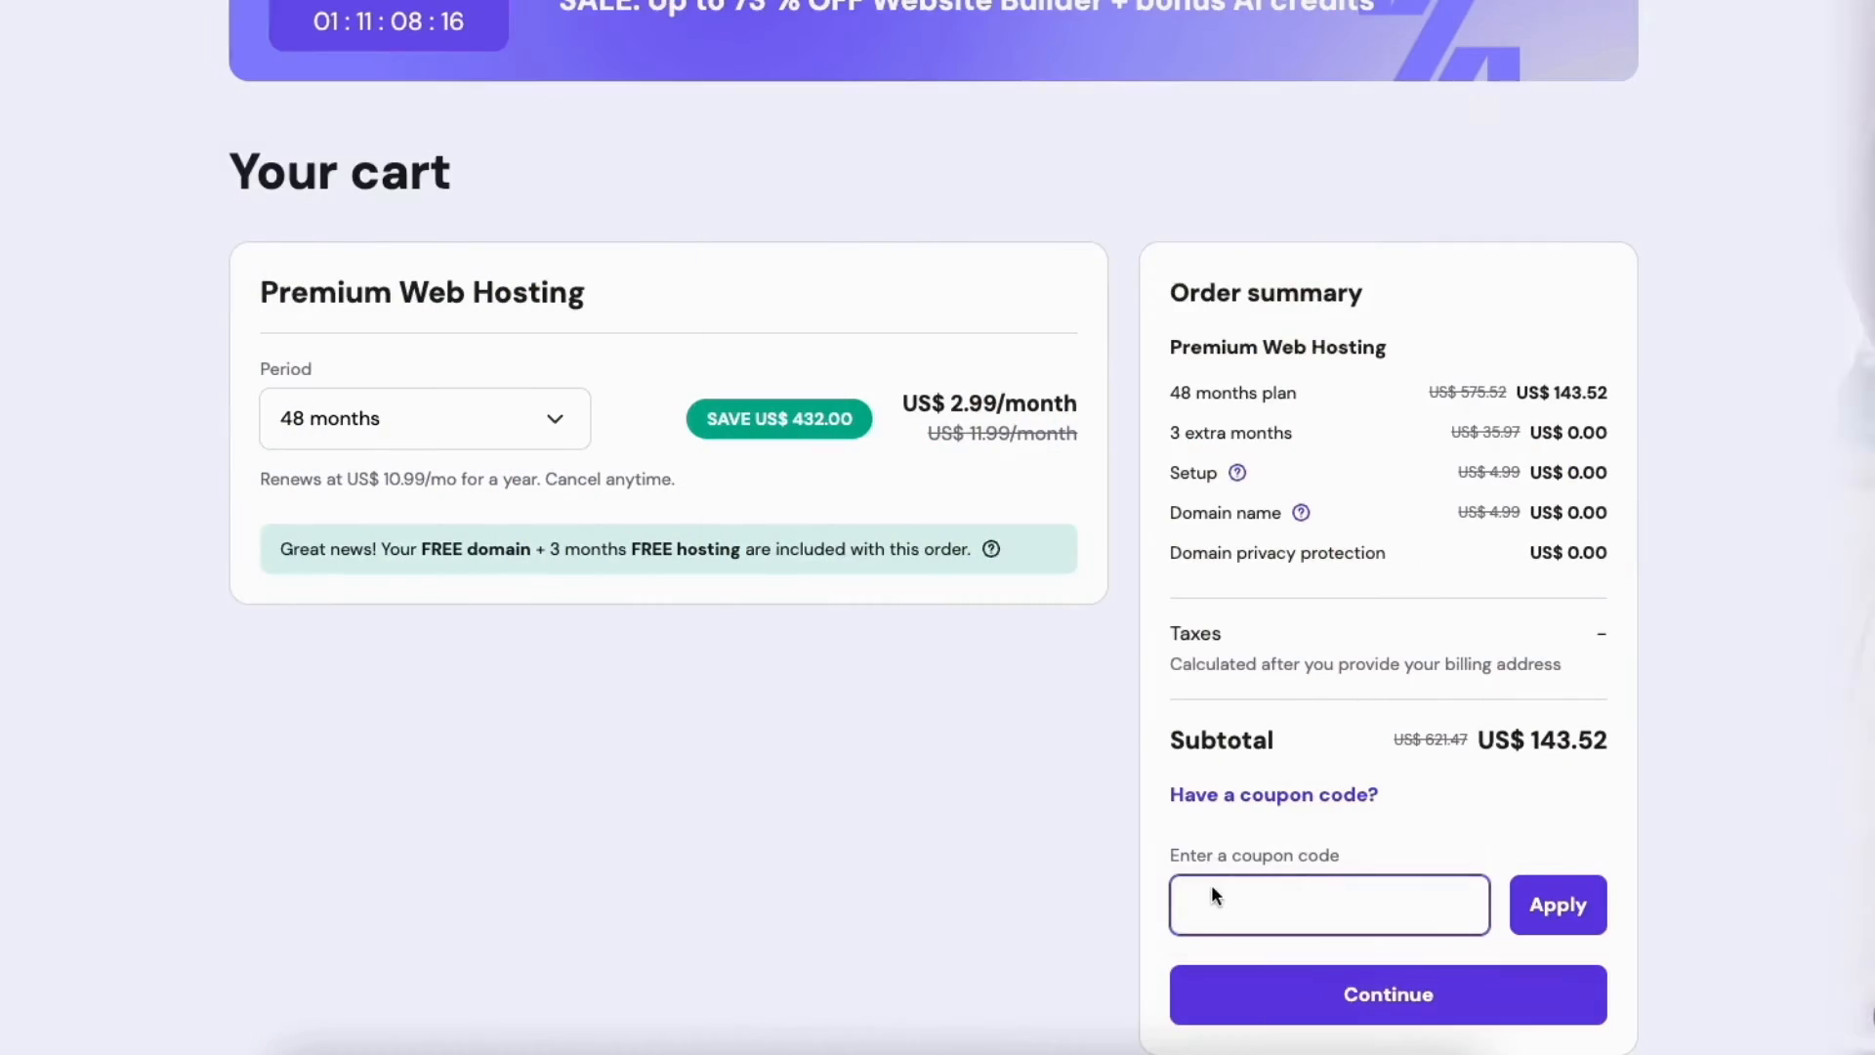
Step: Apply the coupon code NY2021 to the Premium Web Hosting cart
type("NY2021")
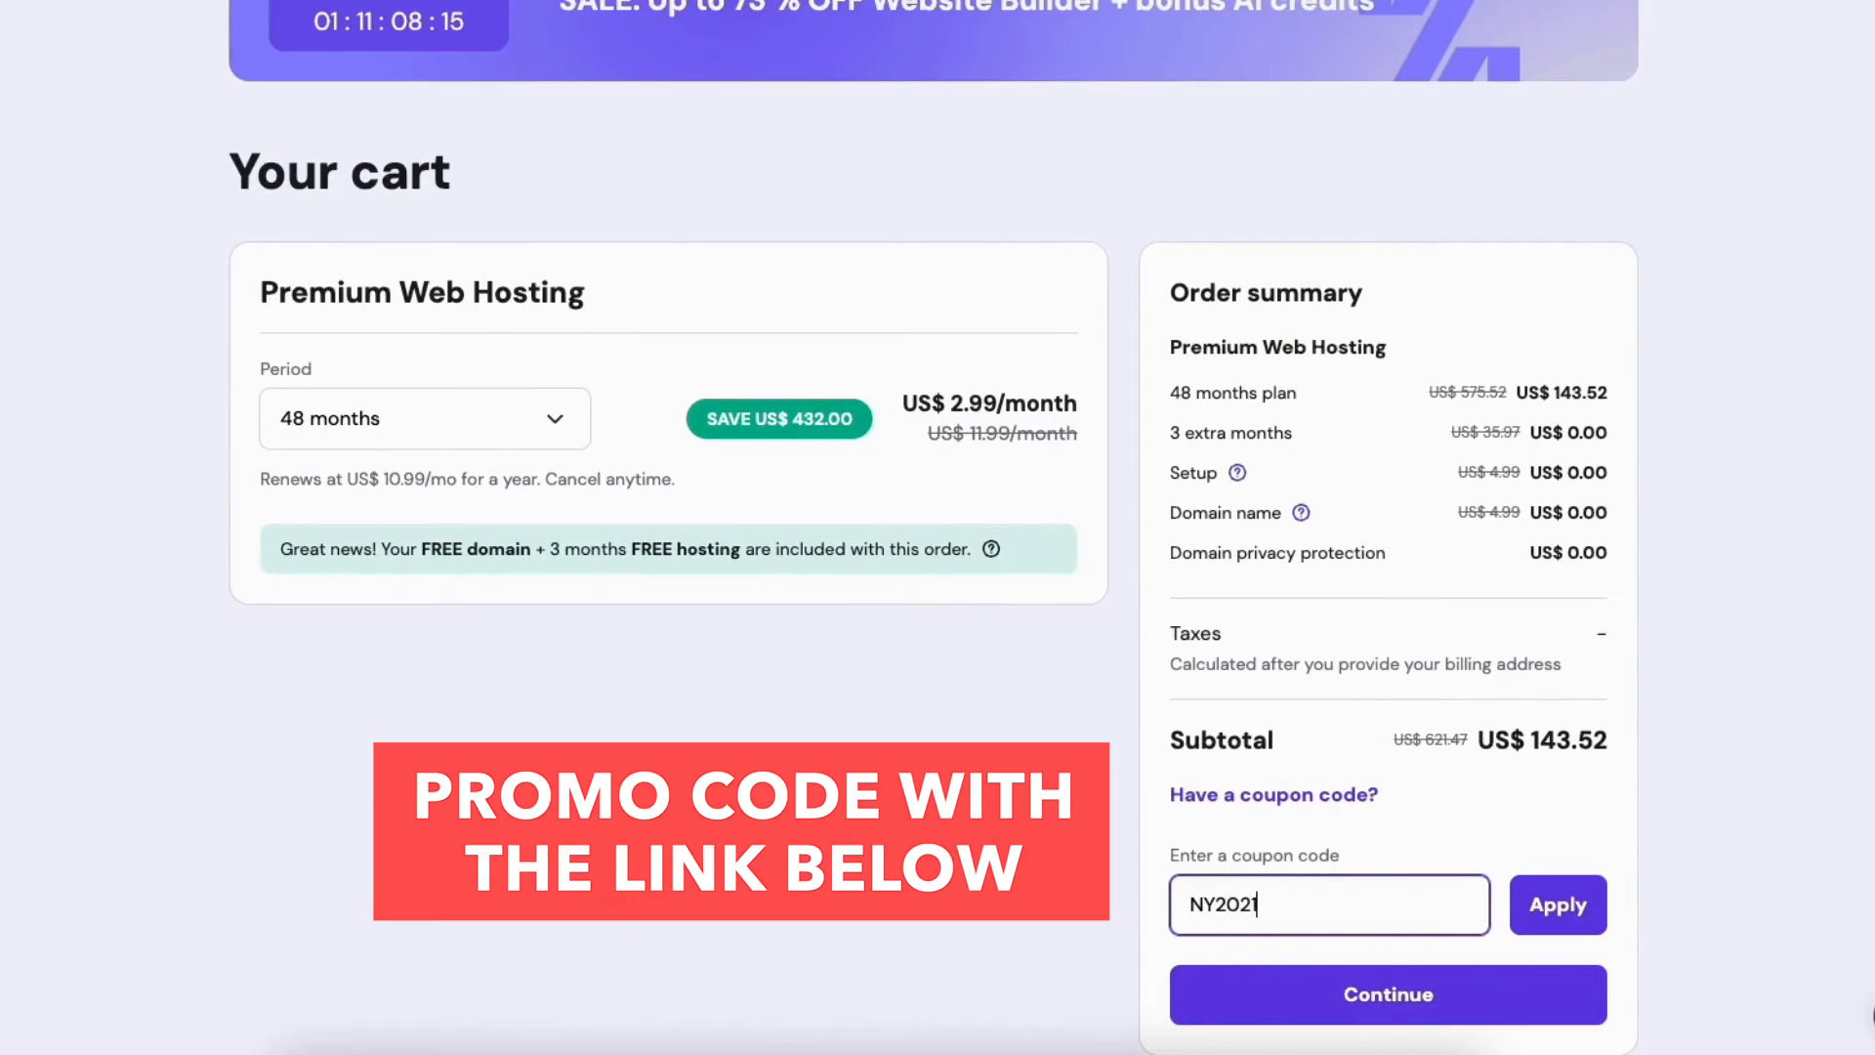
left_click(1555, 904)
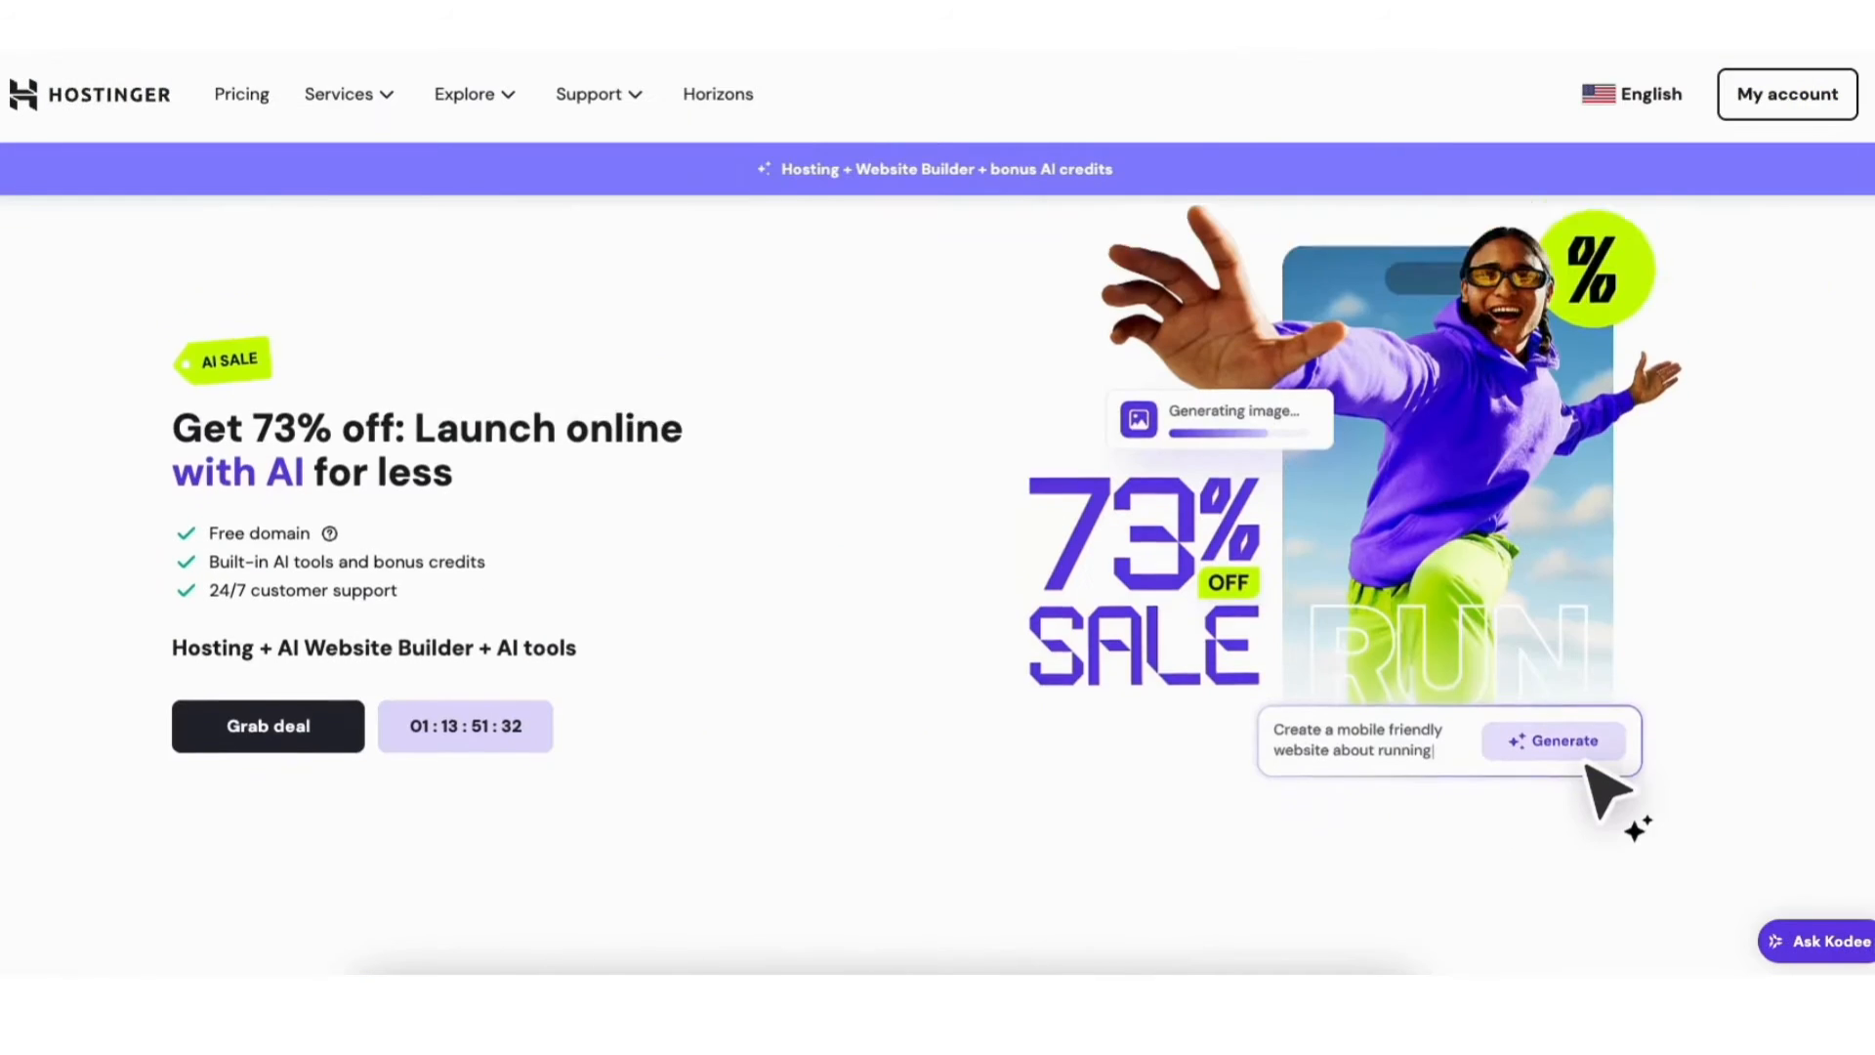
Step: Compare the prices, AI tools and included features of the Premium, Business and Cloud Startup hosting plans
scroll(938, 586, "down", 5)
scroll(938, 586, "down", 10)
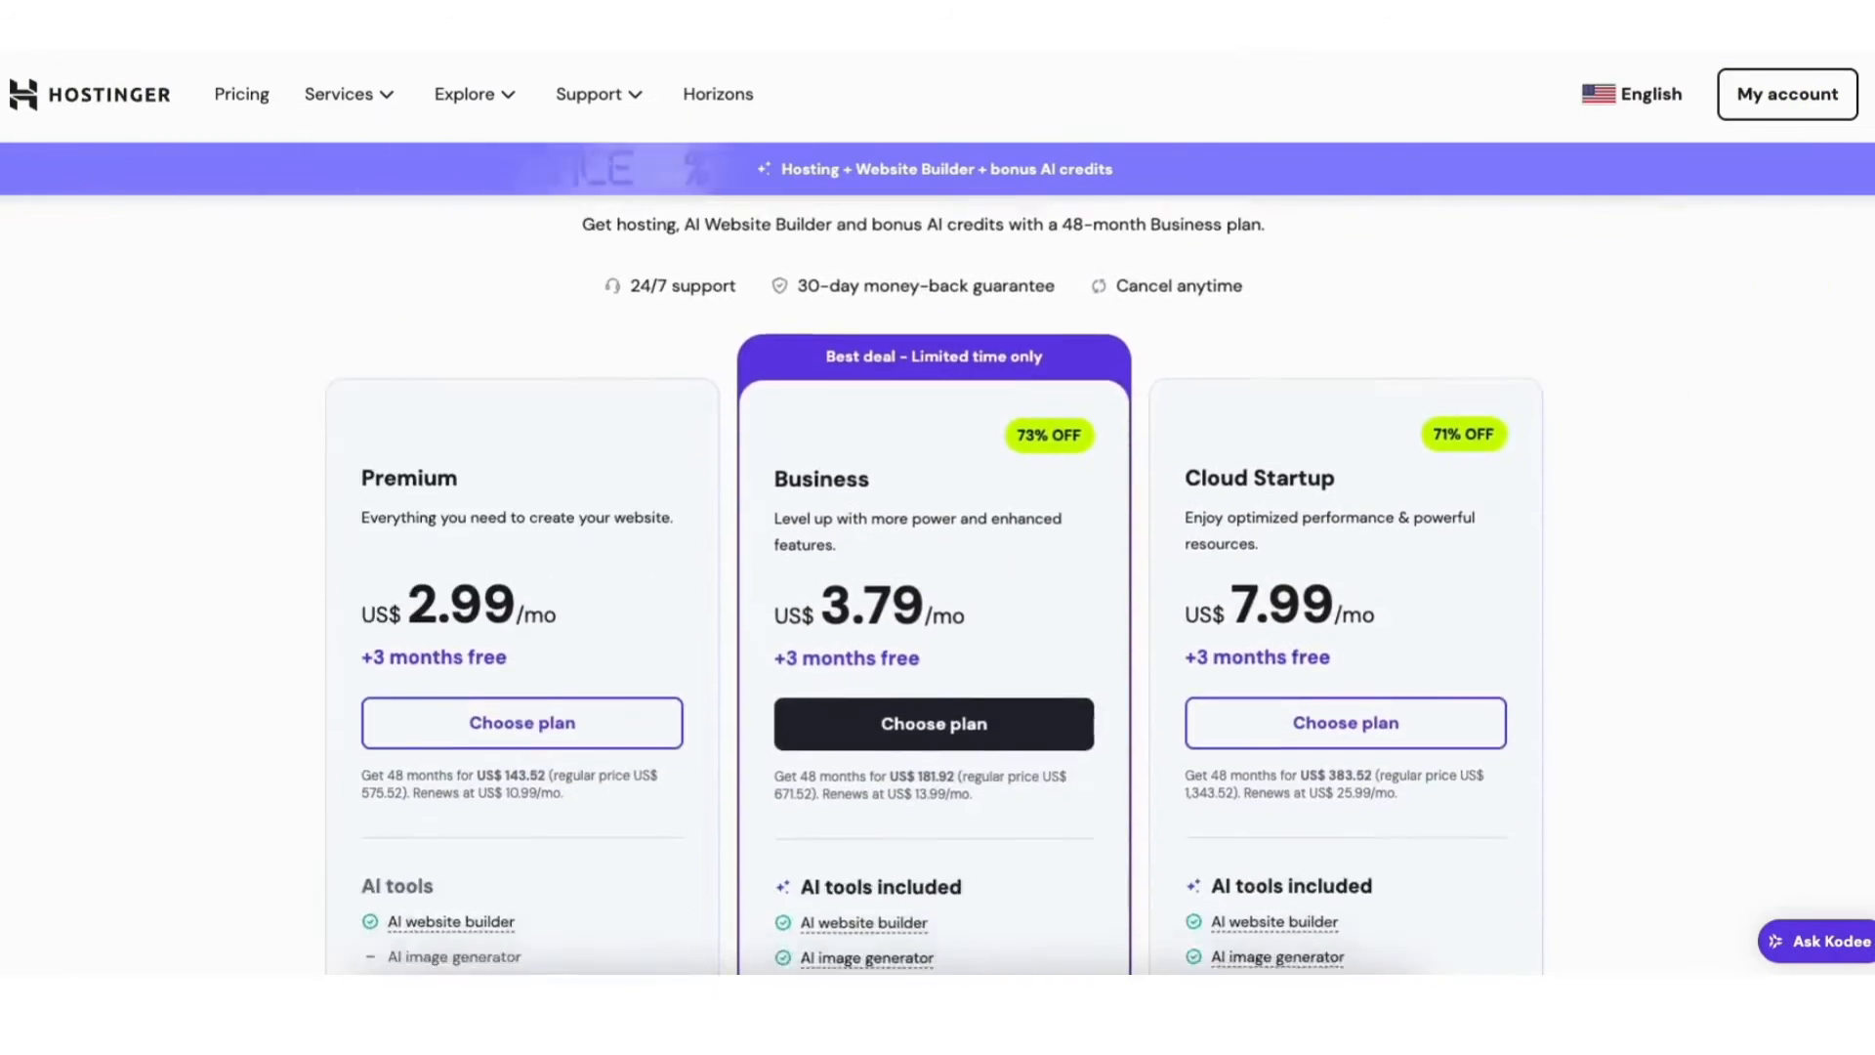
scroll(938, 586, "down", 12)
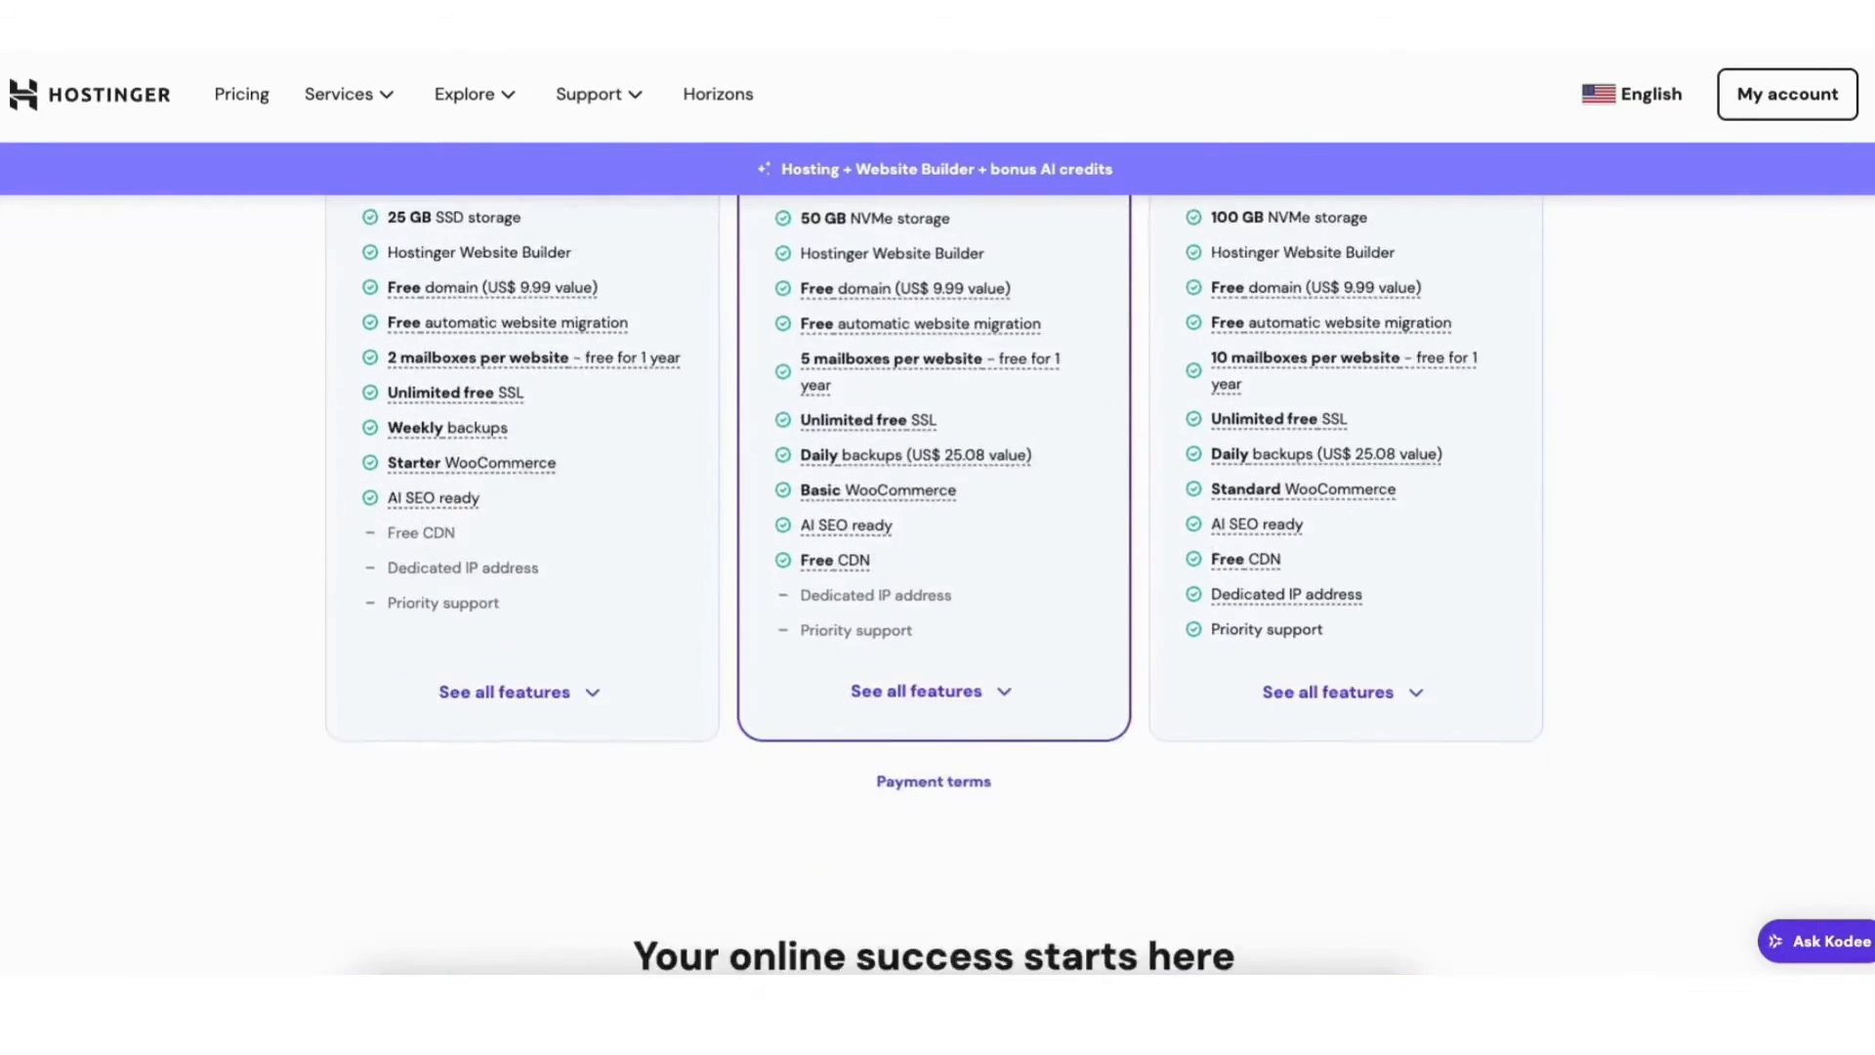
scroll(938, 586, "down", 3)
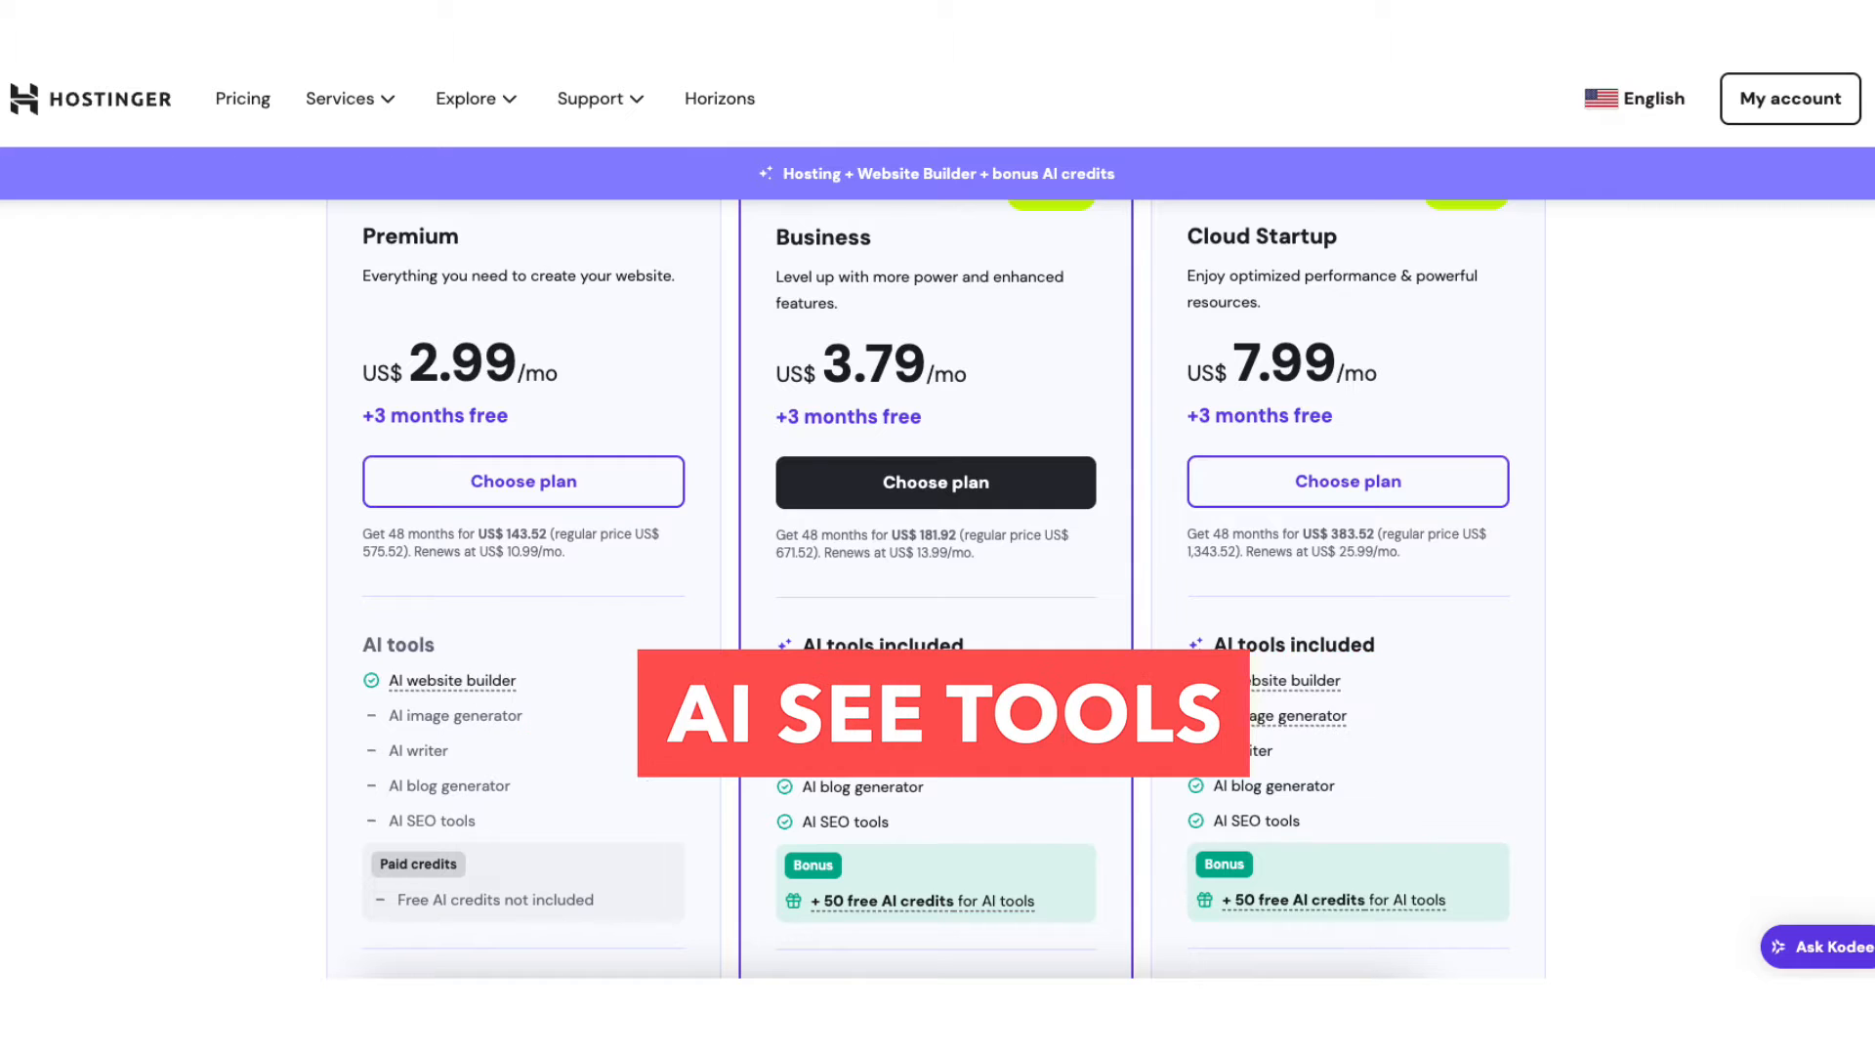
scroll(937, 586, "down", 7)
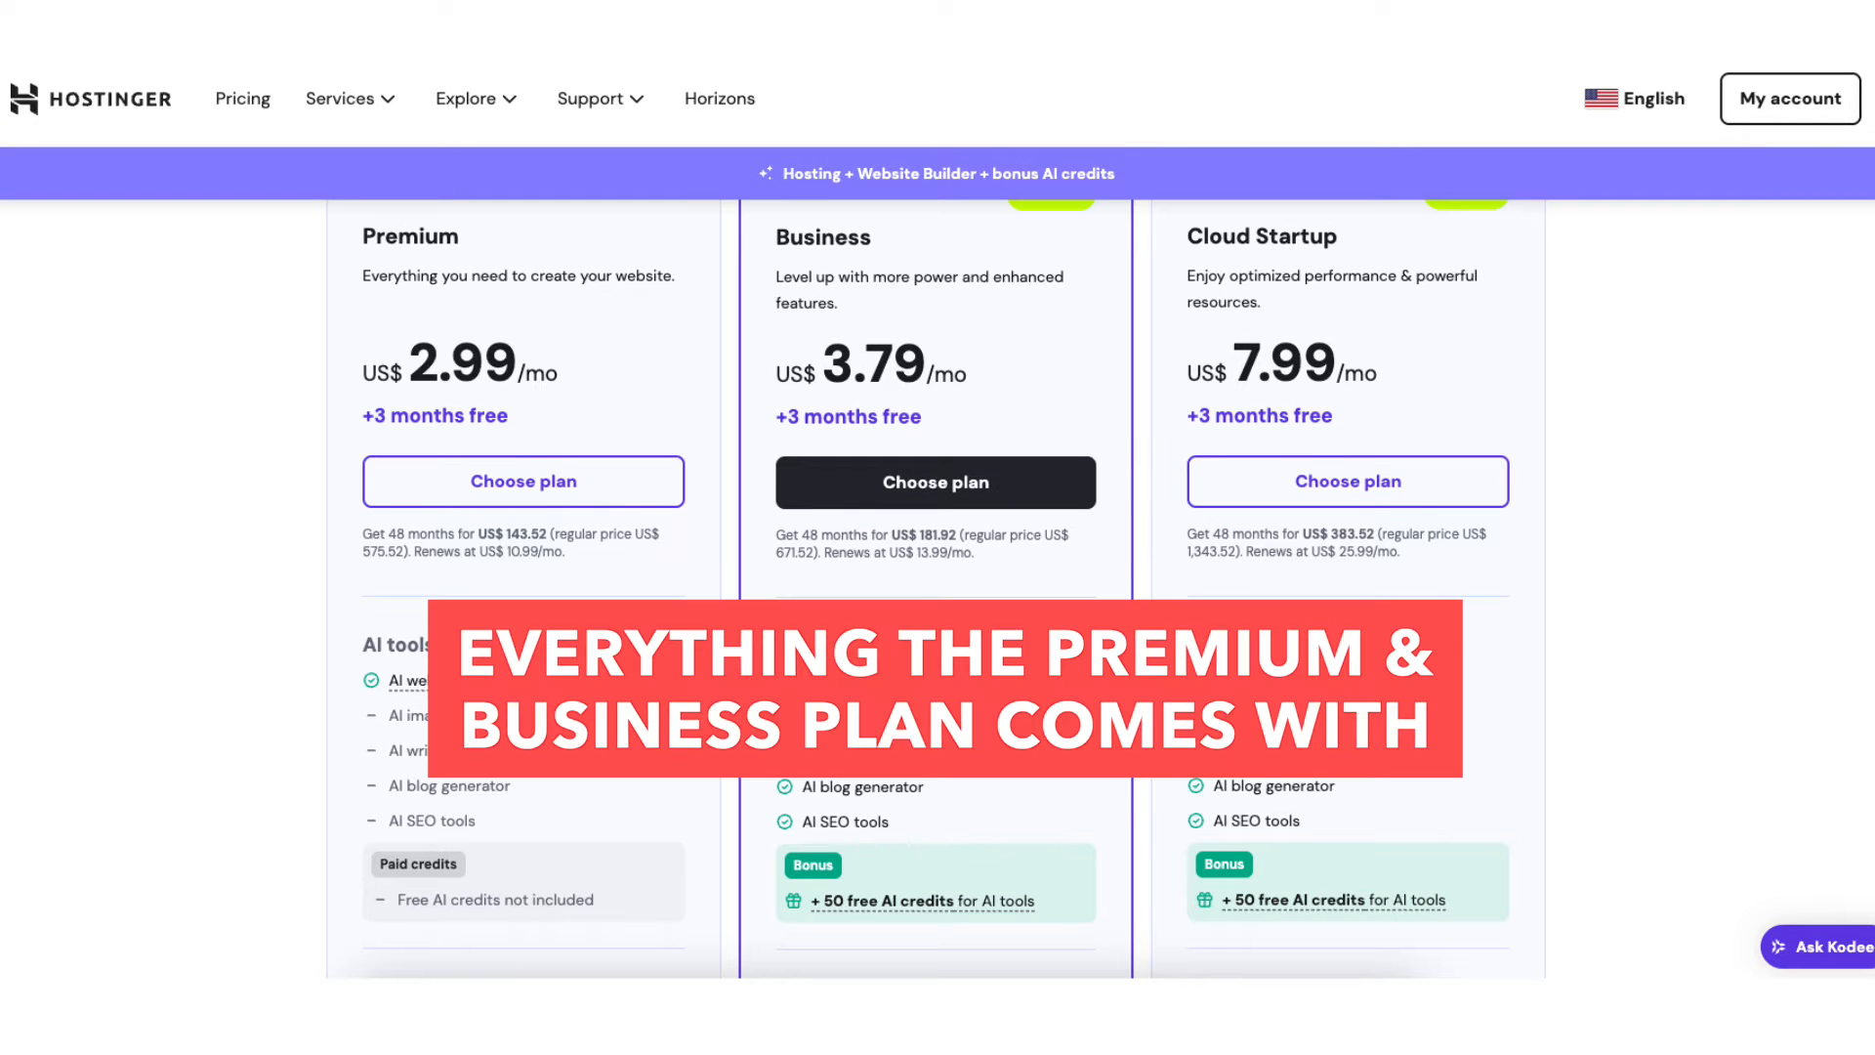
scroll(938, 587, "down", 7)
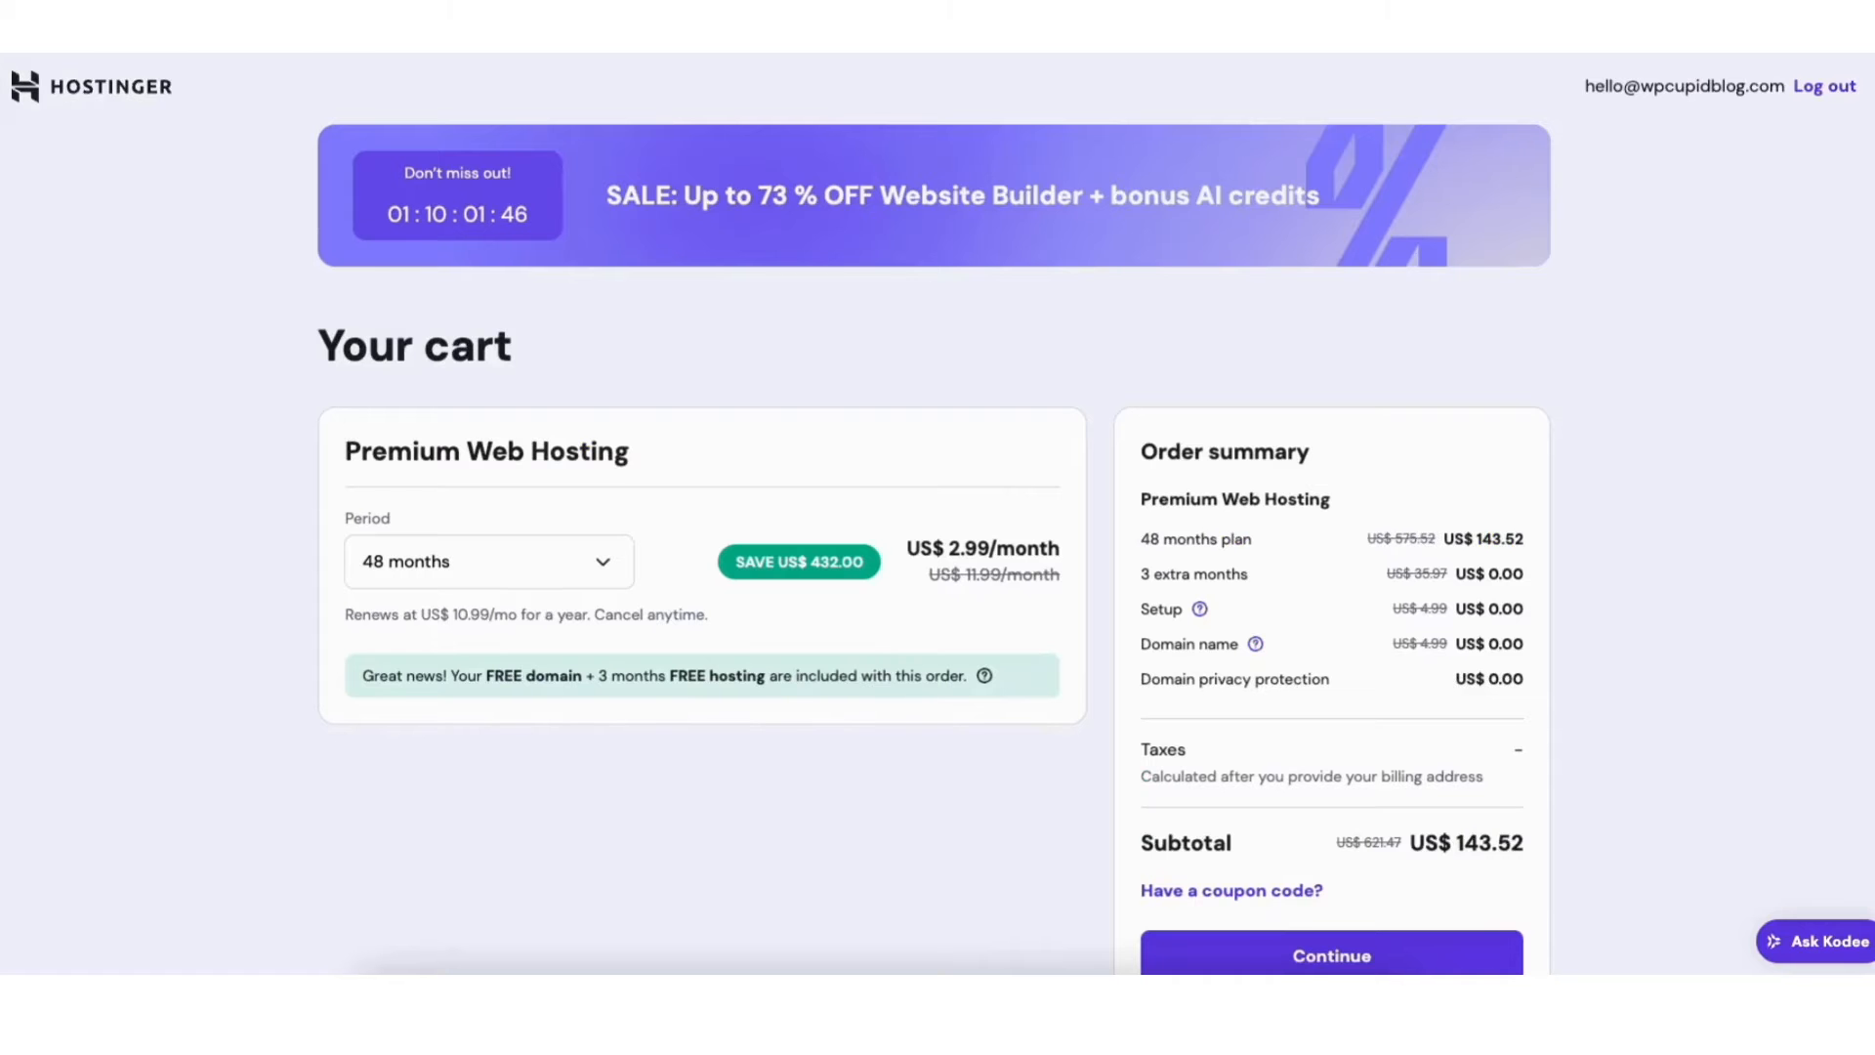
Step: Apply the coupon code NY2021 to the 48-month Premium Web Hosting order
scroll(935, 516, "down", 2)
scroll(934, 516, "down", 1)
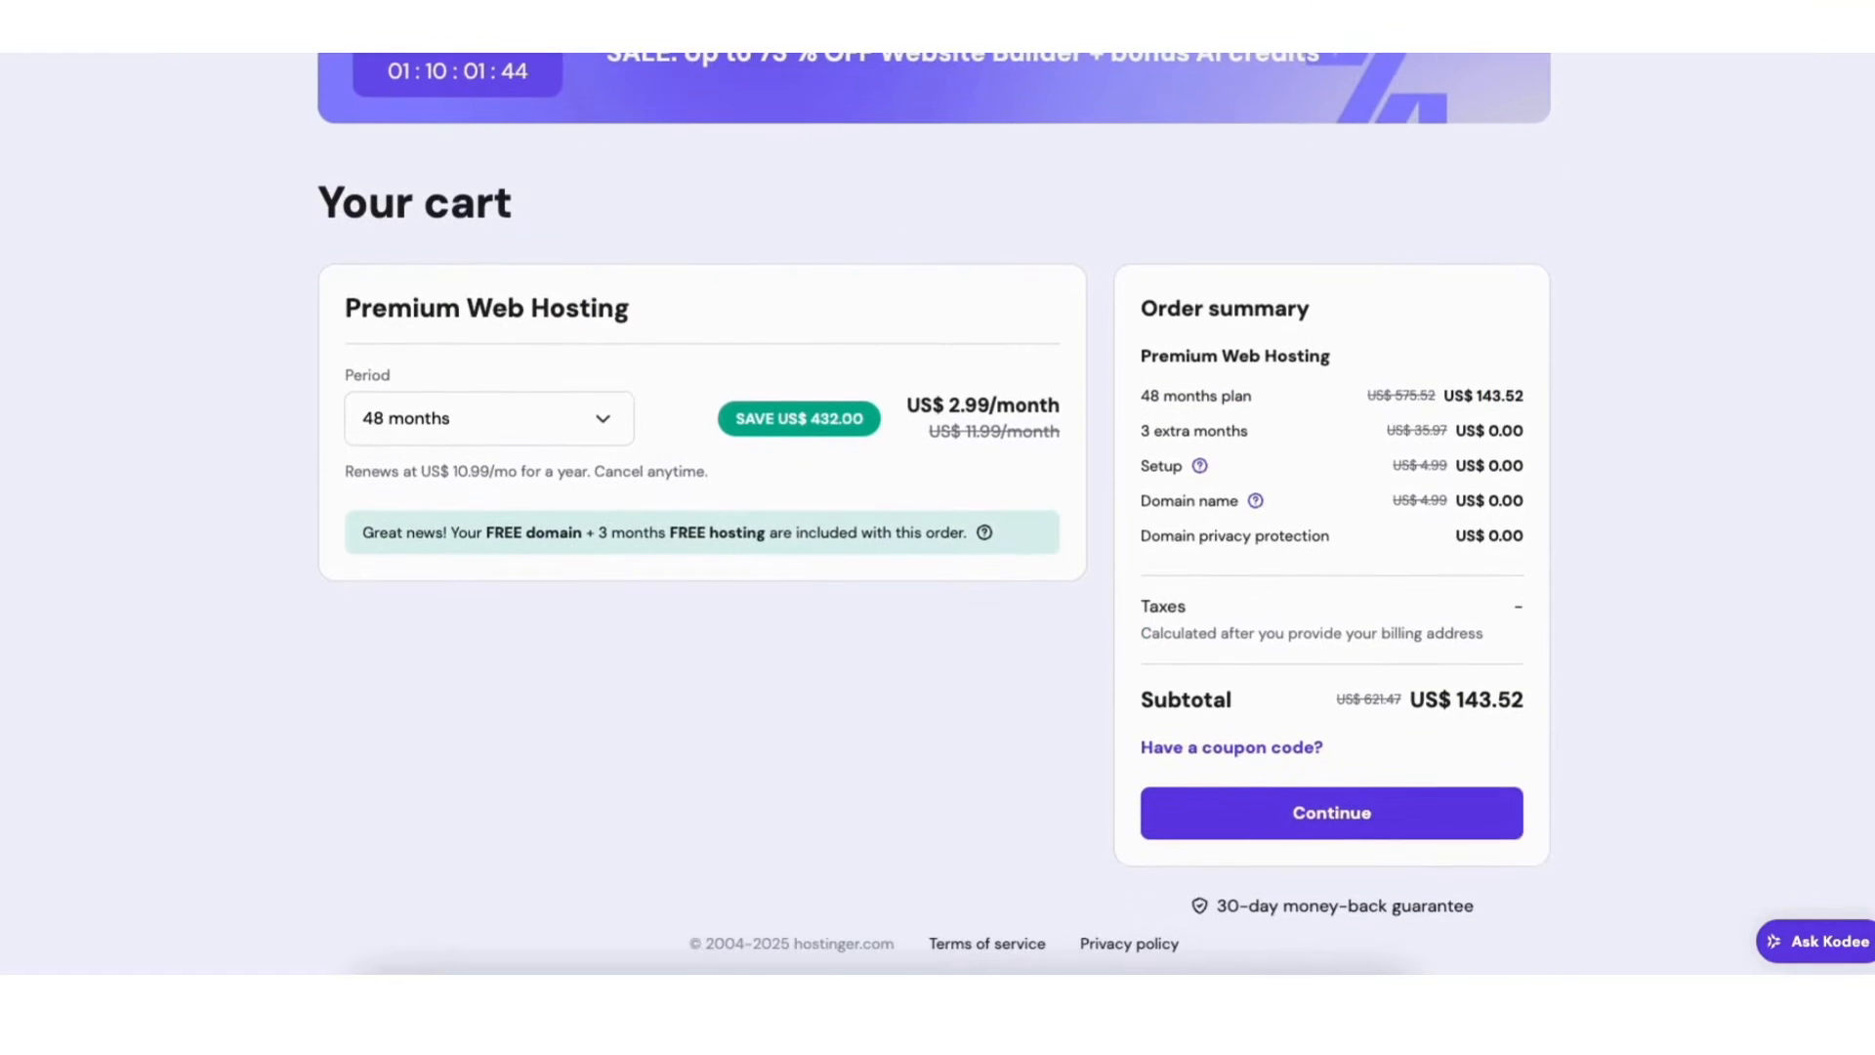
left_click(1202, 750)
left_click(1197, 844)
type("NY2021")
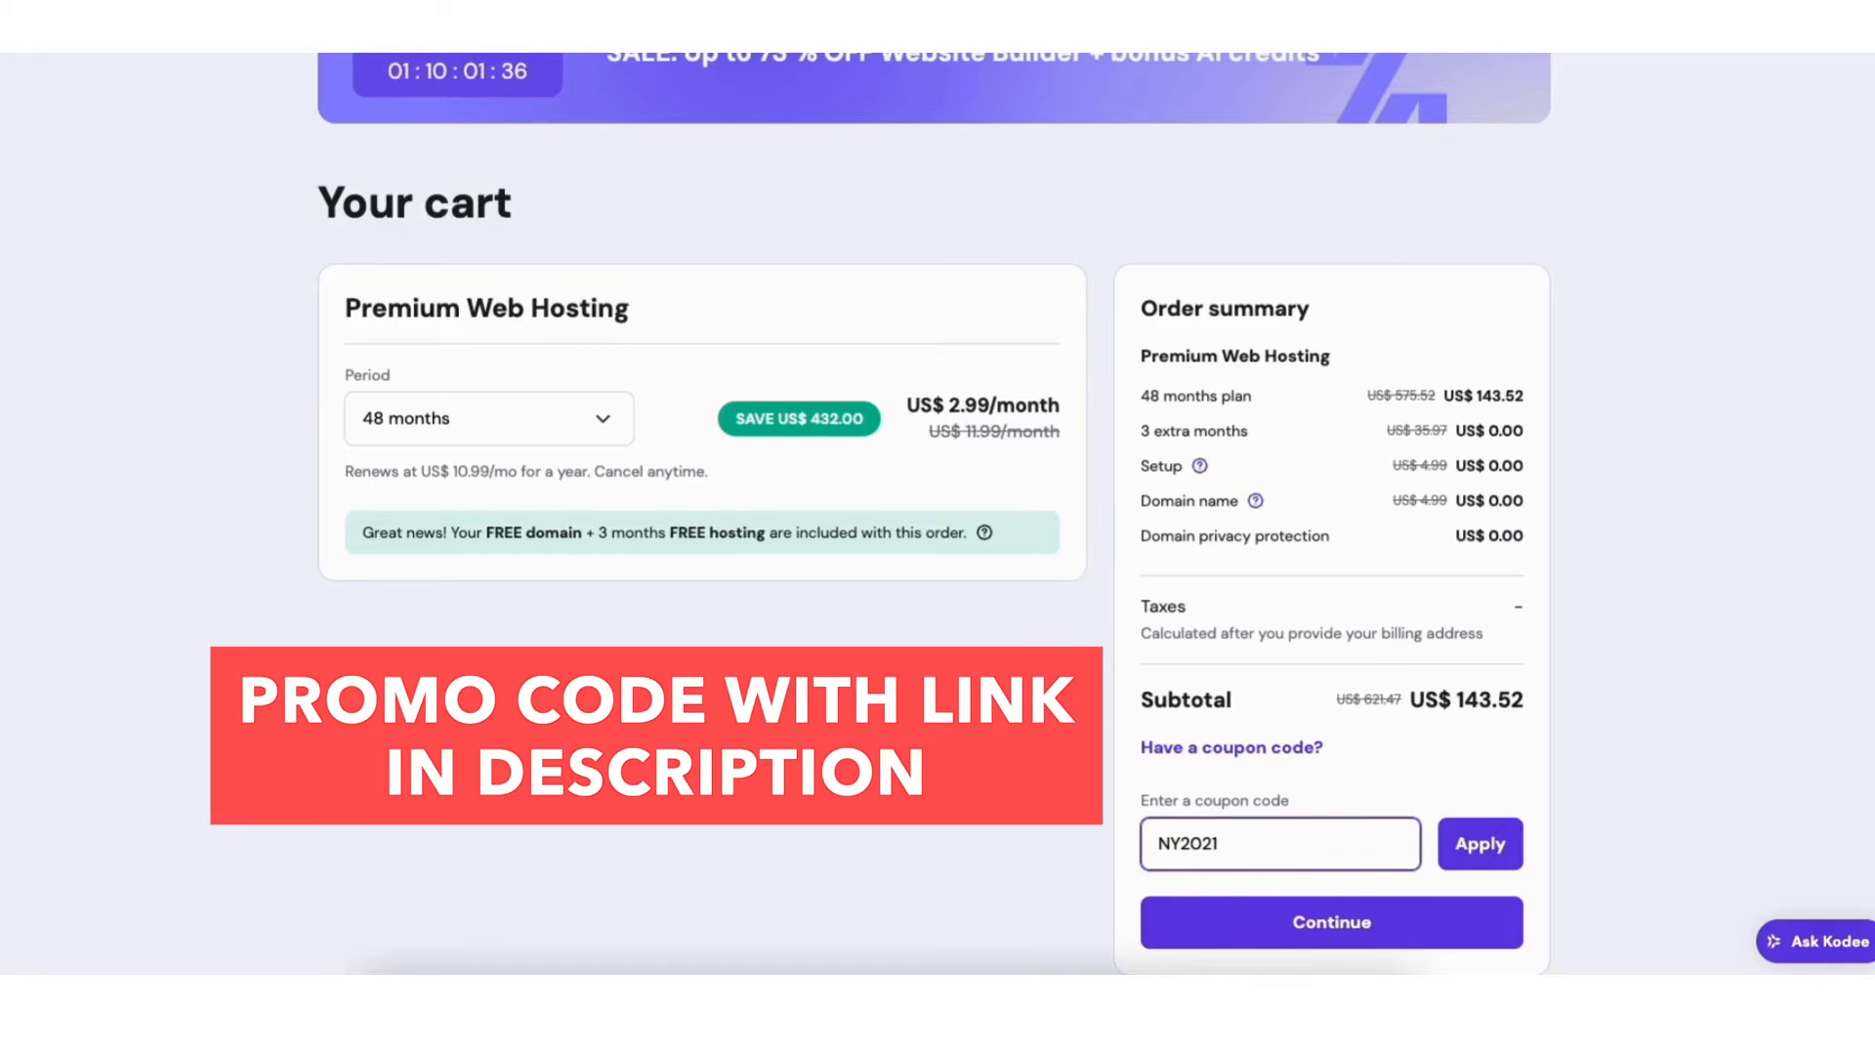
left_click(1442, 844)
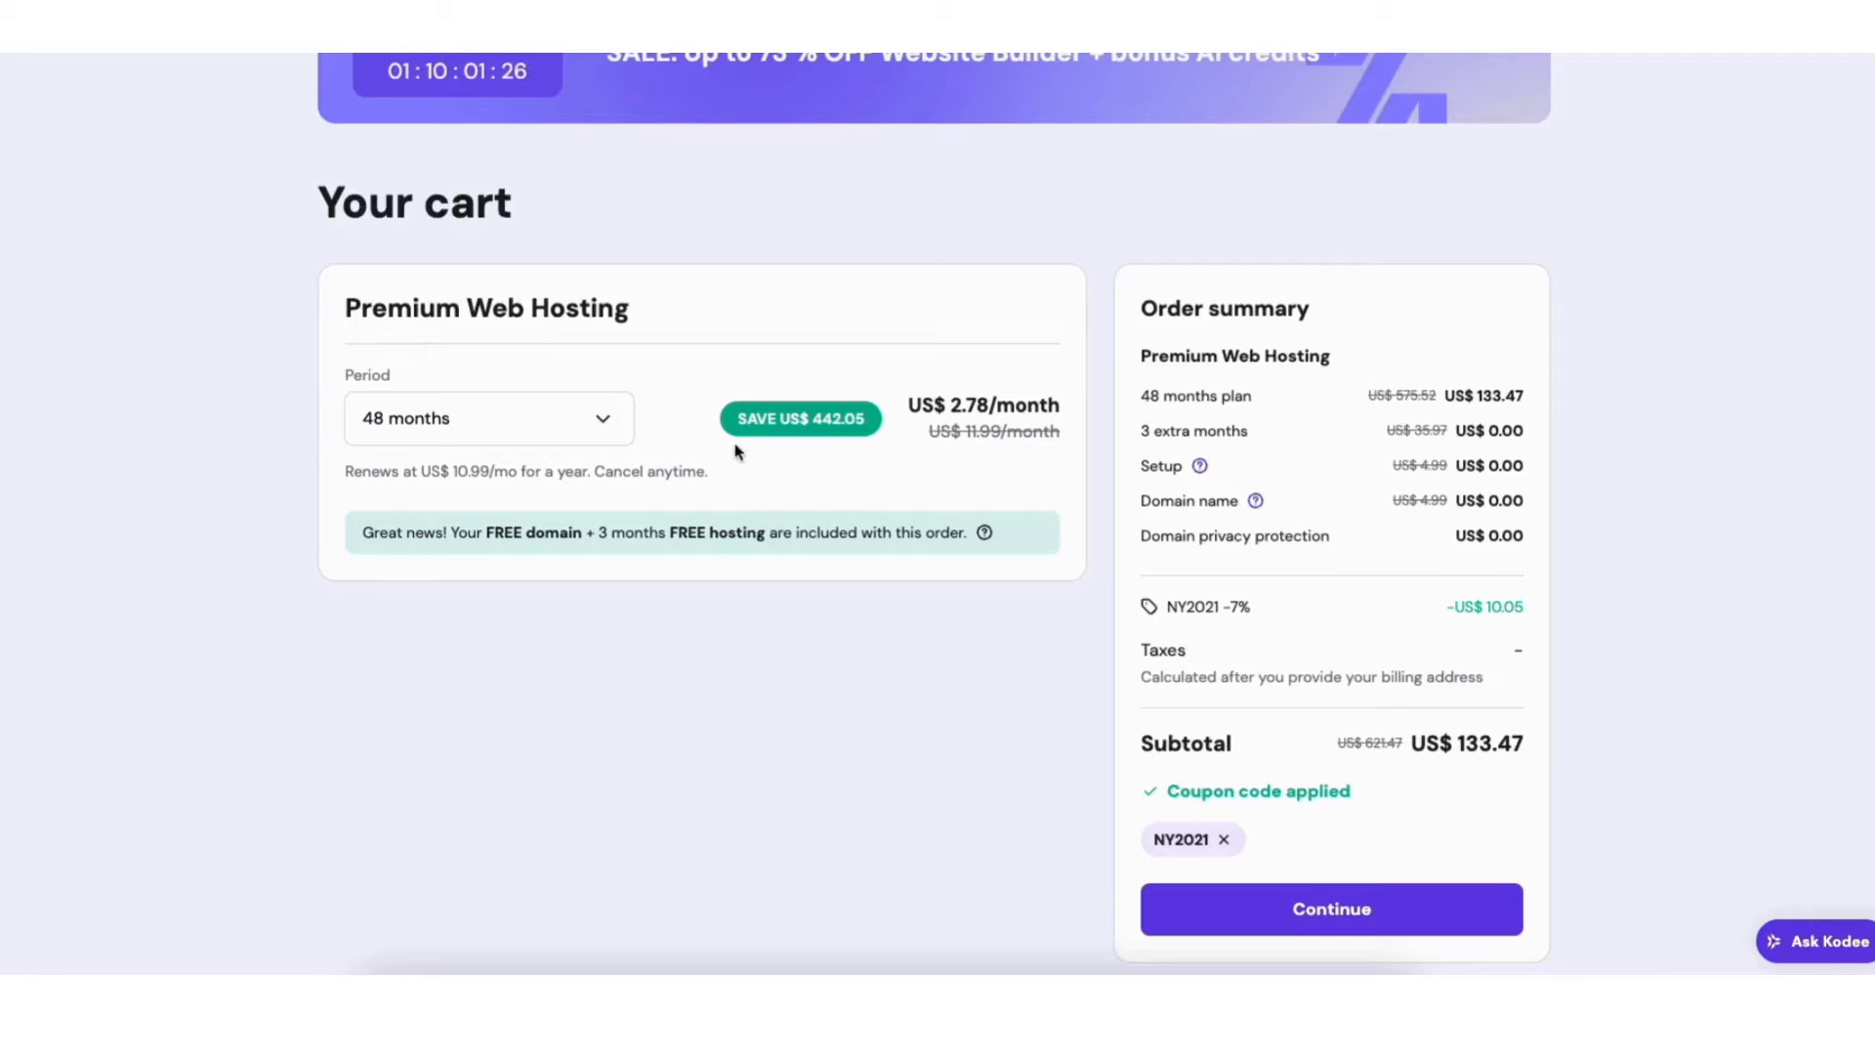
Step: Set the Premium Web Hosting period to 12 months and continue with the order
left_click(597, 430)
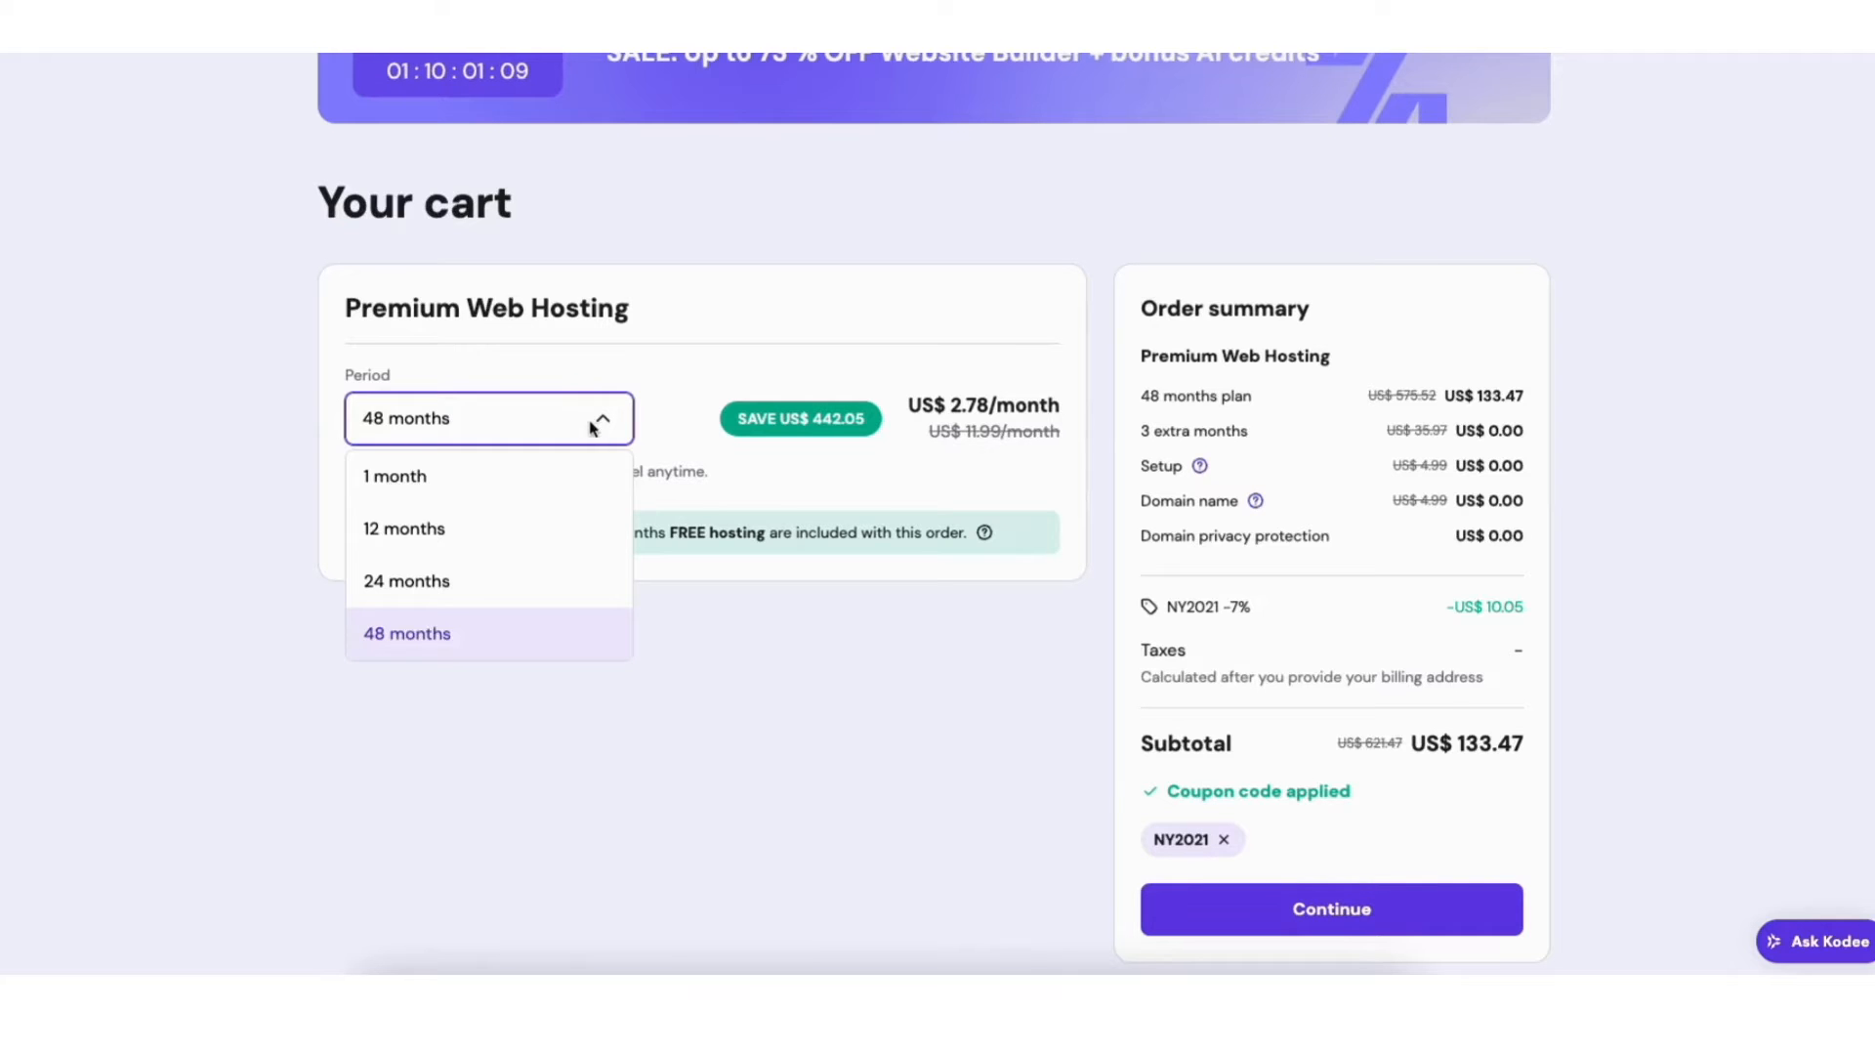
left_click(566, 532)
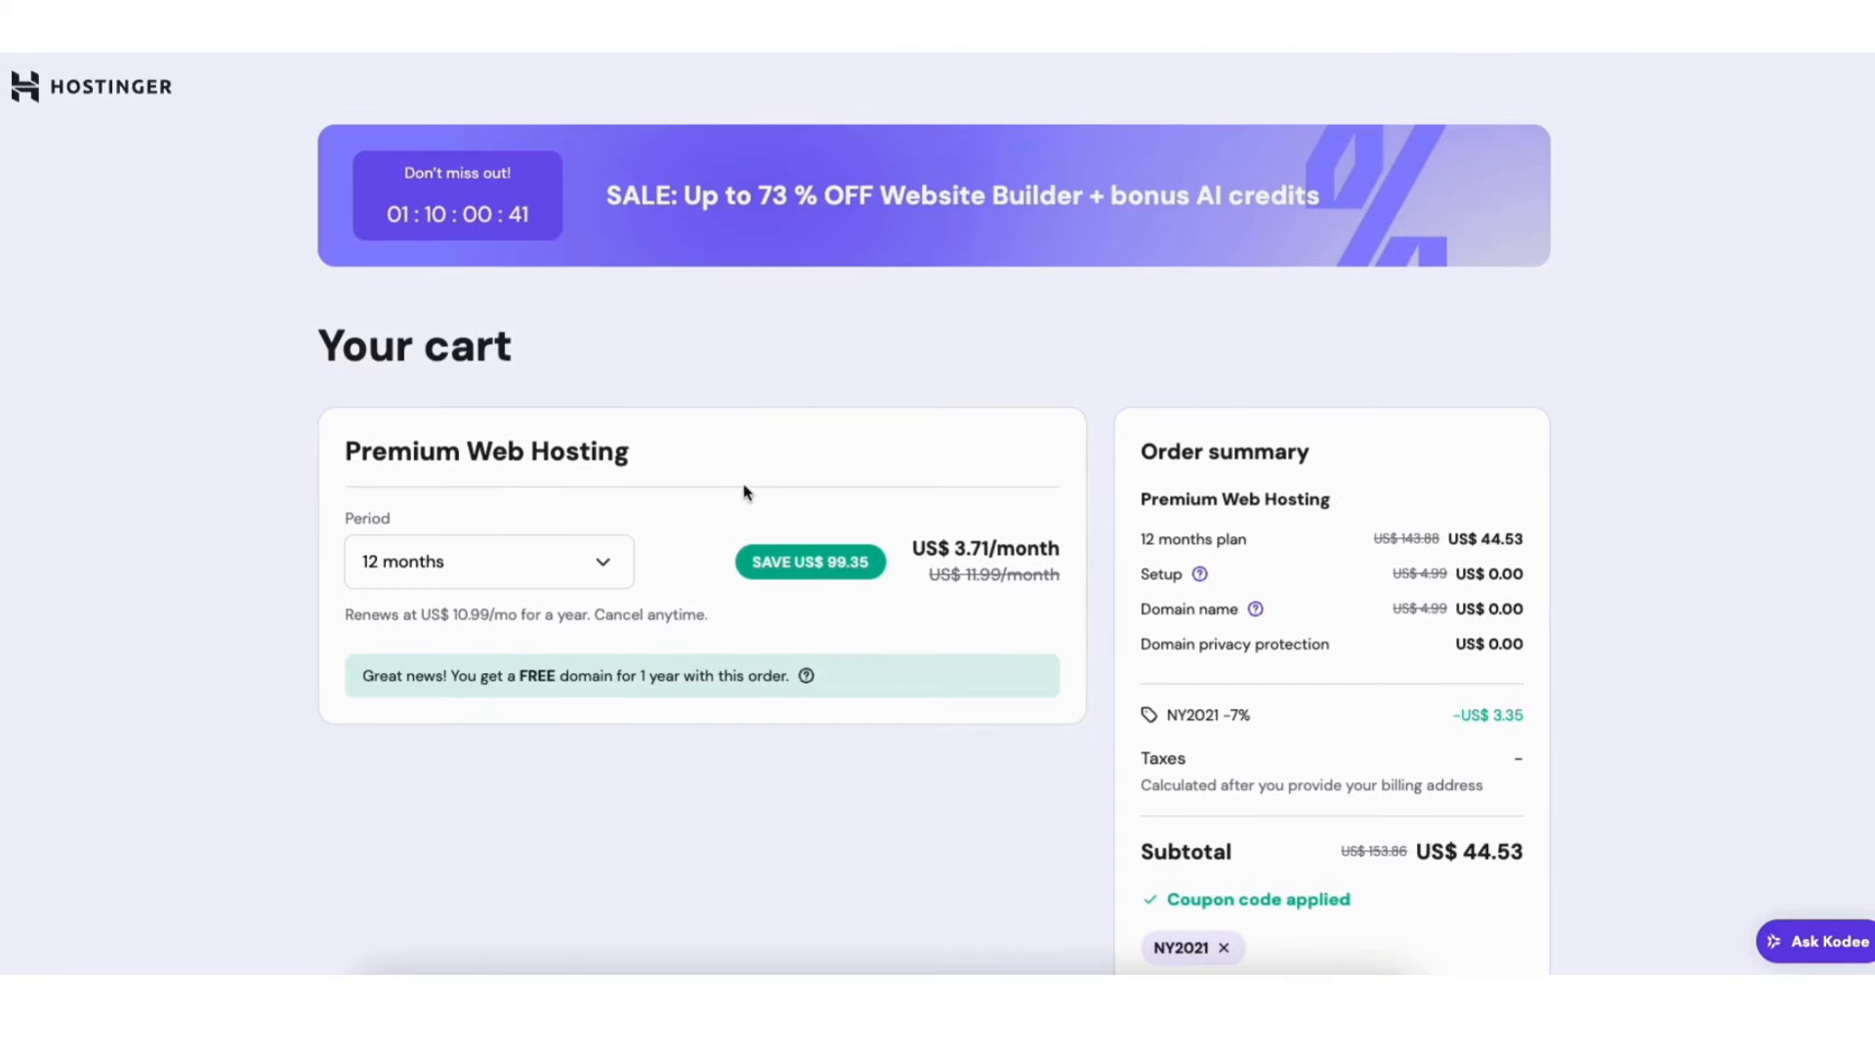
scroll(1403, 720, "down", 2)
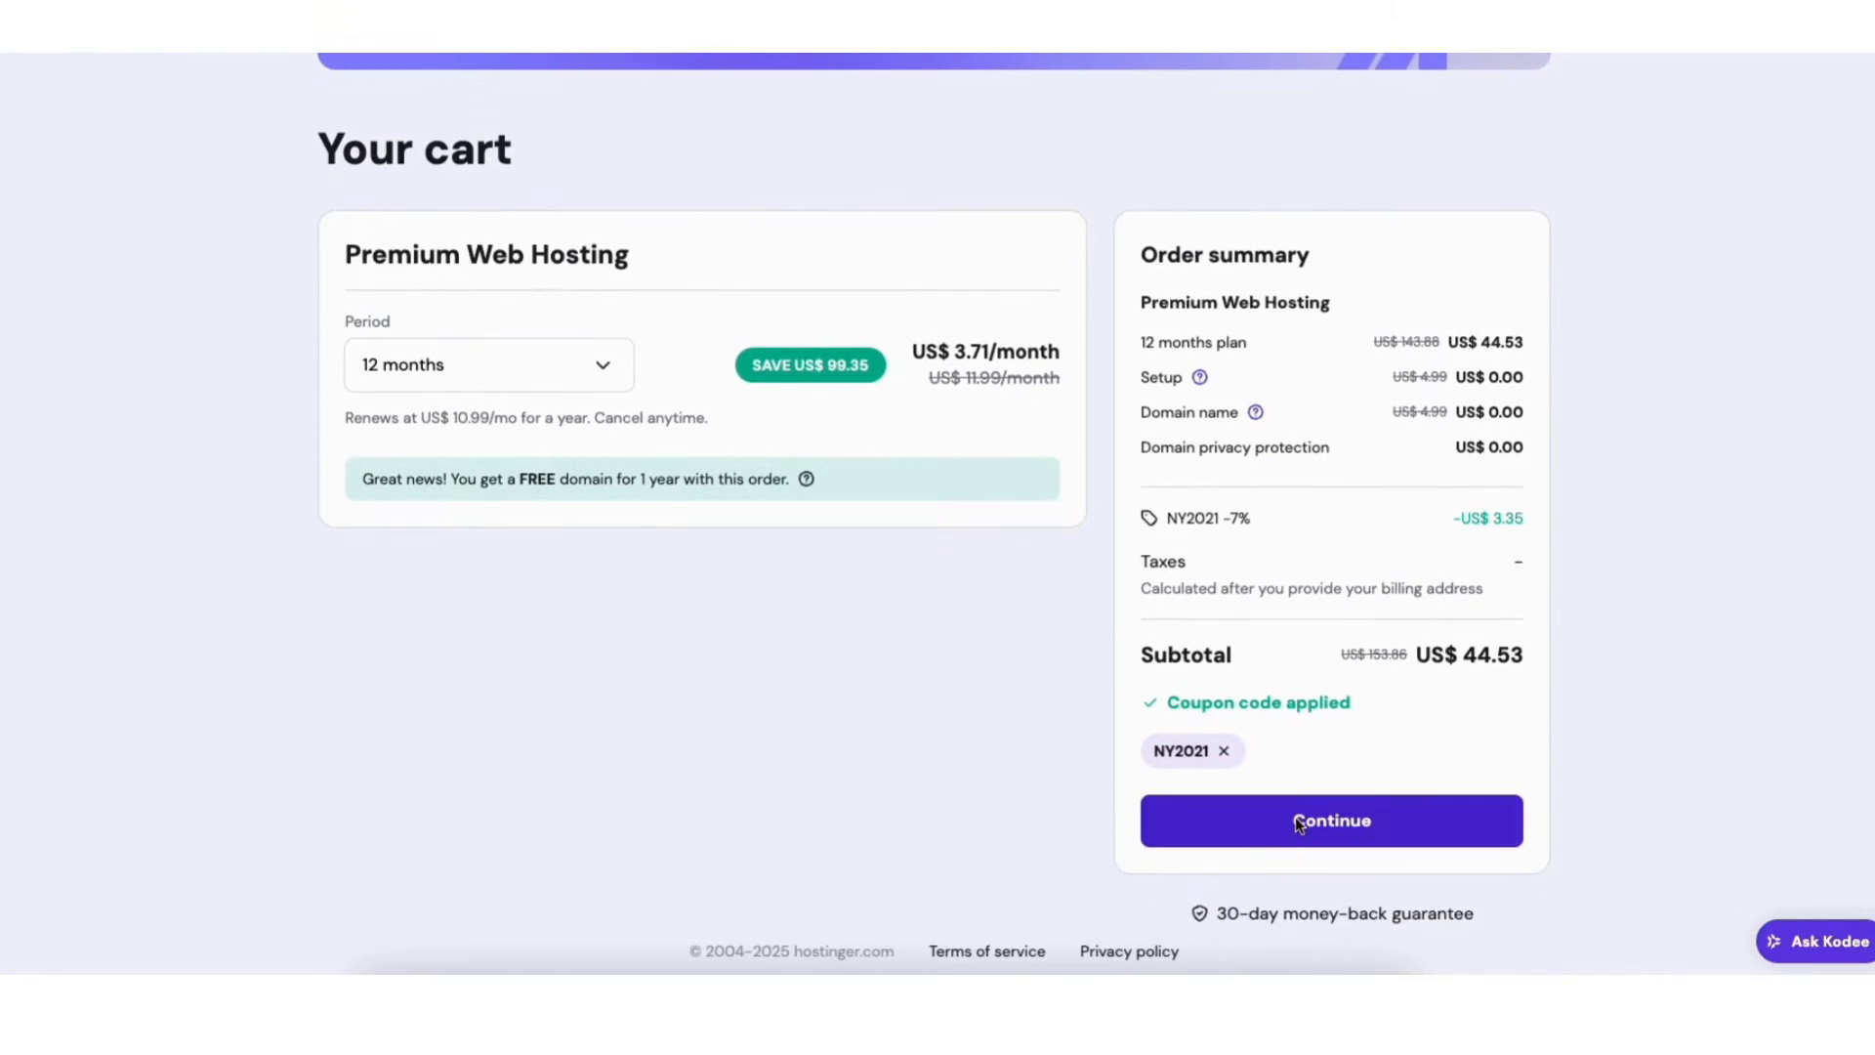
left_click(1299, 824)
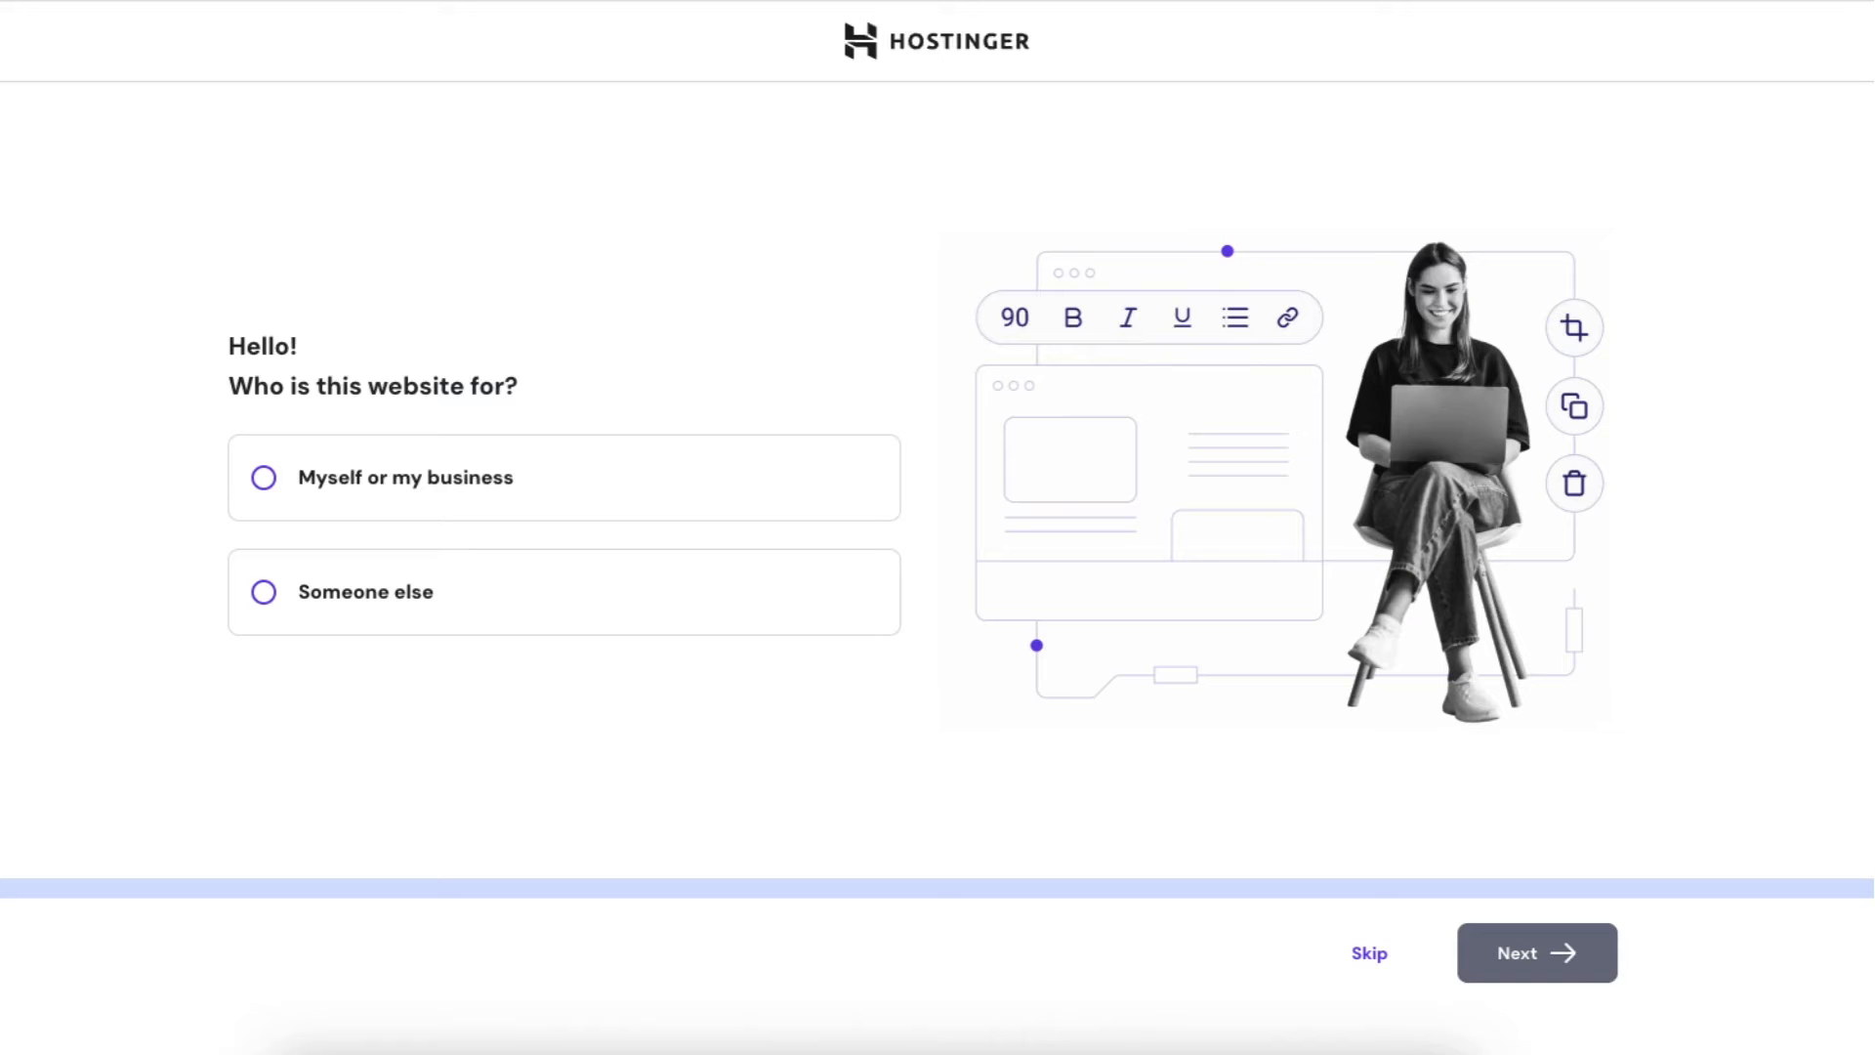
Step: Choose to create a WordPress website for myself or my business and look through the WordPress admin language options
left_click(406, 477)
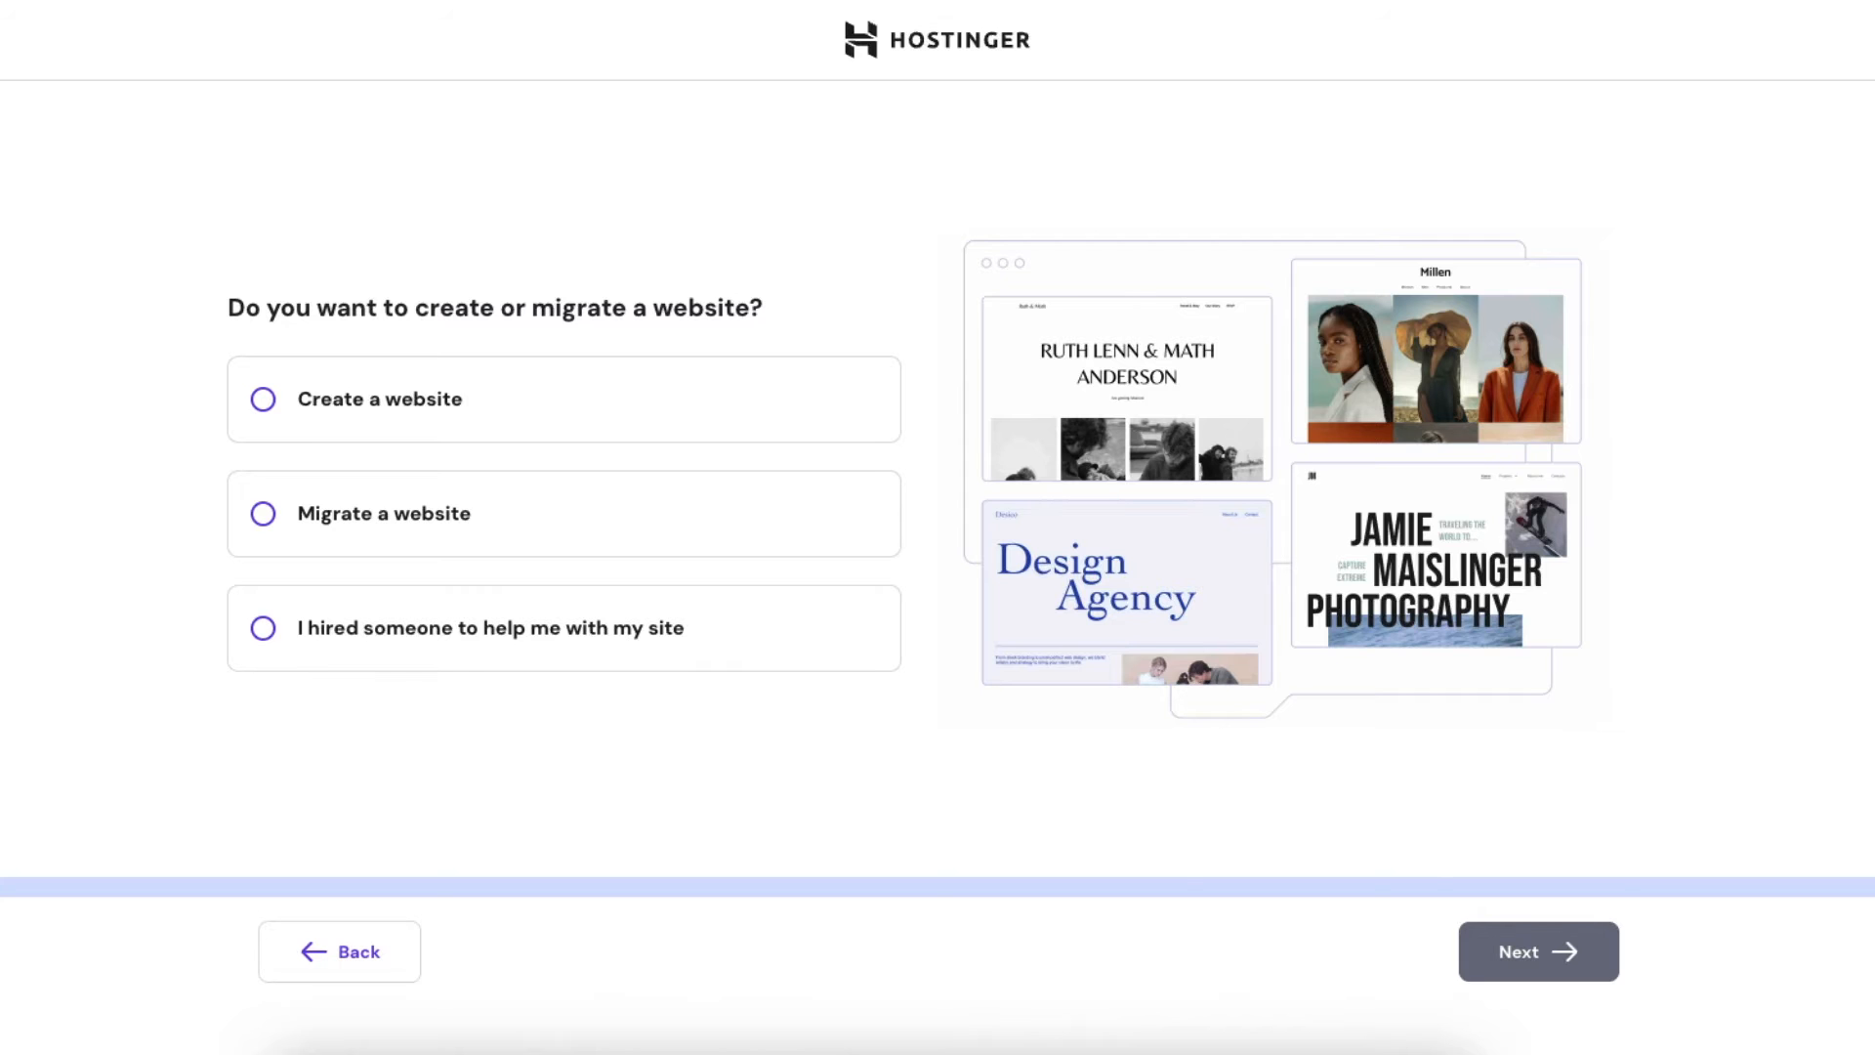
left_click(380, 399)
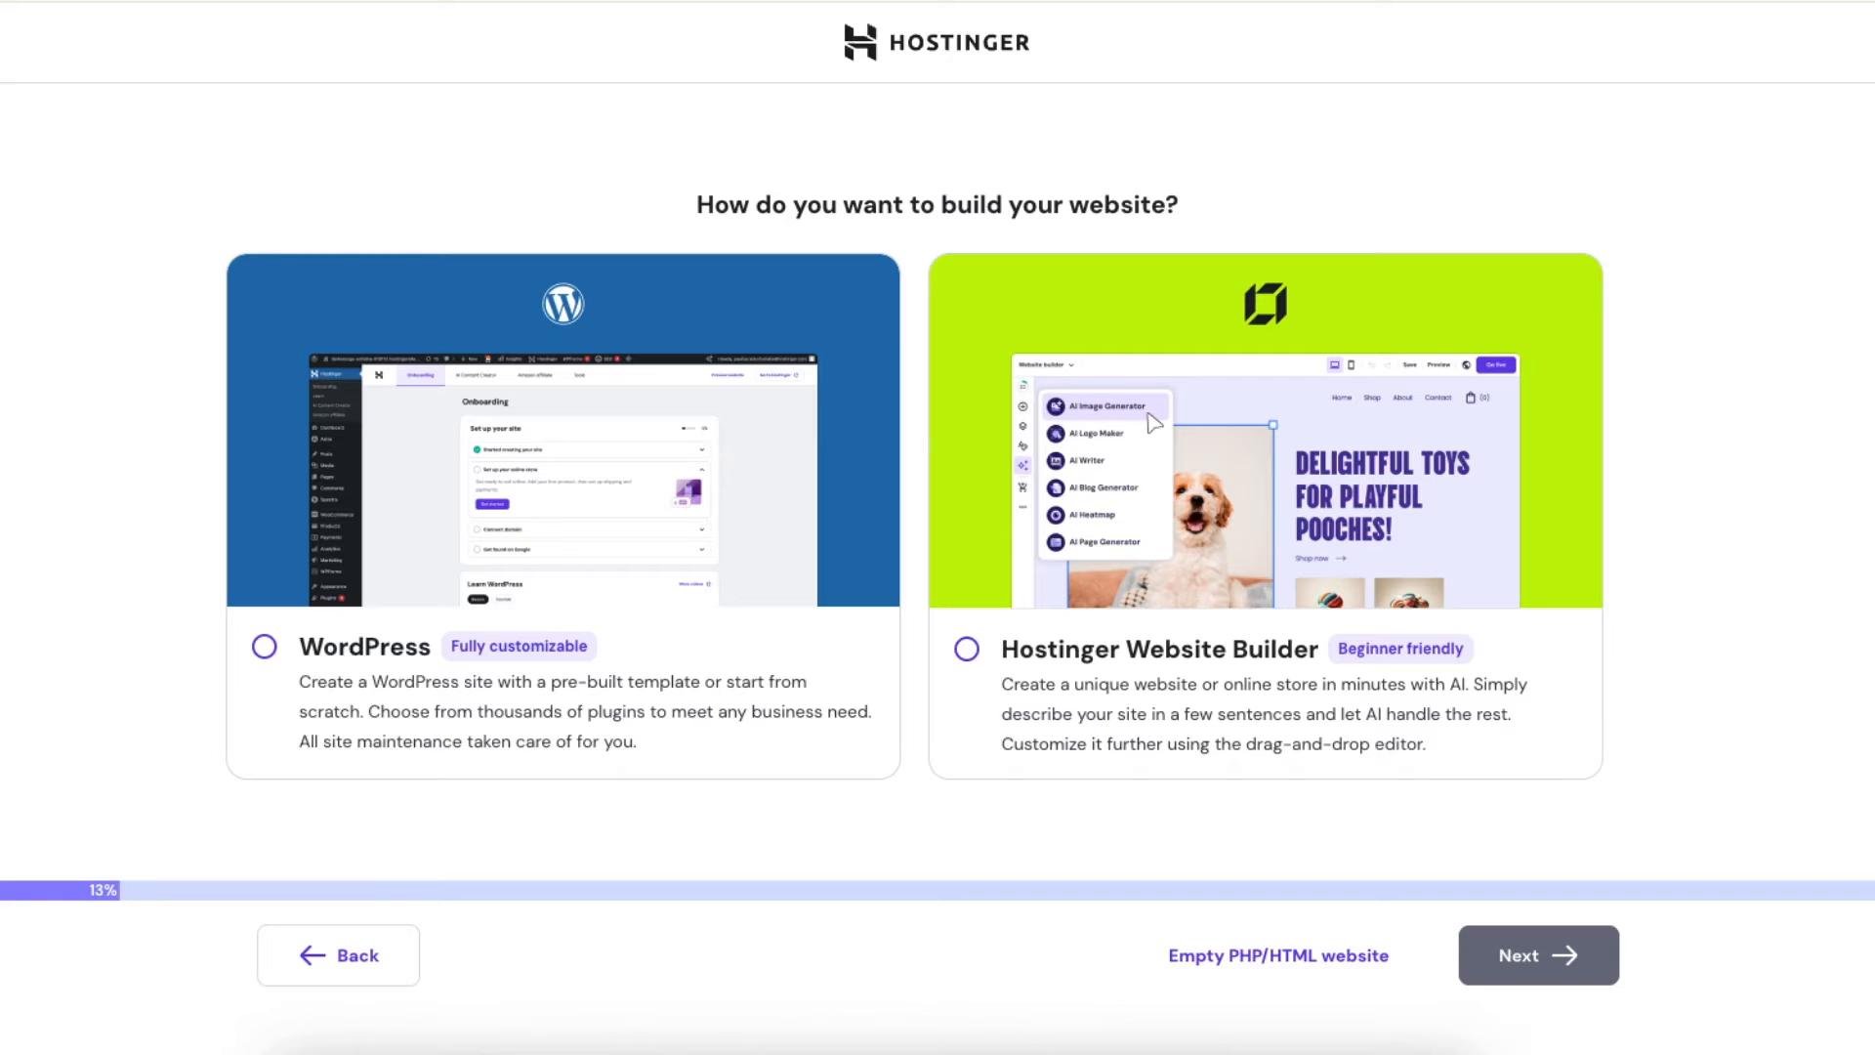
left_click(265, 646)
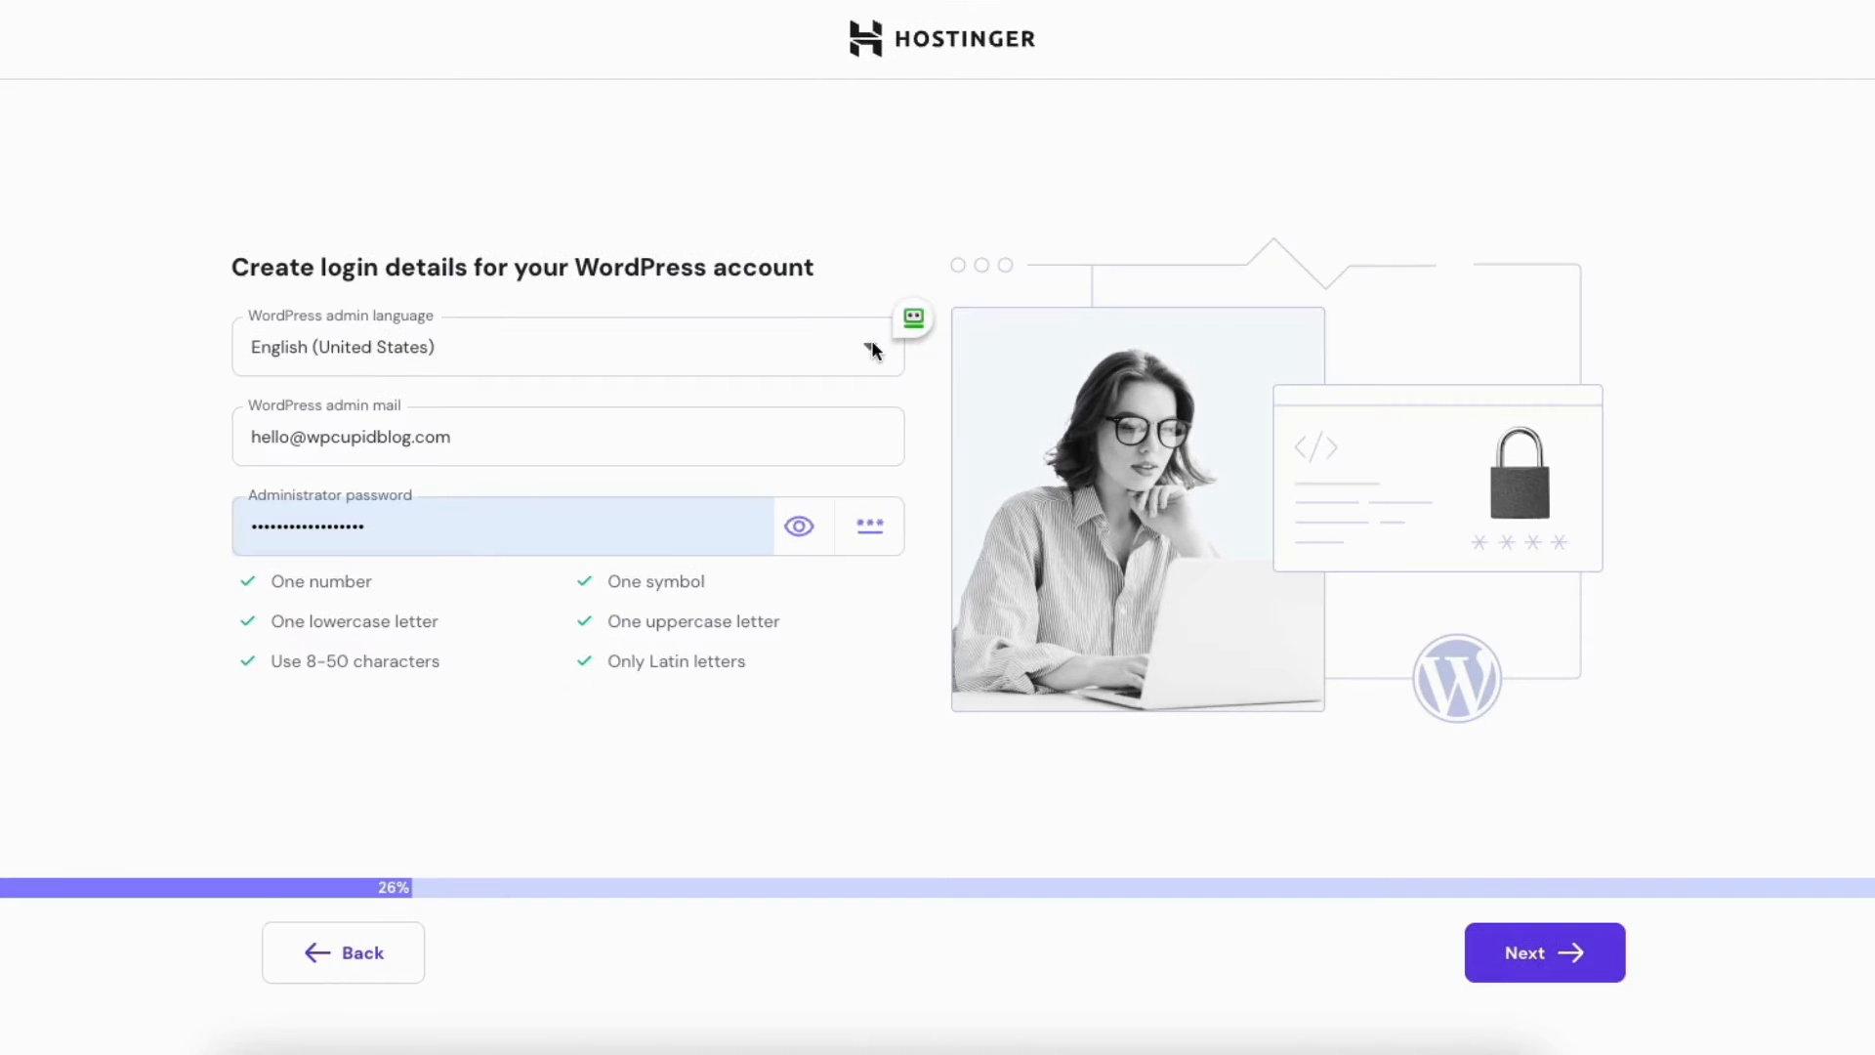
left_click(873, 353)
scroll(905, 401, "down", 7)
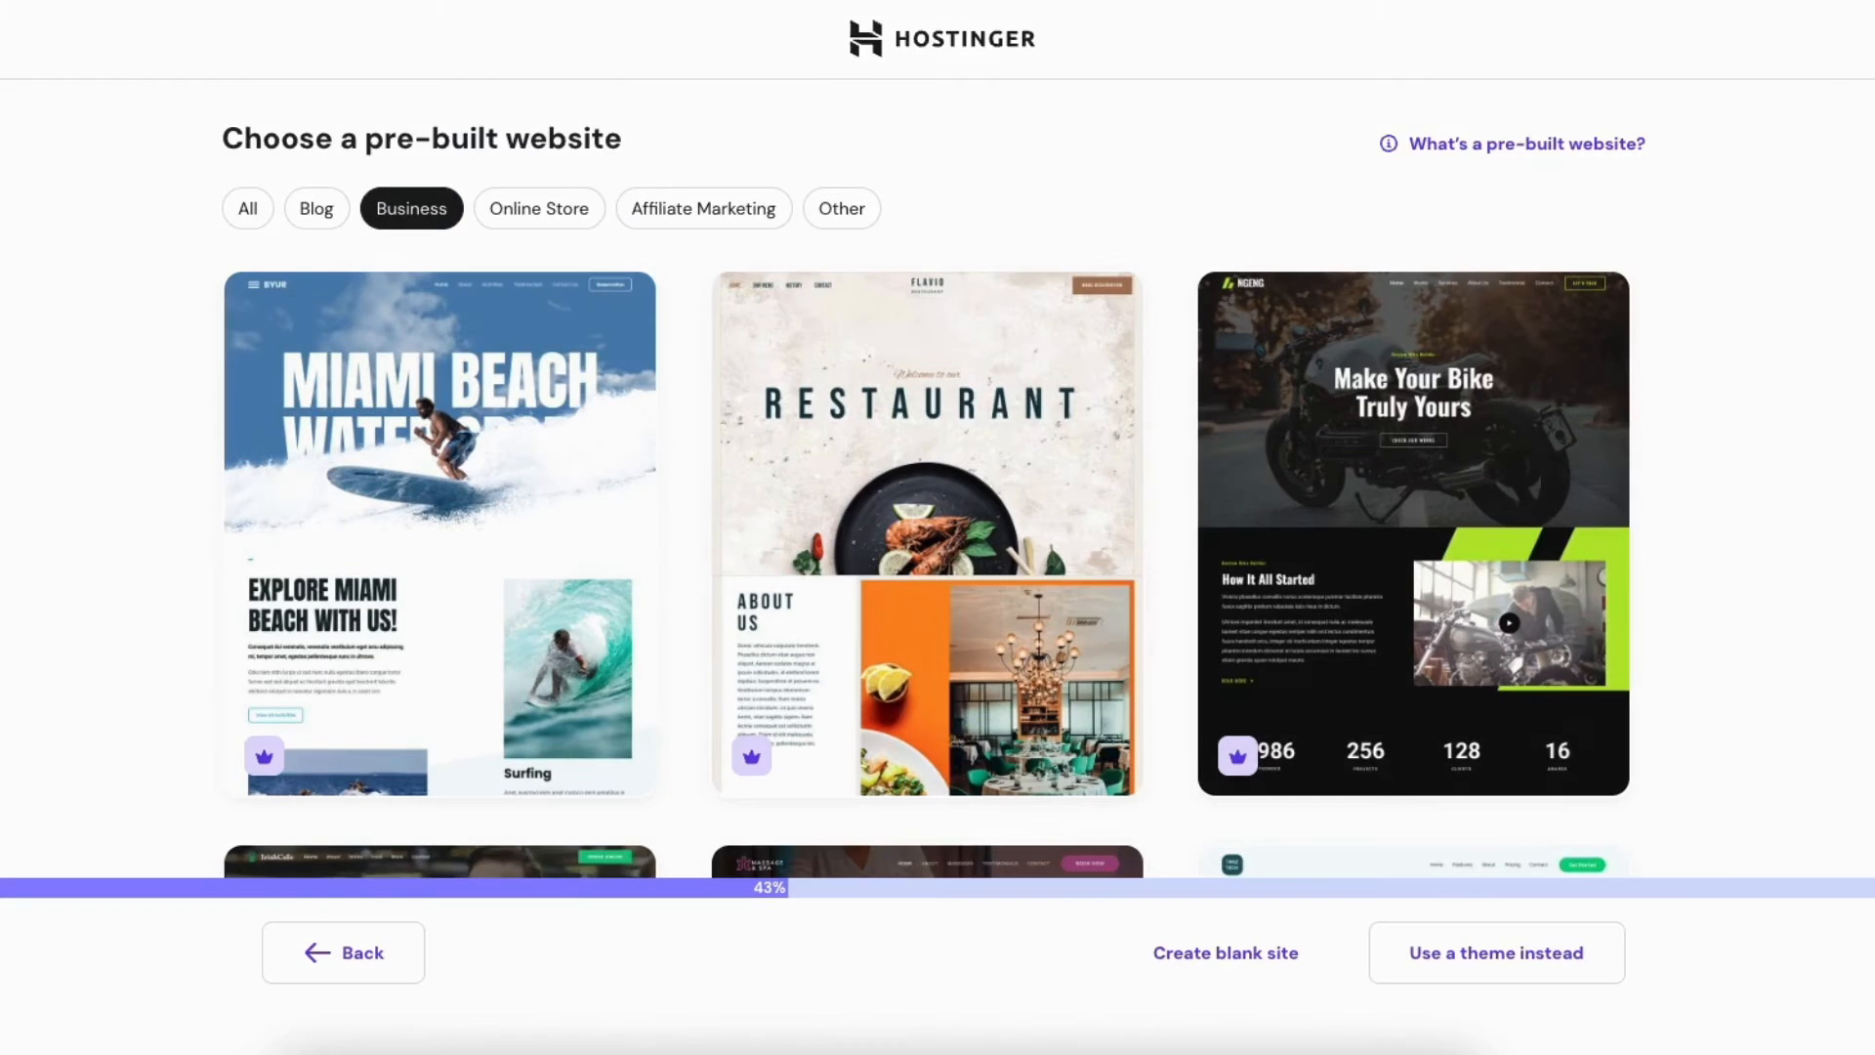
Step: Browse the Business pre-built websites and the E-Commerce Starter Templates
scroll(927, 478, "down", 15)
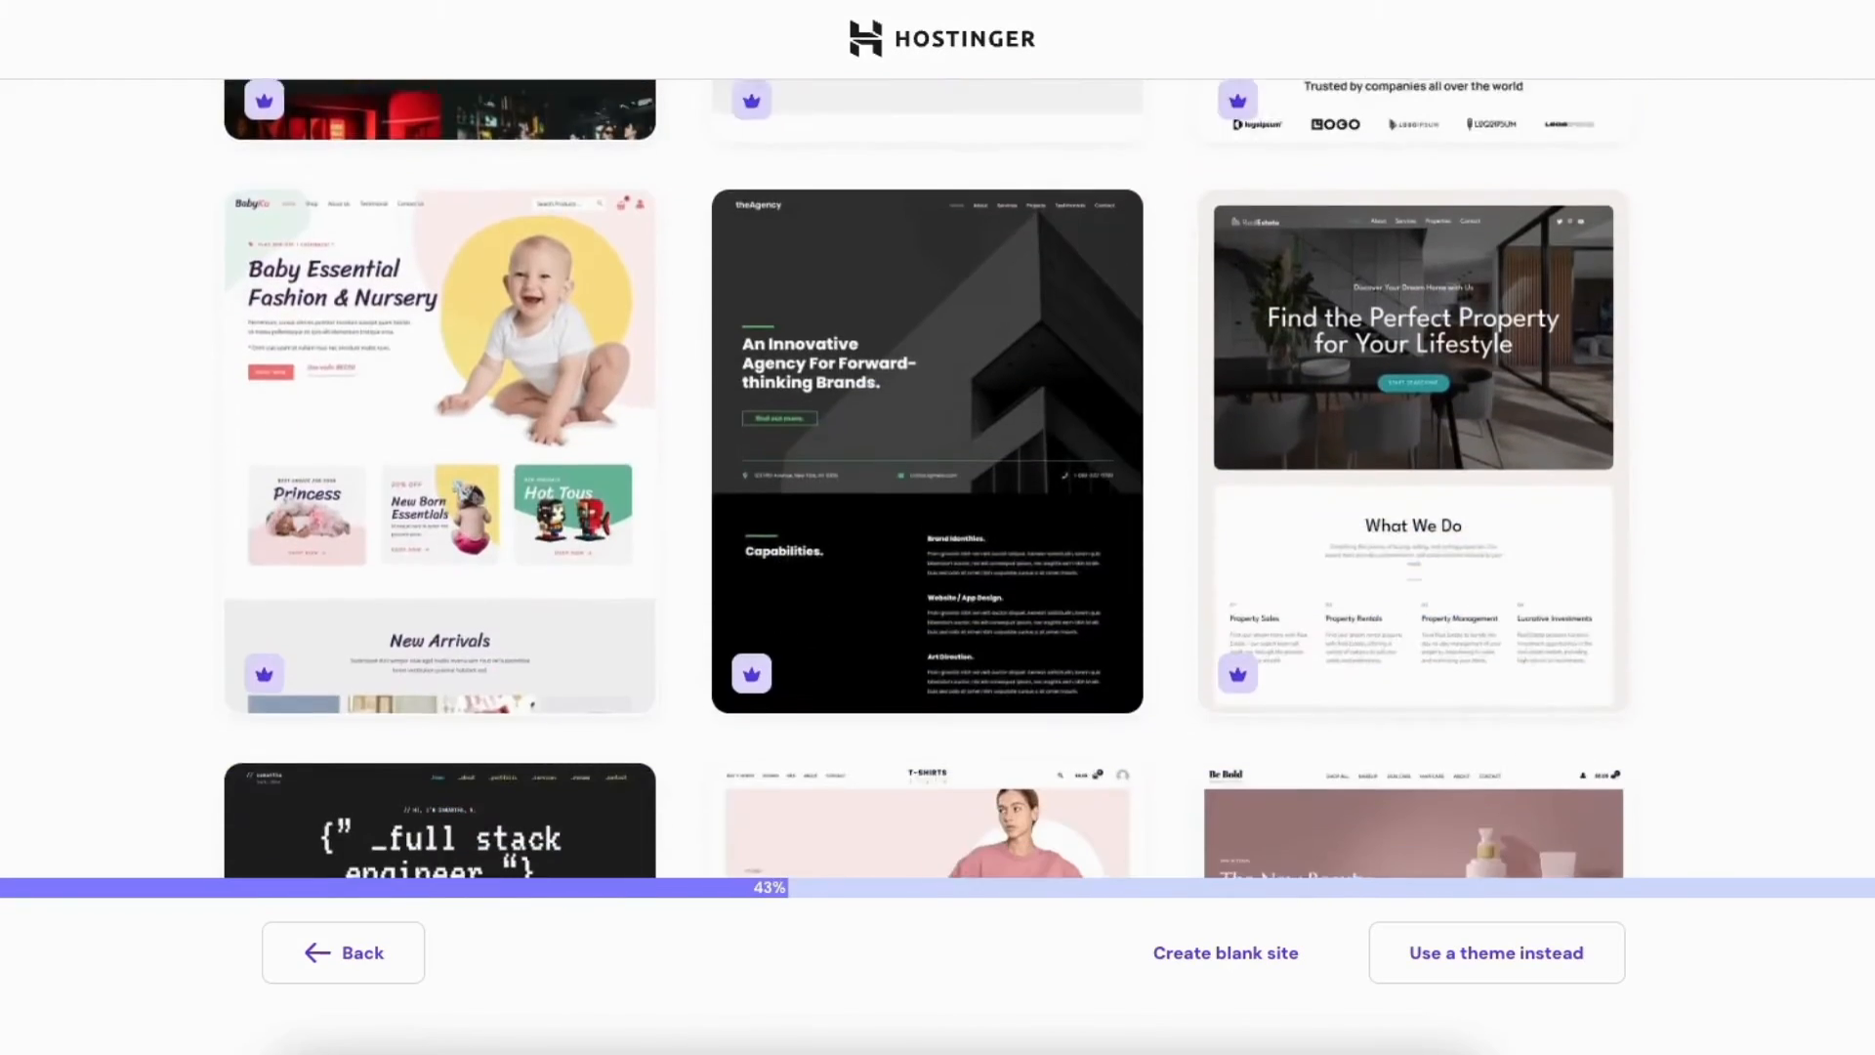
scroll(927, 478, "down", 5)
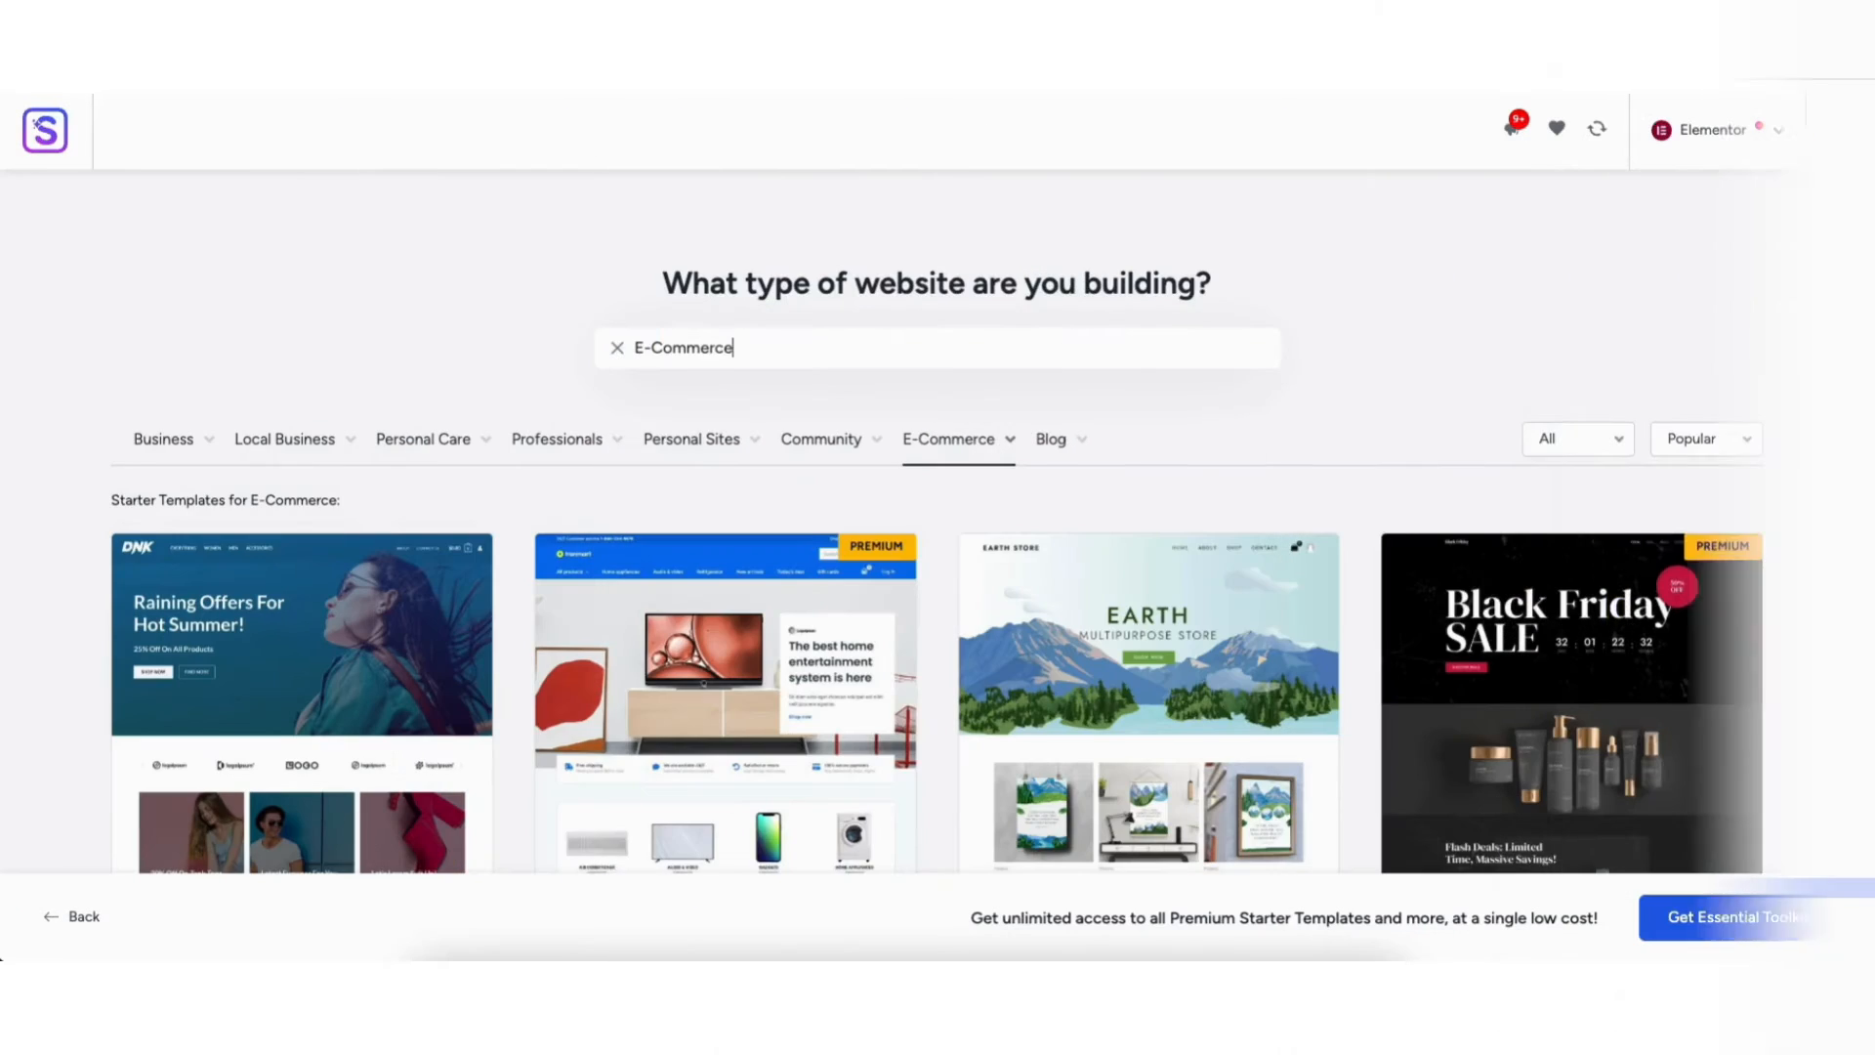
scroll(994, 509, "down", 3)
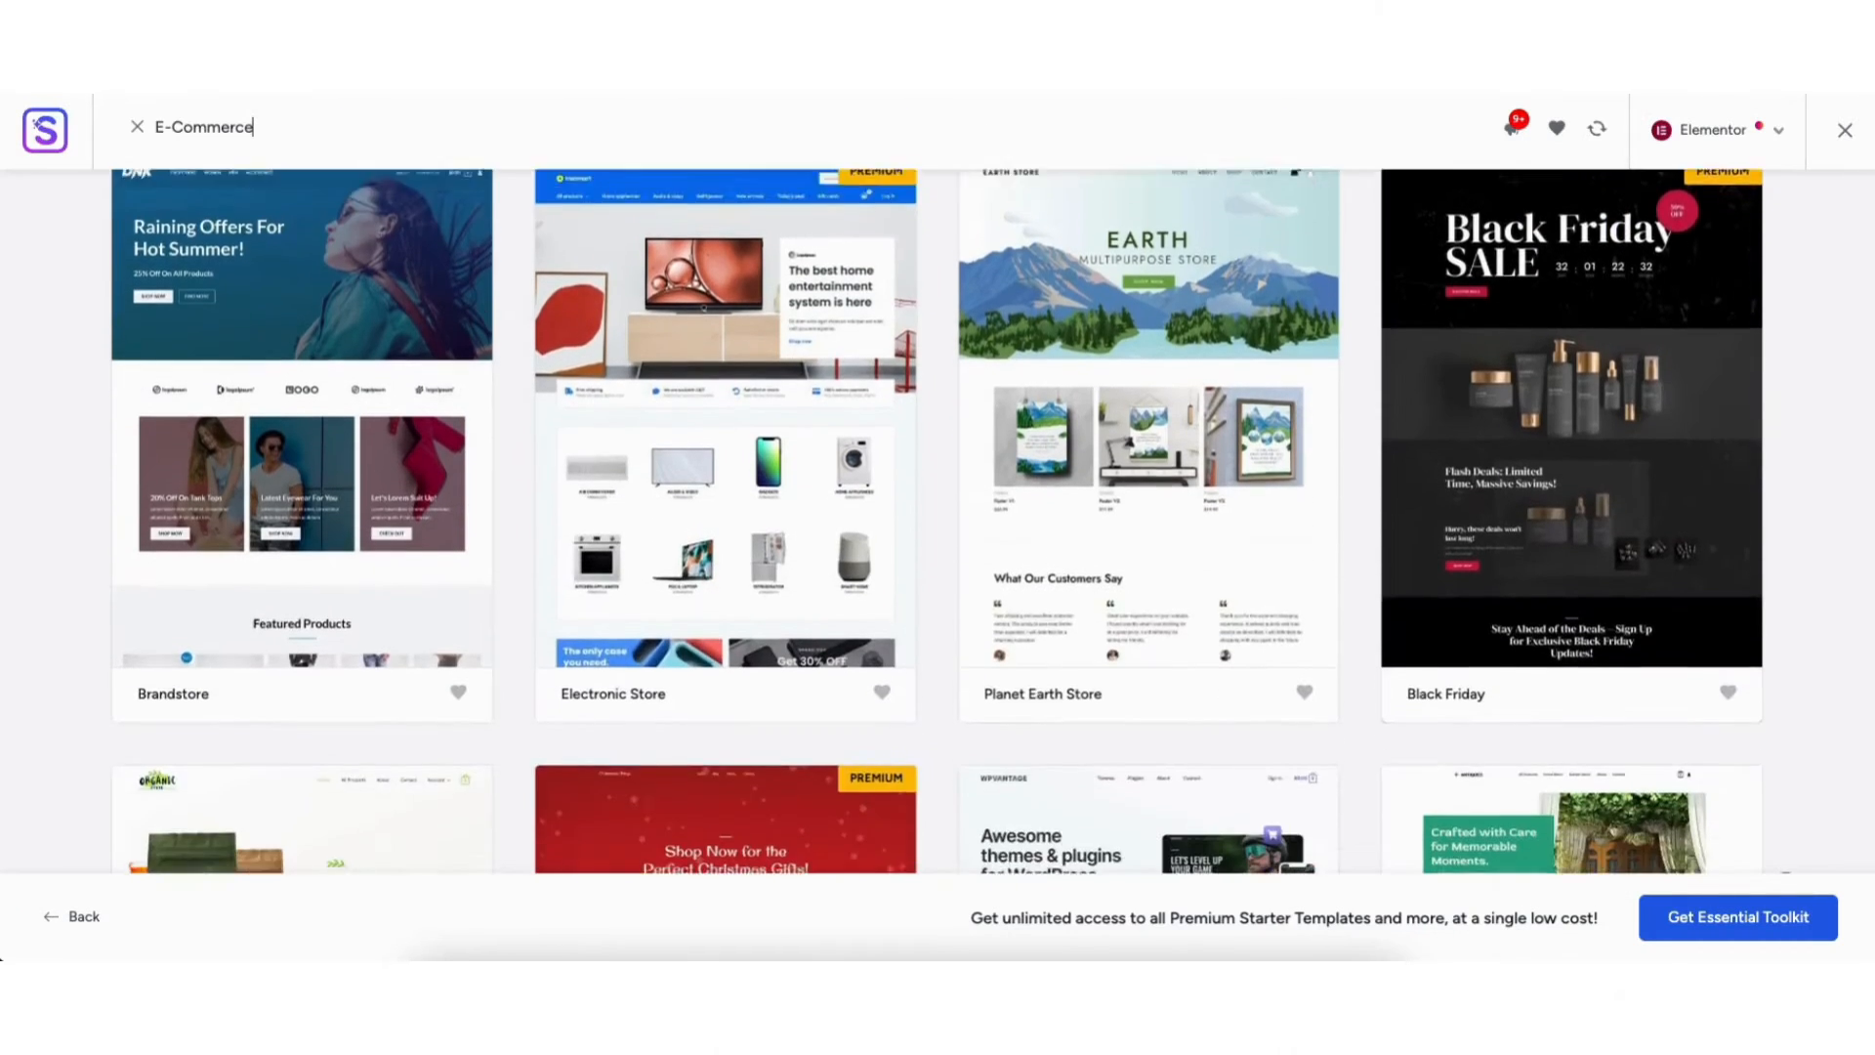
scroll(994, 510, "down", 5)
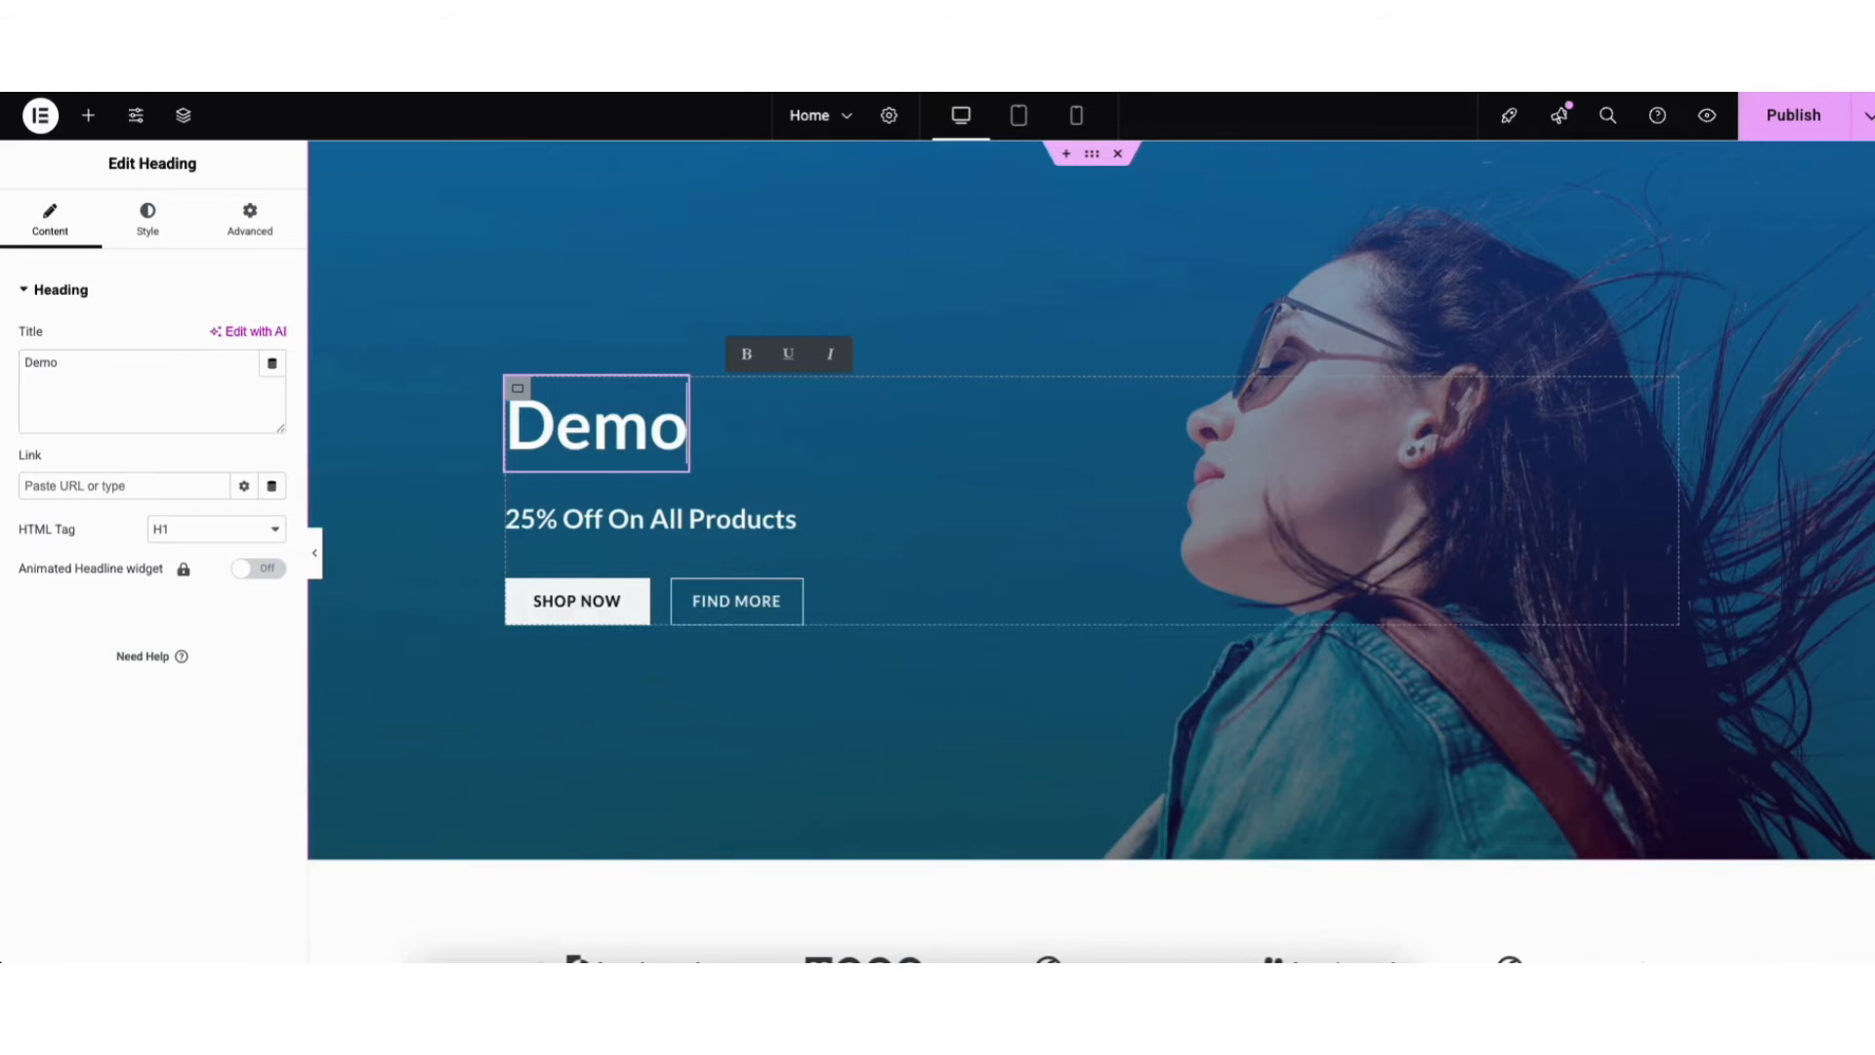
Step: Extend the hero heading to "Demo Eco" and add a Text Editor widget to the page in Elementor
type("Eco")
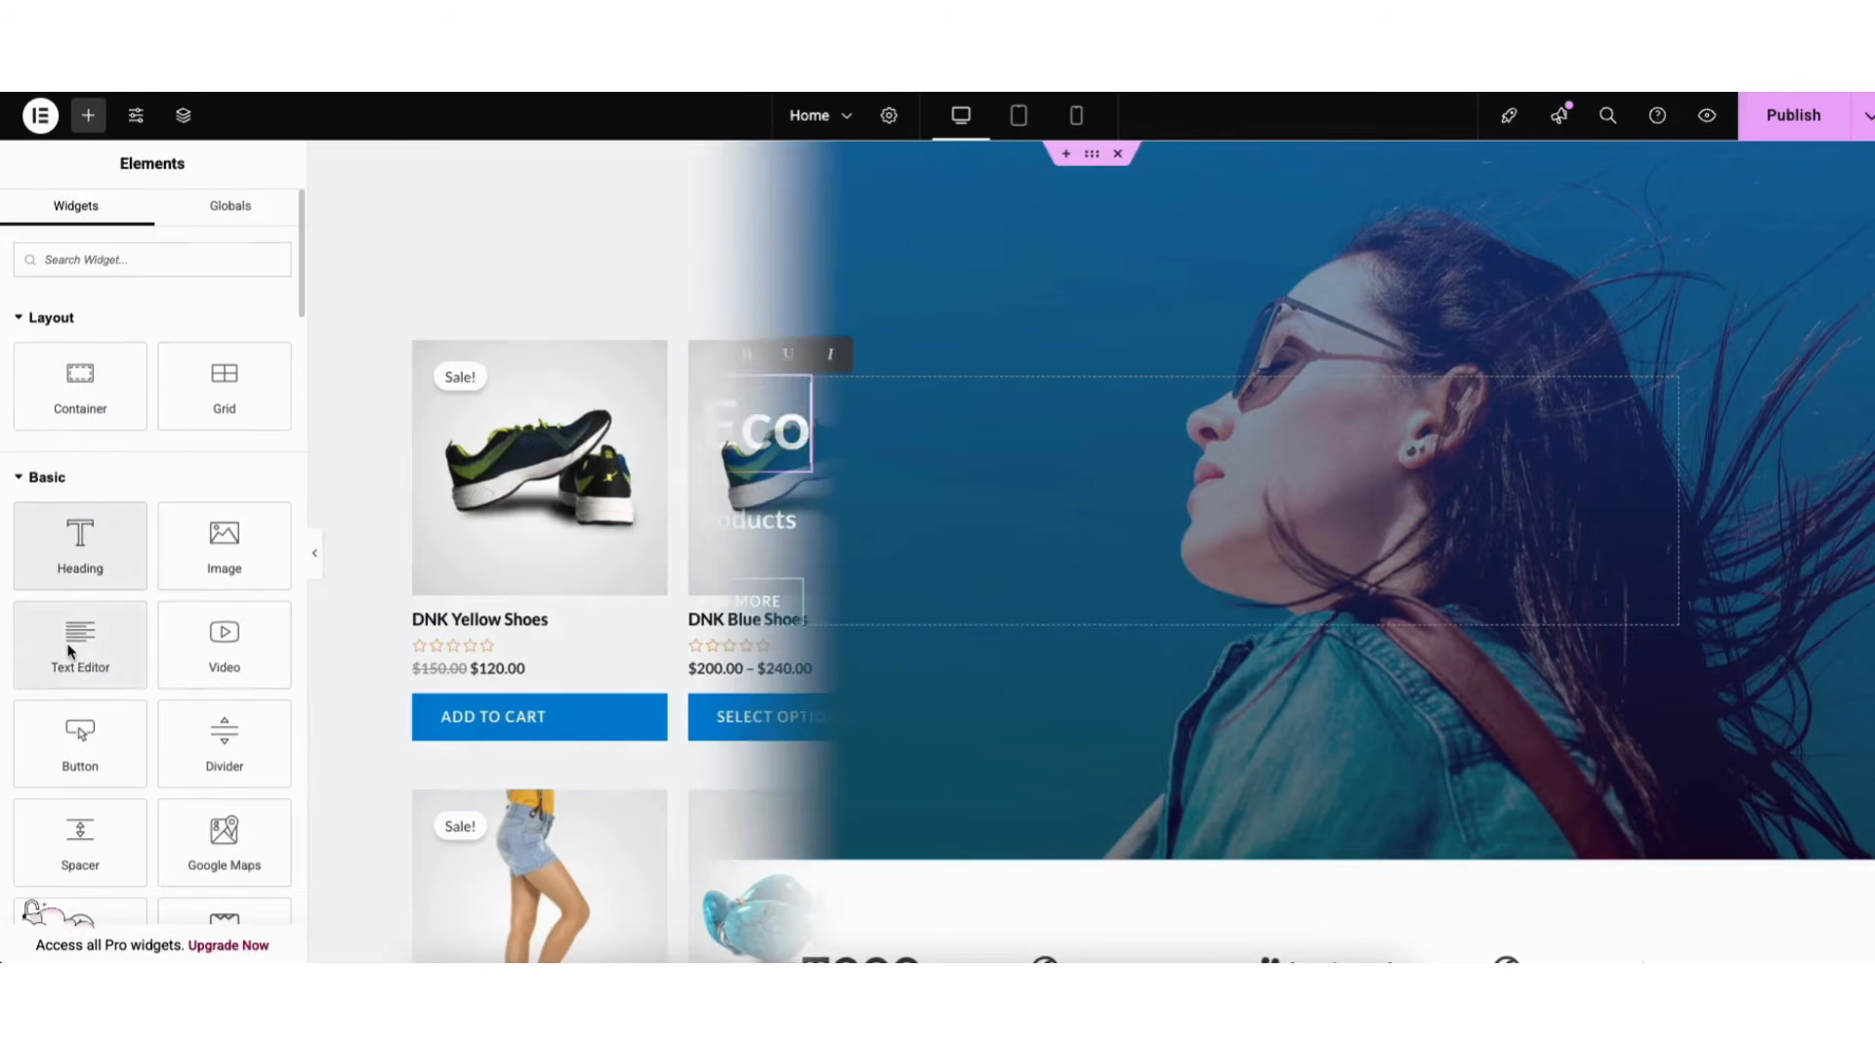
left_click_drag(80, 645, 1045, 330)
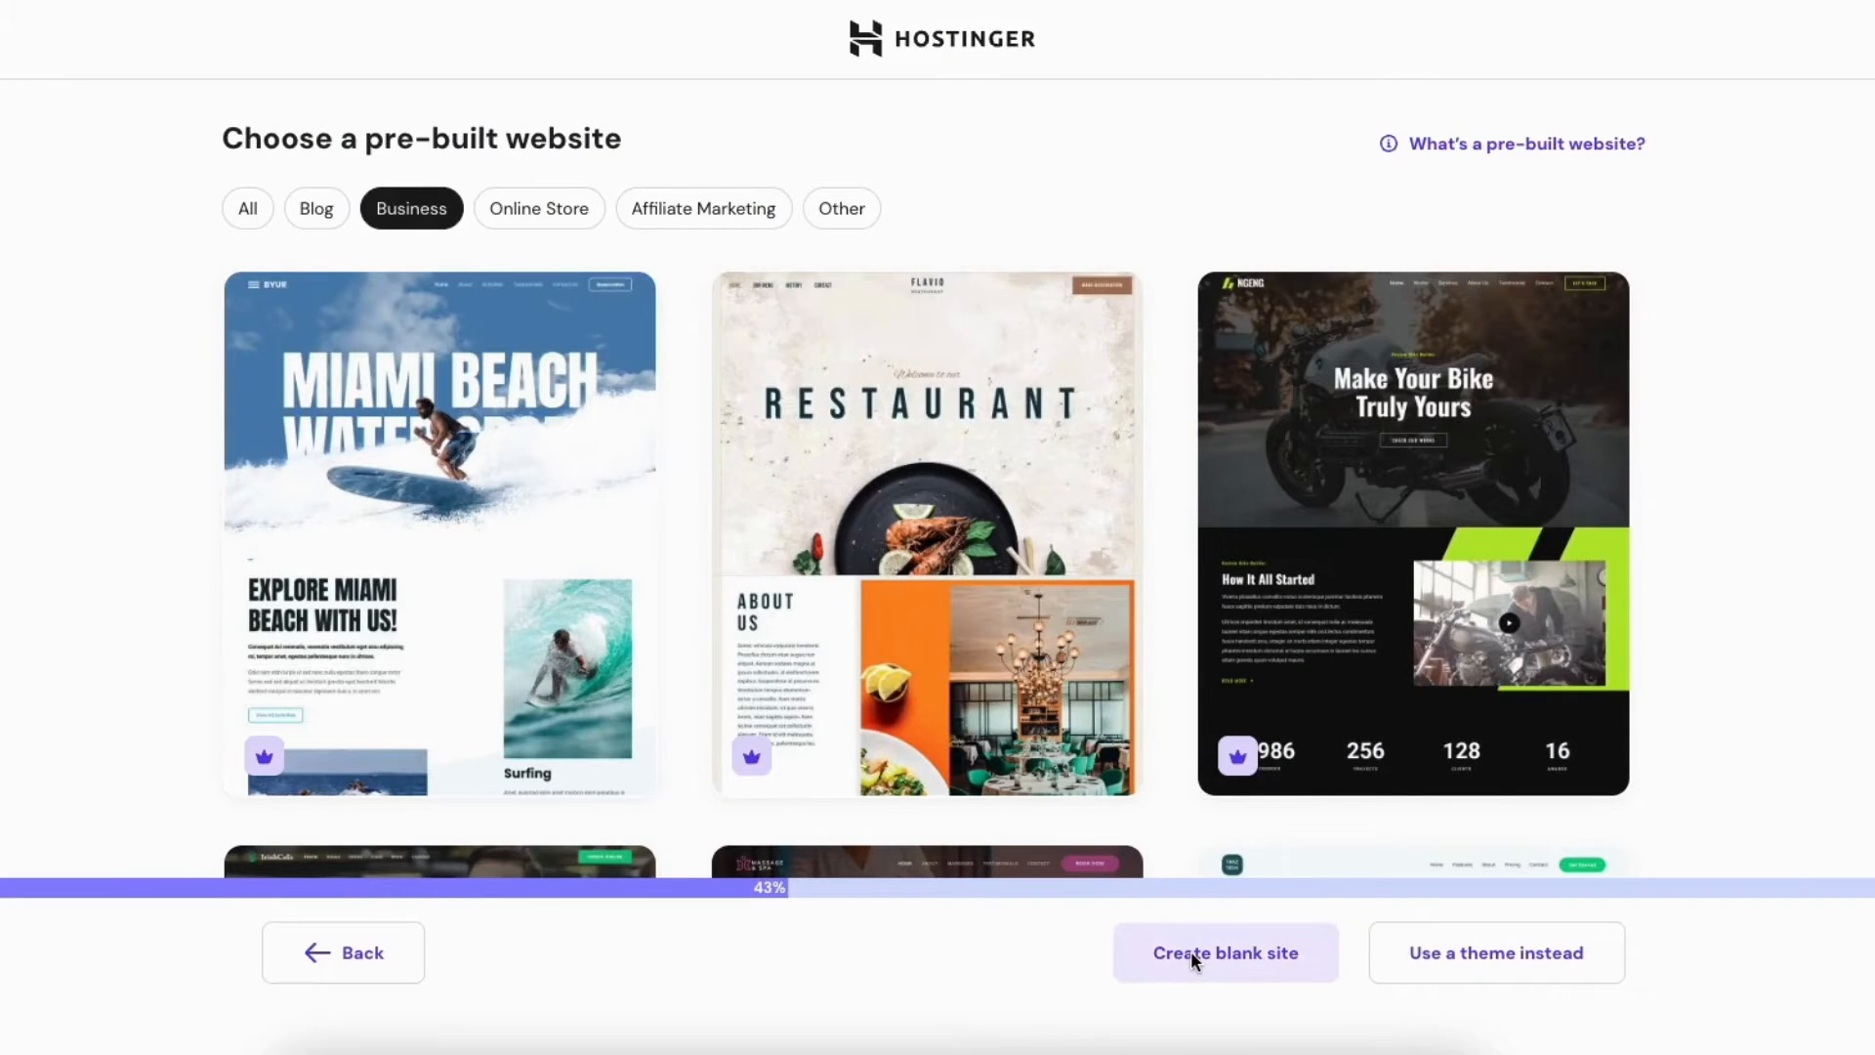
Step: Return to the Hostinger setup, choose a blank site and use a temporary domain for it
left_click(1191, 951)
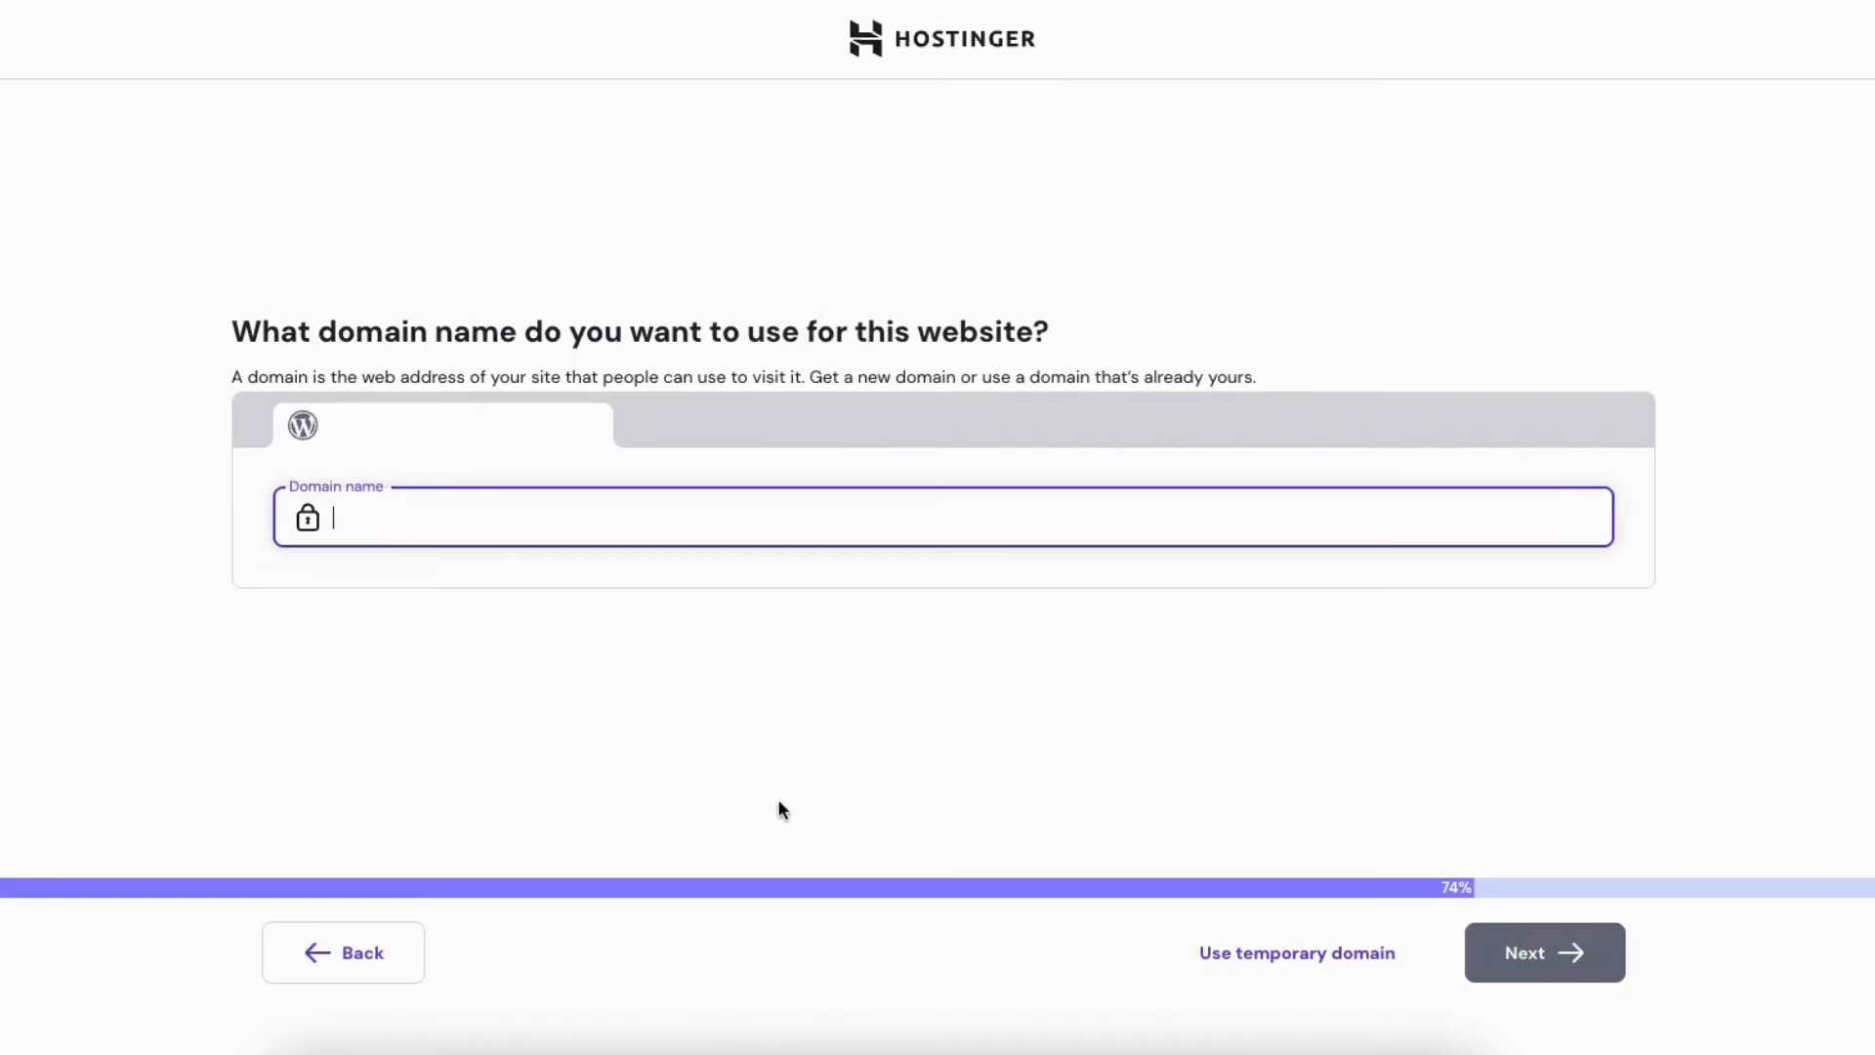
left_click(1221, 957)
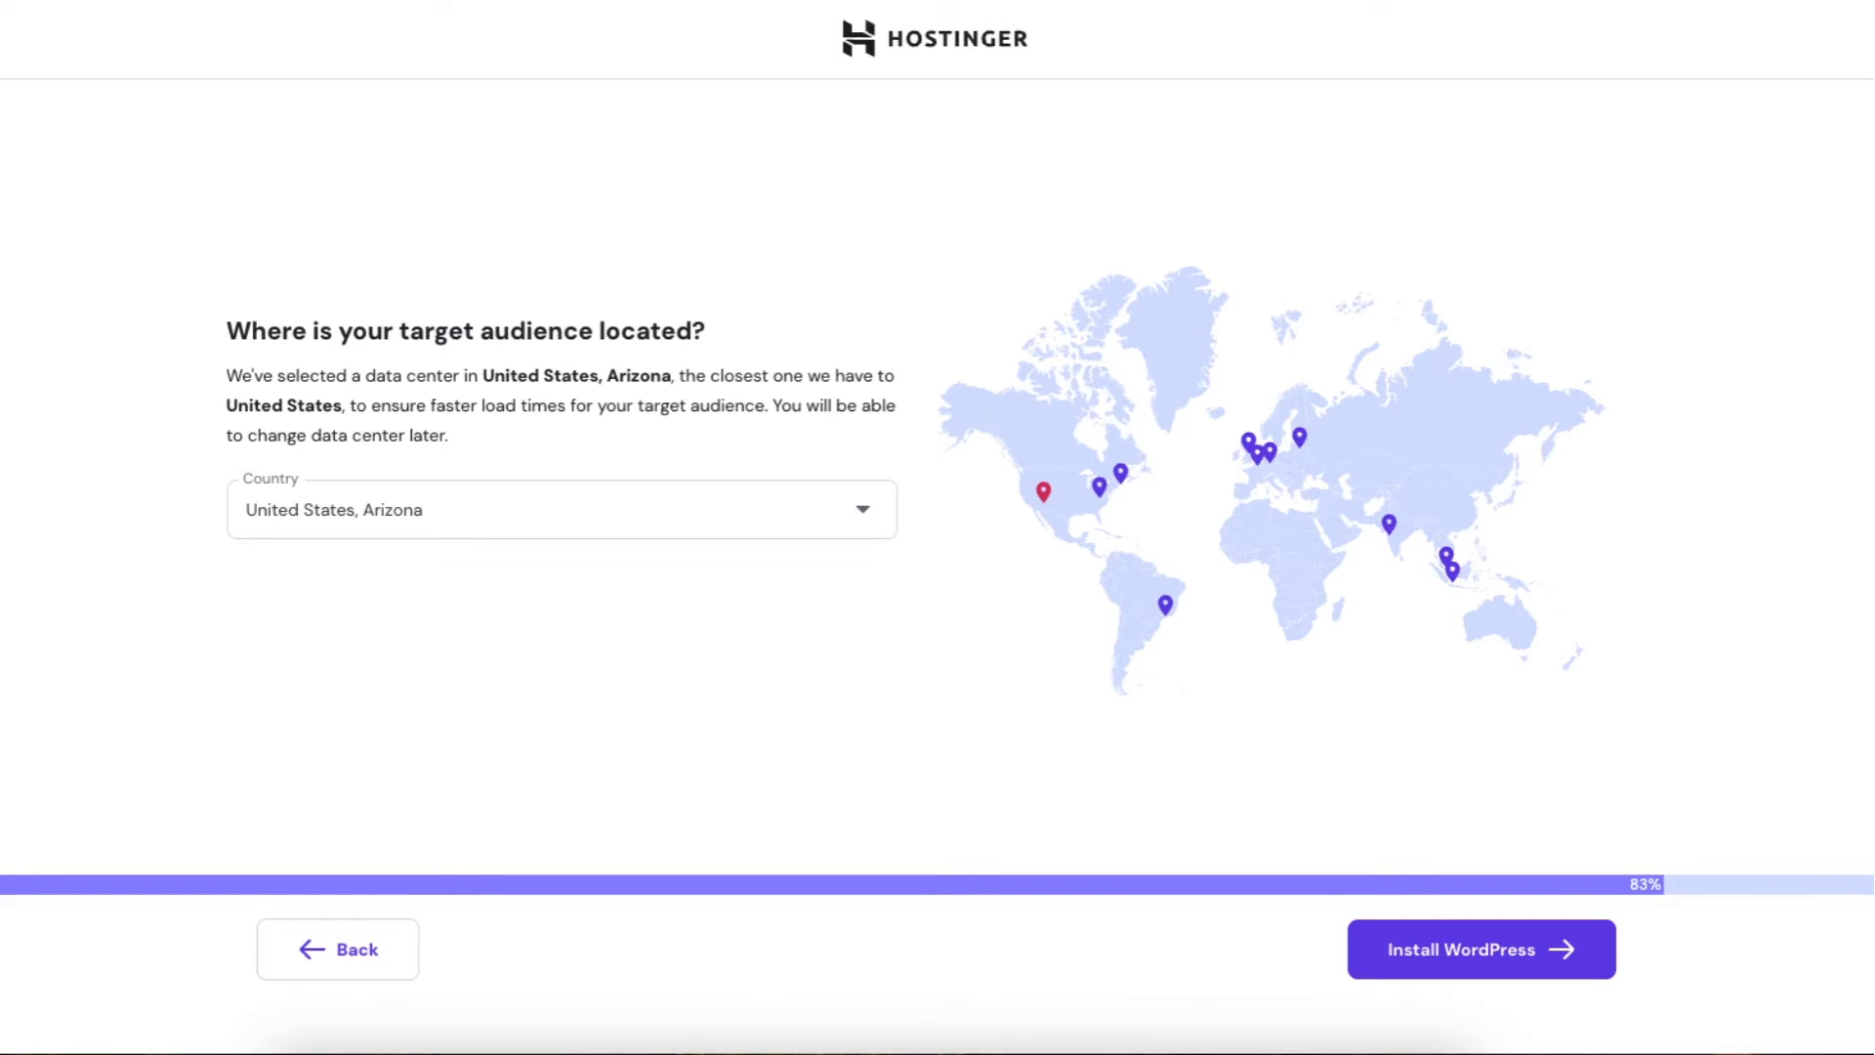
Step: Select United States, Arizona as the target audience location and install WordPress
left_click(821, 512)
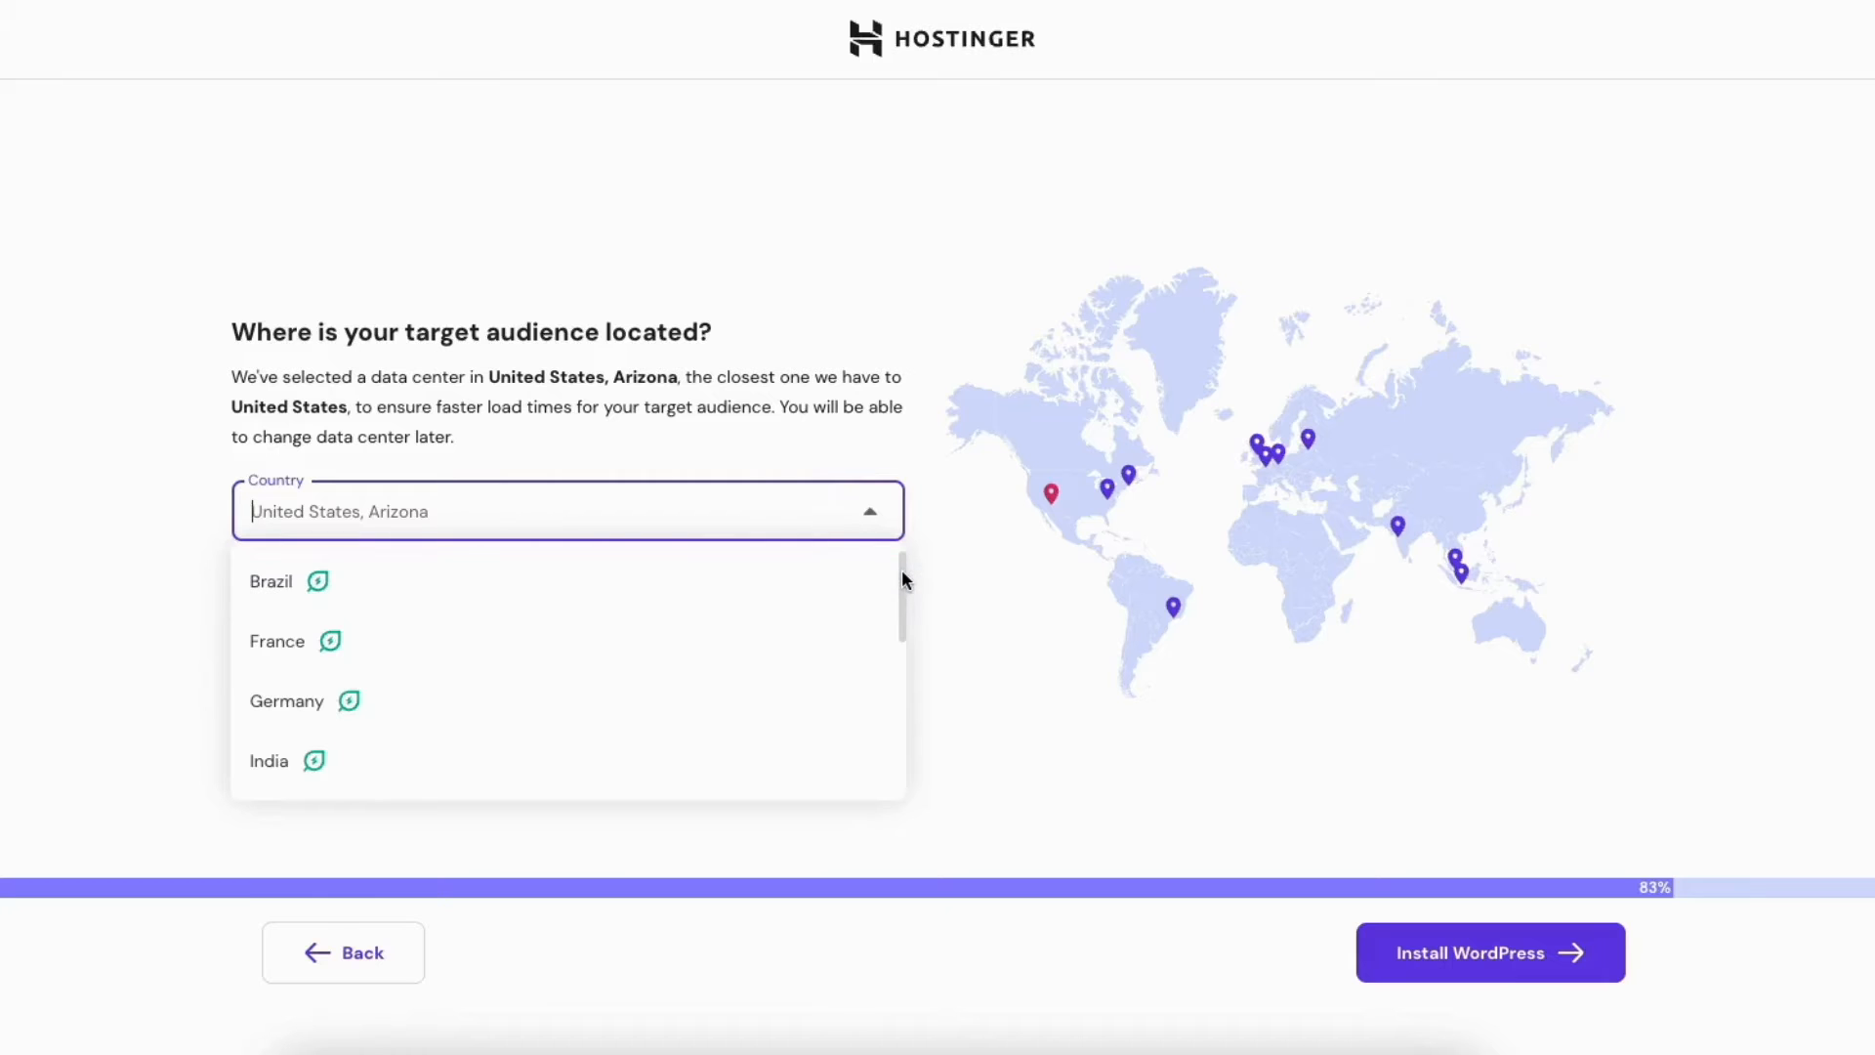
left_click_drag(902, 571, 902, 734)
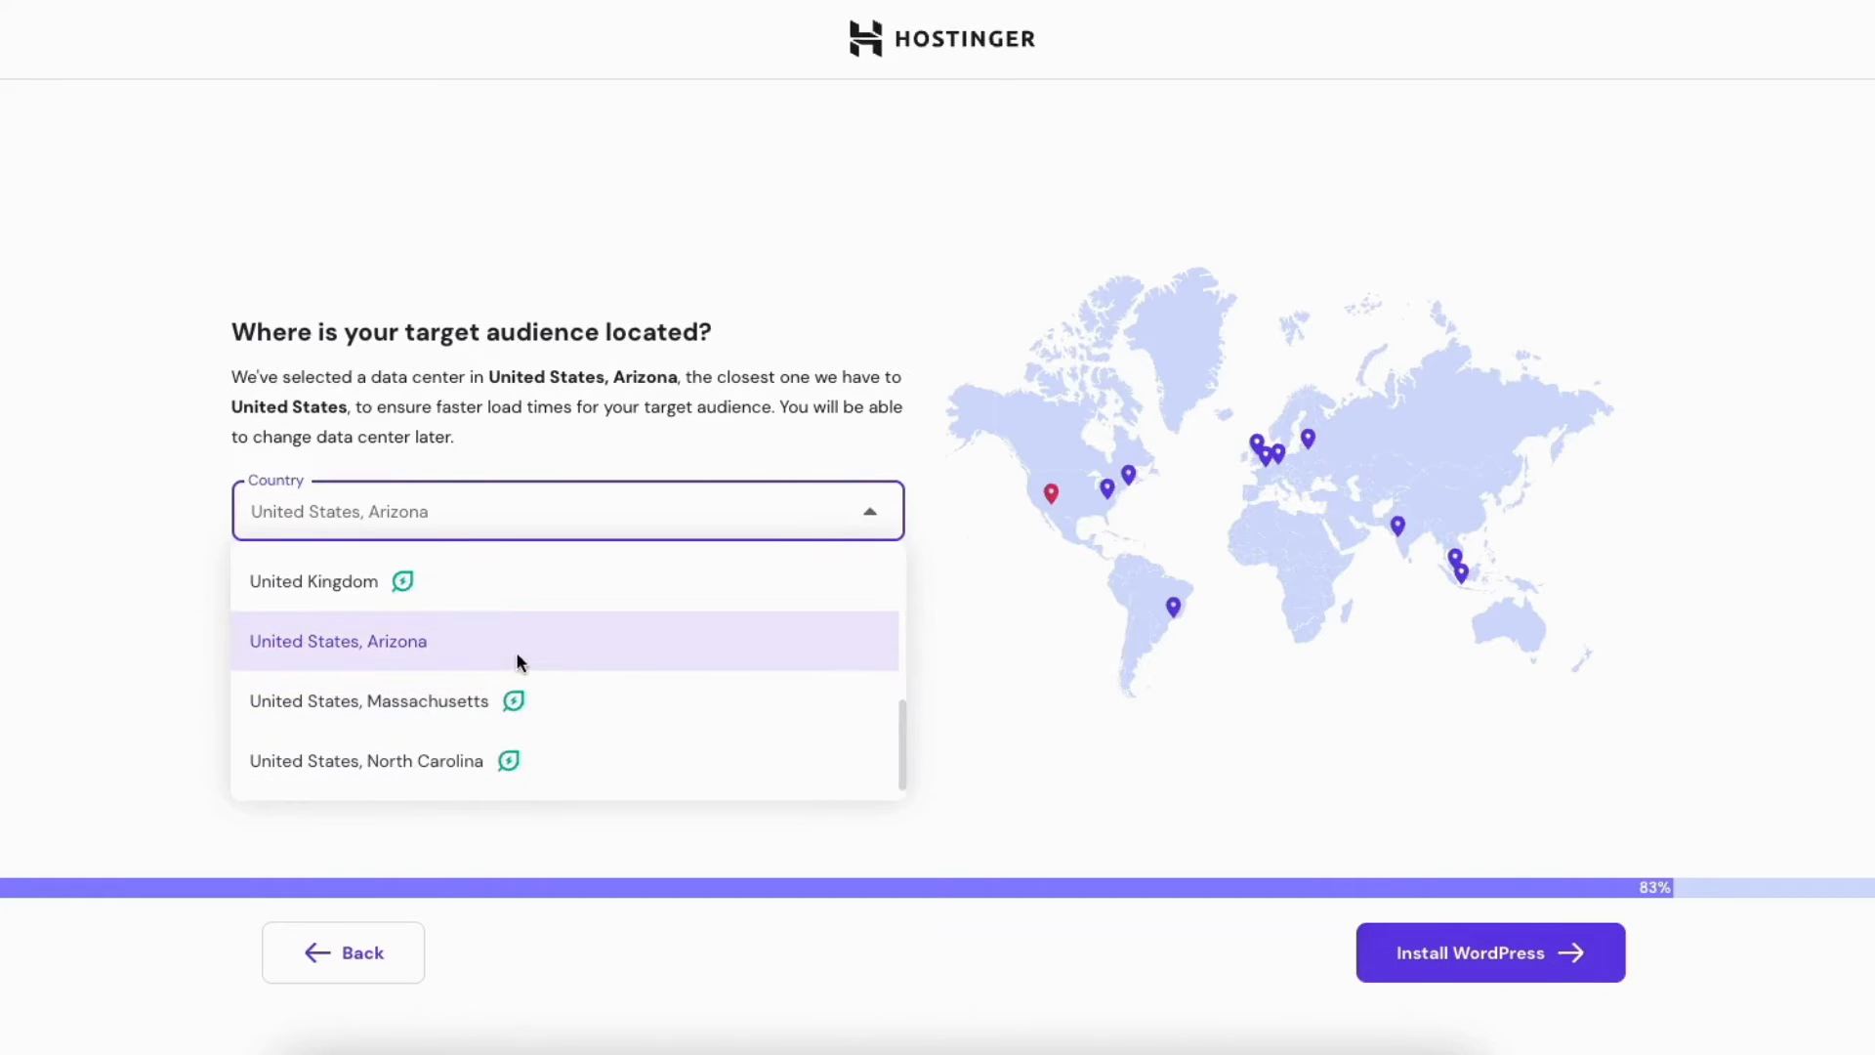
left_click(489, 653)
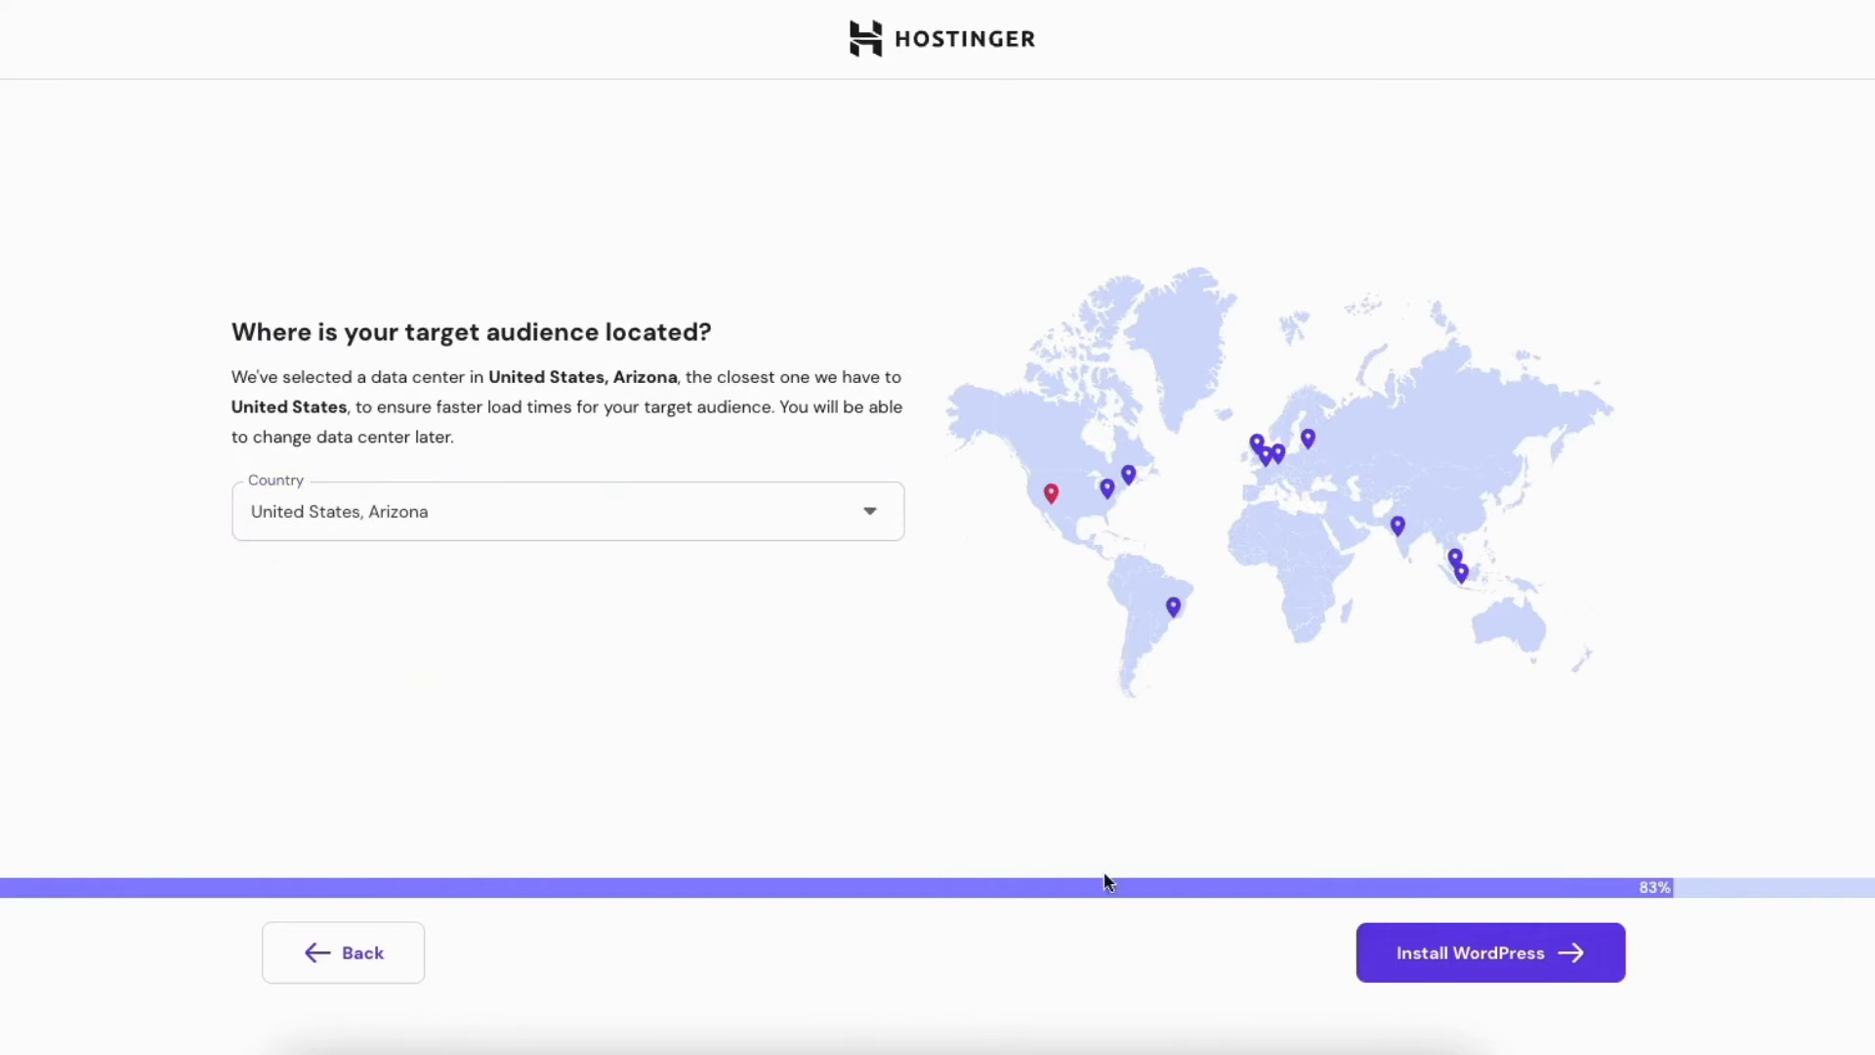
left_click(1424, 962)
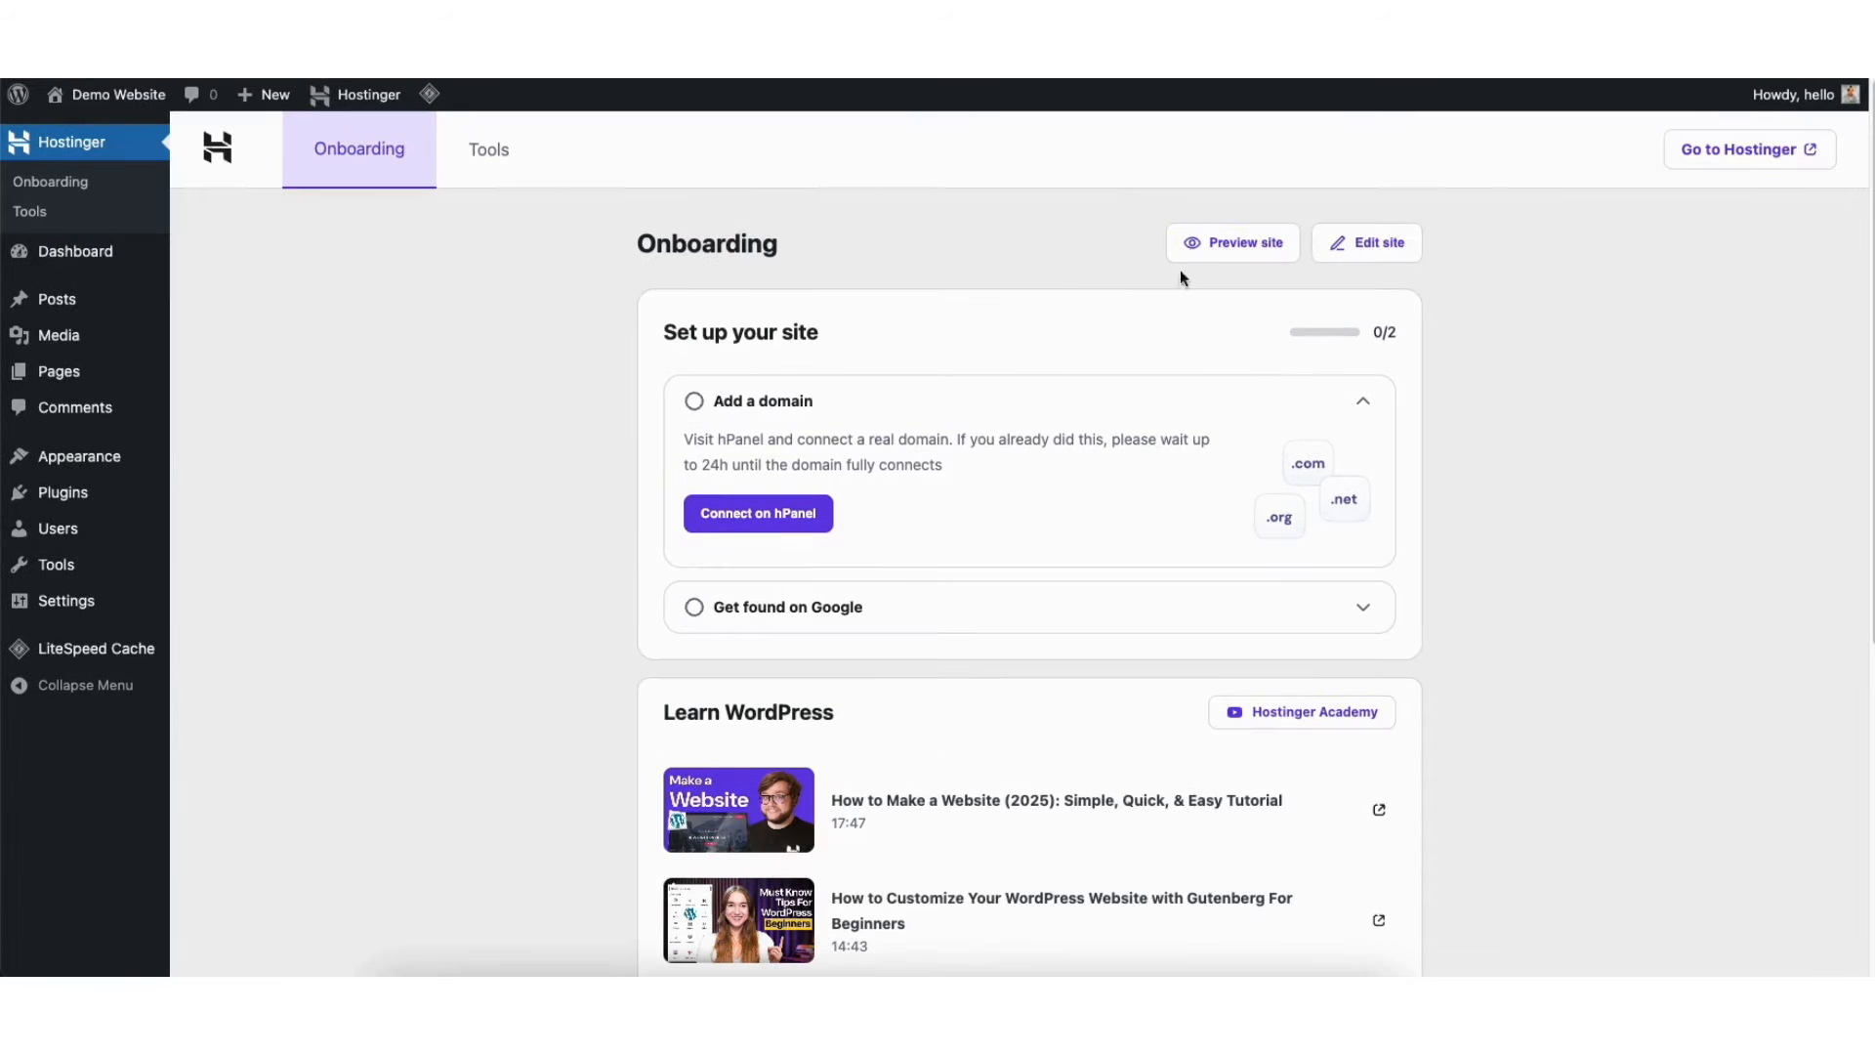
Step: Go to the Hostinger panel's home page, then open the Single Web Hosting site's dashboard and examine its overview
left_click(1741, 150)
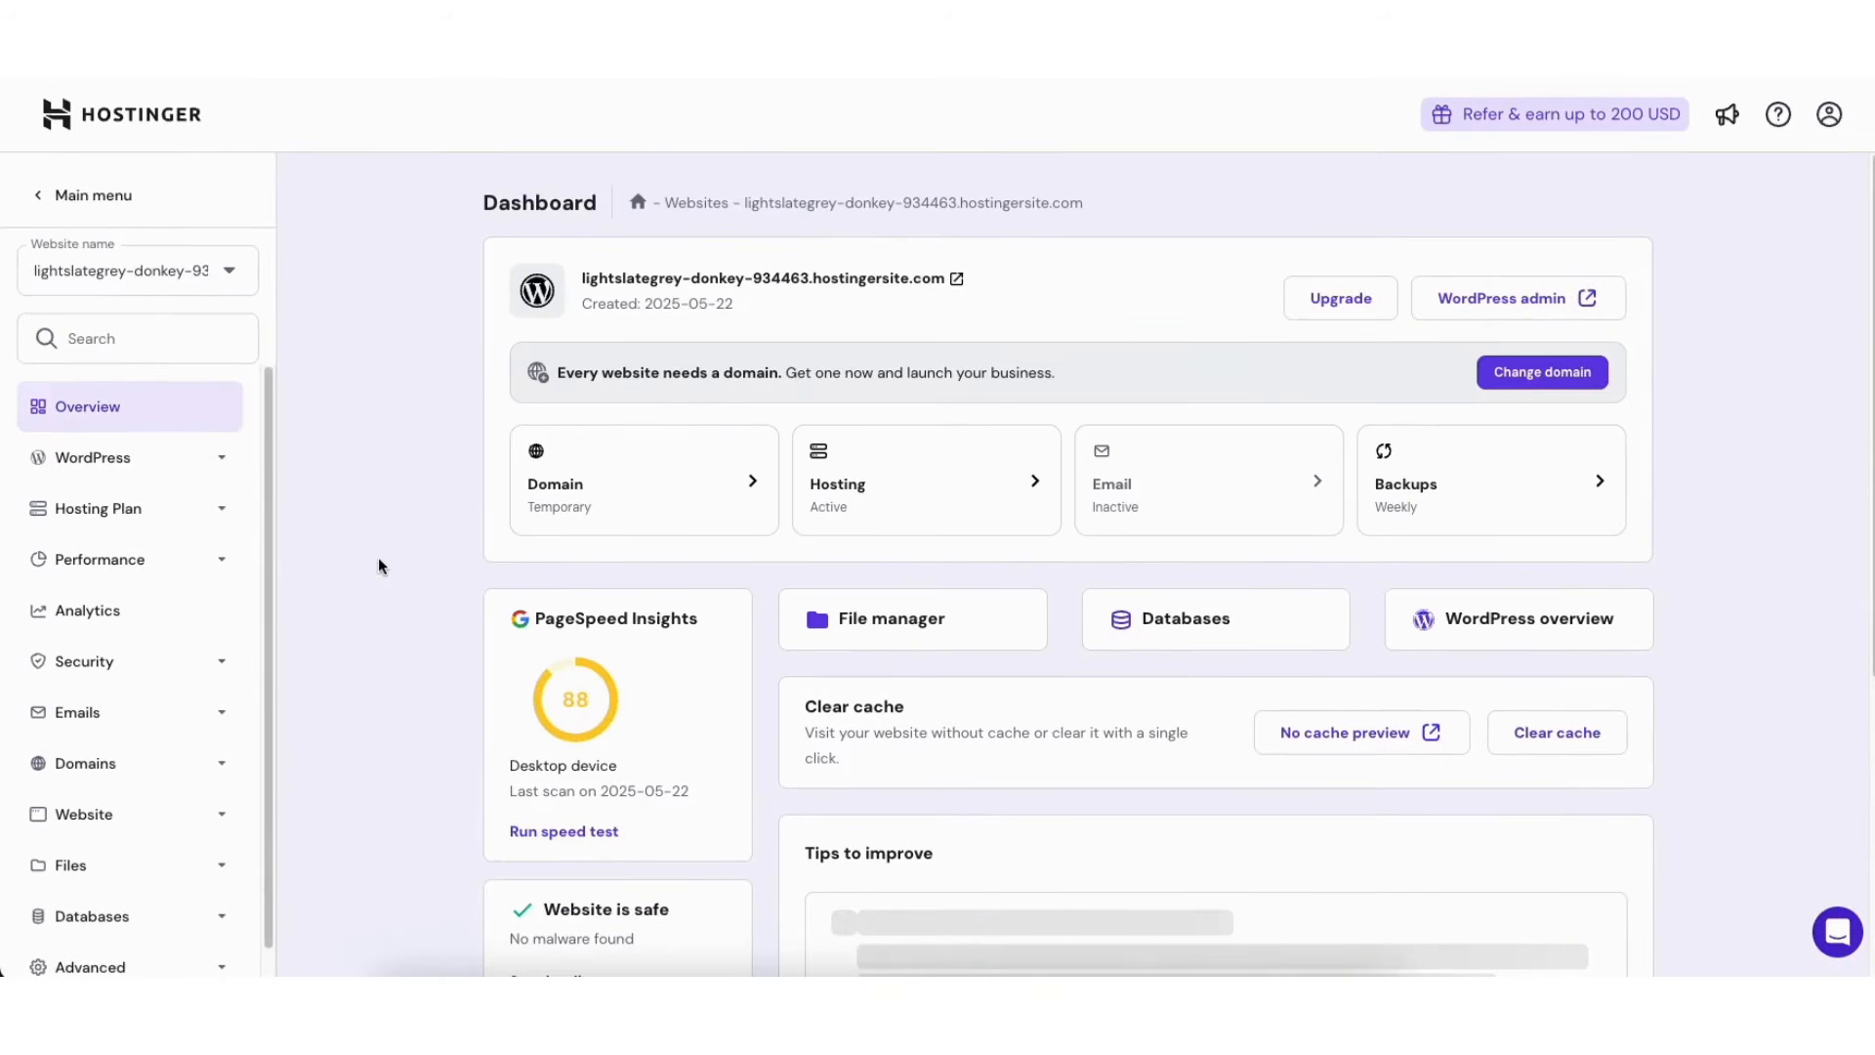
left_click(98, 200)
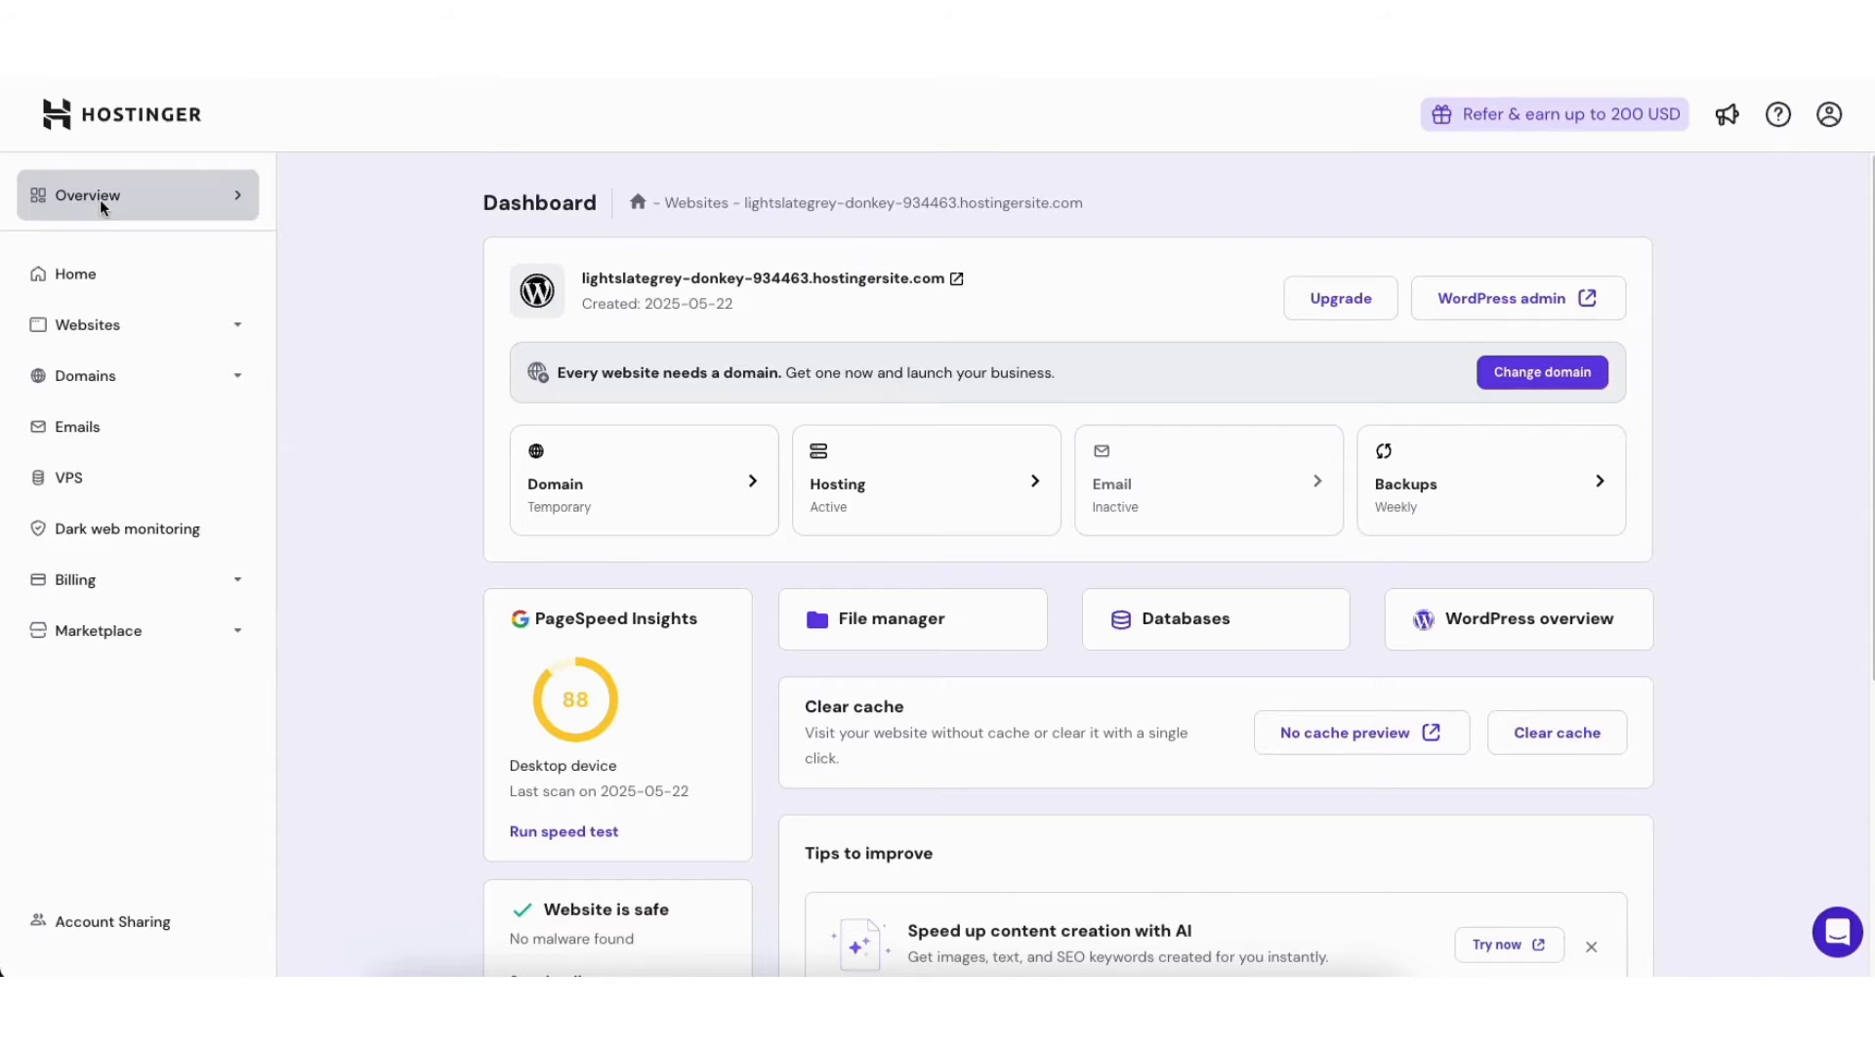
left_click(126, 273)
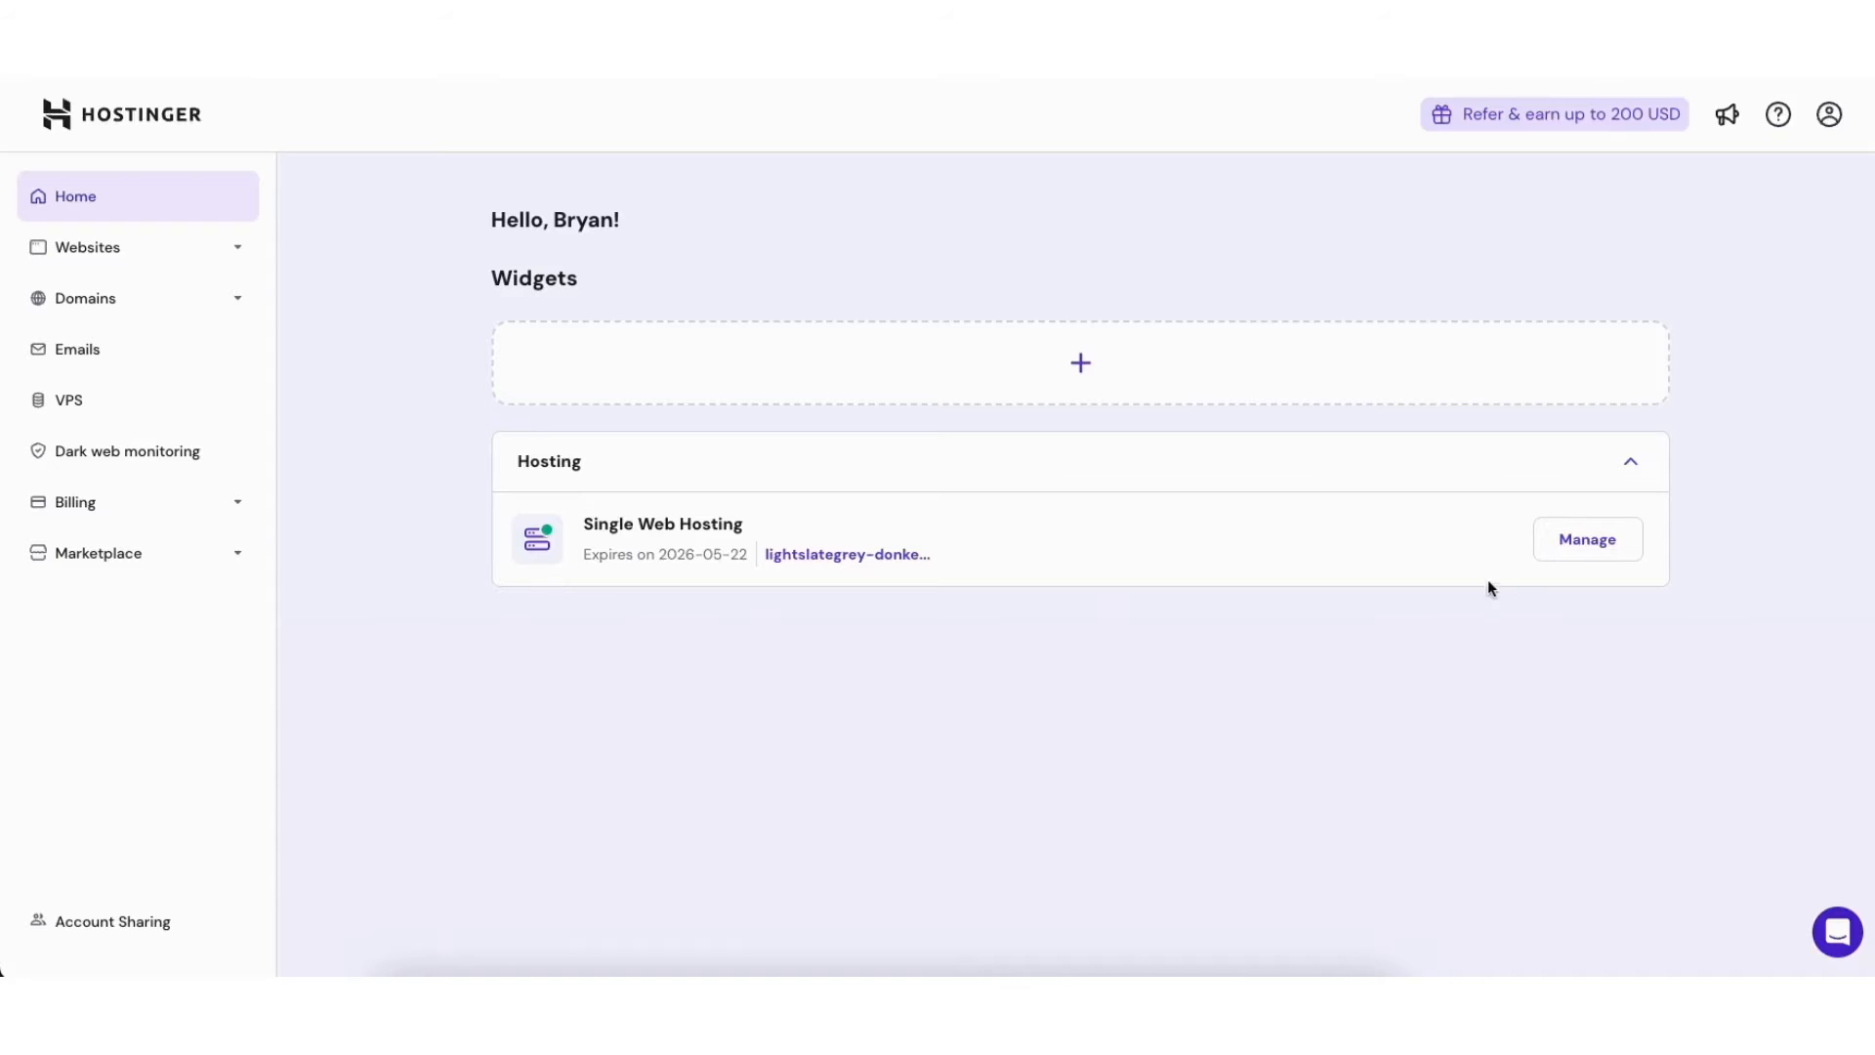
left_click(1556, 541)
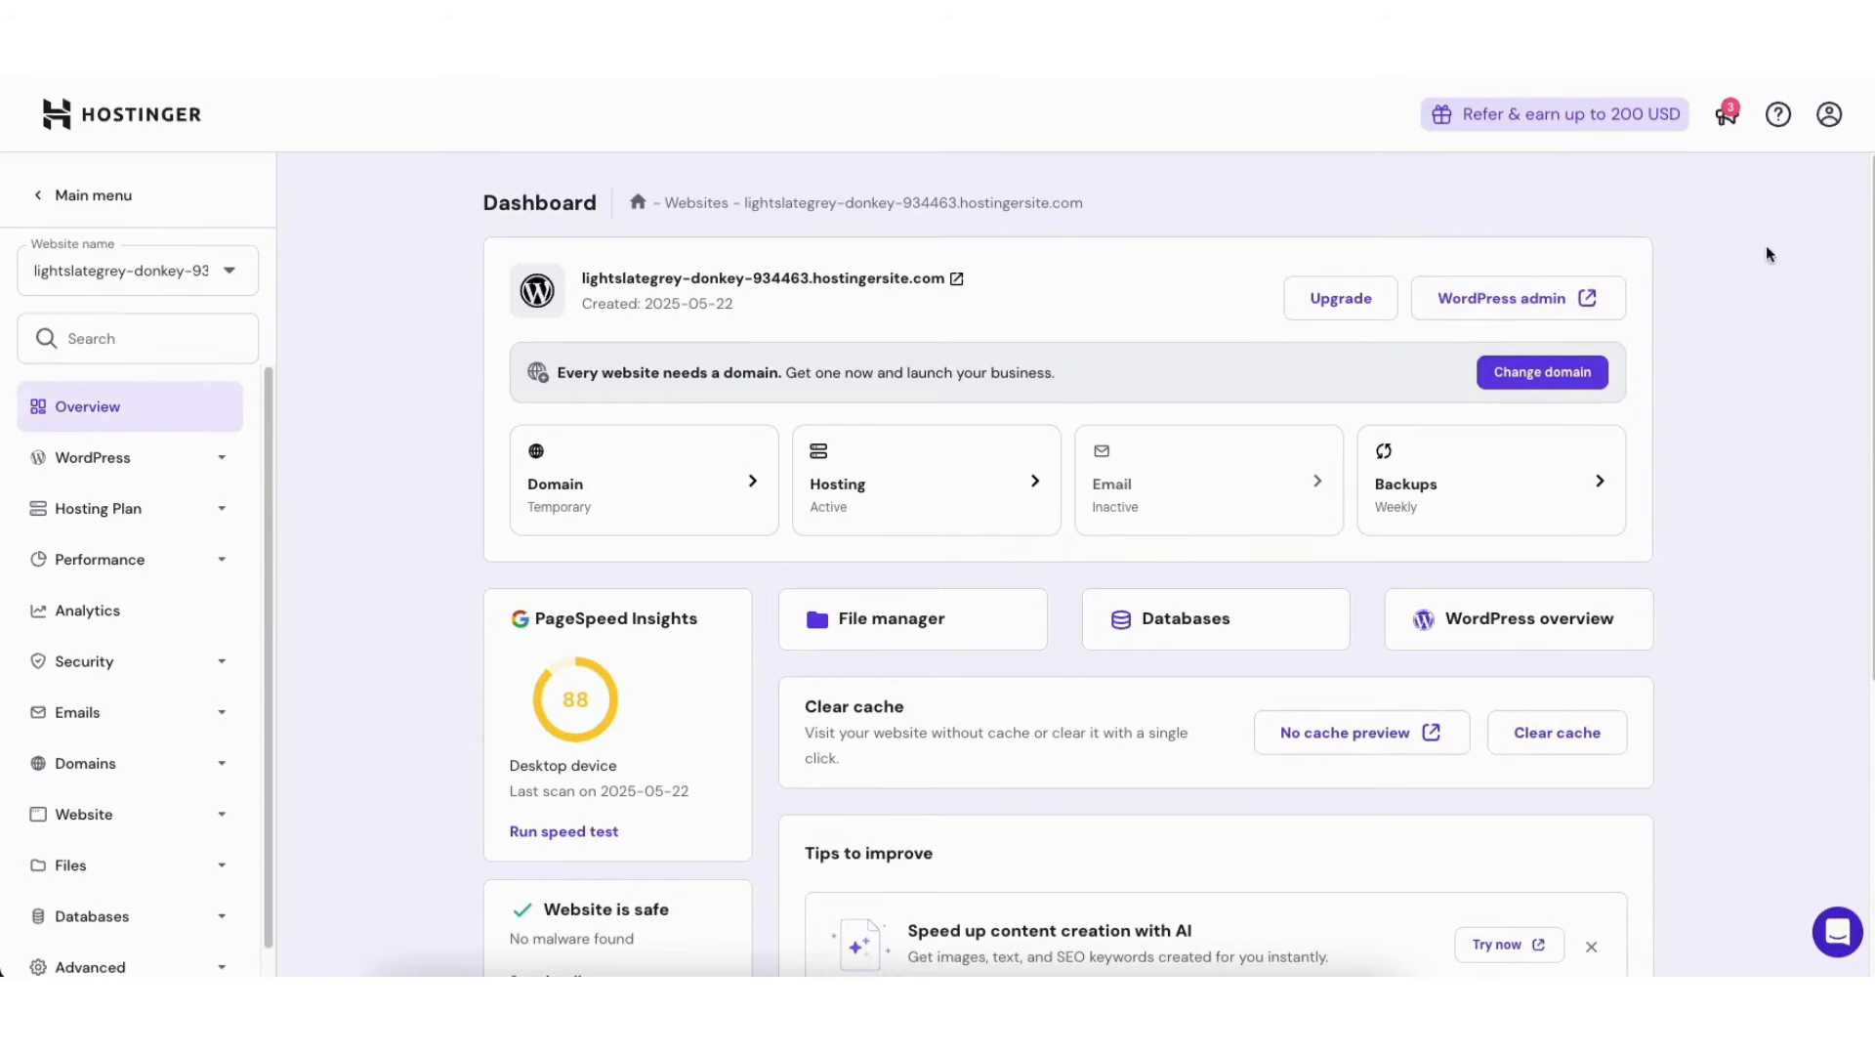
scroll(1069, 567, "down", 2)
scroll(1069, 567, "down", 2)
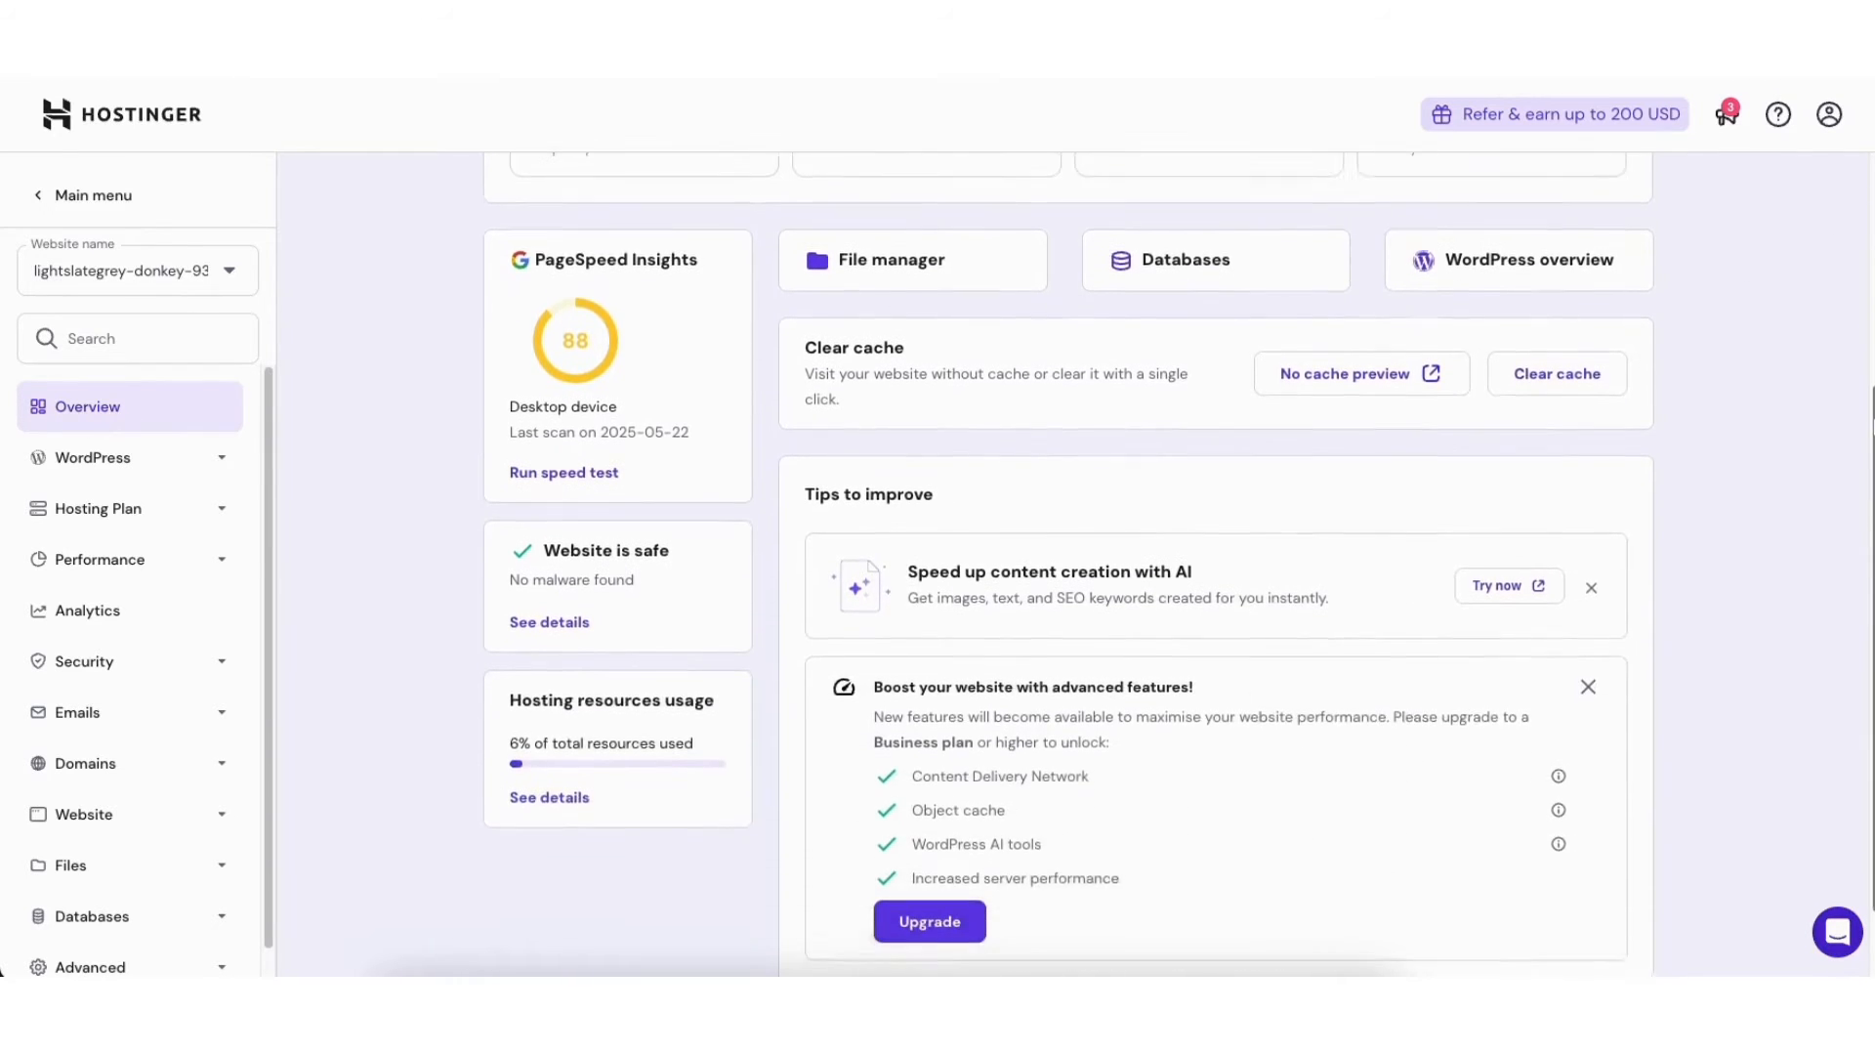
Step: Look over the site dashboard's sections, then return to the panel's home page and open the websites list
scroll(405, 313, "up", 5)
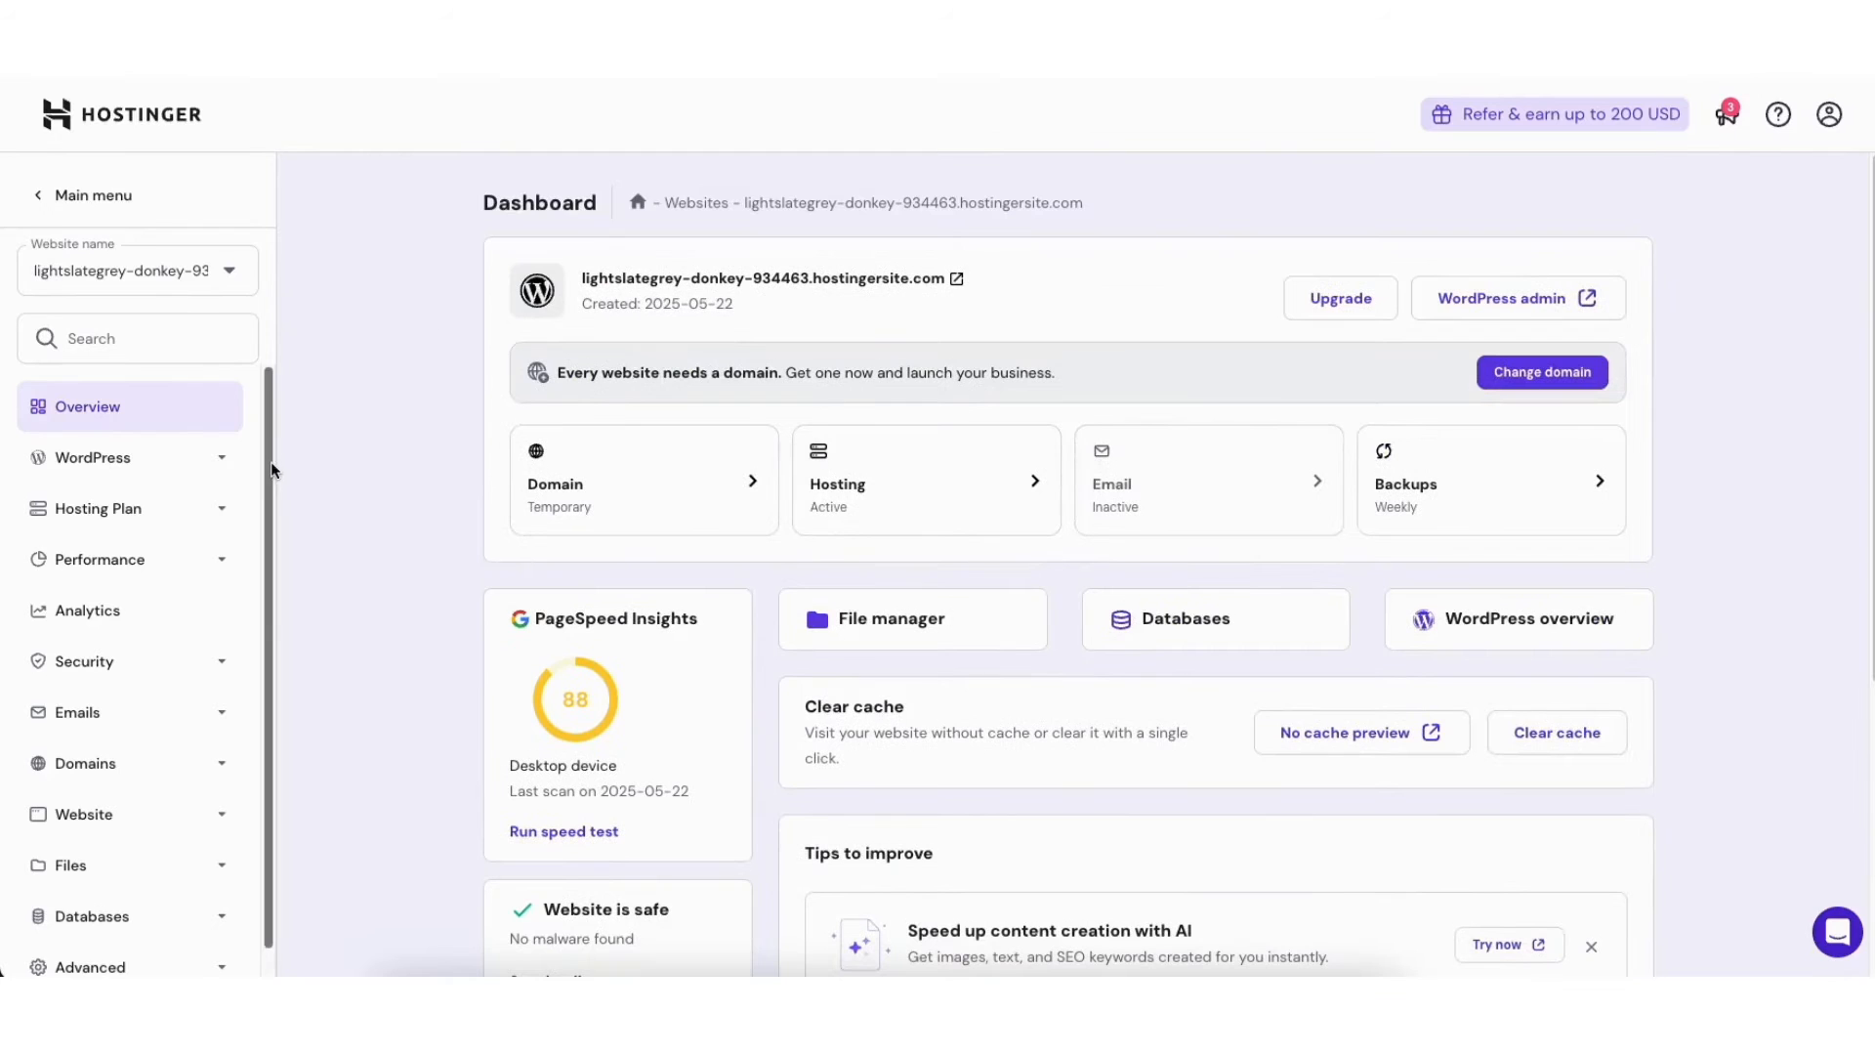
scroll(272, 461, "down", 1)
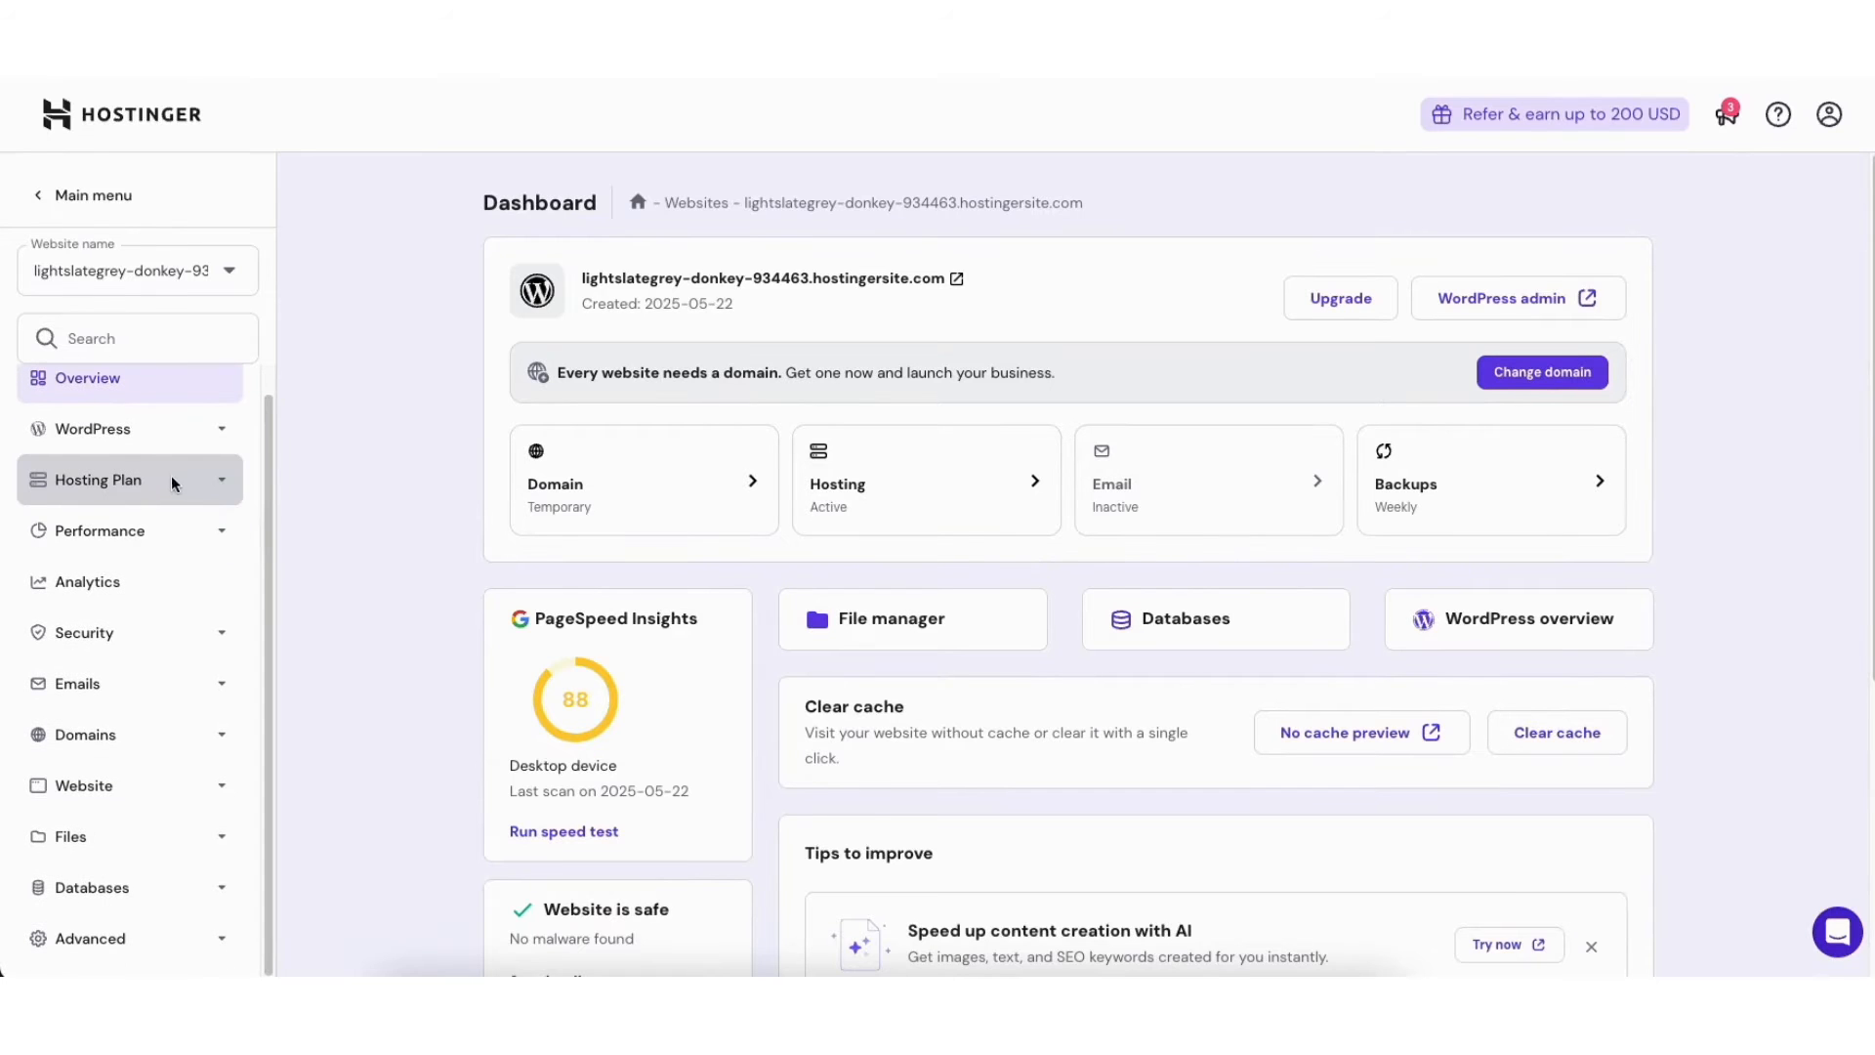
left_click(125, 526)
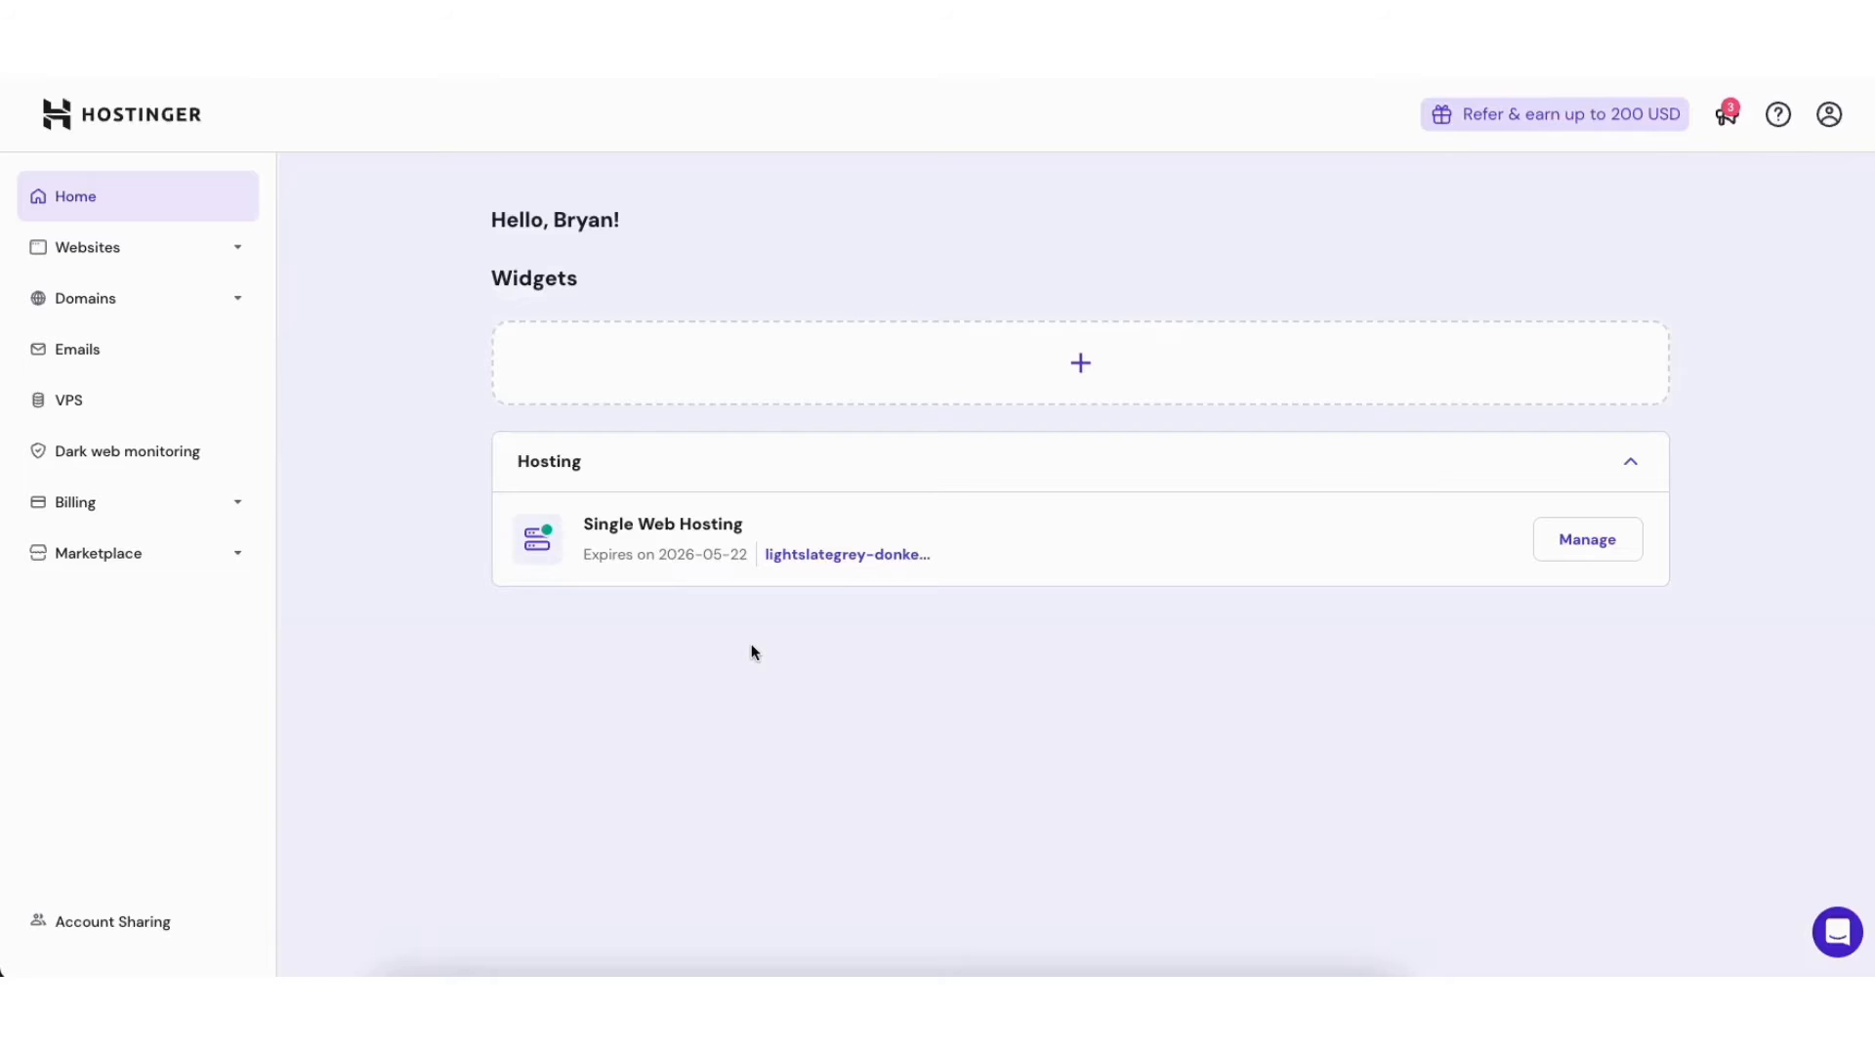
left_click(137, 249)
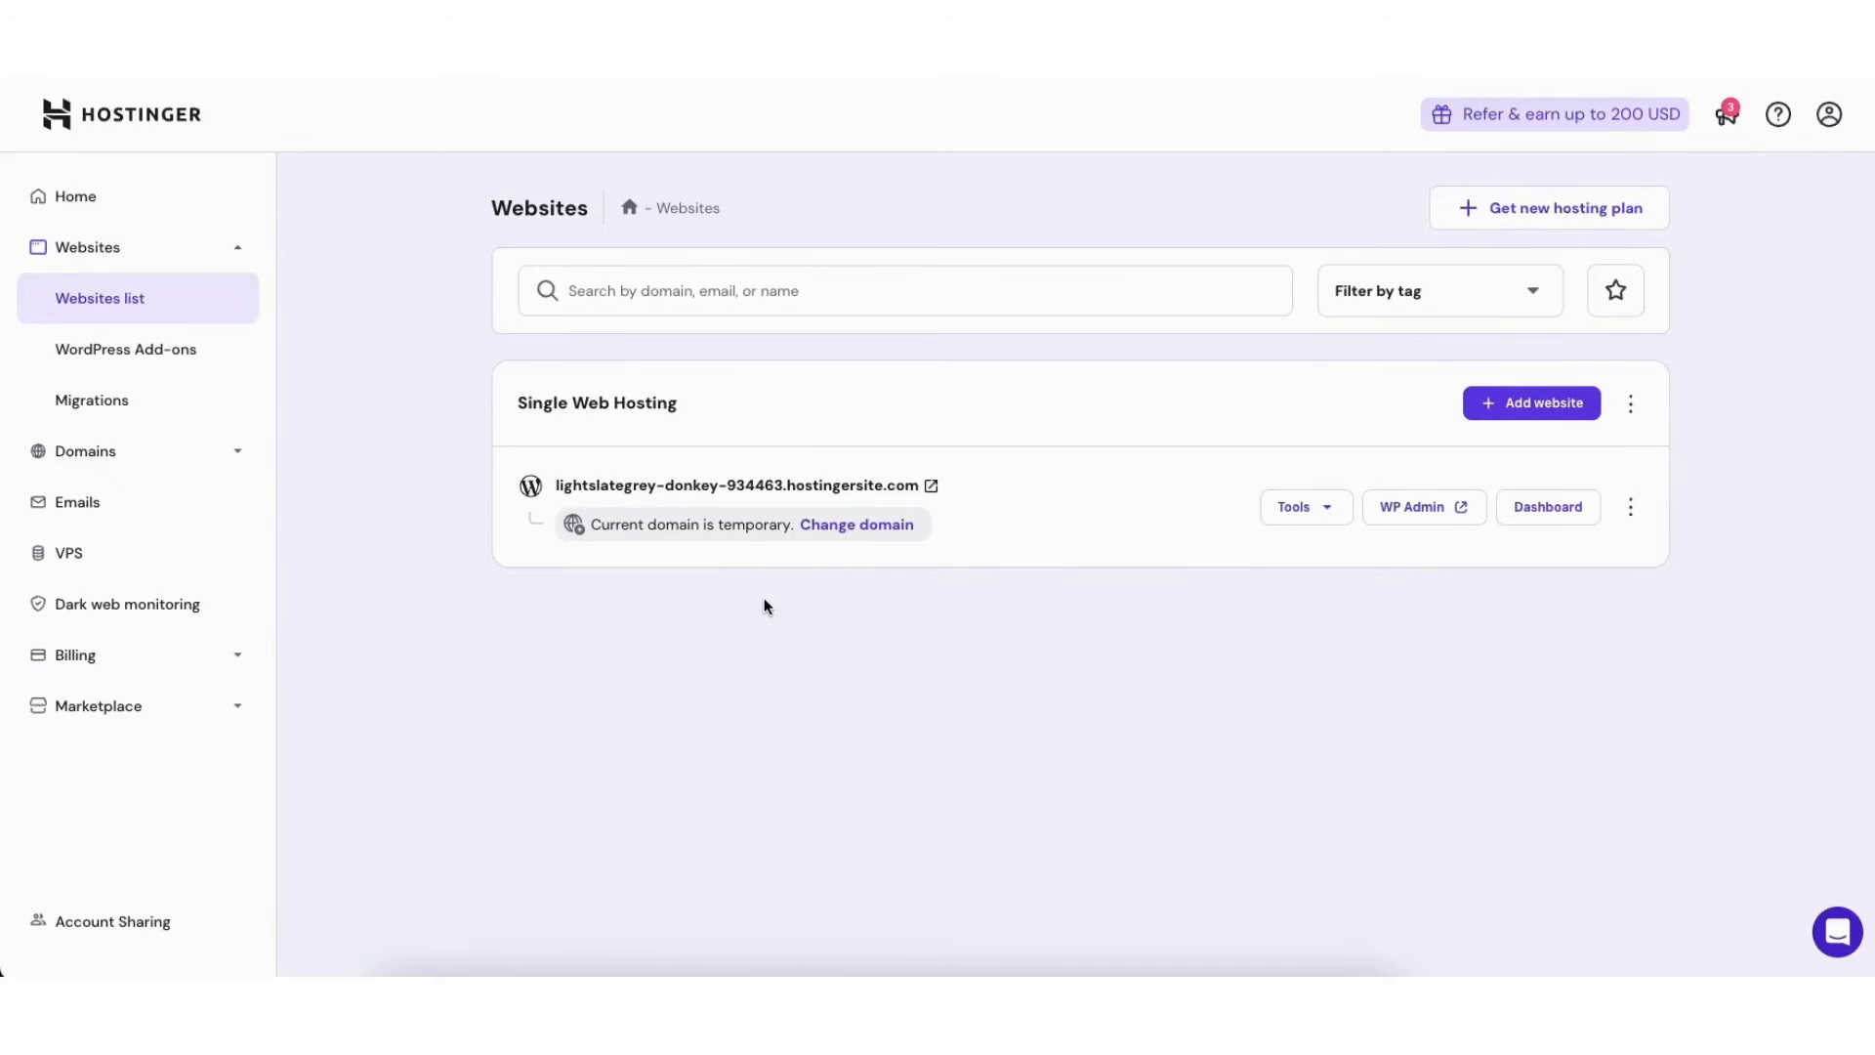
Step: Check the tools offered for the listed website, then open its dashboard and launch the WordPress admin
left_click(1307, 512)
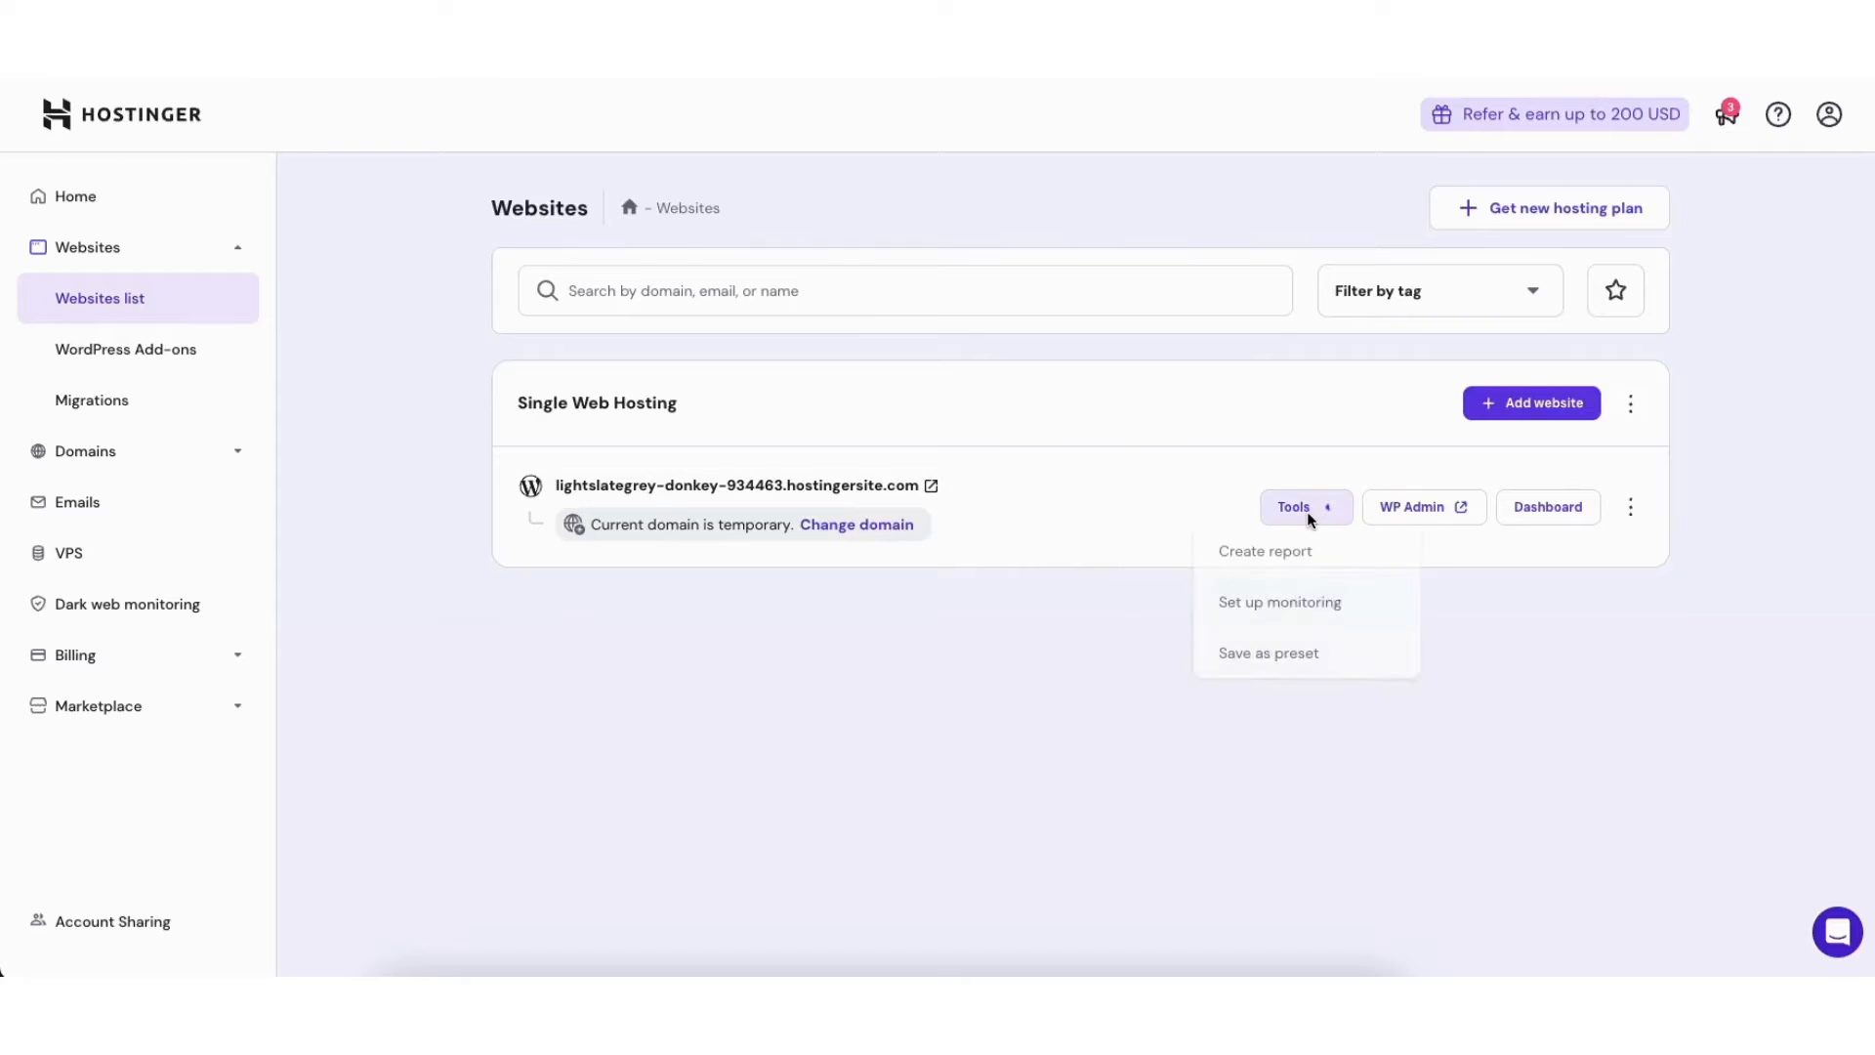
left_click(1331, 514)
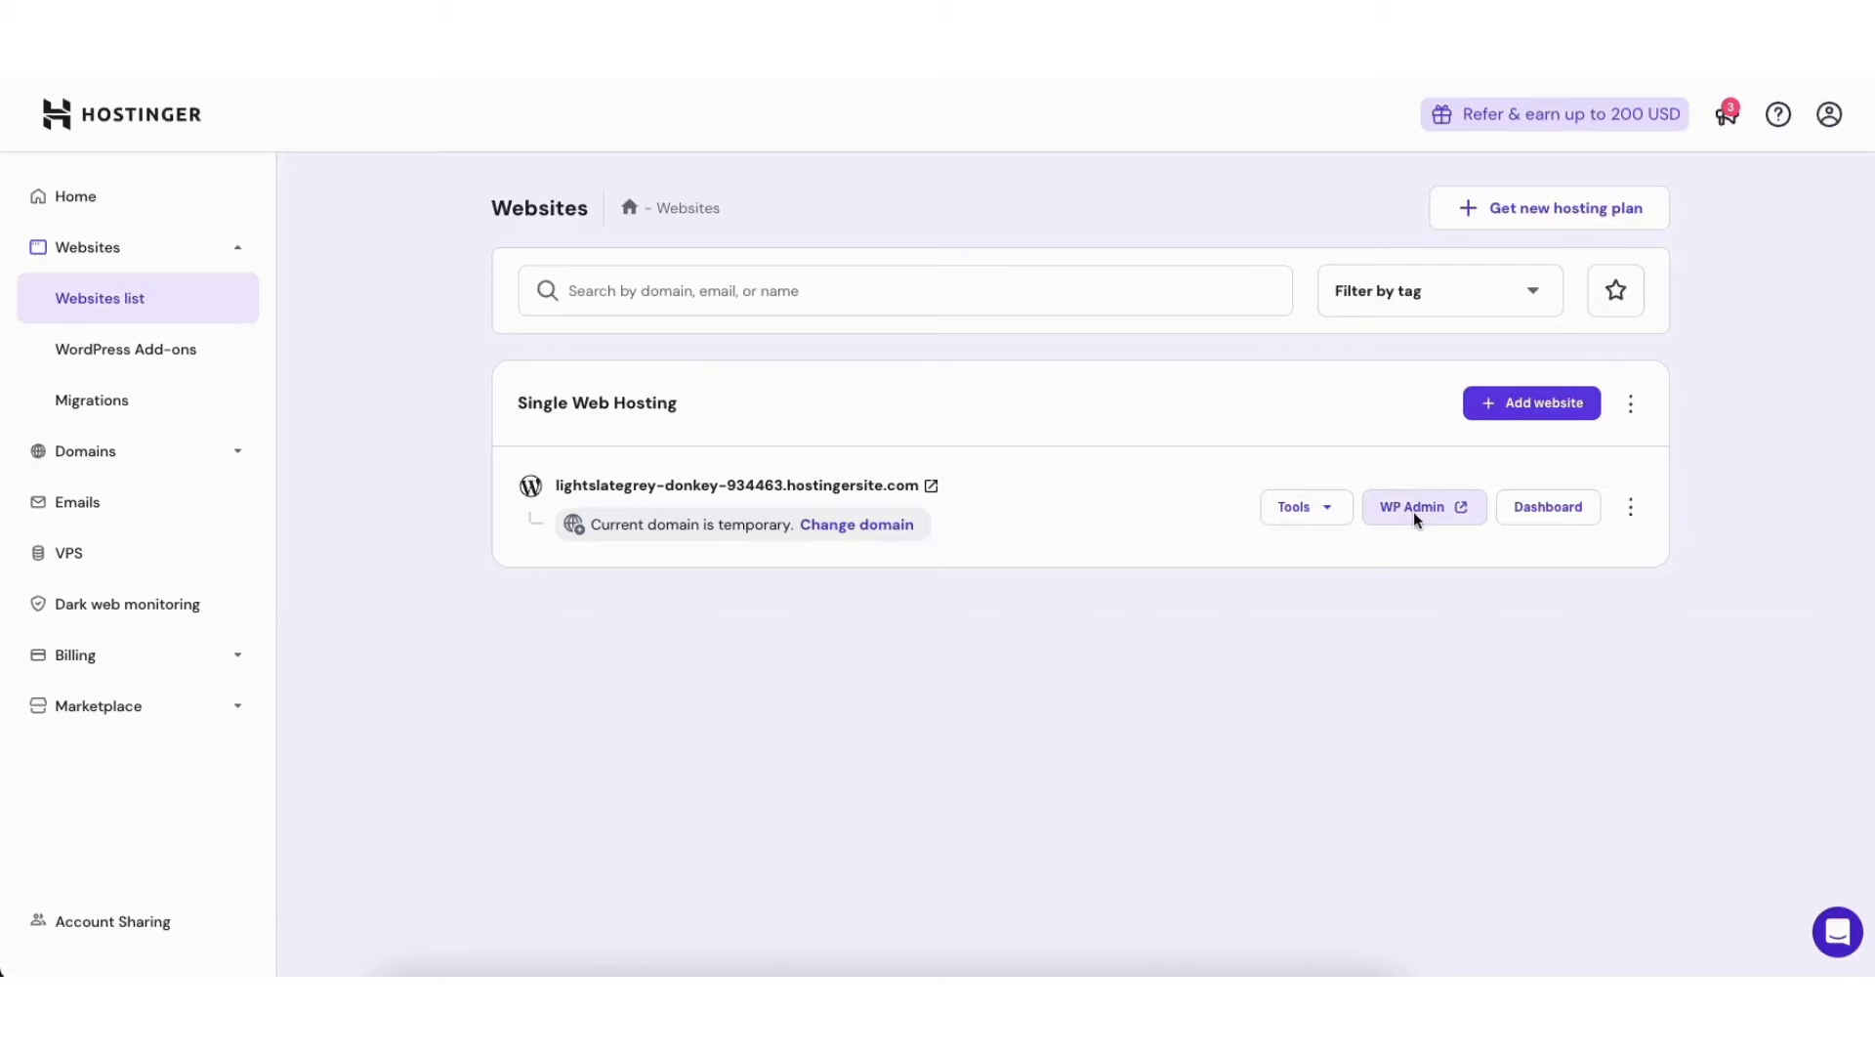
left_click(1520, 508)
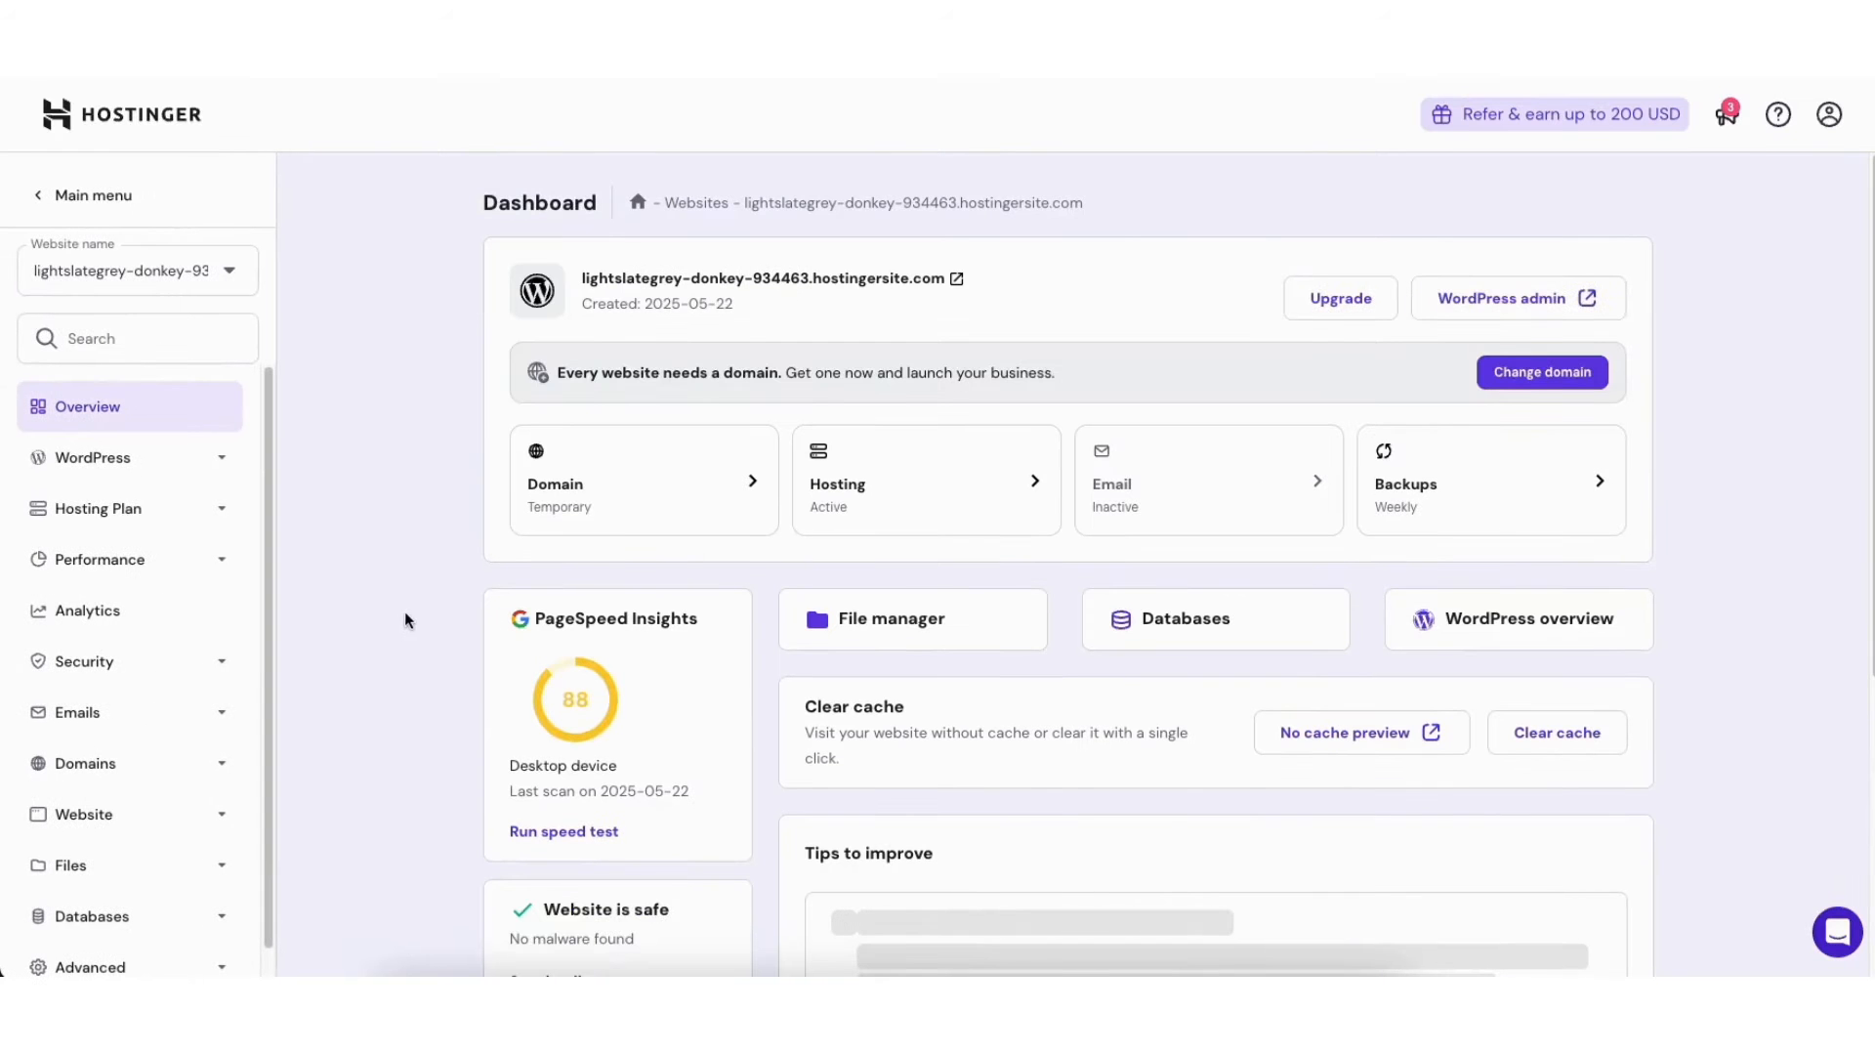
left_click(1458, 309)
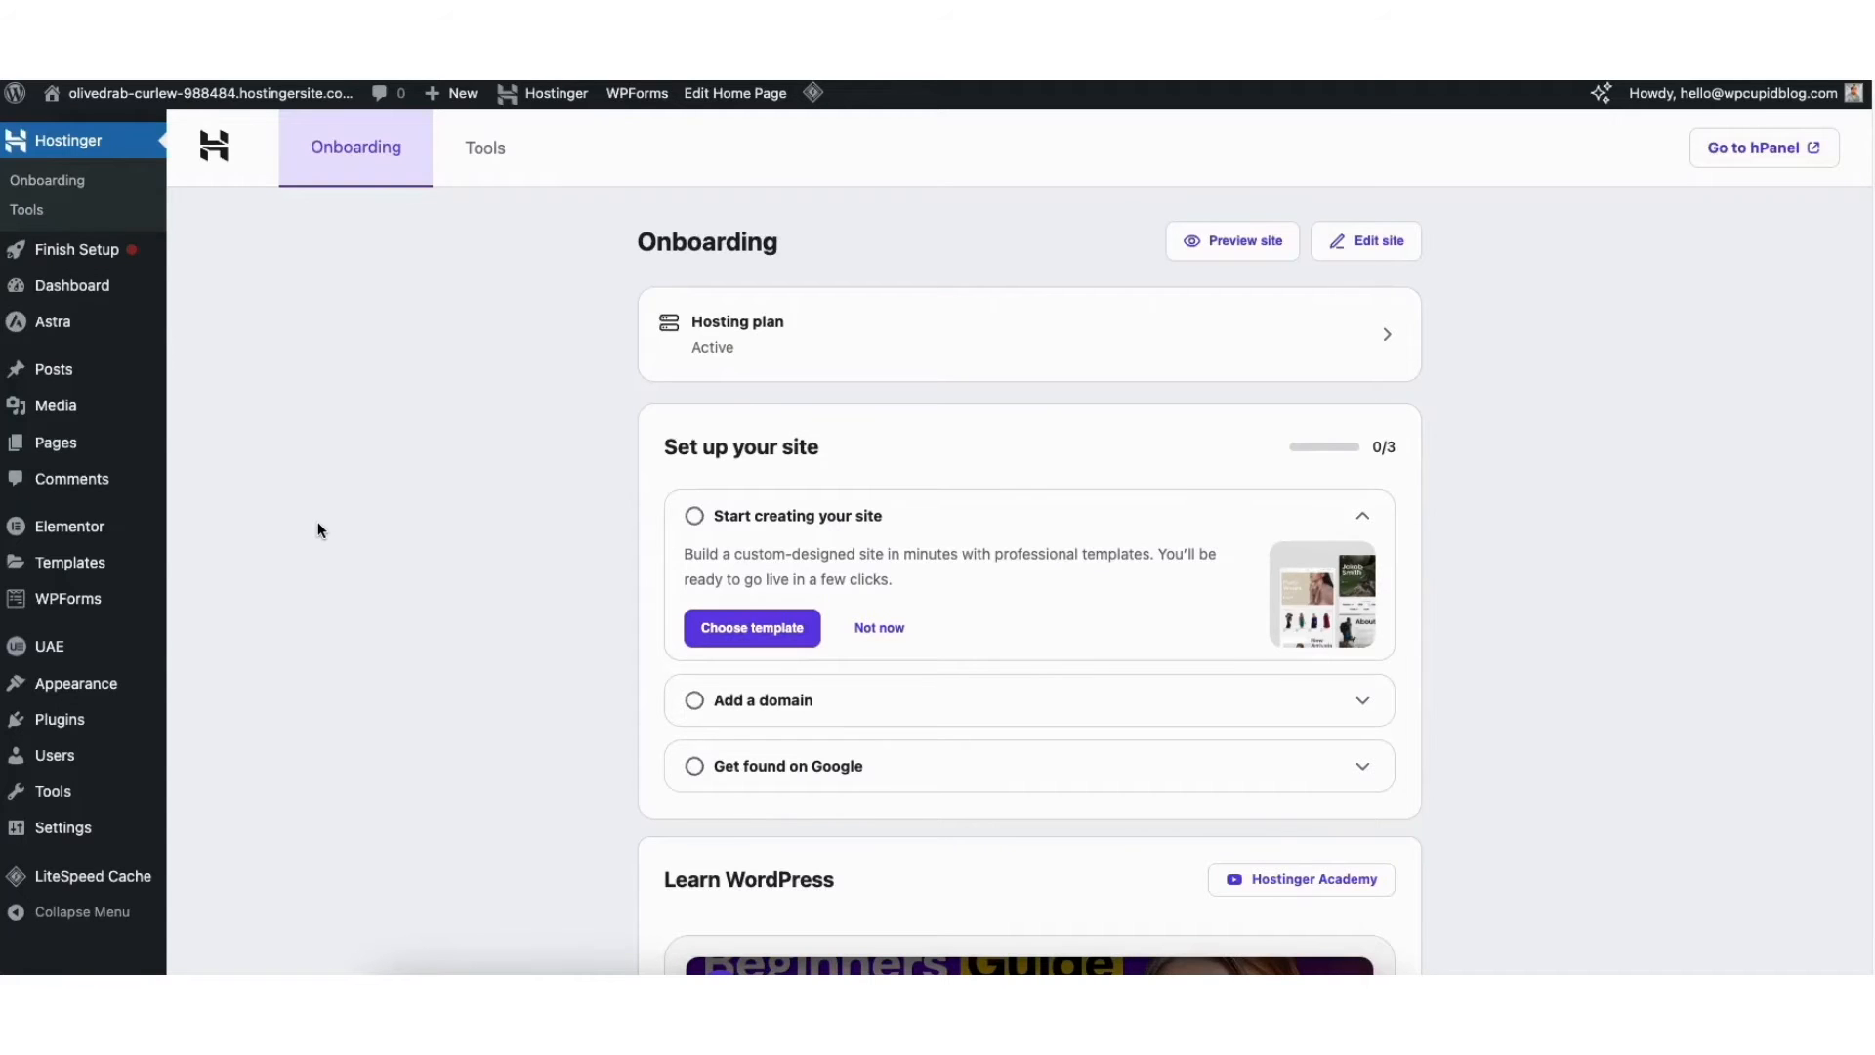
Step: Open the installed plugins and deactivate Hostinger Easy Onboarding
mouse_move(56, 725)
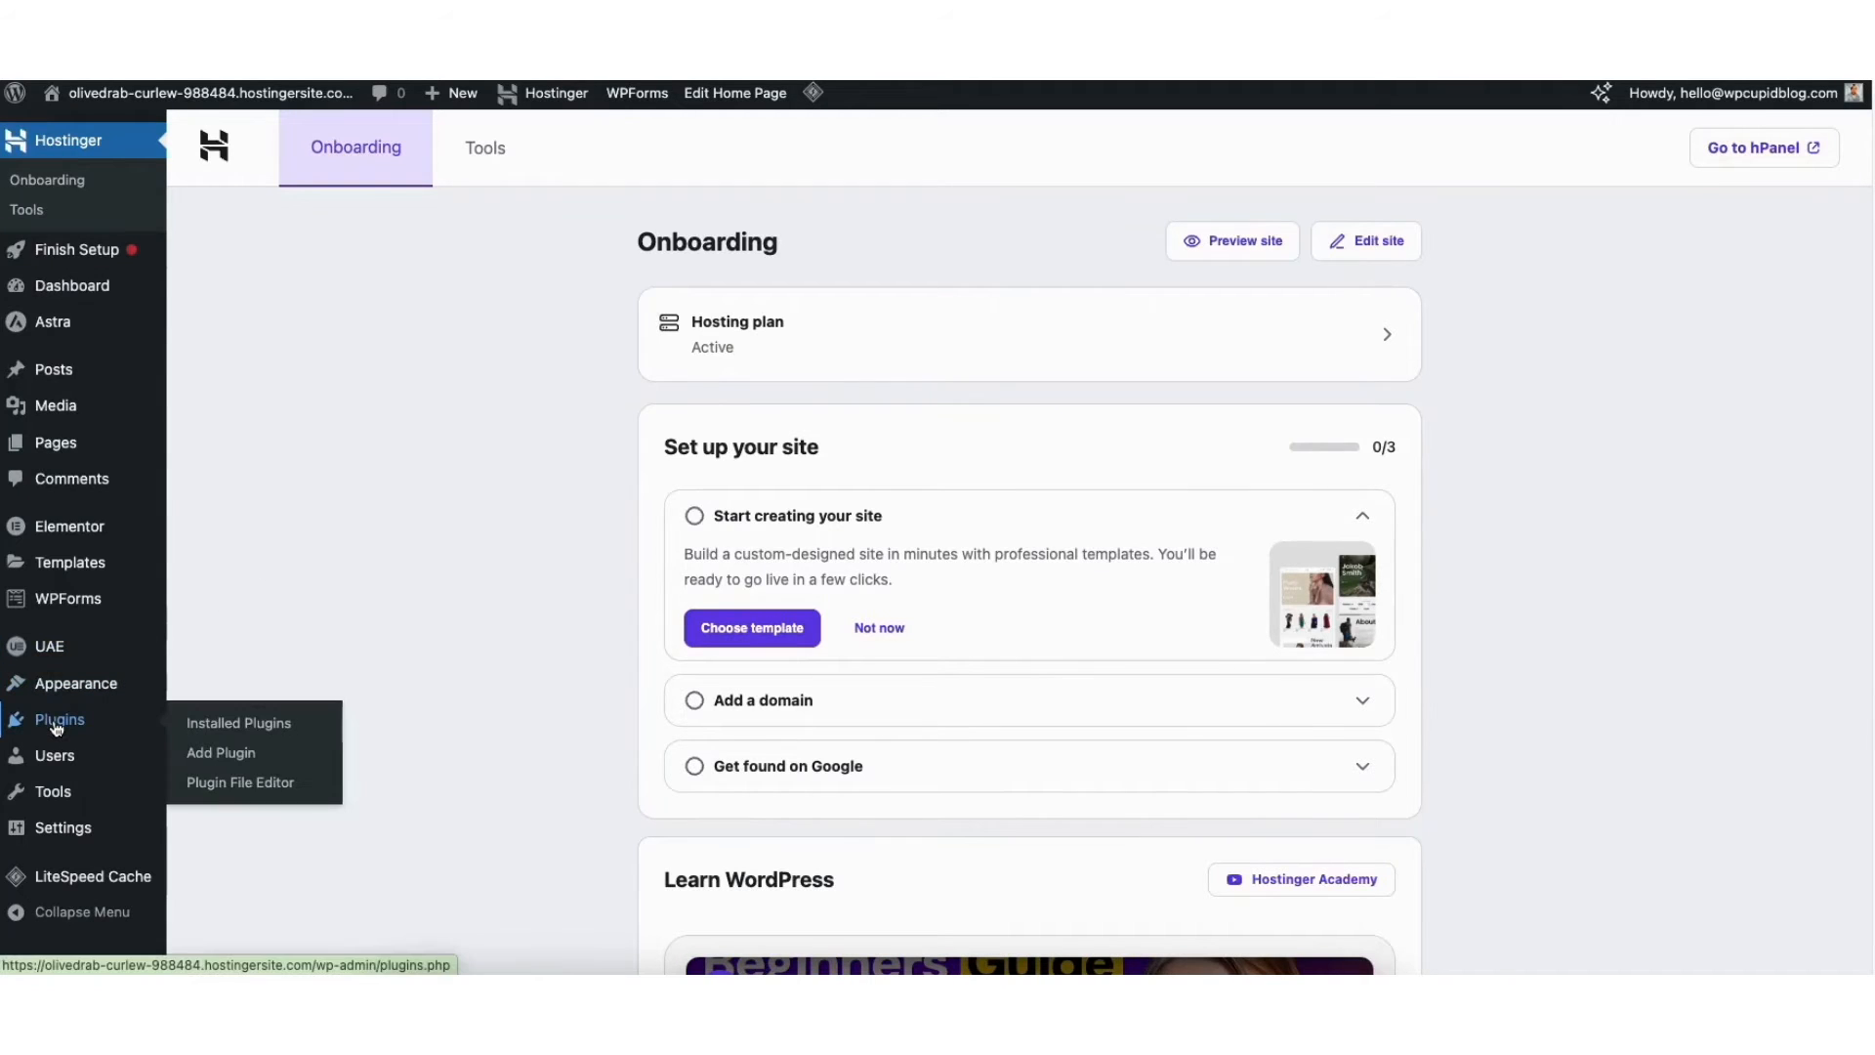
left_click(56, 725)
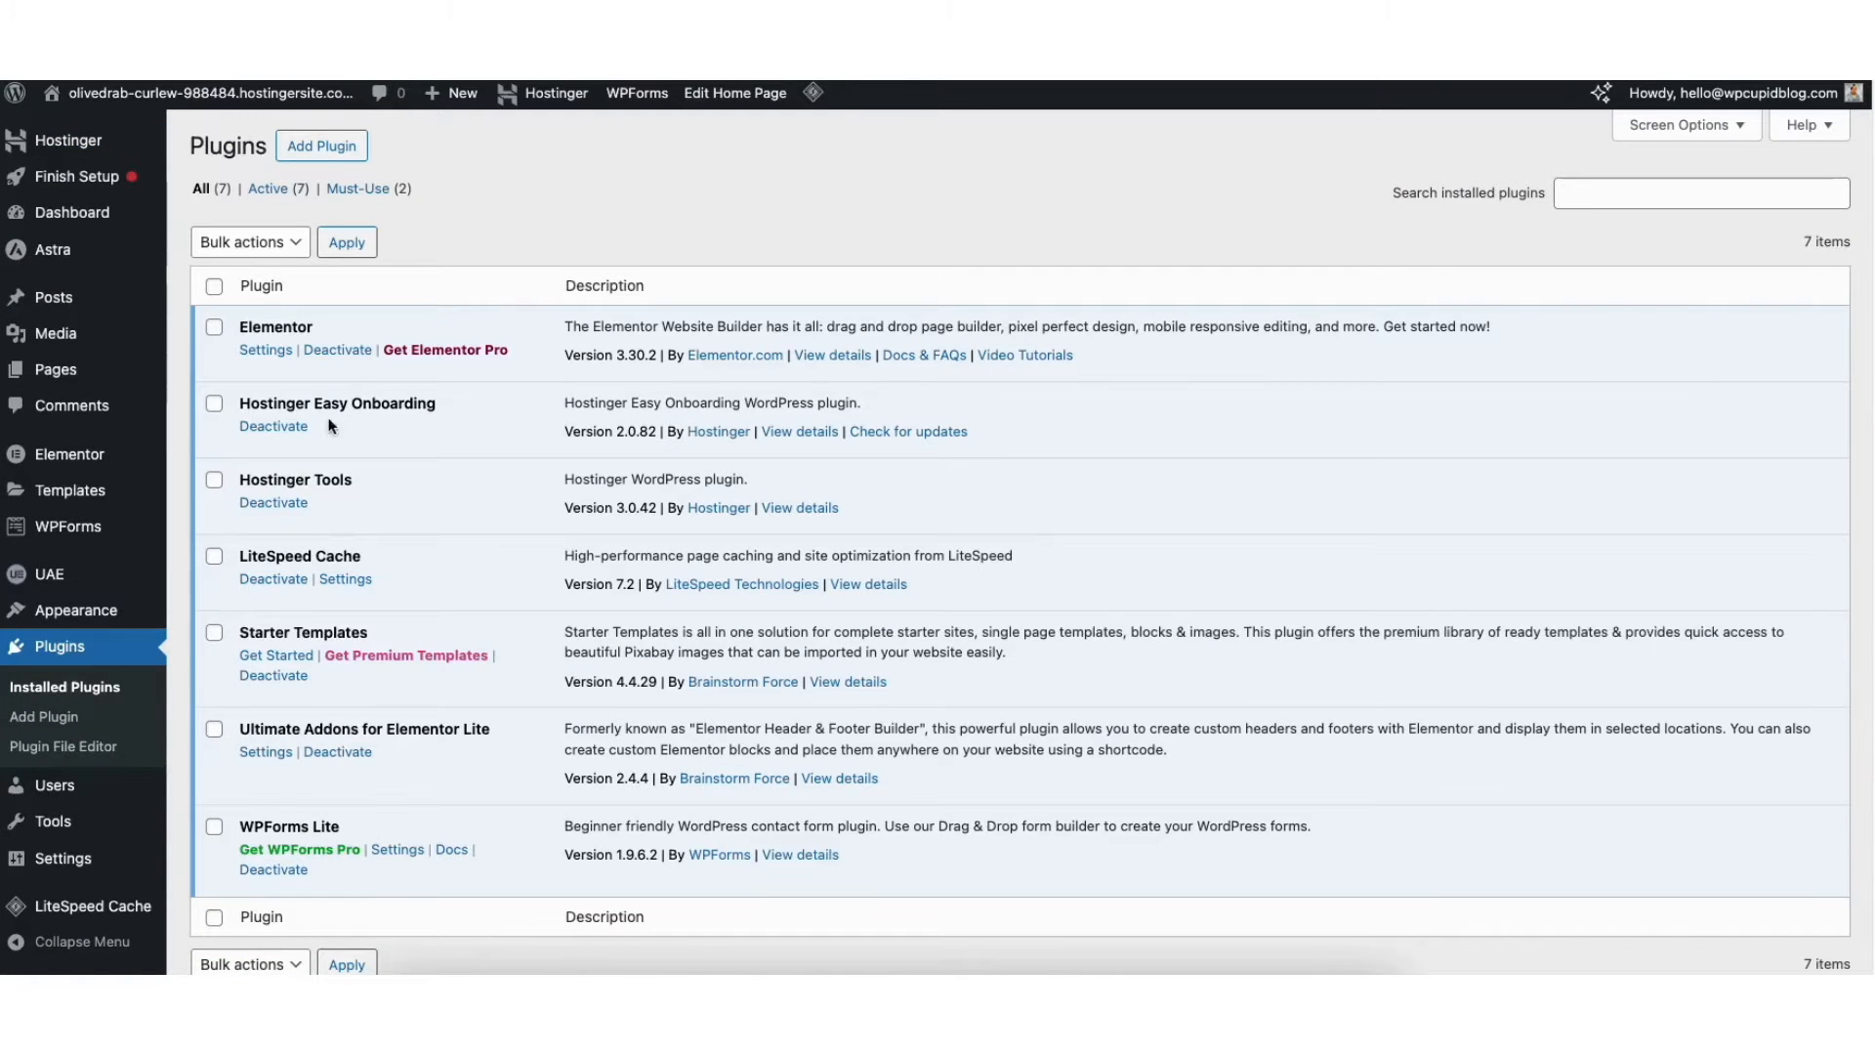
left_click(272, 427)
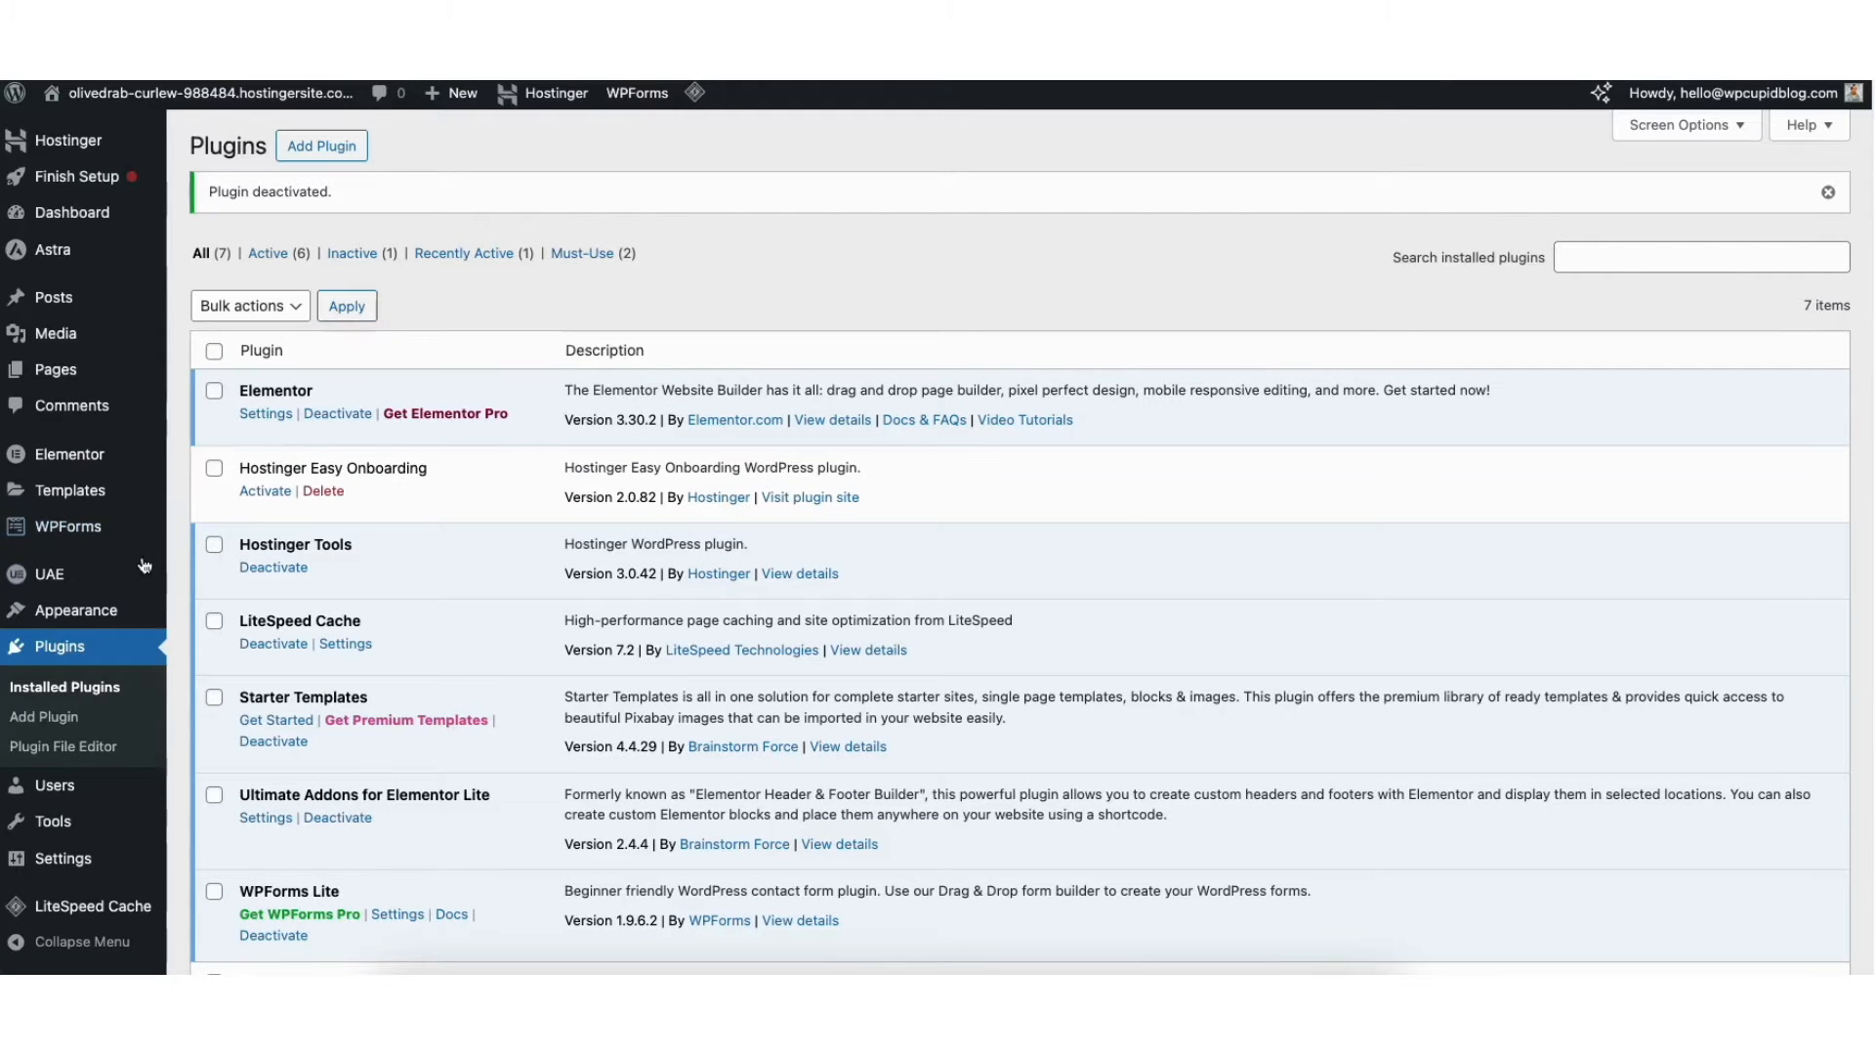
Step: Go to the site's installed themes and start adding a new theme
mouse_move(88, 614)
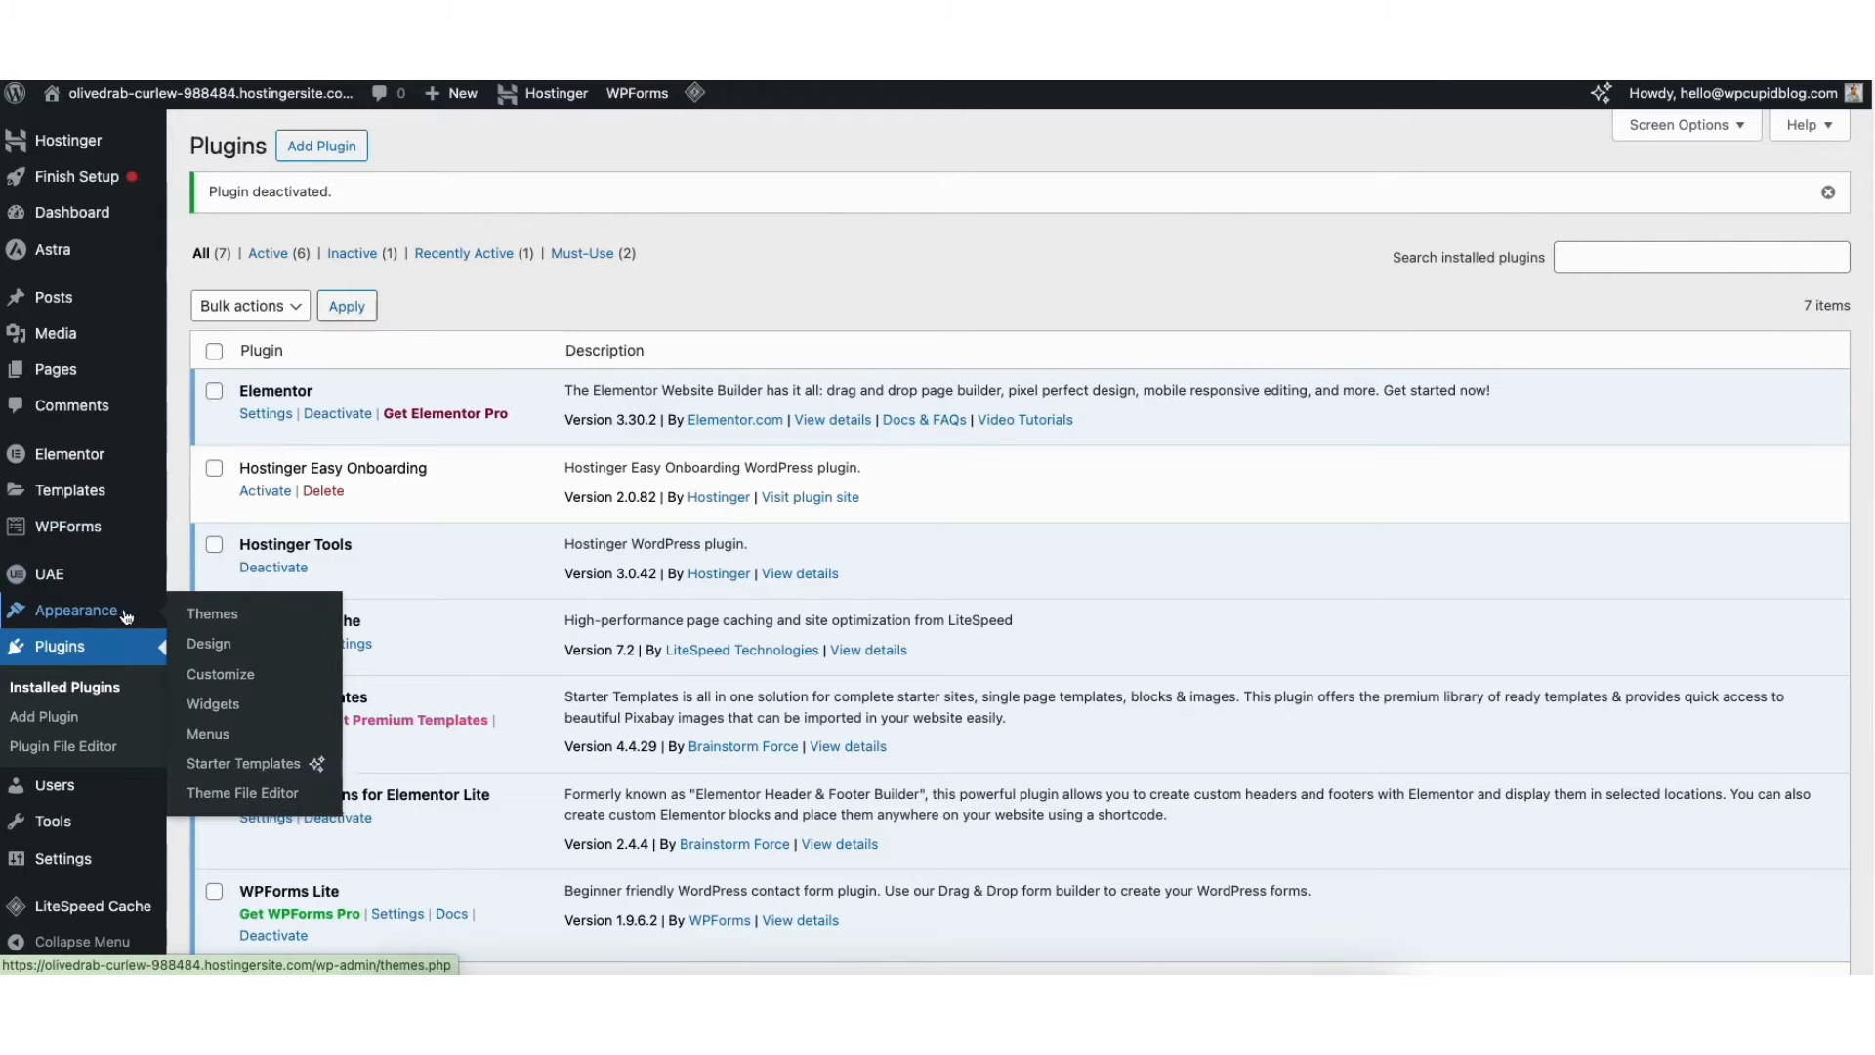
left_click(213, 614)
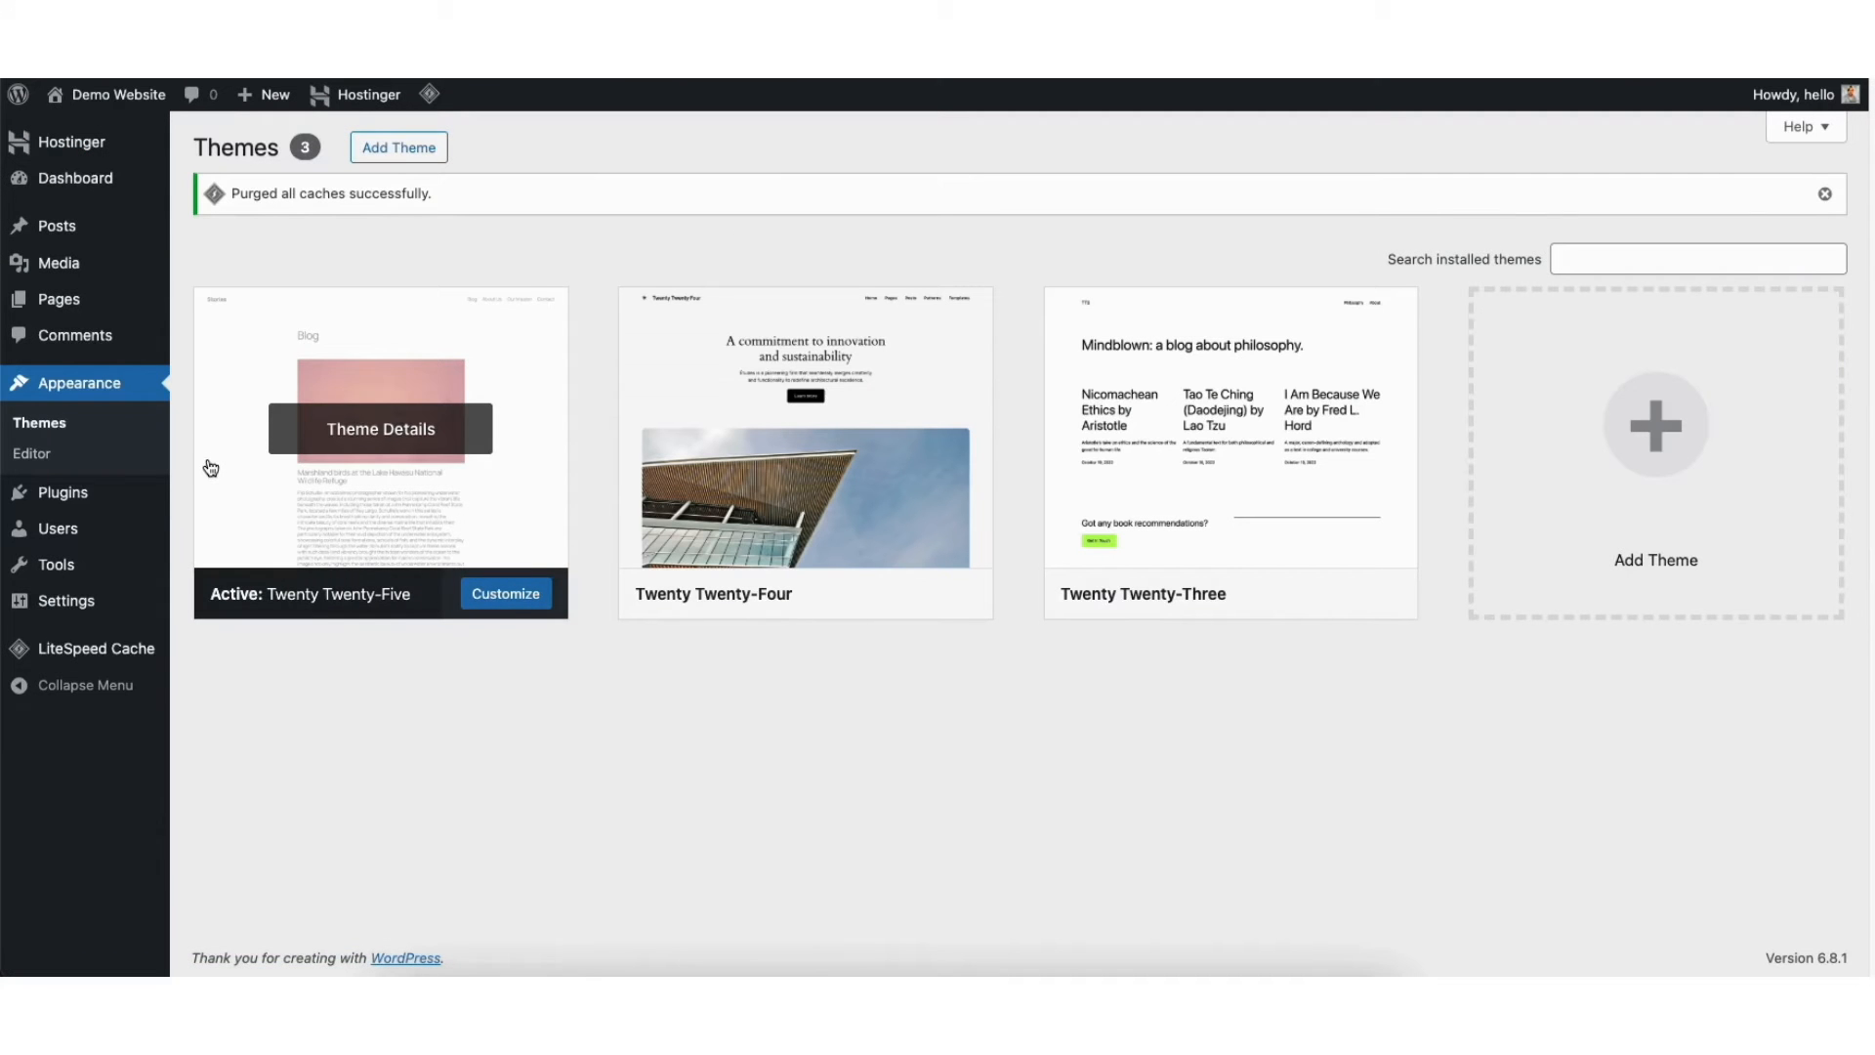
left_click(1610, 486)
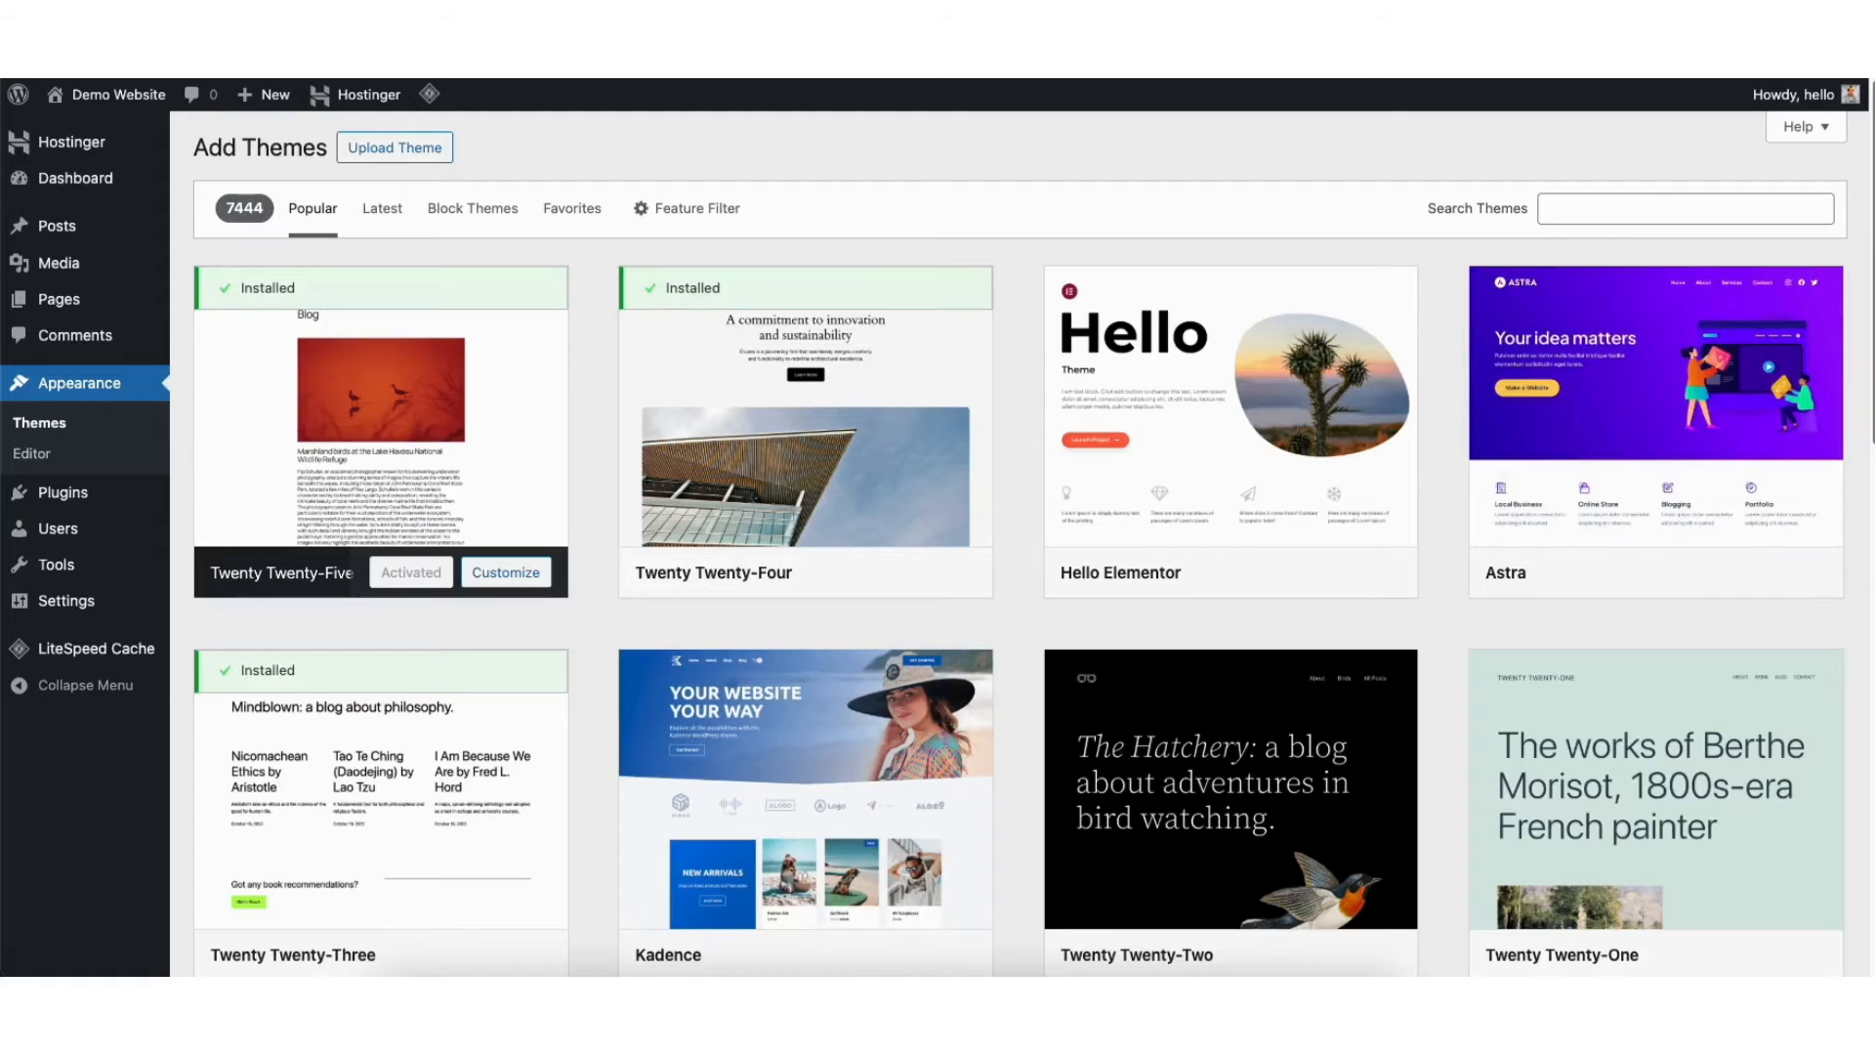
Step: Browse the popular WordPress themes and the E-Commerce starter templates for Elementor
scroll(1021, 543, "down", 5)
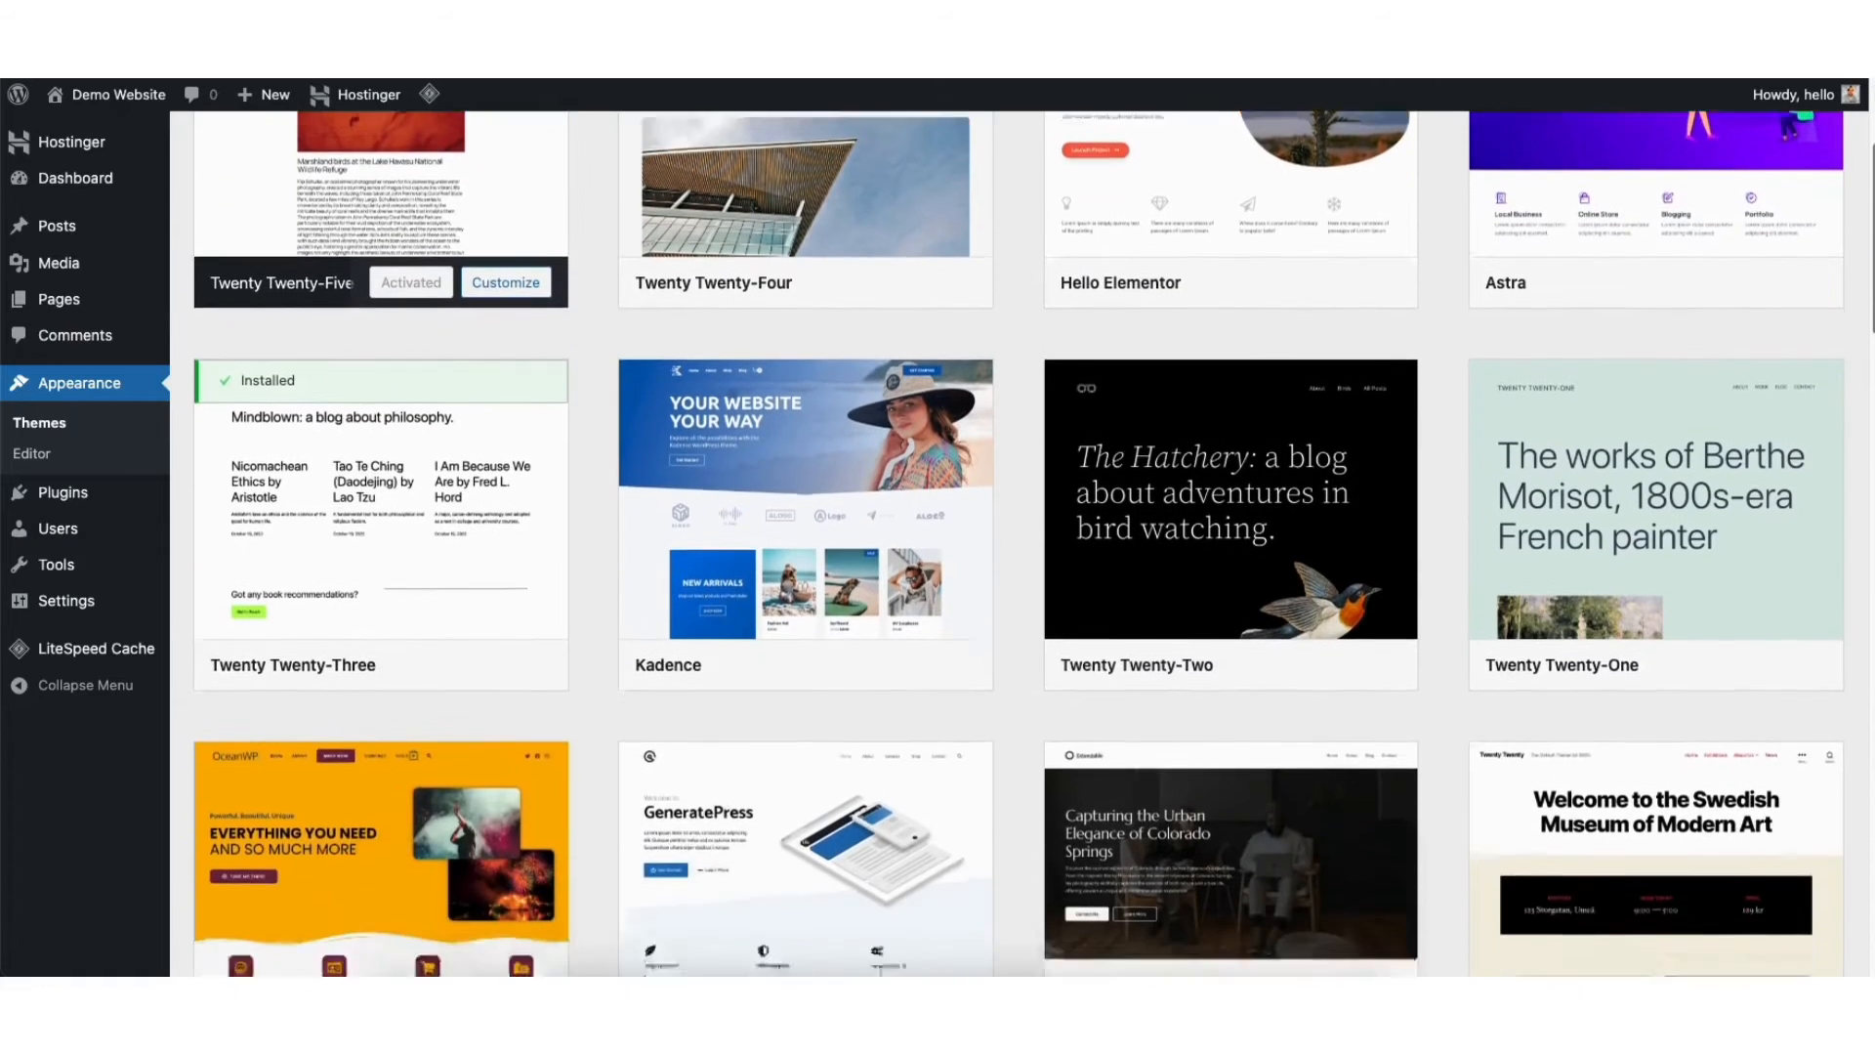
scroll(1021, 543, "down", 5)
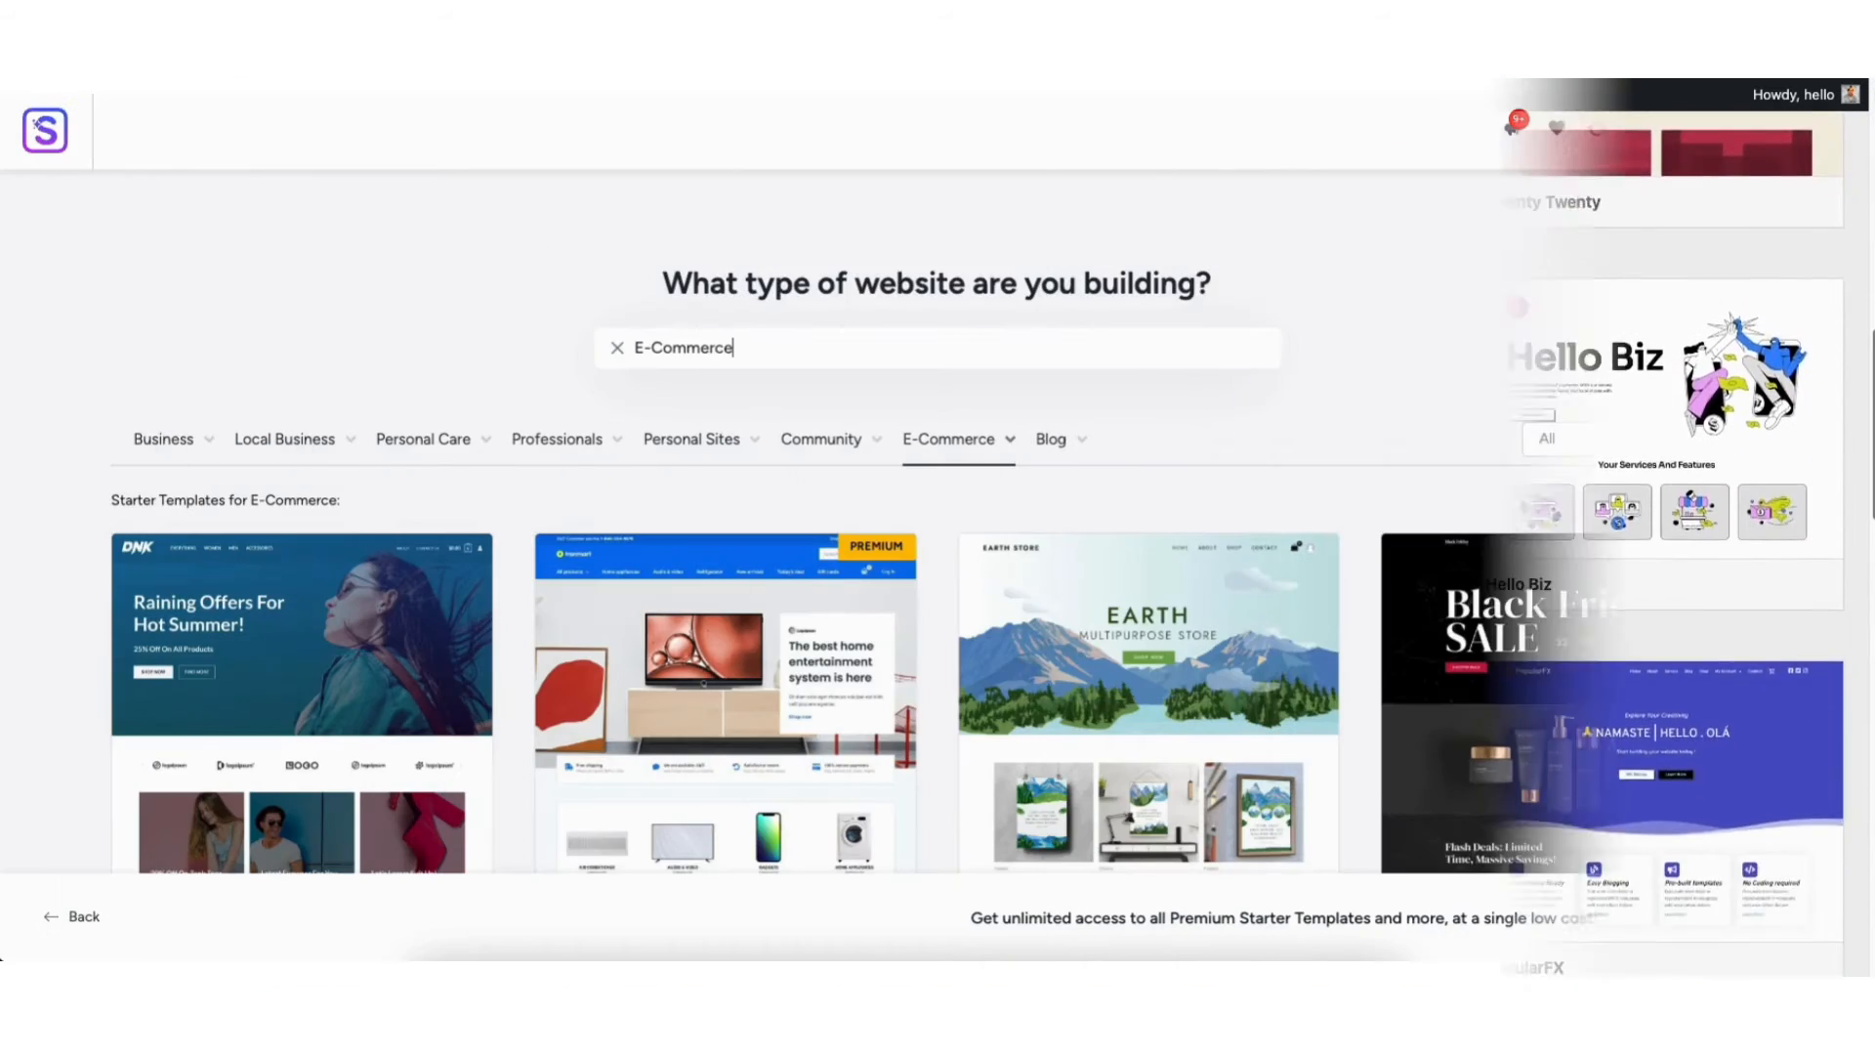
scroll(937, 528, "down", 9)
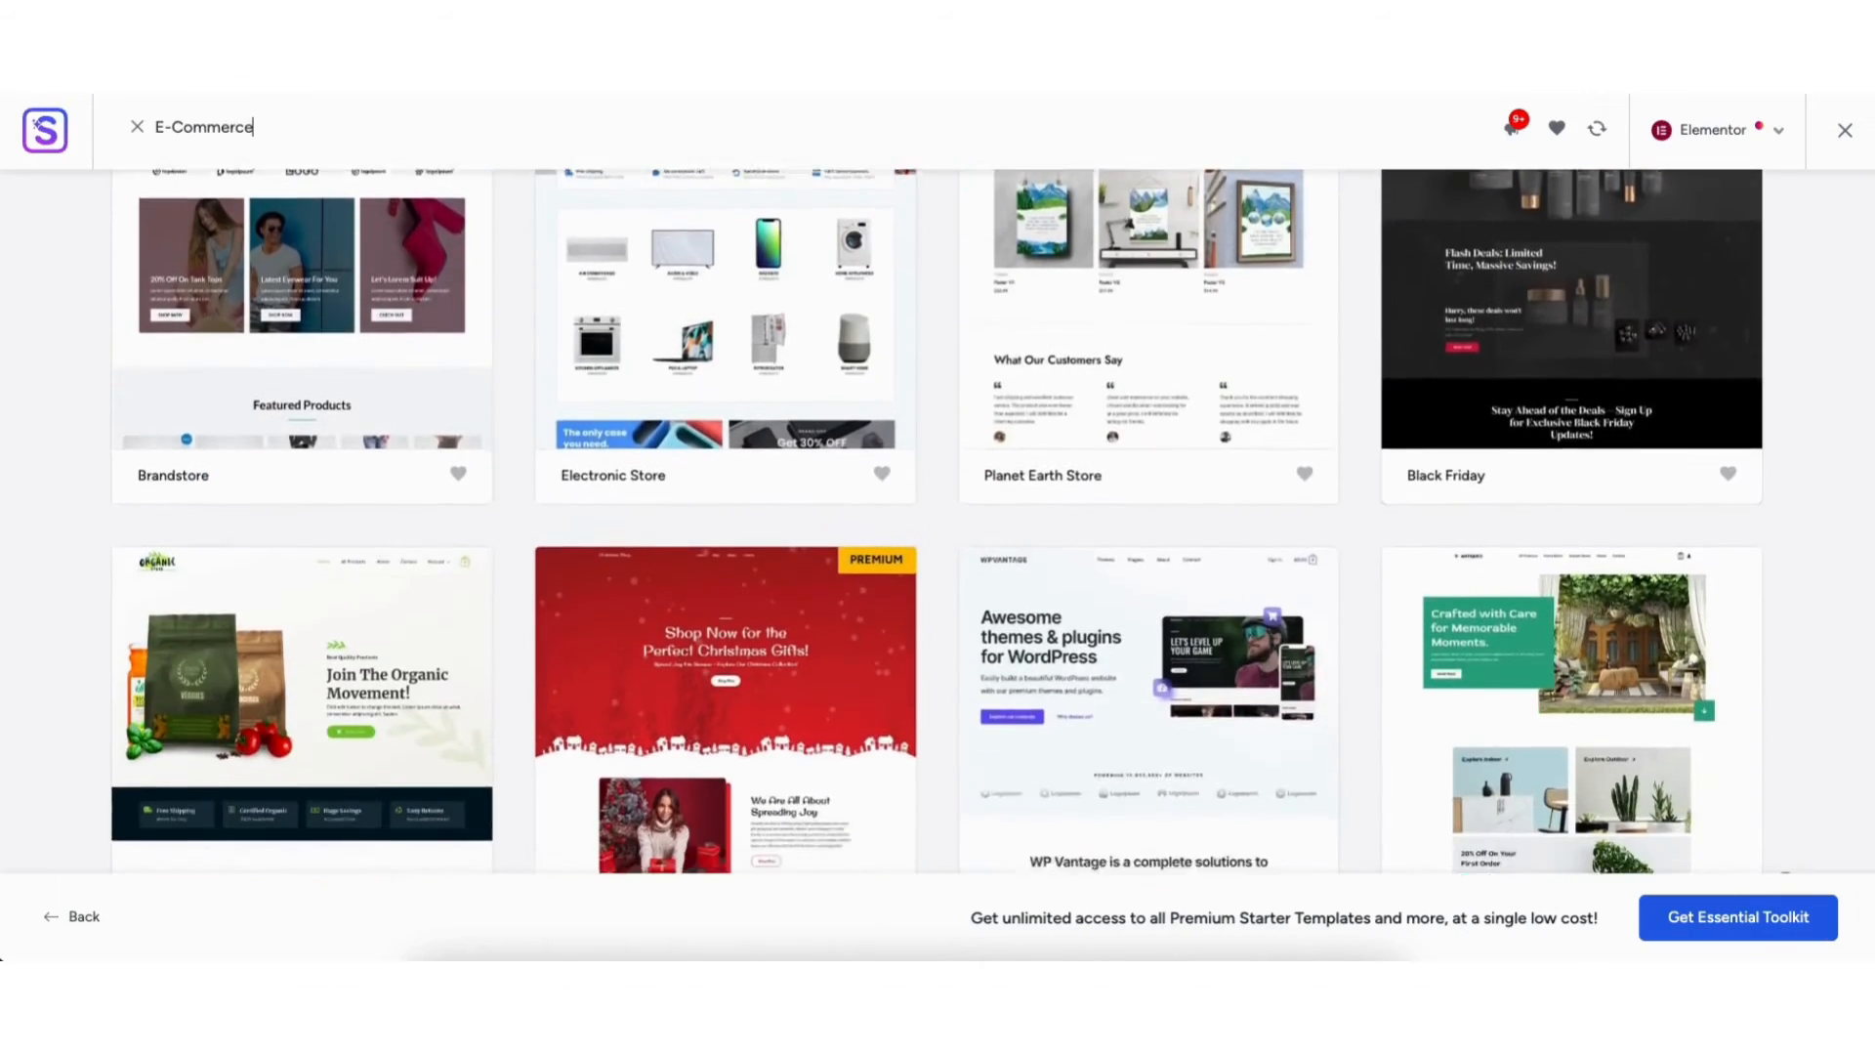
scroll(938, 527, "down", 6)
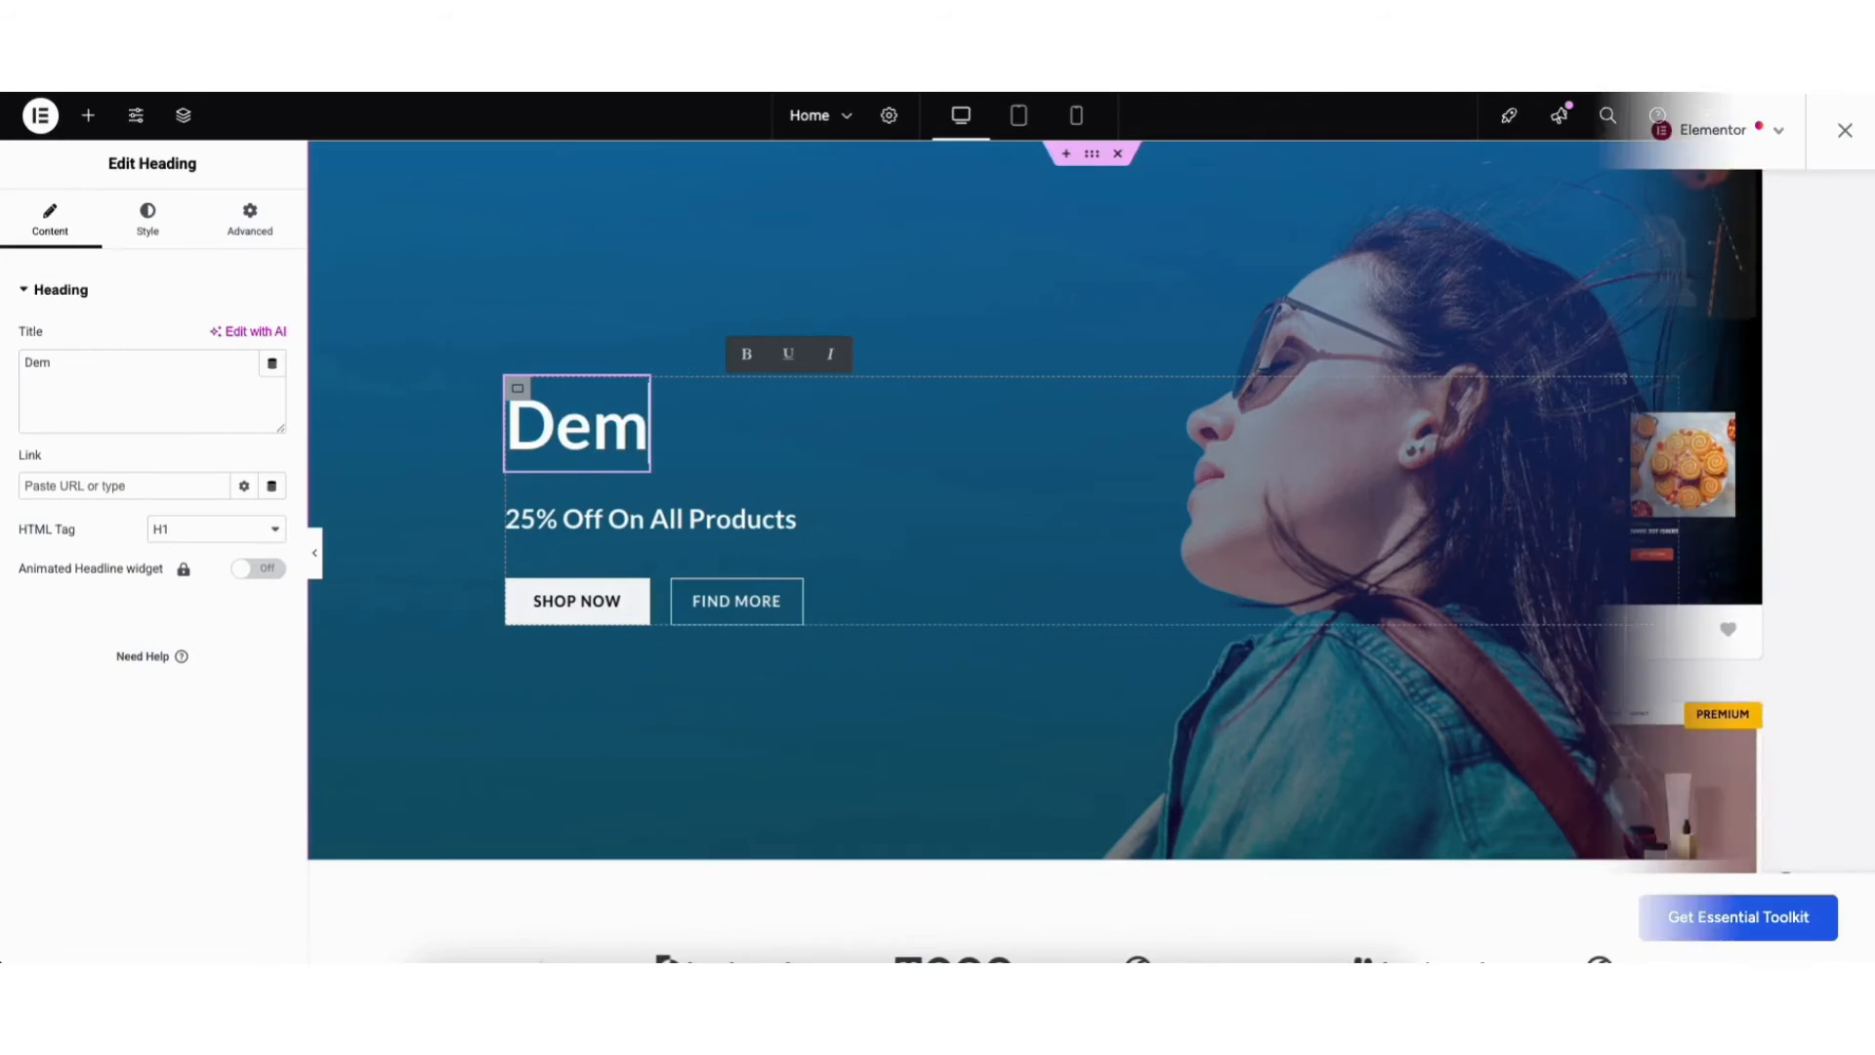
Step: Complete the hero heading as "Demo" and place a Text Editor widget in the Featured Products area of the page
type("o")
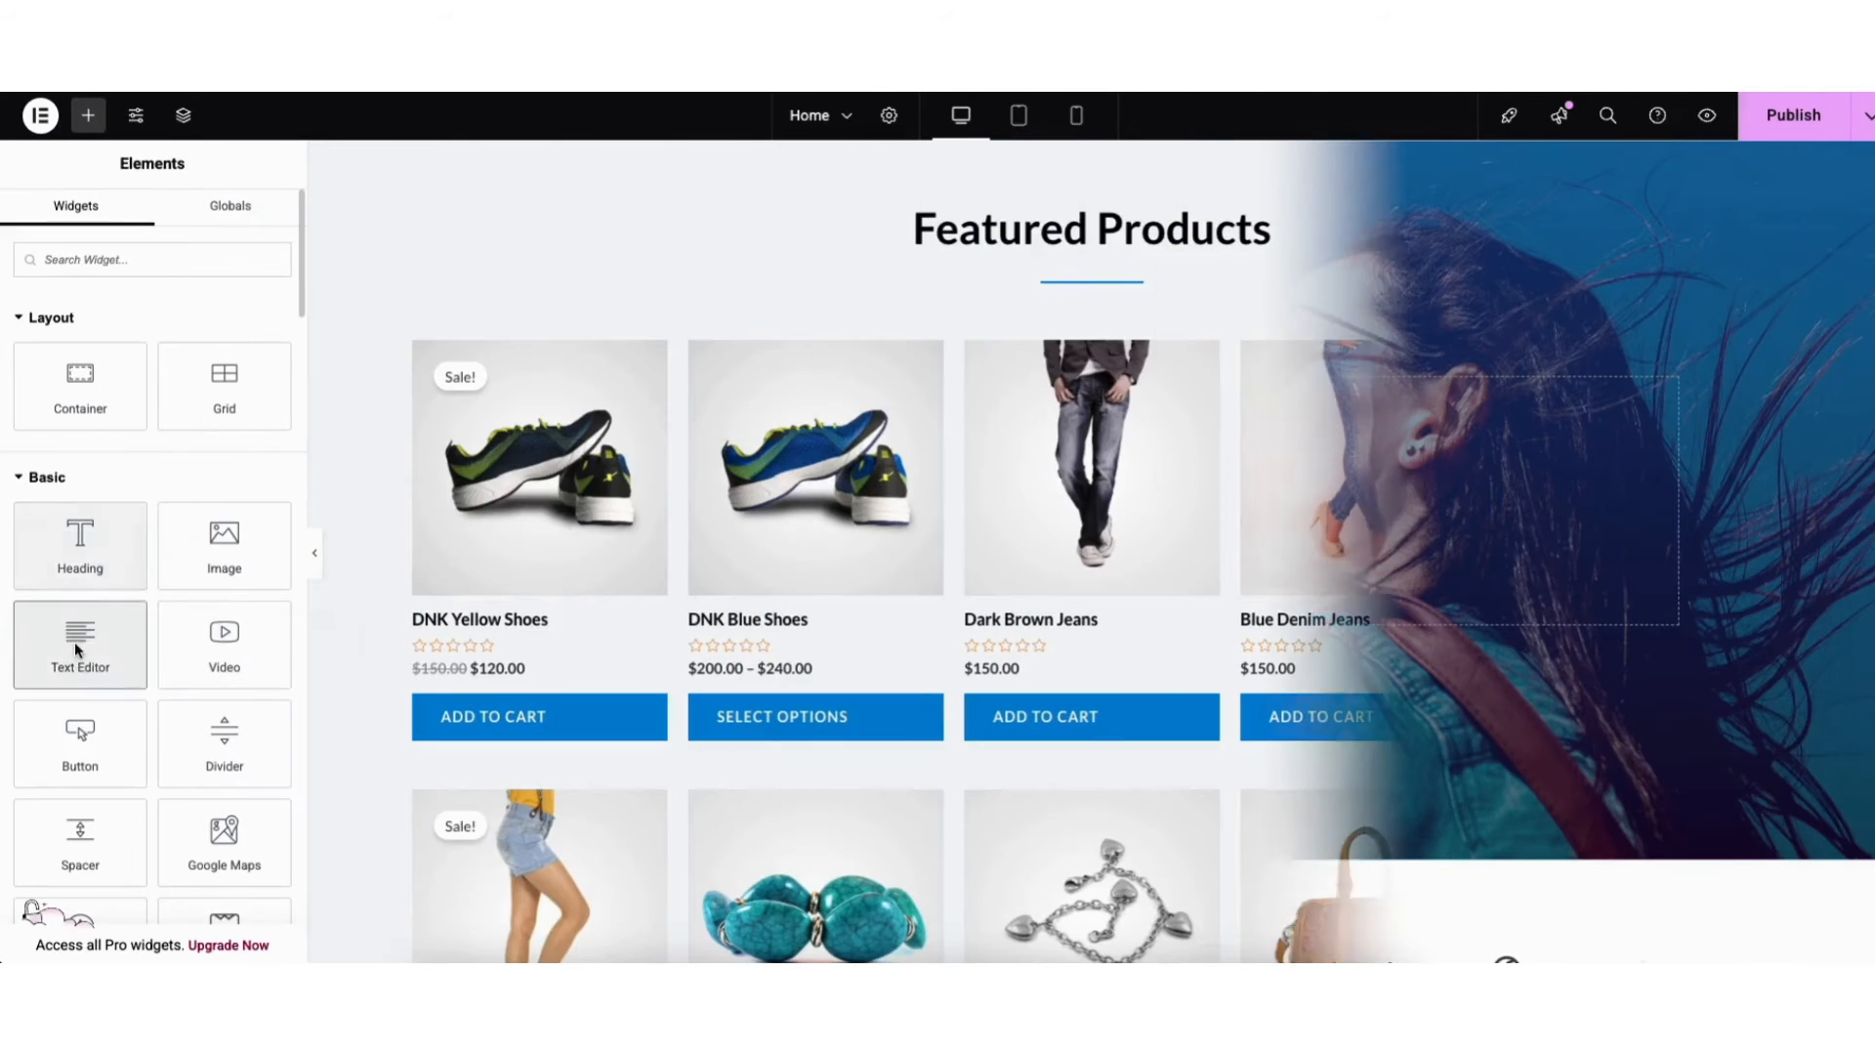
left_click_drag(78, 645, 1058, 332)
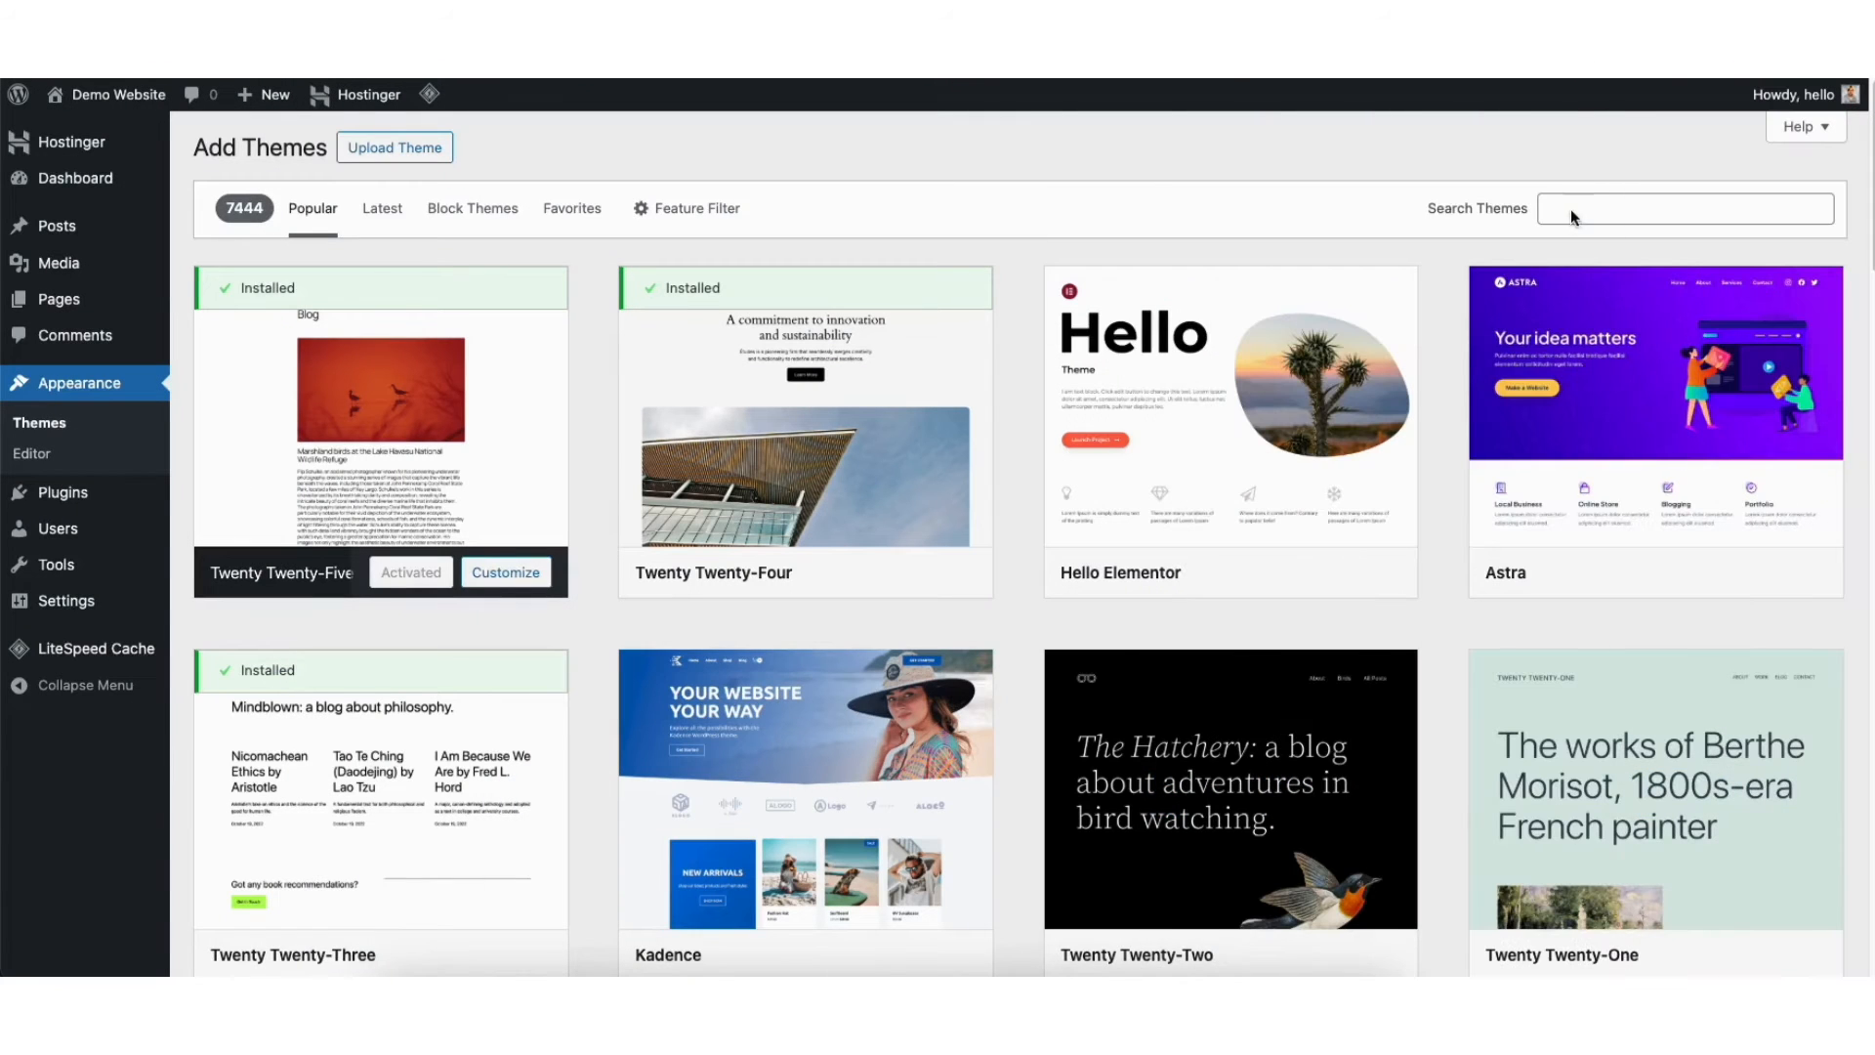
Step: Search the theme directory for "astra", then install and activate the Astra theme
left_click(1571, 209)
type("astra")
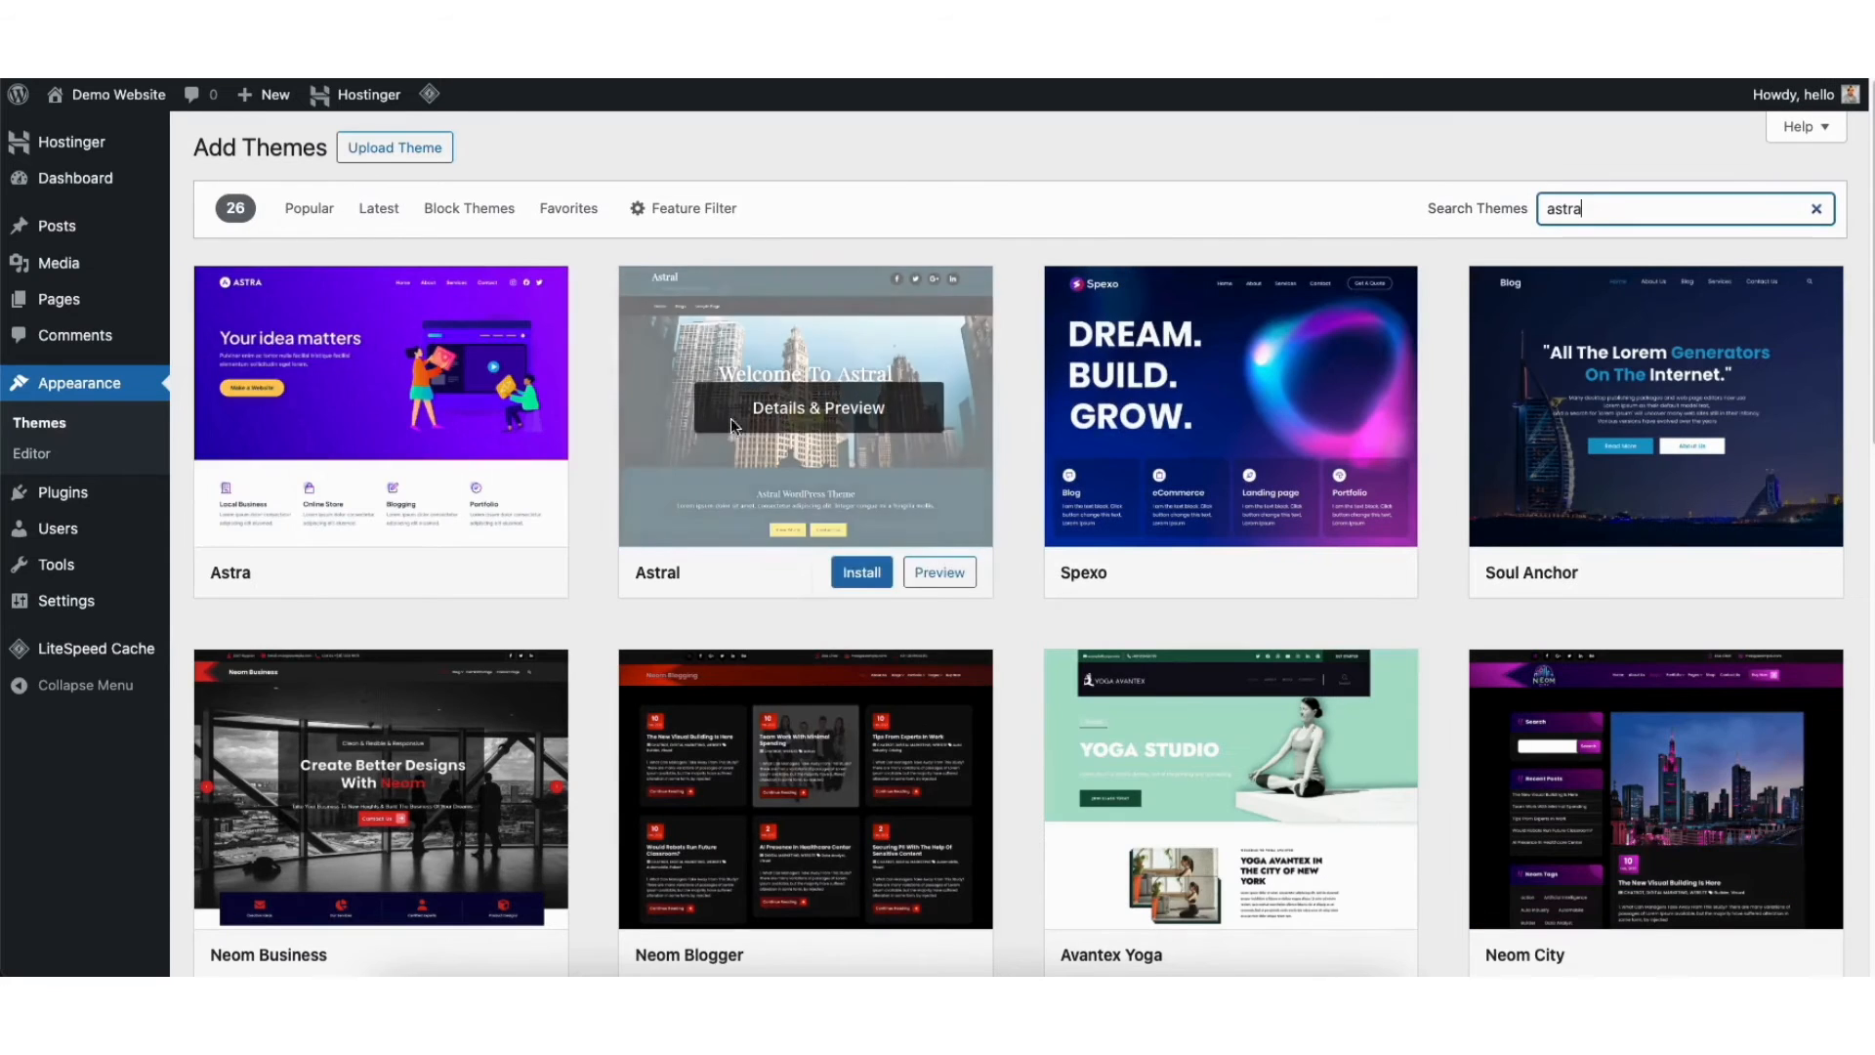
left_click(420, 573)
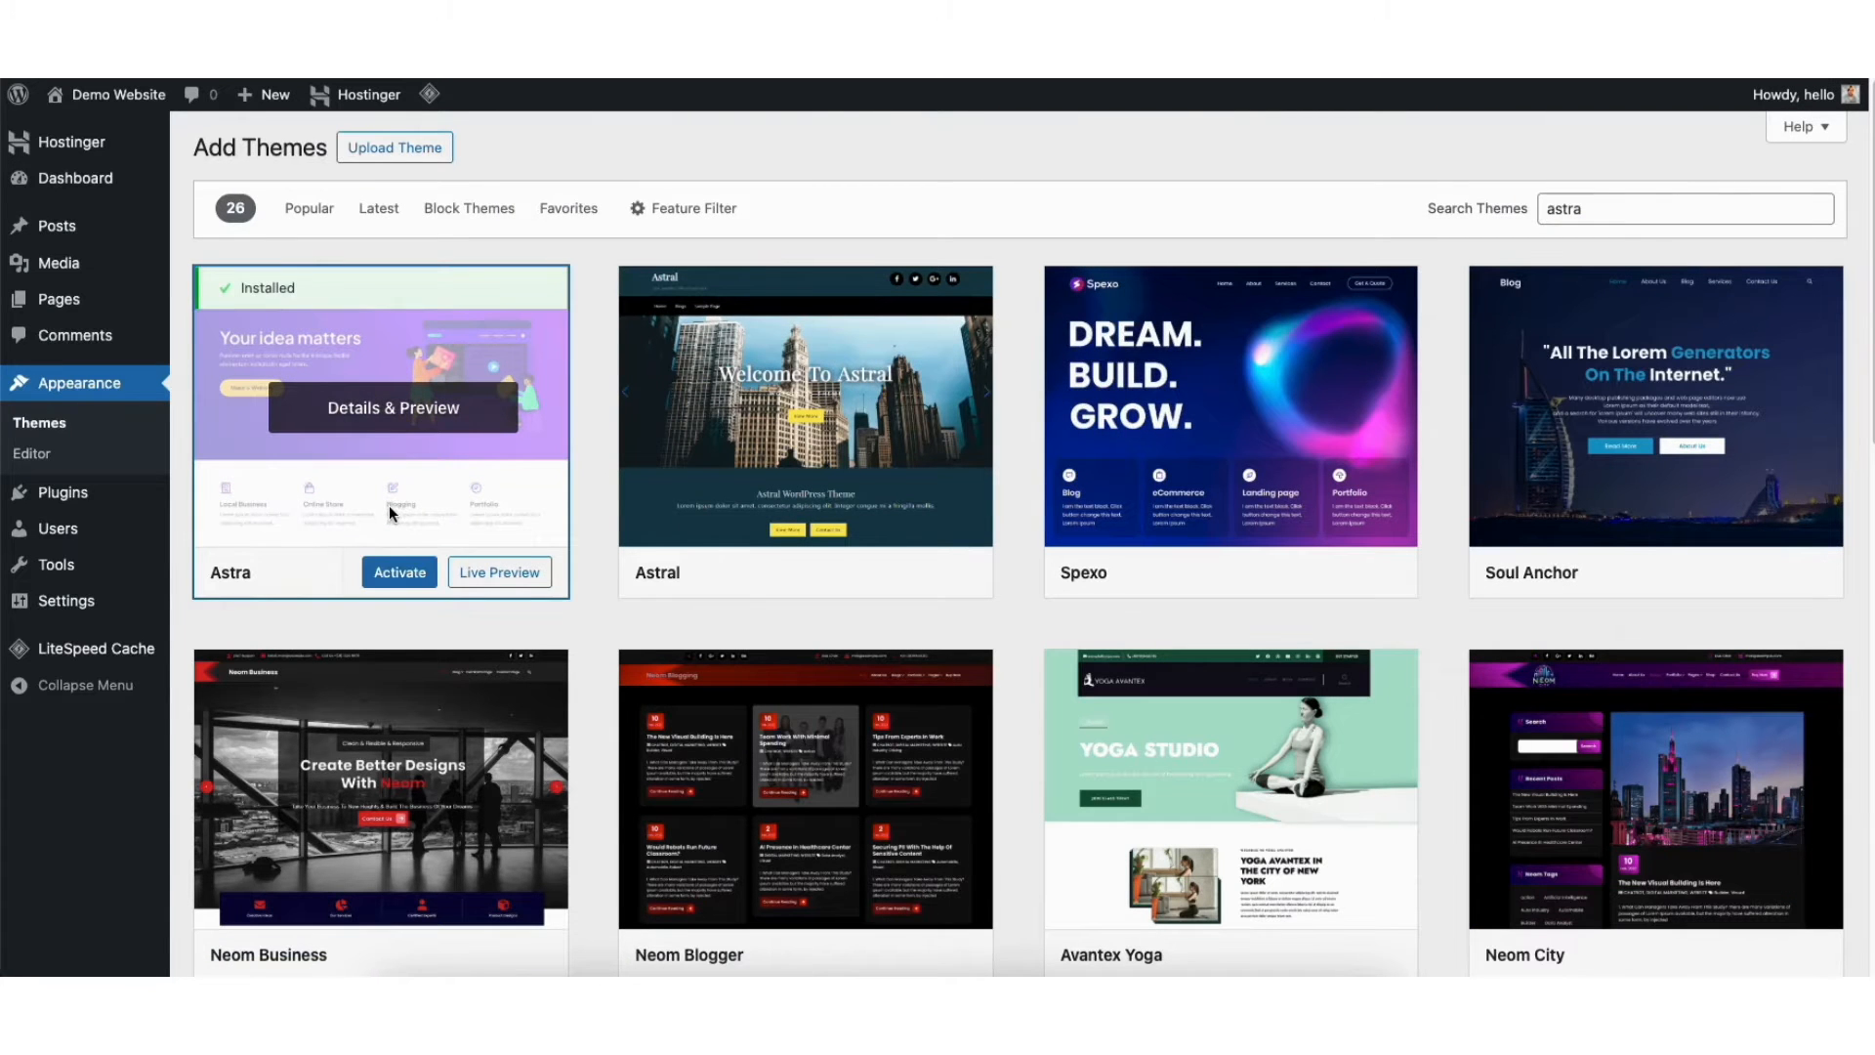
left_click(393, 577)
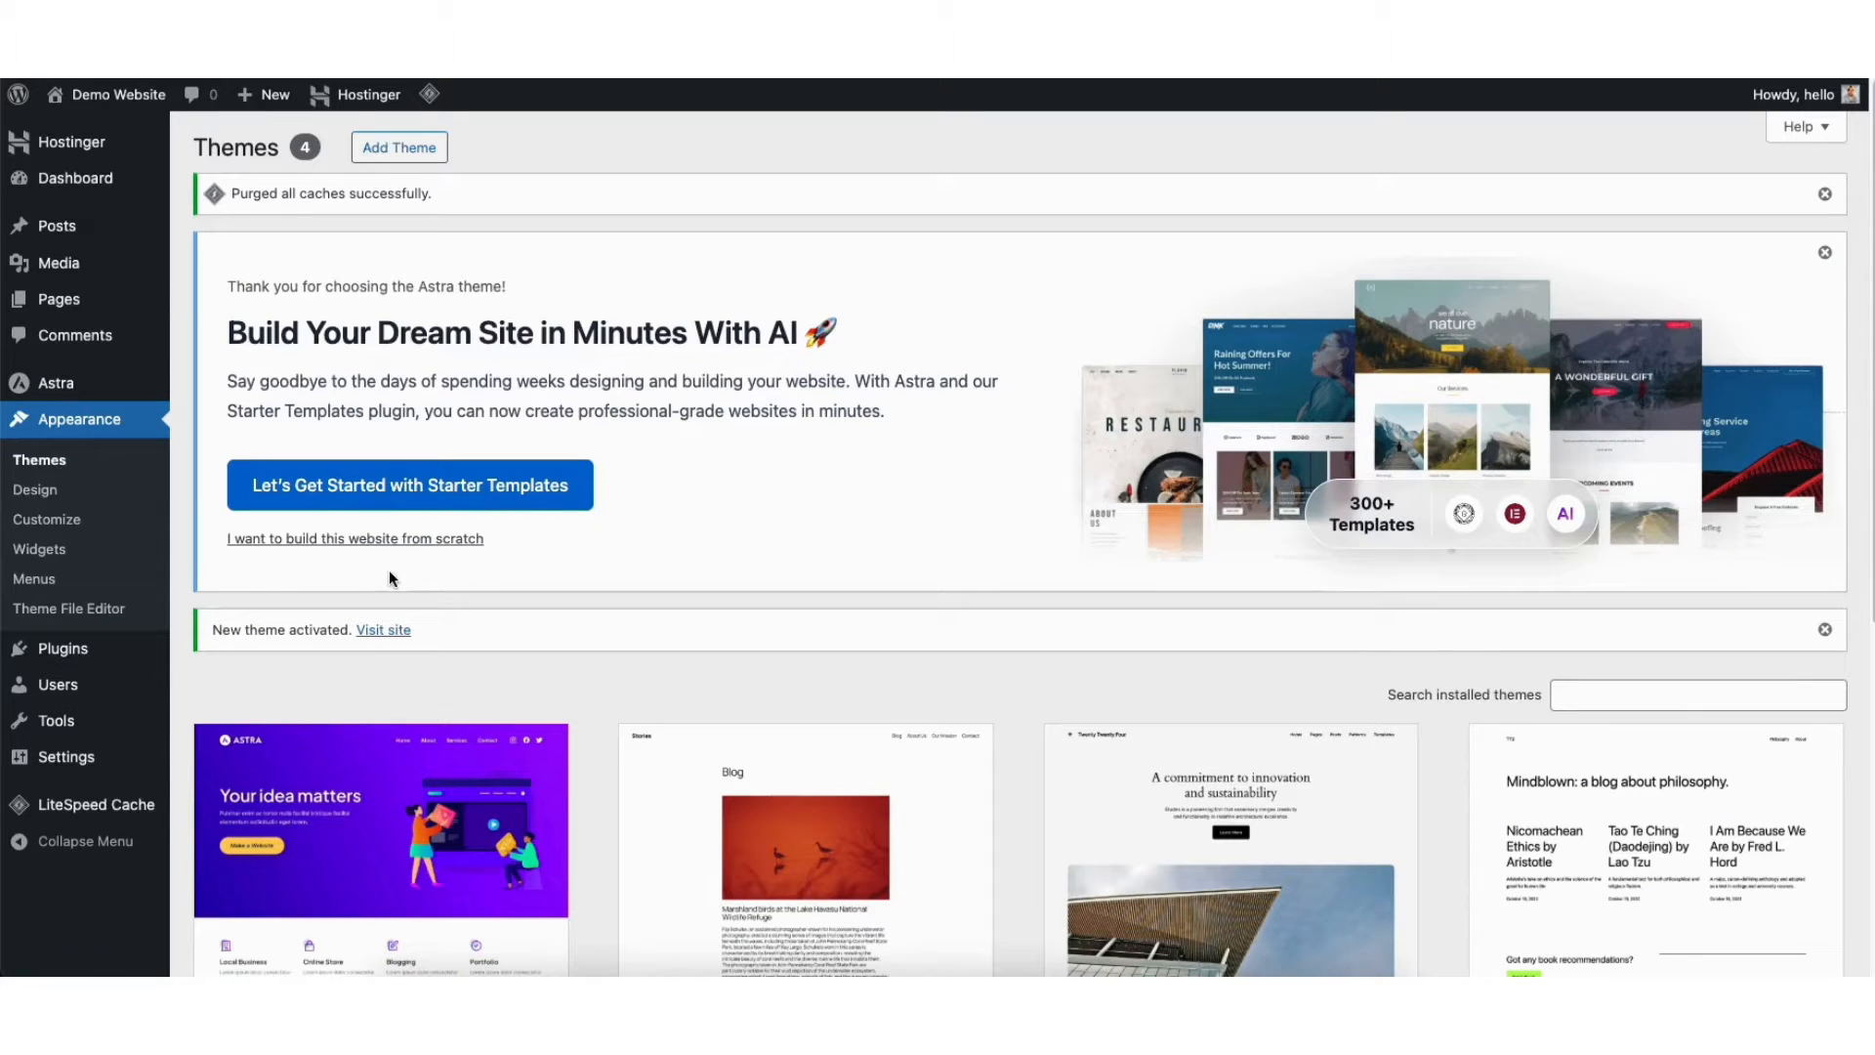
Step: Find the Starter Templates plugin by searching "starter templates", then install and activate it
mouse_move(73, 652)
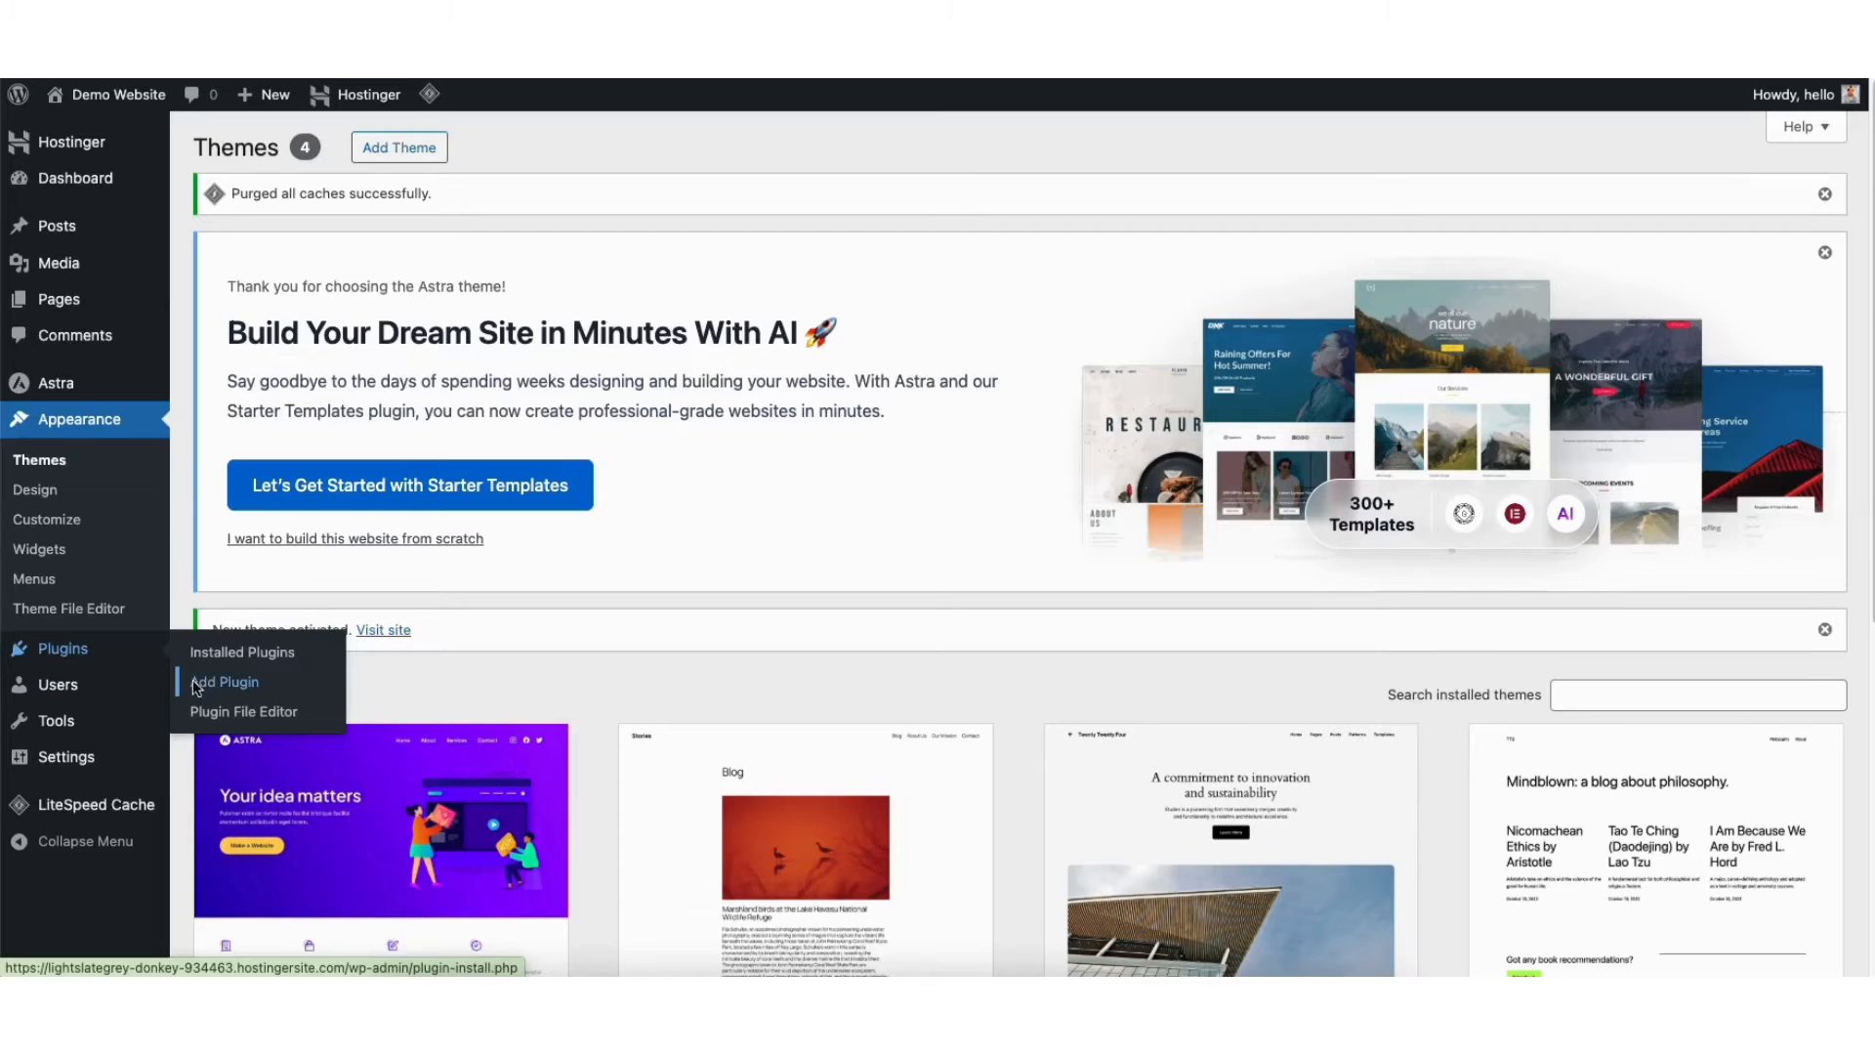
left_click(228, 691)
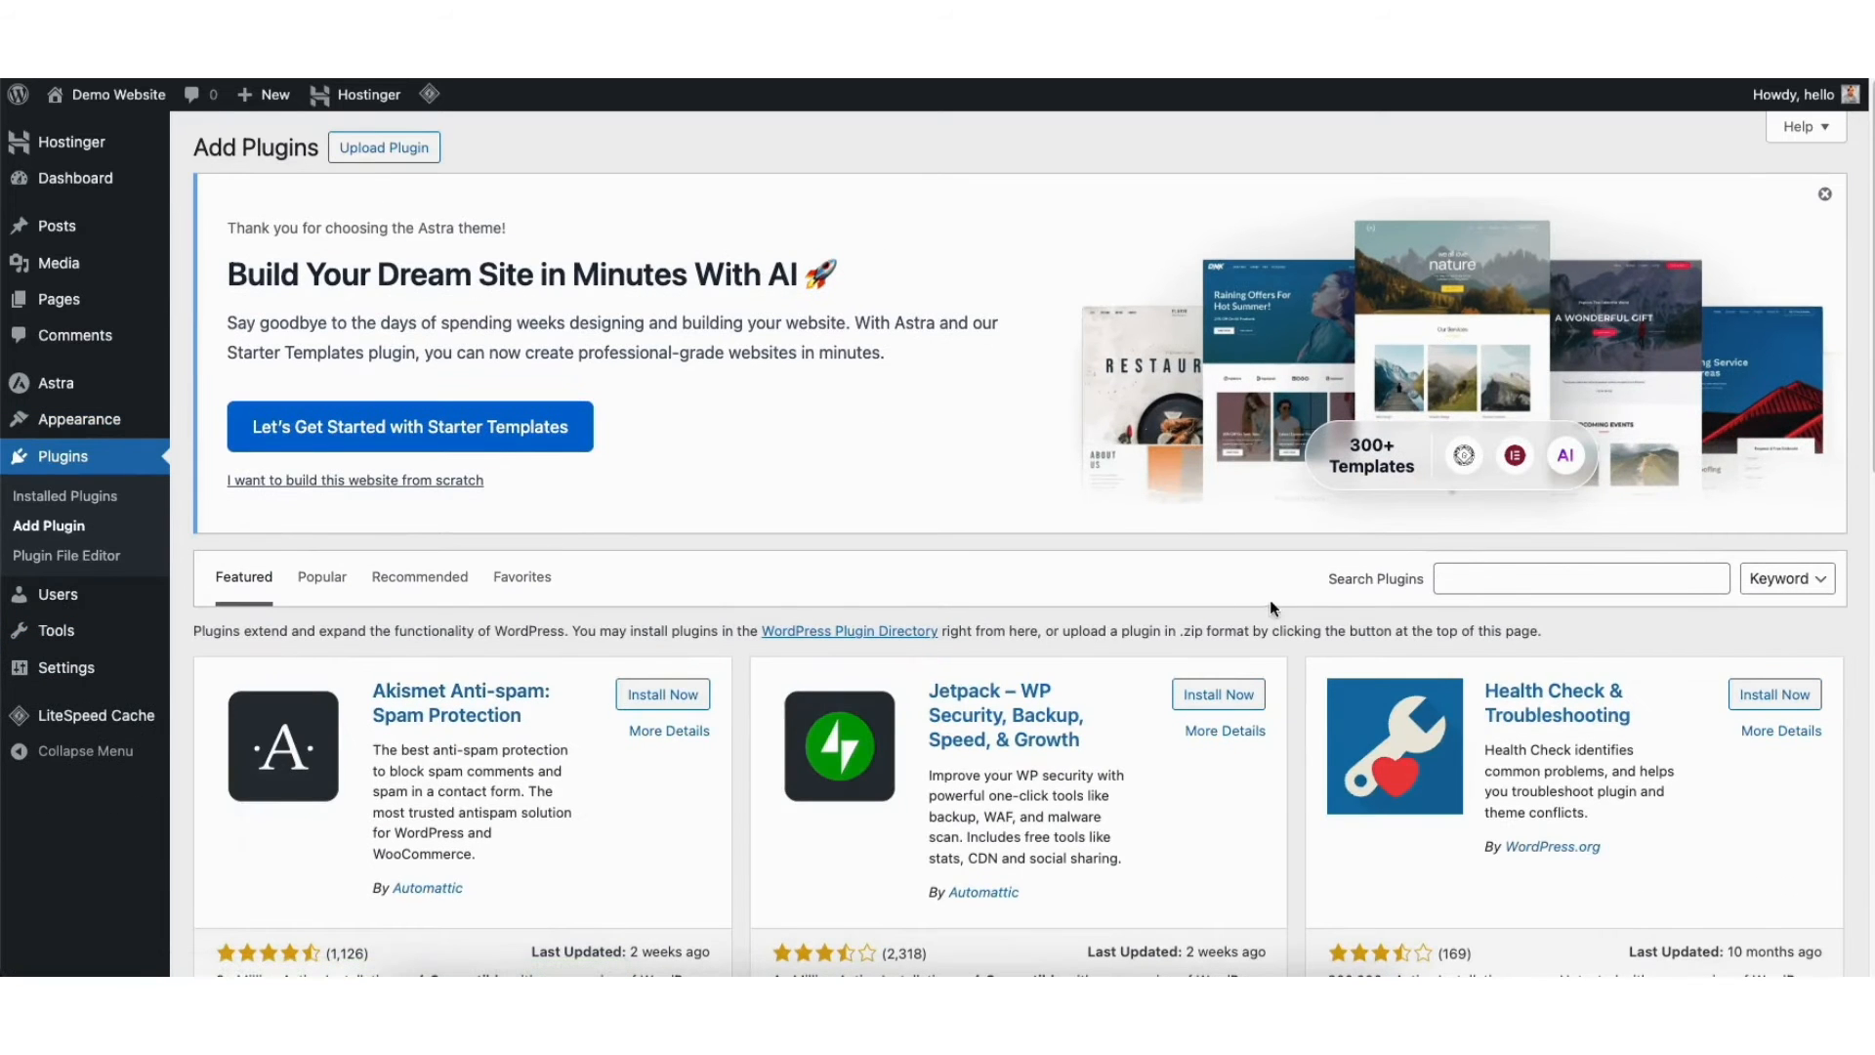
left_click(1491, 576)
type("starter templates")
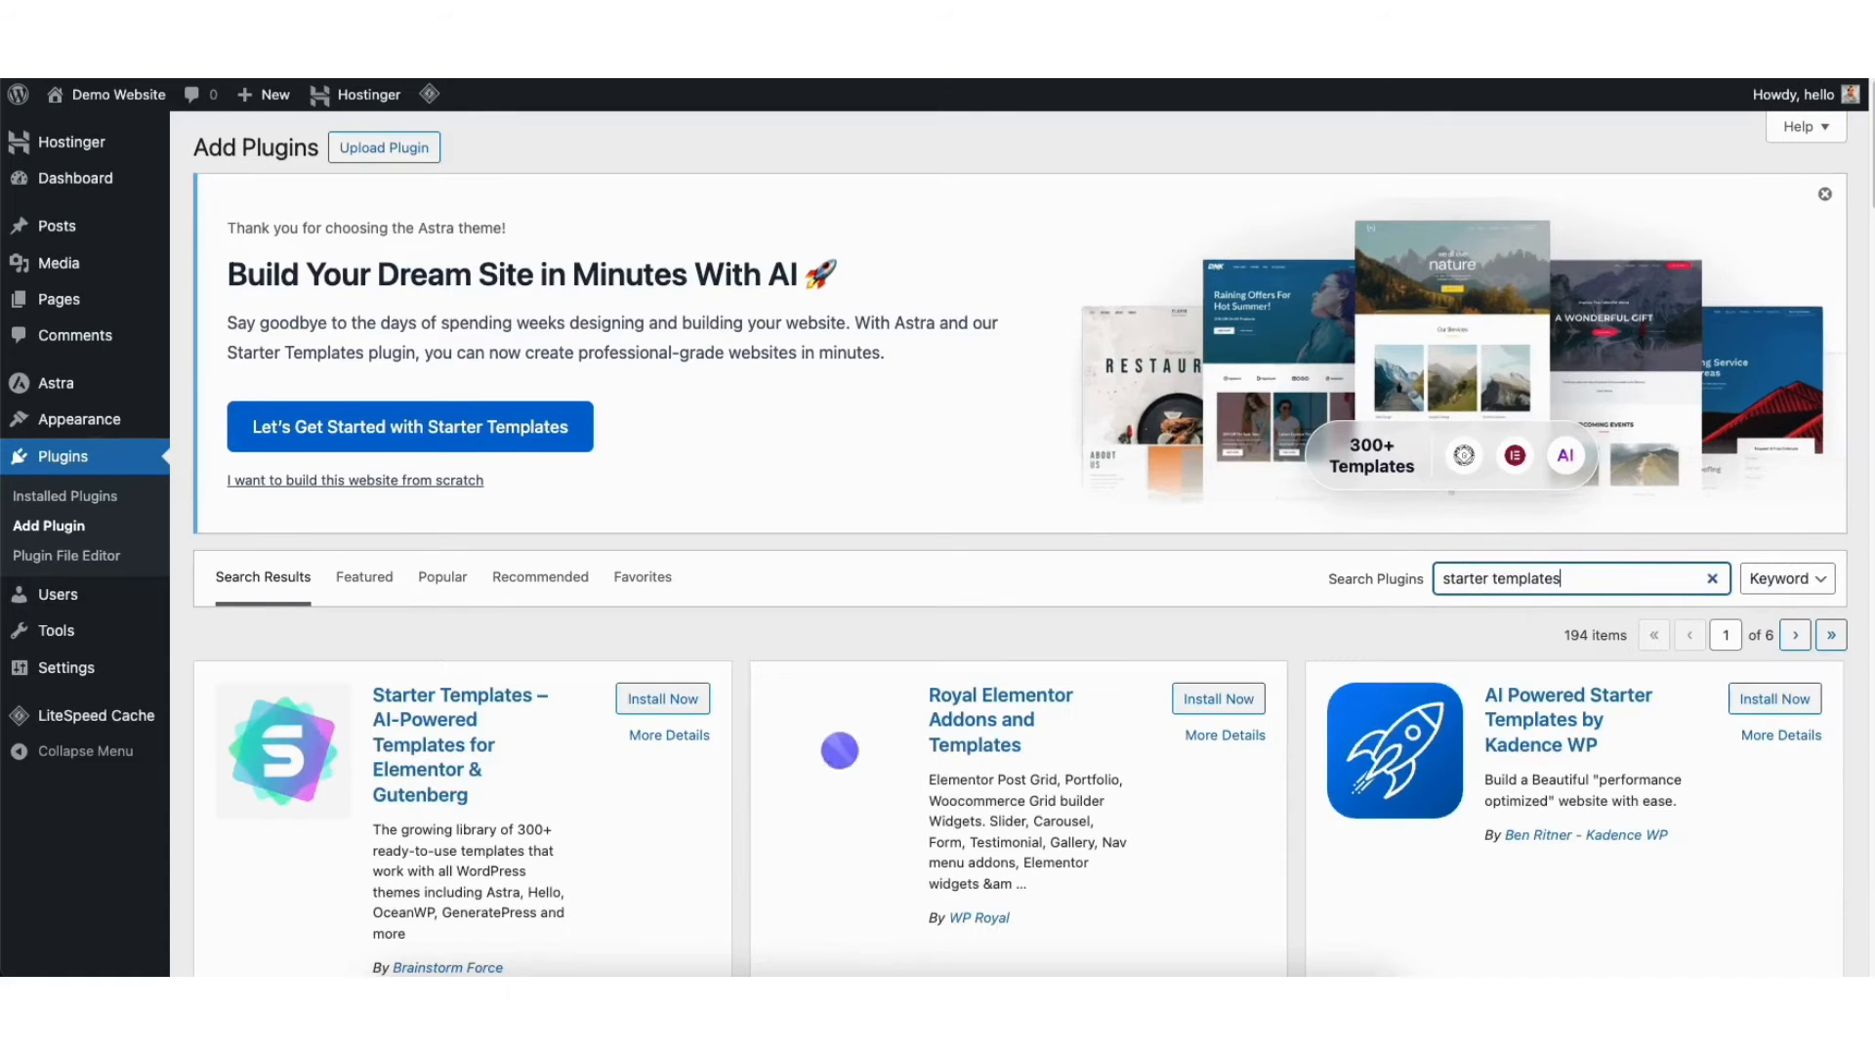
left_click(630, 705)
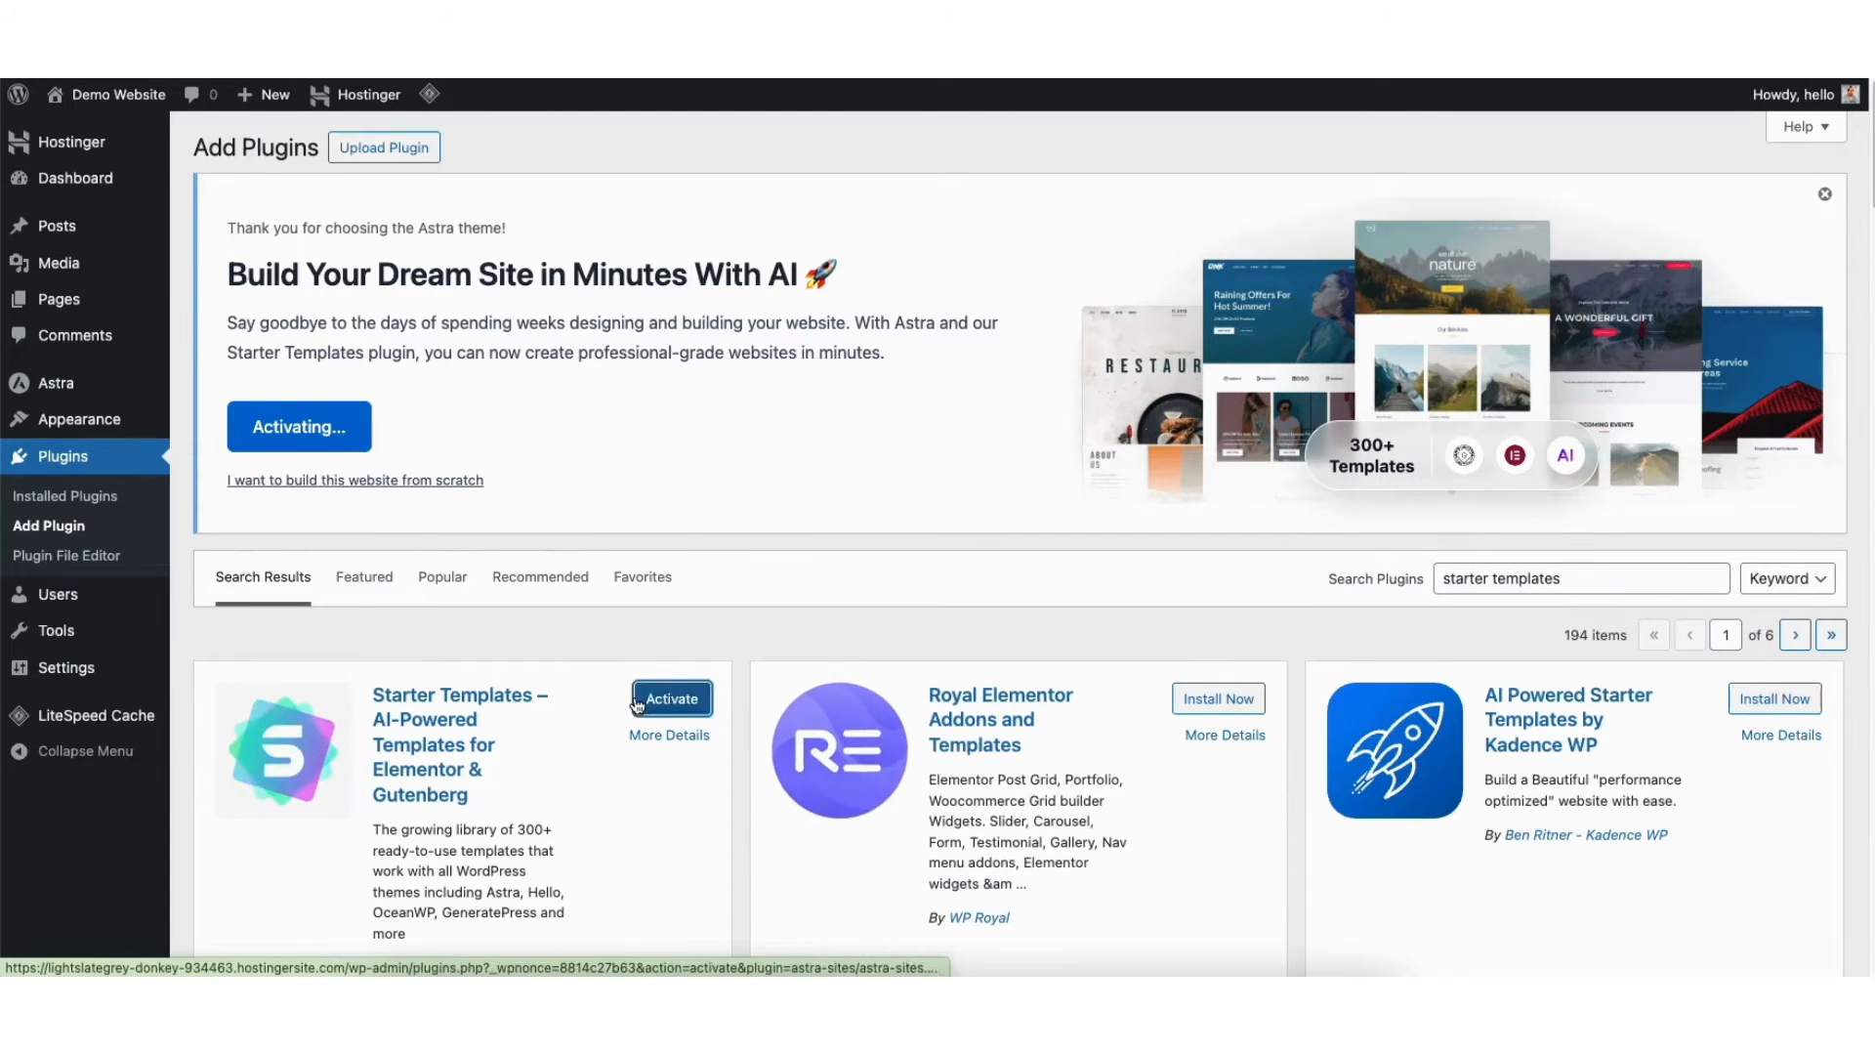
left_click(665, 701)
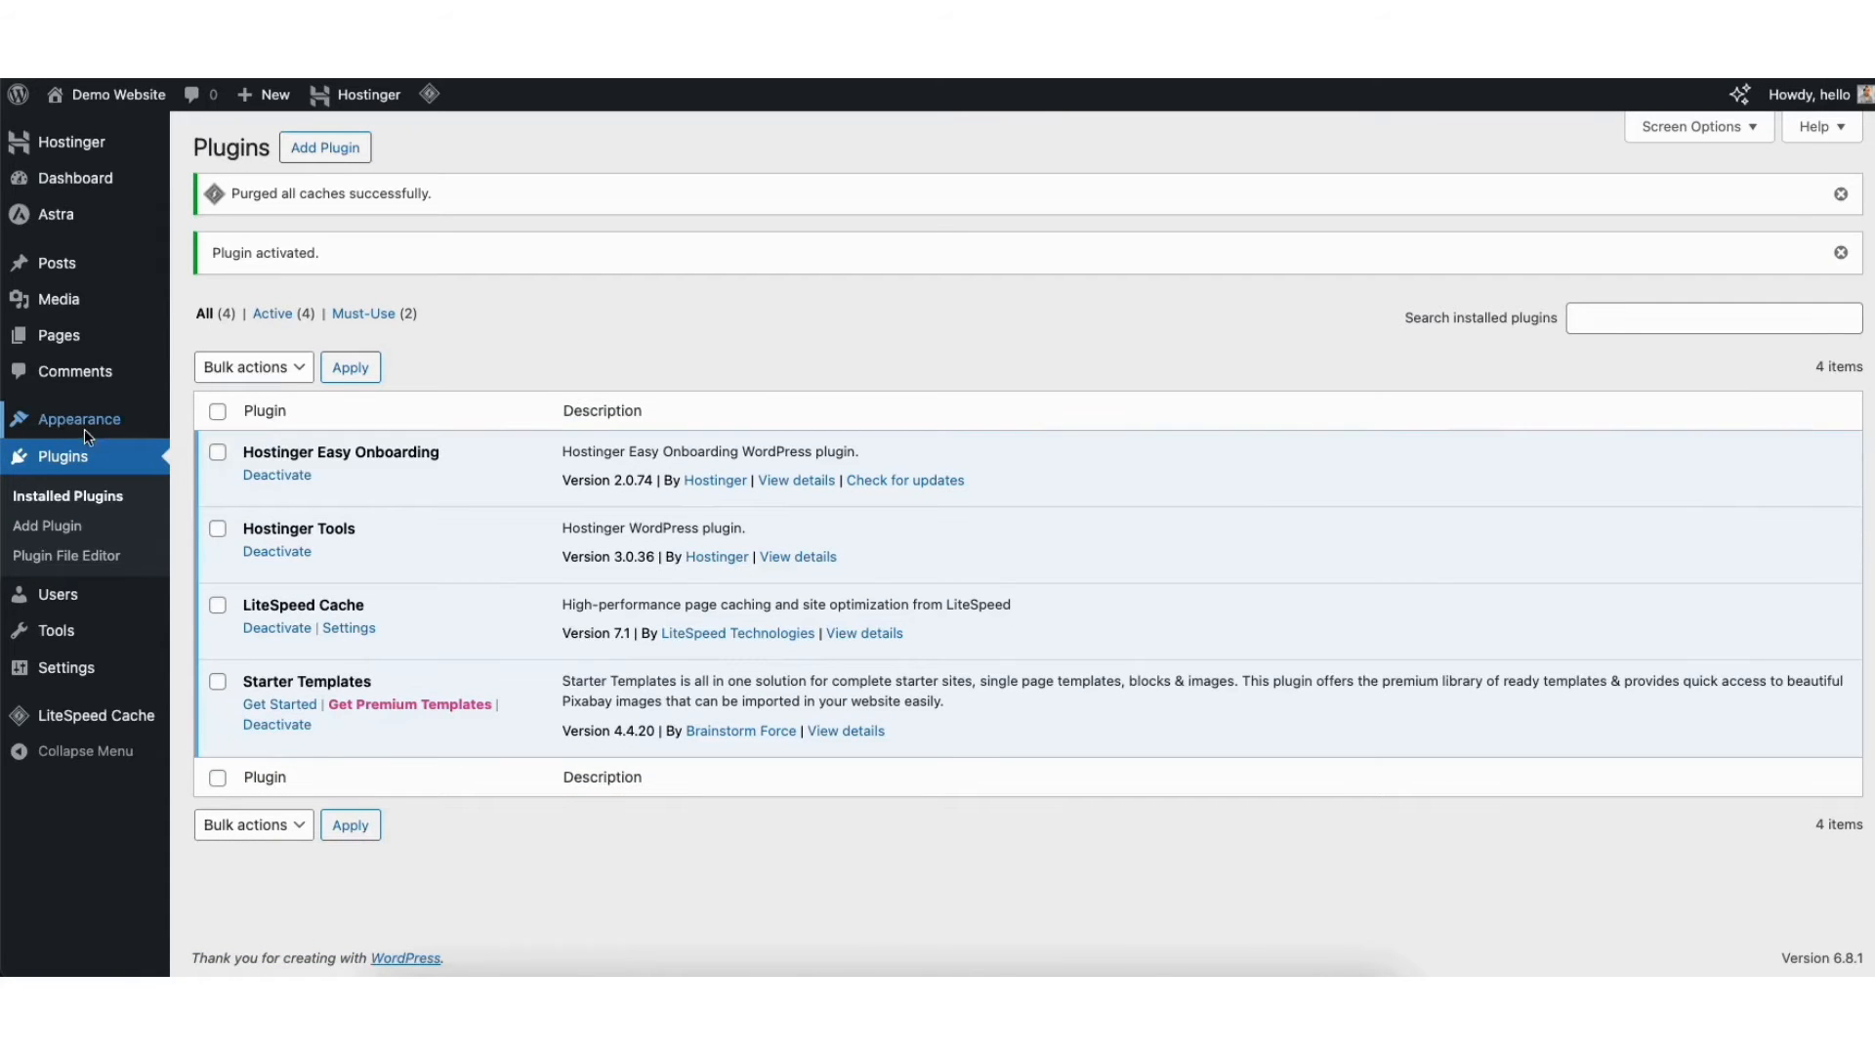
Step: Open the Starter Templates library and choose Elementor as the page builder
mouse_move(73, 424)
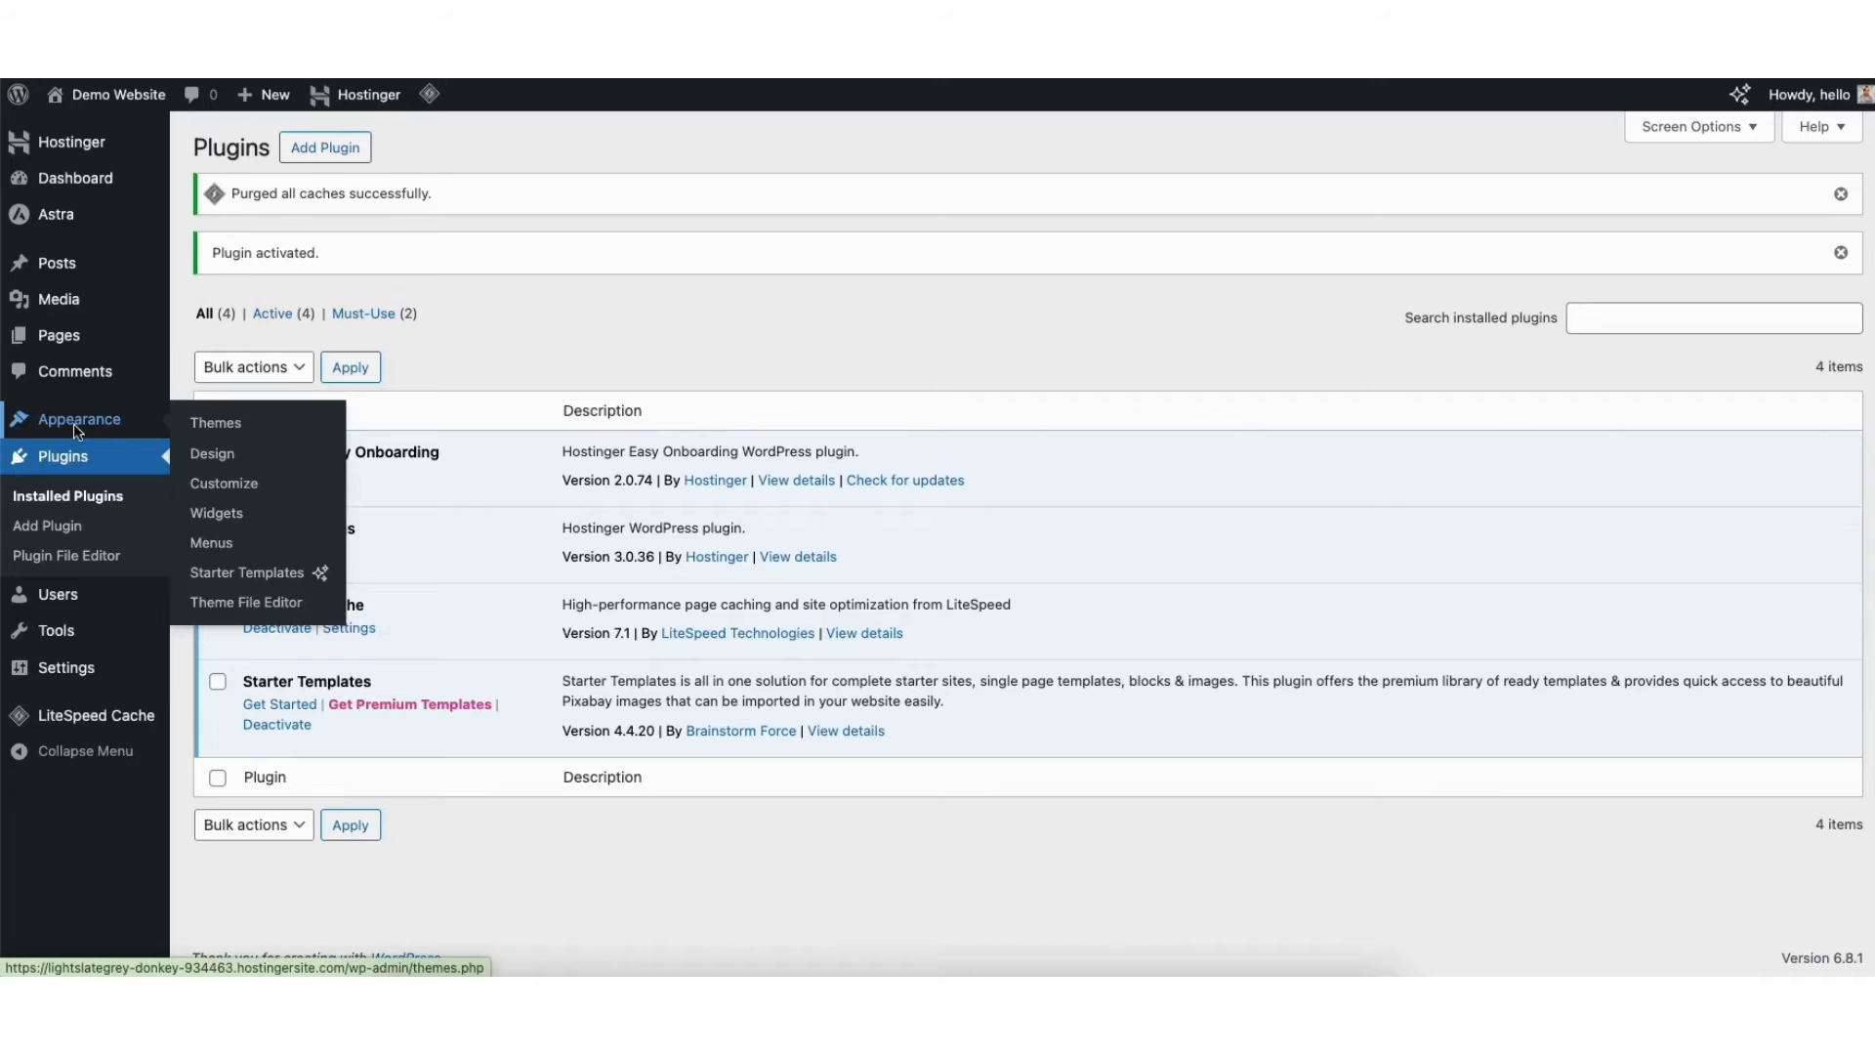
left_click(252, 576)
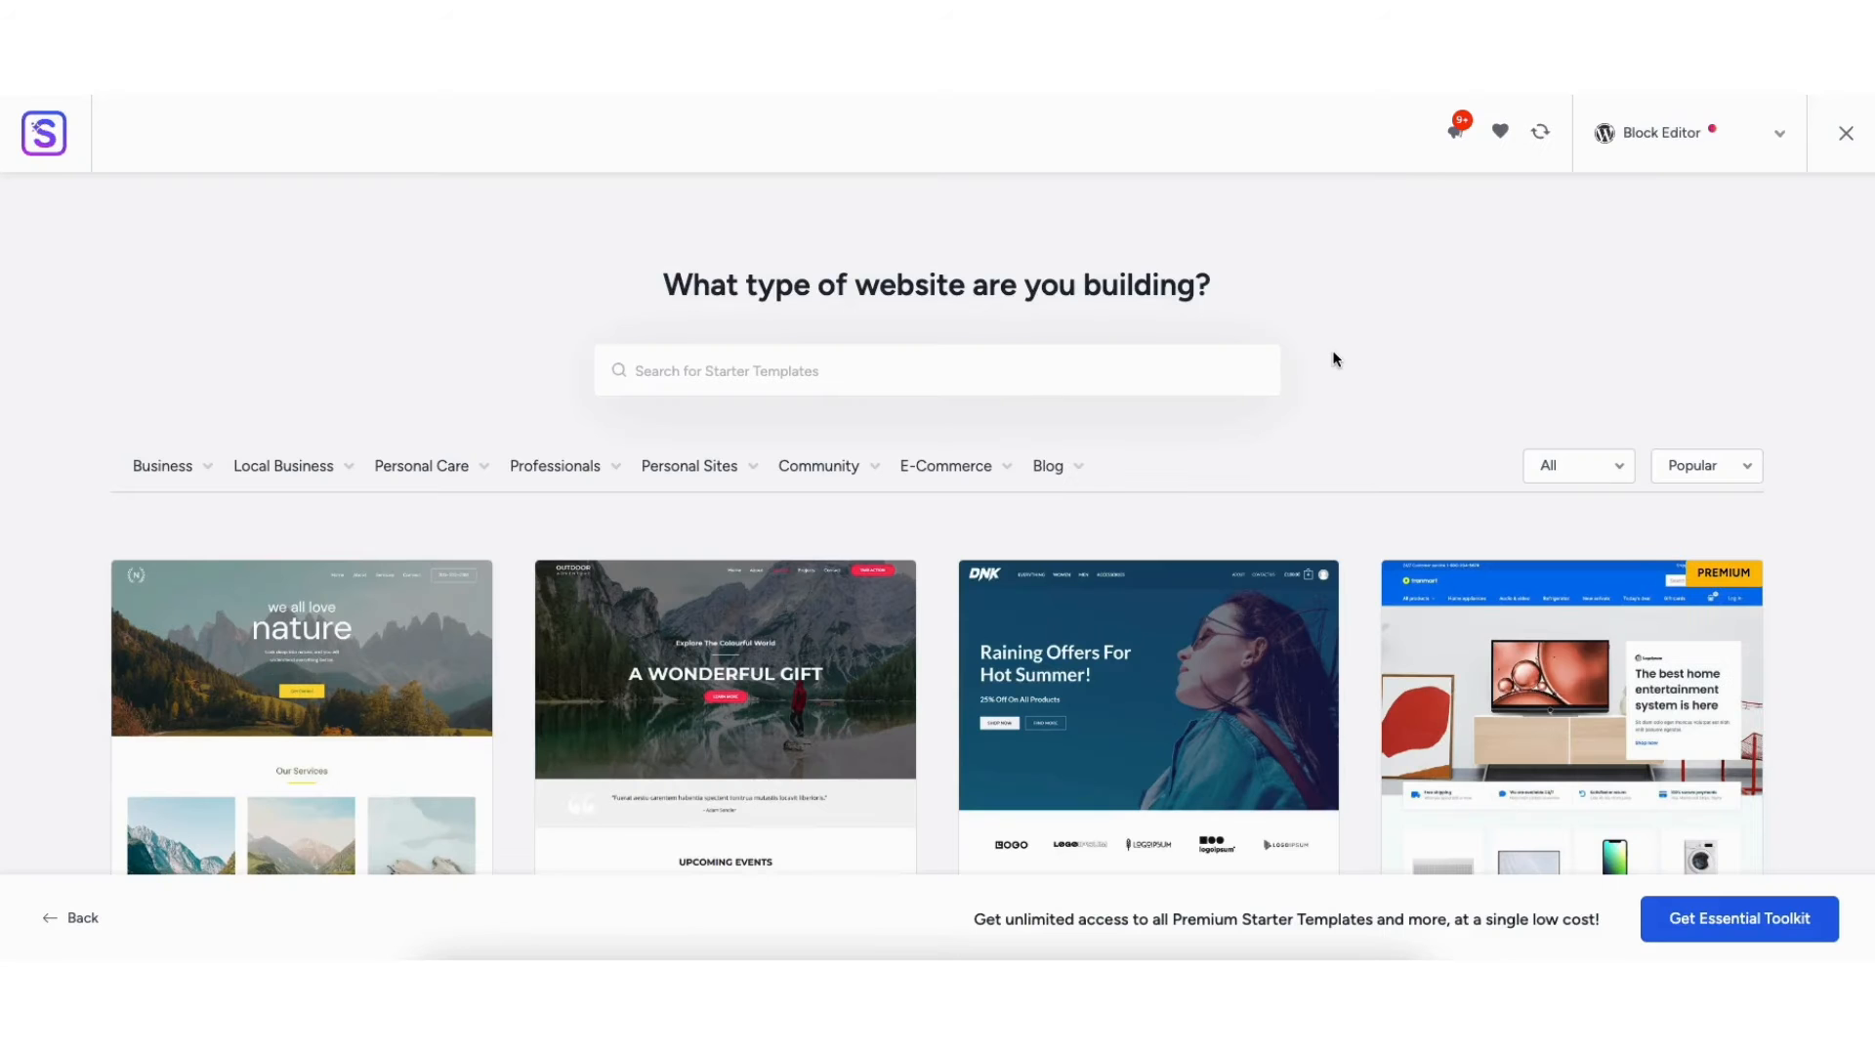
left_click(1655, 140)
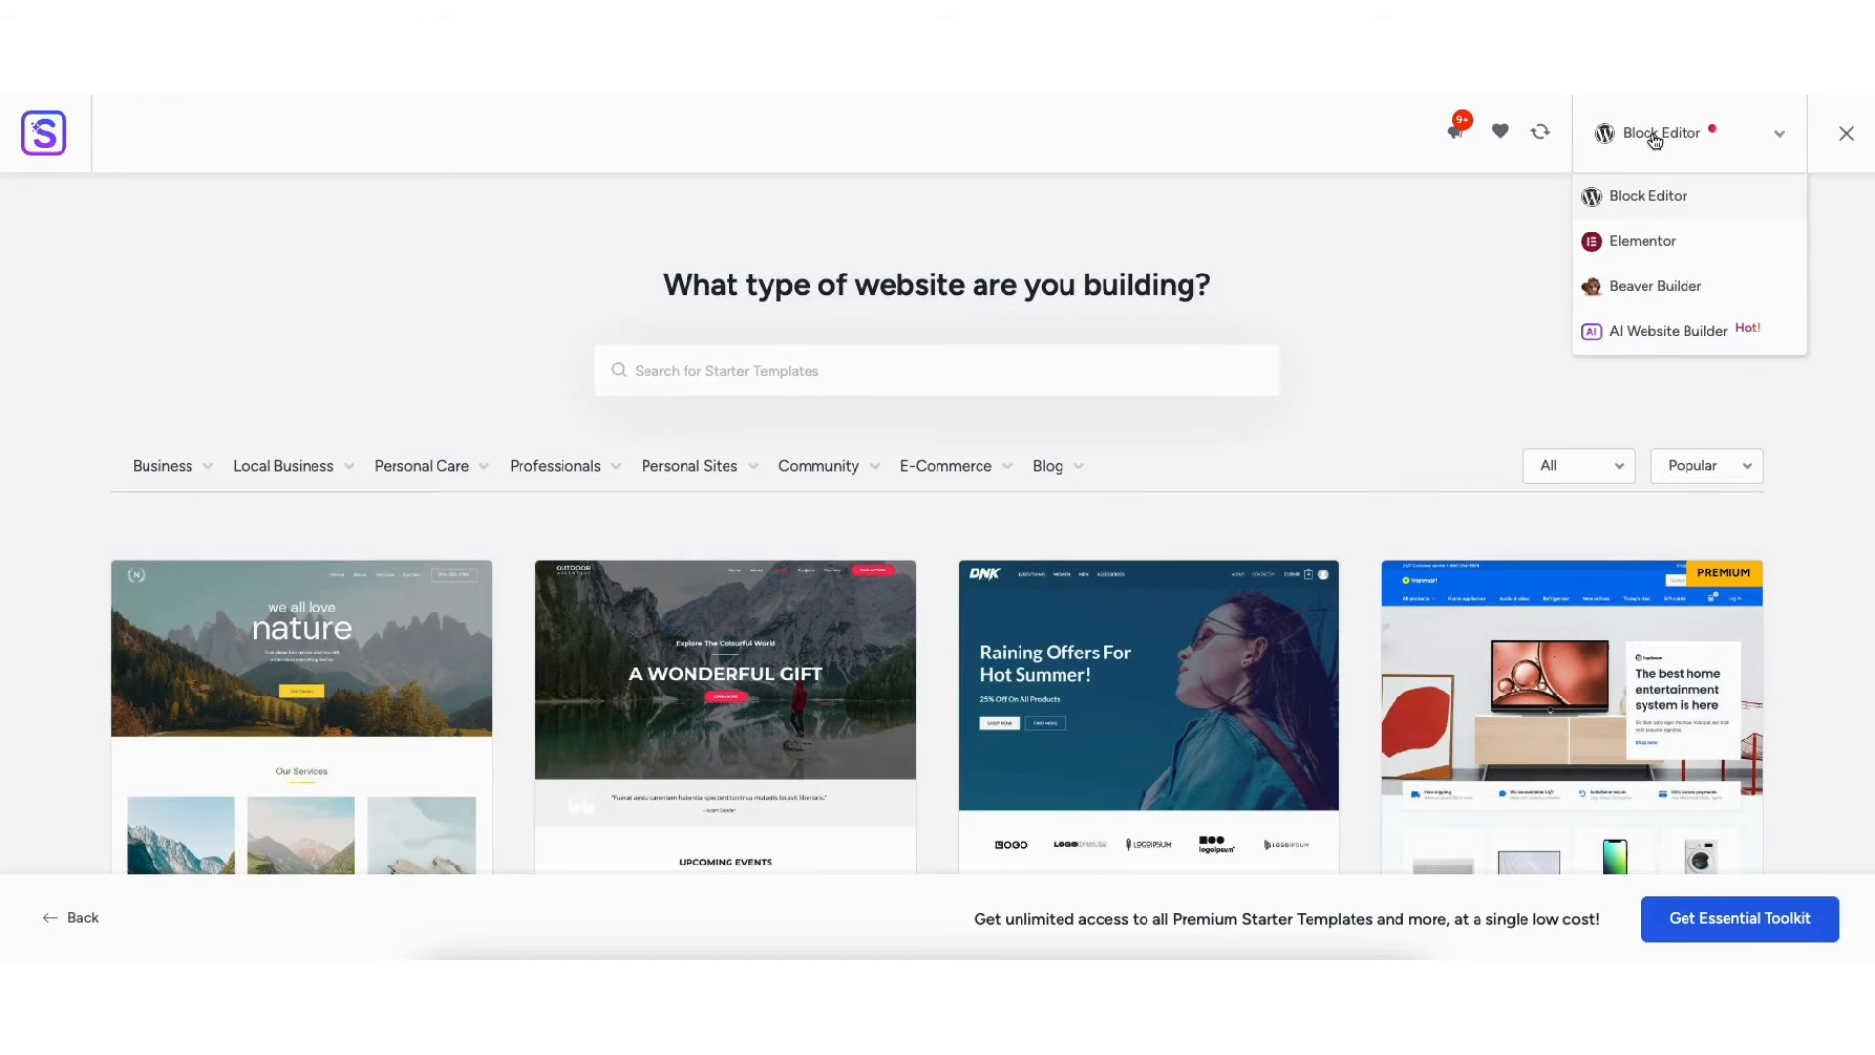
left_click(1633, 244)
Step: Browse the Elementor starter templates and look through the category lists such as Local Business
scroll(1299, 319, "down", 5)
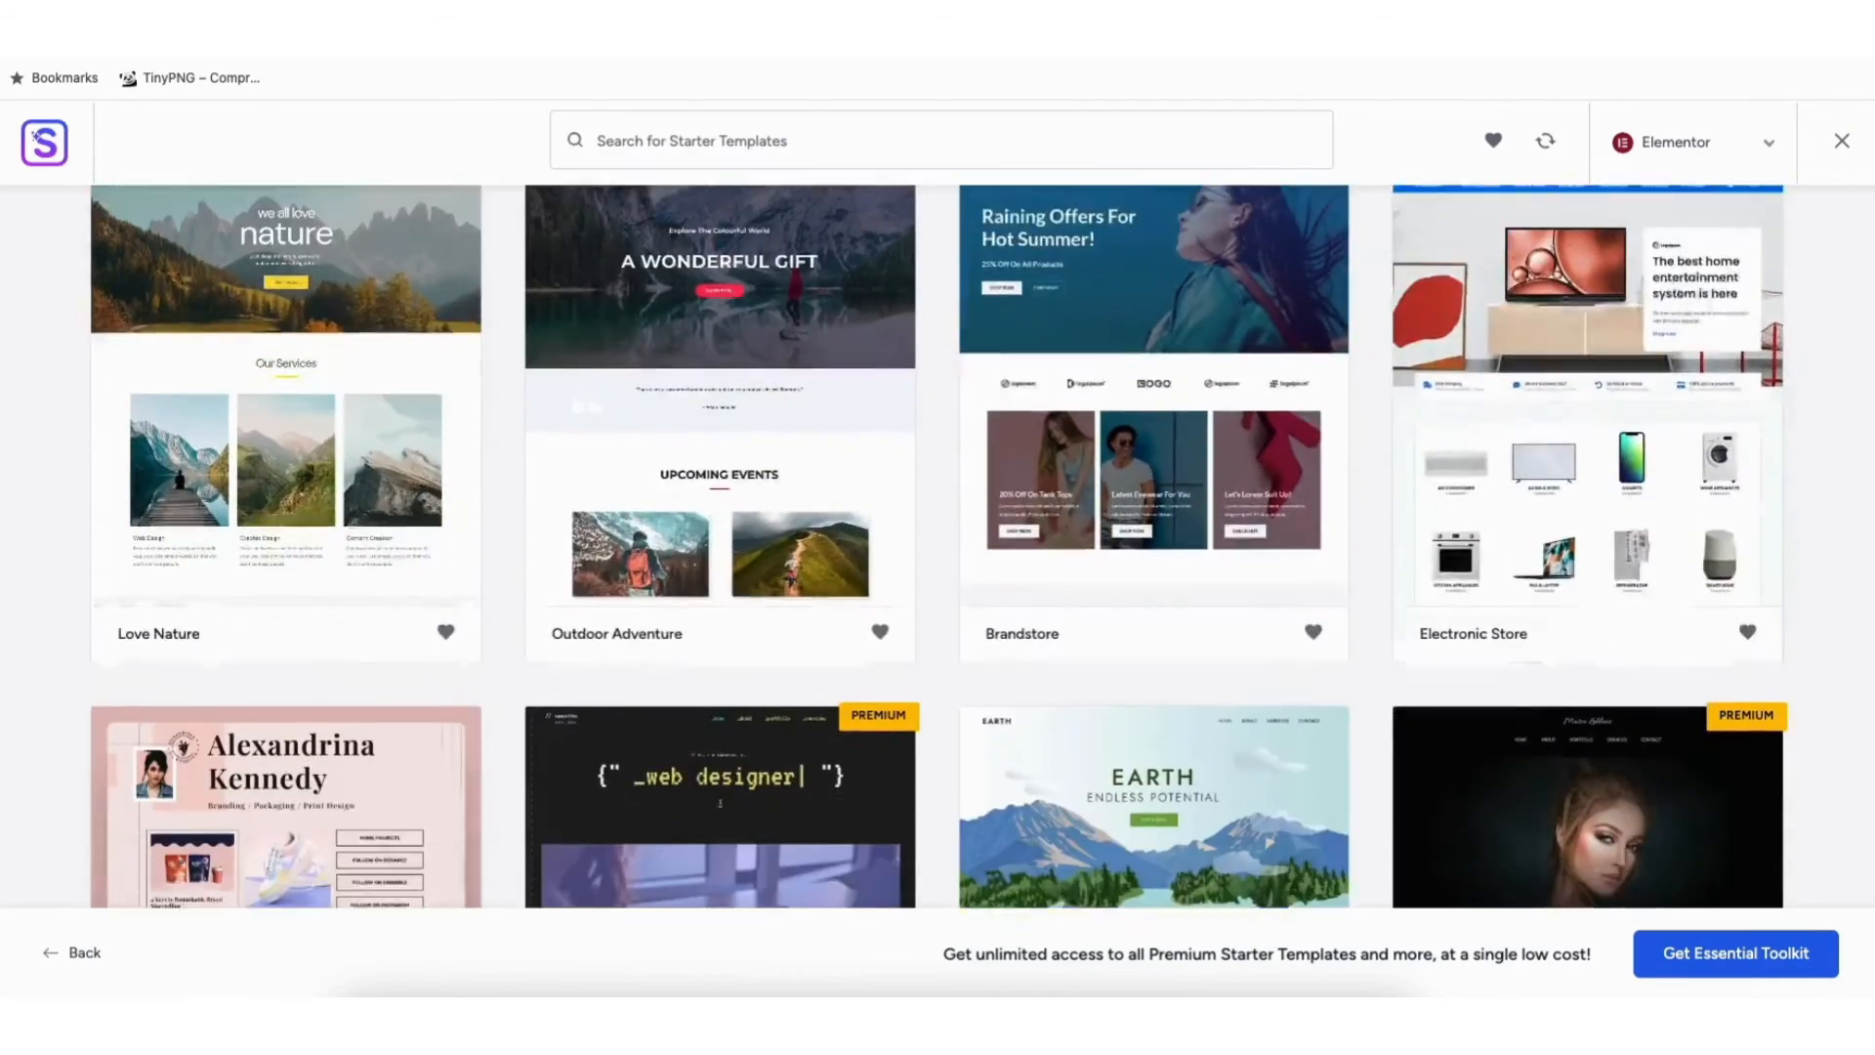
scroll(112, 279, "down", 10)
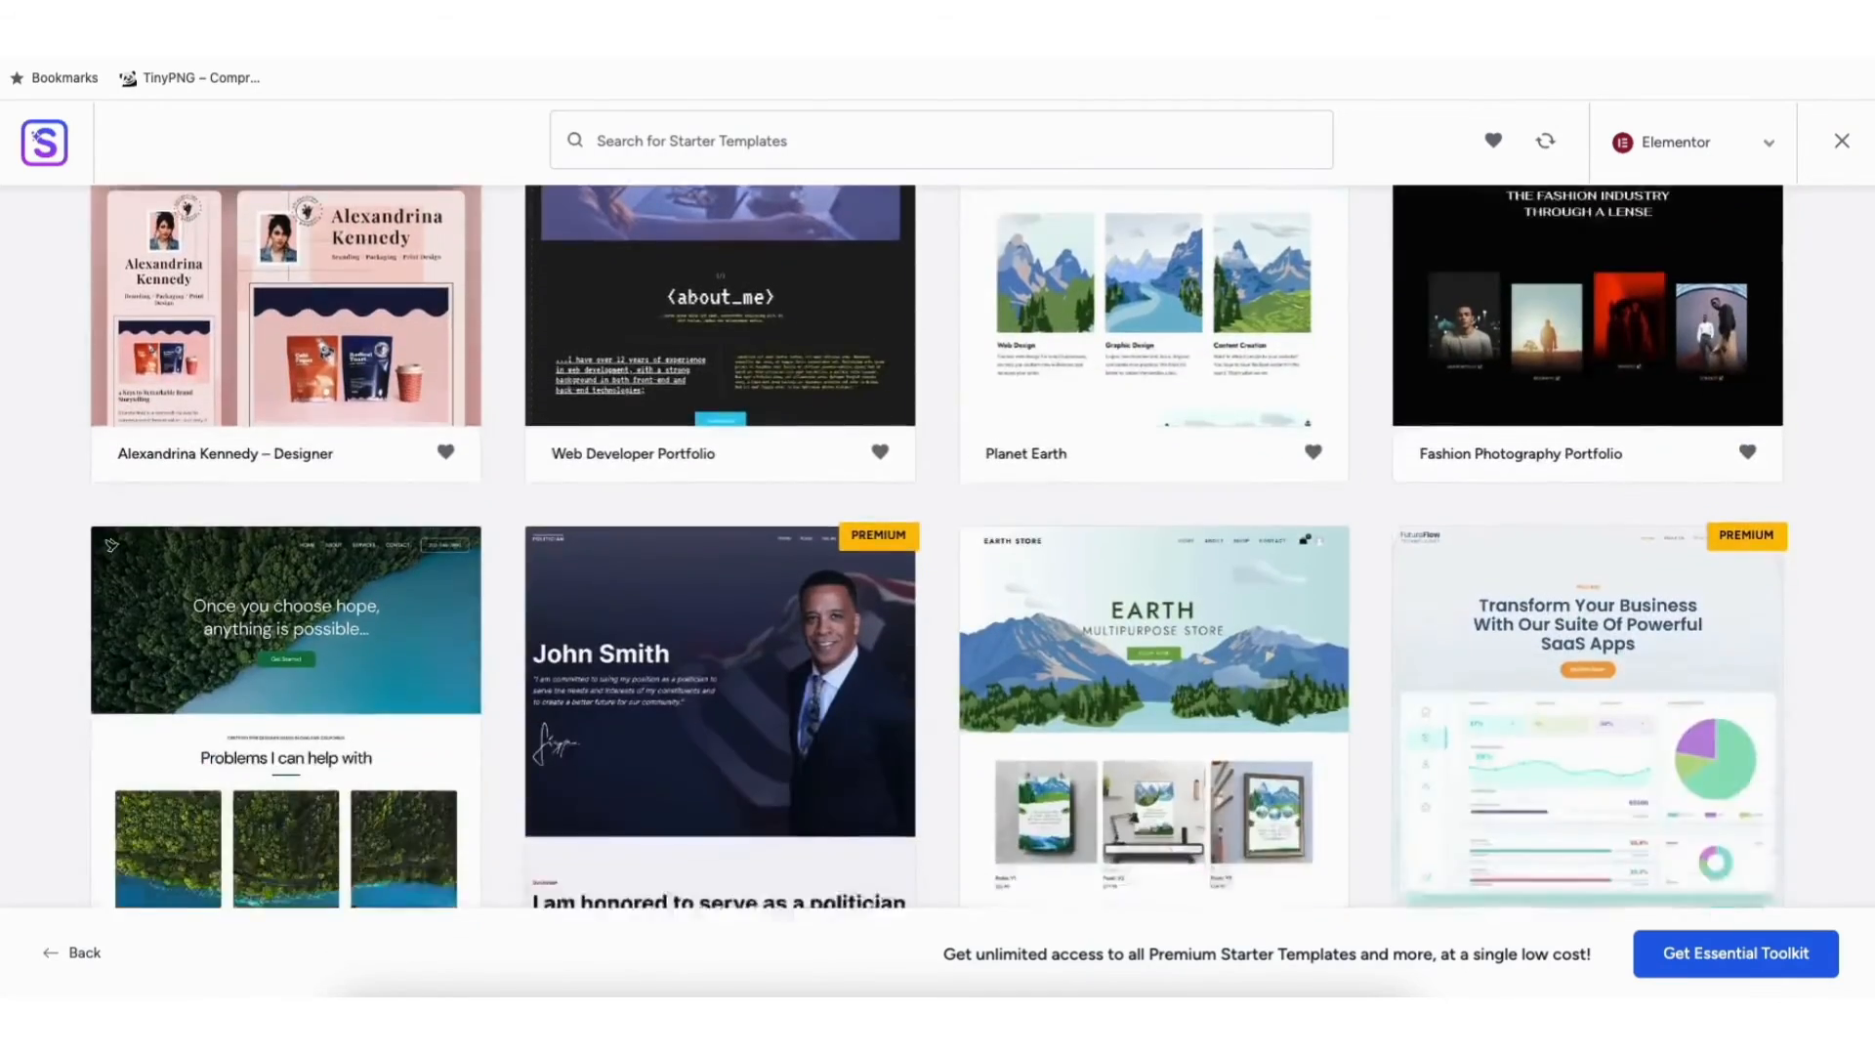
scroll(112, 278, "down", 7)
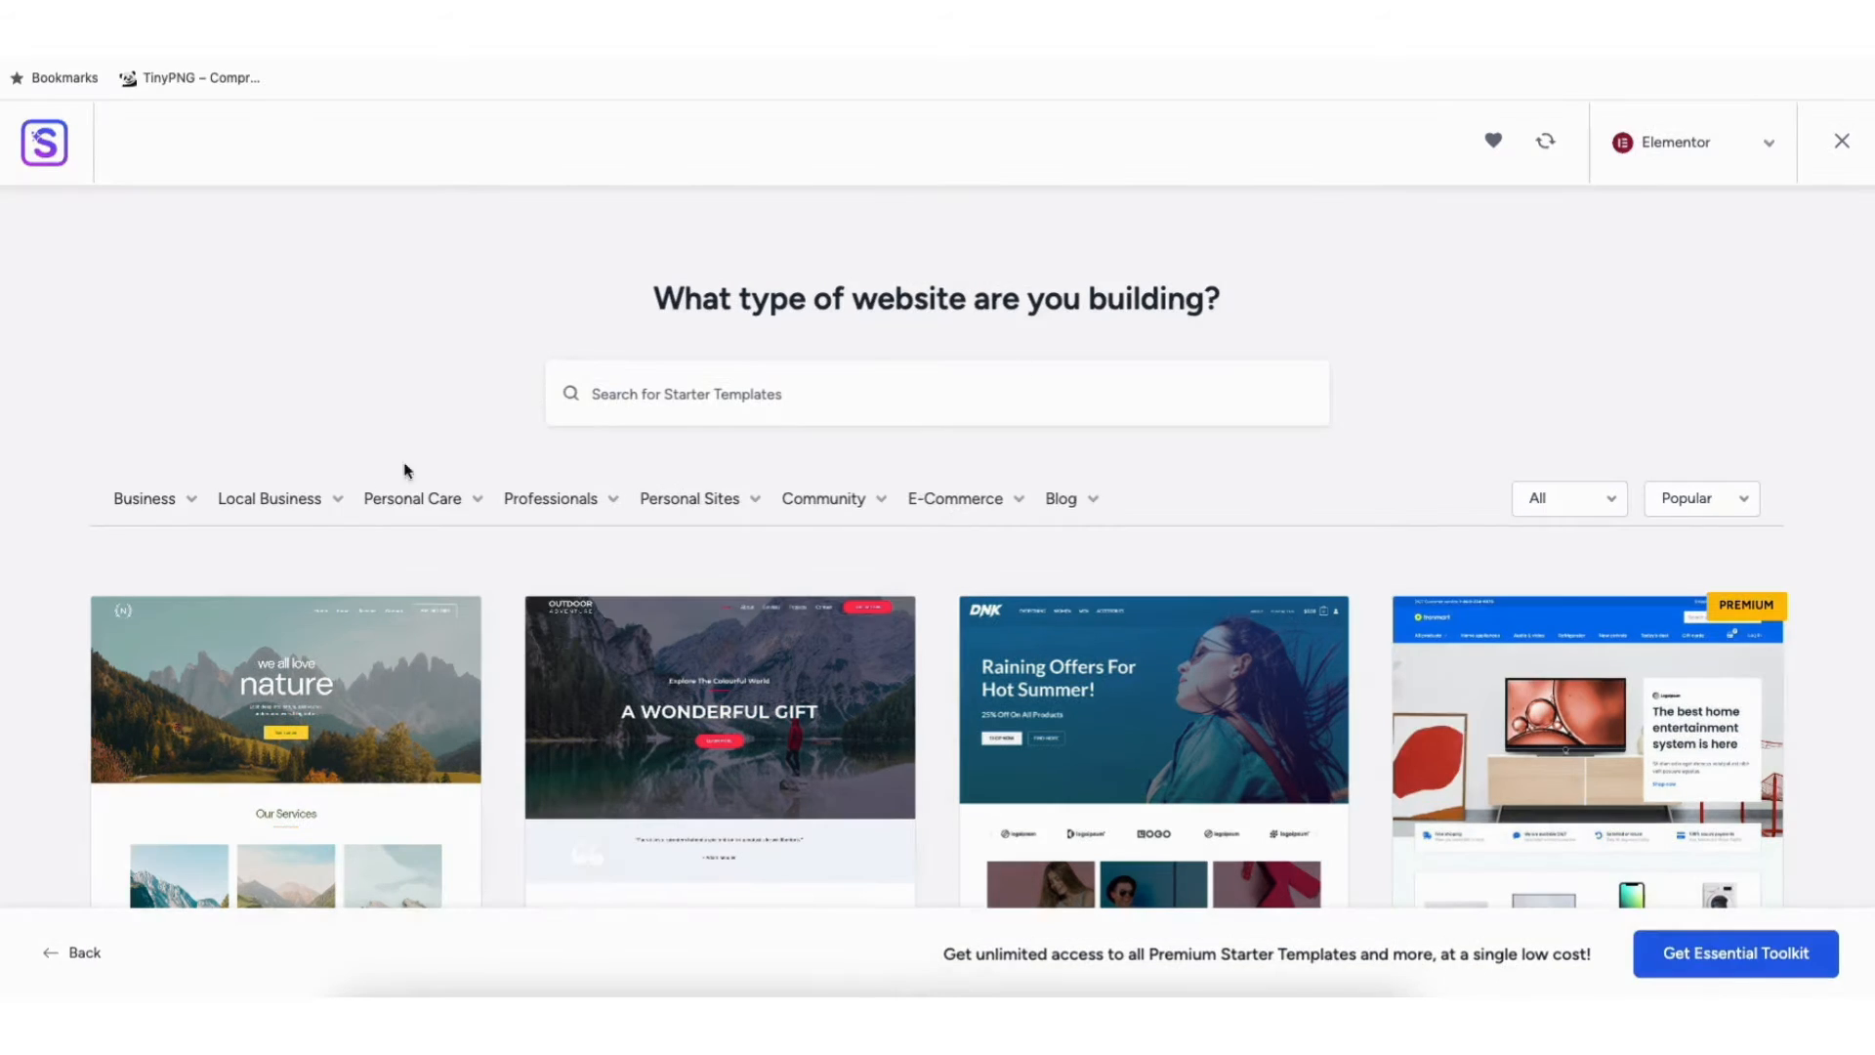
left_click(139, 476)
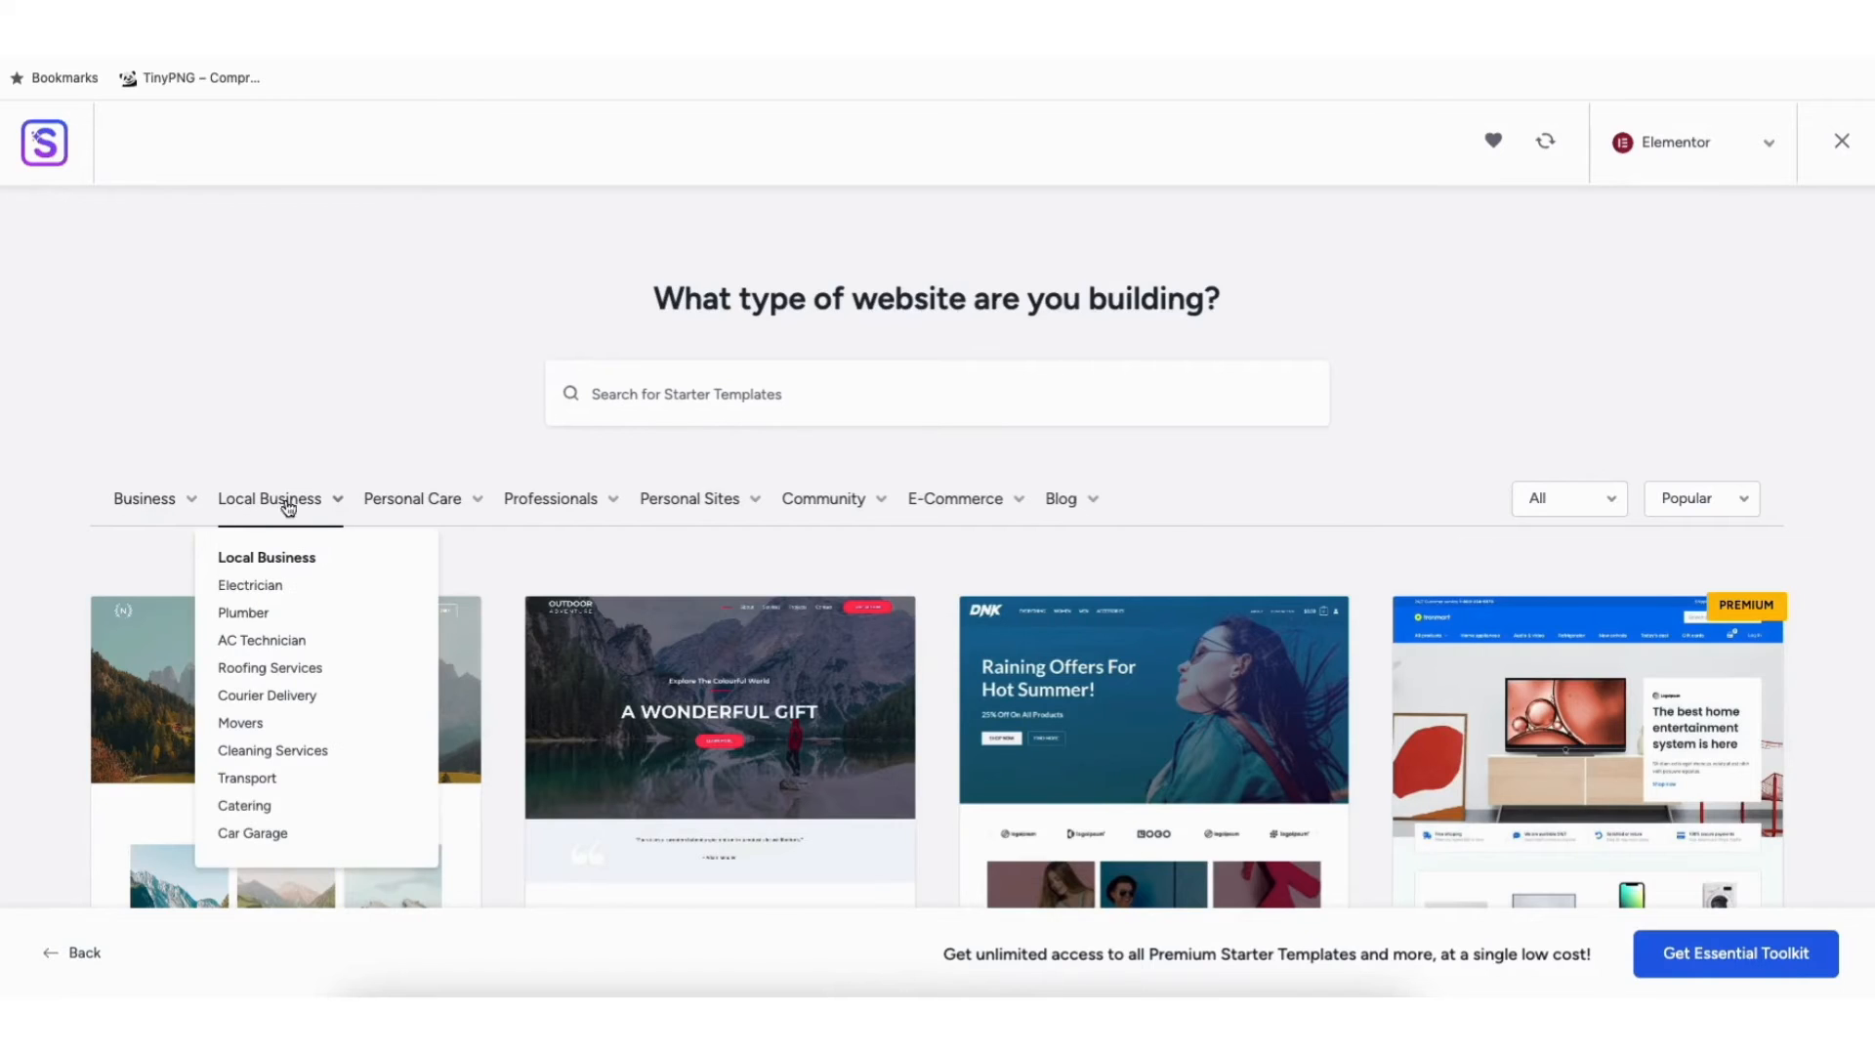
mouse_move(406, 505)
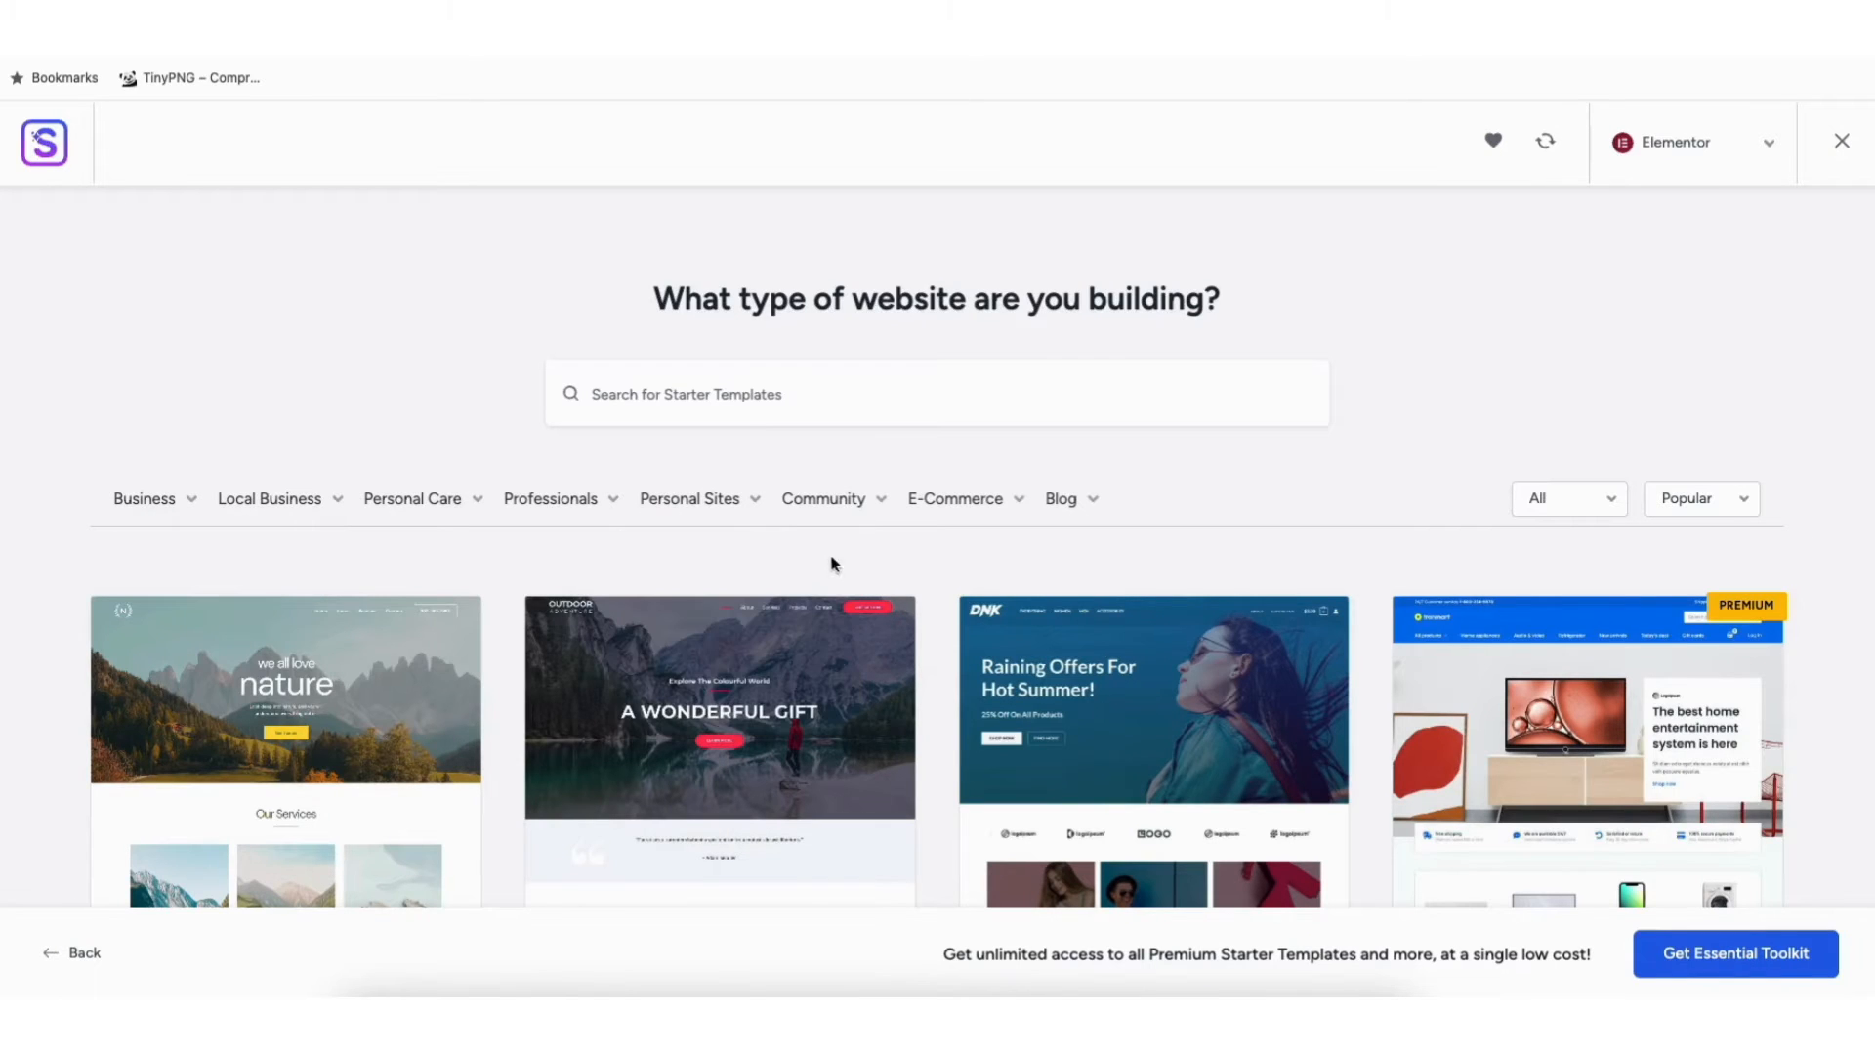
Step: Preview the Love Nature template down to its services and testimonial sections, and return to the template library
left_click(274, 719)
left_click_drag(1847, 176, 1843, 505)
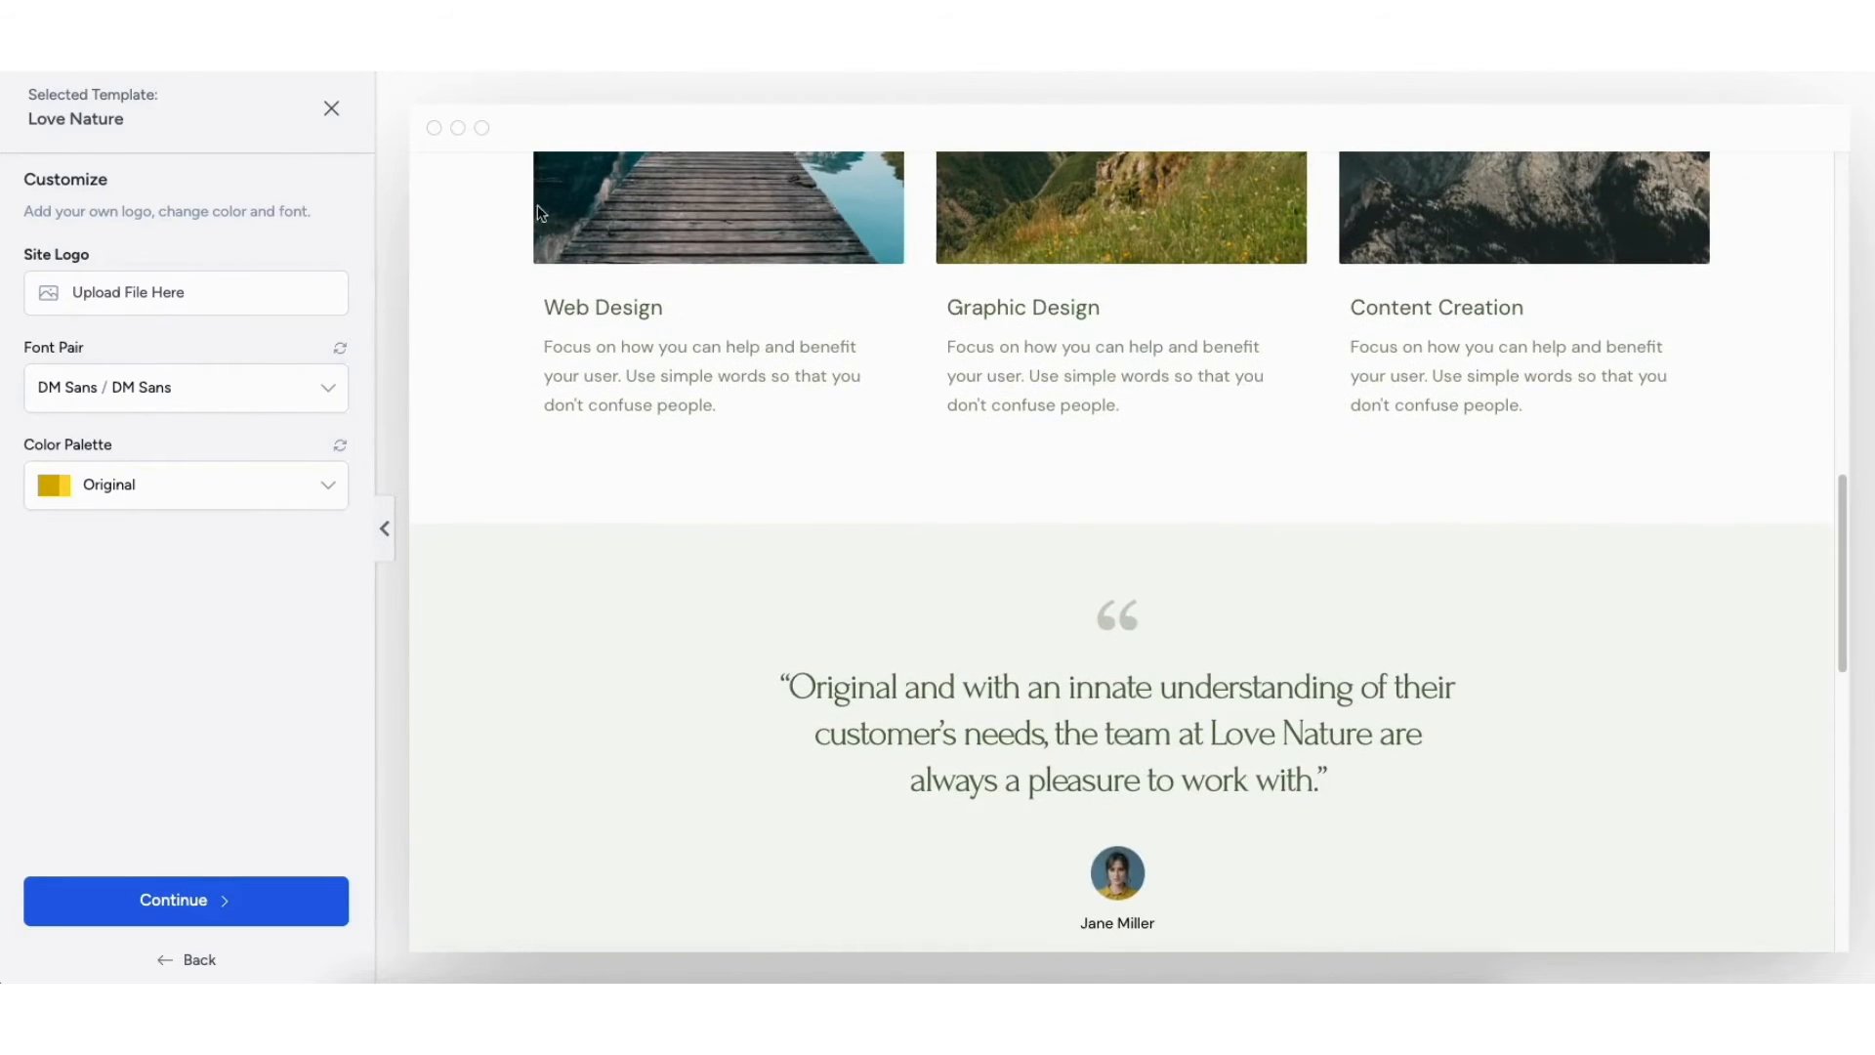
left_click(332, 109)
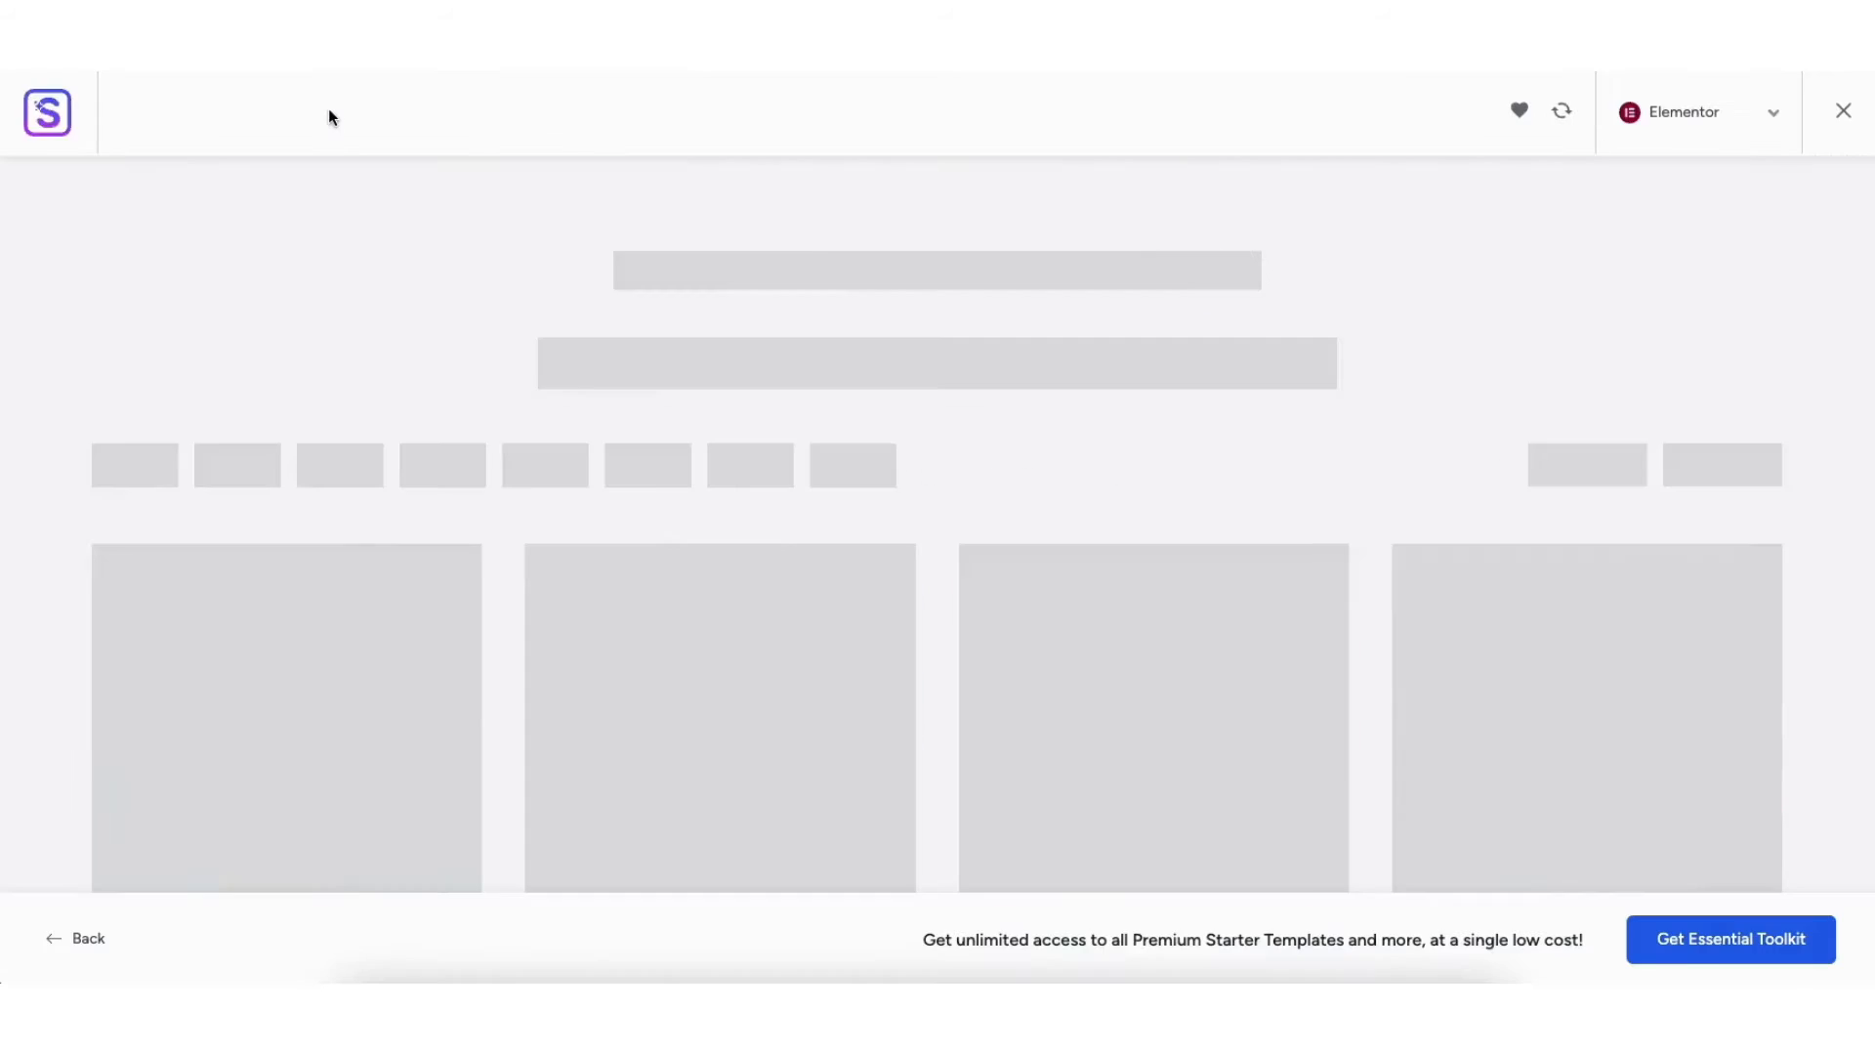
Step: Examine the range of free and premium Elementor designs across the whole template library
scroll(938, 547, "down", 8)
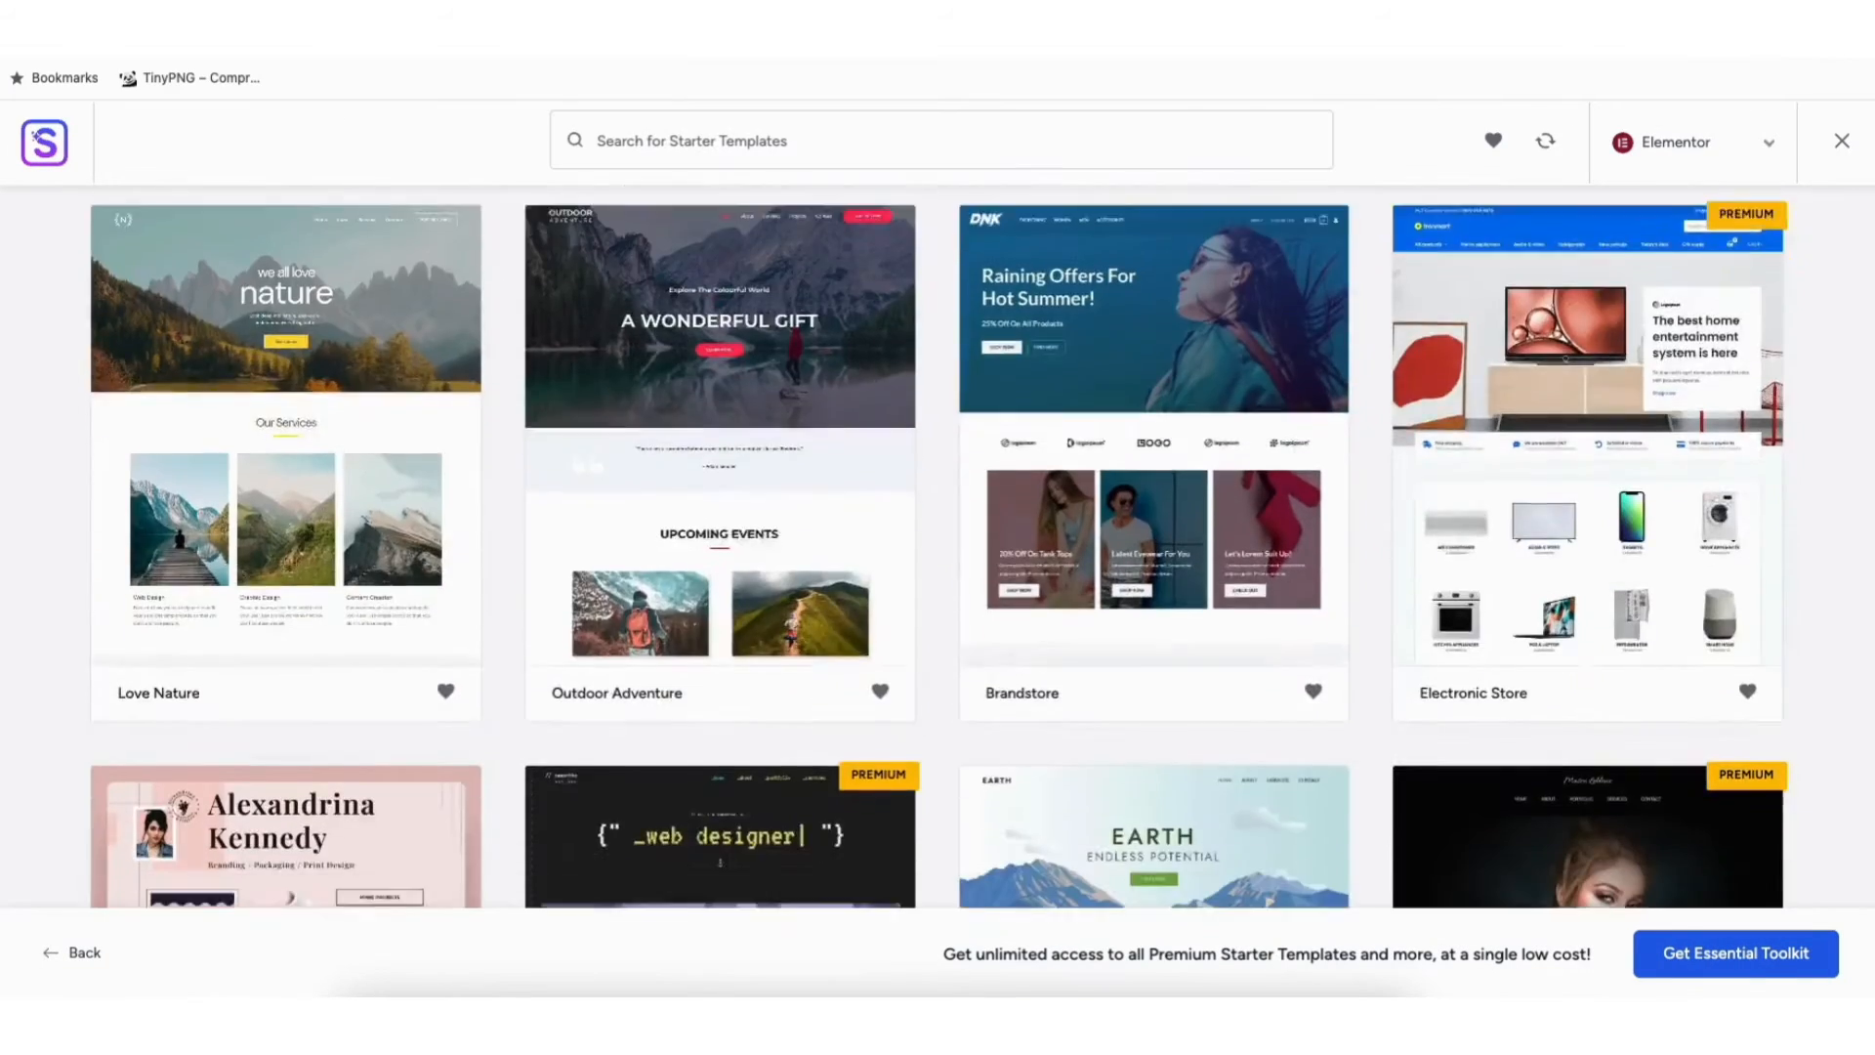
scroll(937, 547, "down", 12)
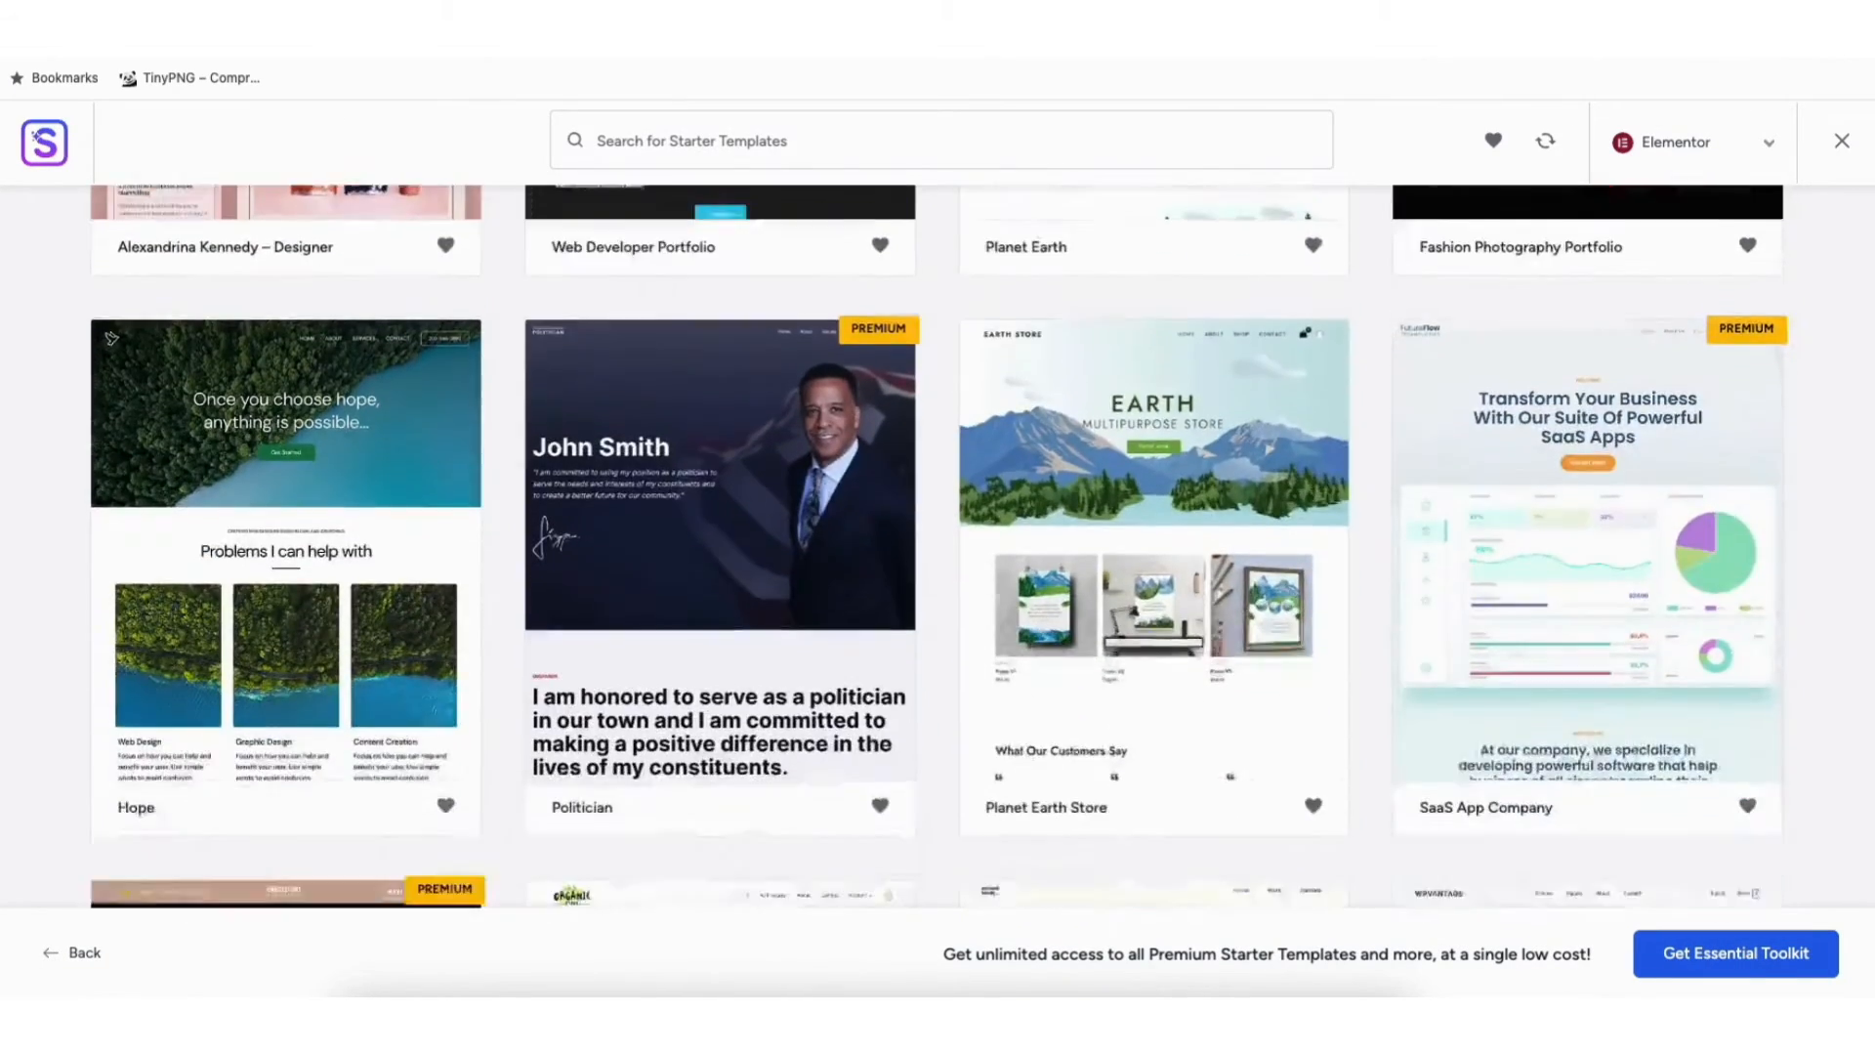
scroll(938, 547, "down", 10)
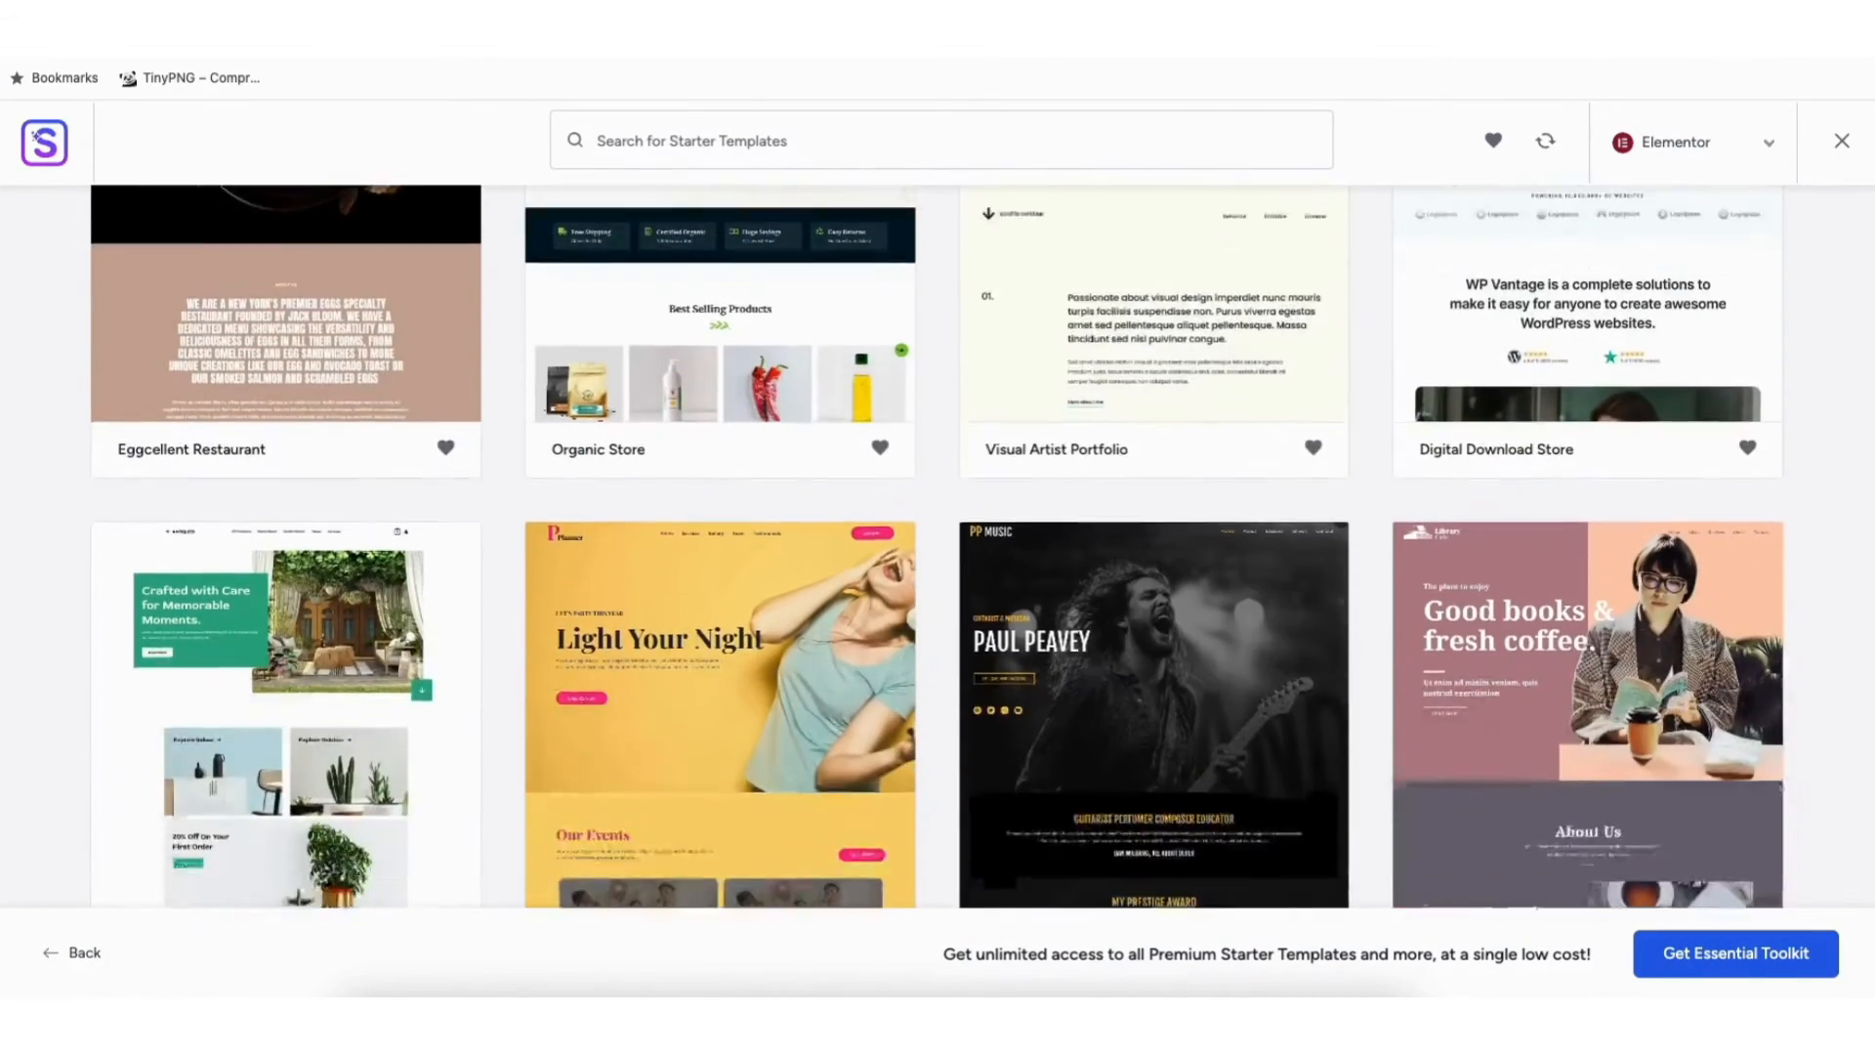
scroll(937, 547, "down", 13)
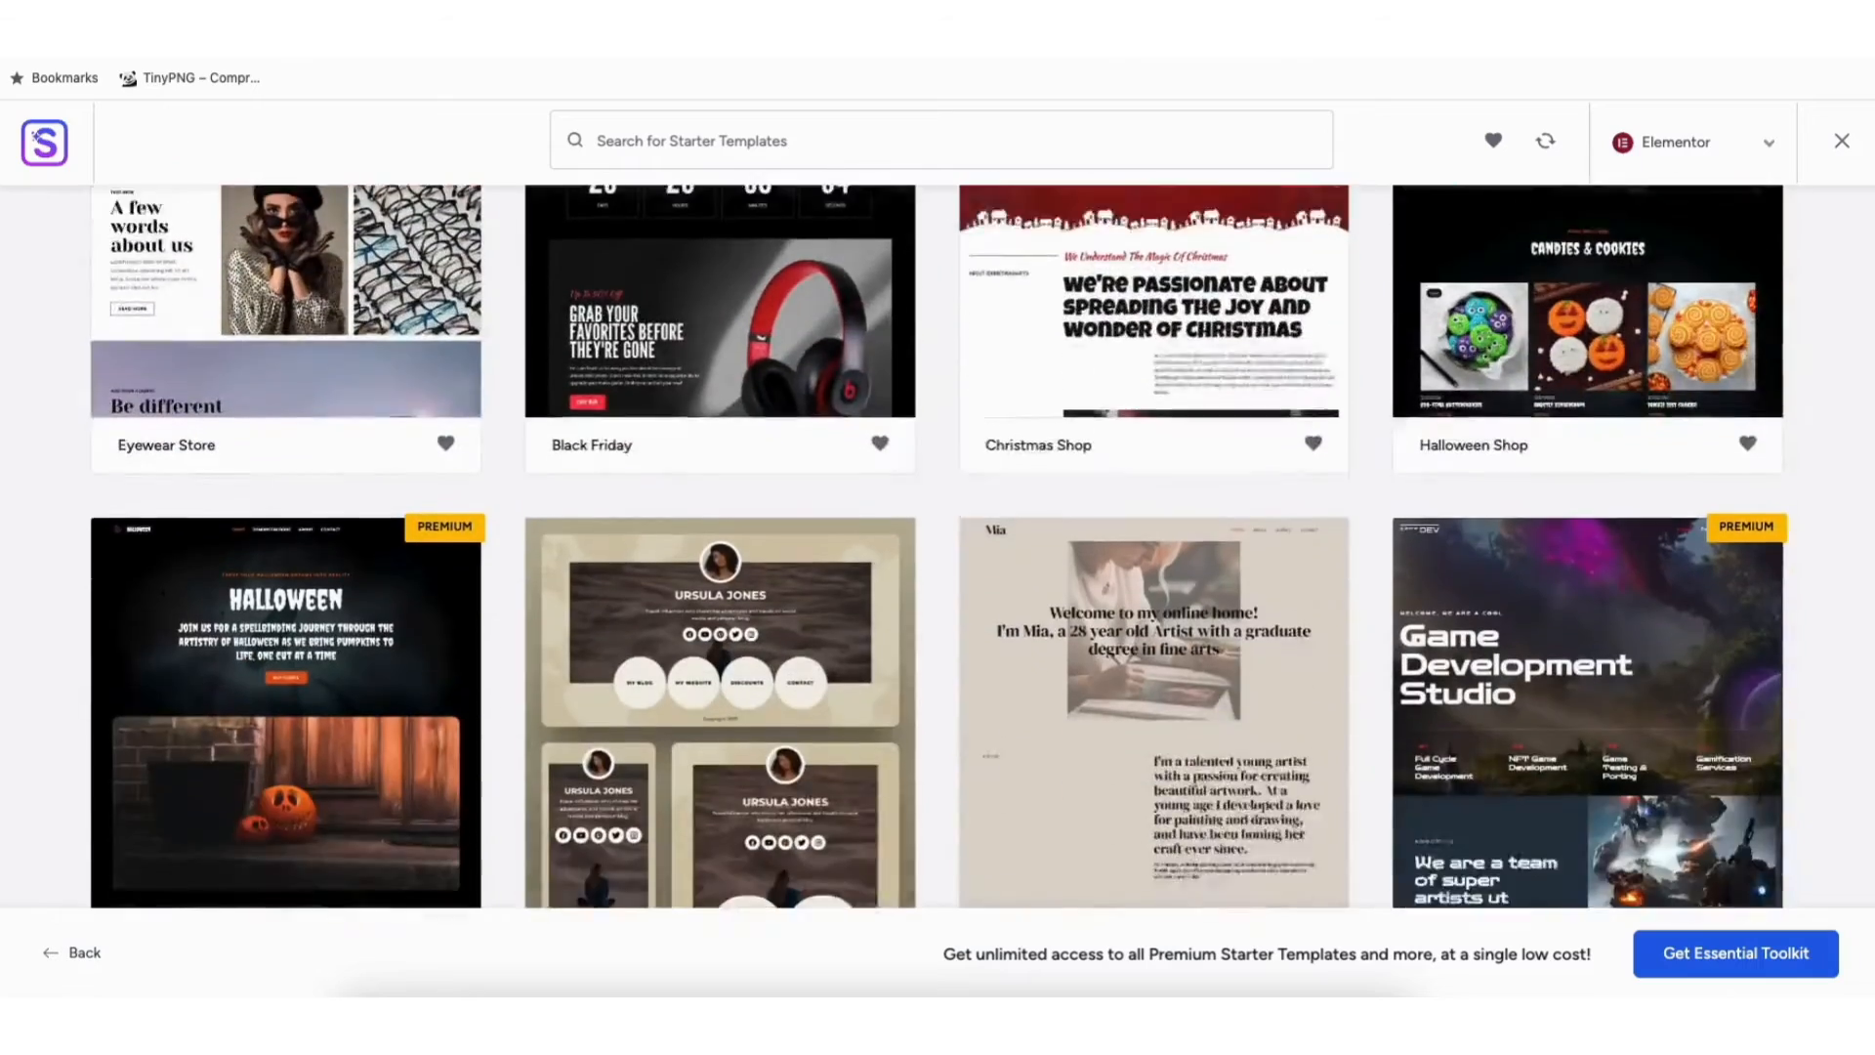
scroll(938, 547, "down", 15)
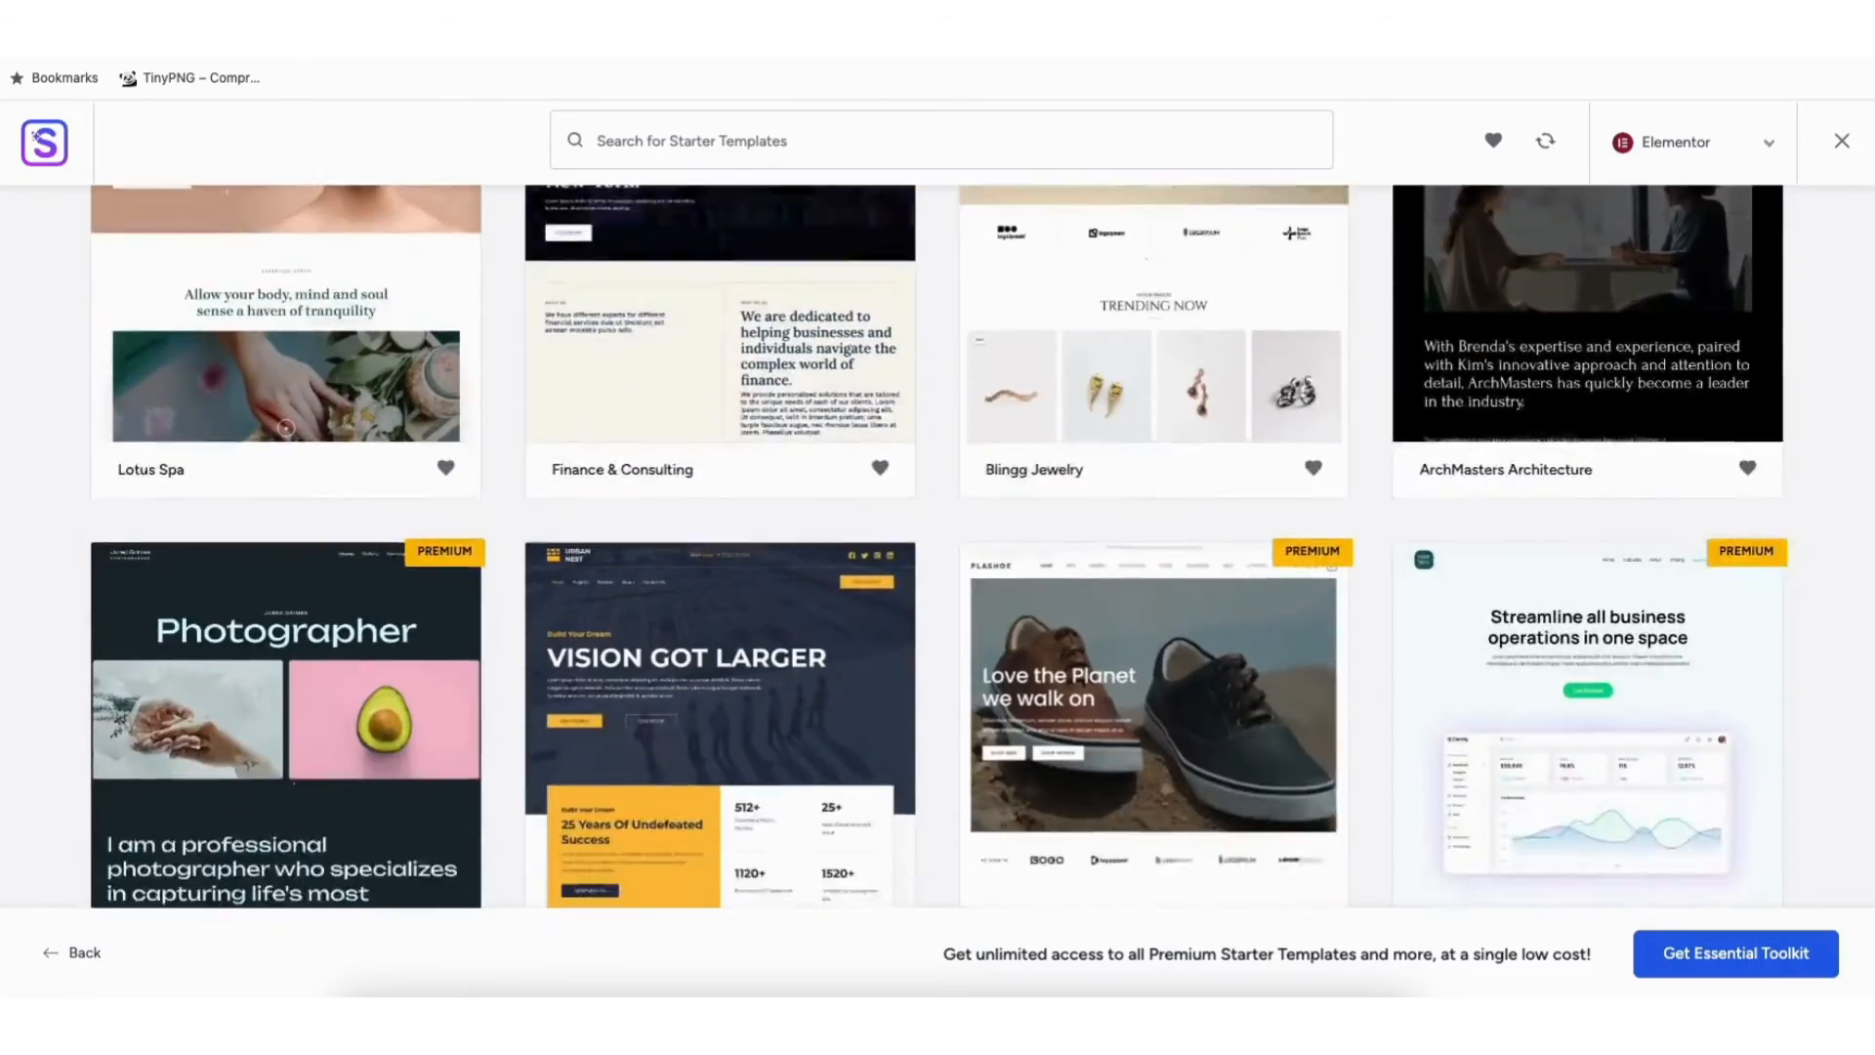
scroll(938, 547, "down", 10)
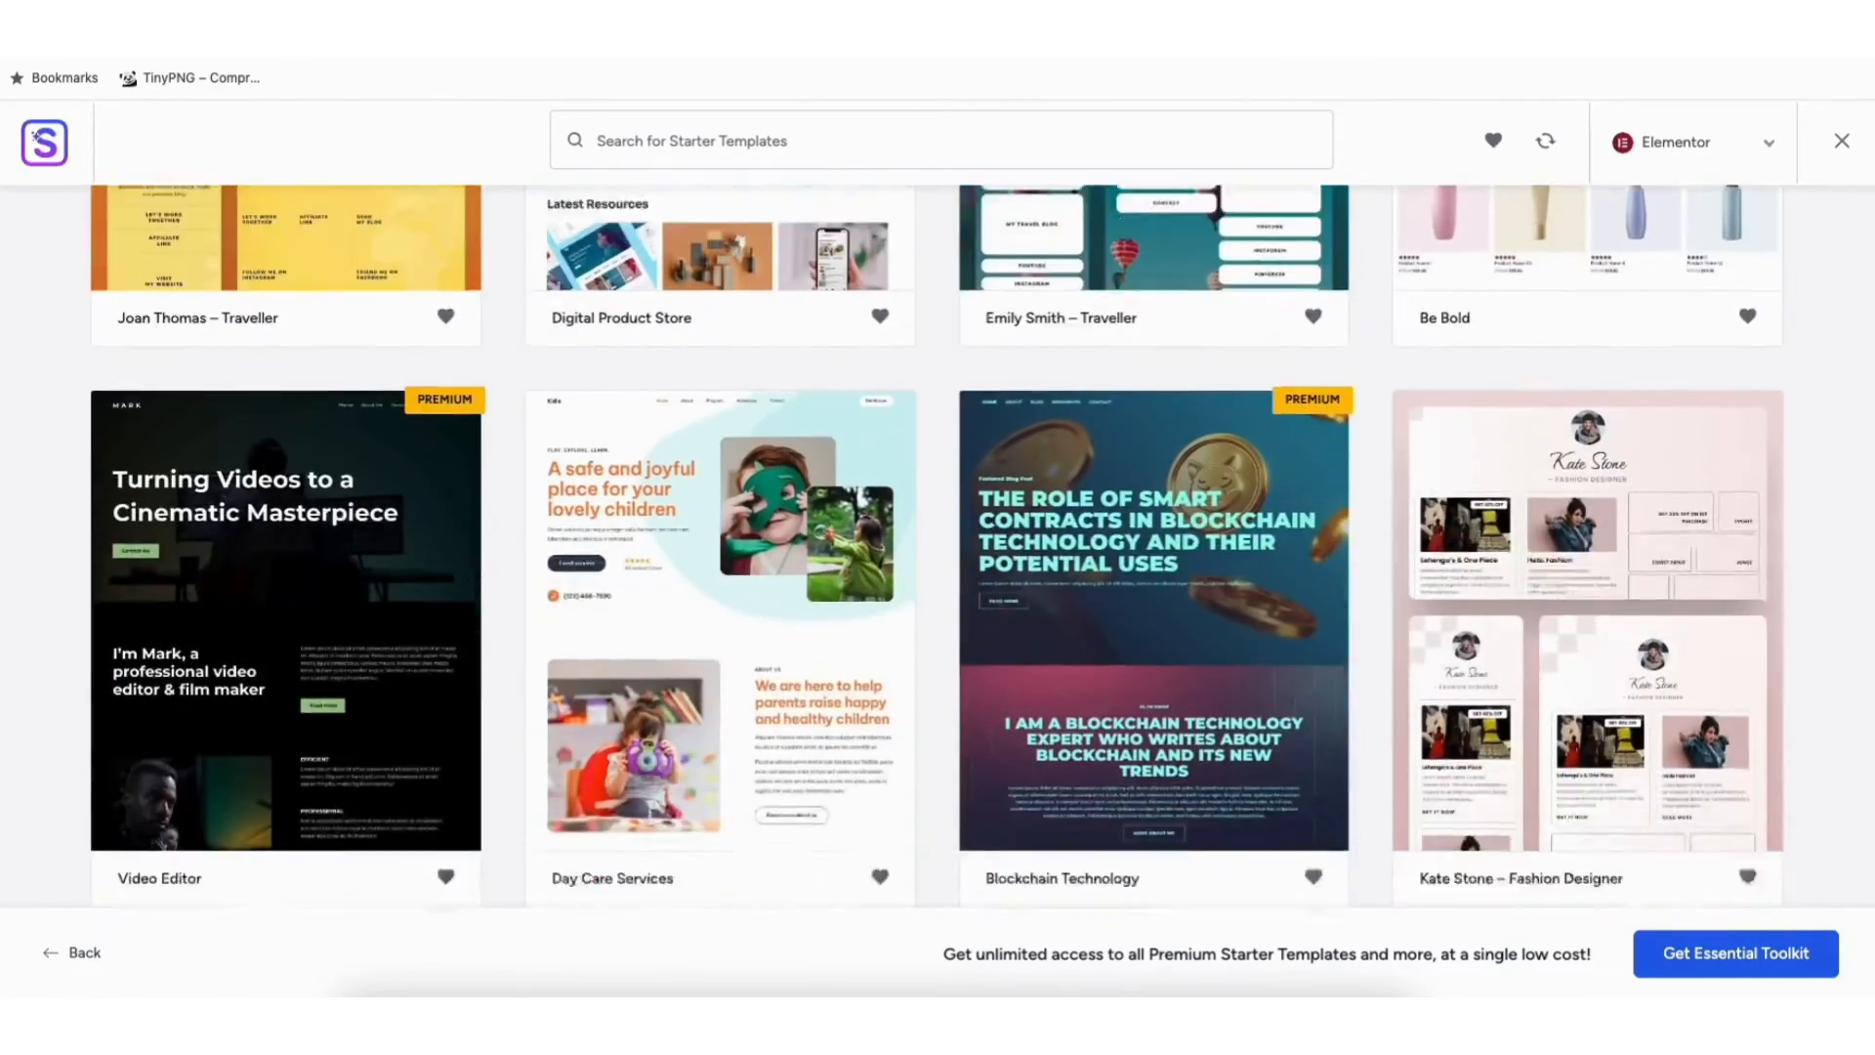
scroll(938, 547, "down", 8)
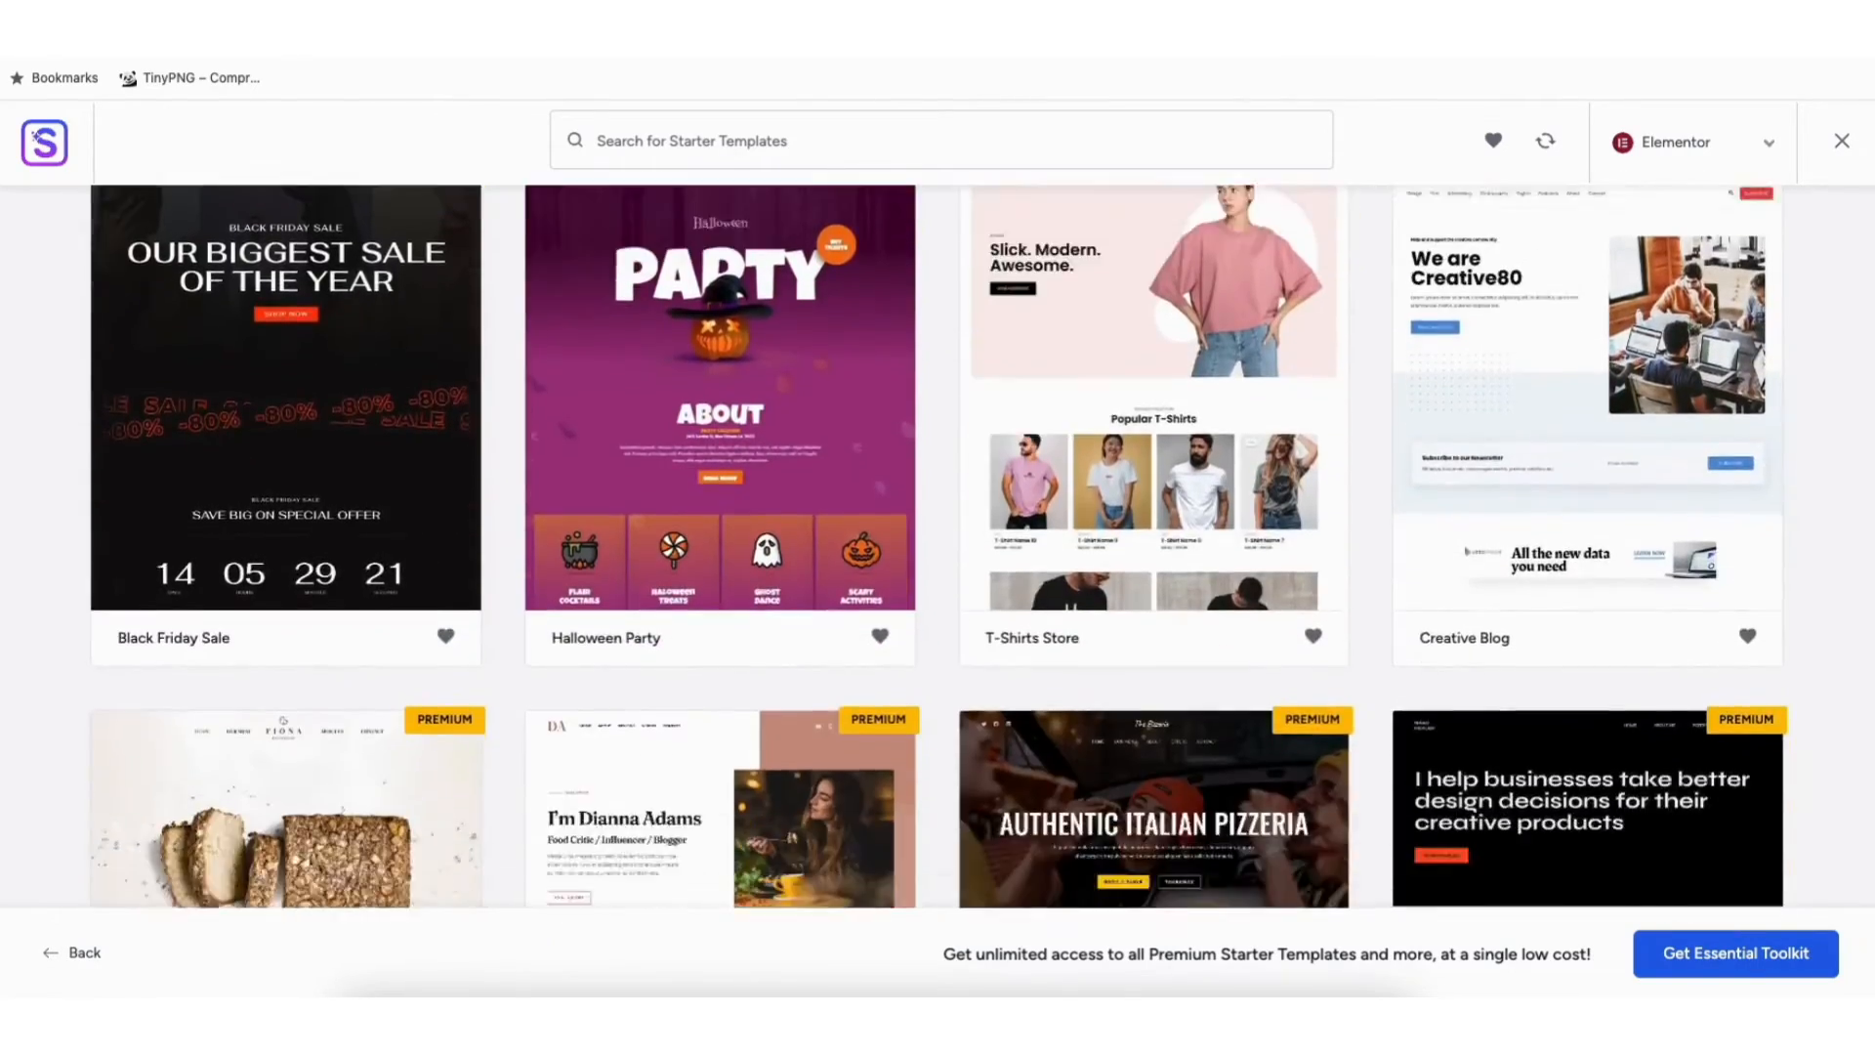
scroll(938, 547, "down", 9)
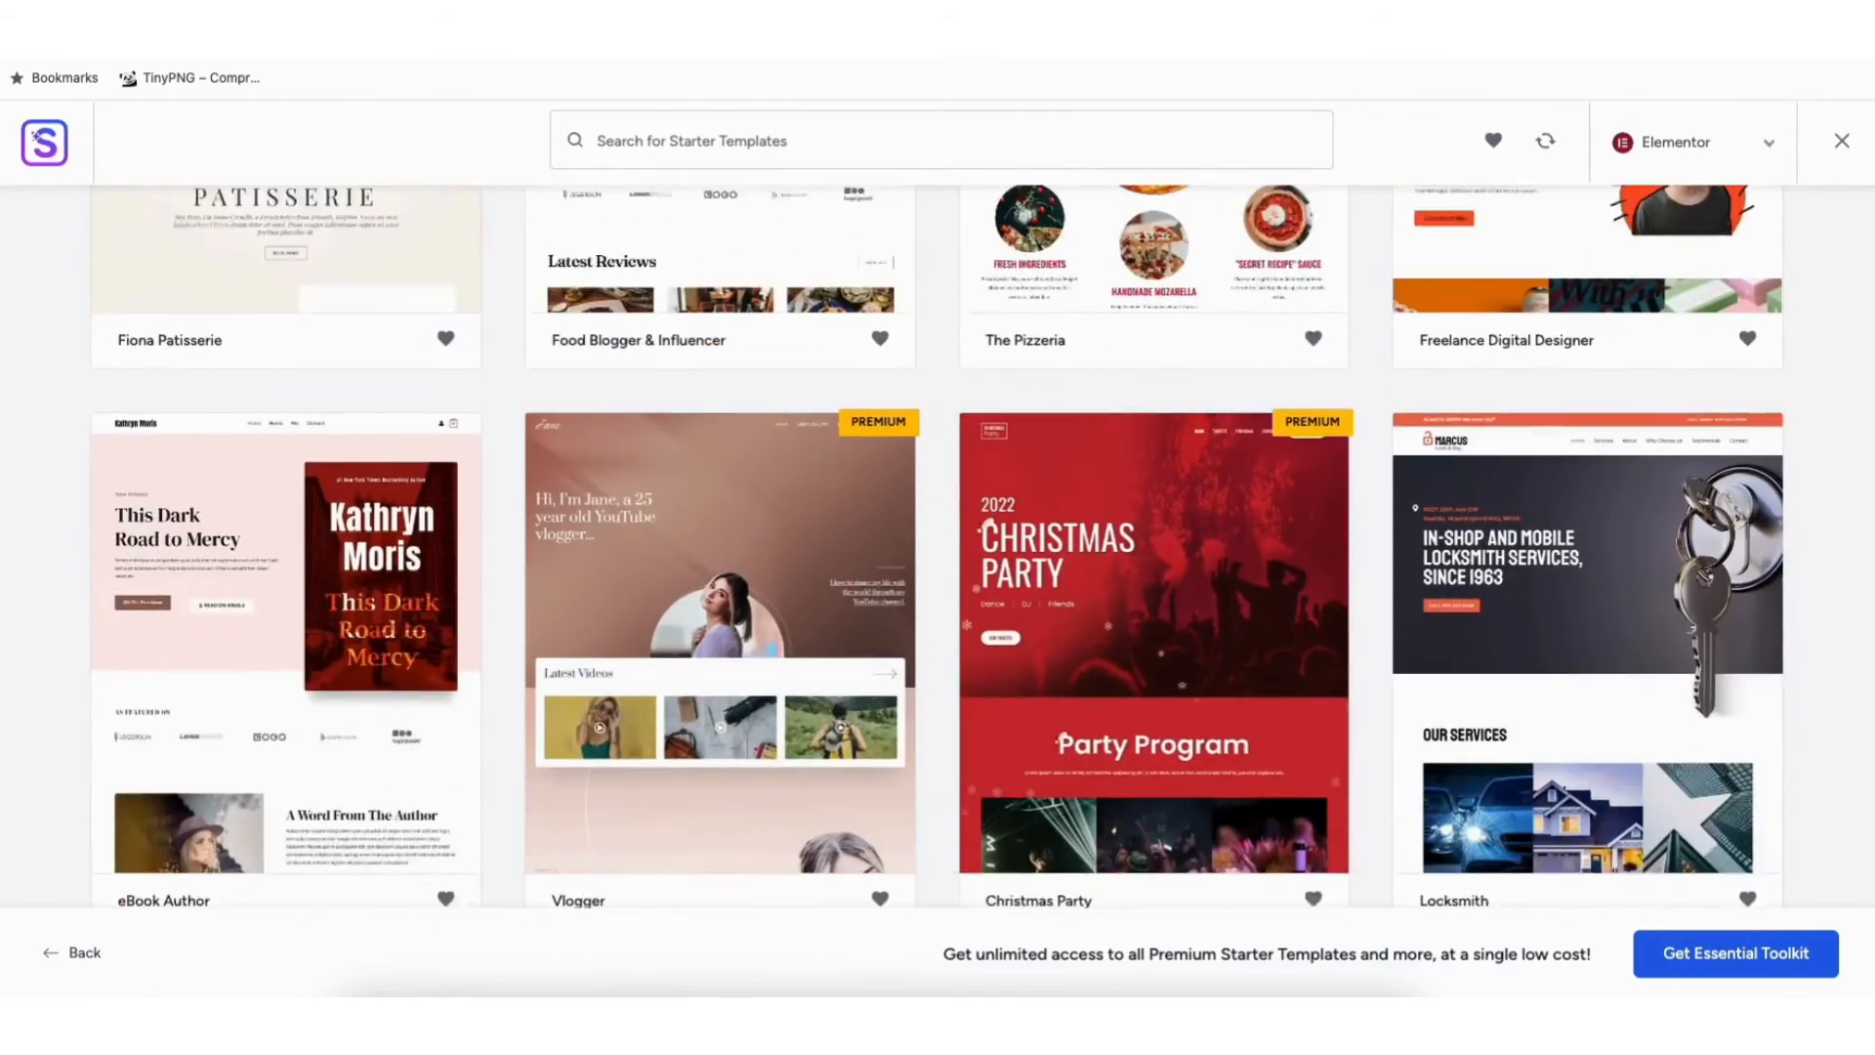
scroll(805, 619, "down", 6)
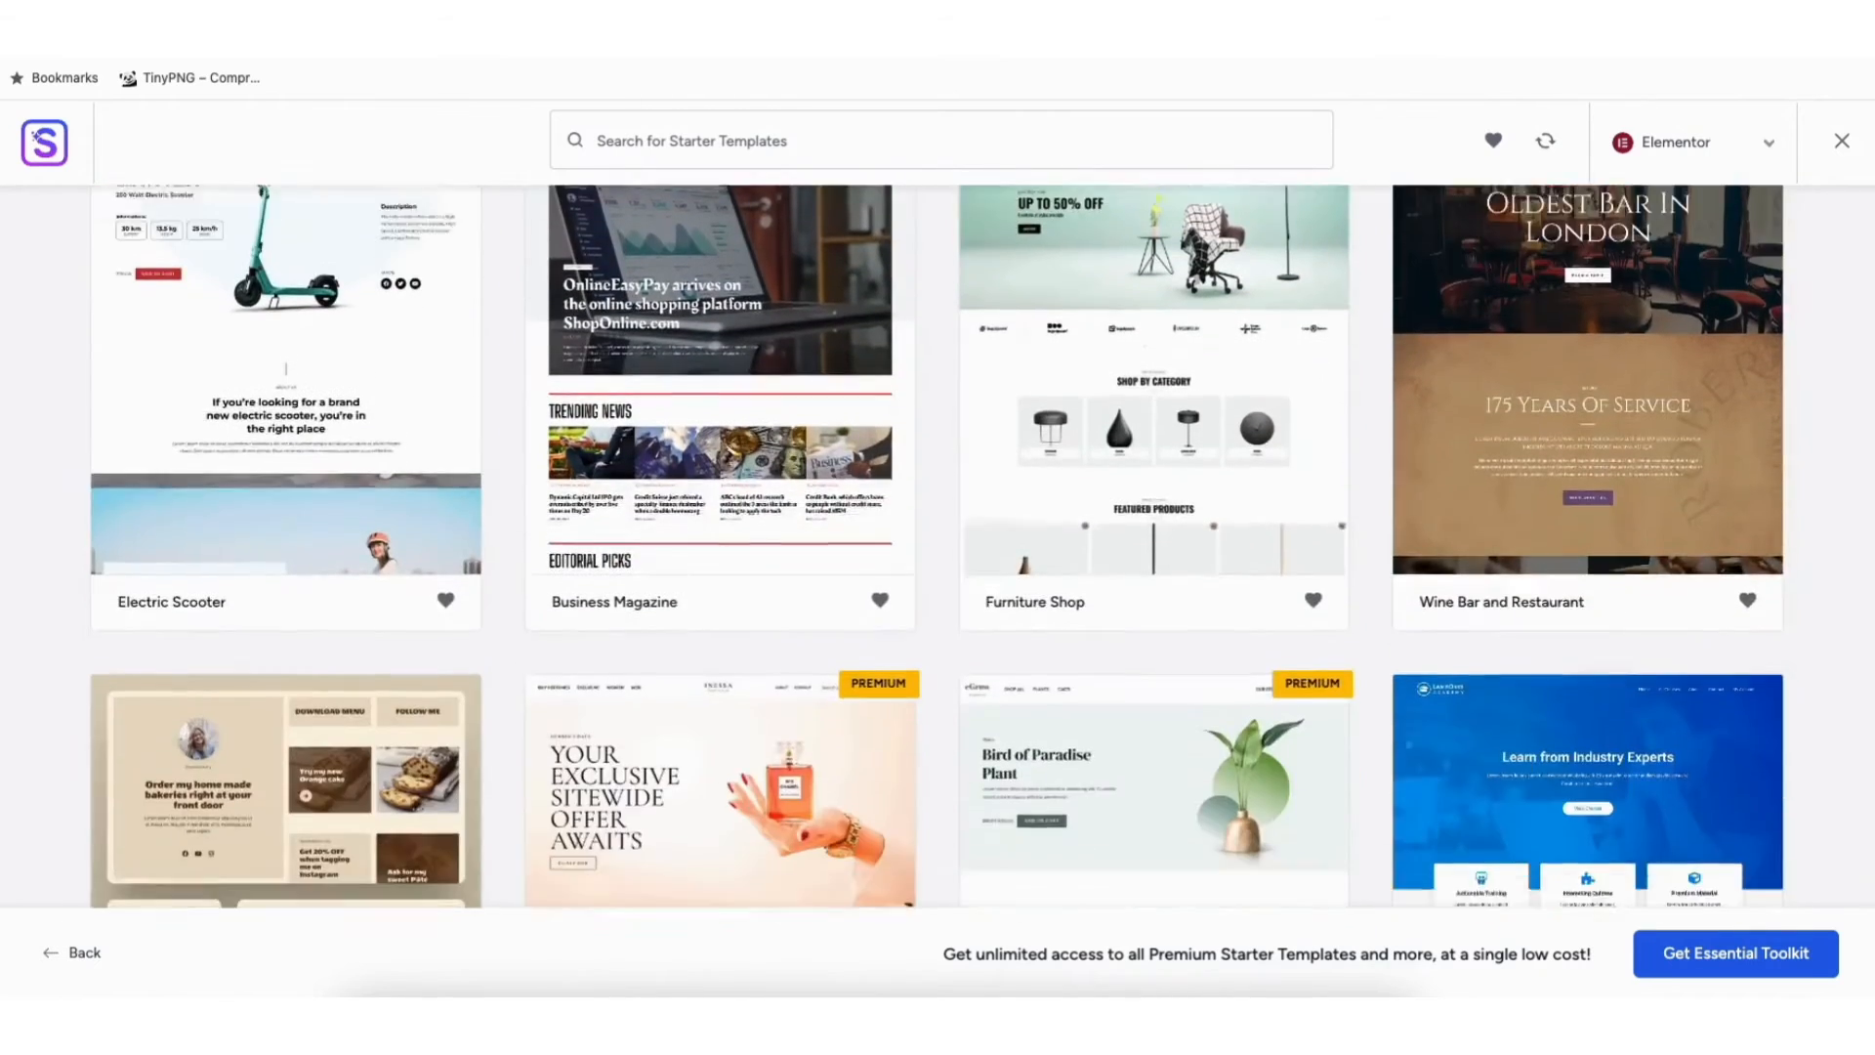
scroll(805, 619, "down", 3)
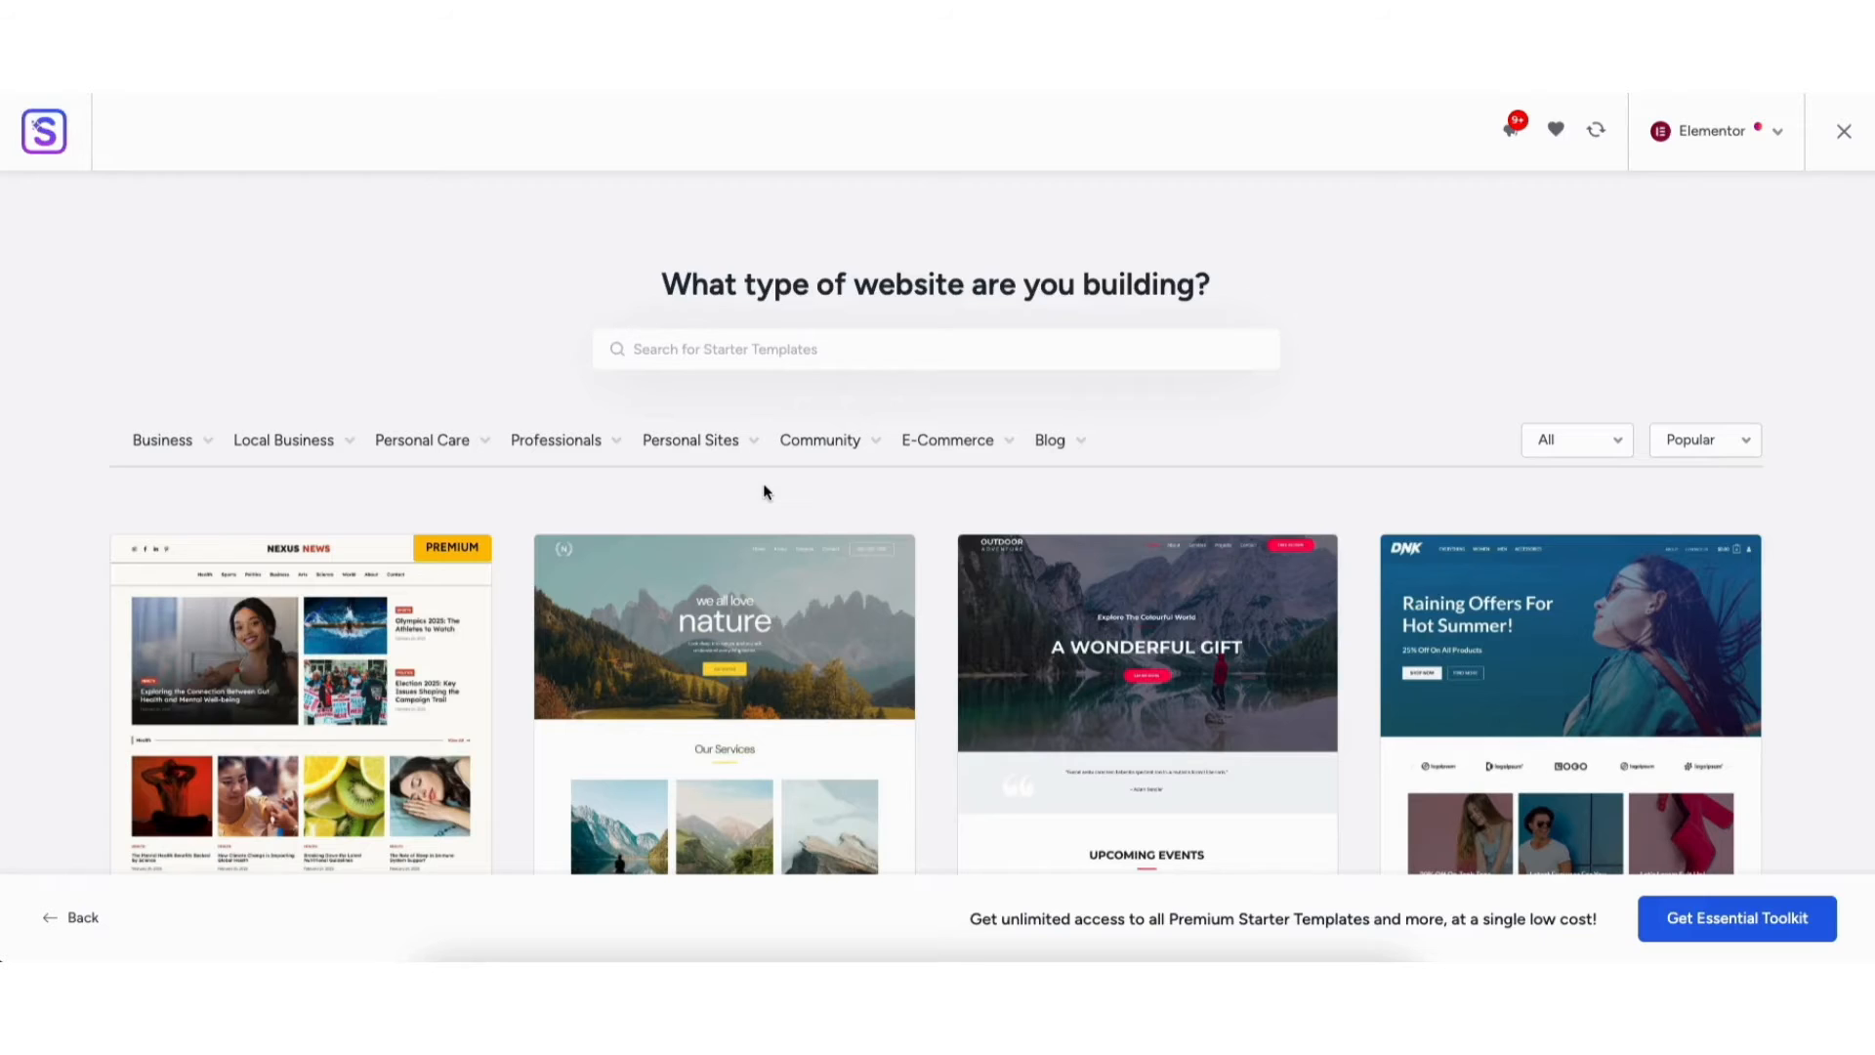
Step: Filter the templates by the E-Commerce category, review the store designs, and select the Brandstore template
mouse_move(946, 444)
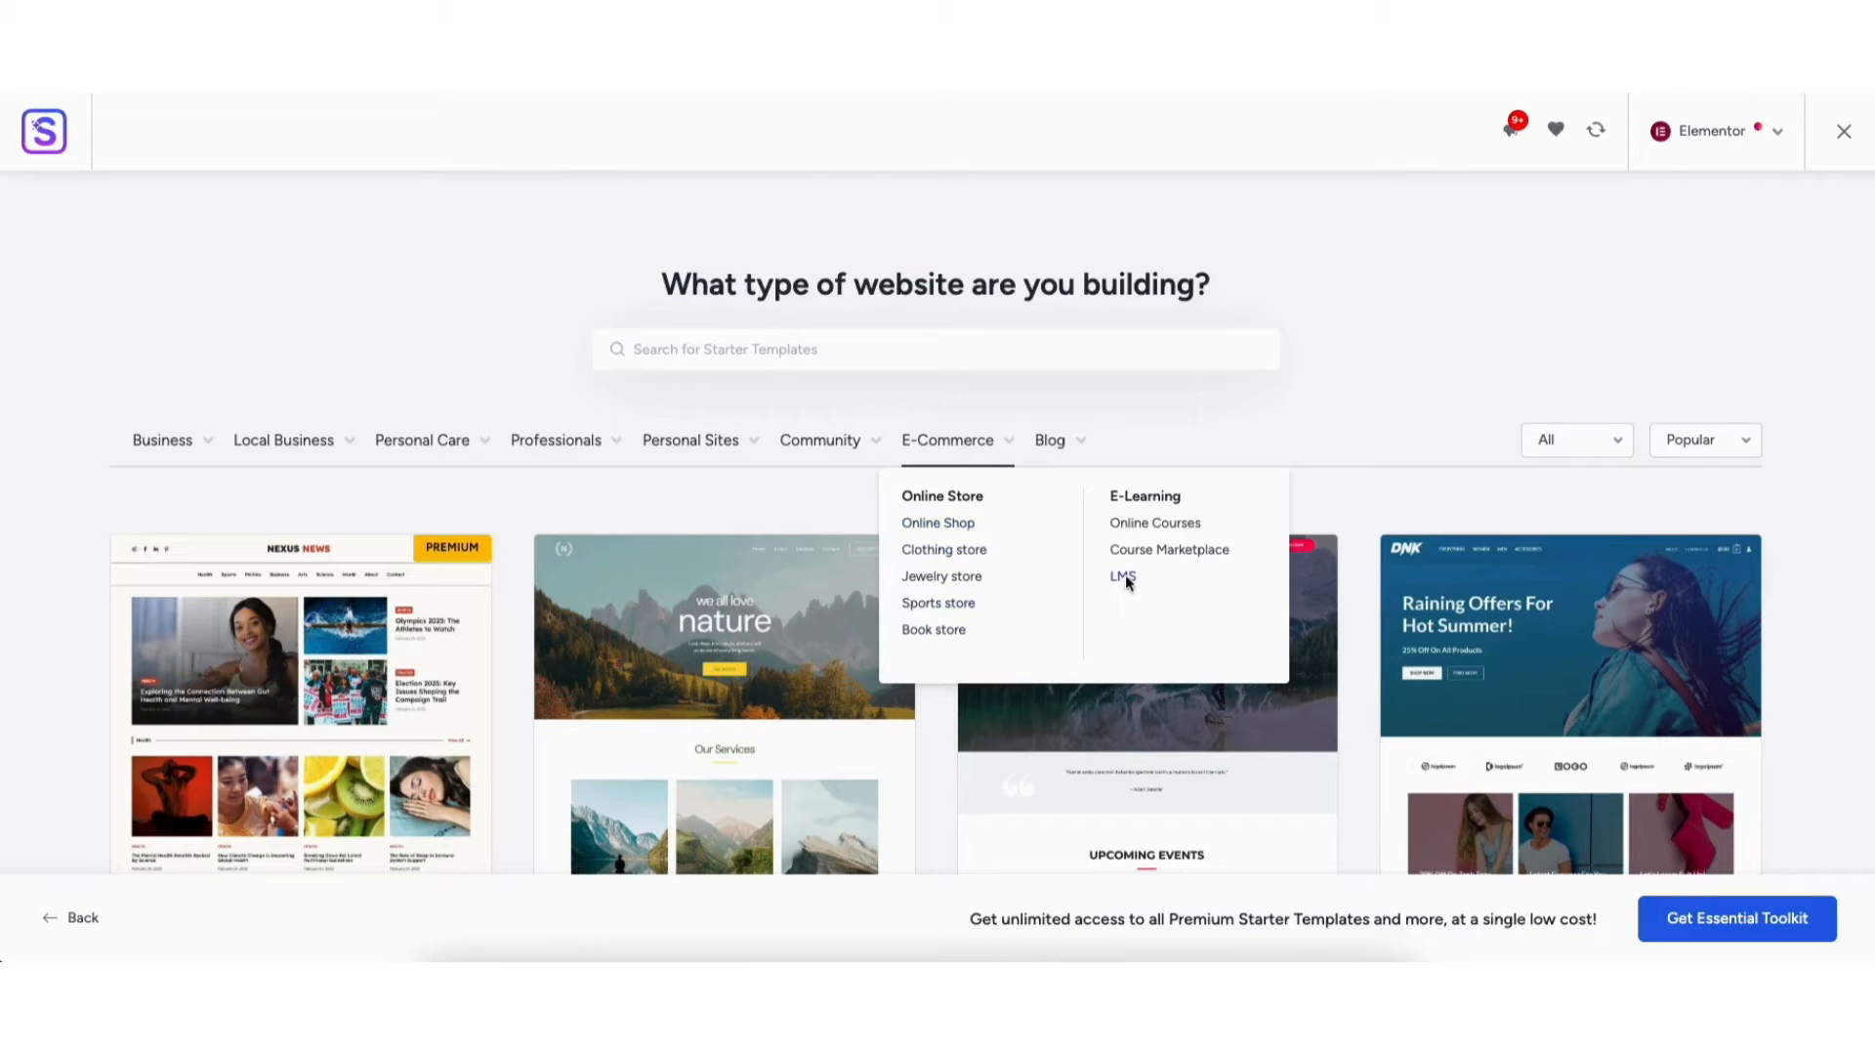
left_click(933, 443)
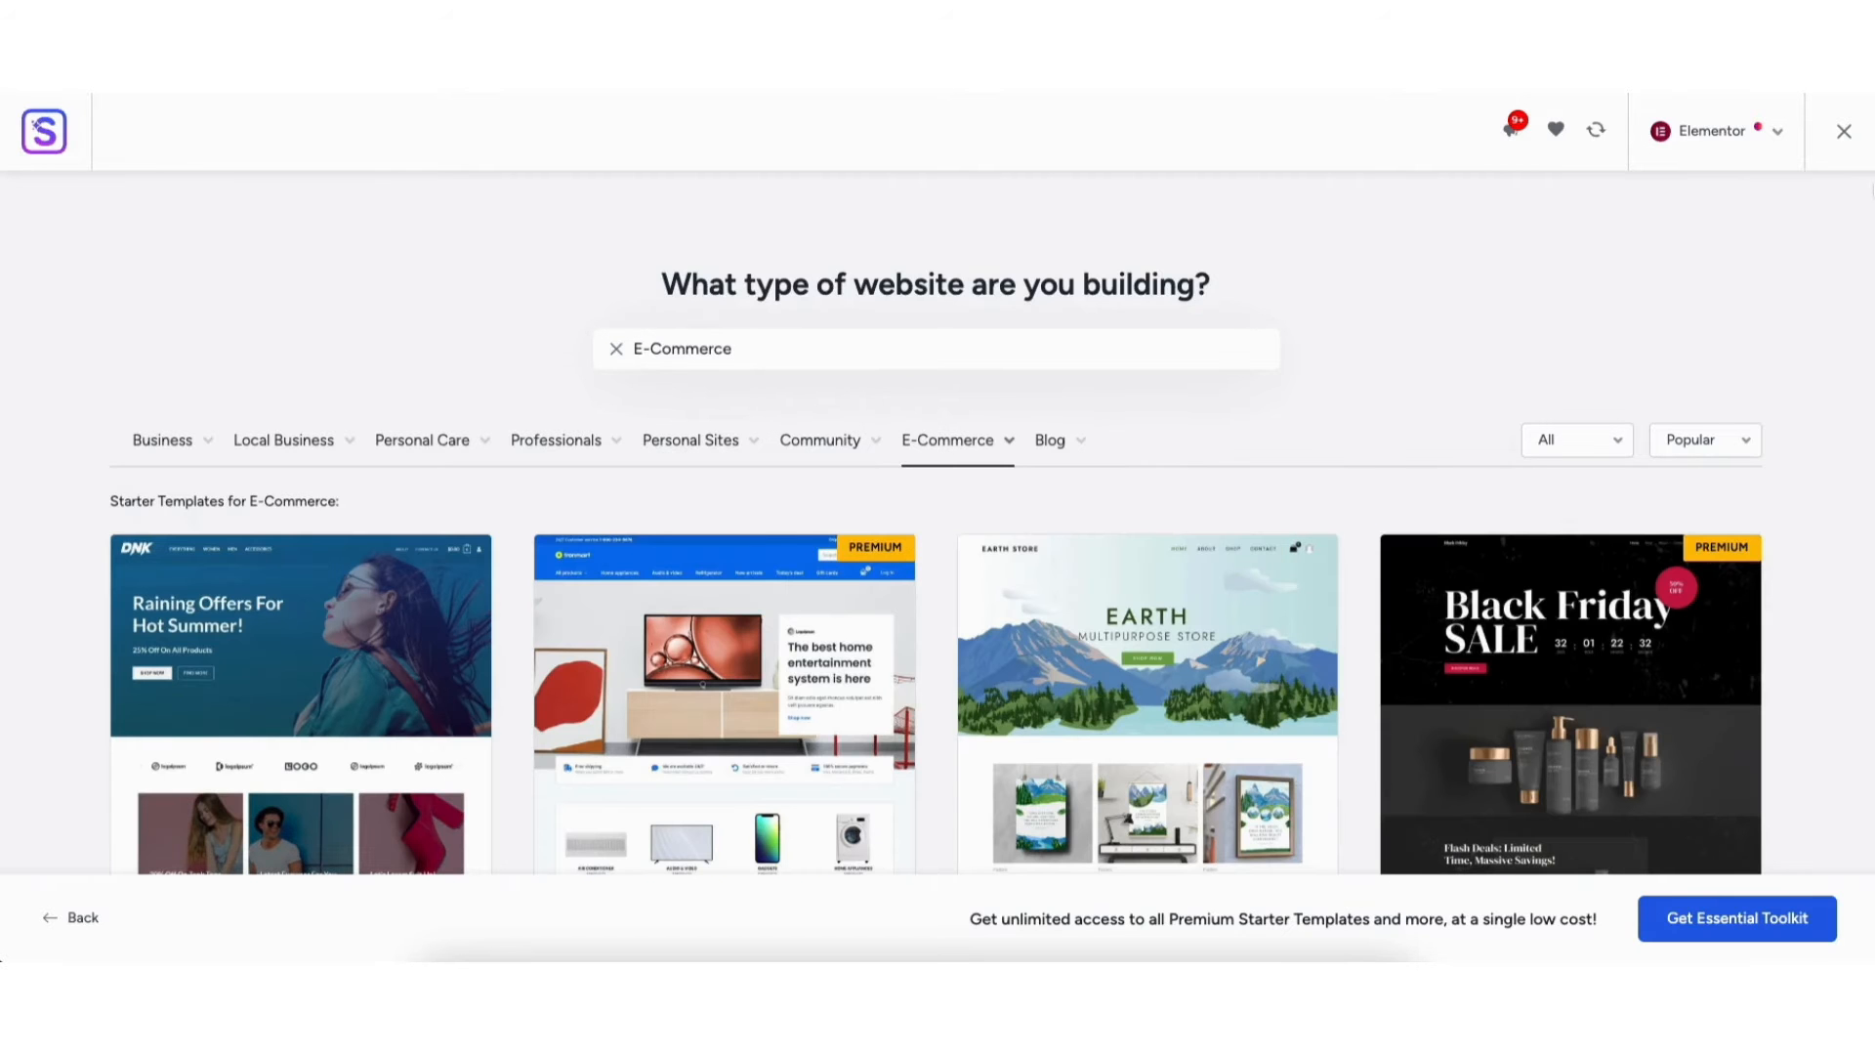
scroll(936, 537, "down", 10)
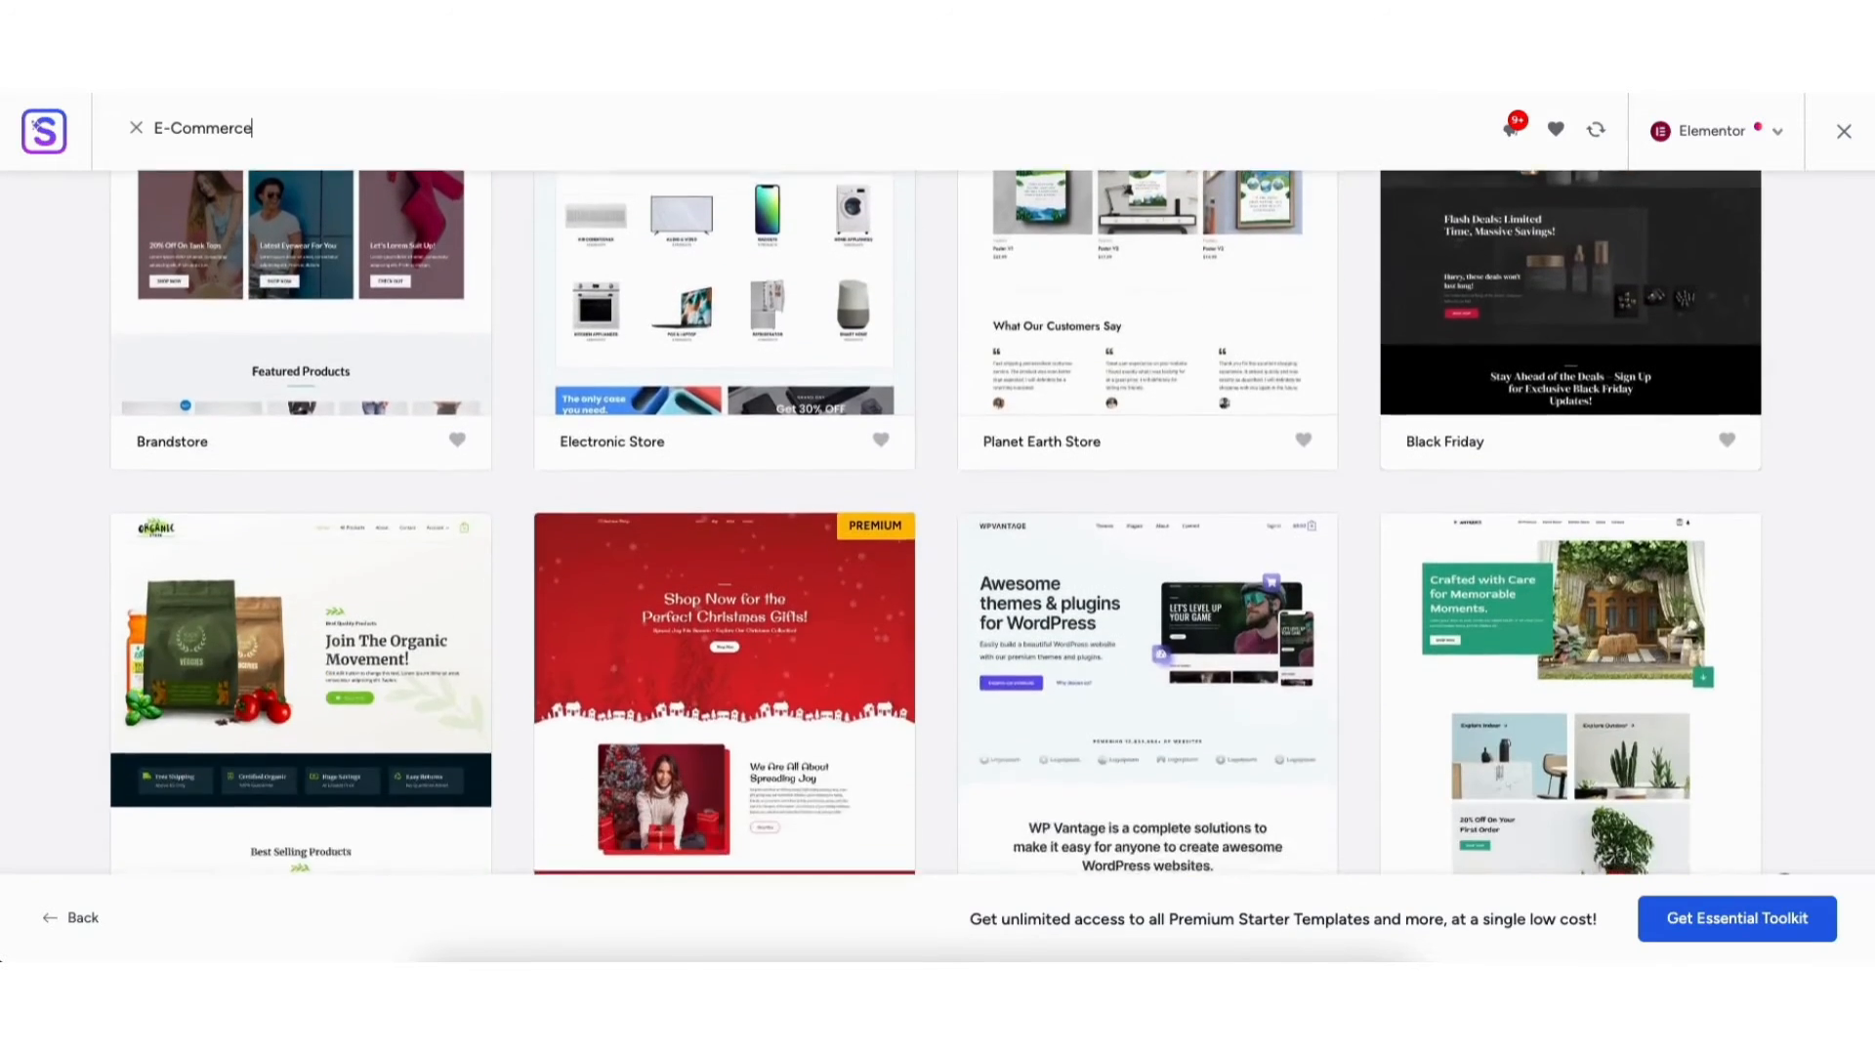
scroll(936, 537, "down", 10)
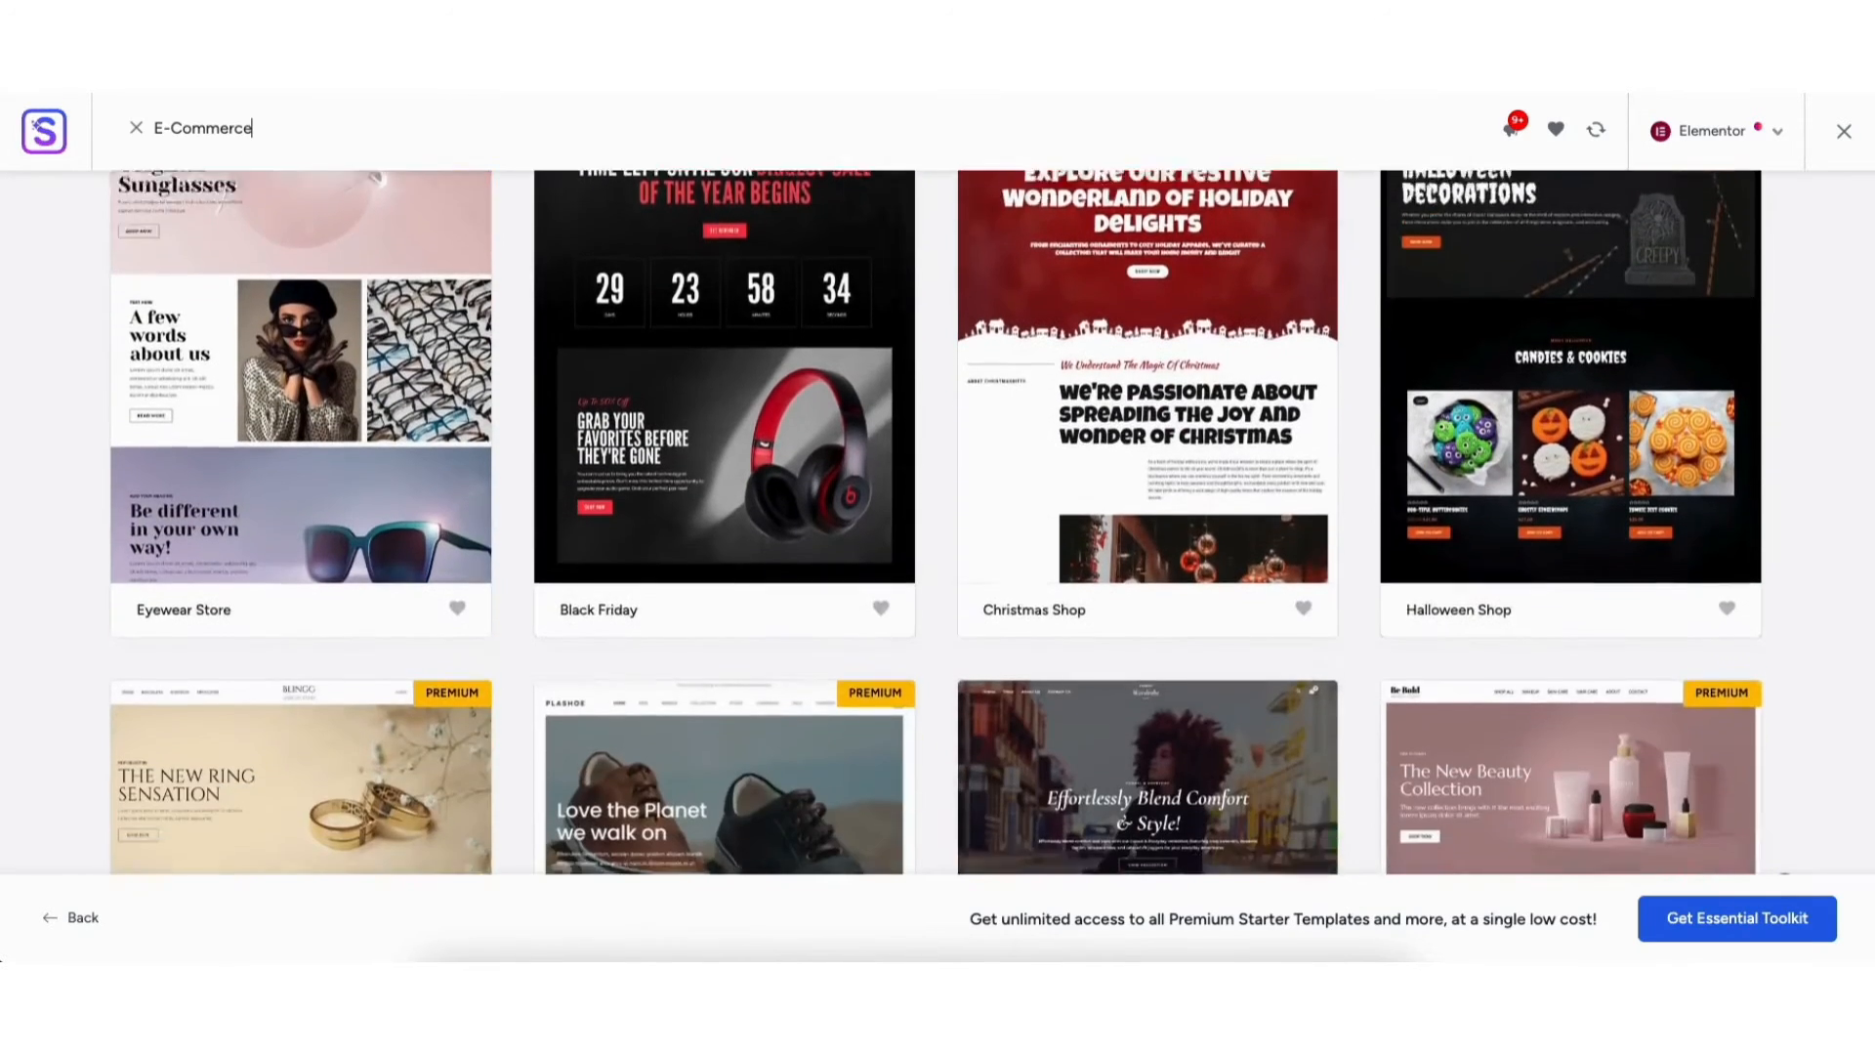
scroll(936, 537, "down", 12)
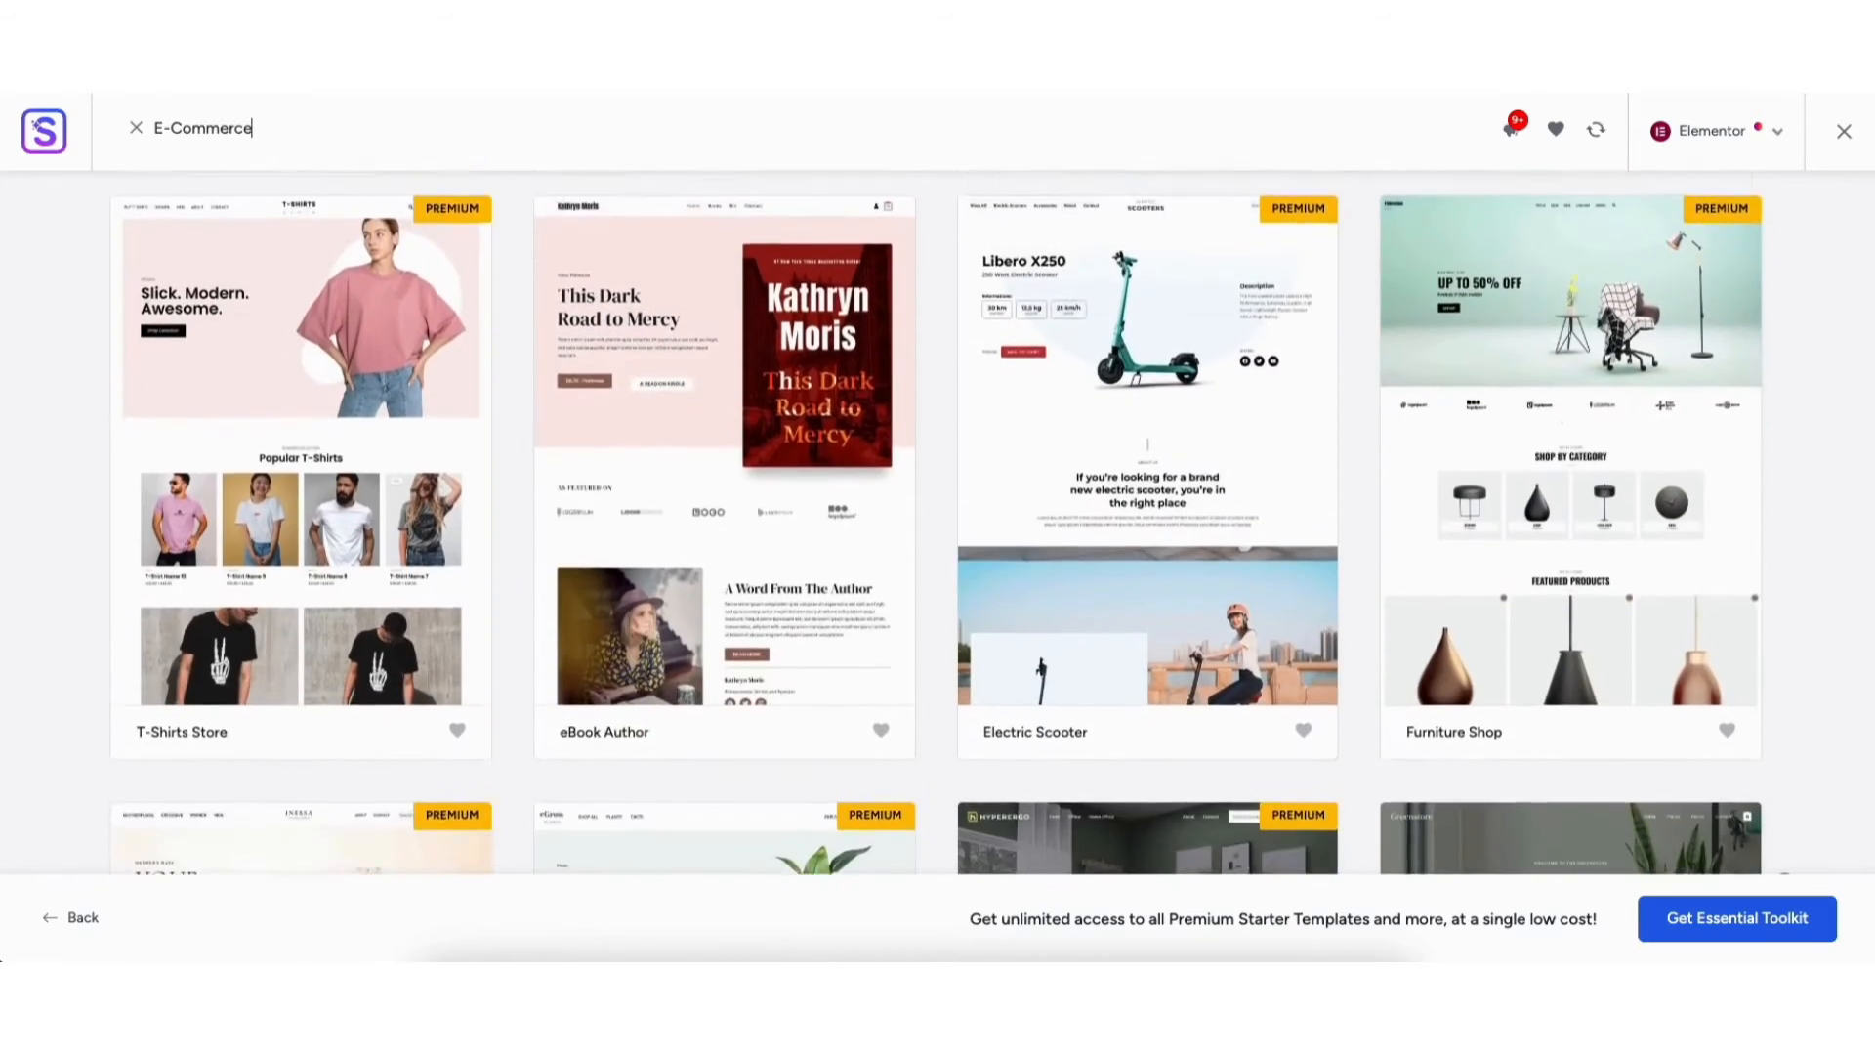
scroll(936, 537, "down", 10)
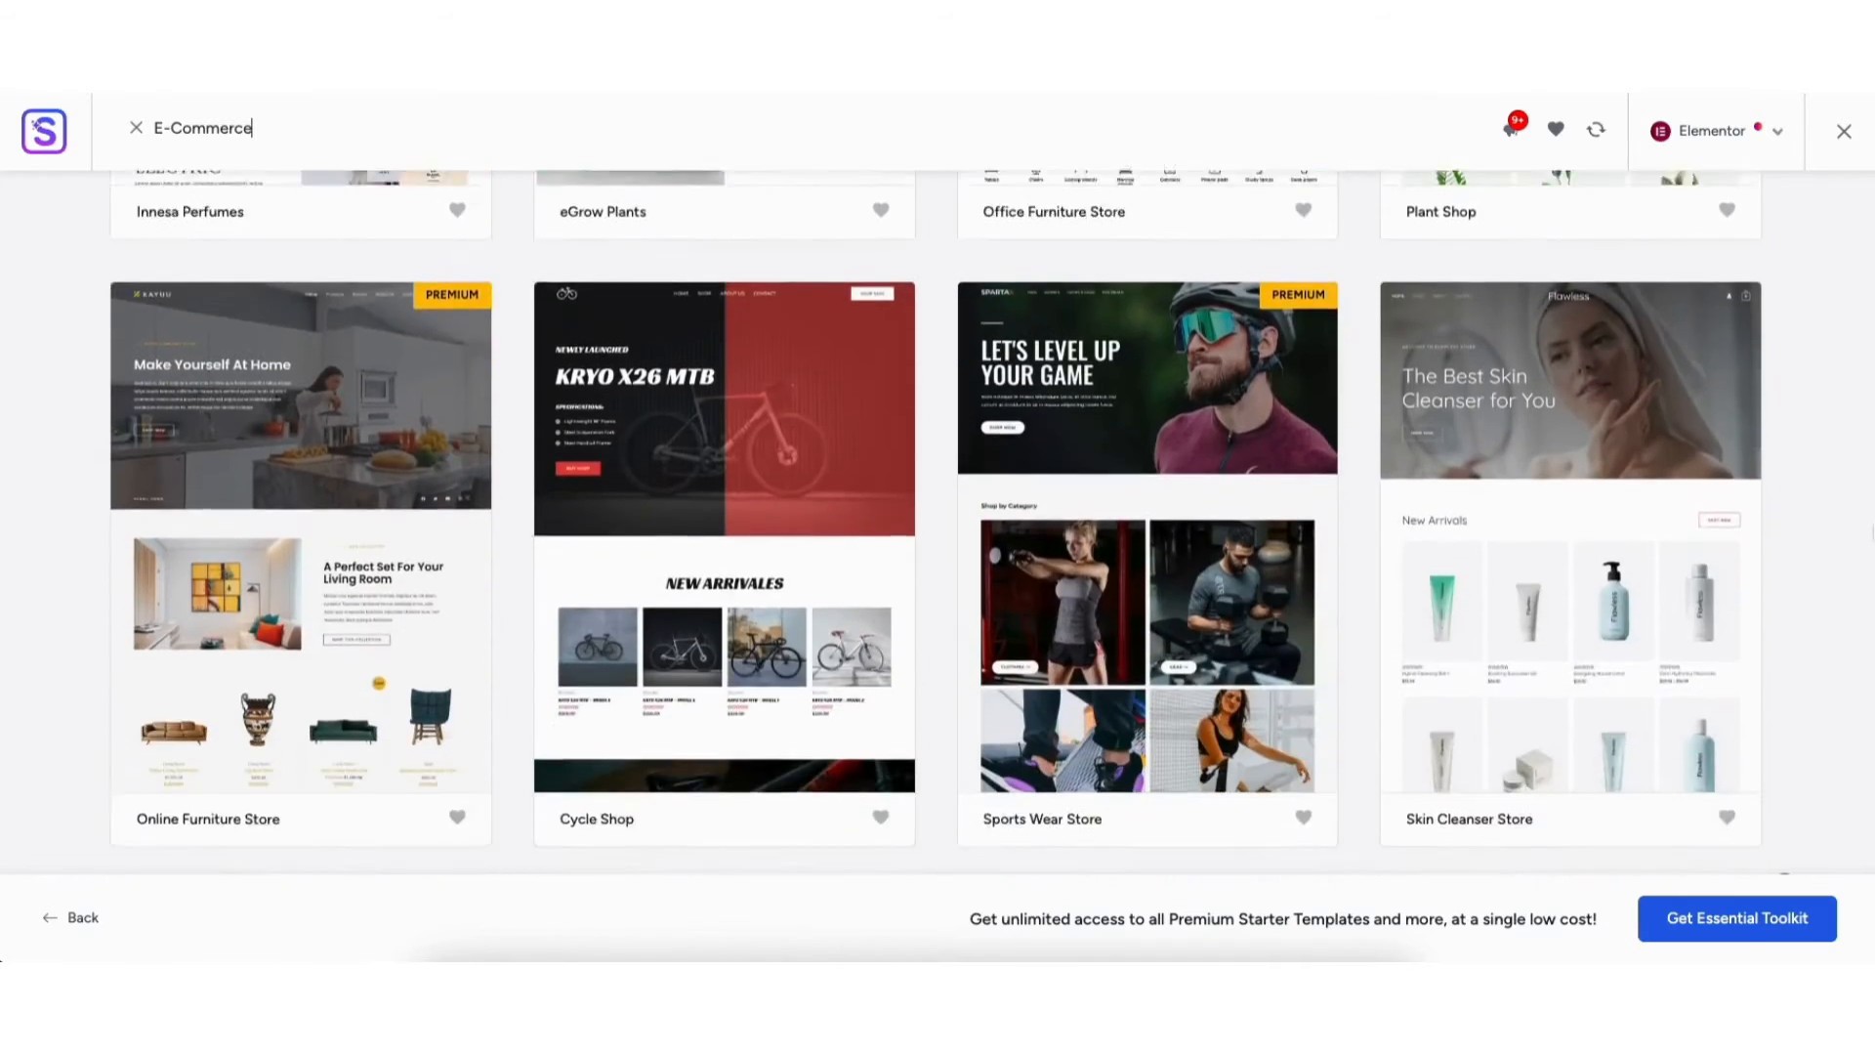
scroll(1873, 552, "up", 20)
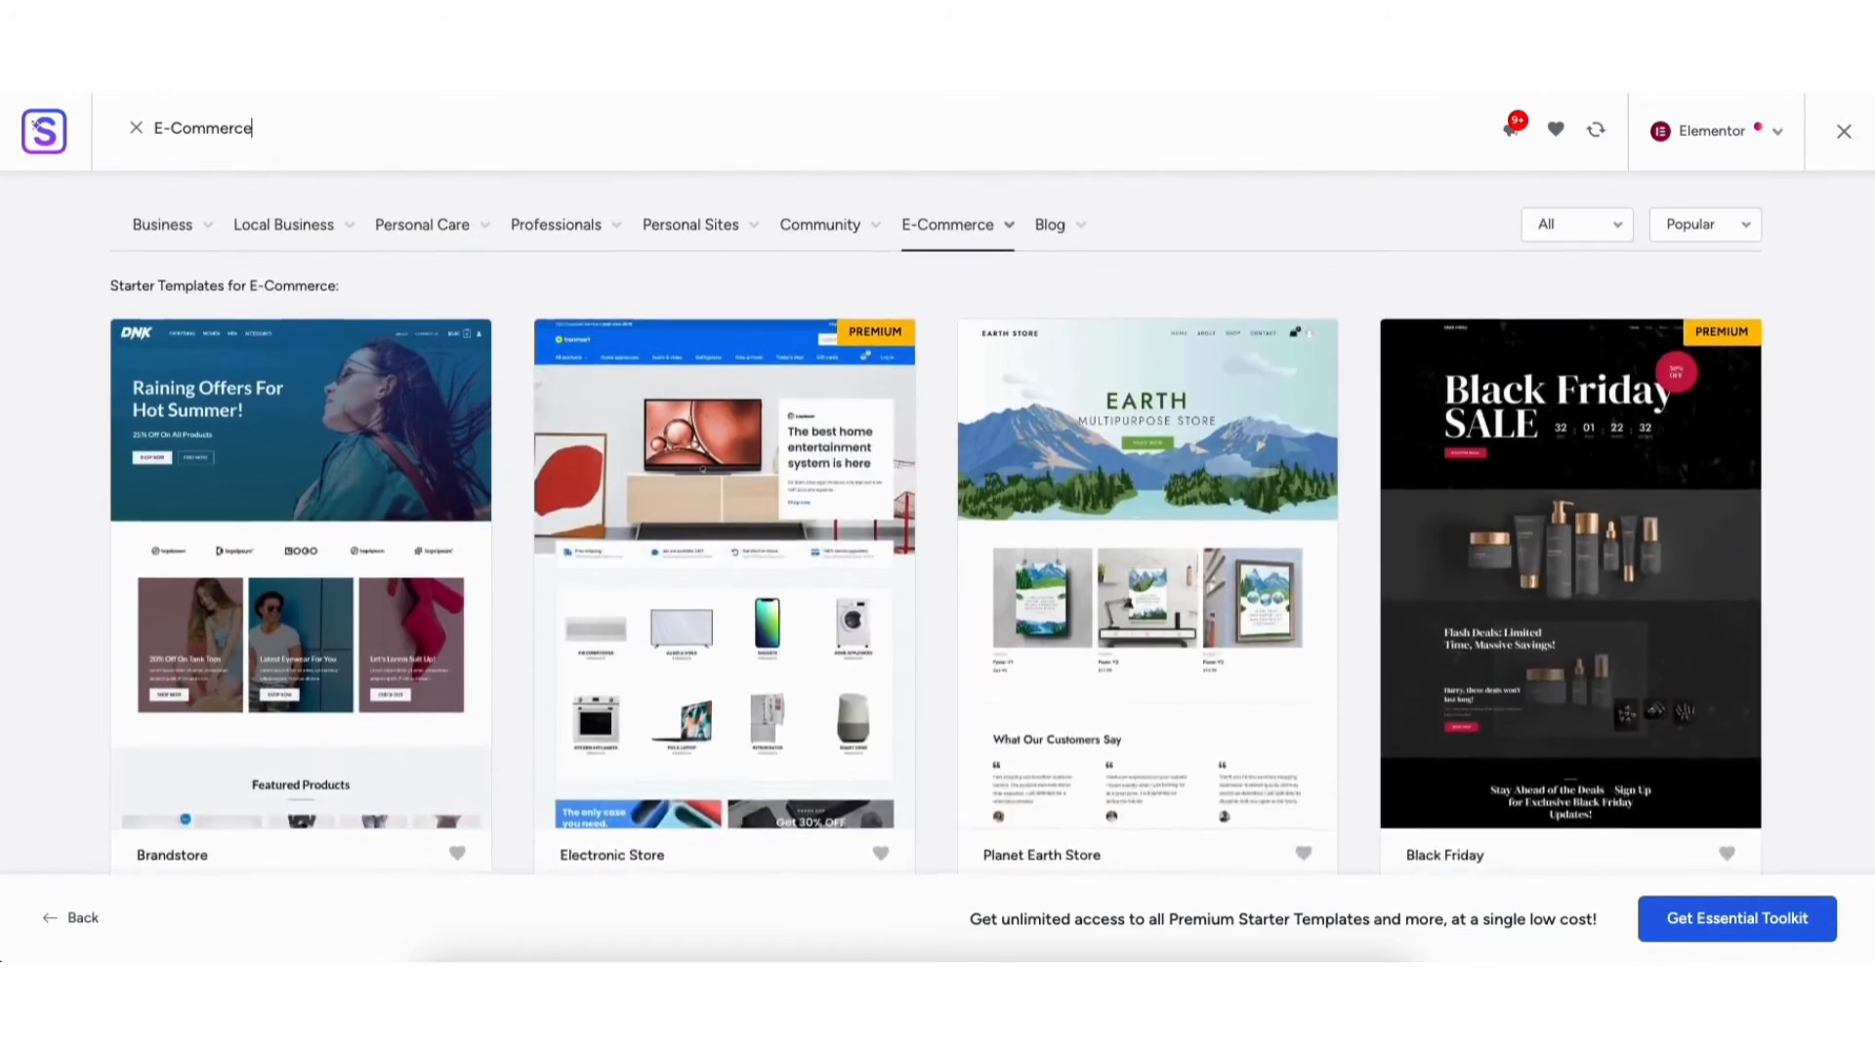
scroll(281, 418, "down", 2)
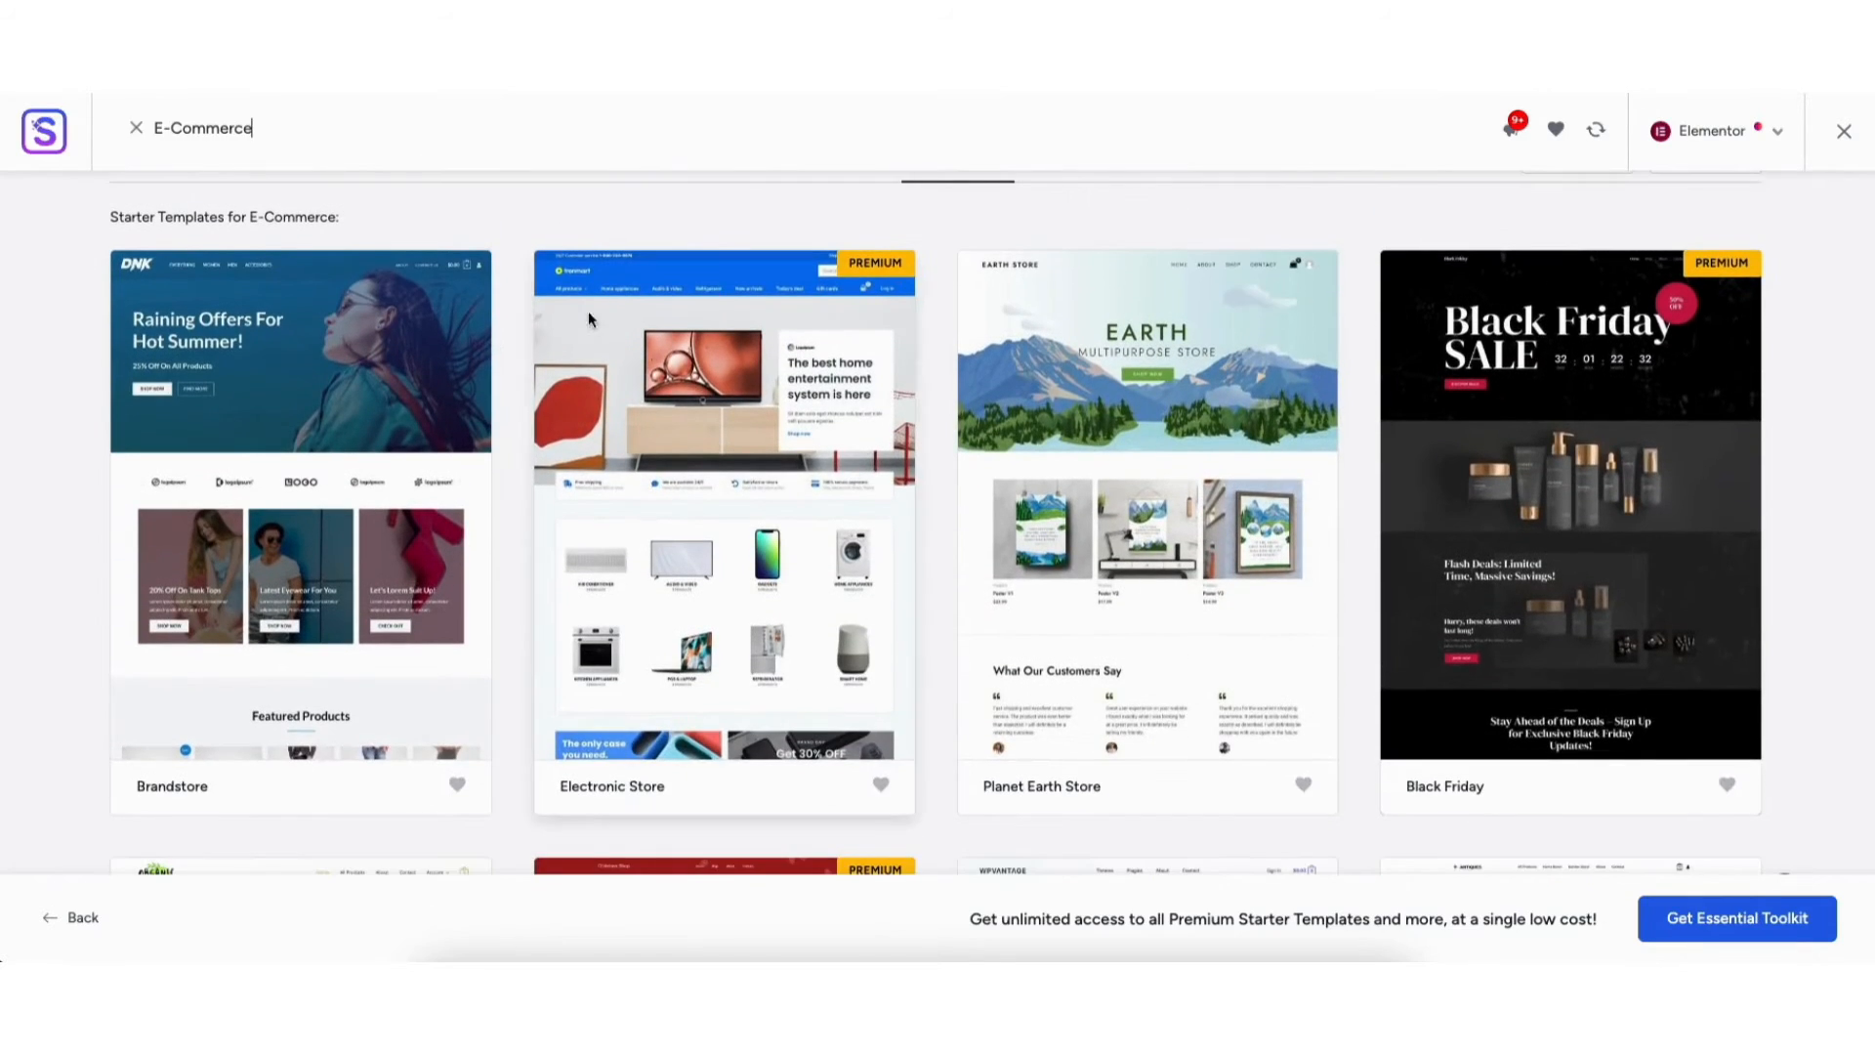
left_click(229, 483)
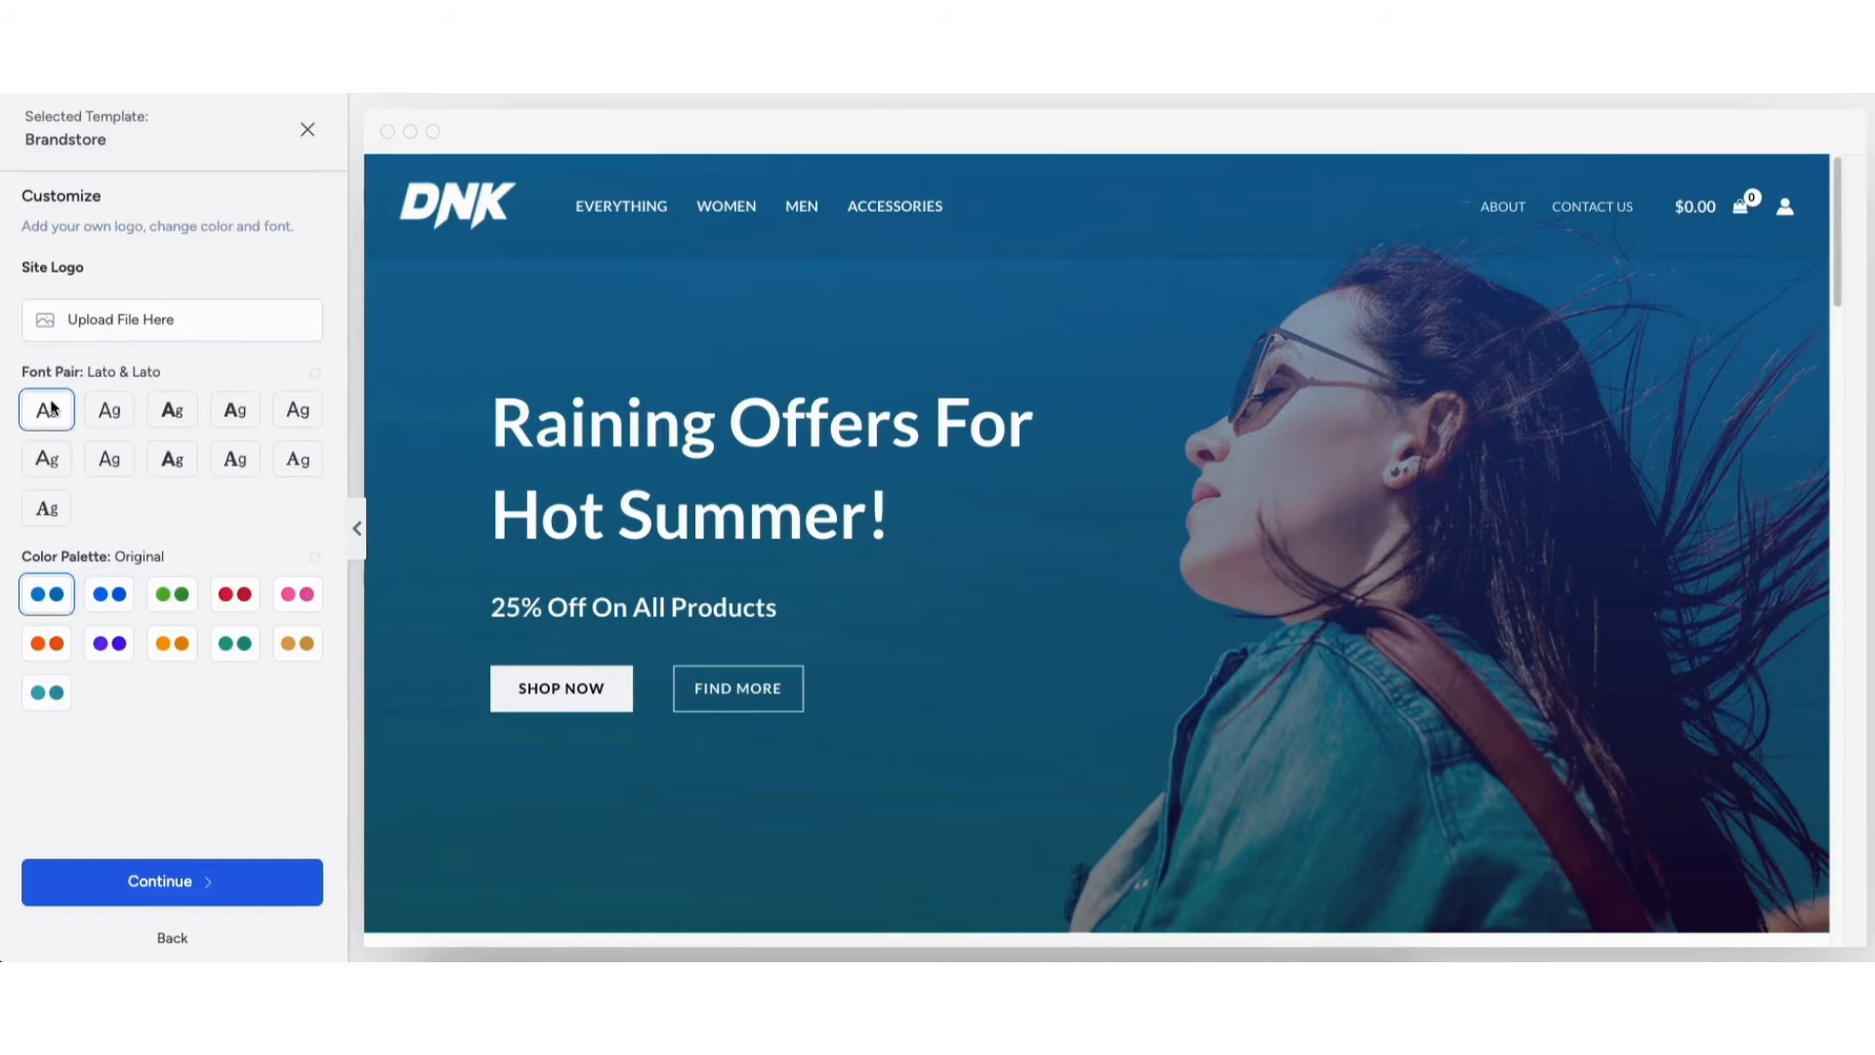
Step: Try the alternative color palettes on the Brandstore template and return to the Original palette
left_click(109, 597)
left_click(176, 598)
left_click(252, 600)
left_click(291, 599)
left_click(293, 645)
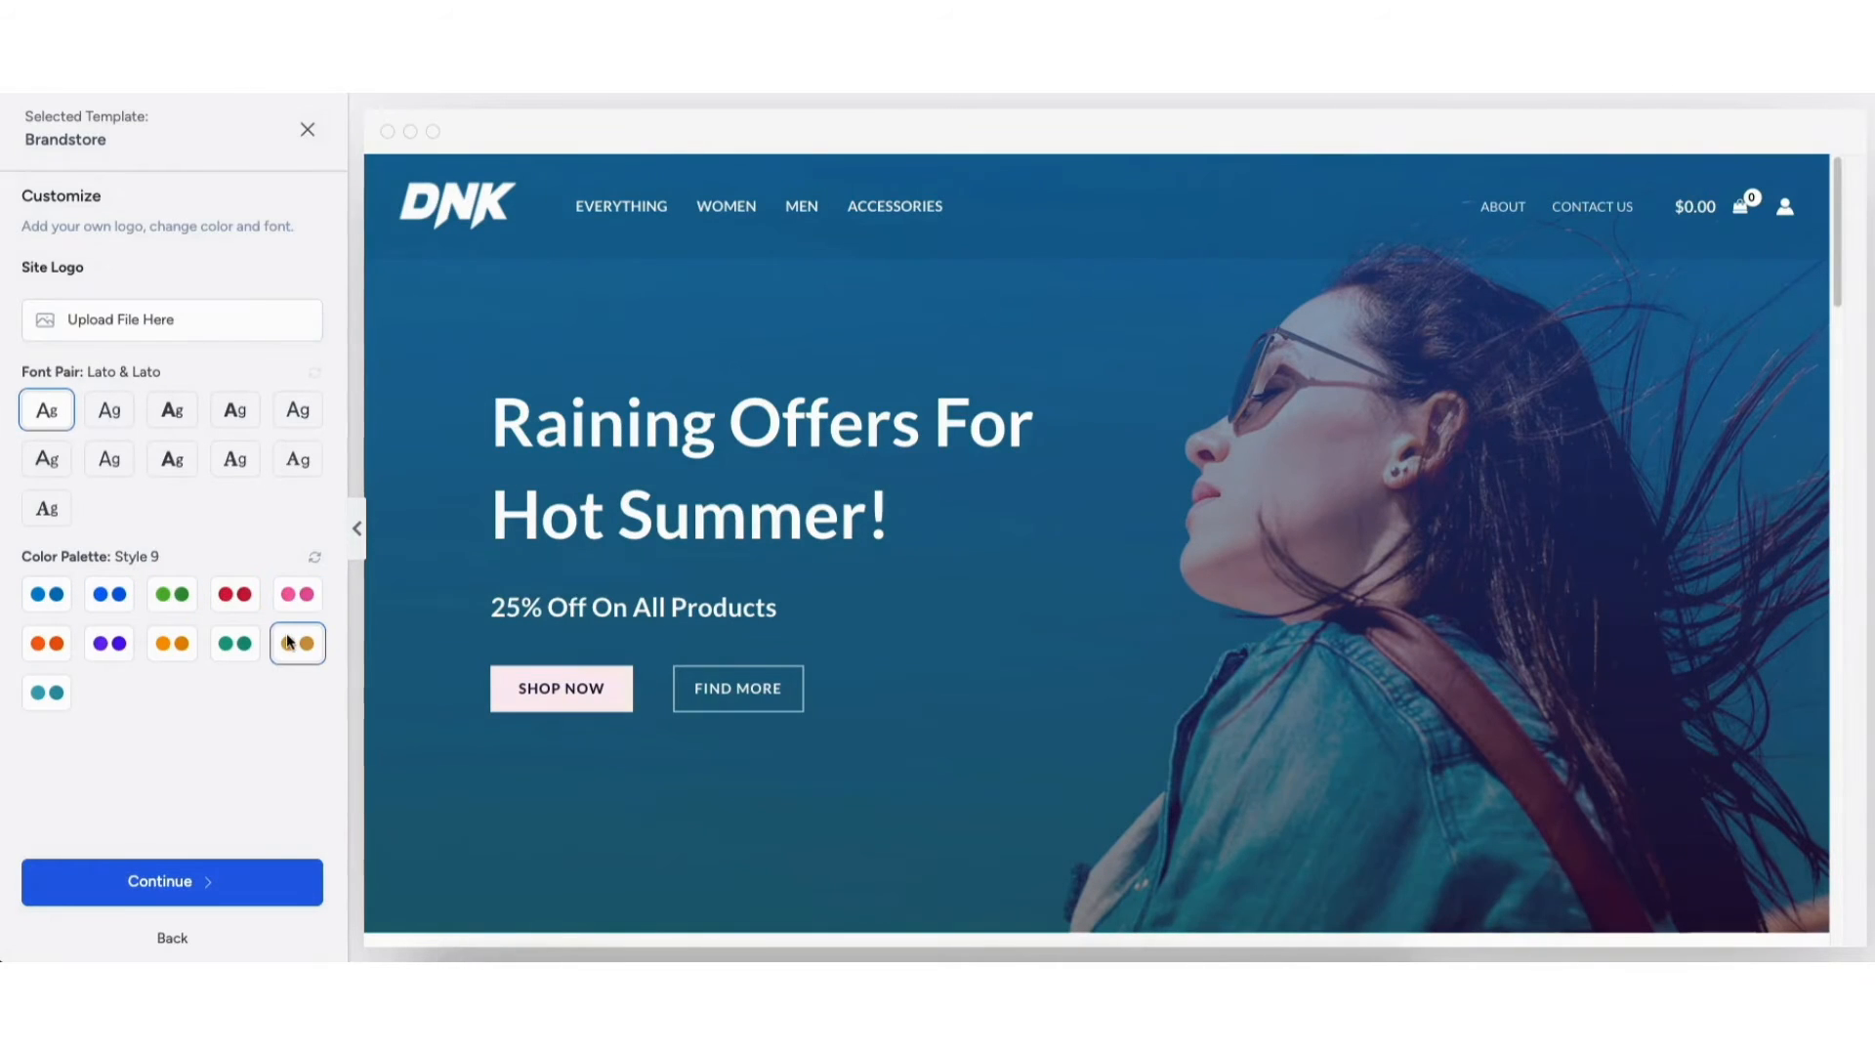
left_click(252, 644)
left_click(177, 649)
left_click(114, 649)
left_click(52, 652)
left_click(51, 683)
left_click(55, 600)
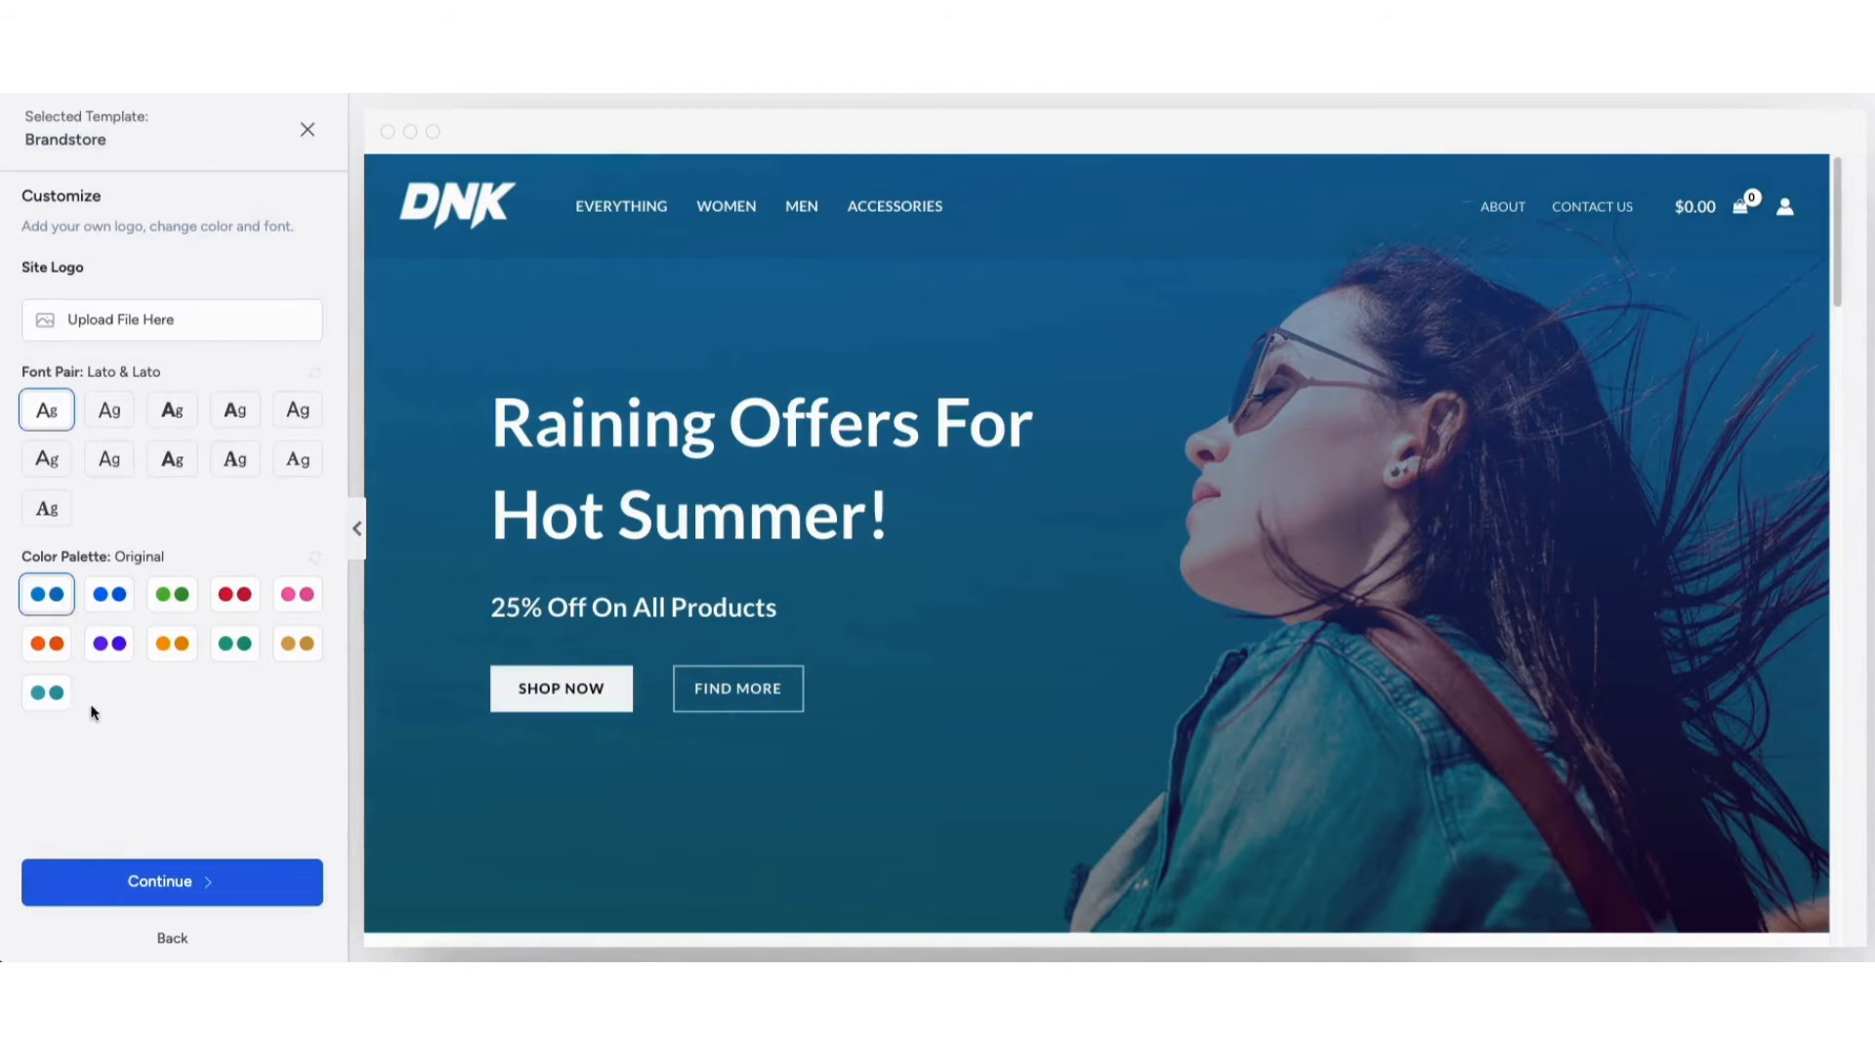
Step: Continue to the website features, keep WooCommerce as the eCommerce plugin with Donations unselected, and accept the feature selection
left_click(149, 884)
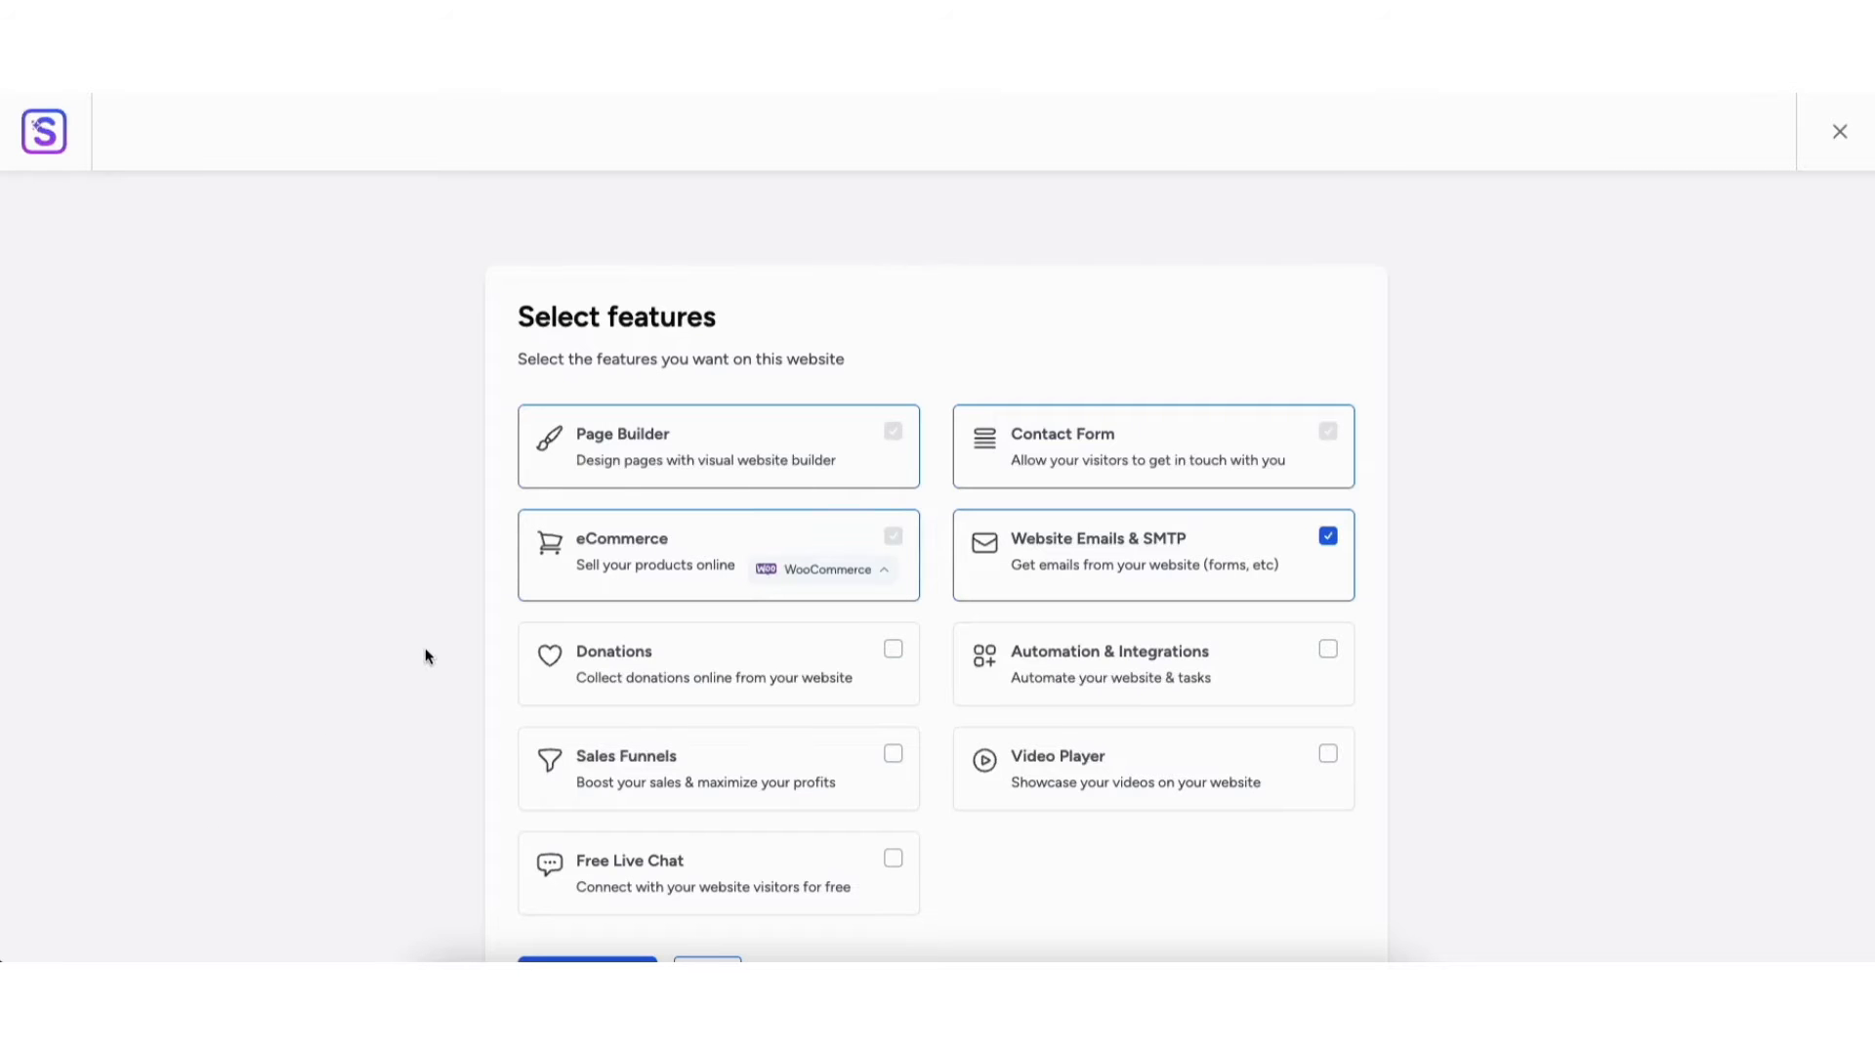
left_click(894, 650)
left_click(894, 651)
left_click(869, 570)
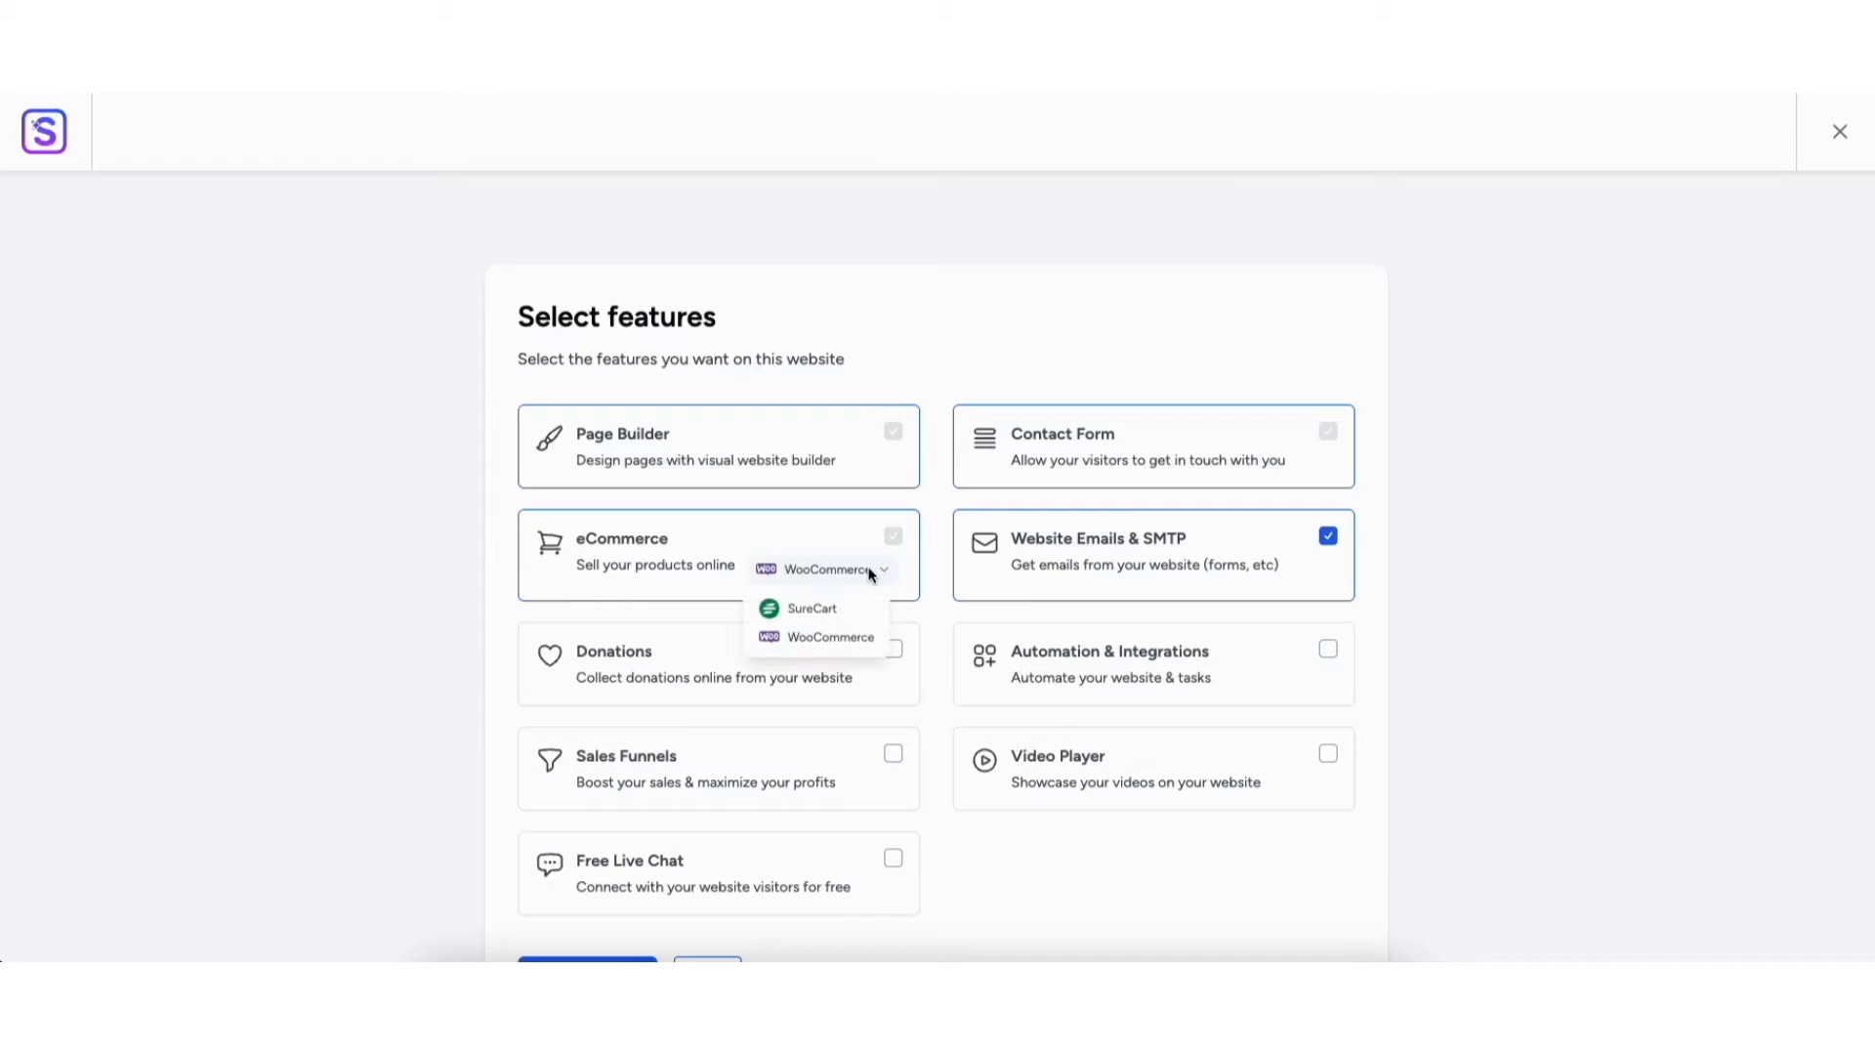
left_click(848, 636)
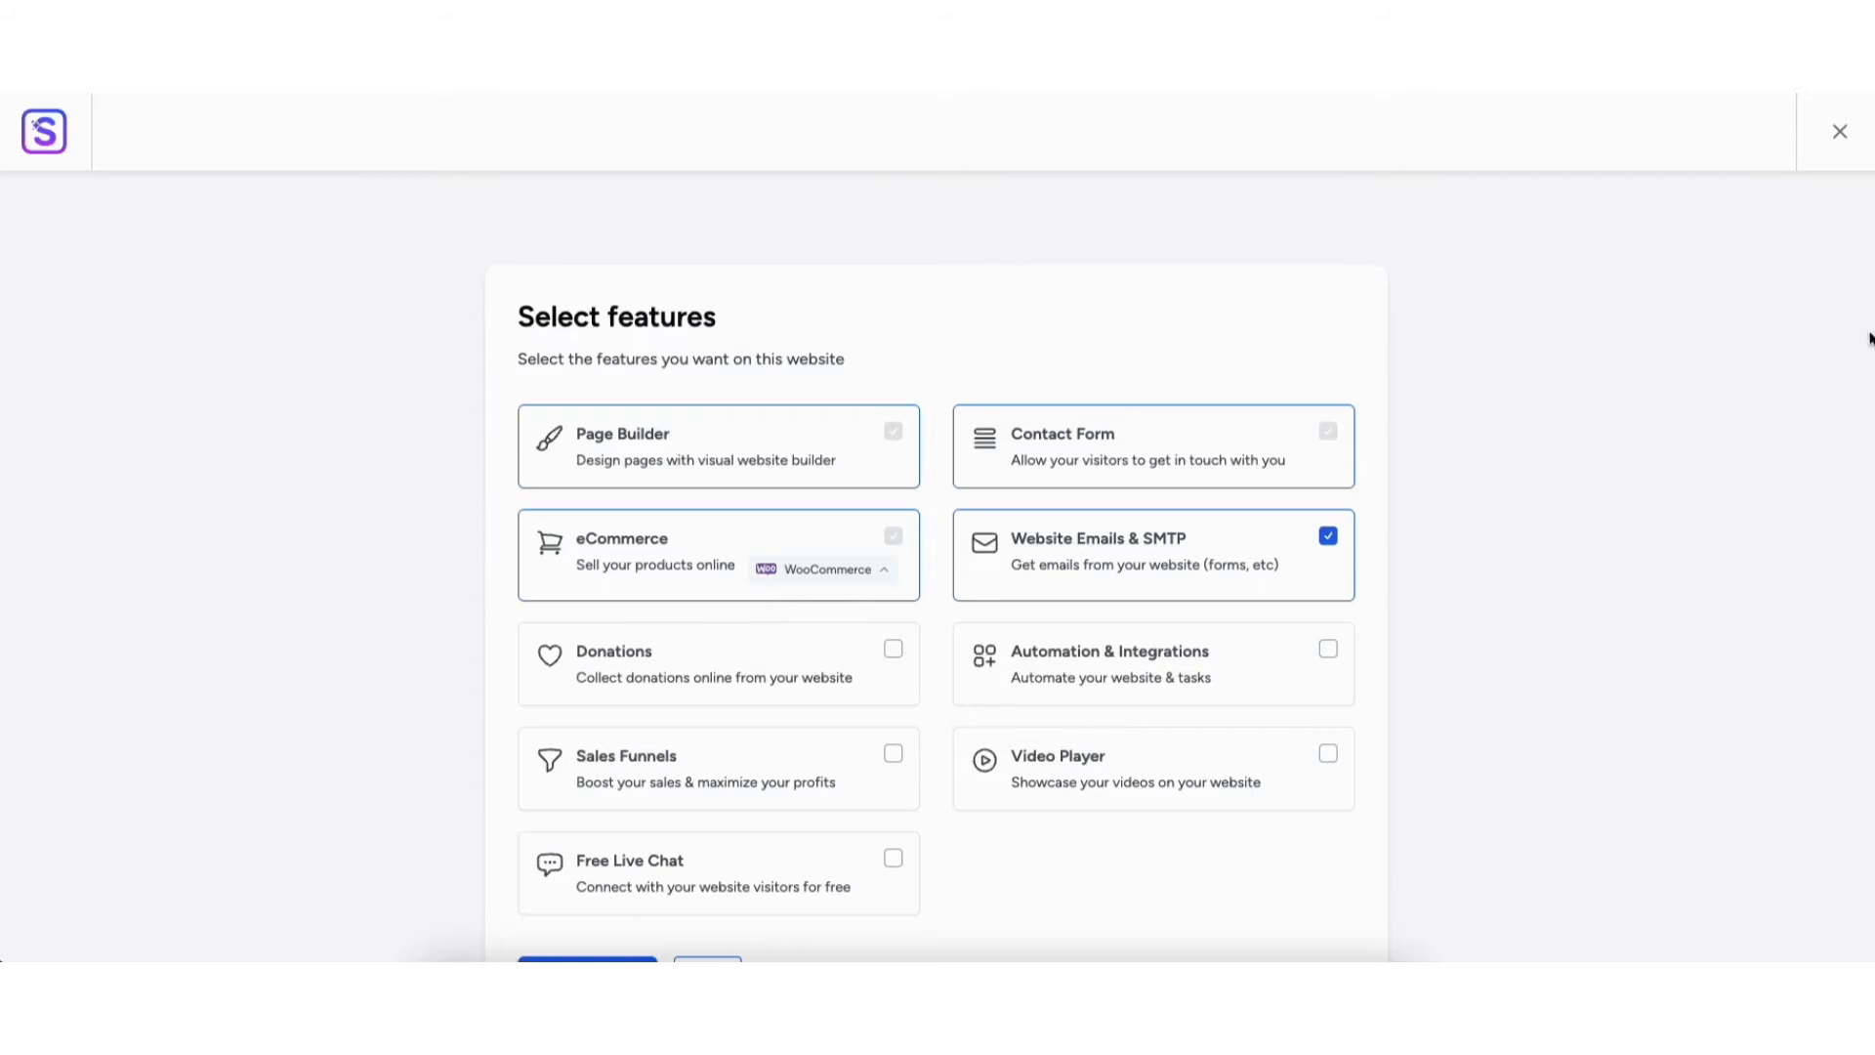
scroll(1871, 396, "down", 1)
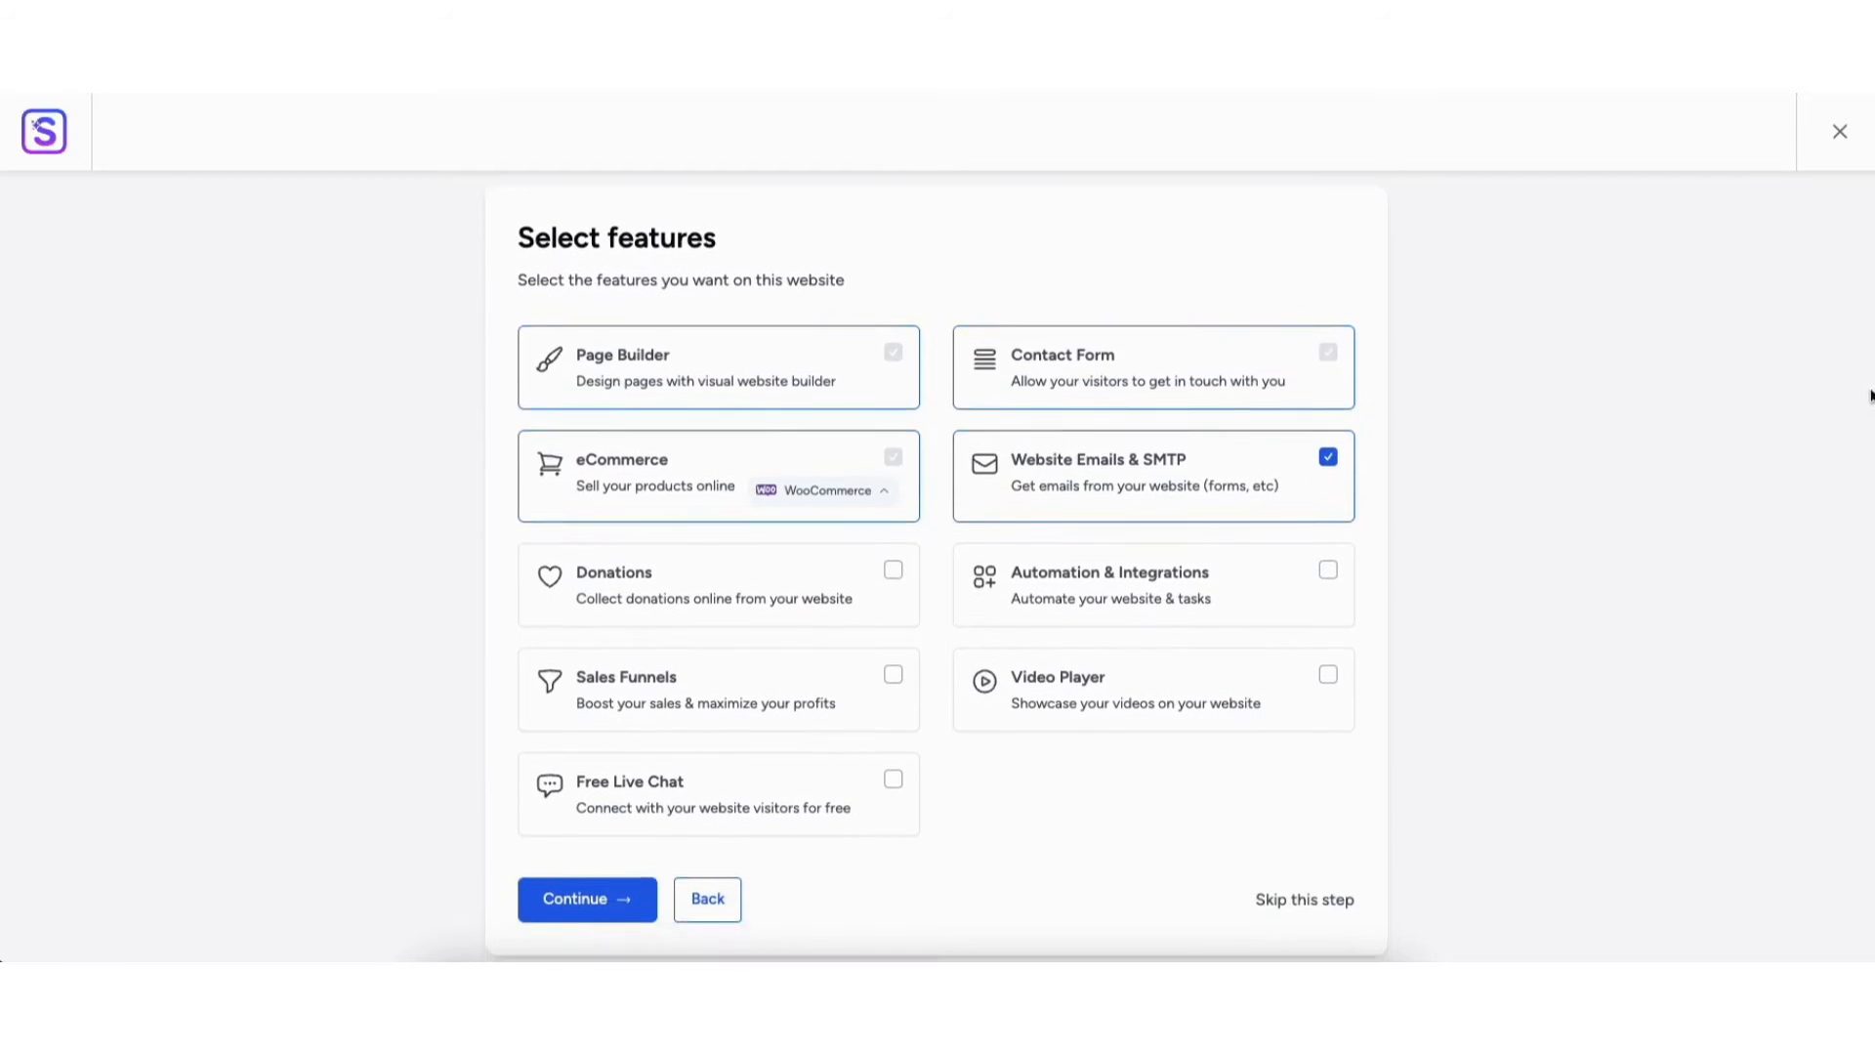
left_click(579, 897)
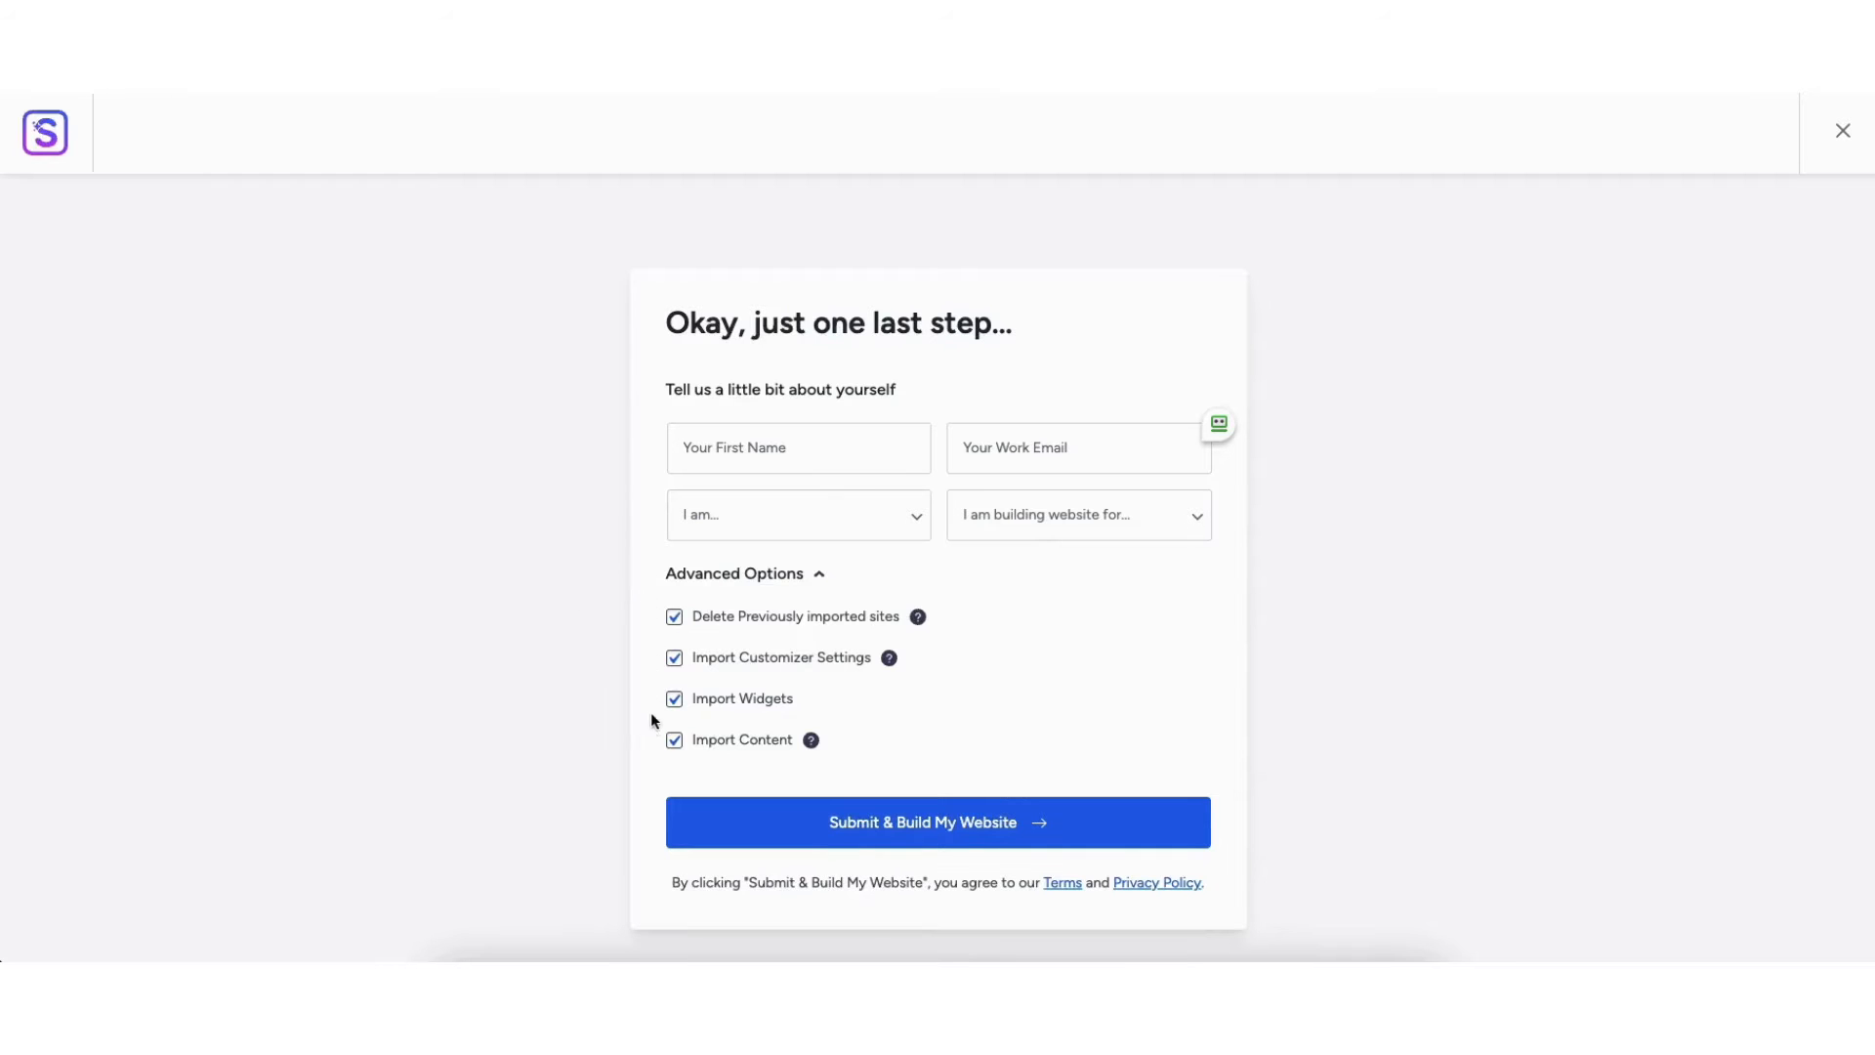
Step: Build the website with all import options enabled, and view the imported site's home page
left_click(905, 816)
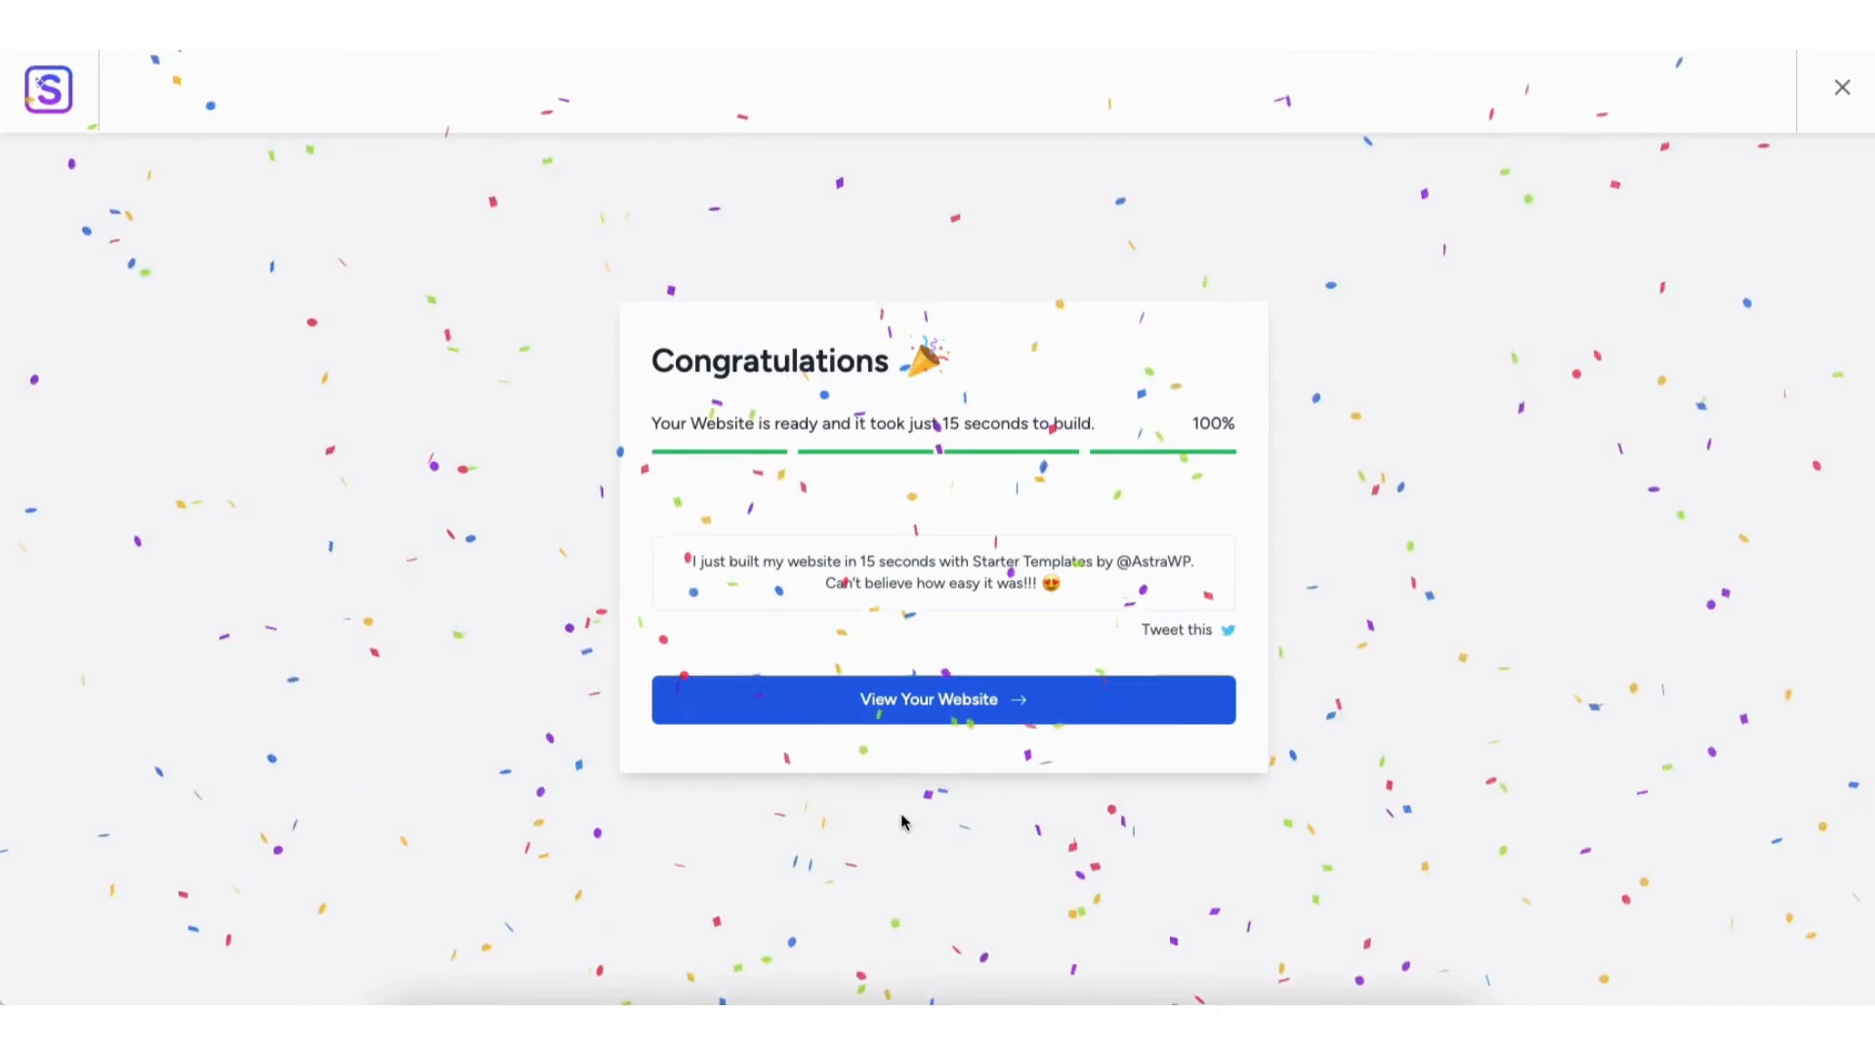
left_click(907, 712)
scroll(937, 538, "down", 8)
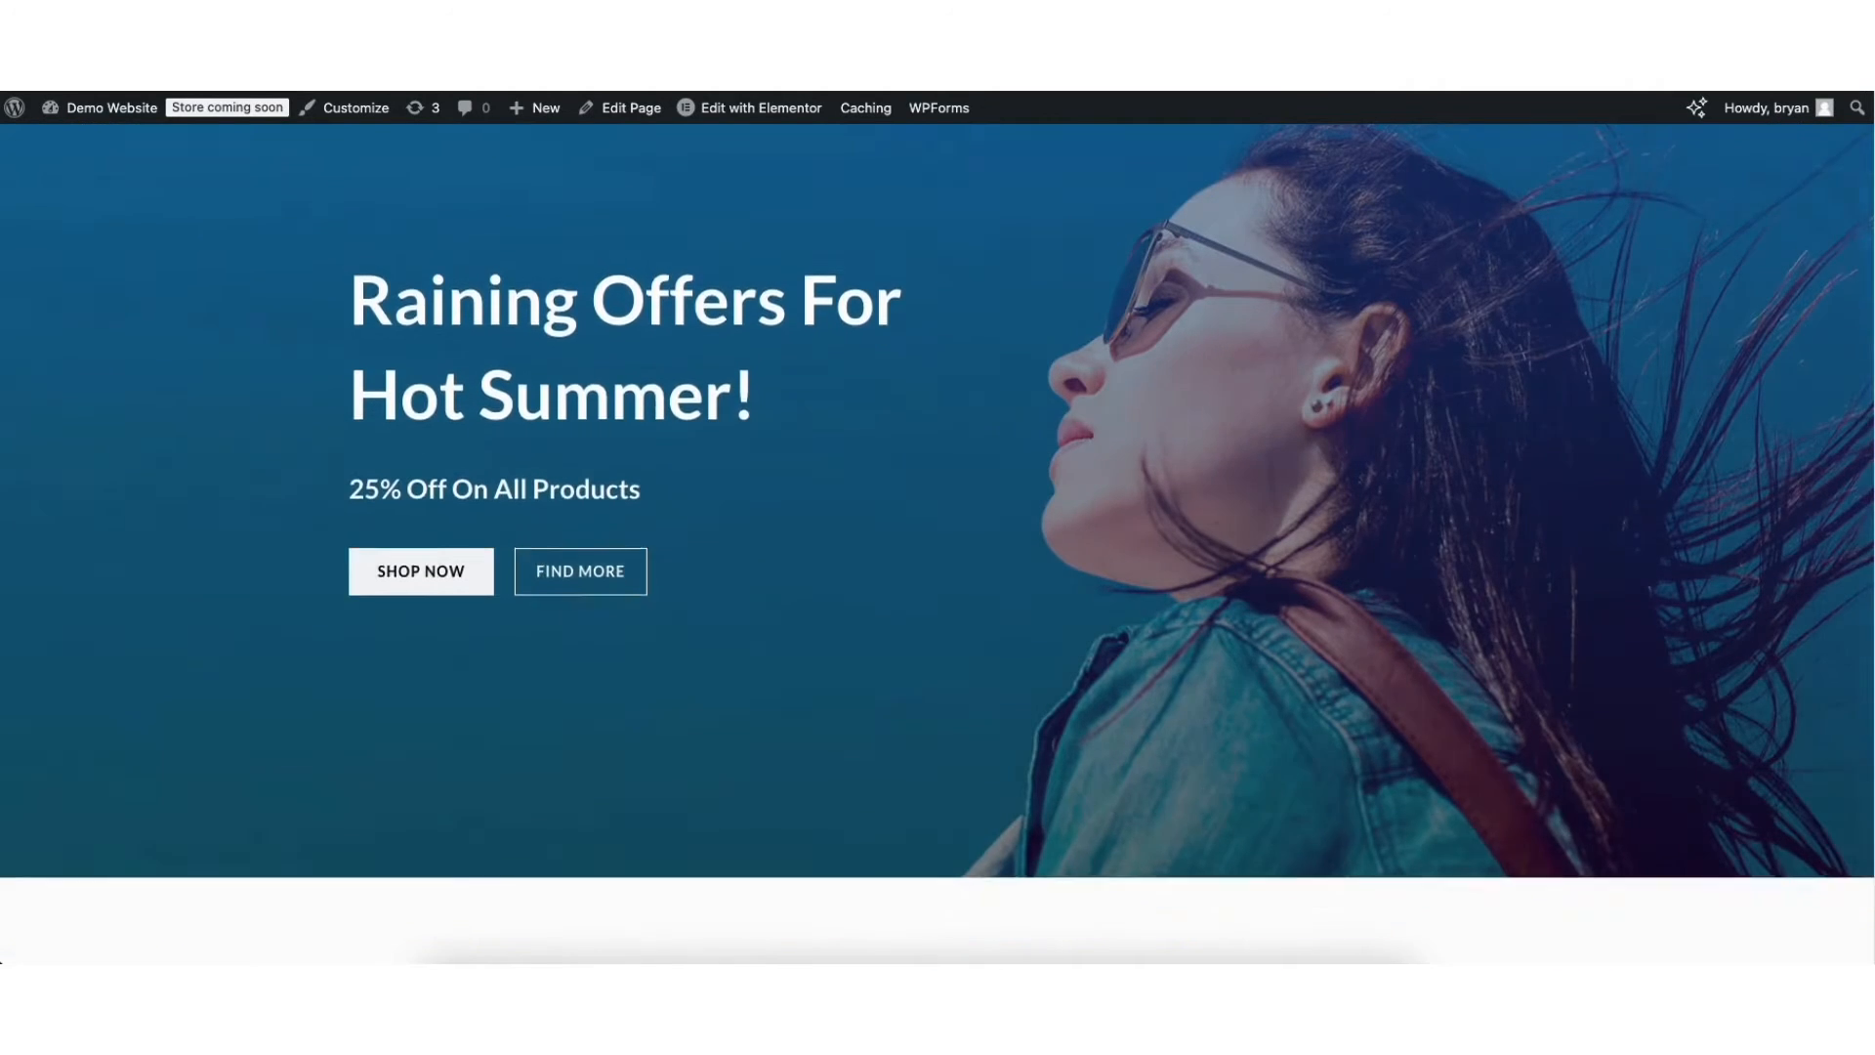
Step: Review the imported home page down to its footer and open it for editing with Elementor
scroll(938, 538, "down", 10)
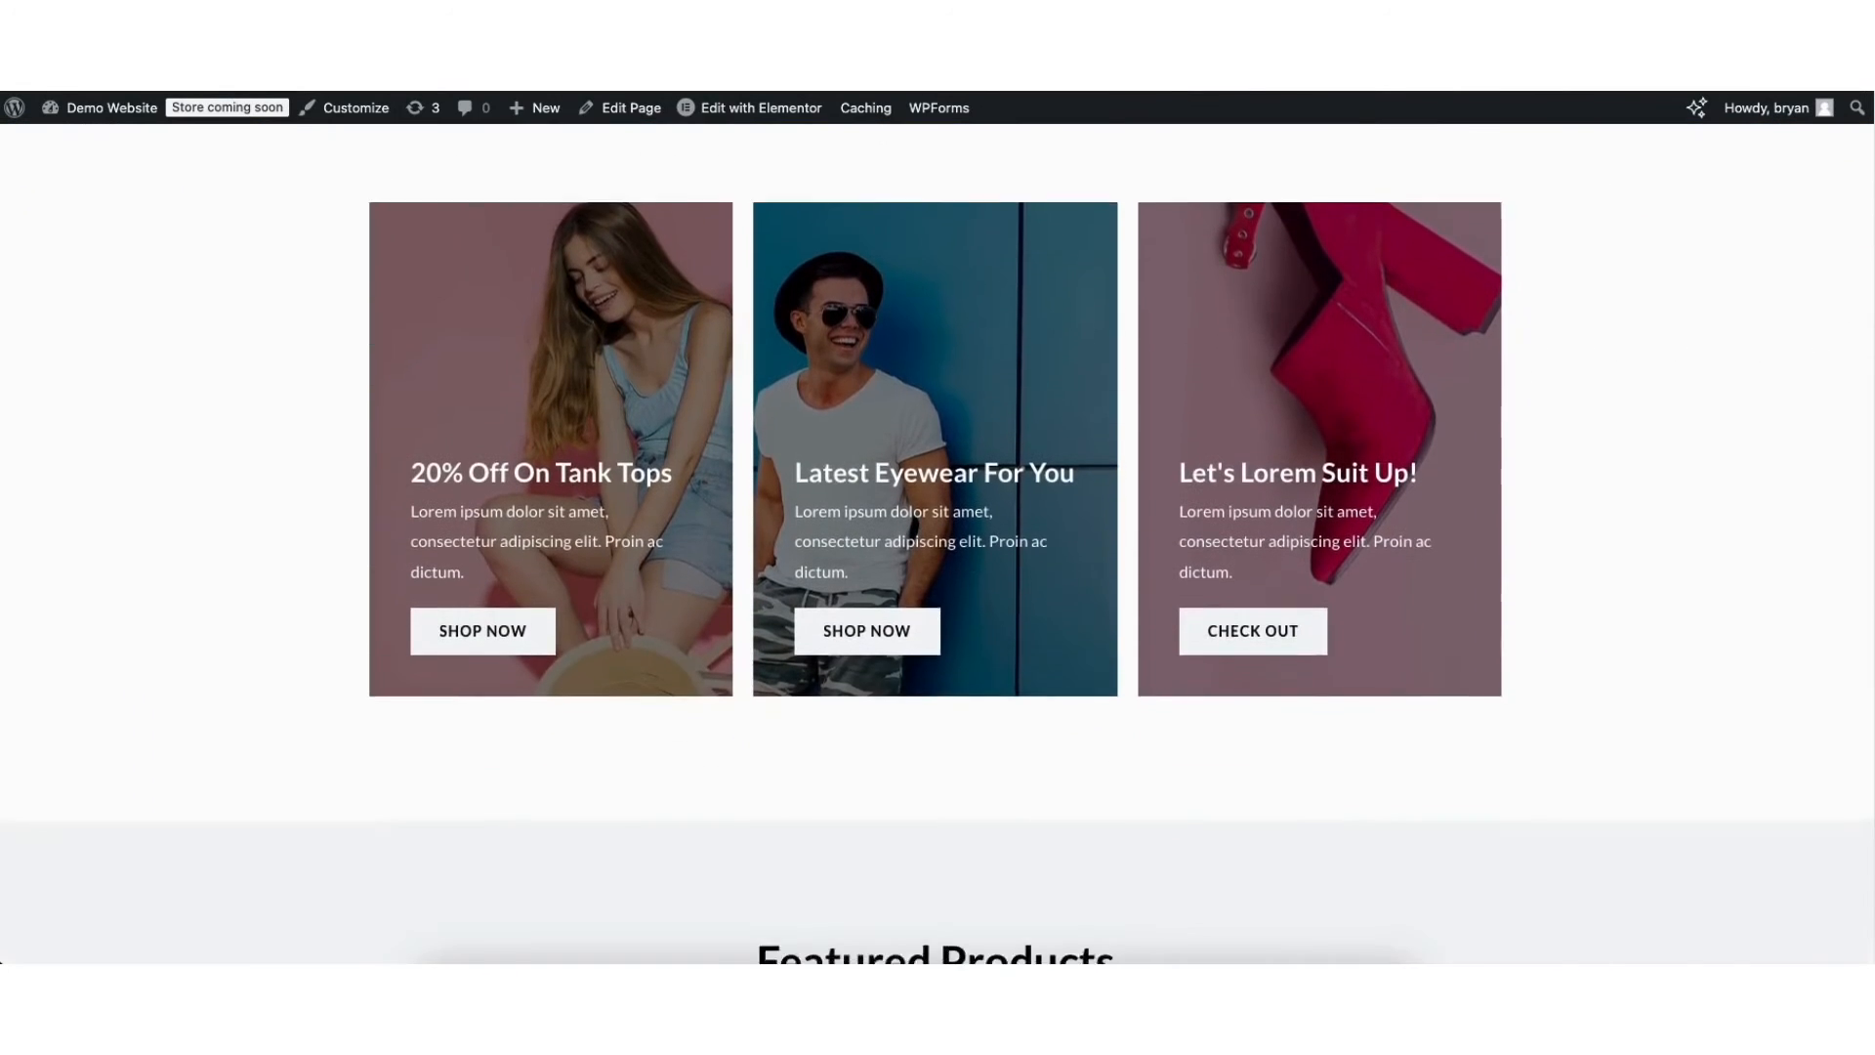
scroll(938, 538, "down", 12)
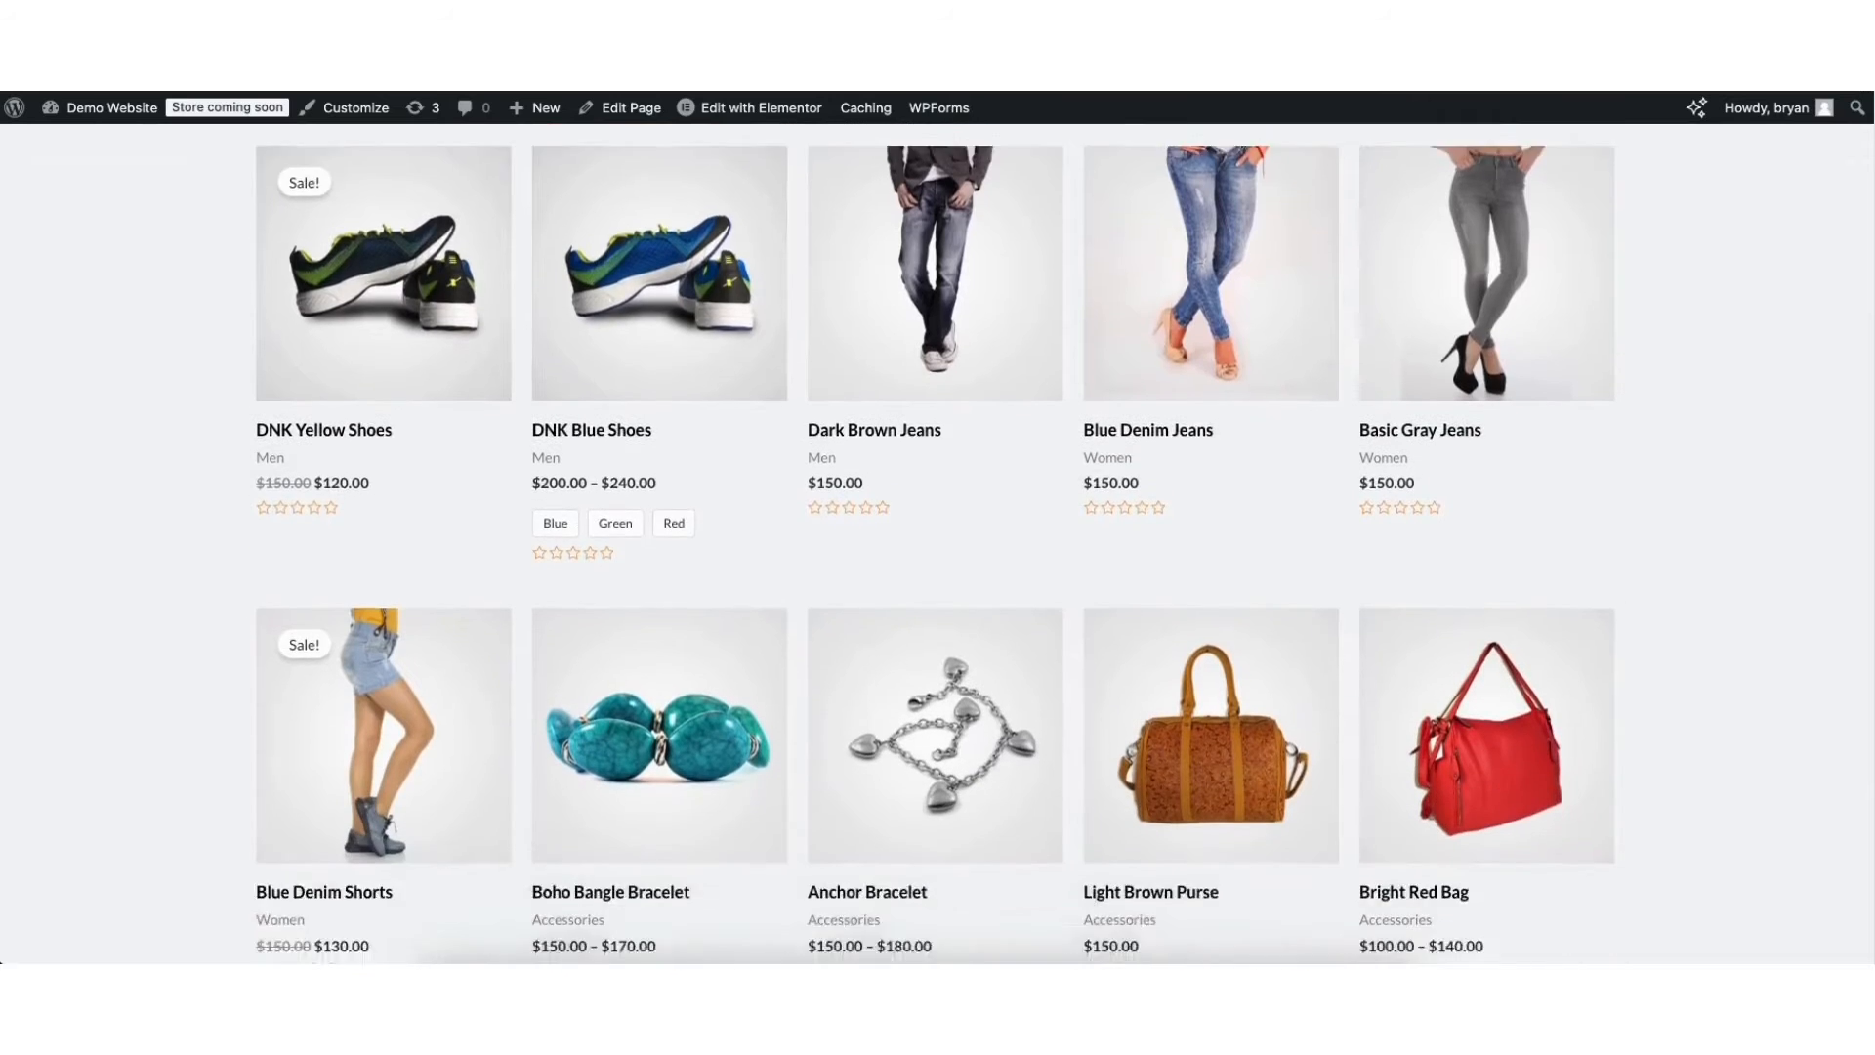
scroll(938, 537, "down", 8)
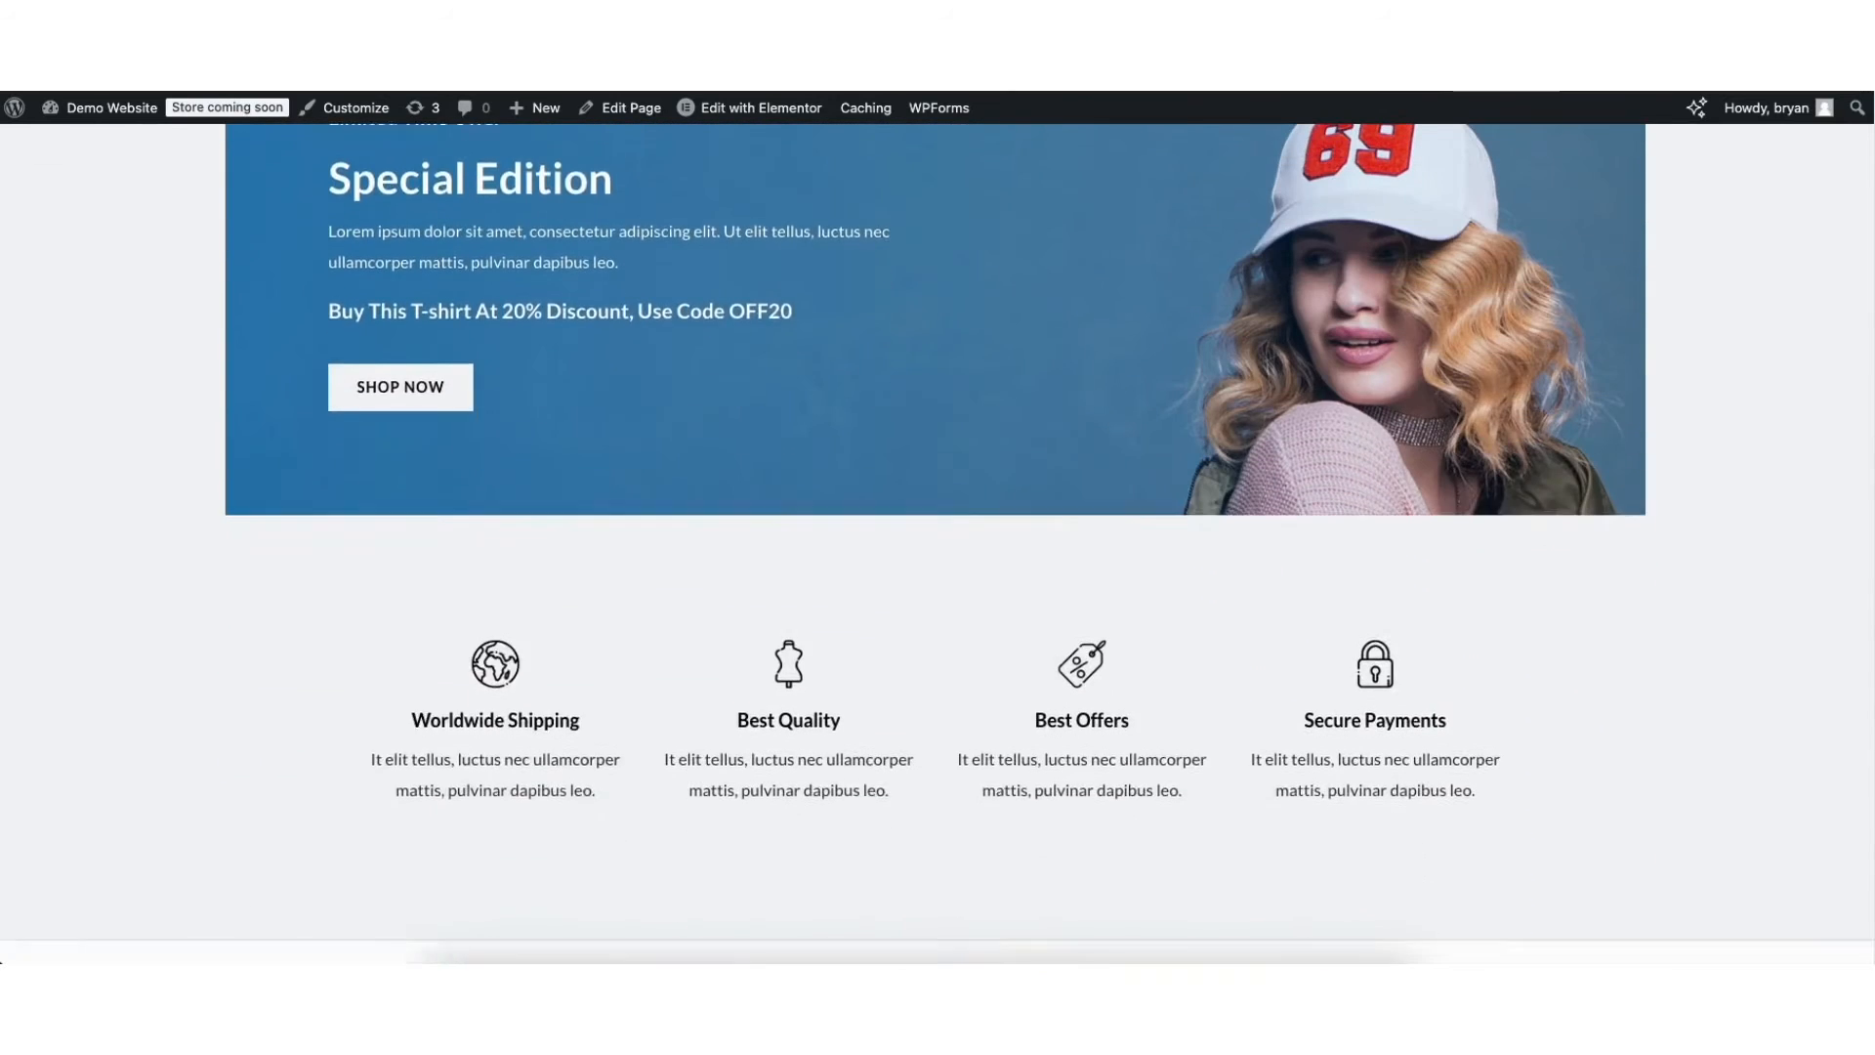
scroll(1872, 810, "down", 2)
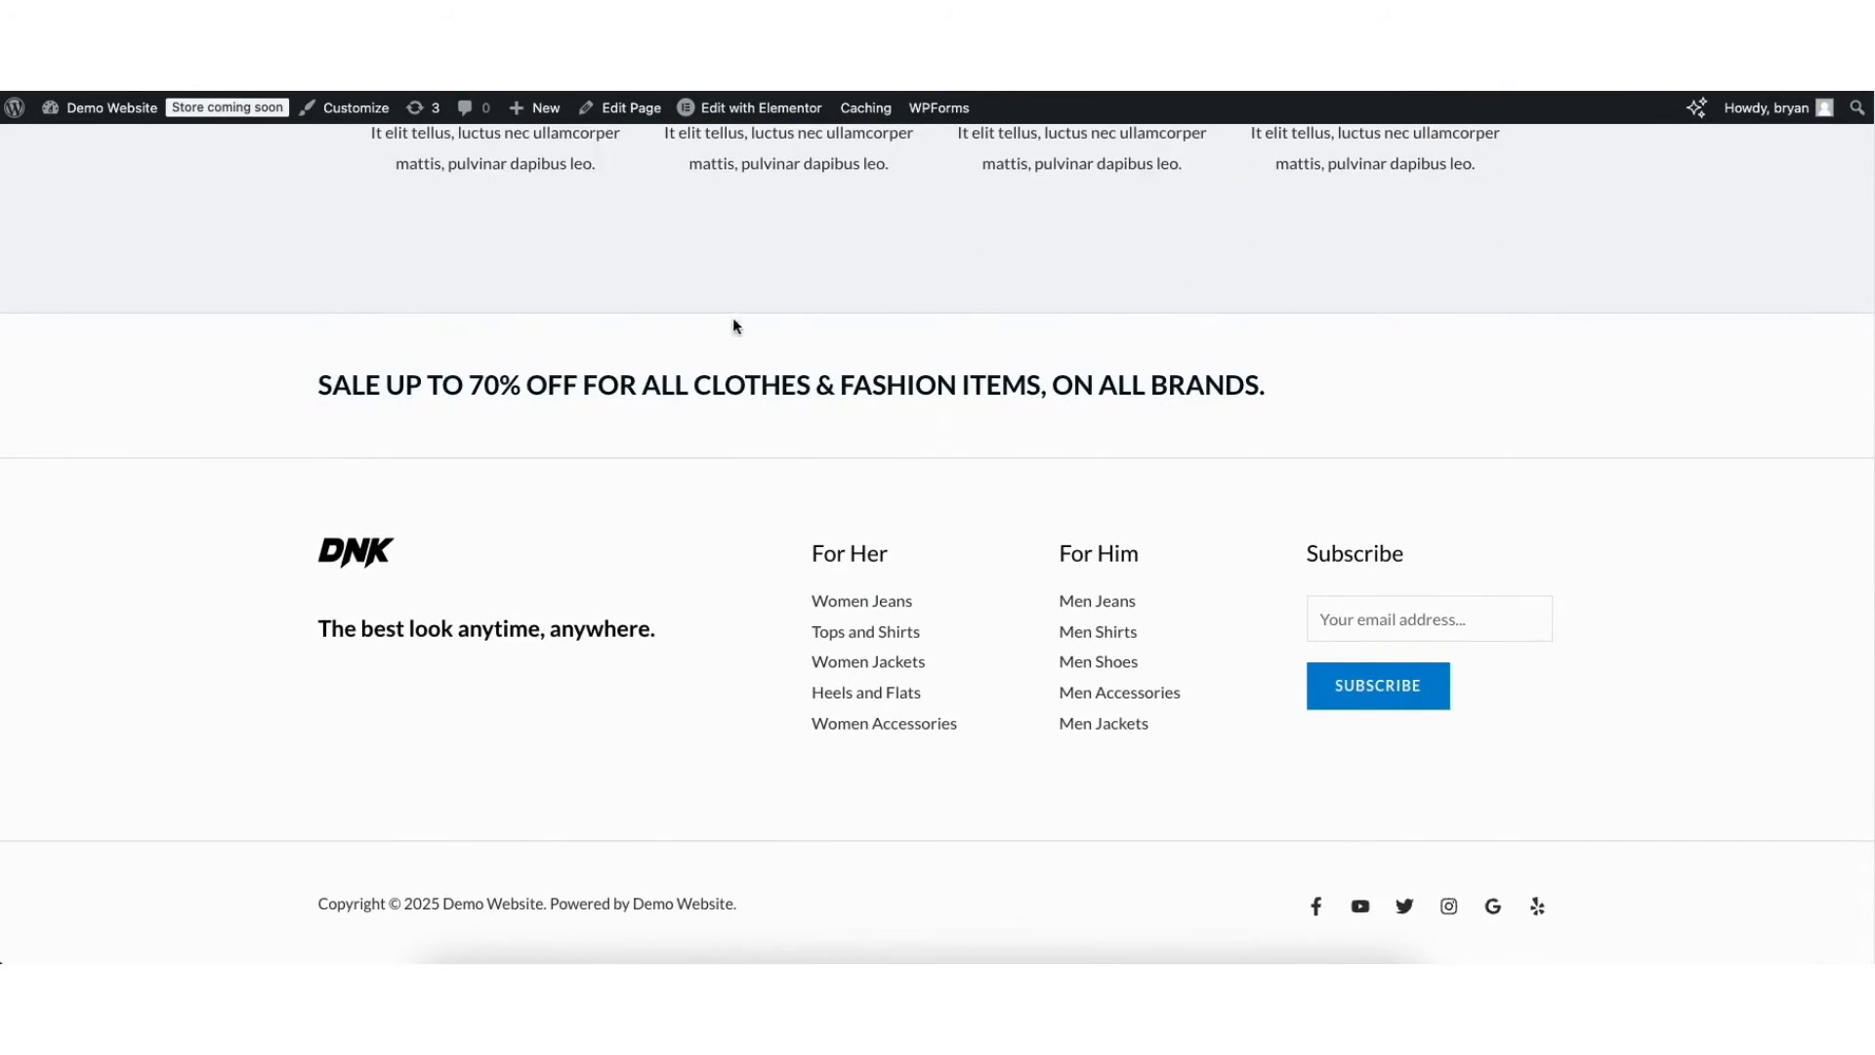
mouse_move(735, 111)
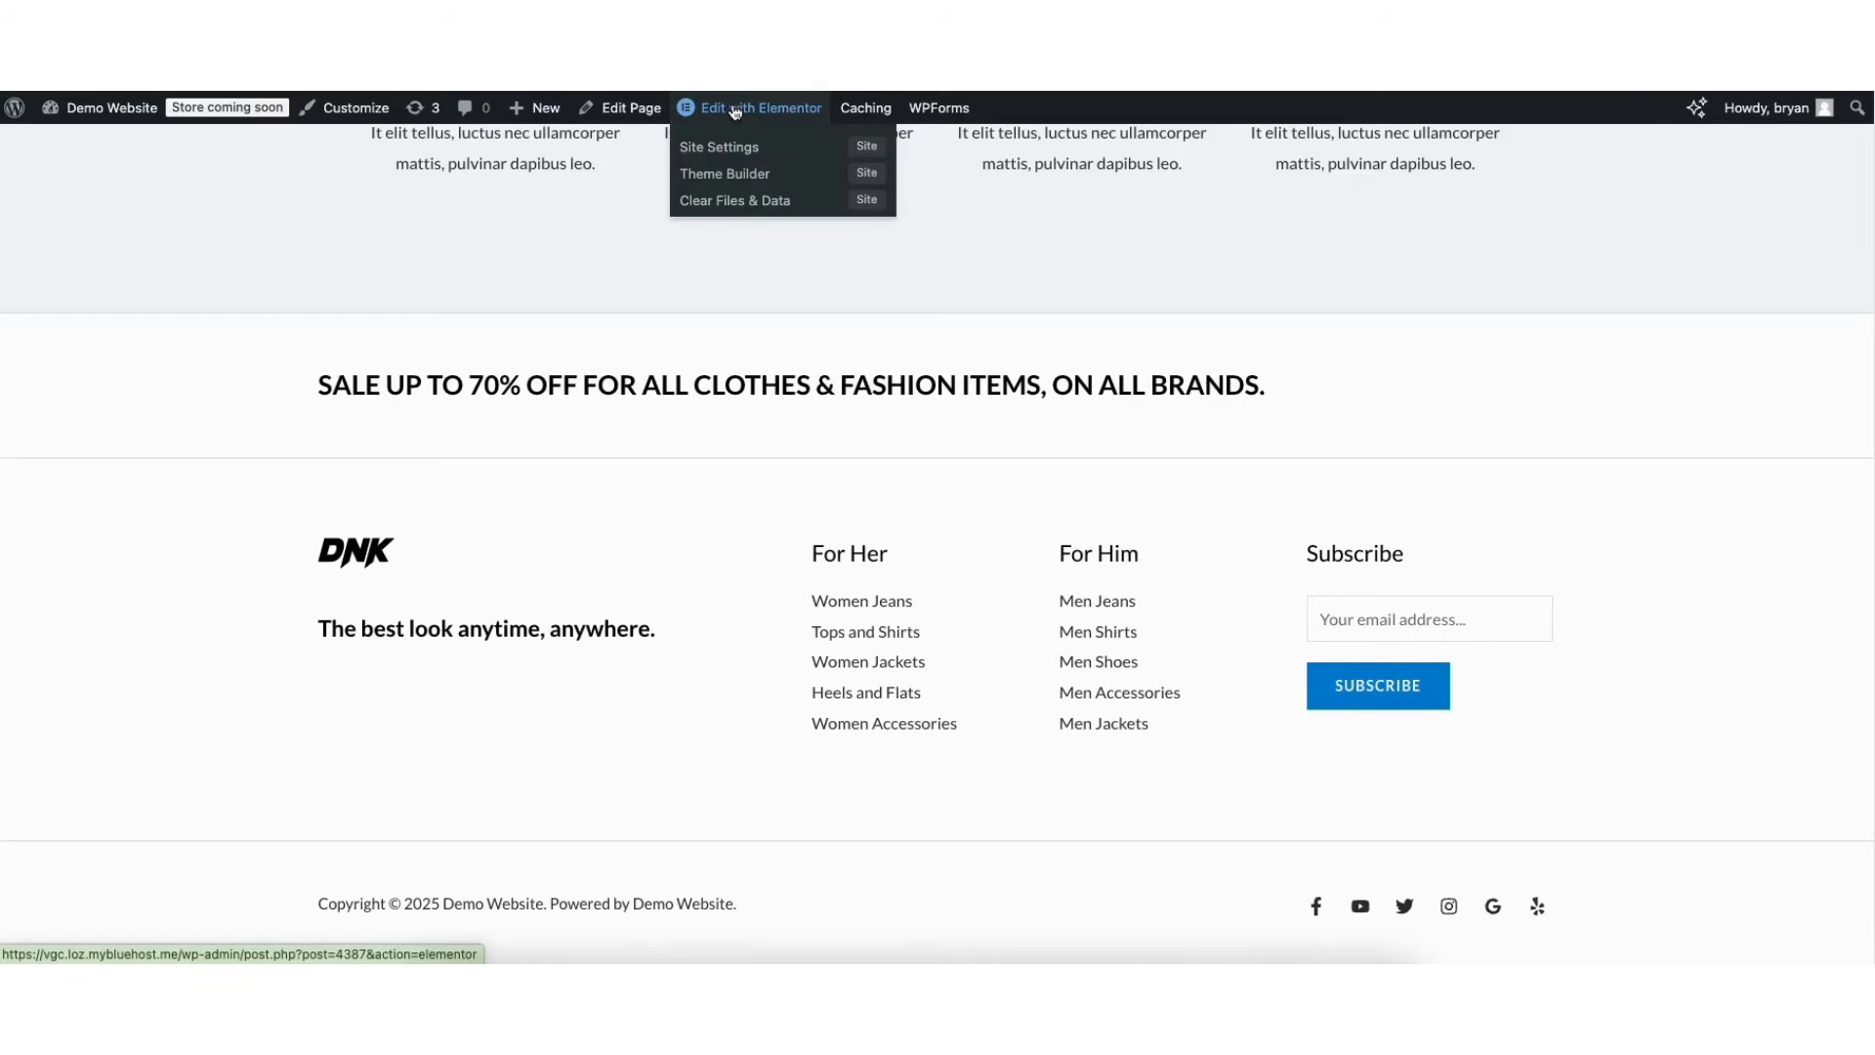
left_click(736, 111)
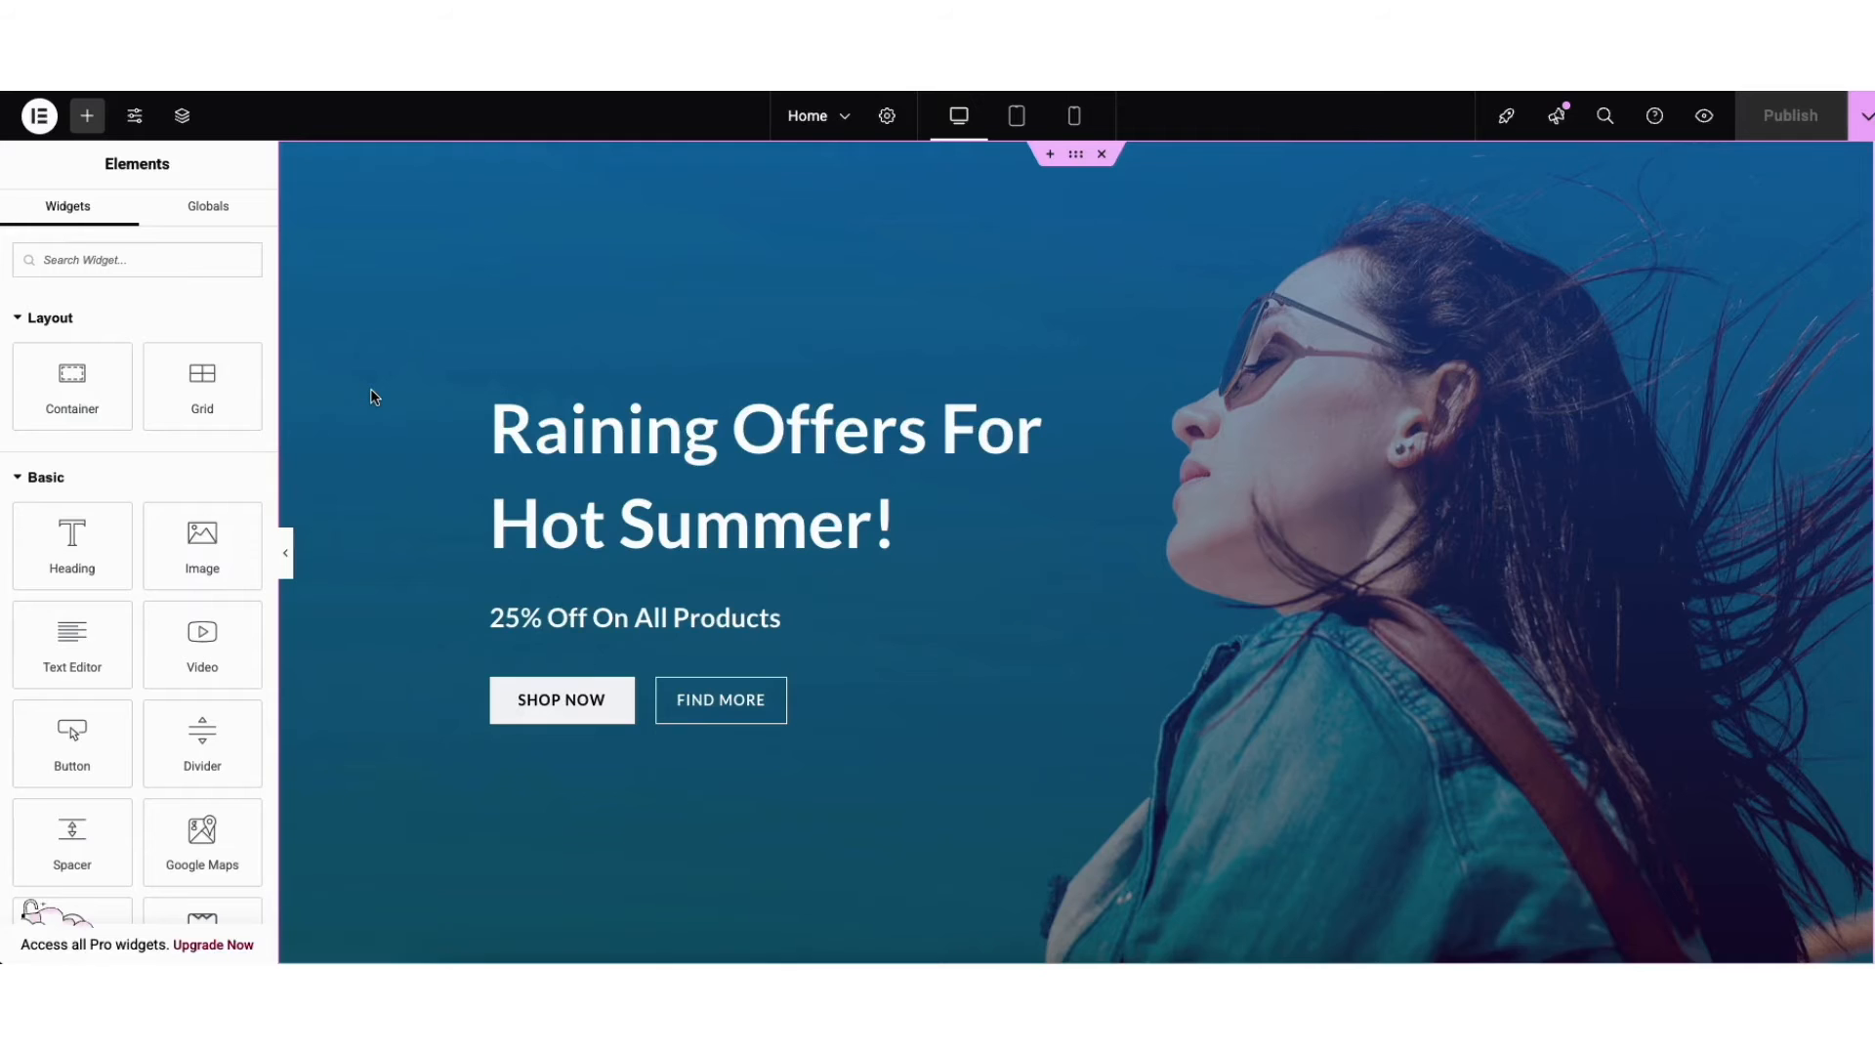
Step: Replace the hero section's main heading text with "Demo Ecommerce Website"
left_click(499, 431)
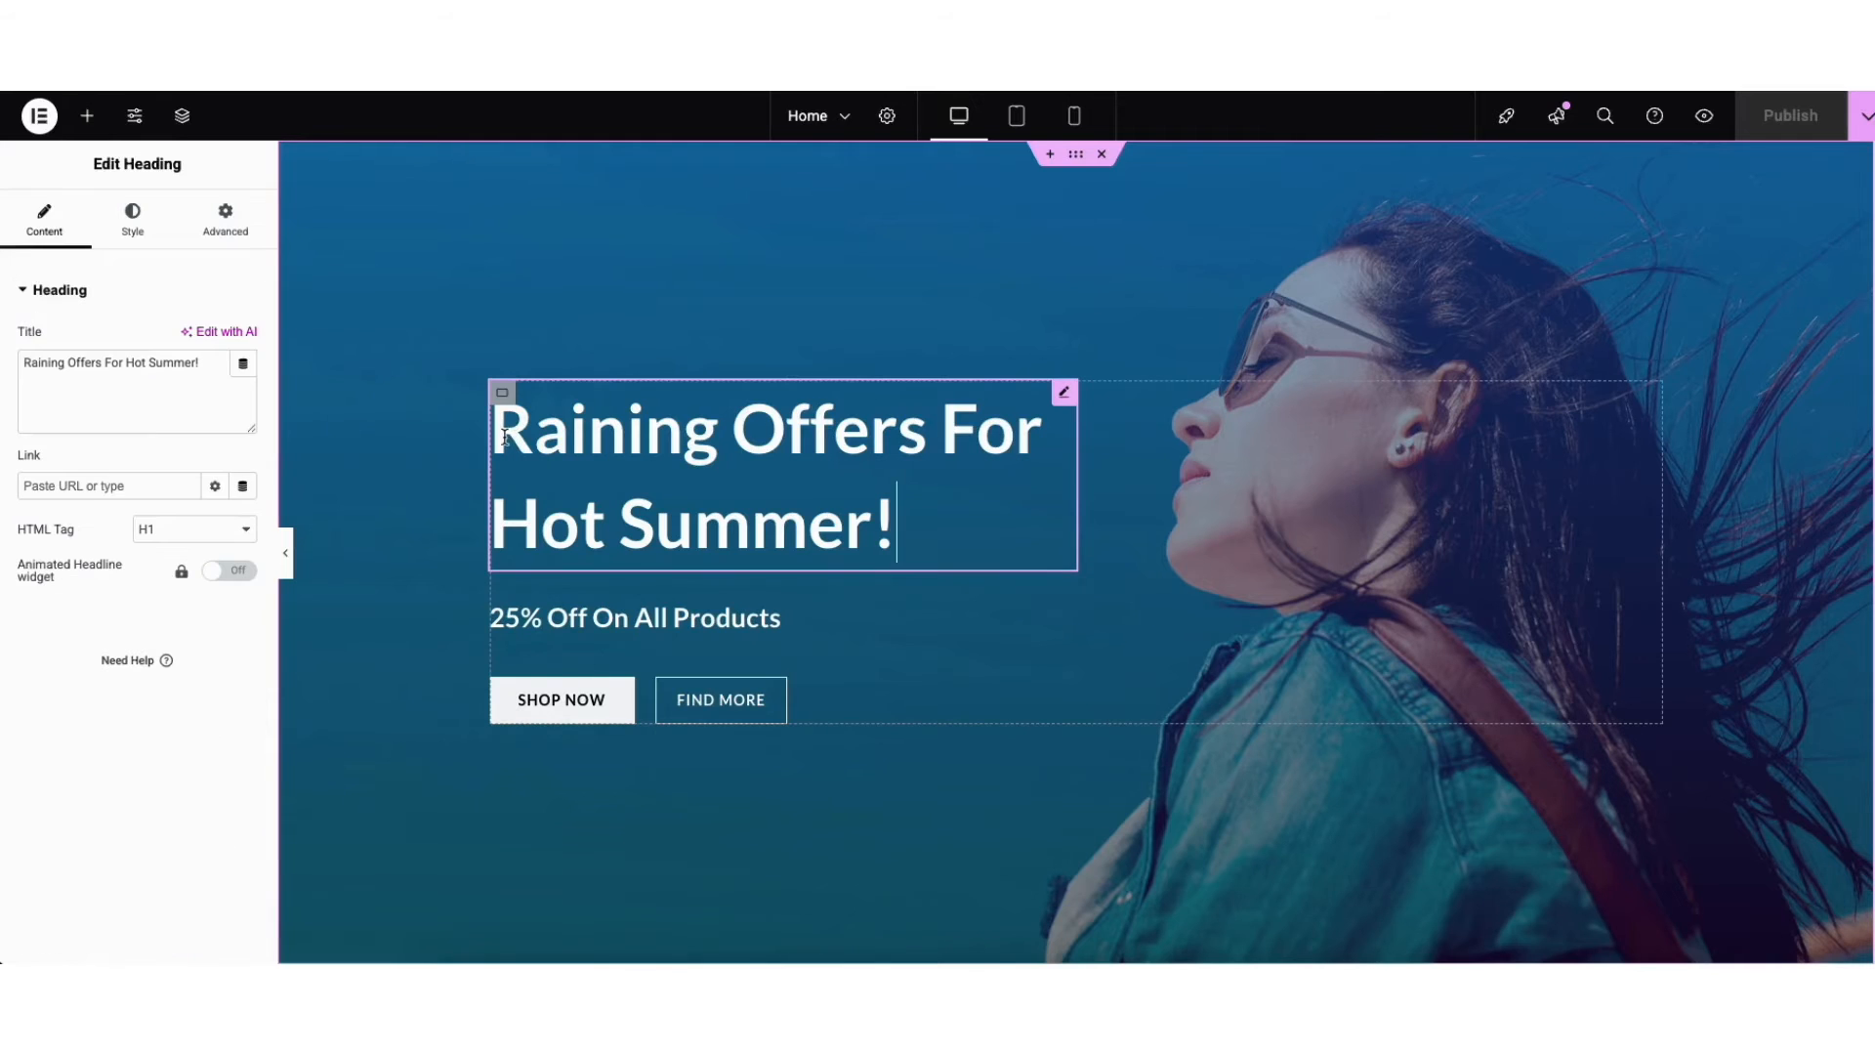
left_click_drag(499, 430, 563, 447)
left_click(418, 447)
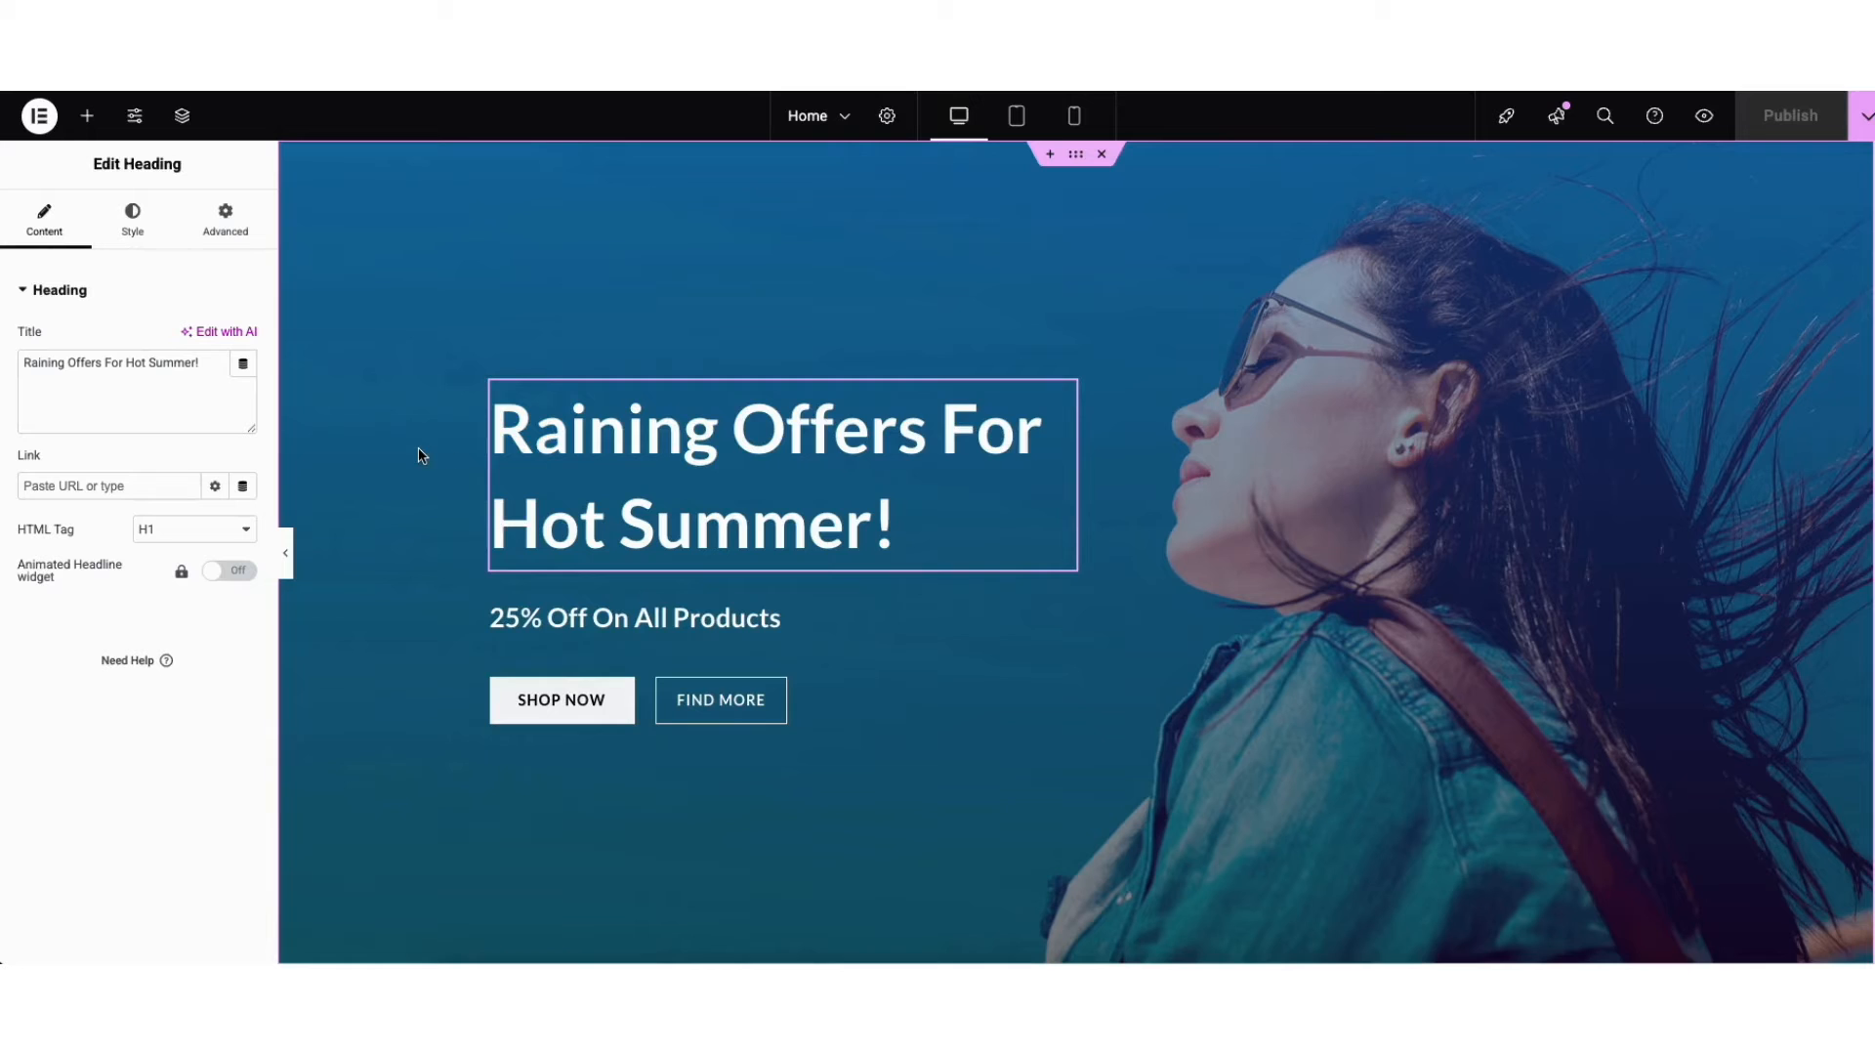
left_click_drag(493, 431, 896, 500)
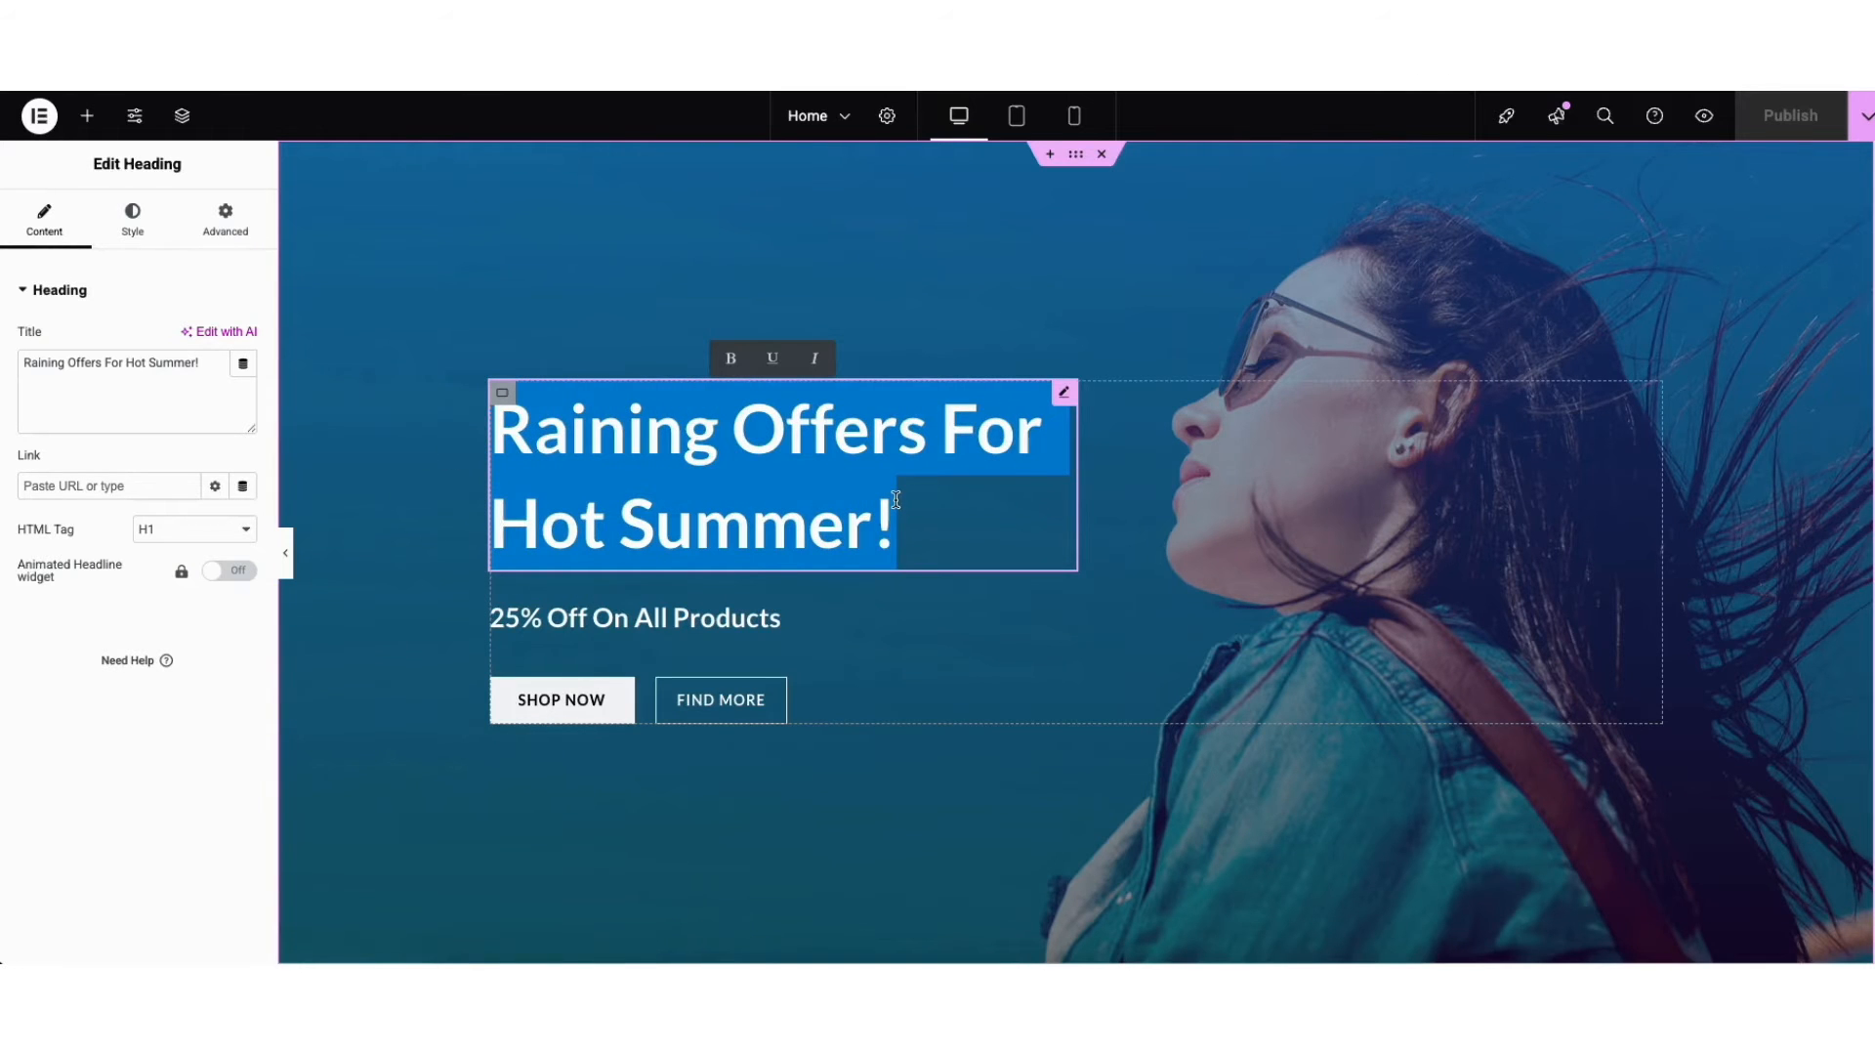
type("Demo Ecomme")
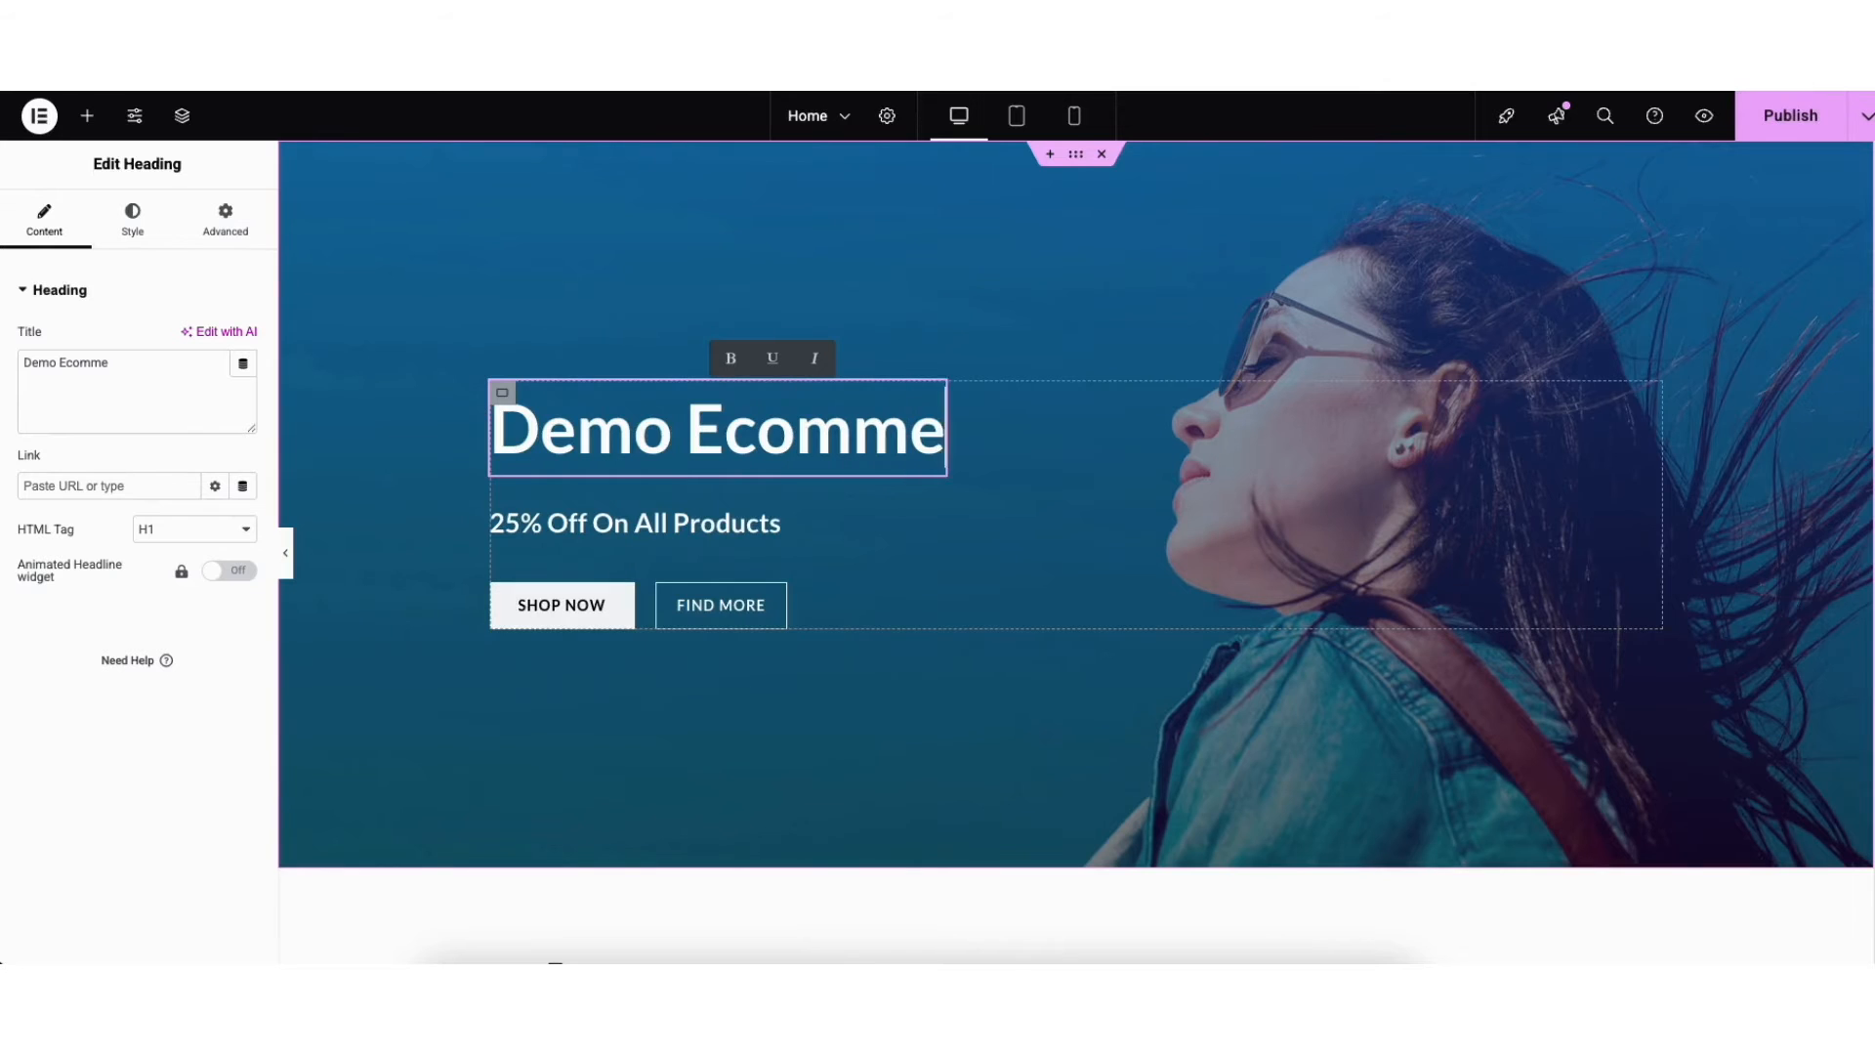
type("rce Website")
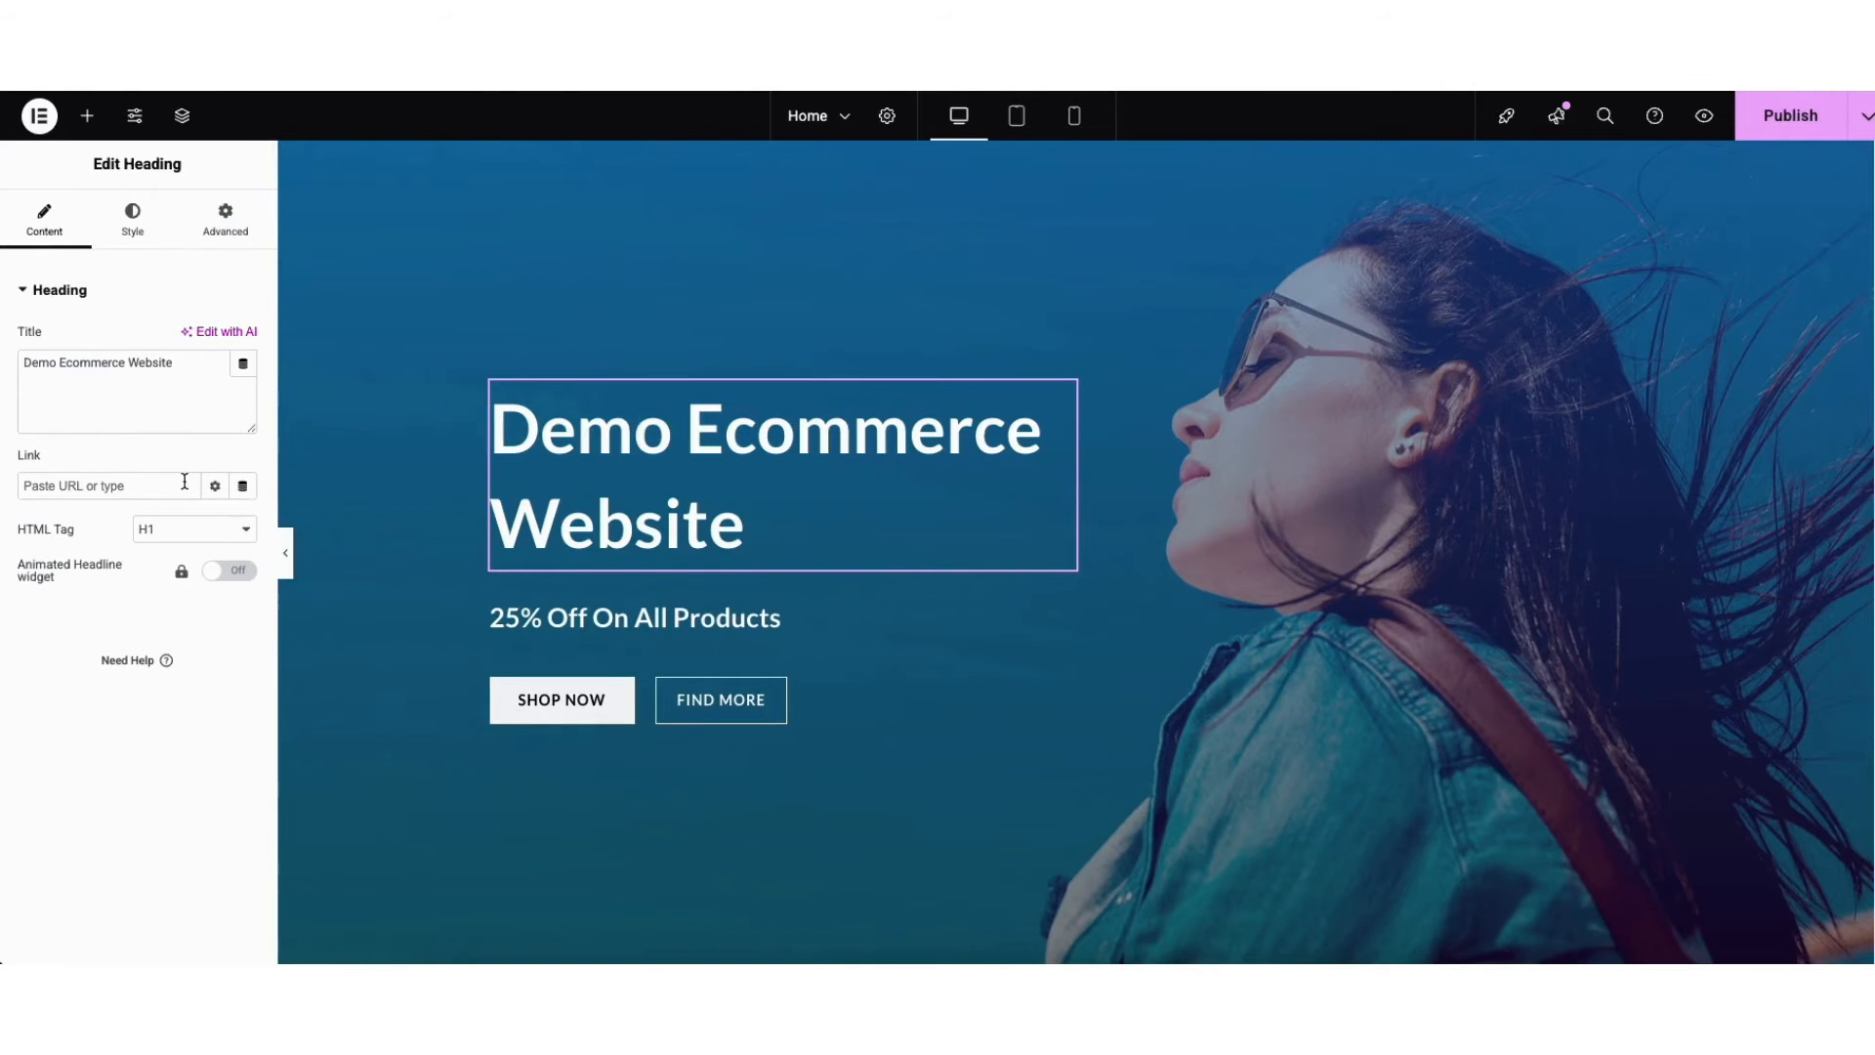
Step: Examine the heading's HTML tag choices, keeping H1, and its alignment, typography and font family options
left_click(190, 531)
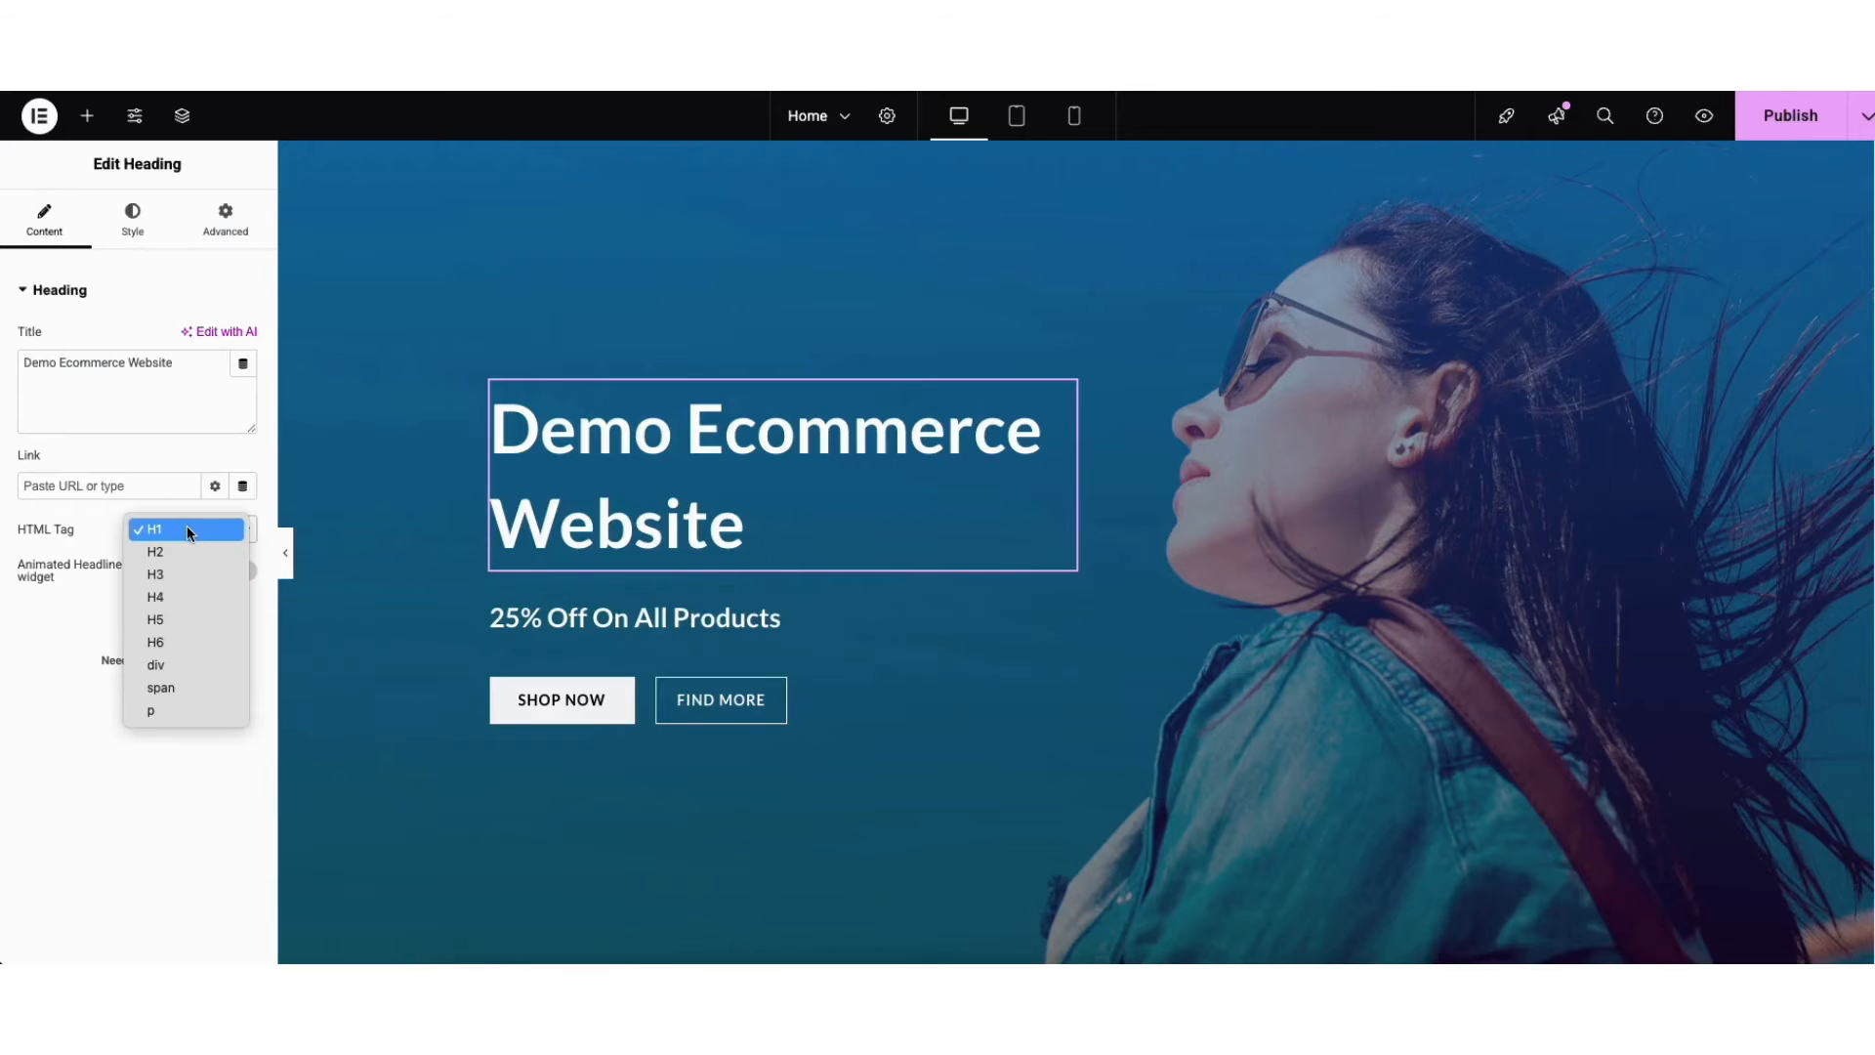
left_click(187, 528)
left_click(134, 219)
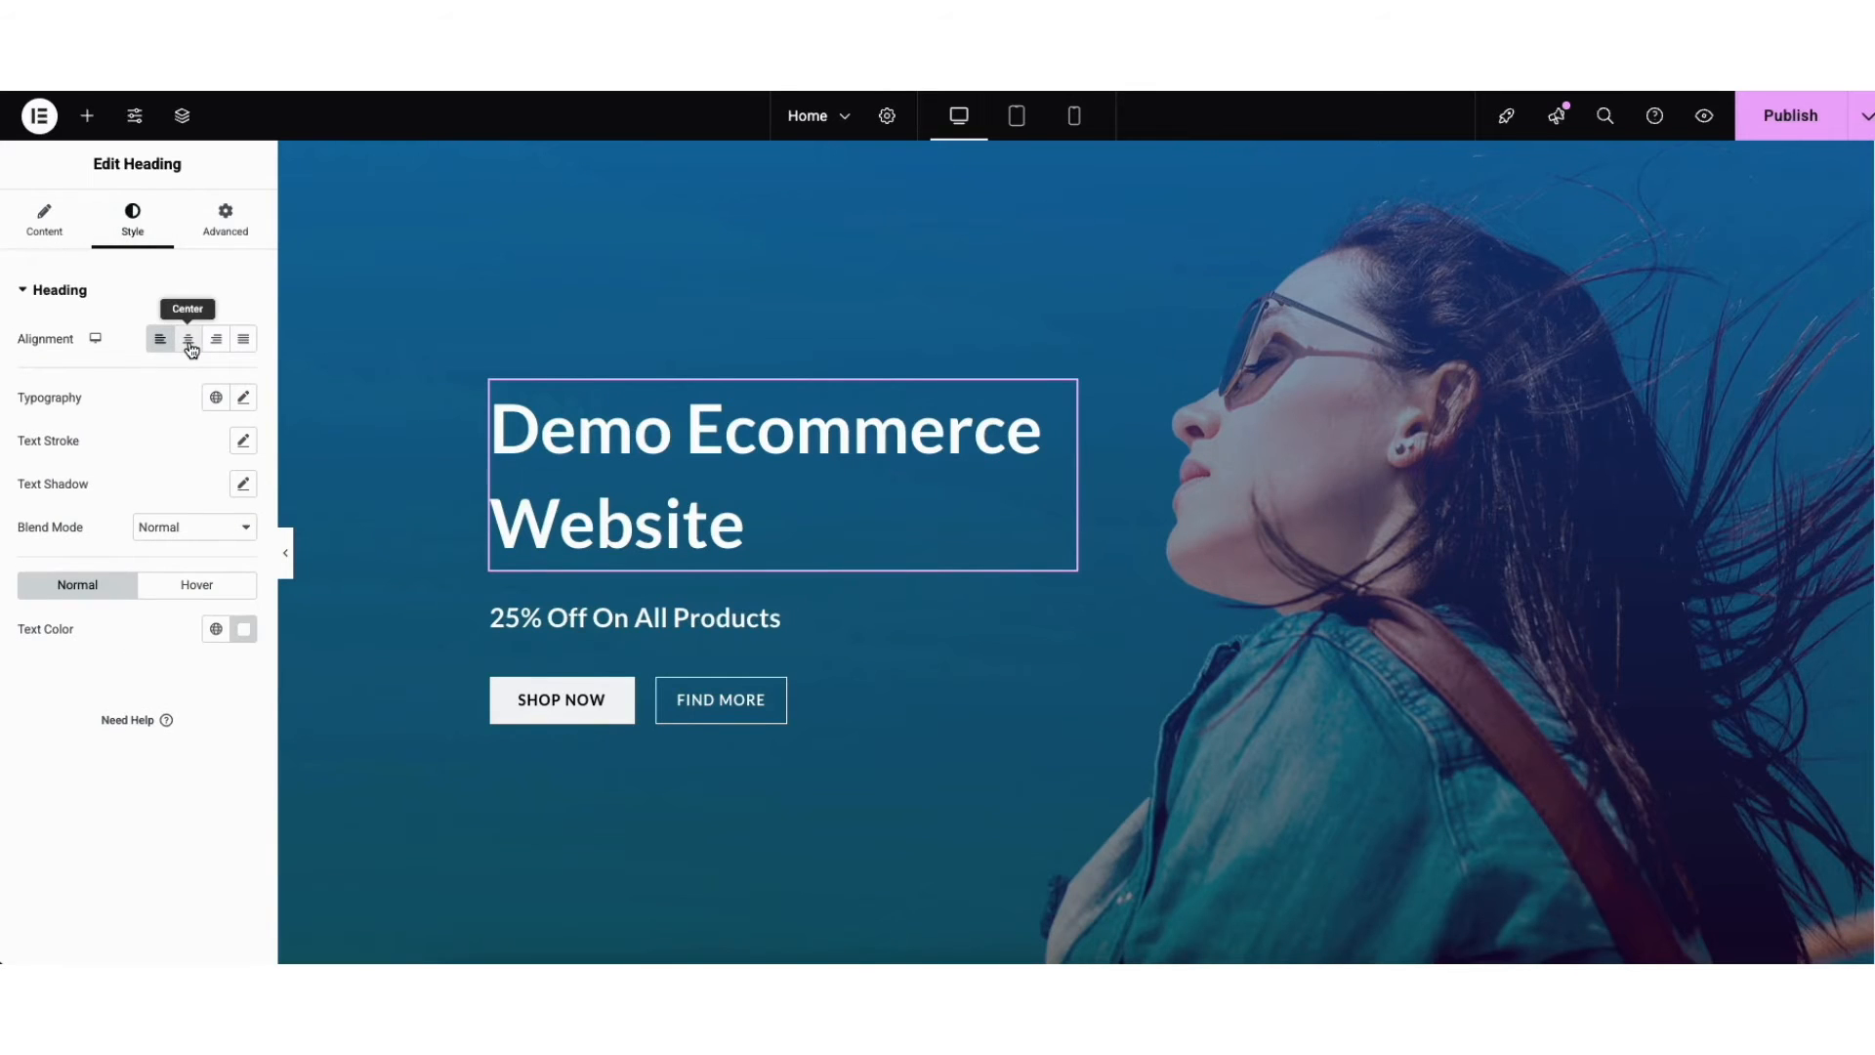
left_click(246, 400)
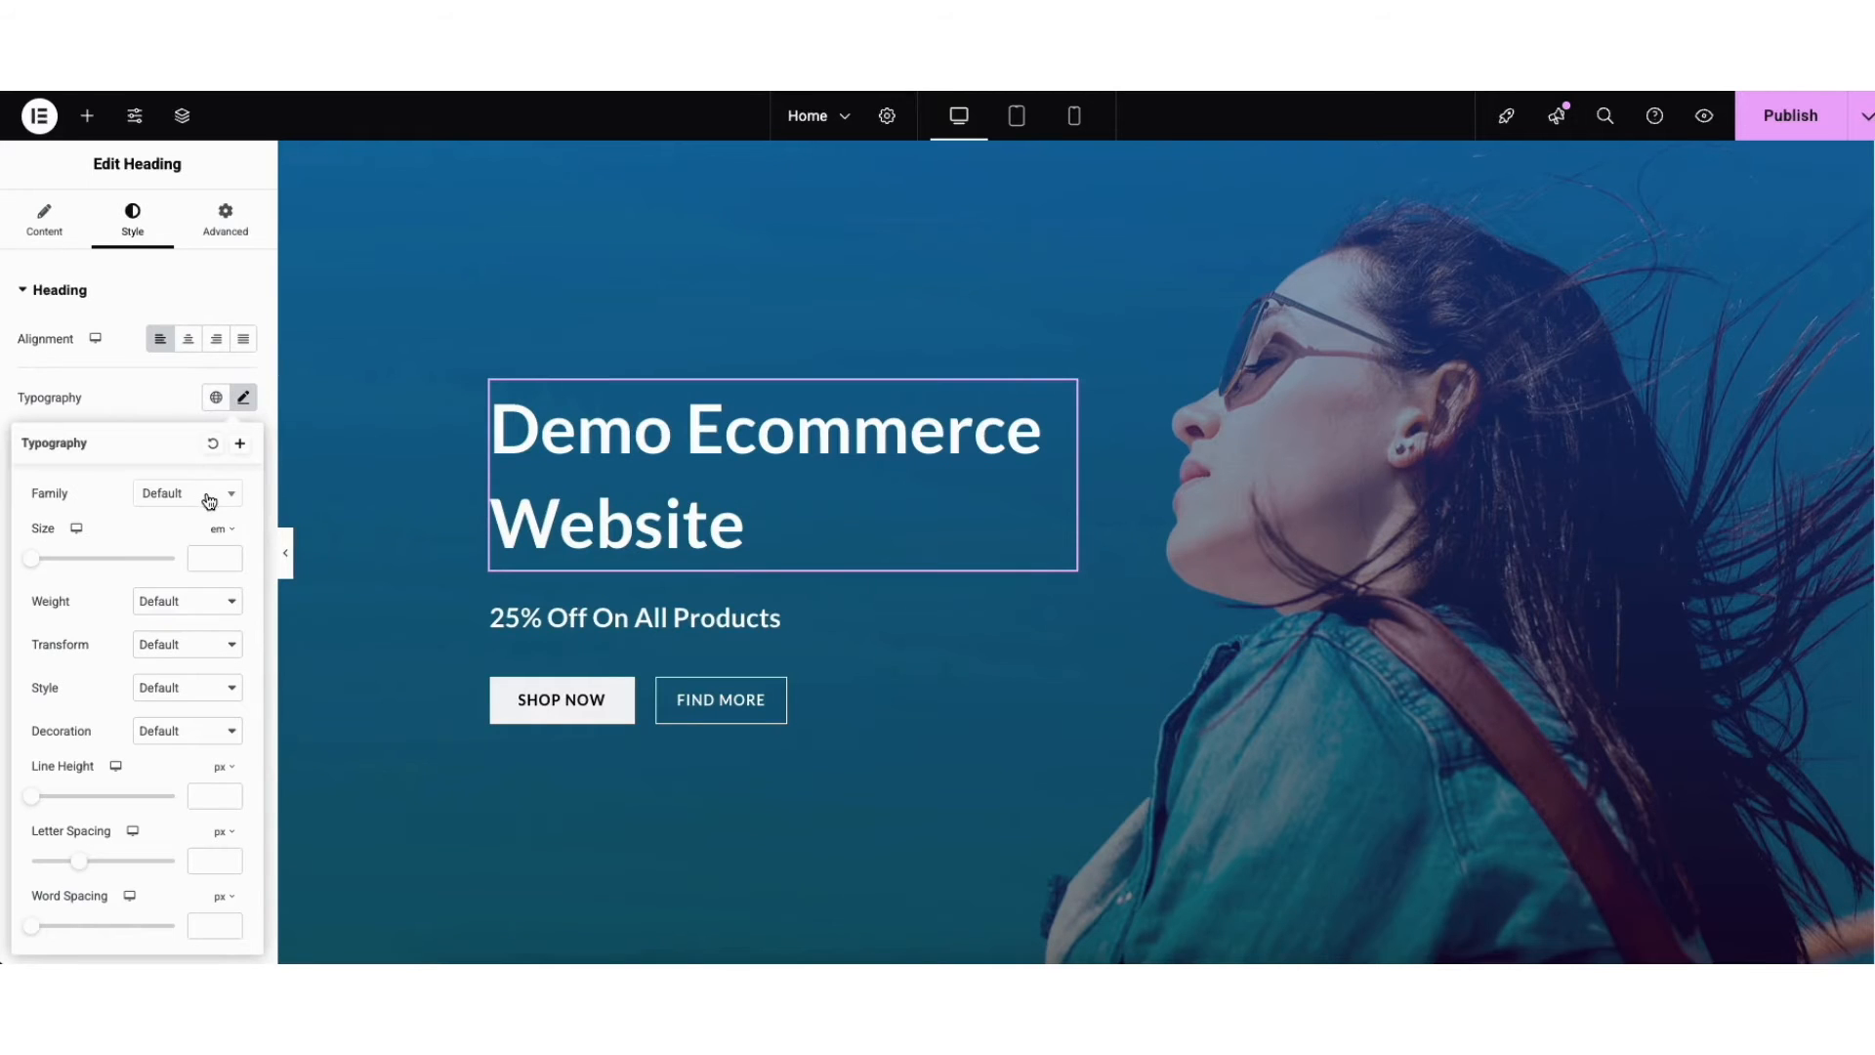
left_click(207, 498)
left_click_drag(235, 552, 233, 571)
left_click(114, 508)
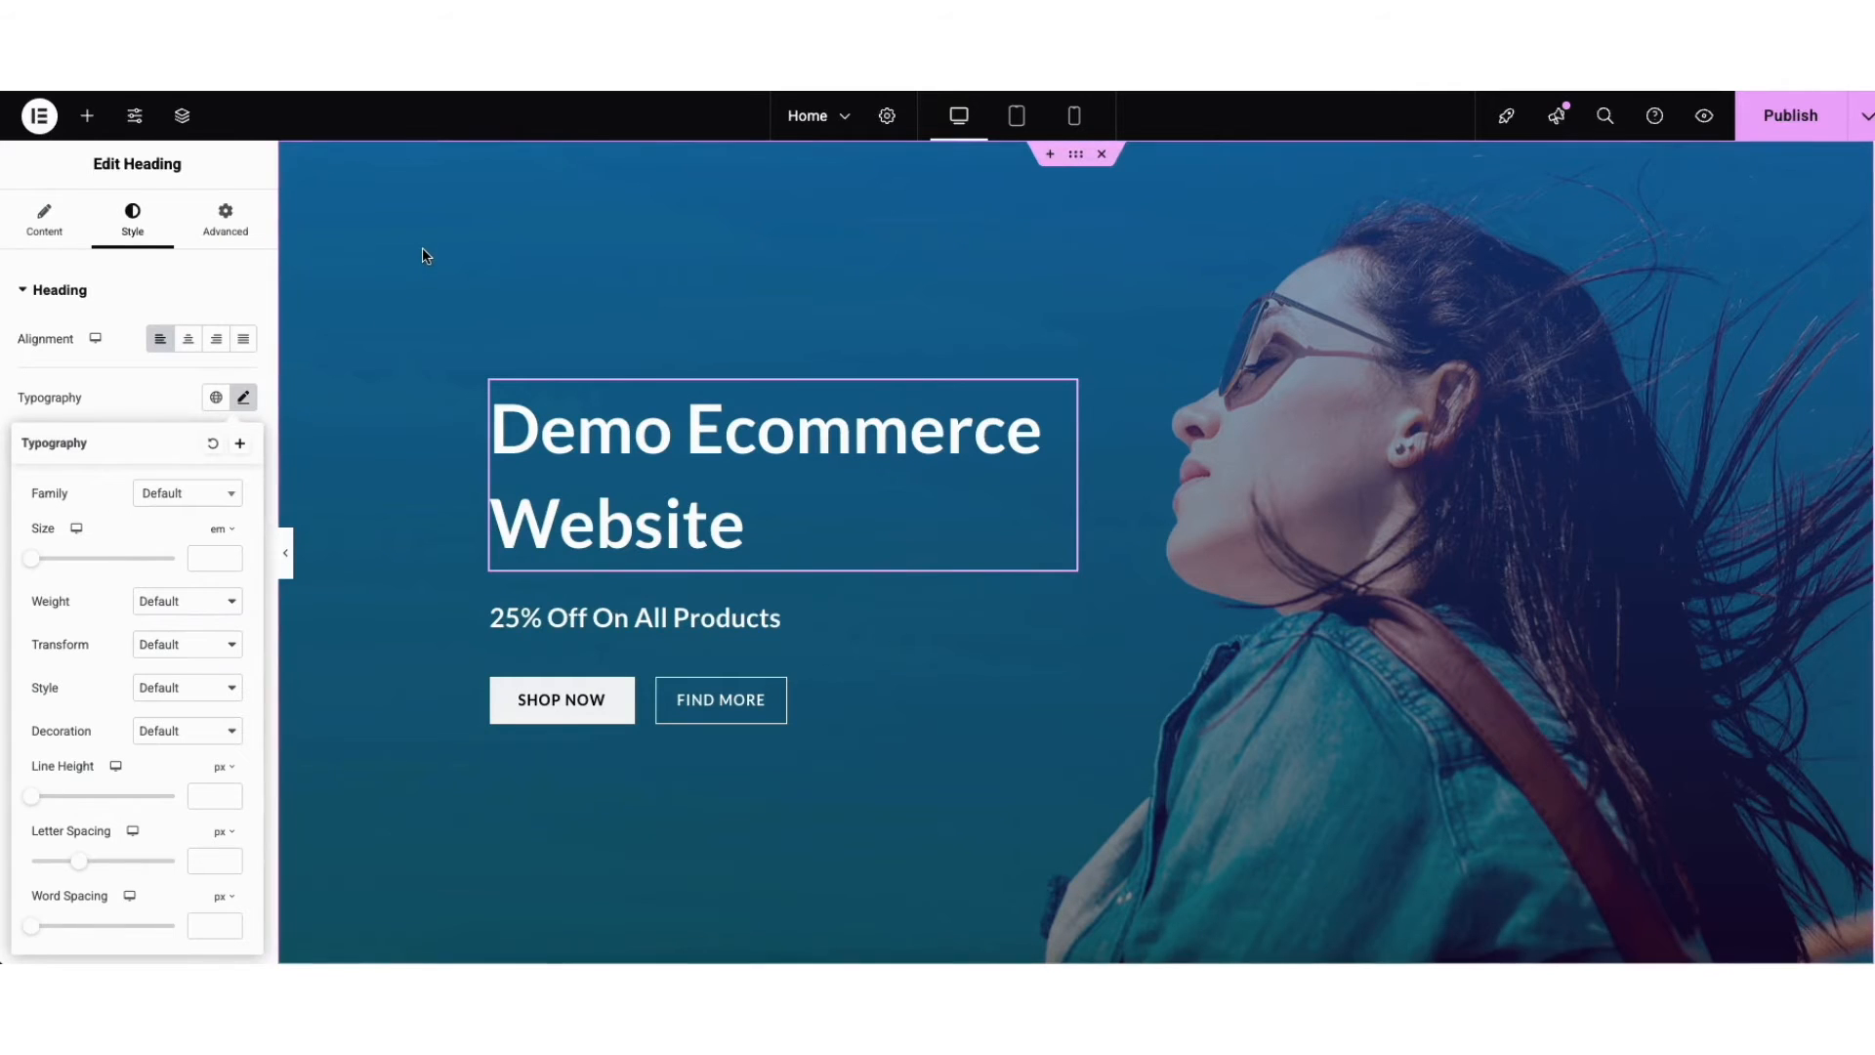
Step: Open the hero container's background settings and choose home-new-bg-free-img-2.jpg from the media library as the background image
right_click(362, 240)
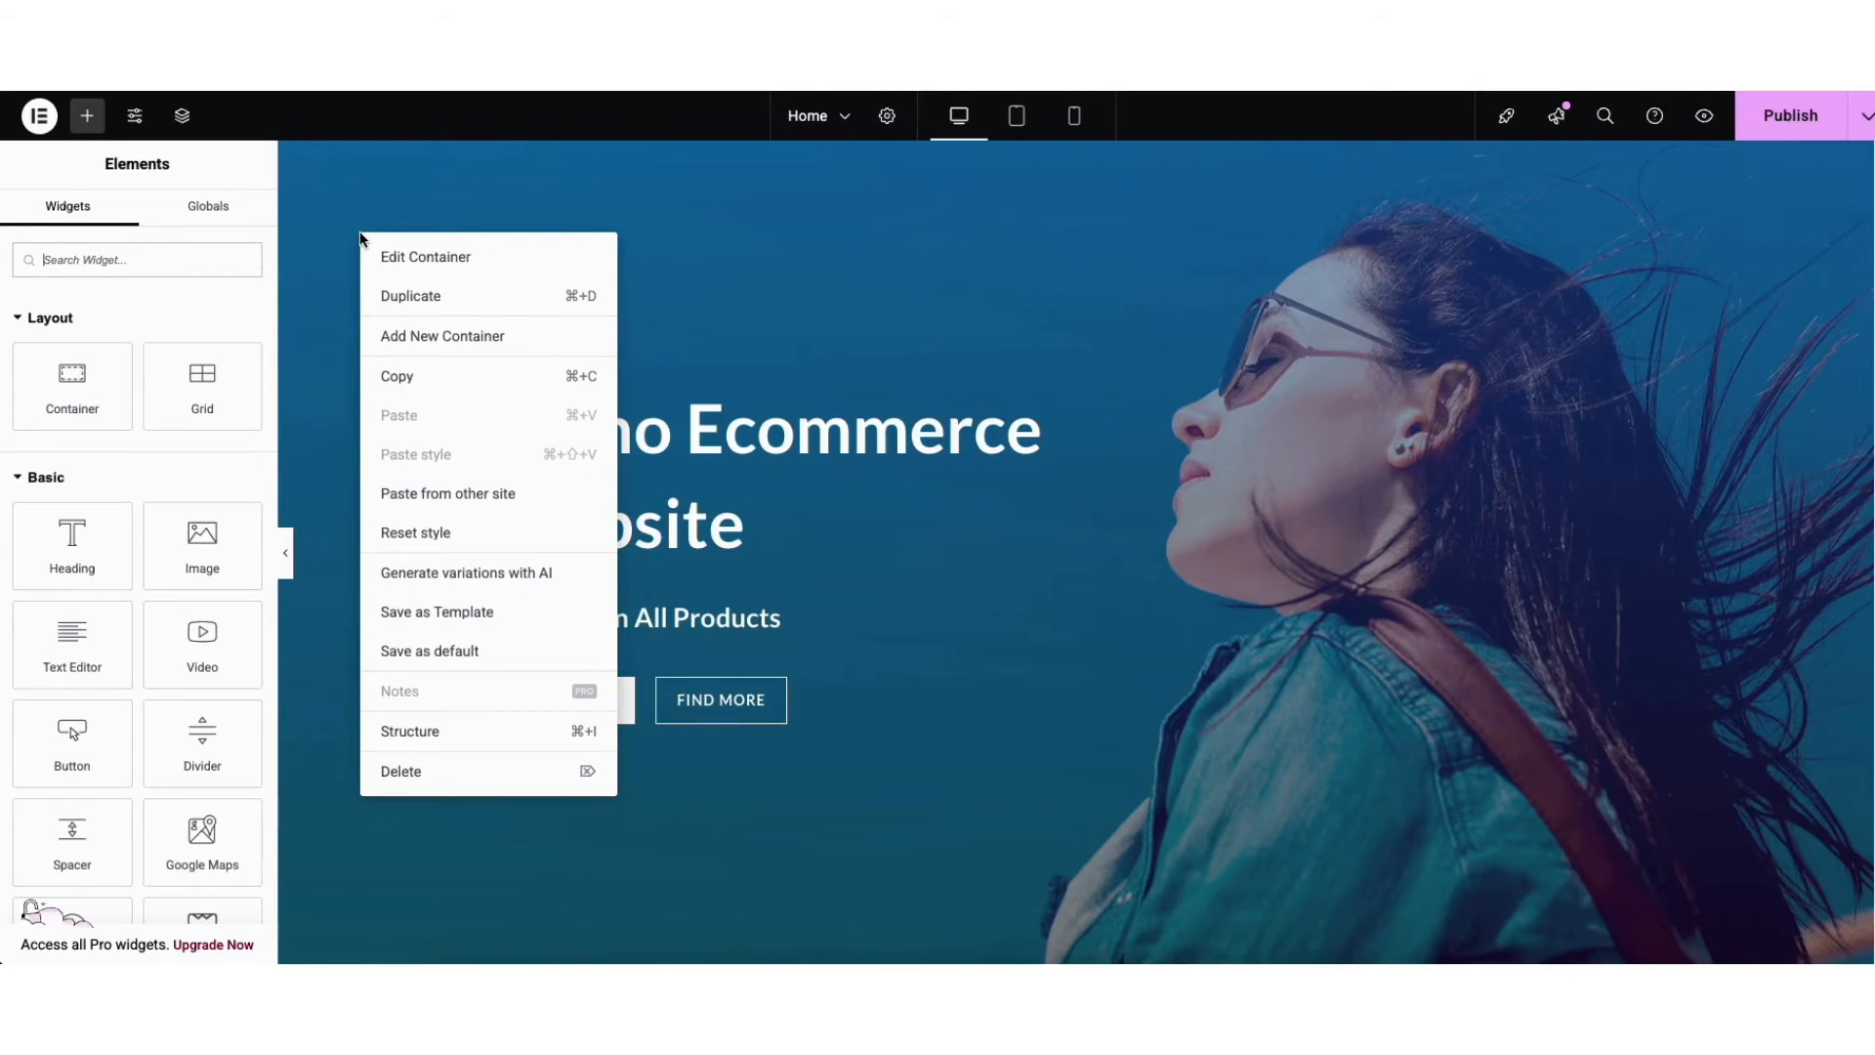
left_click(388, 259)
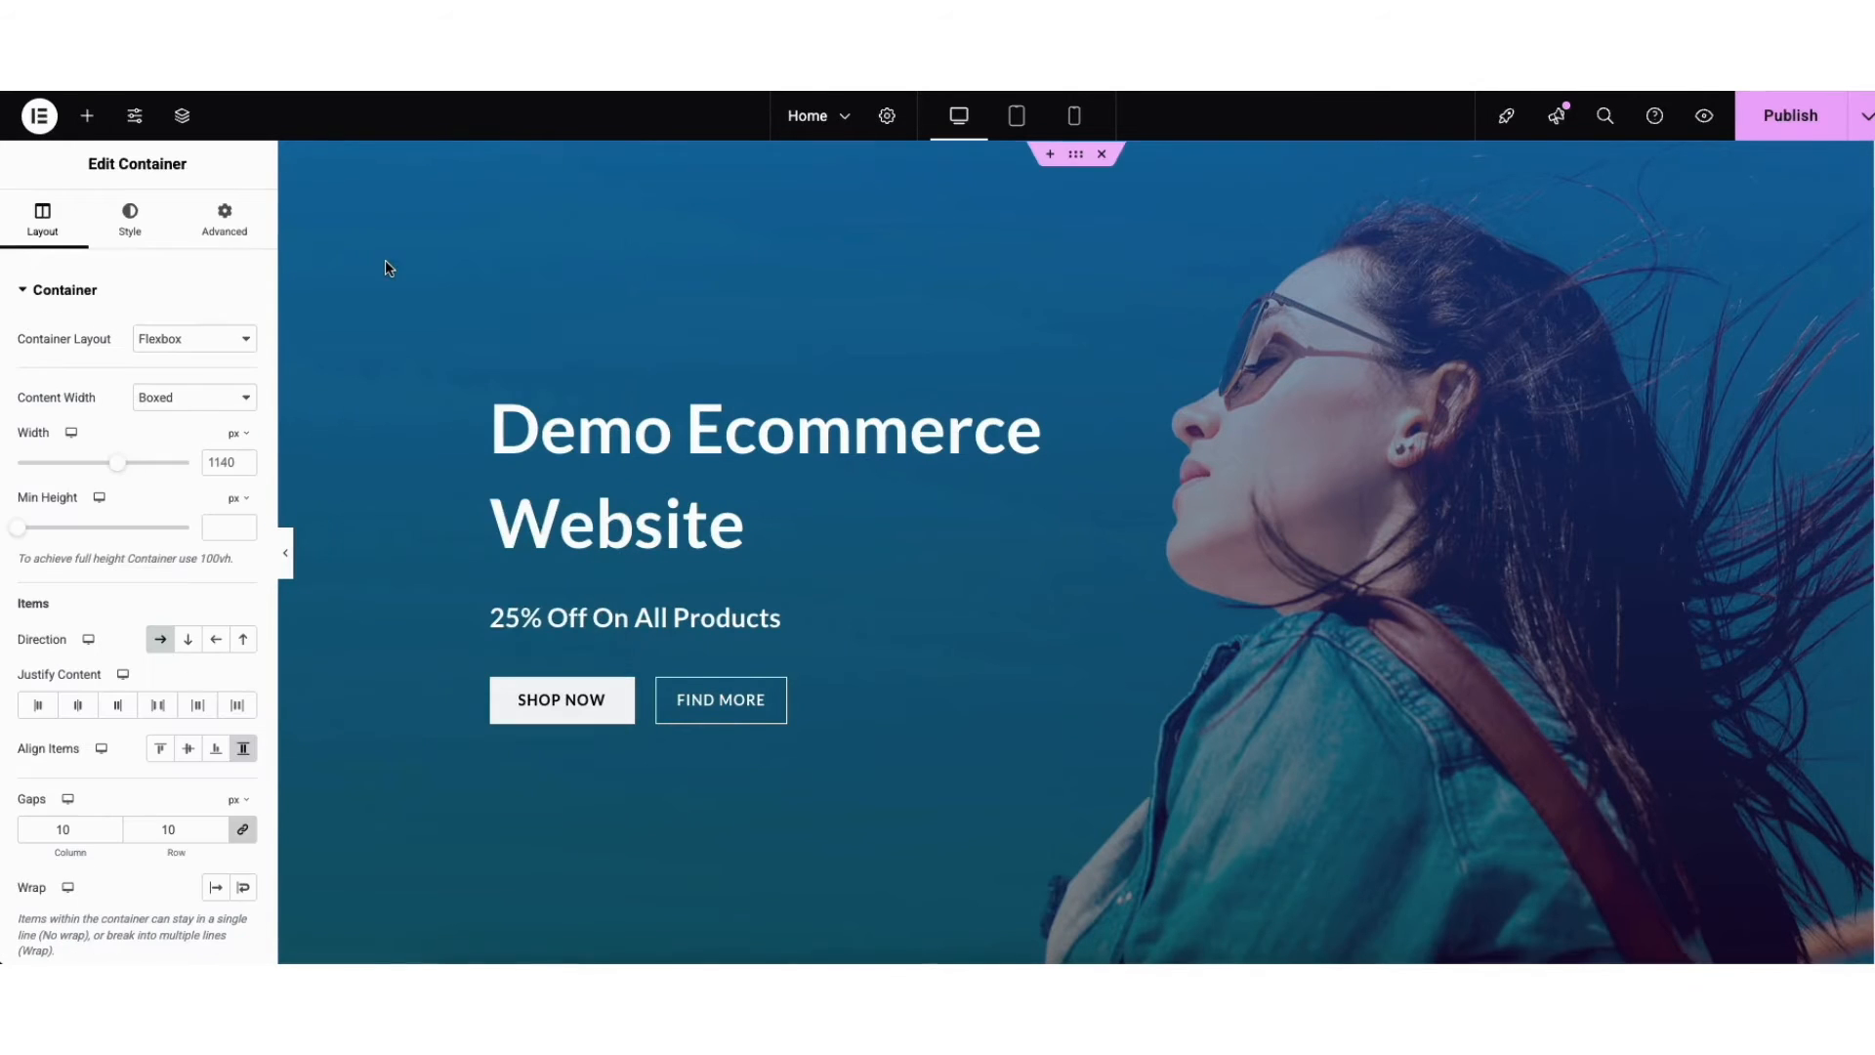
left_click(138, 224)
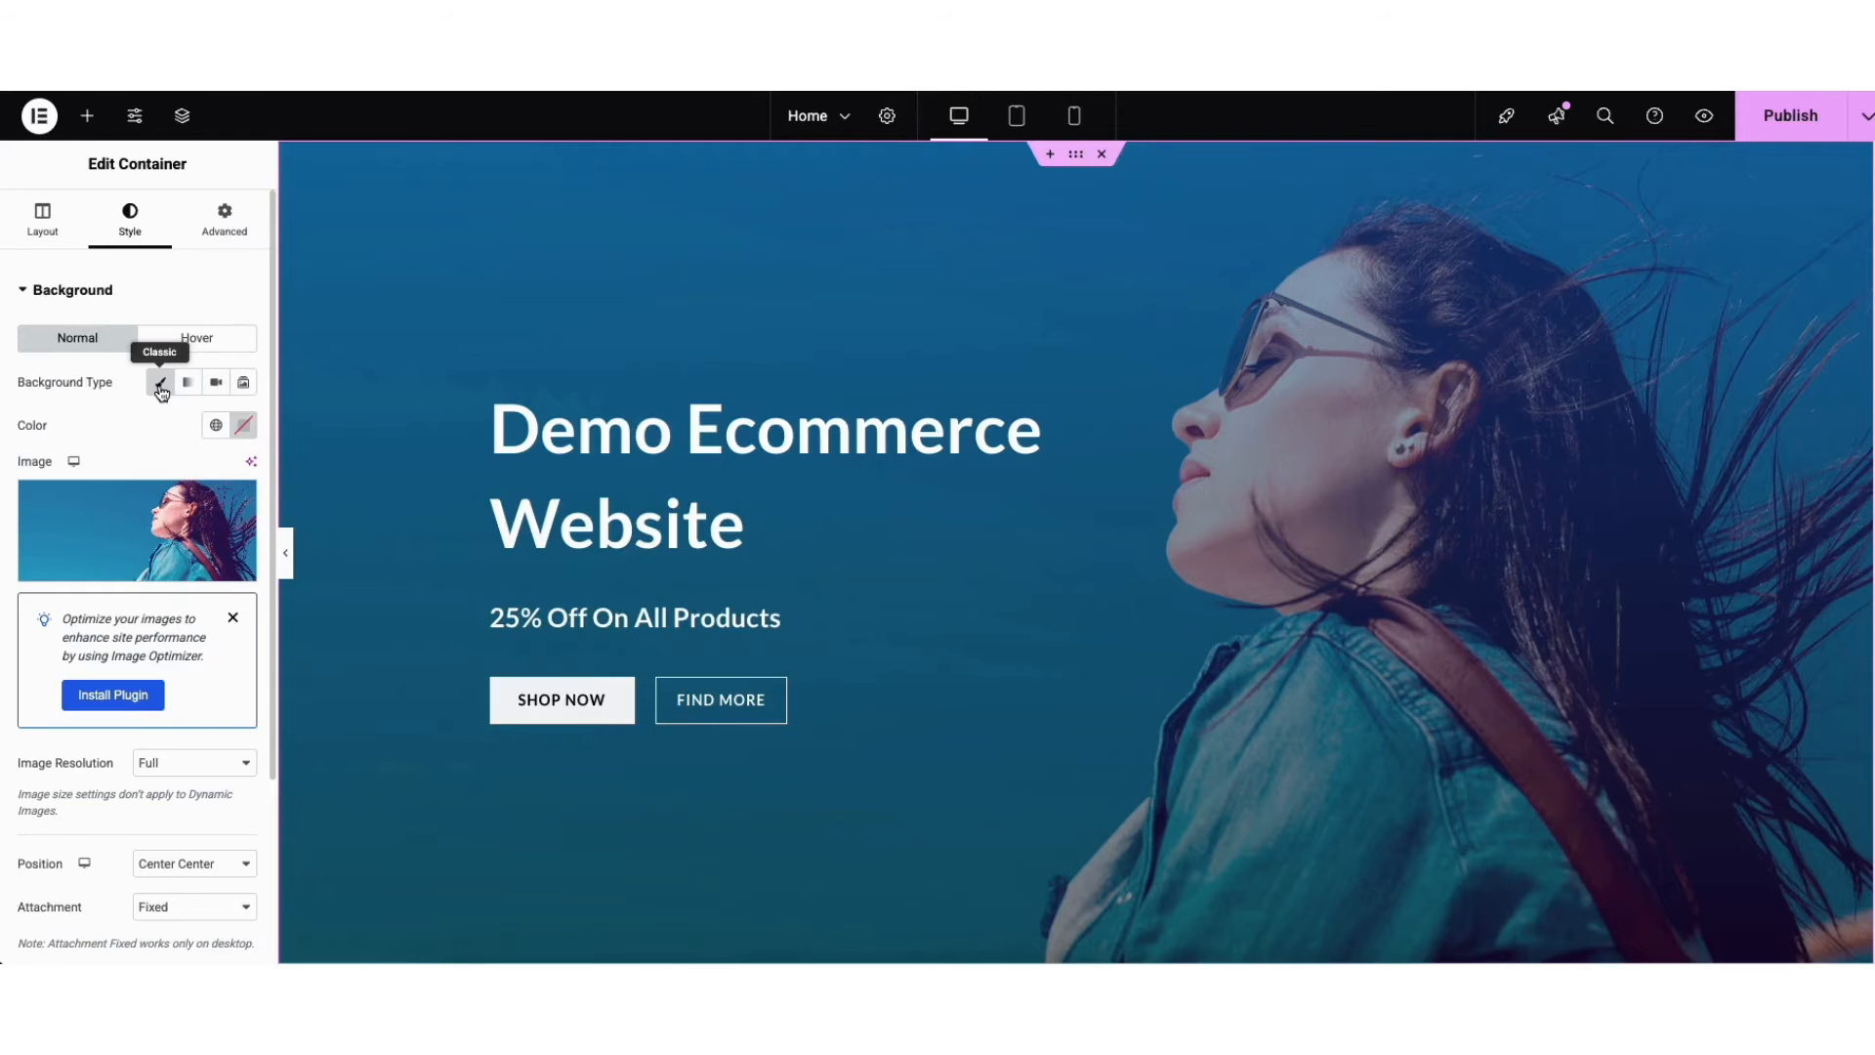
mouse_move(139, 536)
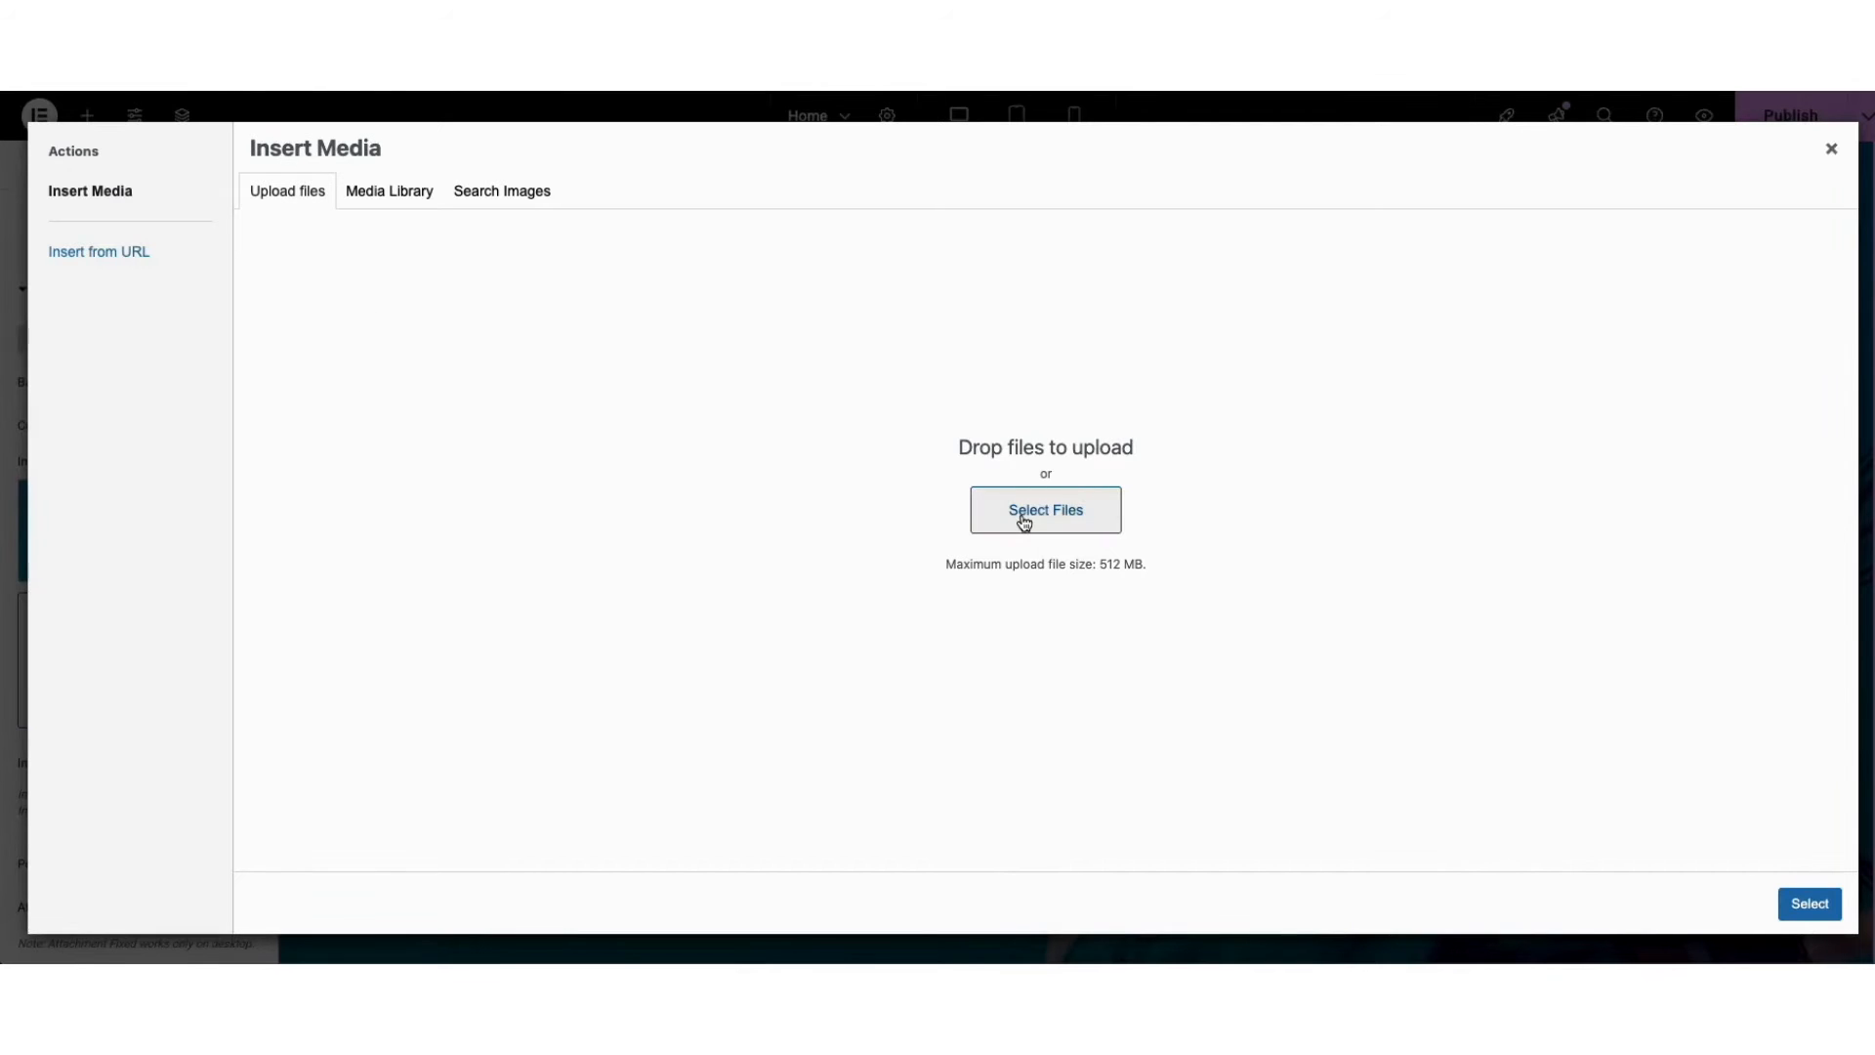
left_click(371, 202)
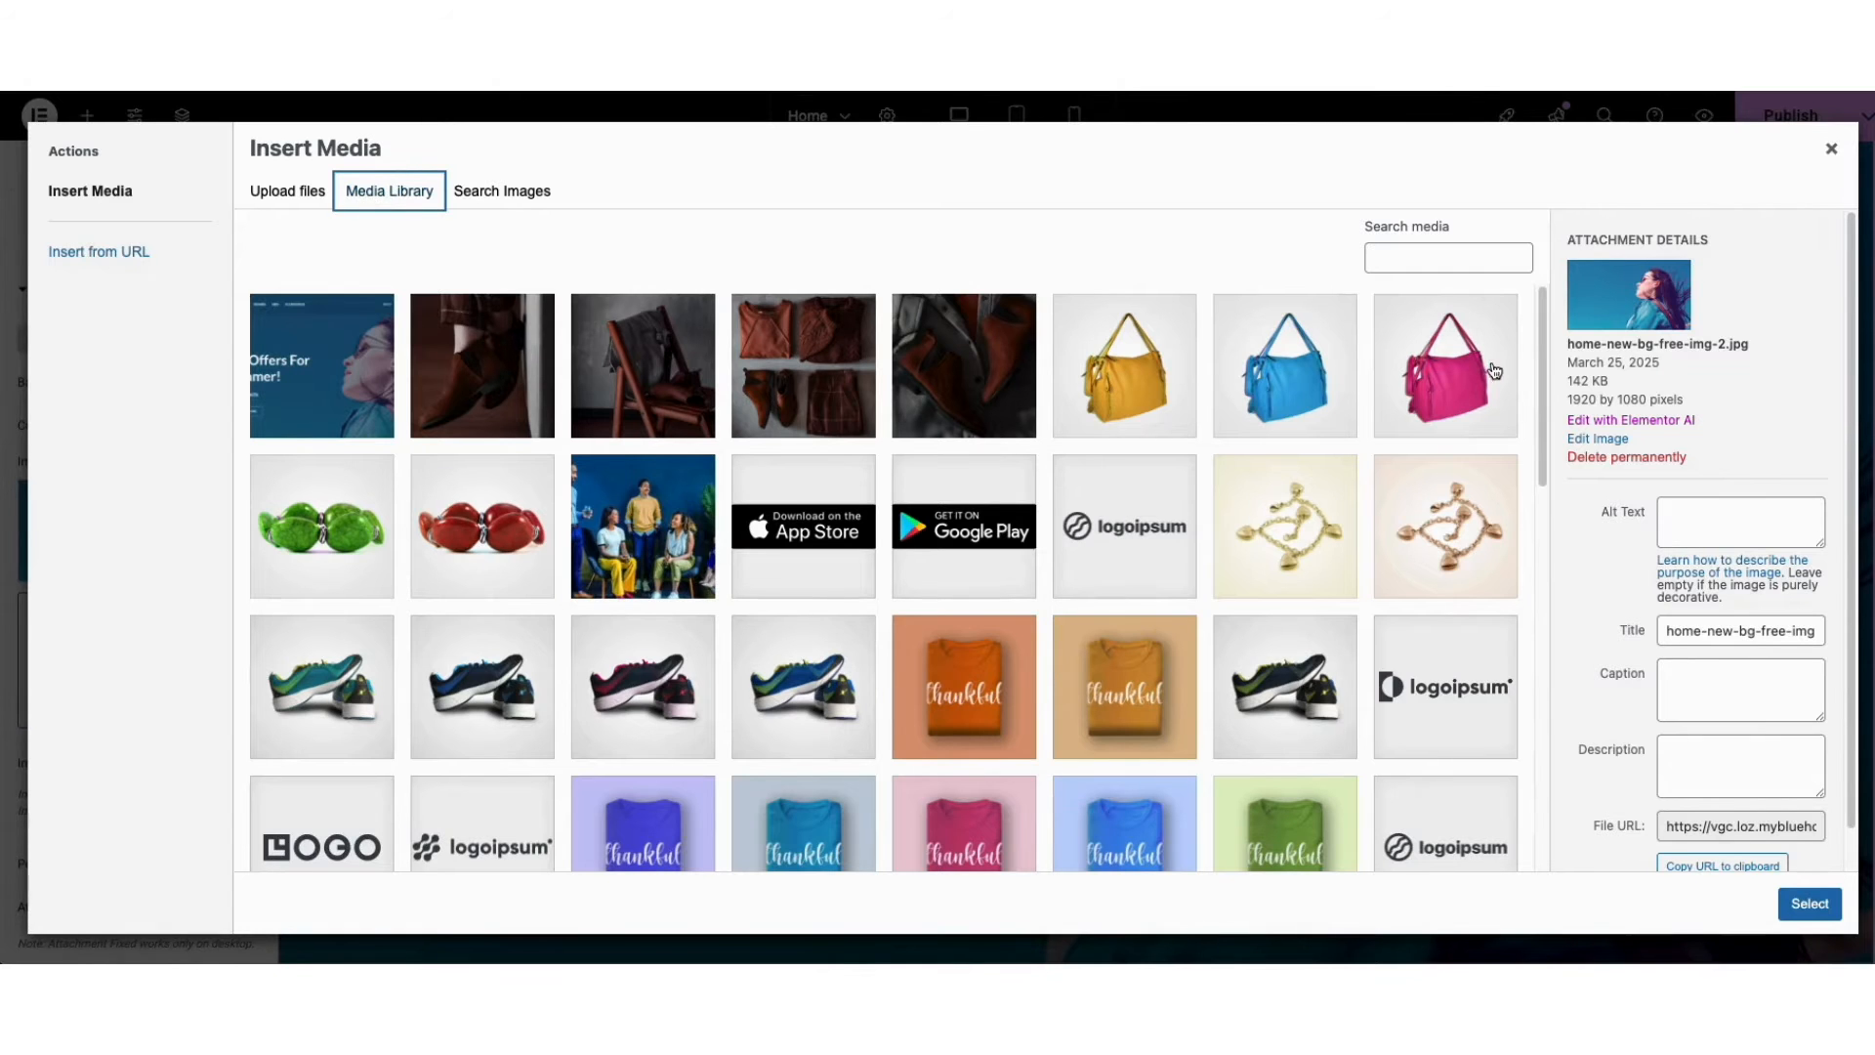
left_click_drag(1539, 313, 1545, 622)
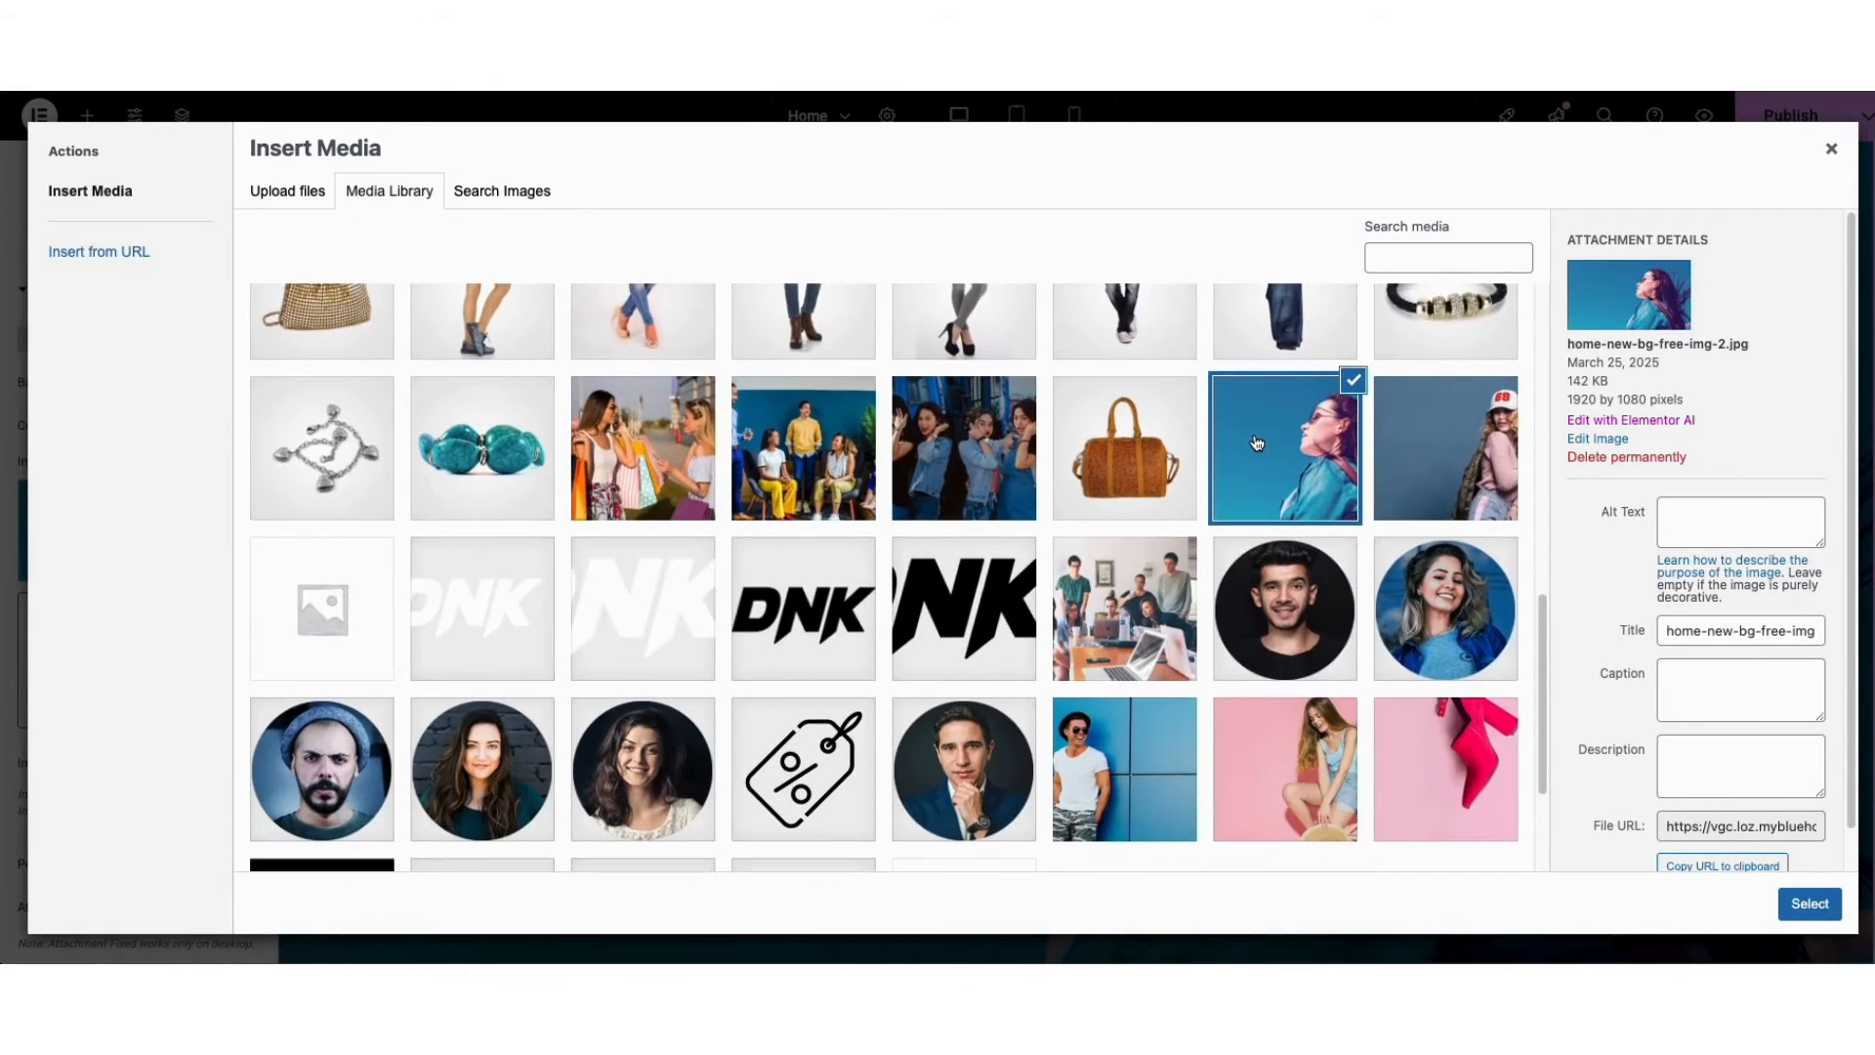
left_click(1813, 913)
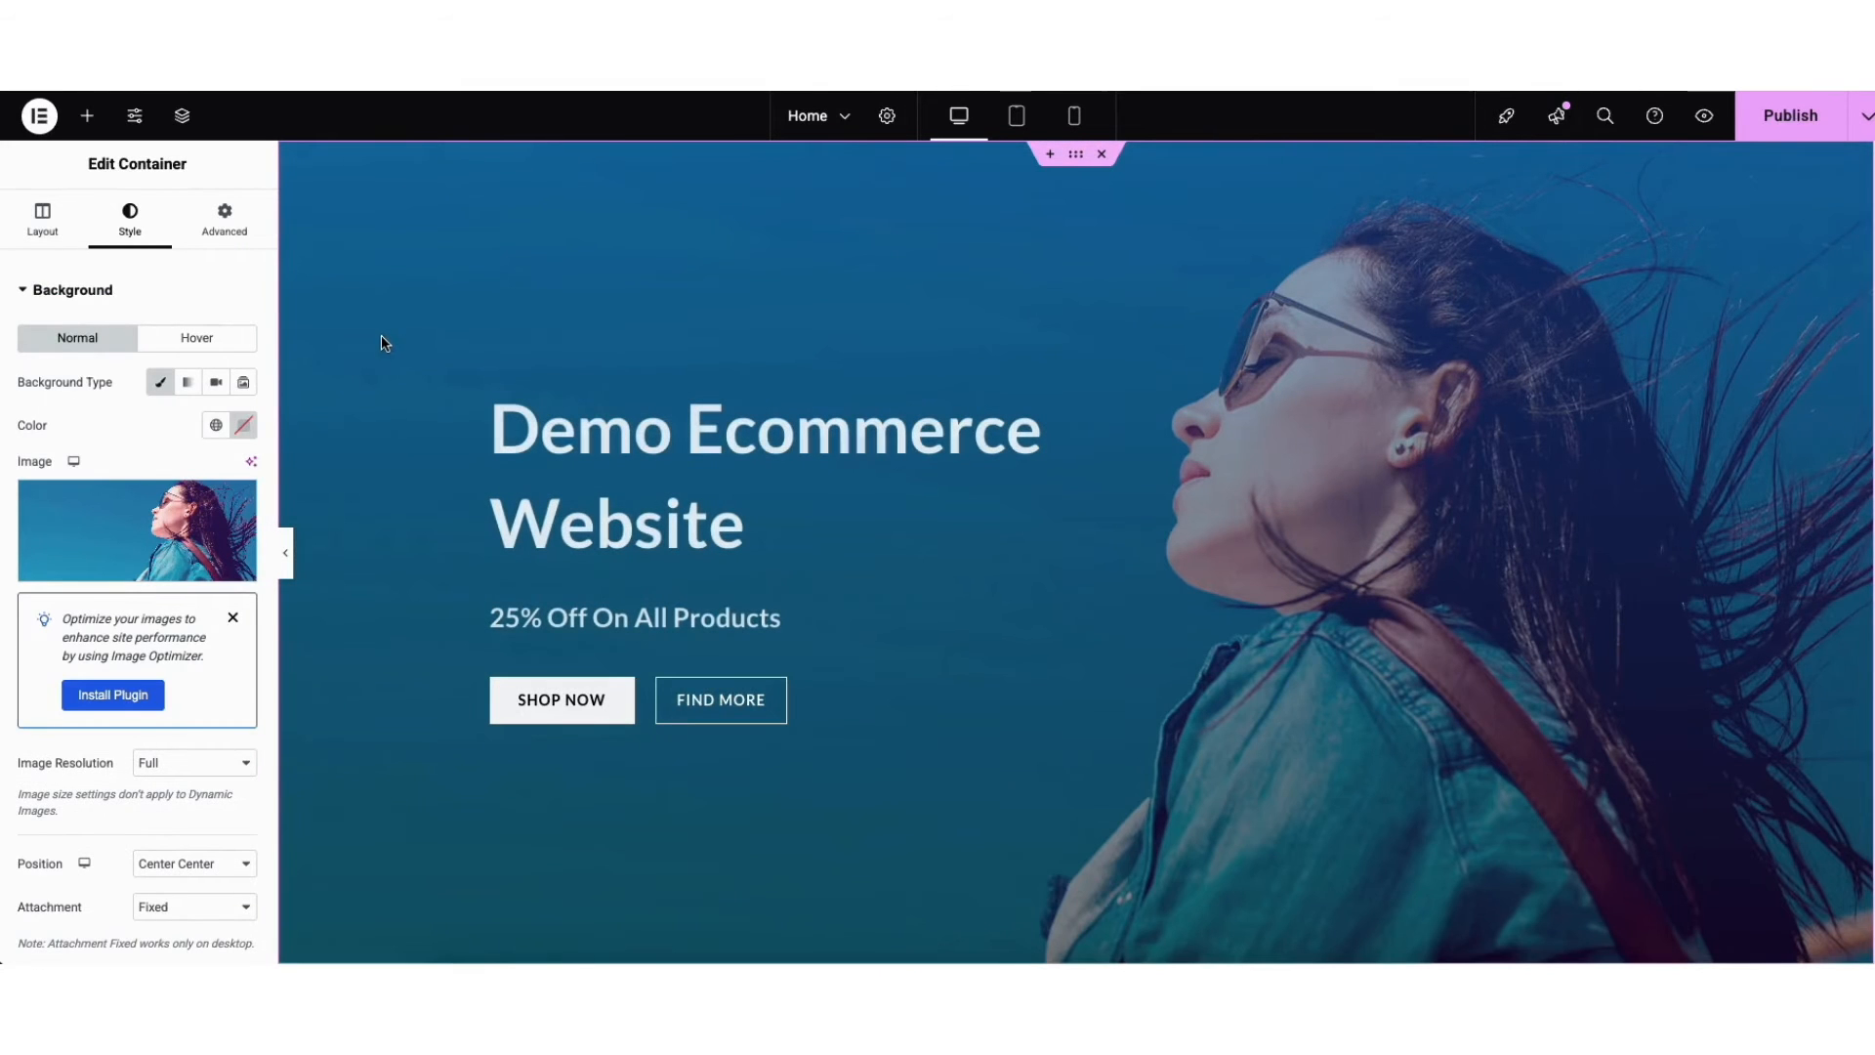
Step: Open the hero container's Background Overlay settings and slightly adjust the blue first color of the gradient
scroll(270, 490, "down", 1)
left_click_drag(269, 491, 264, 717)
left_click(119, 795)
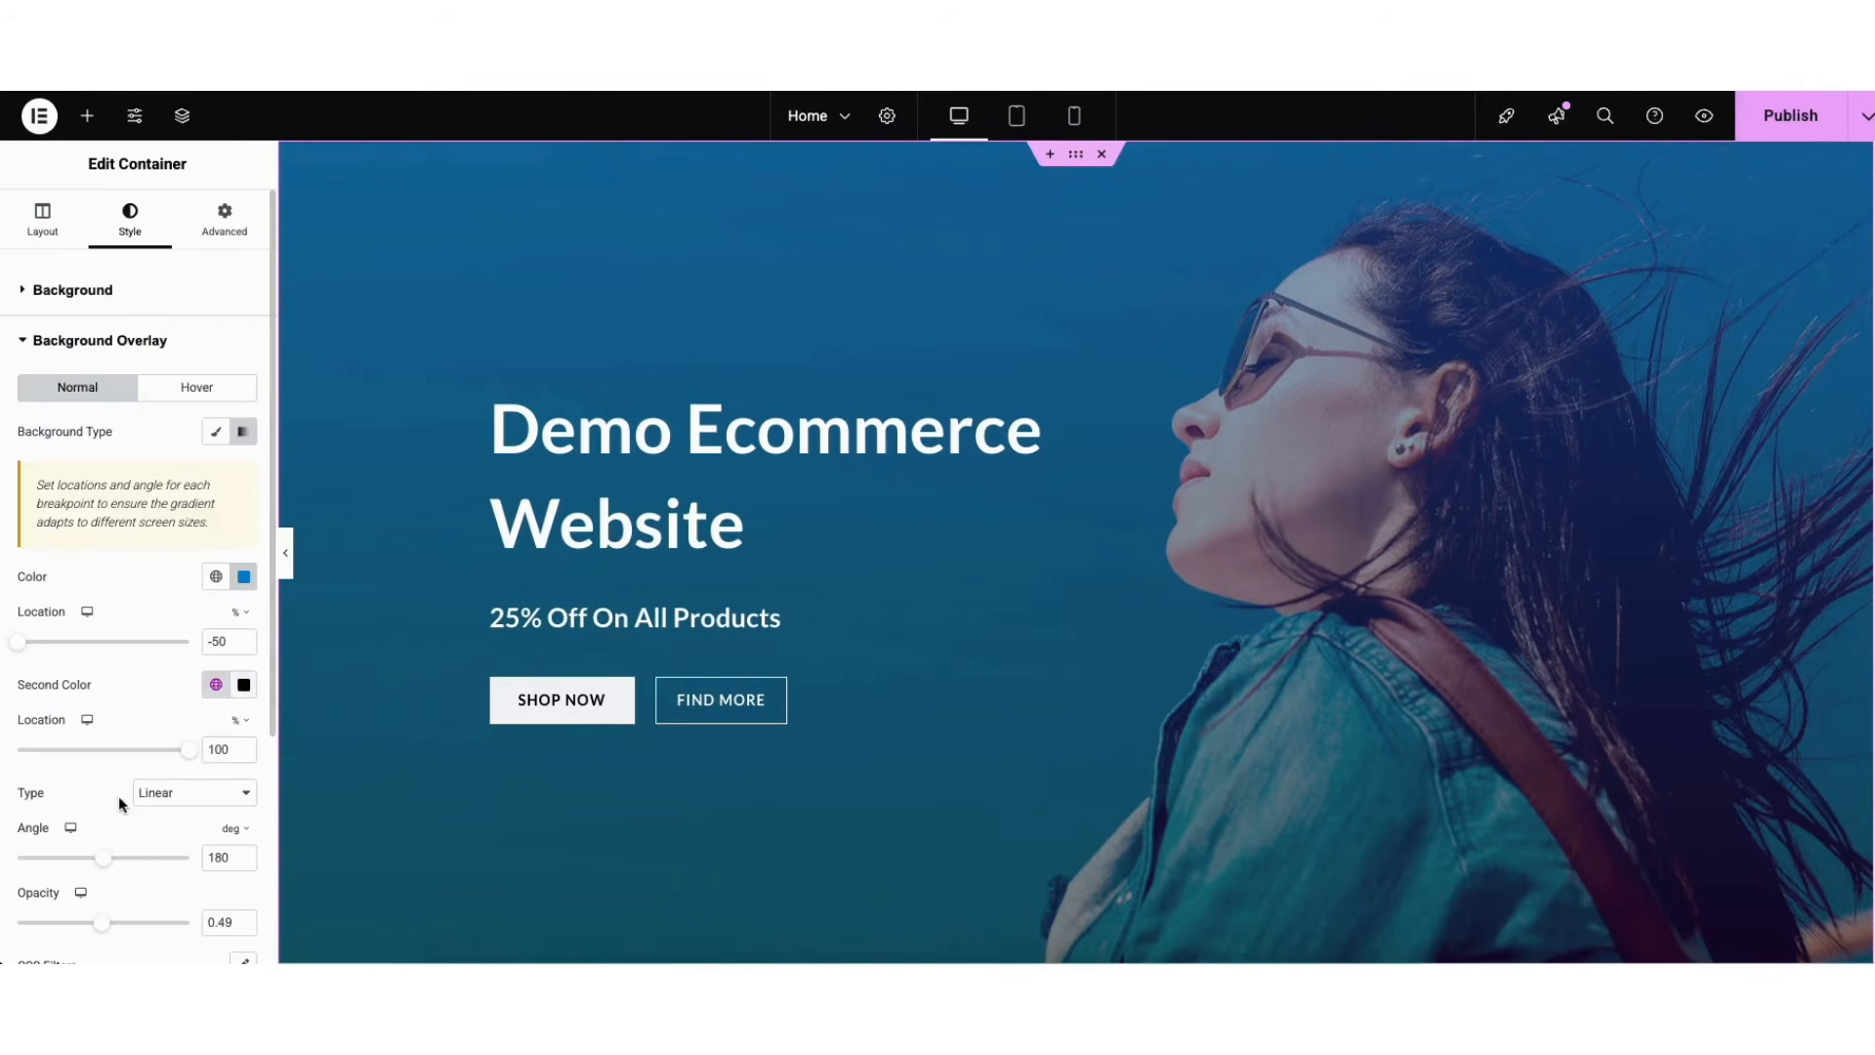
left_click(244, 576)
mouse_move(355, 696)
left_mouse_down()
mouse_move(167, 695)
mouse_move(126, 753)
mouse_move(143, 771)
mouse_move(350, 680)
left_mouse_up()
left_click(168, 576)
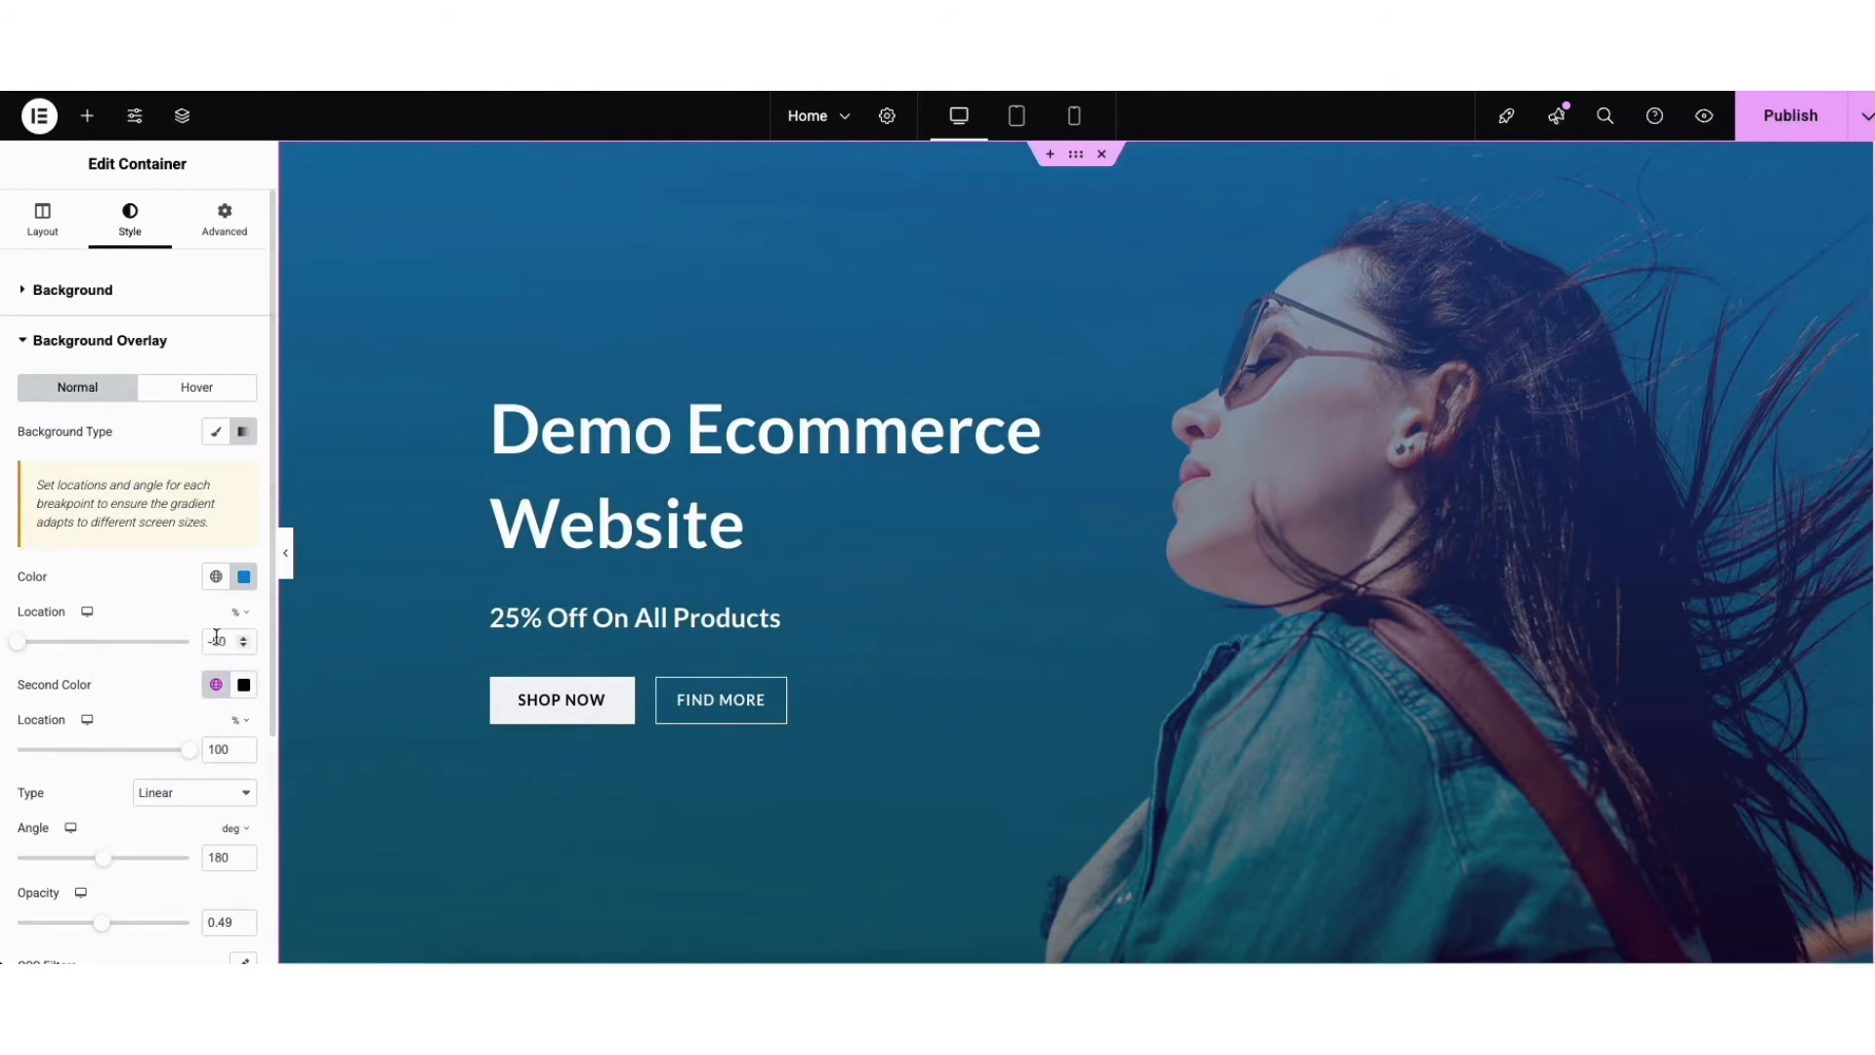
Step: Set the overlay gradient's second color to #141414 and the overlay opacity to 0.44
left_click(244, 684)
left_click_drag(226, 549, 130, 561)
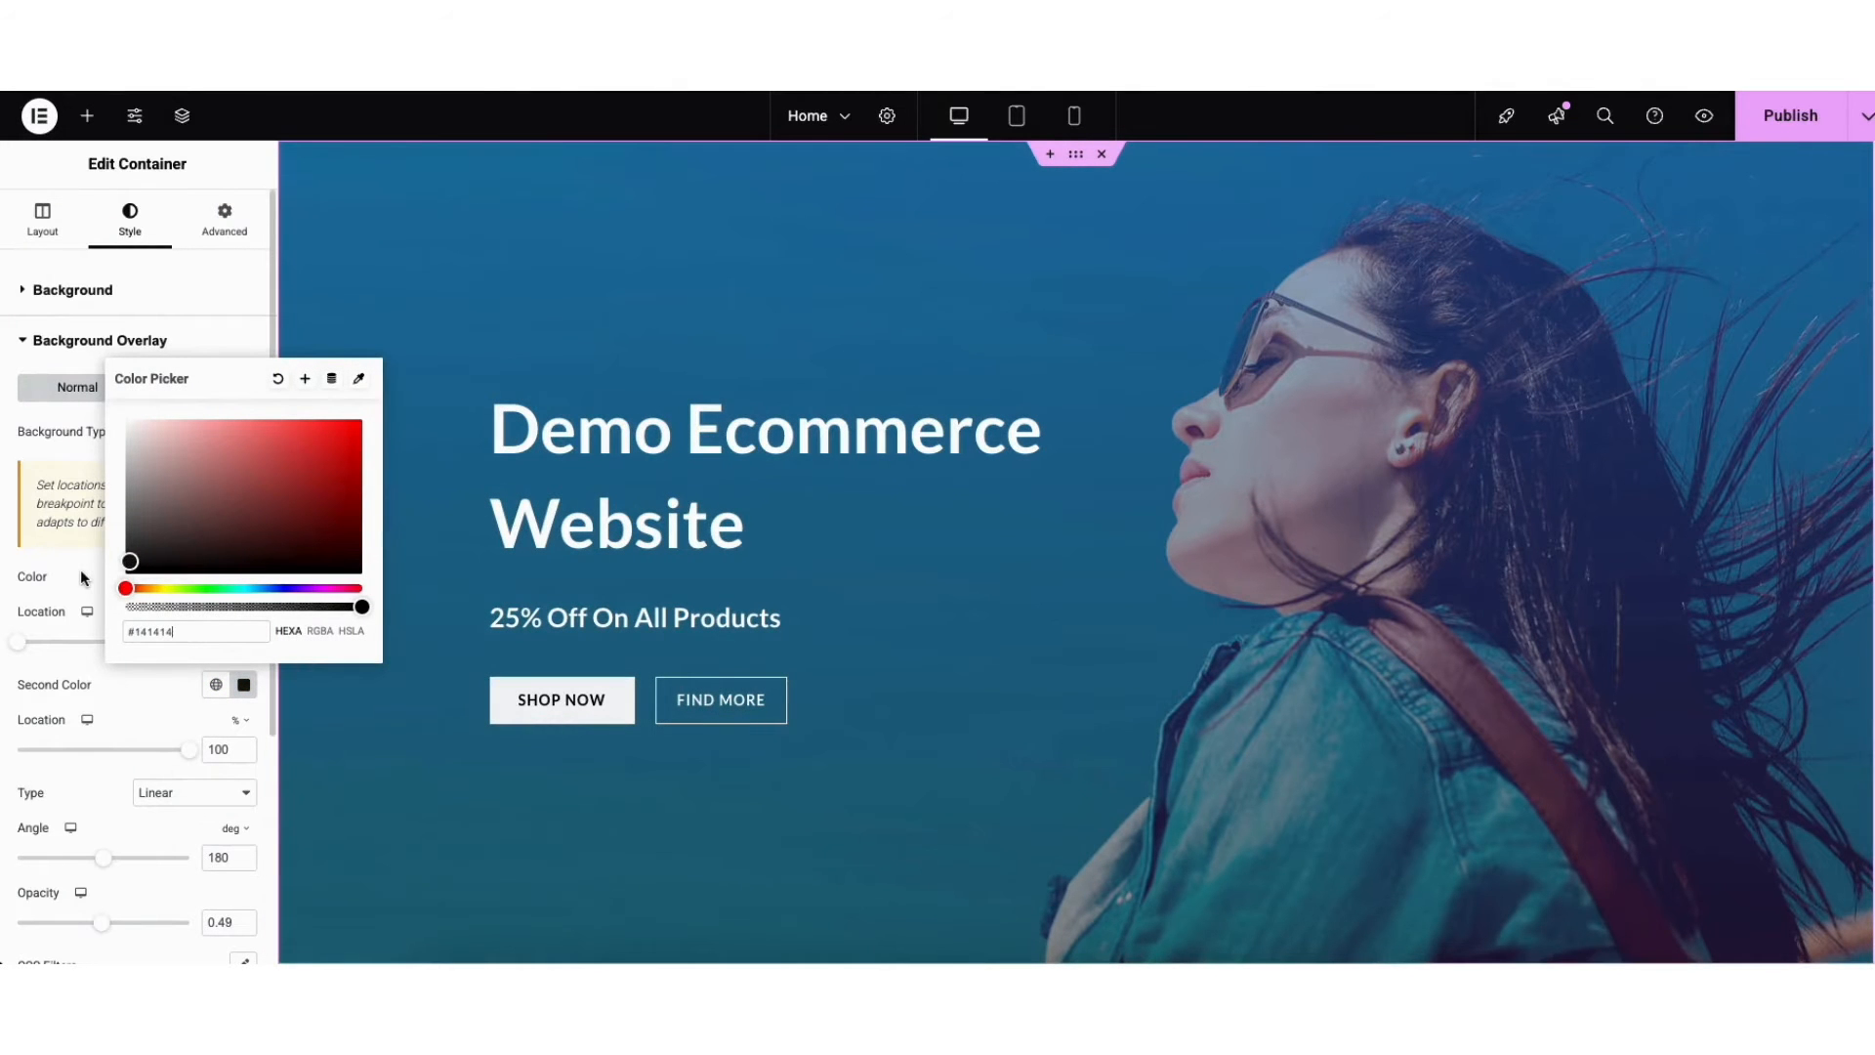
left_click(80, 570)
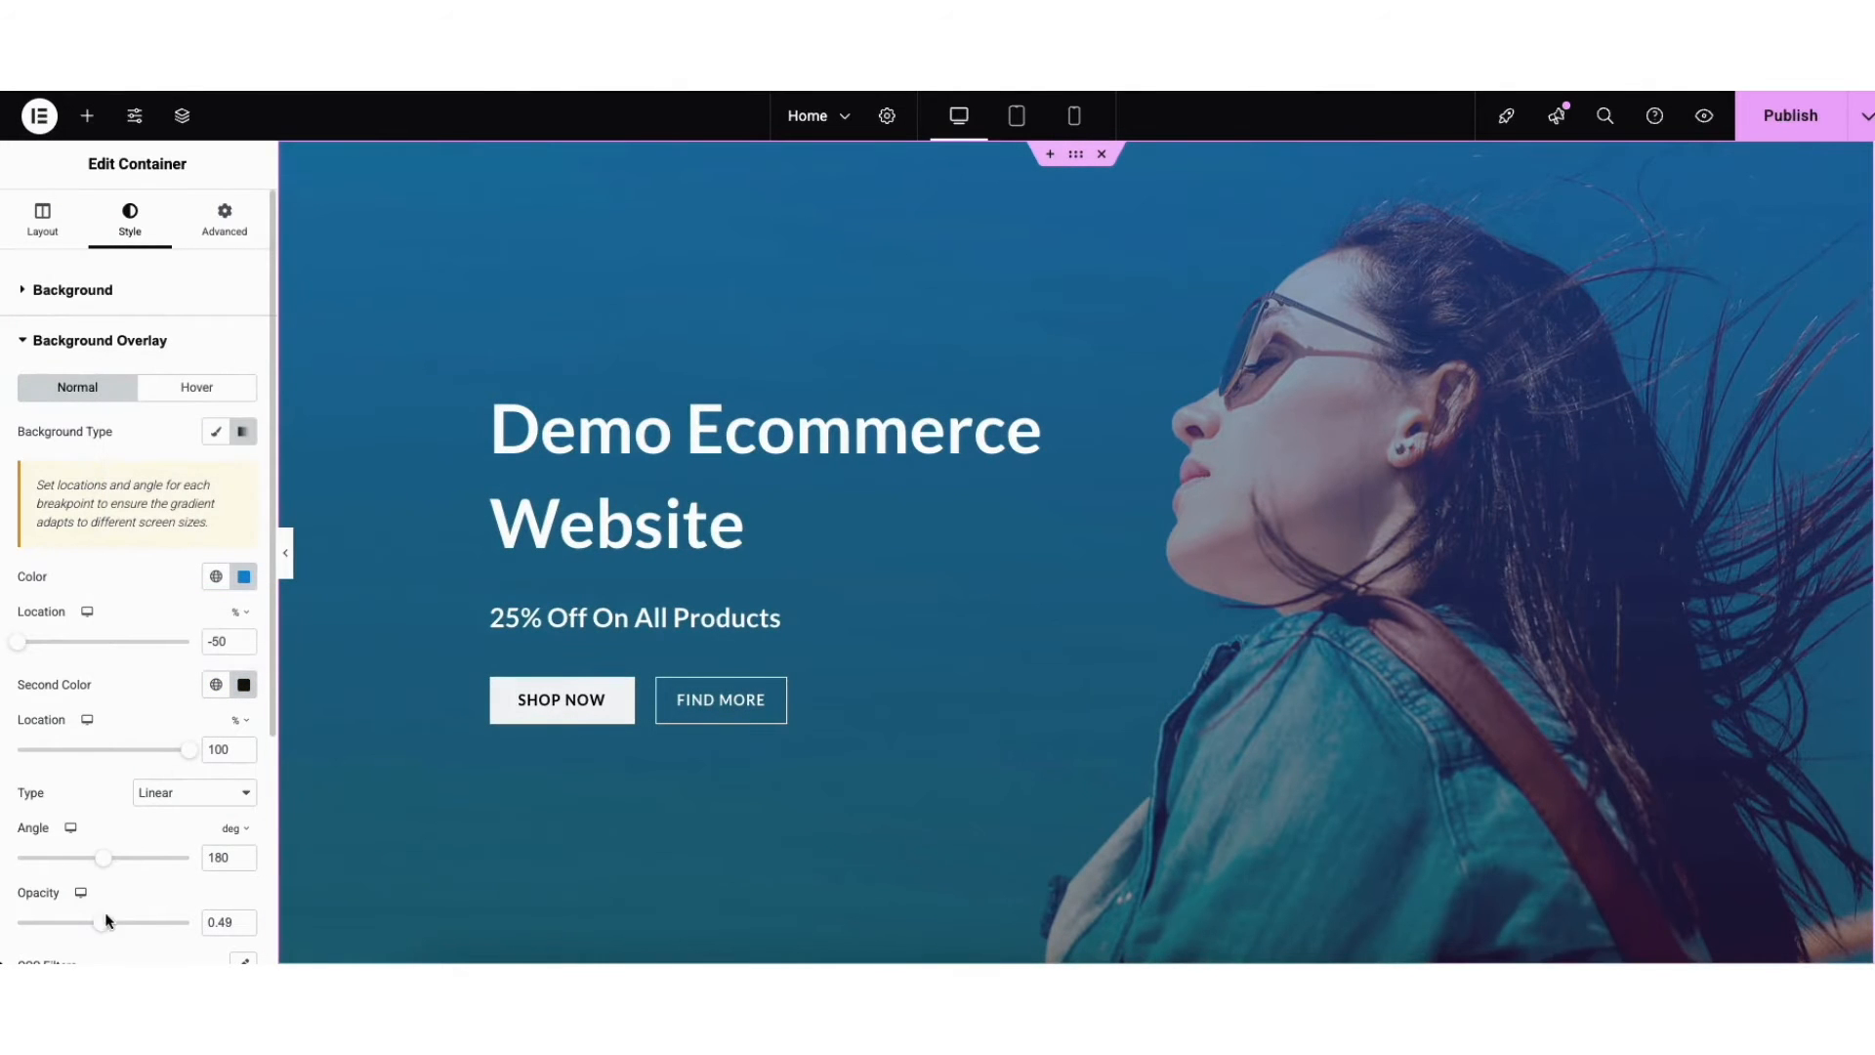
mouse_move(102, 929)
left_mouse_down()
mouse_move(21, 946)
mouse_move(182, 947)
mouse_move(93, 946)
left_mouse_up()
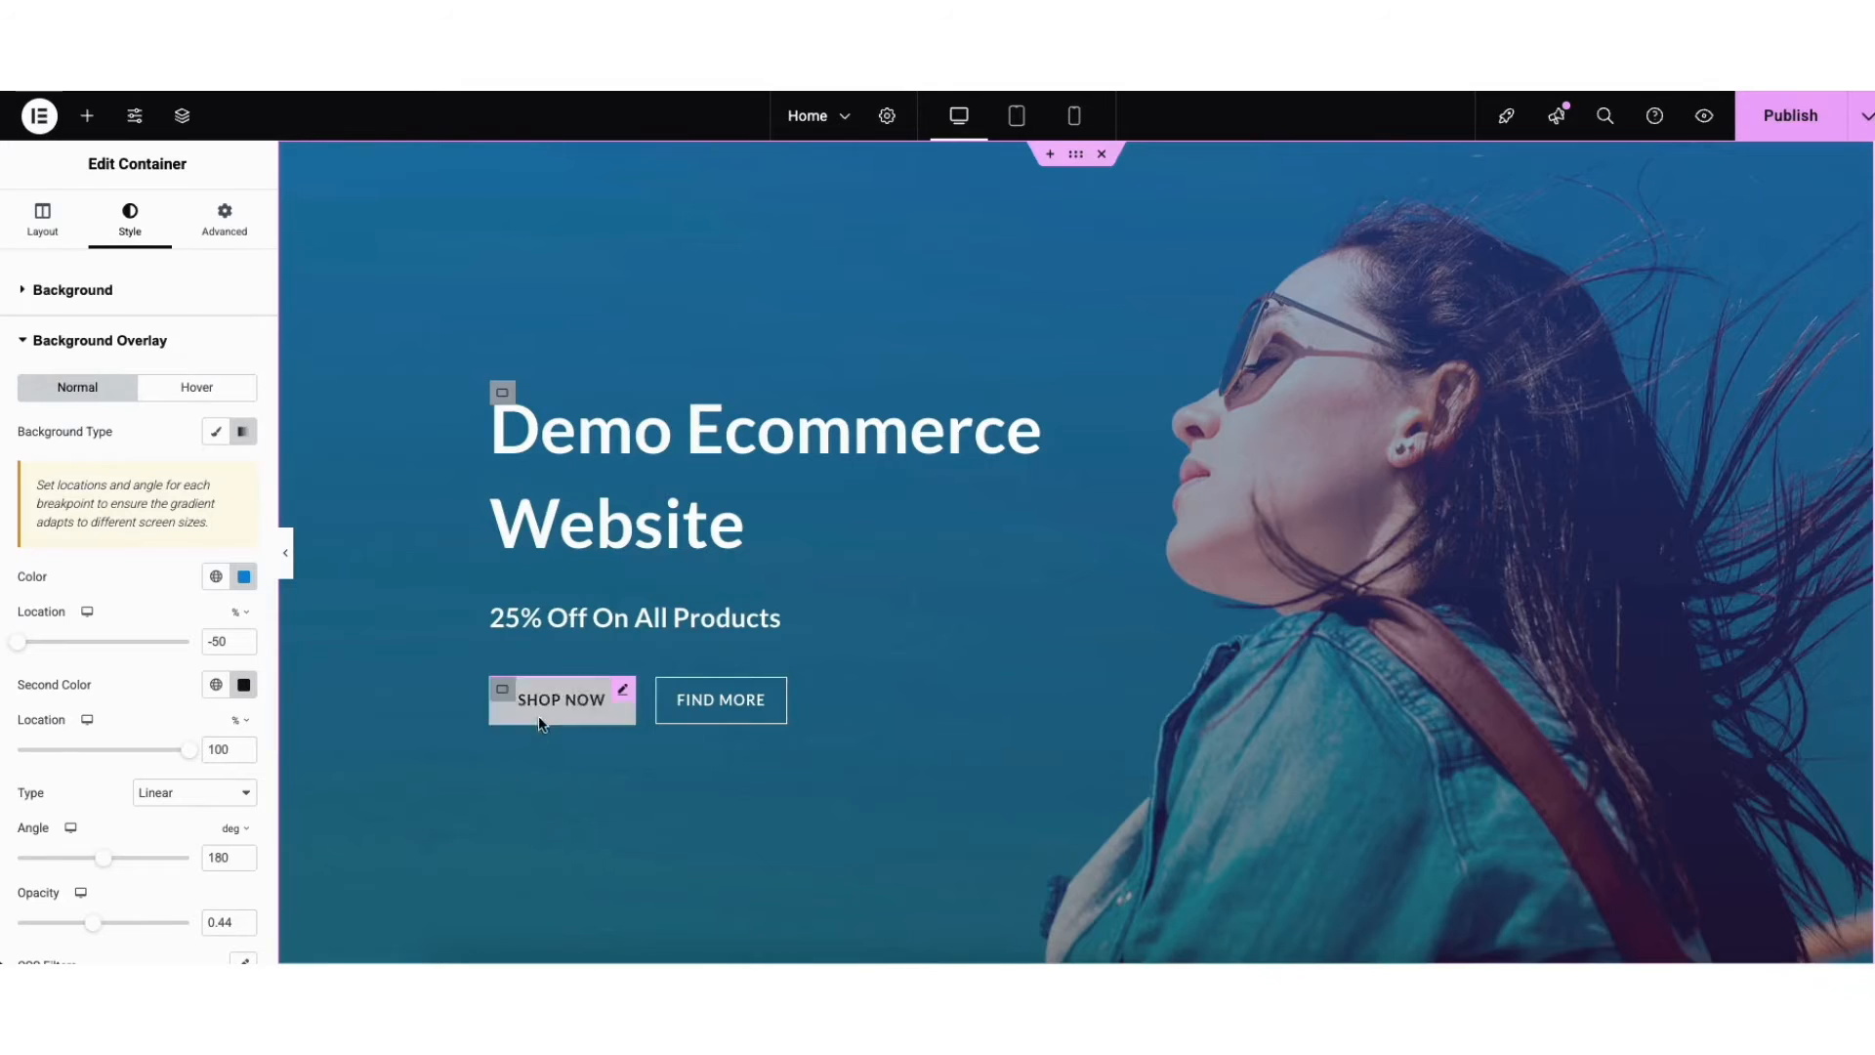
Step: Examine the Shop Now button's text, link options, icon library, and its normal and hover style settings
left_click(619, 692)
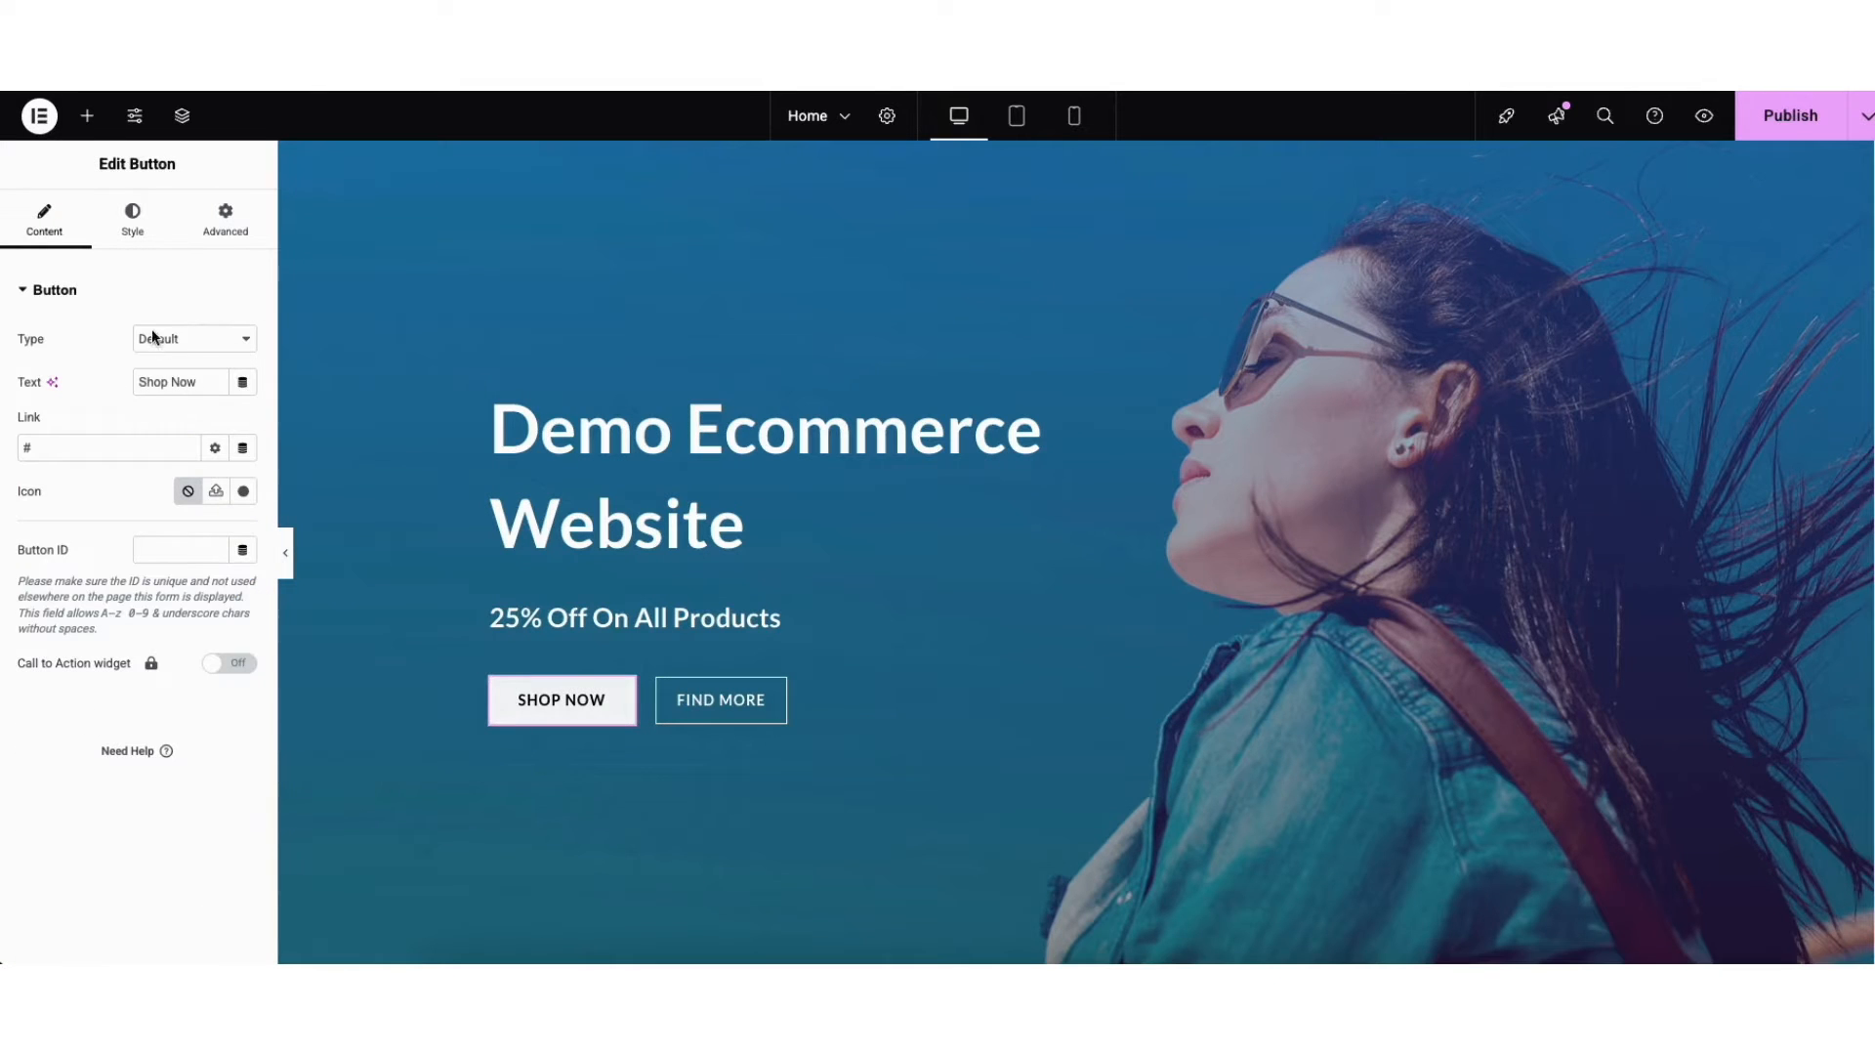
left_click_drag(140, 380, 208, 386)
left_click(214, 449)
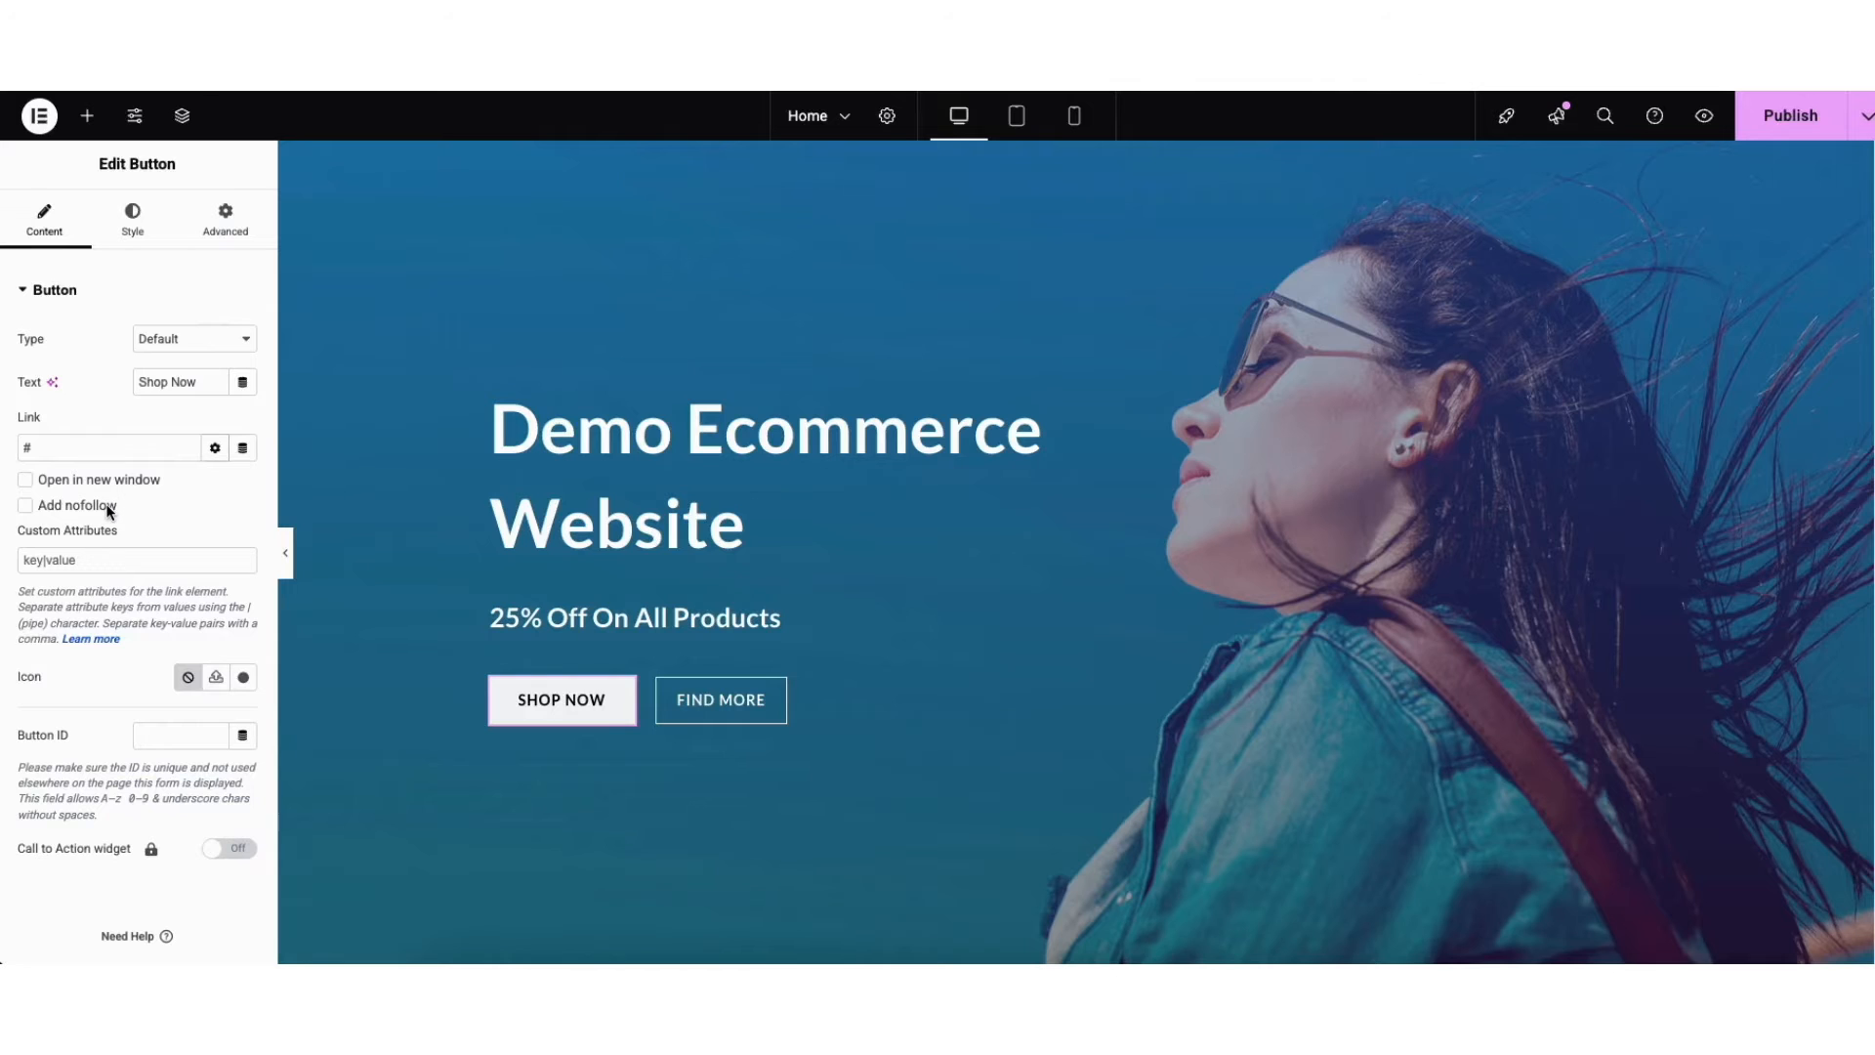
left_click(213, 449)
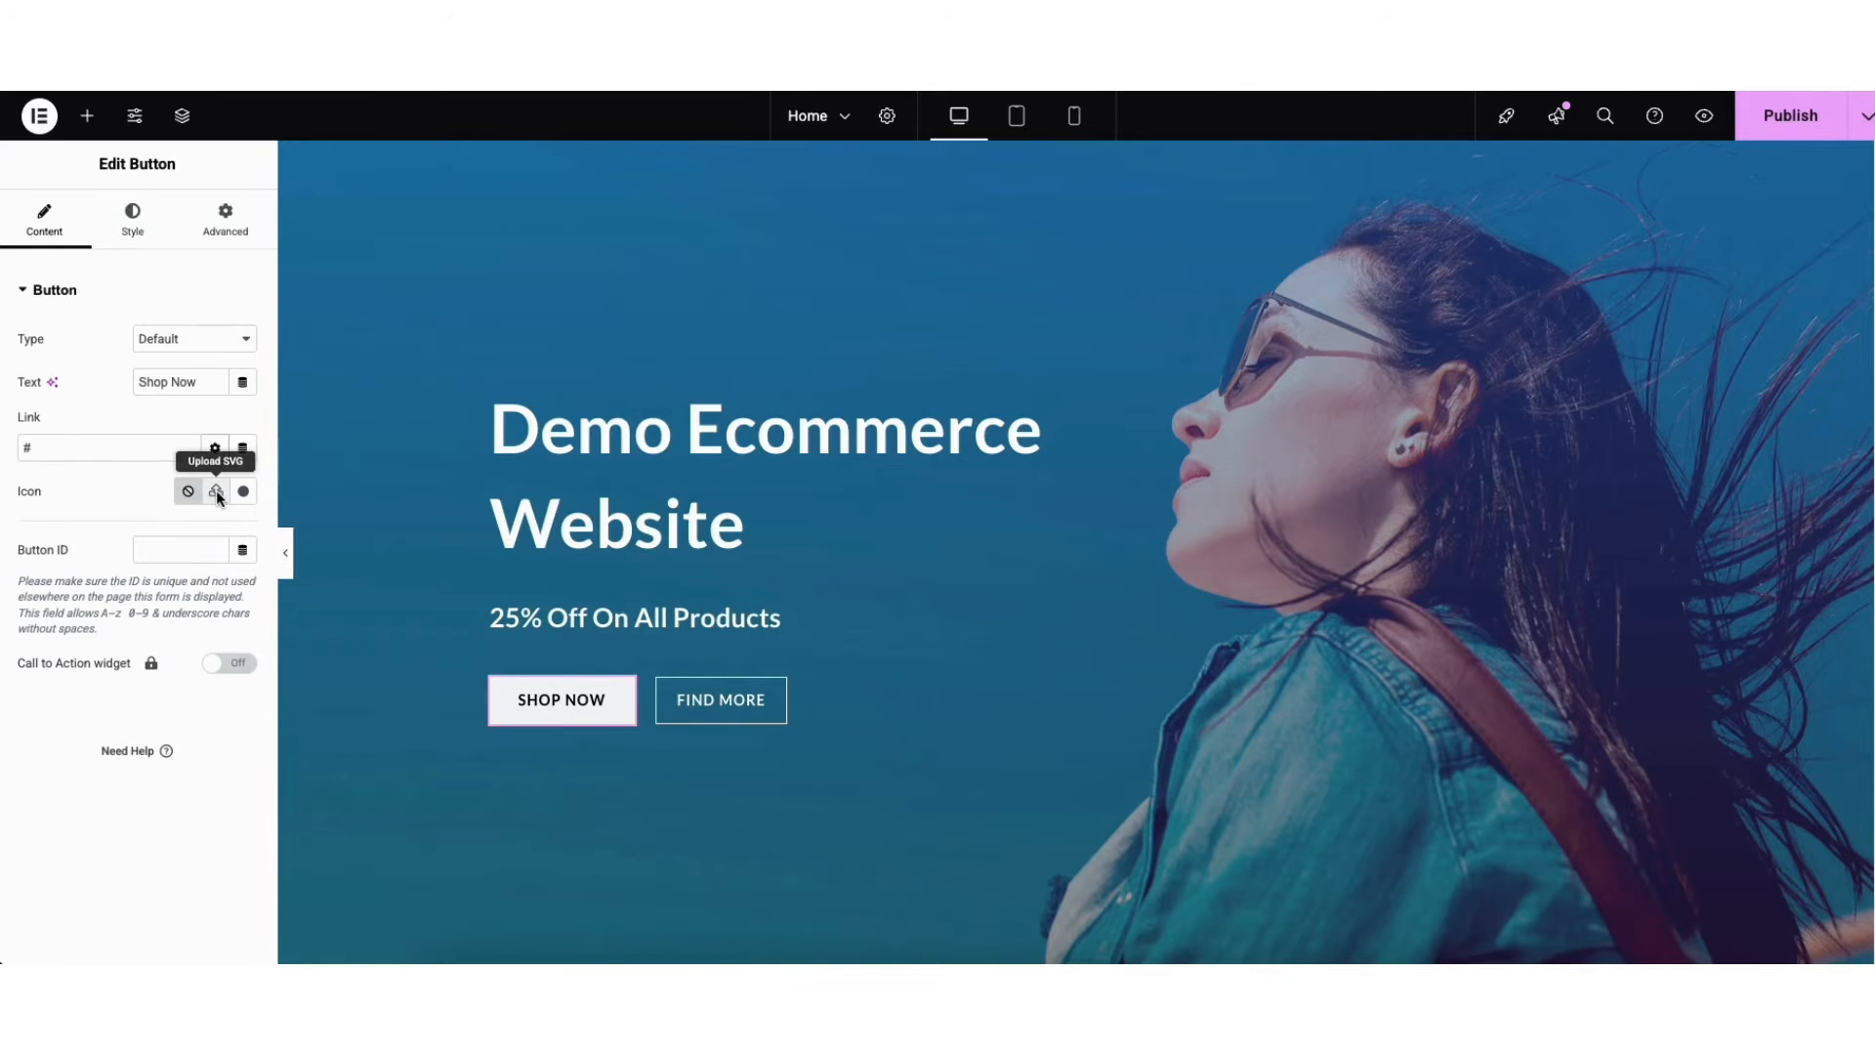
left_click(243, 491)
left_click_drag(1487, 266, 1489, 325)
left_click(1536, 140)
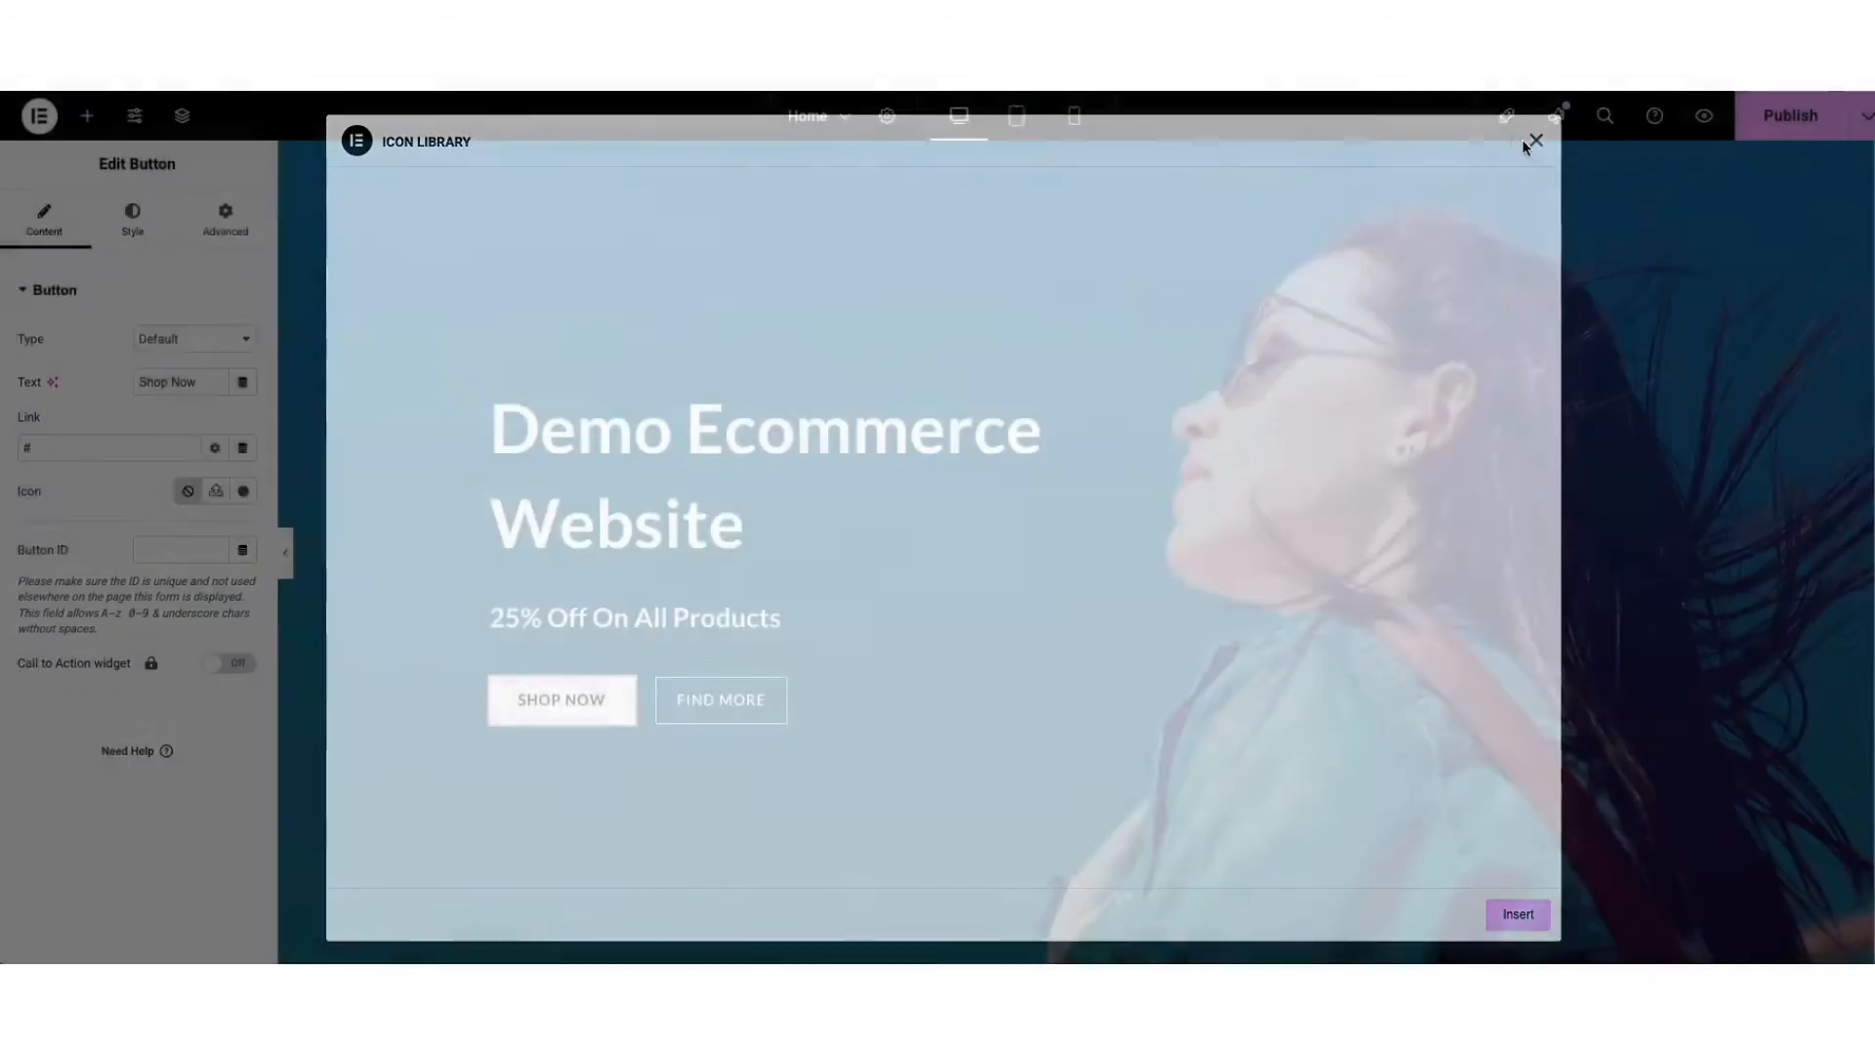
left_click(117, 213)
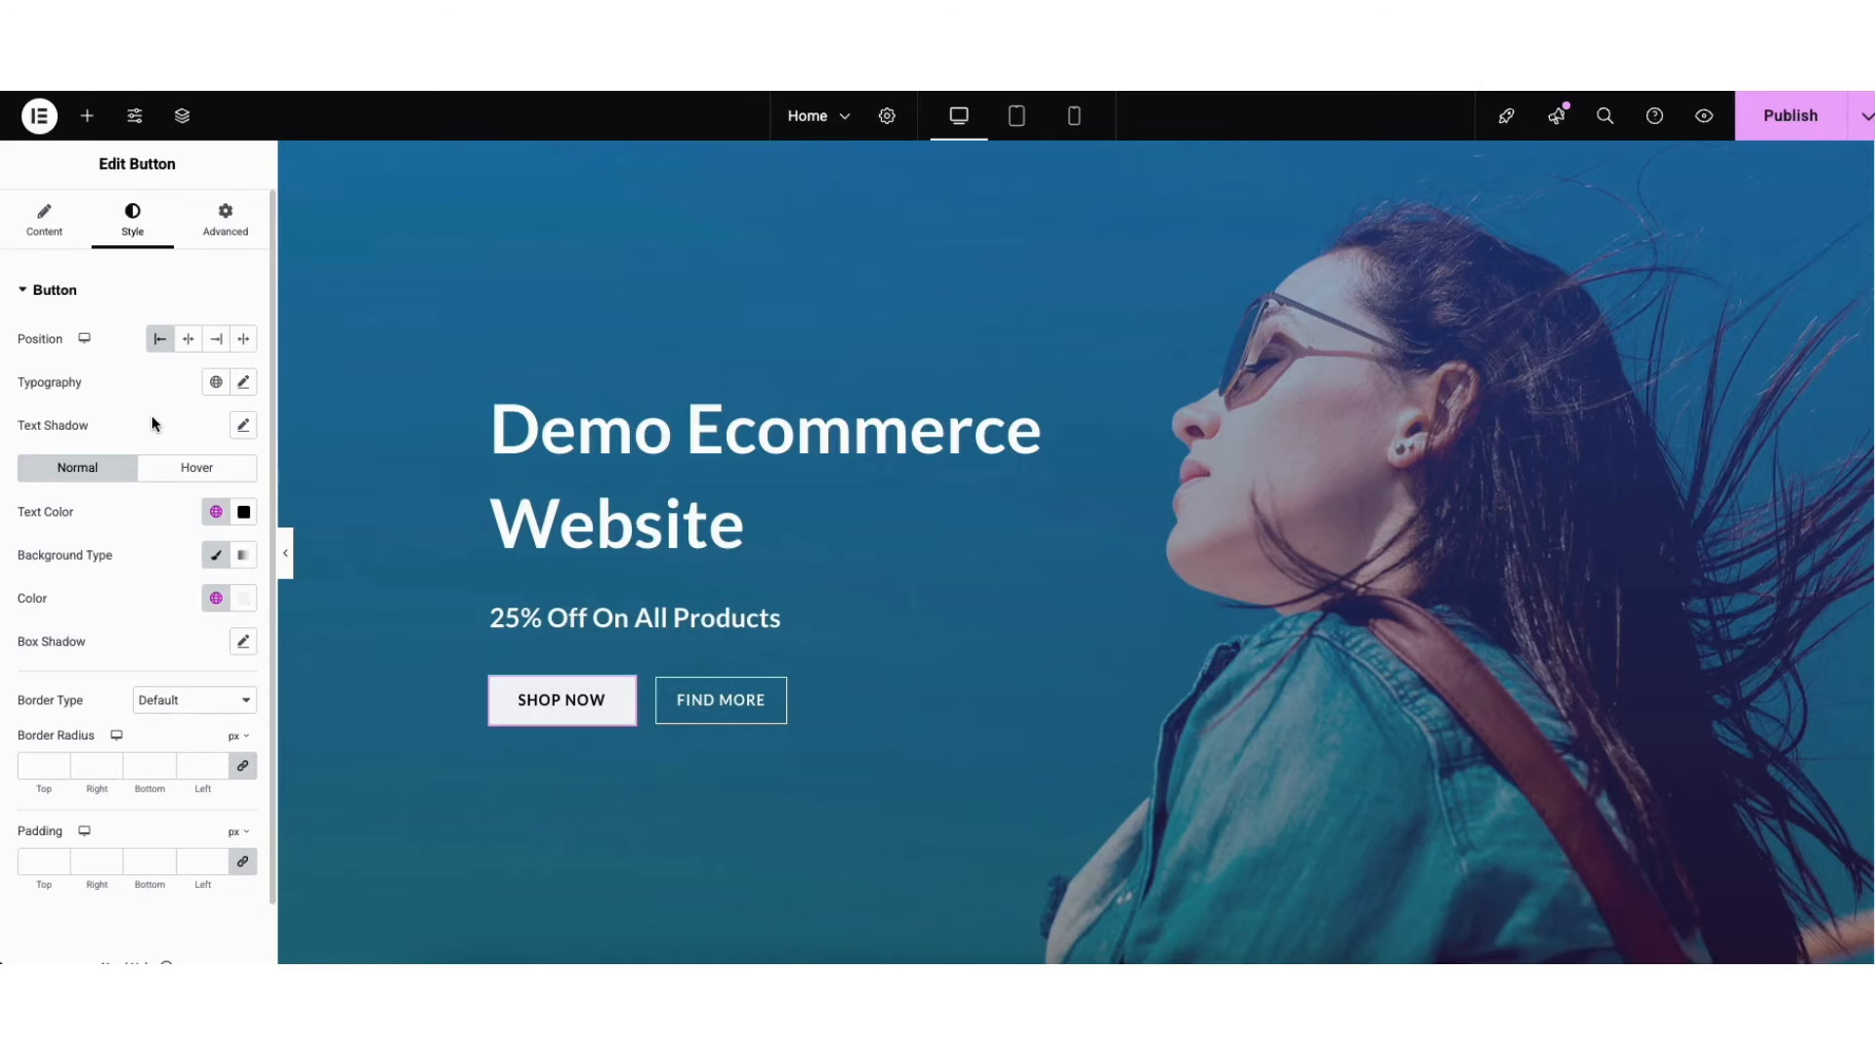
left_click(161, 465)
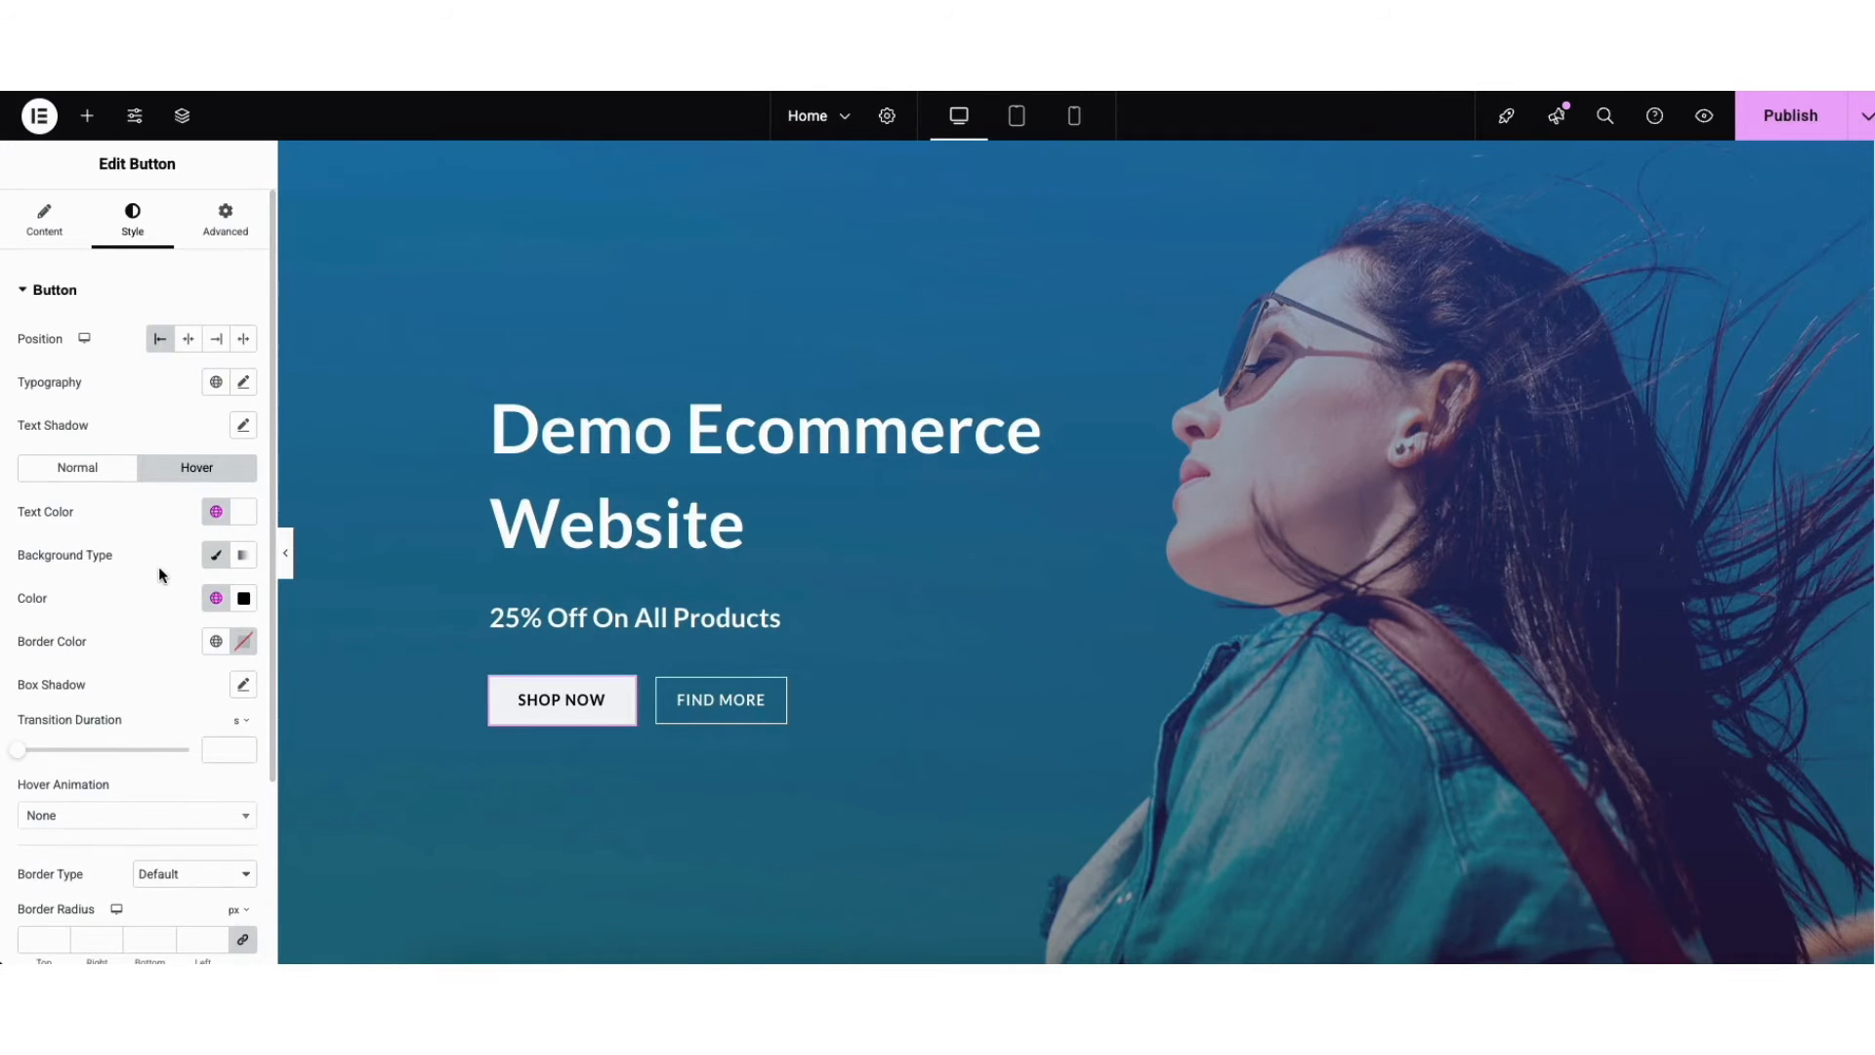
Step: Delete the Find More button from the hero section
right_click(718, 708)
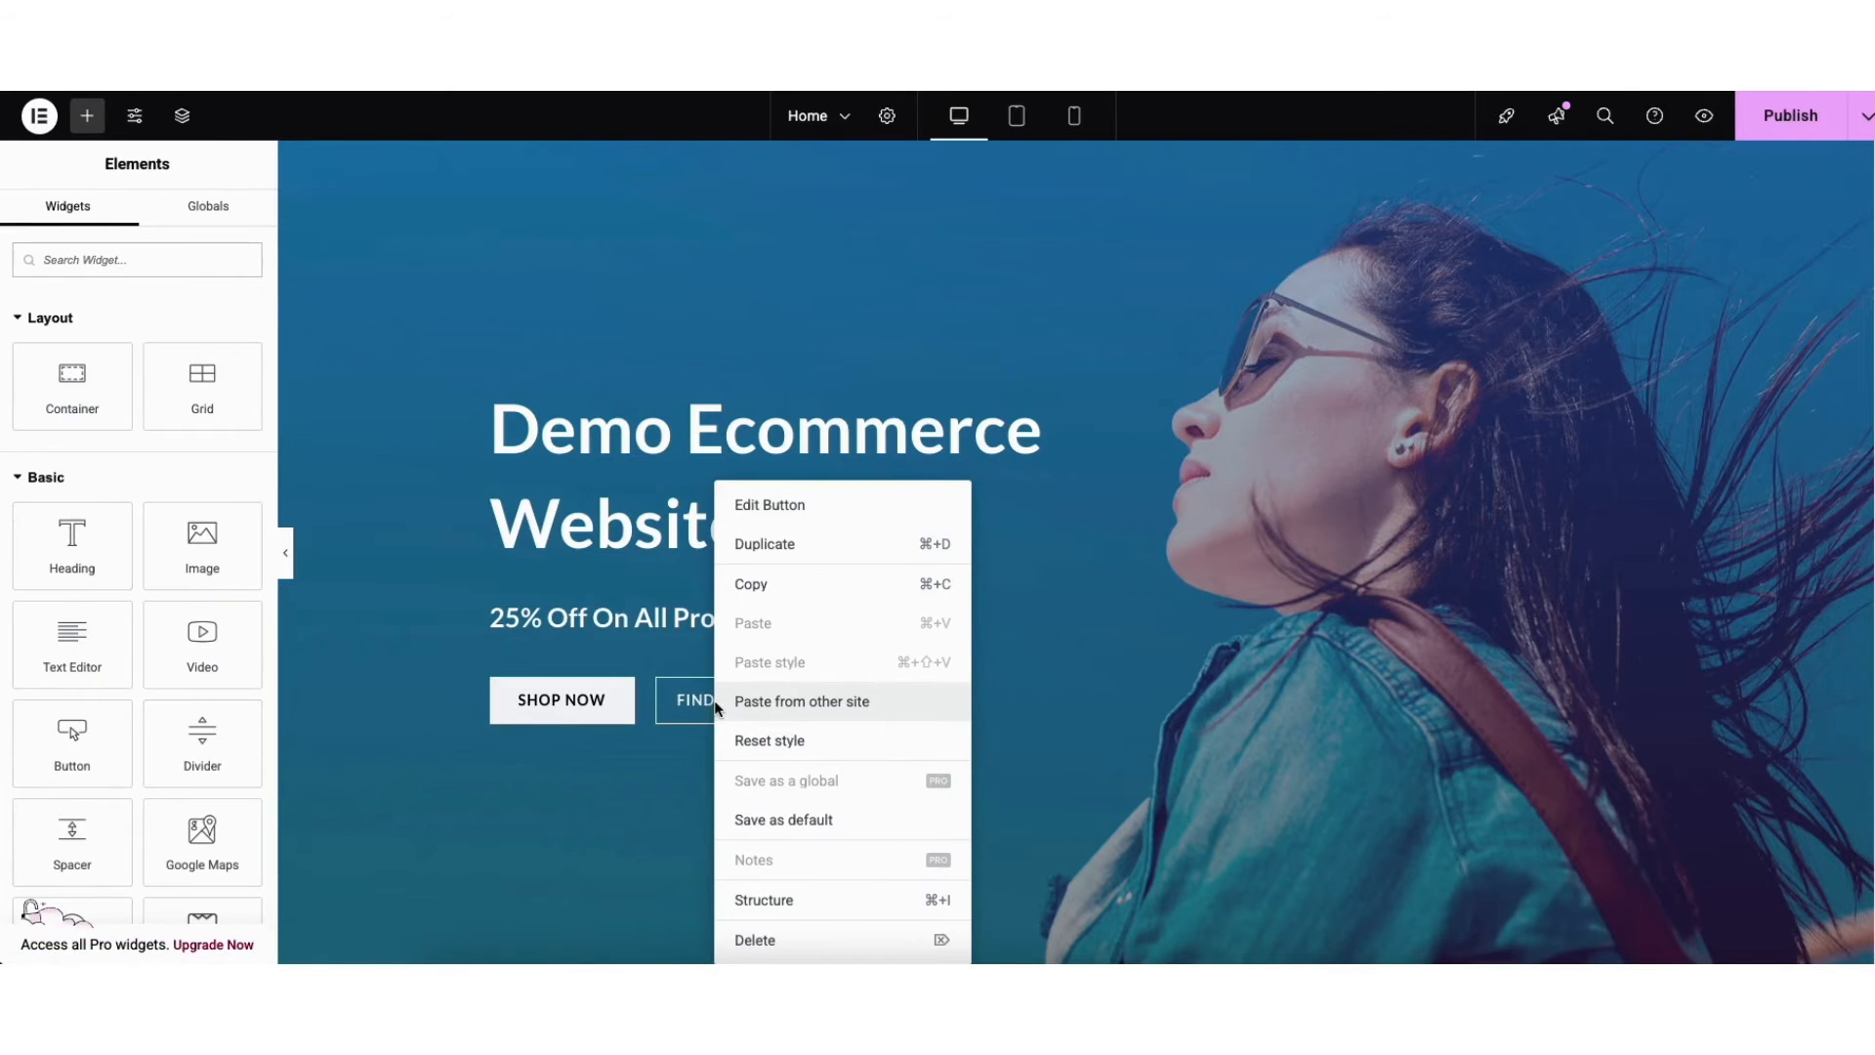
left_click(764, 939)
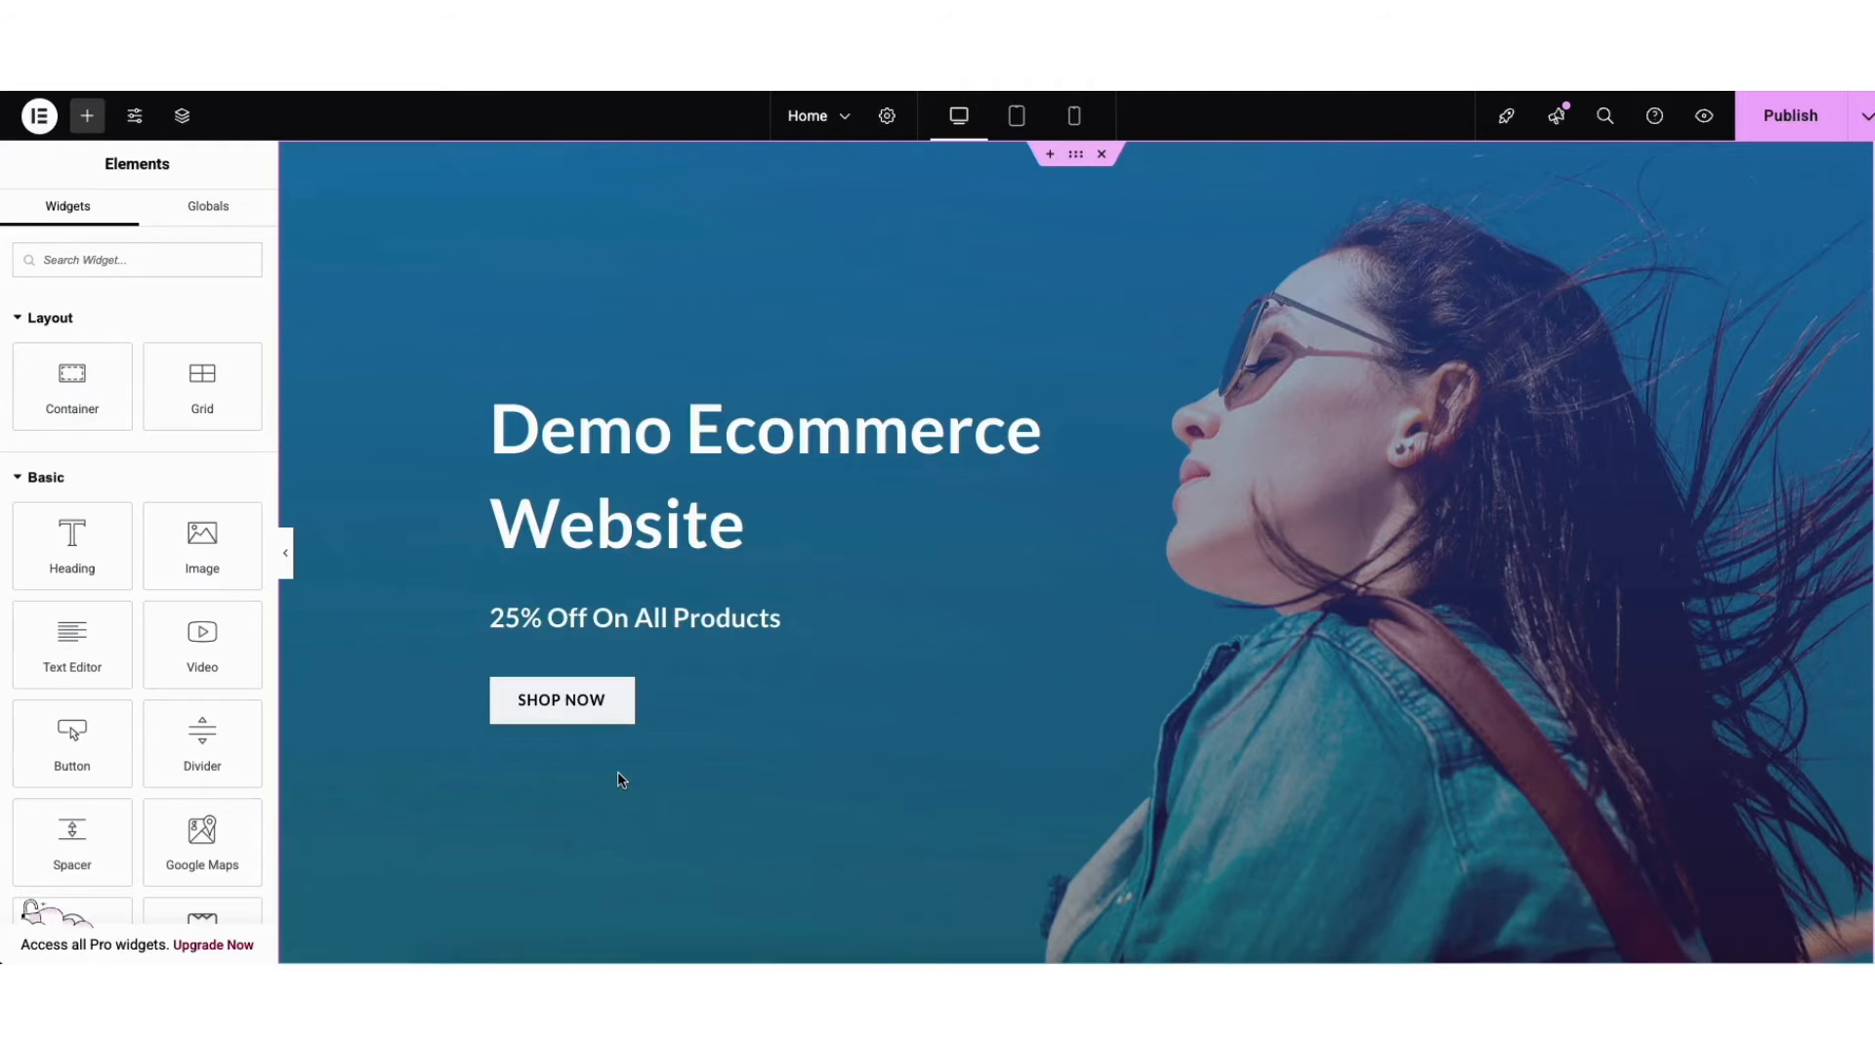
Step: Add a Heading widget between the Featured Products title and the product grid
scroll(1856, 391, "down", 15)
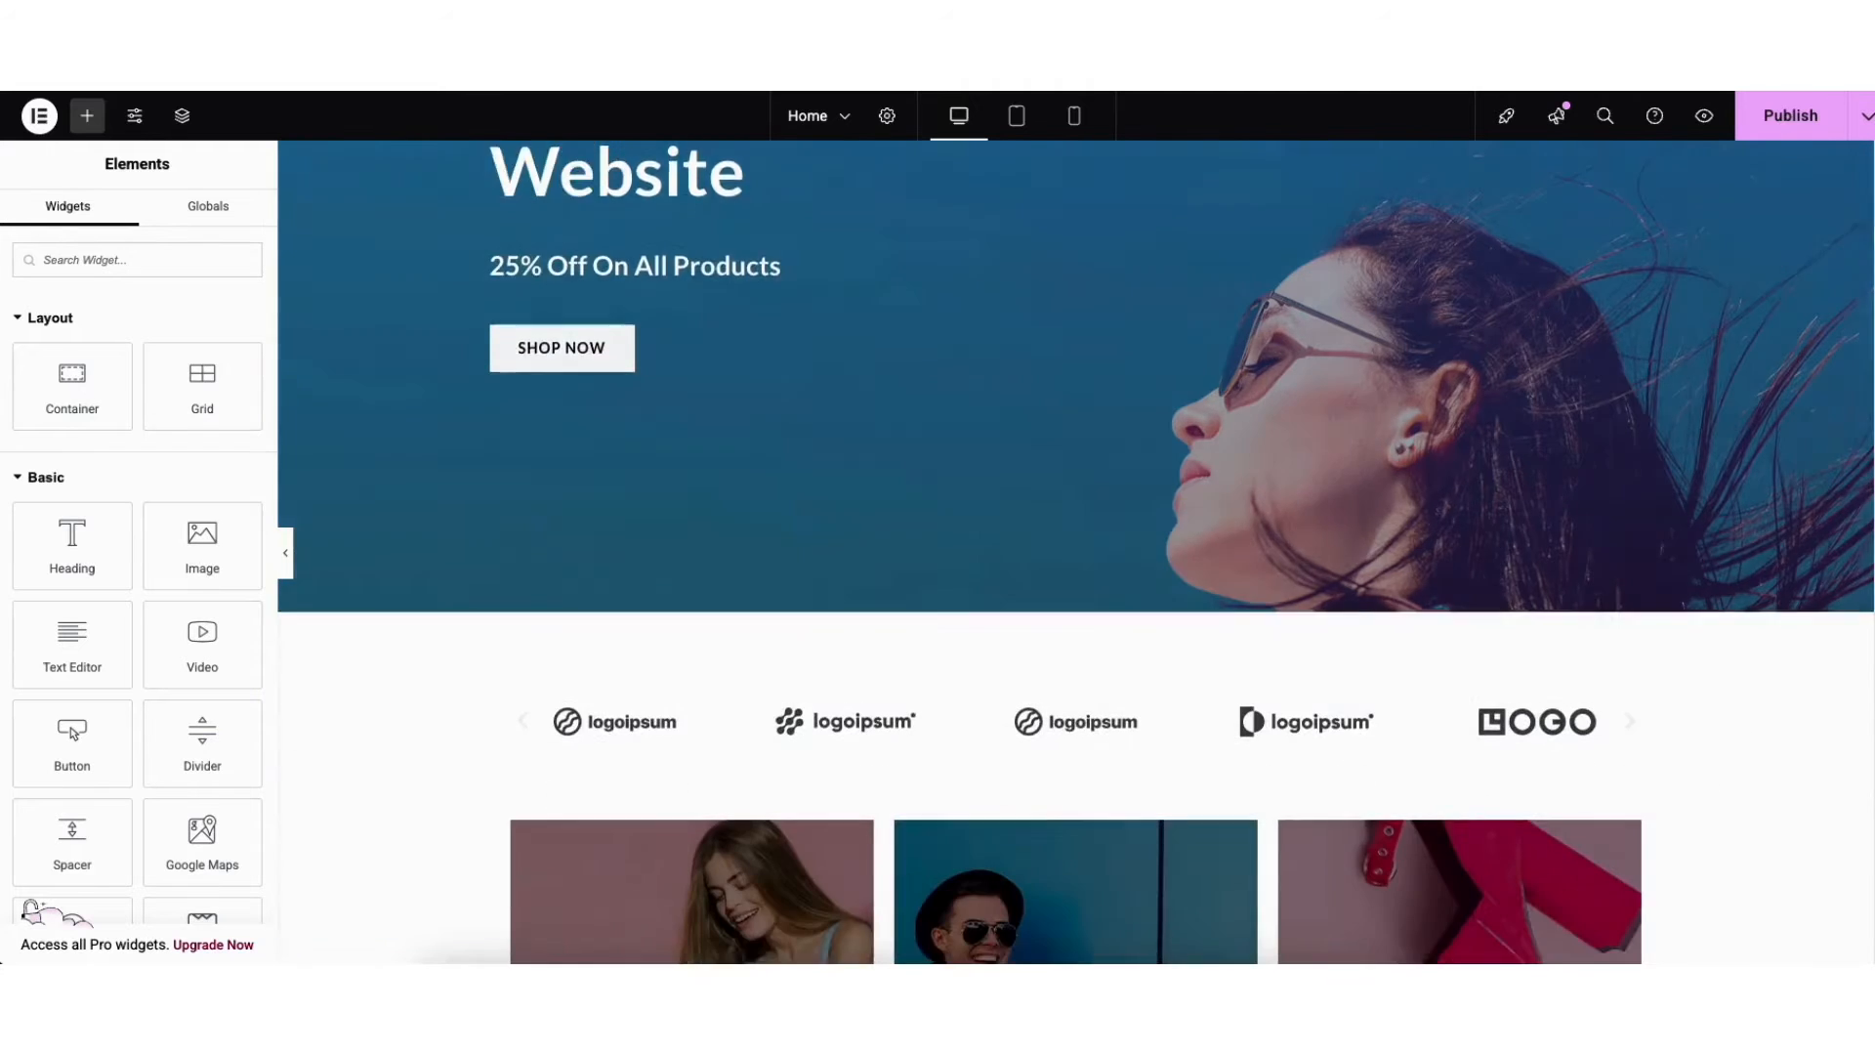
scroll(1844, 452, "down", 2)
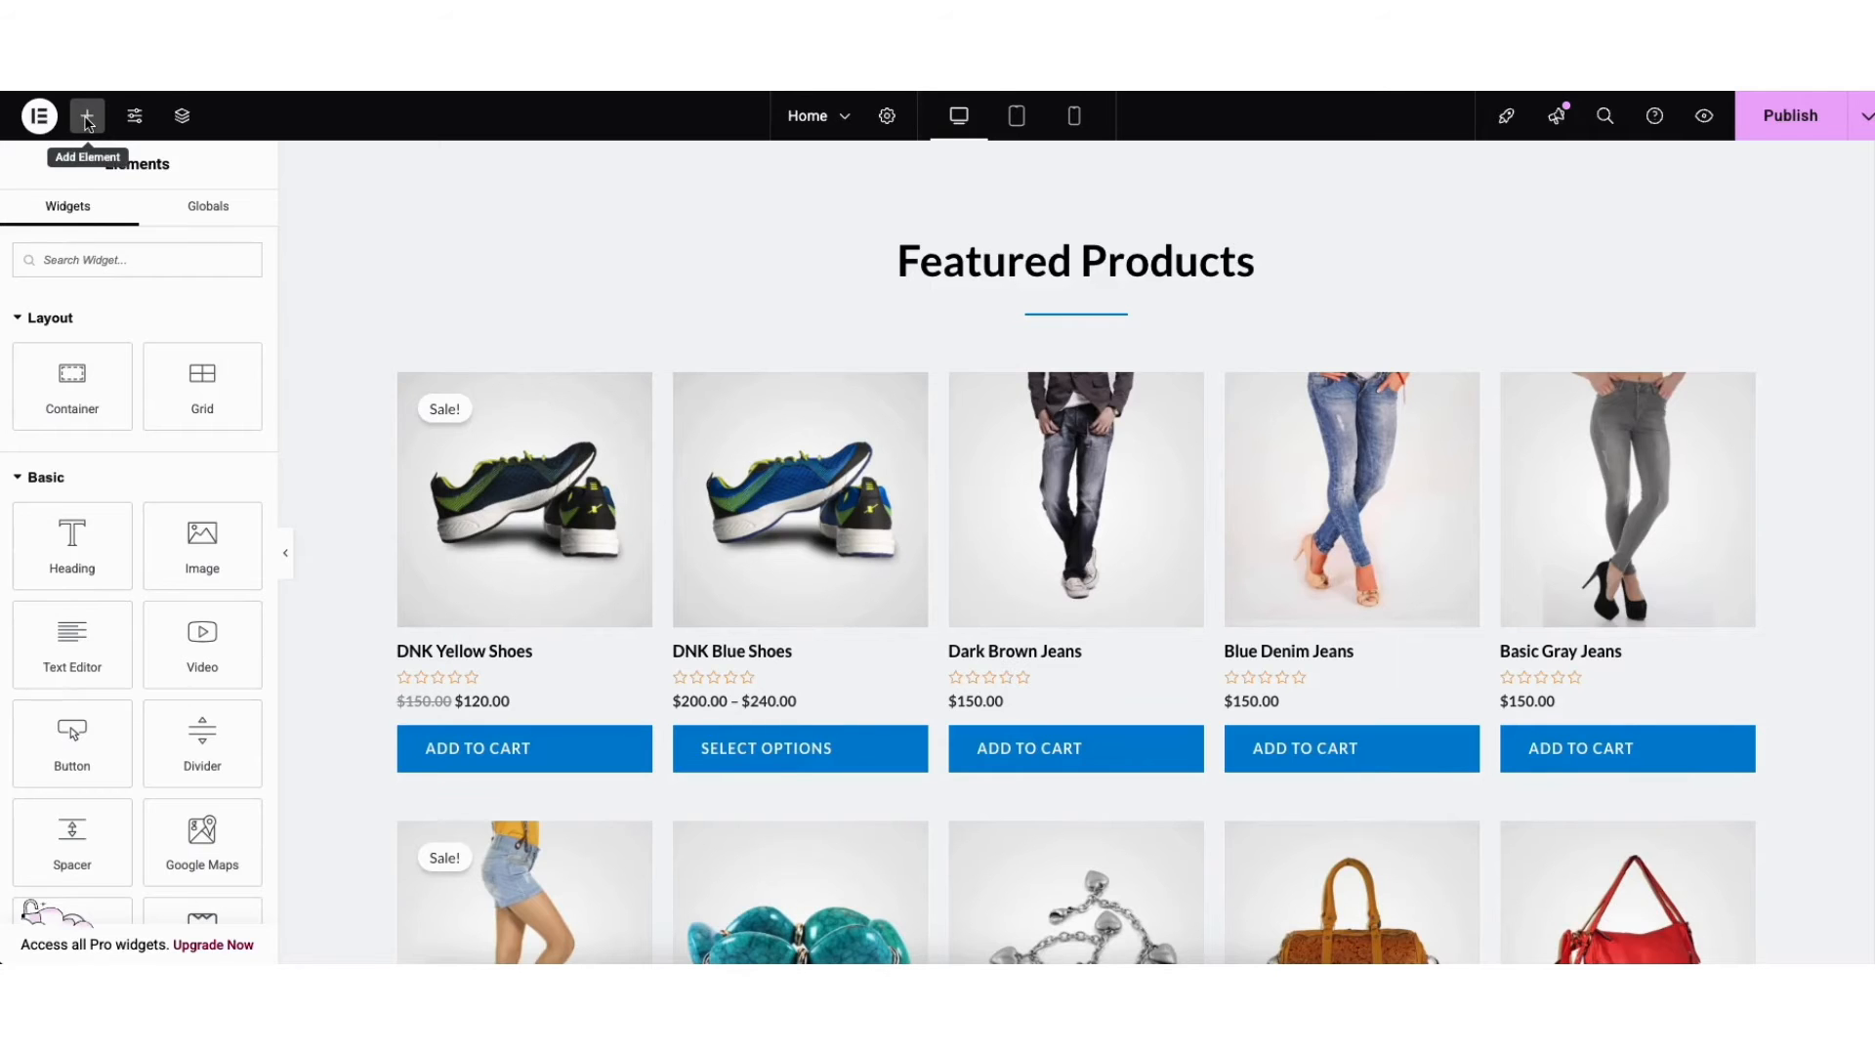
left_click(87, 116)
left_click_drag(70, 554, 981, 380)
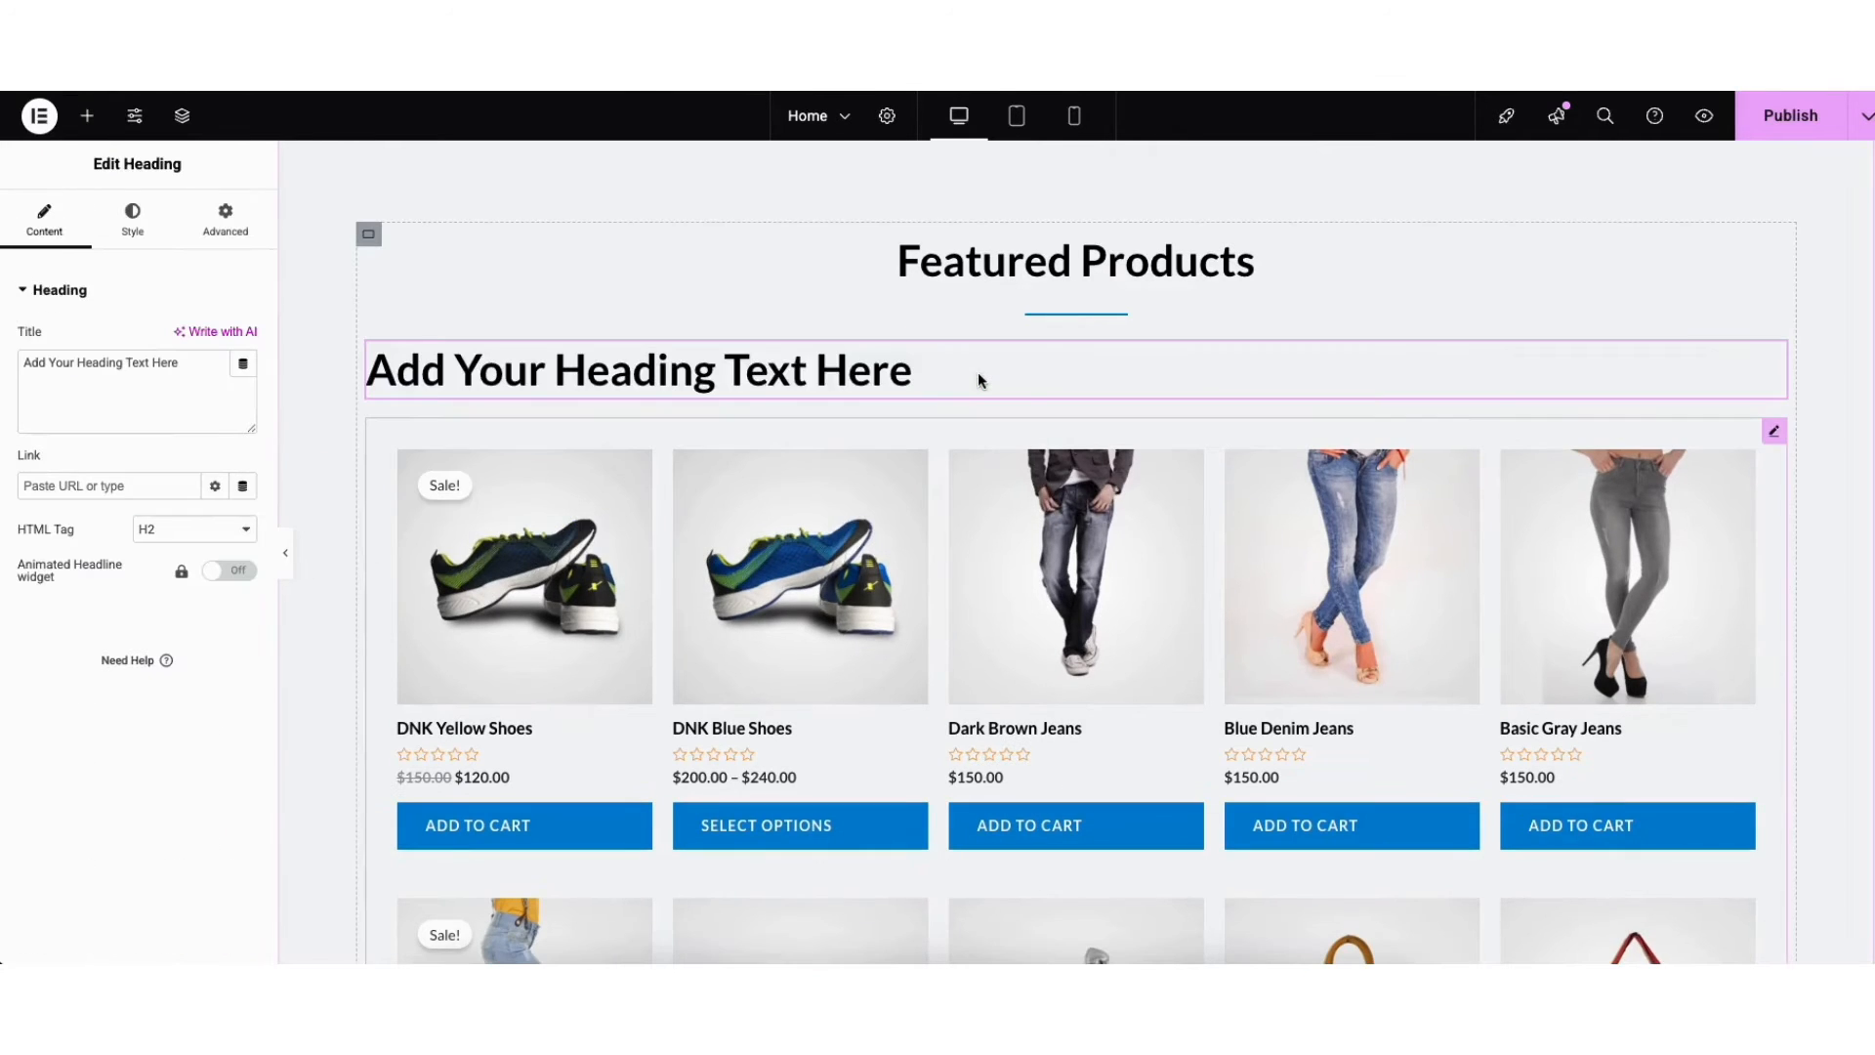
Step: Move the new heading above the Featured Products title and back between the title and the product grid
right_click(631, 376)
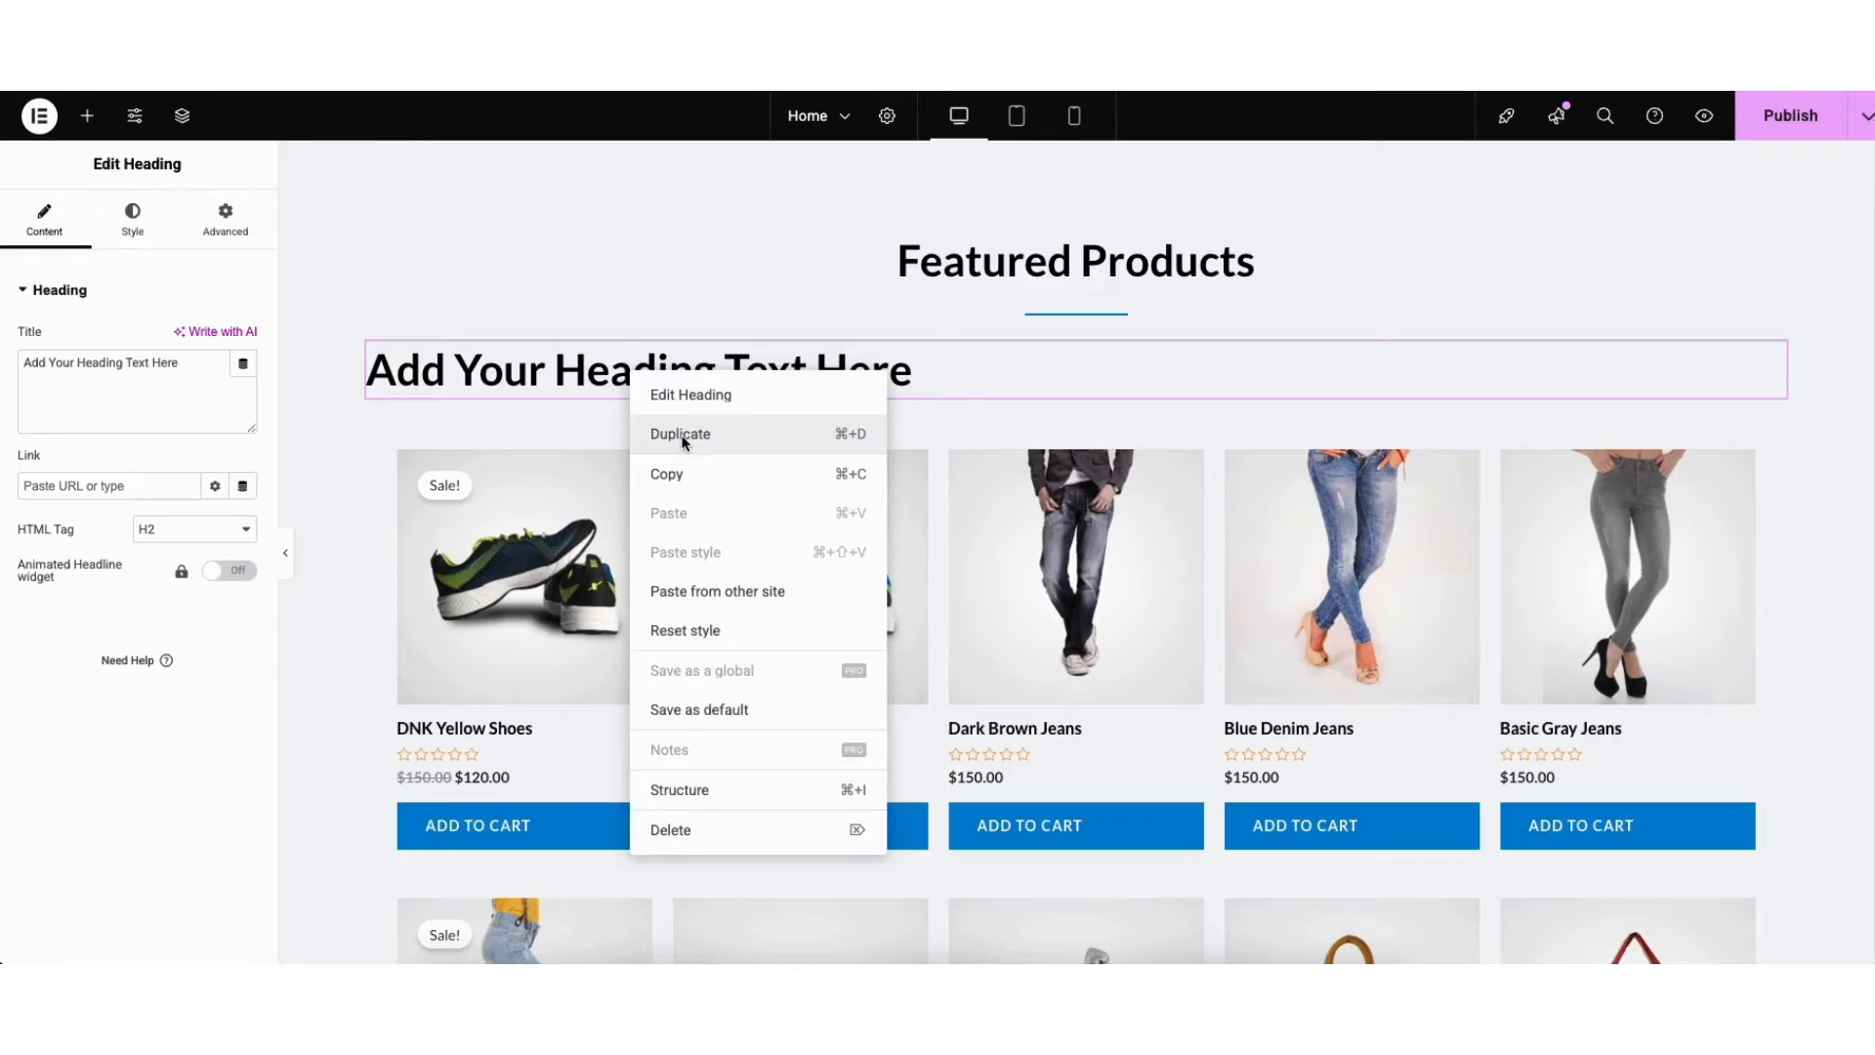
left_click(1046, 387)
left_click_drag(1773, 353, 1245, 237)
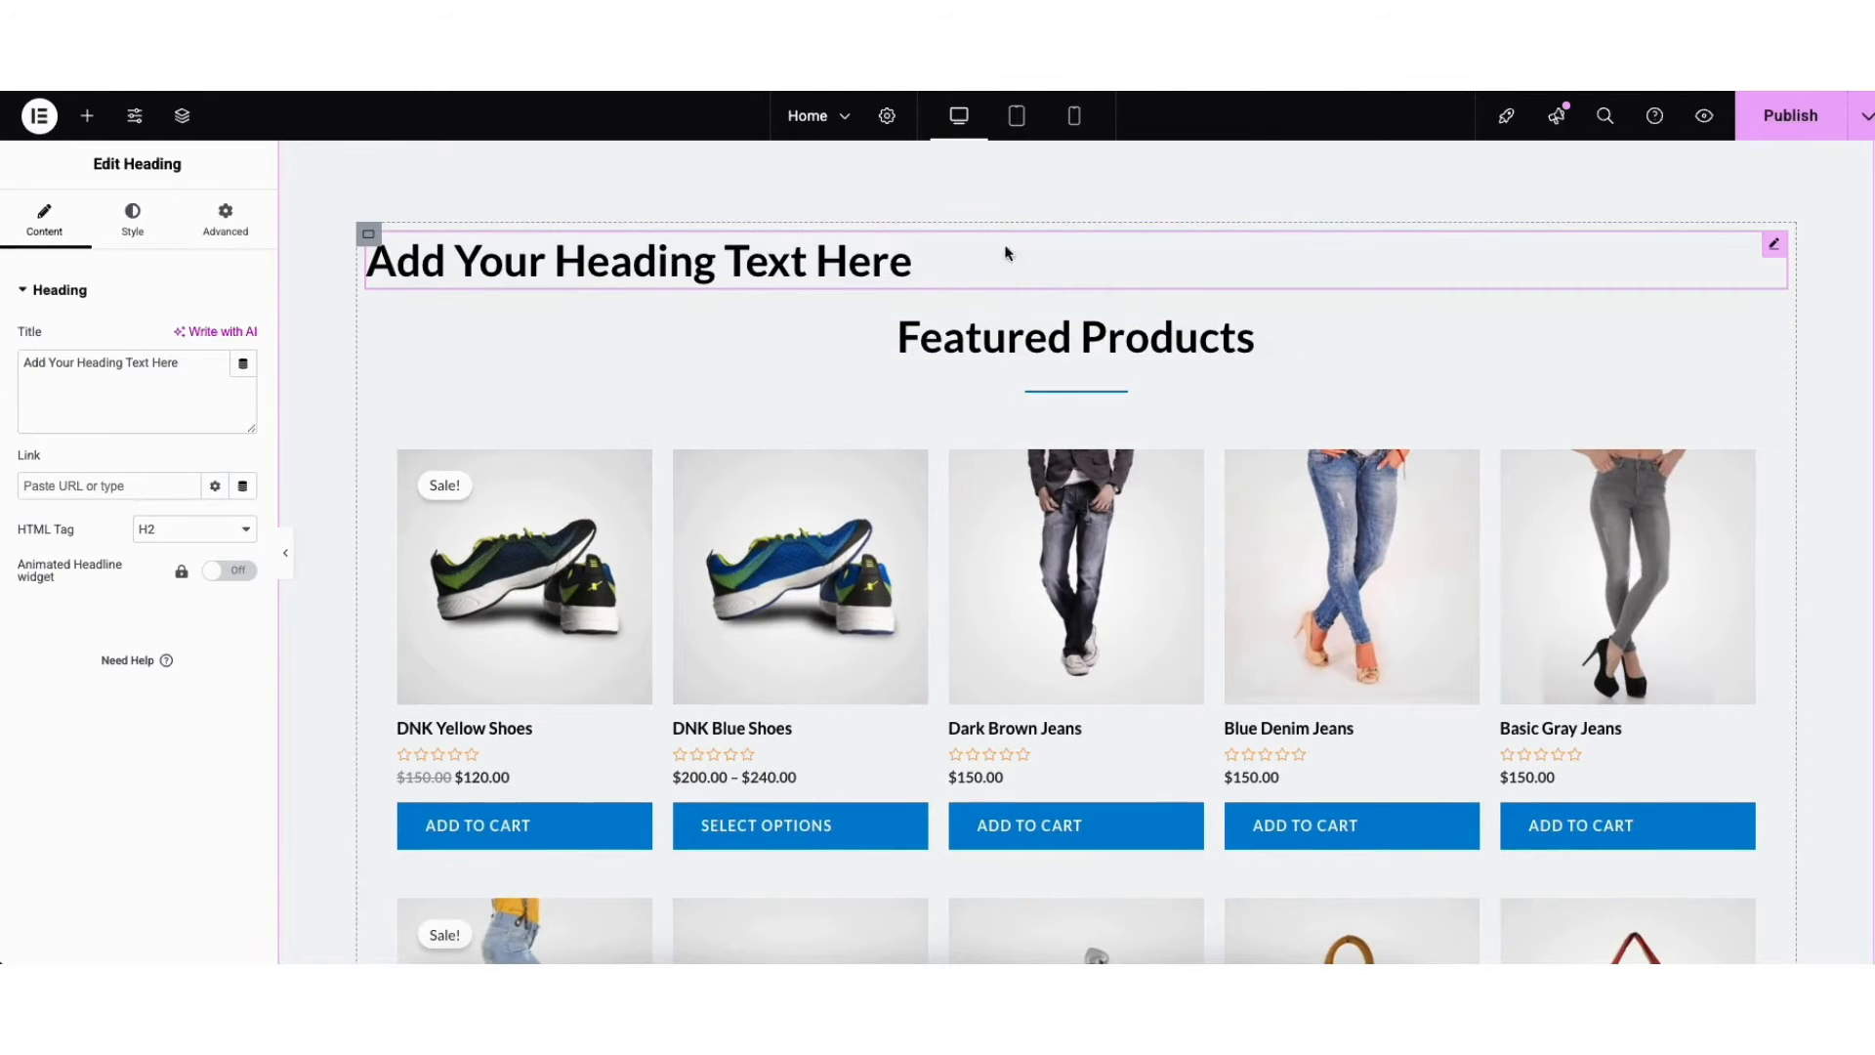
left_click_drag(1774, 244, 1527, 391)
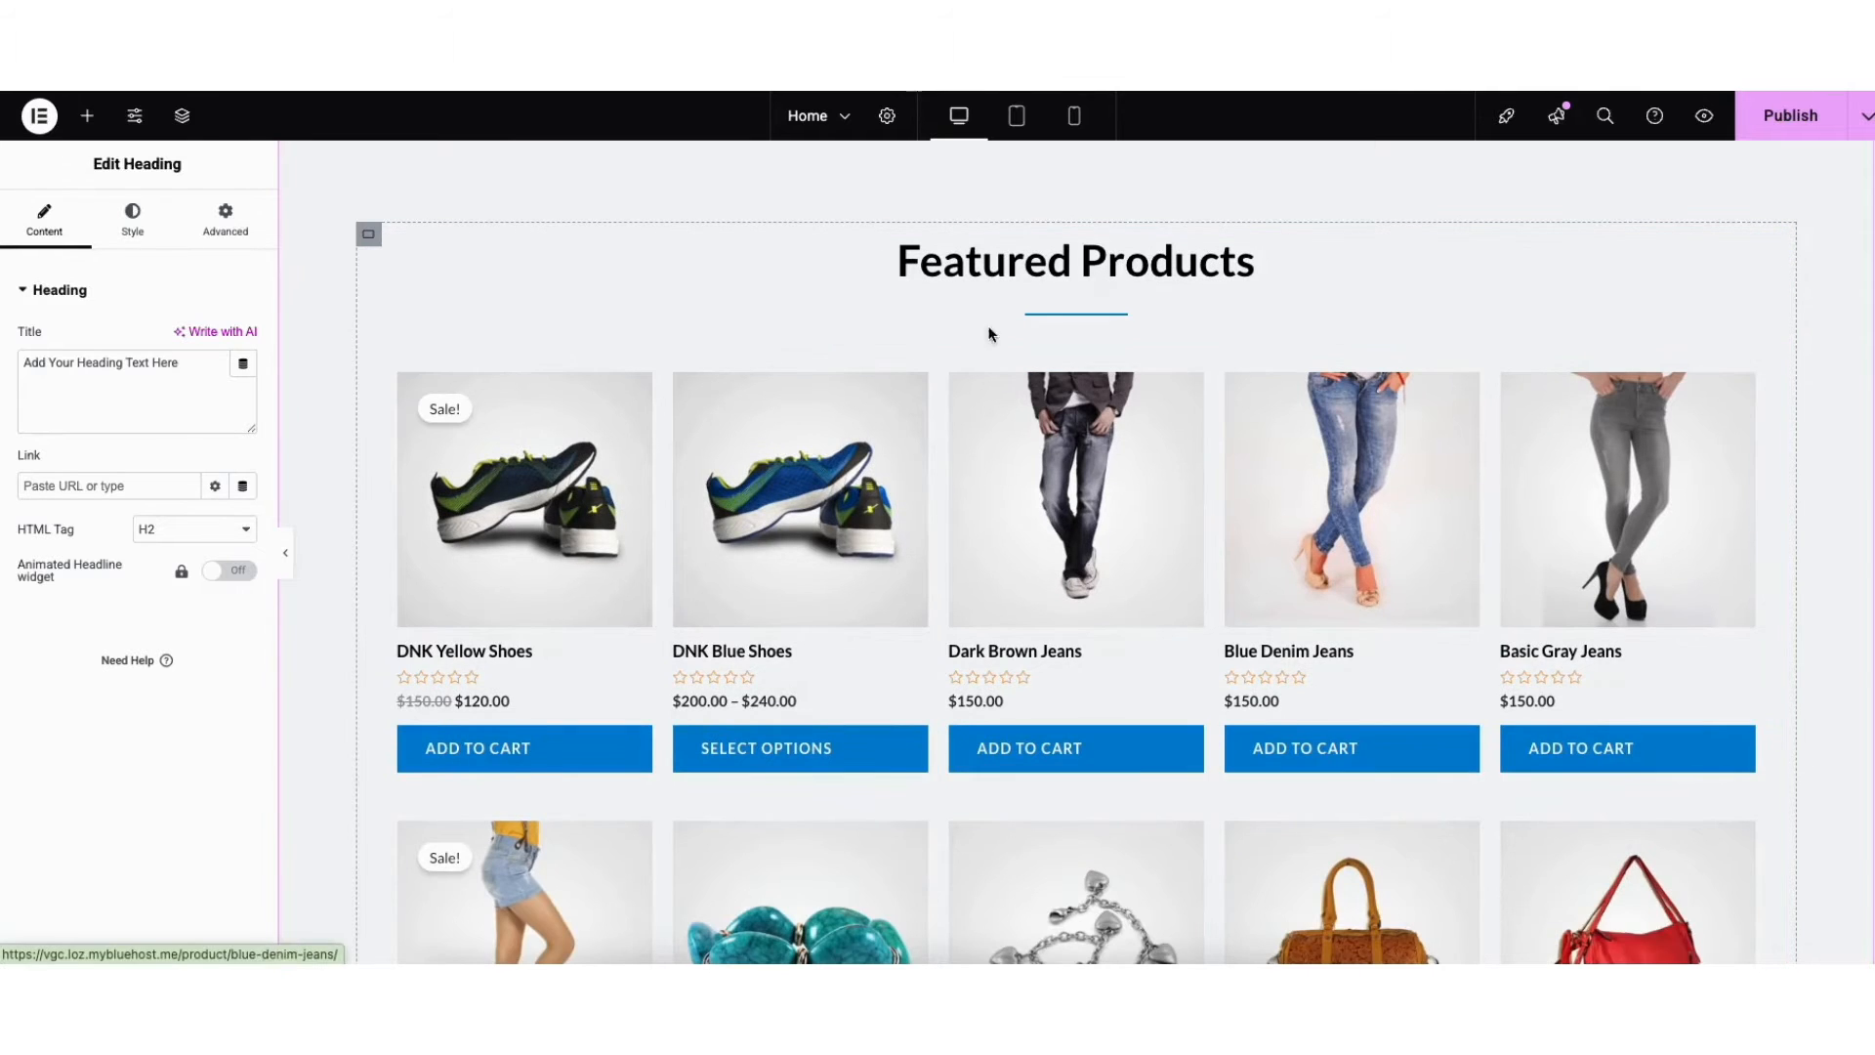
Step: Add a Text Editor widget directly below the new heading in the Featured Products section
left_click(87, 115)
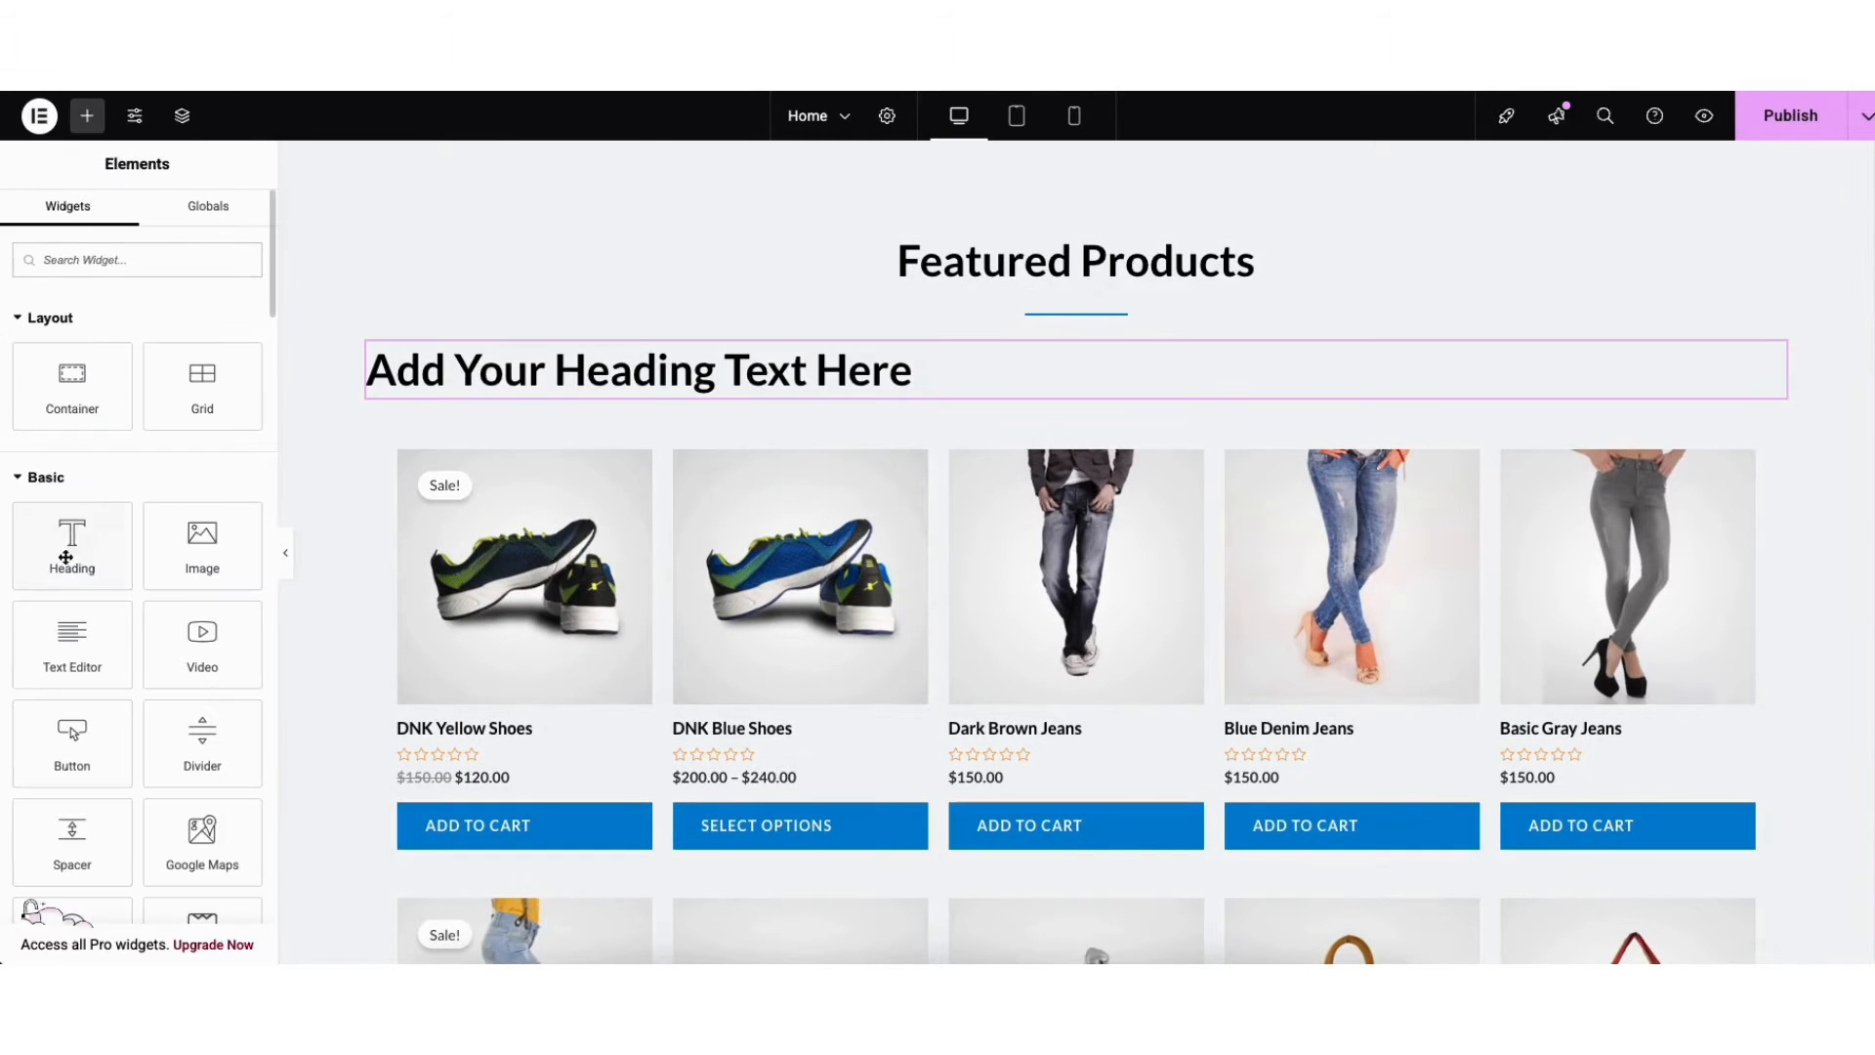
left_click_drag(72, 639, 809, 433)
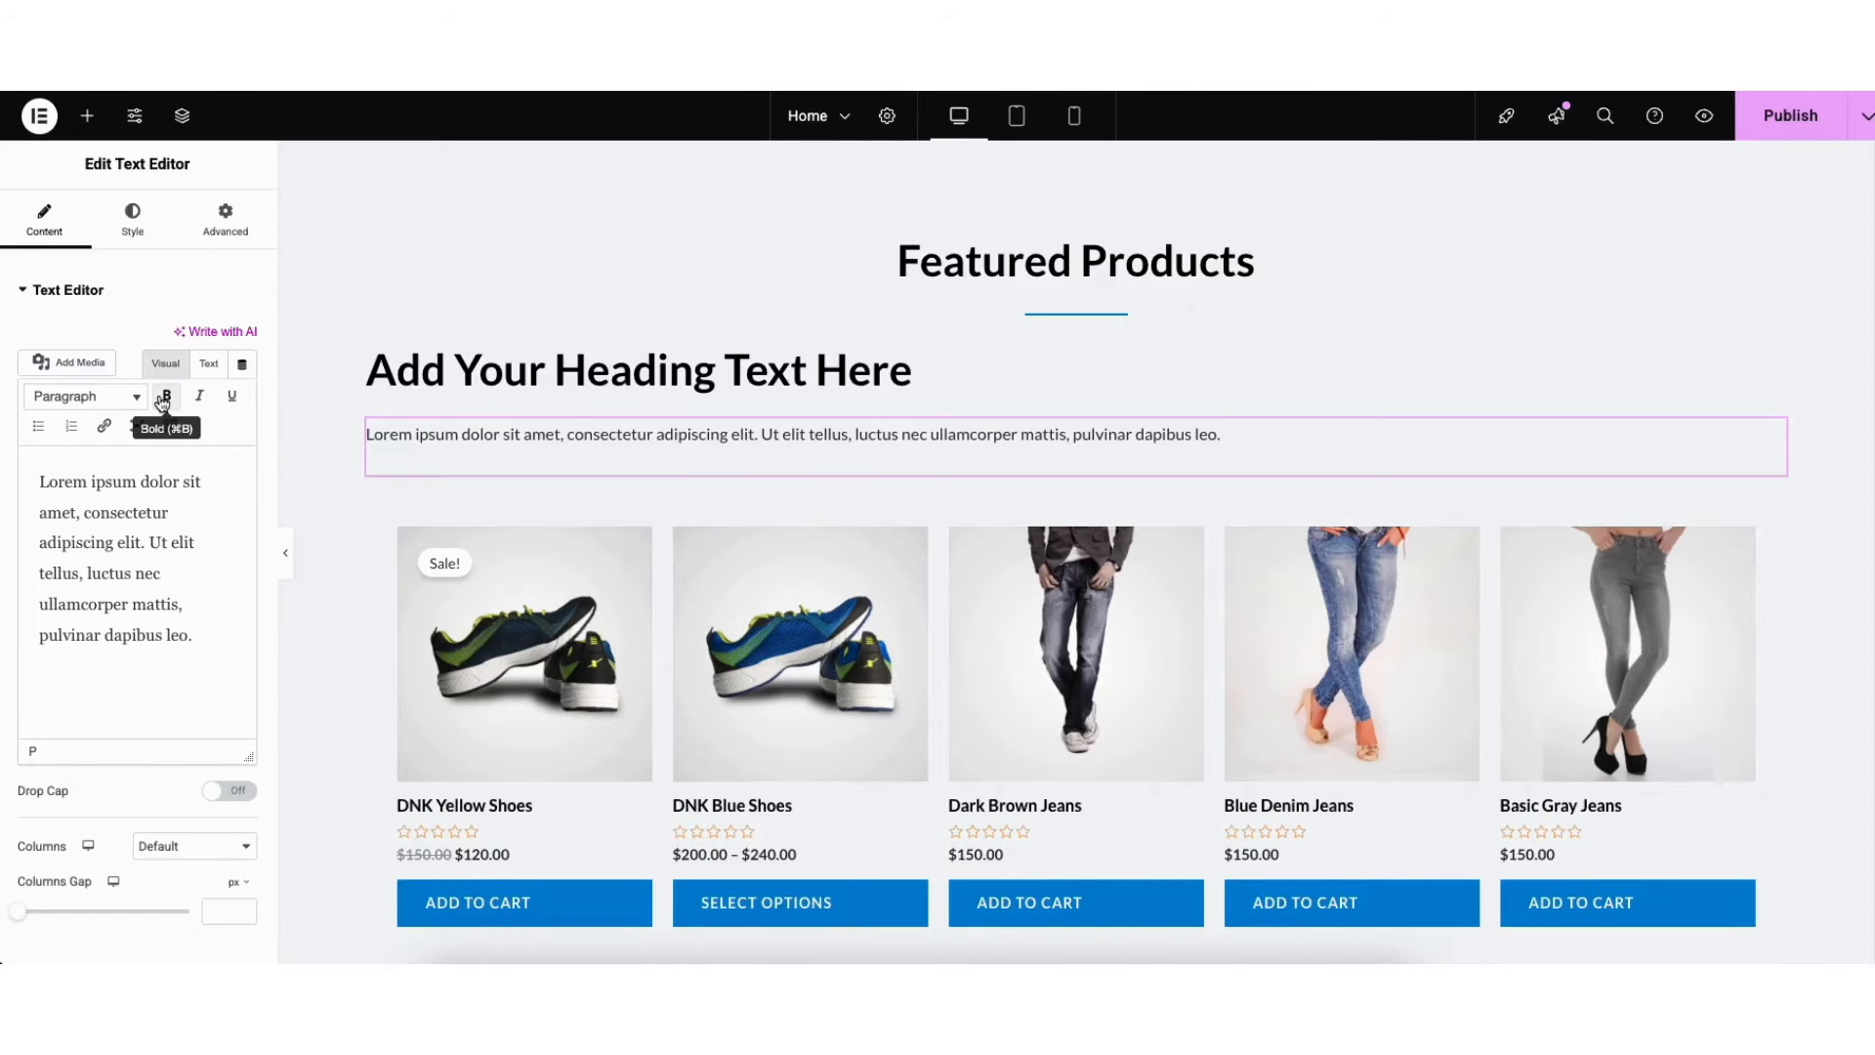
Step: Examine the text block's link settings and its extended formatting options, including text color, undo and redo
left_click(104, 428)
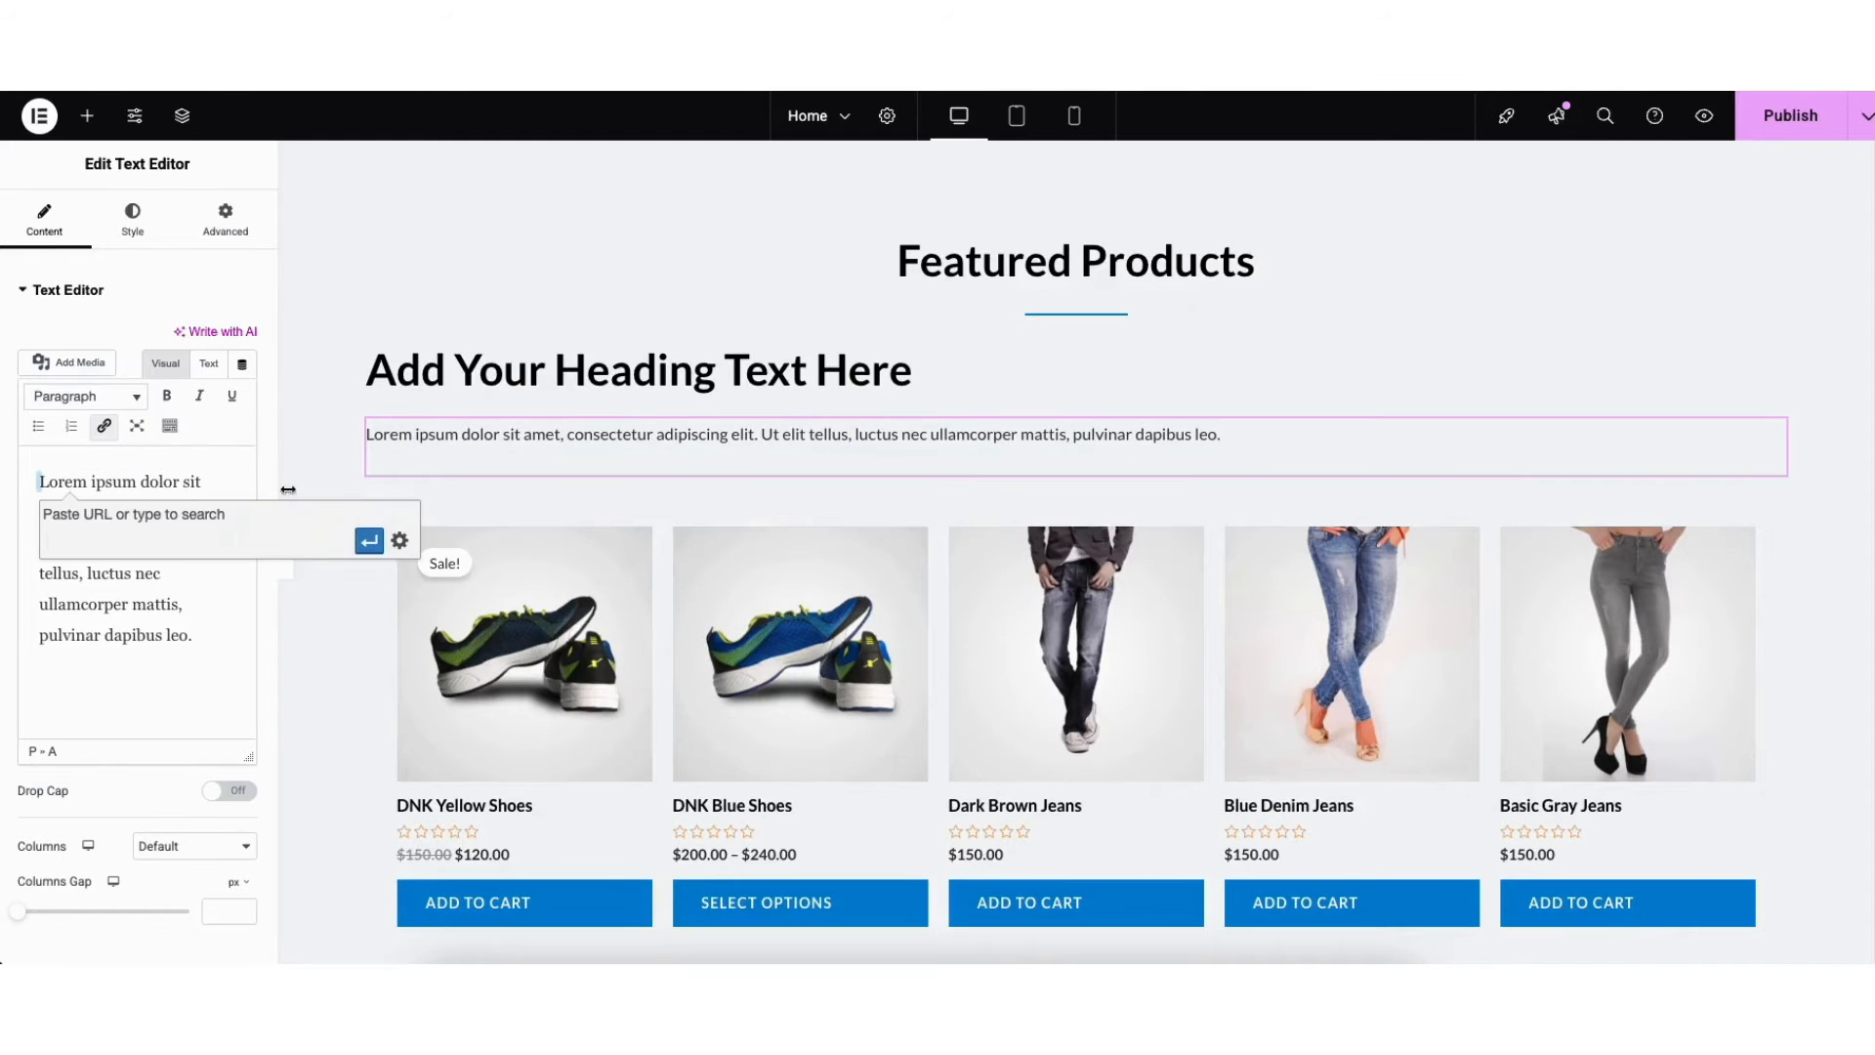
left_click(400, 542)
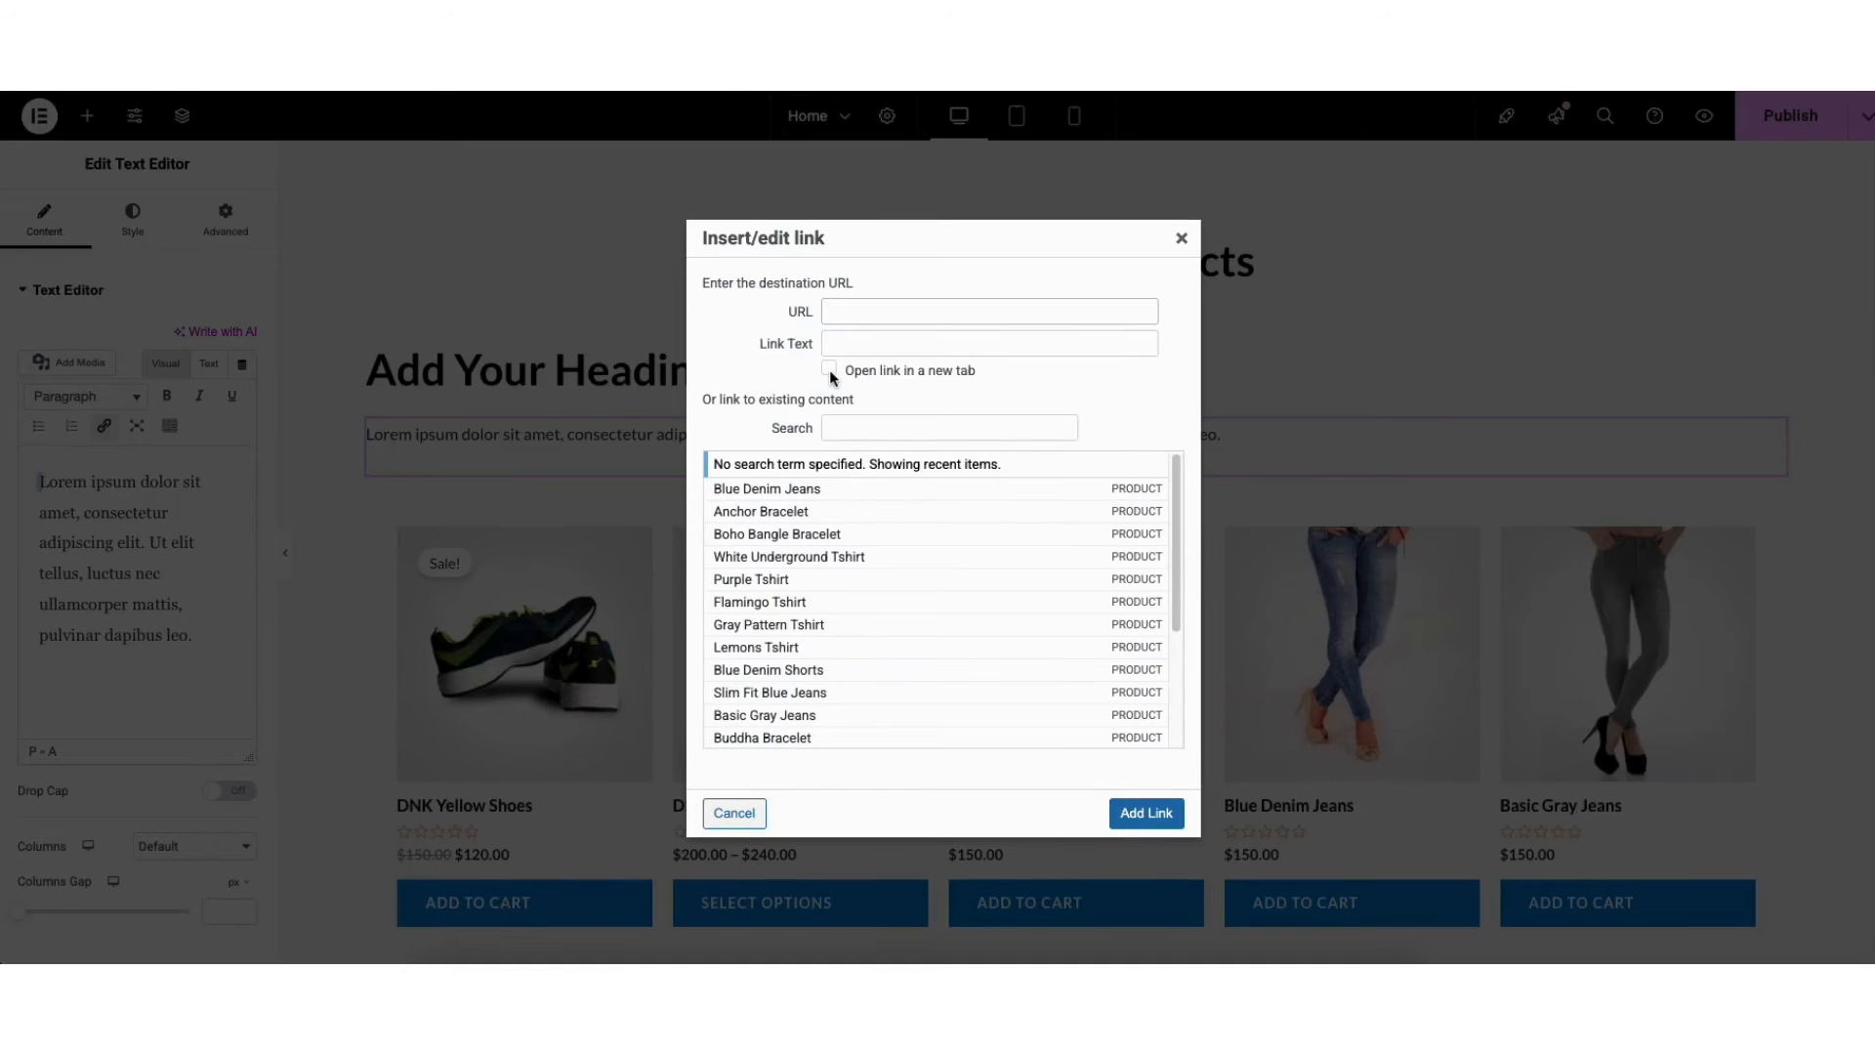
left_click(1180, 240)
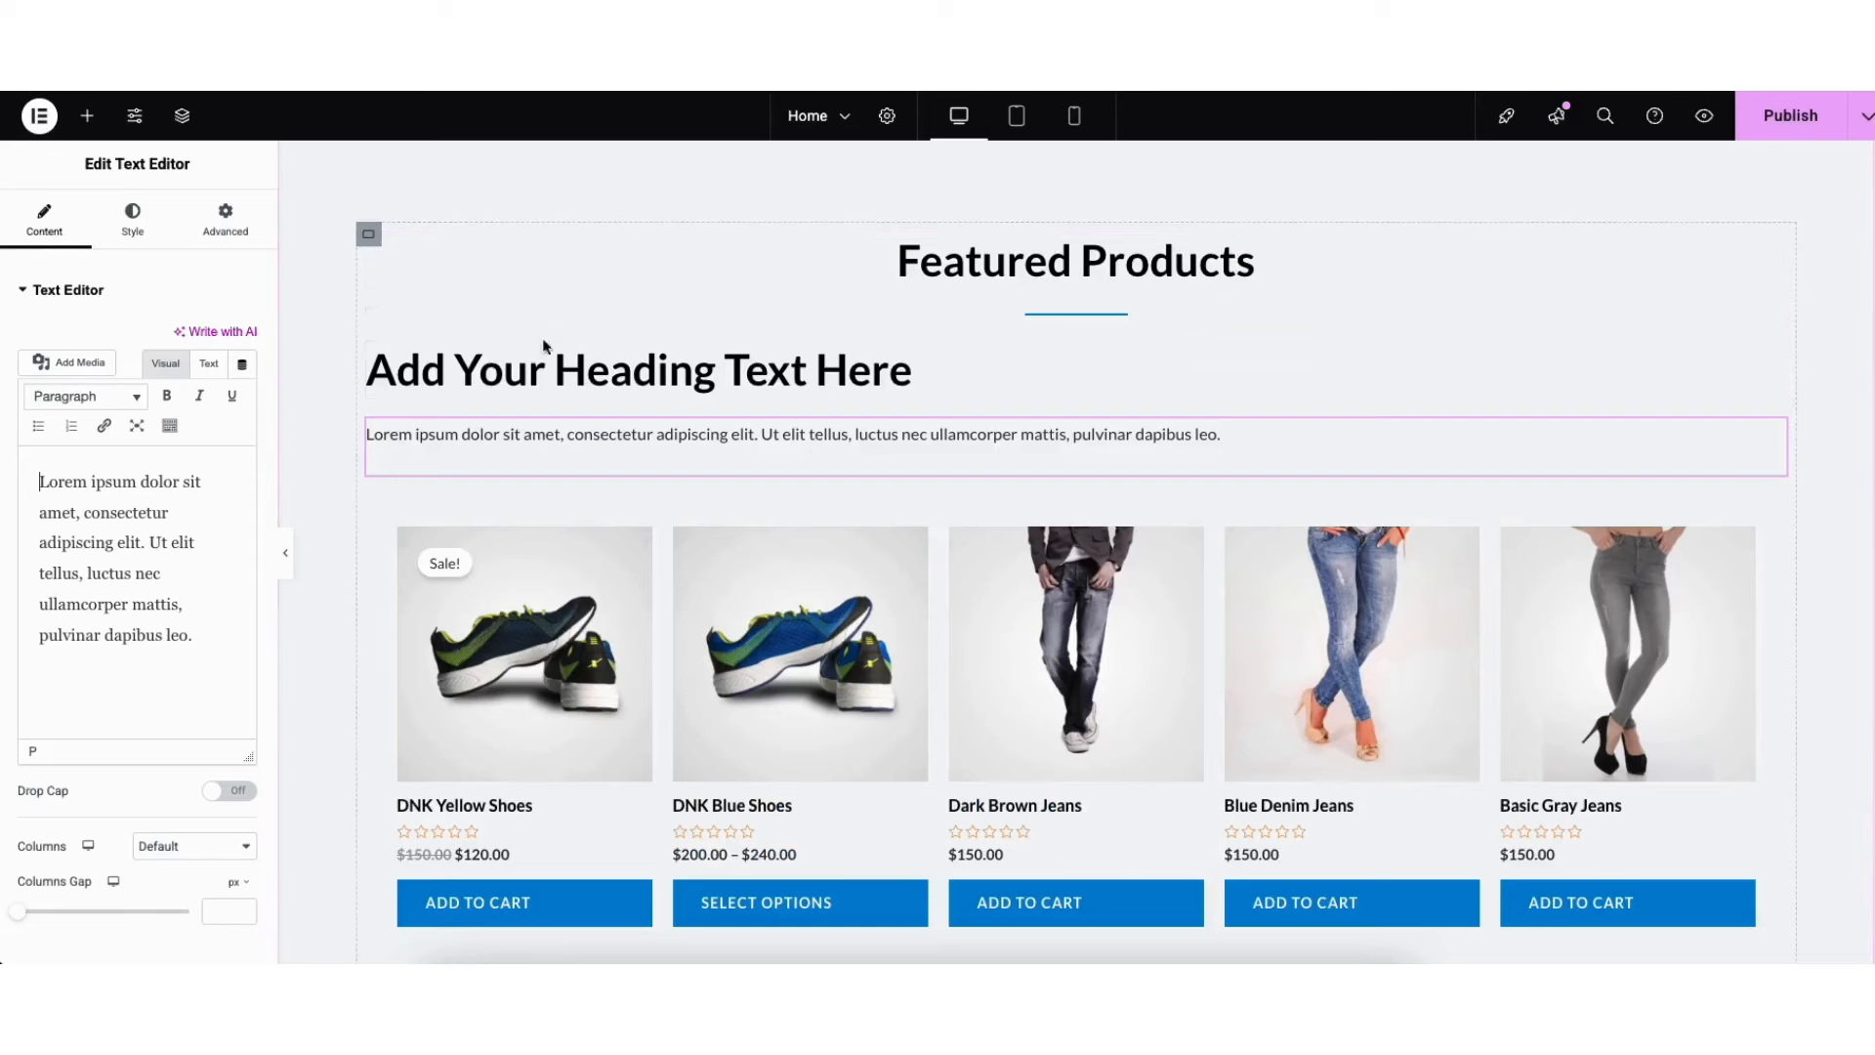
left_click(170, 427)
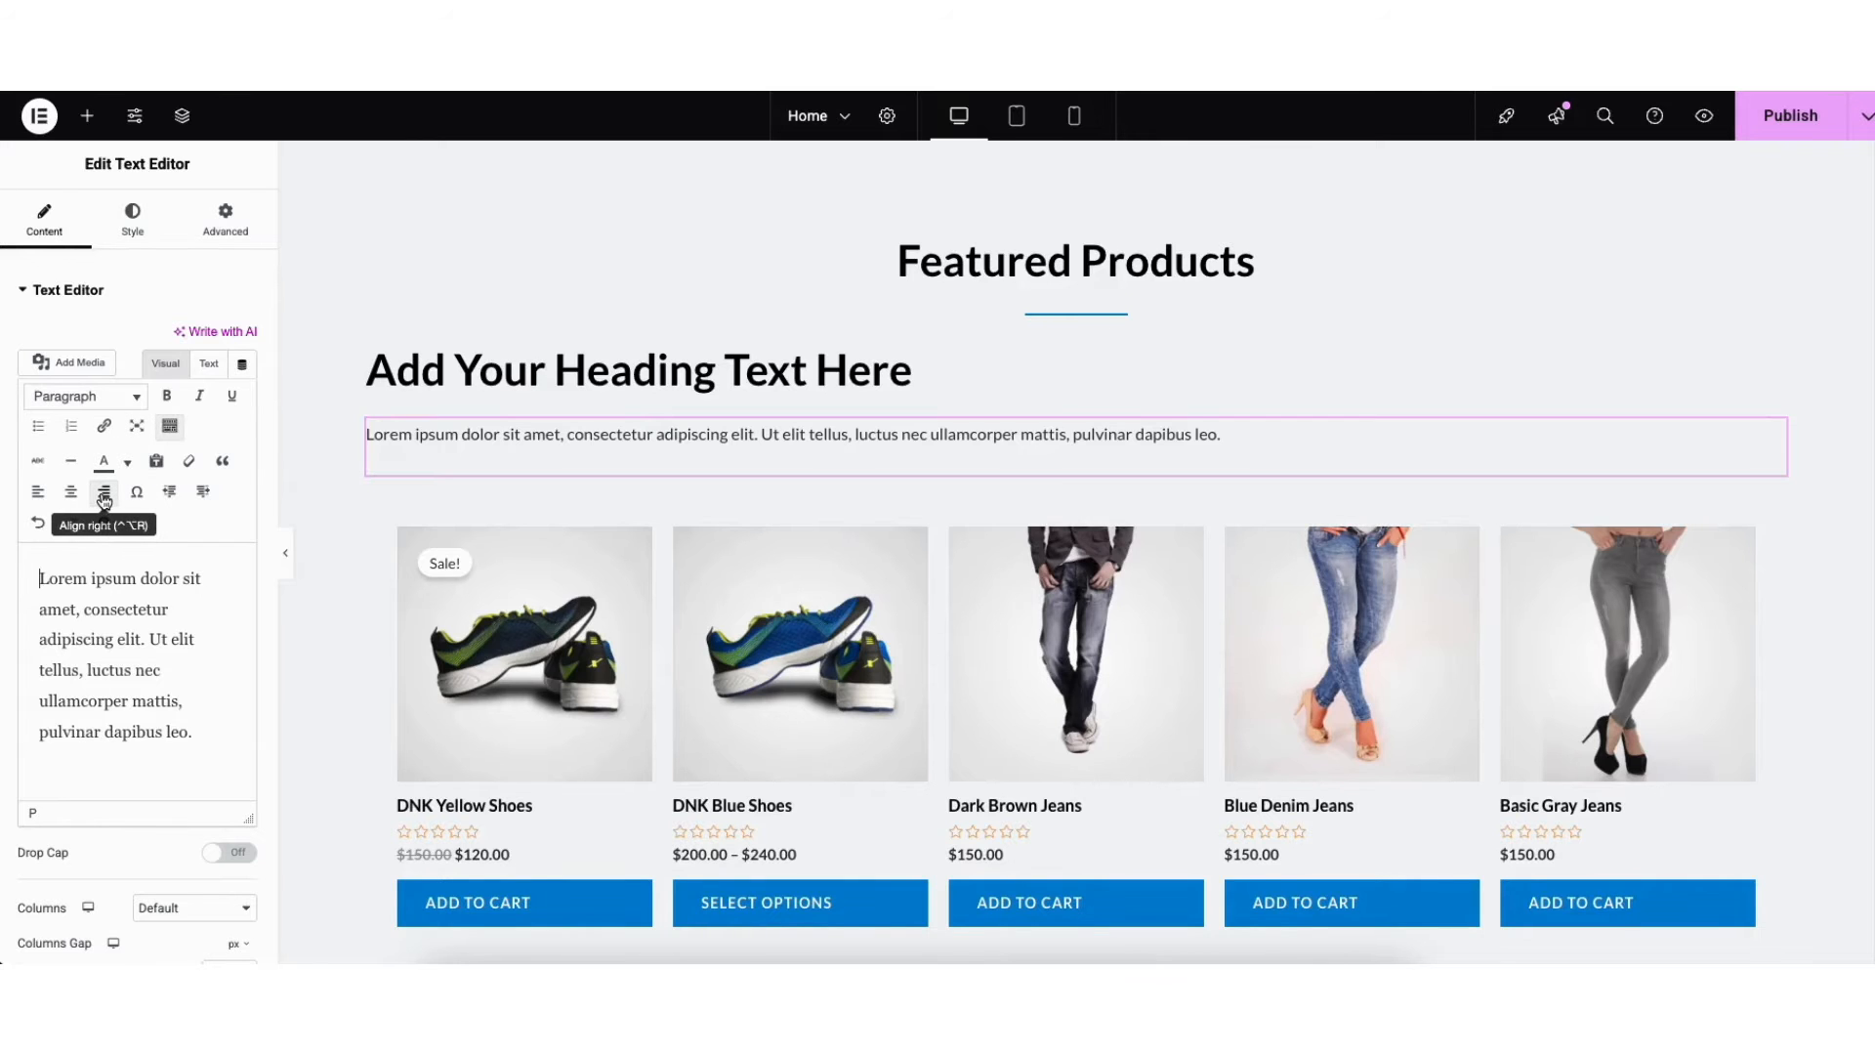
left_click(127, 464)
left_click(127, 464)
left_click(42, 526)
left_click(70, 525)
Step: Examine the text block's style settings, including typography and the list of font families
left_click(133, 222)
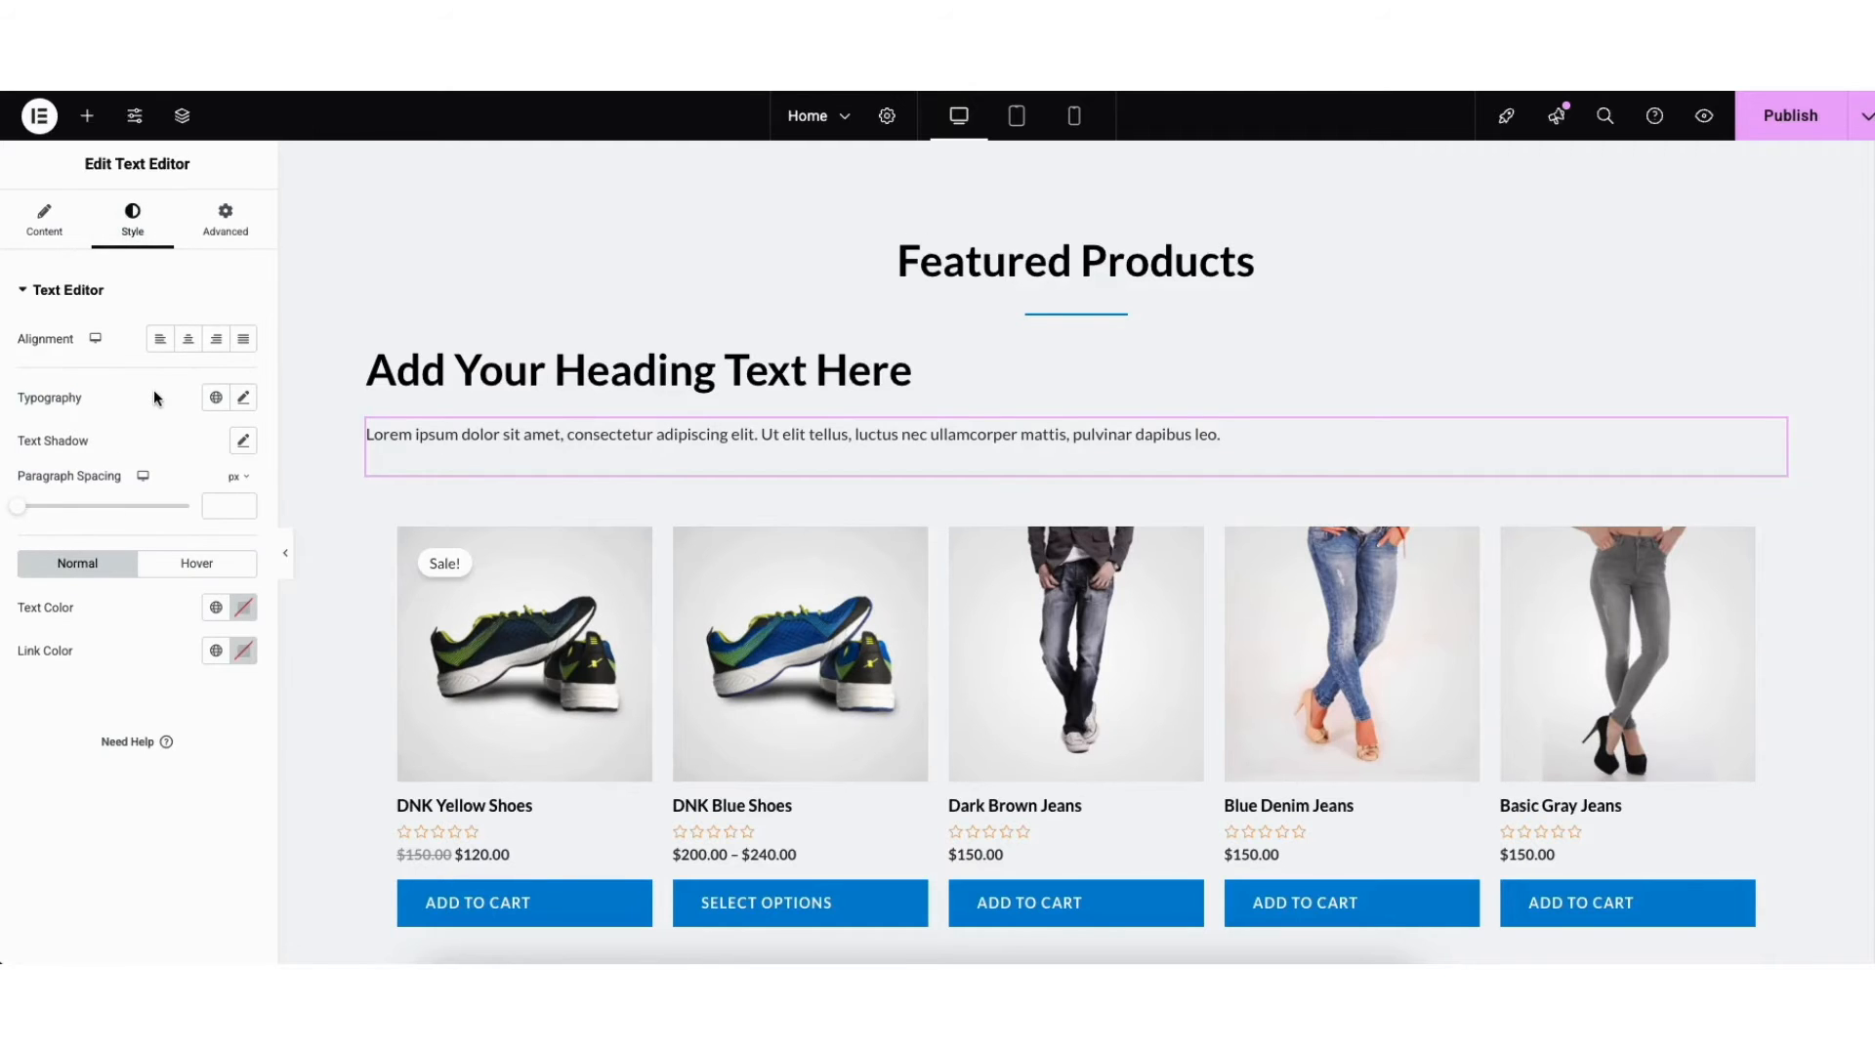
left_click(244, 401)
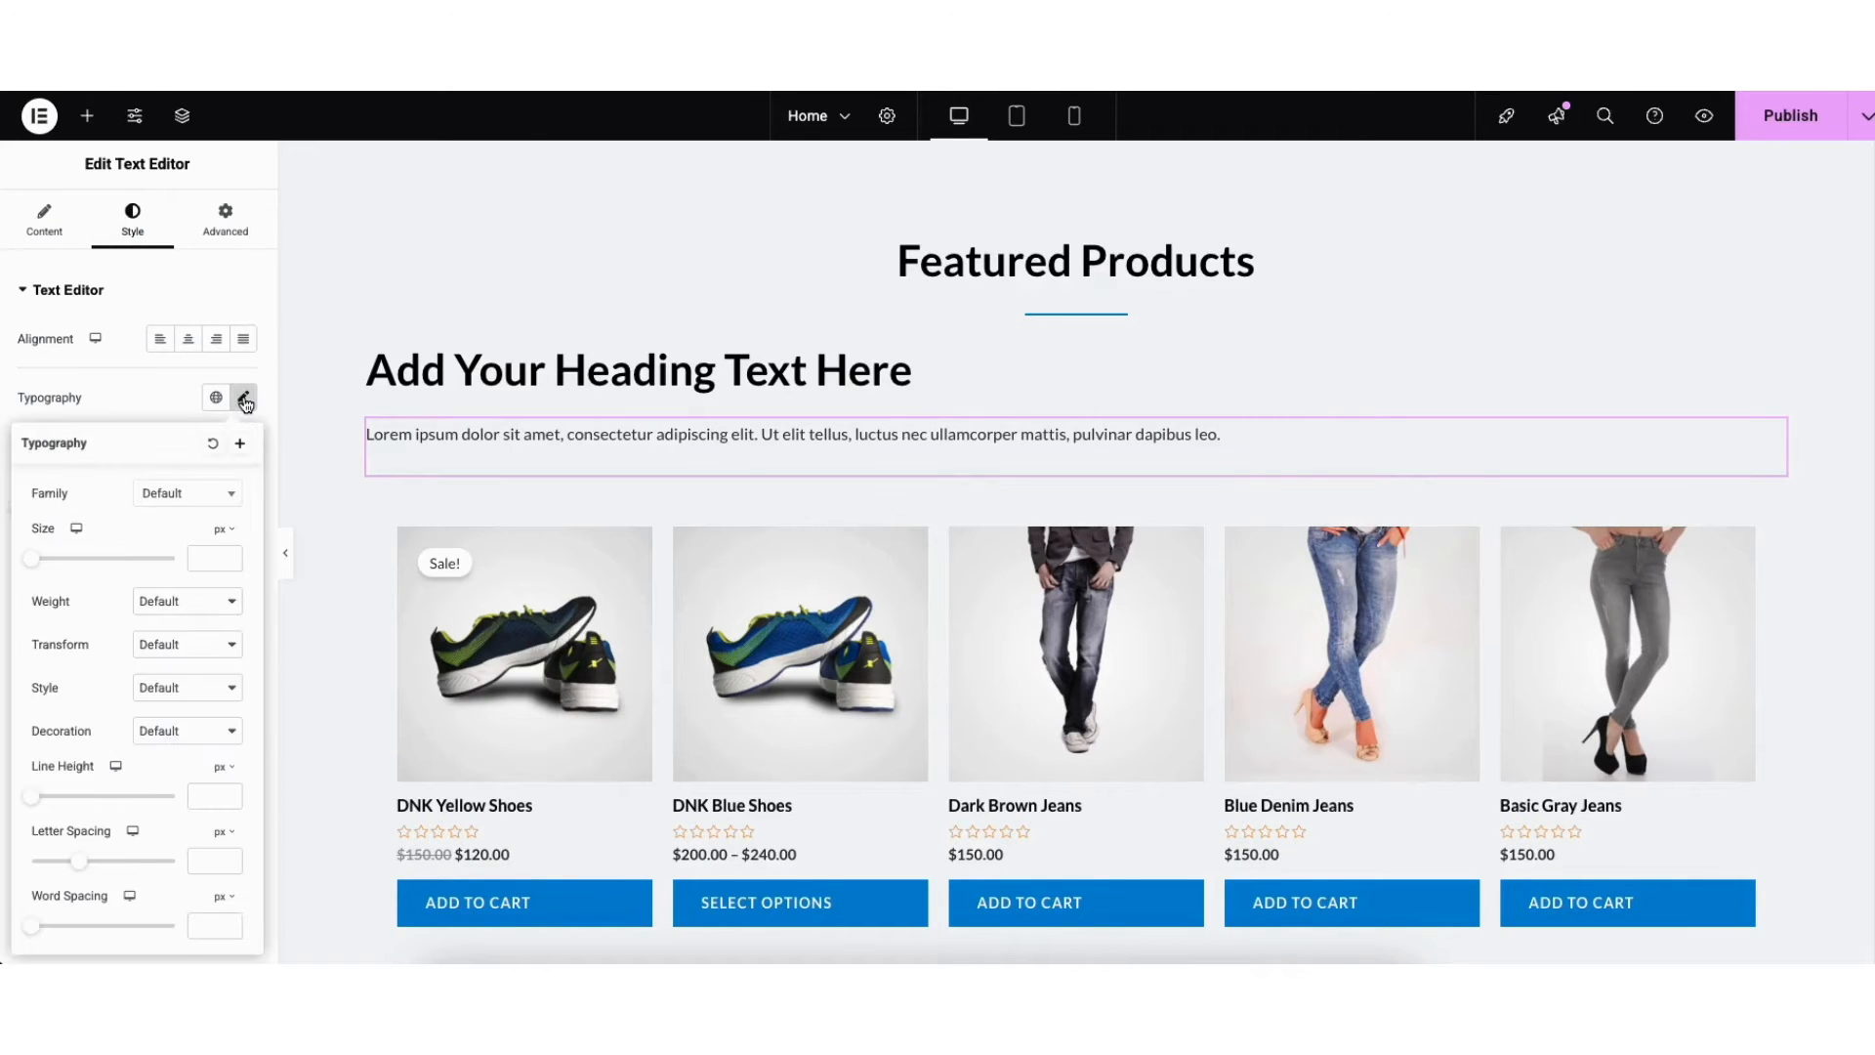
left_click(224, 500)
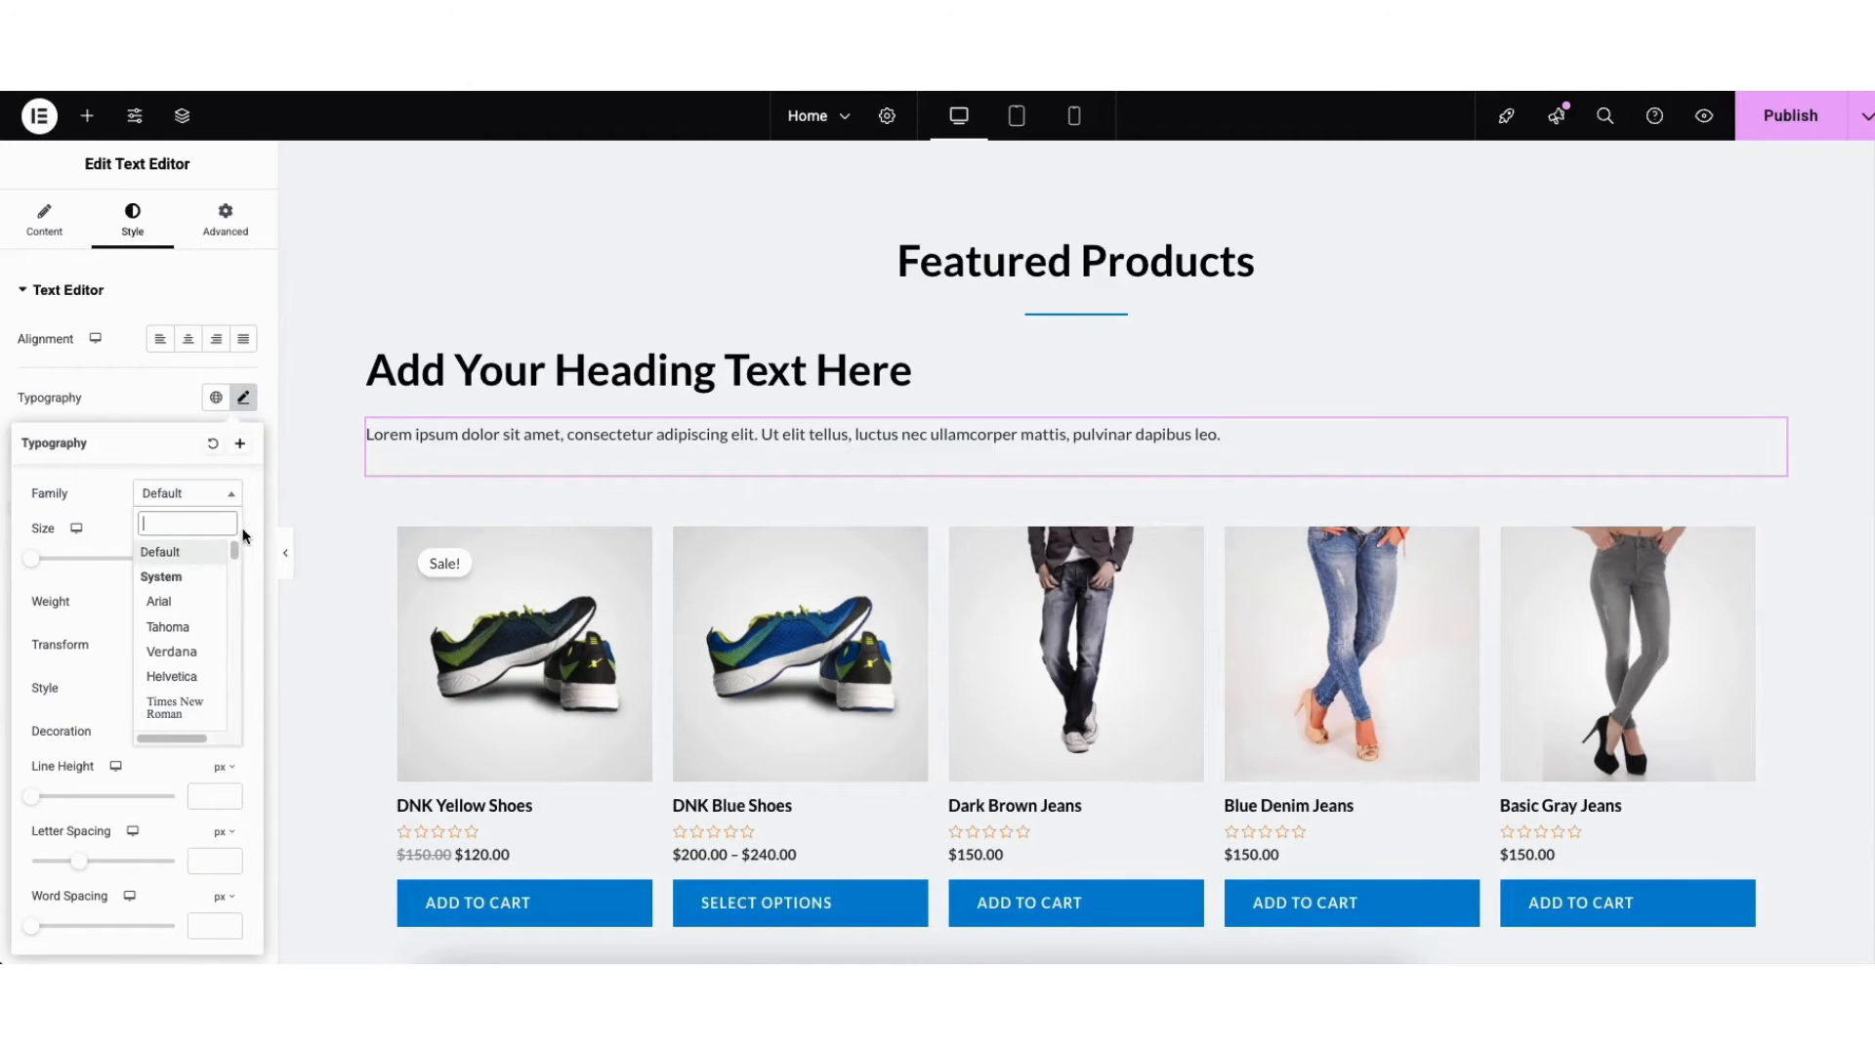
left_click_drag(234, 549, 100, 519)
left_click(96, 502)
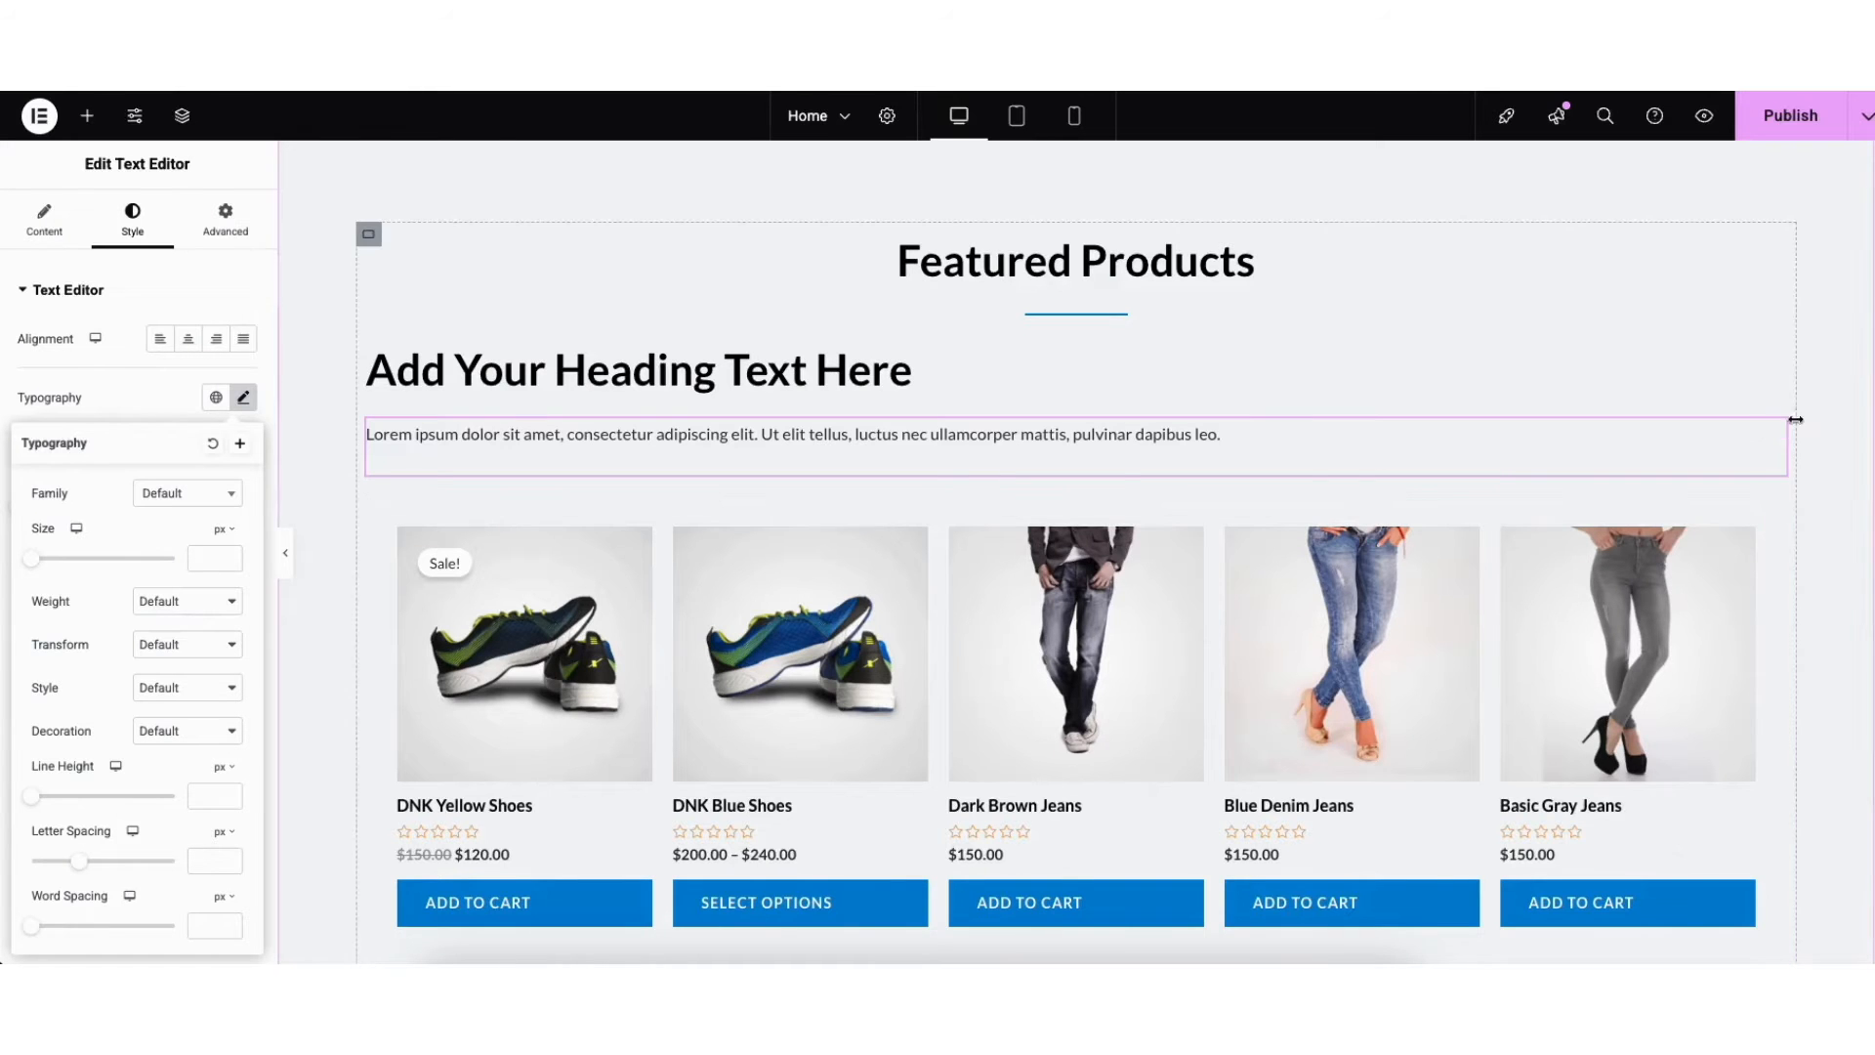
Step: Reselect women-fashion-free-img-2.jpg as the 20% Off On Tank Tops card's background image and open the card's Background Overlay settings
scroll(1852, 323, "up", 10)
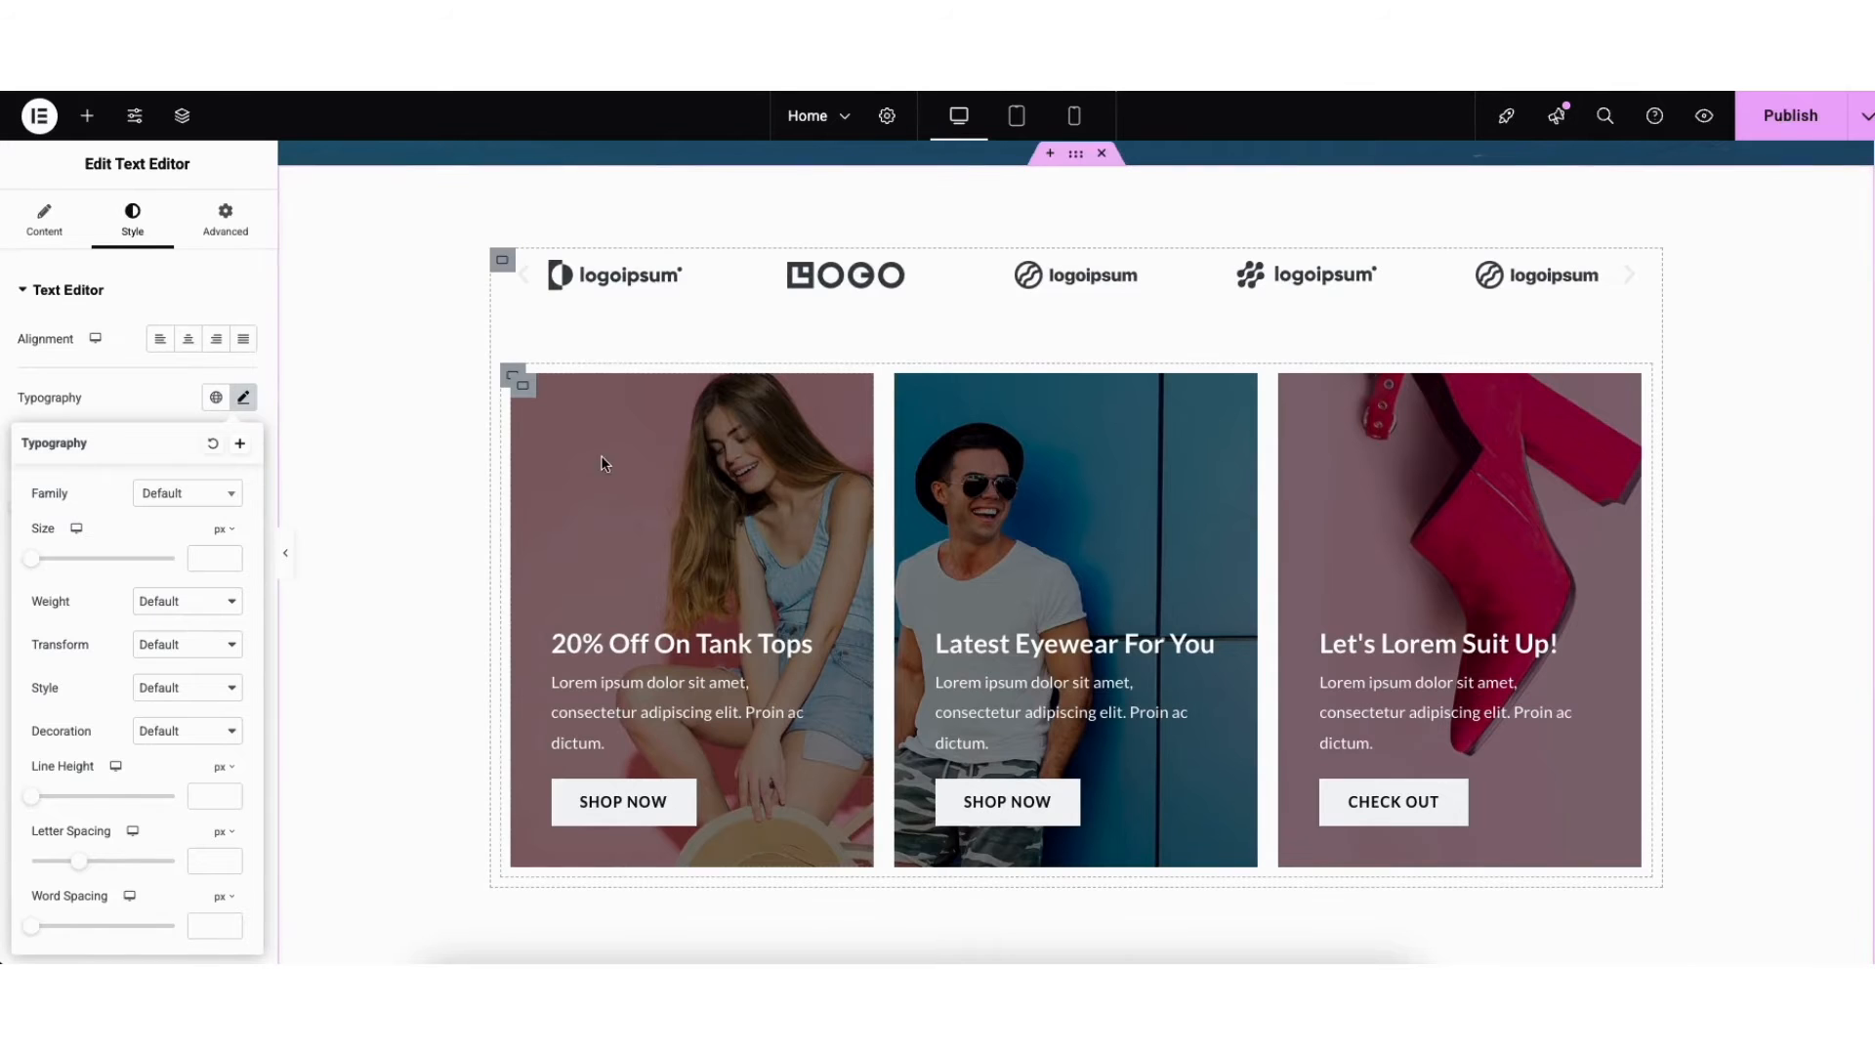
left_click(525, 391)
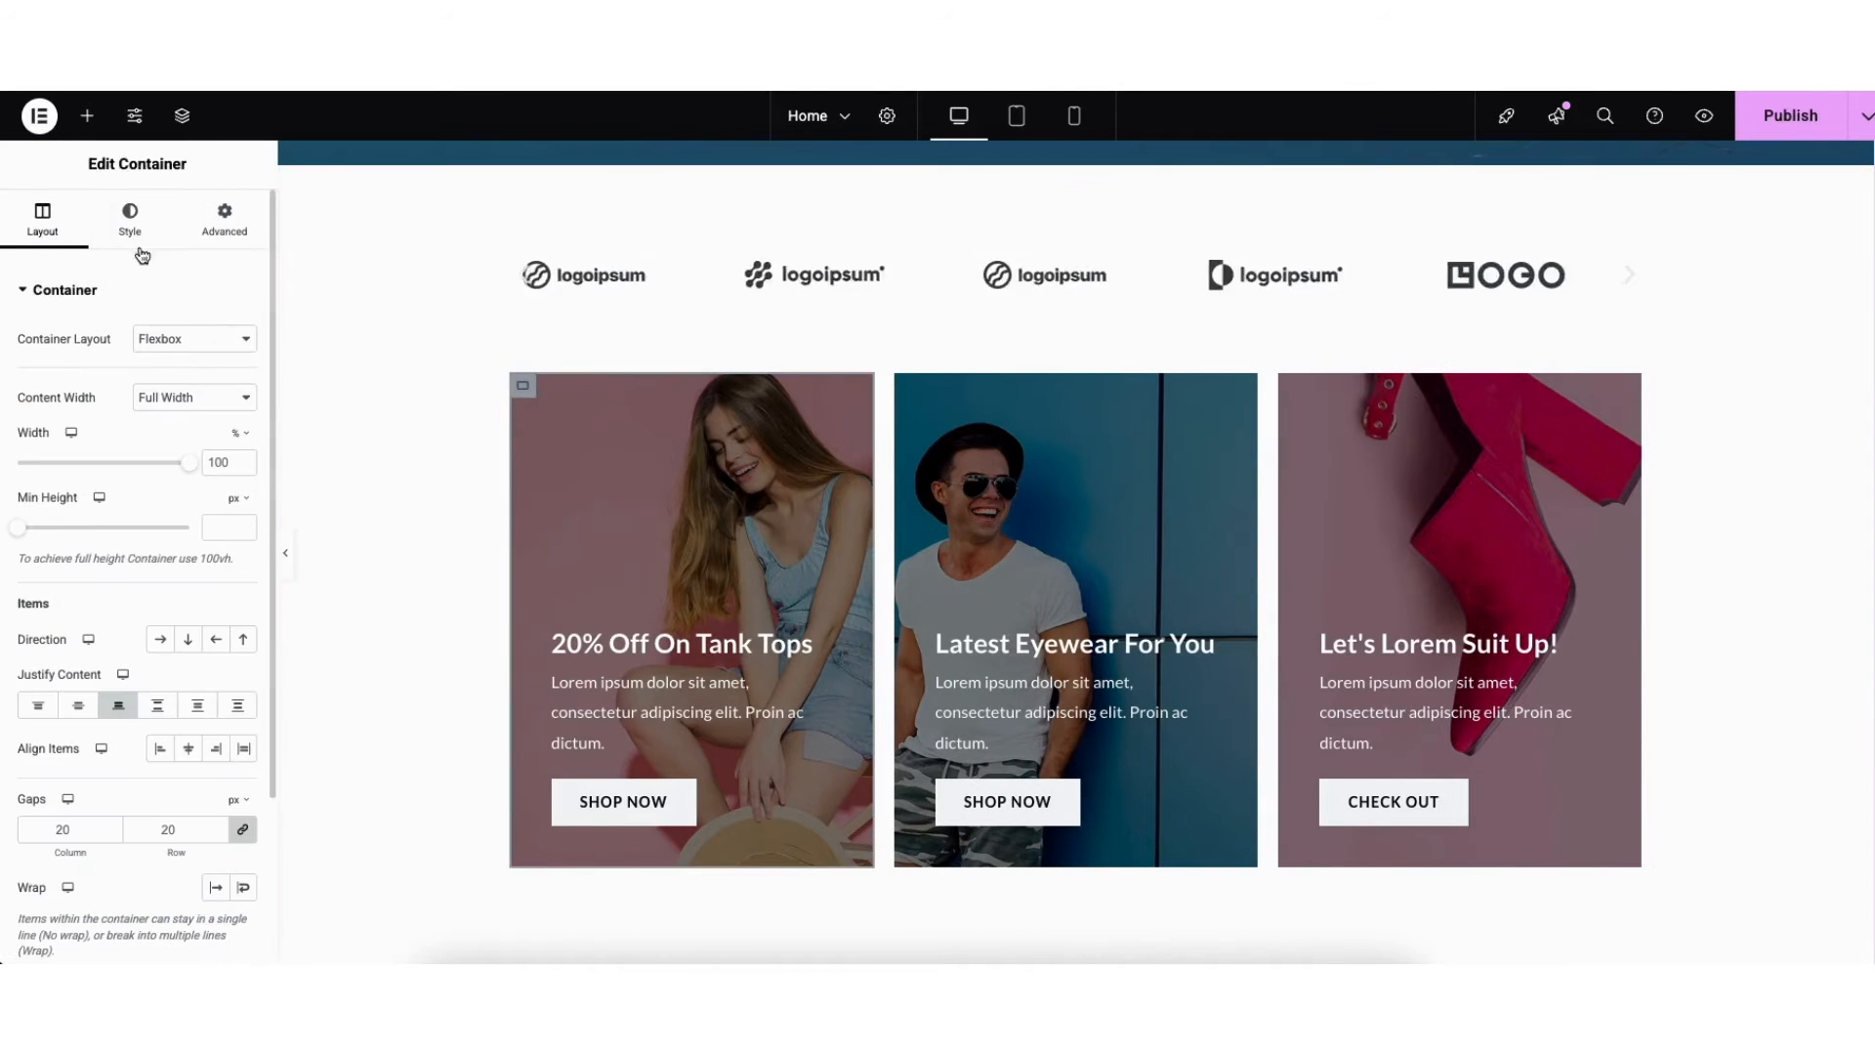
left_click(130, 219)
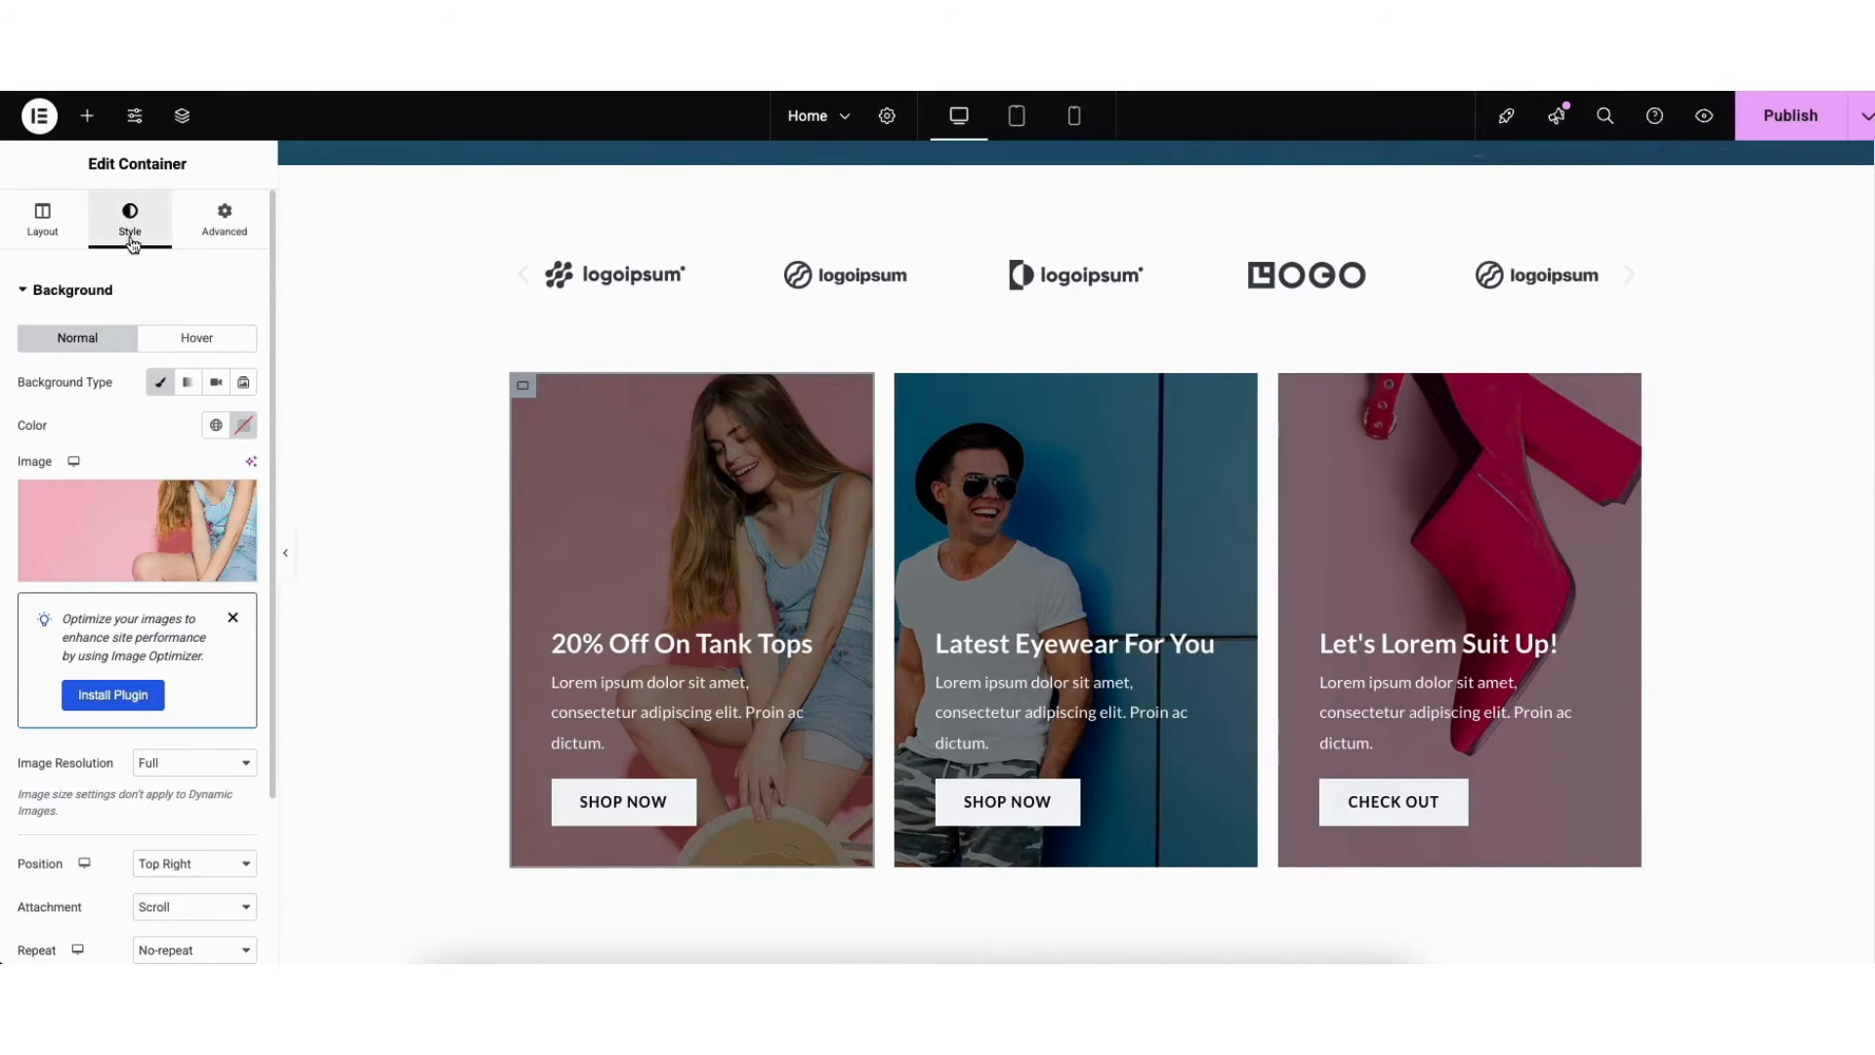
mouse_move(146, 545)
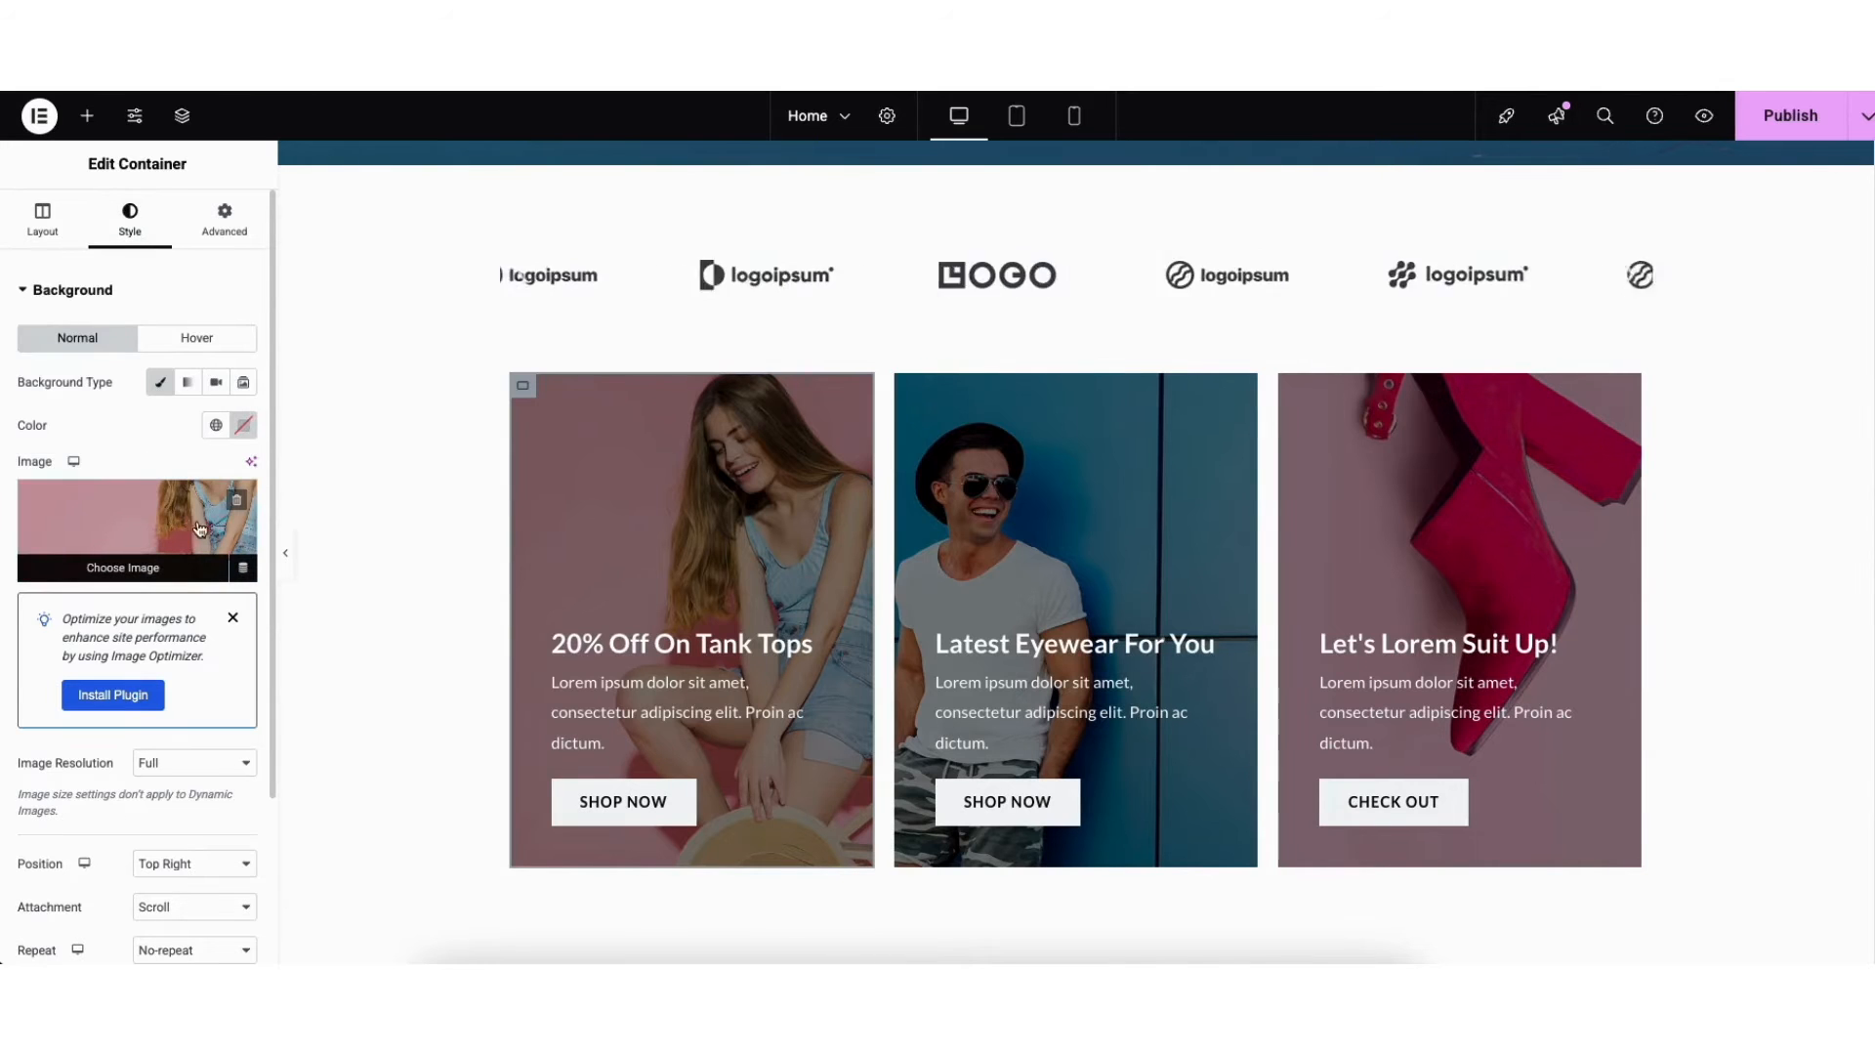
left_click(137, 543)
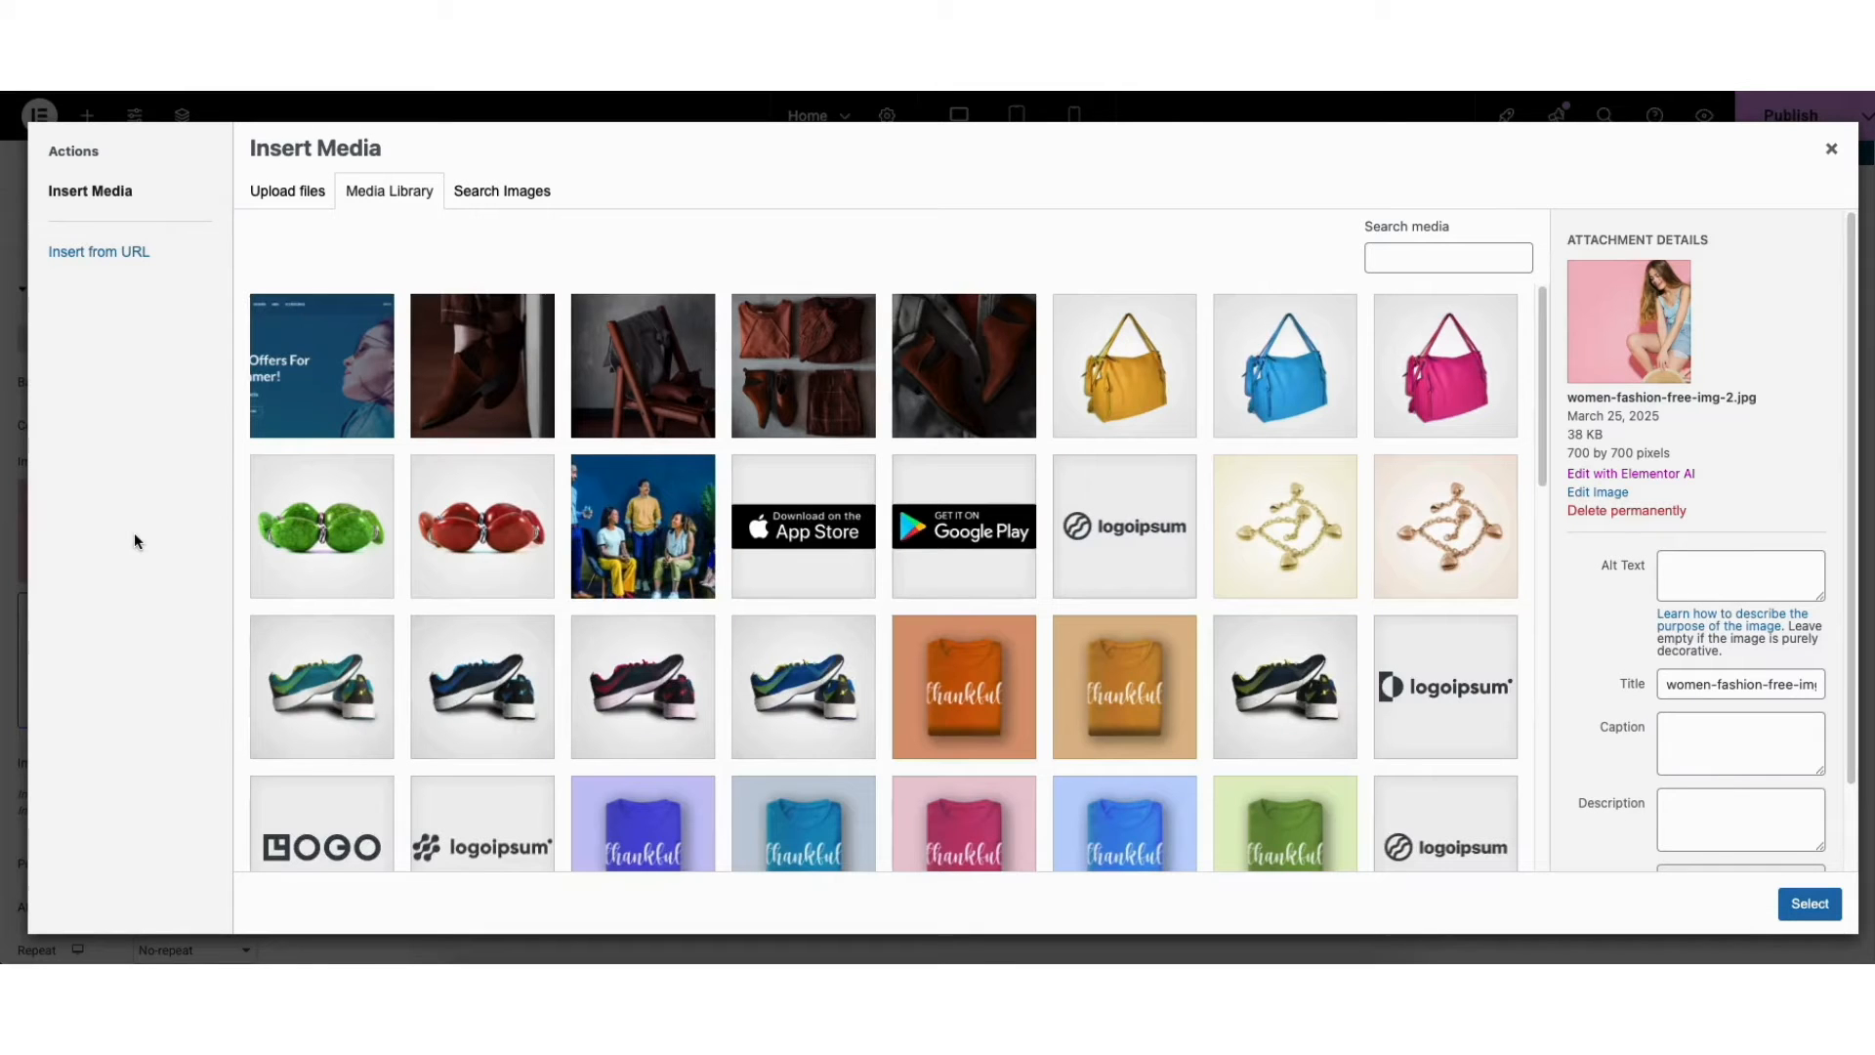
left_click_drag(1542, 323, 1541, 702)
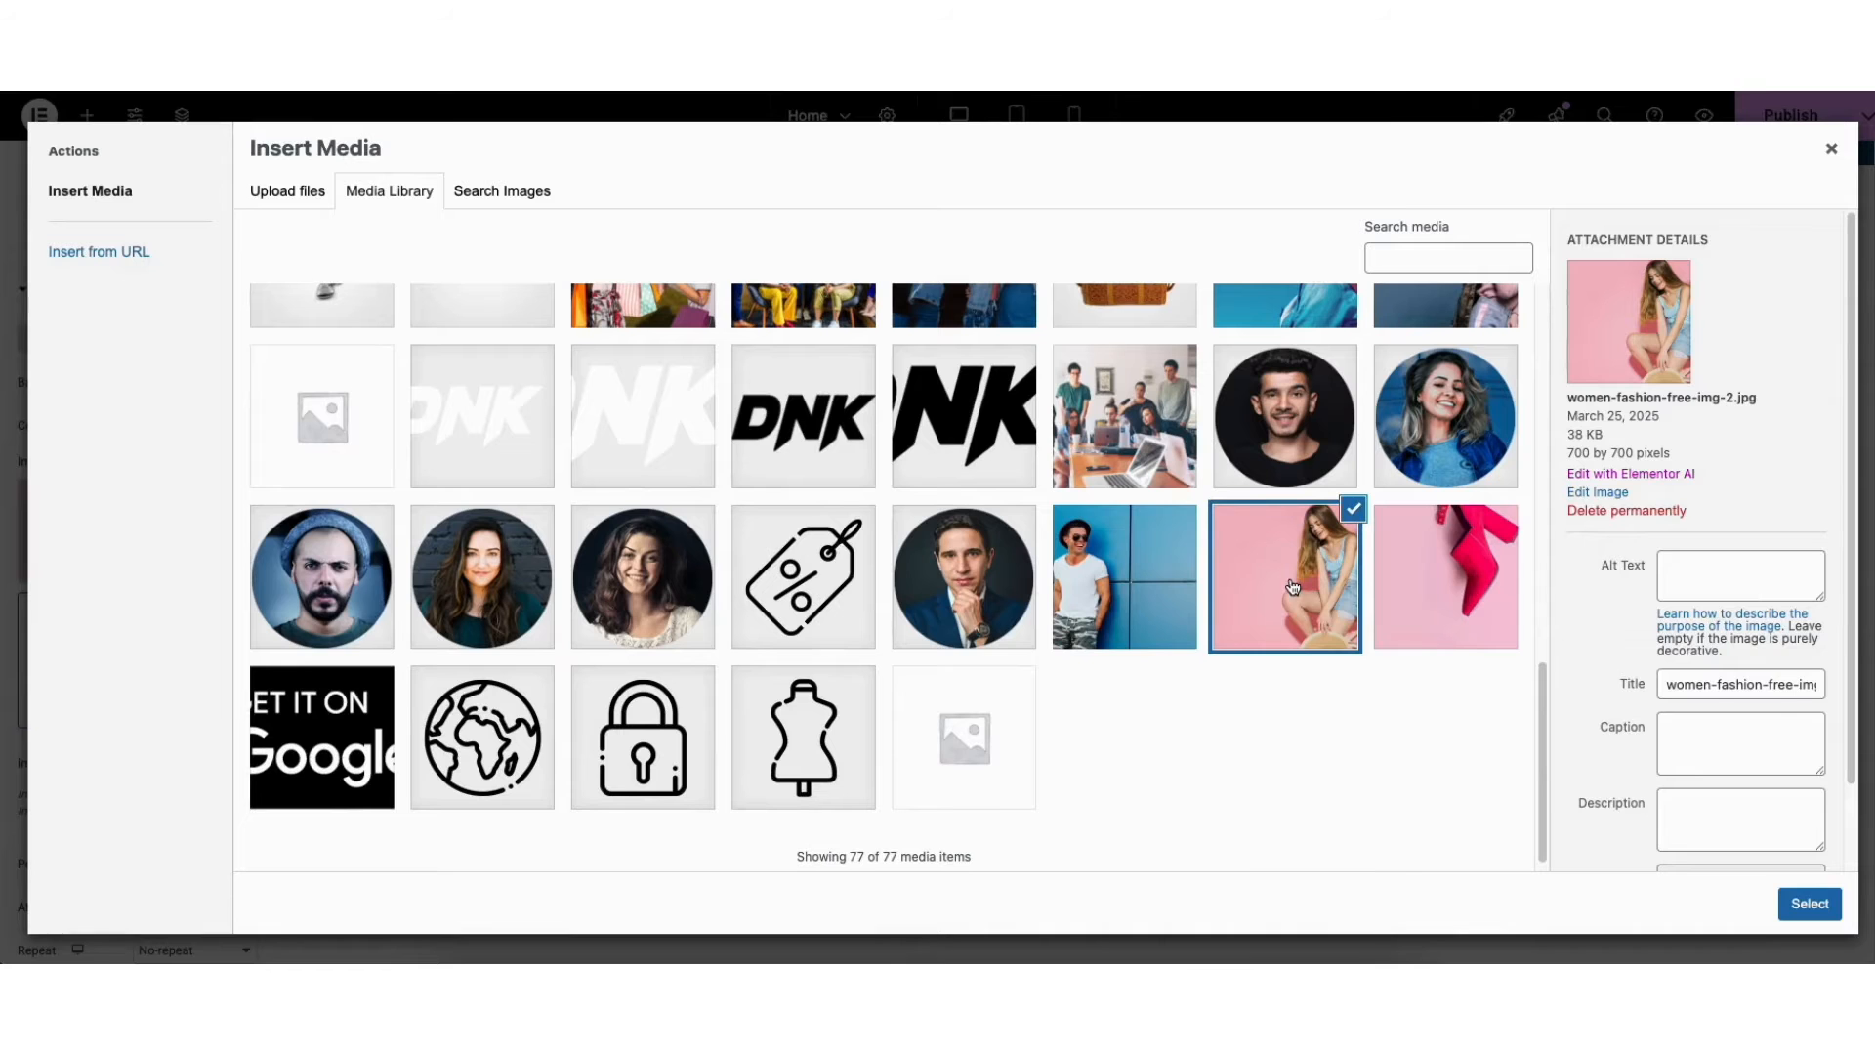
left_click(1810, 905)
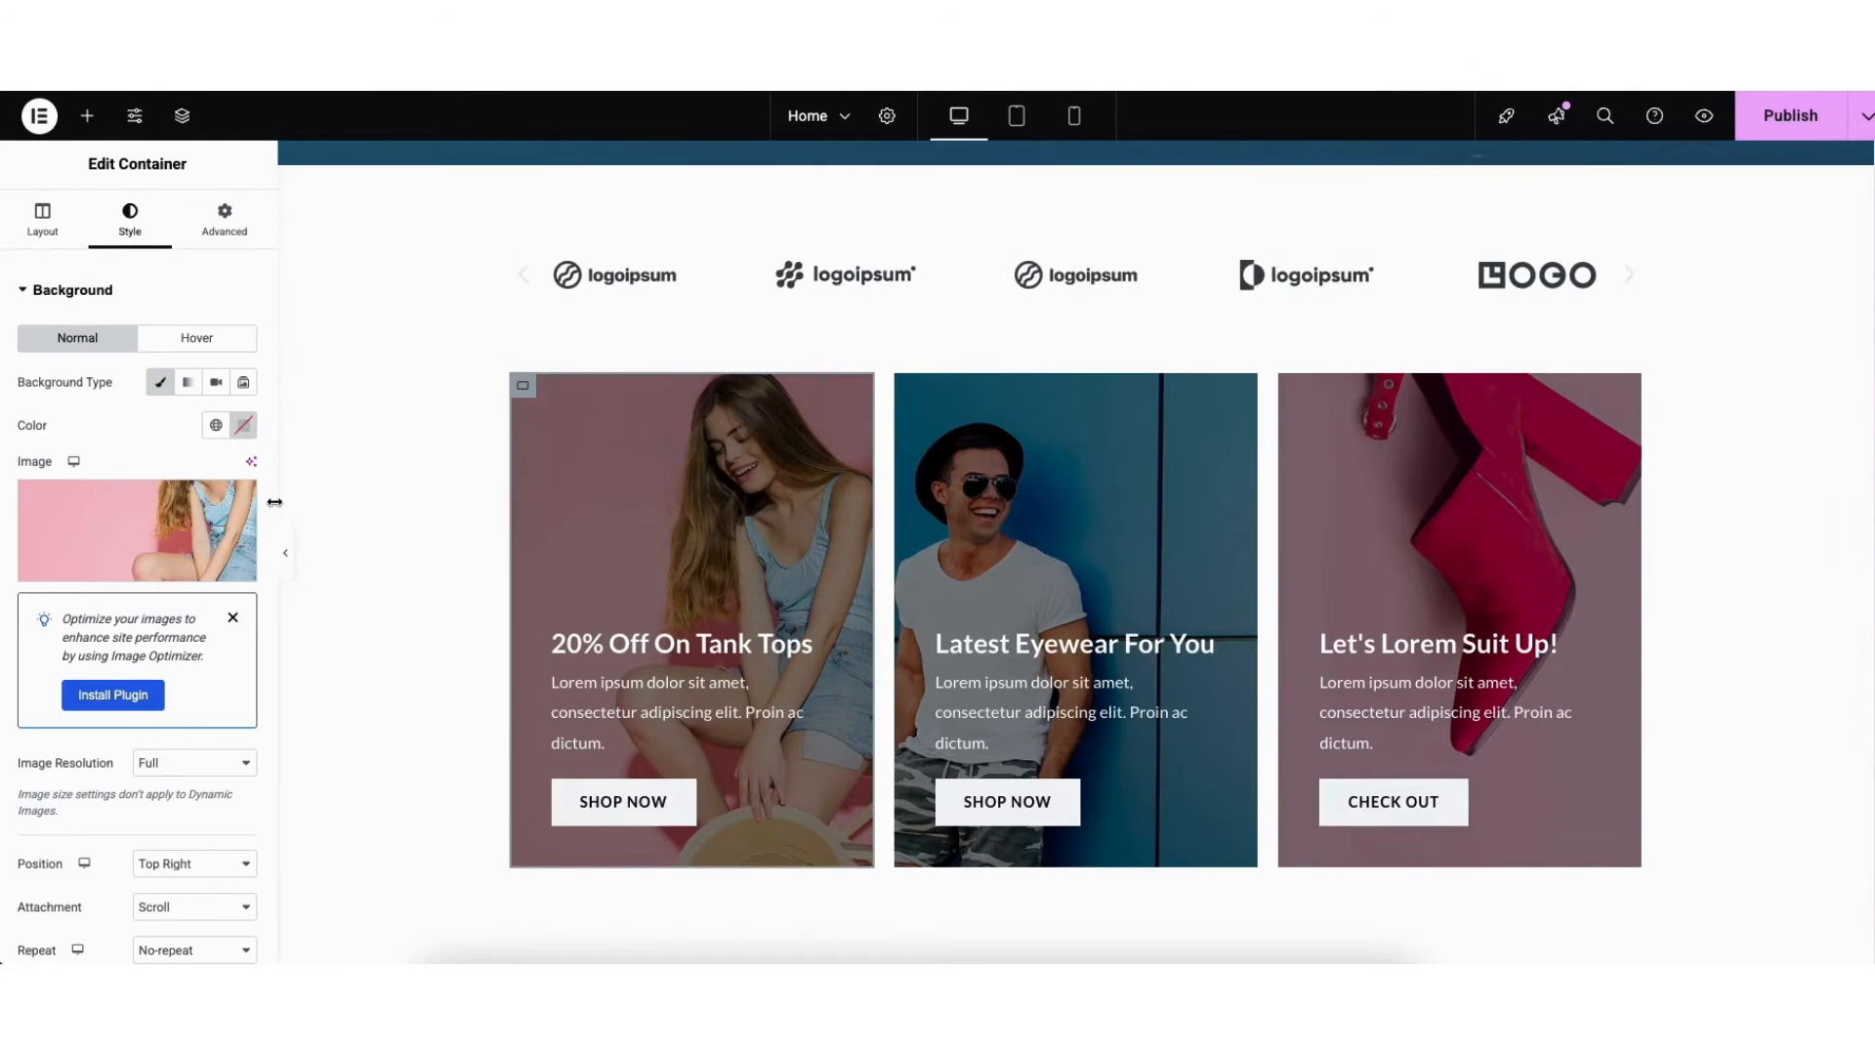
scroll(225, 635, "down", 3)
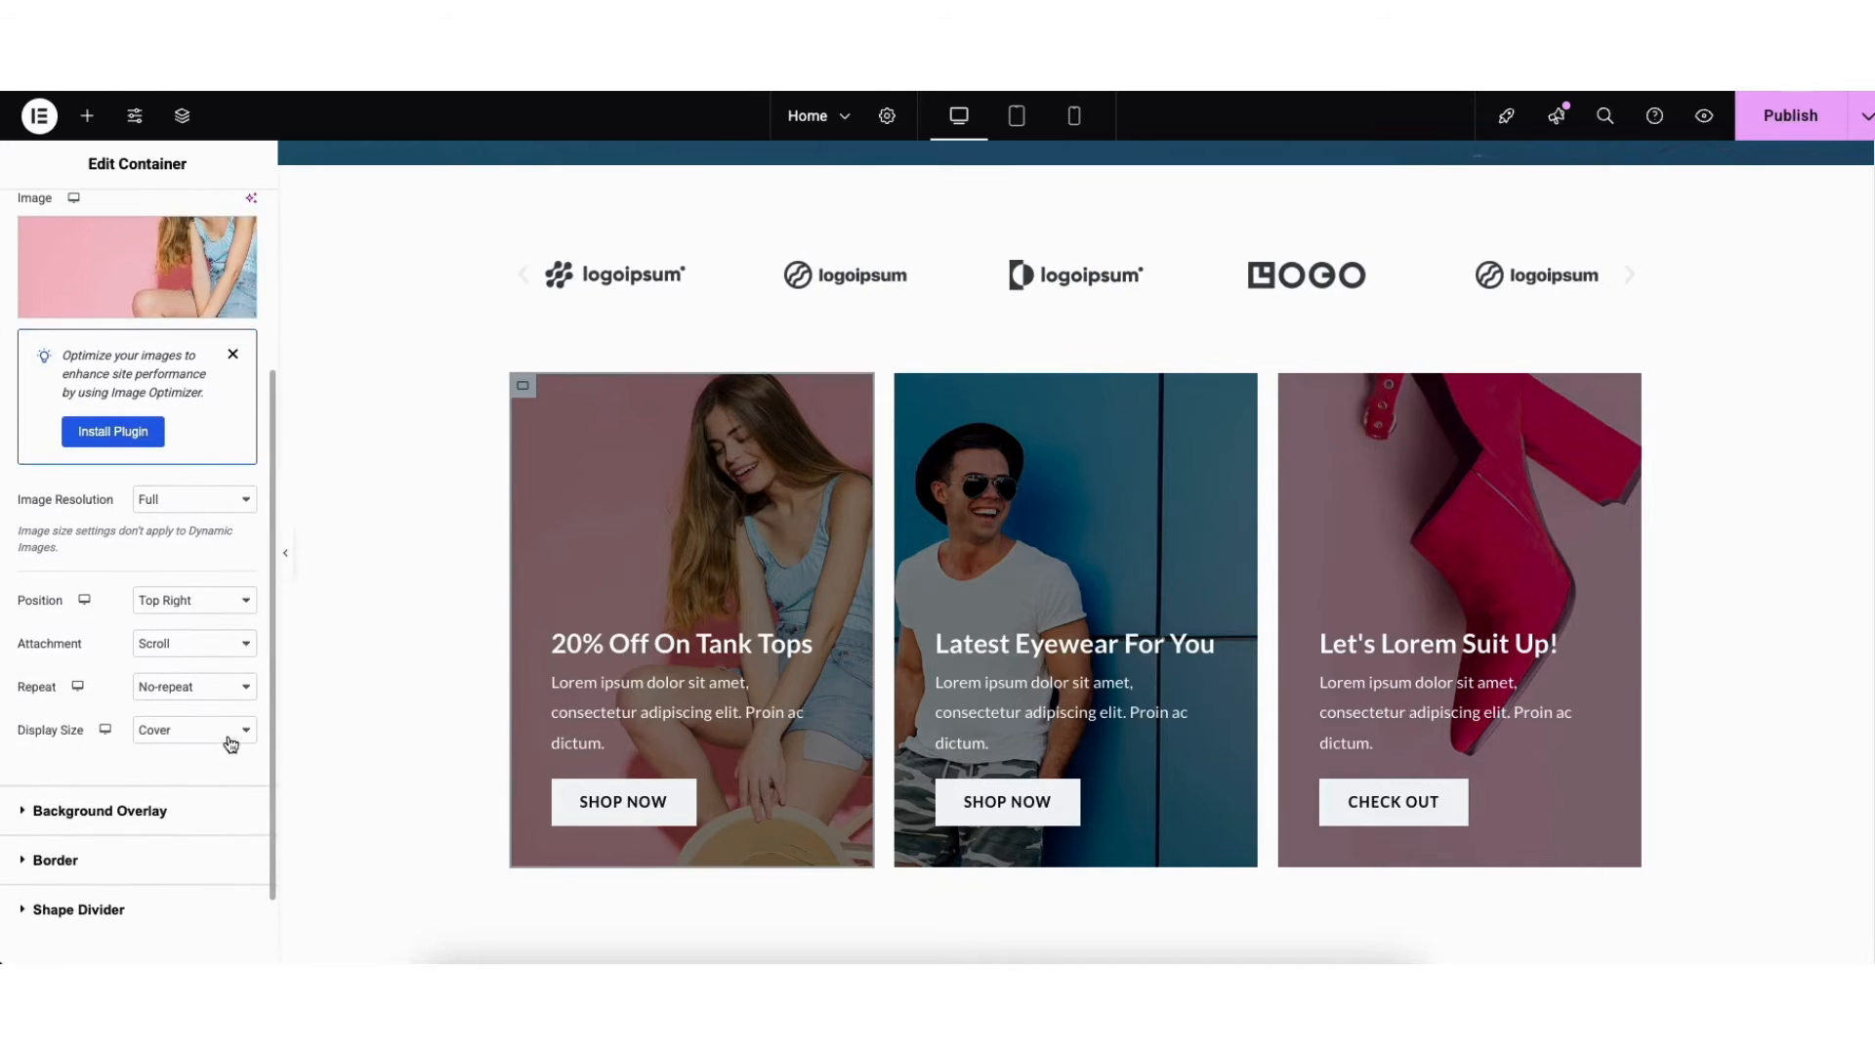
left_click(172, 811)
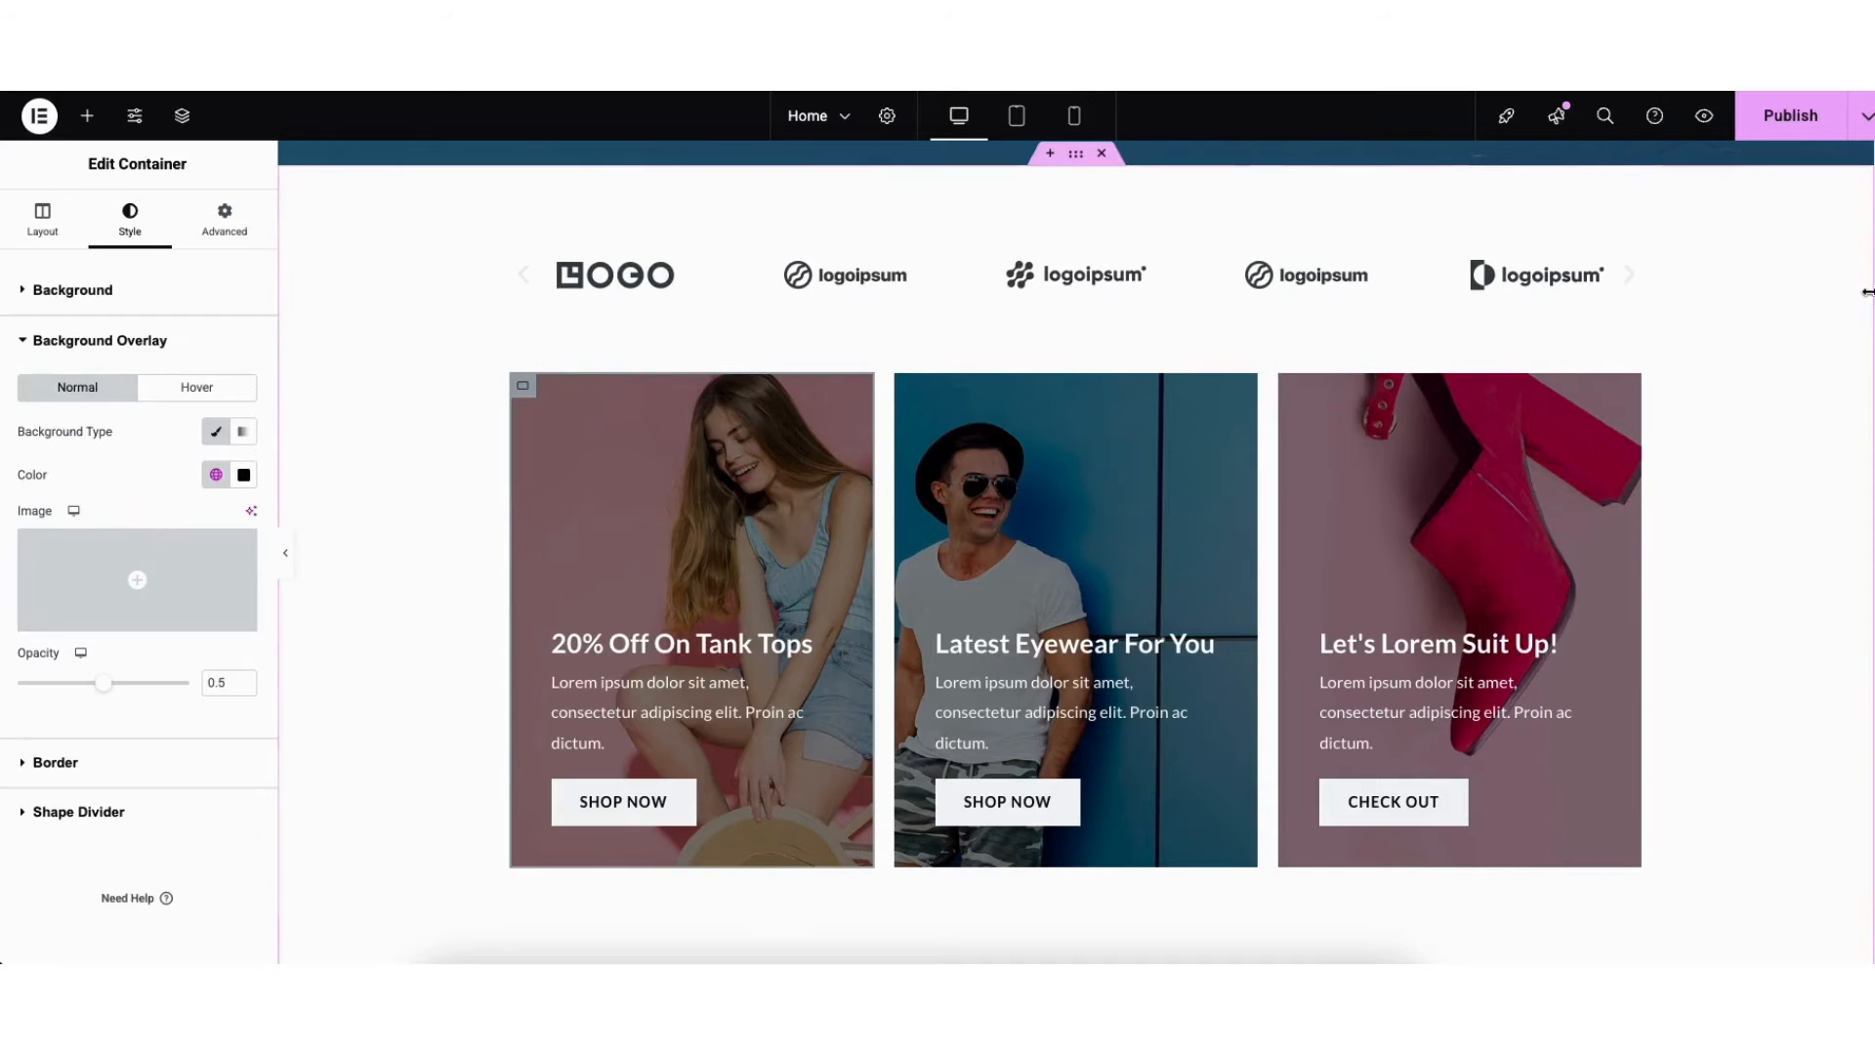
Step: Set the Featured Products container's background color to #FFFFFF
scroll(1865, 317, "down", 1)
scroll(1865, 391, "down", 8)
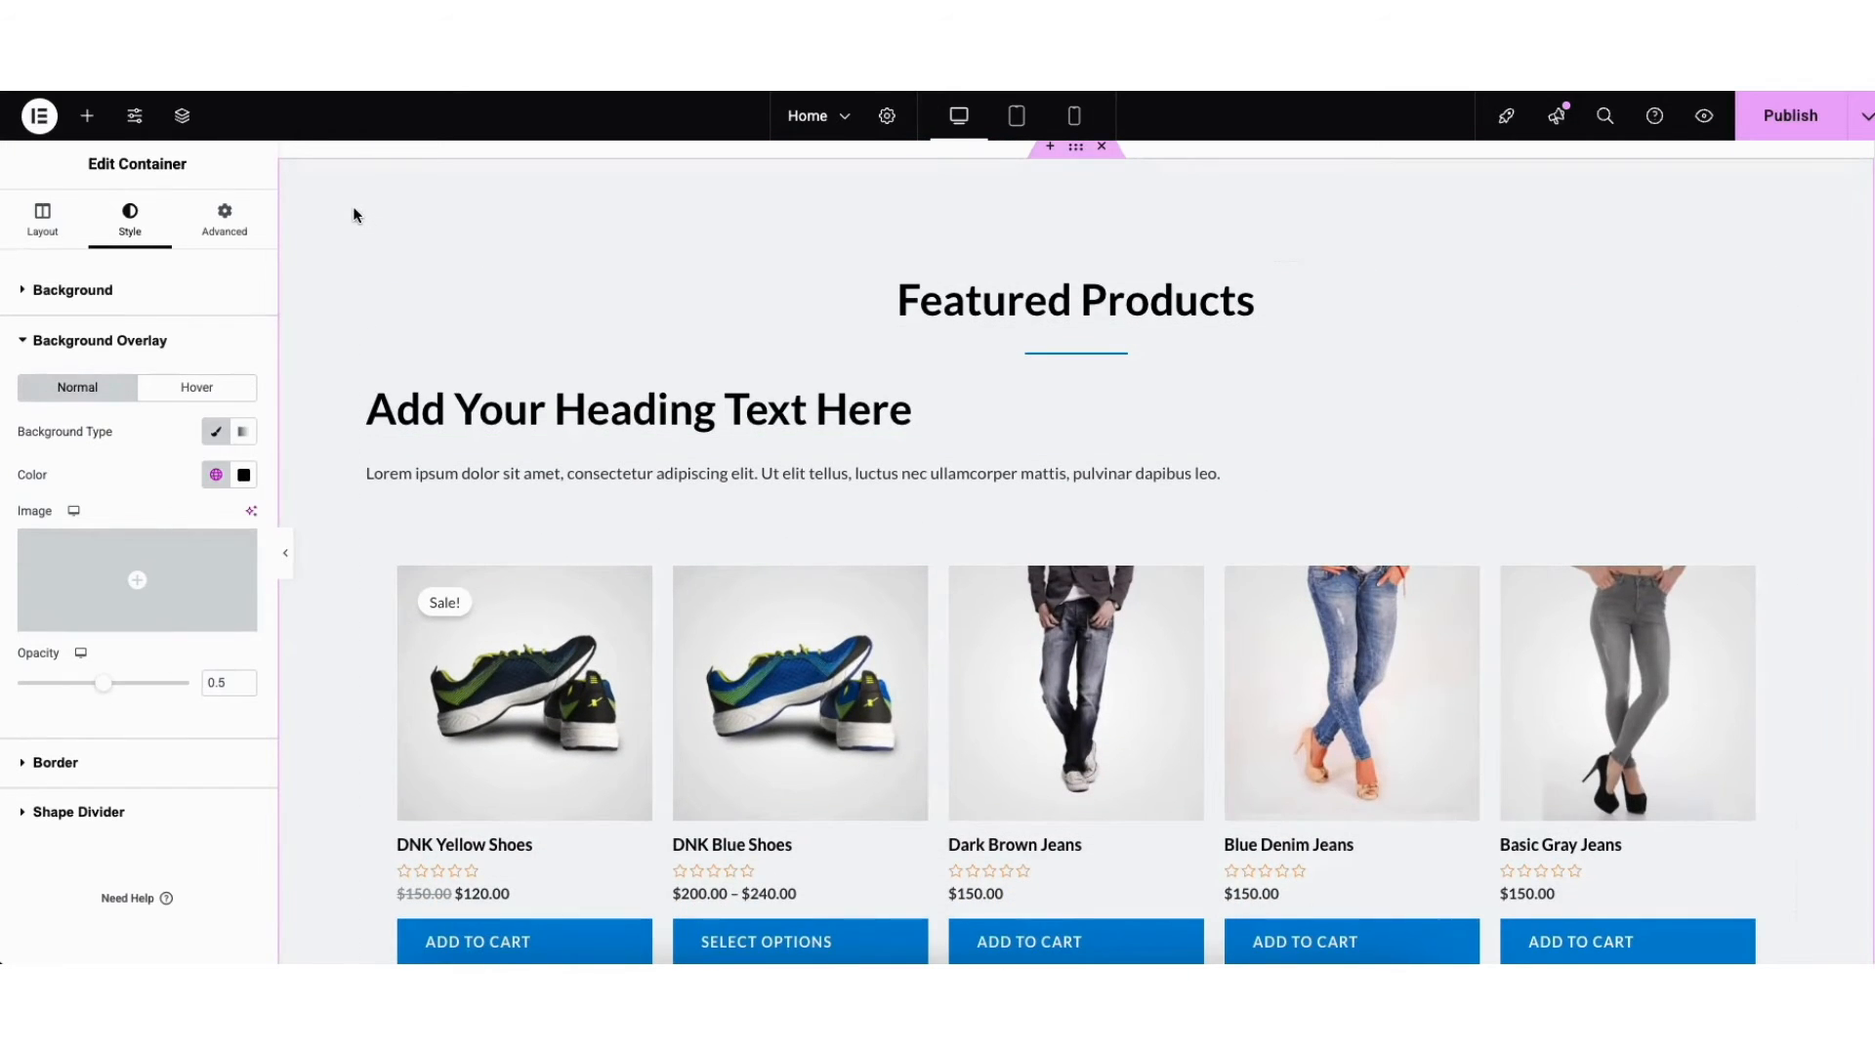
right_click(354, 214)
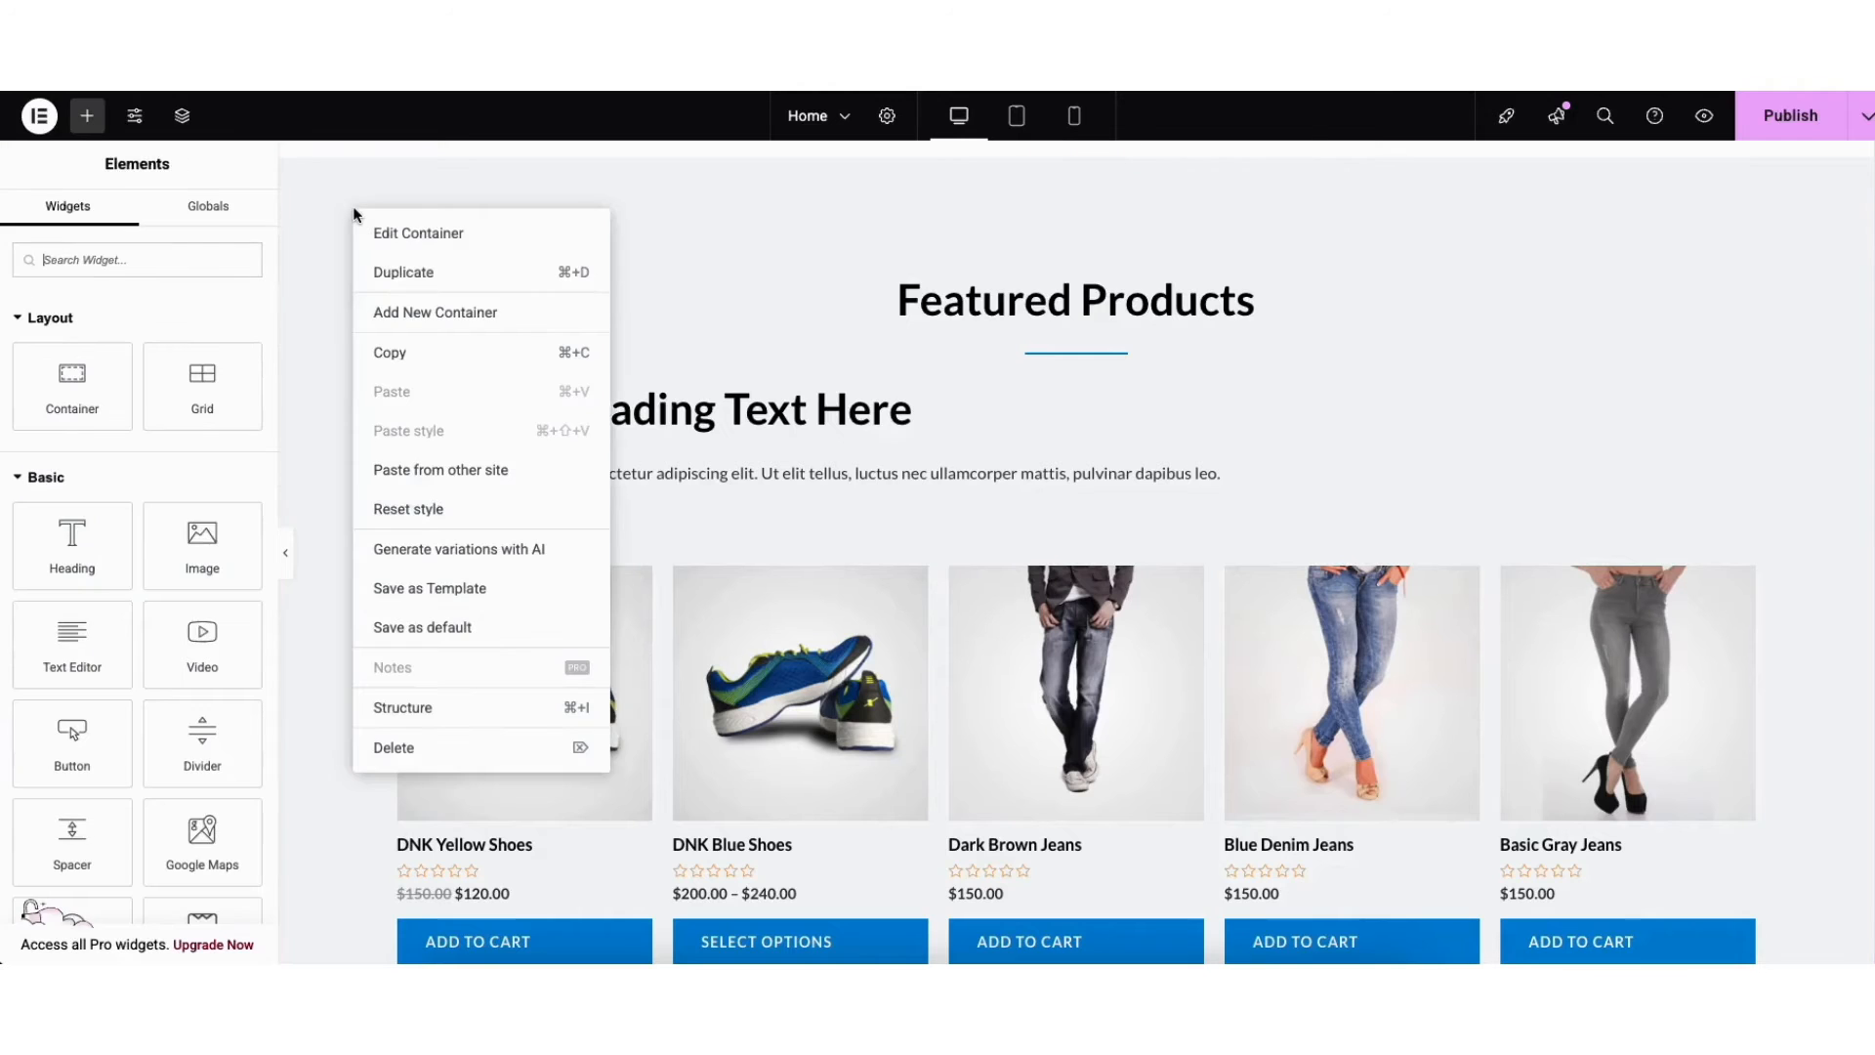
left_click(396, 236)
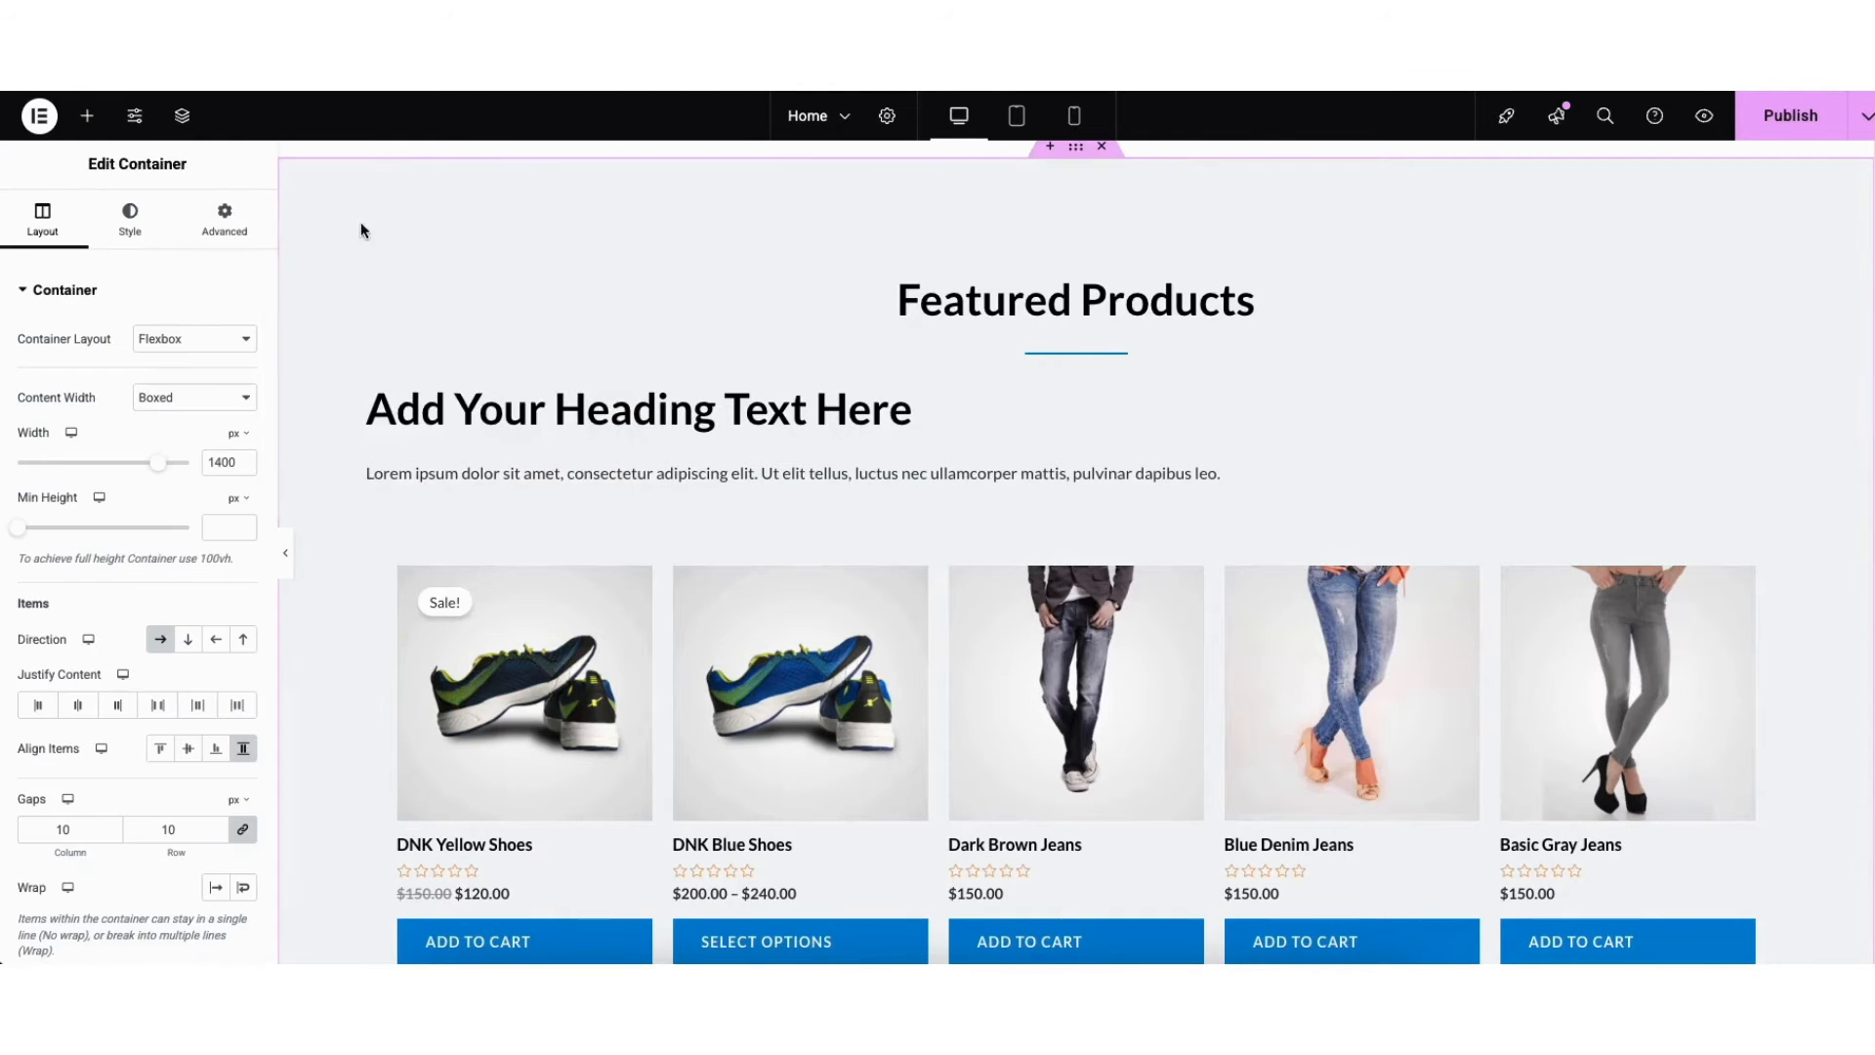
left_click(132, 227)
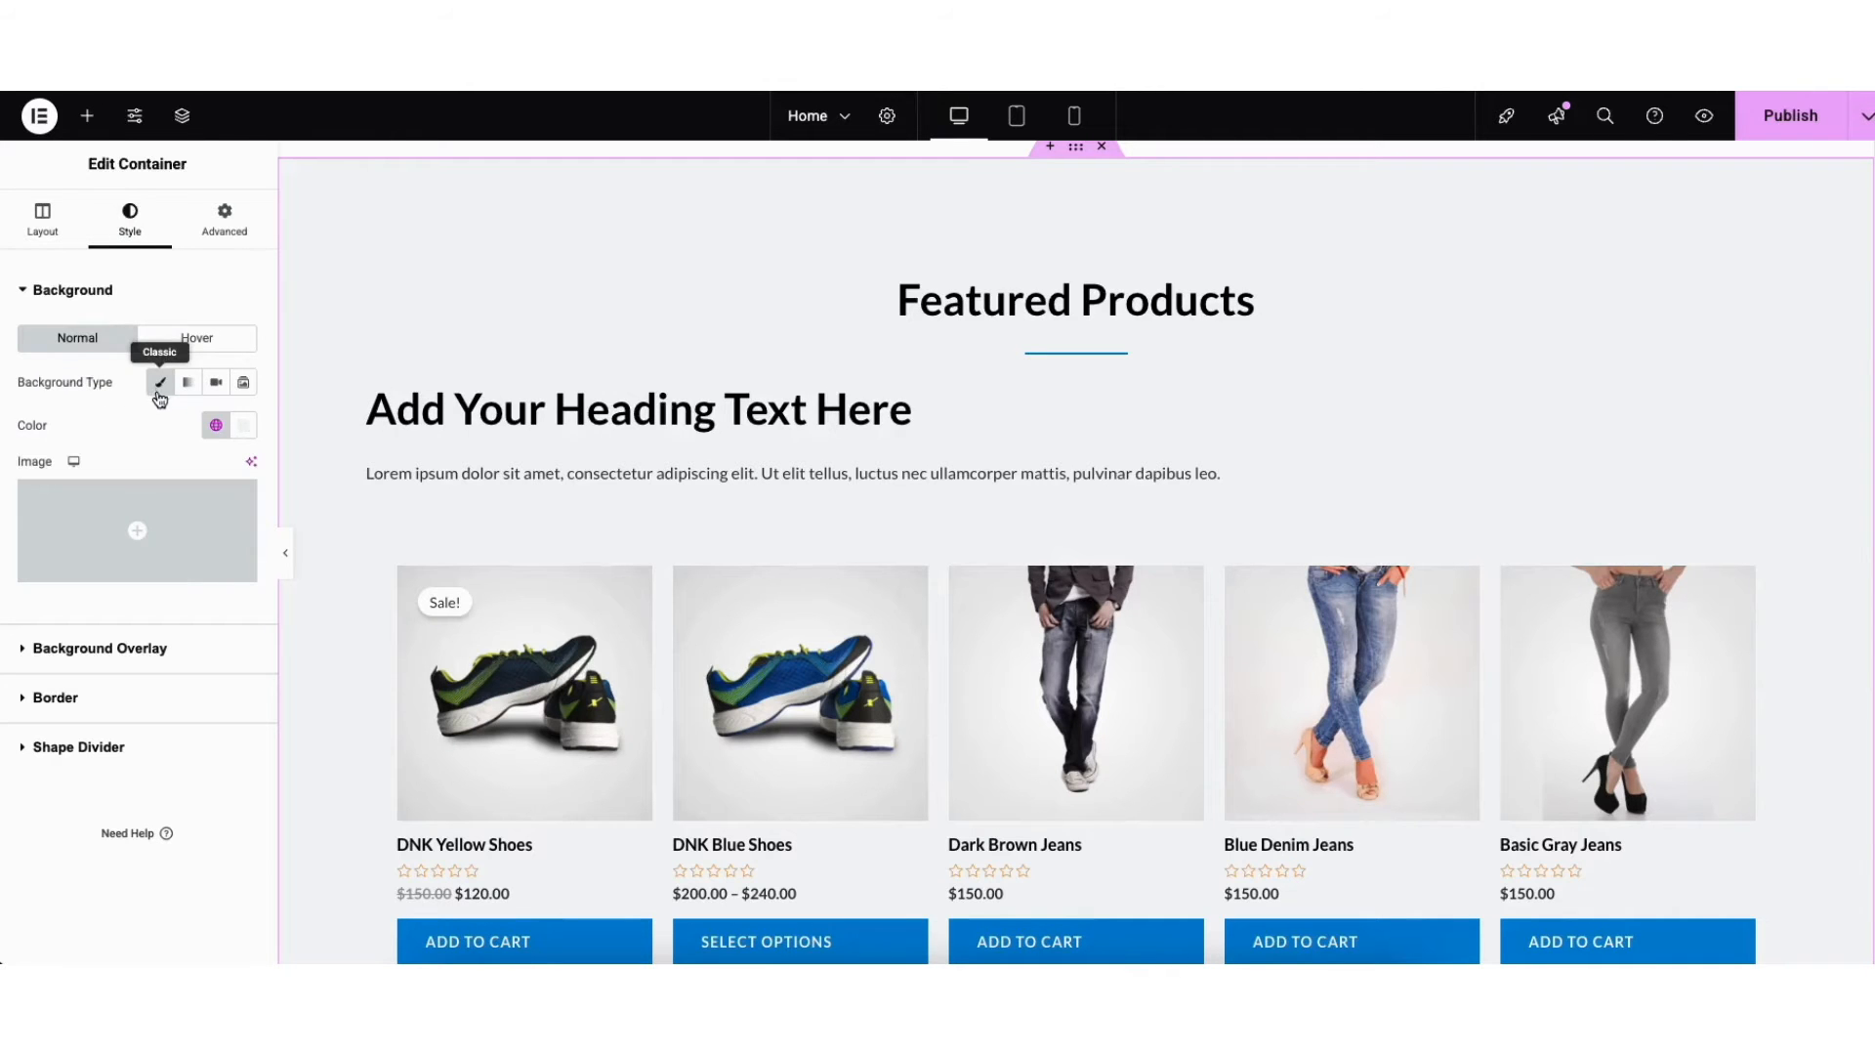
left_click(245, 436)
left_click_drag(204, 534, 113, 502)
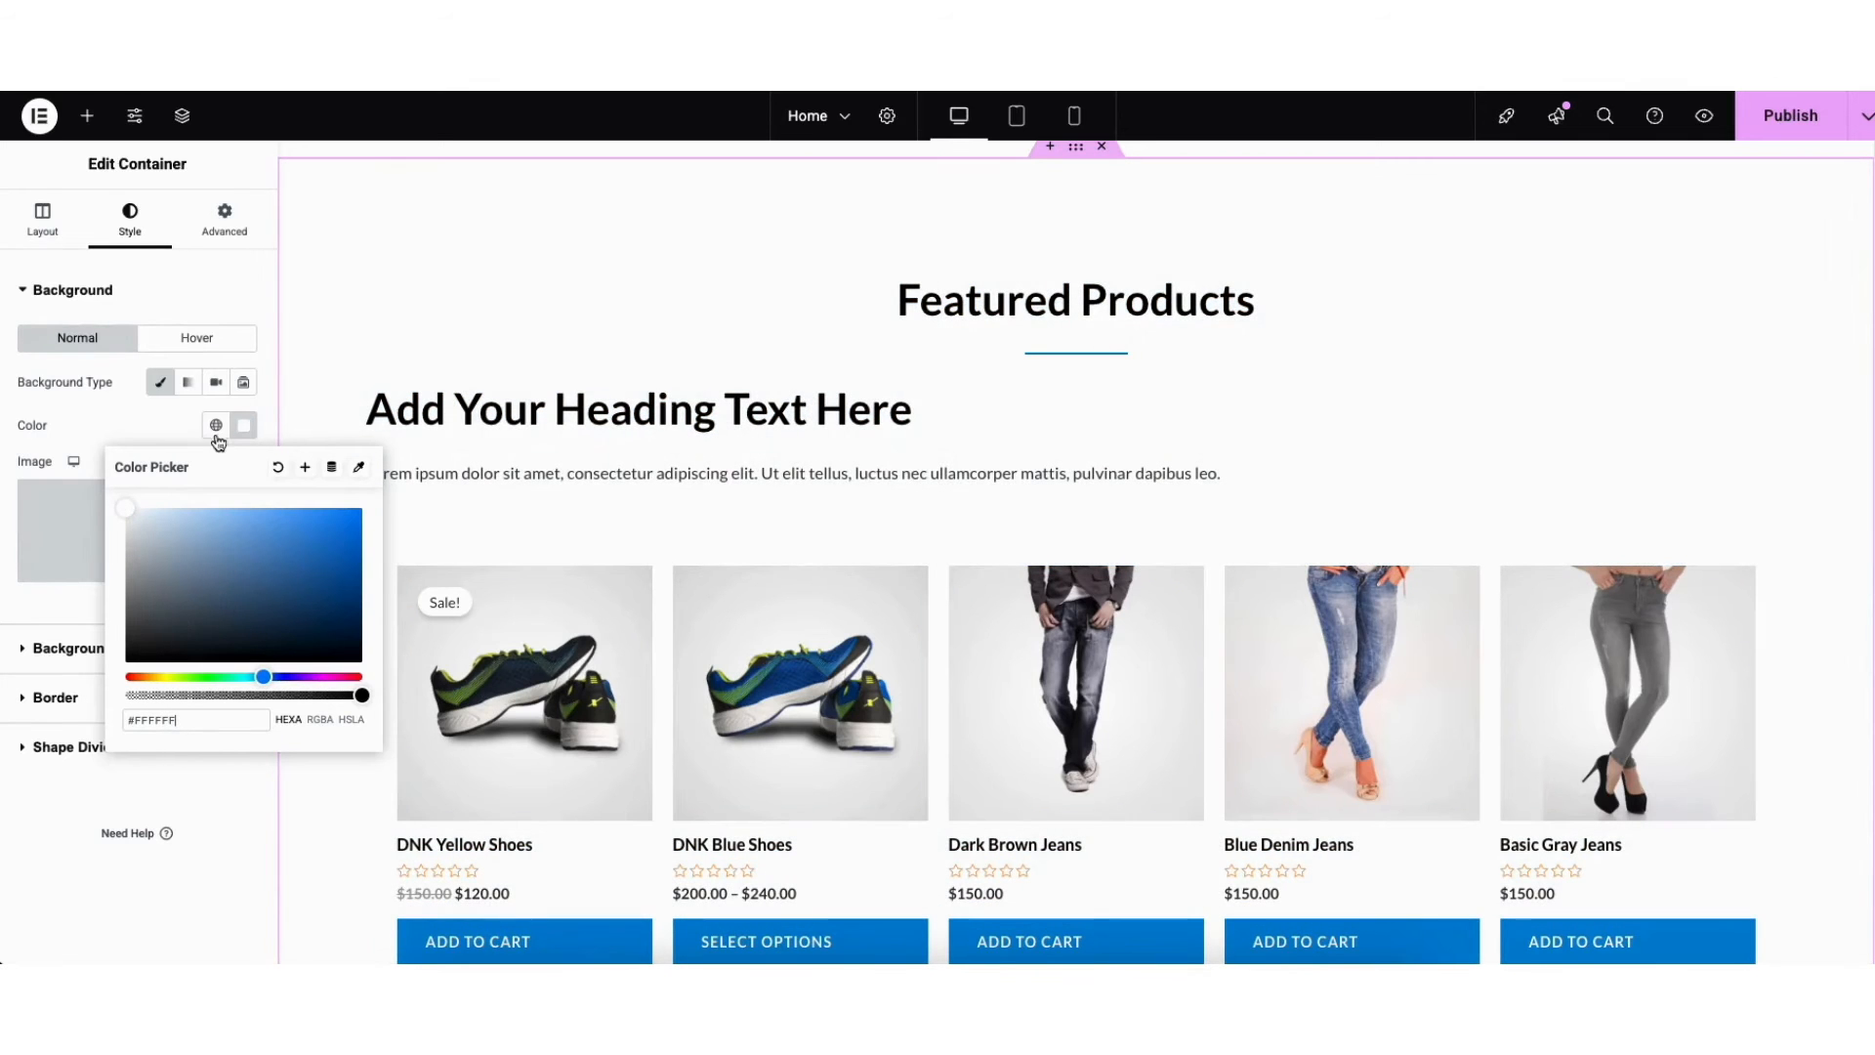
Step: Examine the background image and style settings of the Special Edition banner container
scroll(391, 410, "down", 5)
scroll(1834, 620, "down", 5)
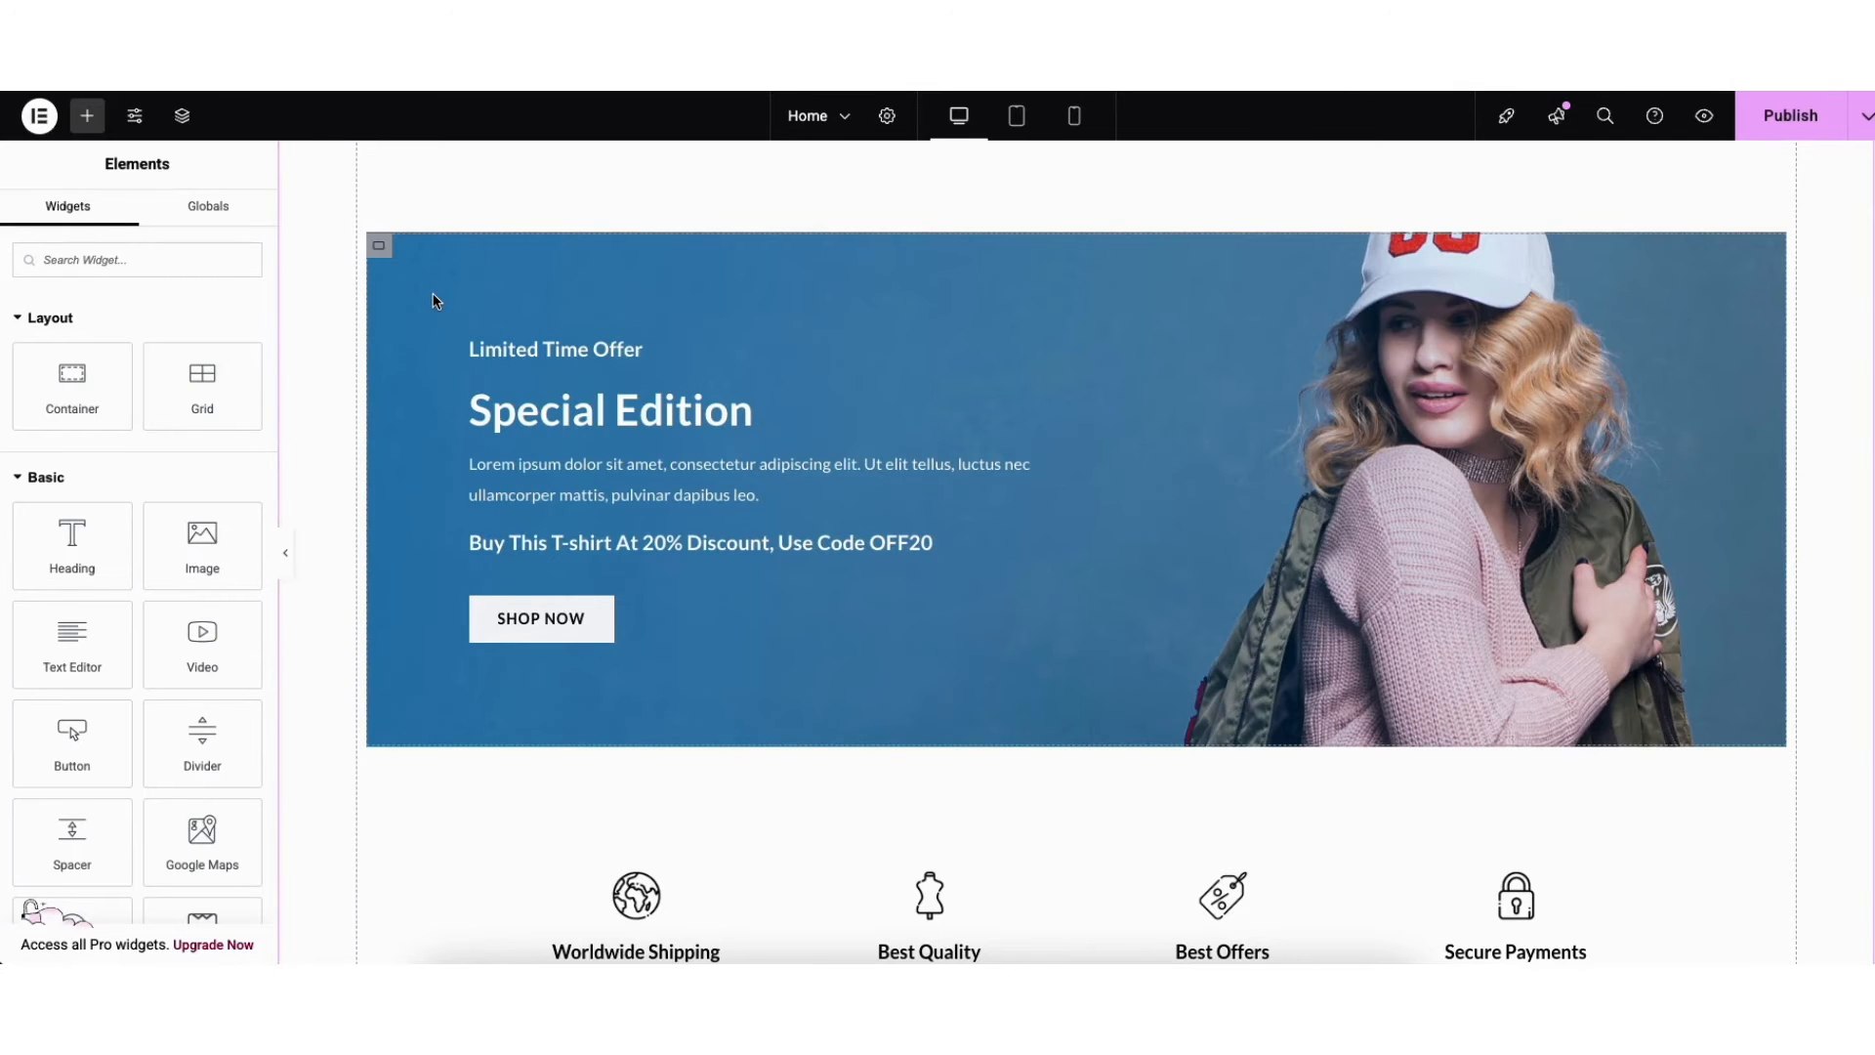
right_click(431, 293)
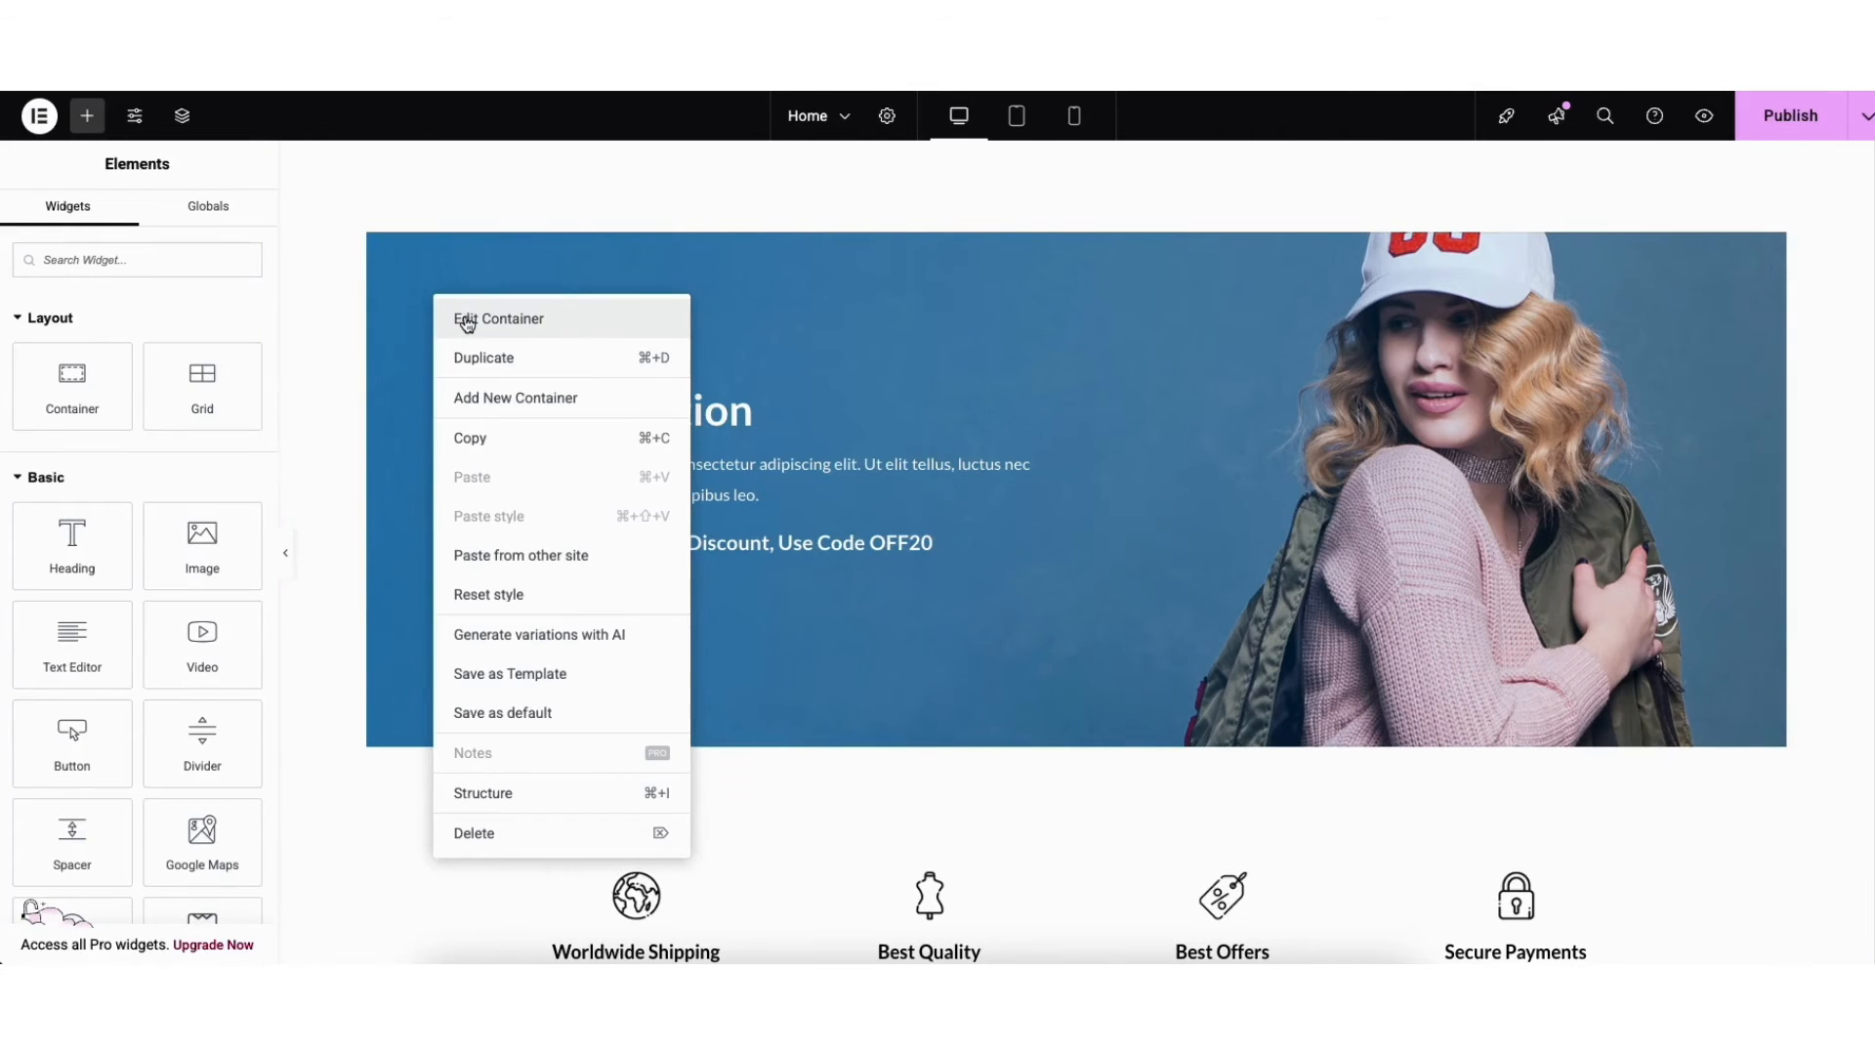
left_click(467, 320)
left_click(128, 215)
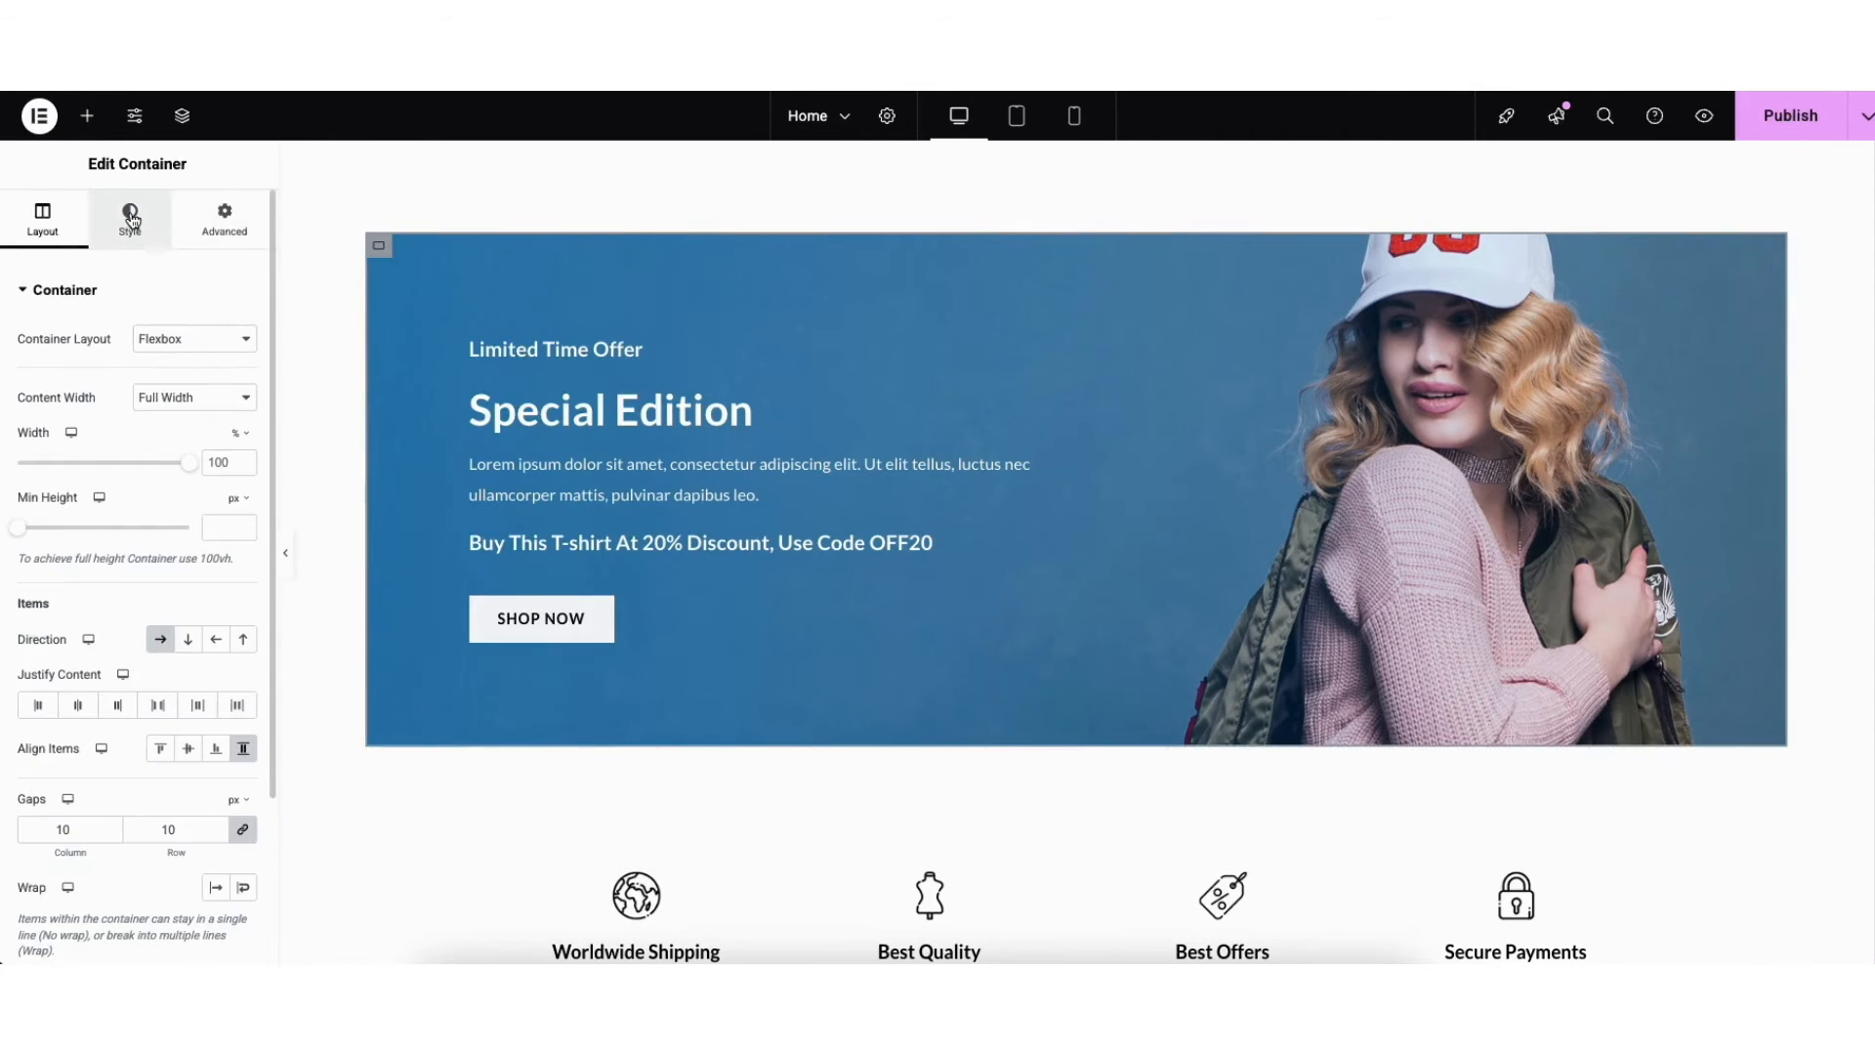
mouse_move(161, 536)
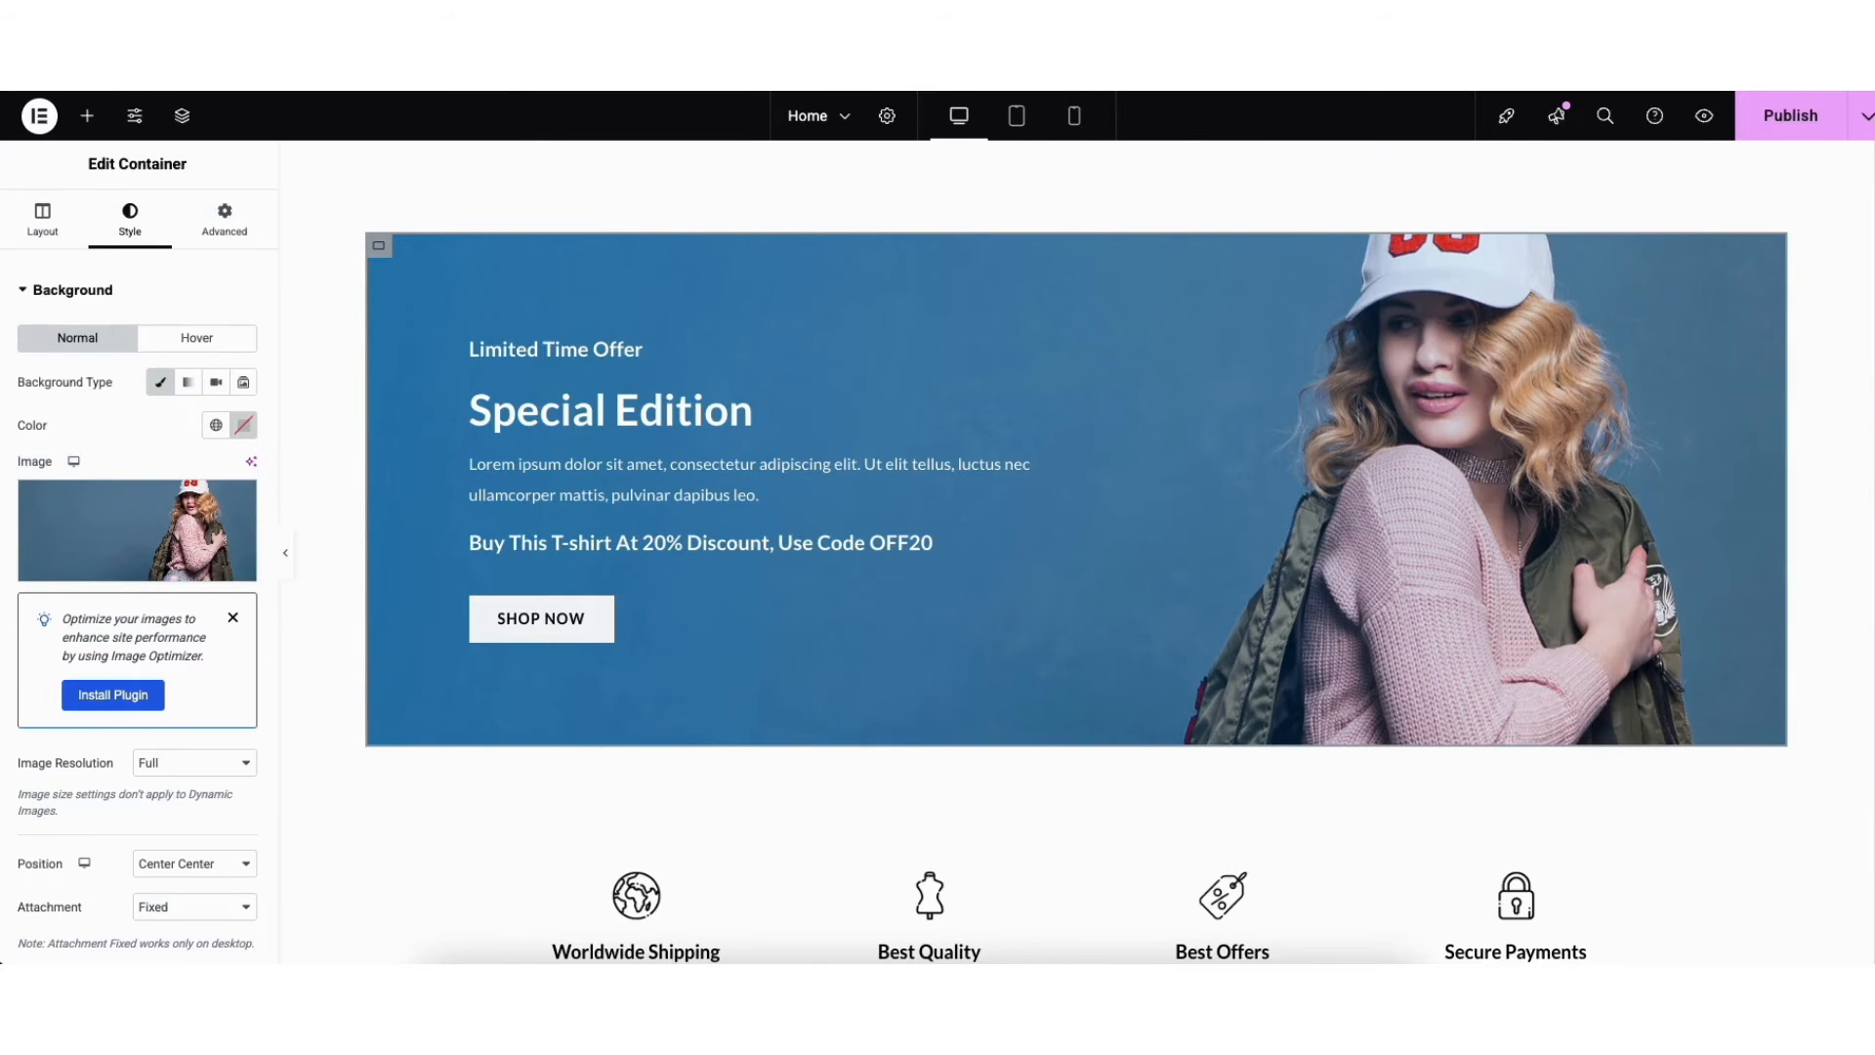
scroll(1792, 426, "up", 15)
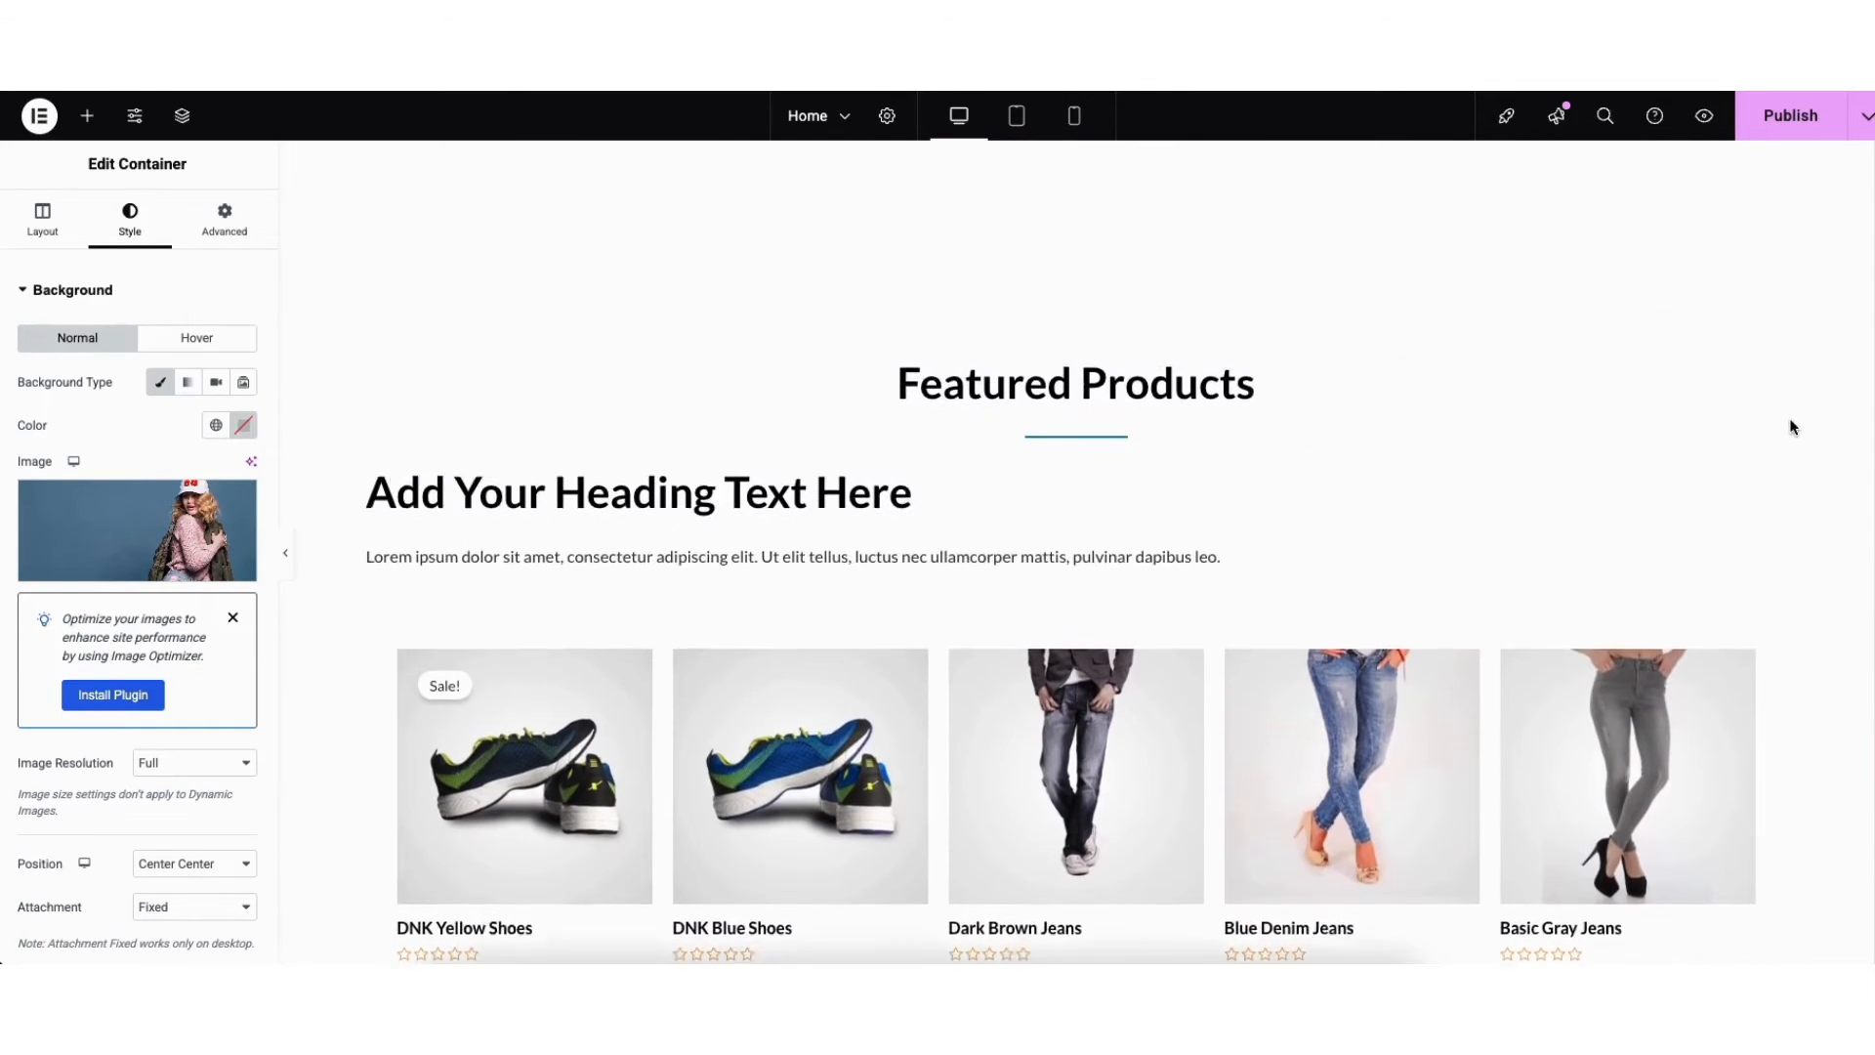
Step: Insert a flexbox container with narrow, wide and narrow columns above Featured Products, and add a Heading widget to its wide middle column
scroll(1793, 427, "up", 1)
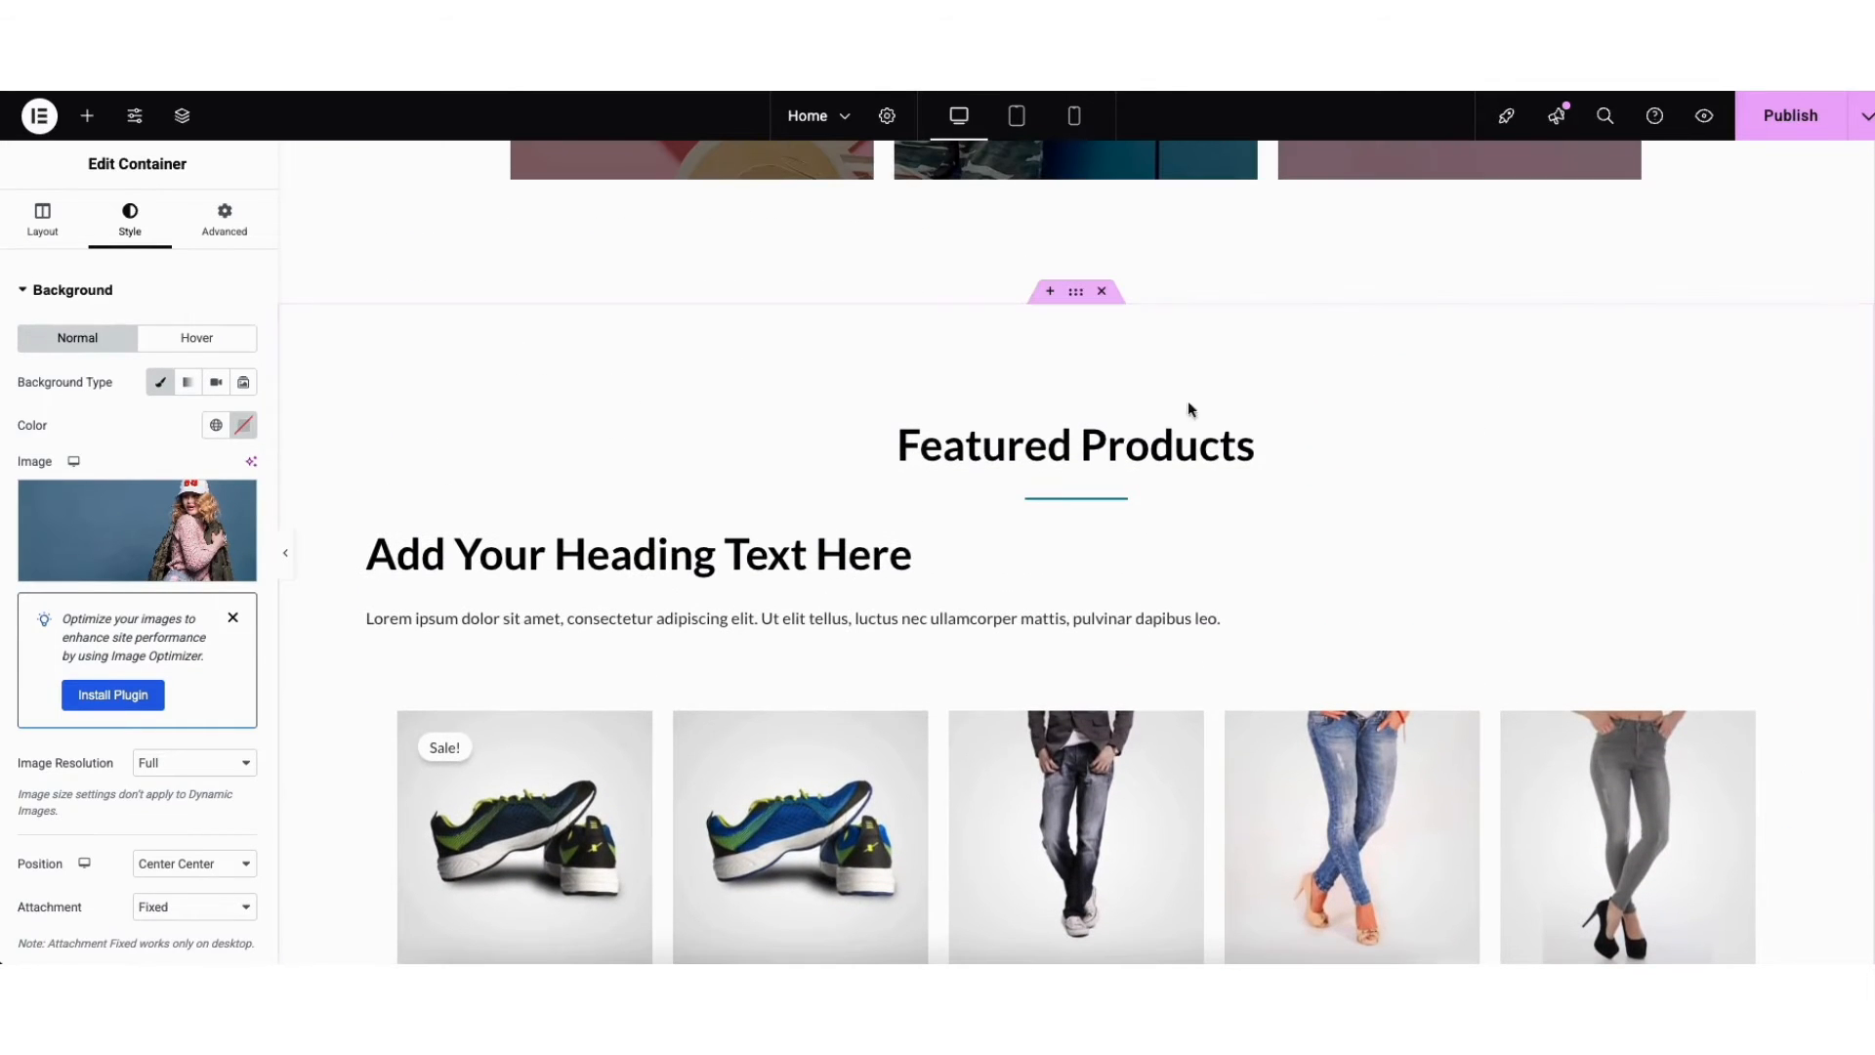
left_click(1049, 293)
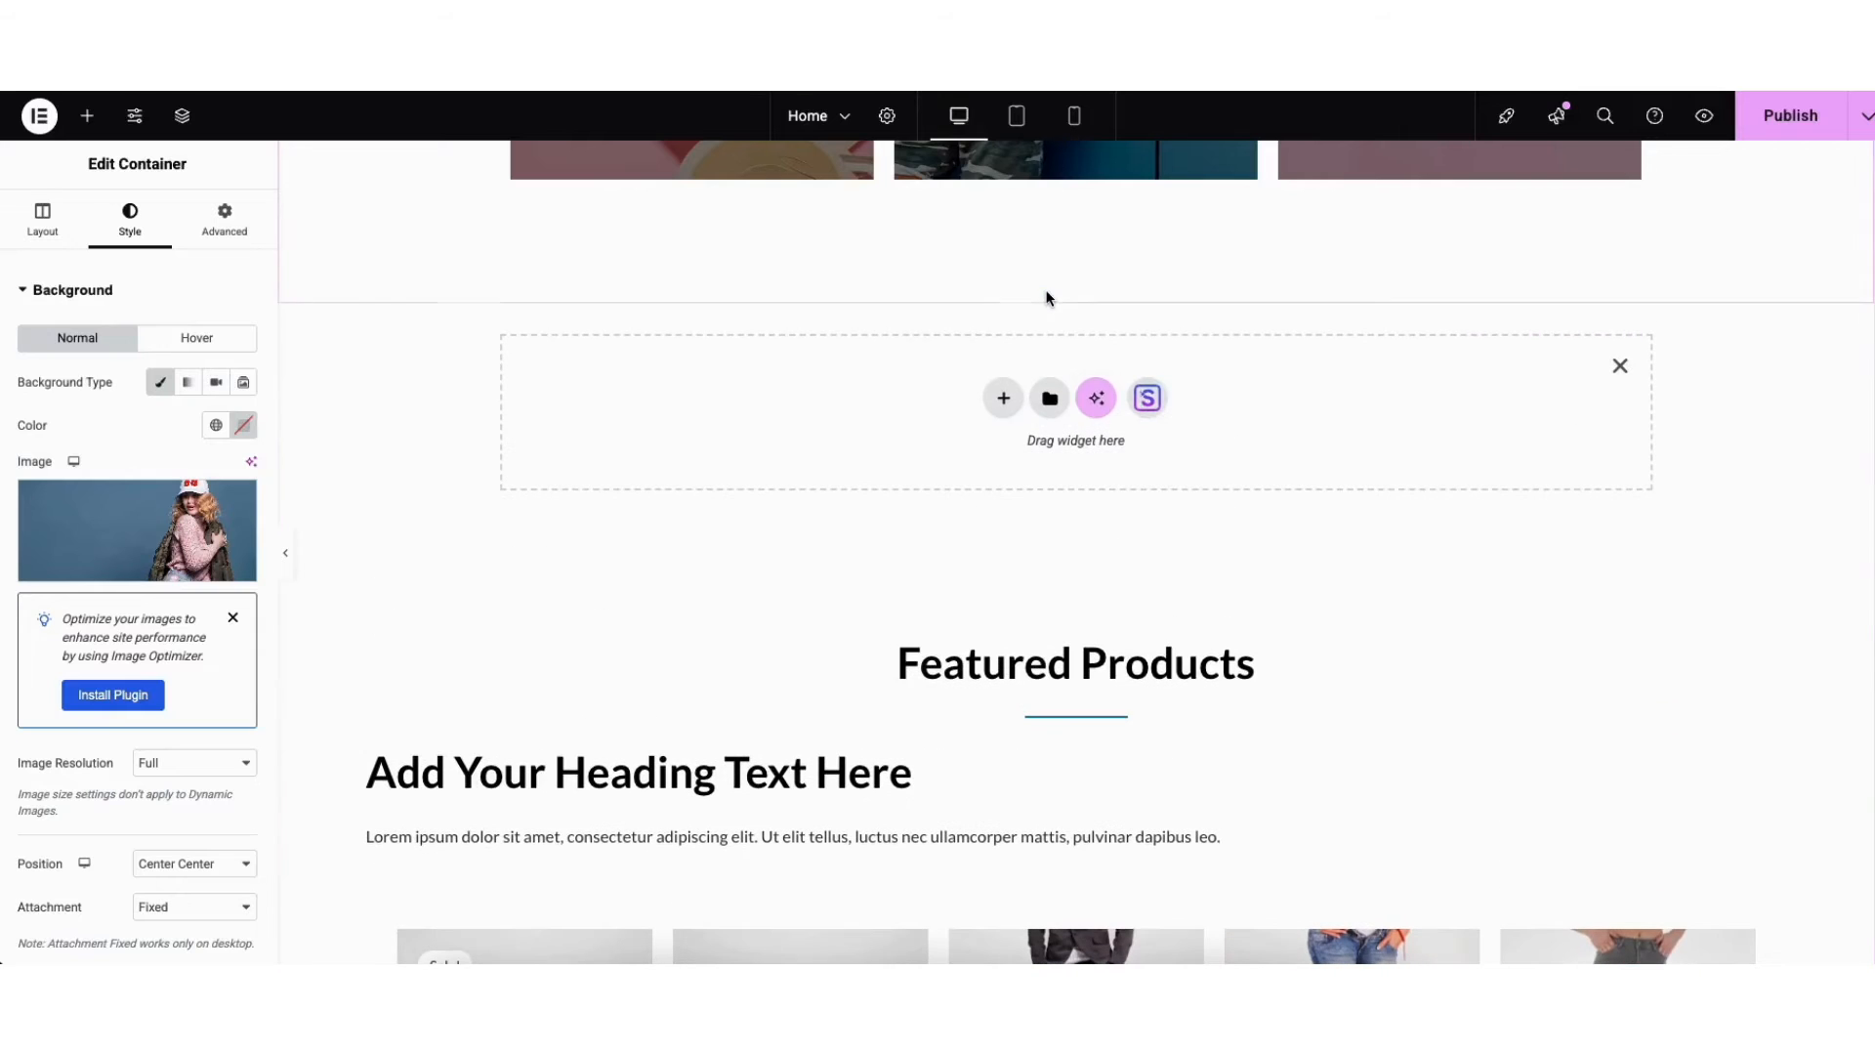
left_click(1002, 399)
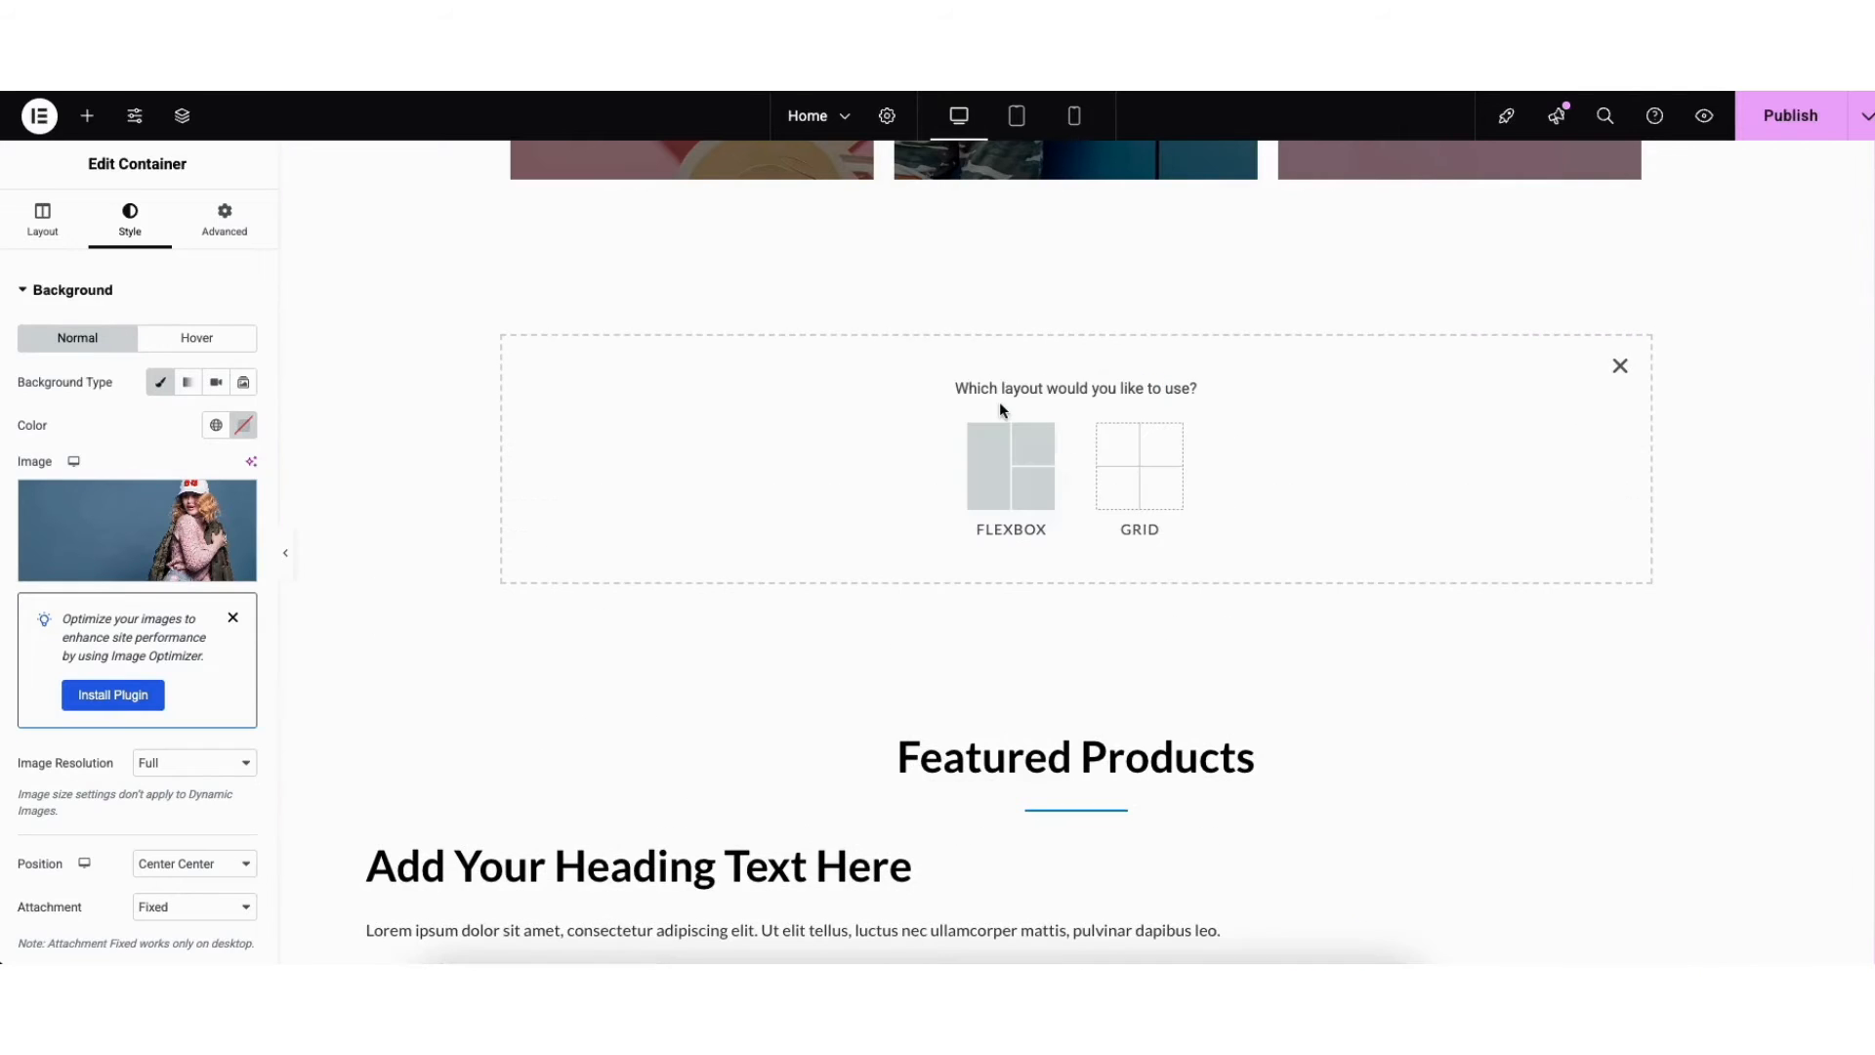
left_click(990, 481)
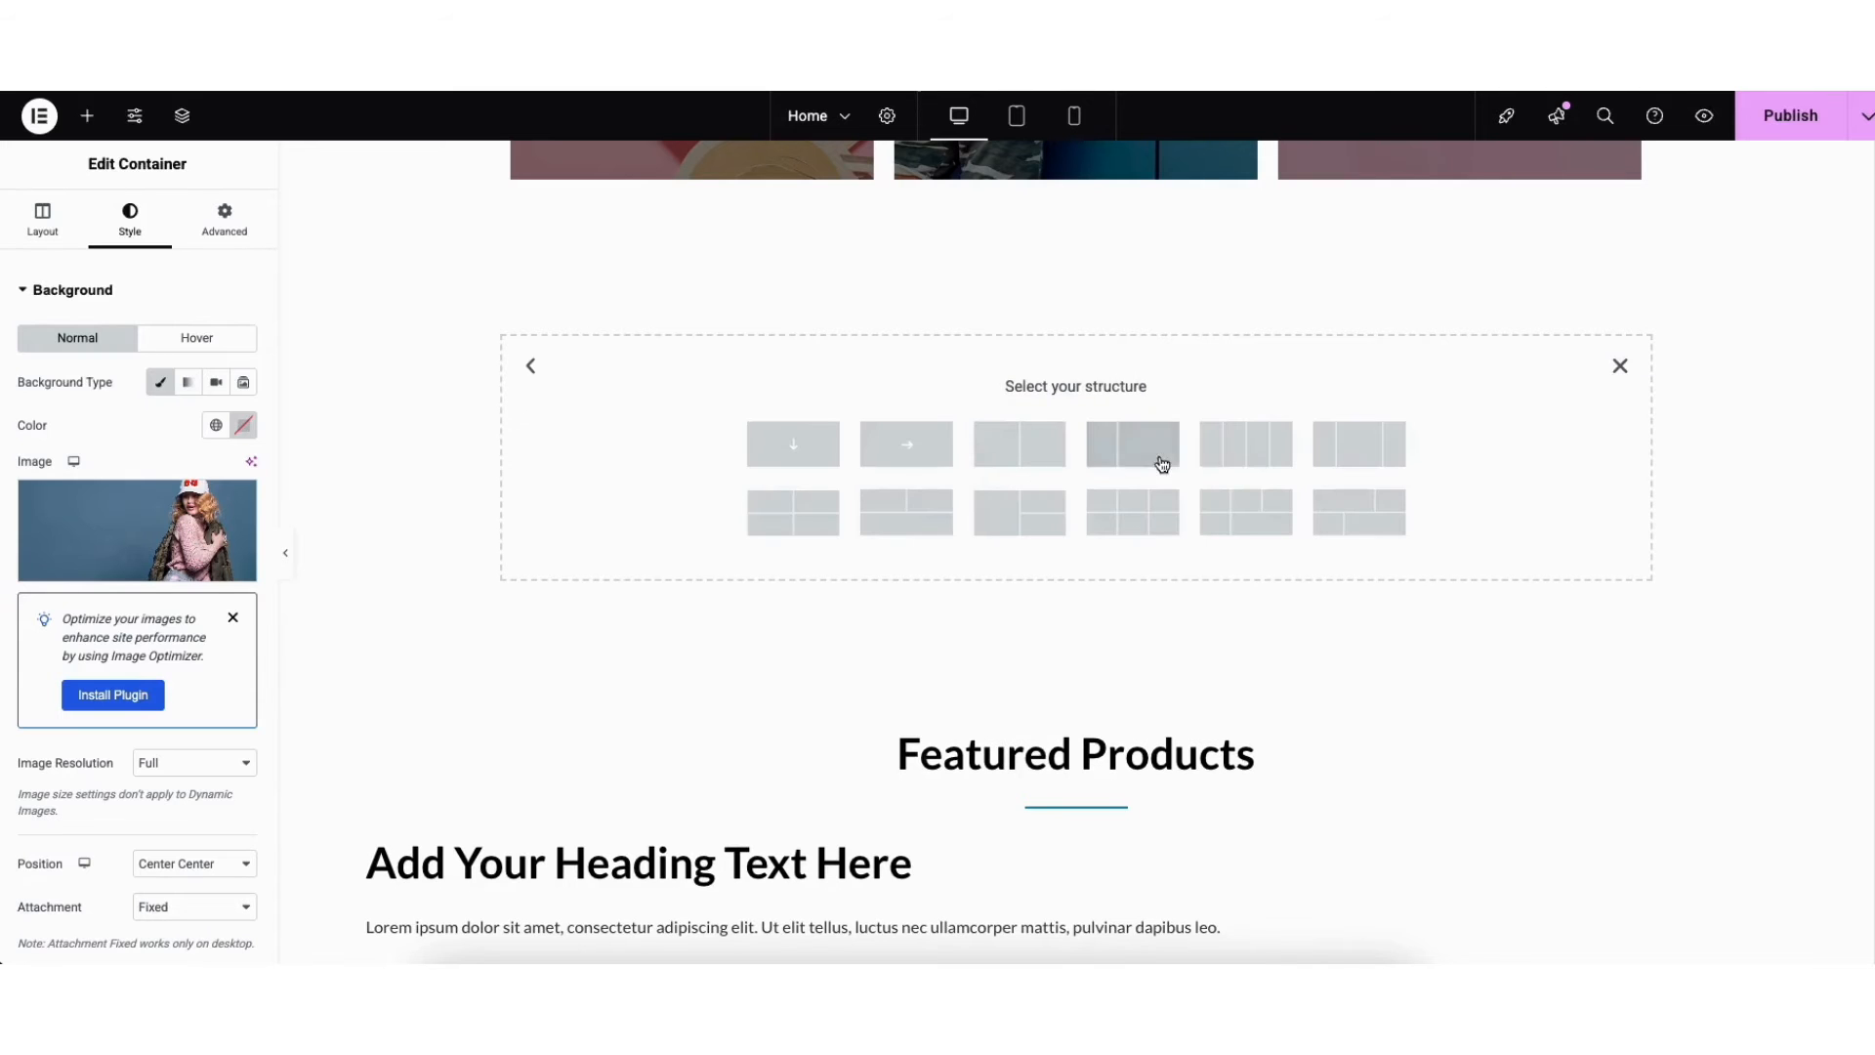
left_click(1353, 458)
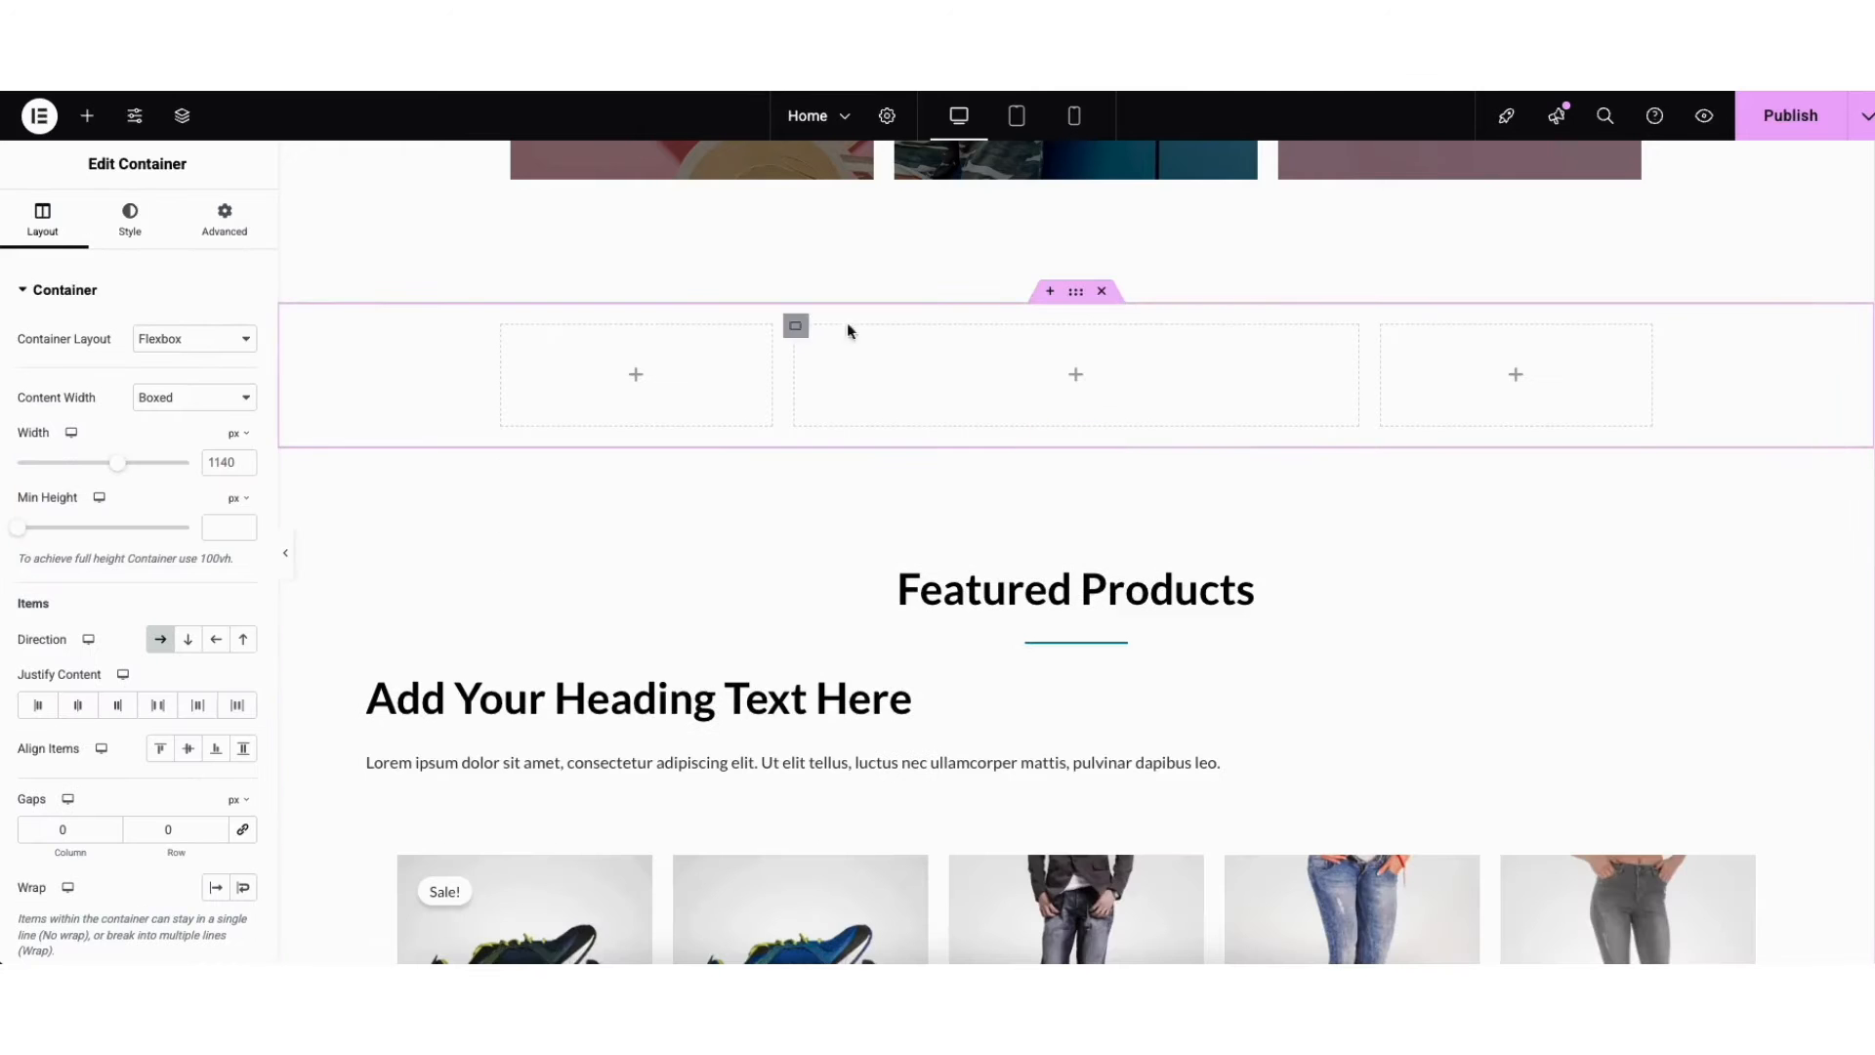
left_click(87, 115)
left_click_drag(71, 543, 1107, 395)
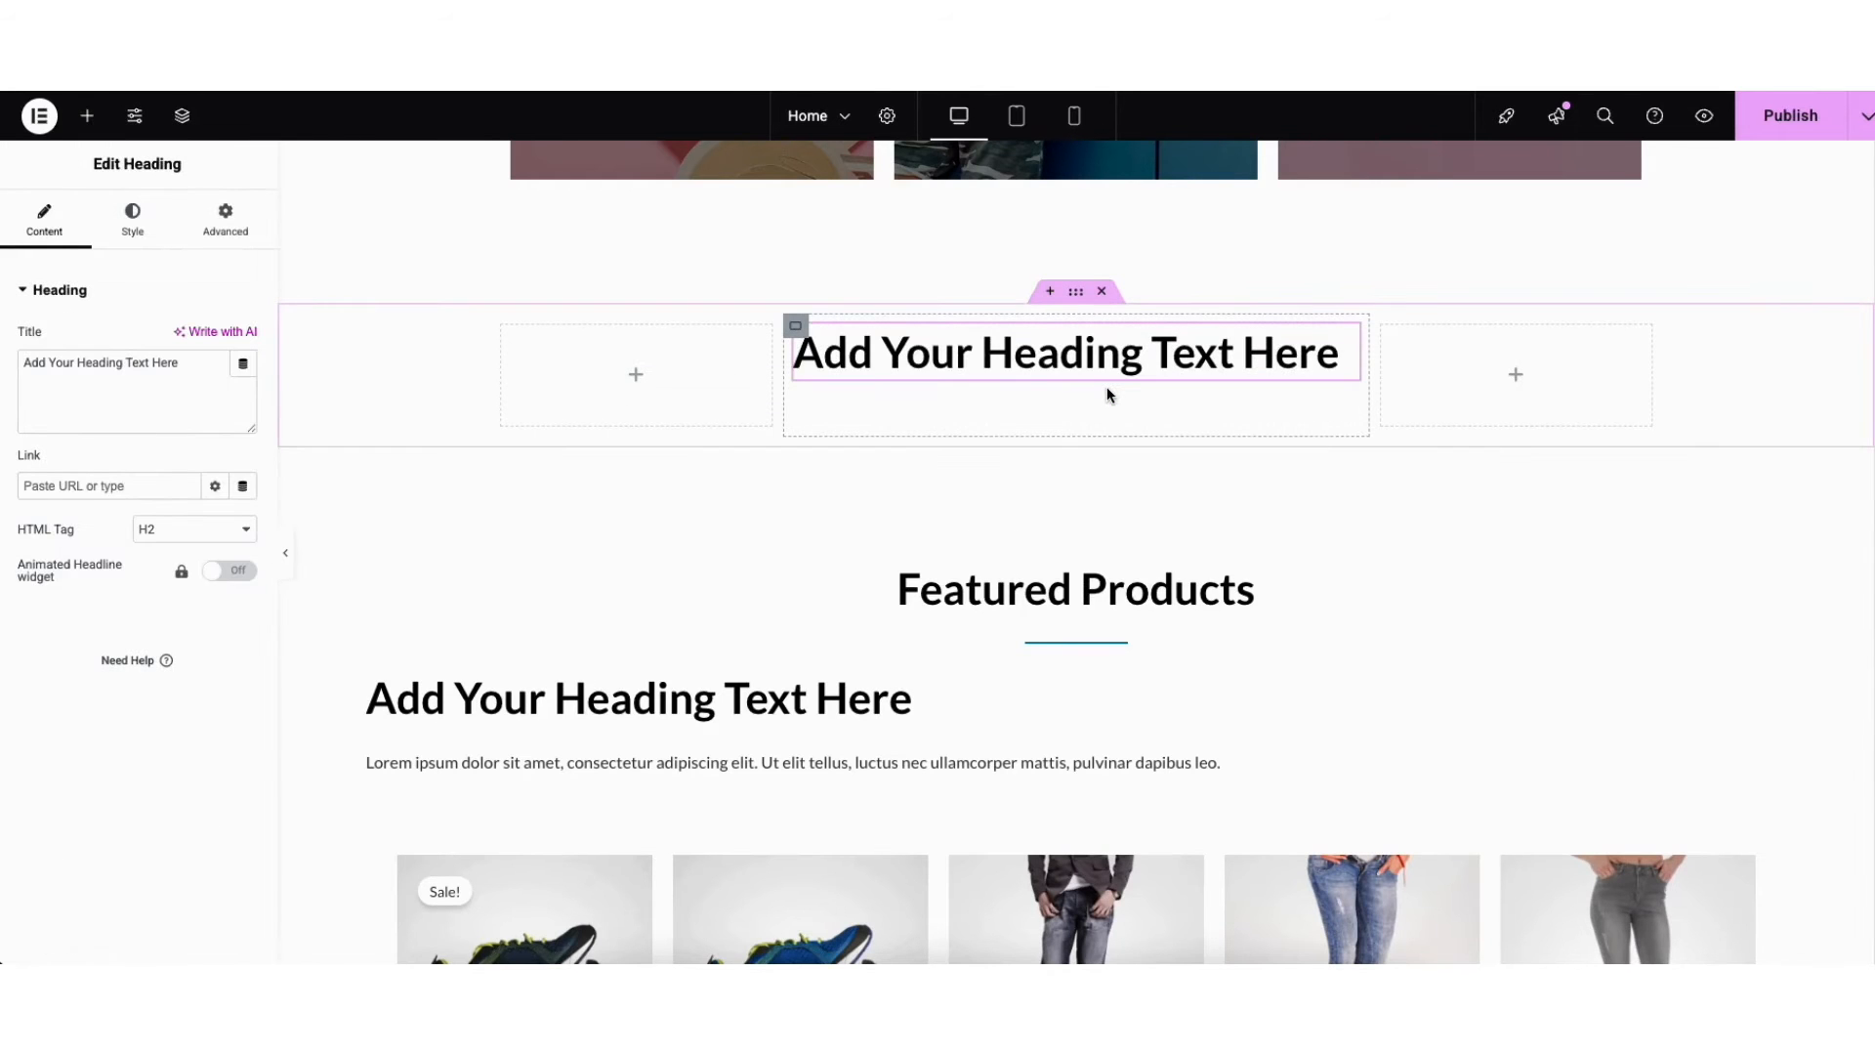
Step: Delete the new three-column container above the Featured Products section
left_click(1075, 297)
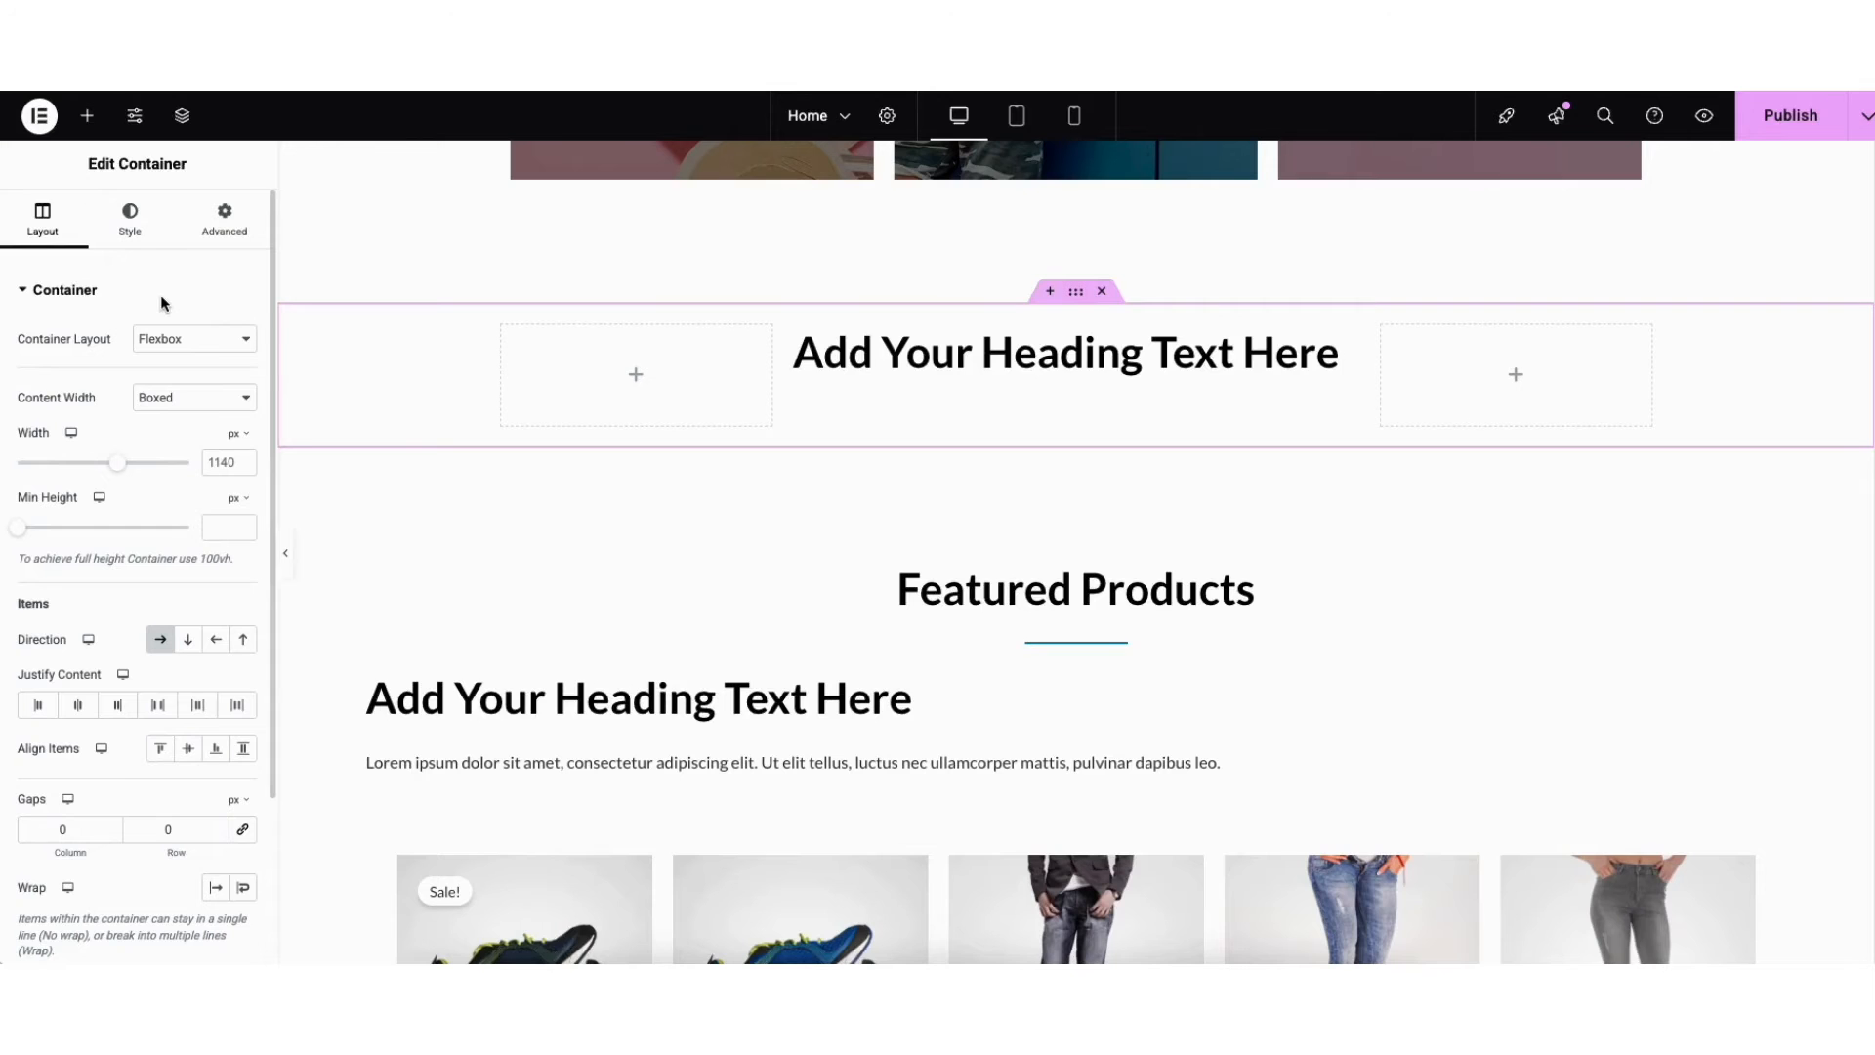
left_click(1103, 292)
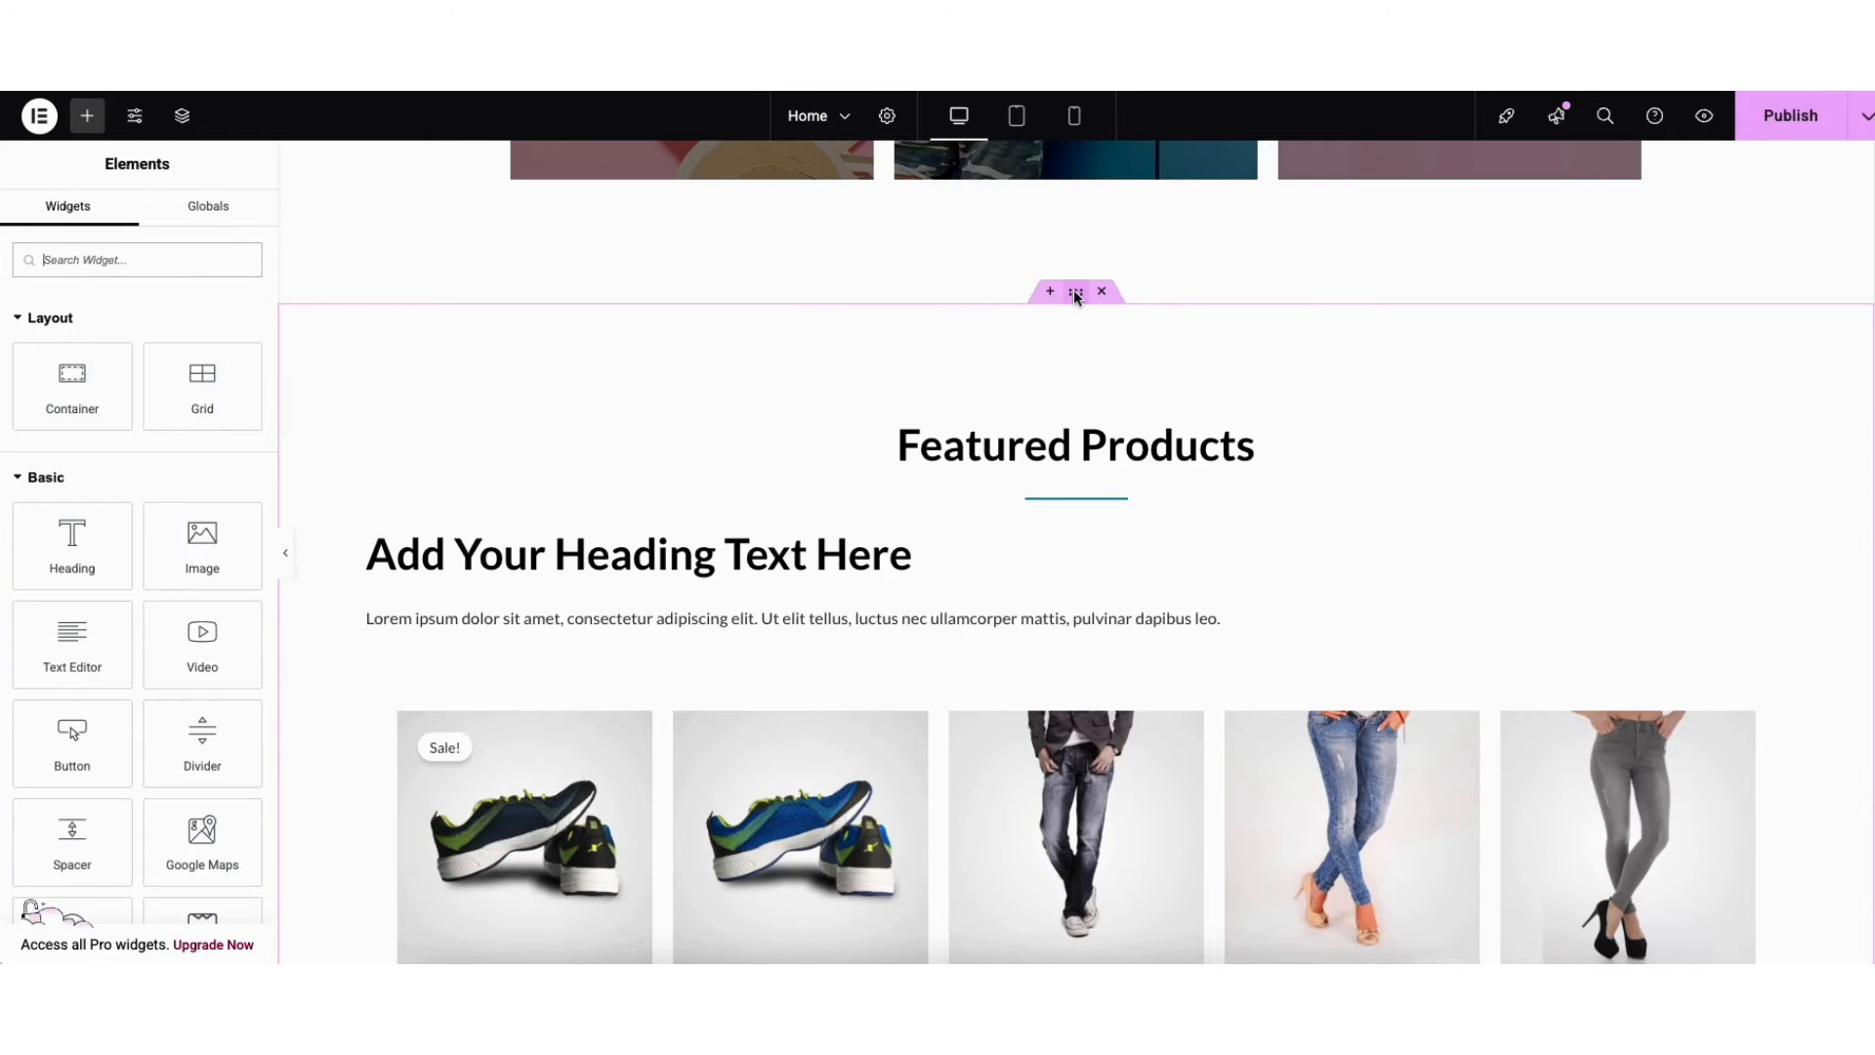
left_click_drag(1075, 293, 939, 260)
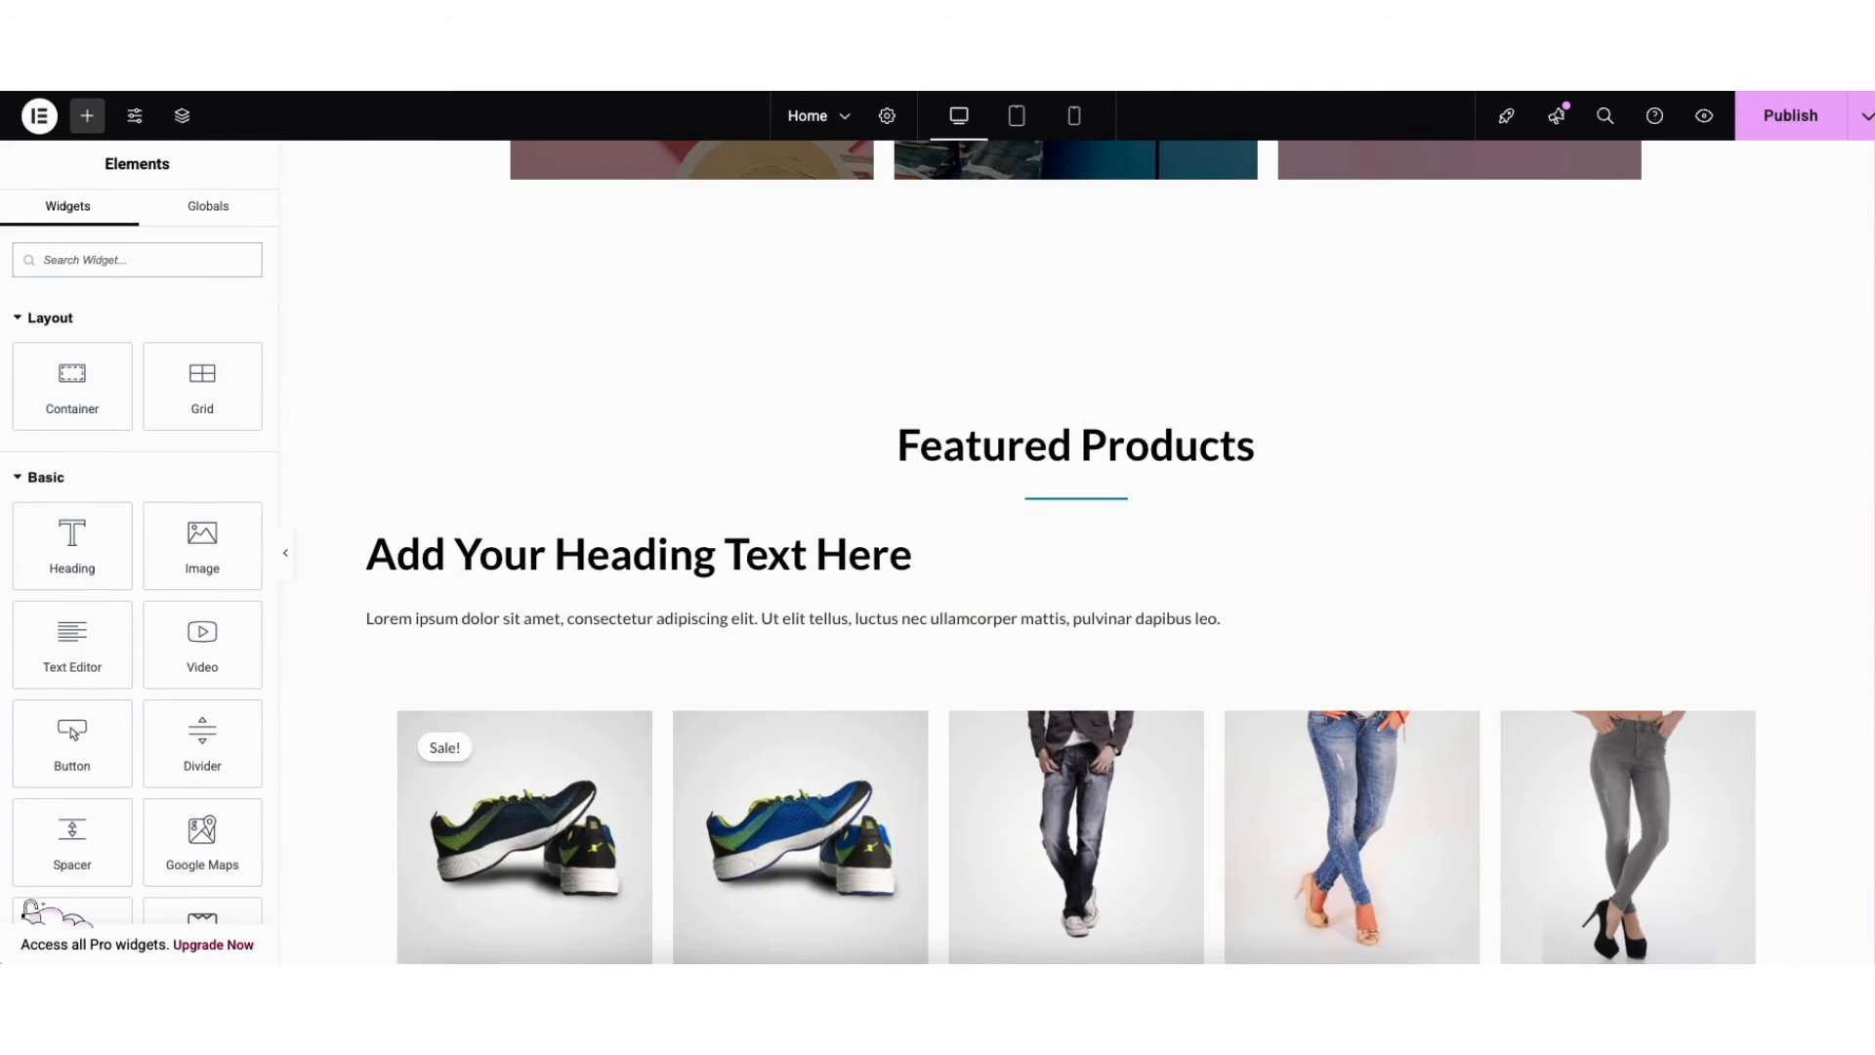
Step: Browse the Starter Templates blocks at the end of the page and import the three-feature block with plant images
scroll(1871, 514, "down", 5)
scroll(1871, 514, "down", 15)
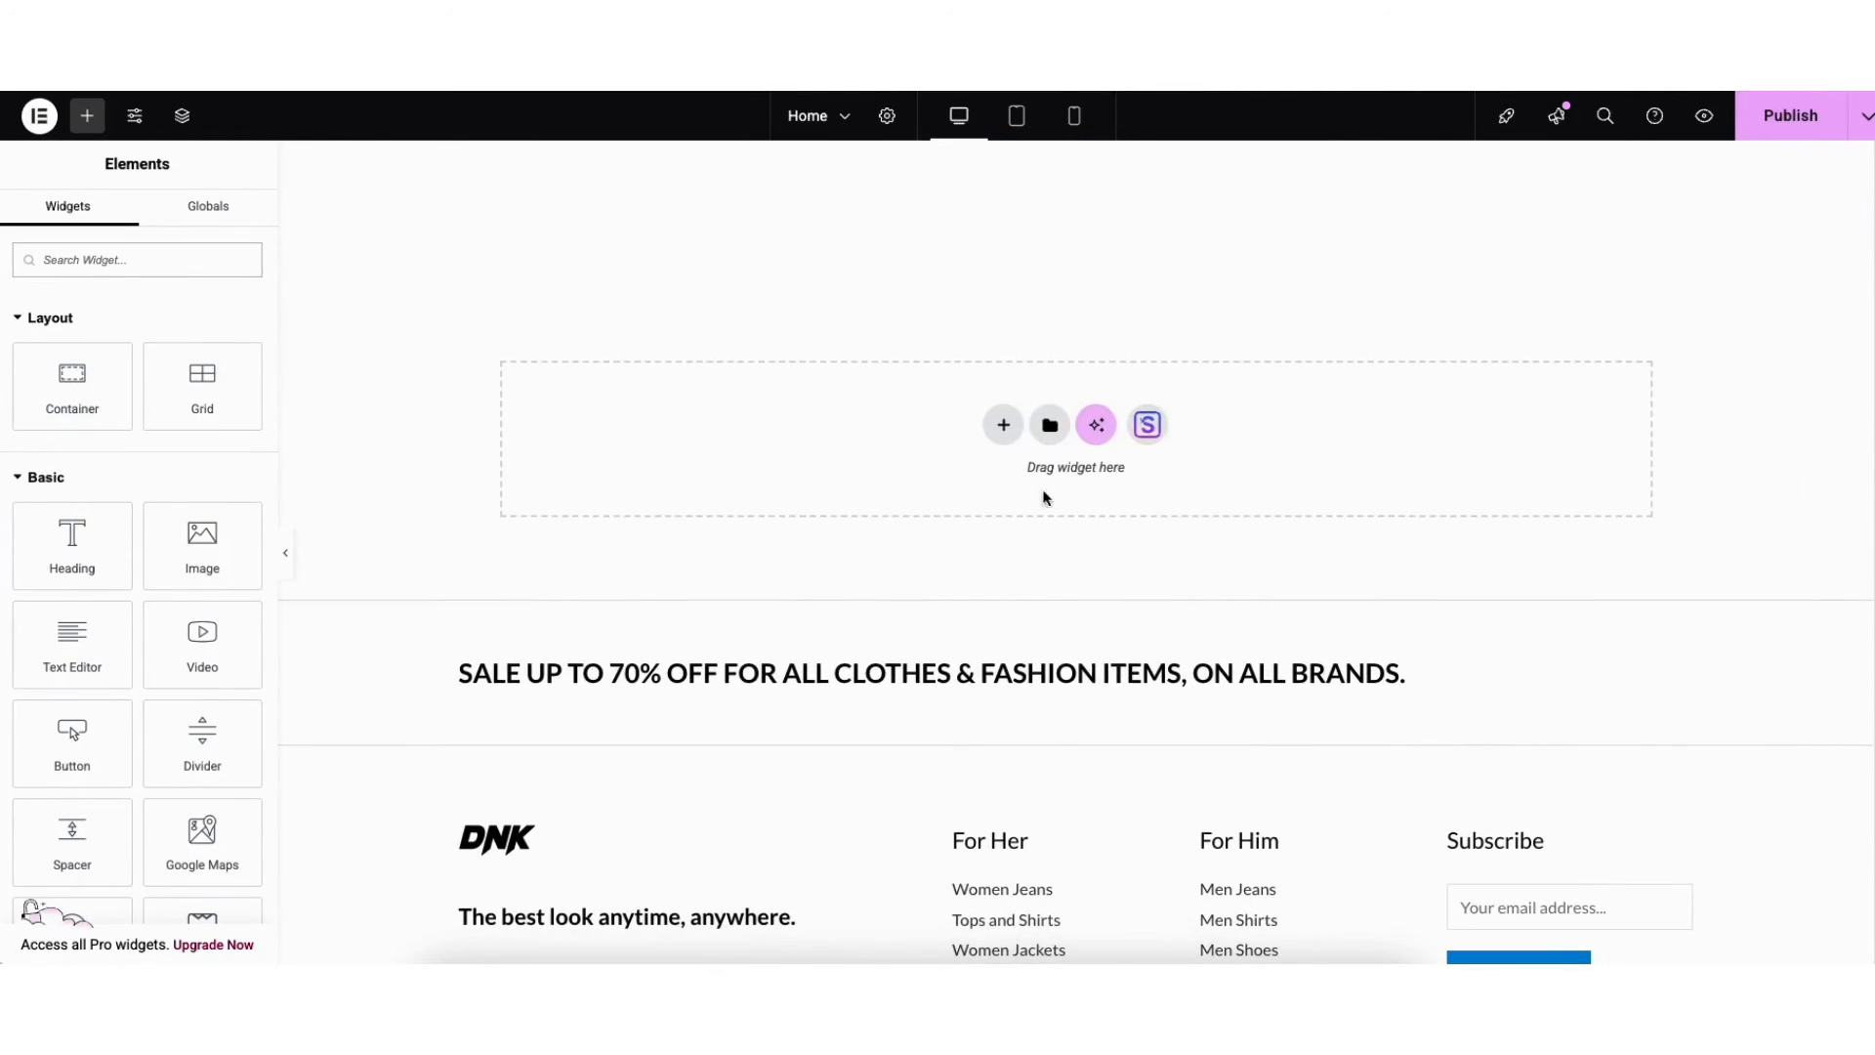
left_click(1148, 425)
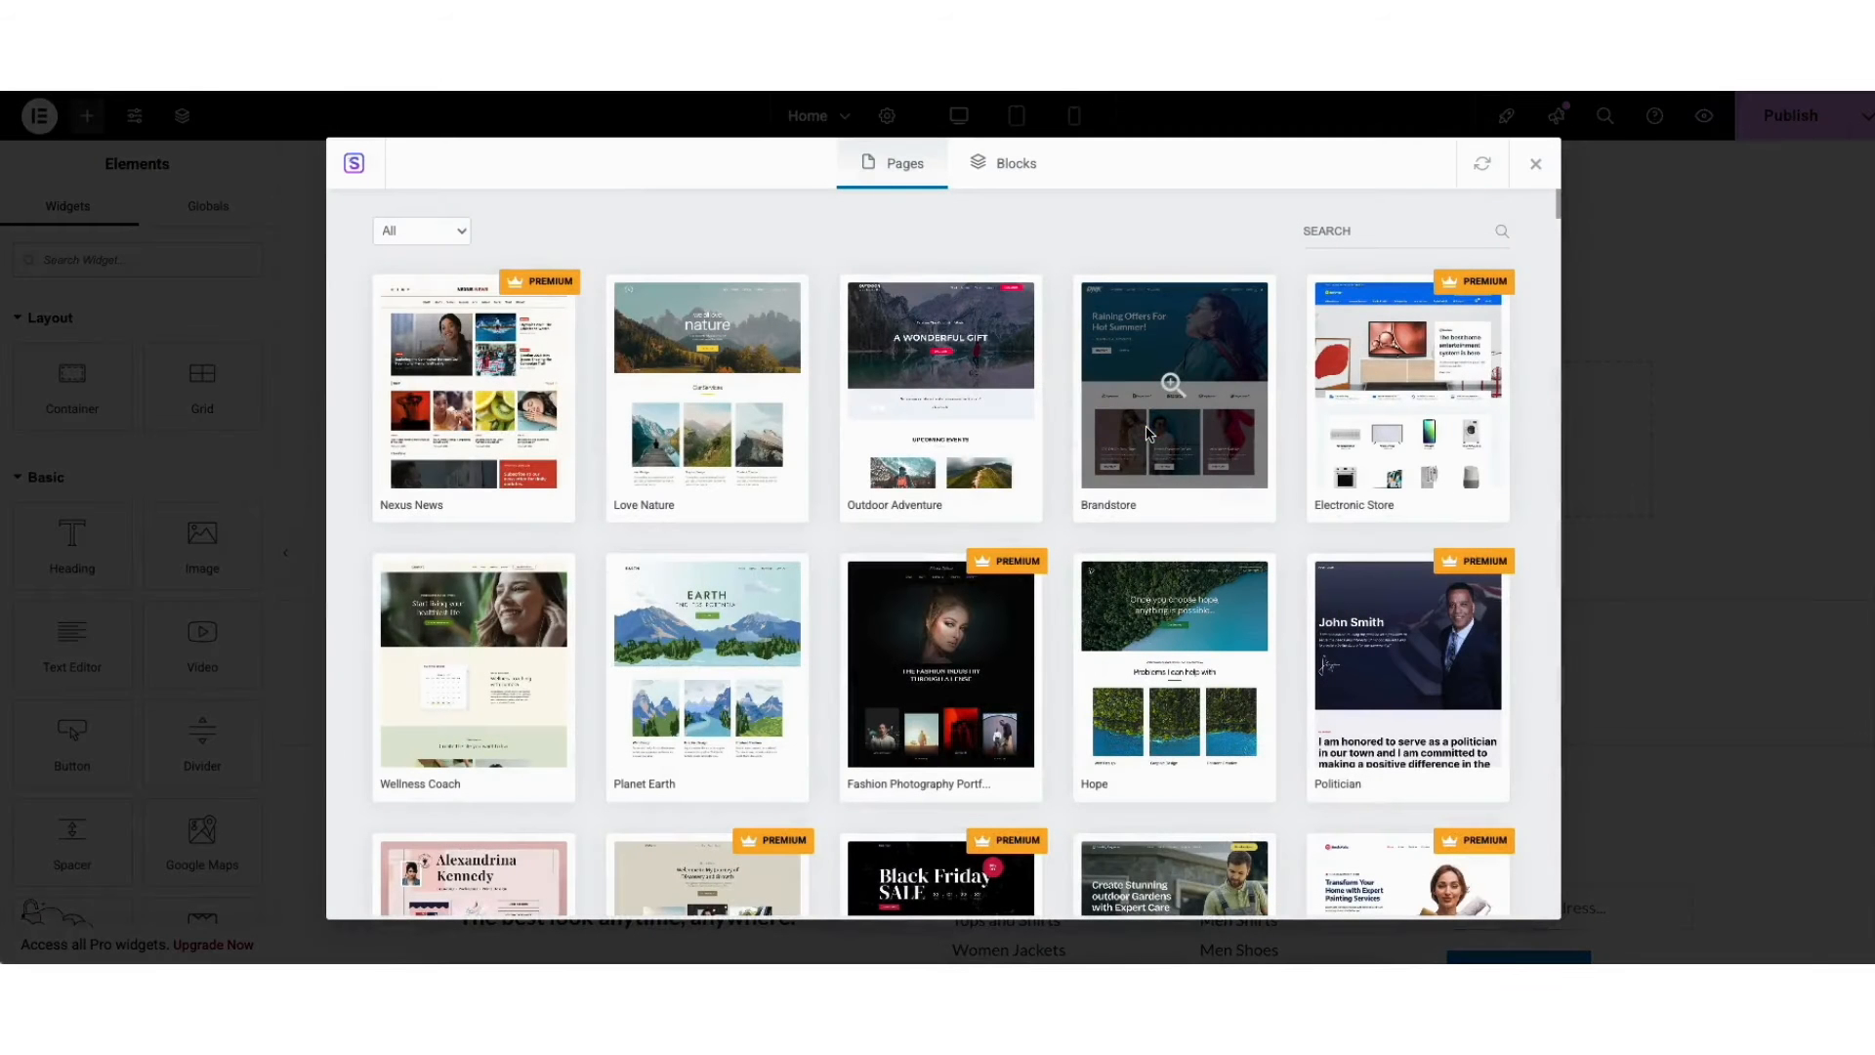
left_click(1011, 164)
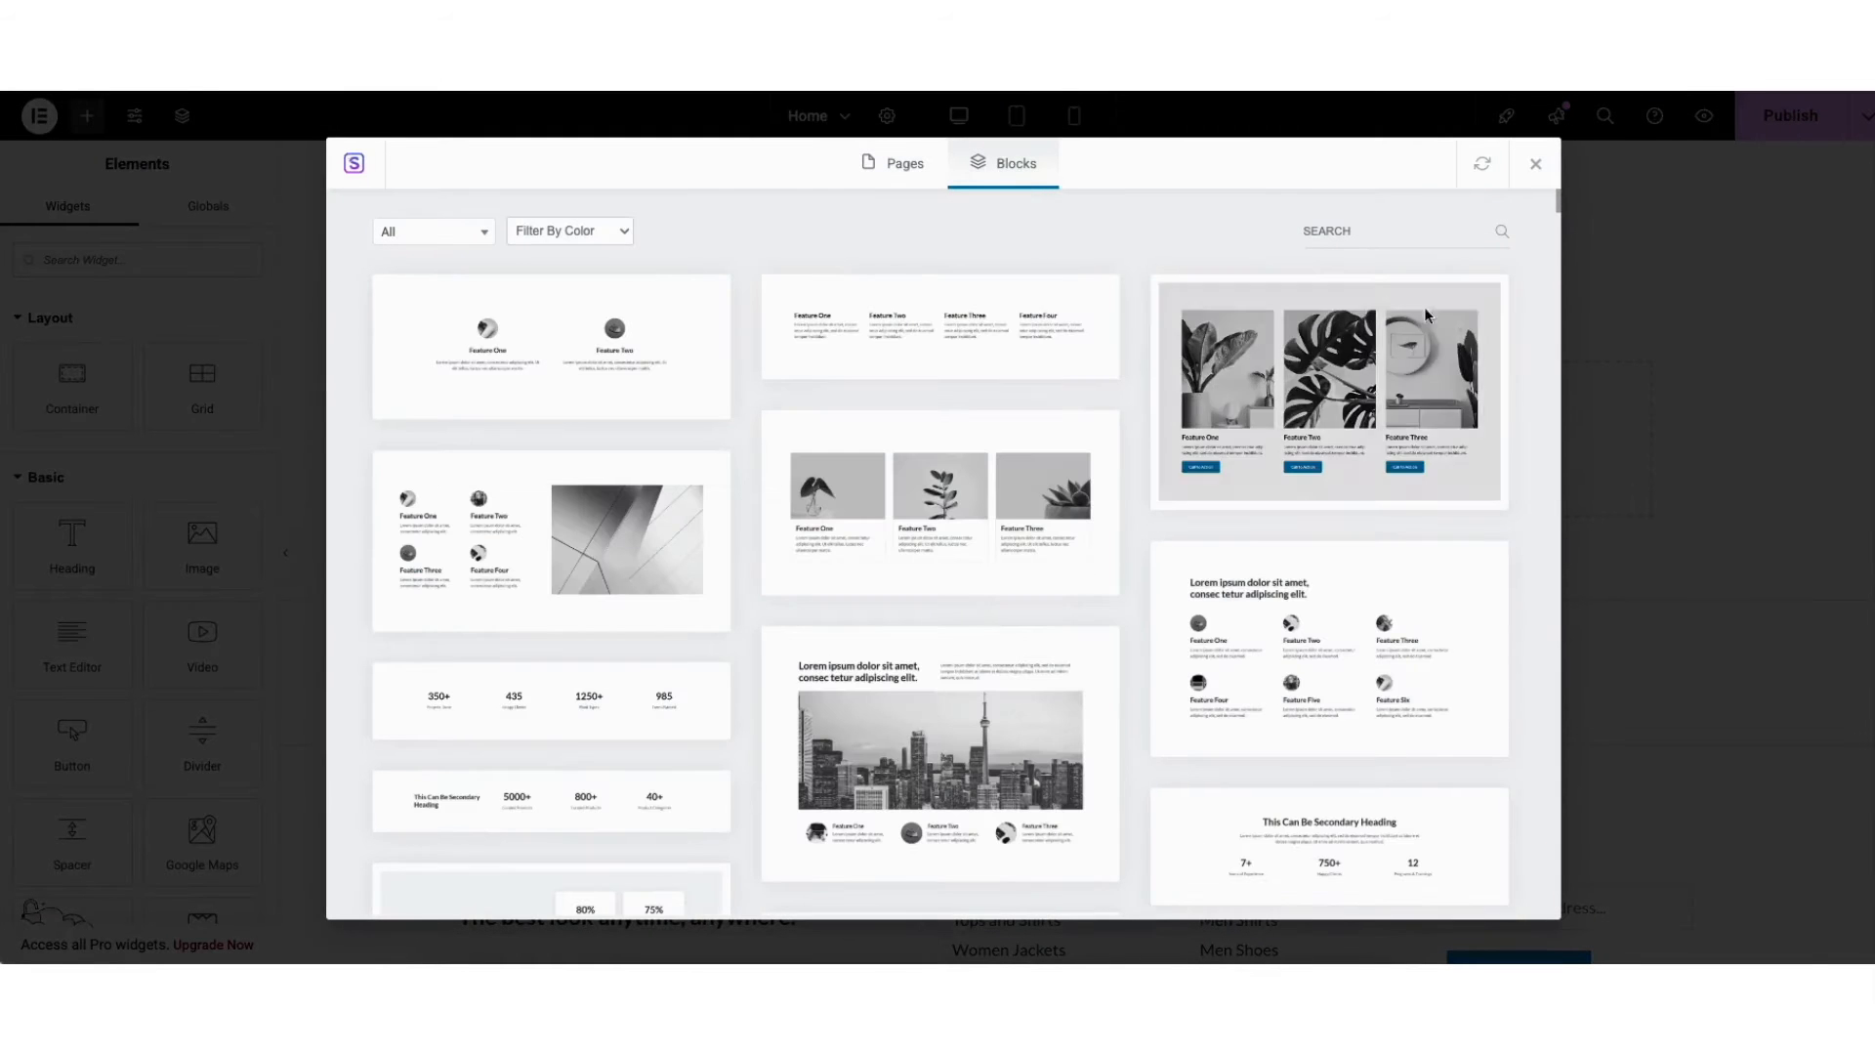
mouse_move(1559, 207)
left_mouse_down()
mouse_move(1560, 278)
mouse_move(1559, 198)
left_mouse_up()
left_click(485, 232)
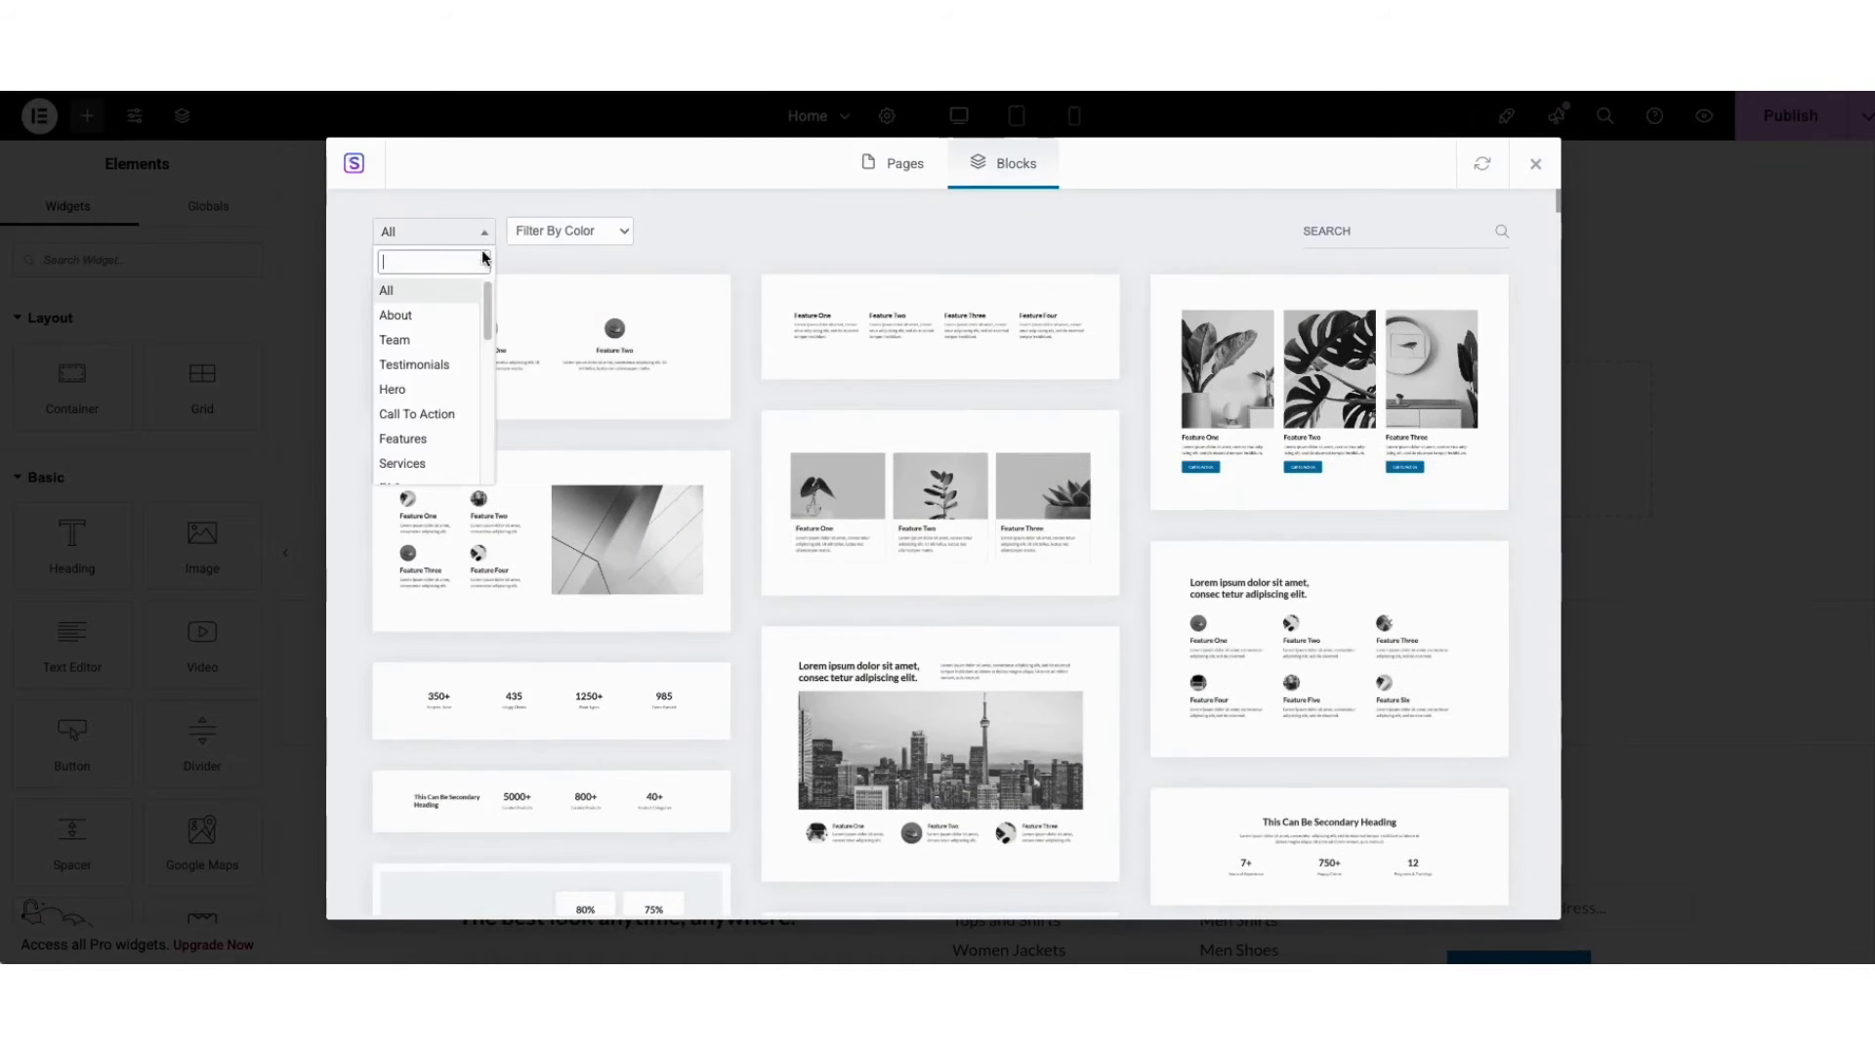
left_click_drag(488, 297, 490, 459)
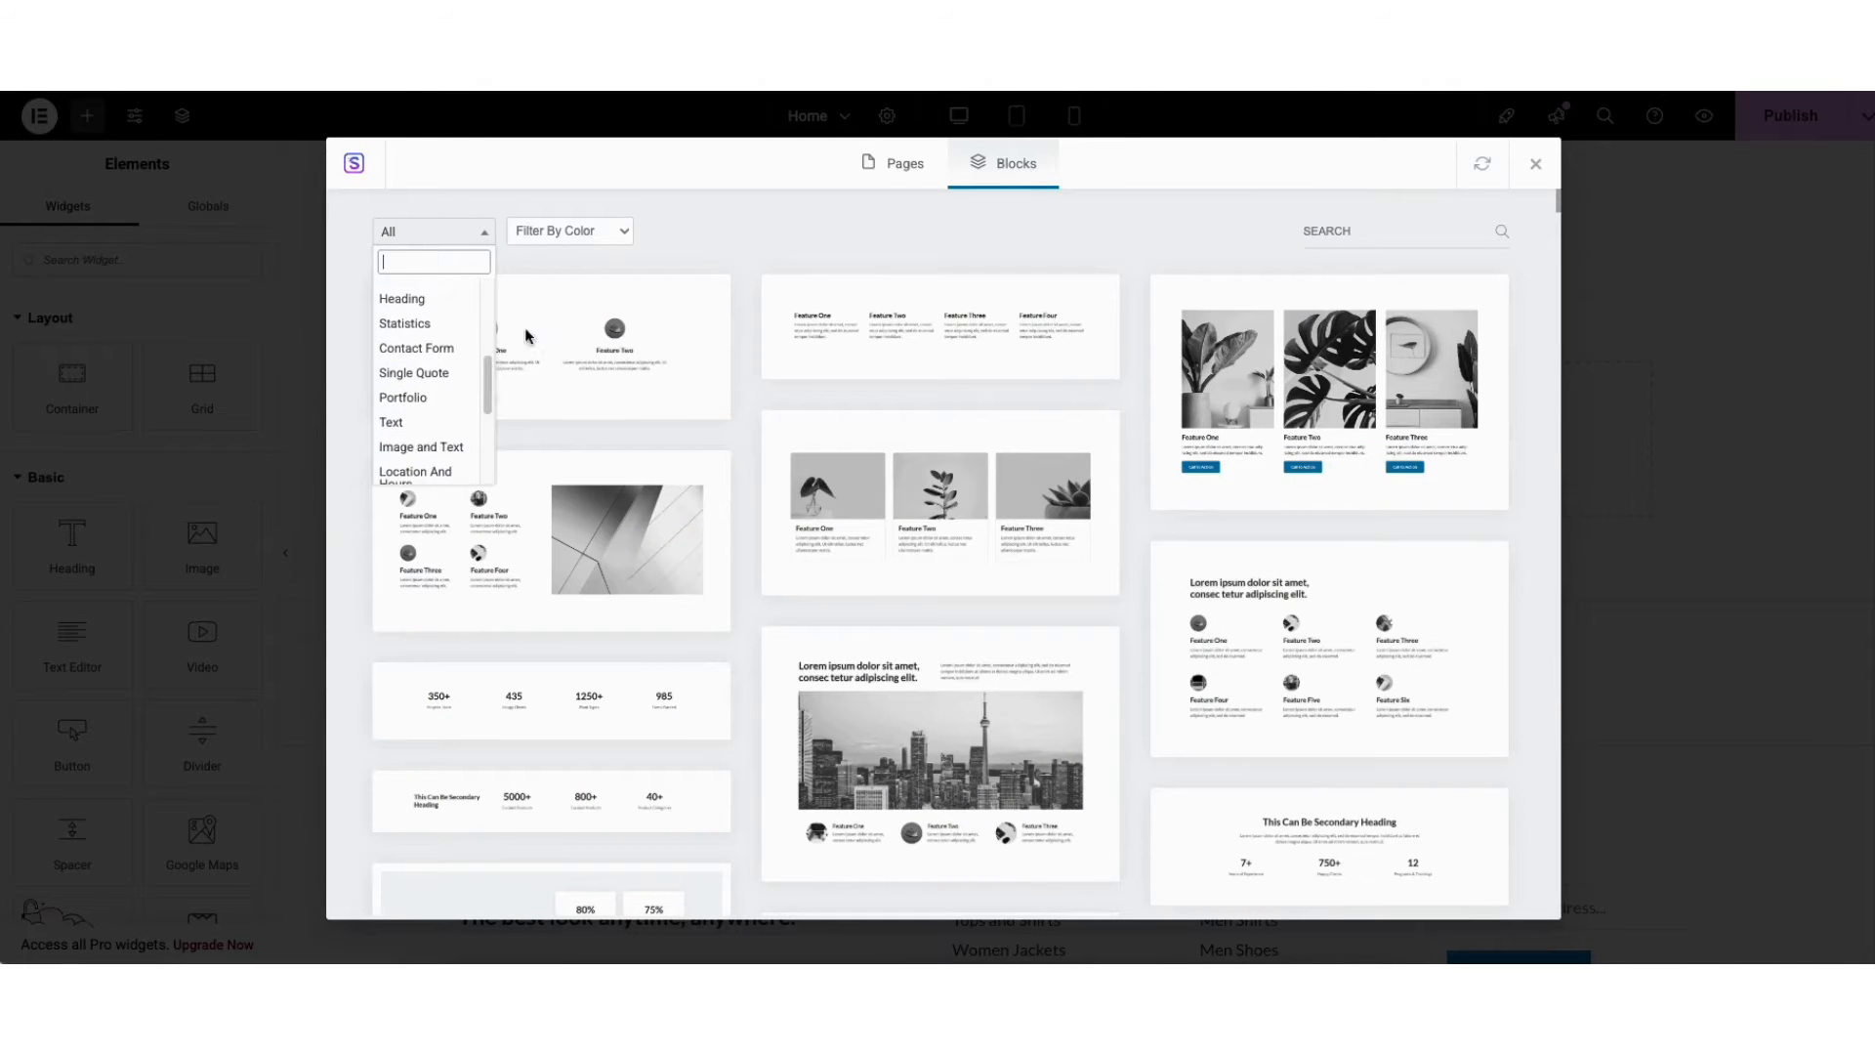
left_click(778, 237)
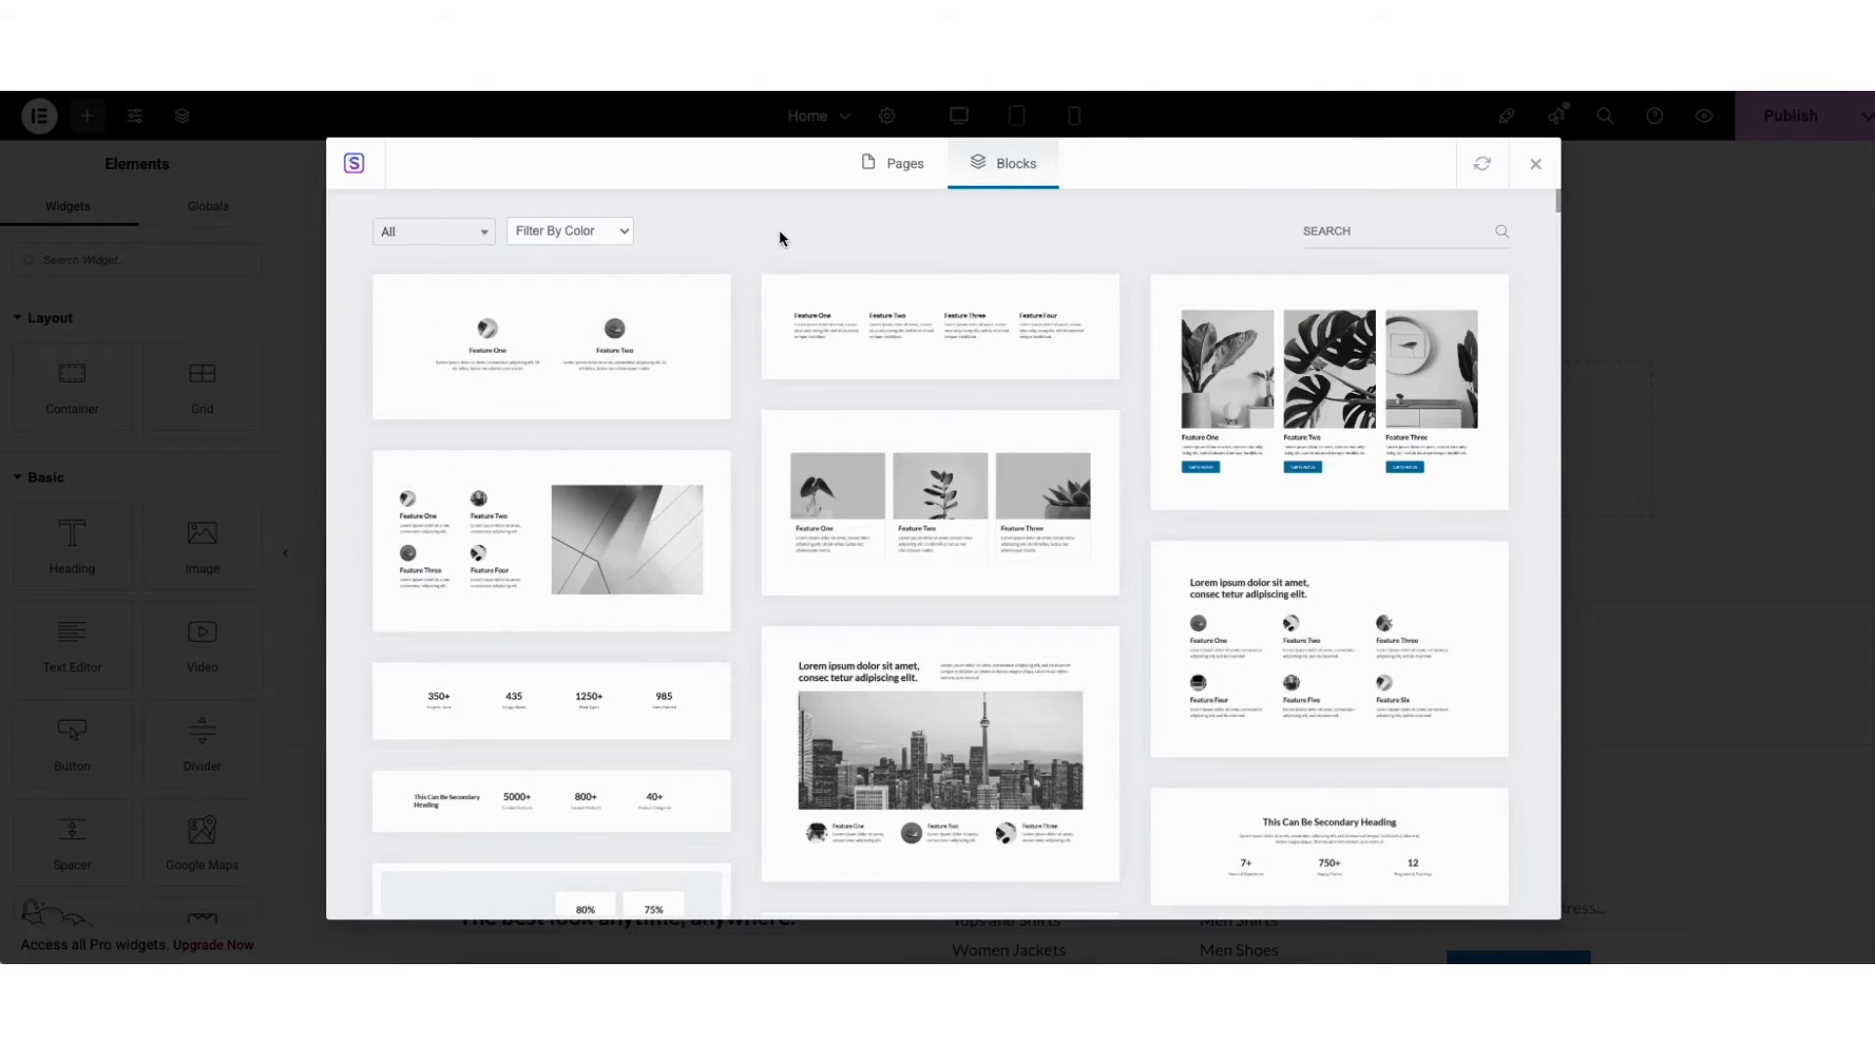
left_click(887, 502)
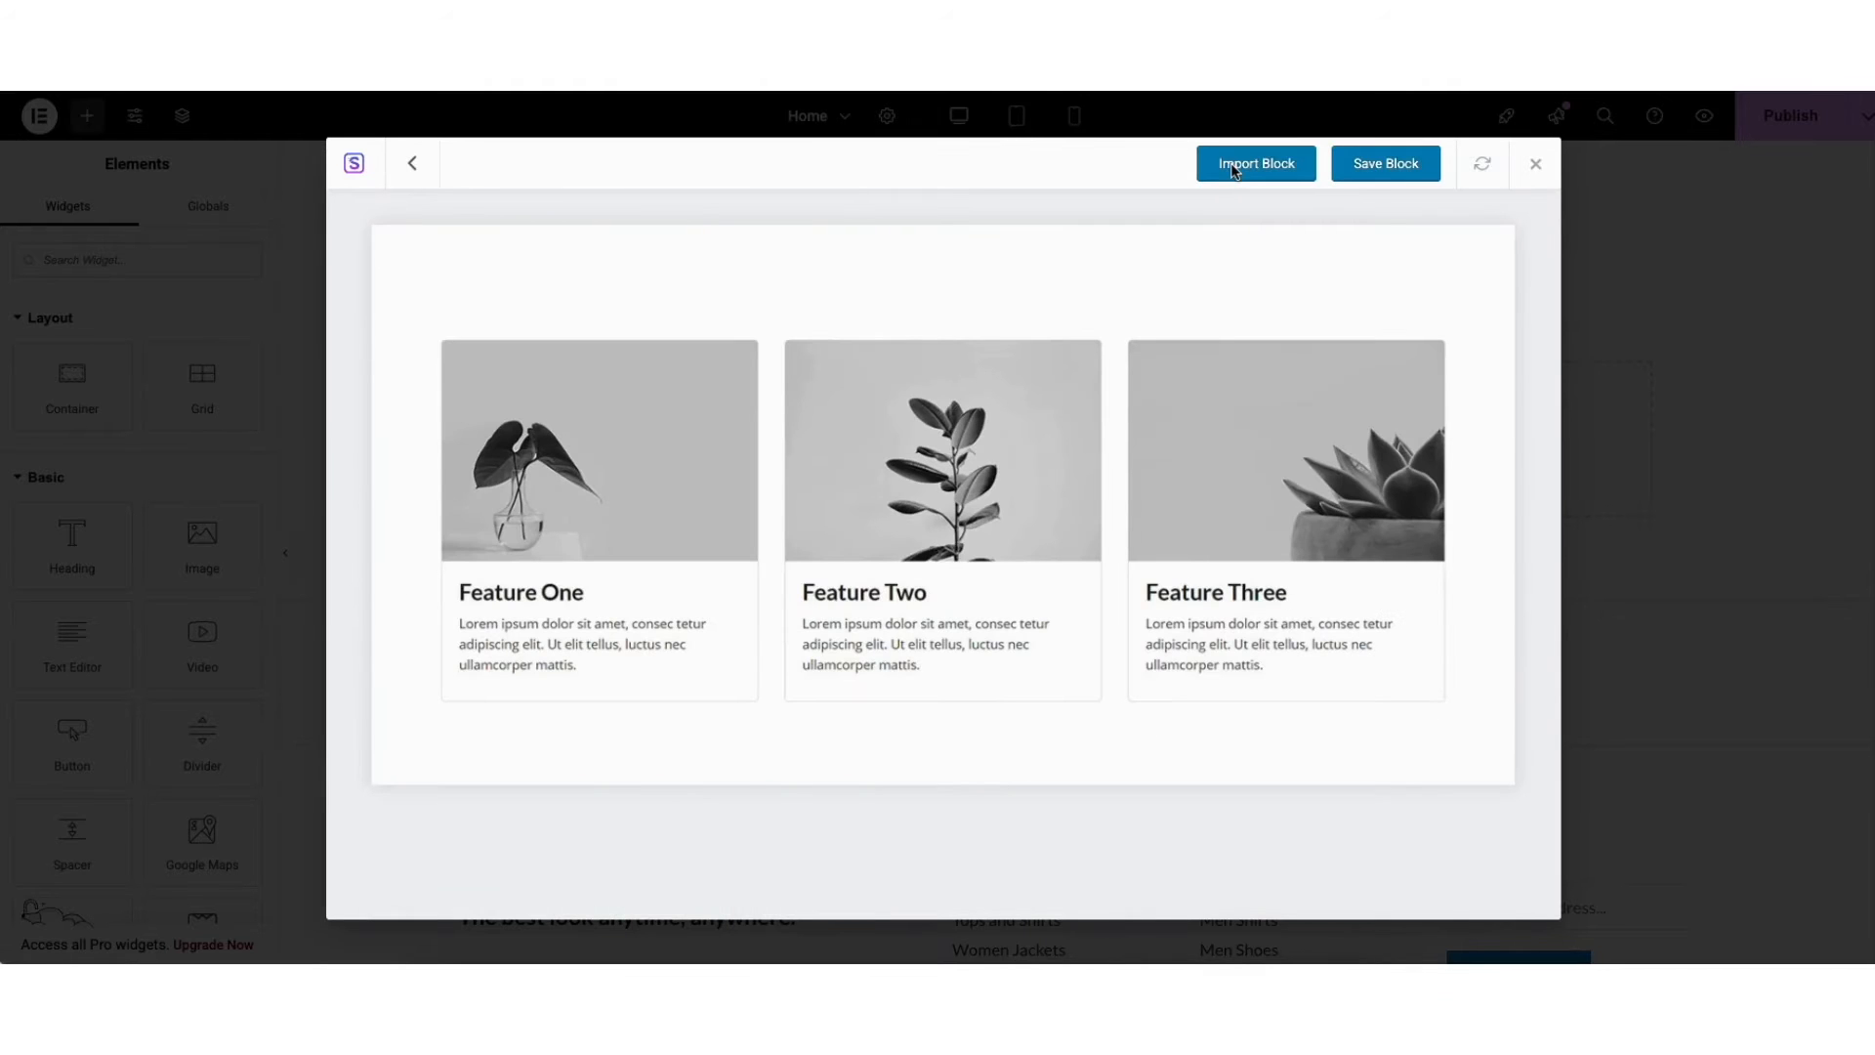
left_click(1233, 168)
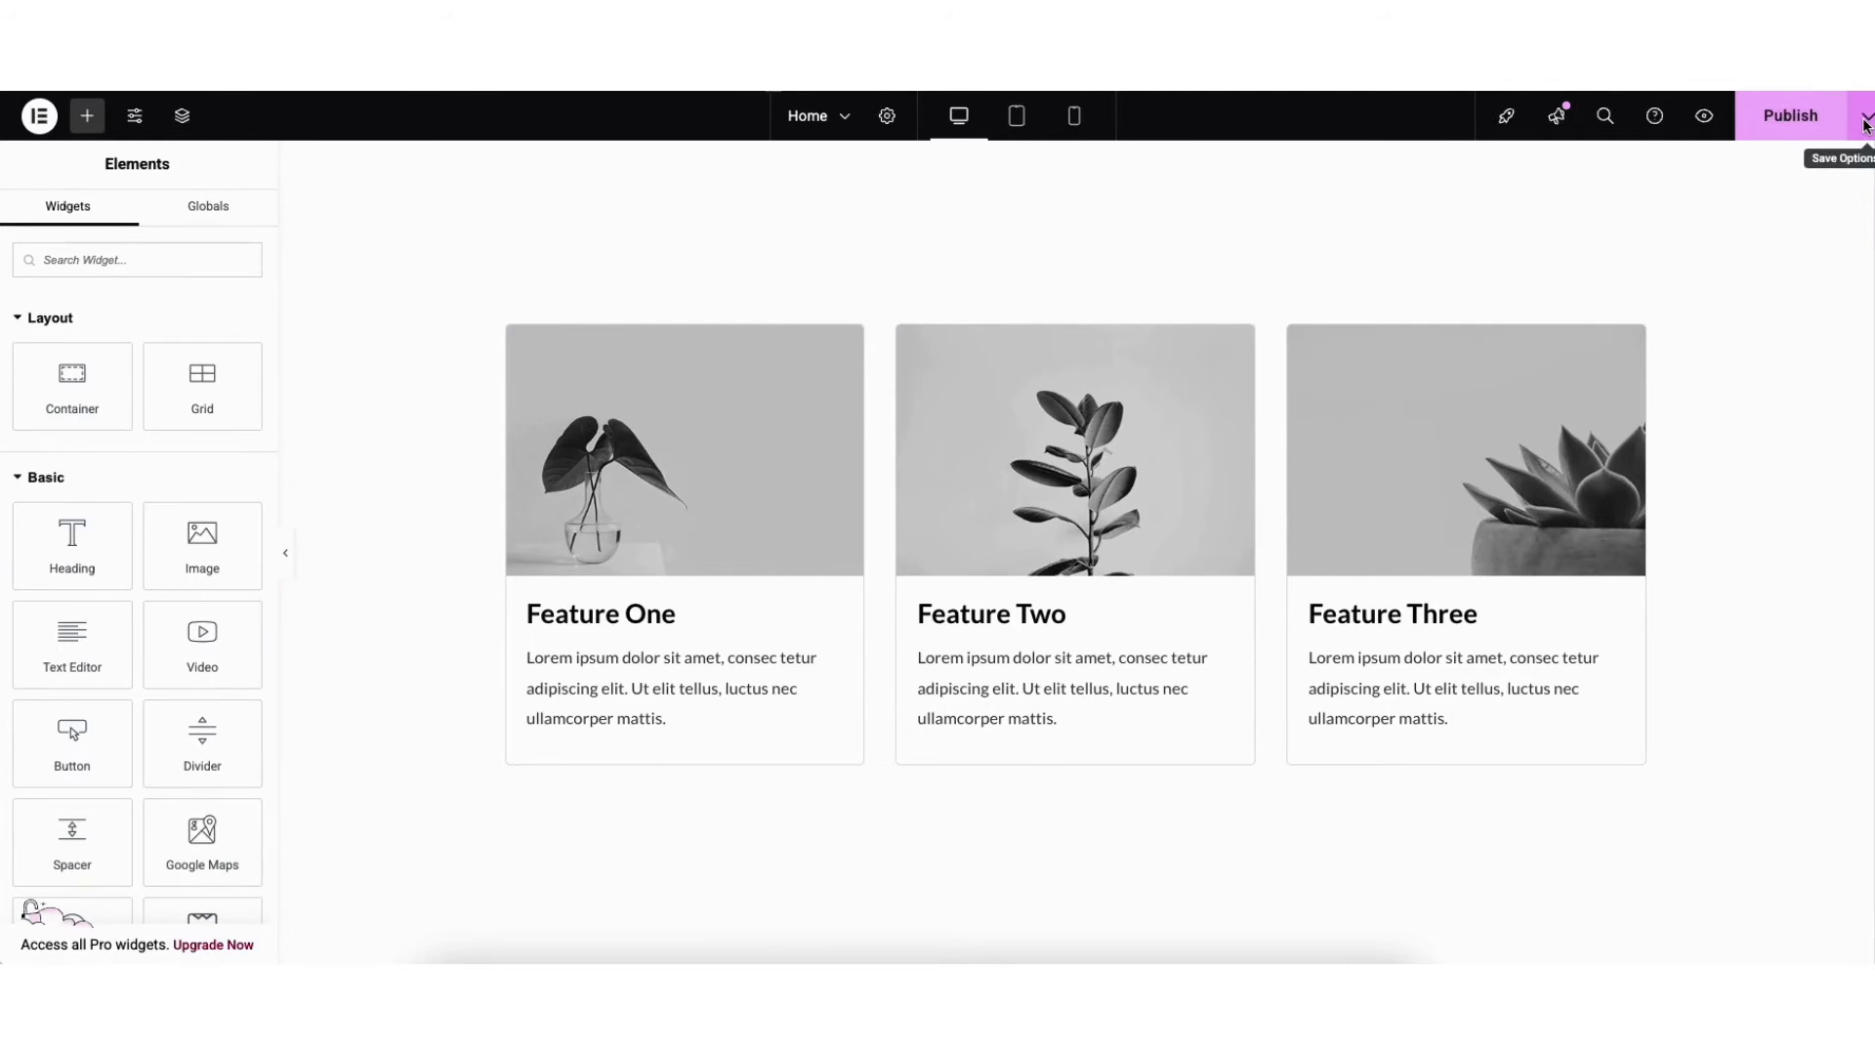
Step: Save the home page as a draft and preview it
left_click(1866, 119)
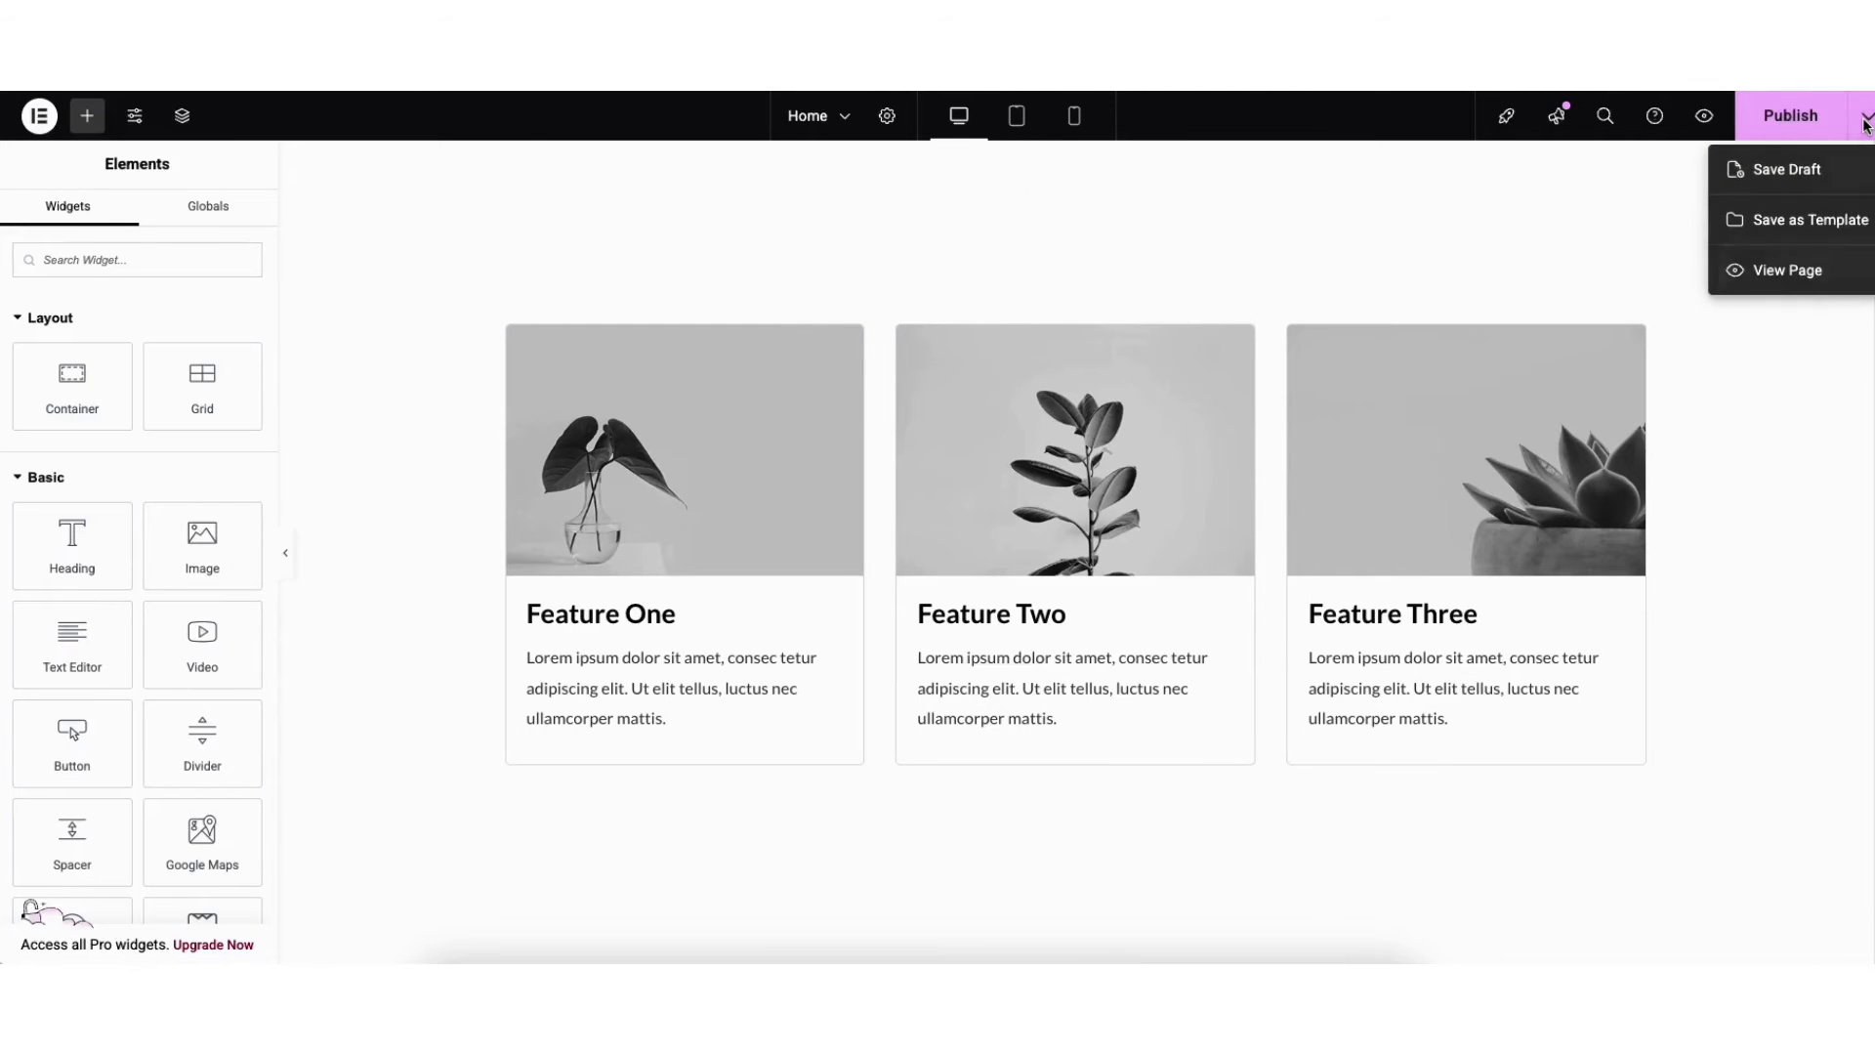
left_click(1808, 172)
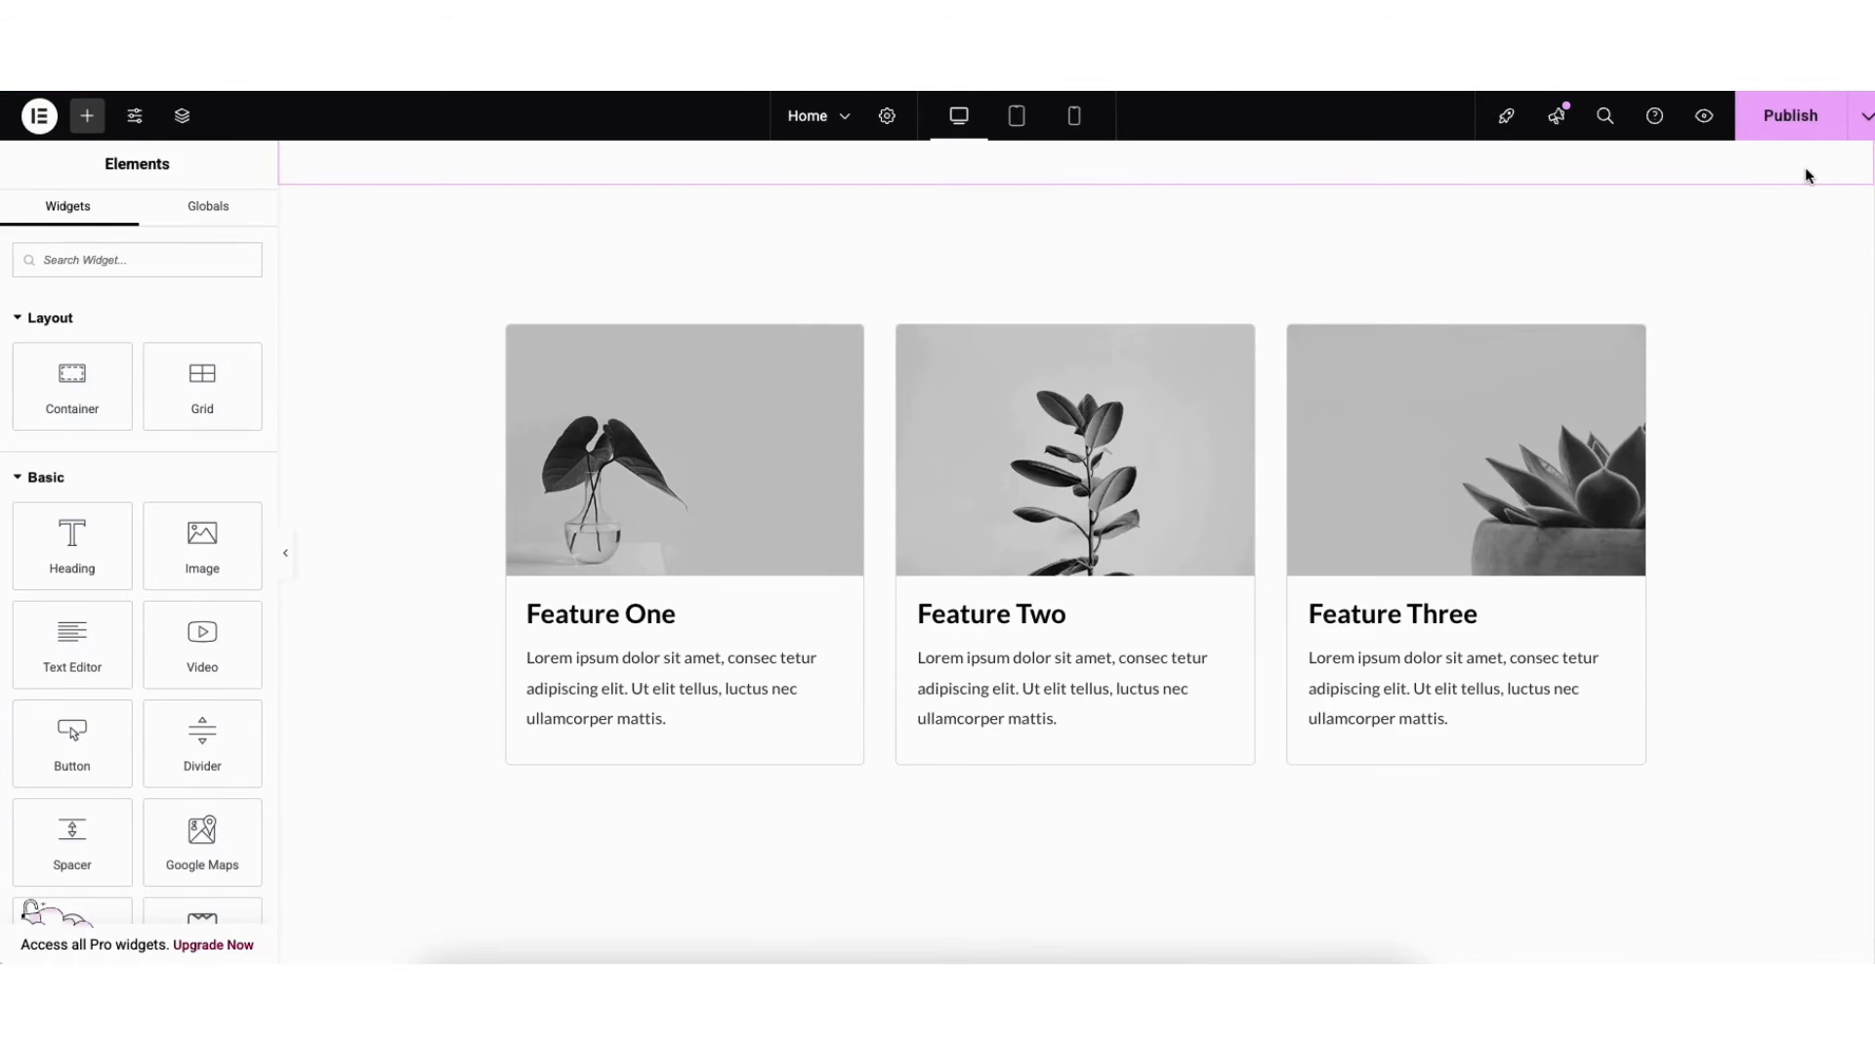
left_click(1703, 114)
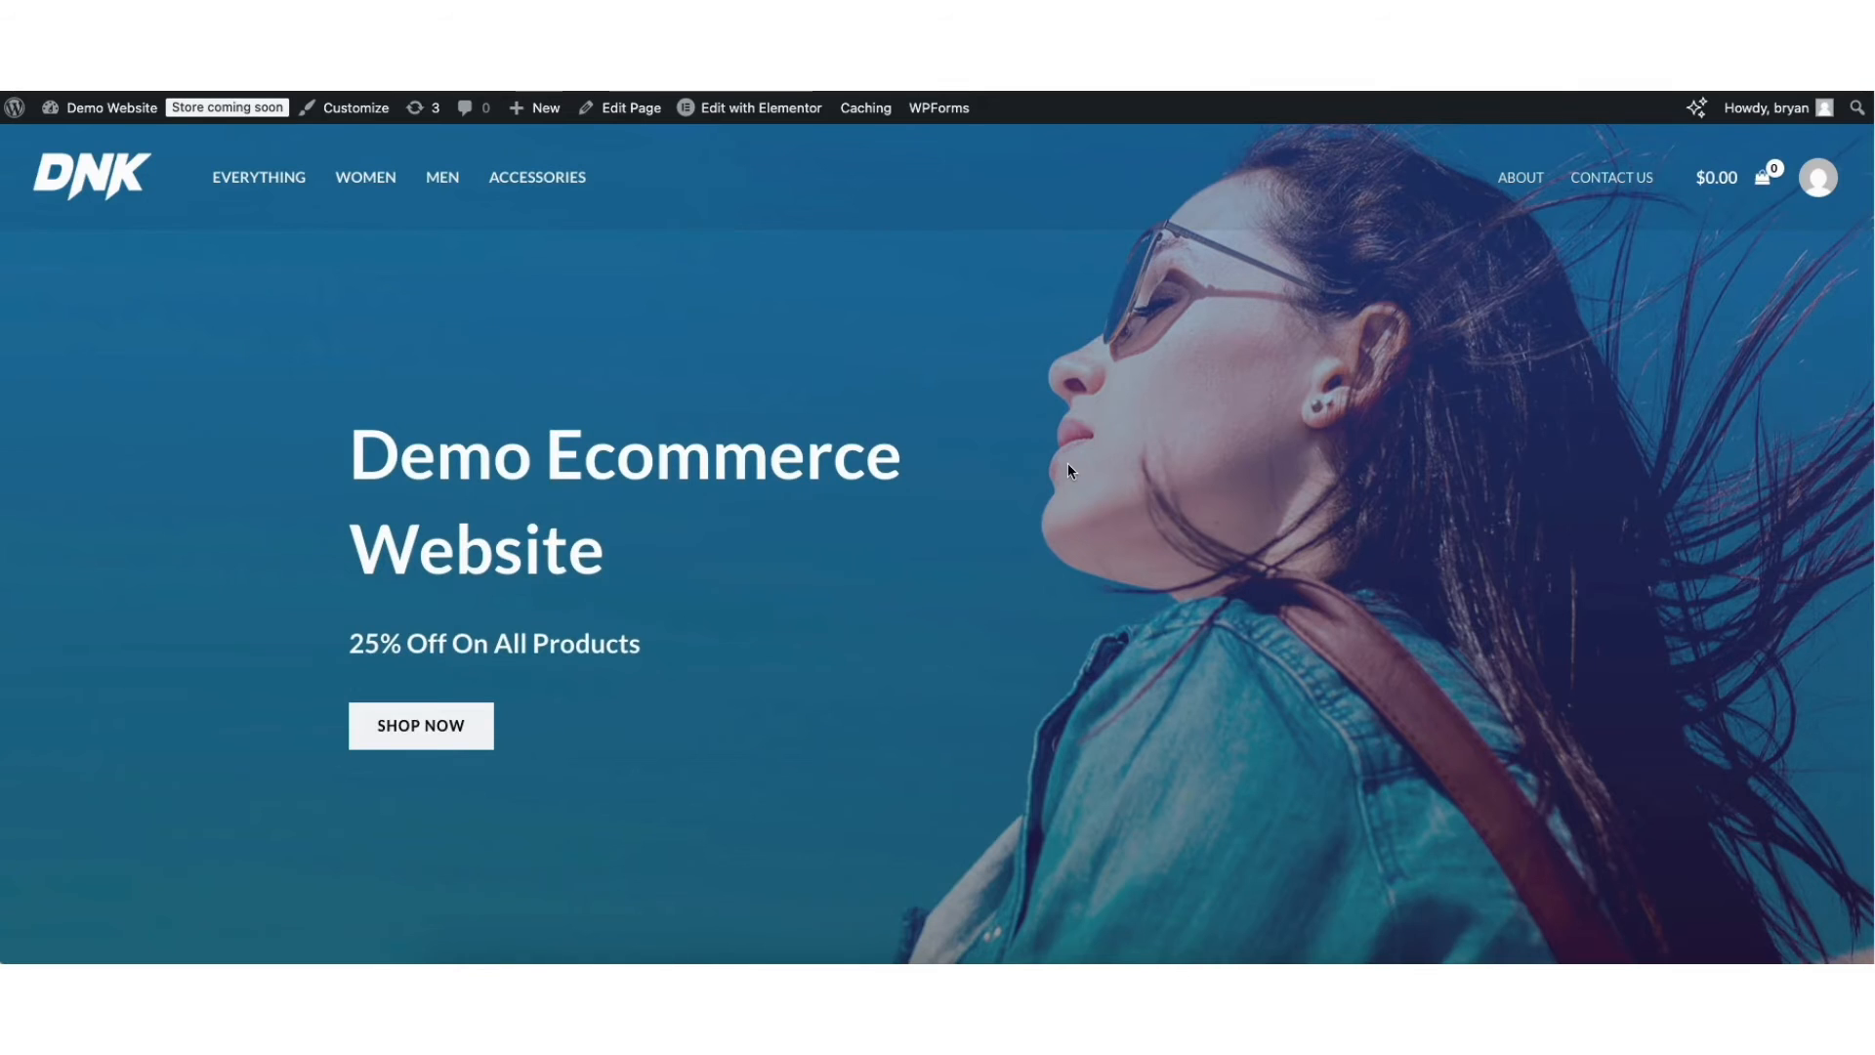
Step: View the message form on the store's contact page, and open the Contact Us form for editing in WPForms
left_click(1600, 186)
scroll(1842, 397, "down", 10)
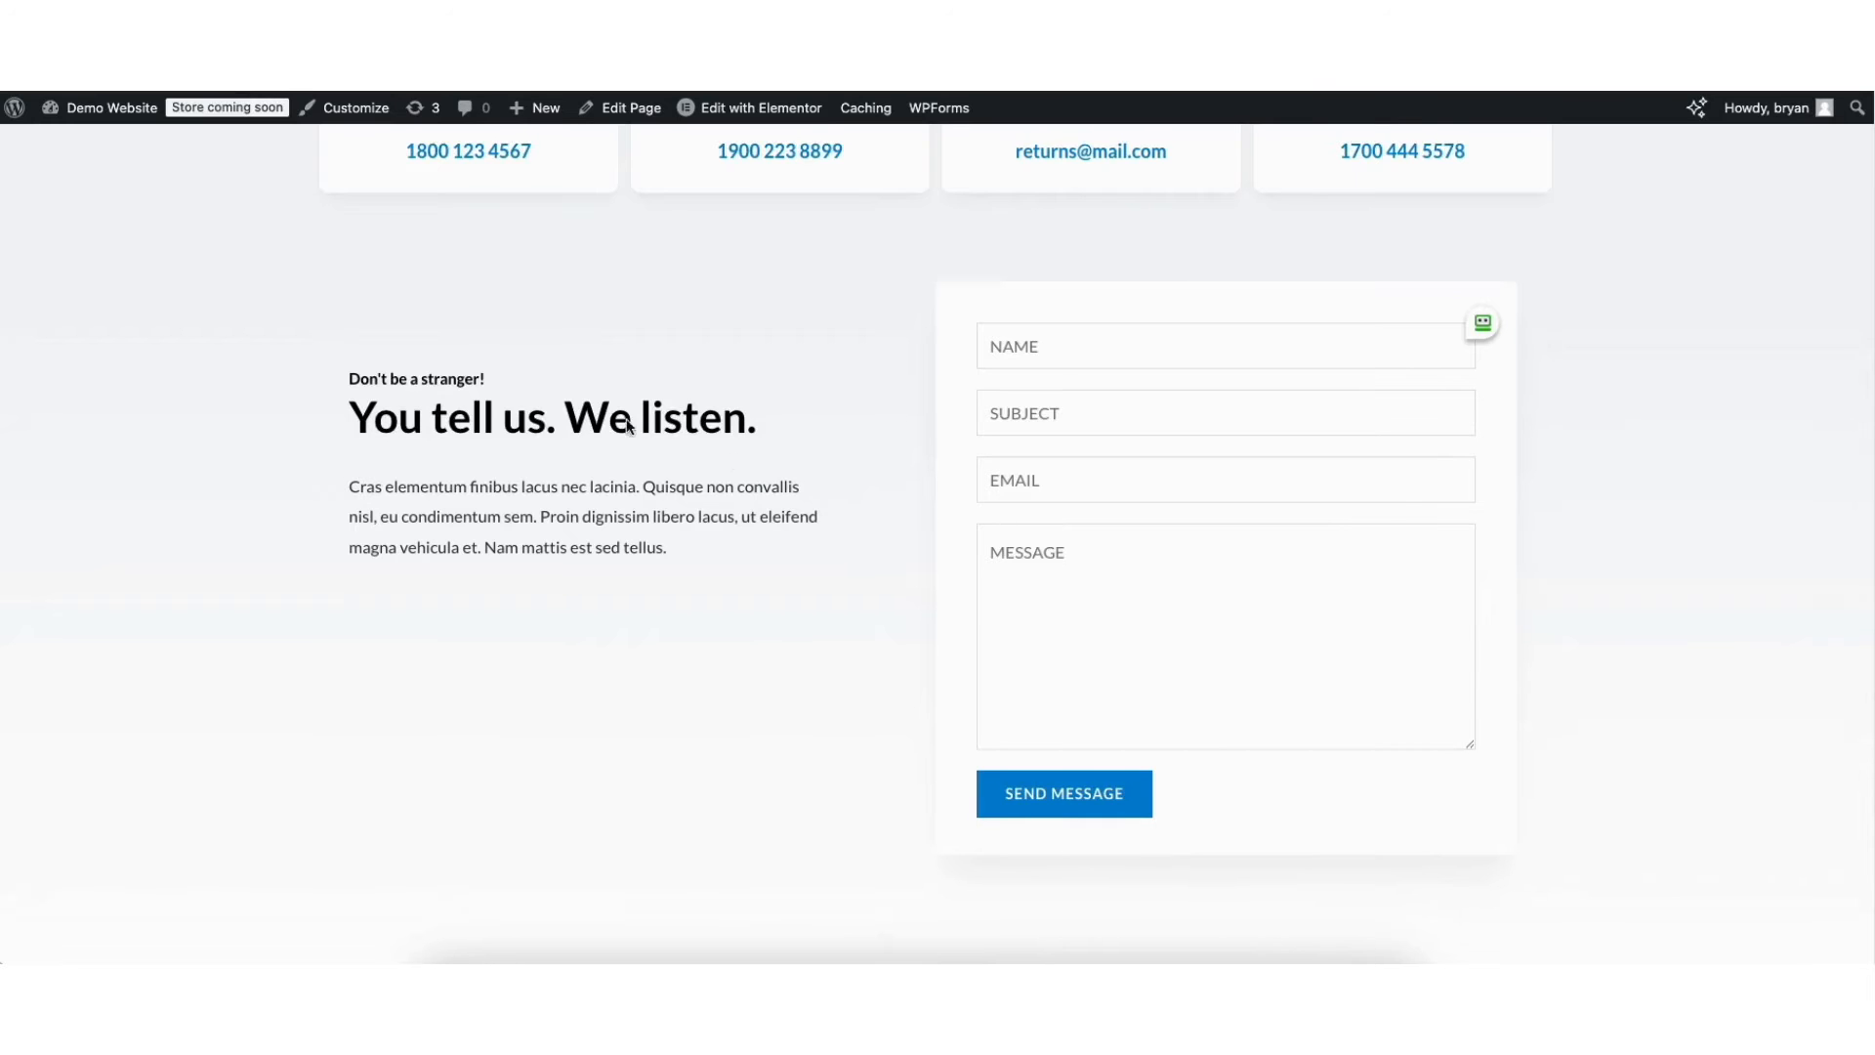
mouse_move(97, 120)
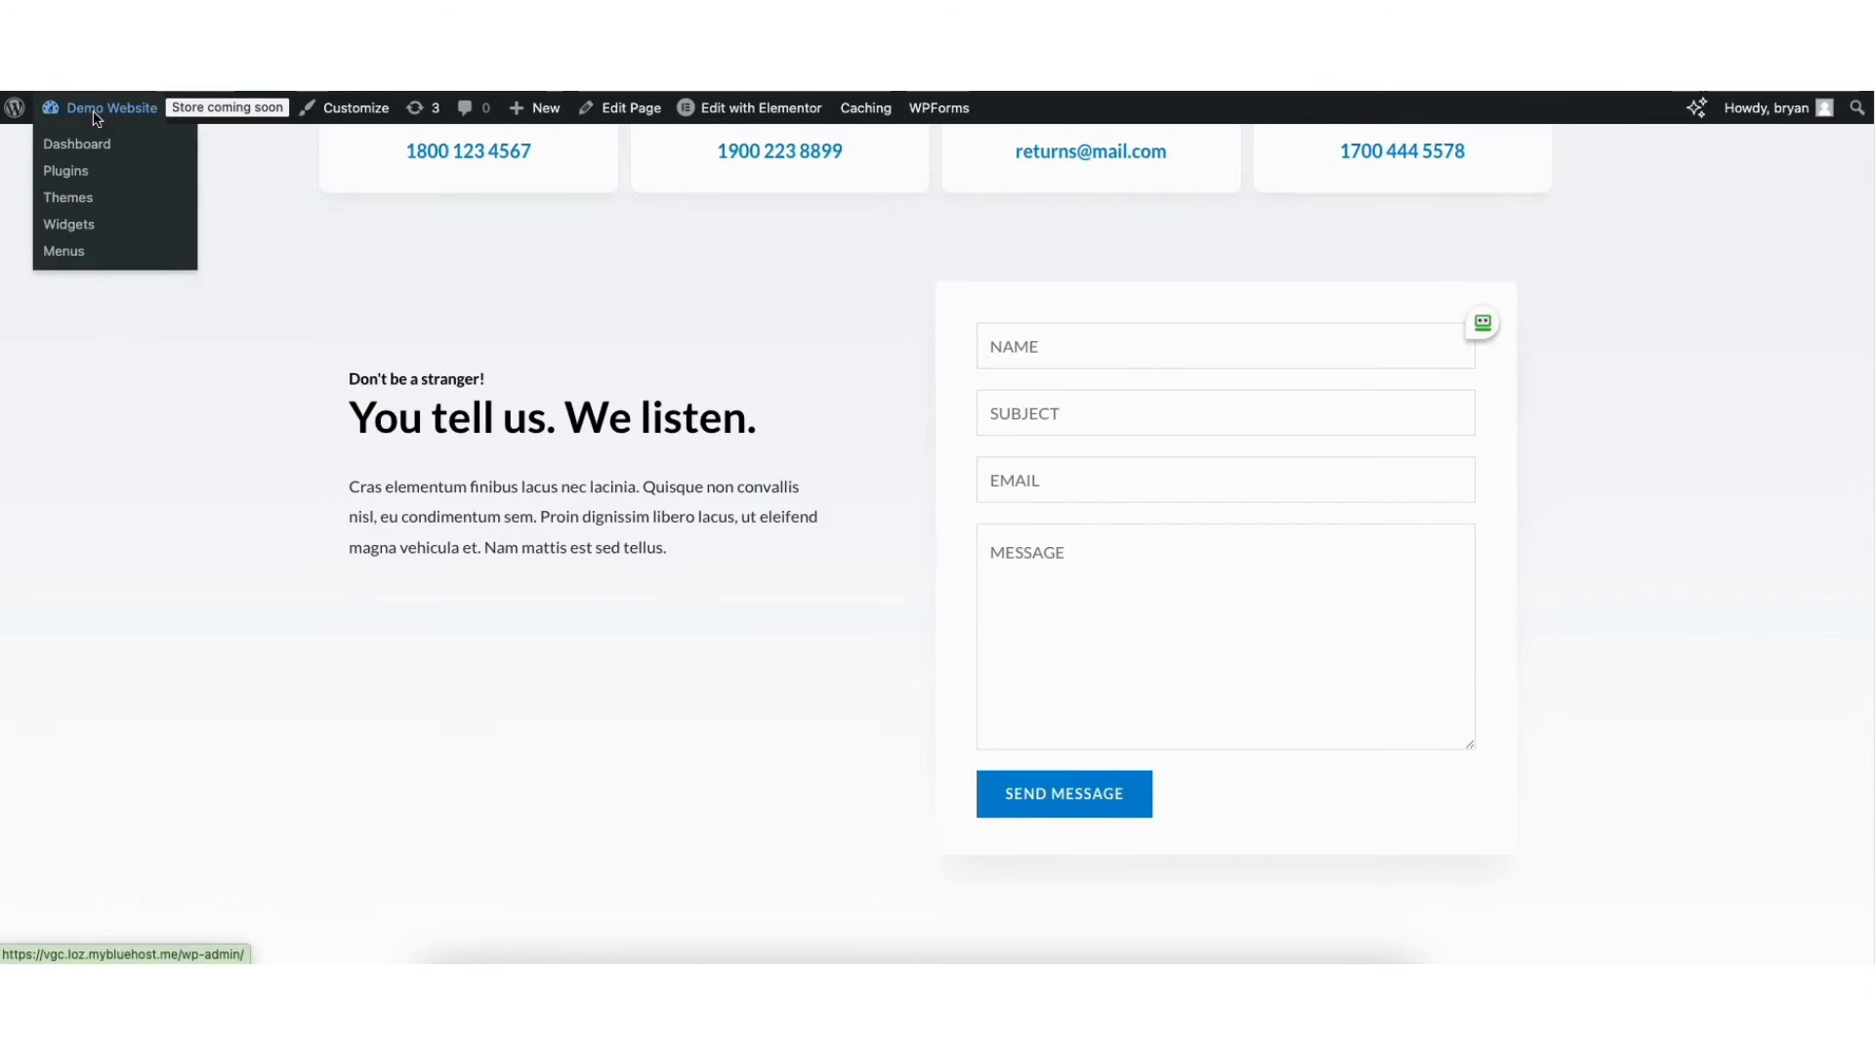
left_click(88, 151)
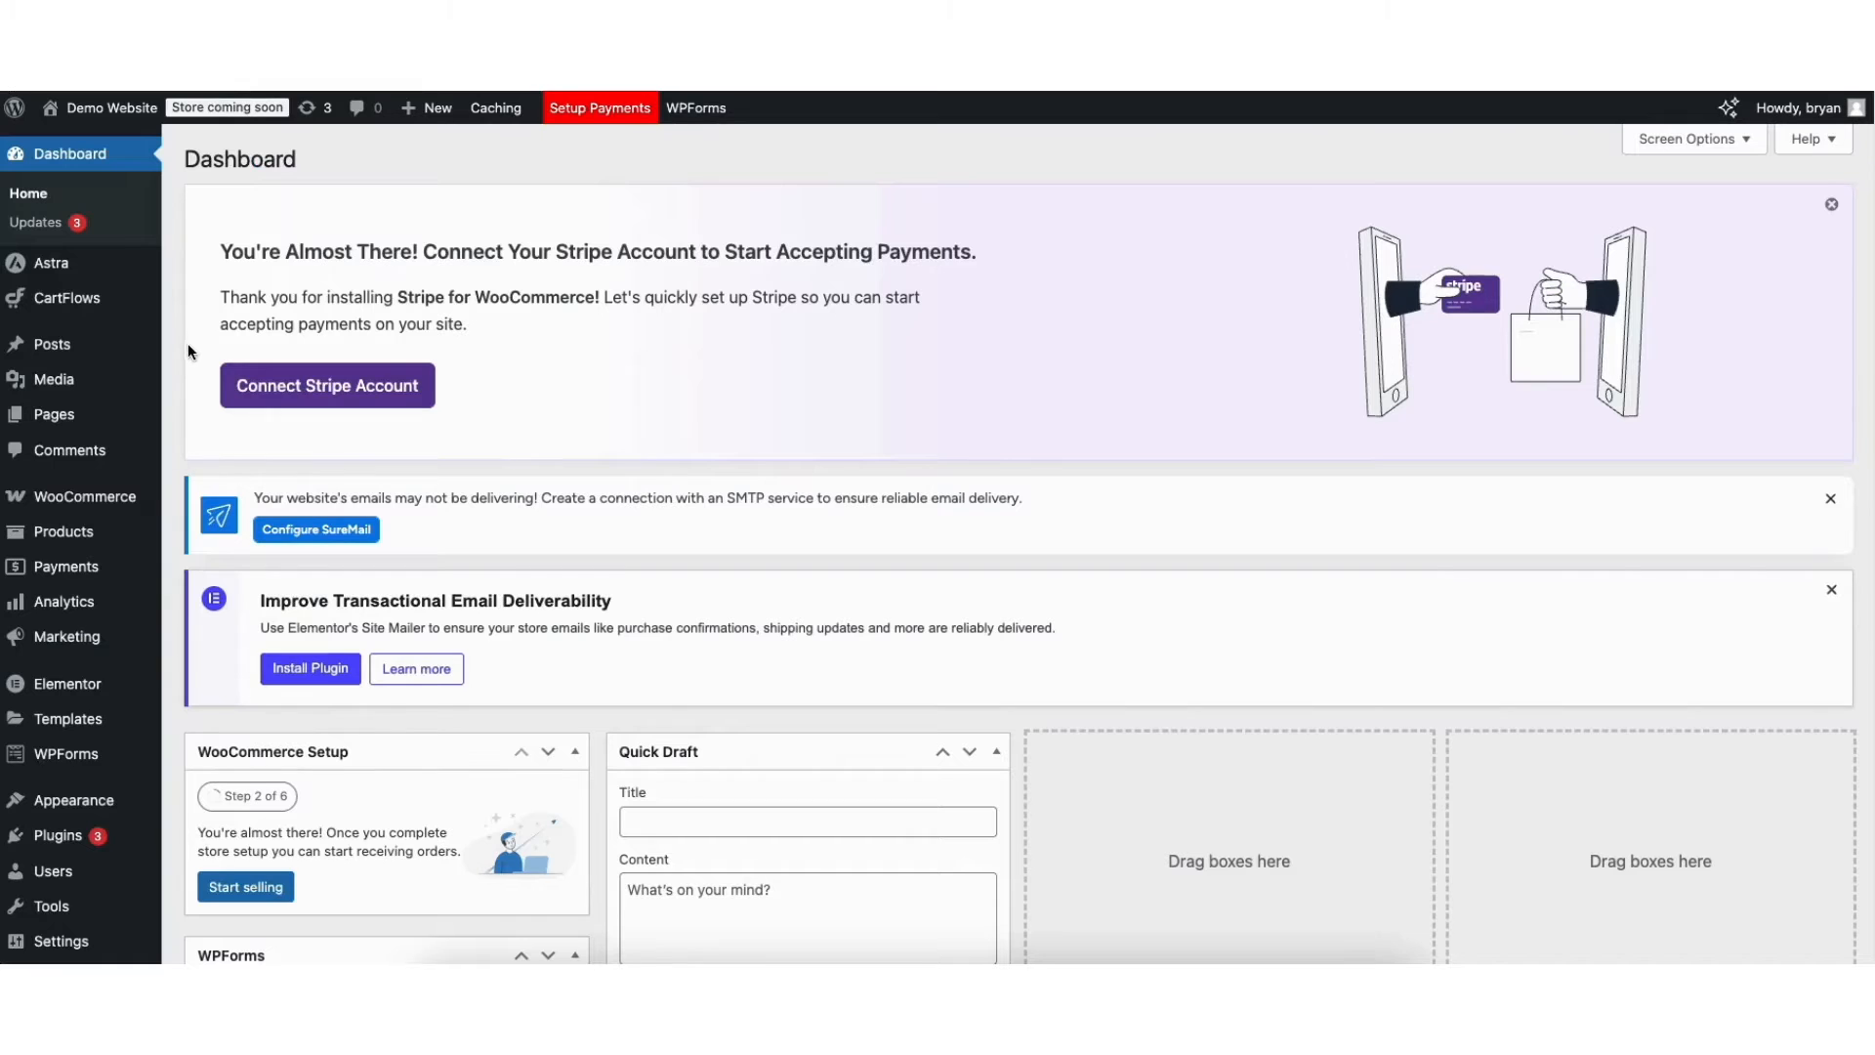
mouse_move(59, 760)
left_click(59, 760)
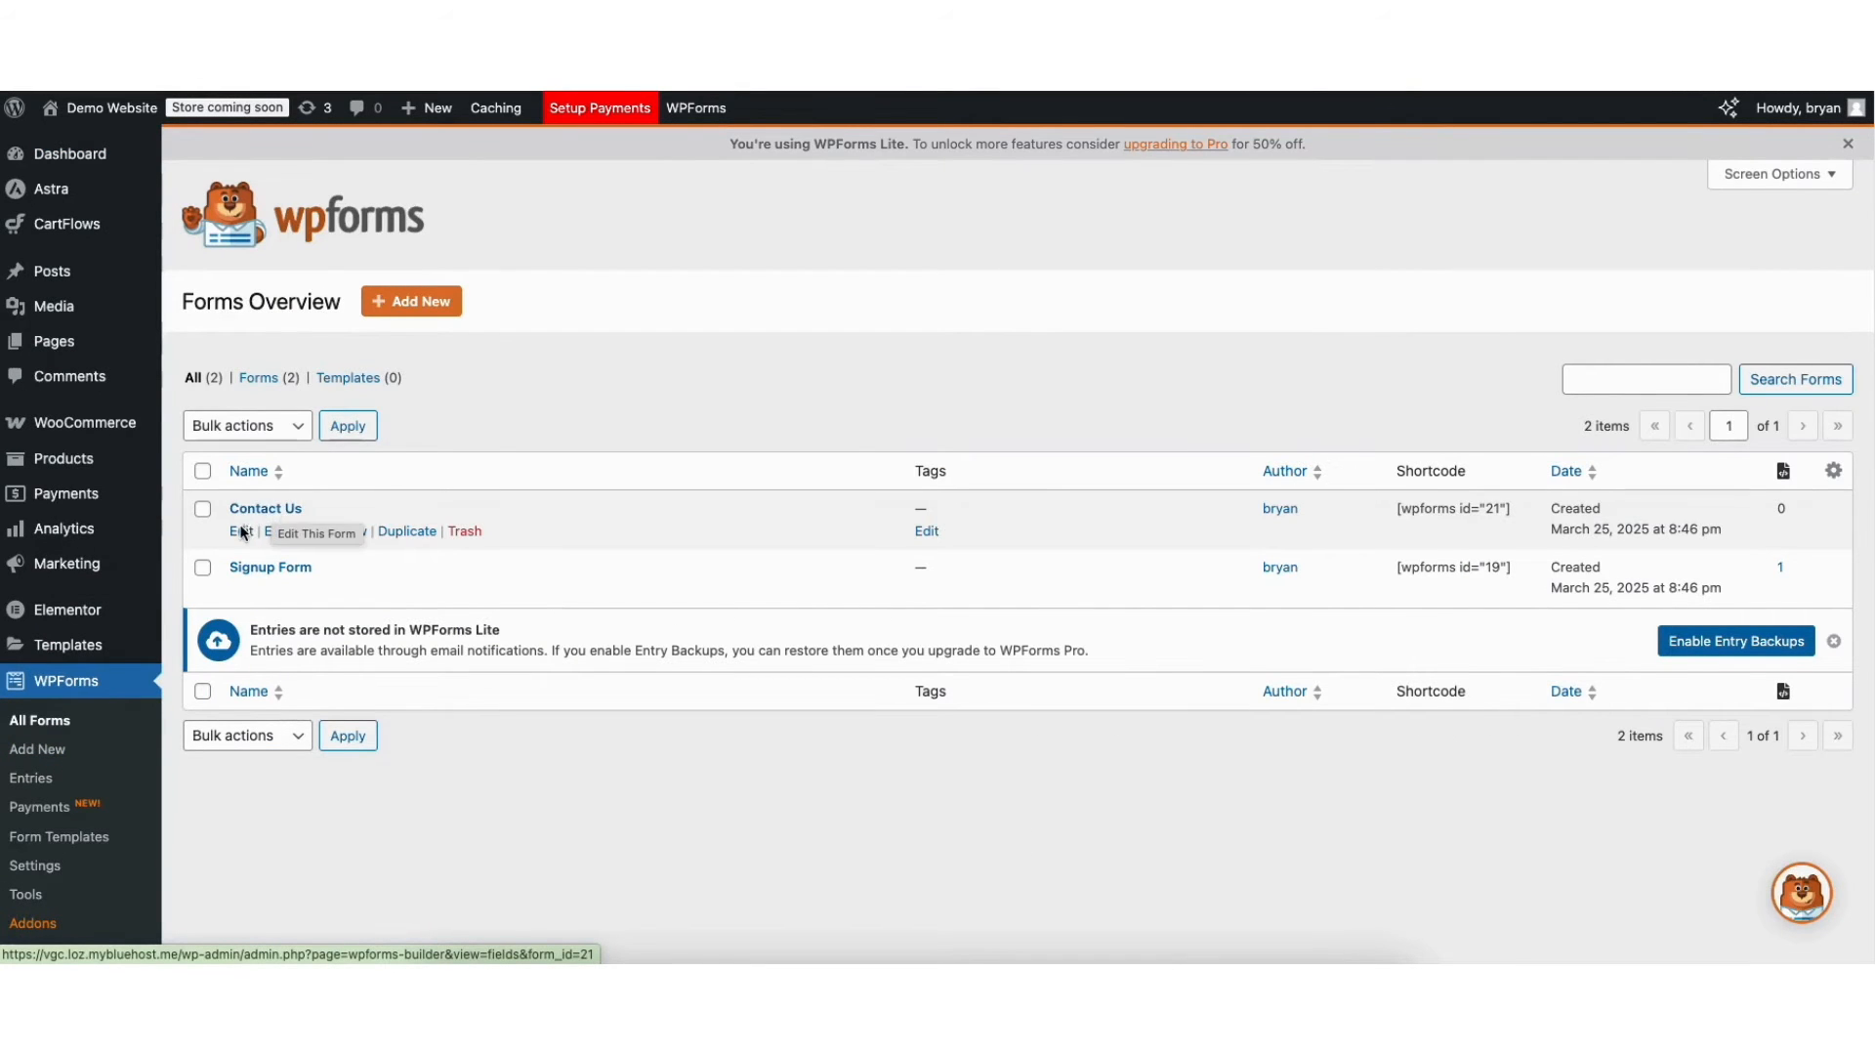
left_click(240, 532)
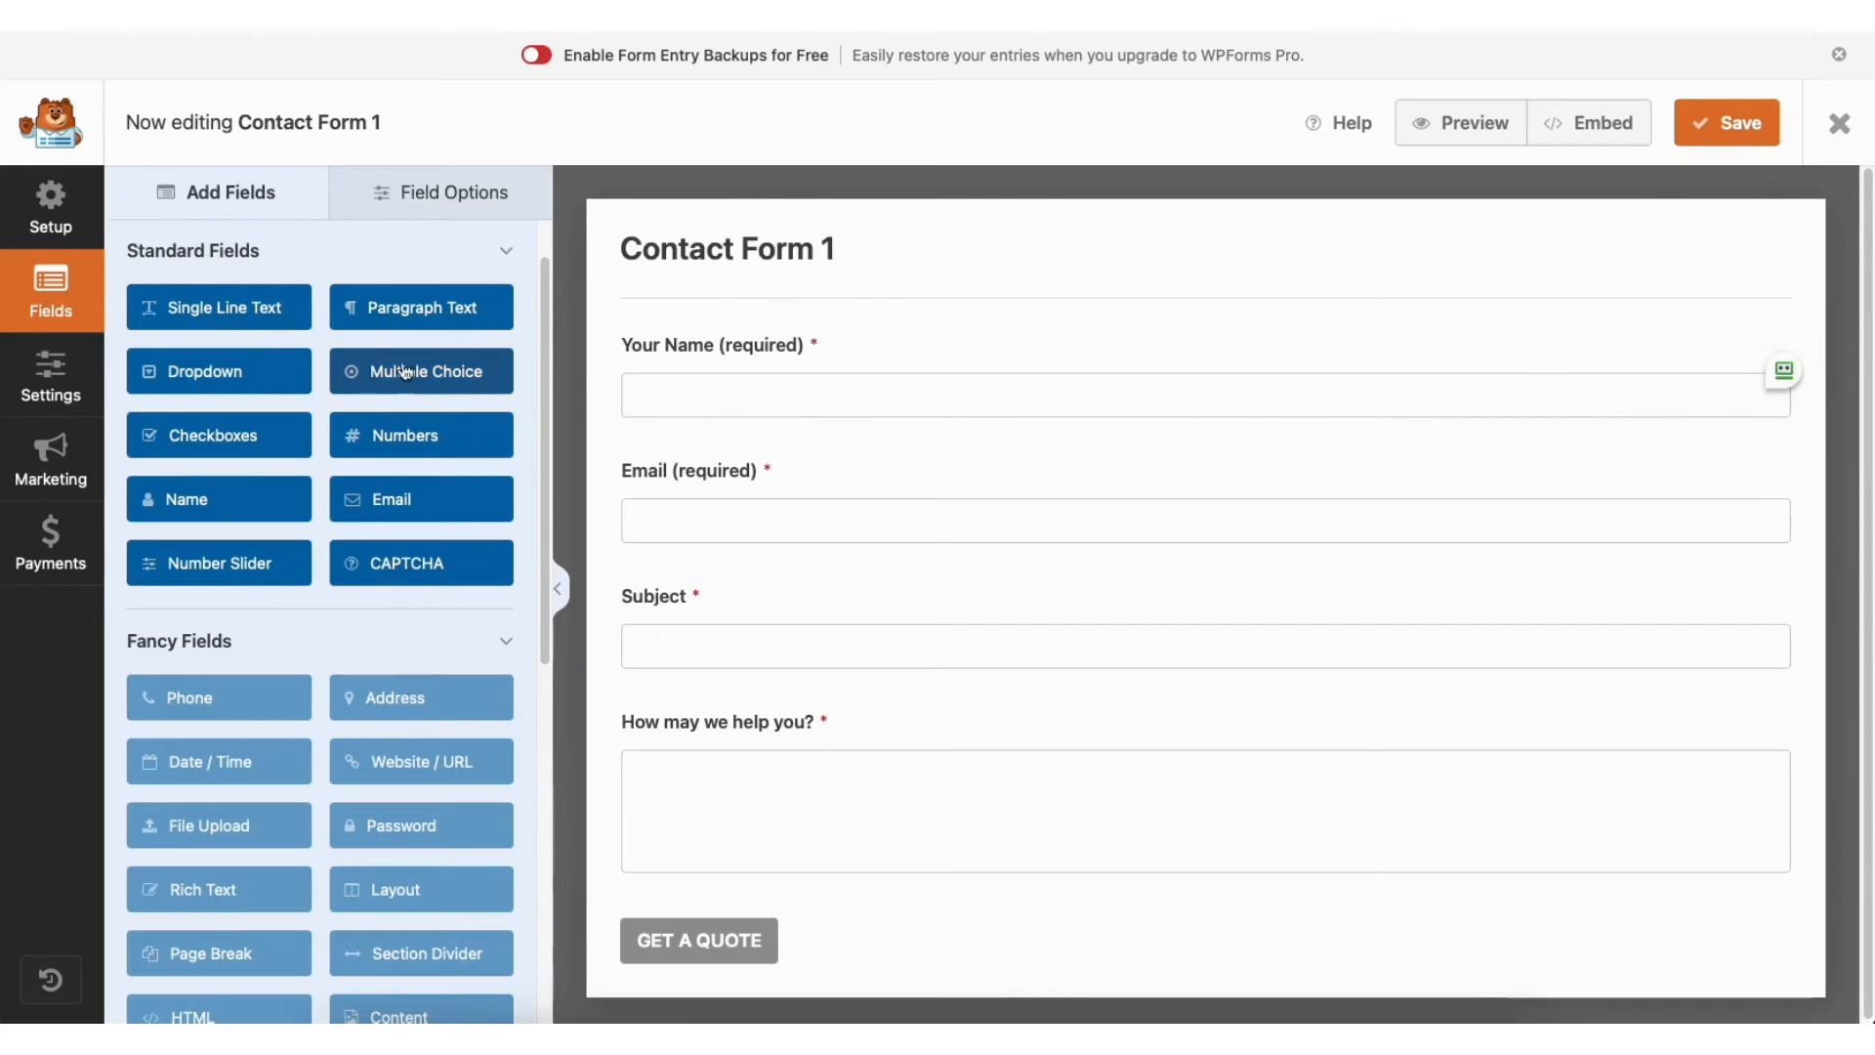
Step: Add a Single Line Text field between the Your Name and Email fields of the contact form
mouse_move(691, 343)
left_mouse_down()
mouse_move(706, 493)
mouse_move(704, 359)
left_mouse_up()
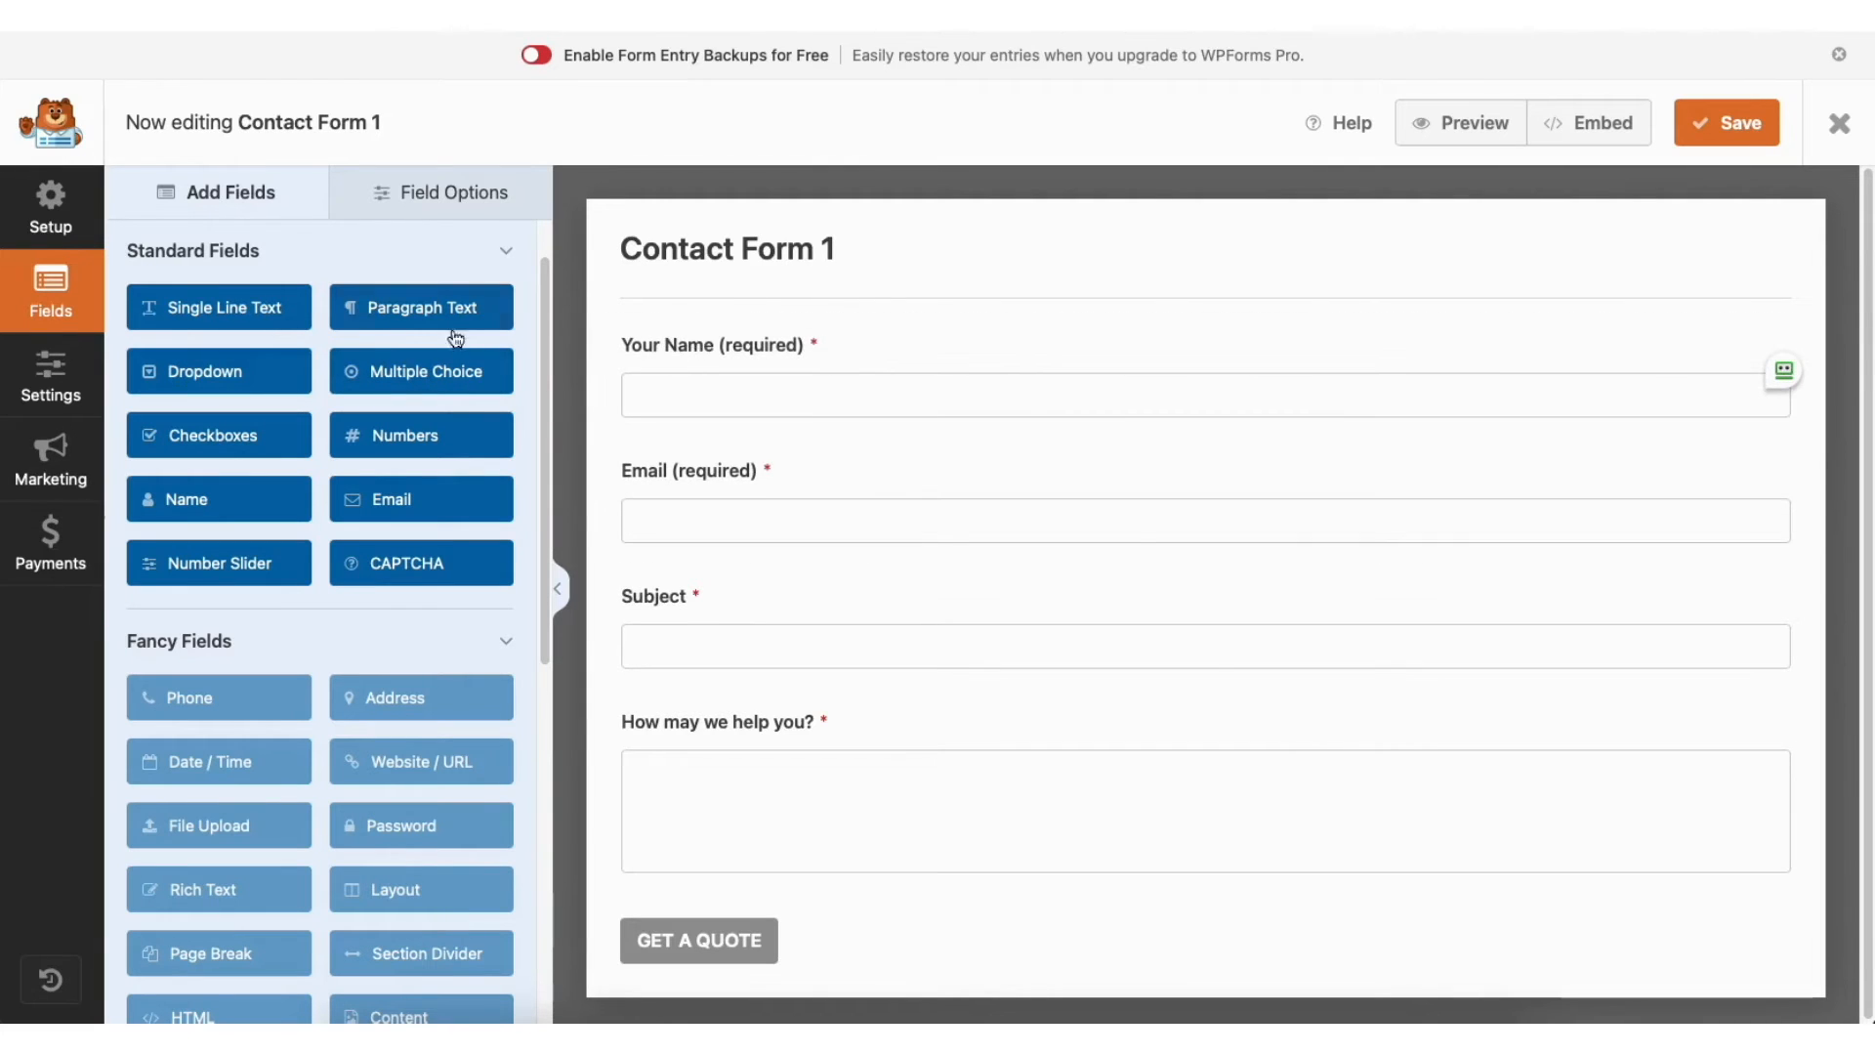
left_click_drag(242, 310, 731, 470)
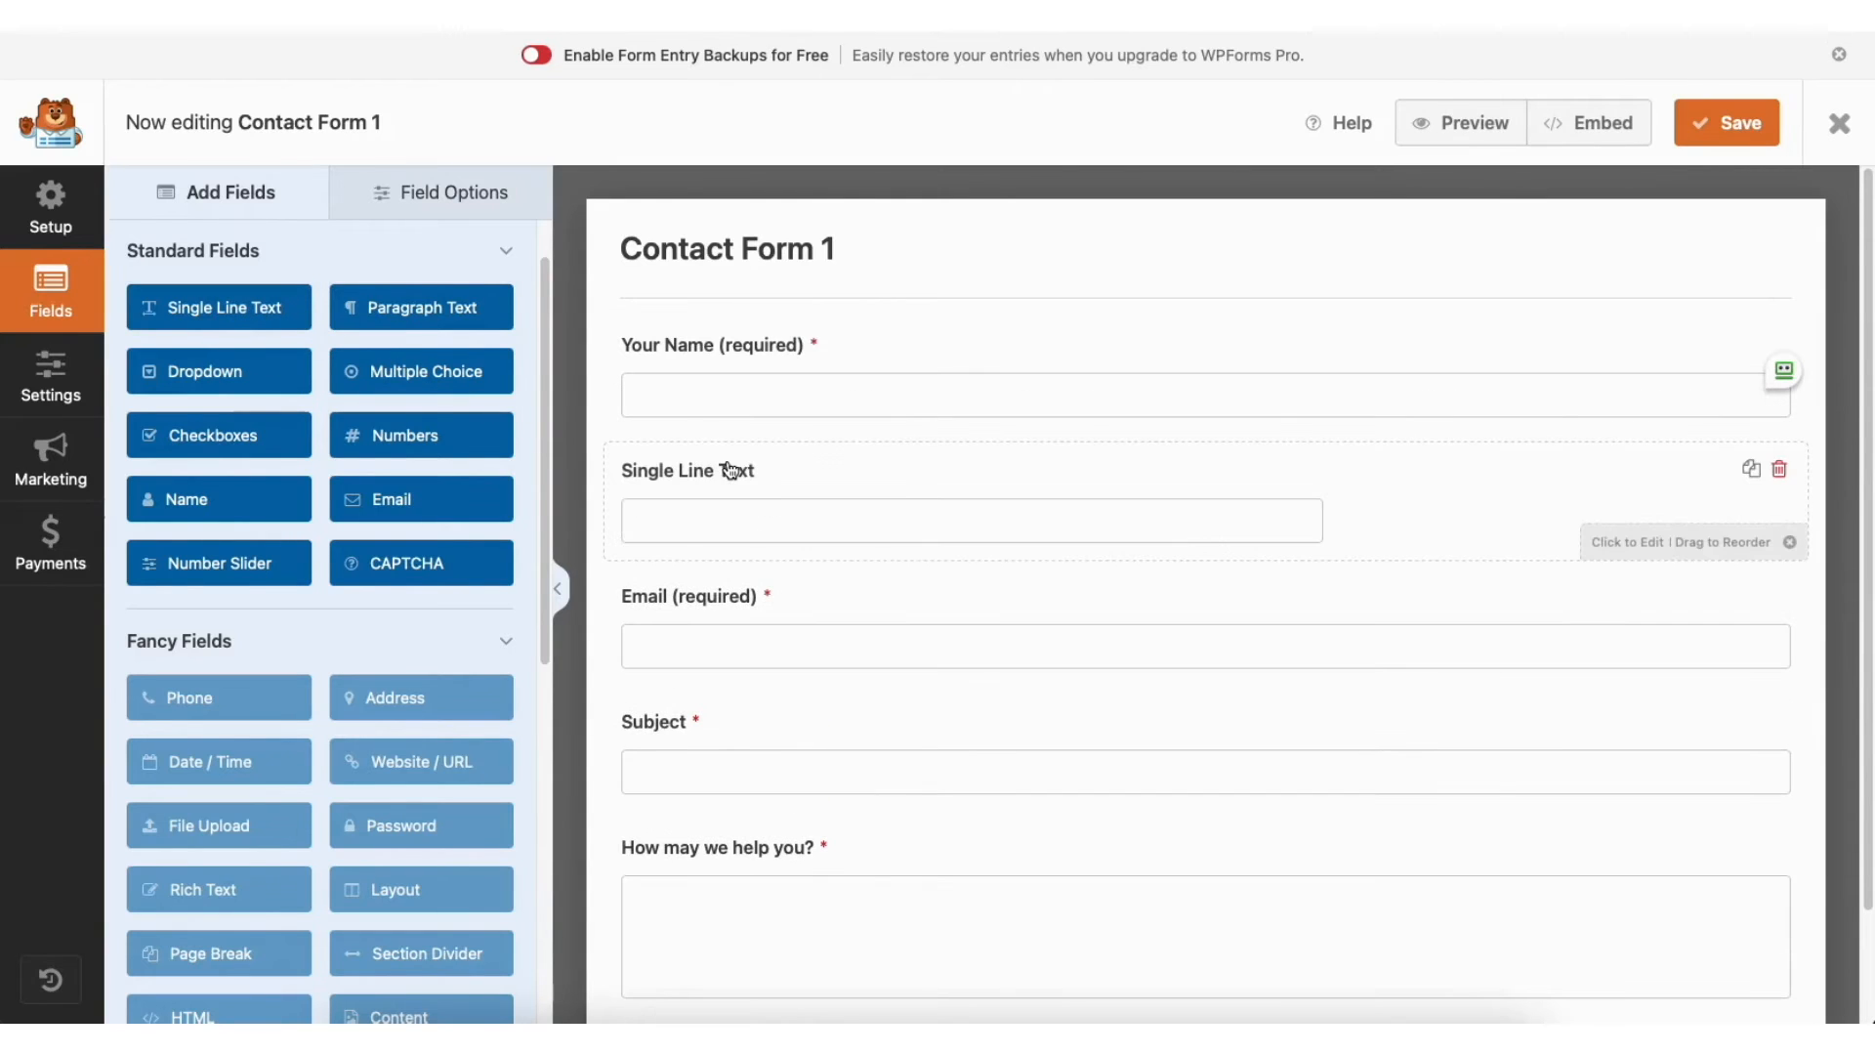
Step: Open the Your Name field's general options and switch Required off and back on
left_click(434, 190)
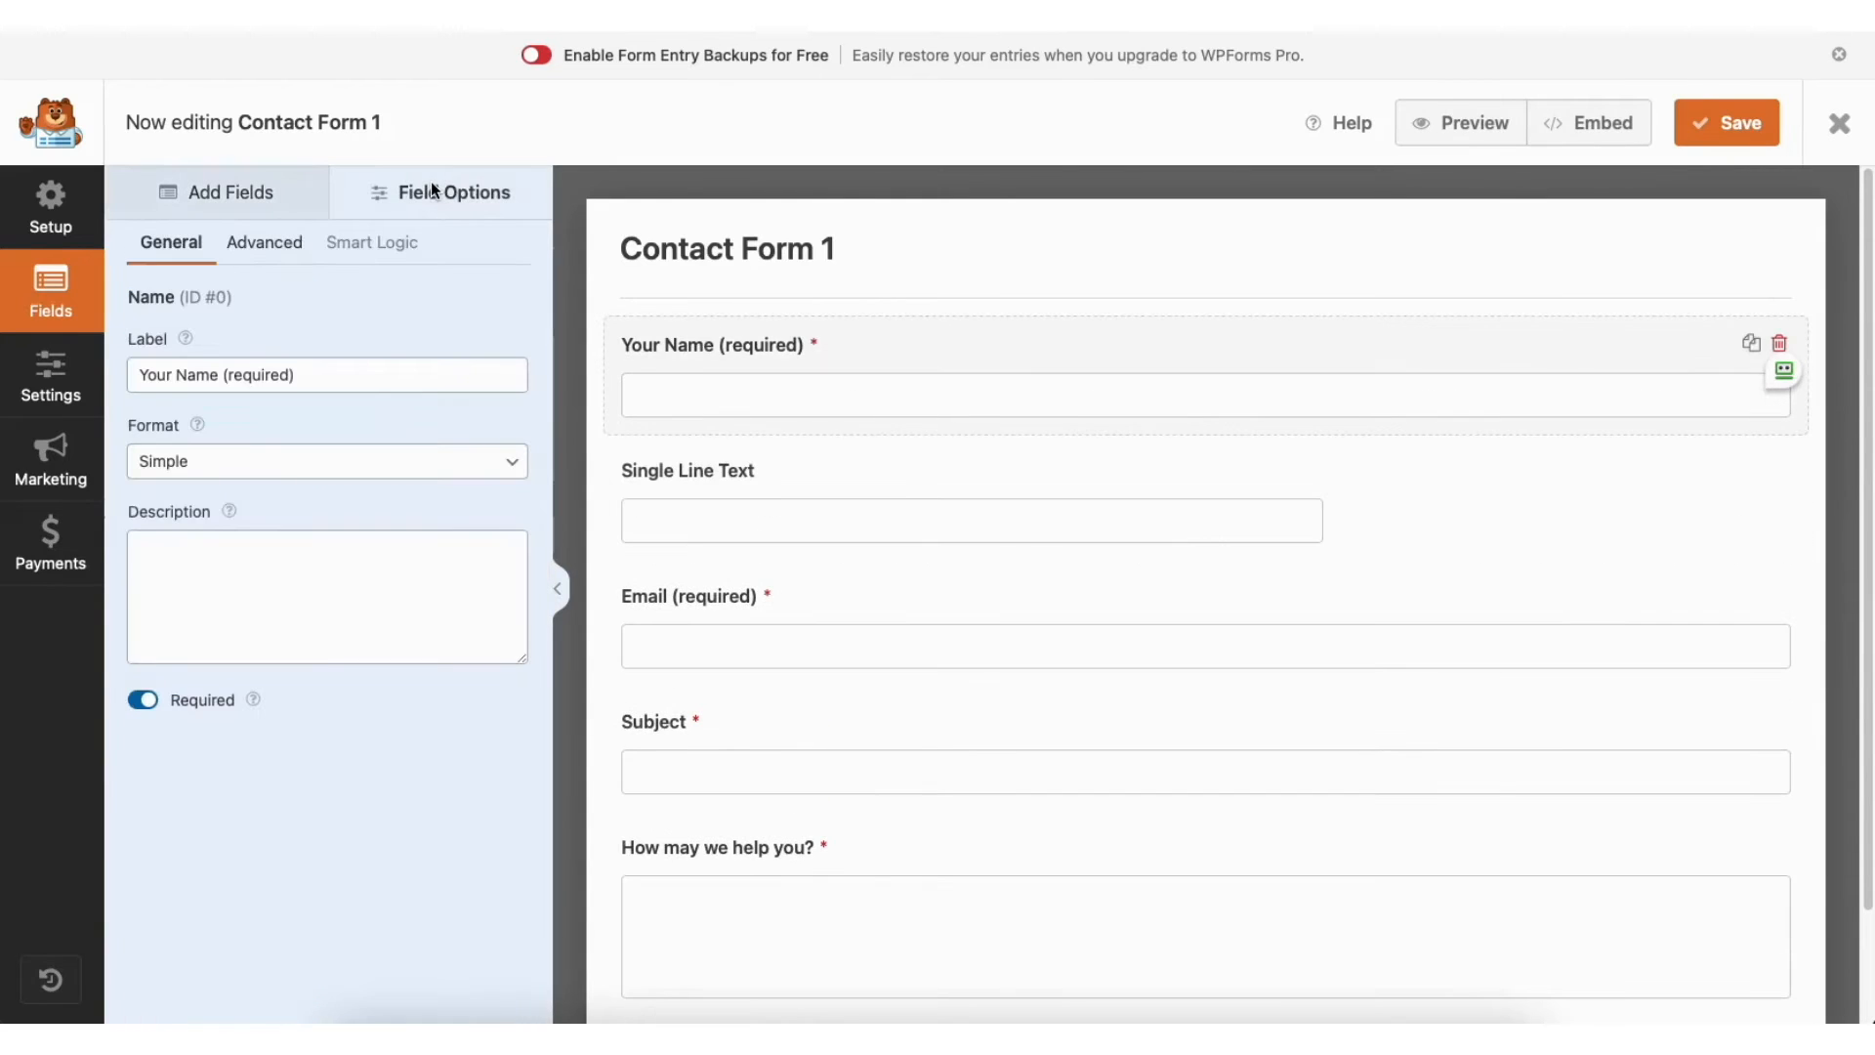
left_click(285, 375)
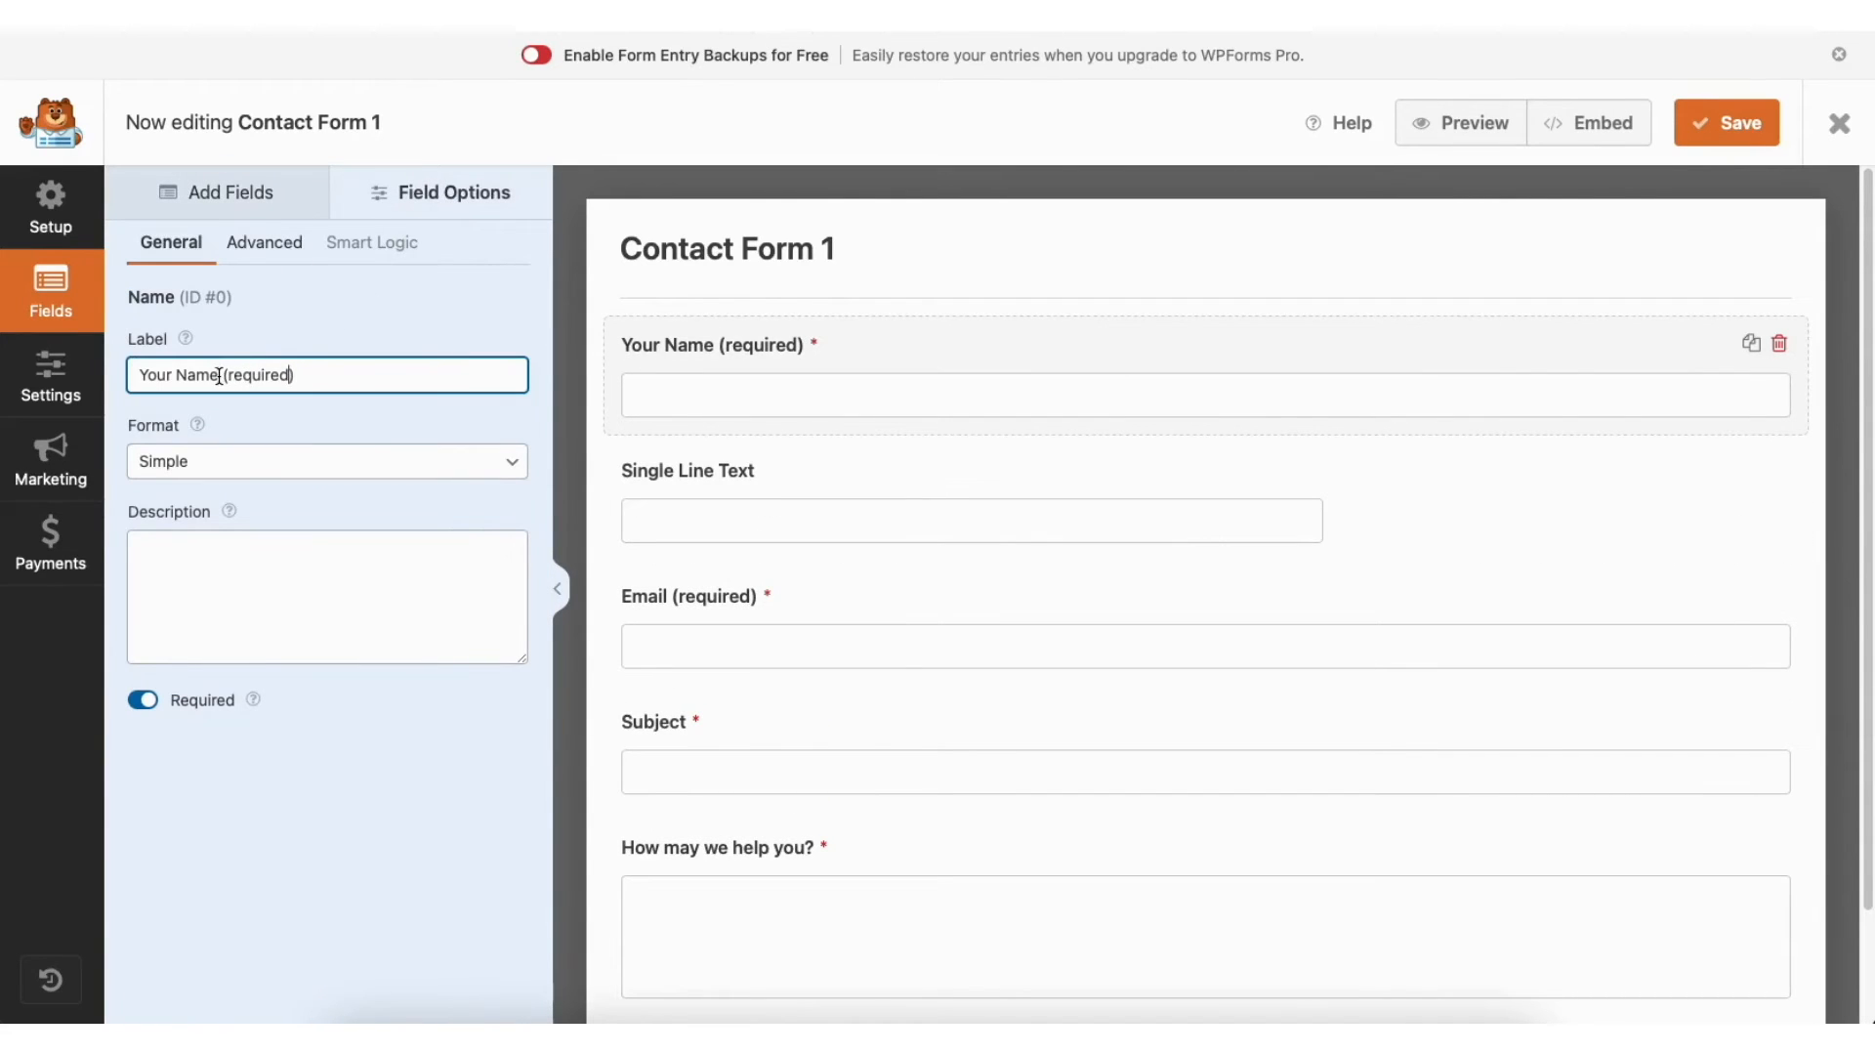
left_click(144, 700)
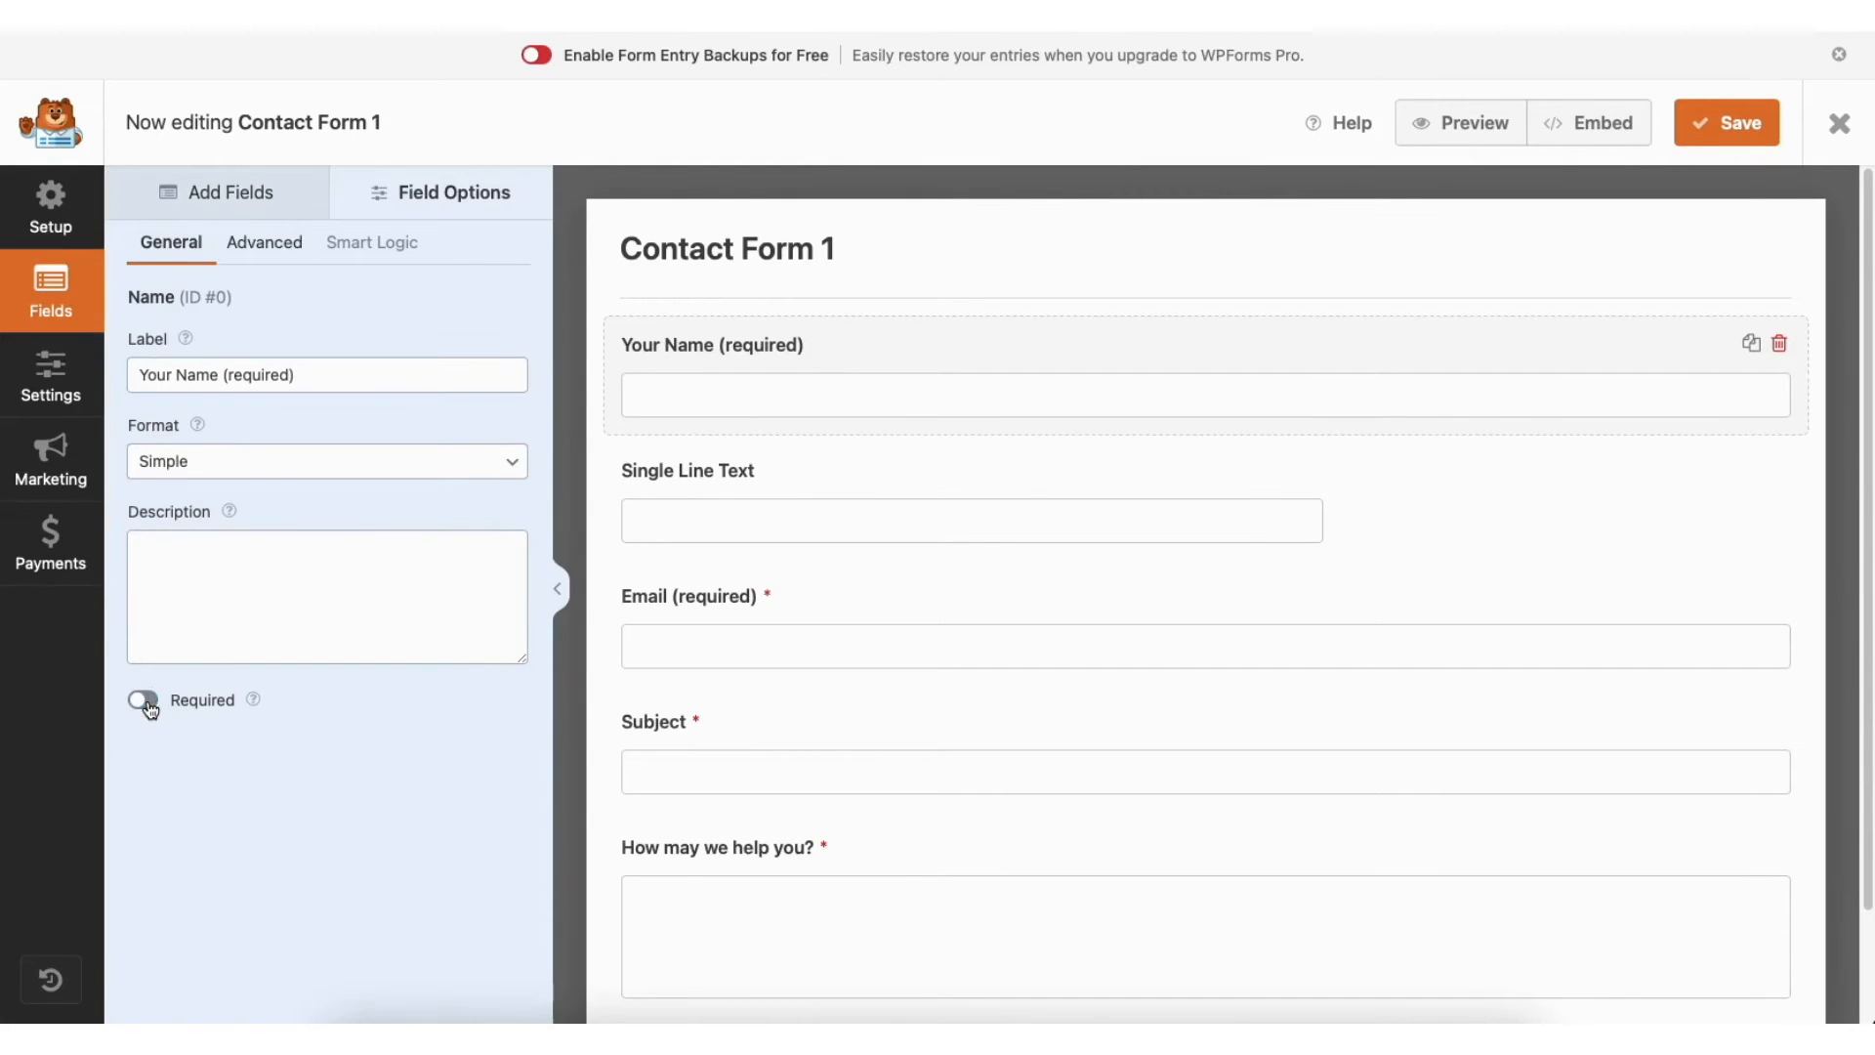
left_click(145, 701)
Step: Examine the Your Name field's advanced options and available field sizes, keeping the size at Large
left_click(287, 248)
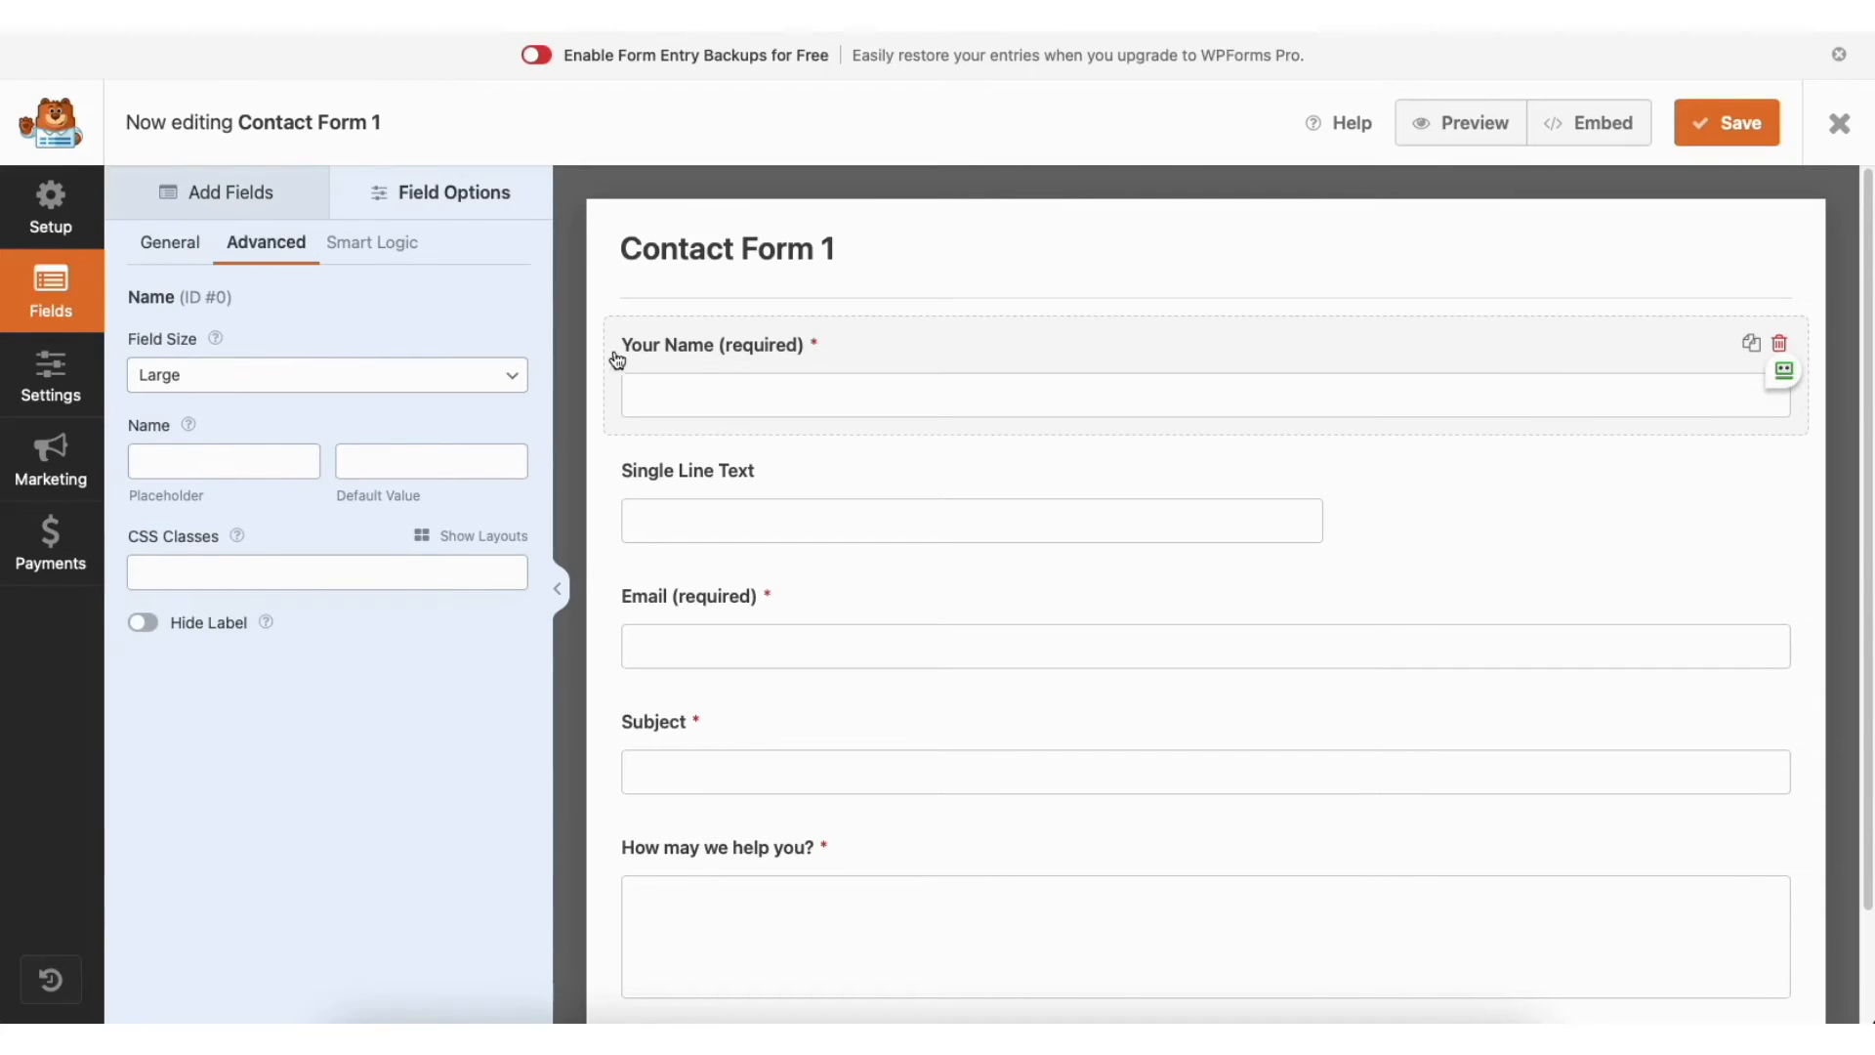
left_click(262, 380)
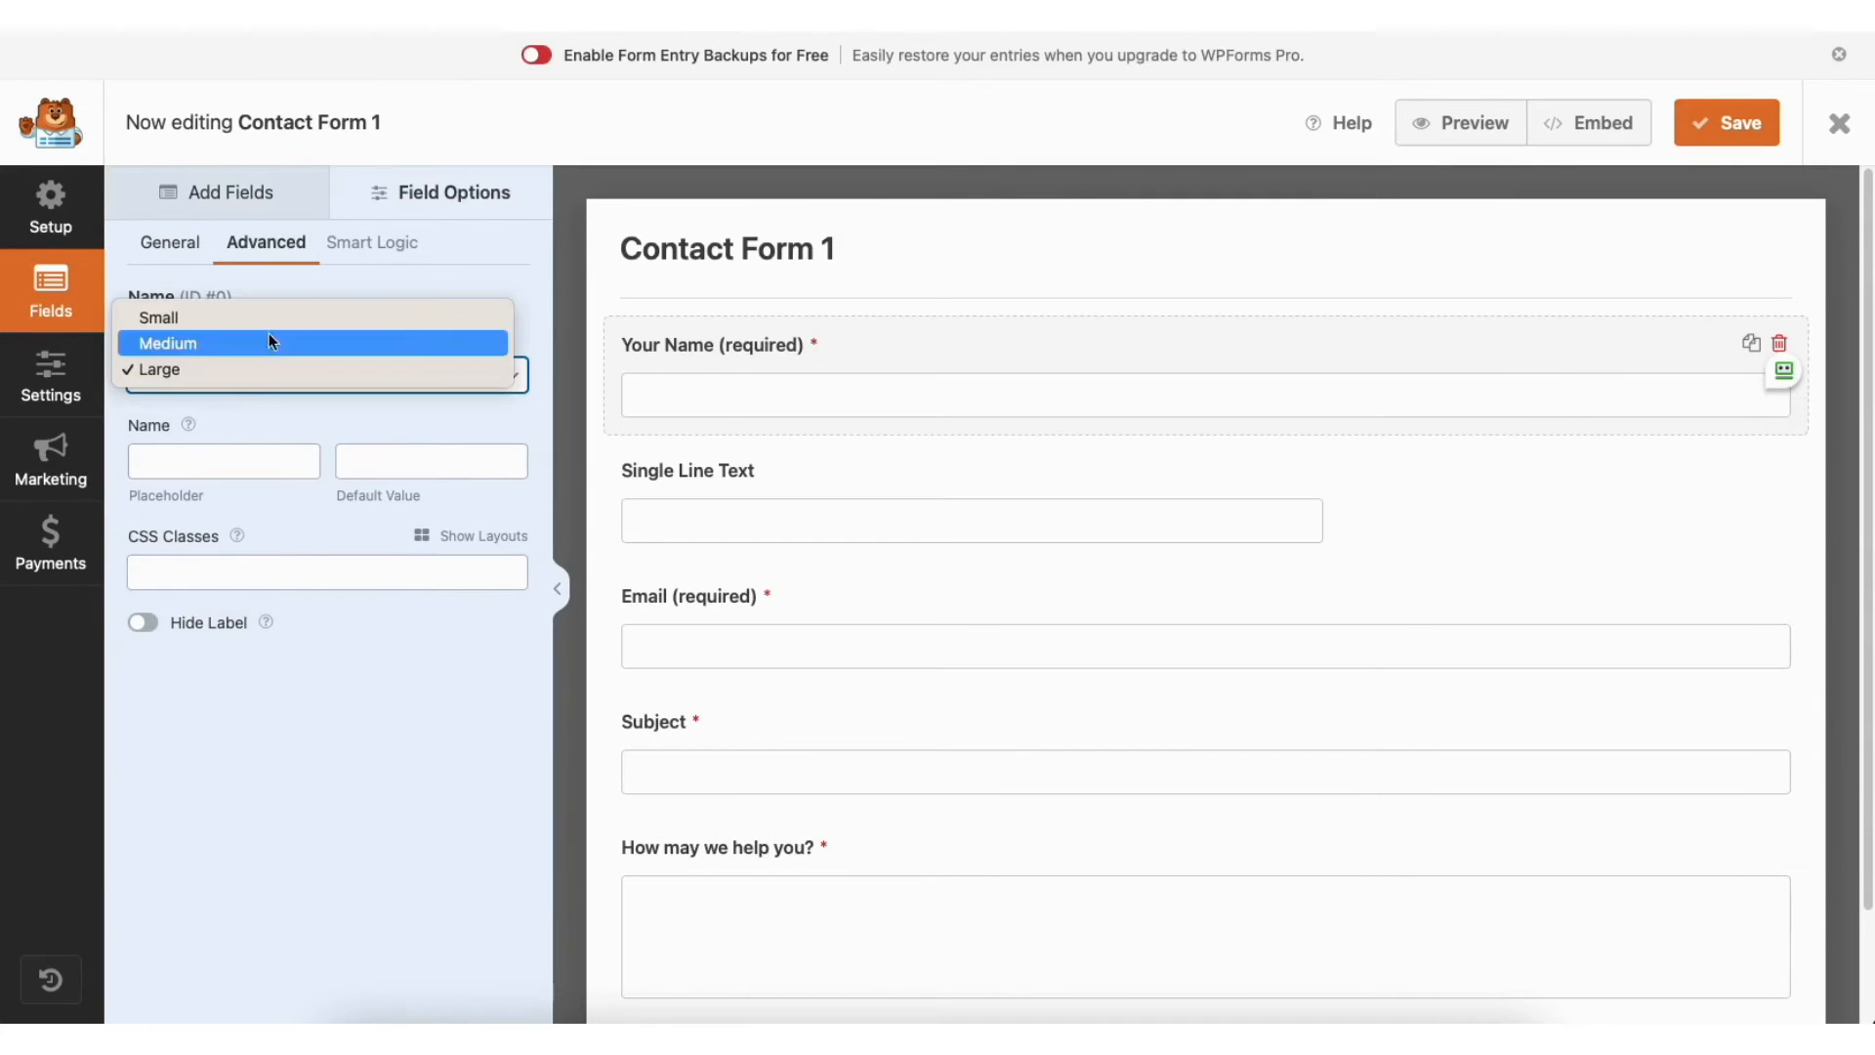
left_click(257, 364)
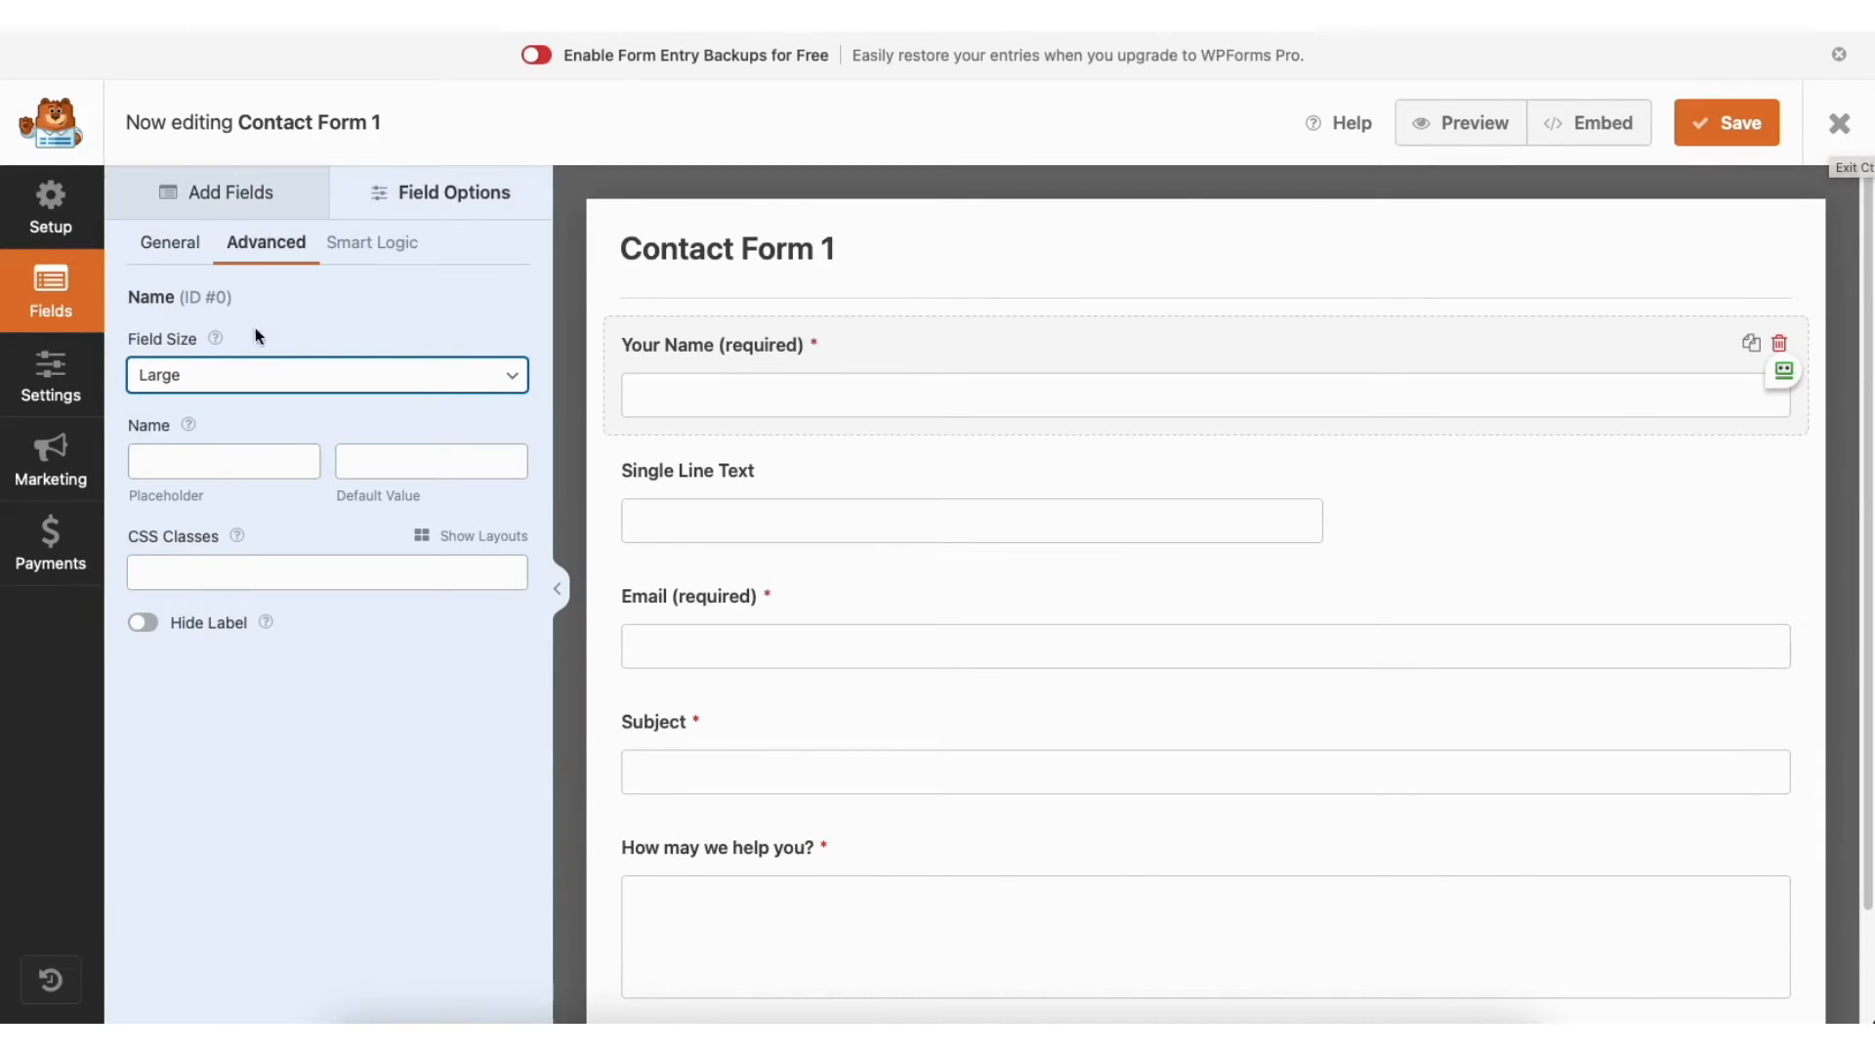
Step: Examine the contact form's general settings and its Spam Protection and Security options
left_click(56, 376)
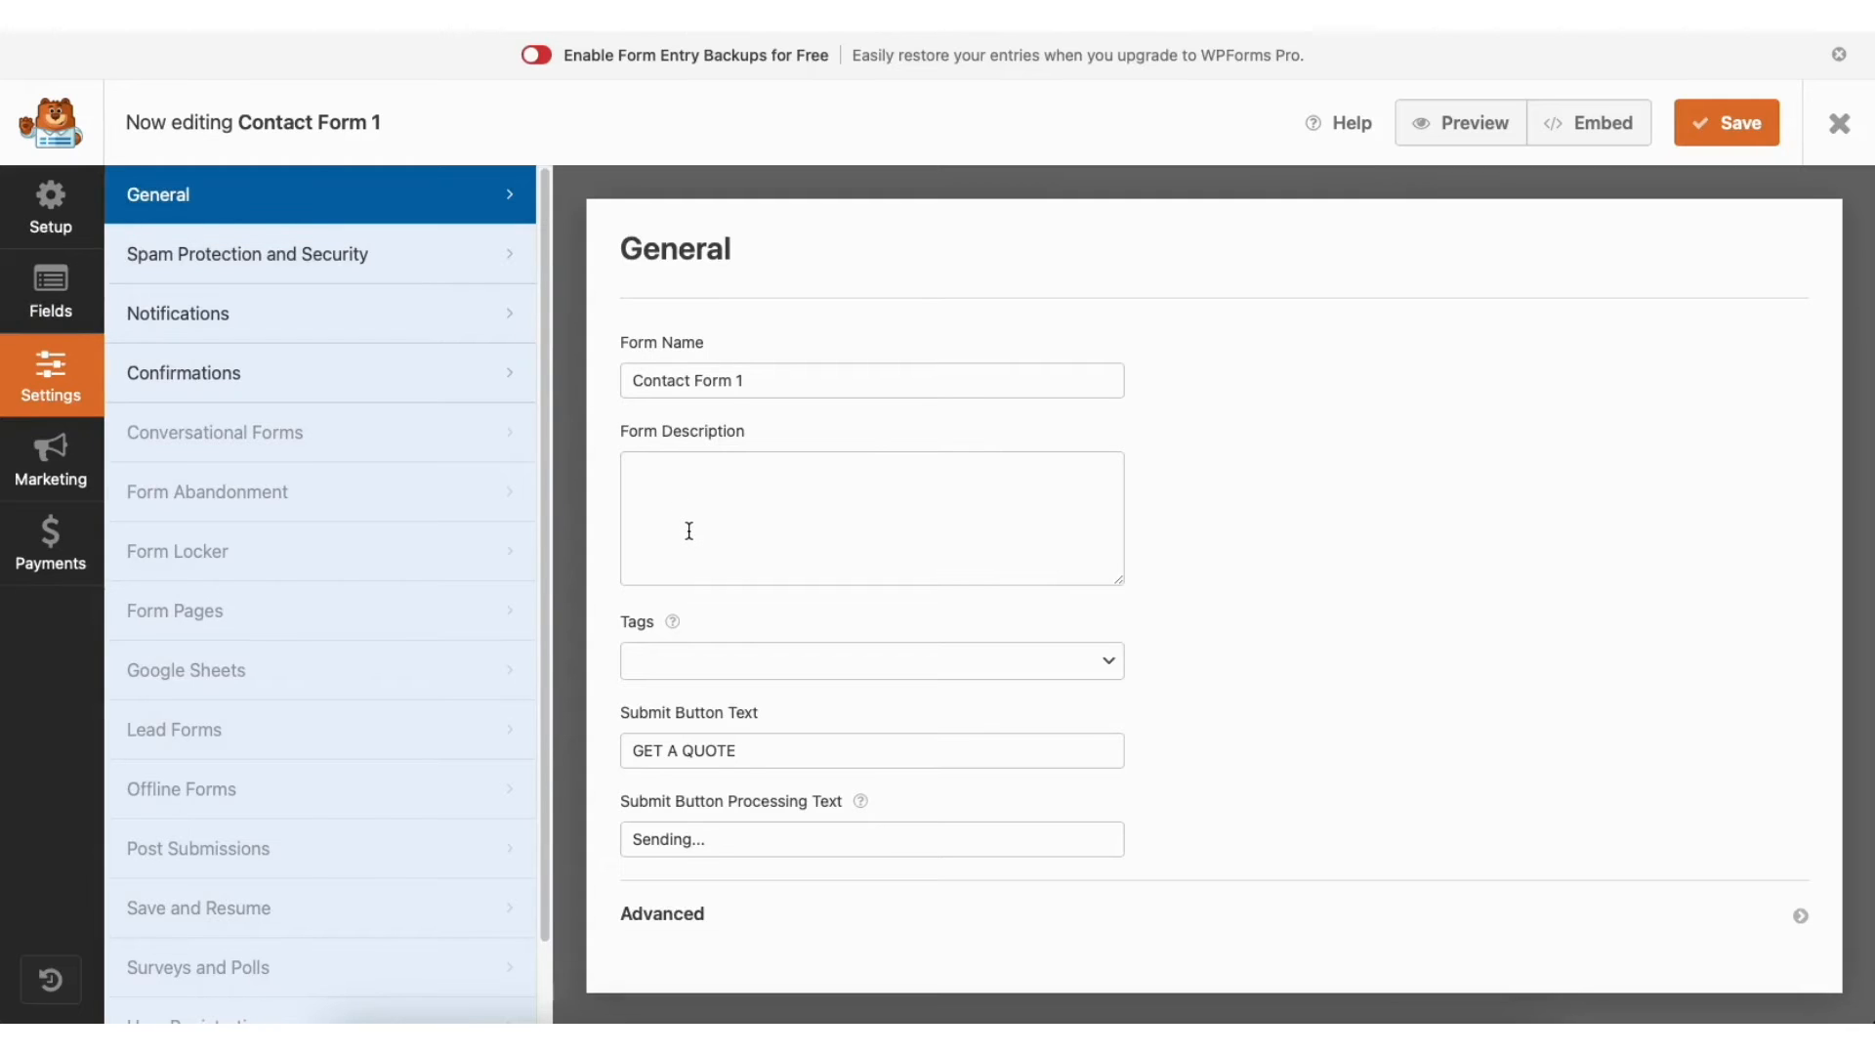
left_click(391, 261)
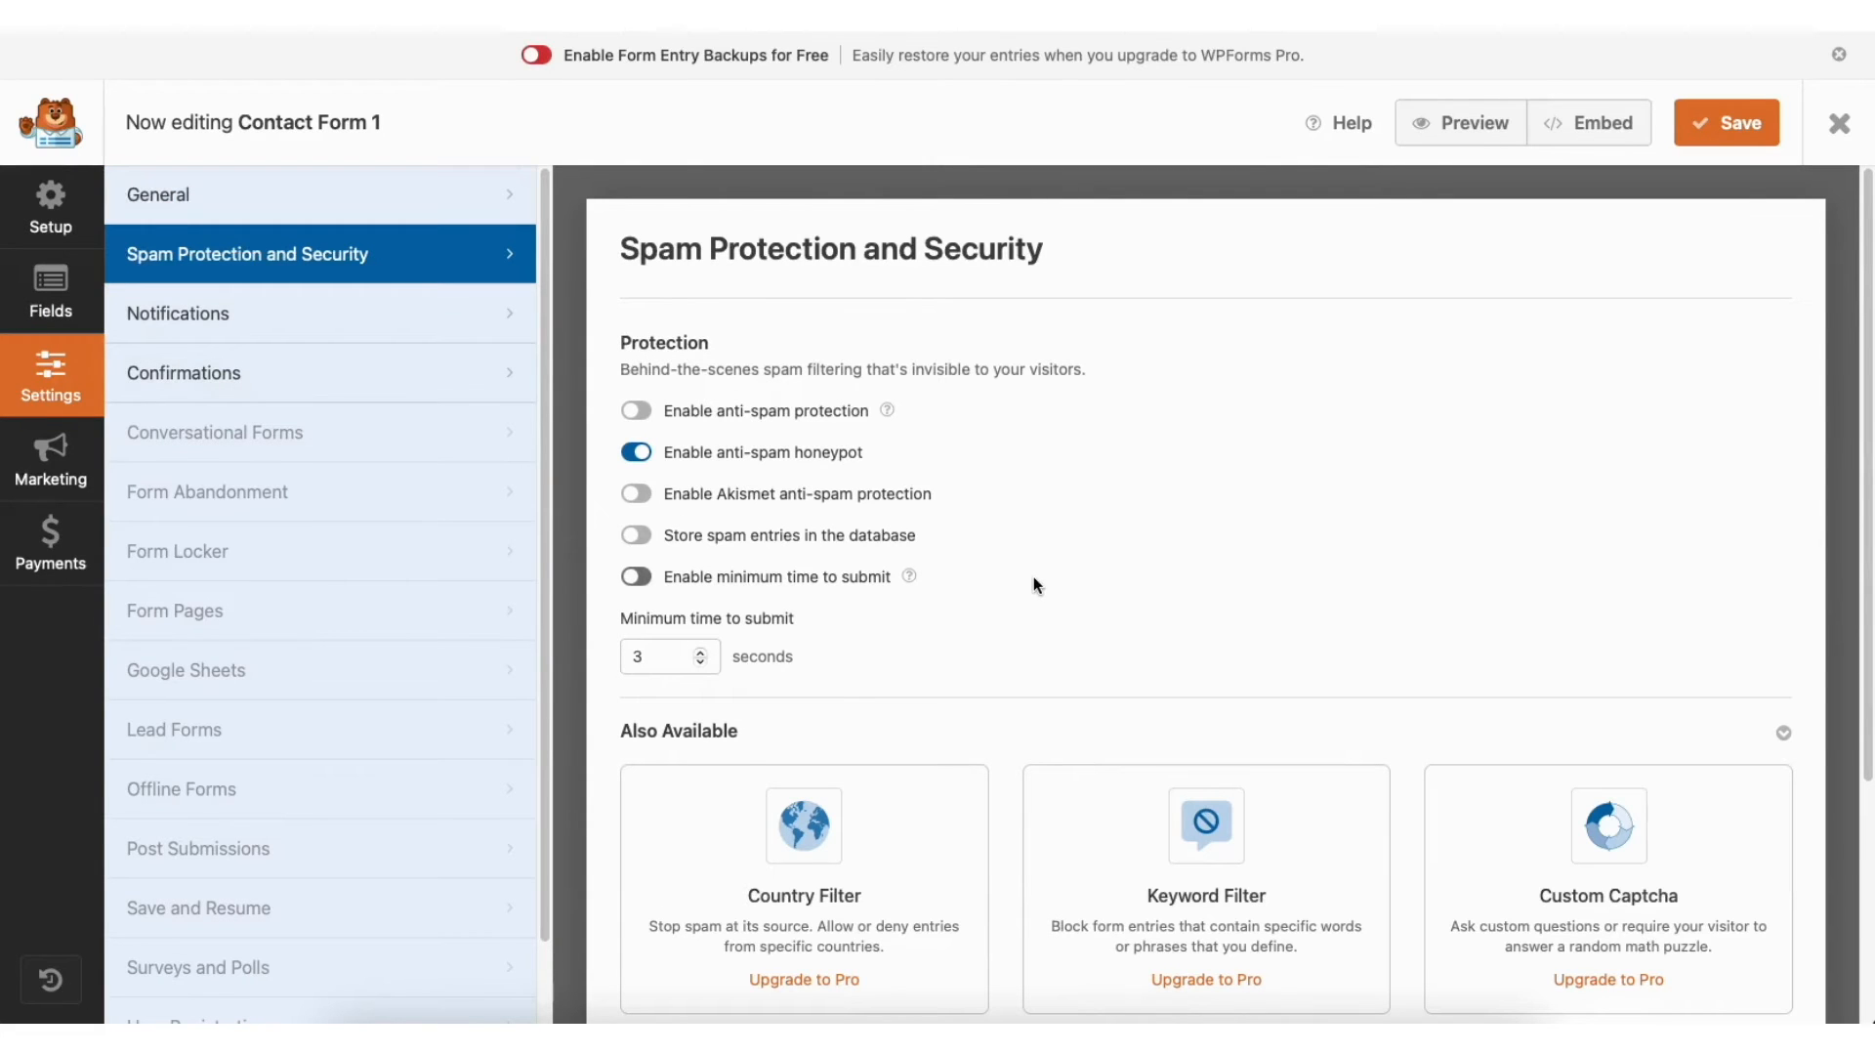
Step: Examine the contact form's Notifications settings, including its email fields, and open its Confirmations settings
left_click(357, 318)
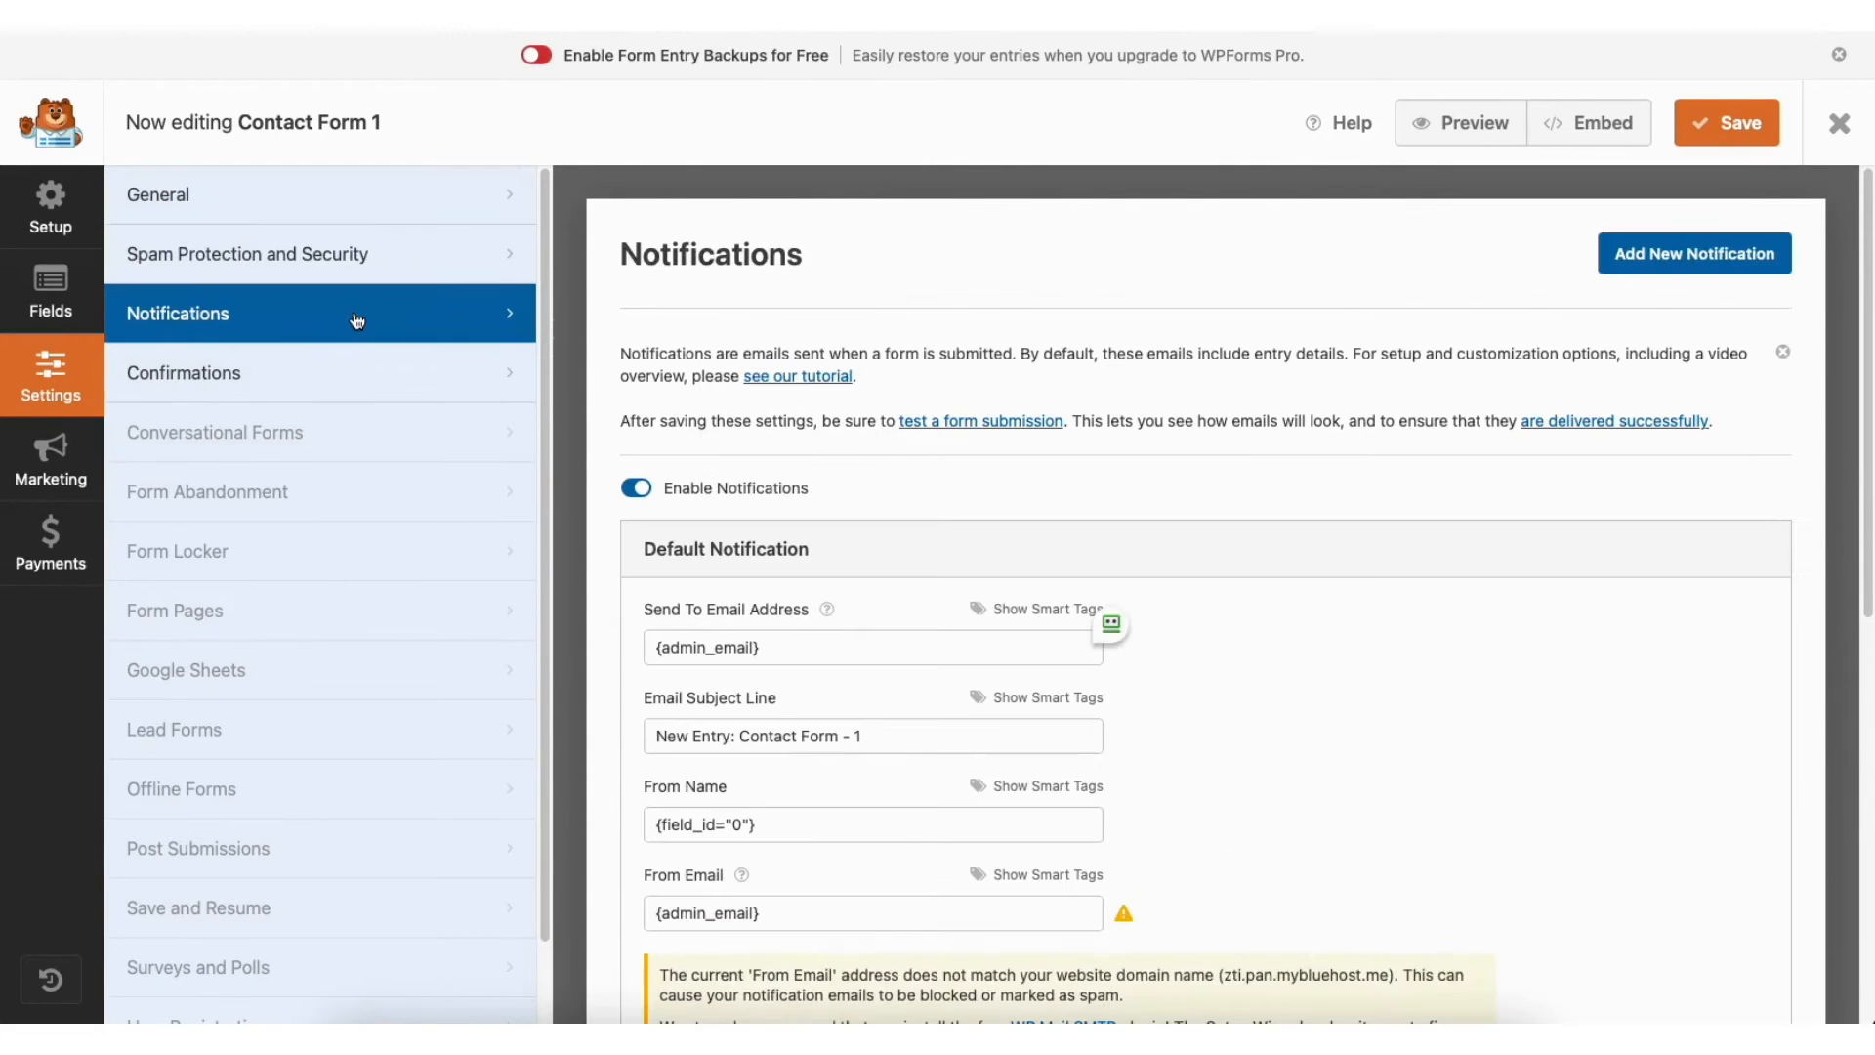
left_click_drag(1859, 331, 1874, 529)
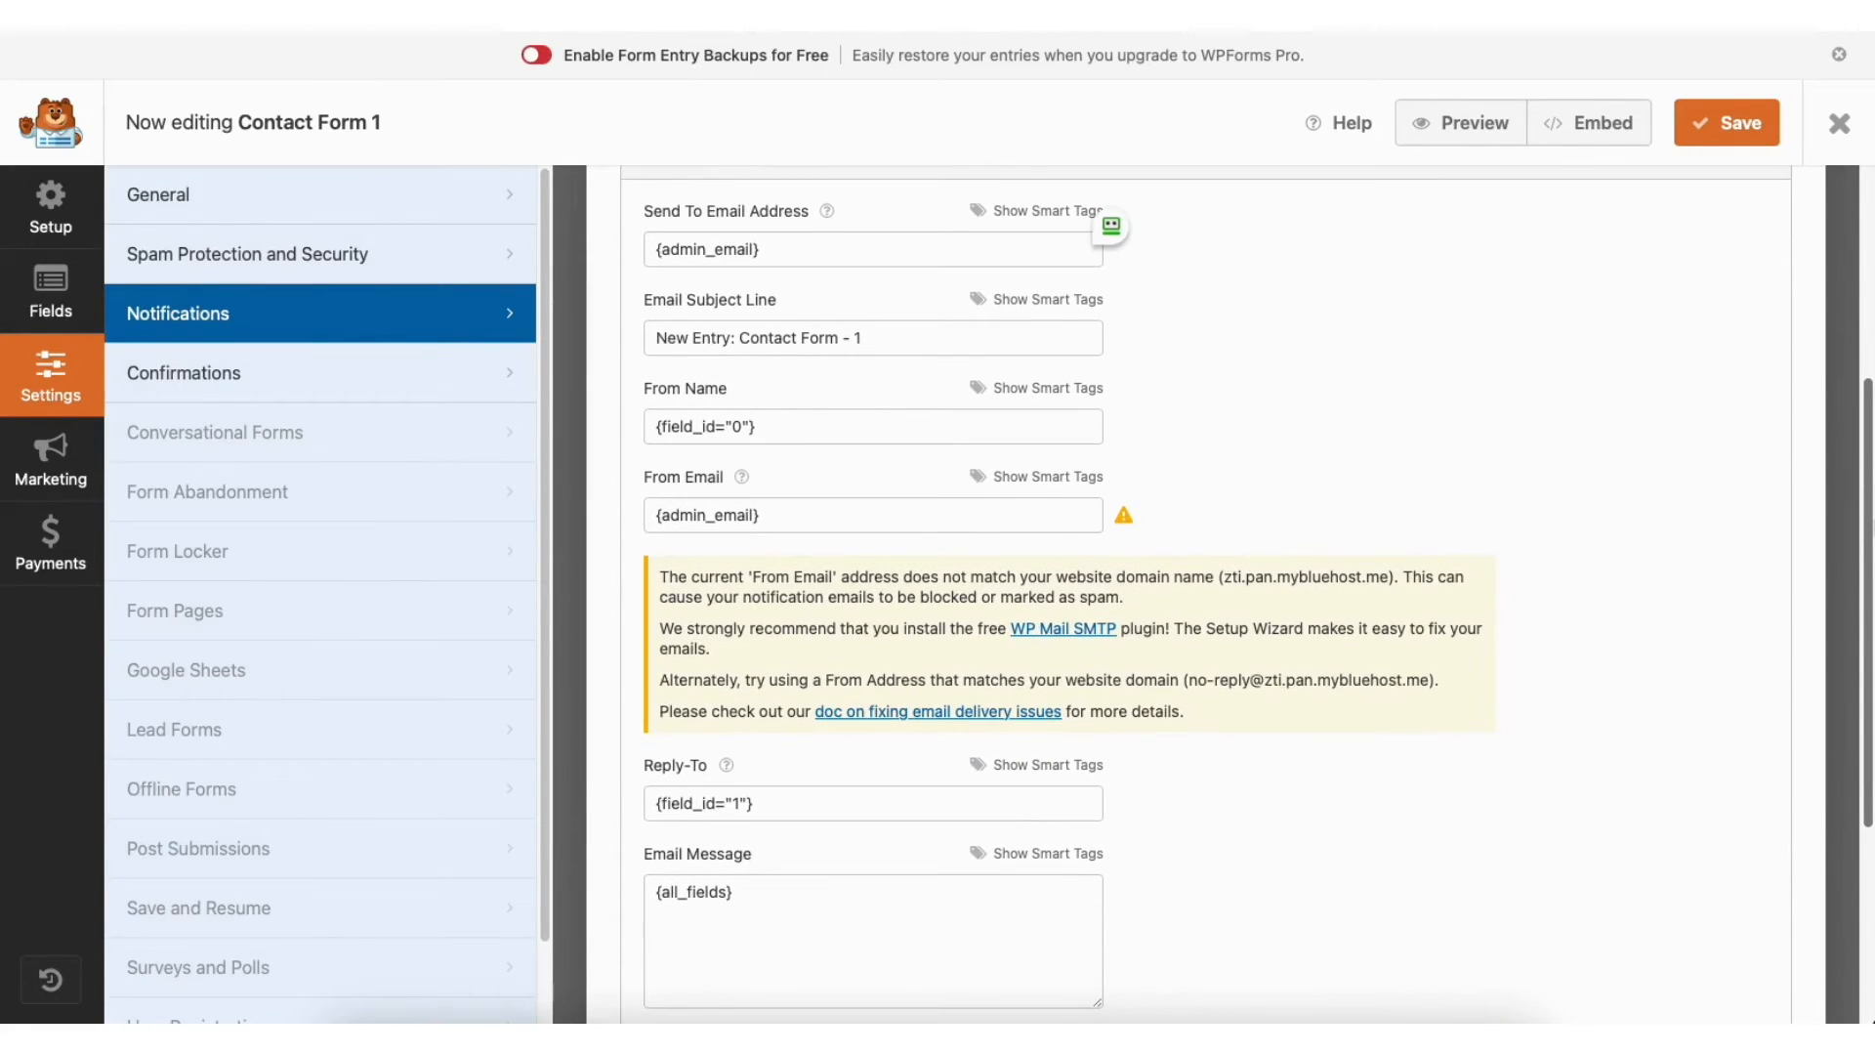
left_click(365, 379)
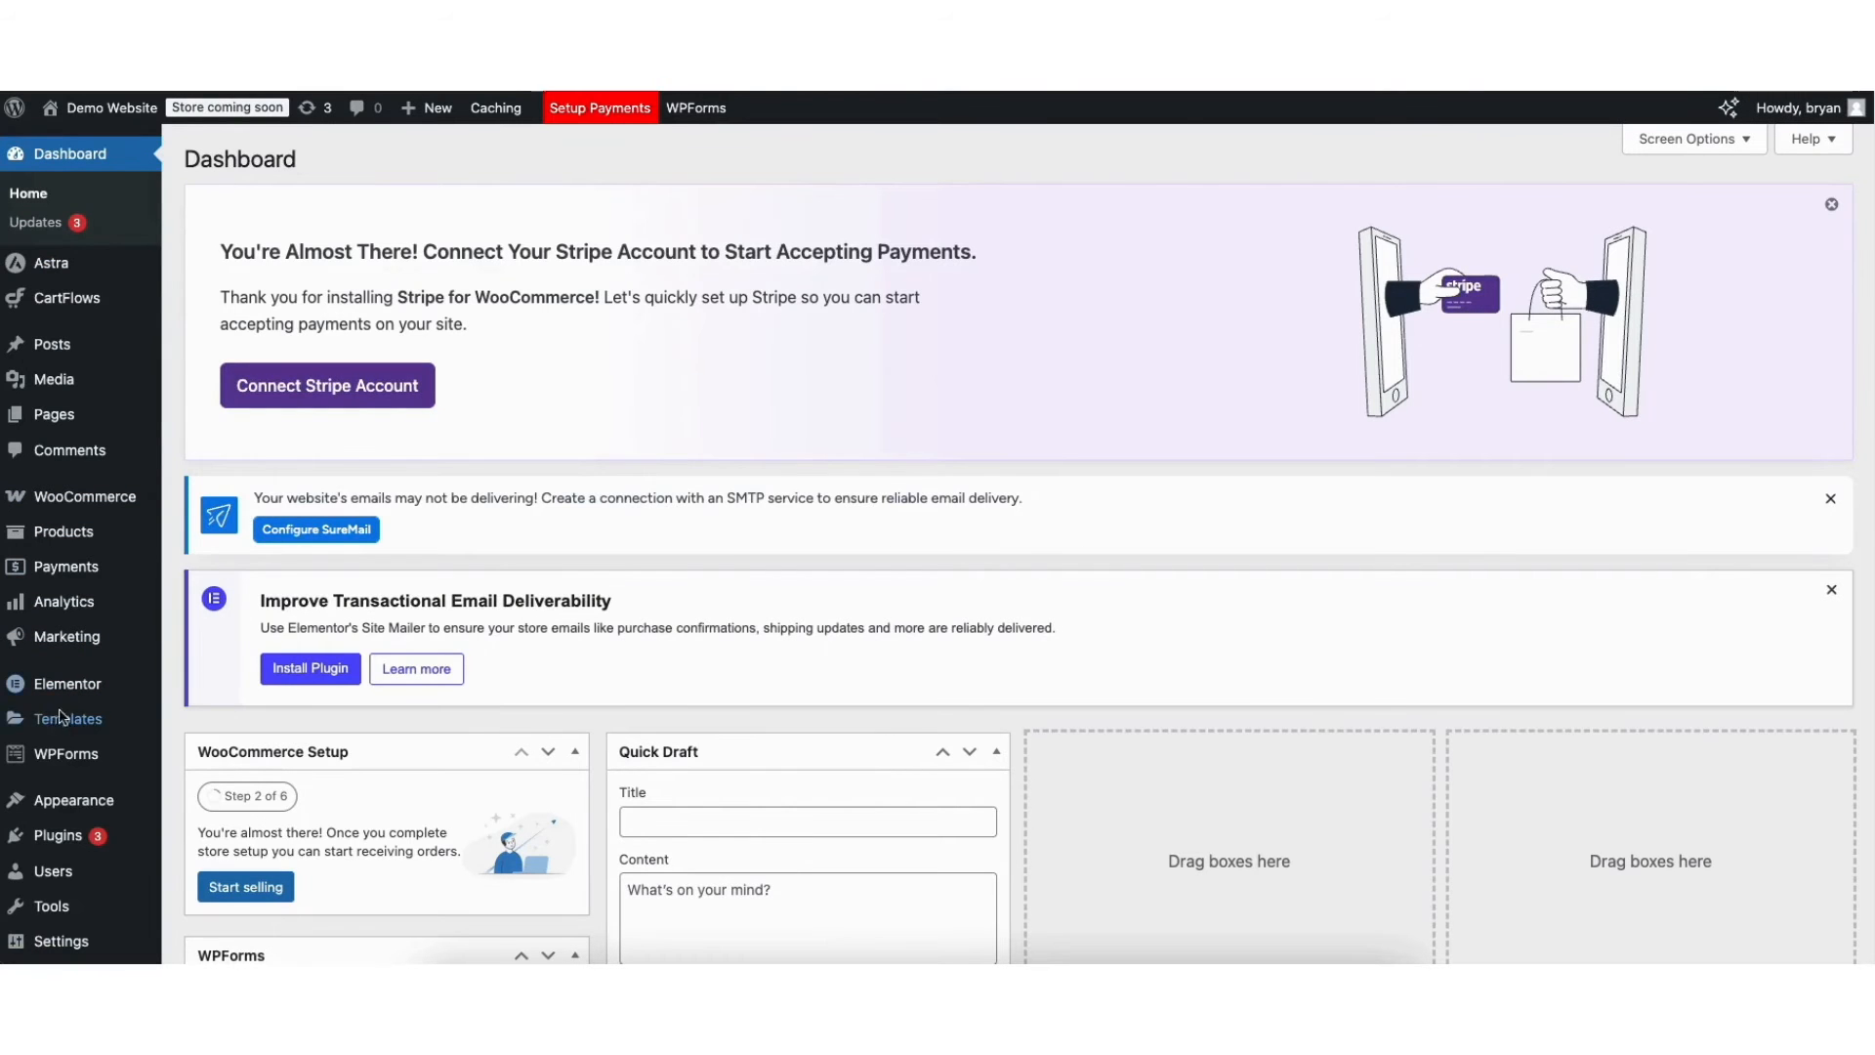
Step: Open the Signup Form for editing from the WPForms forms overview
left_click(60, 757)
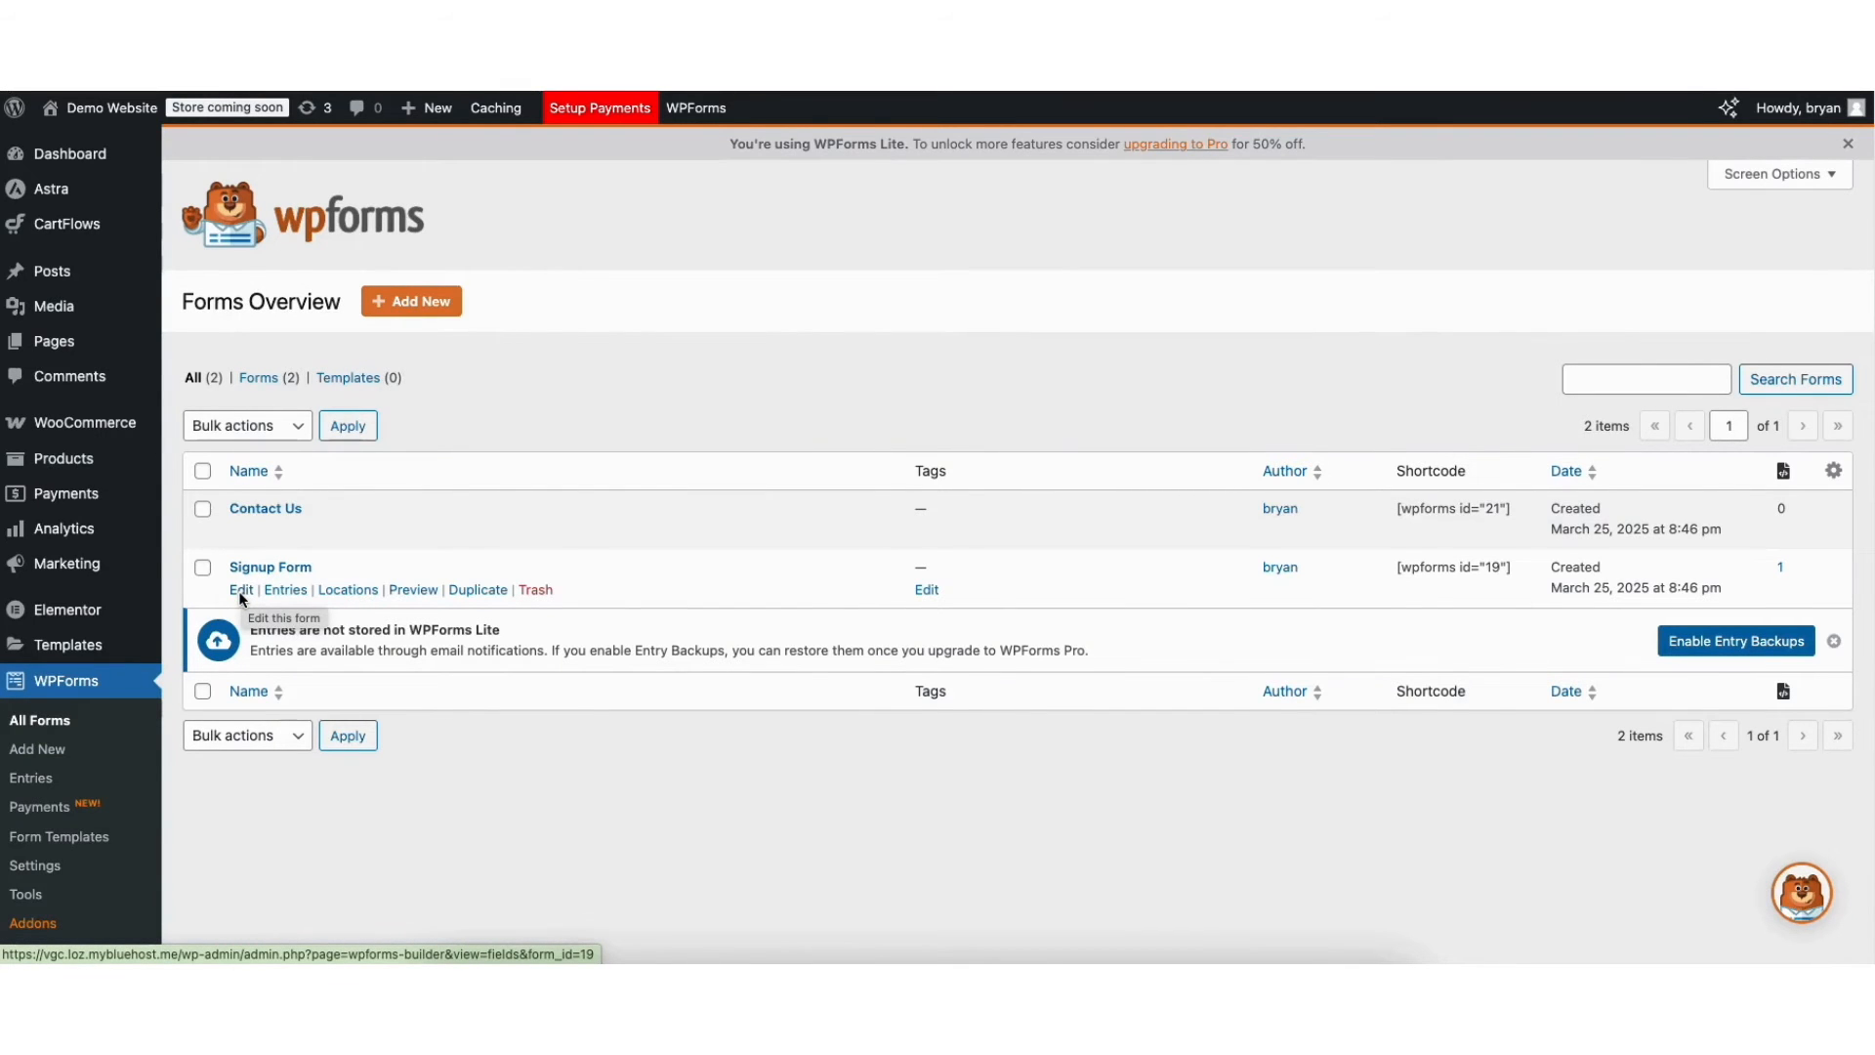
left_click(241, 590)
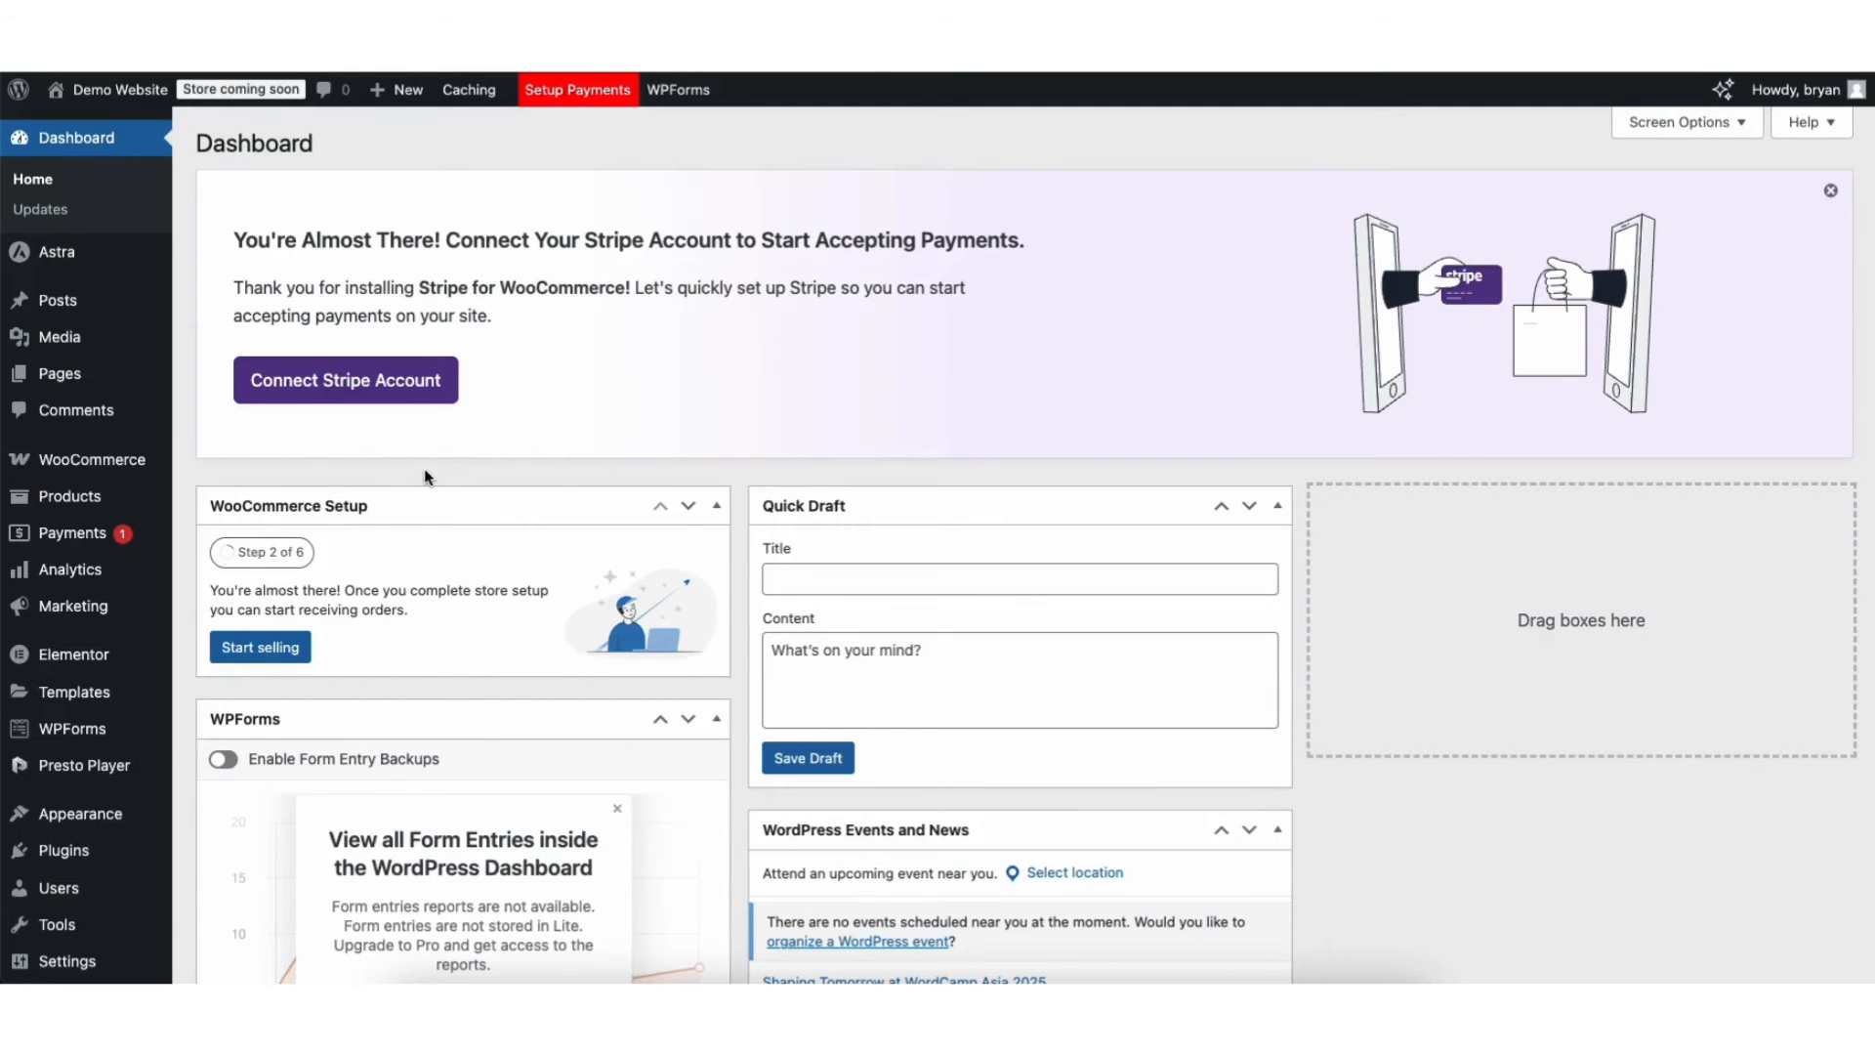
Step: Start WooCommerce's guided store setup, clear the data-sharing consent, and continue with "I'm just starting my business"
mouse_move(68, 461)
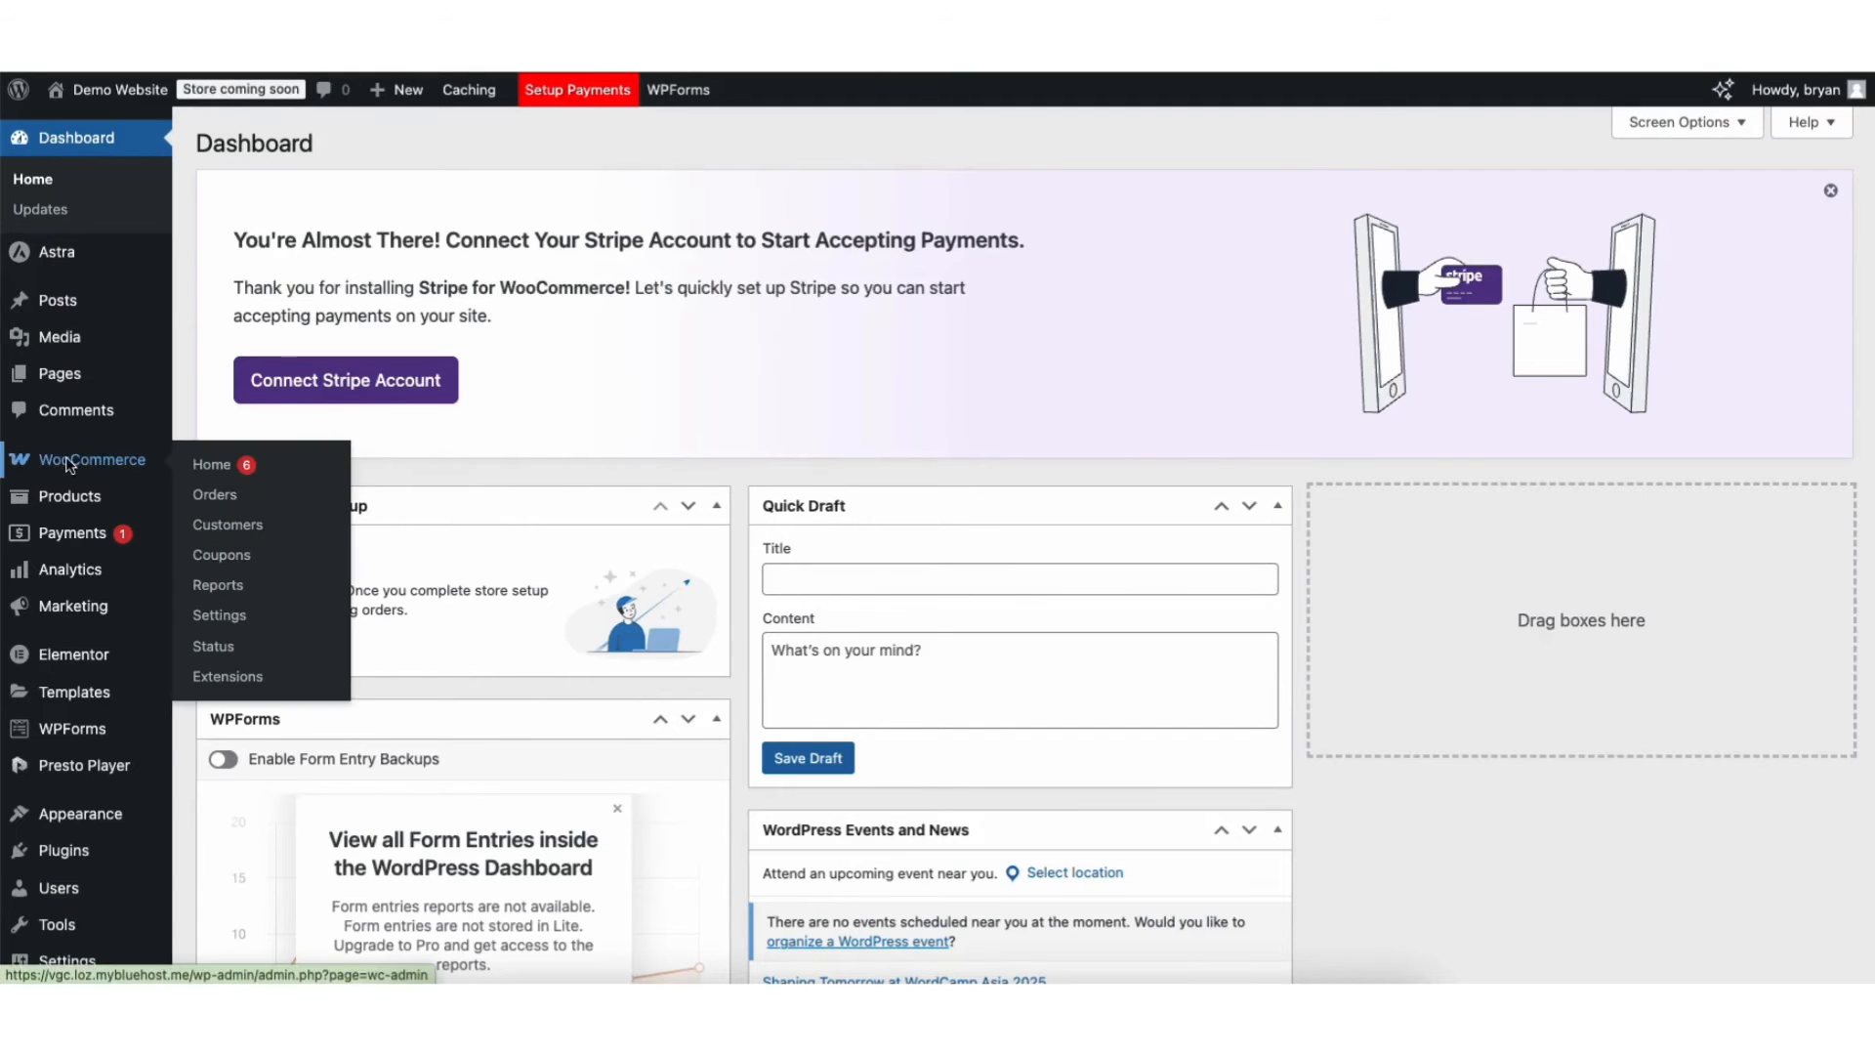
left_click(70, 463)
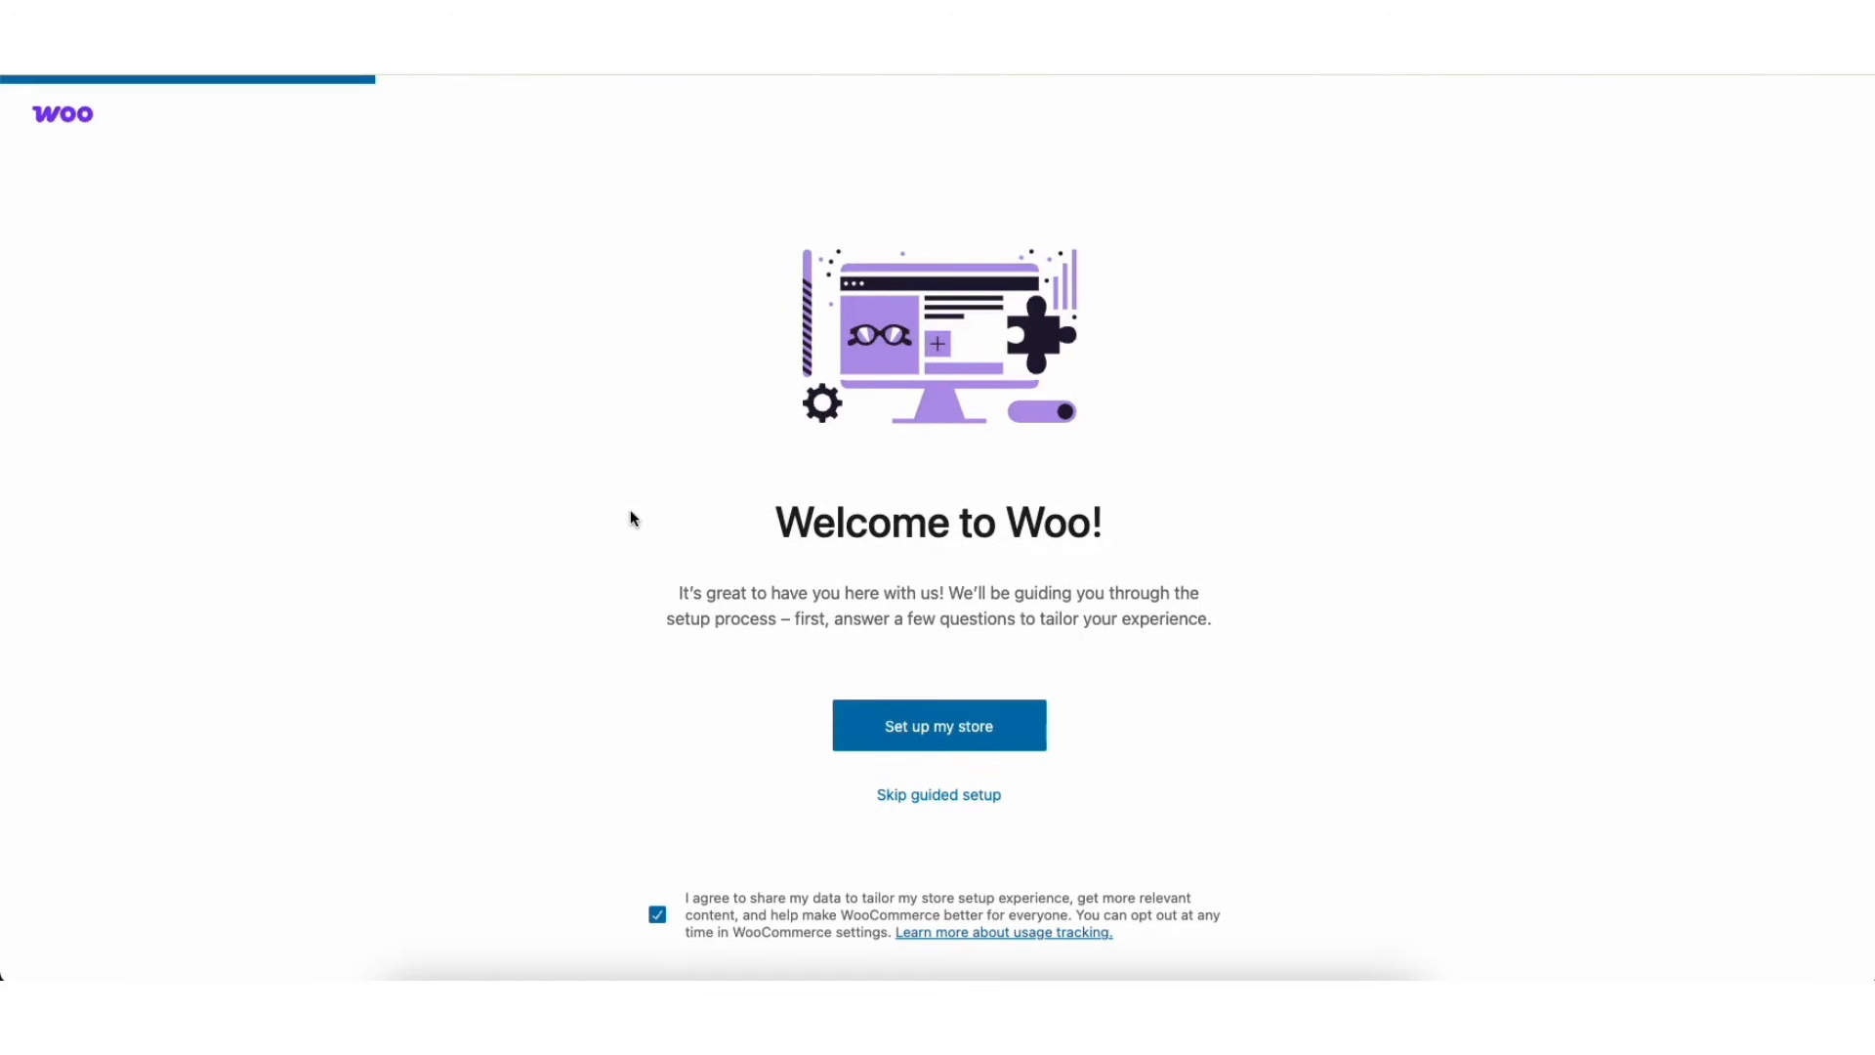
left_click(658, 916)
left_click(881, 729)
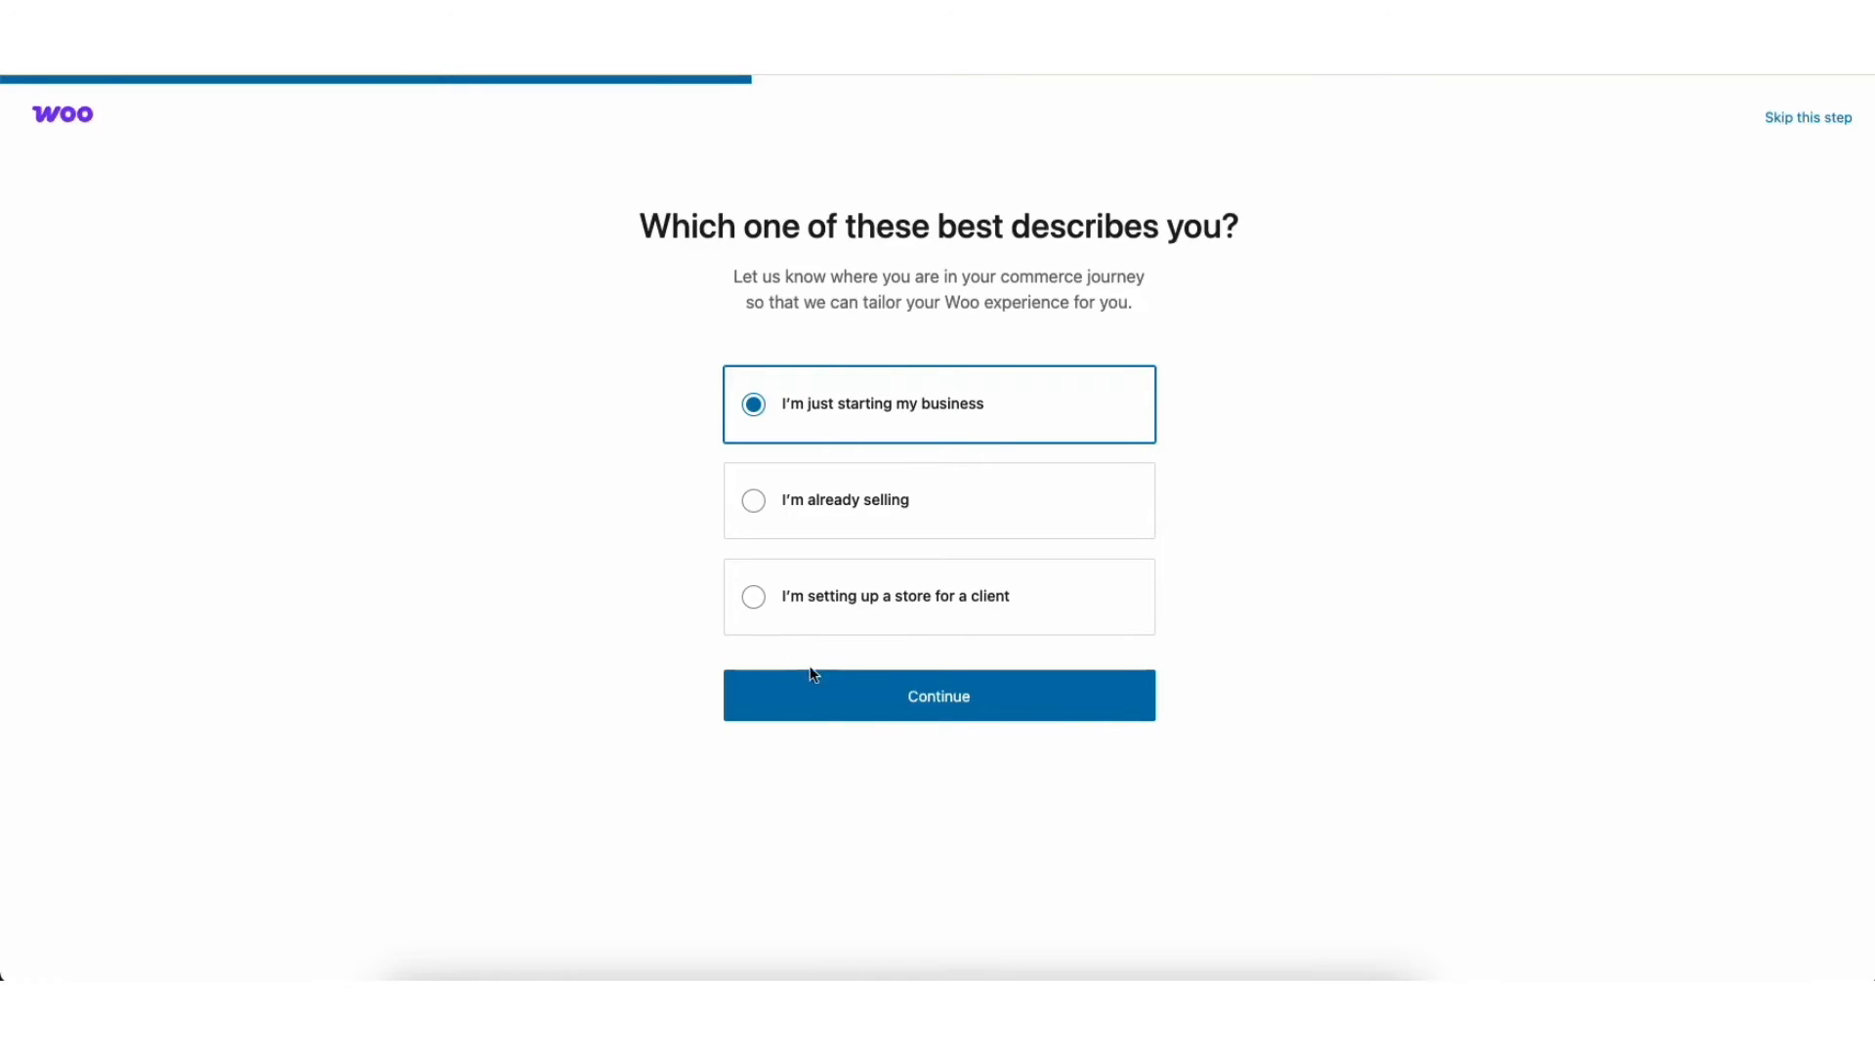
left_click(837, 695)
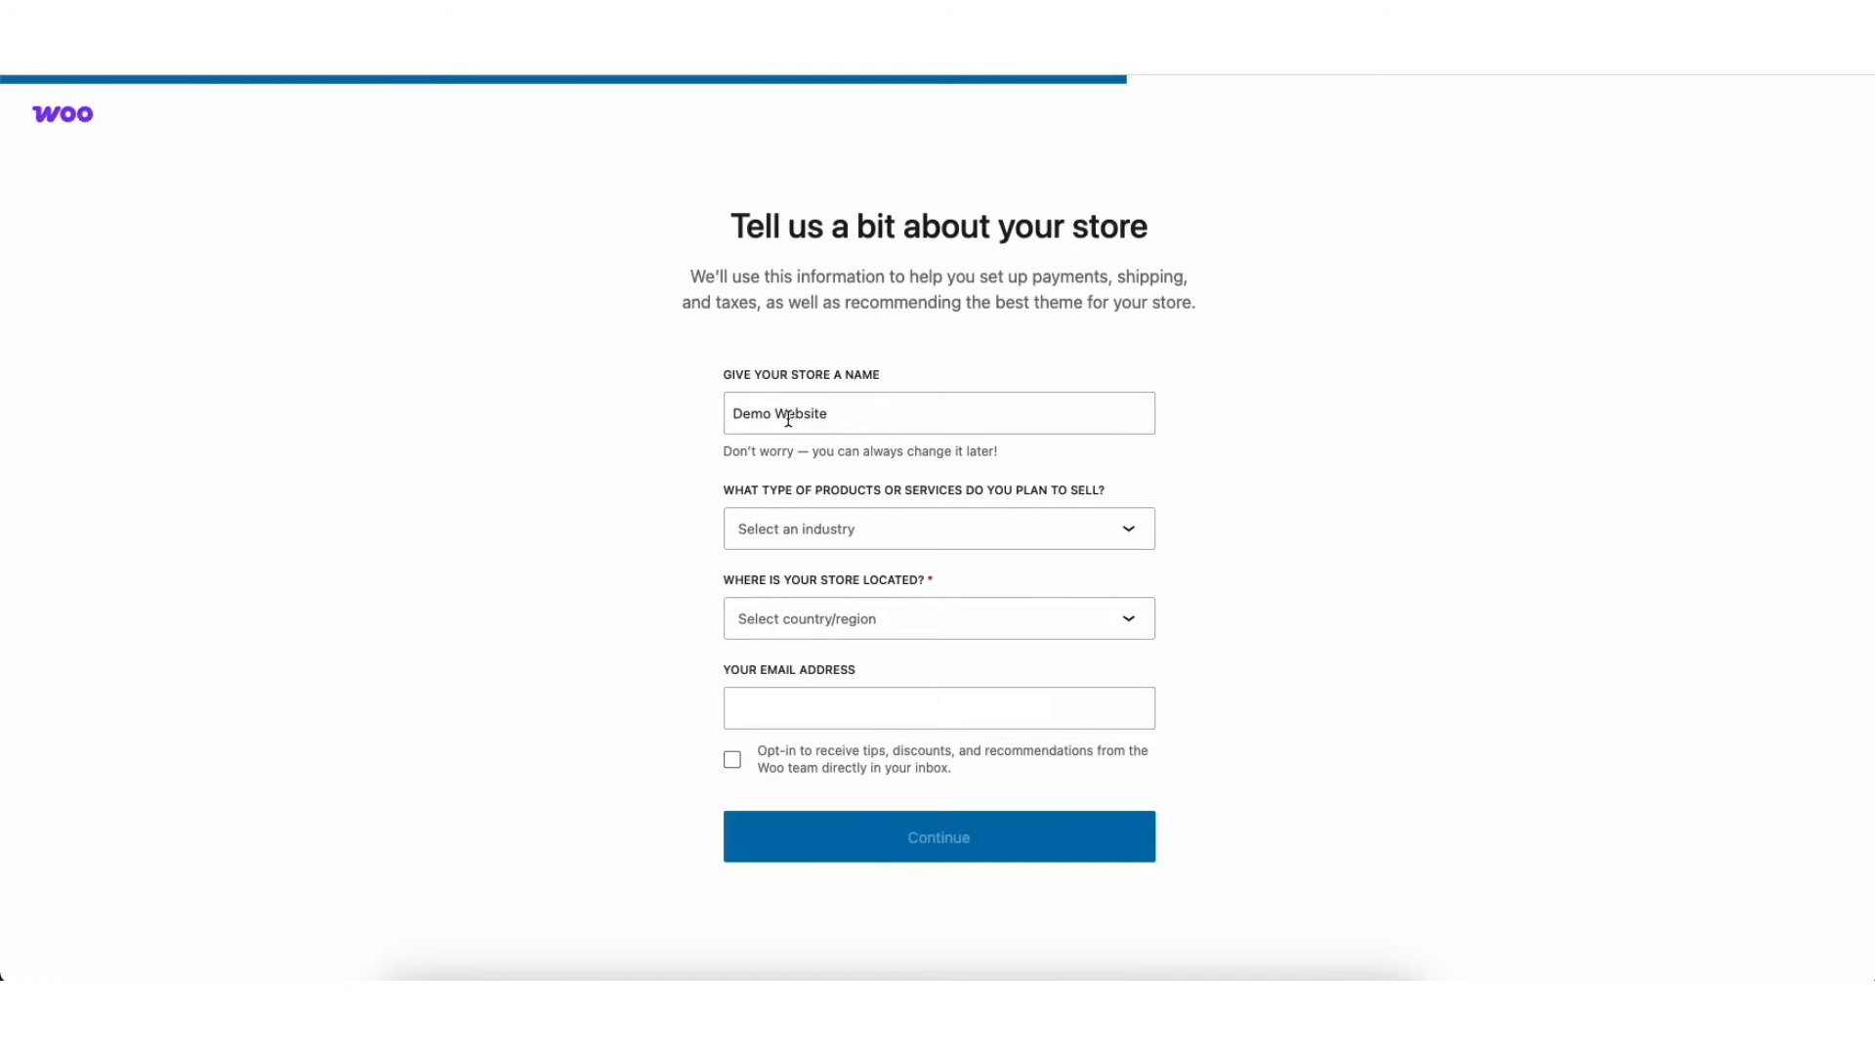
Step: Set the store's industry to Other and its location to United States (US) — Missouri, and submit the store details
left_click(835, 535)
left_click_drag(1150, 580, 1151, 690)
left_click(804, 707)
left_click(813, 621)
type("united")
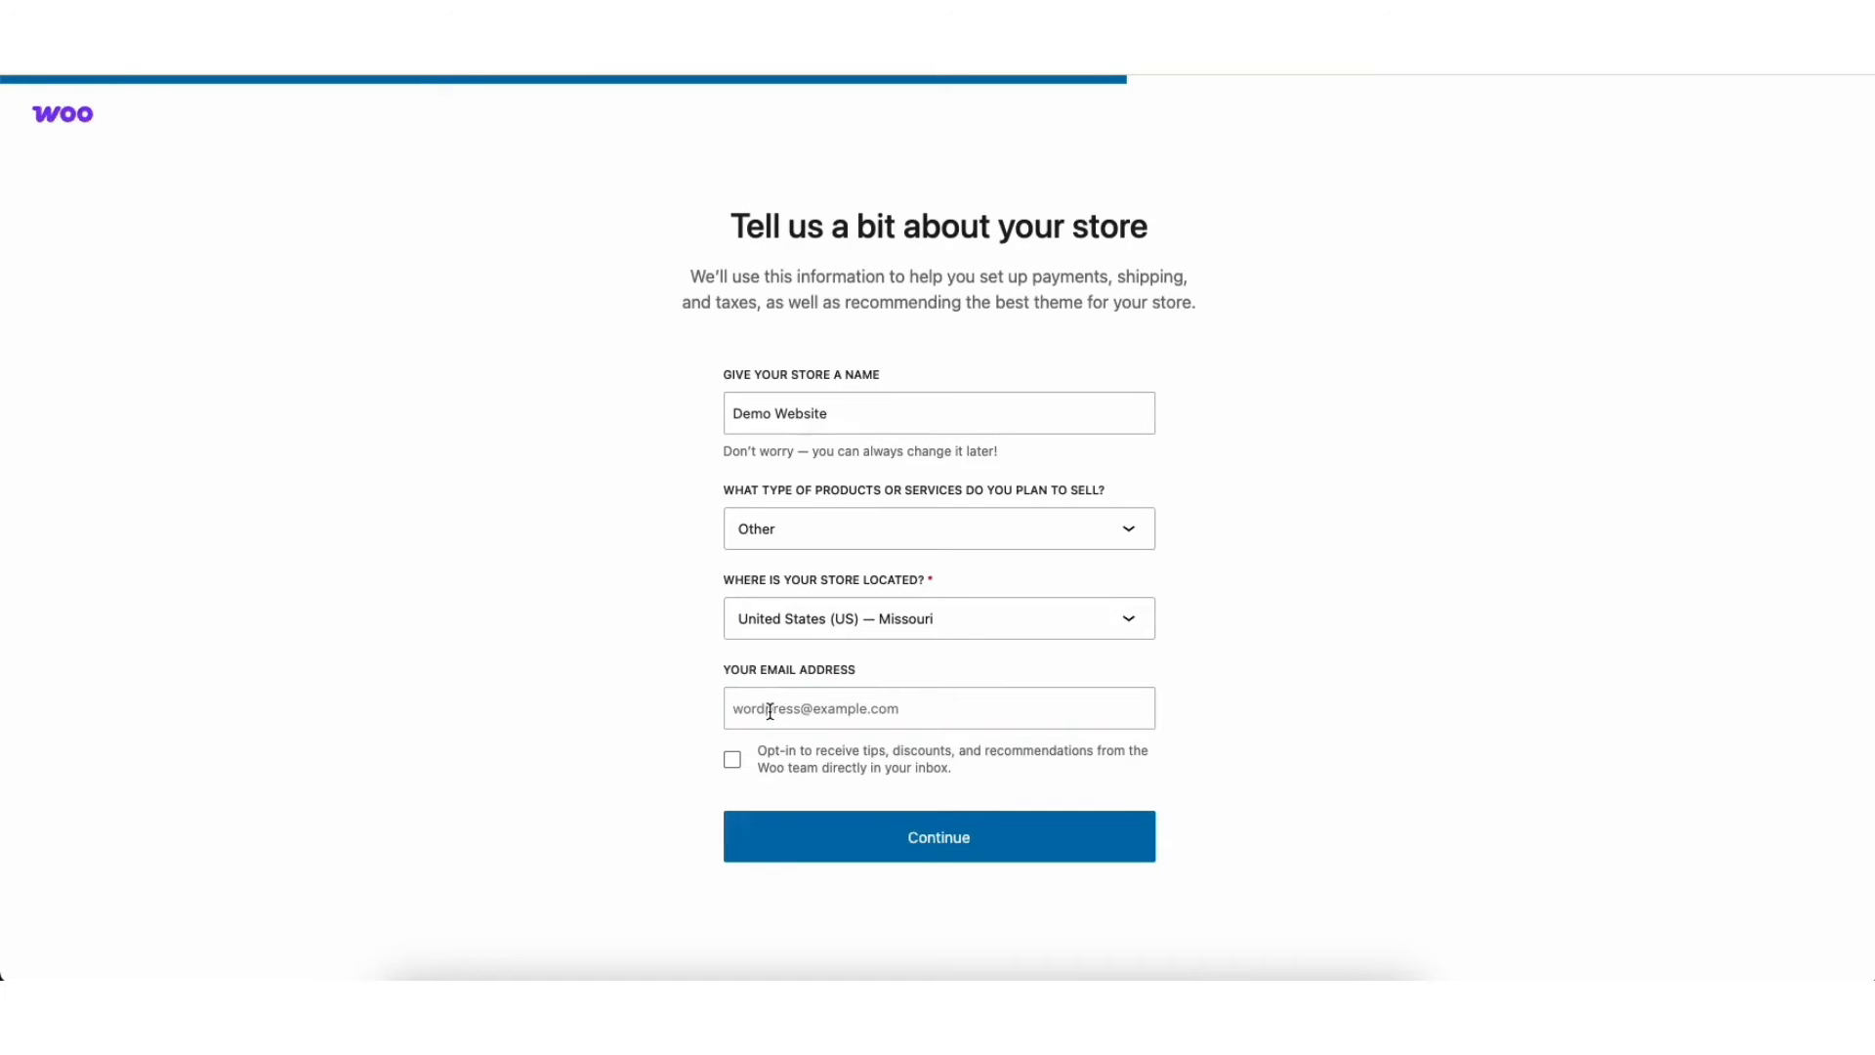
left_click(791, 848)
Step: Review the free business features, switch WooCommerce Shipping and Facebook and Instagram off and back on, and continue with all of them selected
scroll(937, 528, "down", 2)
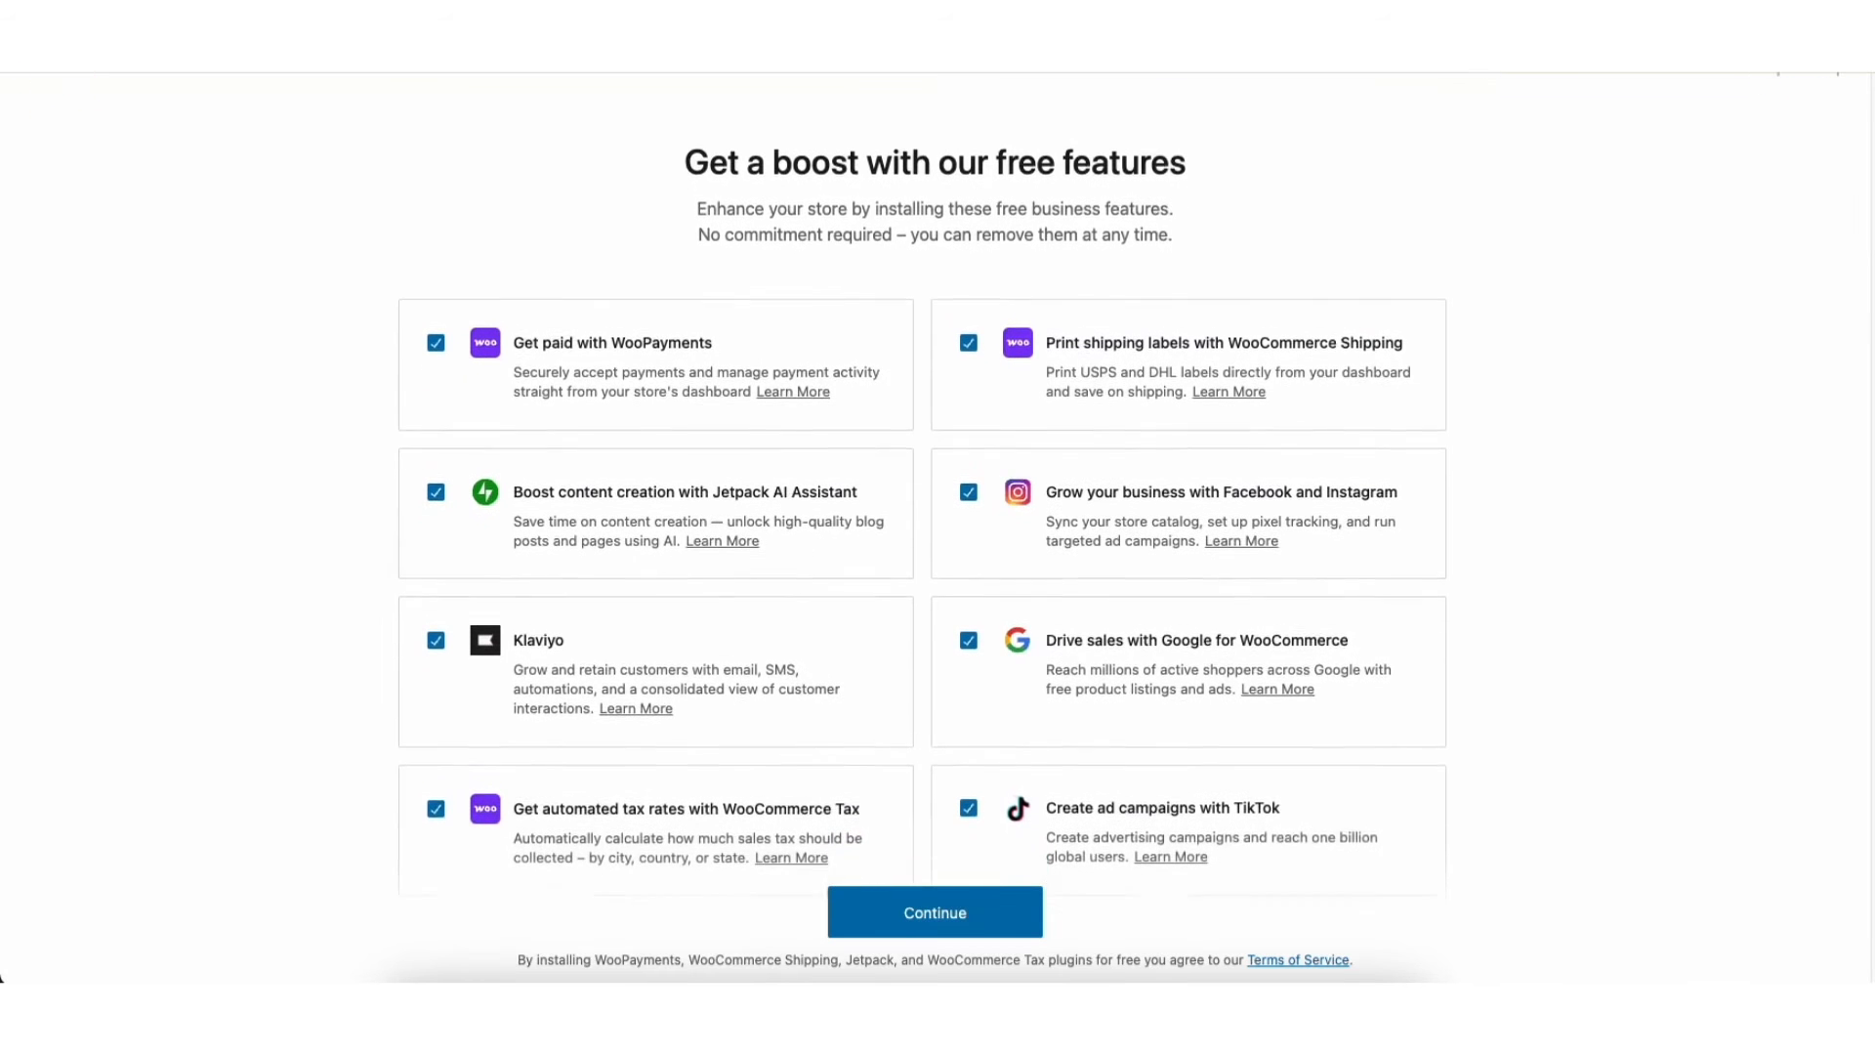
scroll(923, 528, "down", 2)
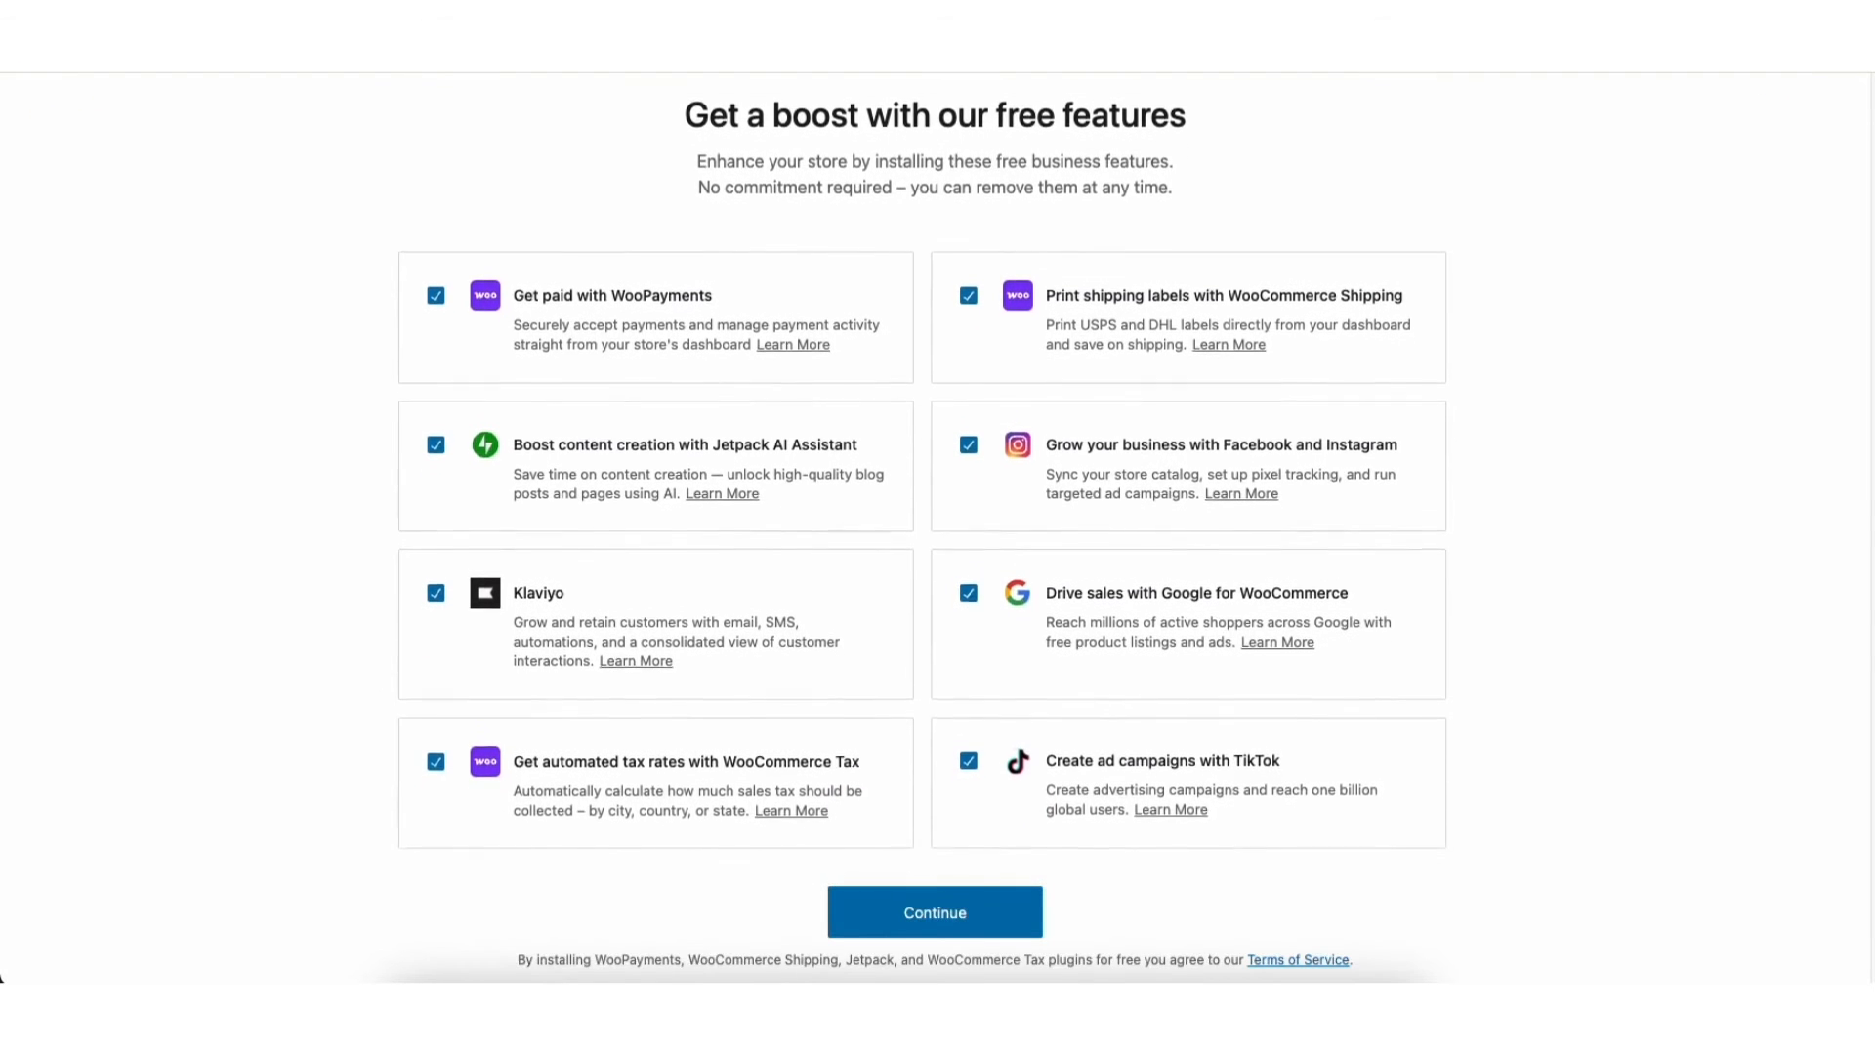
scroll(938, 527, "up", 4)
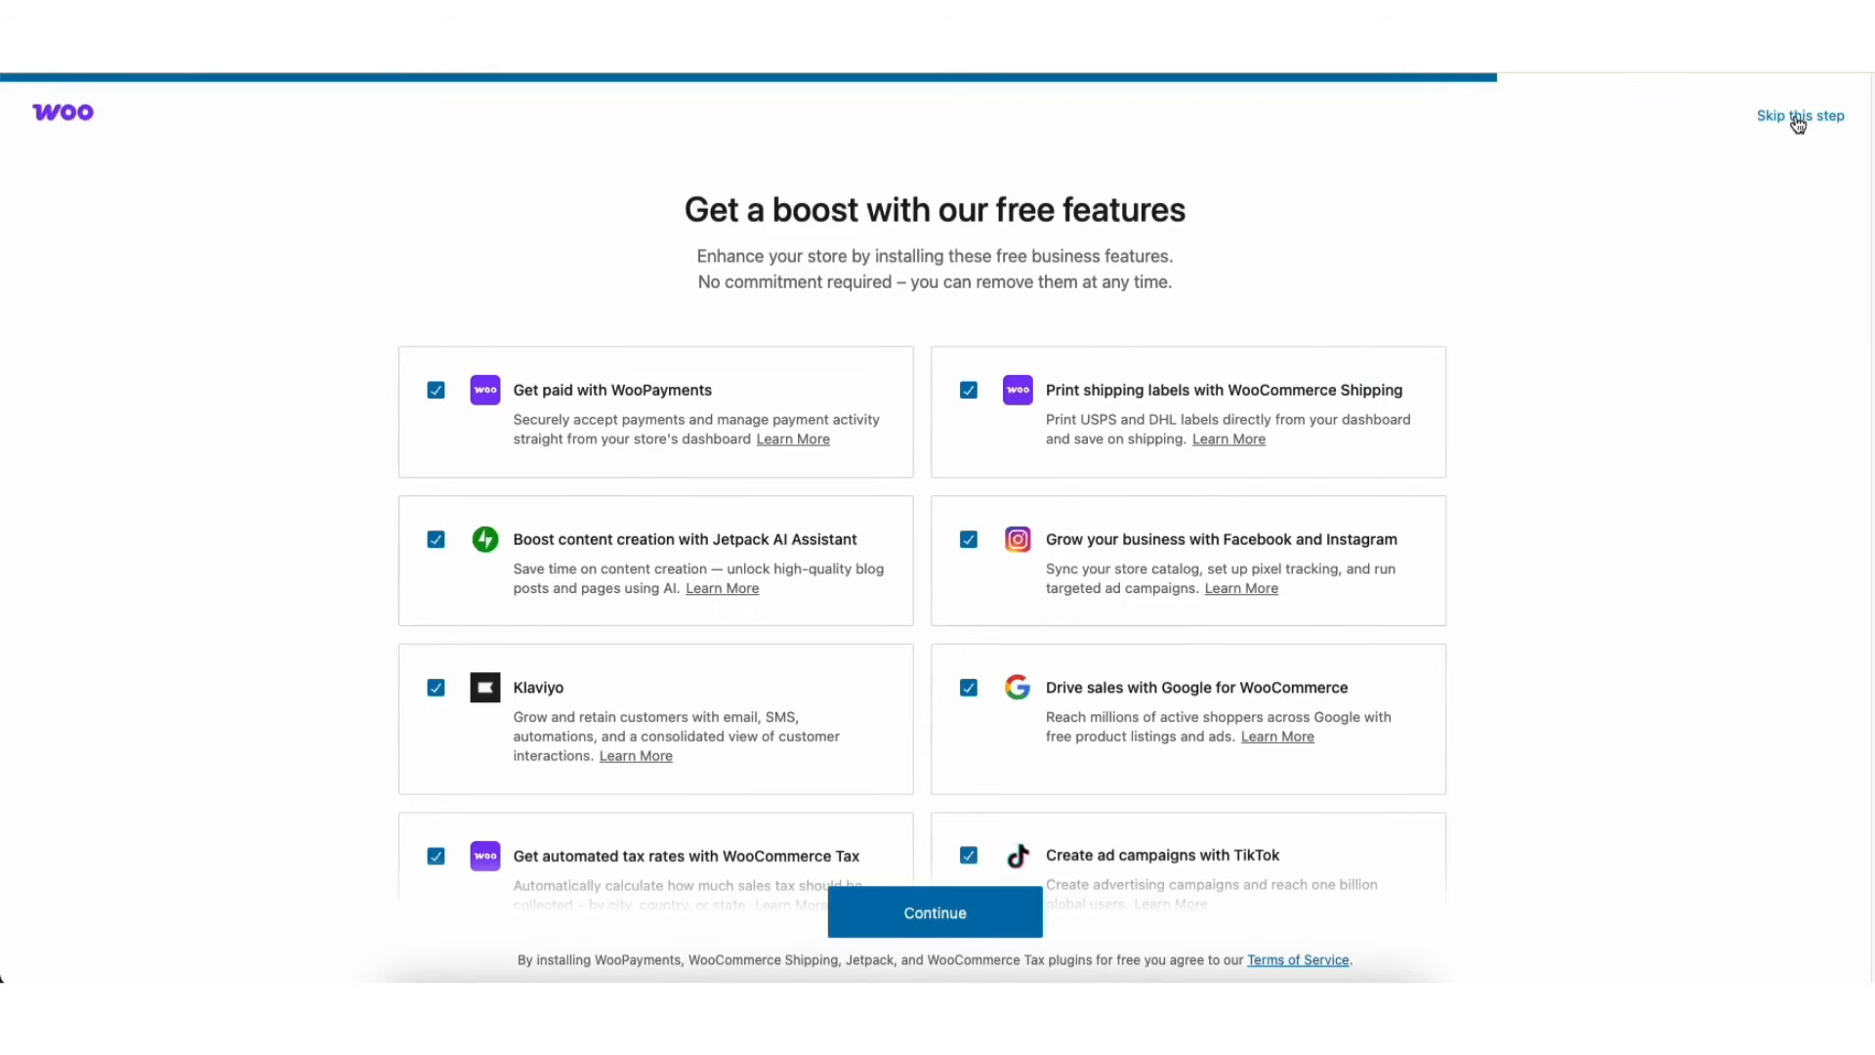
left_click(968, 391)
left_click(967, 393)
left_click(968, 541)
left_click(968, 541)
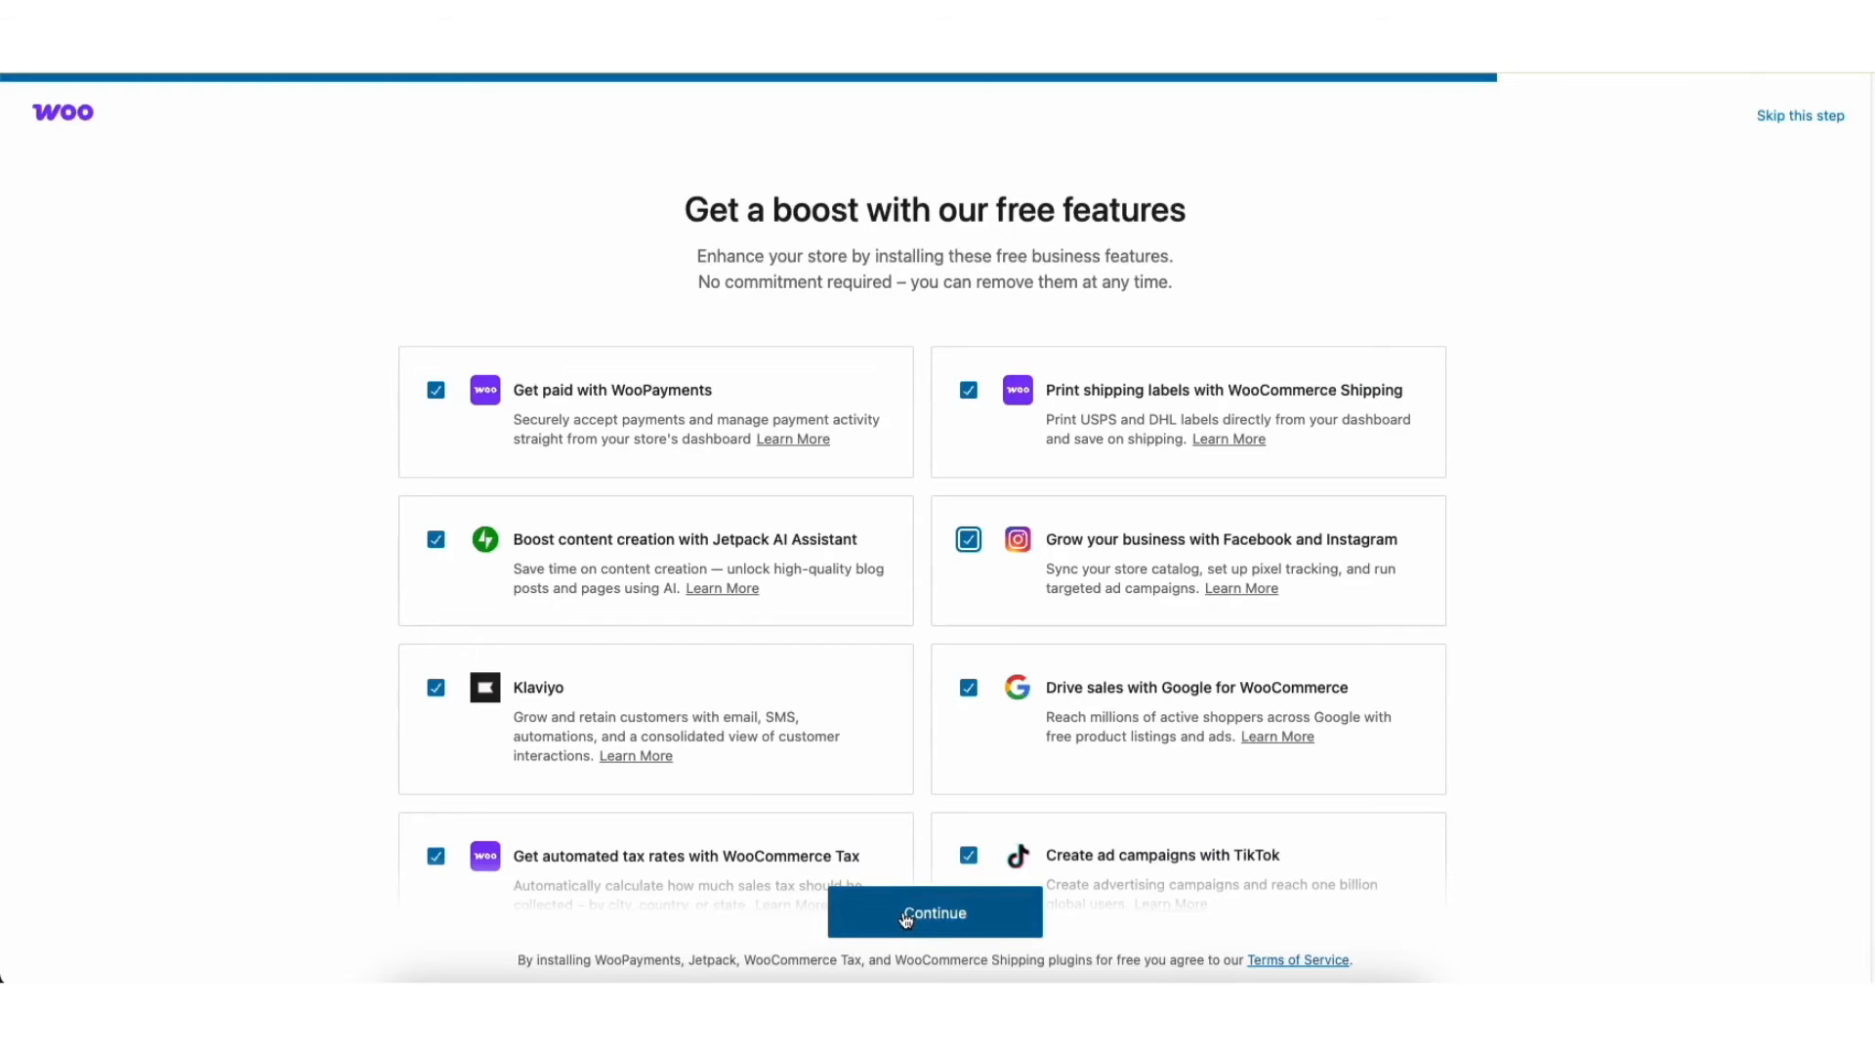
left_click(905, 917)
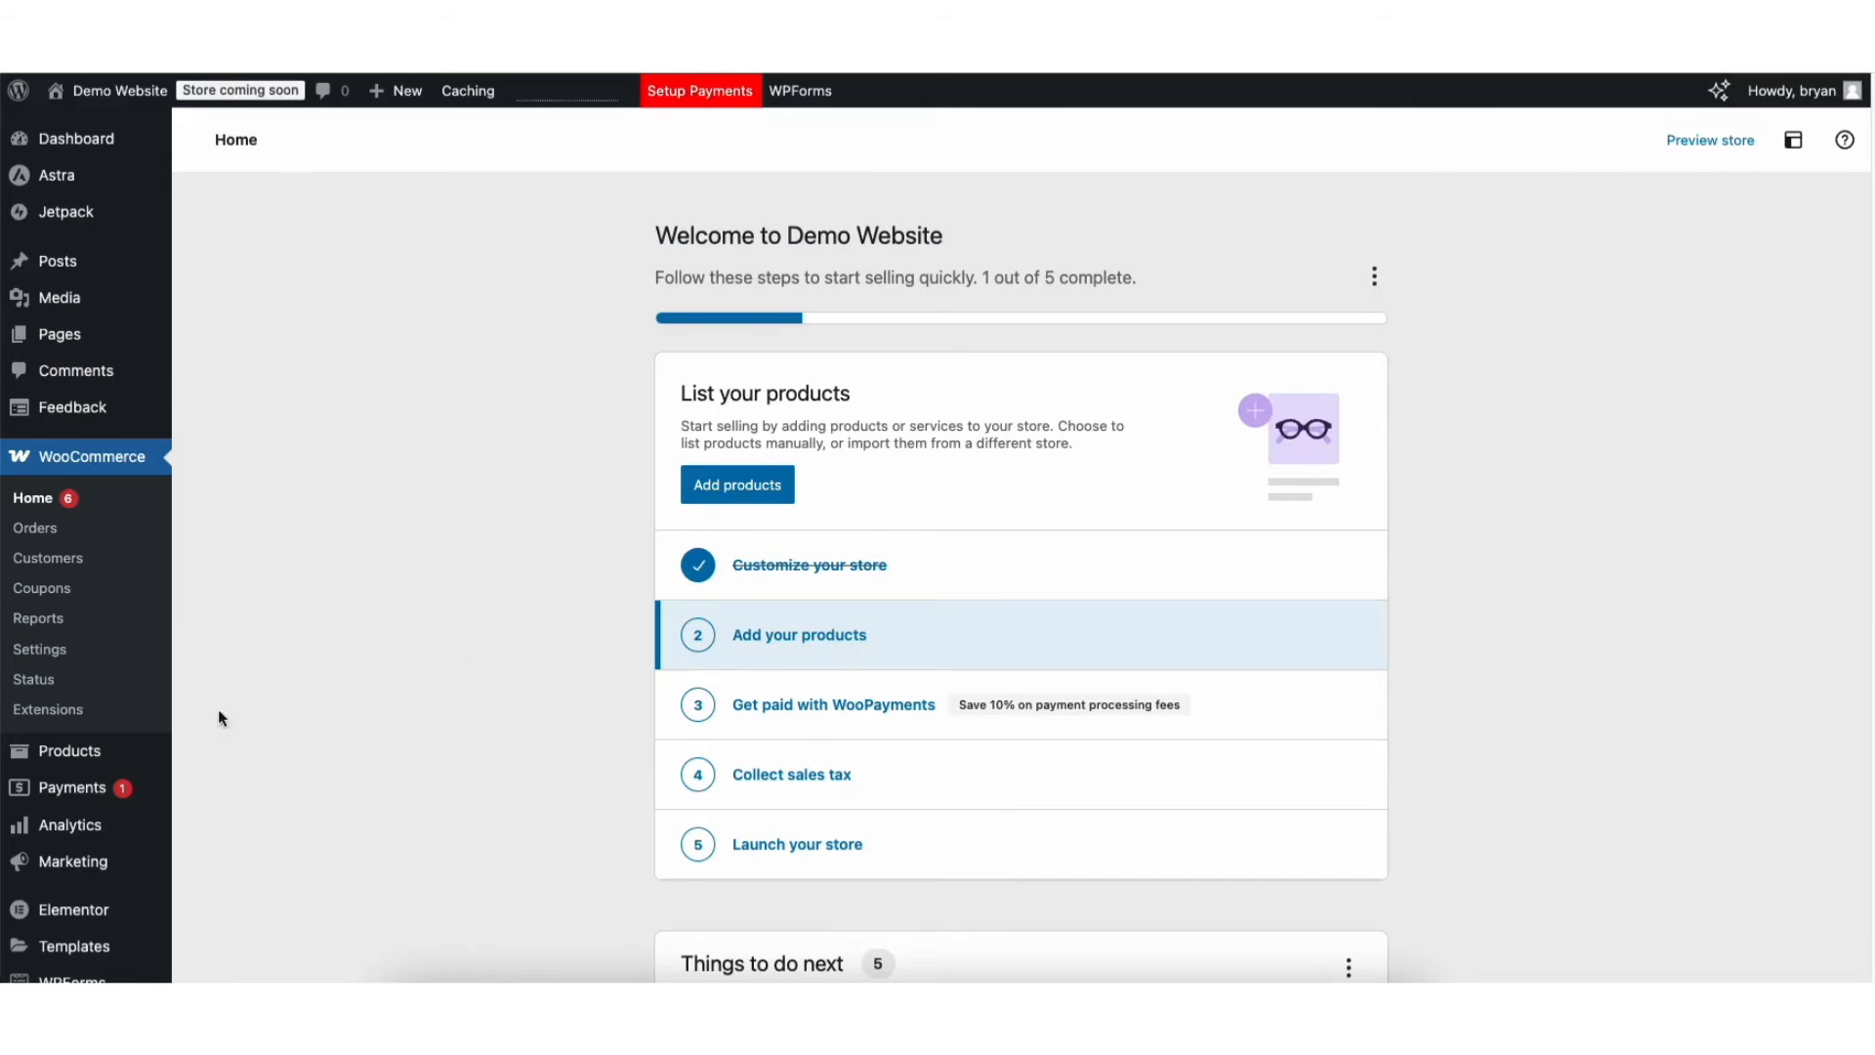
Step: Create a new product named "Demo Ecommerce Product" with a description covering premium quality, sleek design, multi-purpose use and ease of use
mouse_move(80, 756)
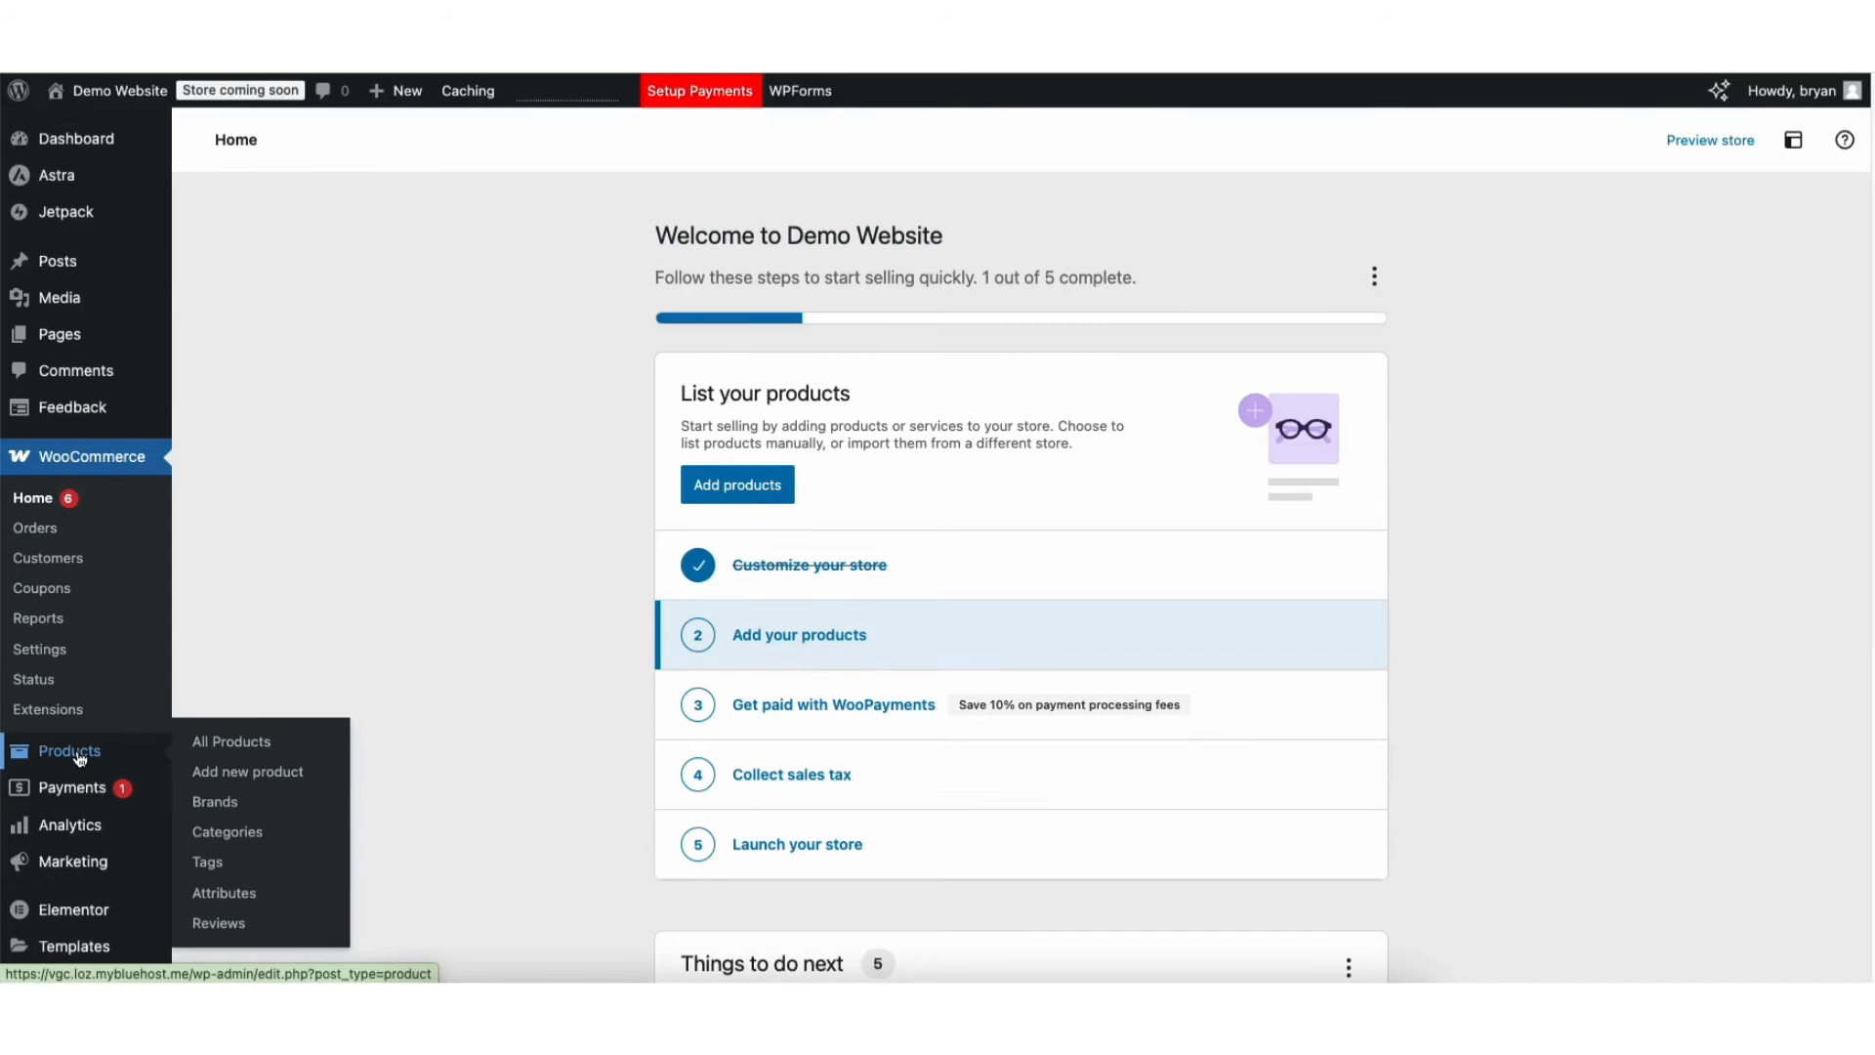
left_click(262, 773)
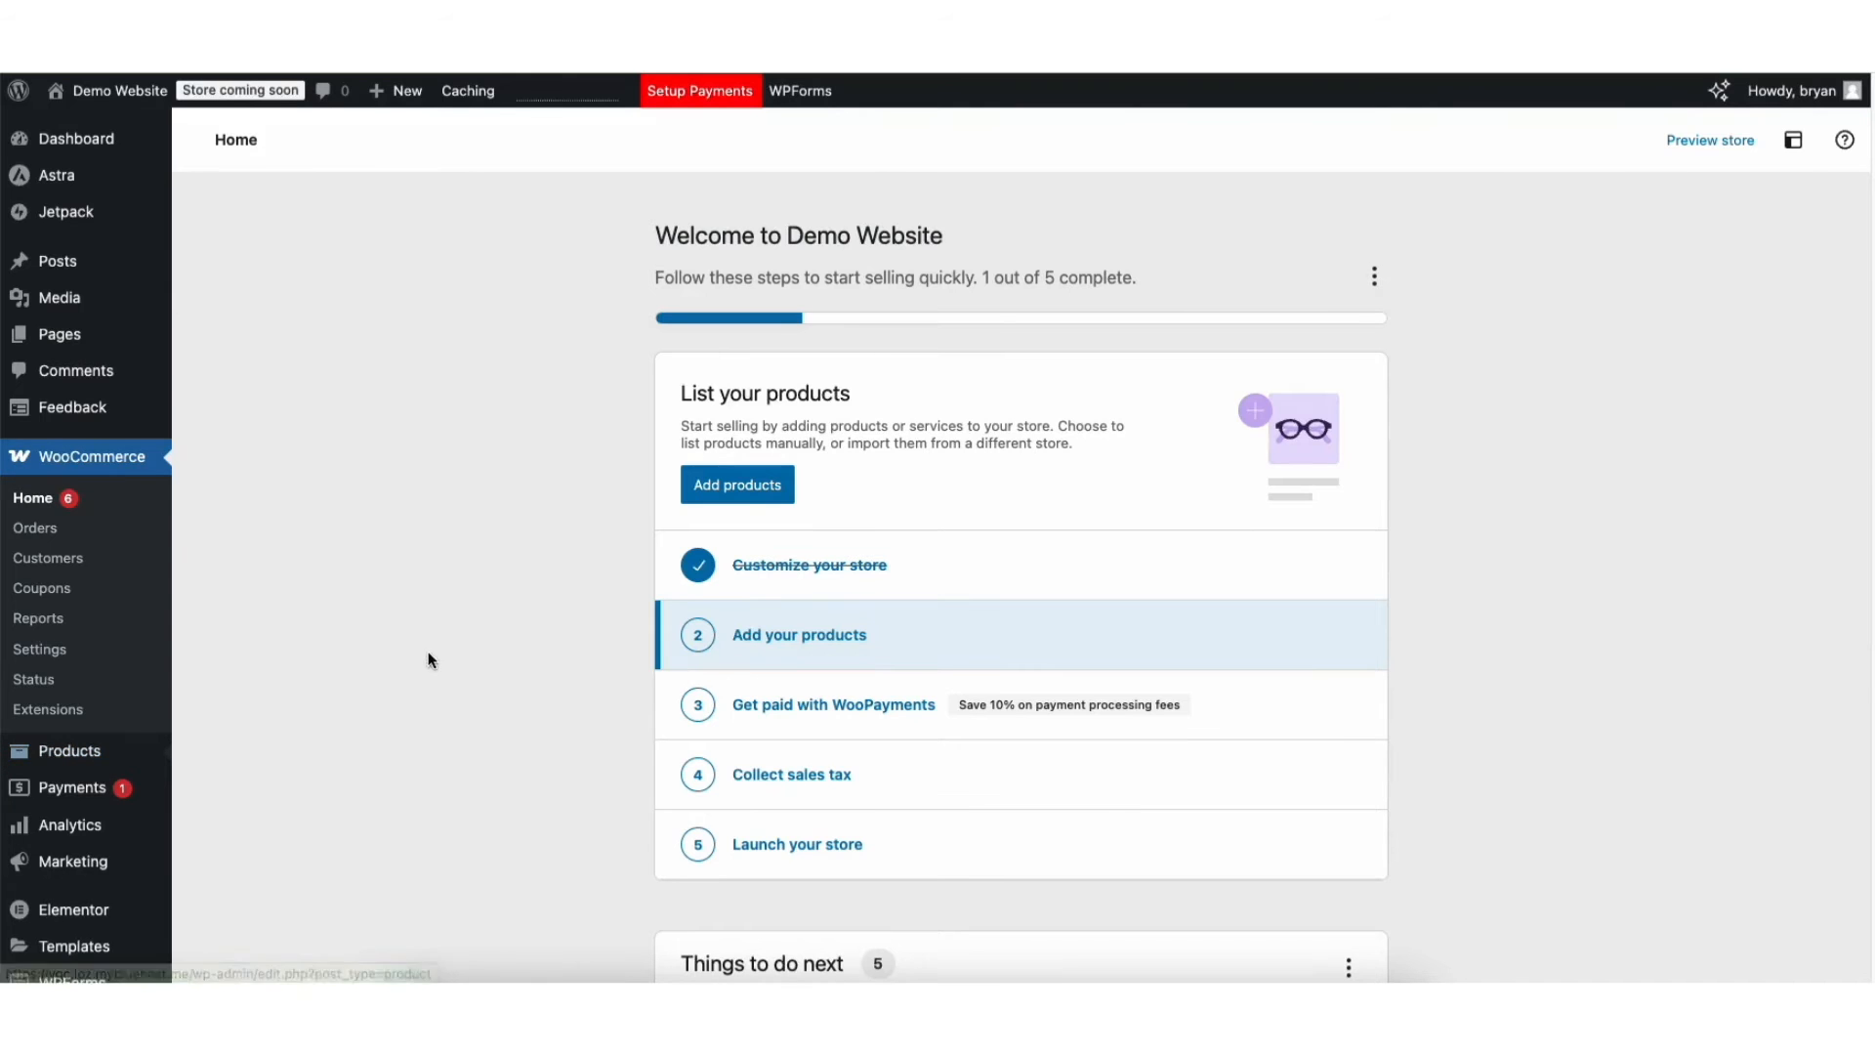
scroll(628, 488, "down", 3)
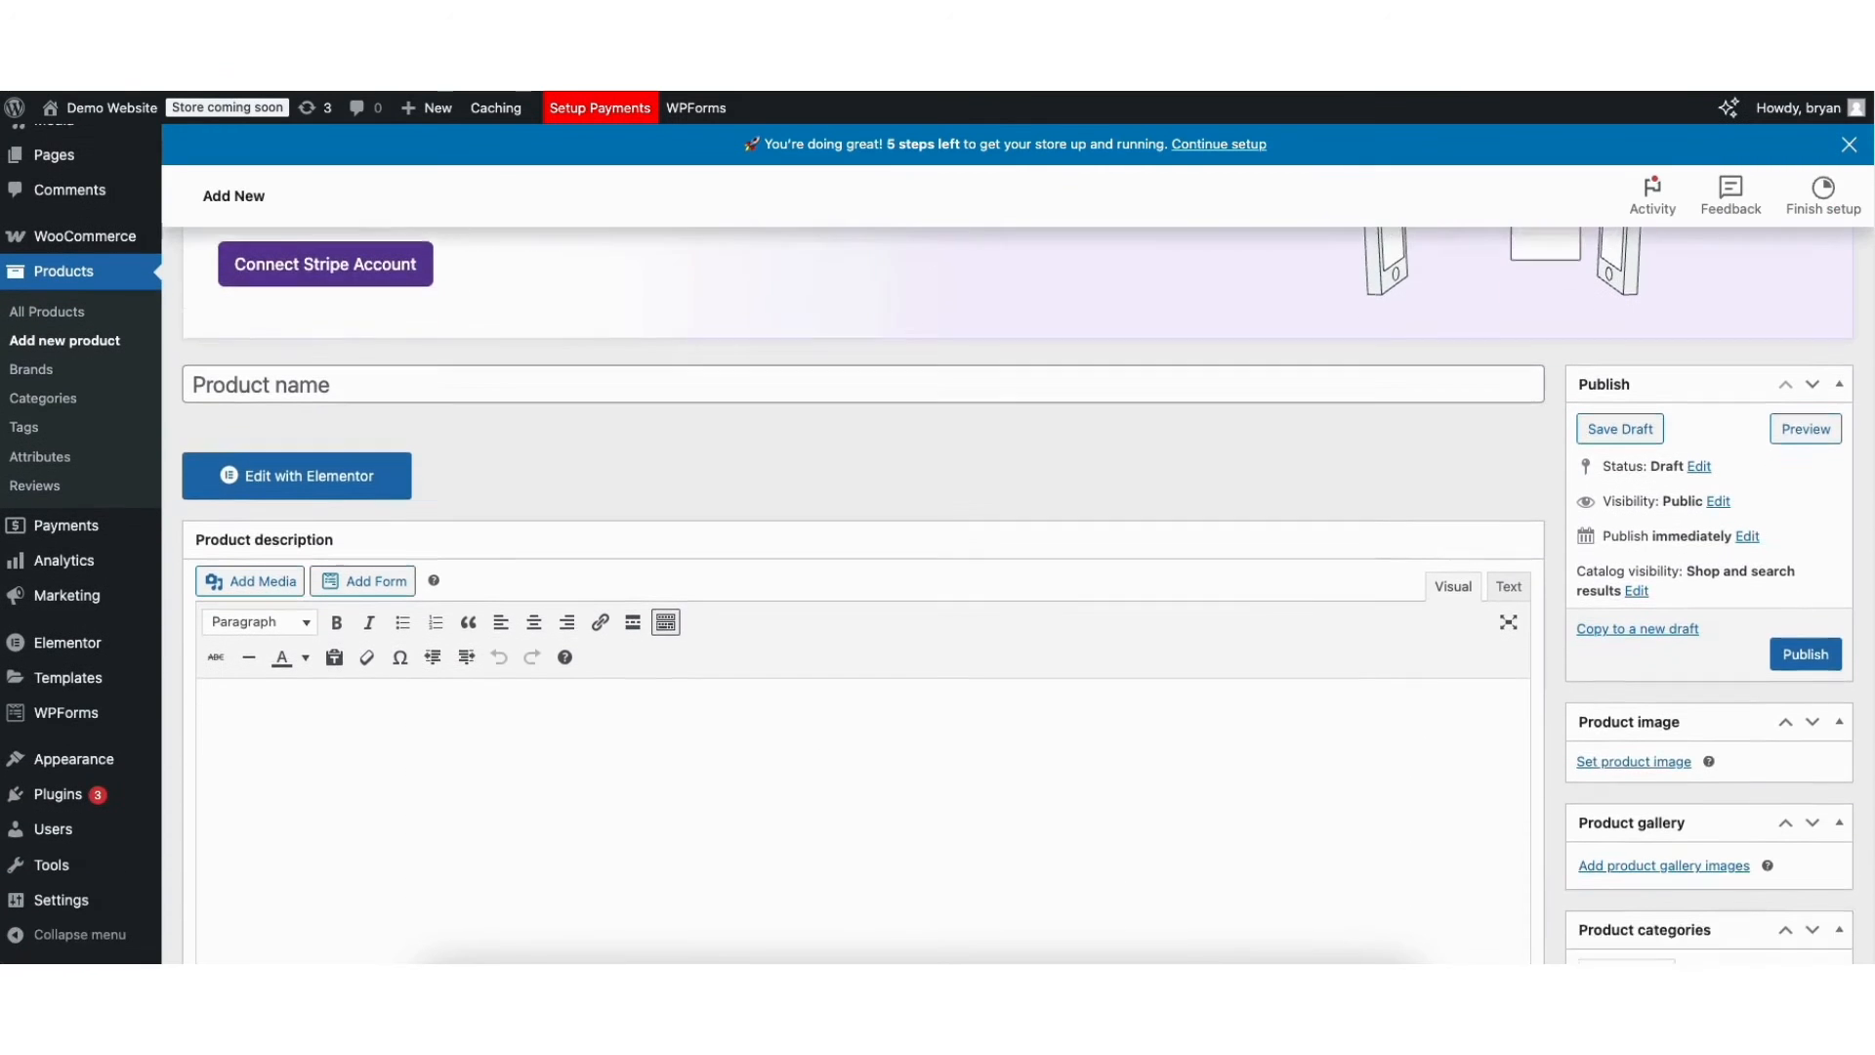
left_click(353, 354)
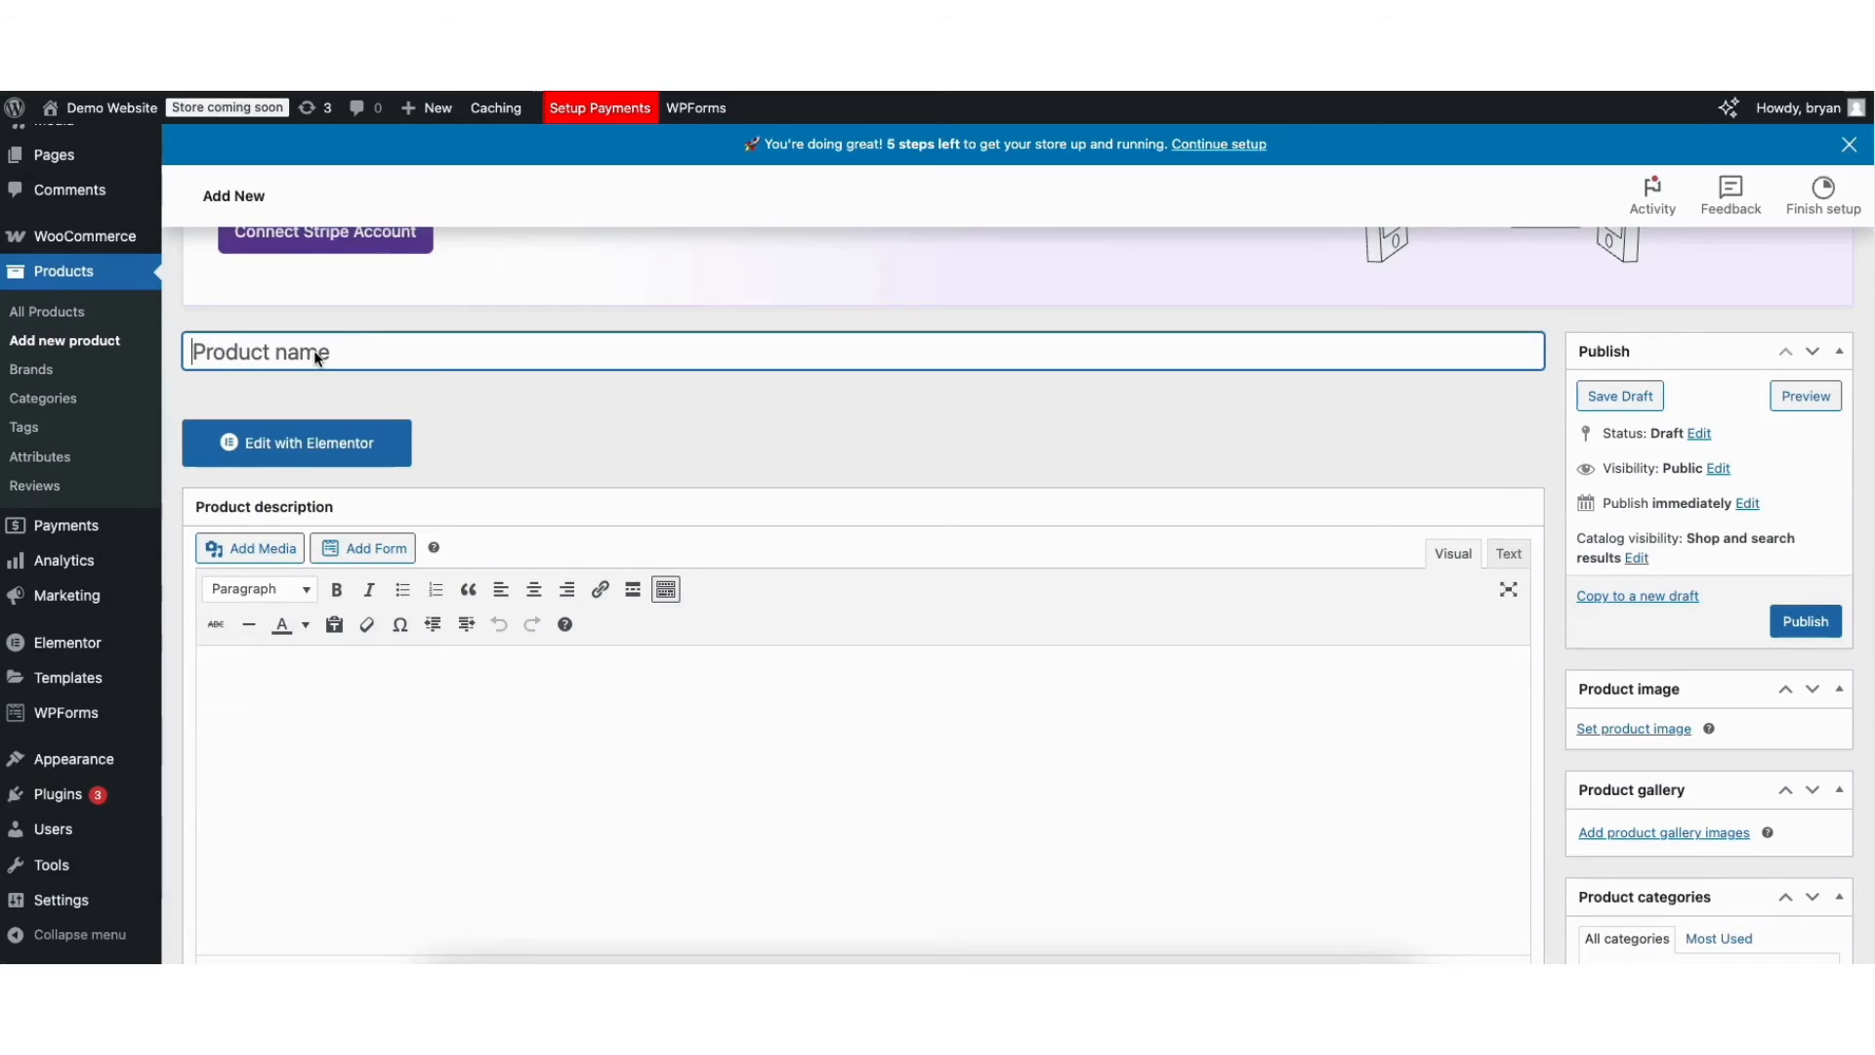
type("Demo")
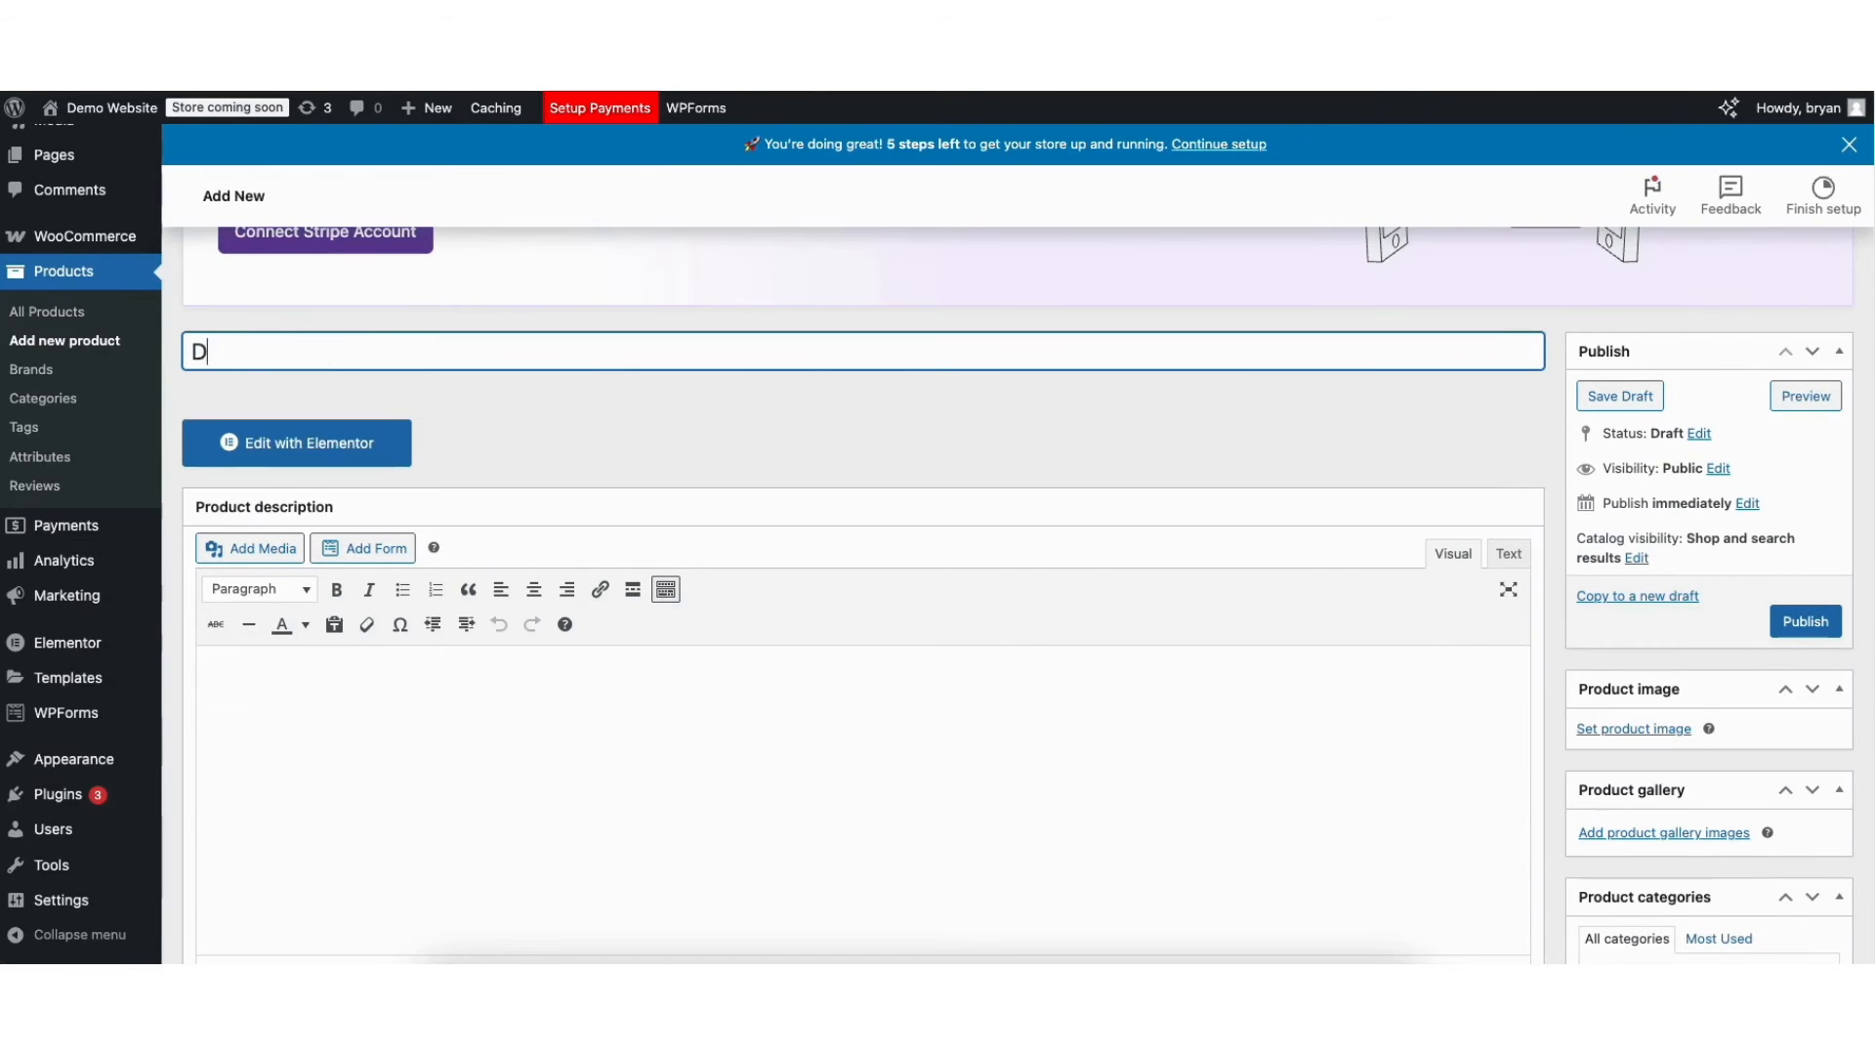
type("commerce Product")
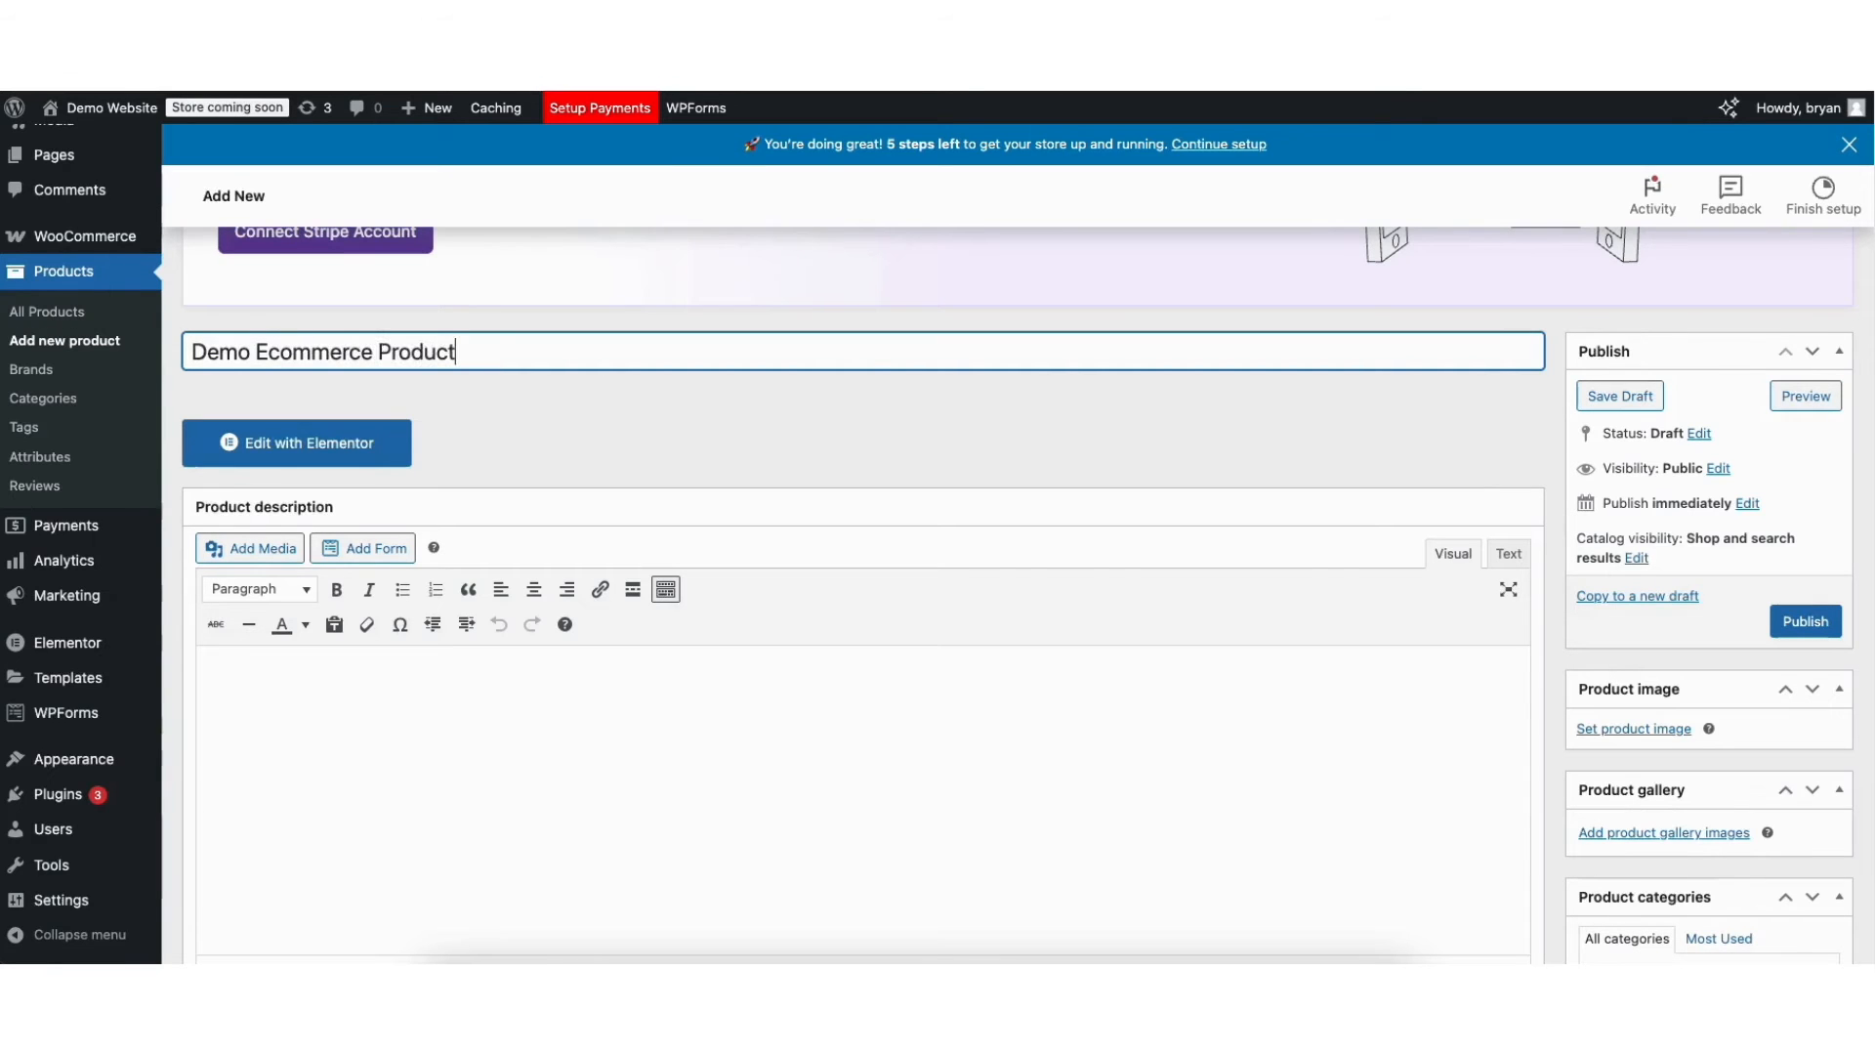
left_click(254, 668)
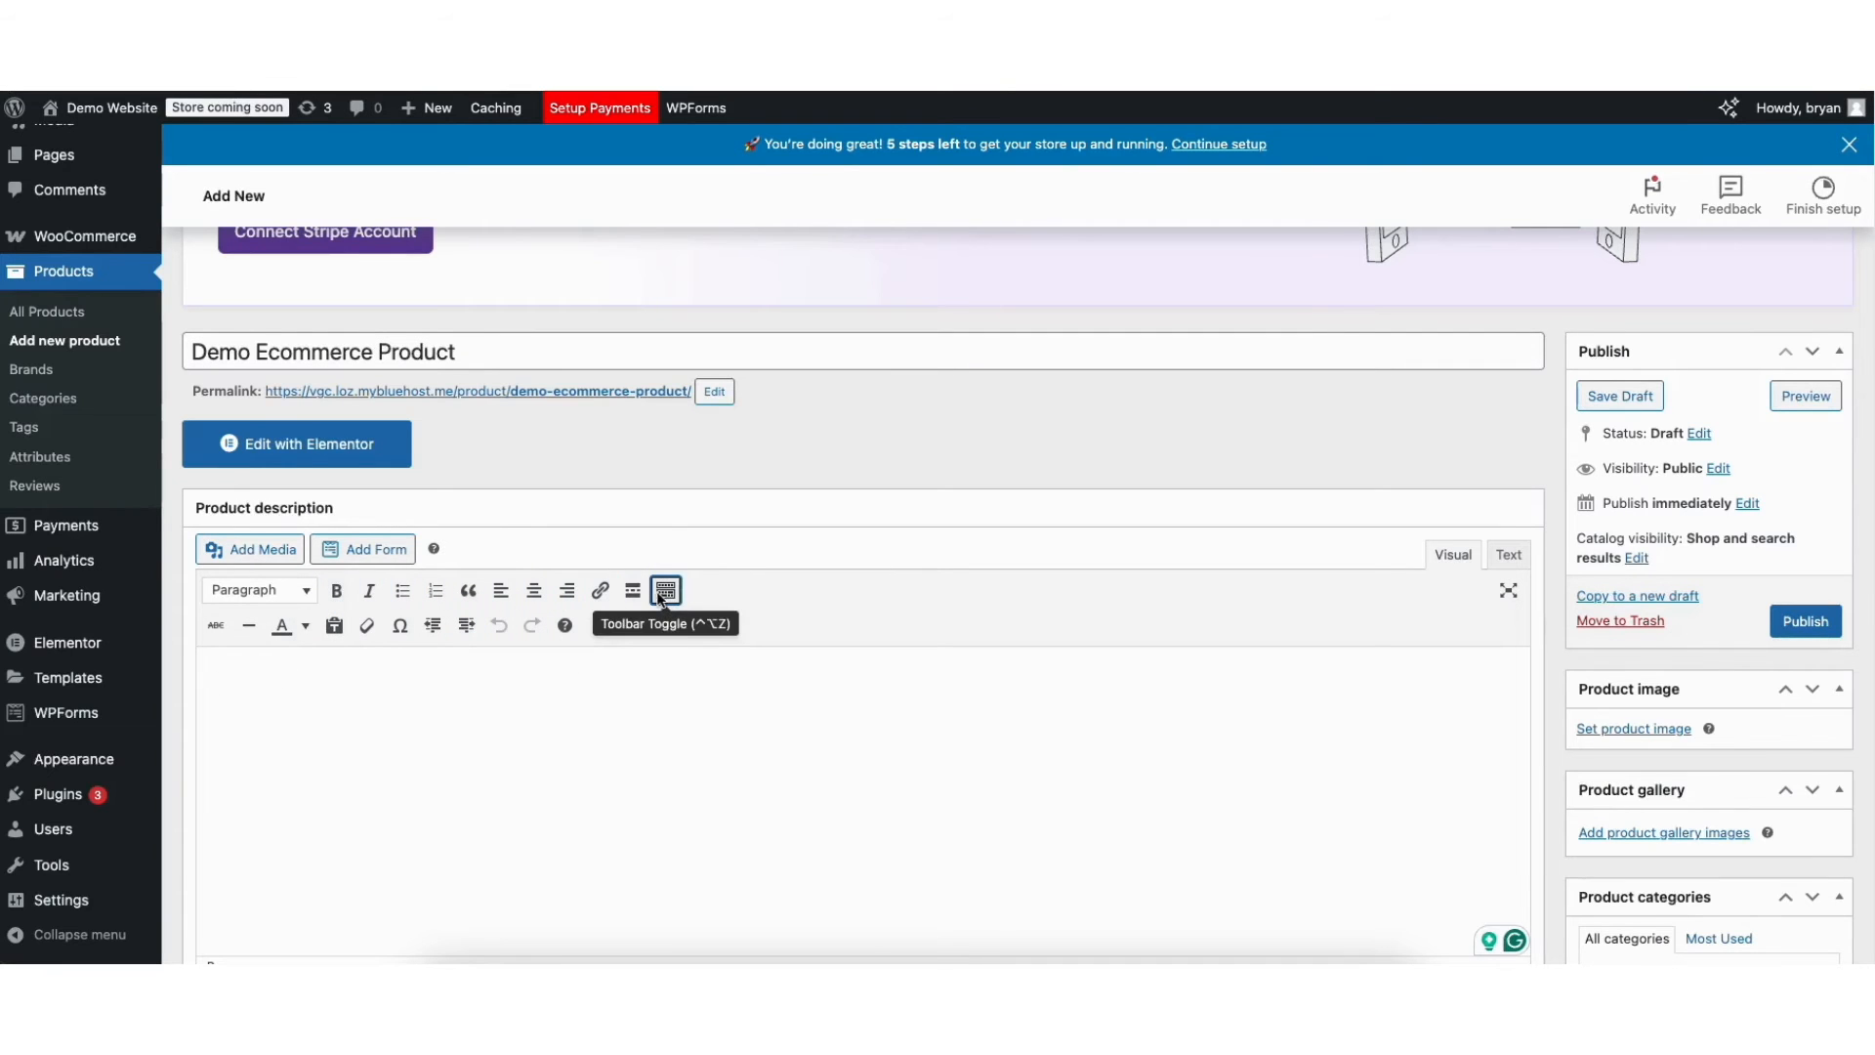
type("Discover the versatility and quality of our Demo E-Commerce Product — designed to meet your everyday needs. Whether you're looking for functionality, durability, or style, this product delivers exceptional performance. Premium Quality: Made from high-grade materials to ensure long-lasting use. Sleek Design: Modern and minimalistic to complement any environment. Multi-Purpose Use: Ideal for a variety of applications, making it a must-have. Easy to Use: User-friendly features ensure a seamless experience. Perfect for personal or professional use, the Demo E-Commerce Product is a reliable solution that guarantees satisfaction. Elevate your lifestyle today!")
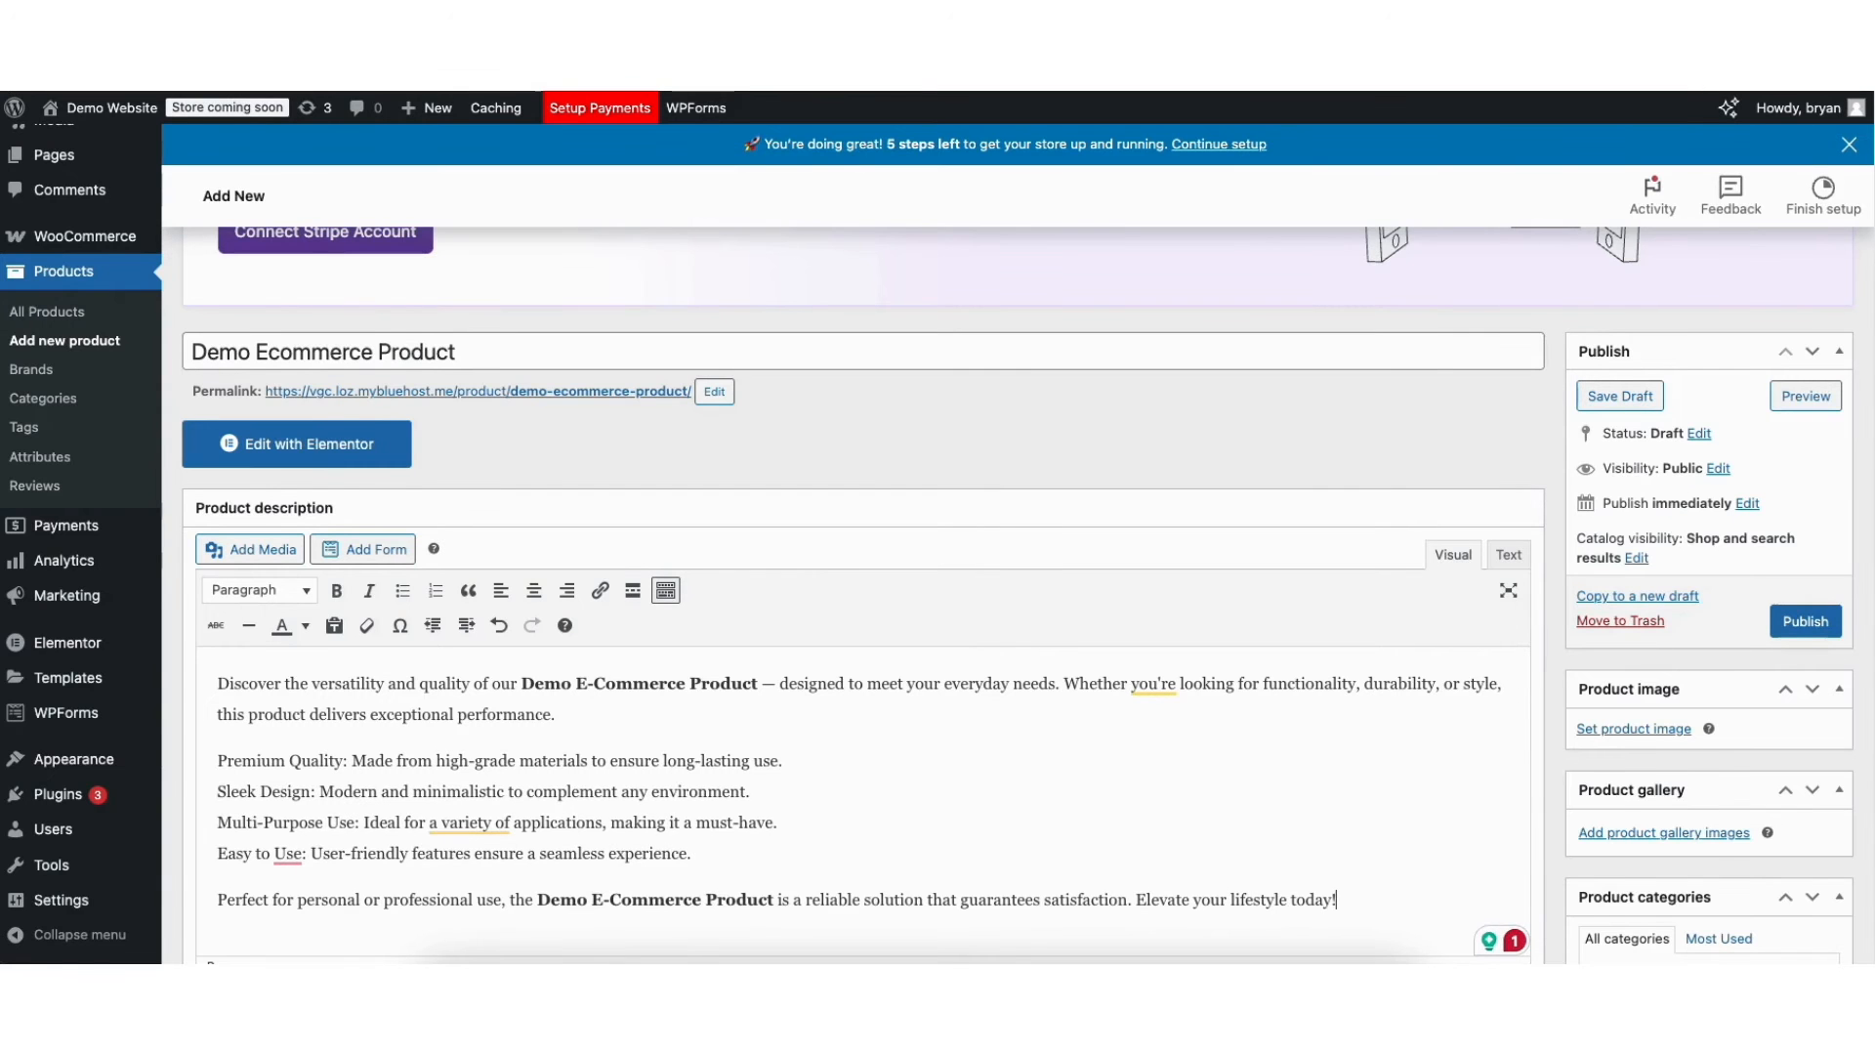
Step: Set the purple-blue "thankful" T-shirt picture tshirt1-2.jpg from the media library as the product image
scroll(1018, 595, "down", 1)
scroll(1018, 595, "down", 1)
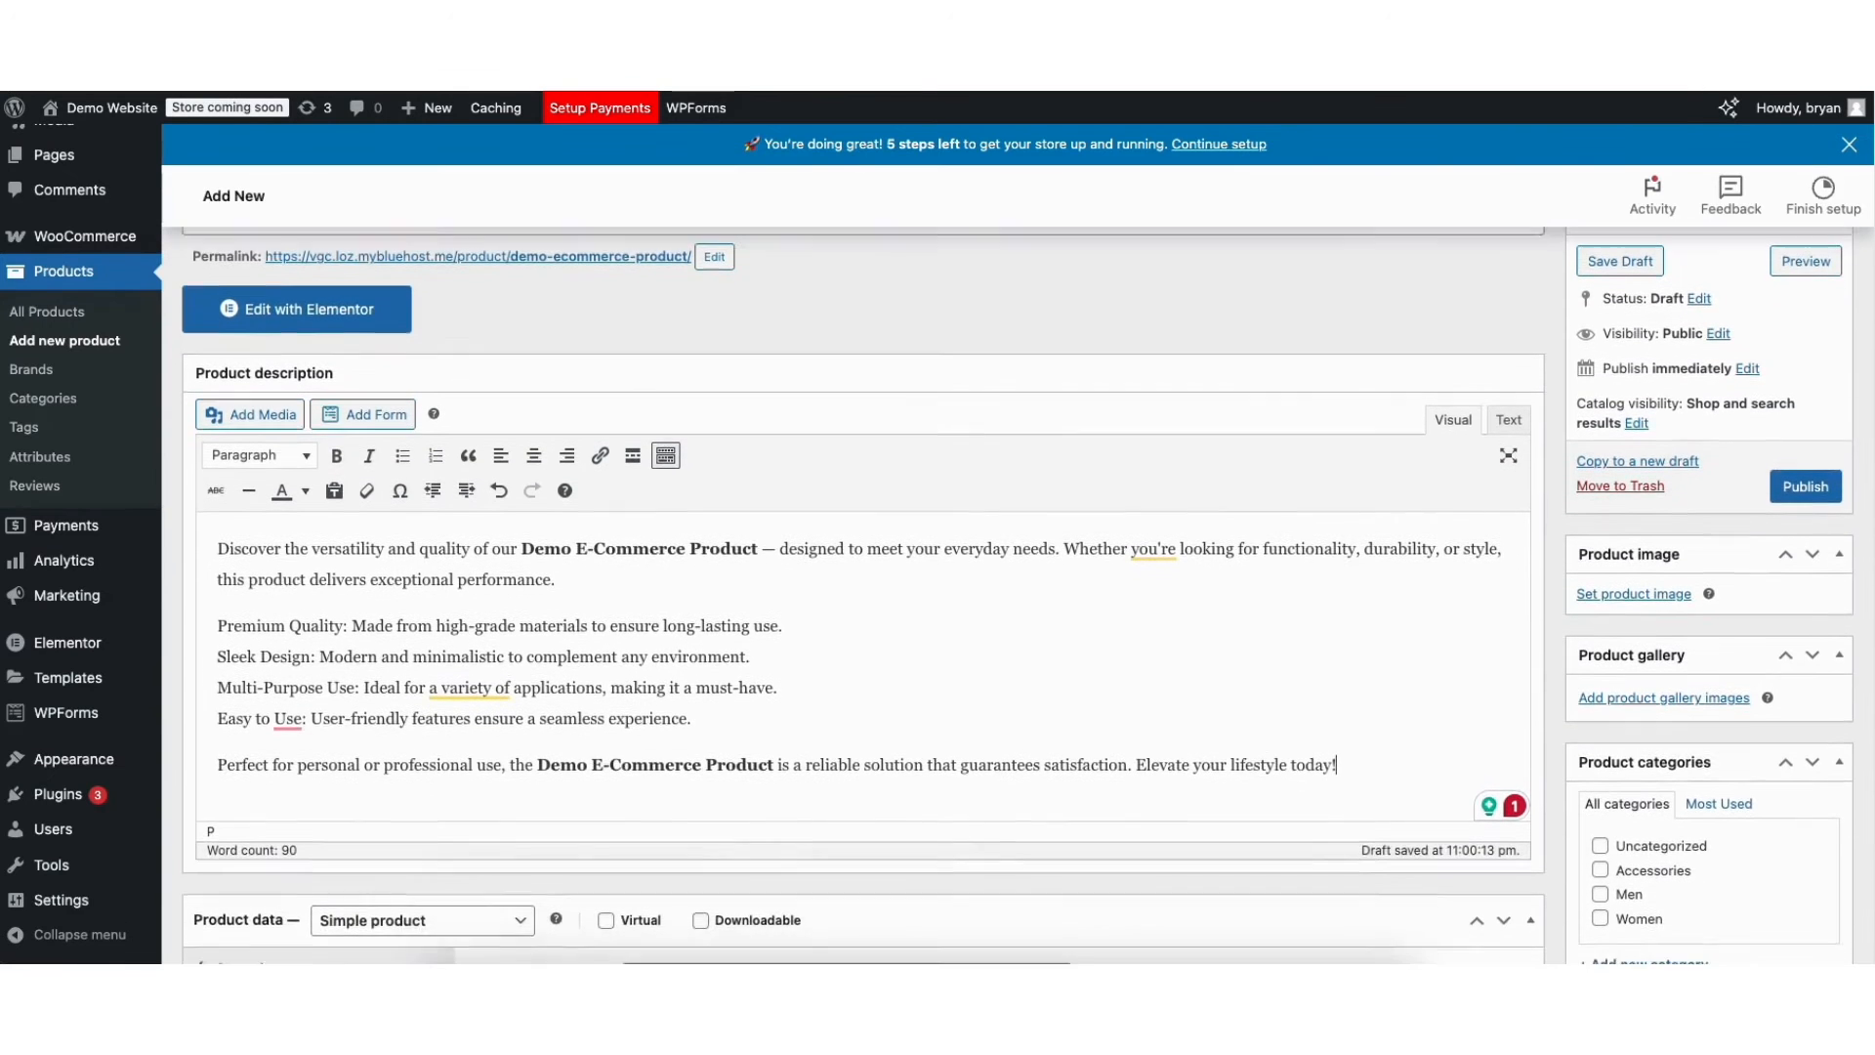
left_click(1620, 590)
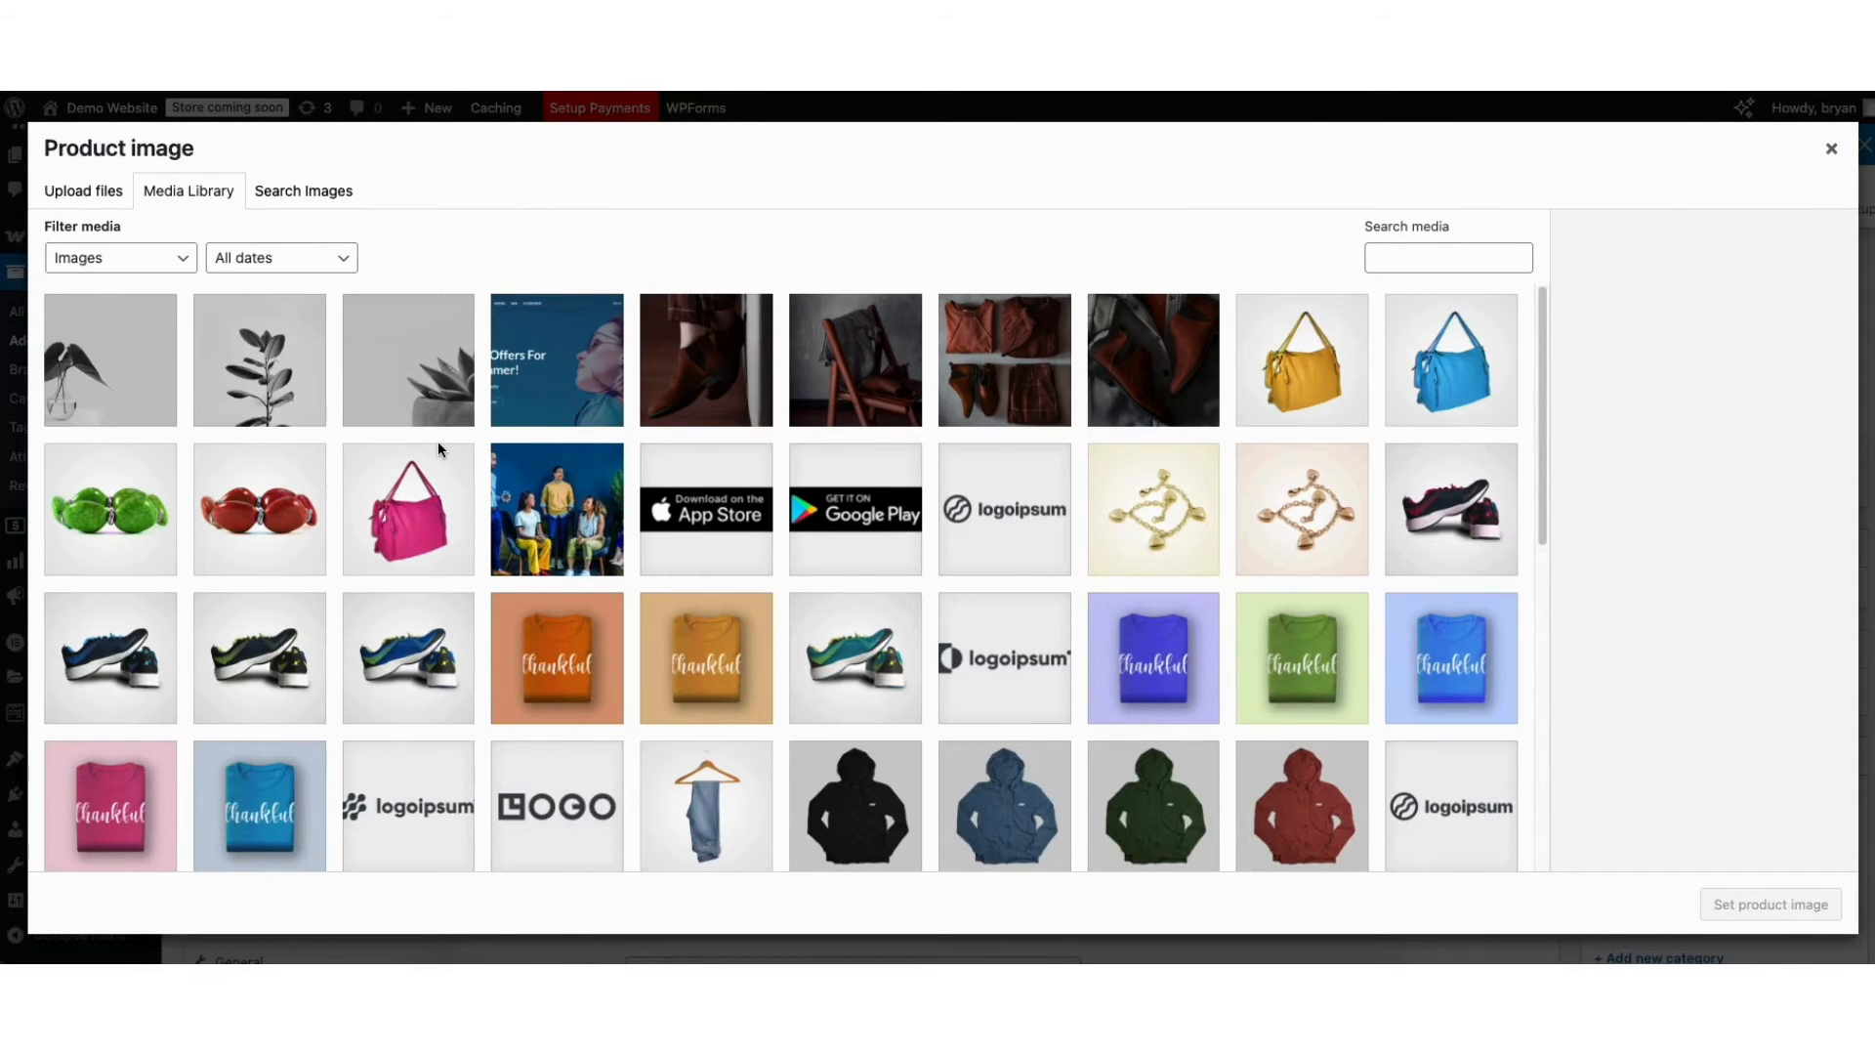
left_click(60, 190)
left_click(176, 192)
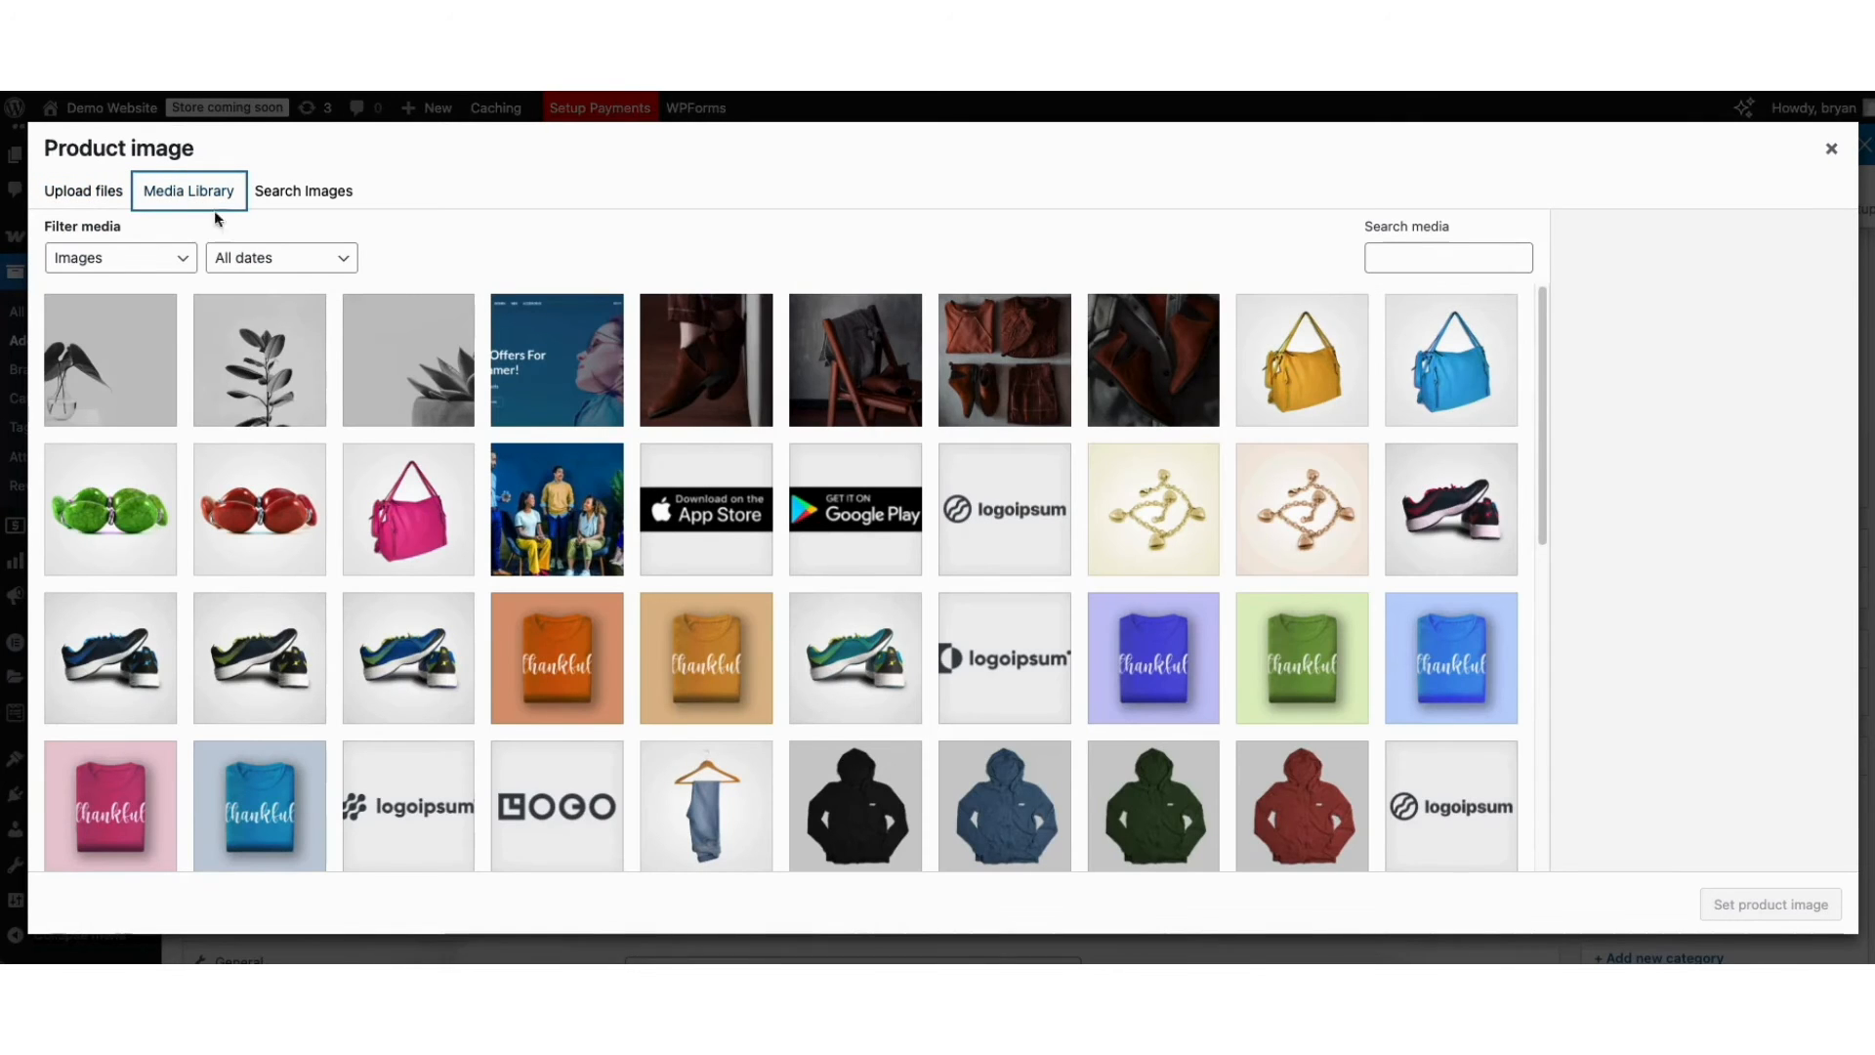
left_click(1131, 652)
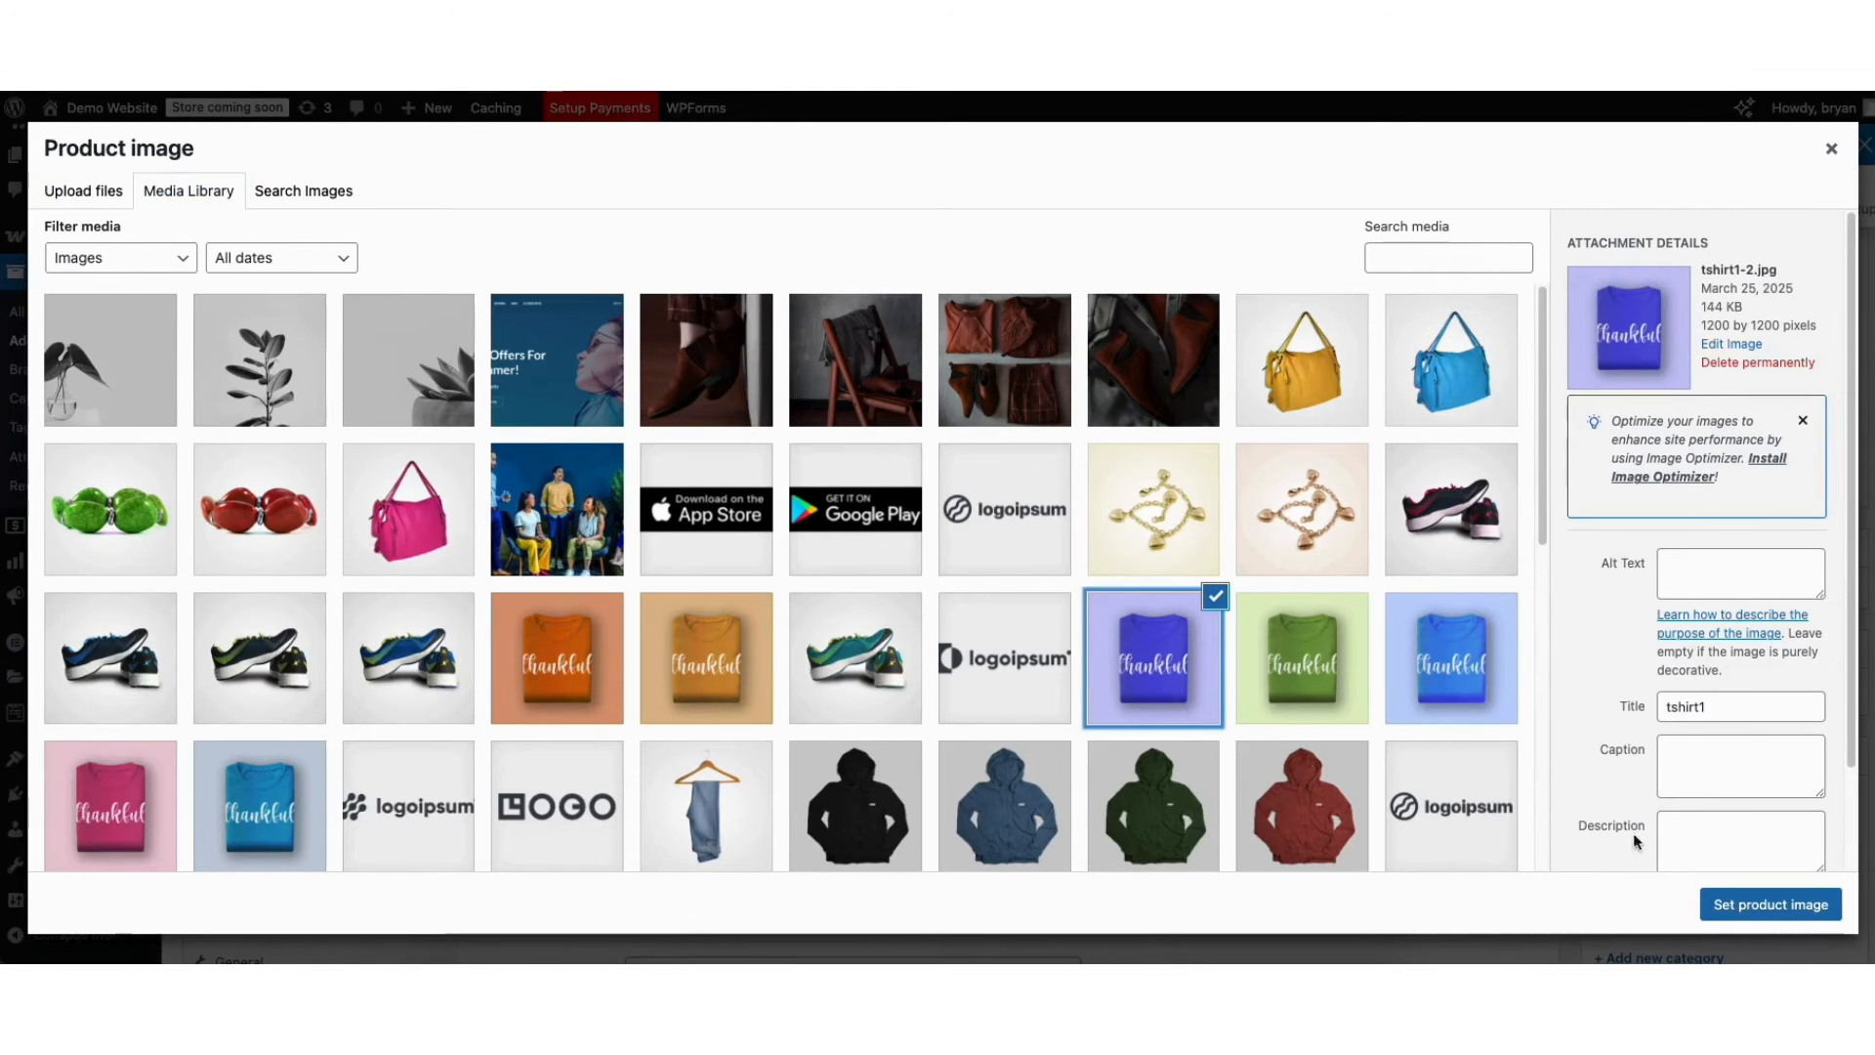
left_click(1739, 906)
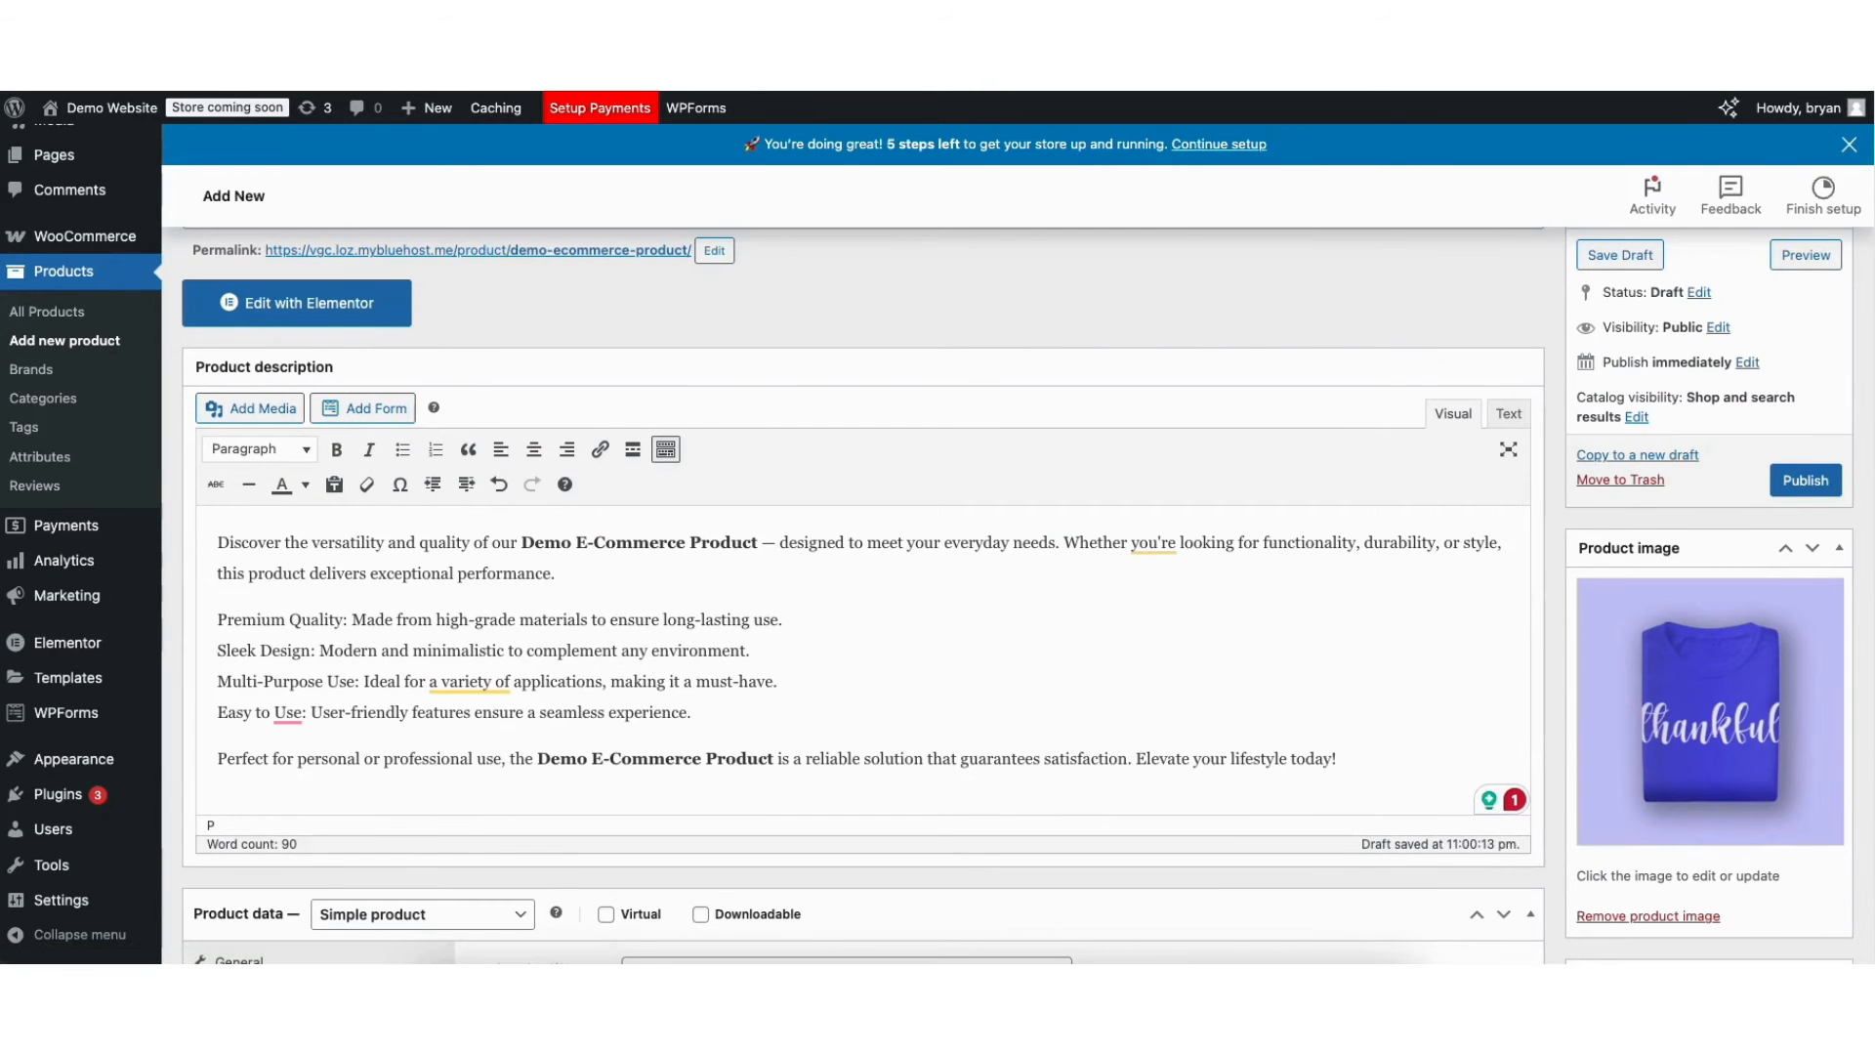
Step: Add the mustard "thankful" T-shirt picture tshirt6-2.jpg from the media library to the product gallery
scroll(623, 528, "down", 5)
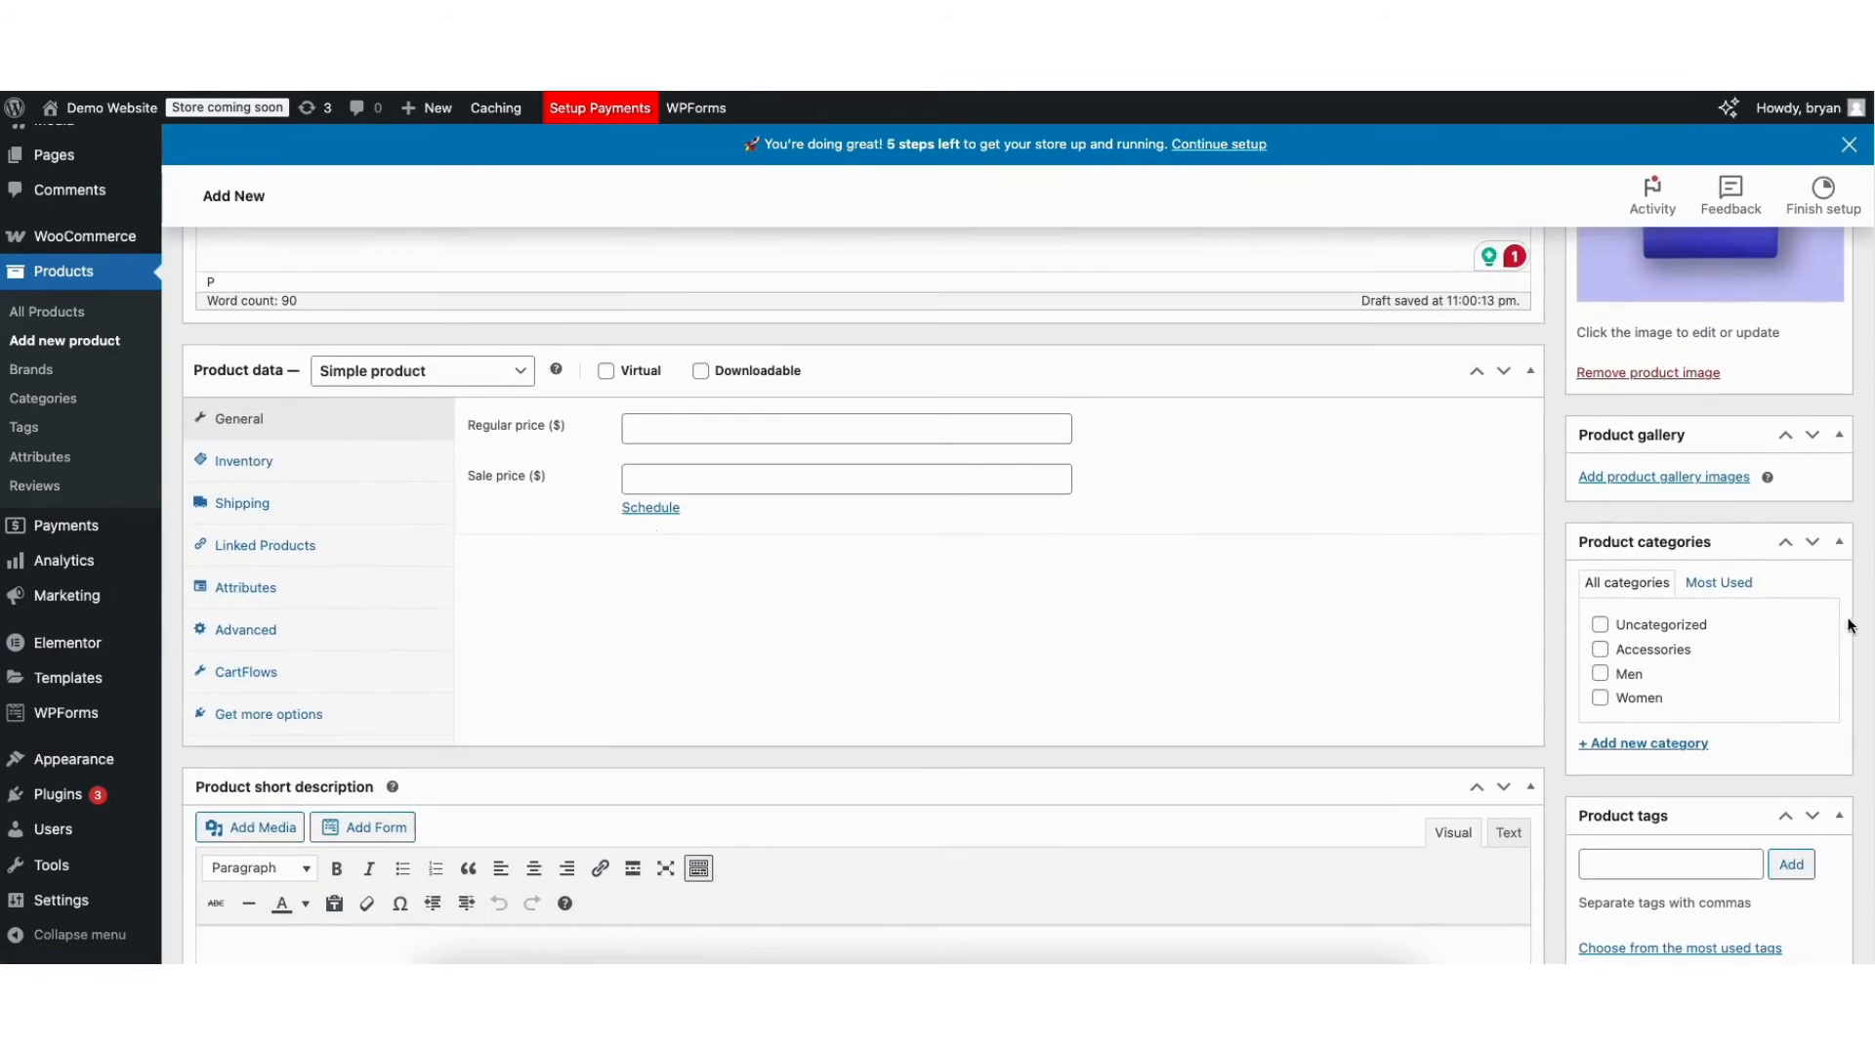
left_click(1660, 479)
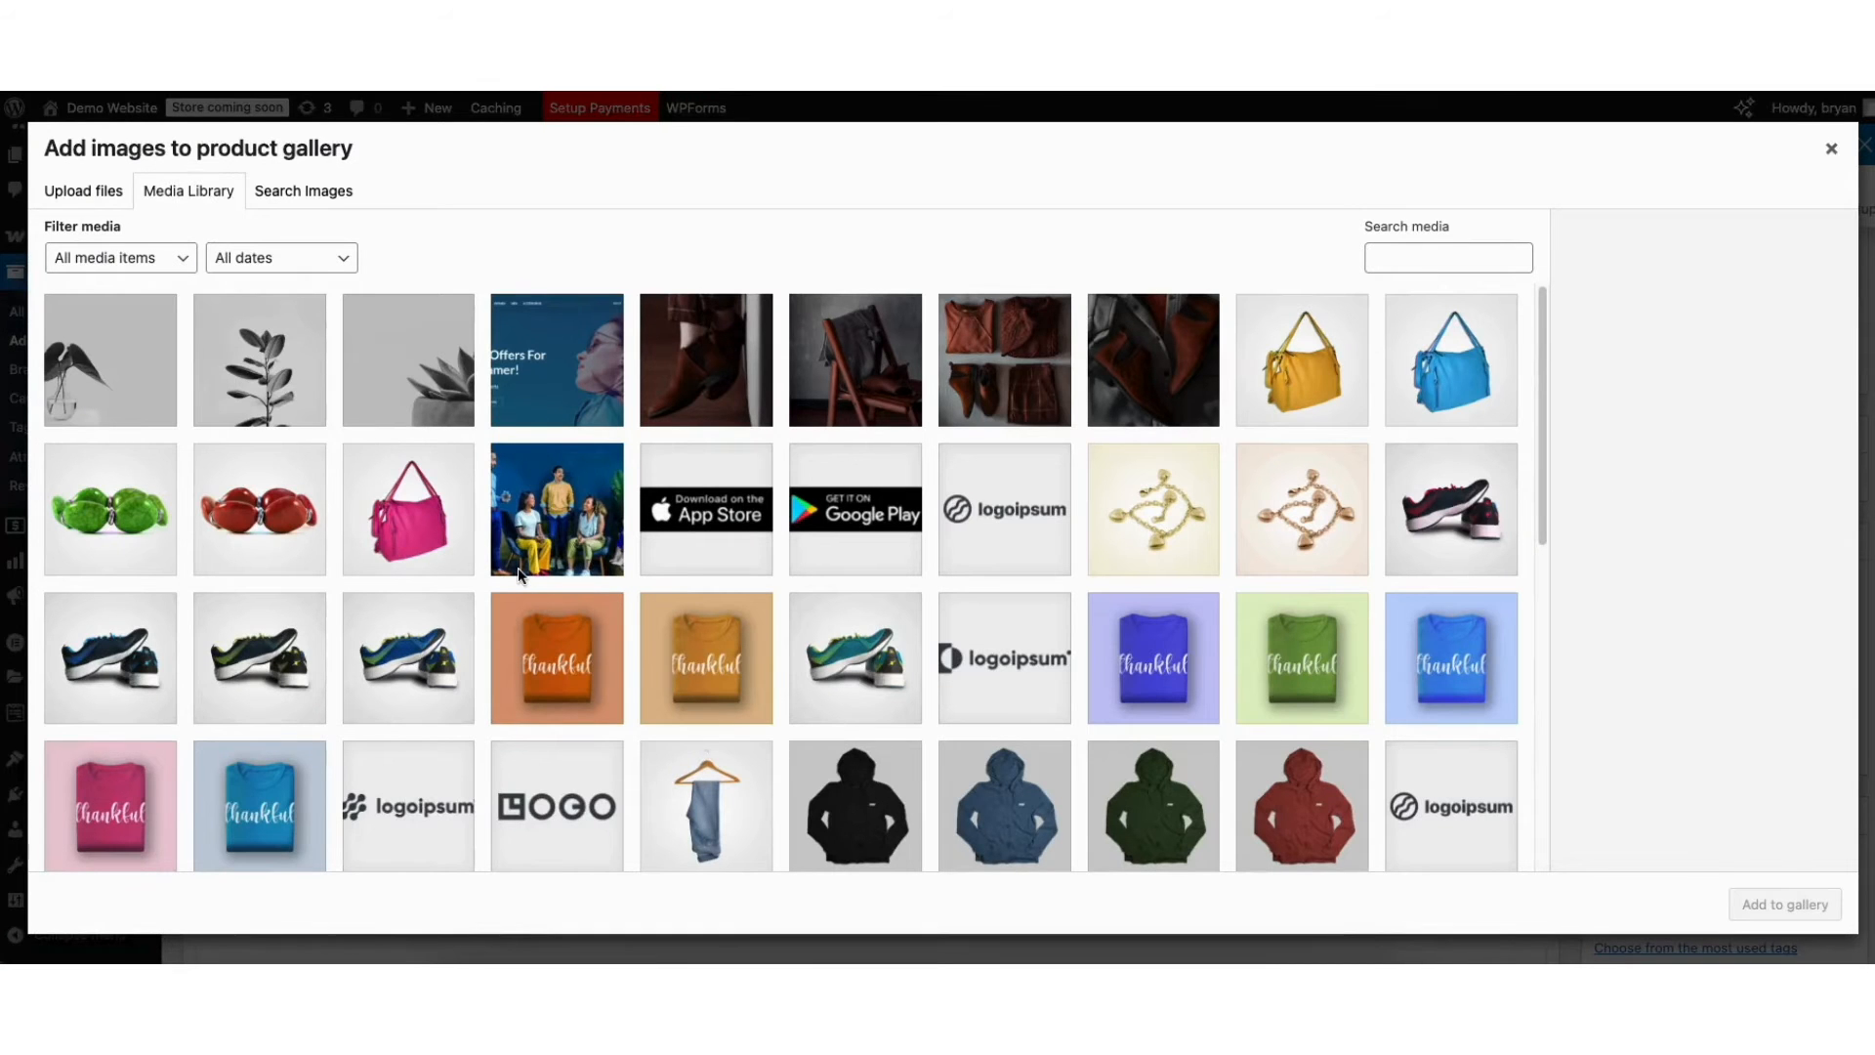
left_click(91, 190)
left_click(172, 189)
left_click(707, 655)
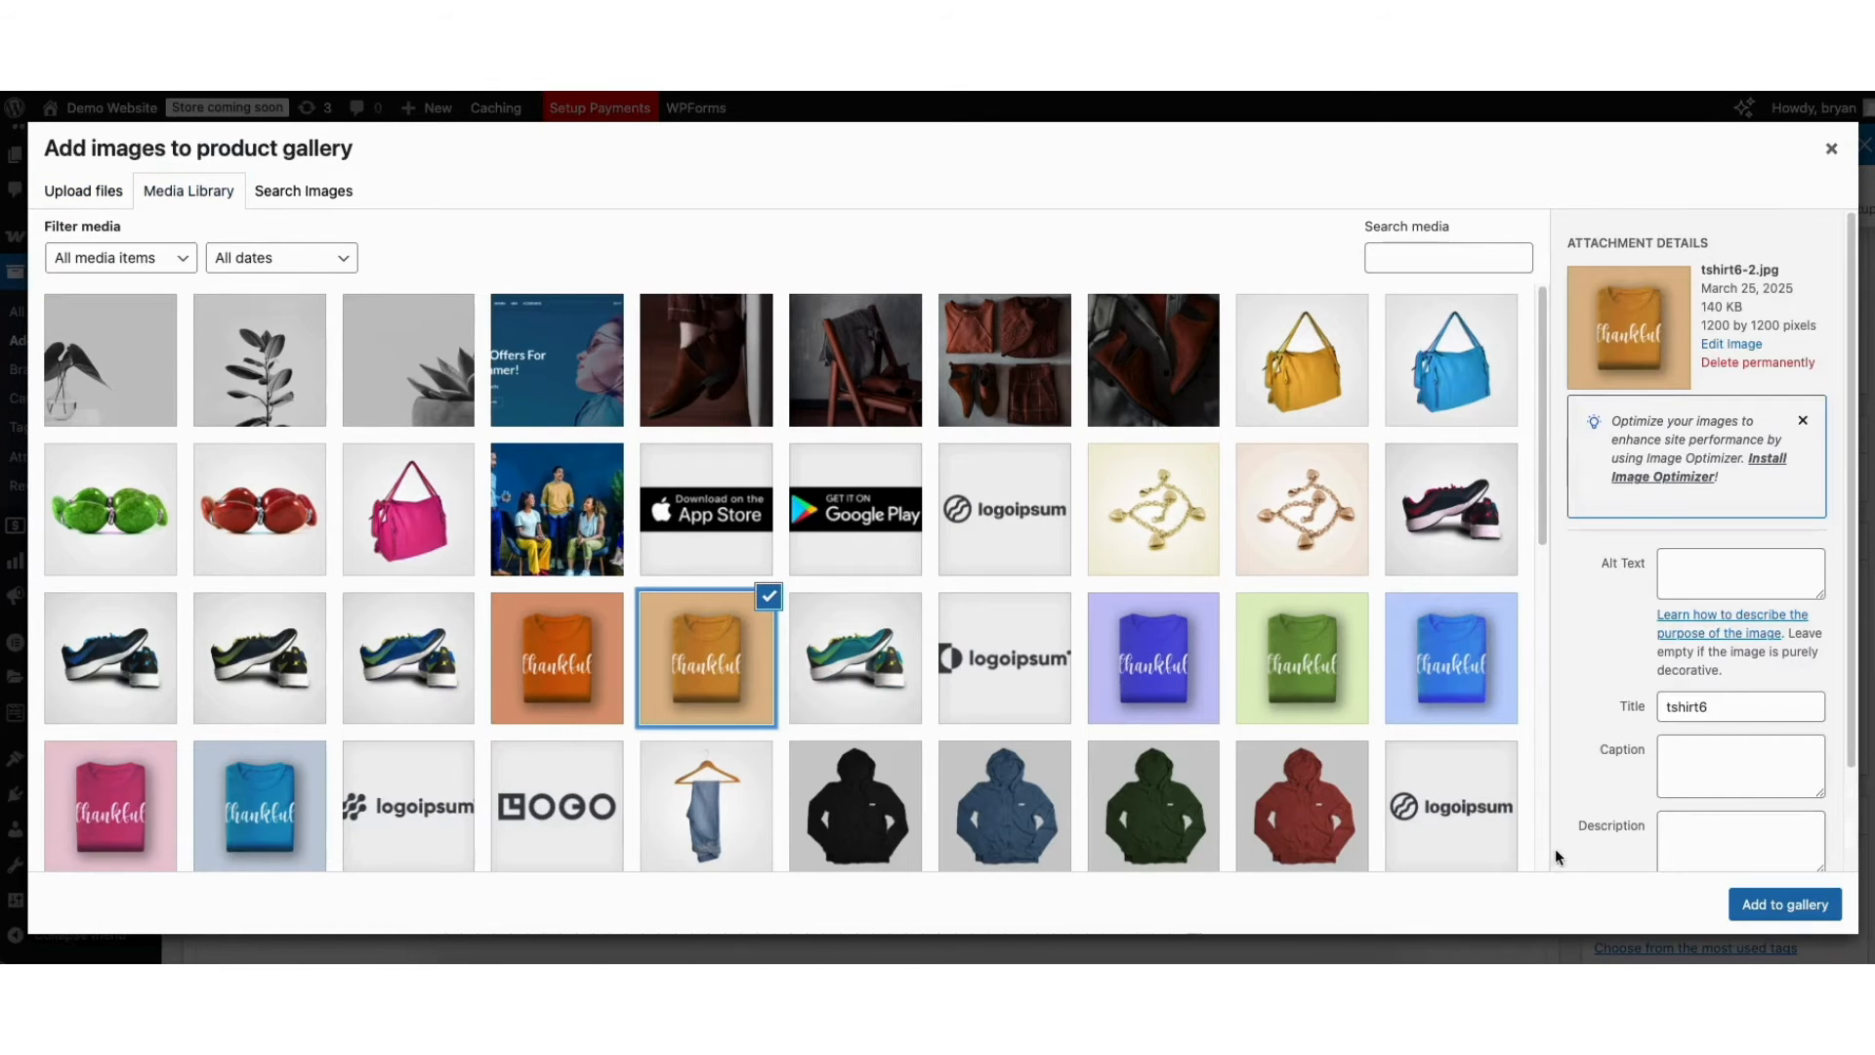
left_click(1762, 912)
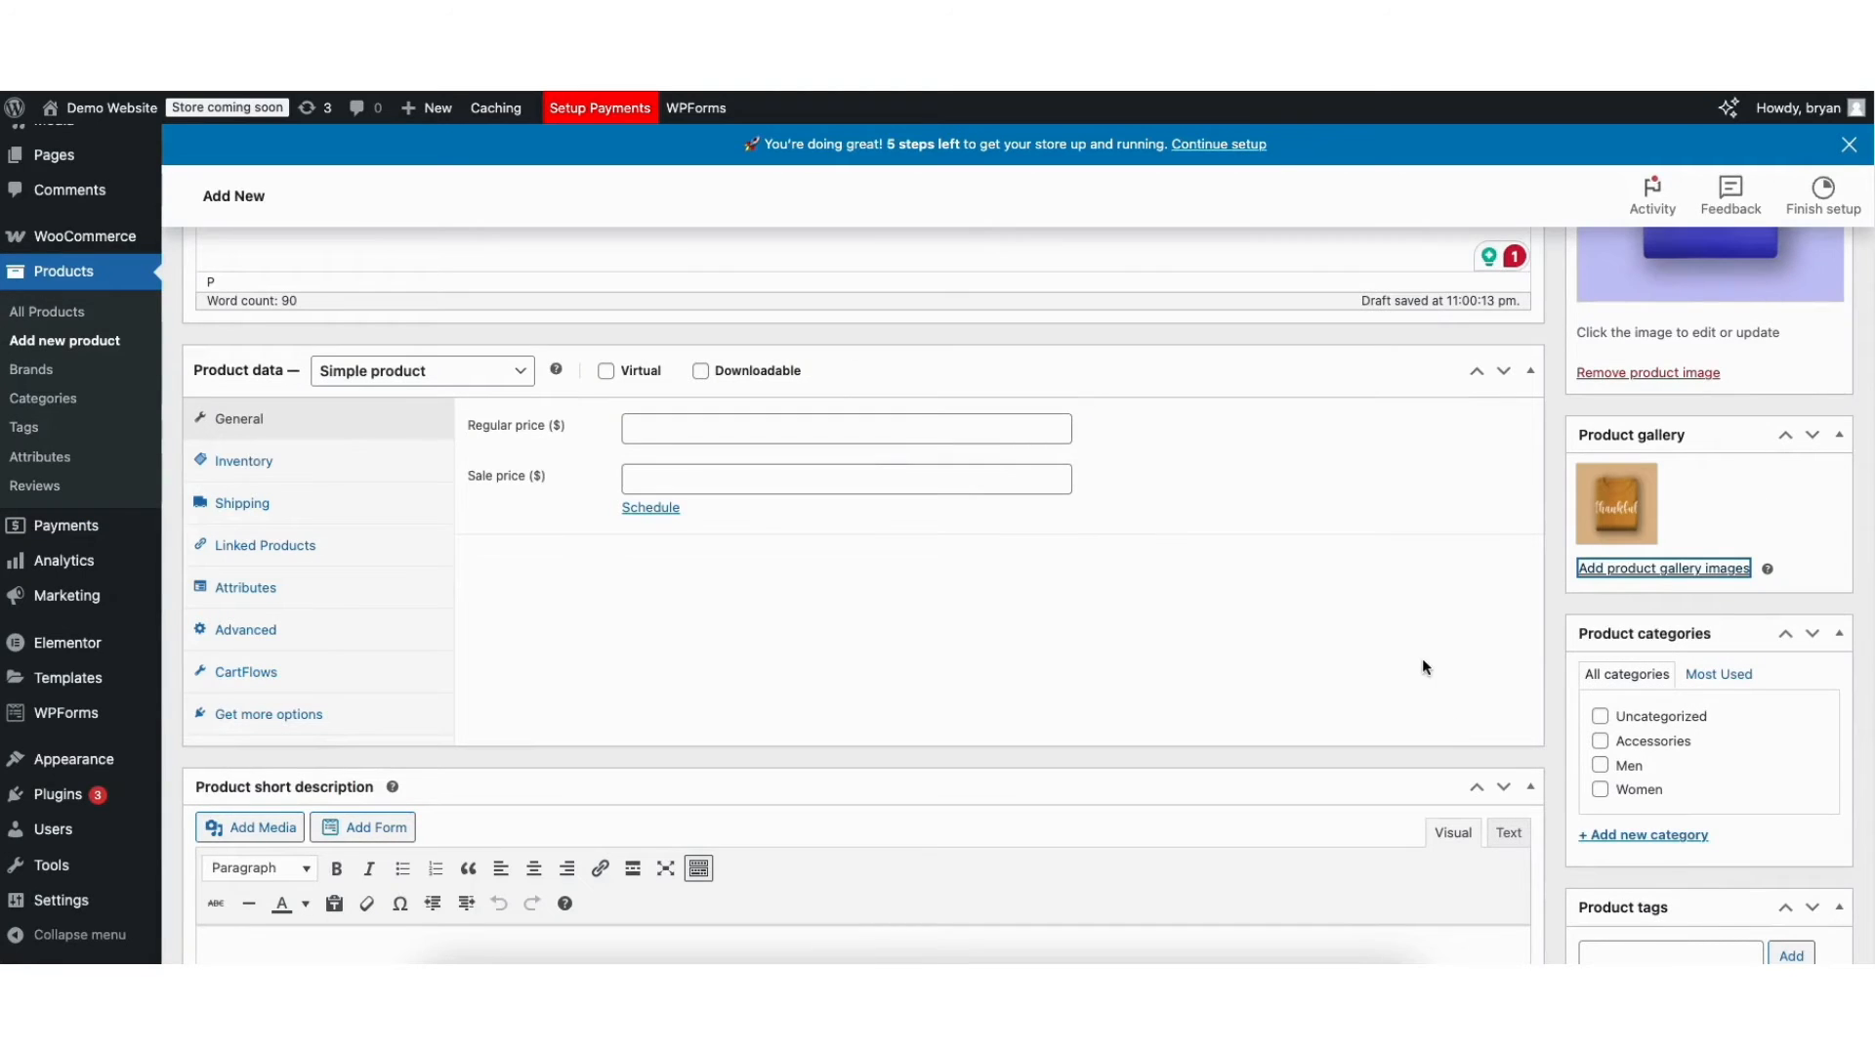
Step: Add the green "thankful" T-shirt picture tshirt5-2.jpg as a second product gallery image
mouse_move(1610, 525)
left_click(1621, 569)
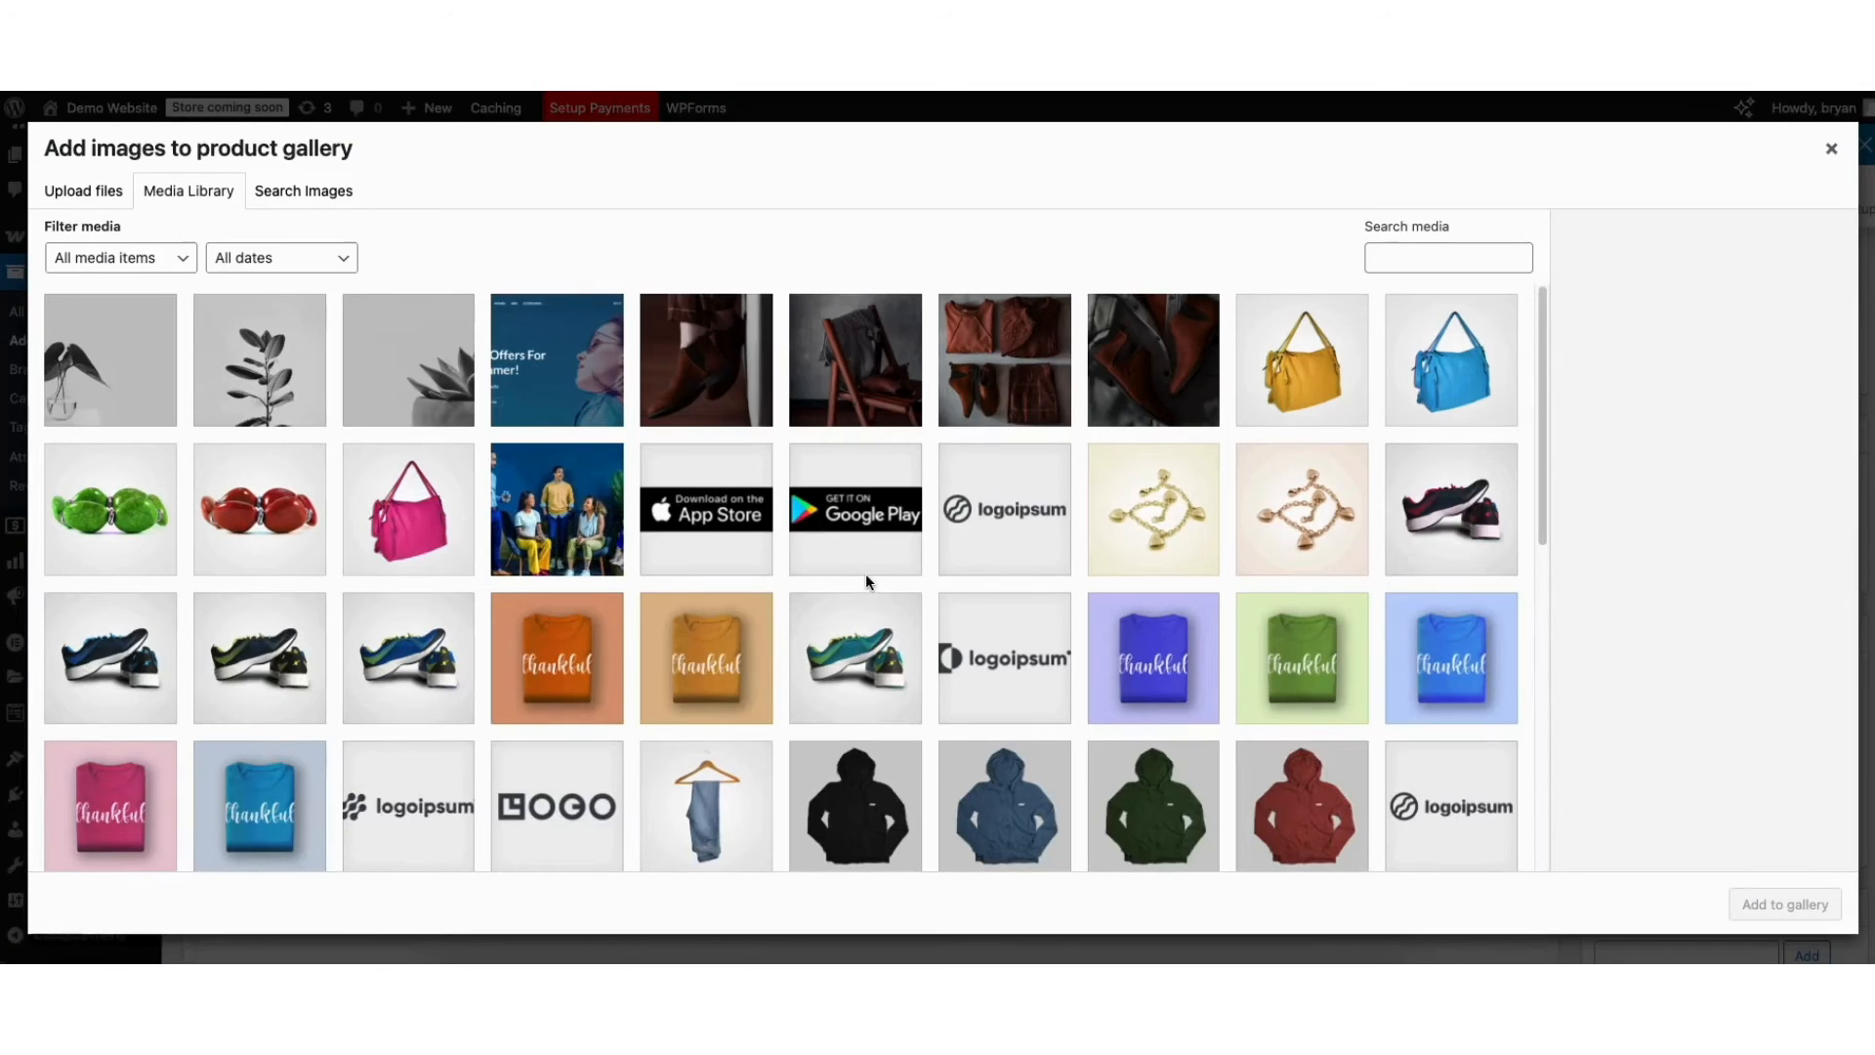
left_click(1293, 660)
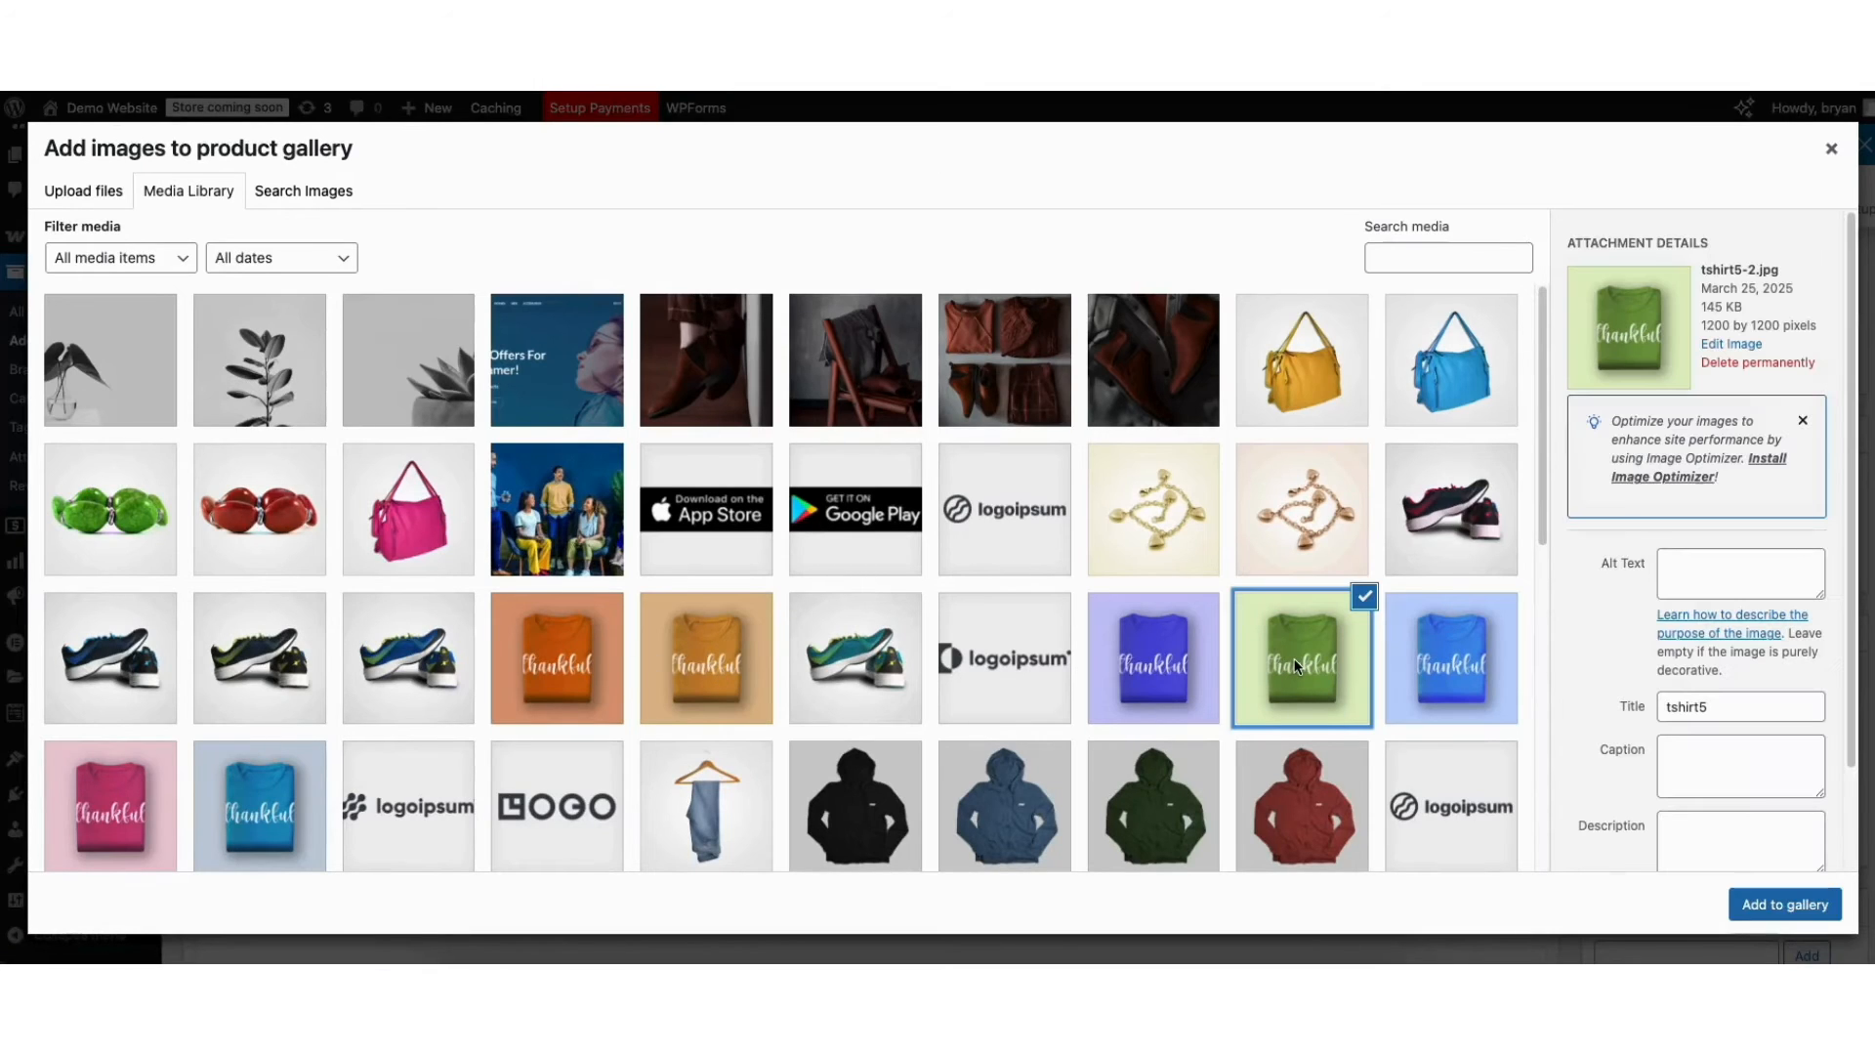
left_click(1780, 905)
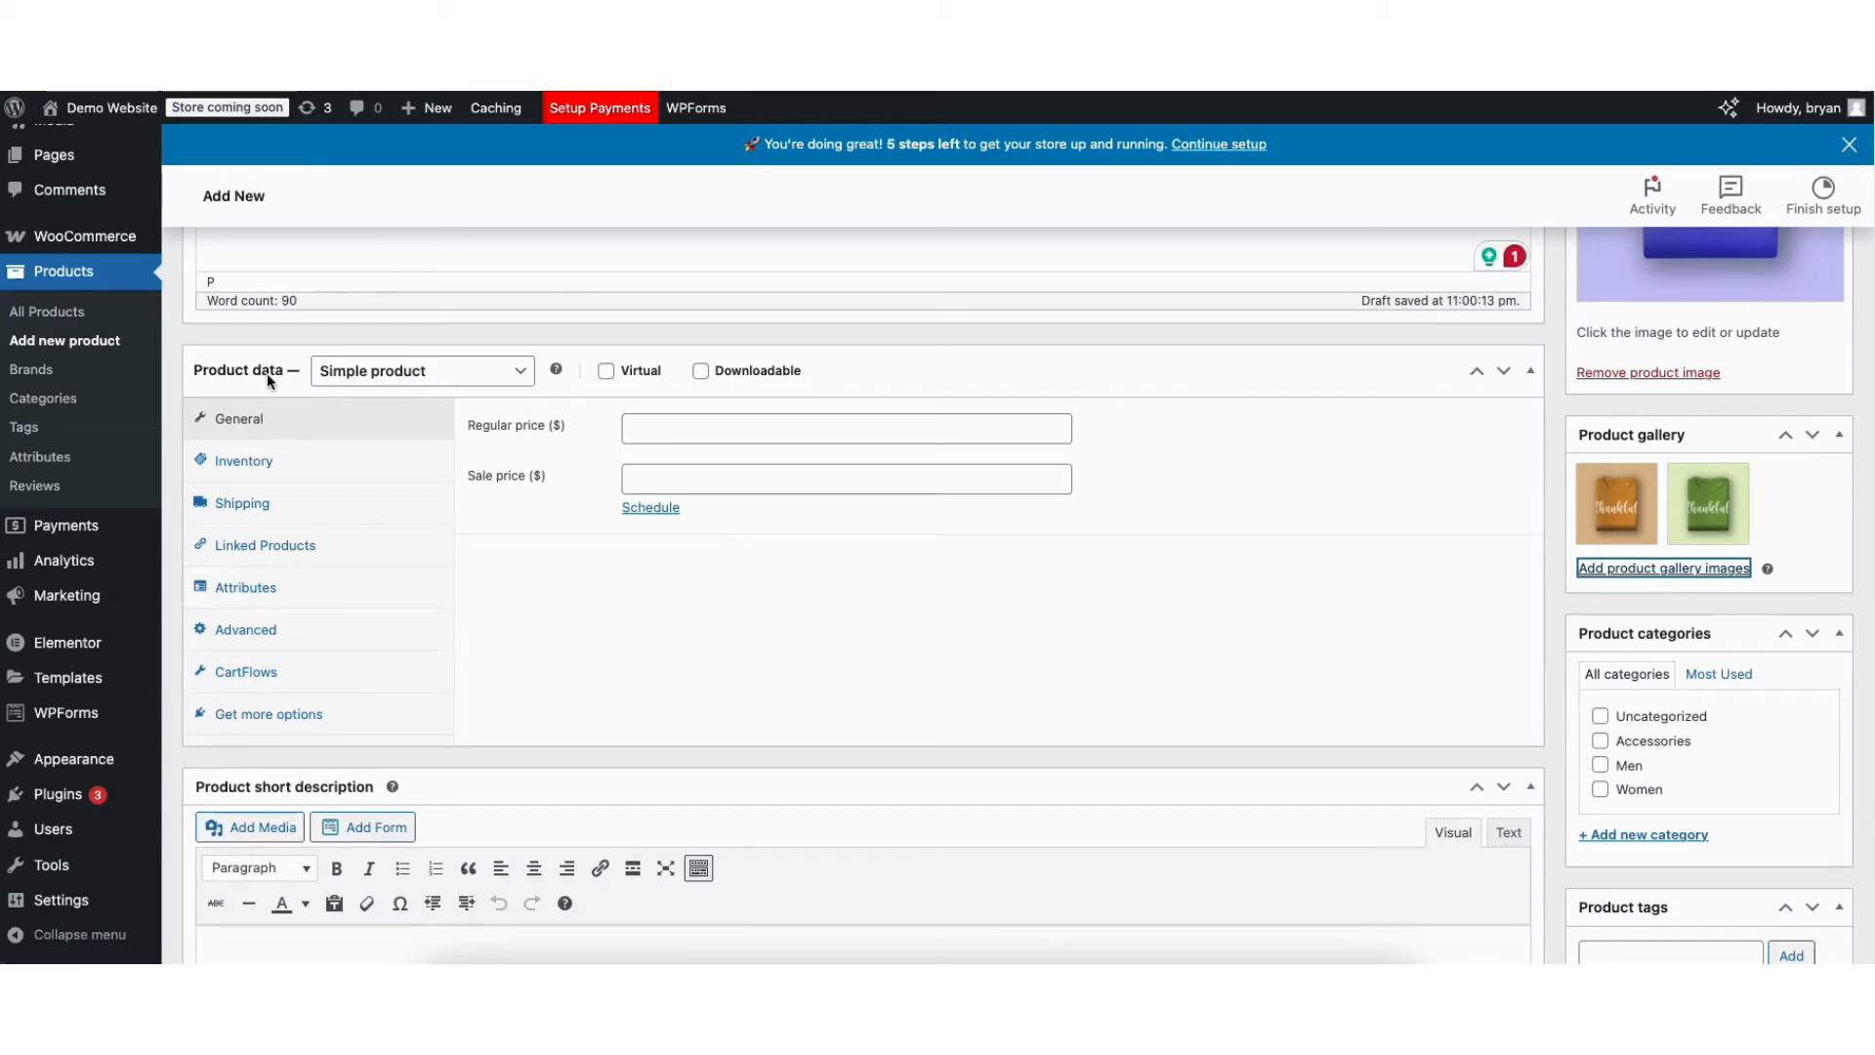
left_click(428, 371)
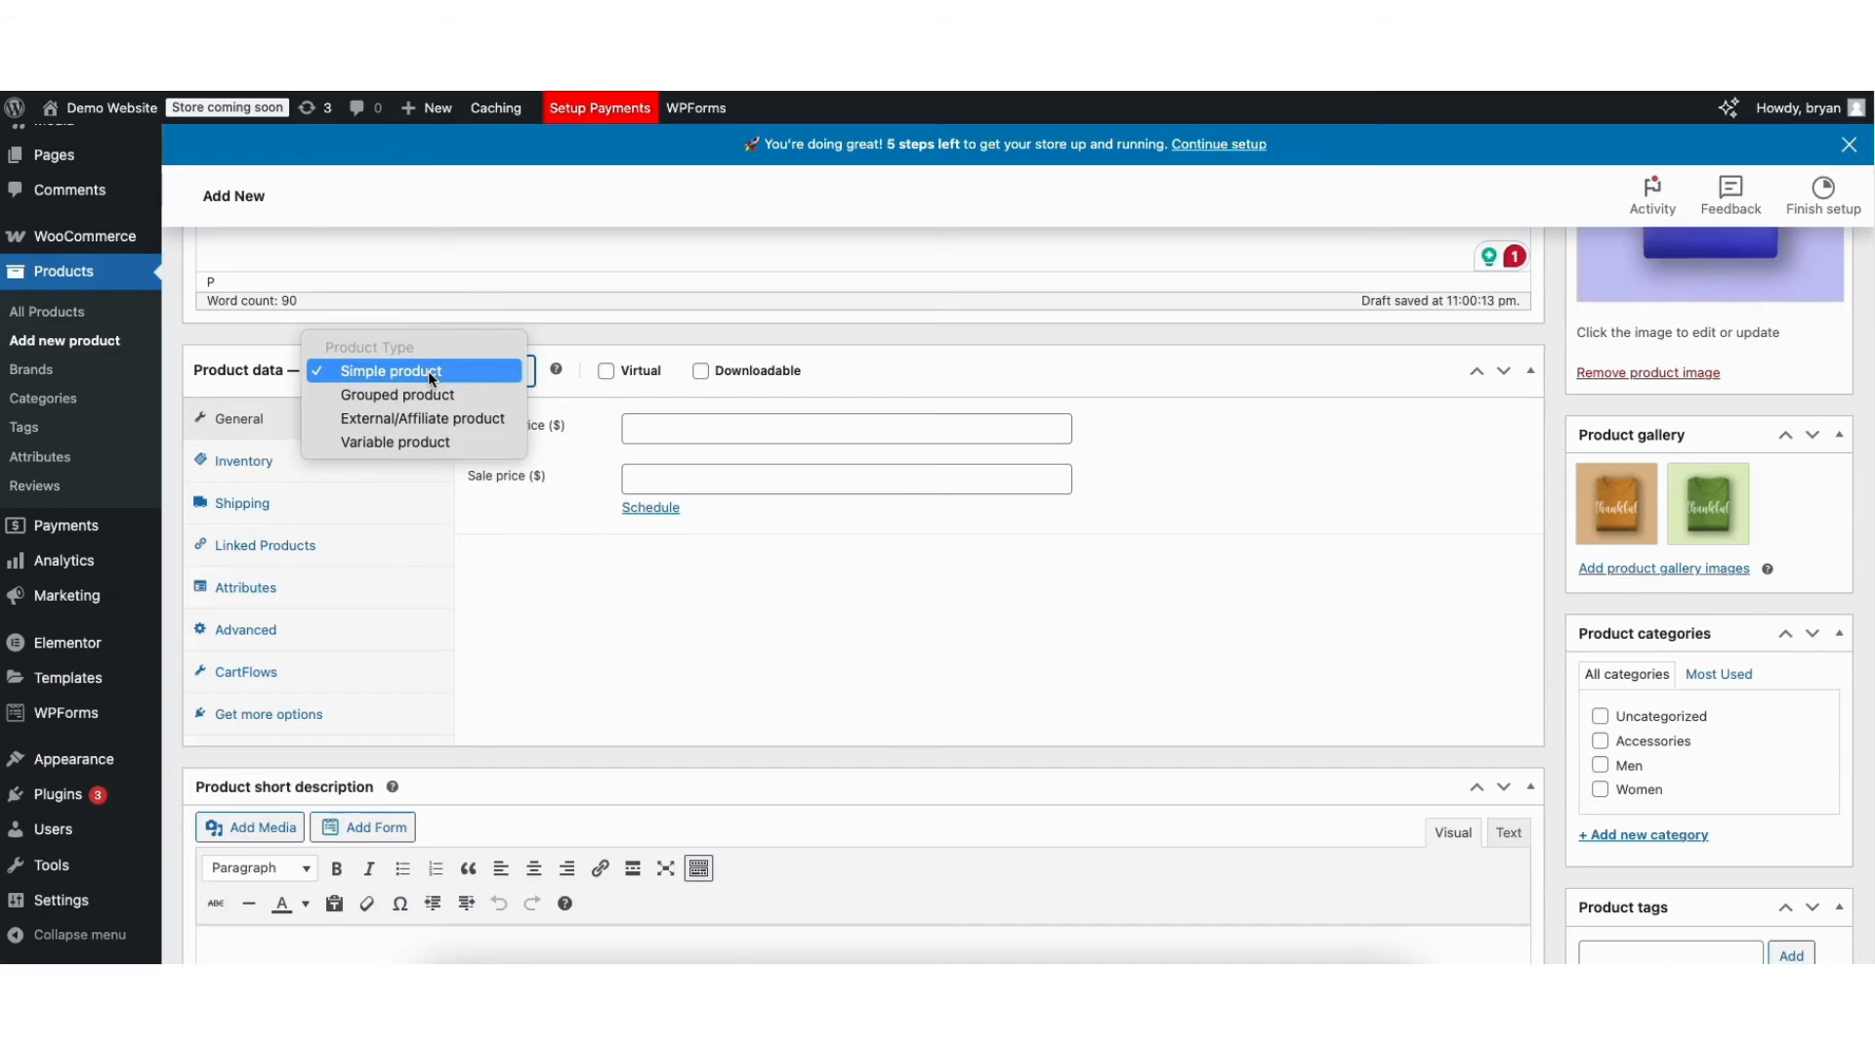
left_click(428, 371)
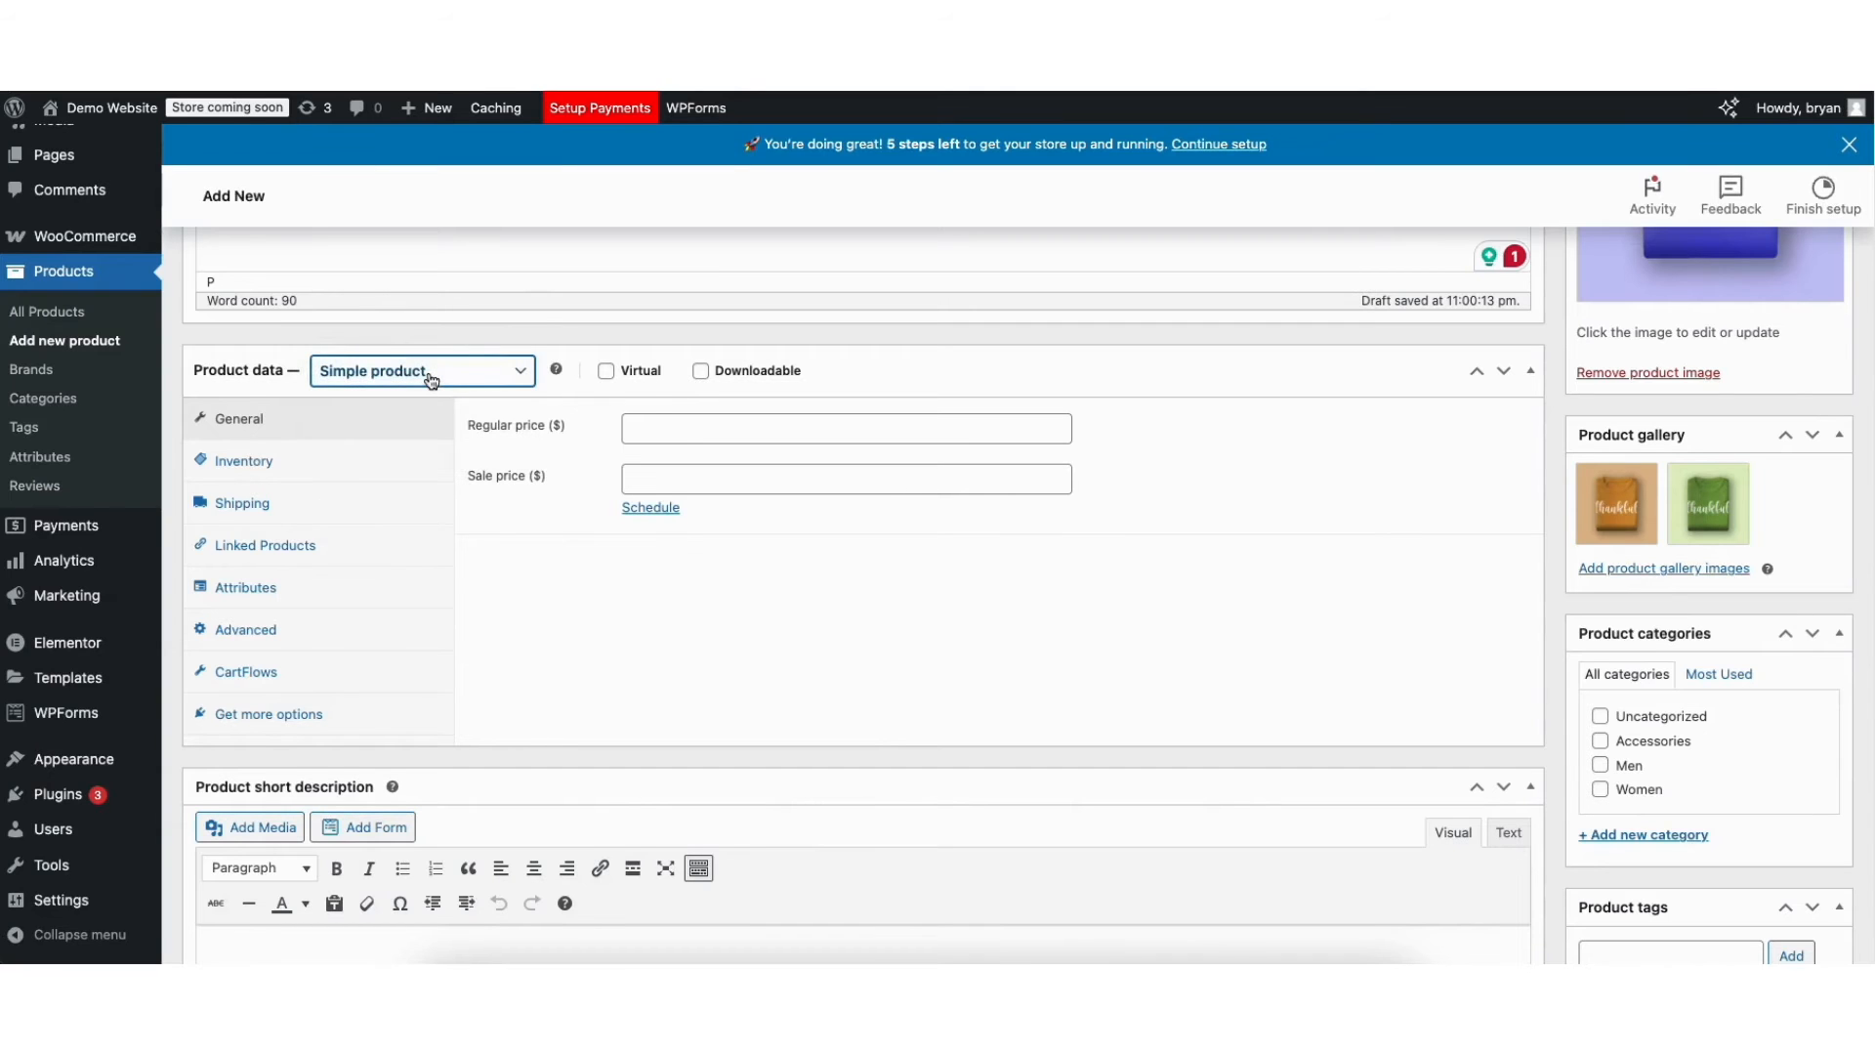
left_click(428, 373)
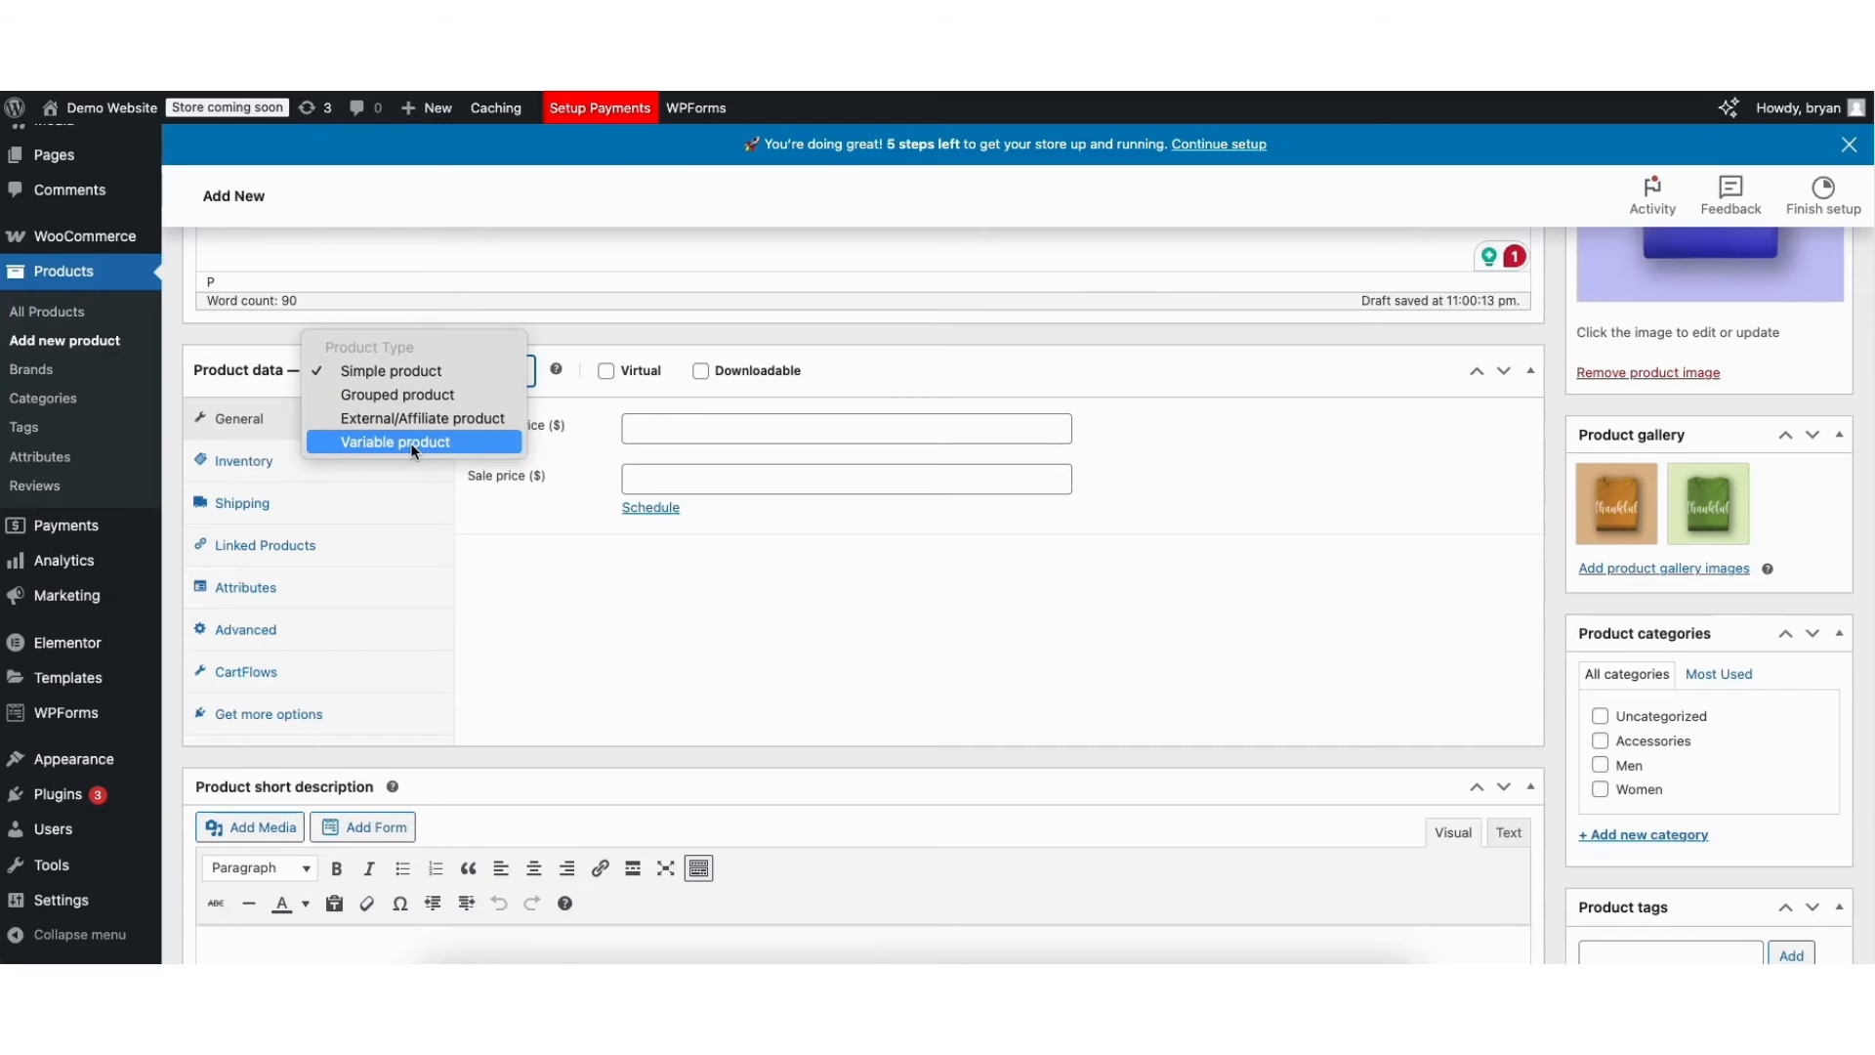
left_click(548, 336)
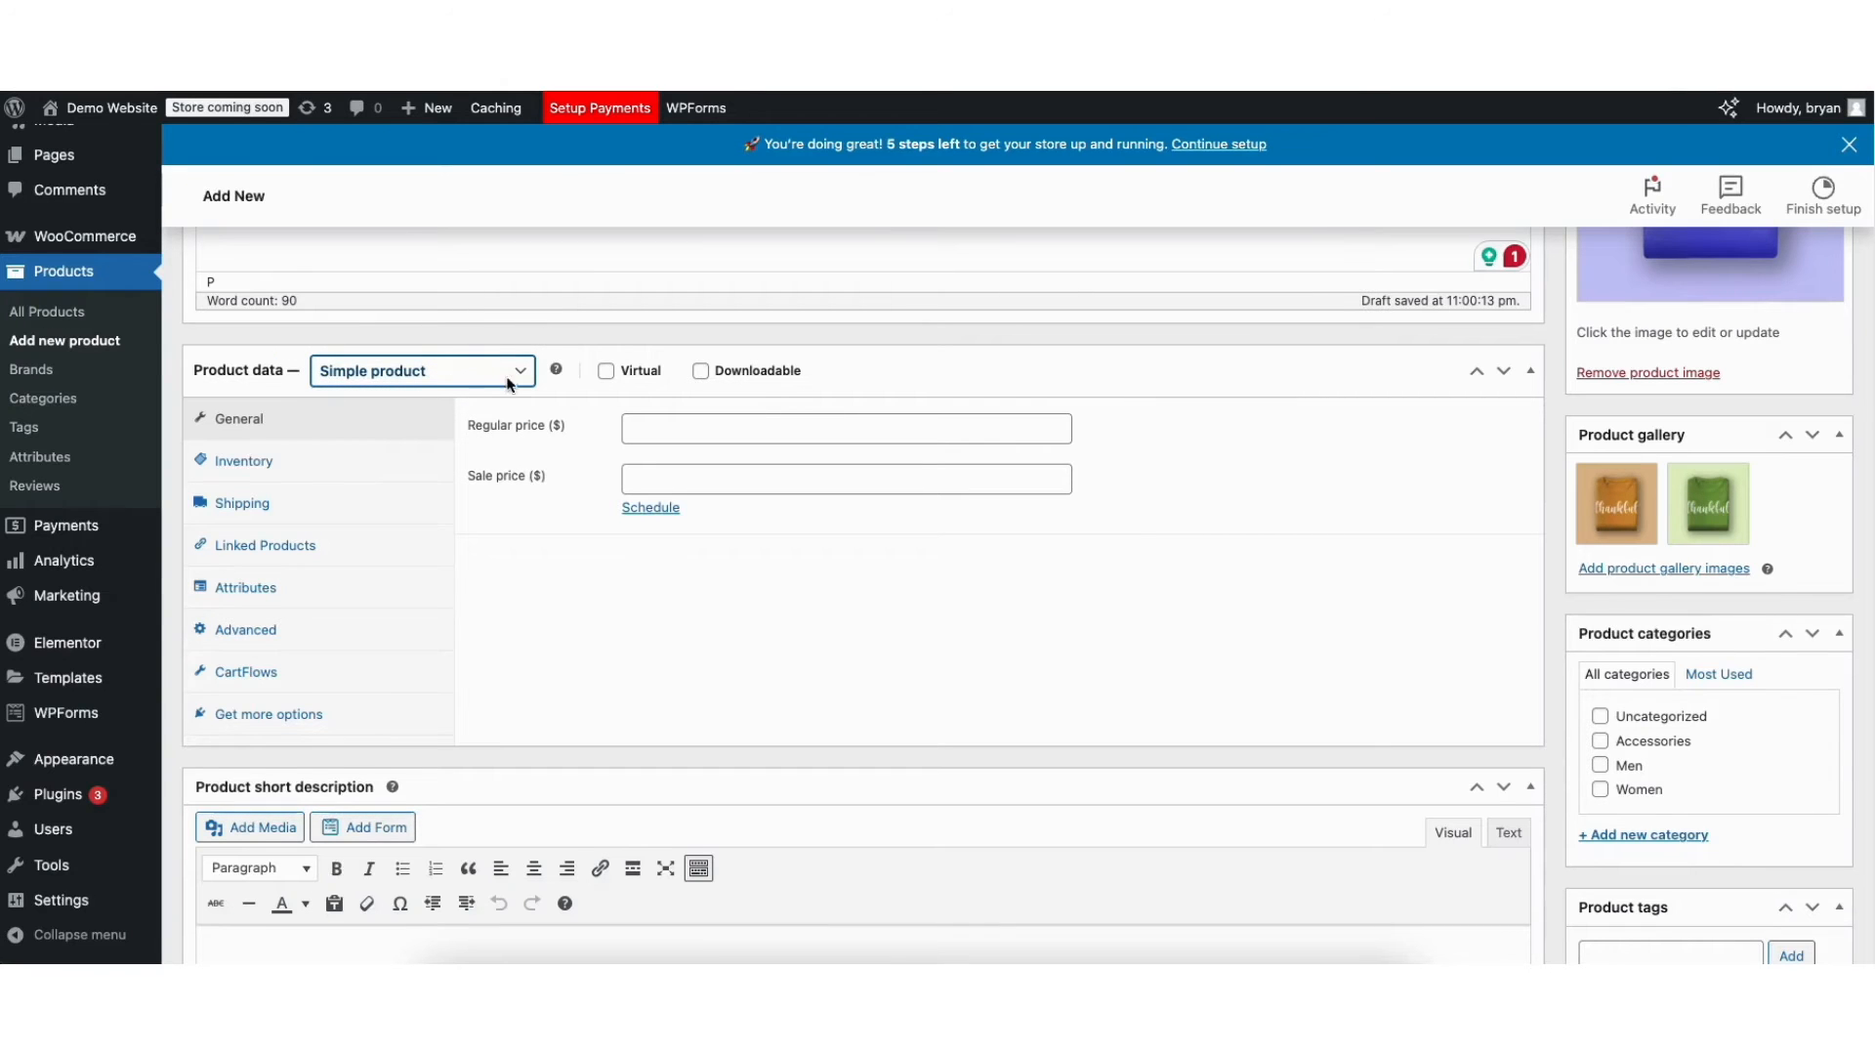
left_click(700, 372)
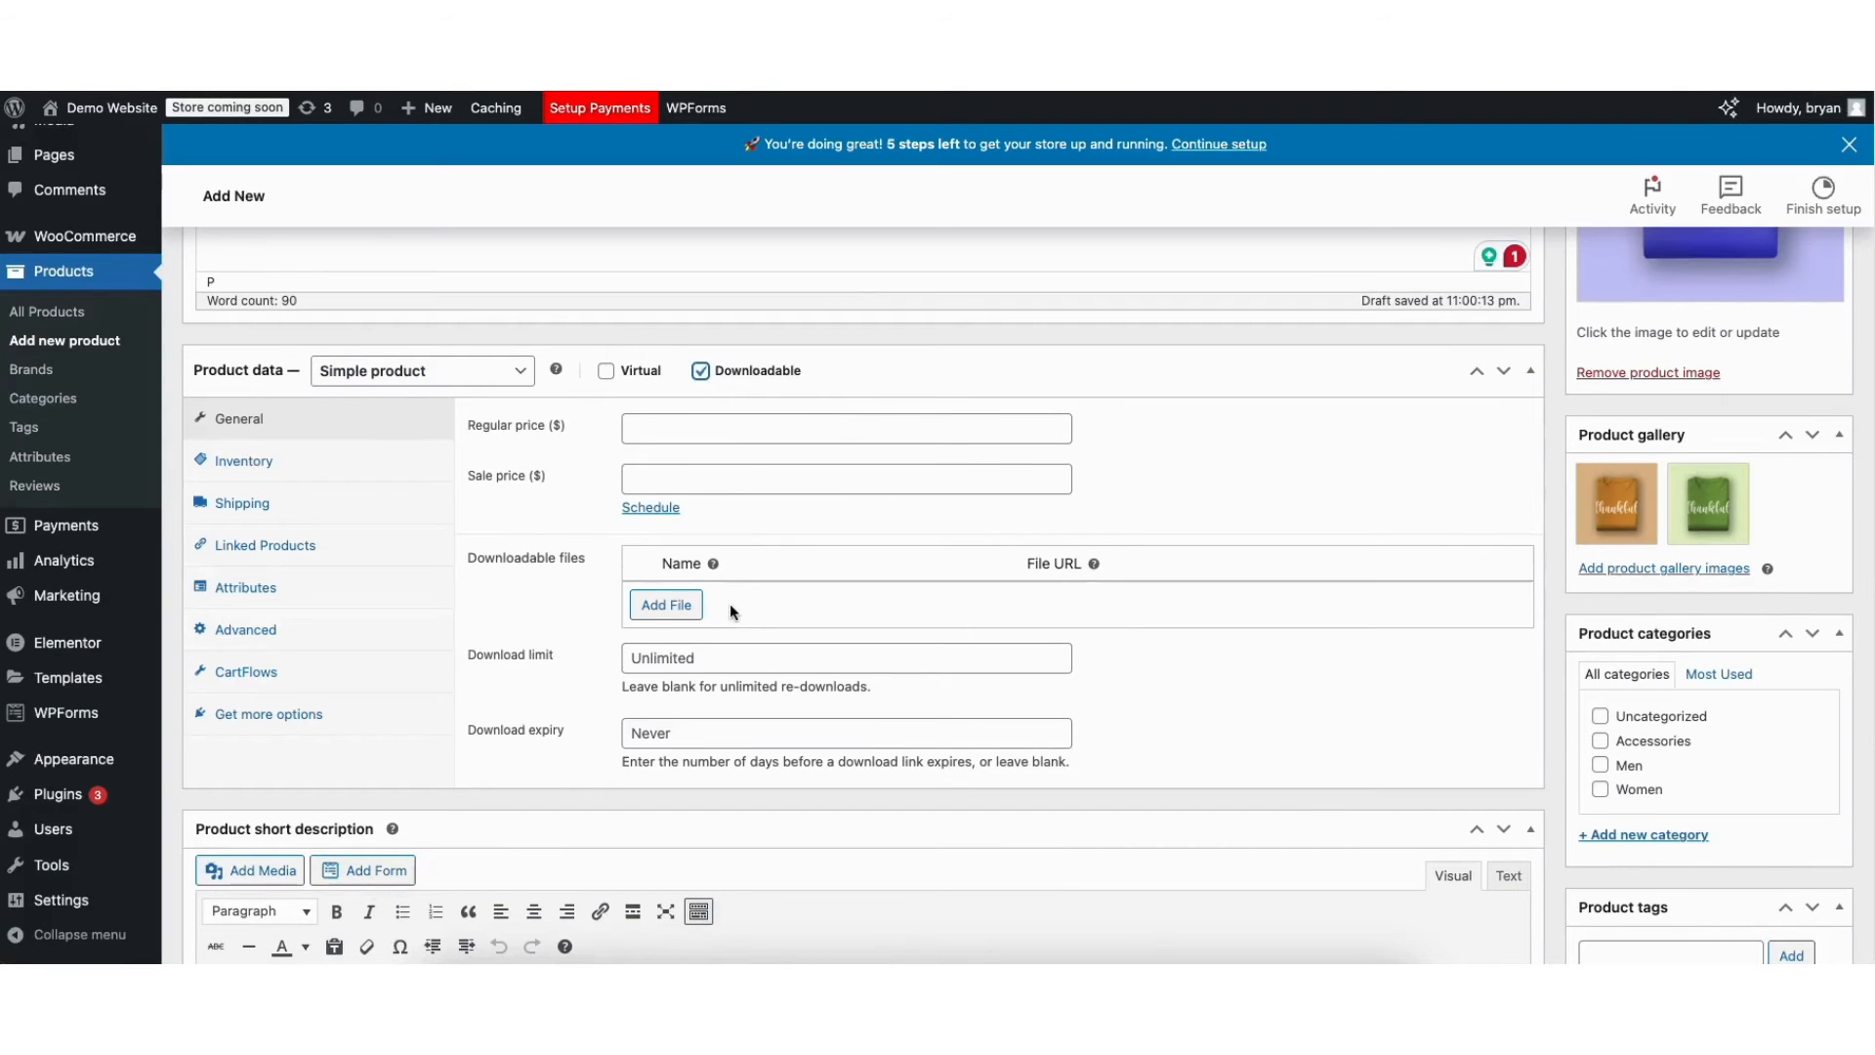
left_click(700, 372)
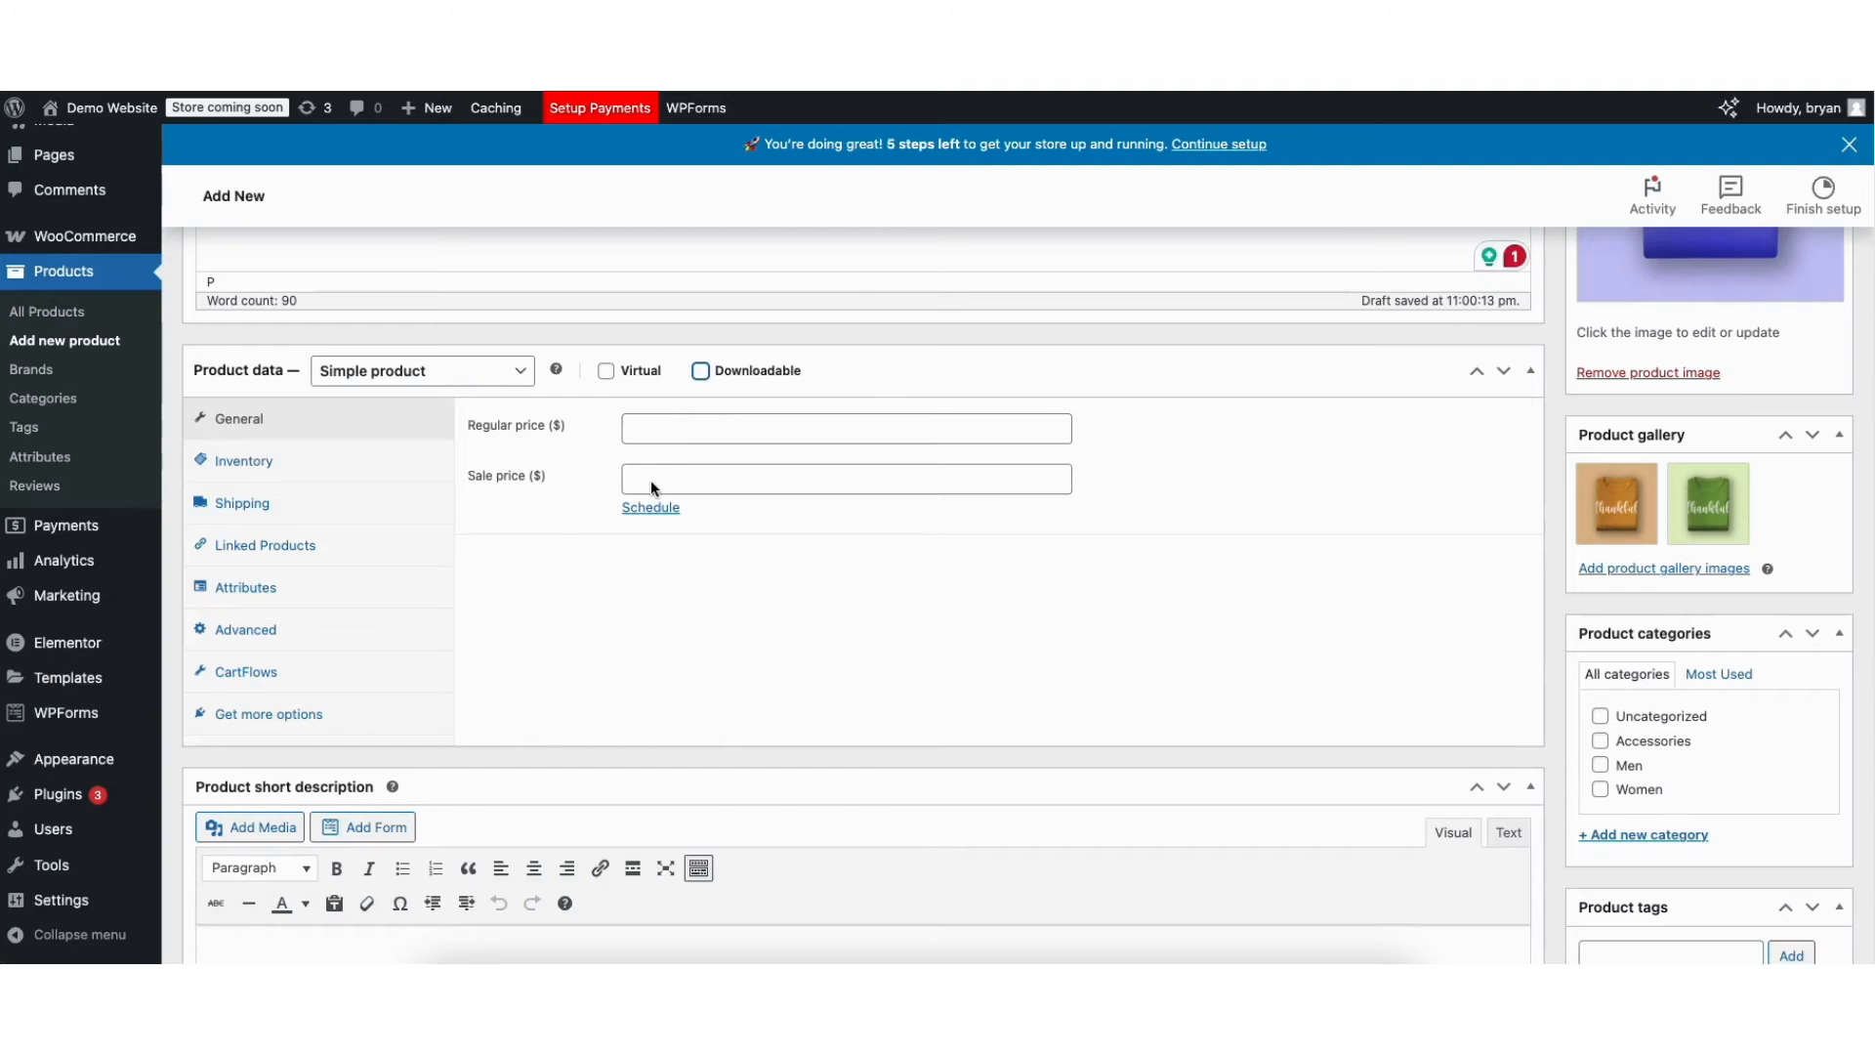
Step: Set the product's regular price to $25 and its sale price to $20
left_click(650, 427)
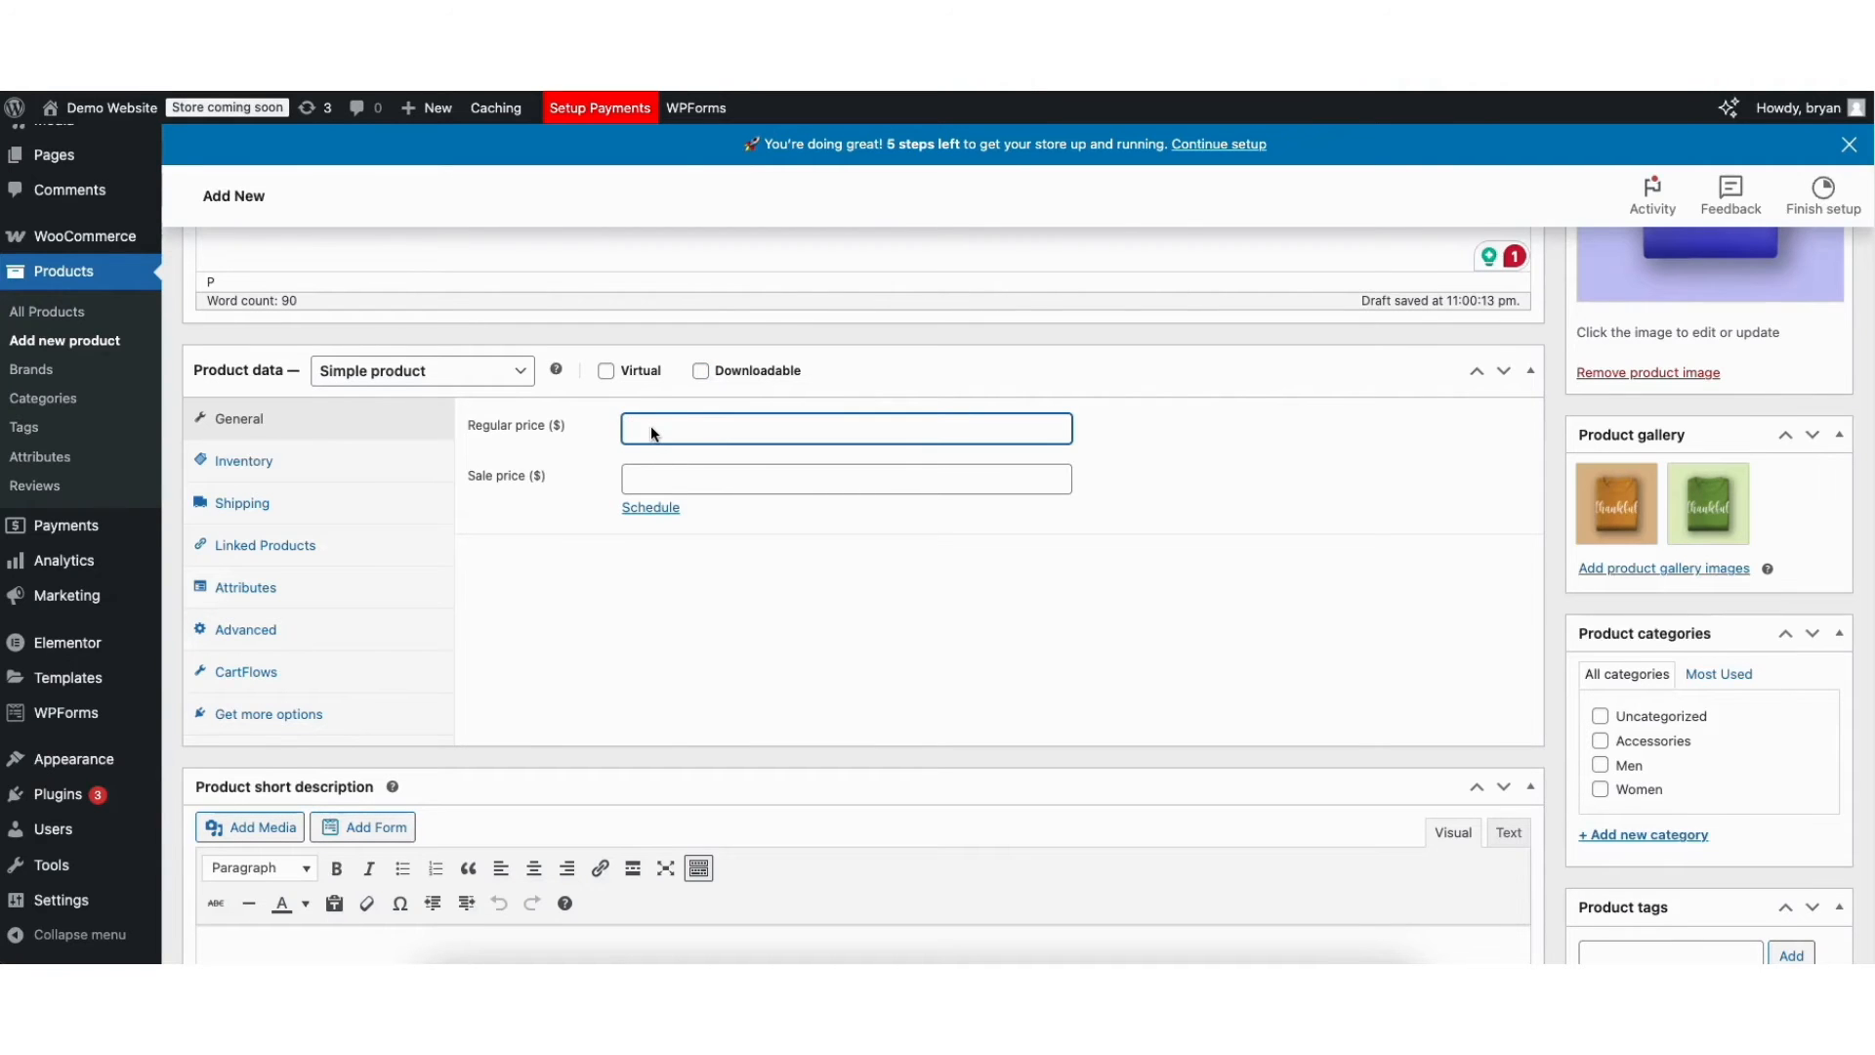
type("25")
left_click(650, 478)
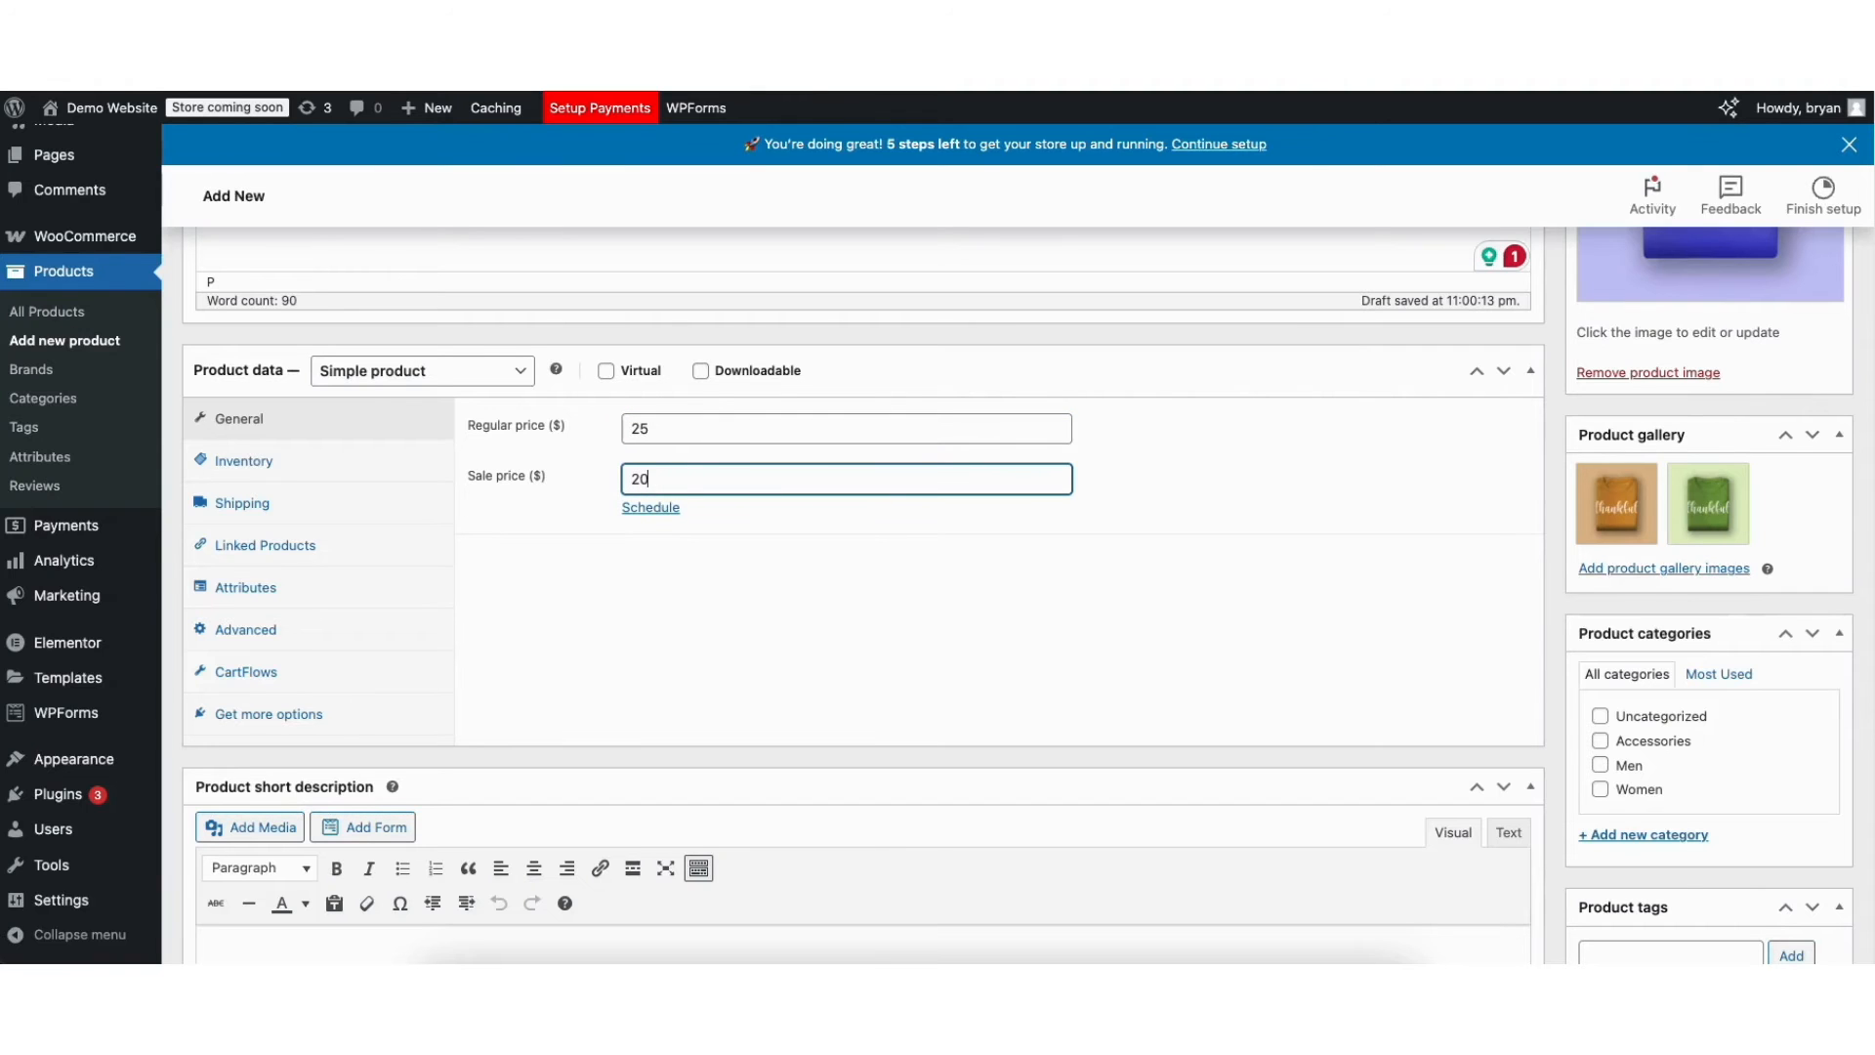
left_click(648, 508)
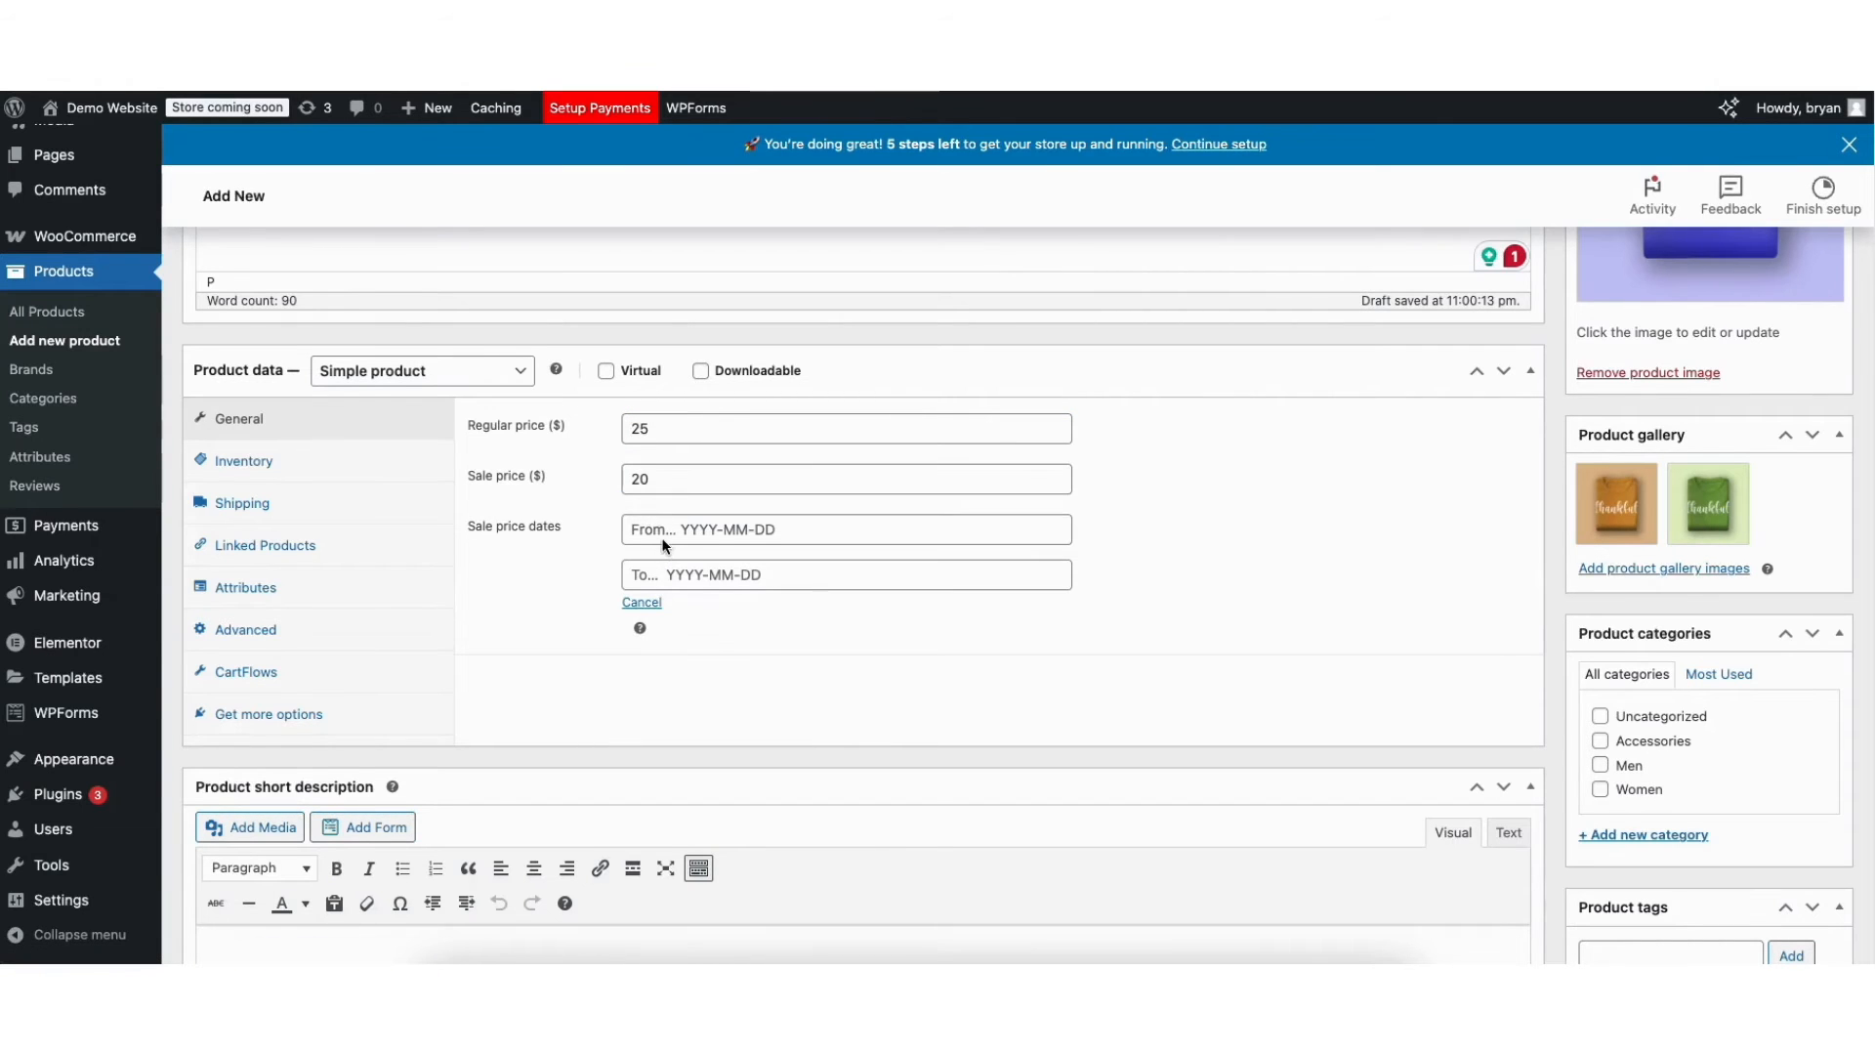
left_click(668, 534)
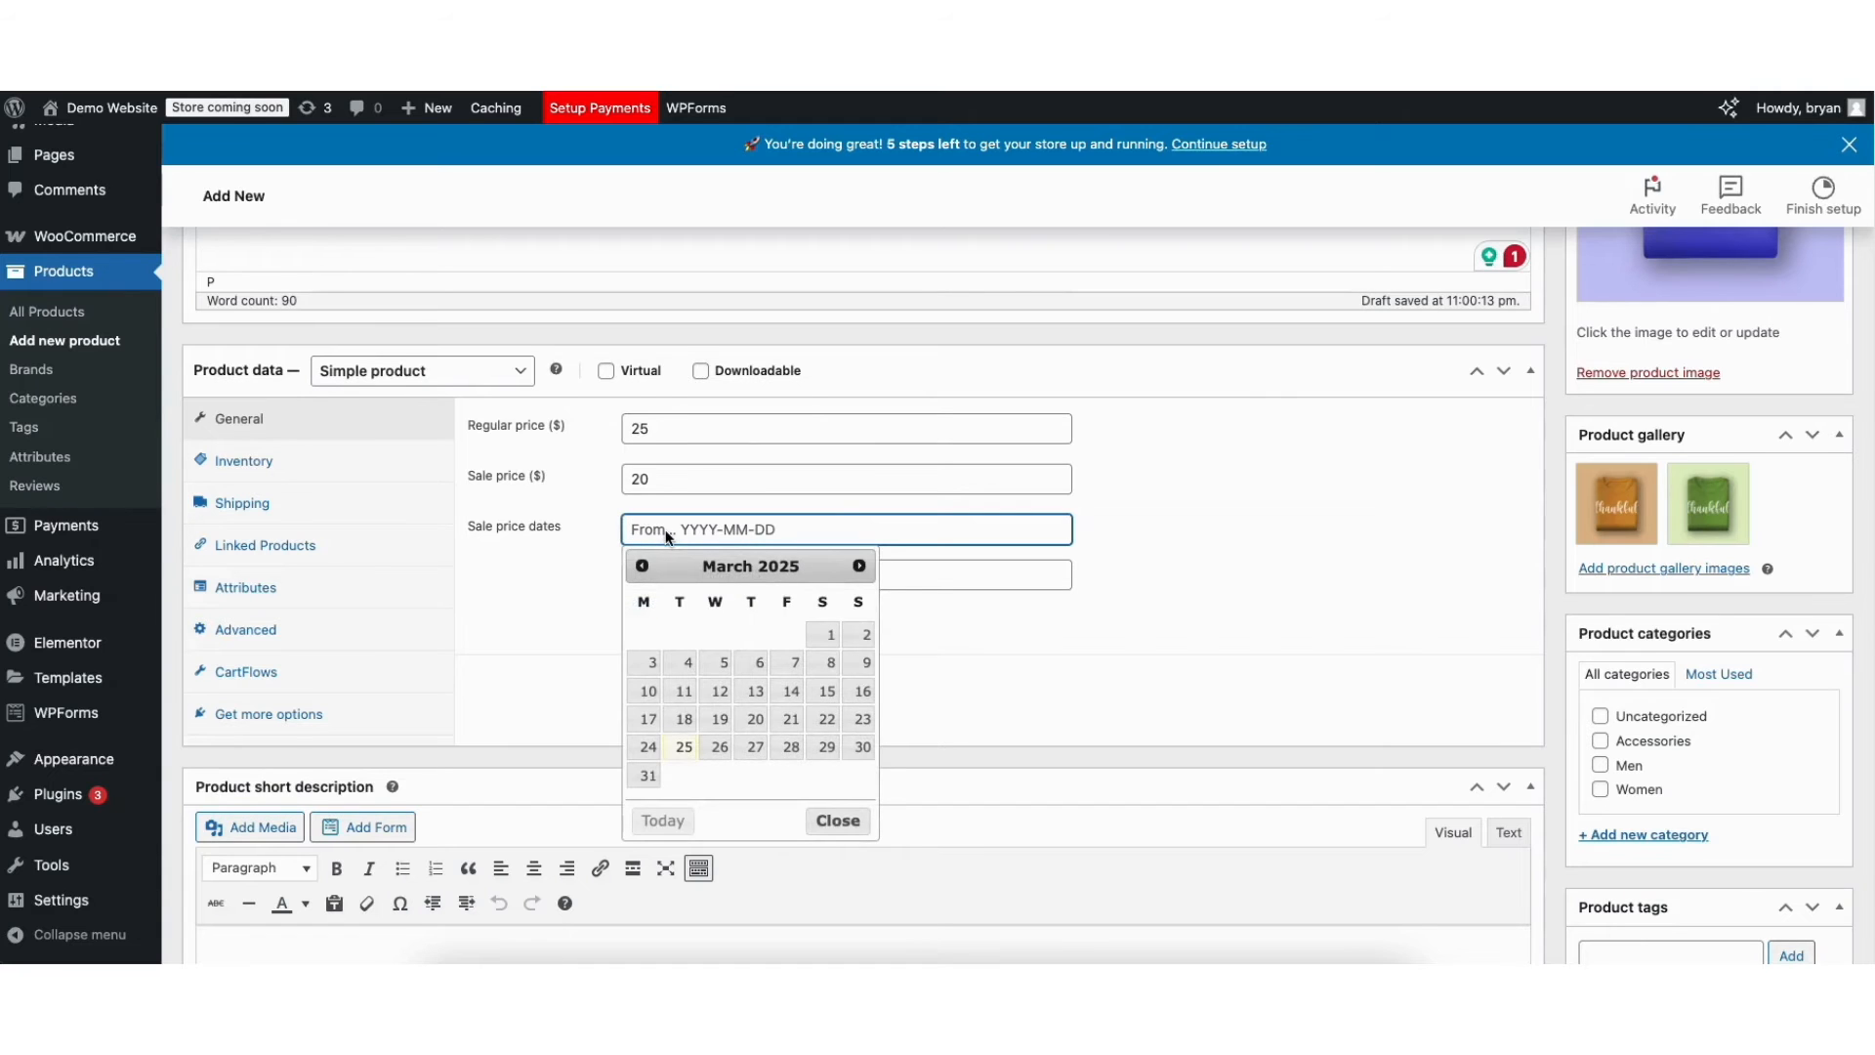
left_click(572, 596)
left_click(635, 600)
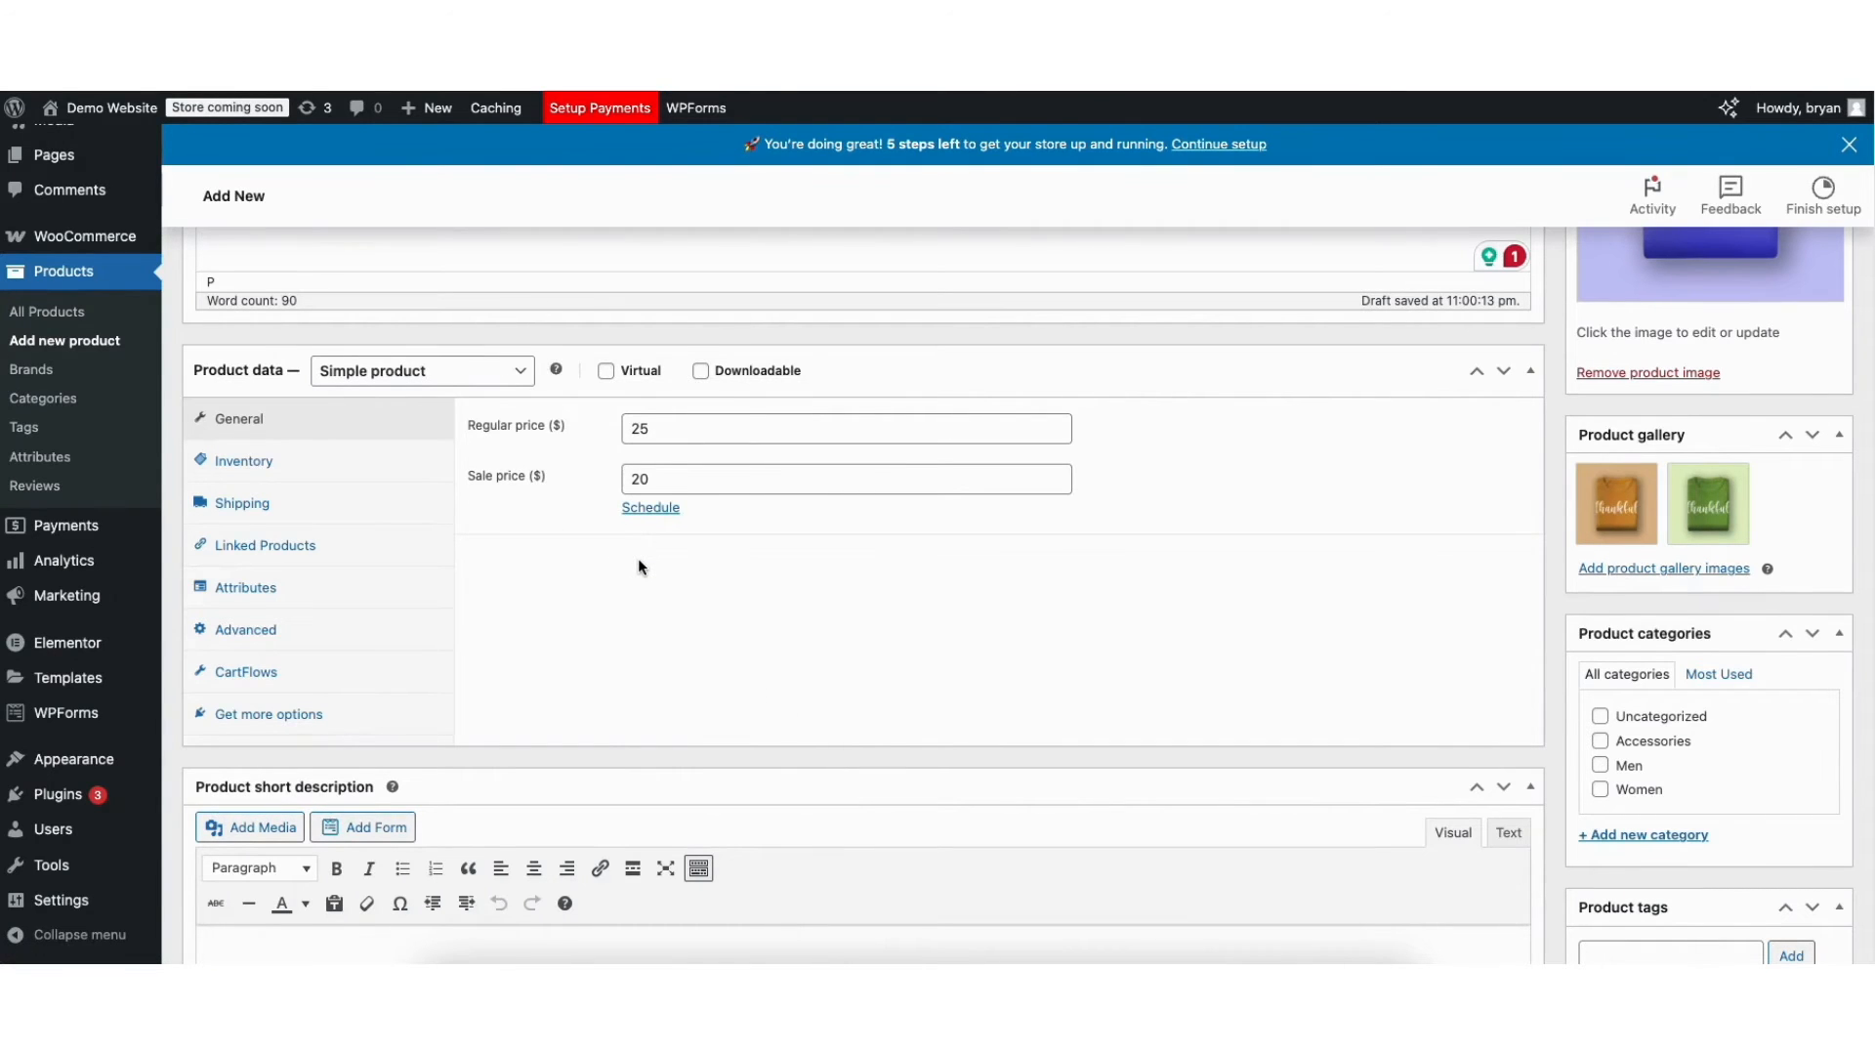
Step: Change the product type to Variable product and dismiss the tip about adding attributes
left_click(433, 372)
left_click(391, 442)
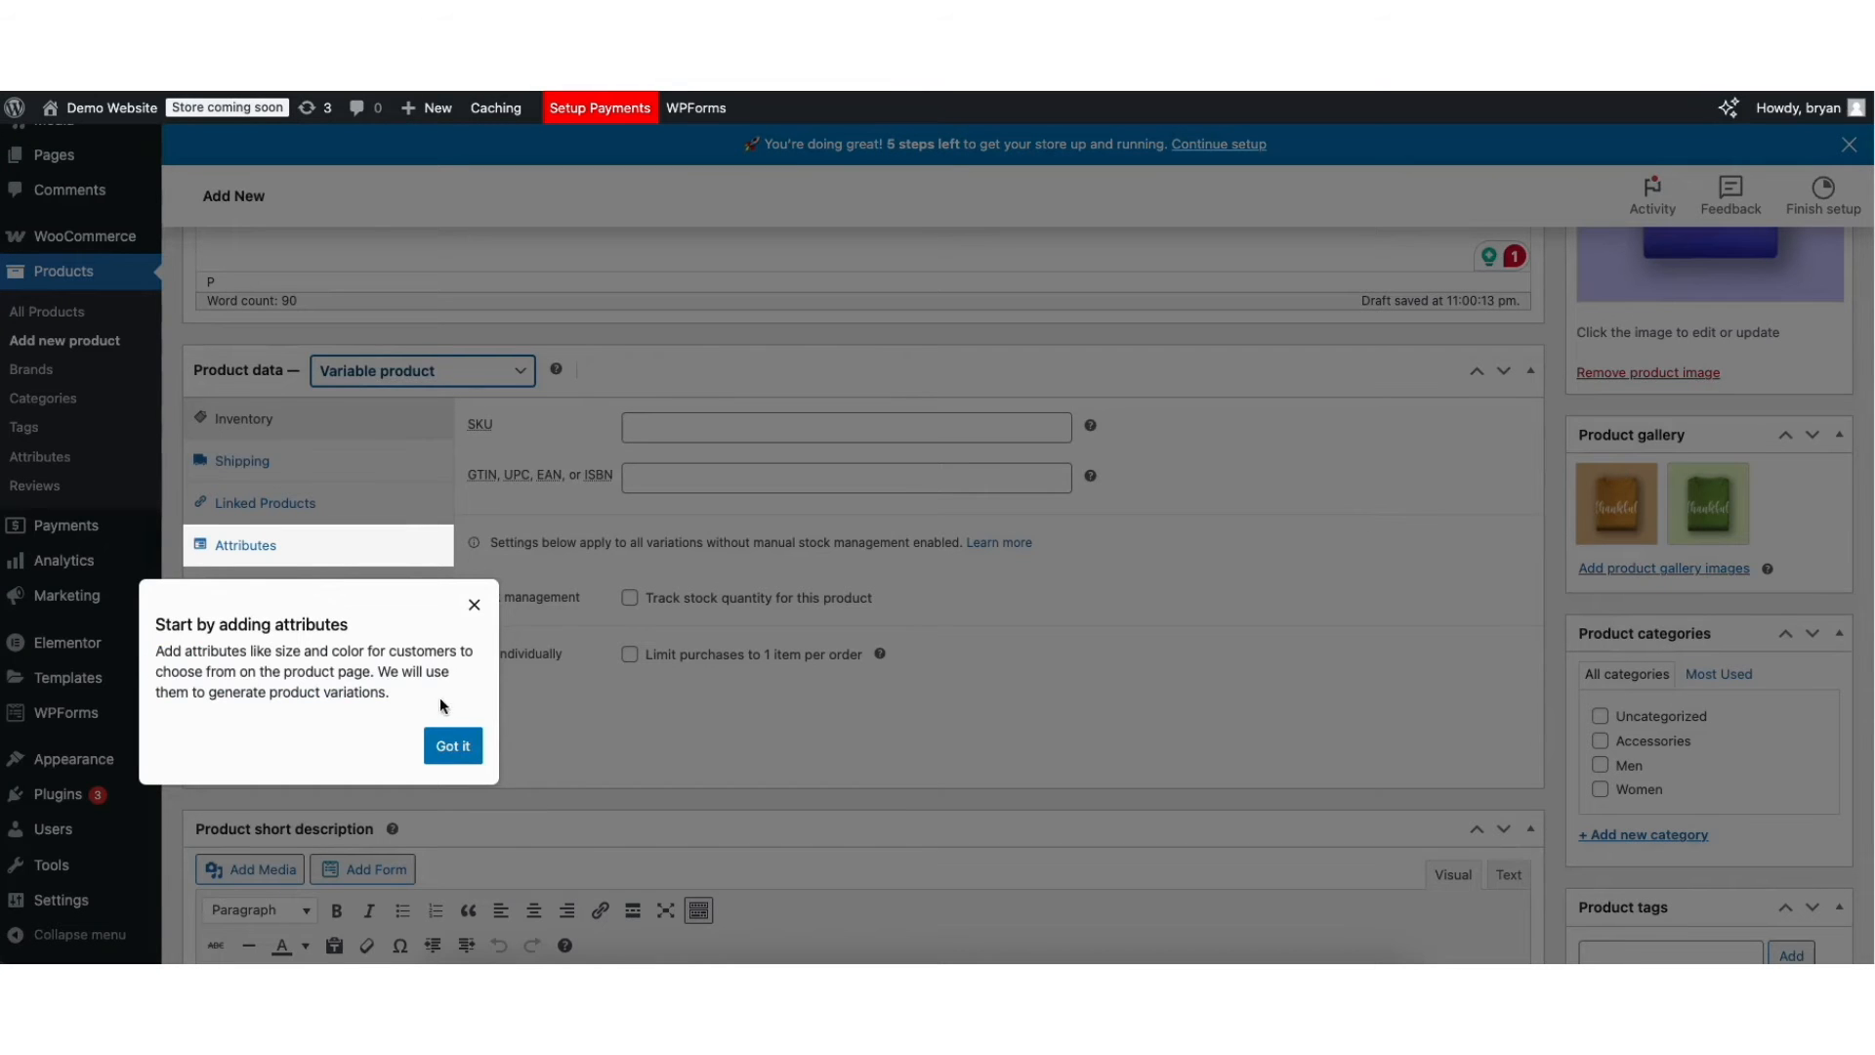
left_click(444, 746)
Step: Enter a product short description about top-notch quality, versatility, durability, ease of use, sleek design and multi-purpose functionality for personal and professional needs
scroll(973, 590, "down", 4)
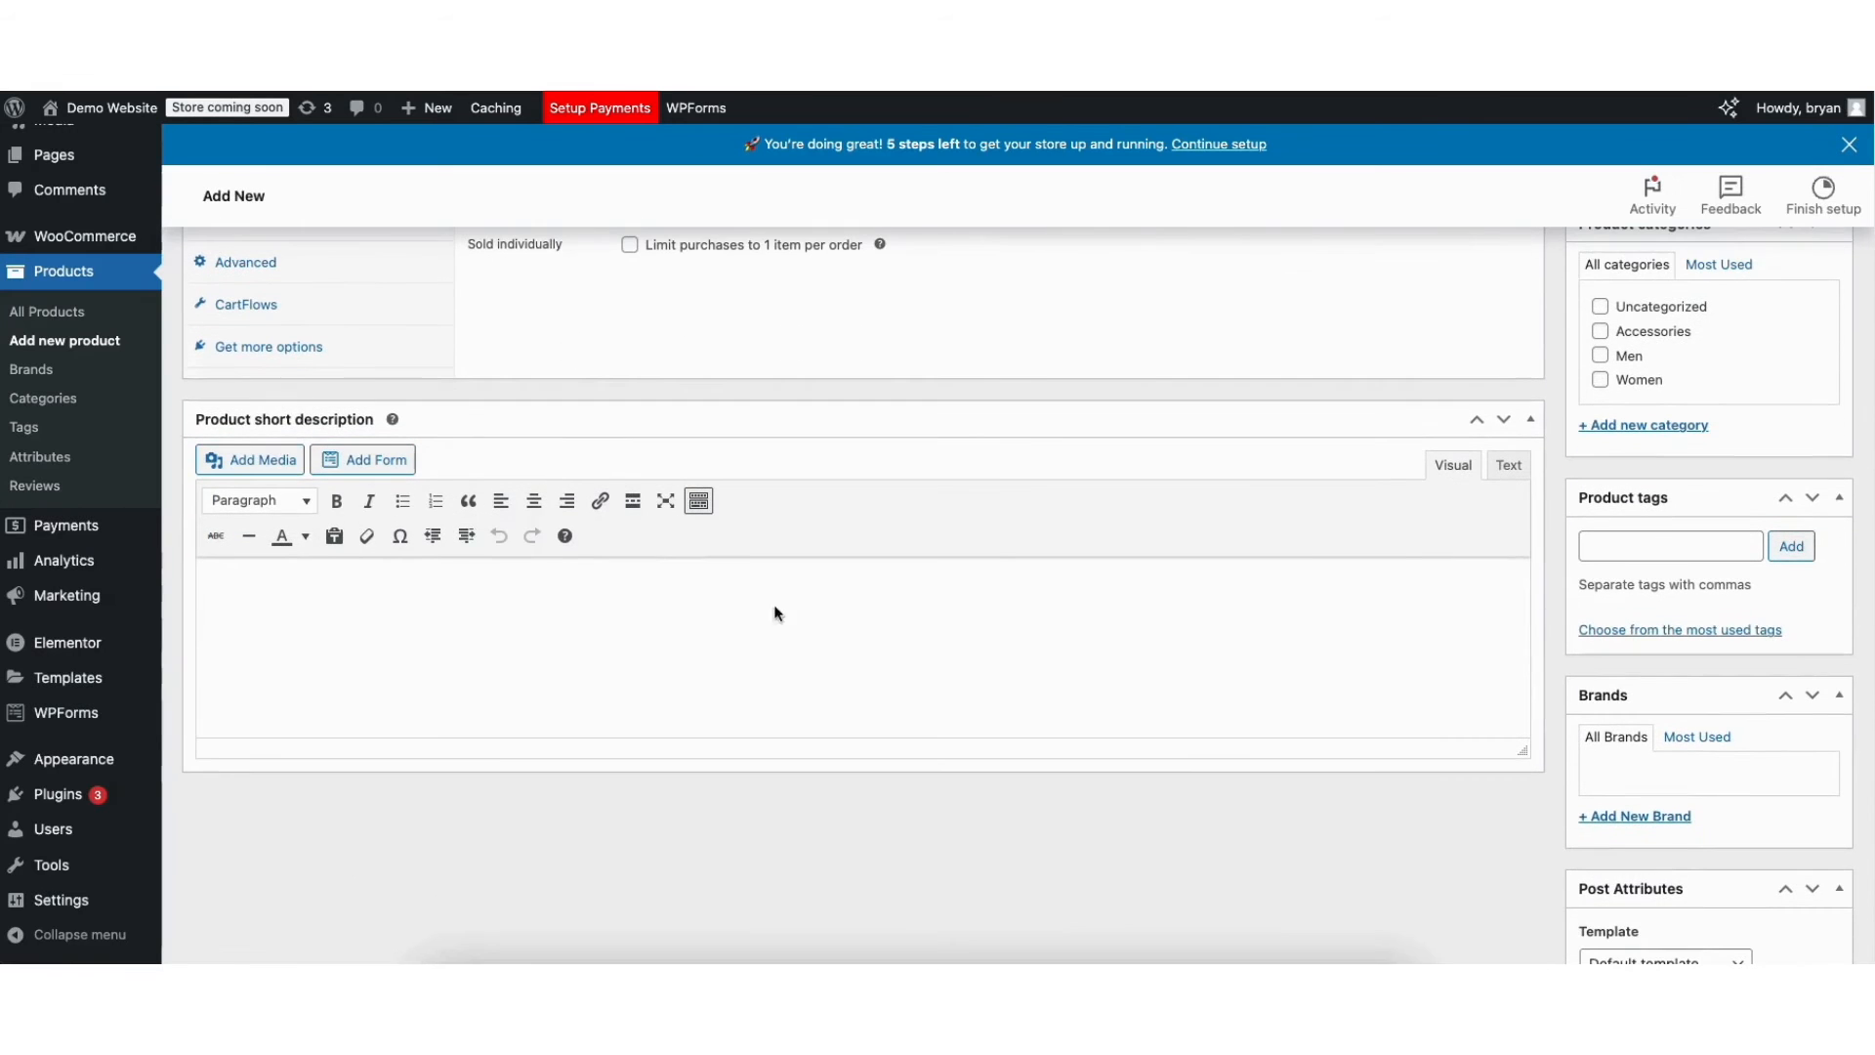
left_click(262, 593)
type("Experience top-notch quality and versatility with our Demo E-Commerce Product. Designed for durability and ease of use, it’s perfect for both personal and professional needs. With a sleek design and multi-purpose functionality, this product enhances your daily routine effortlessly.")
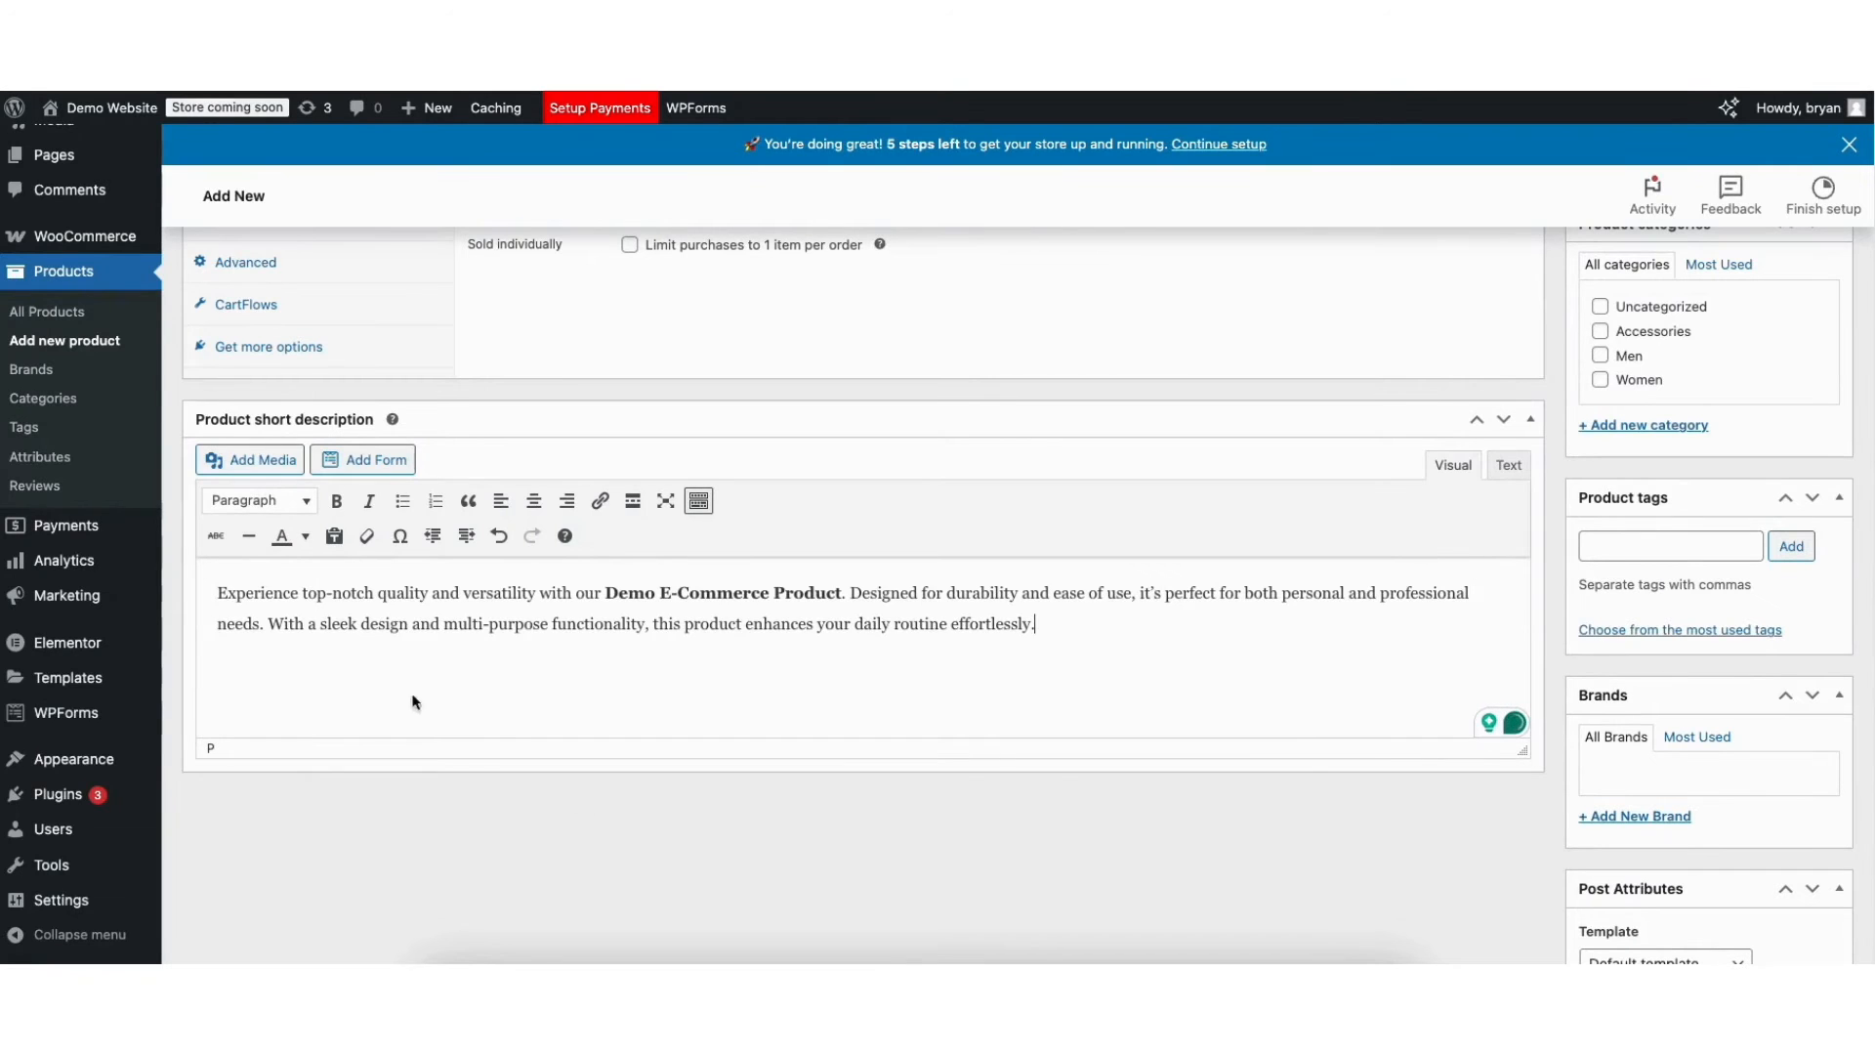
Step: Enable stock quantity tracking for the product and review its quantity and low stock threshold settings
scroll(1817, 418, "up", 4)
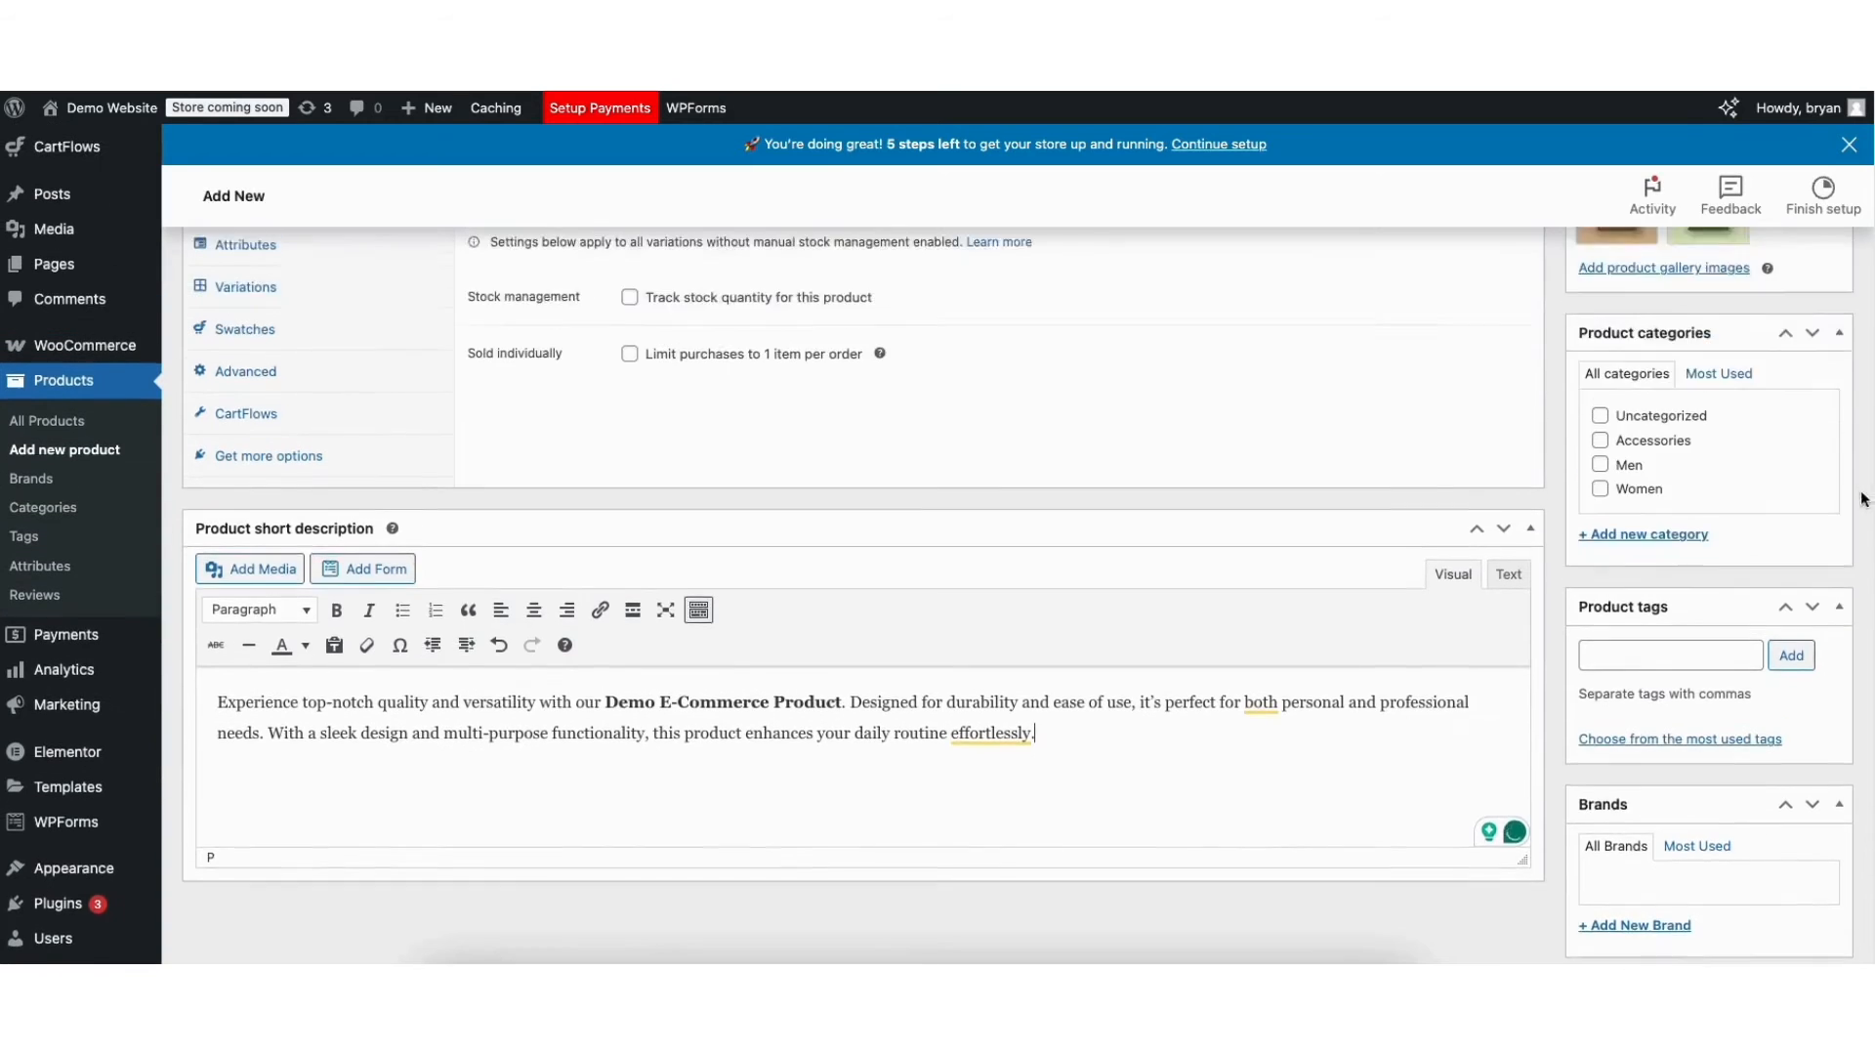
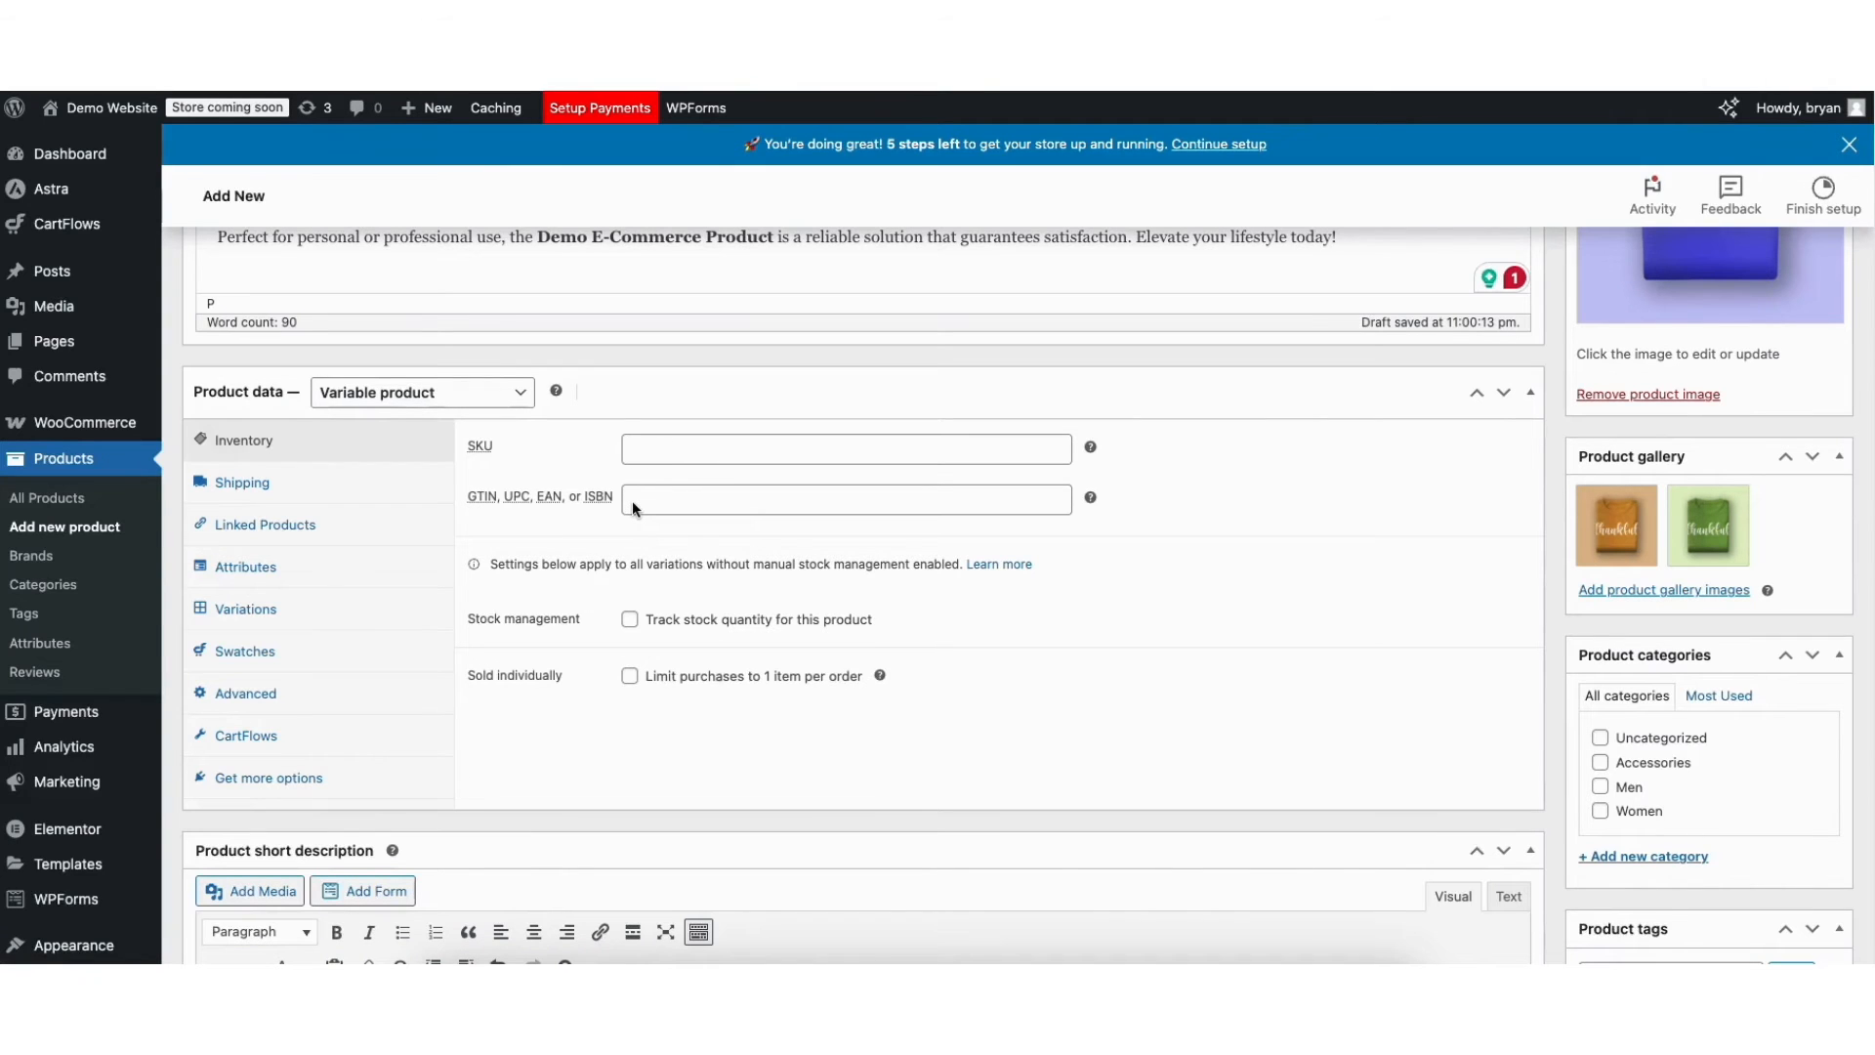
left_click(629, 621)
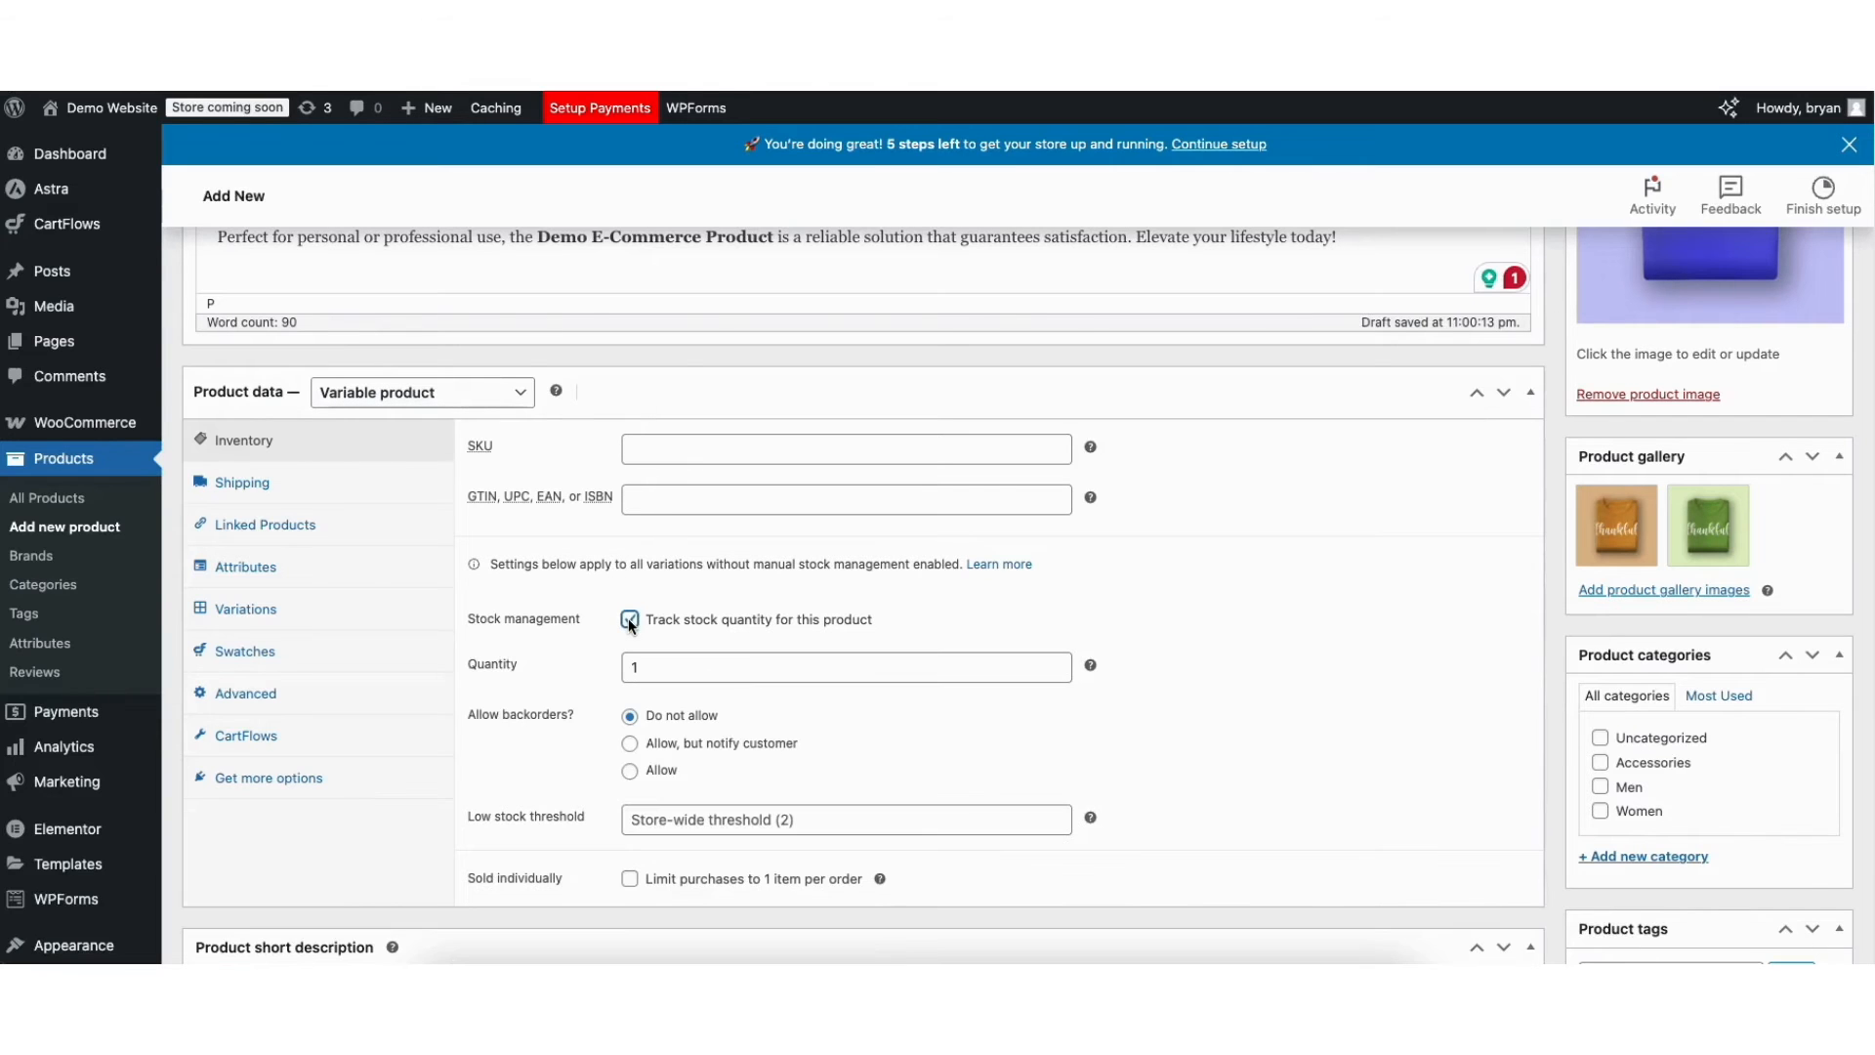
left_click(712, 666)
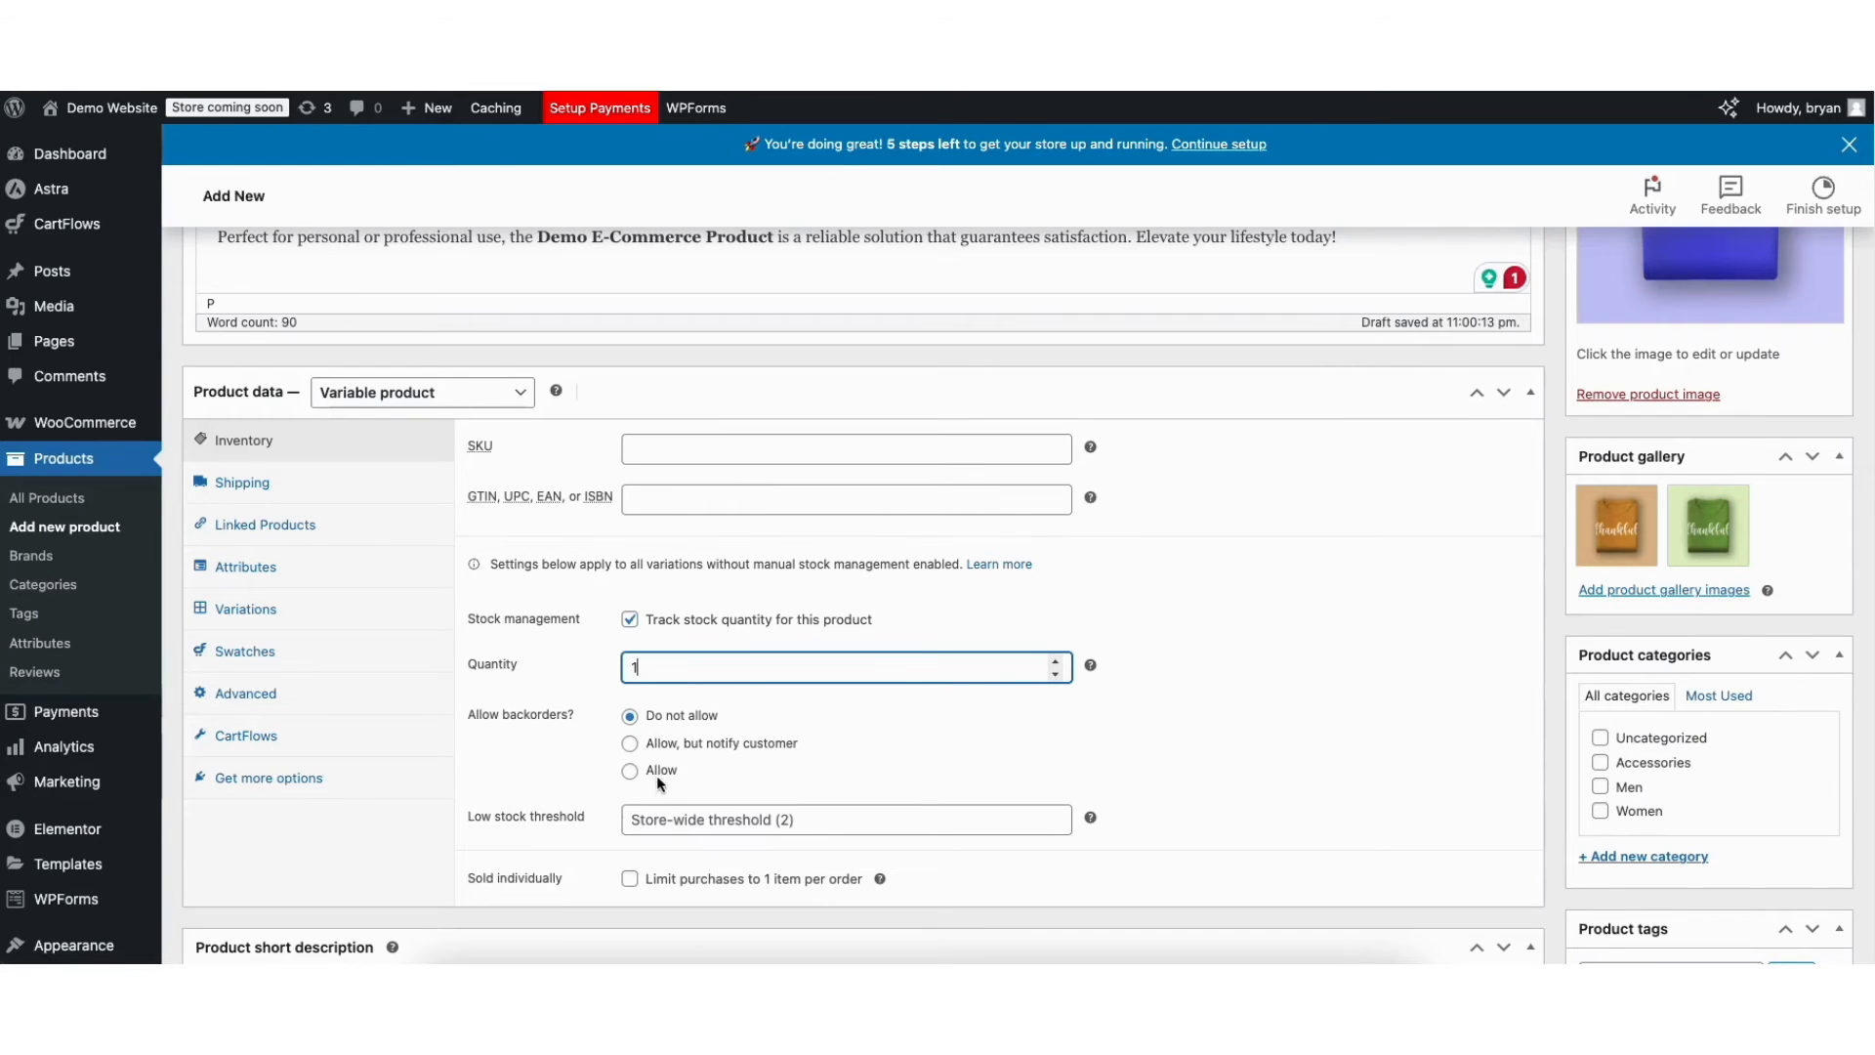
left_click(684, 820)
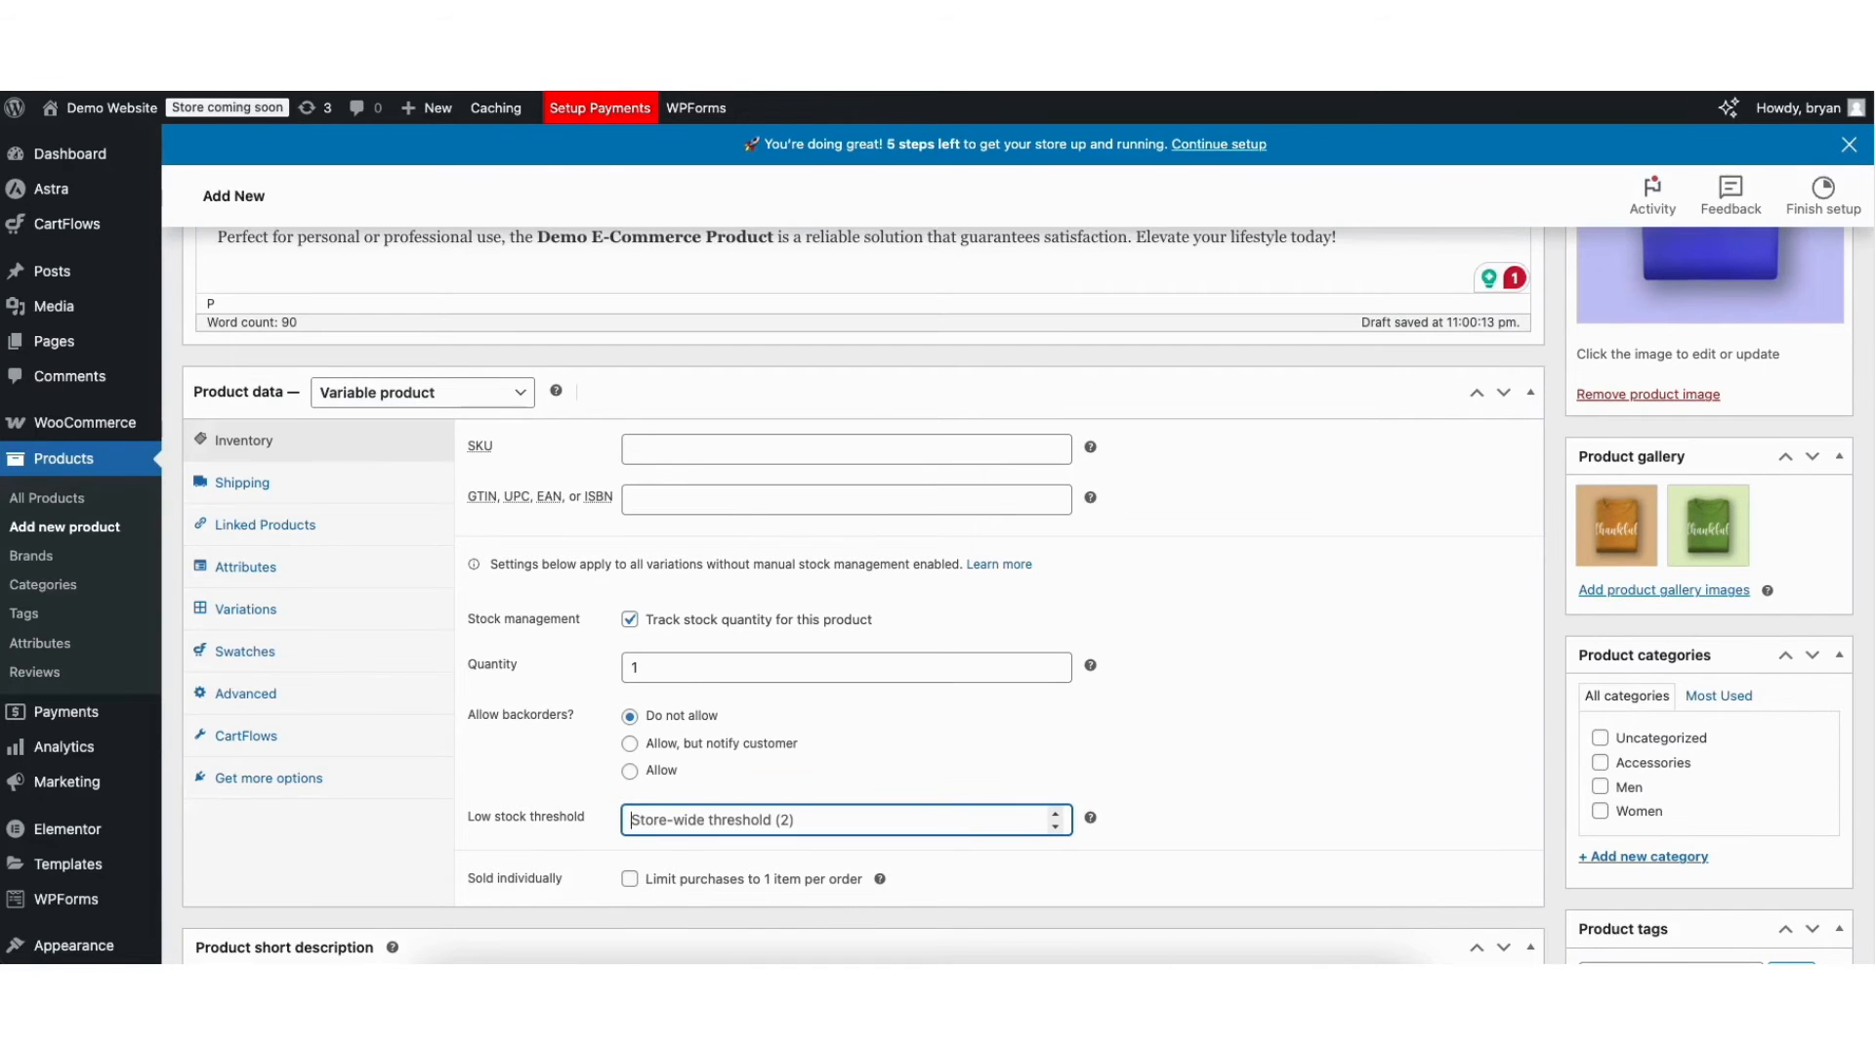
Step: View the product's shipping settings and search for "shirt" among the products to link as cross-sells
scroll(631, 879, "down", 3)
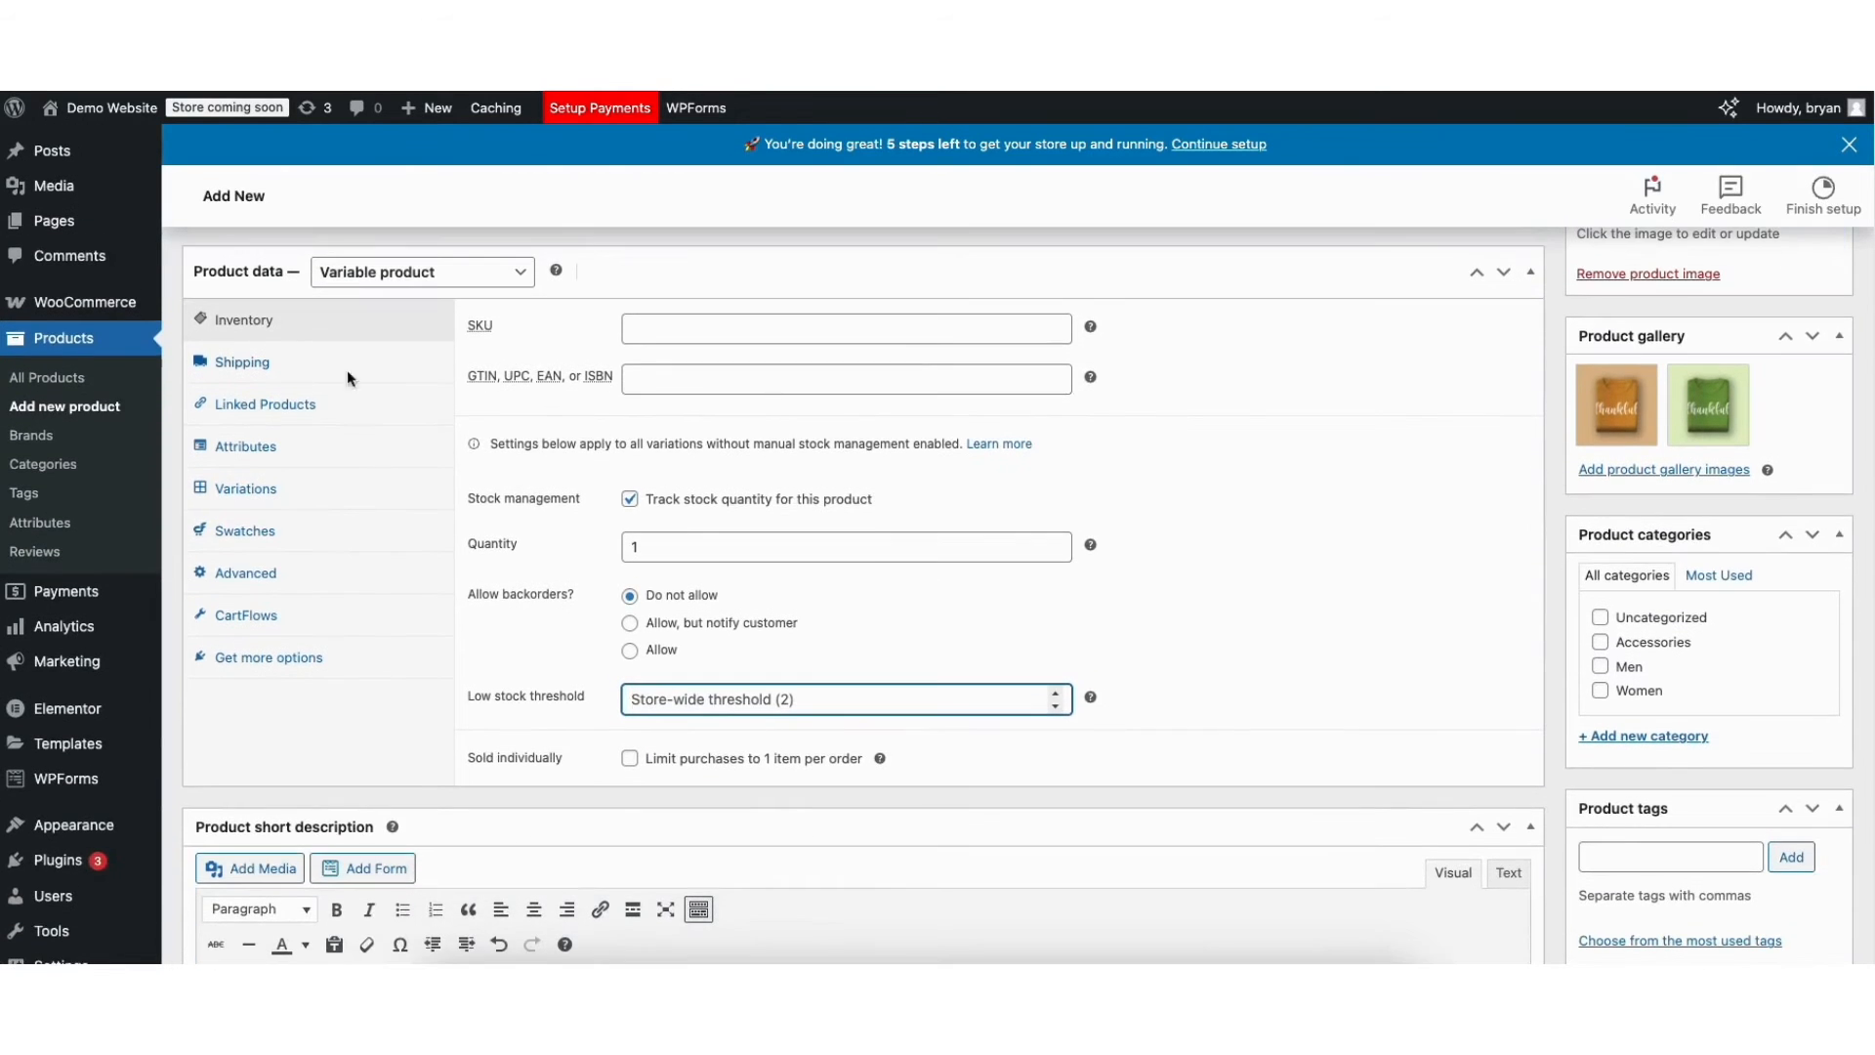
left_click(243, 366)
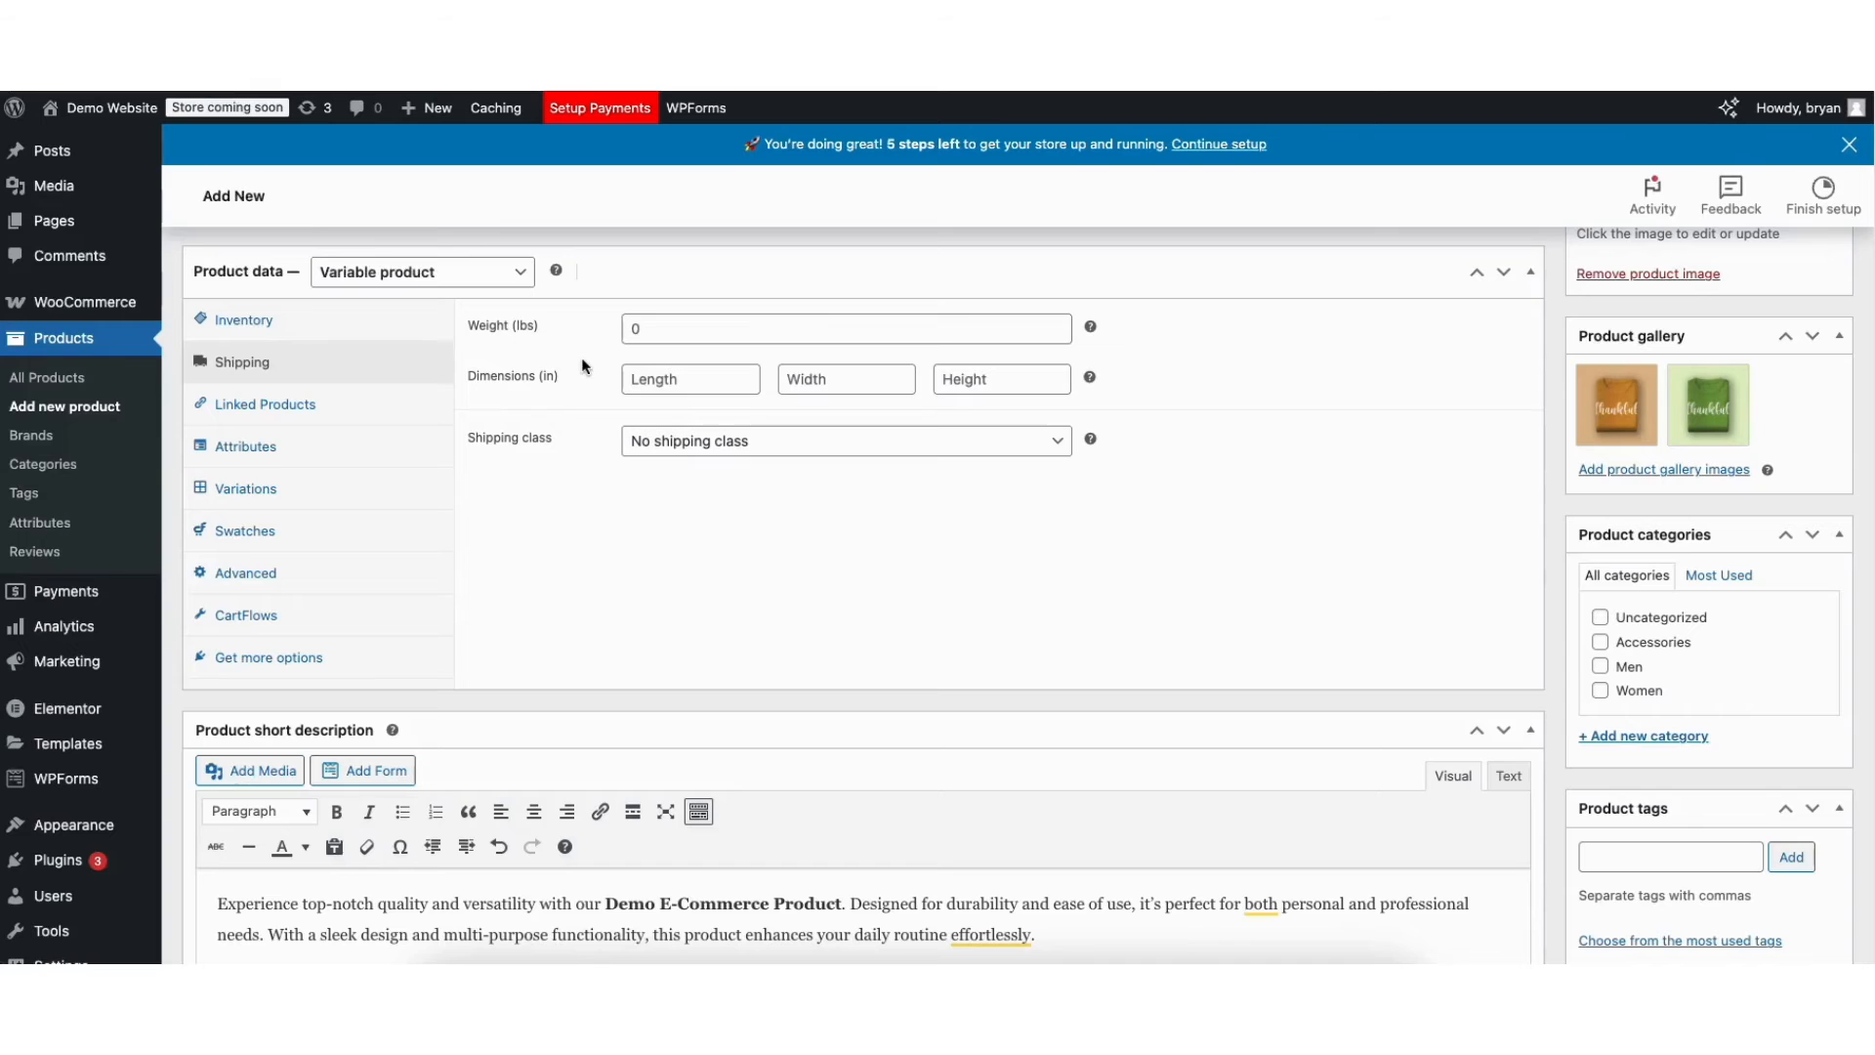
left_click(262, 404)
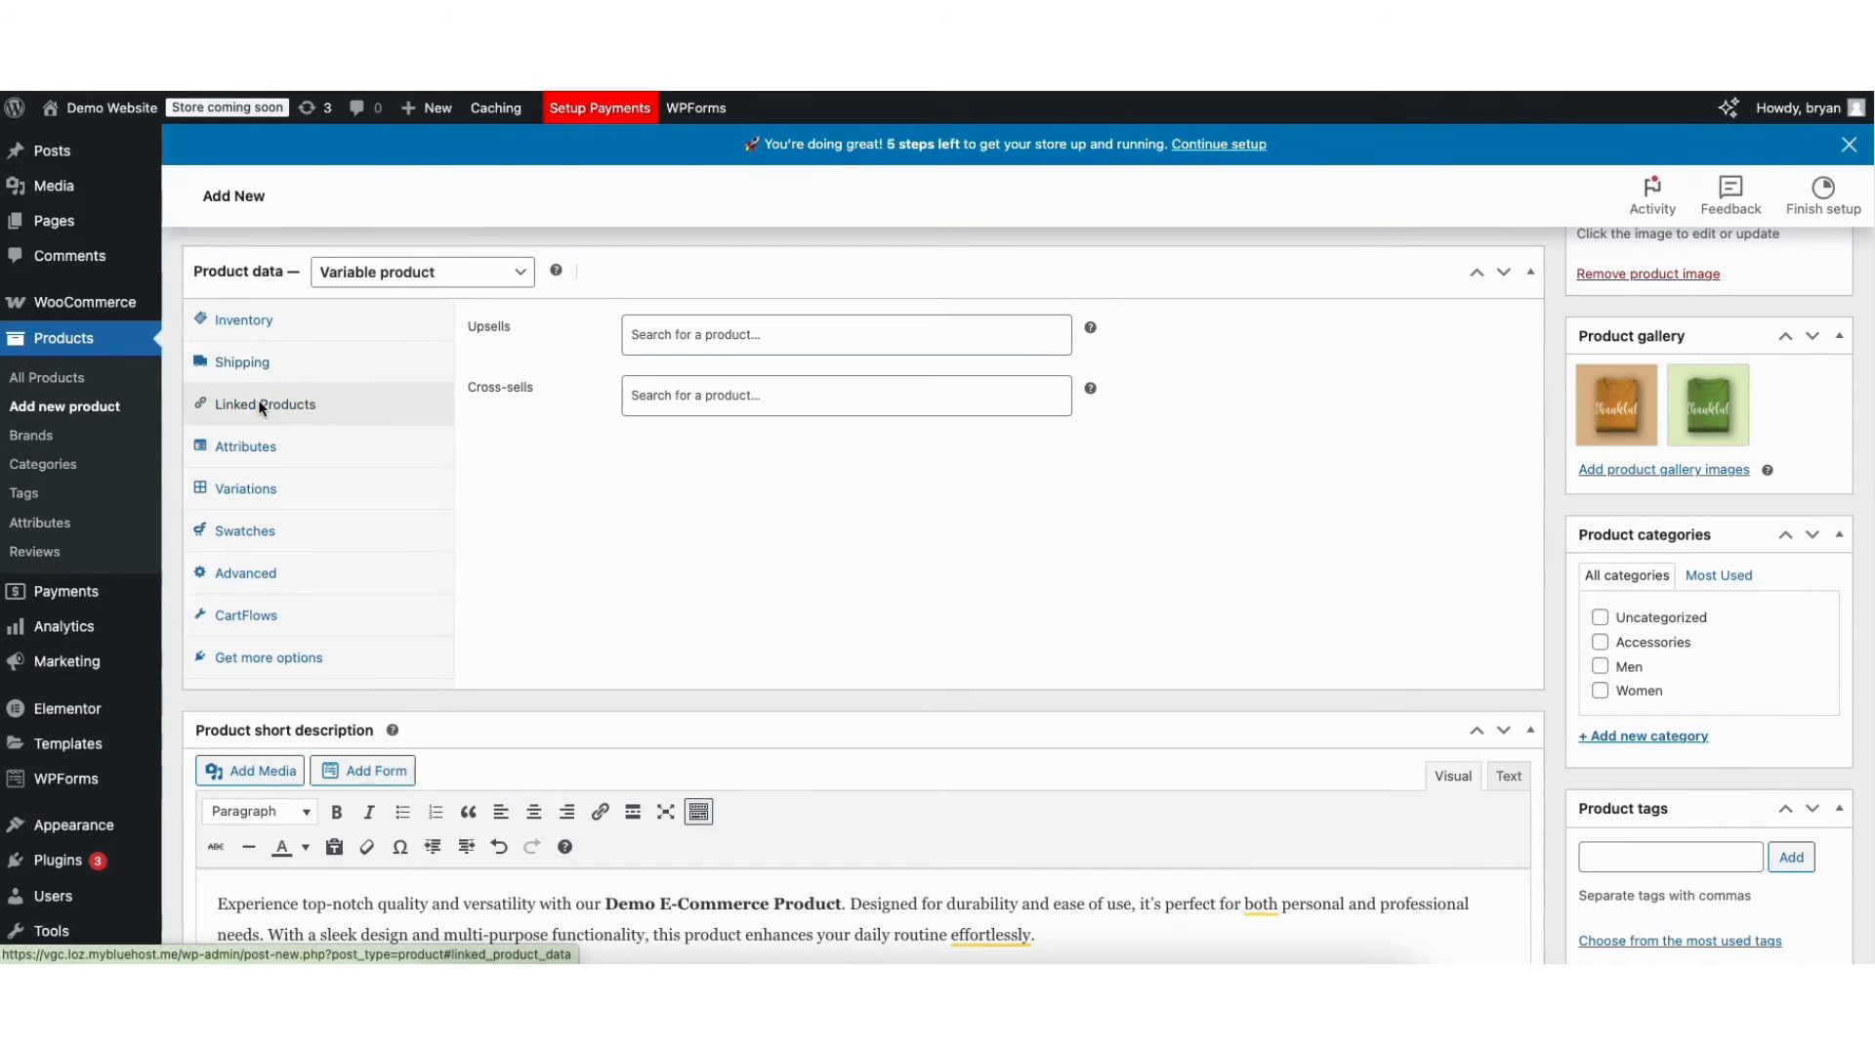
left_click(674, 397)
type("shirt")
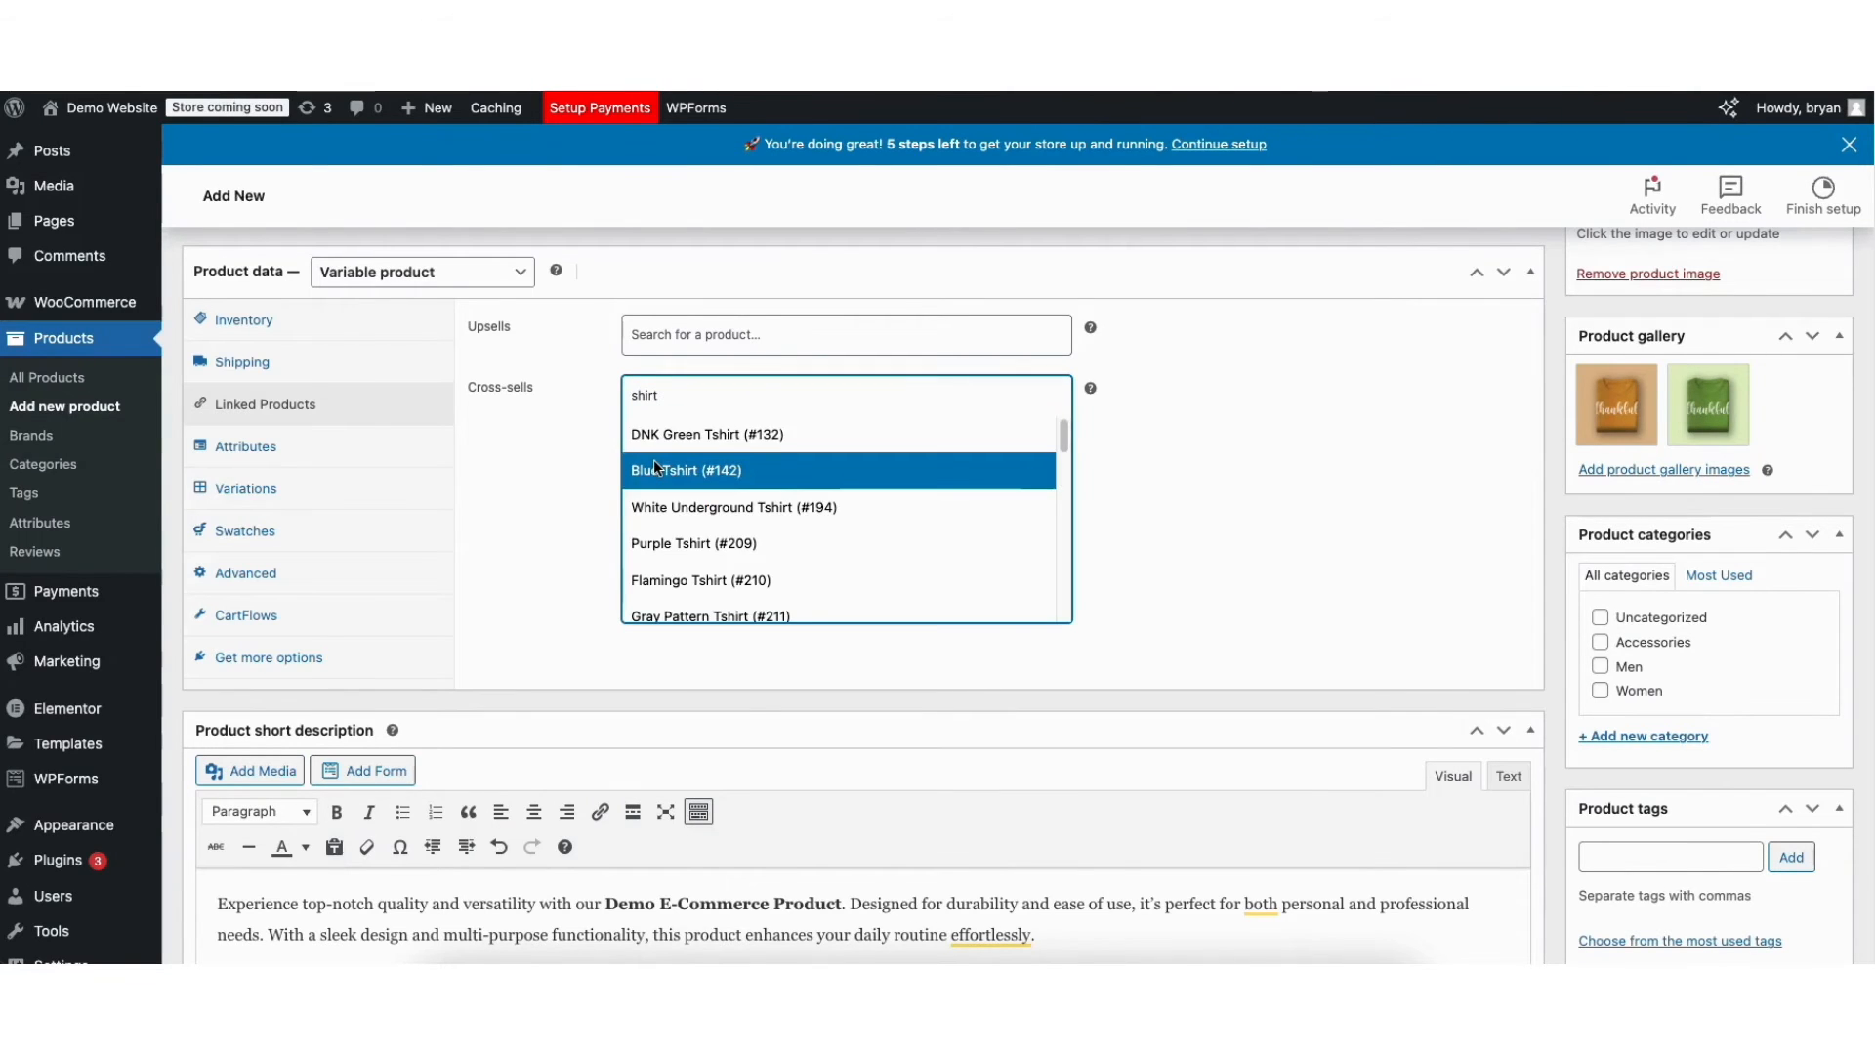
Step: Add Blue Tshirt (#142) to the product's cross-sells
left_click(655, 466)
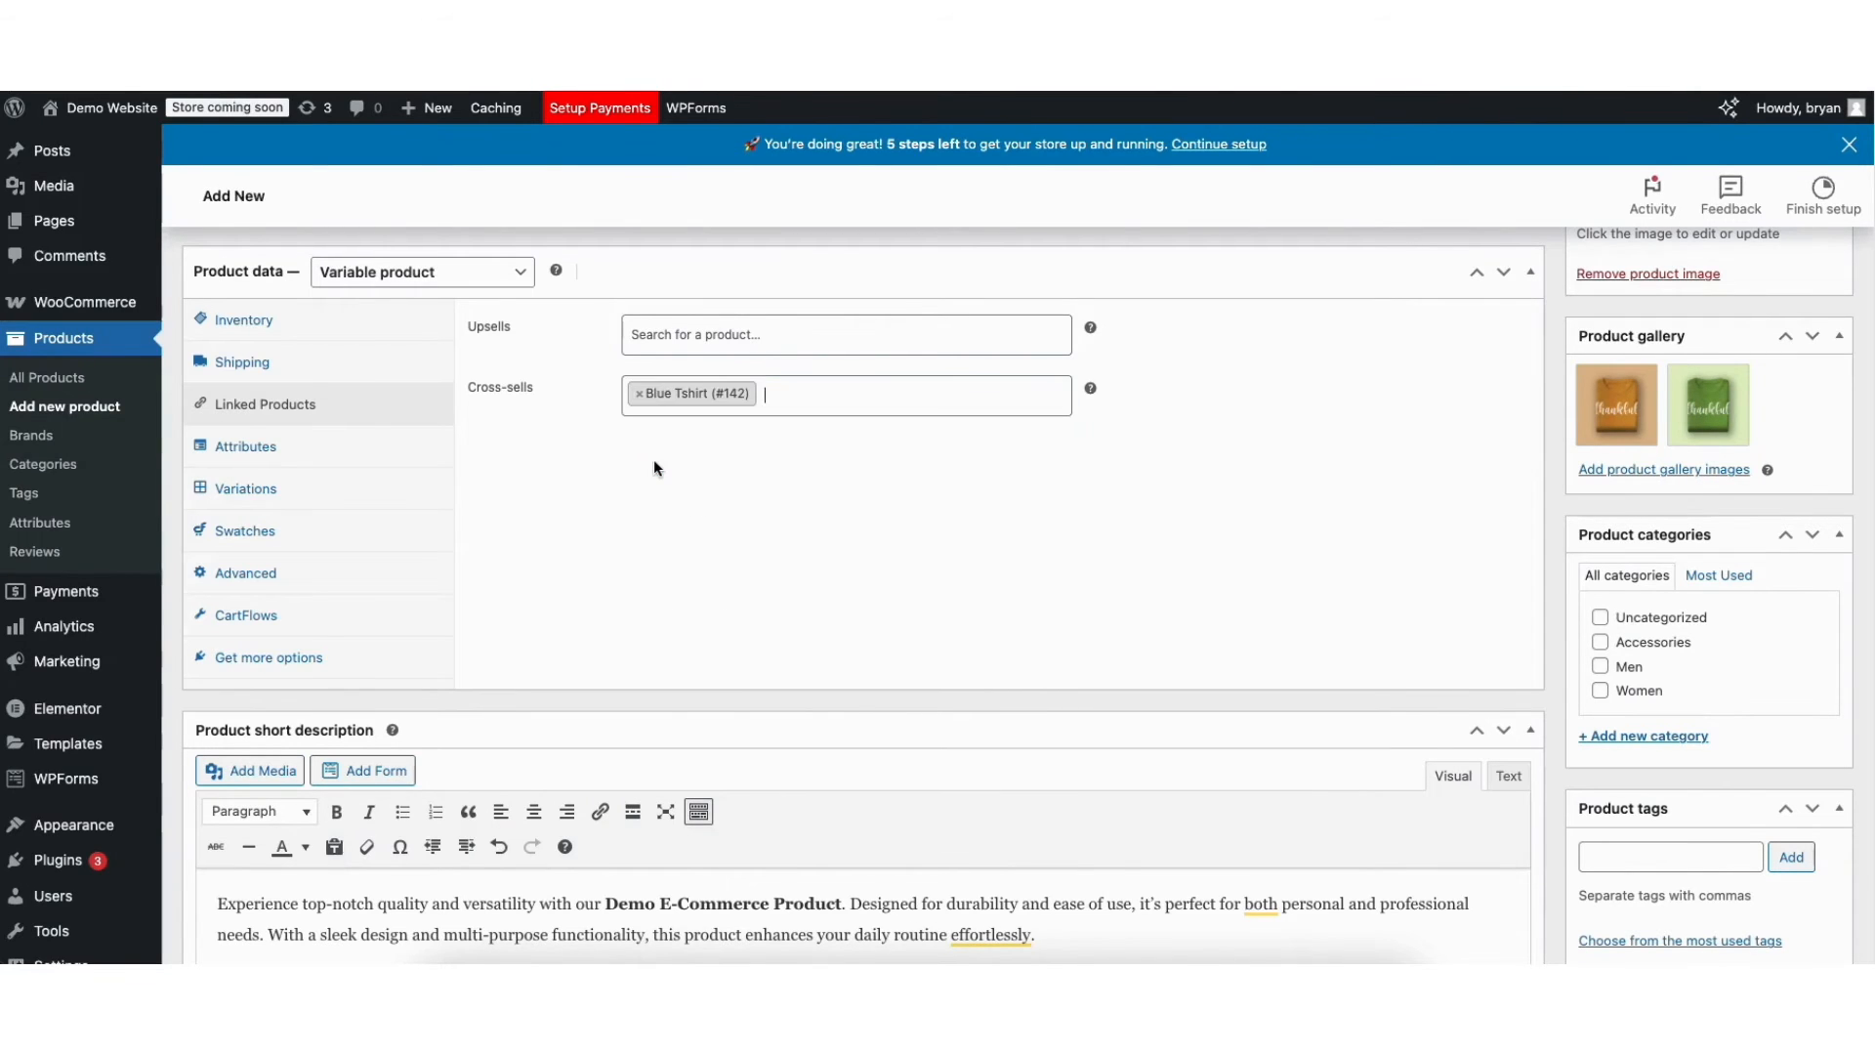
Step: Add the existing color and size attributes to the variable product
left_click(224, 459)
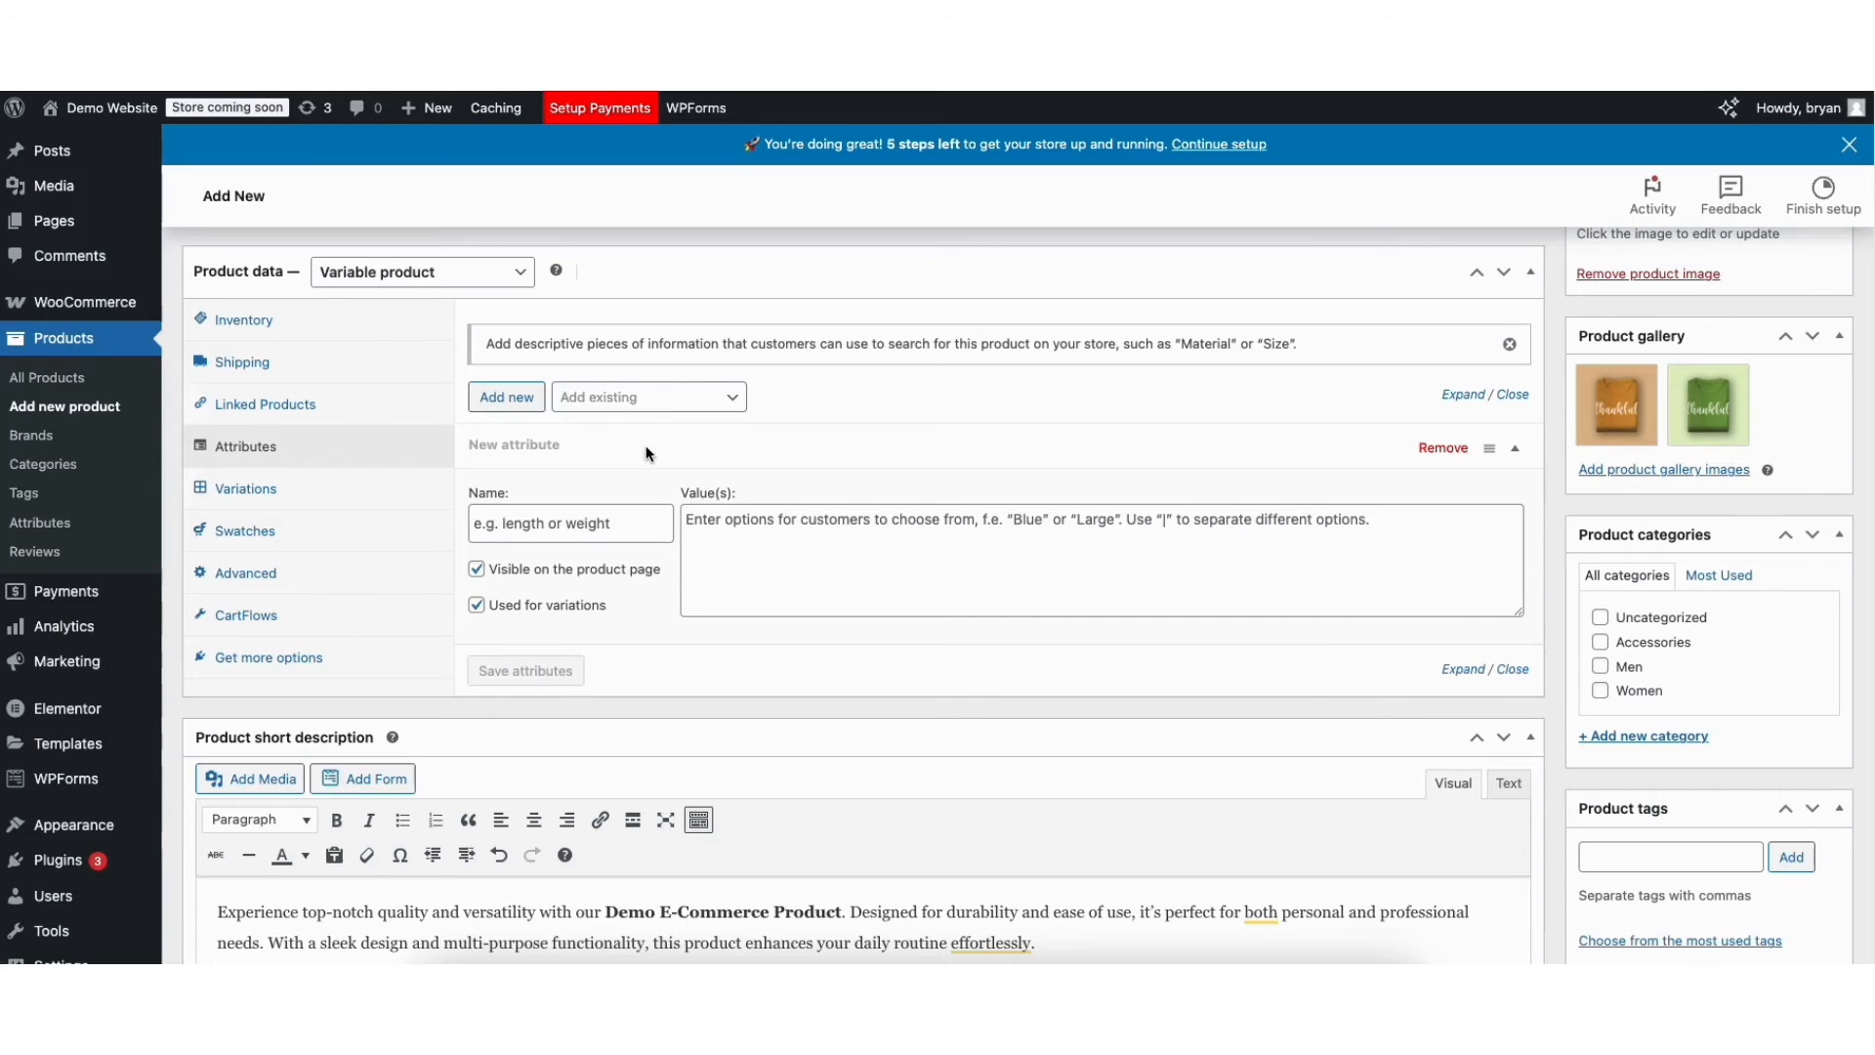
left_click(636, 399)
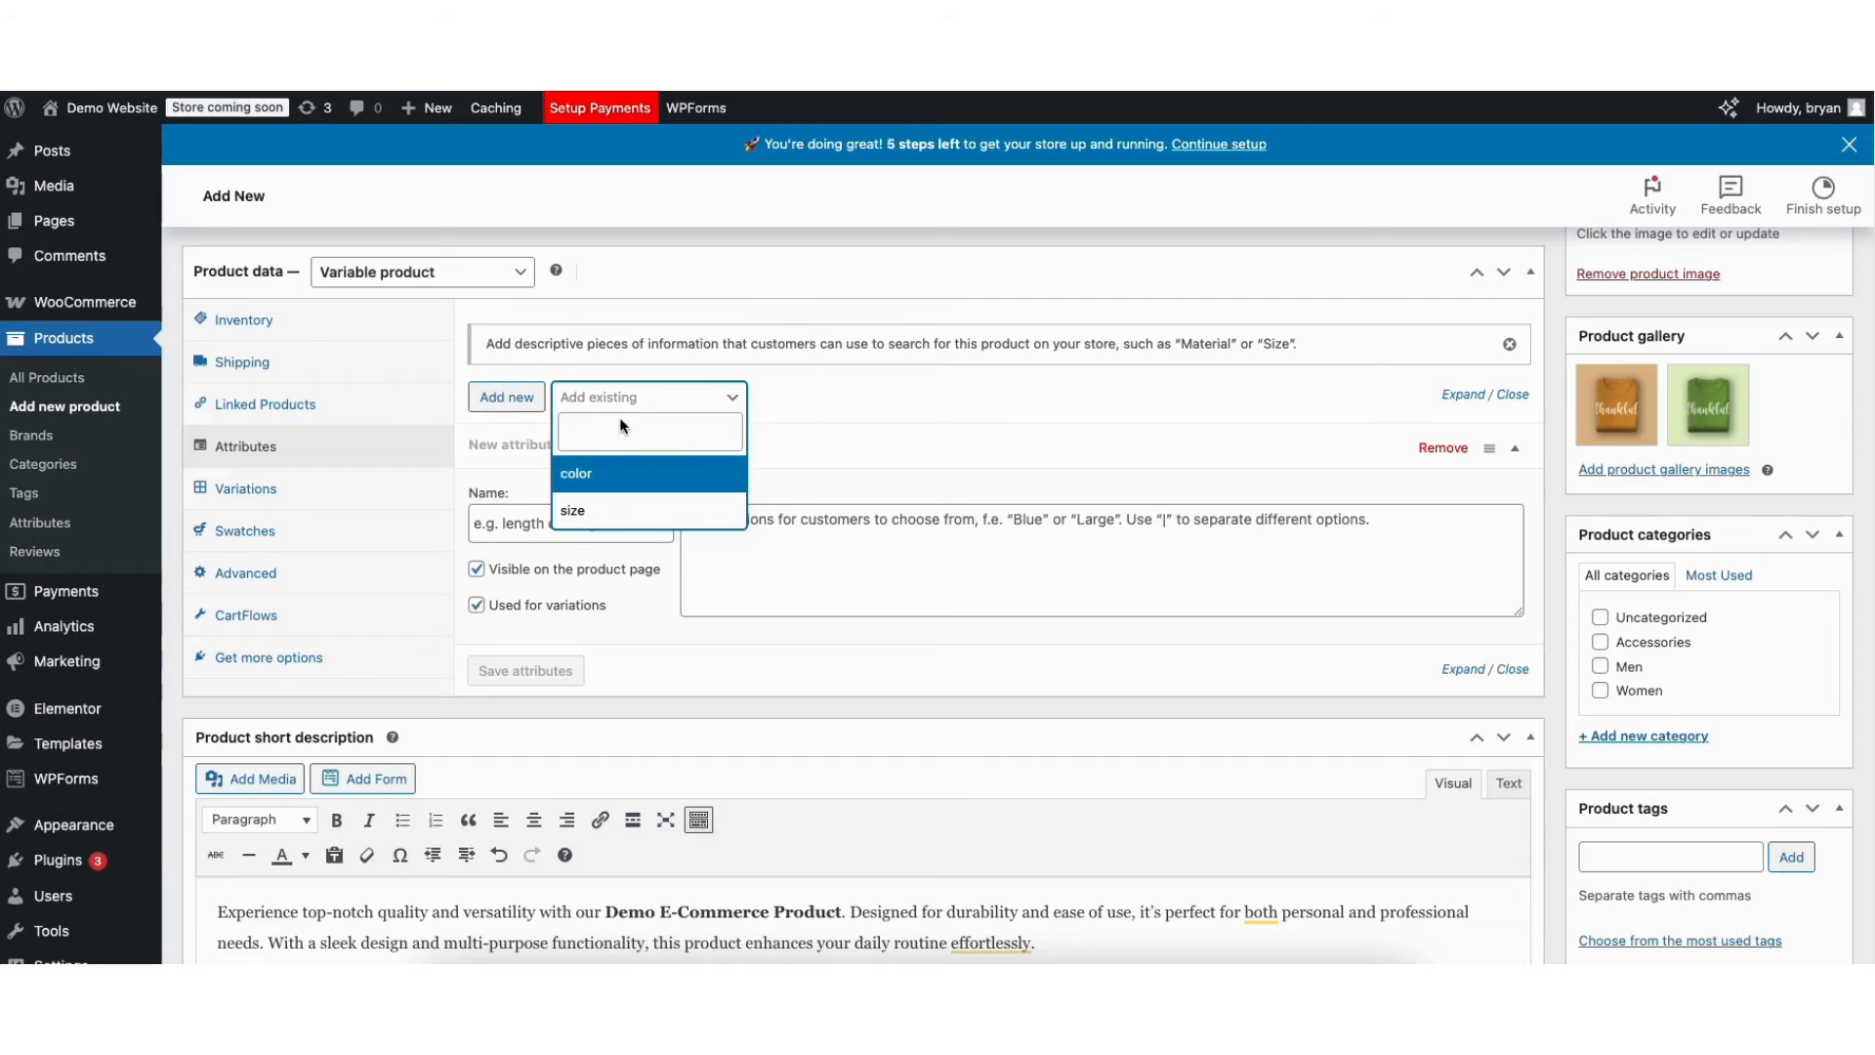
left_click(599, 478)
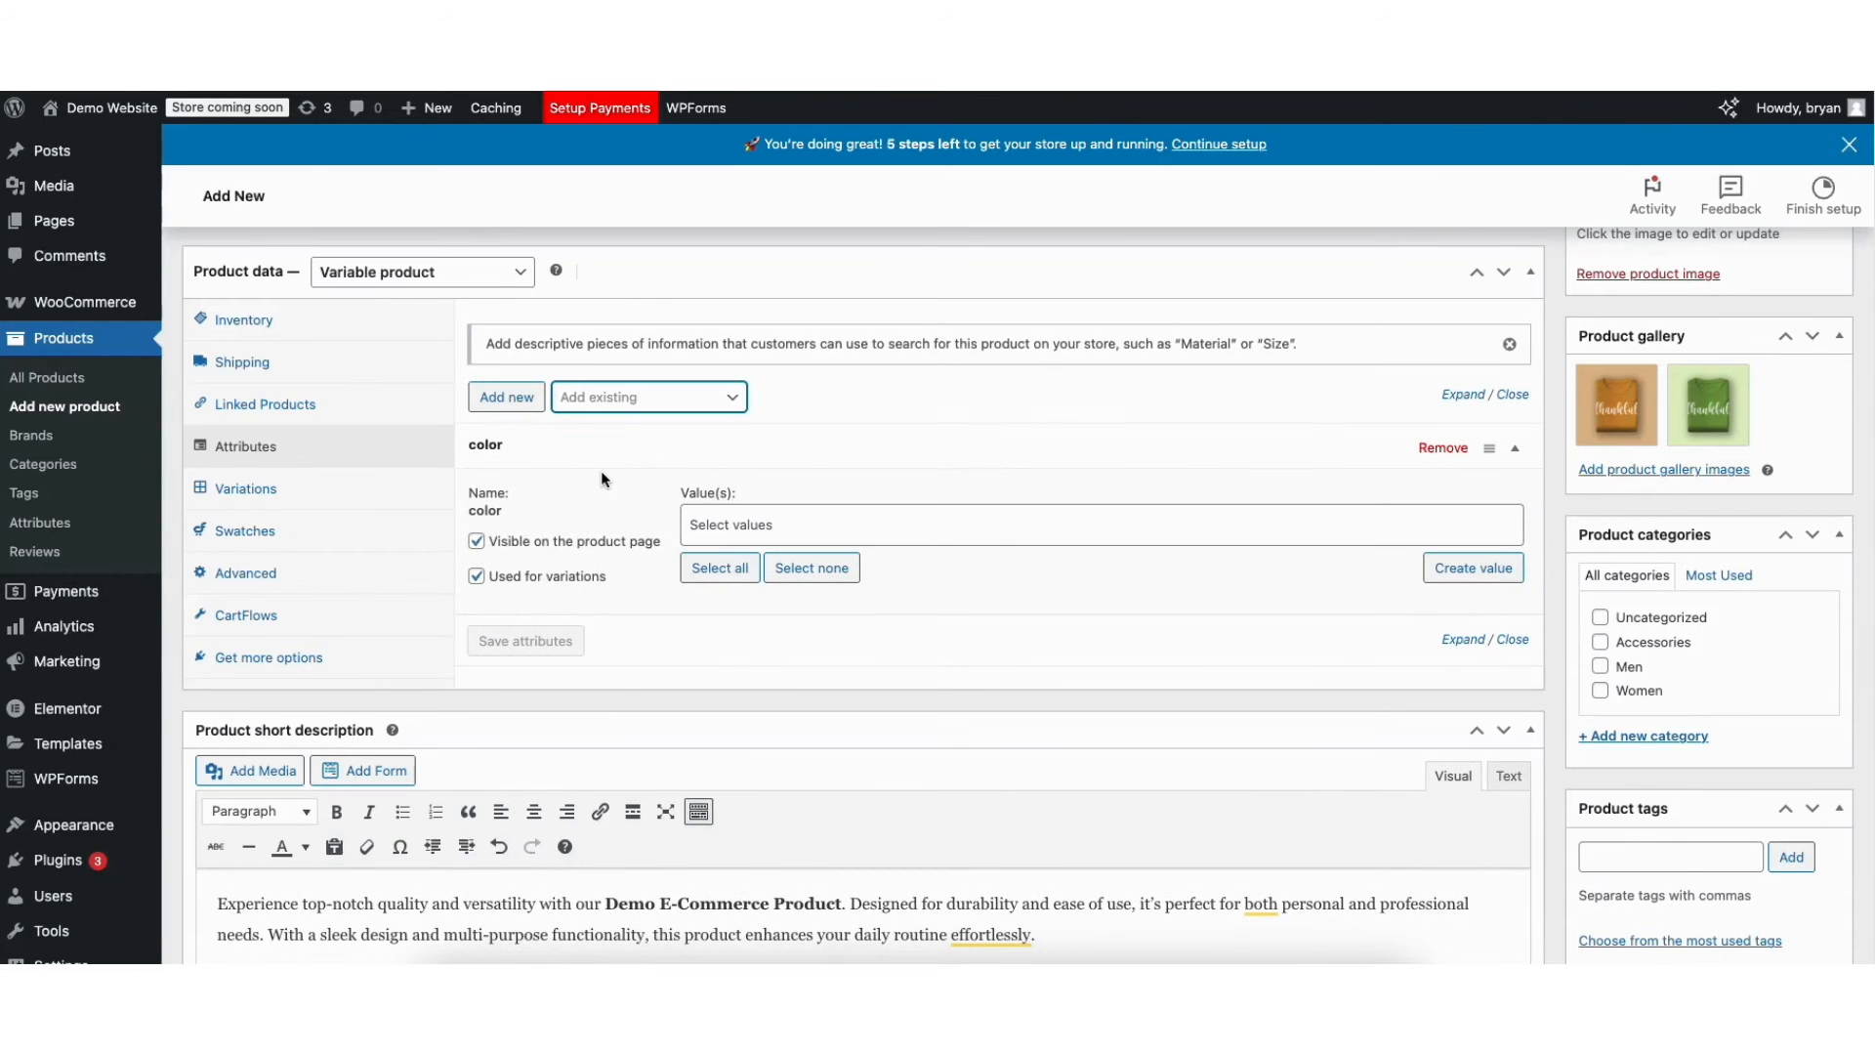
left_click(635, 397)
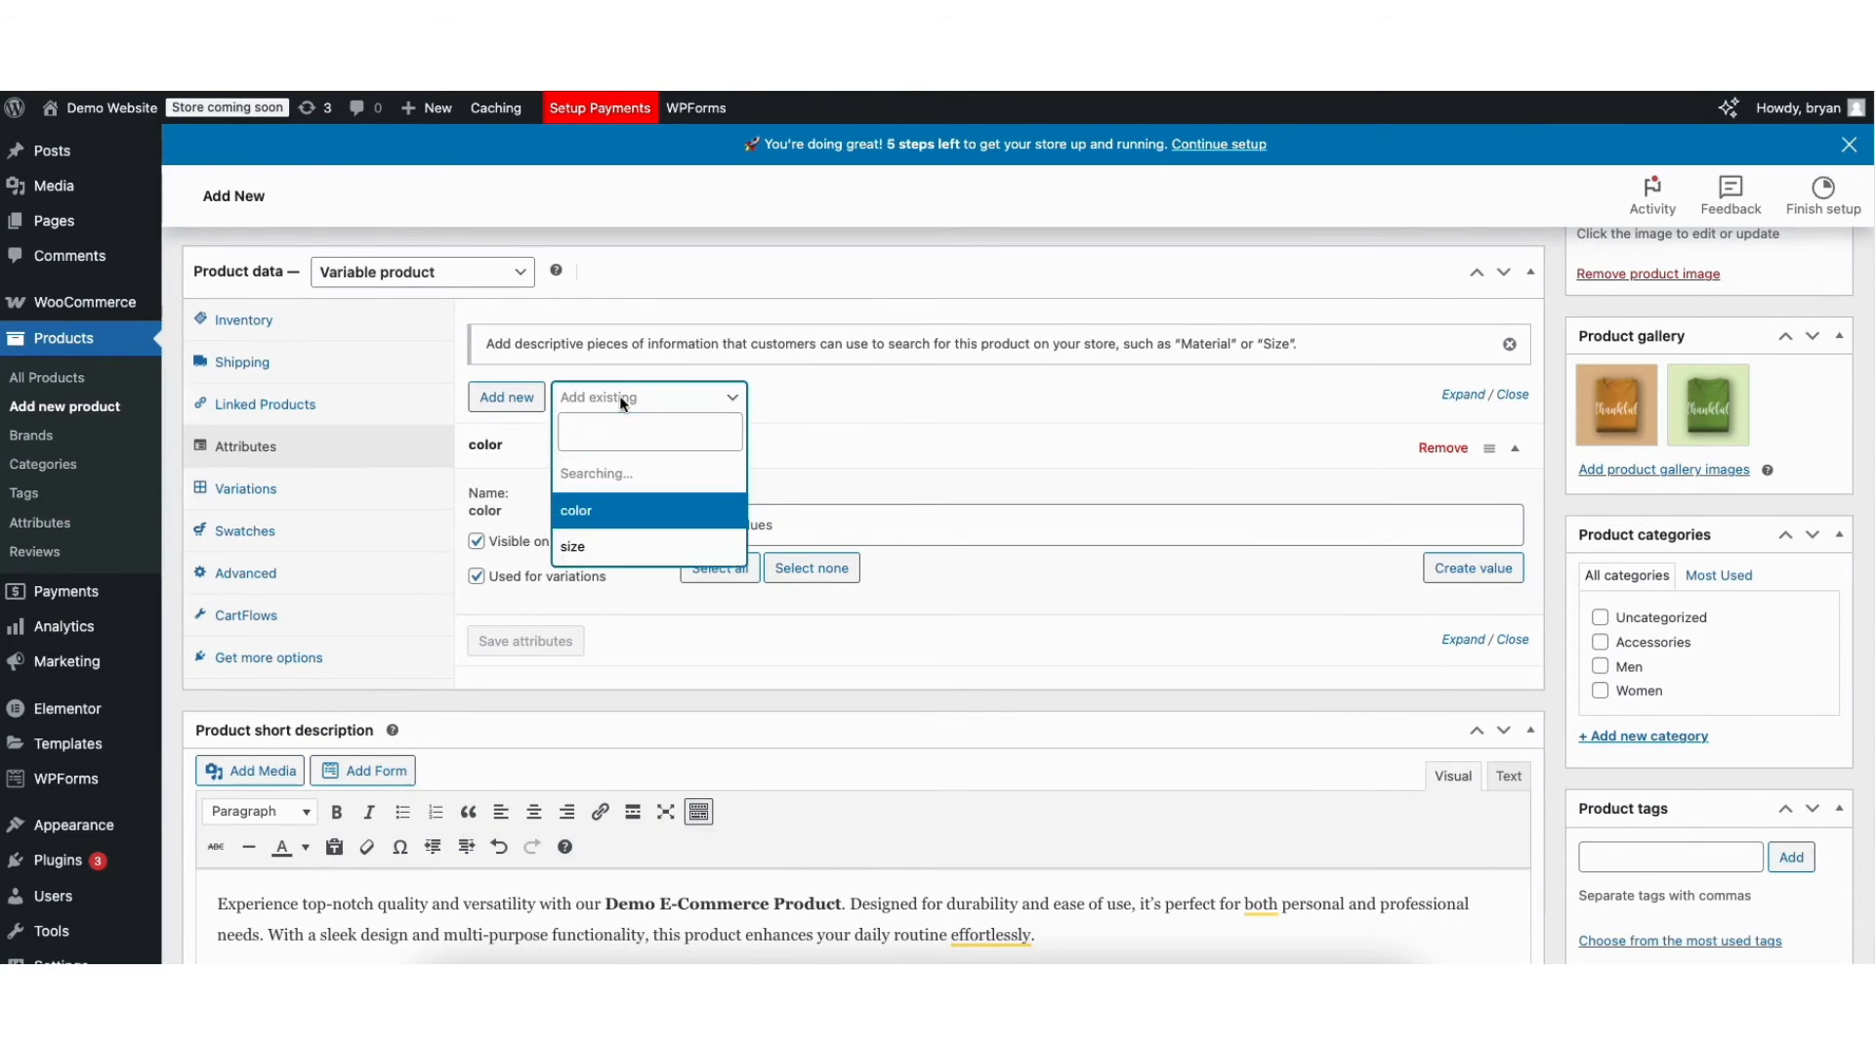
left_click(606, 523)
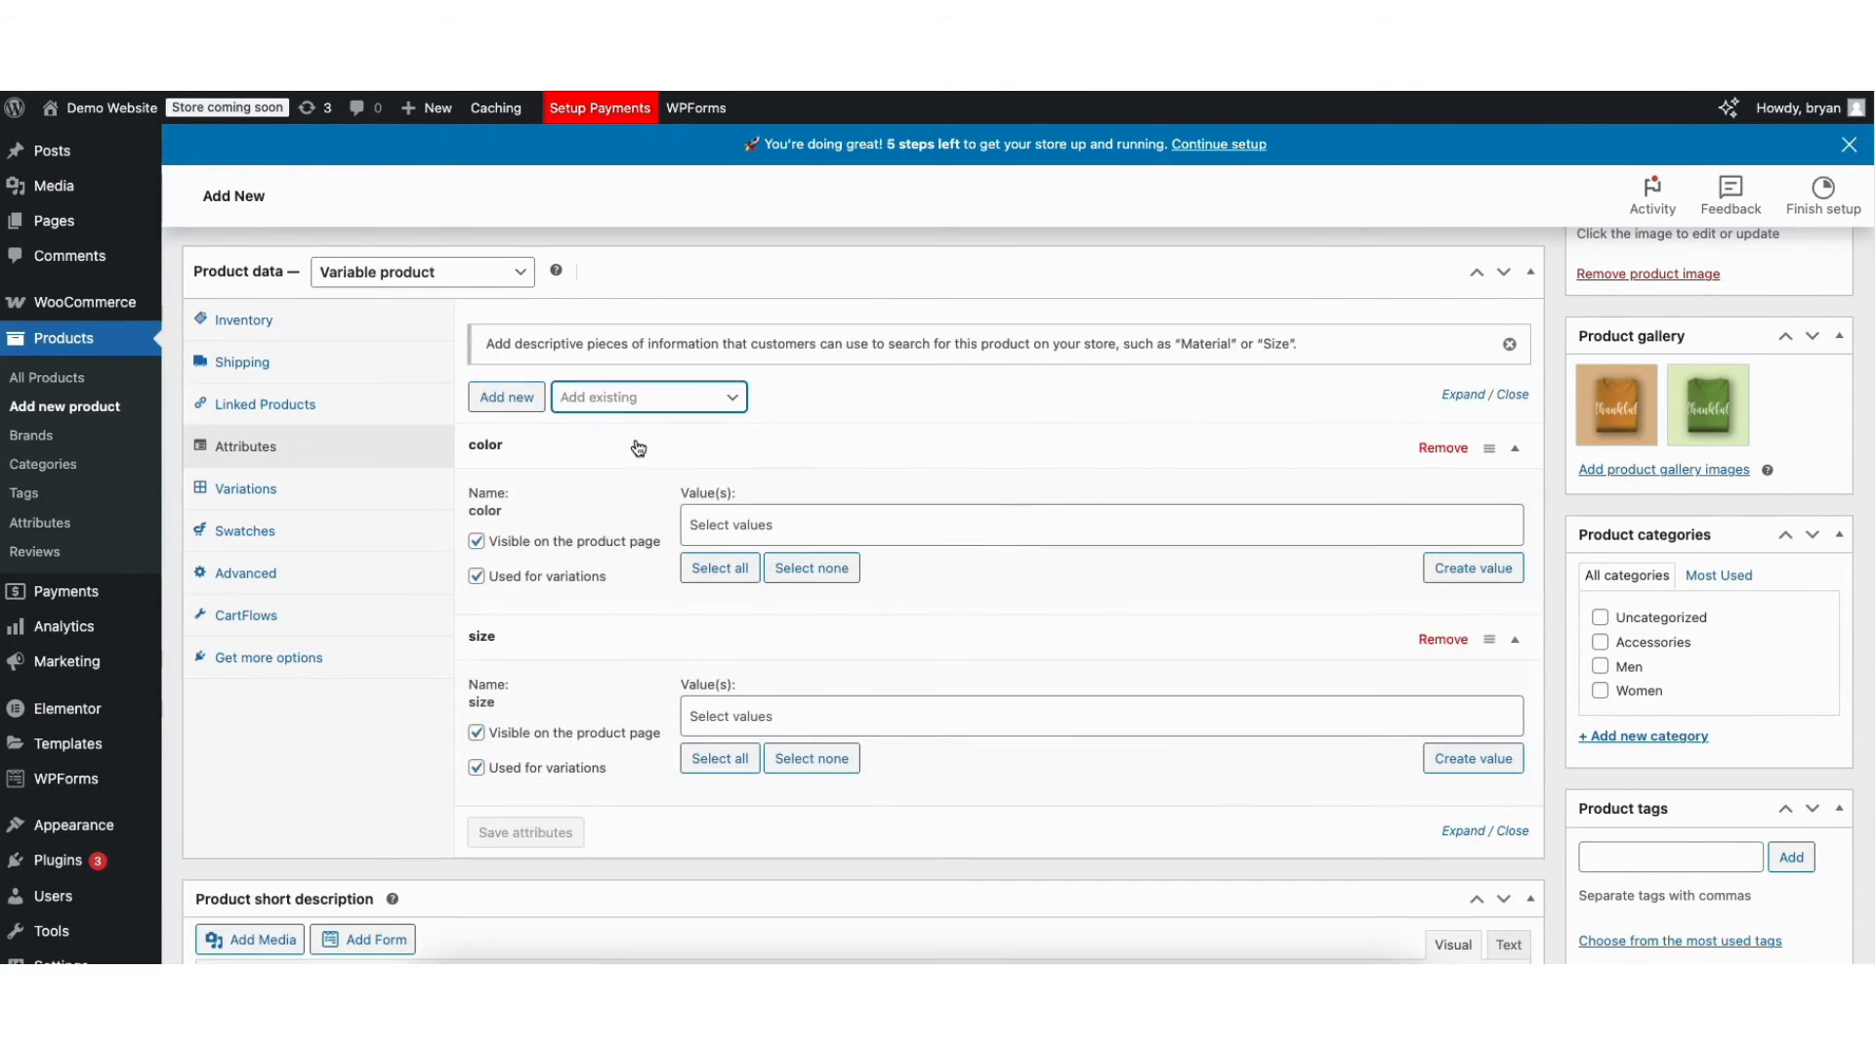
Step: Assign the values Aqua and Brown to the color attribute
left_click(723, 531)
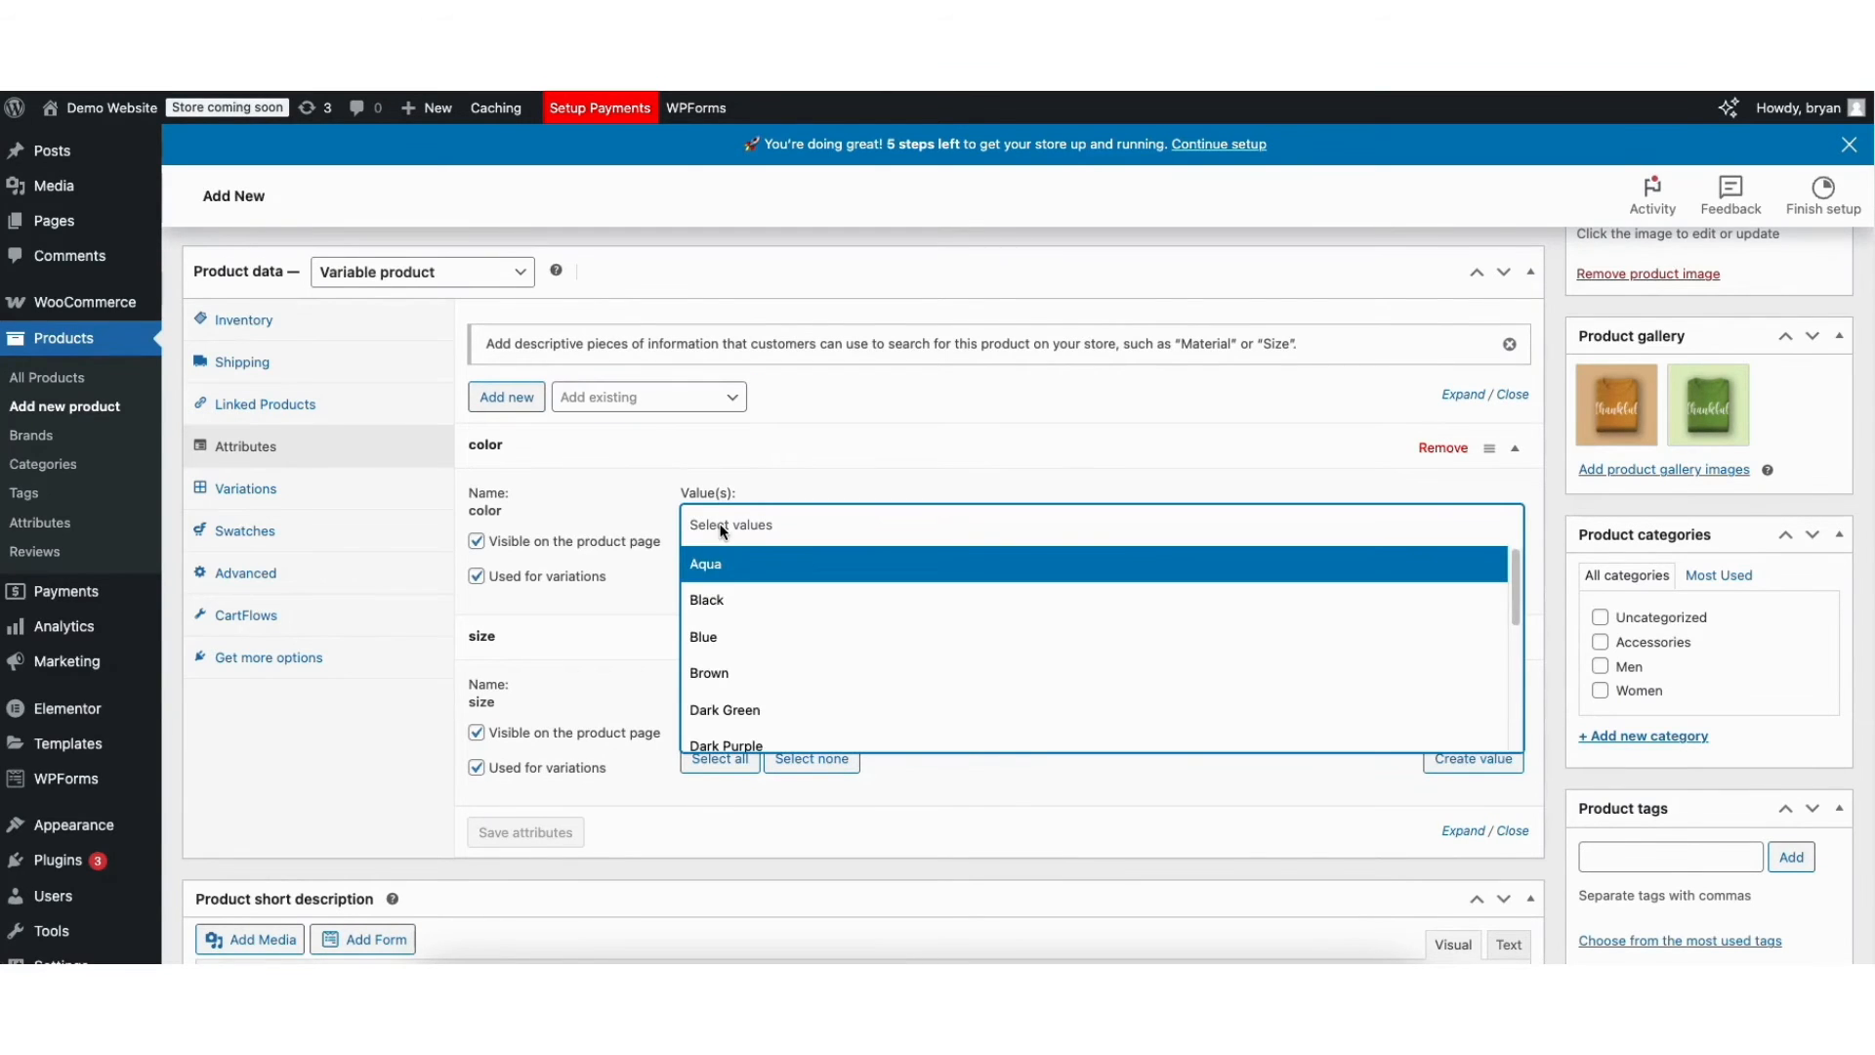
left_click_drag(1517, 576, 1497, 484)
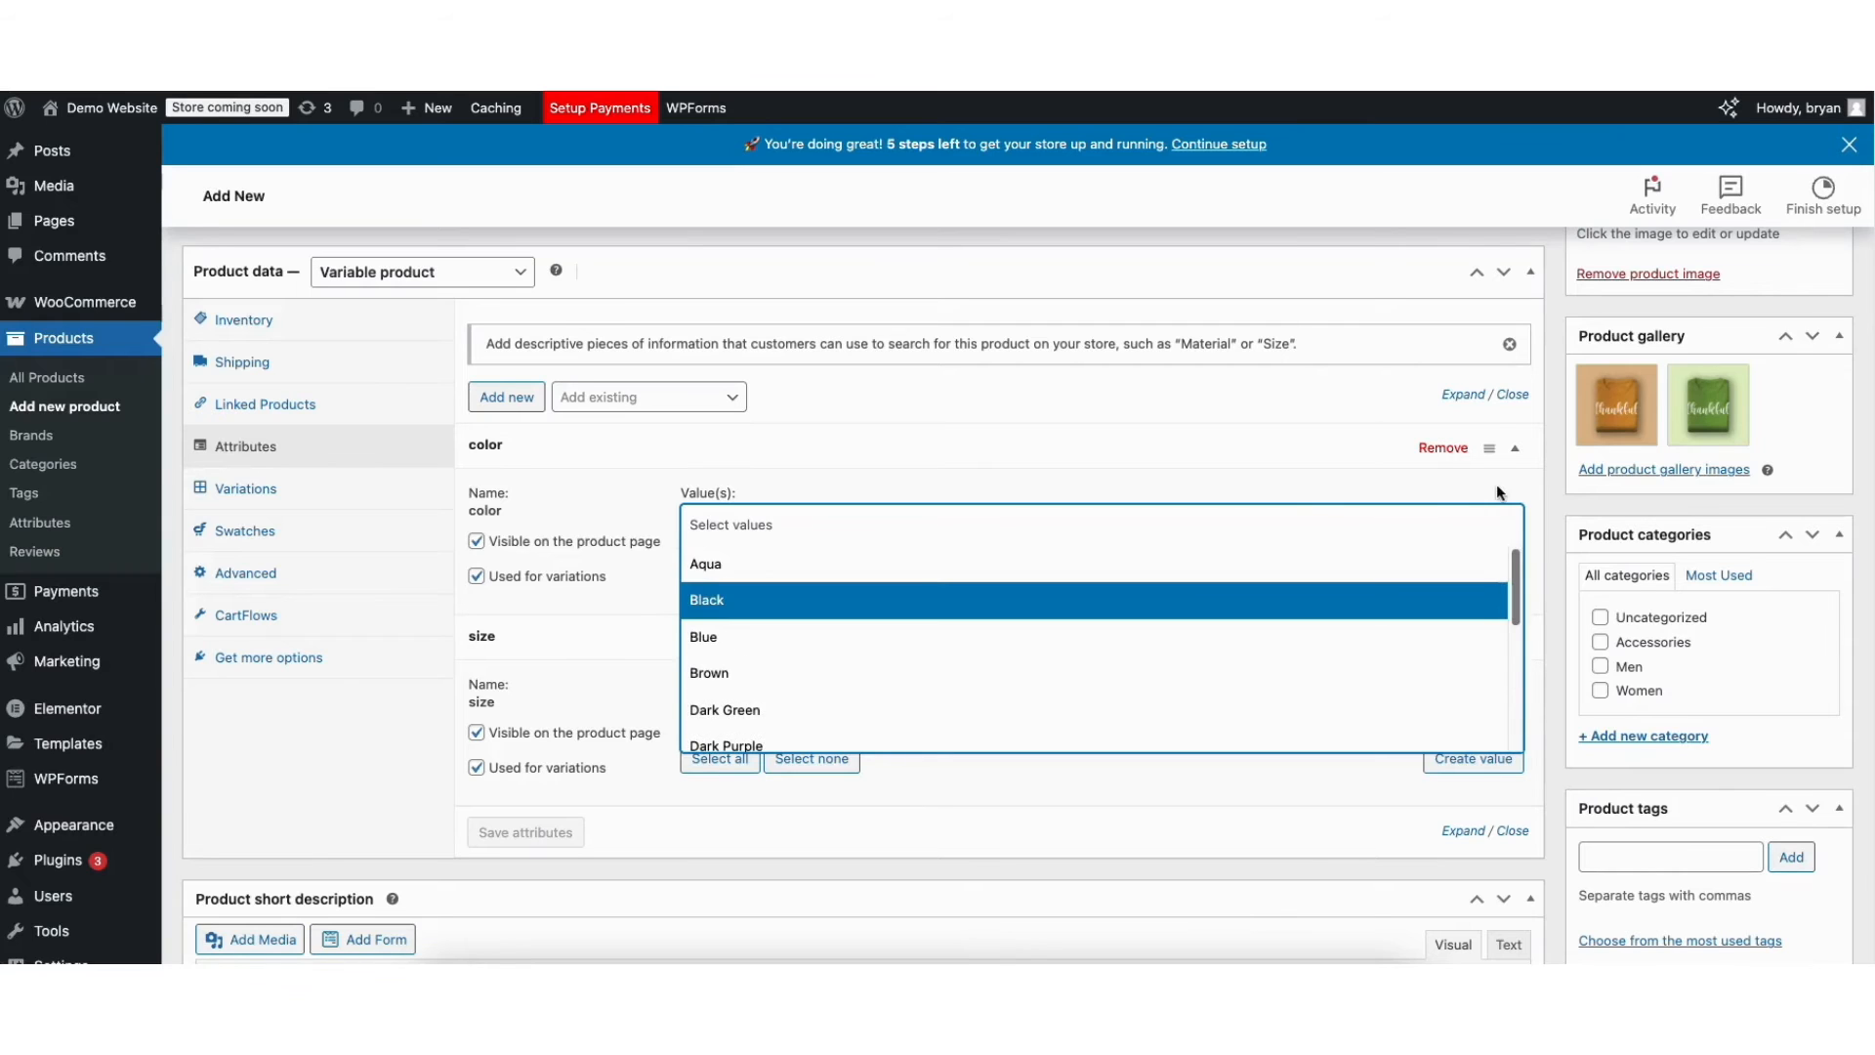
left_click(725, 574)
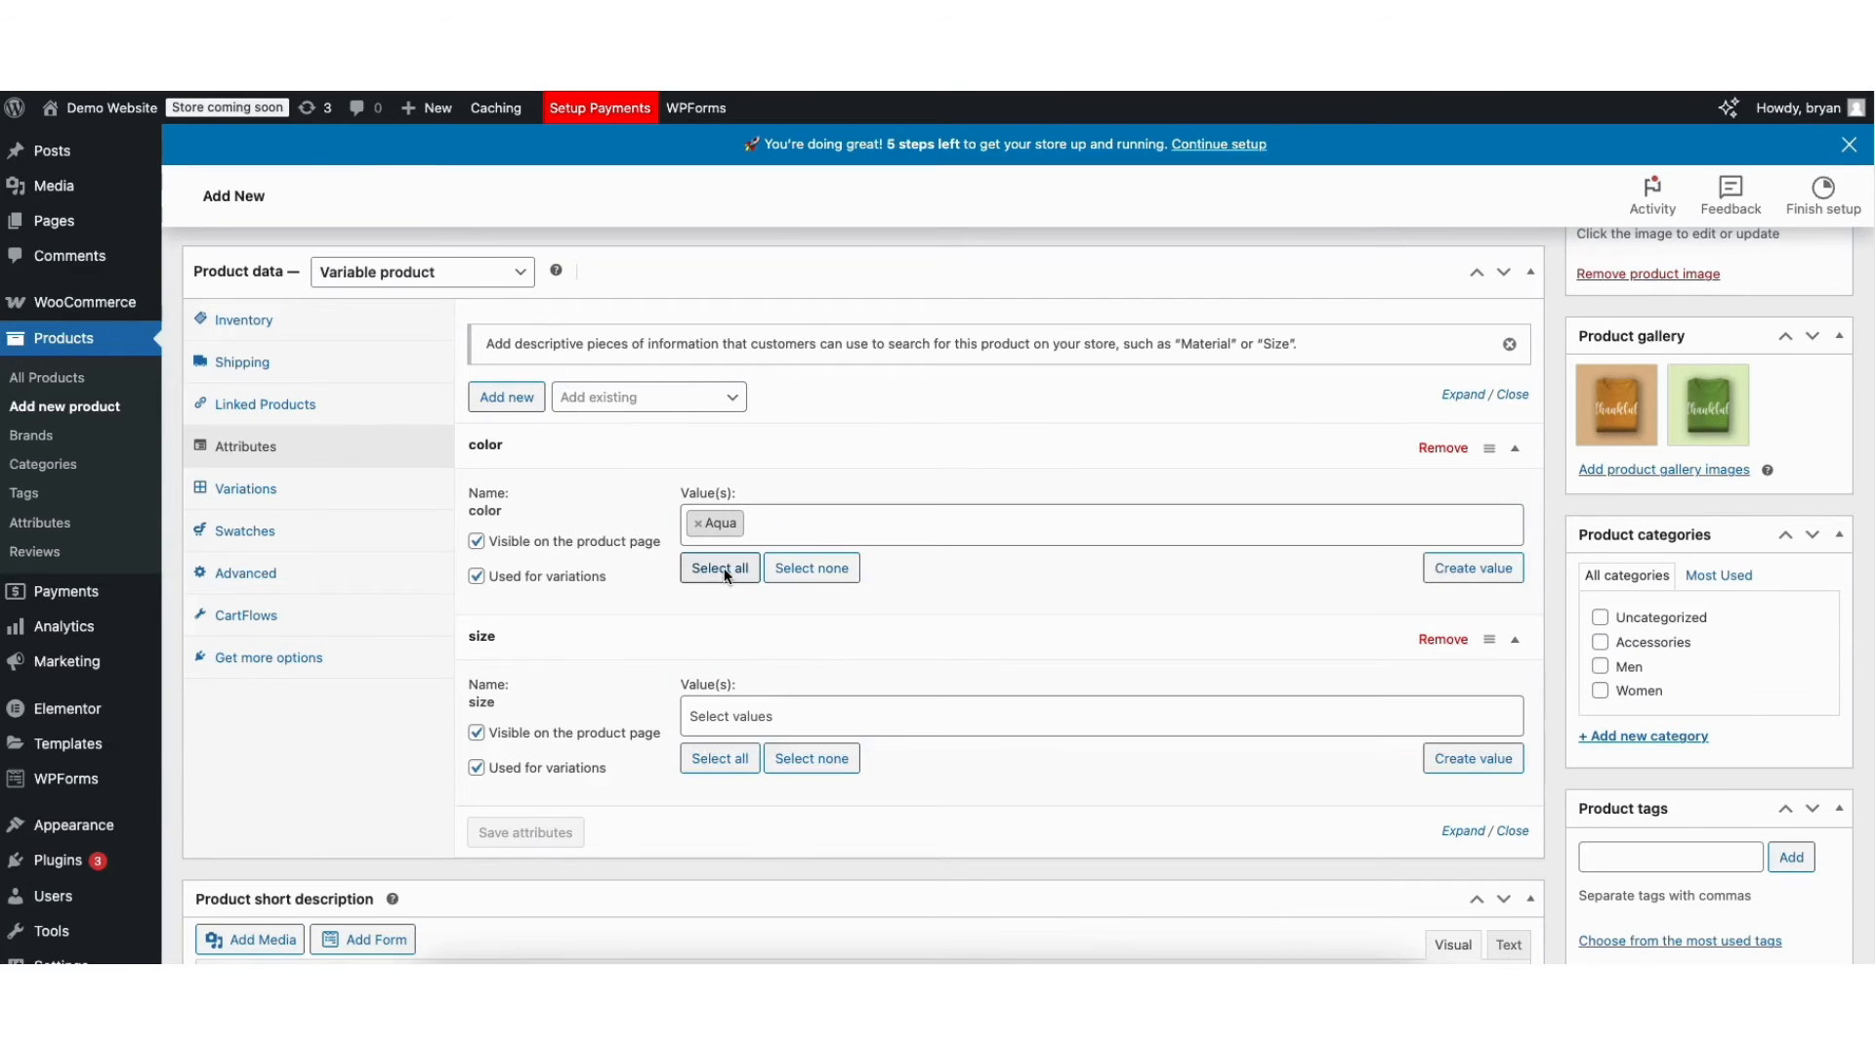
left_click(796, 531)
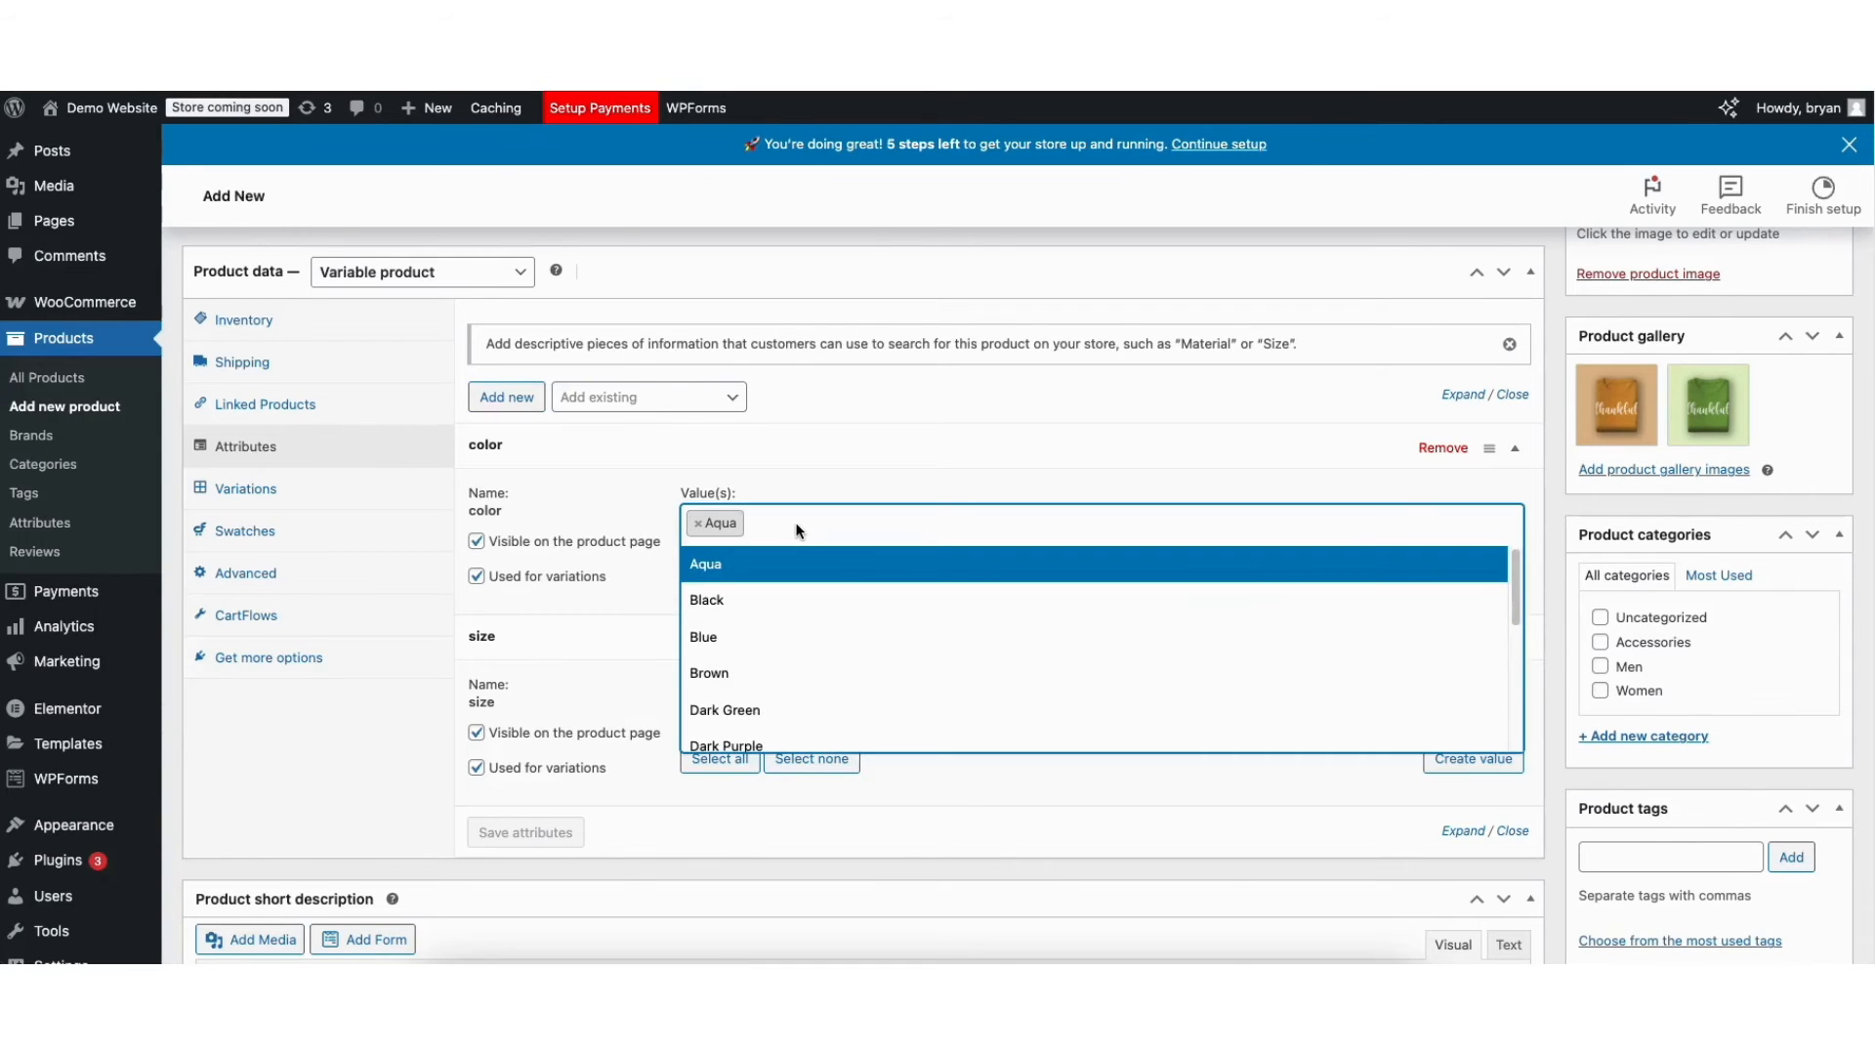
left_click(725, 674)
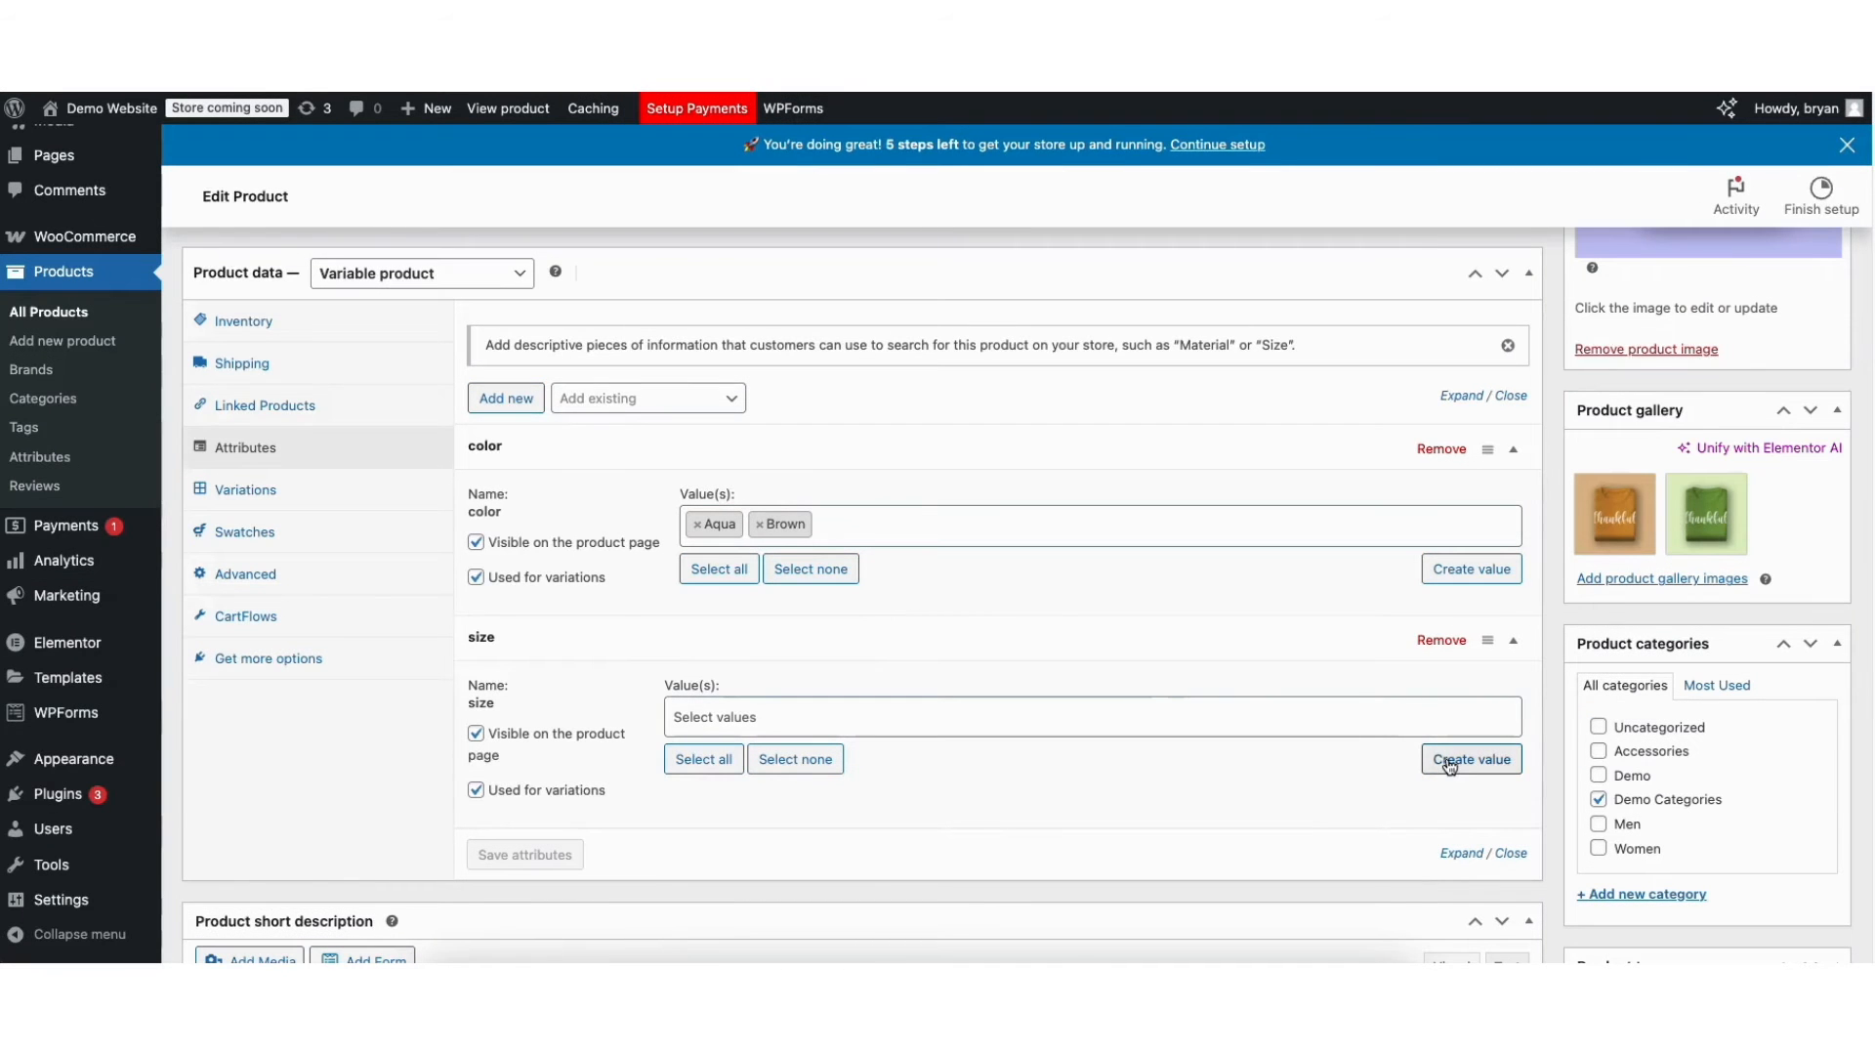
Step: Create a new value named "s" for the size attribute
left_click(1453, 763)
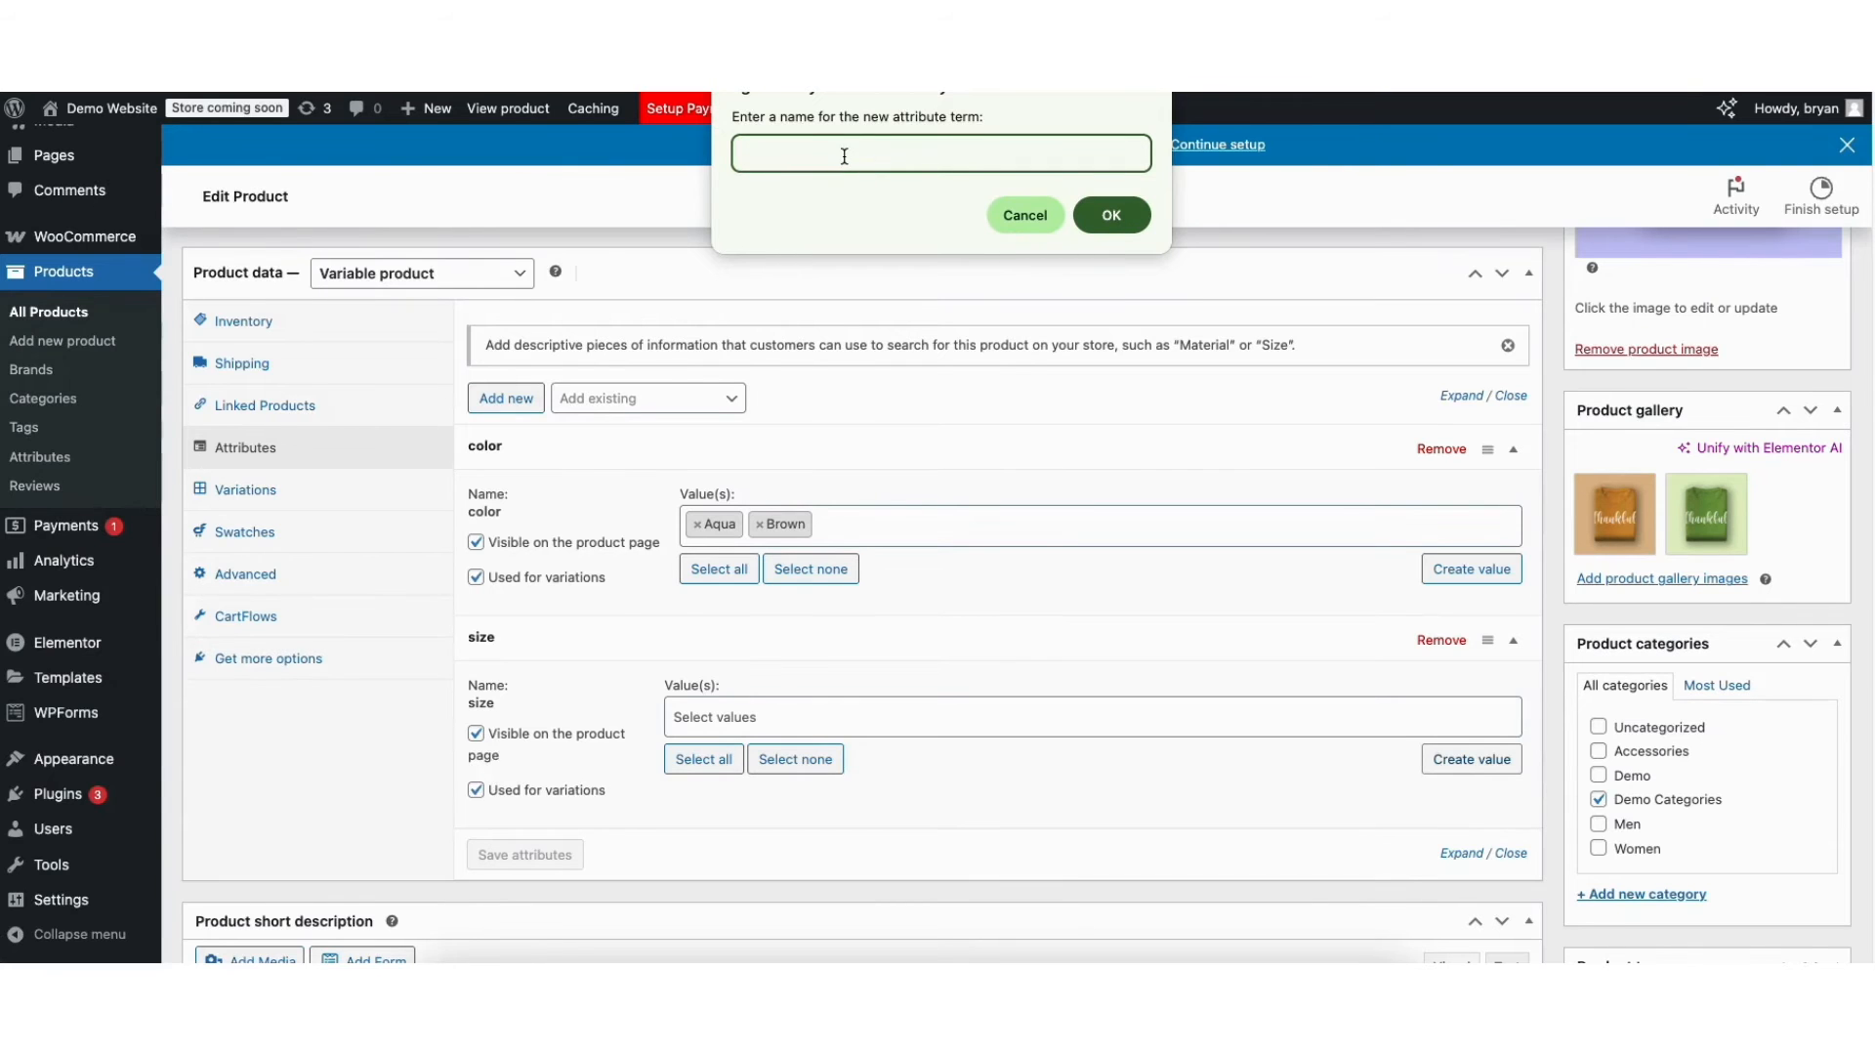
type("s")
left_click(1112, 215)
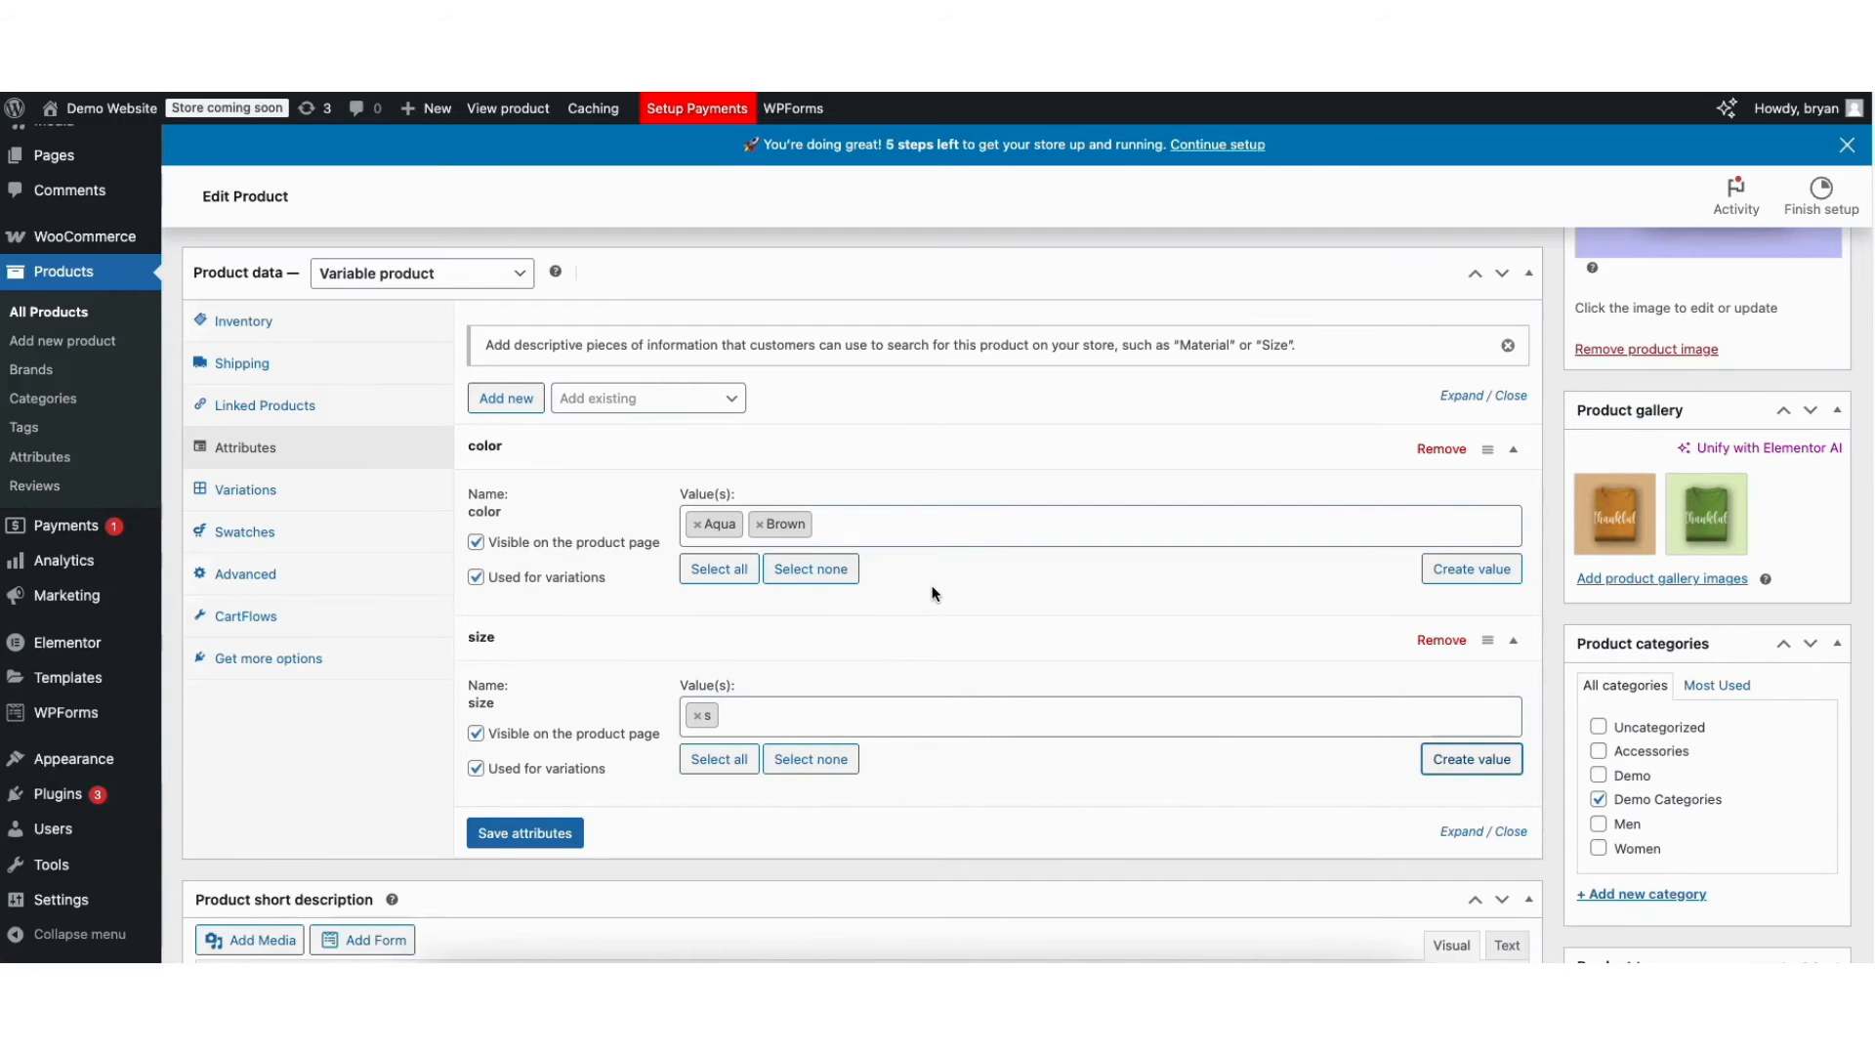
Step: Add a new attribute named "weight" with the values 16oz|32oz|64oz and save the product's attributes
left_click(510, 398)
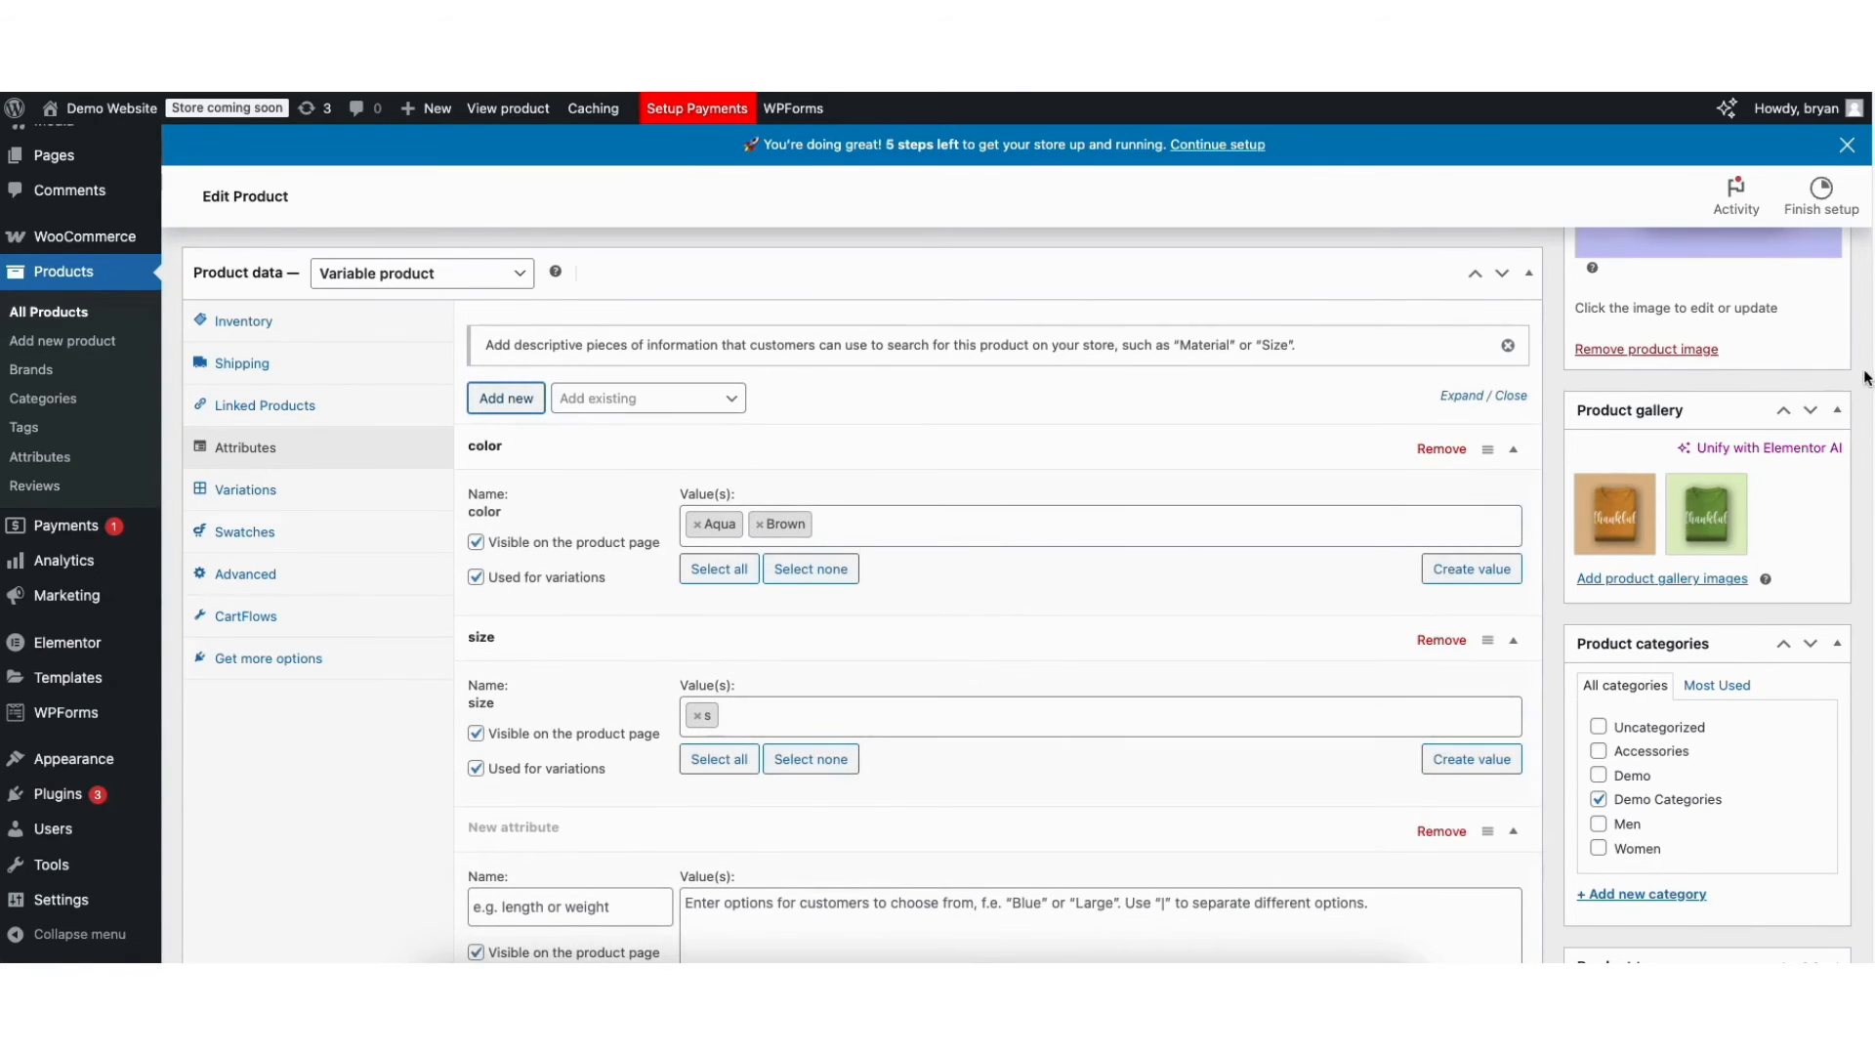
left_click_drag(1871, 379, 1853, 466)
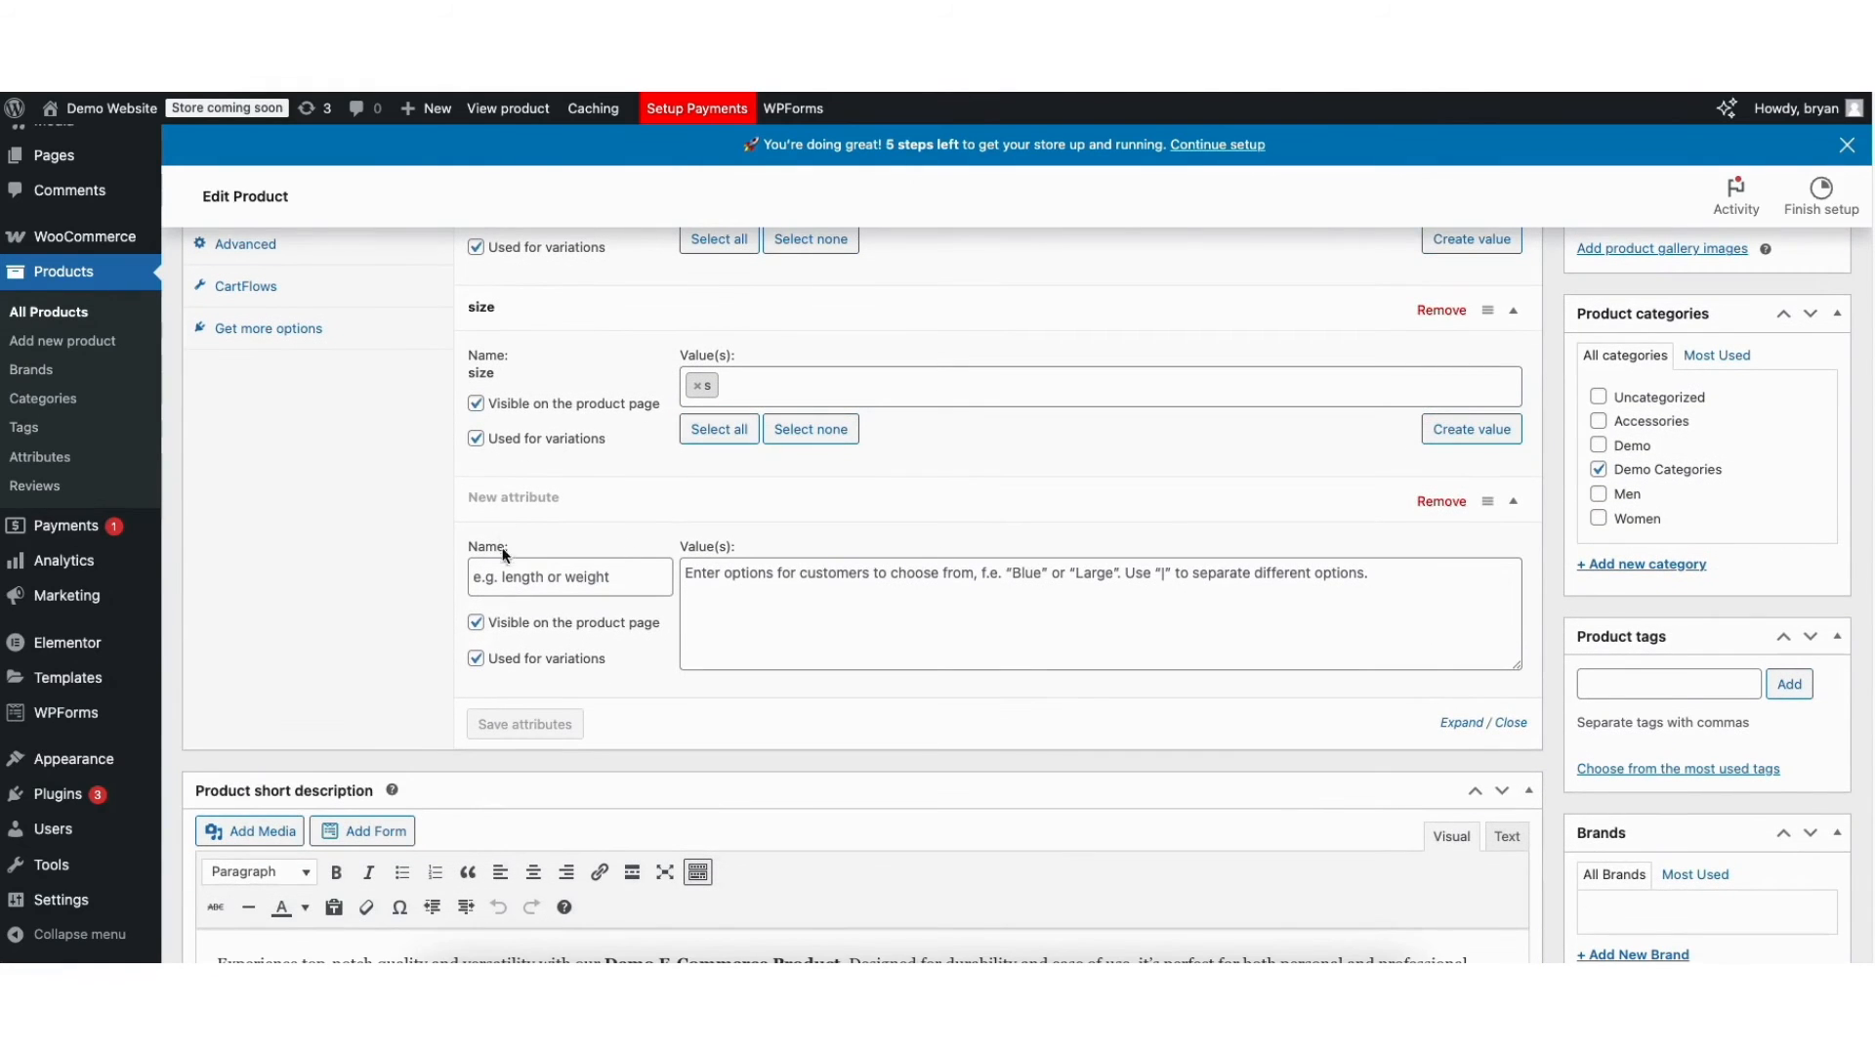
left_click(533, 576)
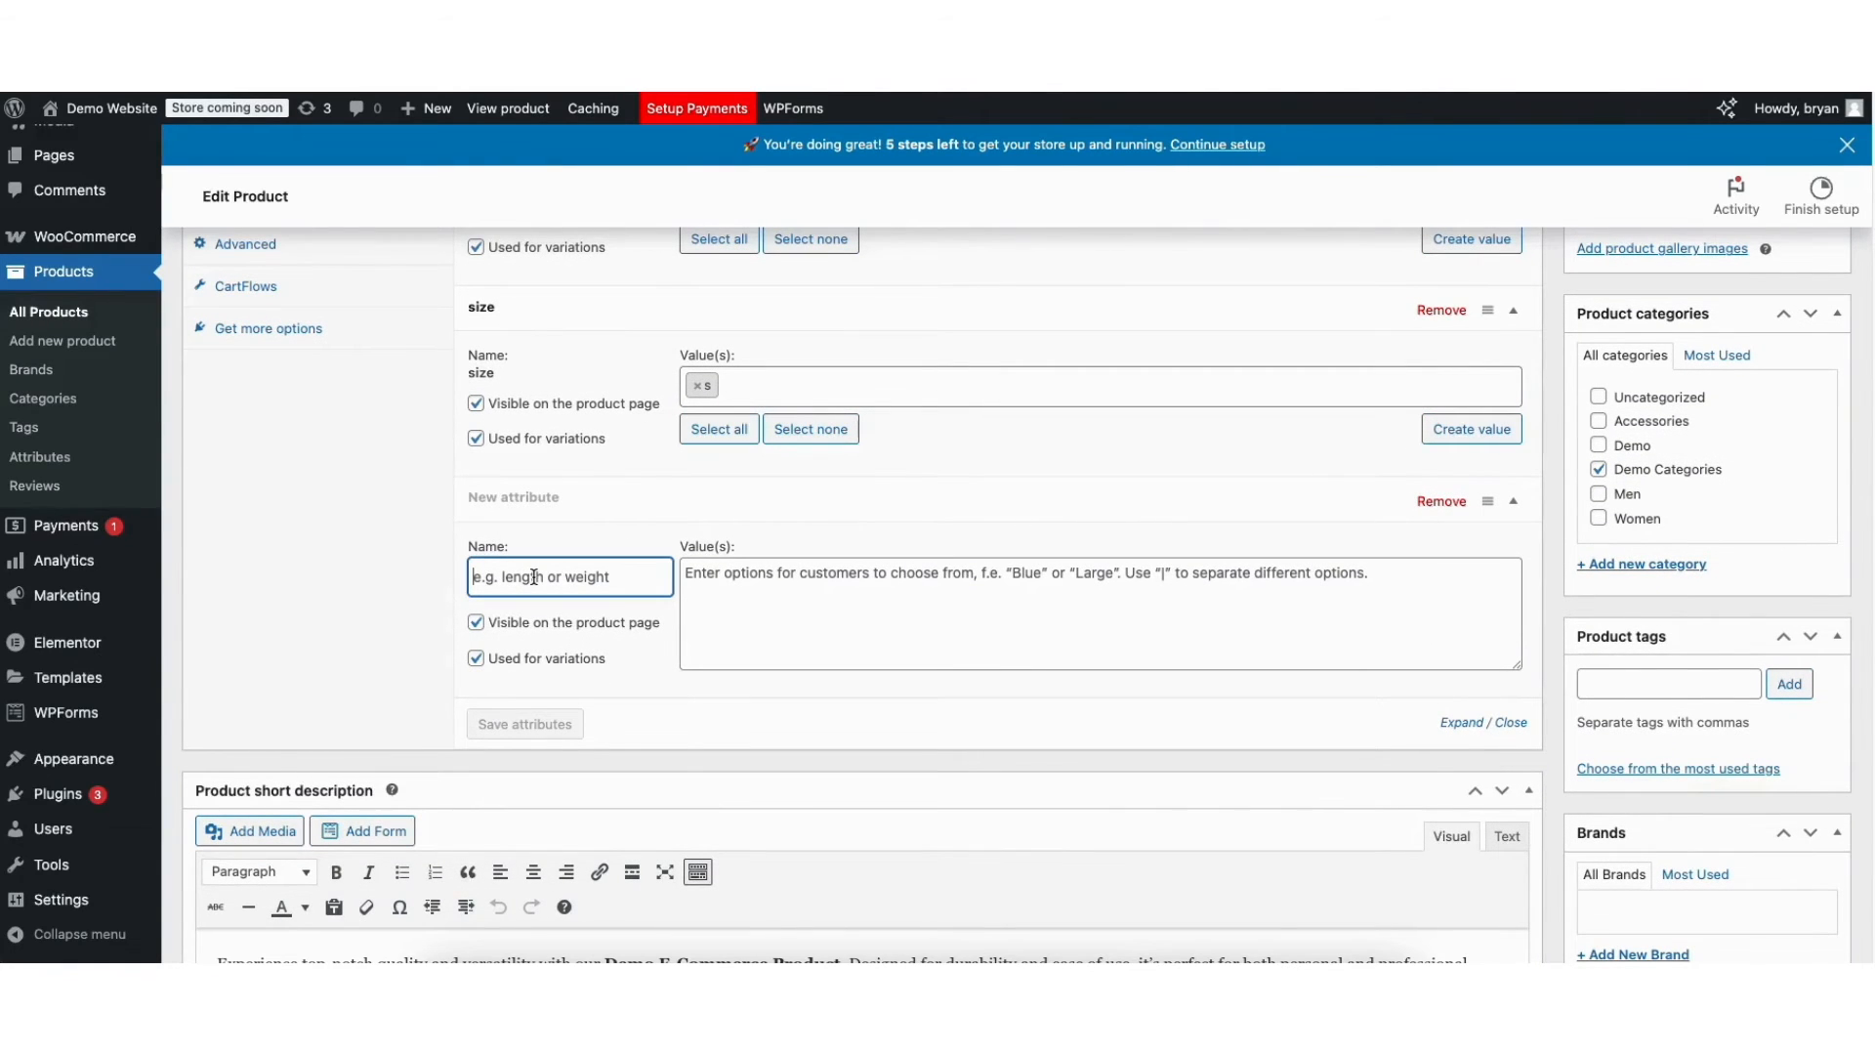
type("weight")
left_click(742, 589)
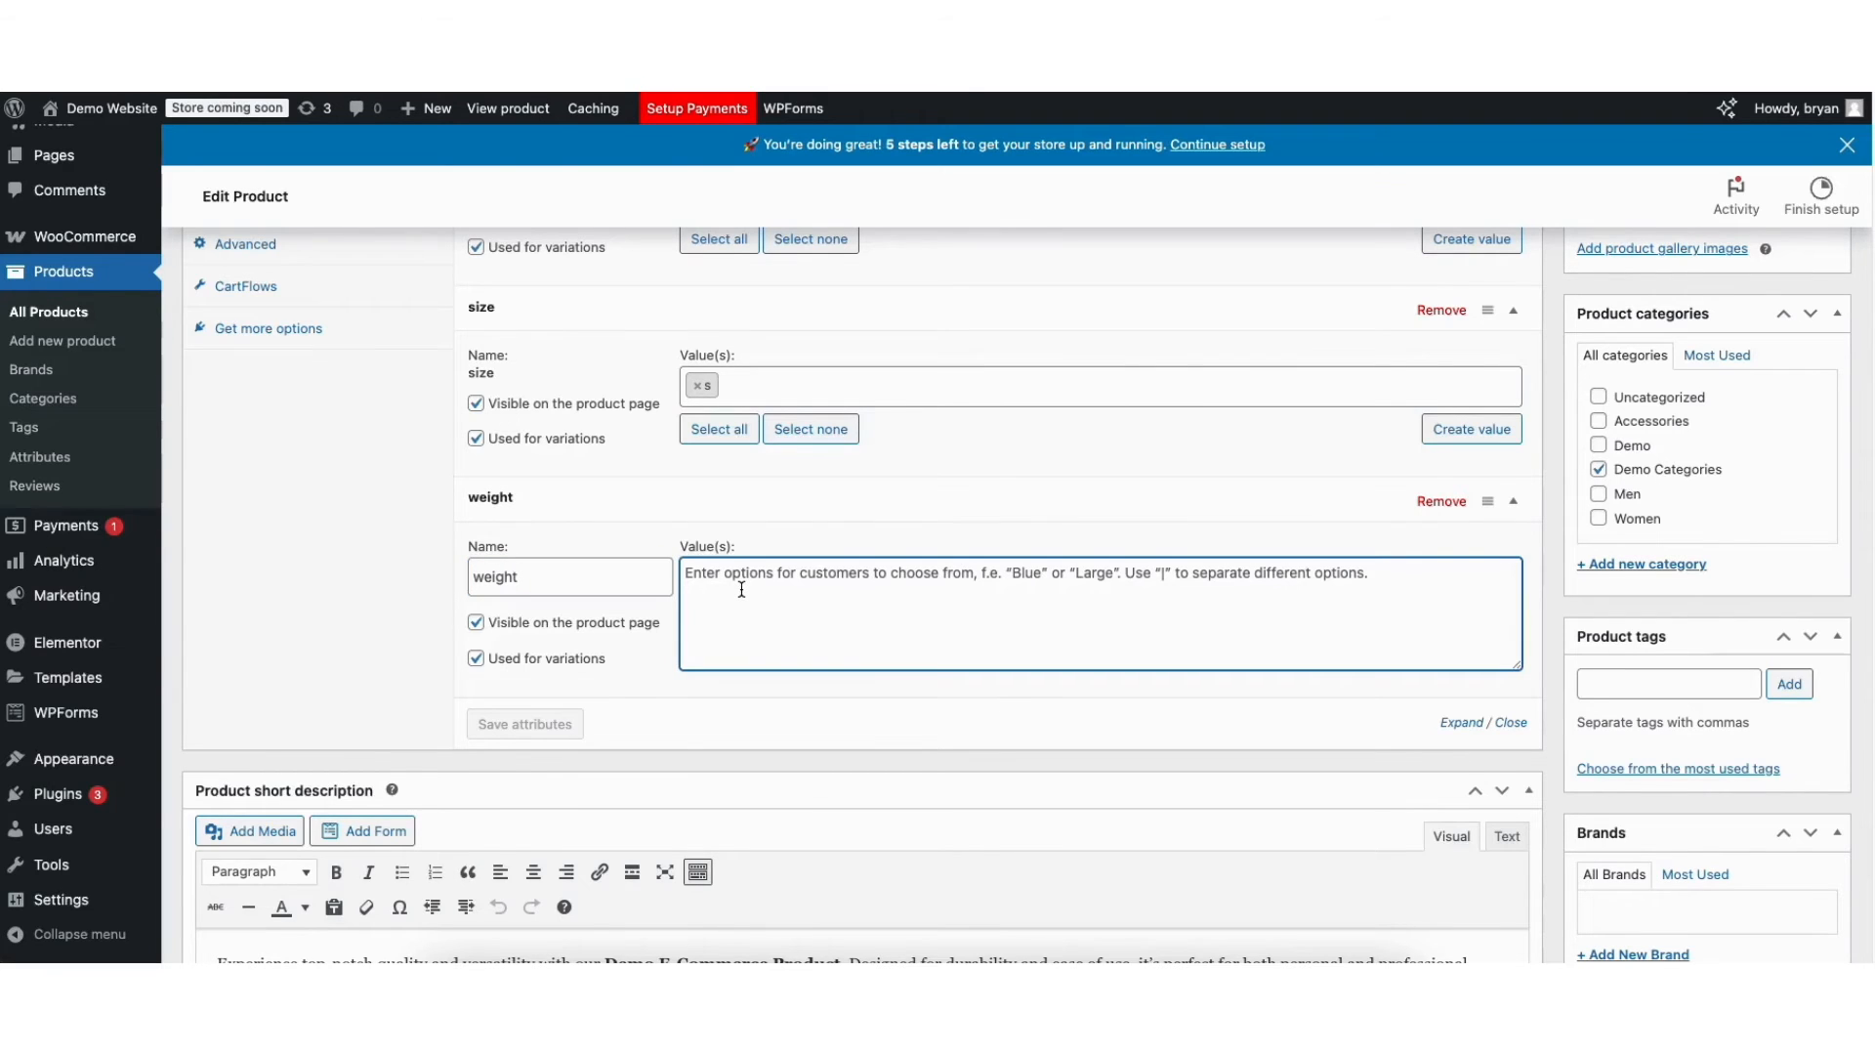
type("16oz")
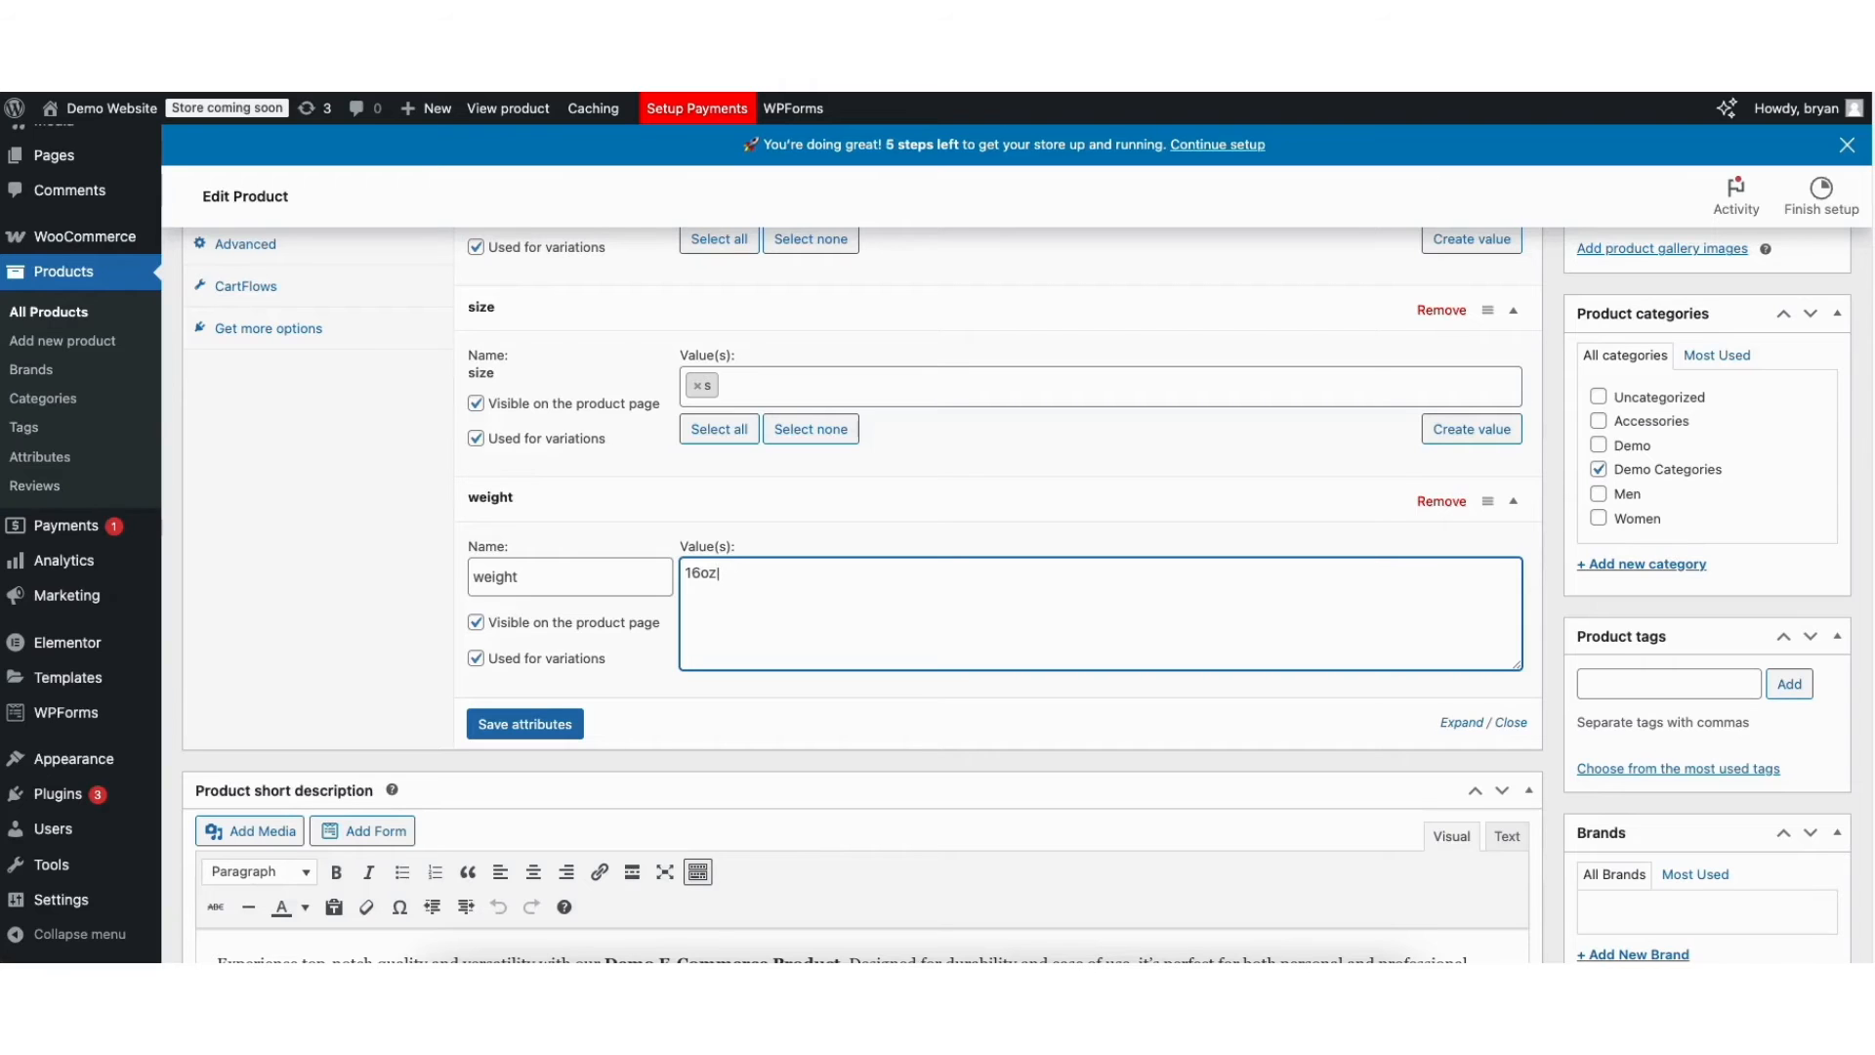
type("|32oz|64oz")
left_click(524, 725)
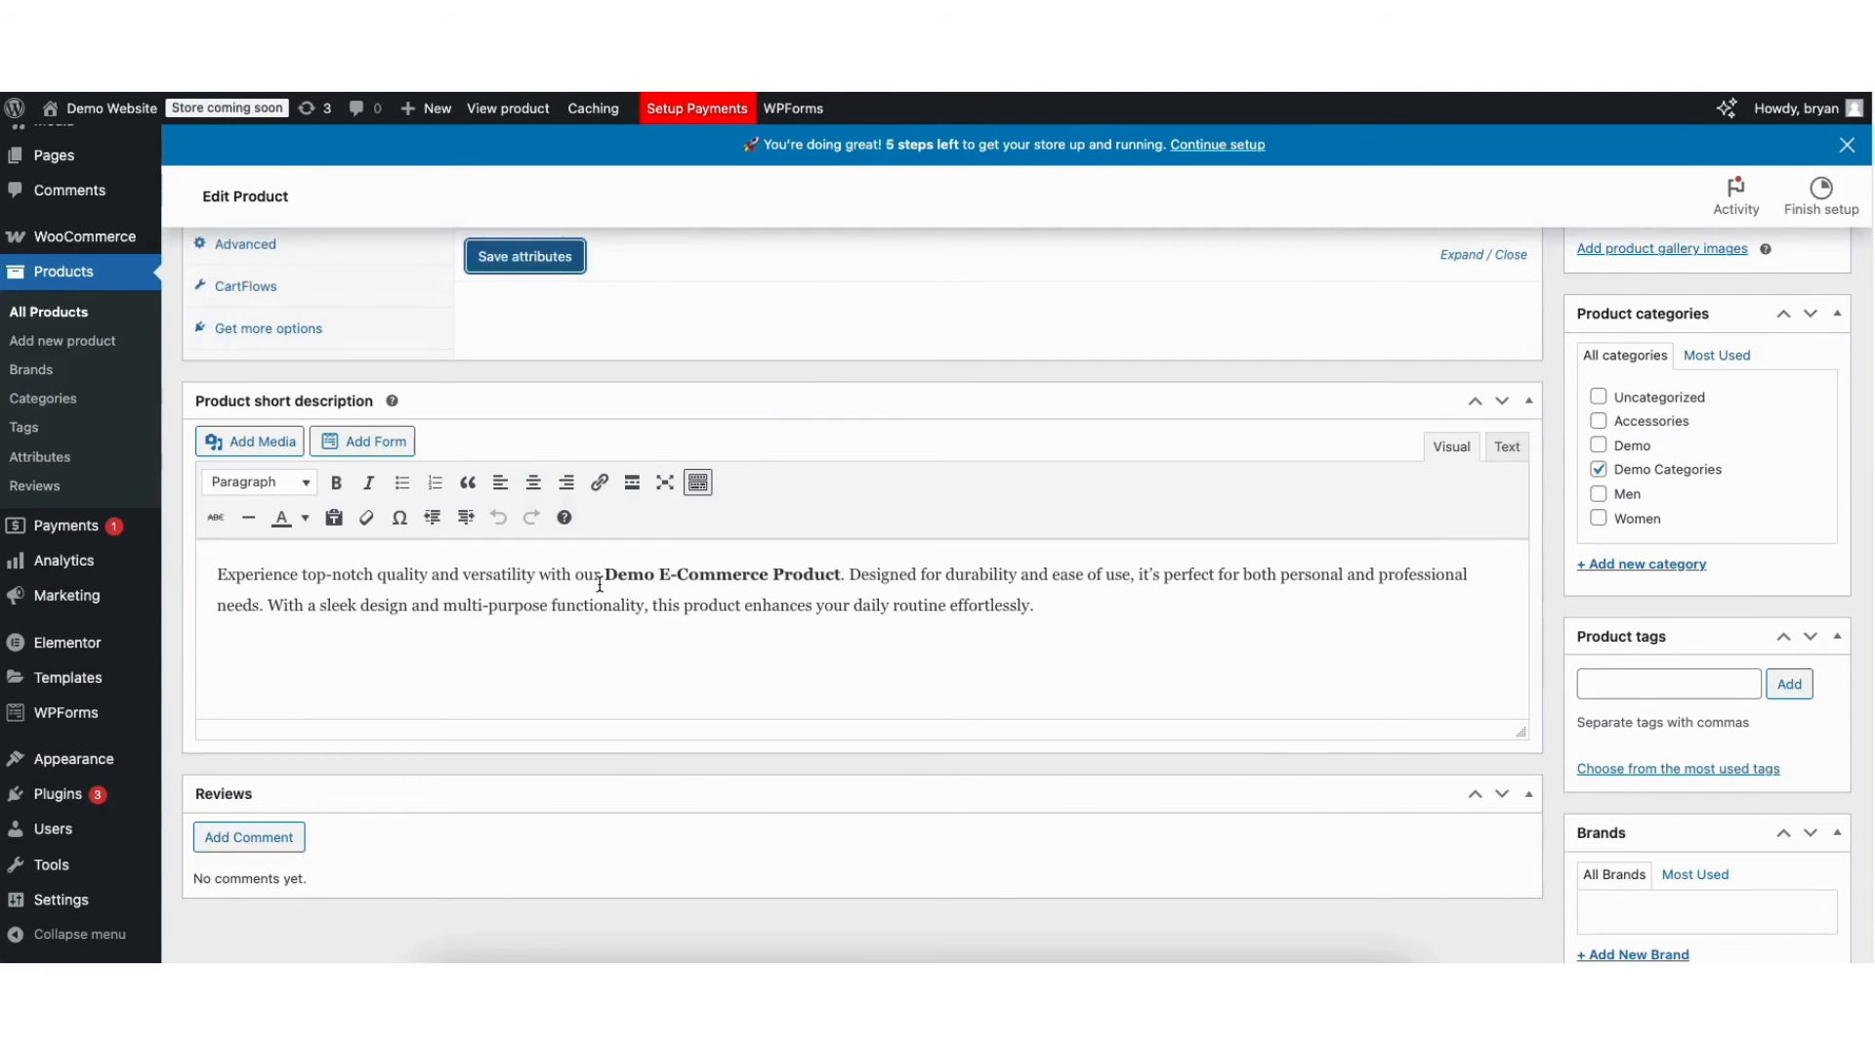
Step: Expand the saved color attribute for review and generate all product variations from the attributes
scroll(860, 547, "up", 5)
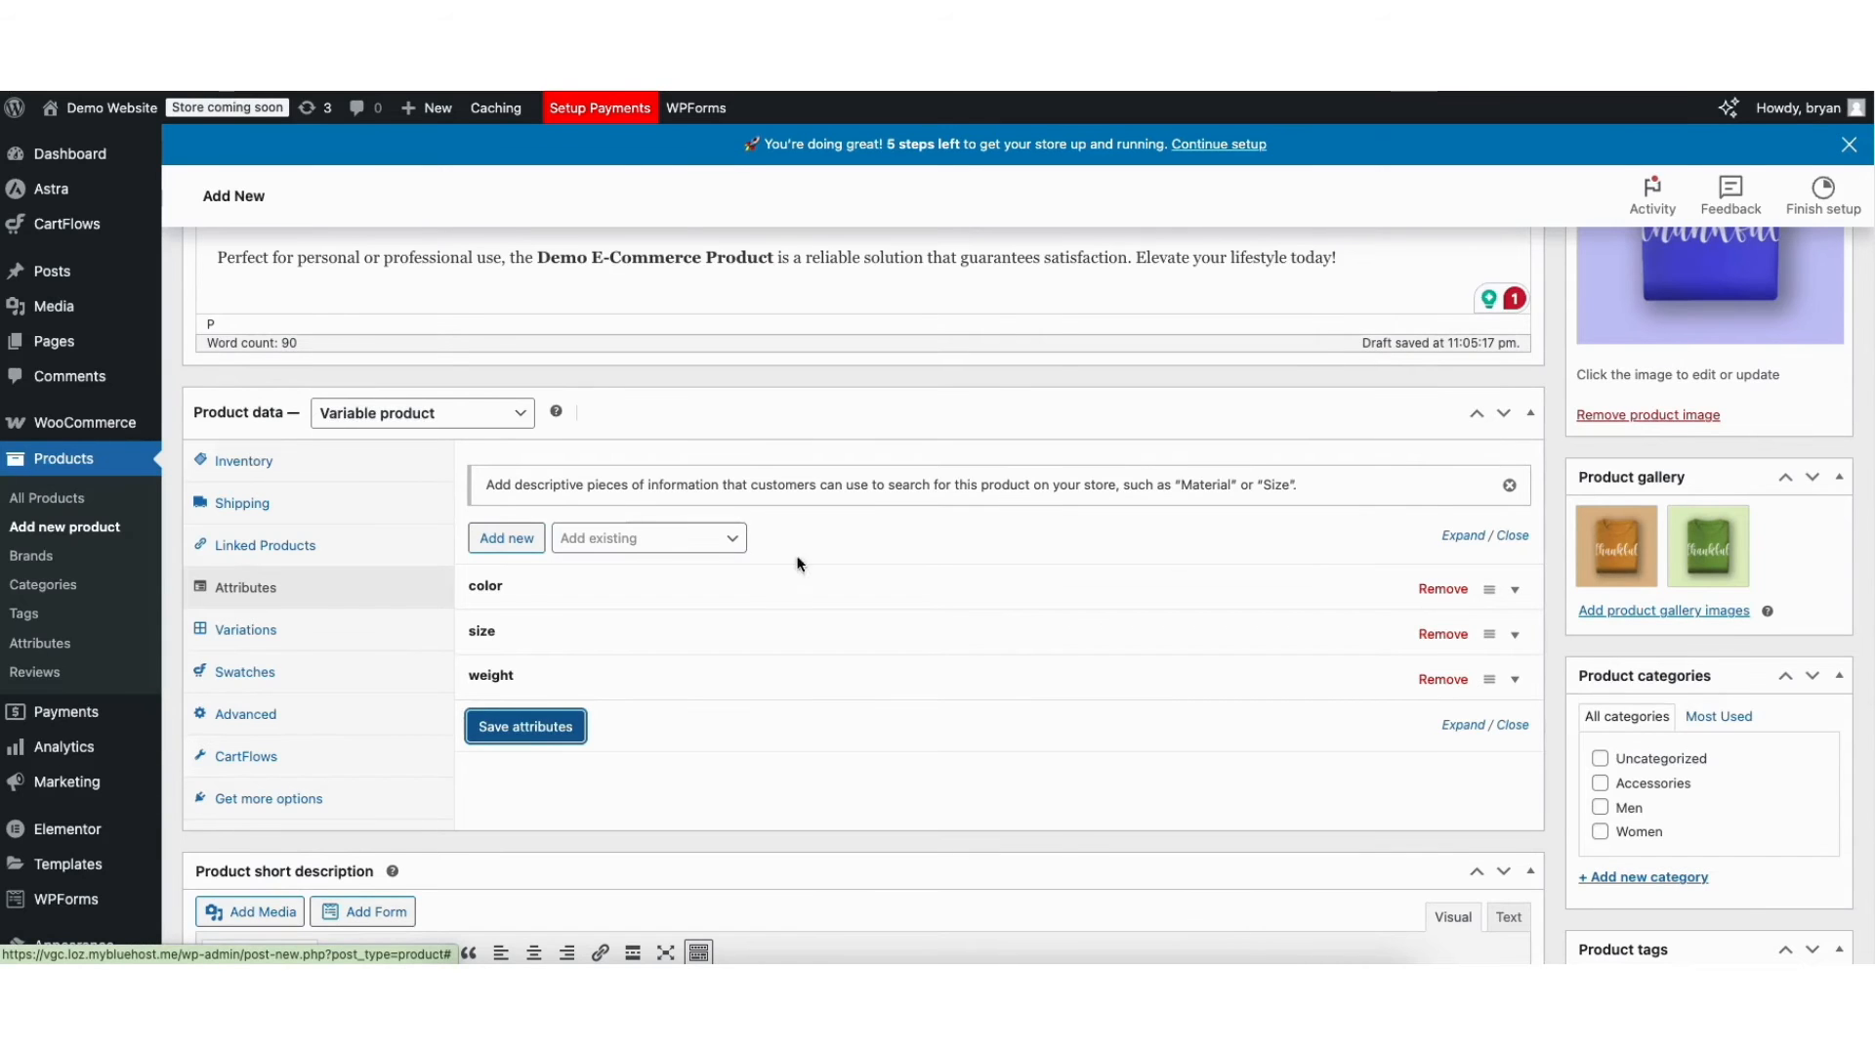
left_click(509, 591)
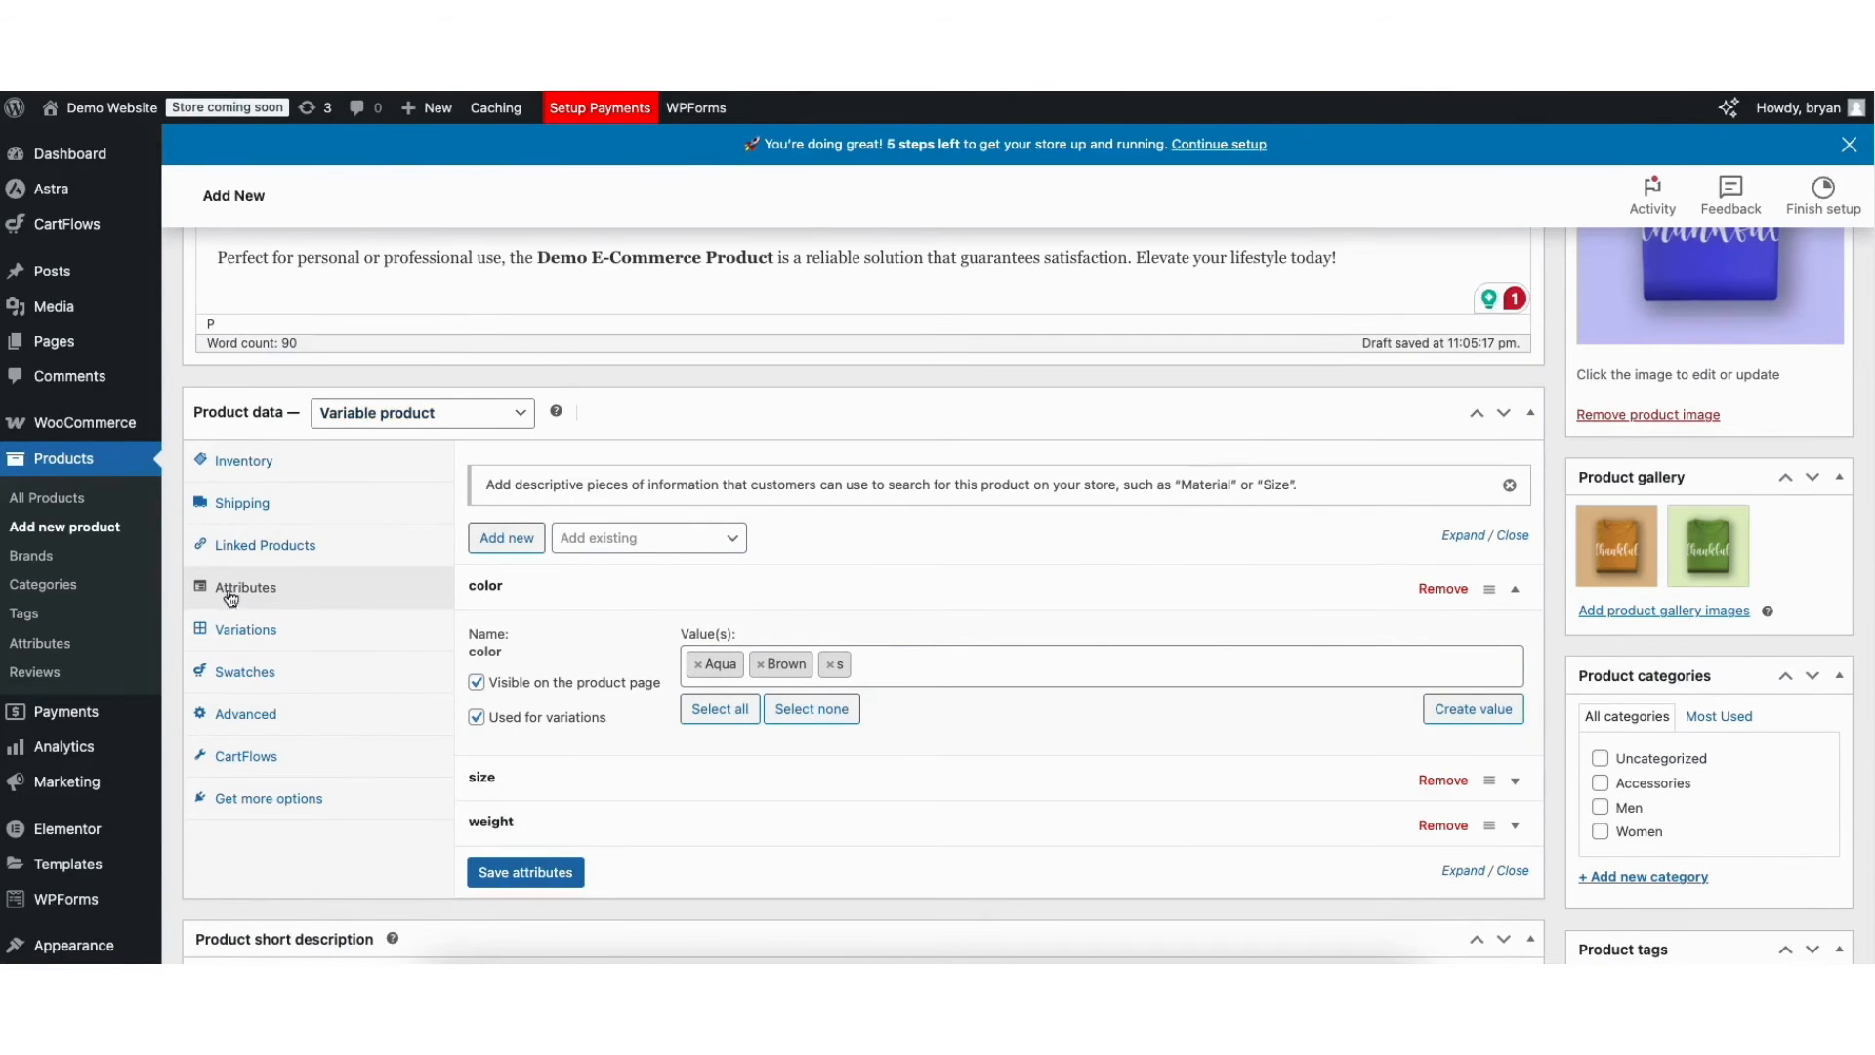
left_click(246, 633)
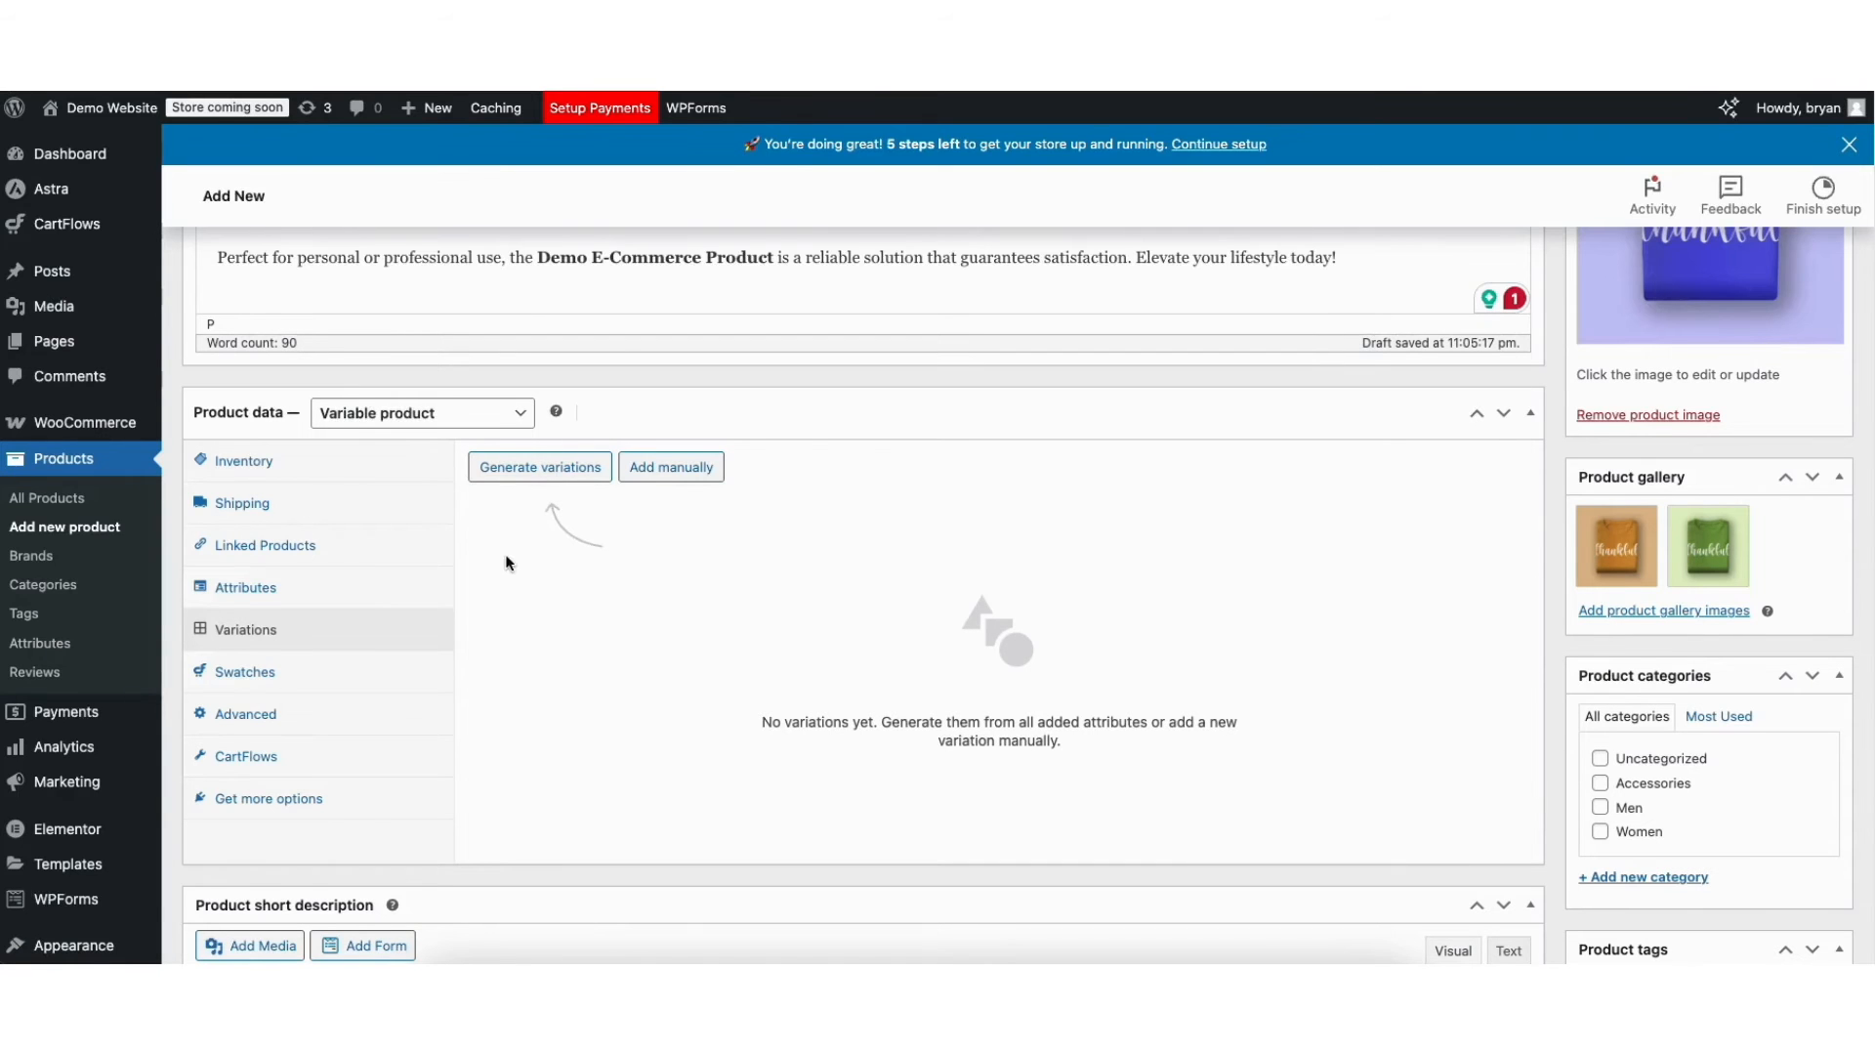
left_click(515, 473)
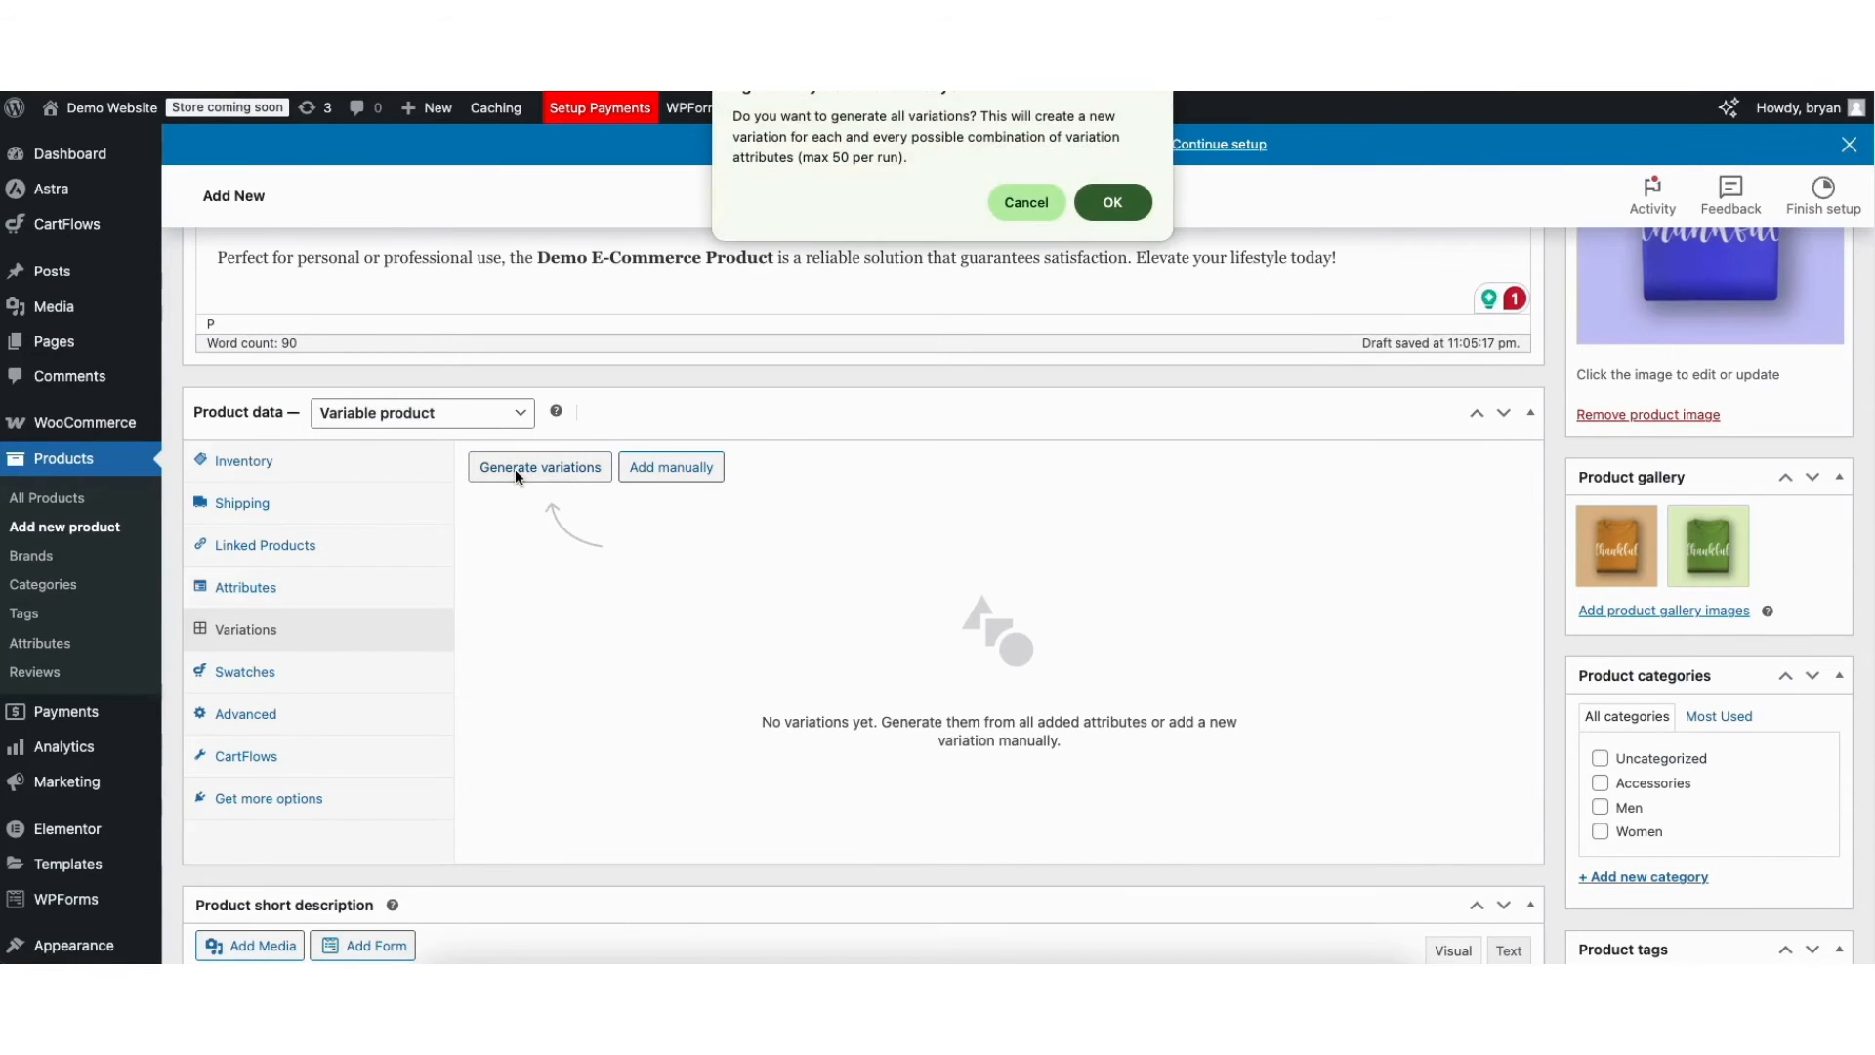
left_click(1109, 204)
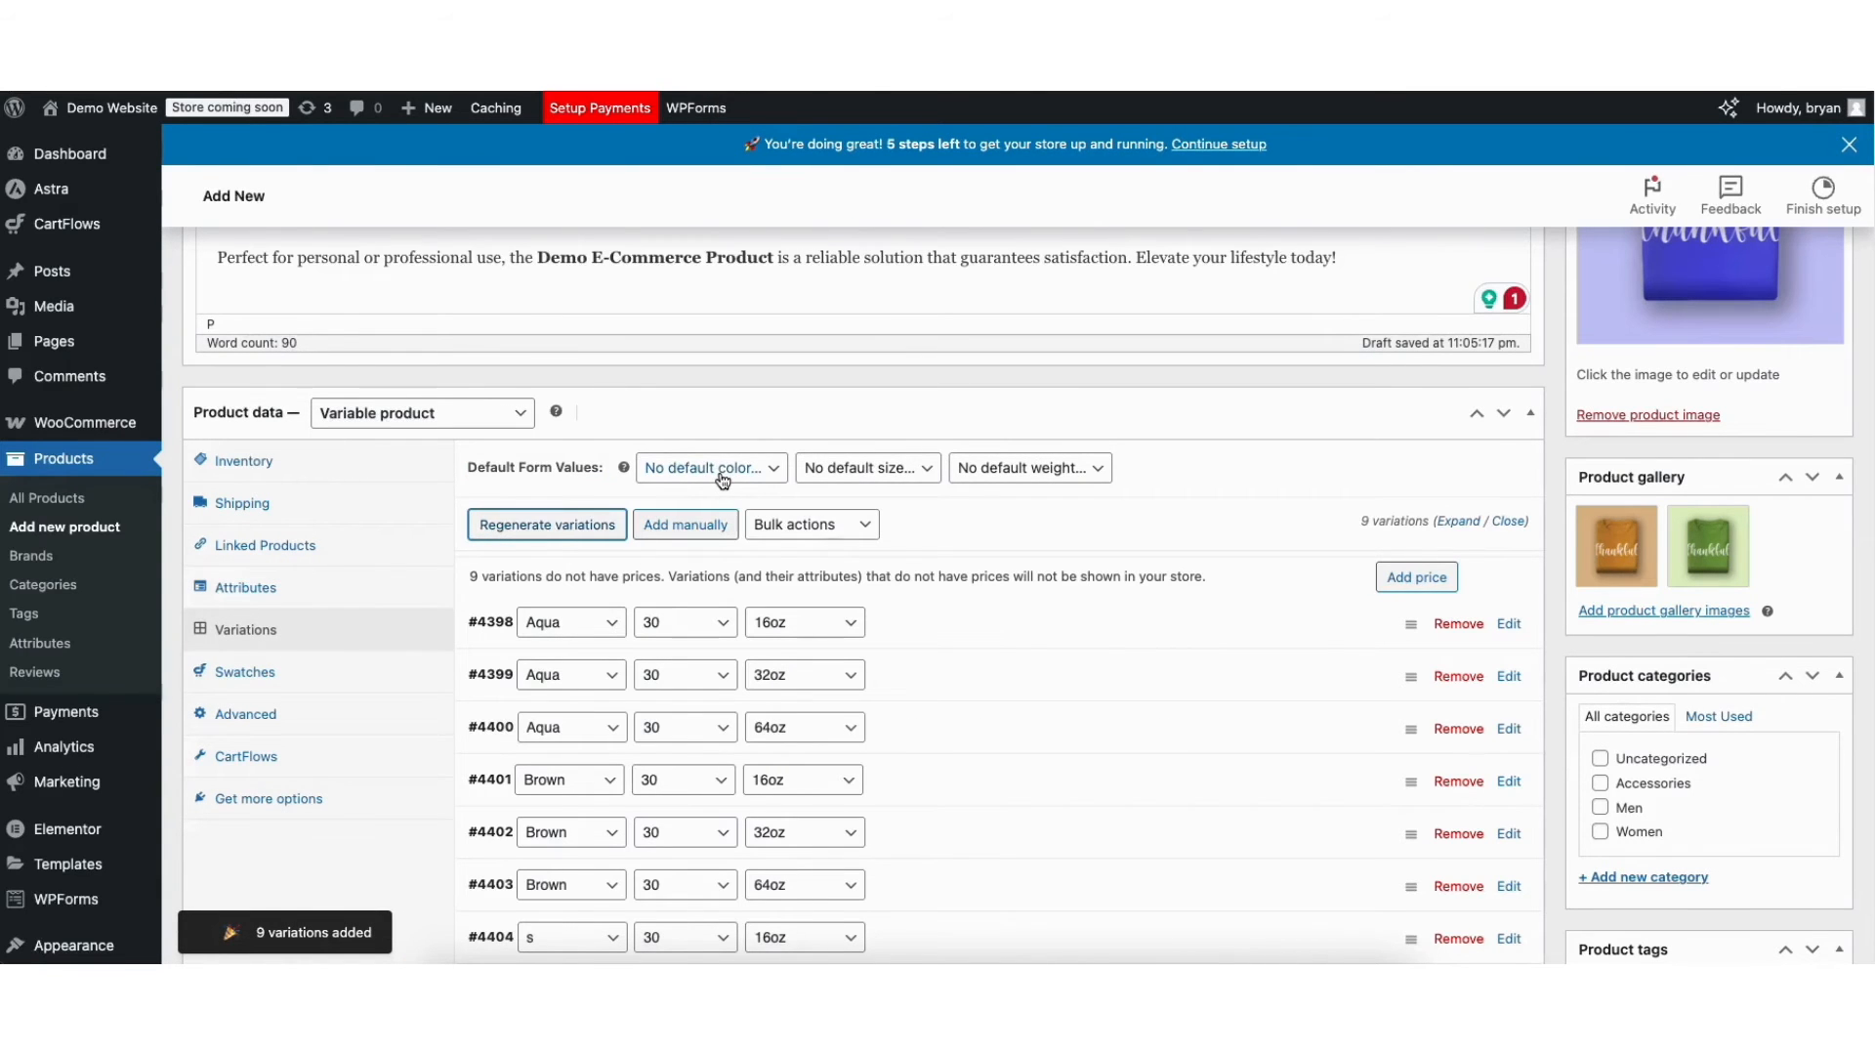
Step: Check the default color choices, leaving no default color, and add a price of 25 USD to all unpriced variations
left_click(723, 471)
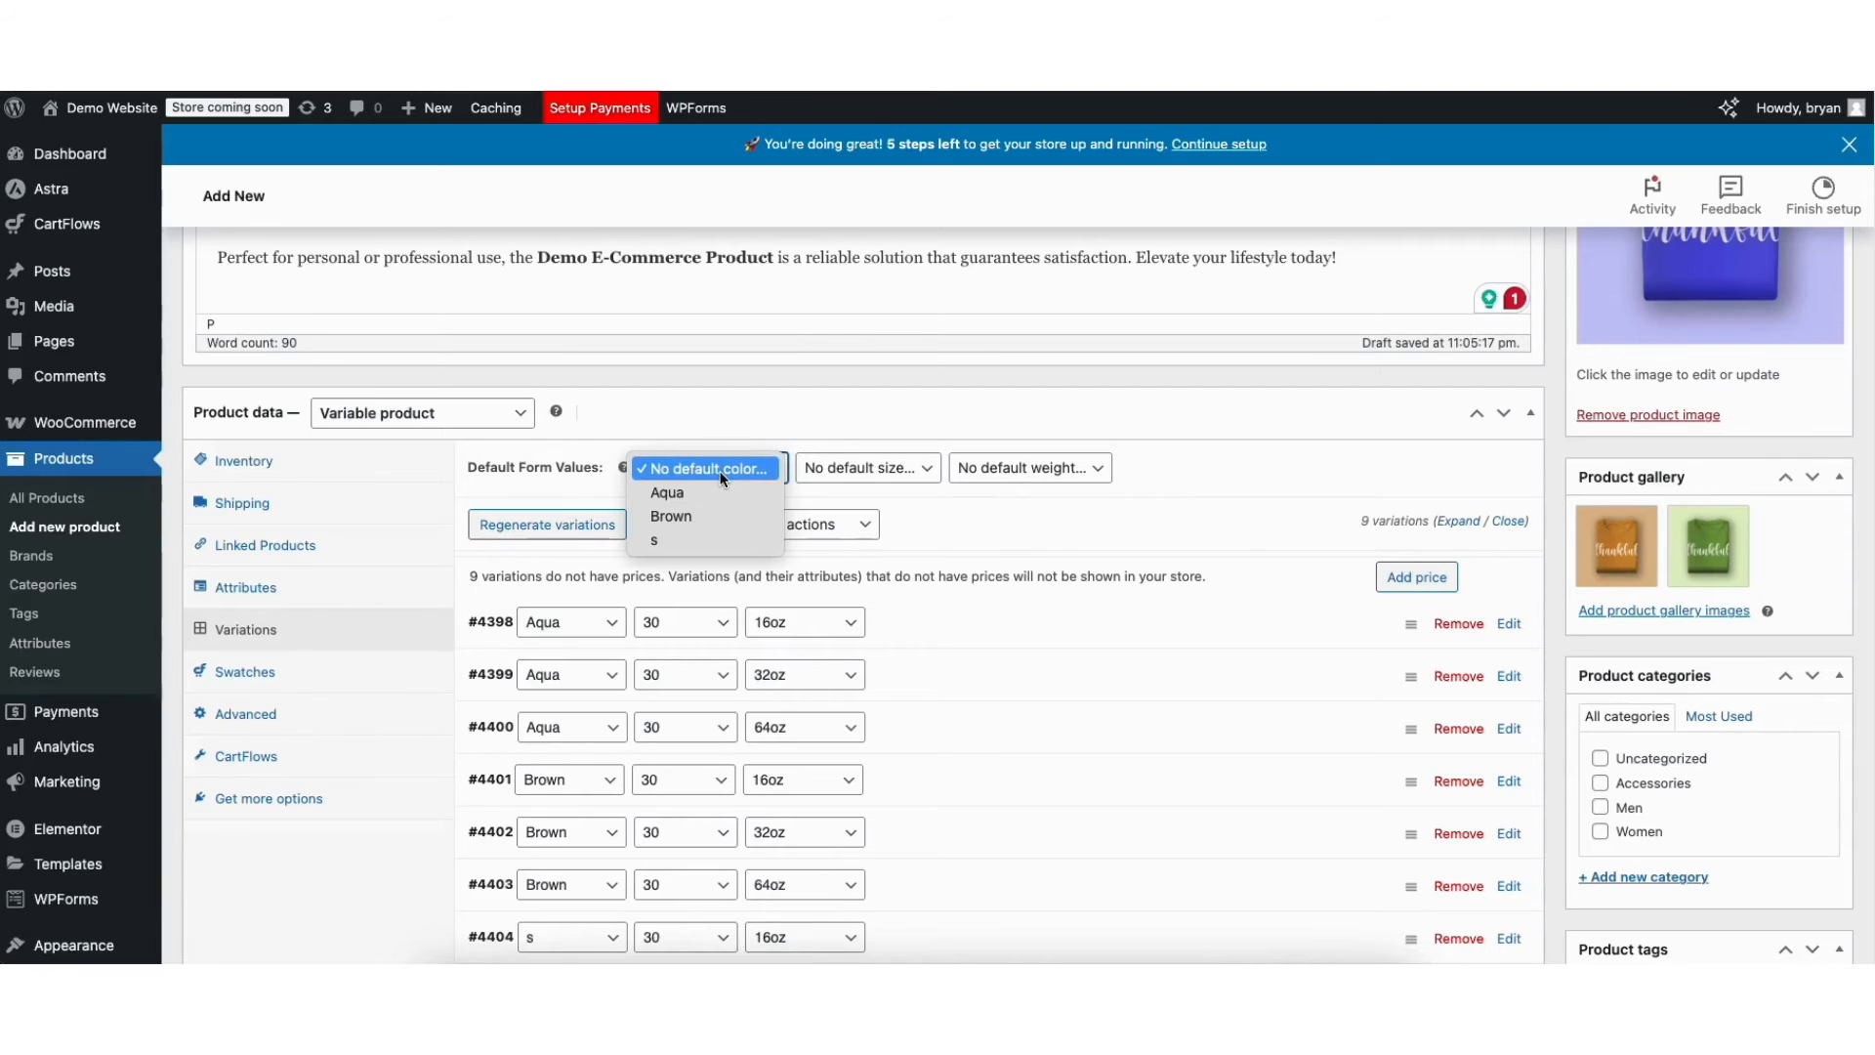
left_click(723, 477)
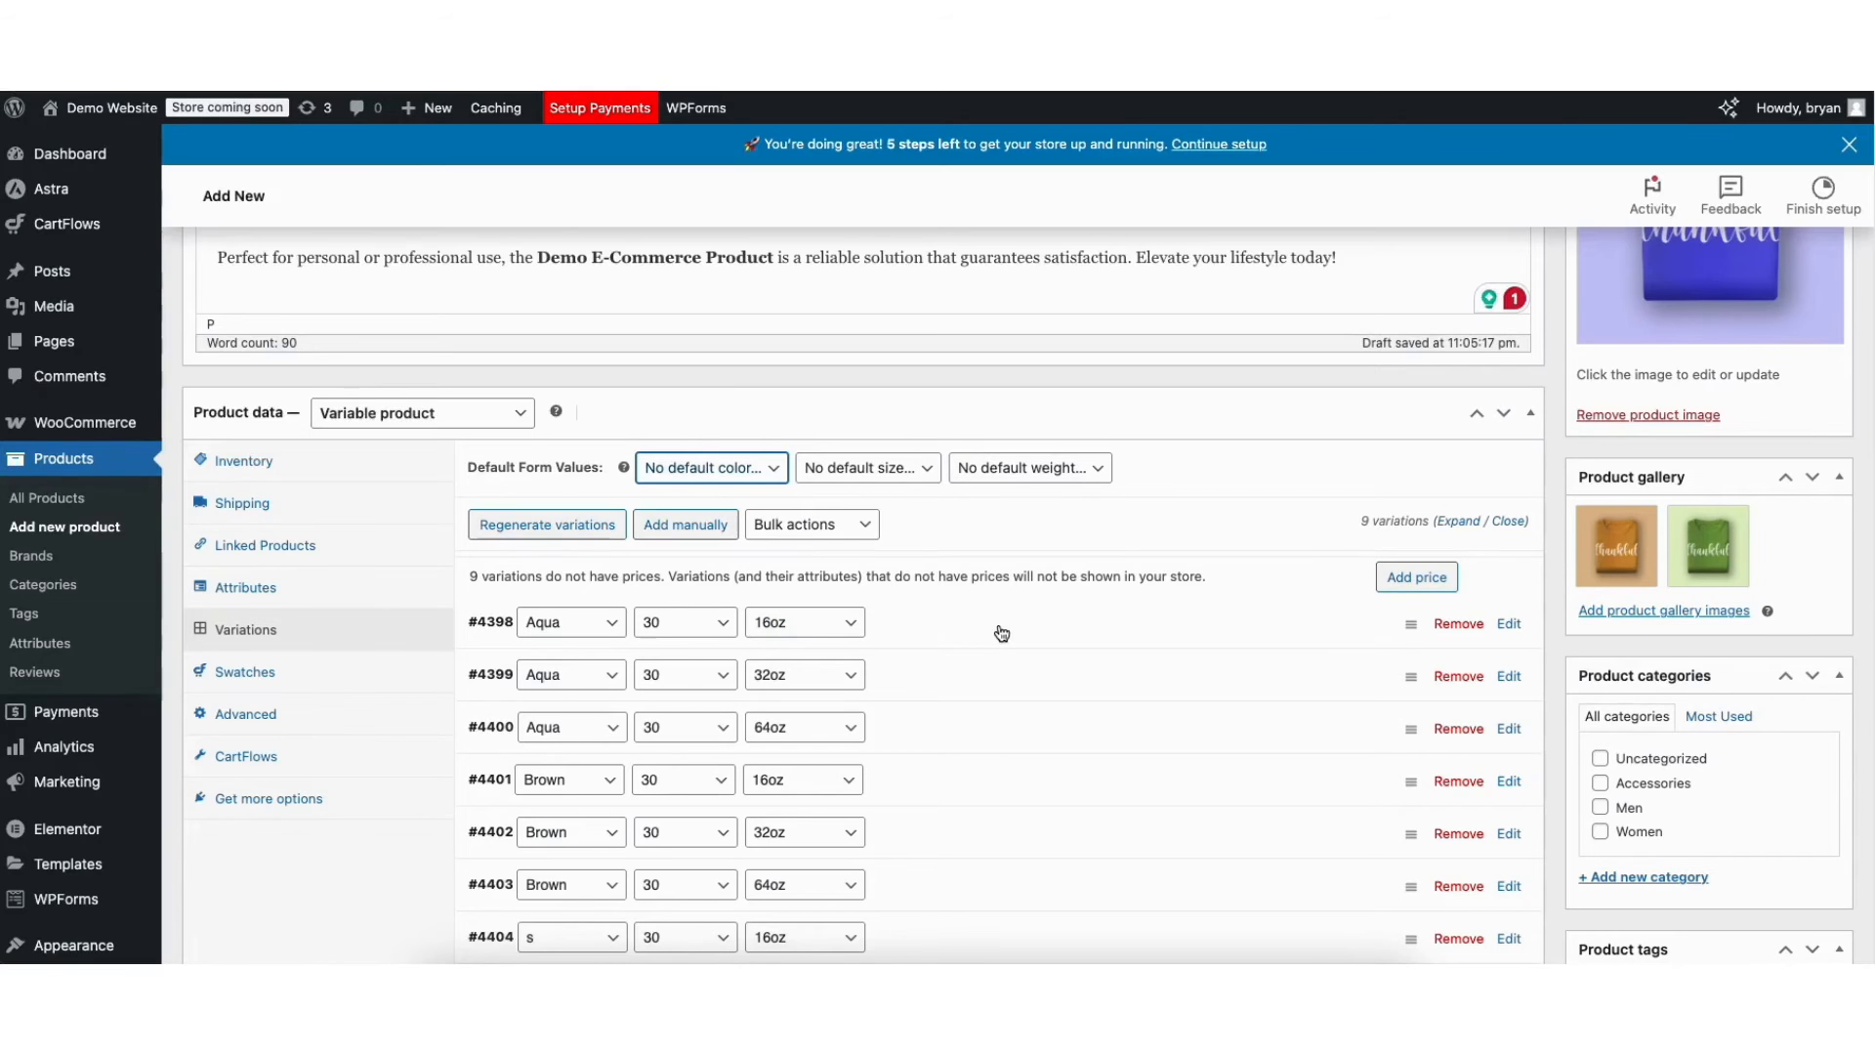
left_click(1399, 578)
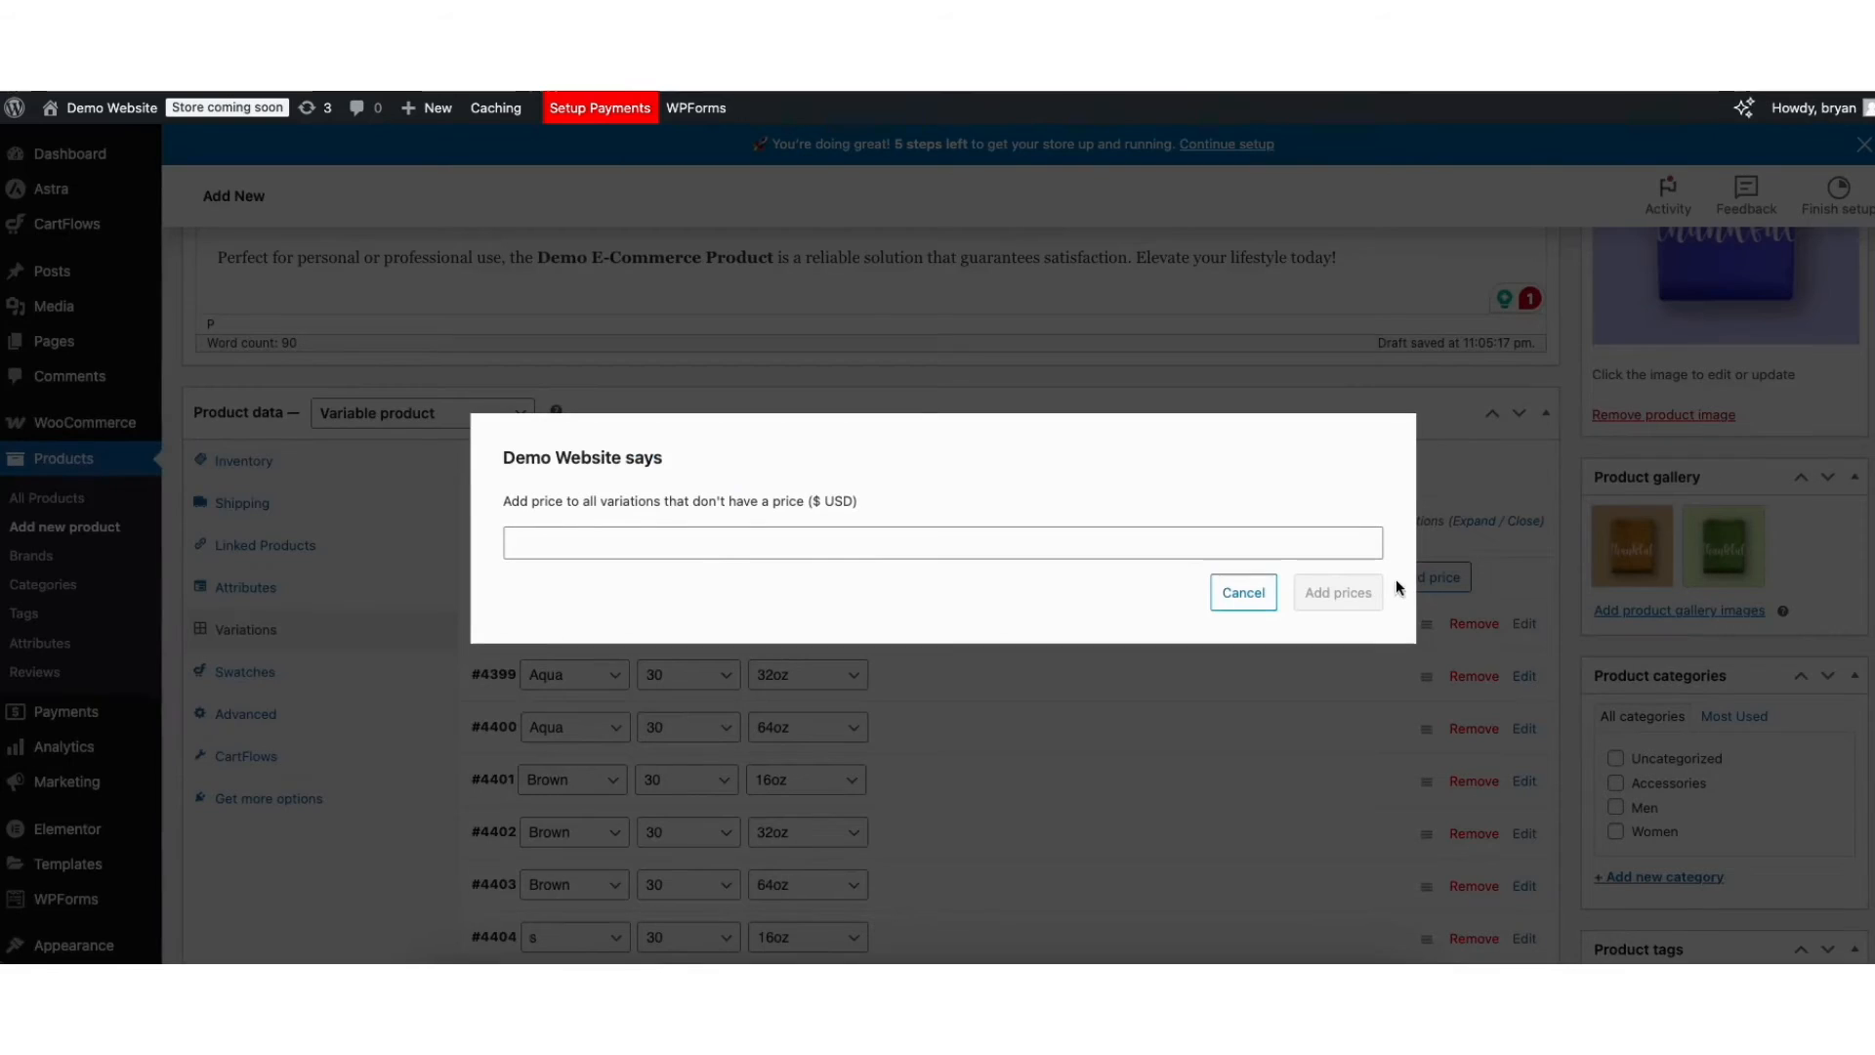
left_click(629, 543)
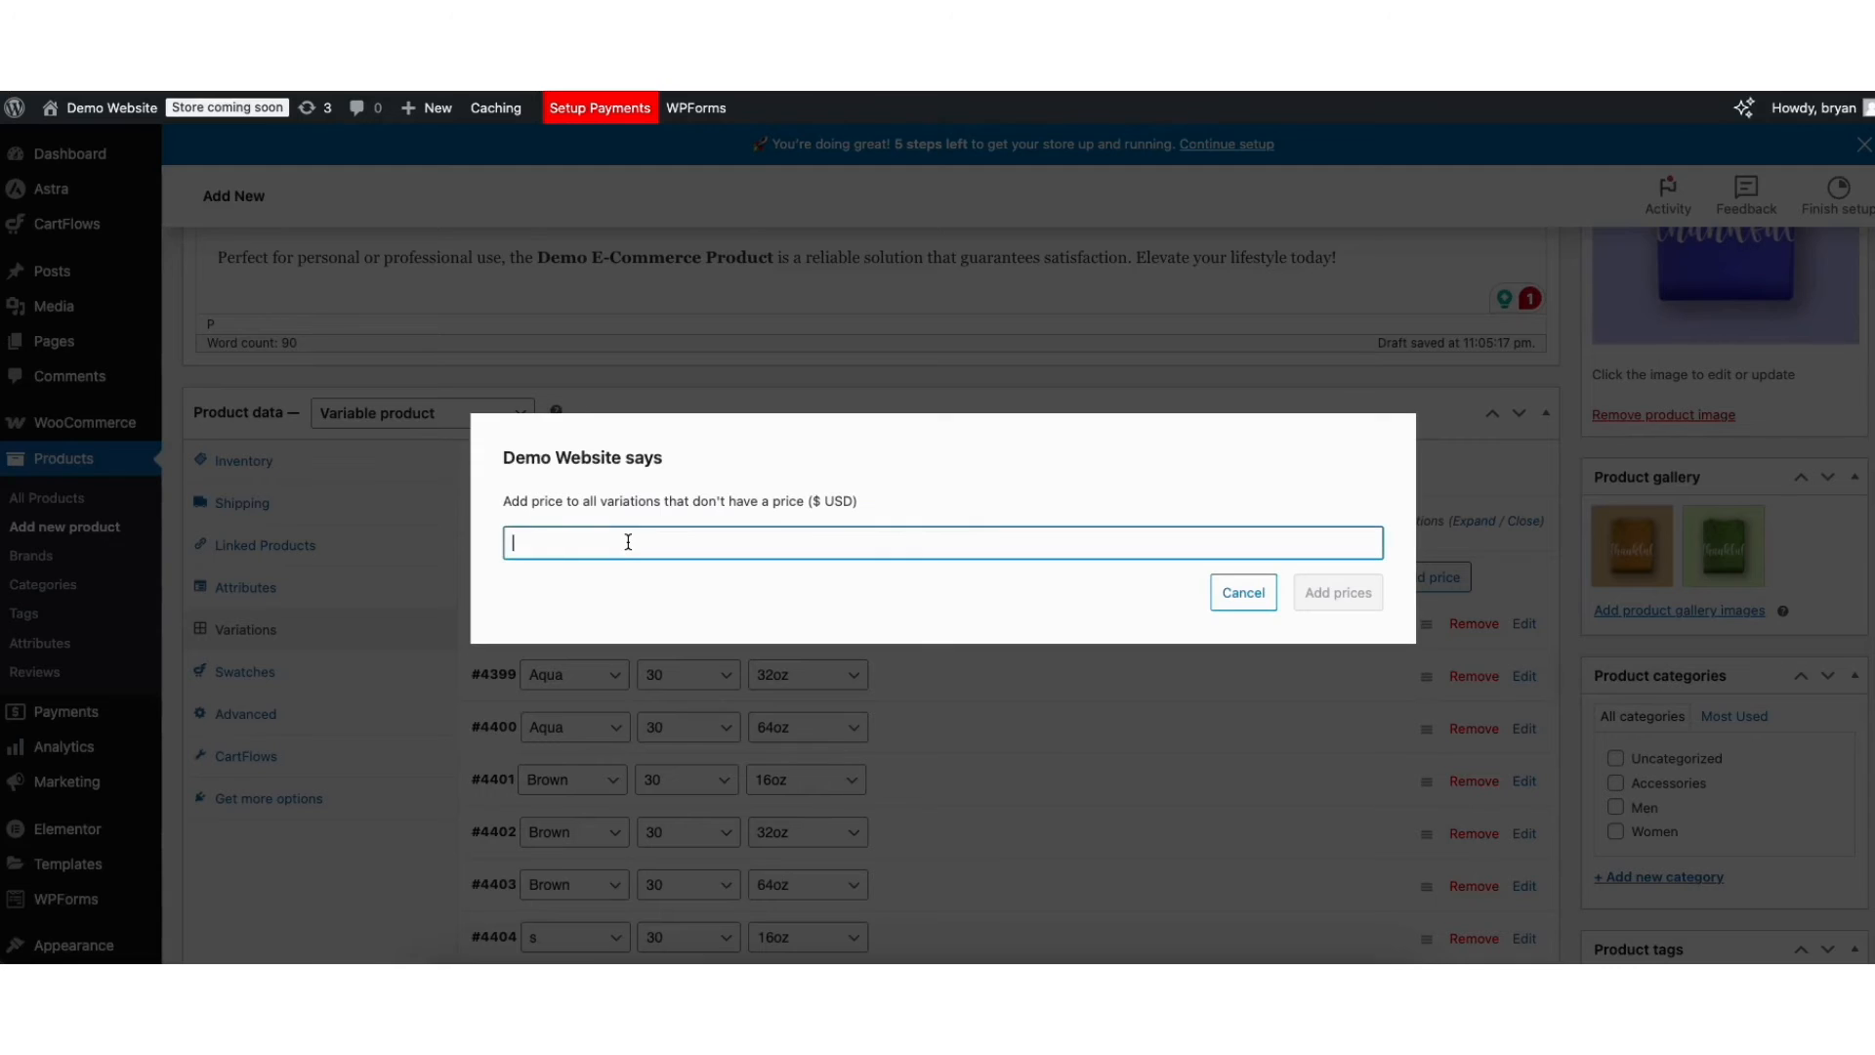
type("25")
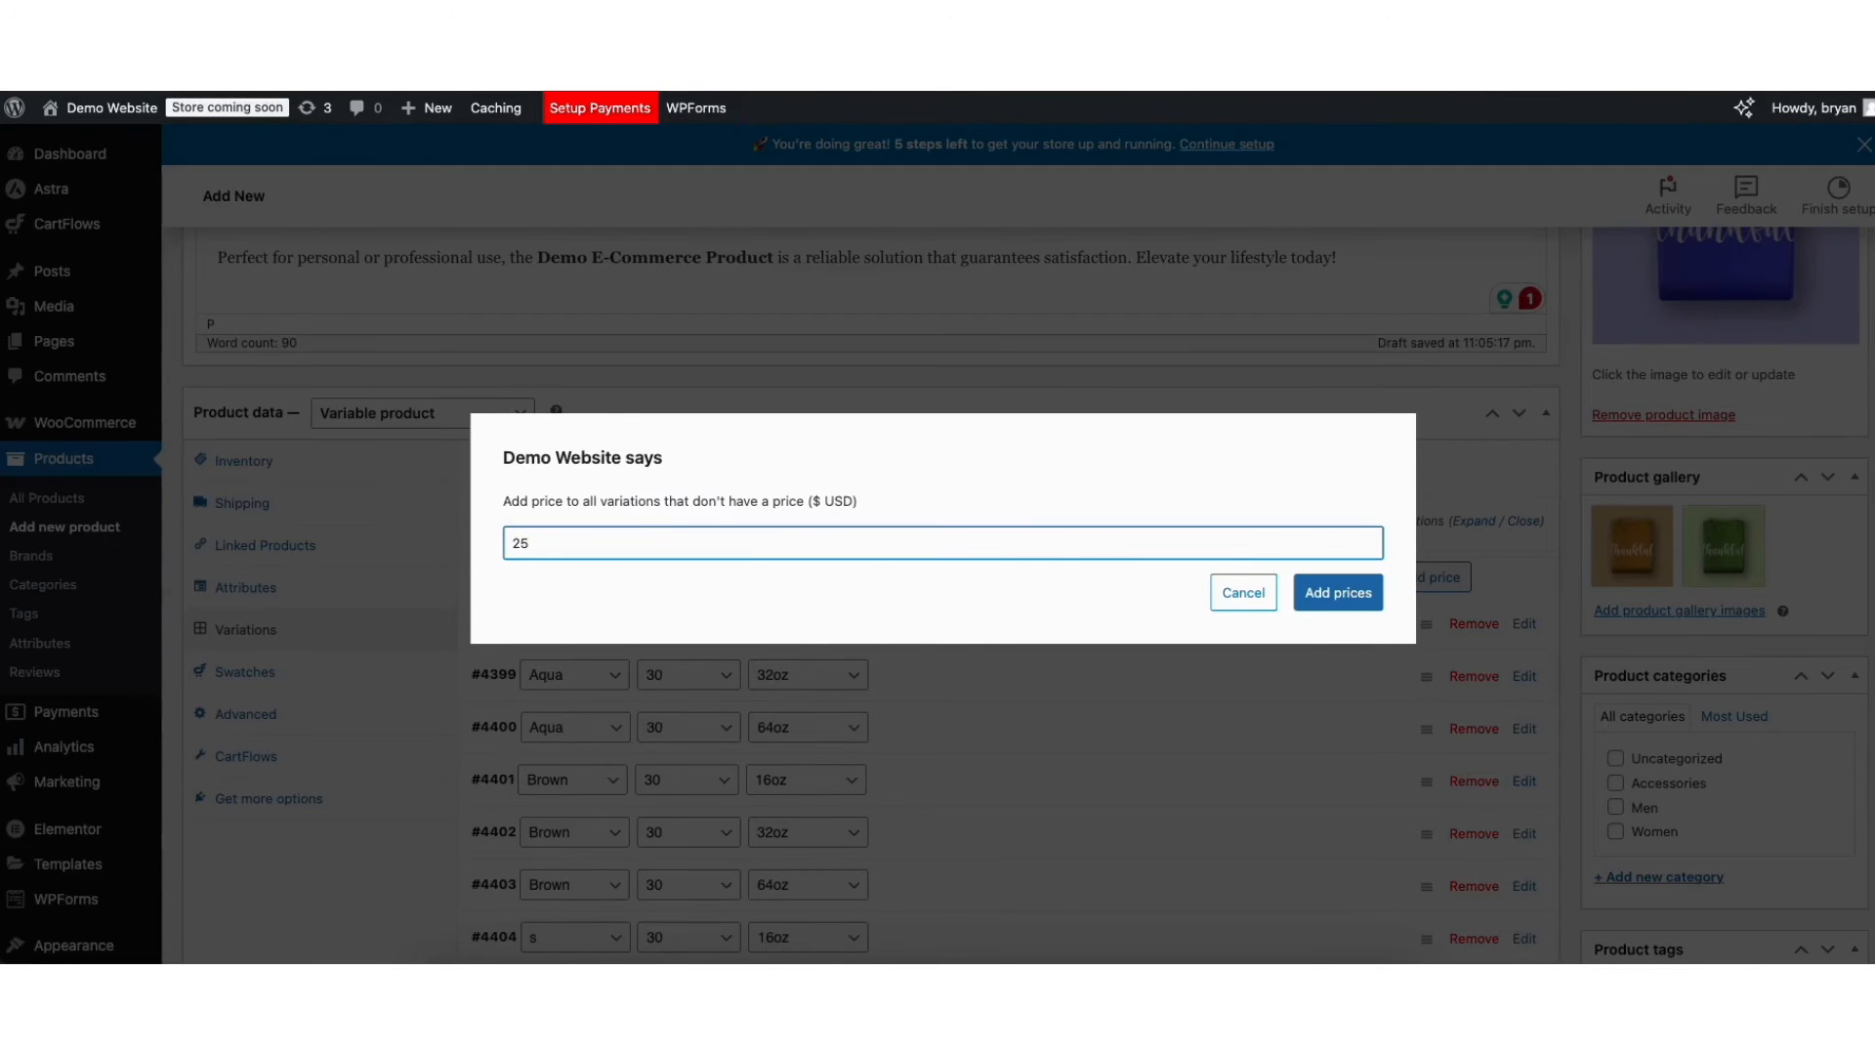
left_click(1337, 591)
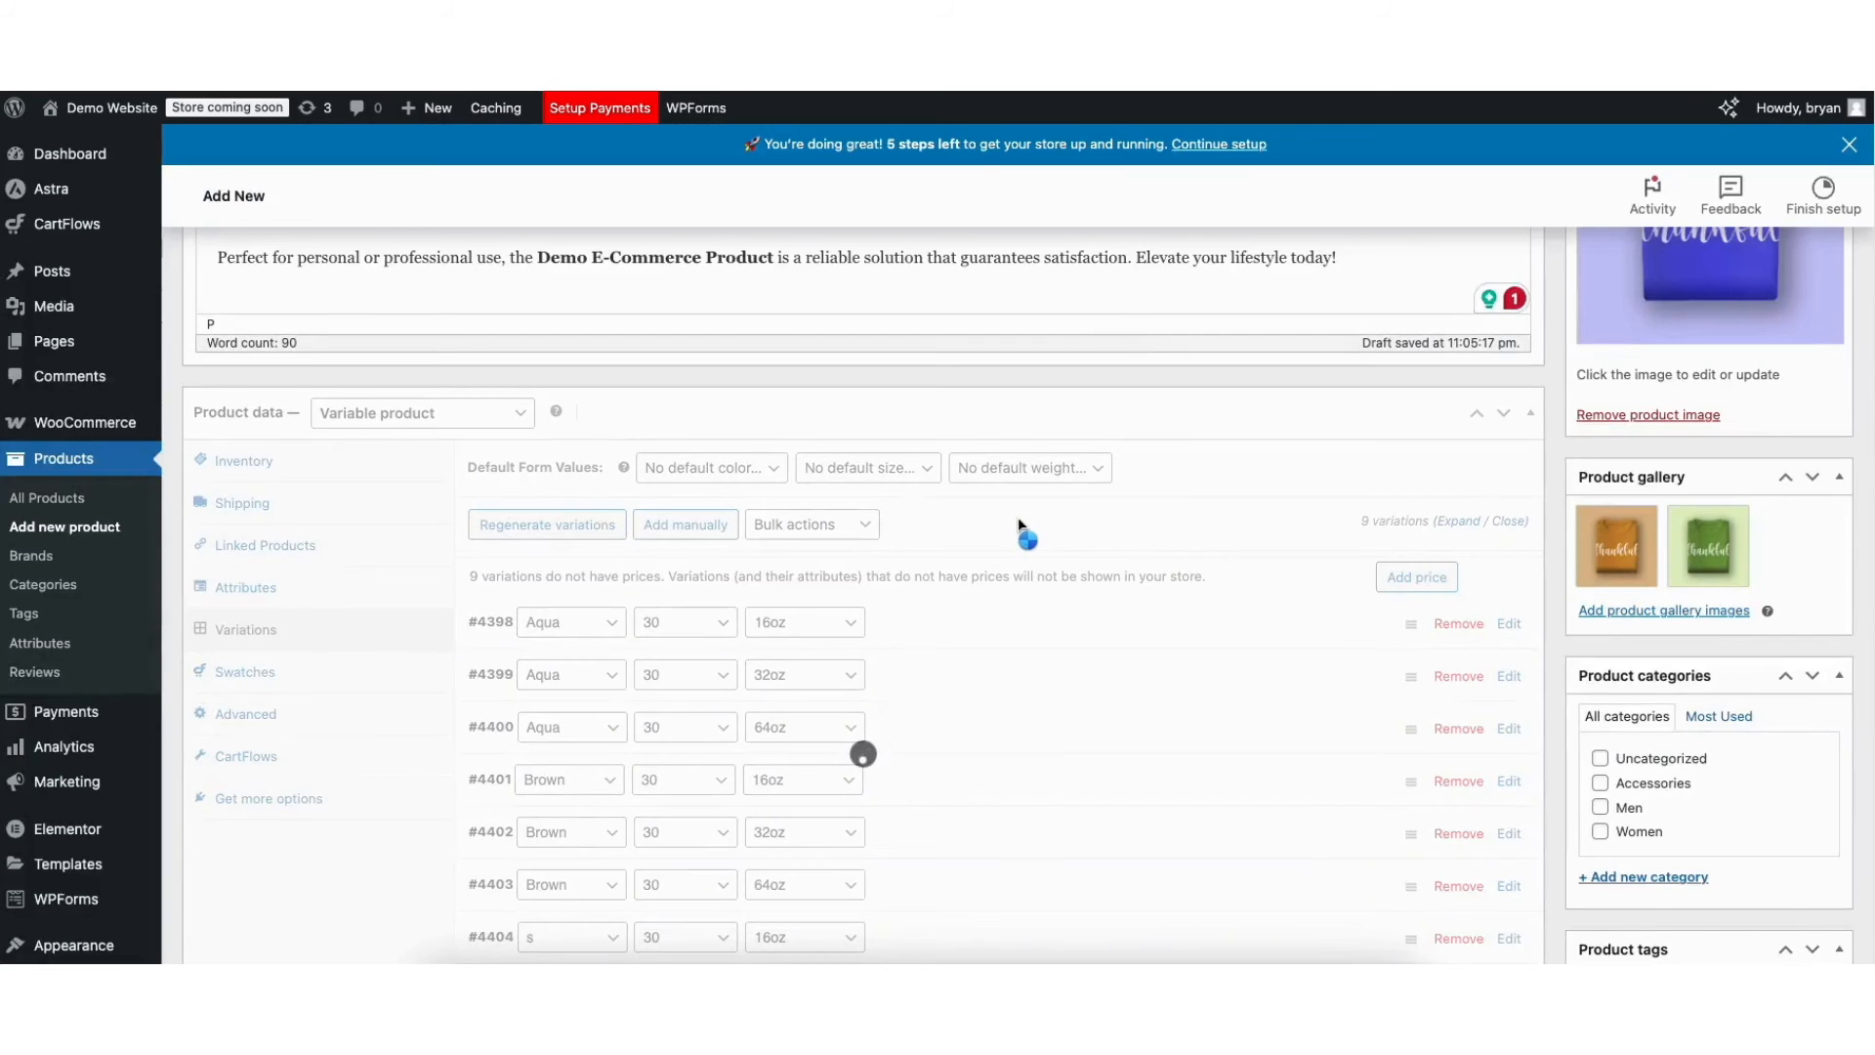
Step: Show the product's advanced settings, and create a product category named "Demo Categories" and assign it to the product
left_click(270, 711)
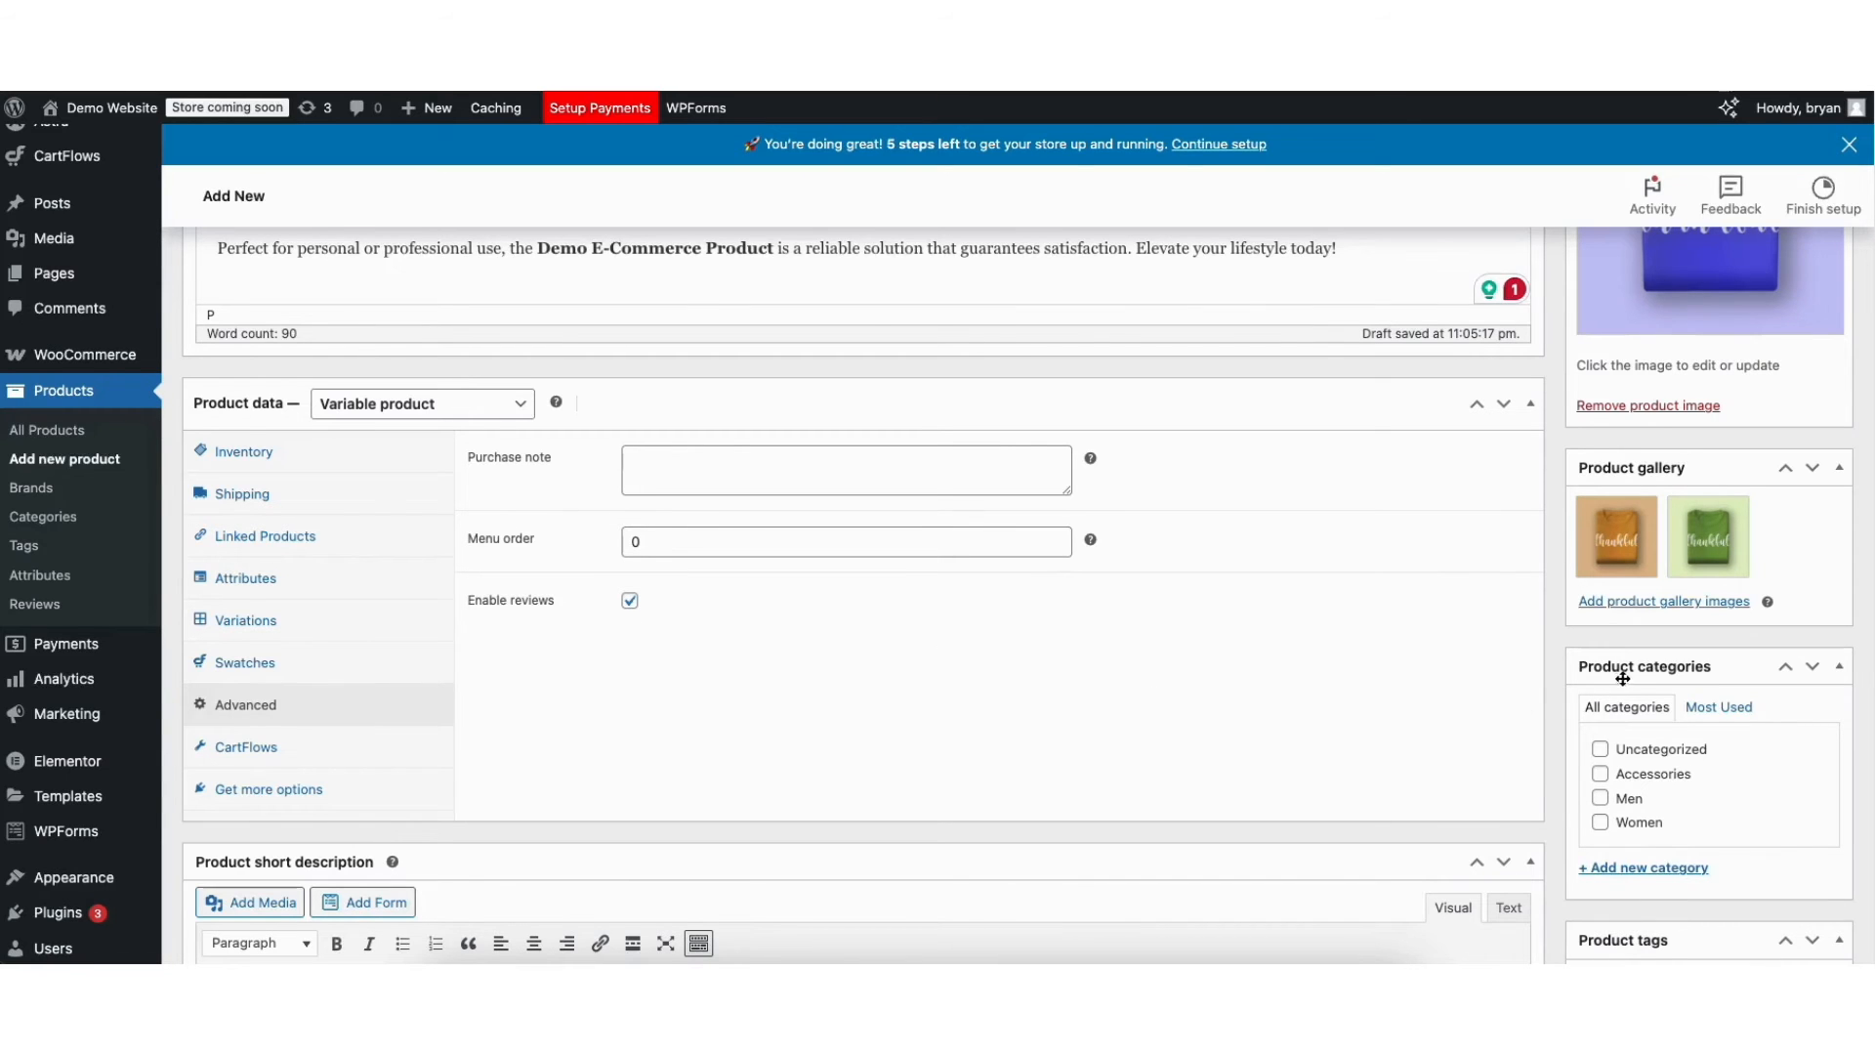
left_click(1601, 774)
left_click(1610, 870)
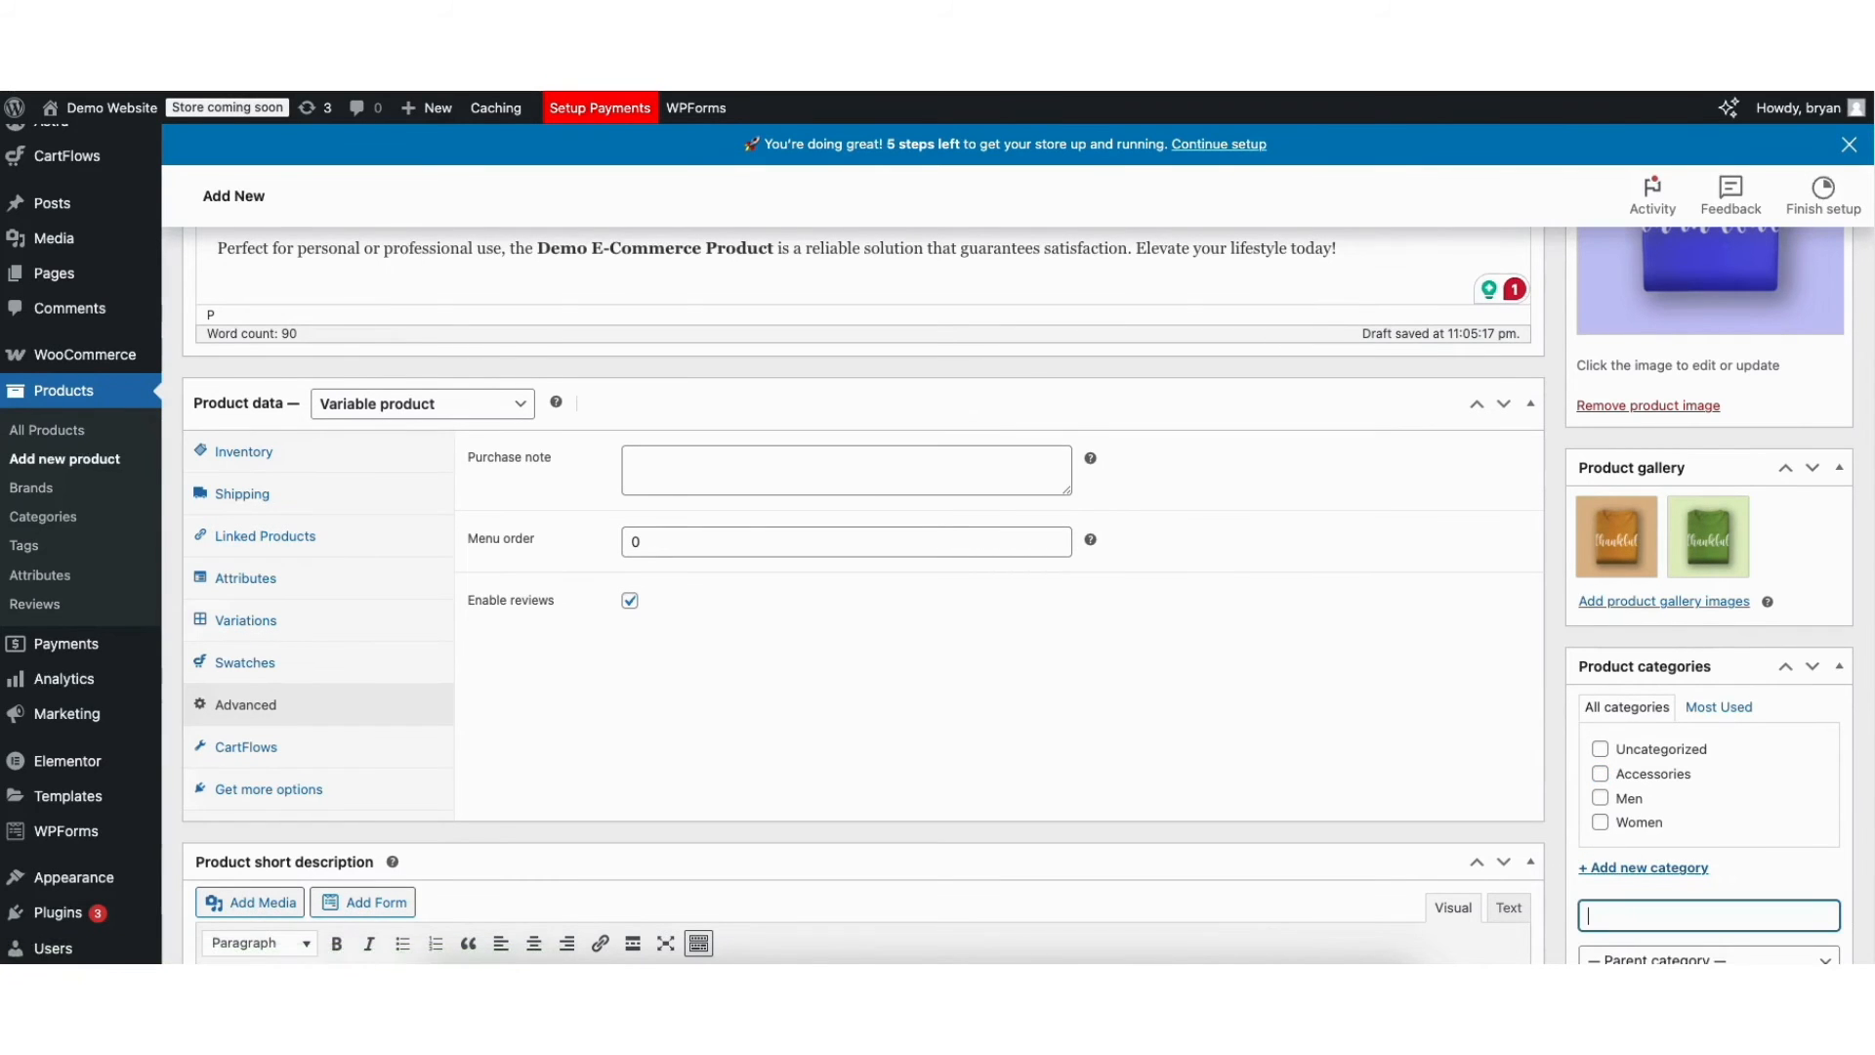
scroll(1653, 633, "down", 3)
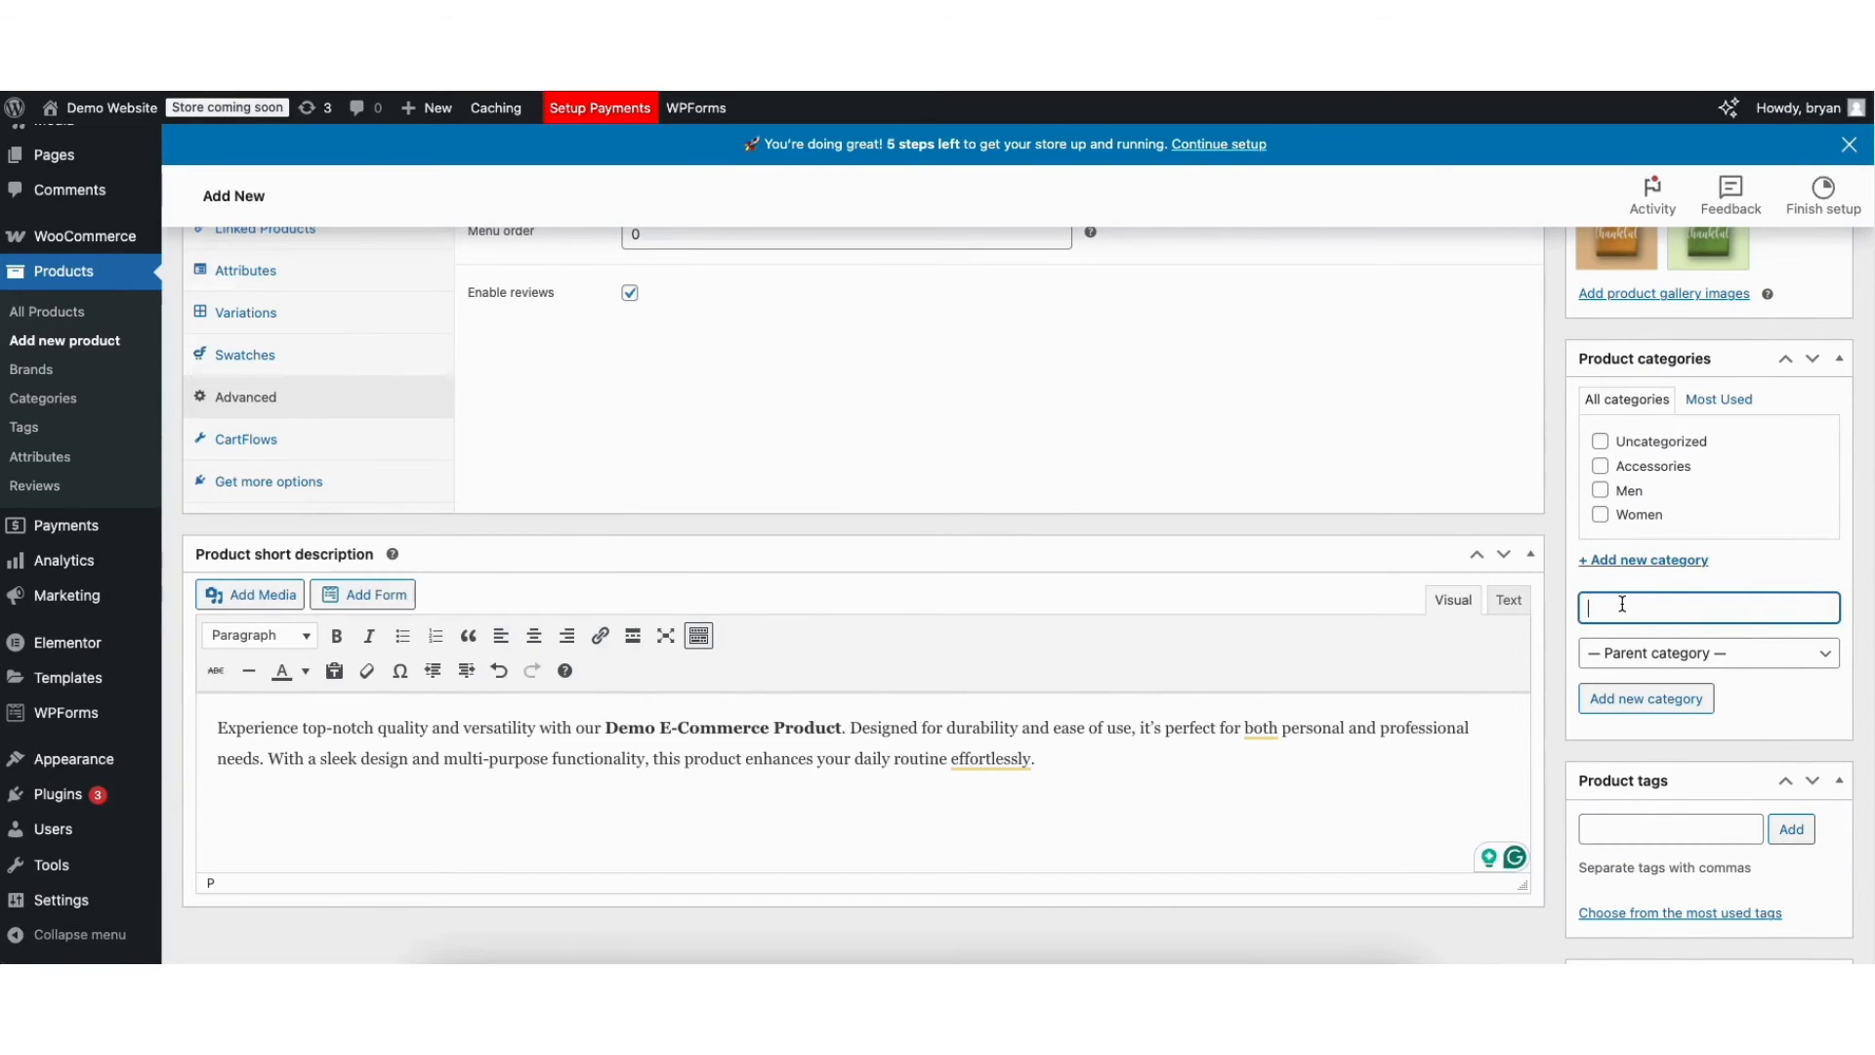
type("Demo Categories")
left_click(1619, 701)
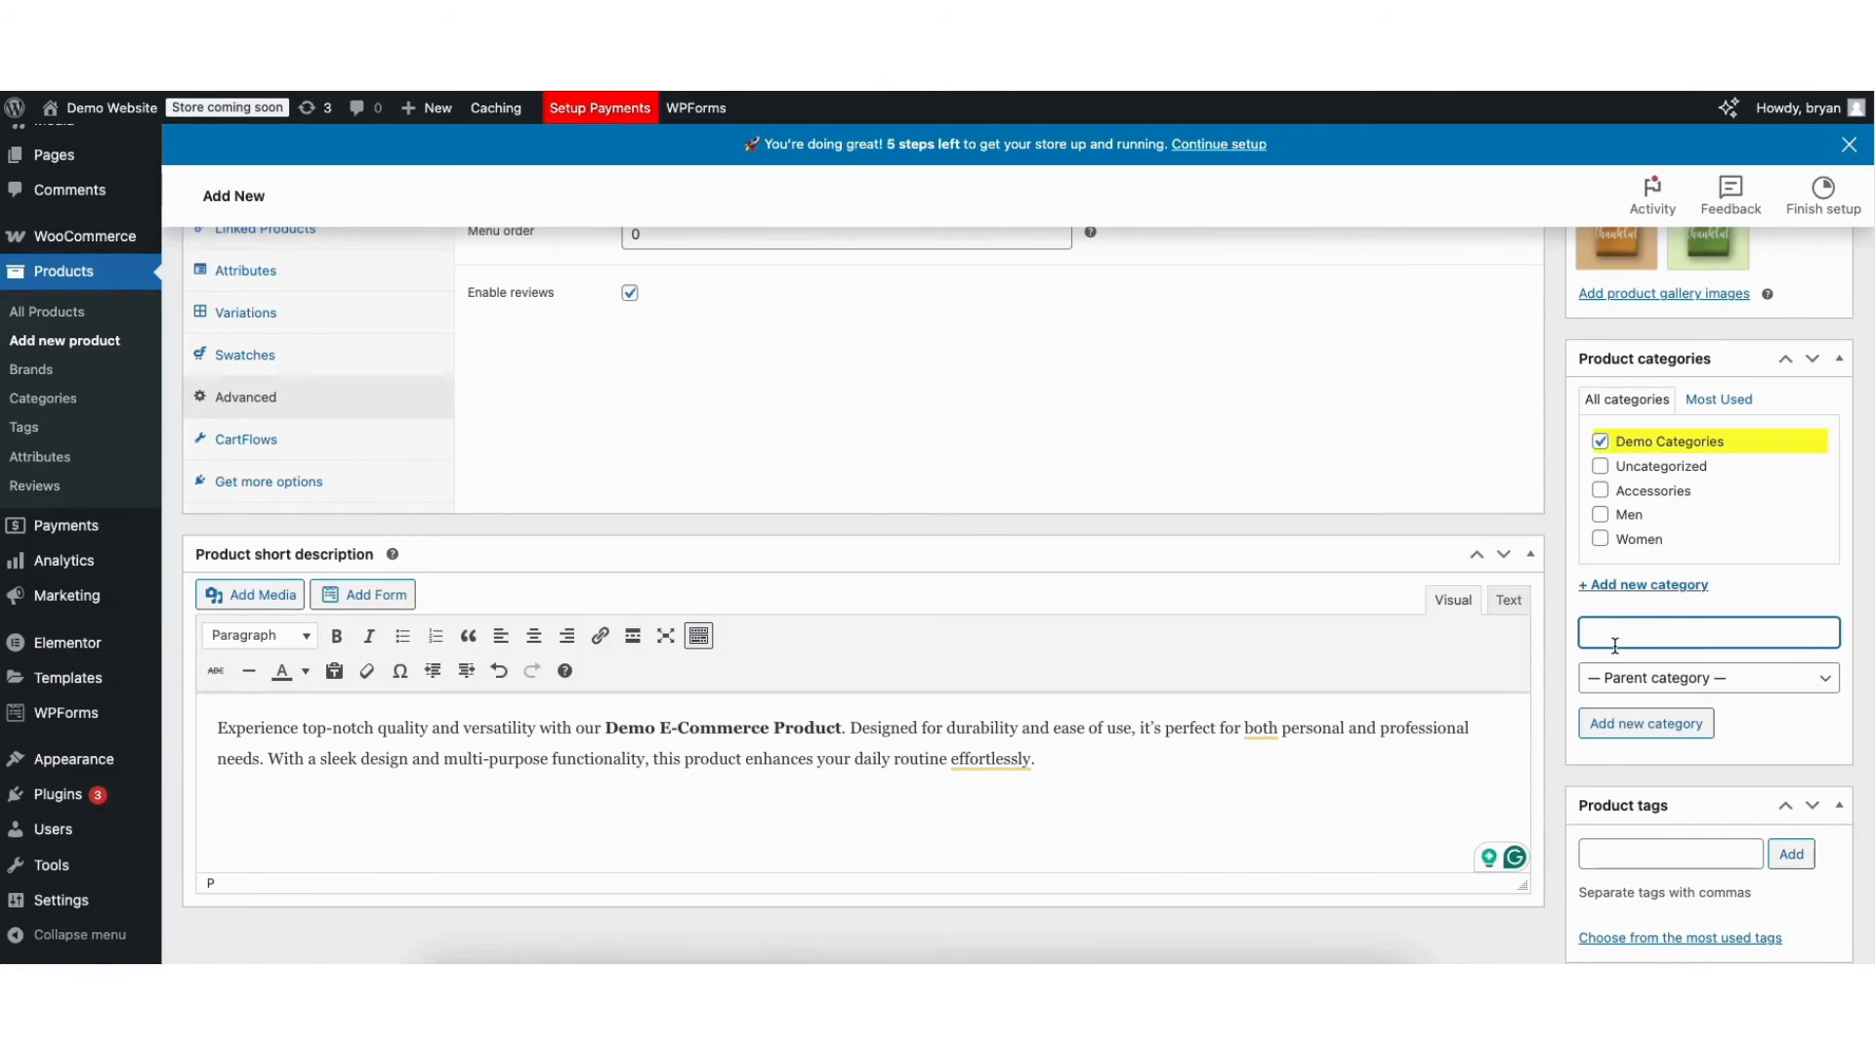
left_click(1600, 442)
left_click(1601, 467)
left_click(1601, 442)
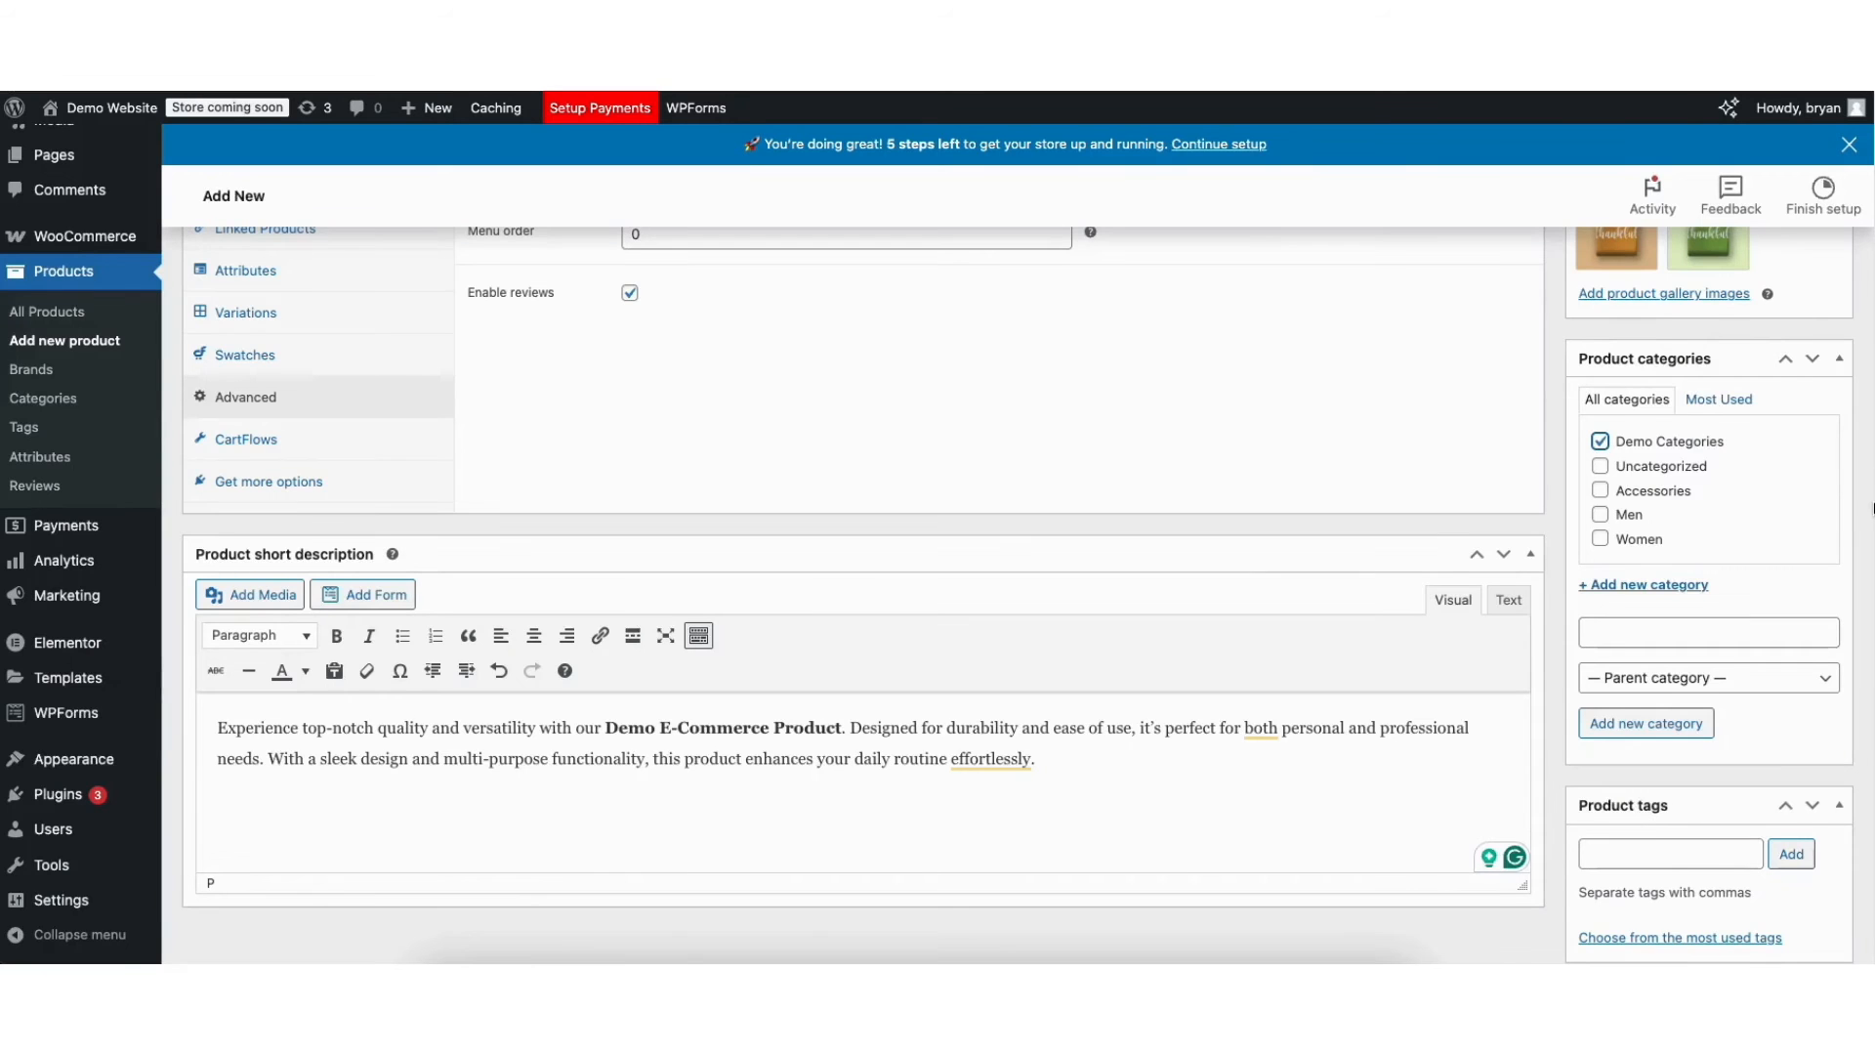
Step: Save the Demo Ecommerce Product as a draft
scroll(1852, 279, "up", 8)
scroll(1849, 279, "up", 3)
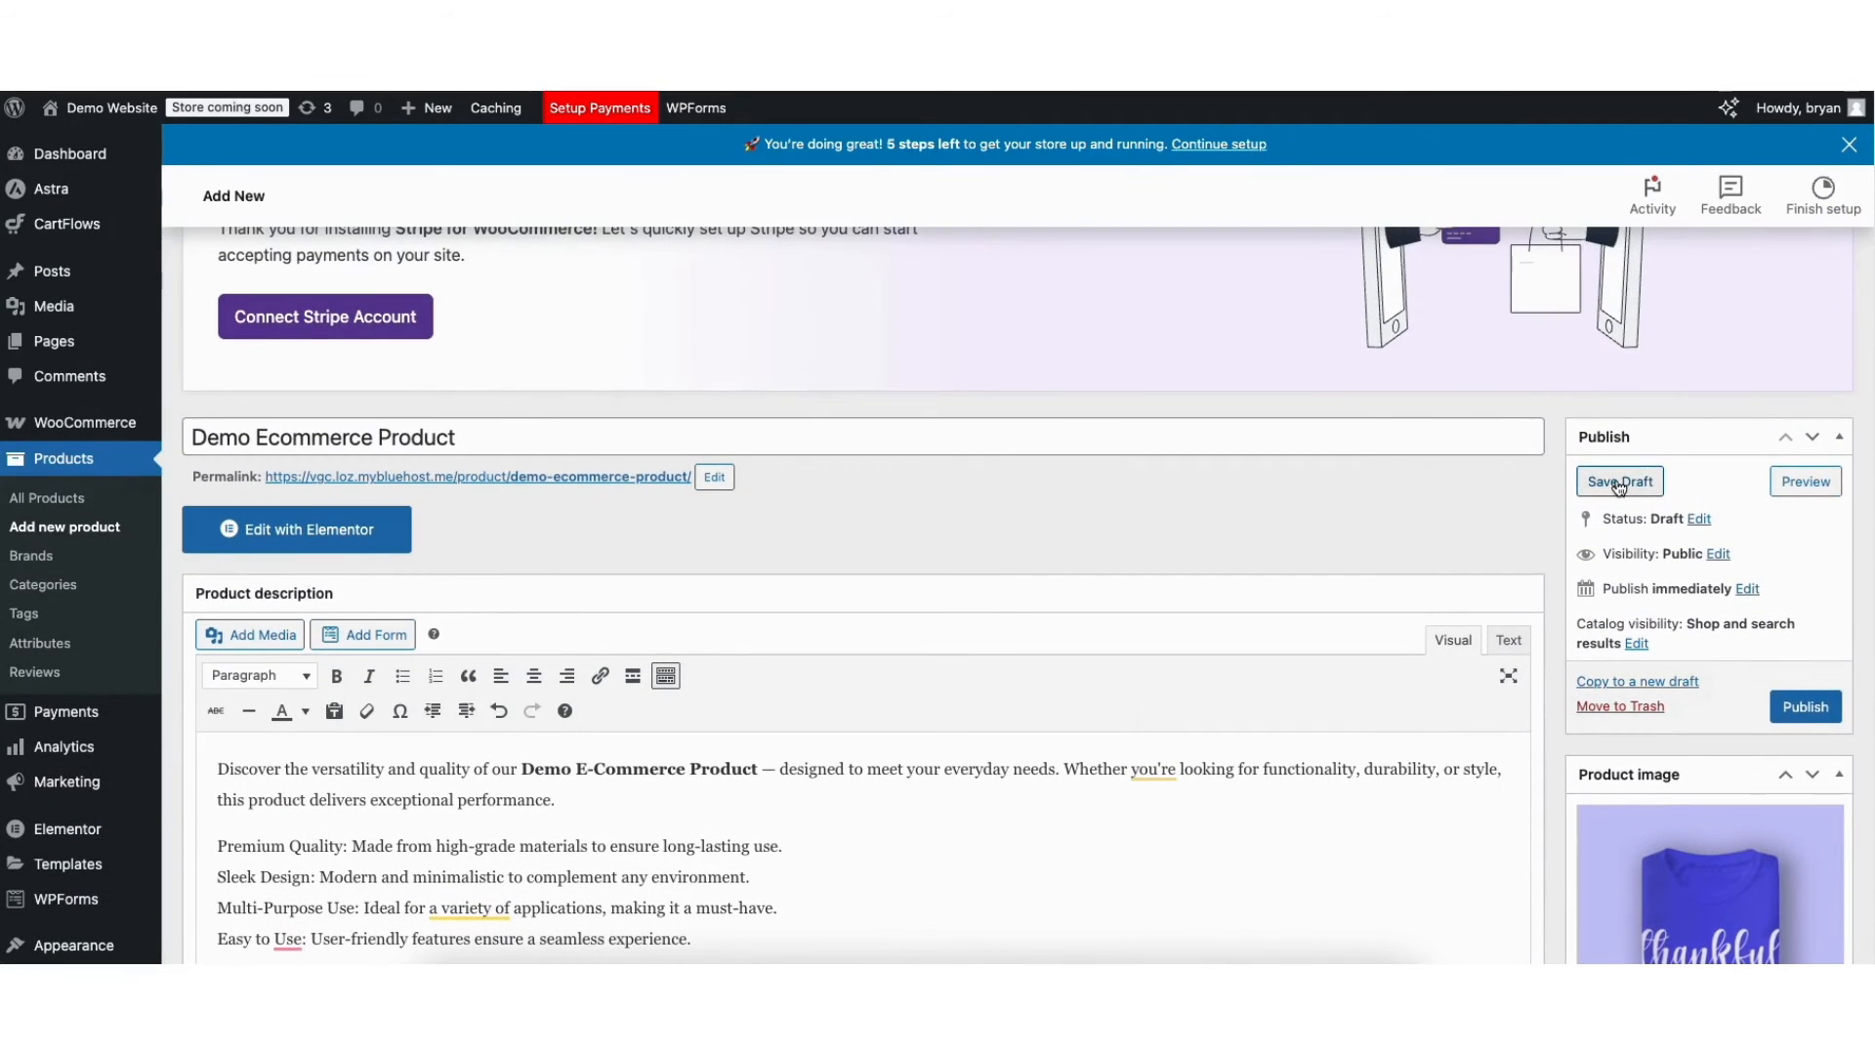
left_click(1616, 479)
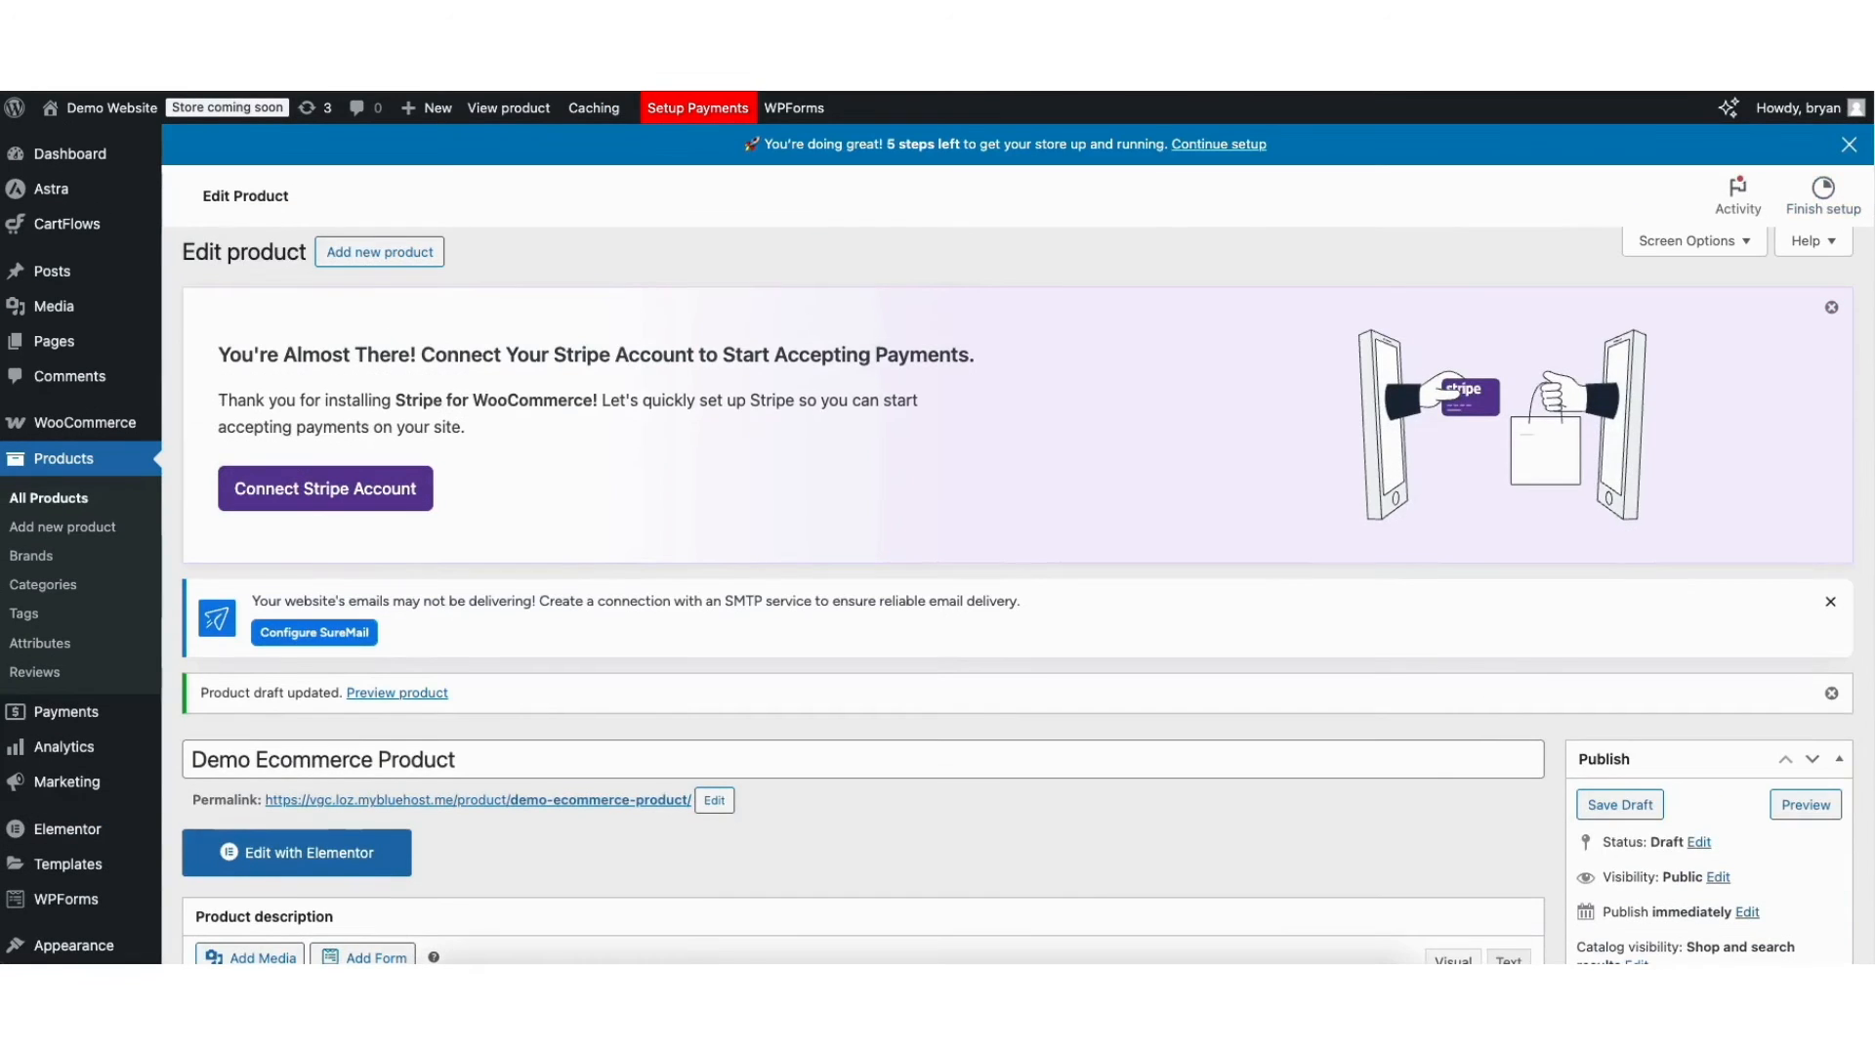
Step: Preview the draft product's page and look through its gallery, description and variation options
scroll(1871, 298, "down", 3)
scroll(1870, 298, "down", 2)
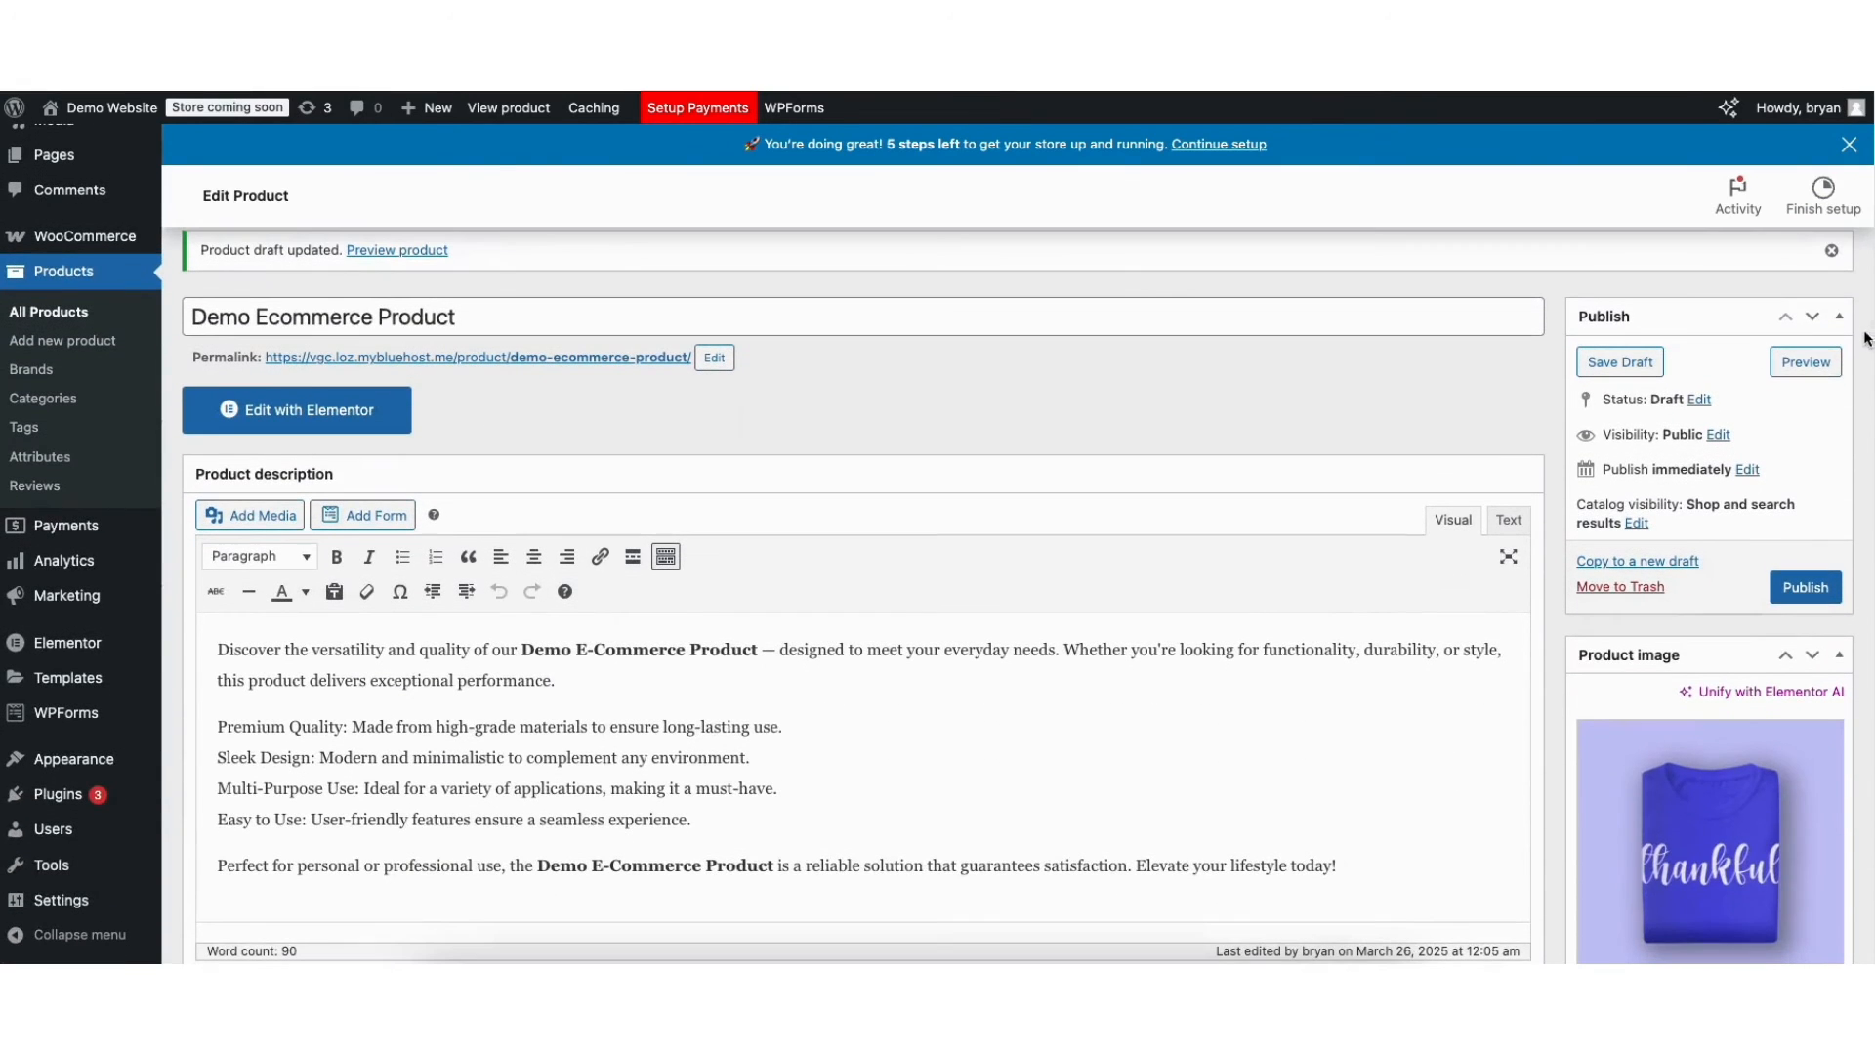
left_click(1806, 364)
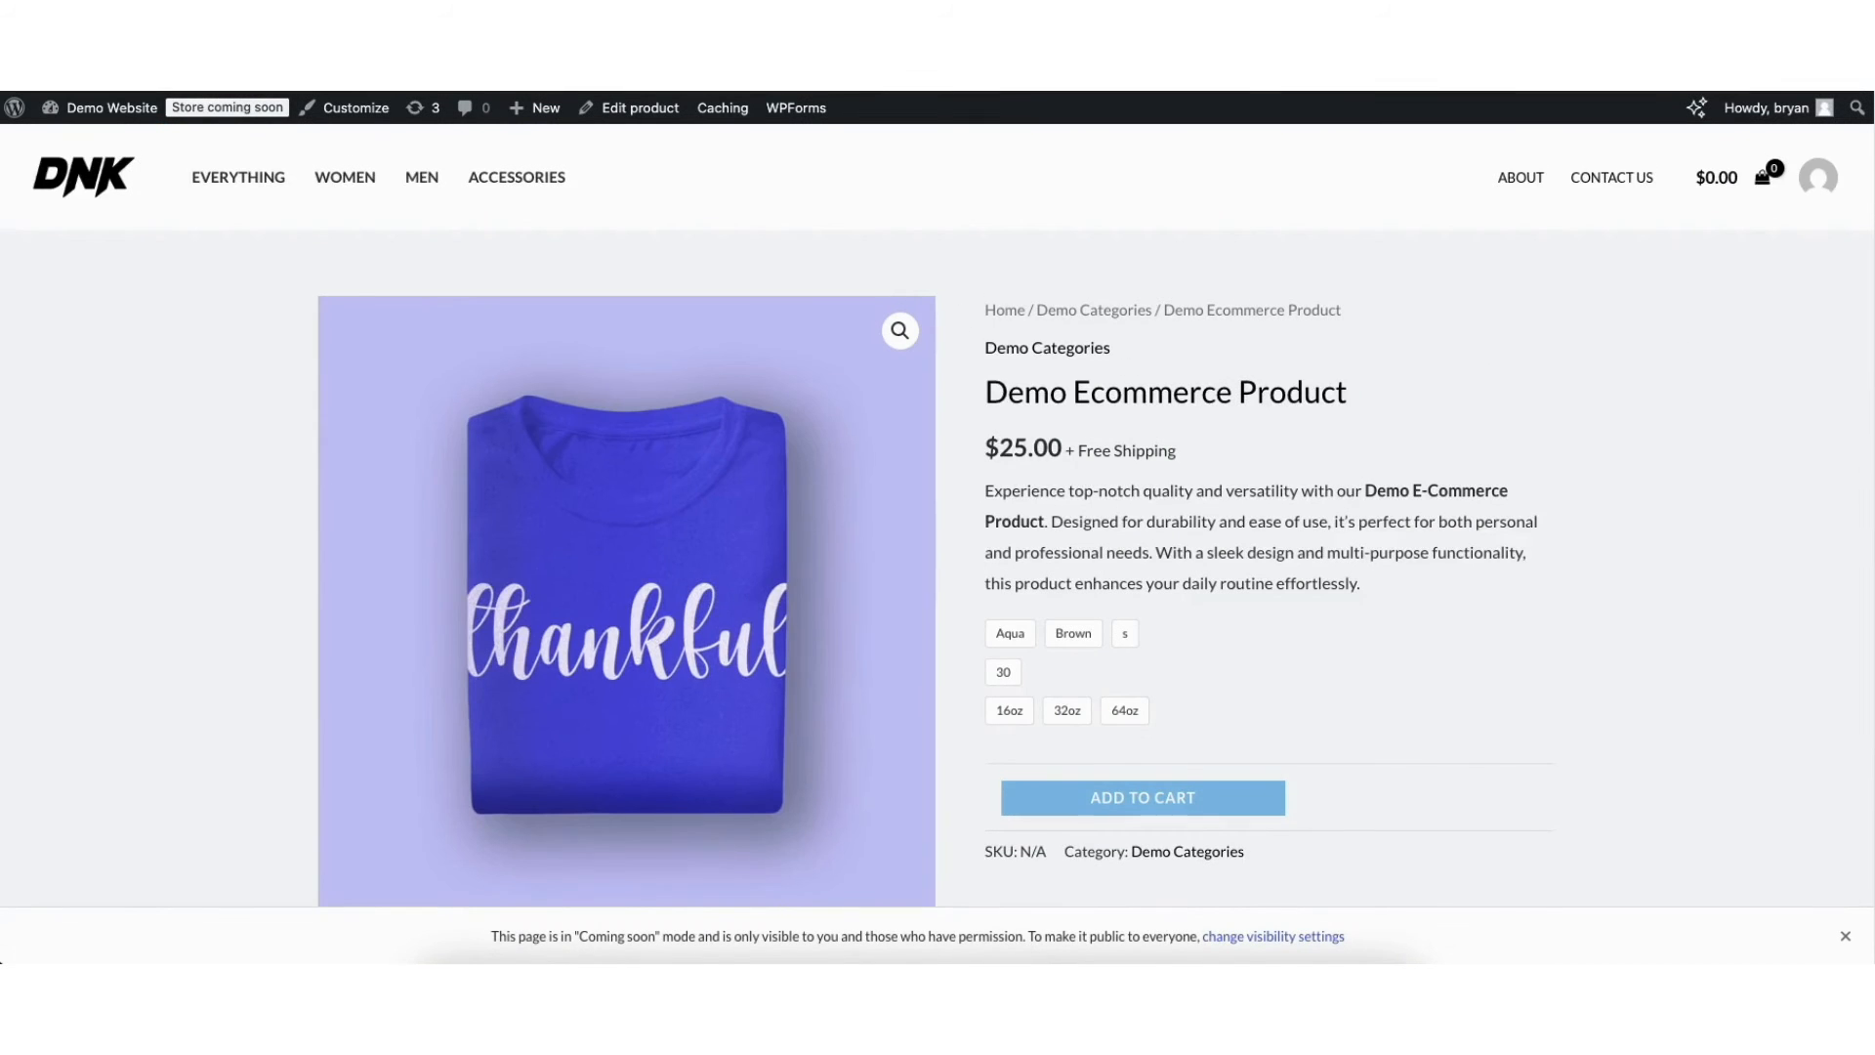
scroll(1834, 481, "down", 7)
scroll(1834, 508, "down", 2)
scroll(1821, 489, "up", 10)
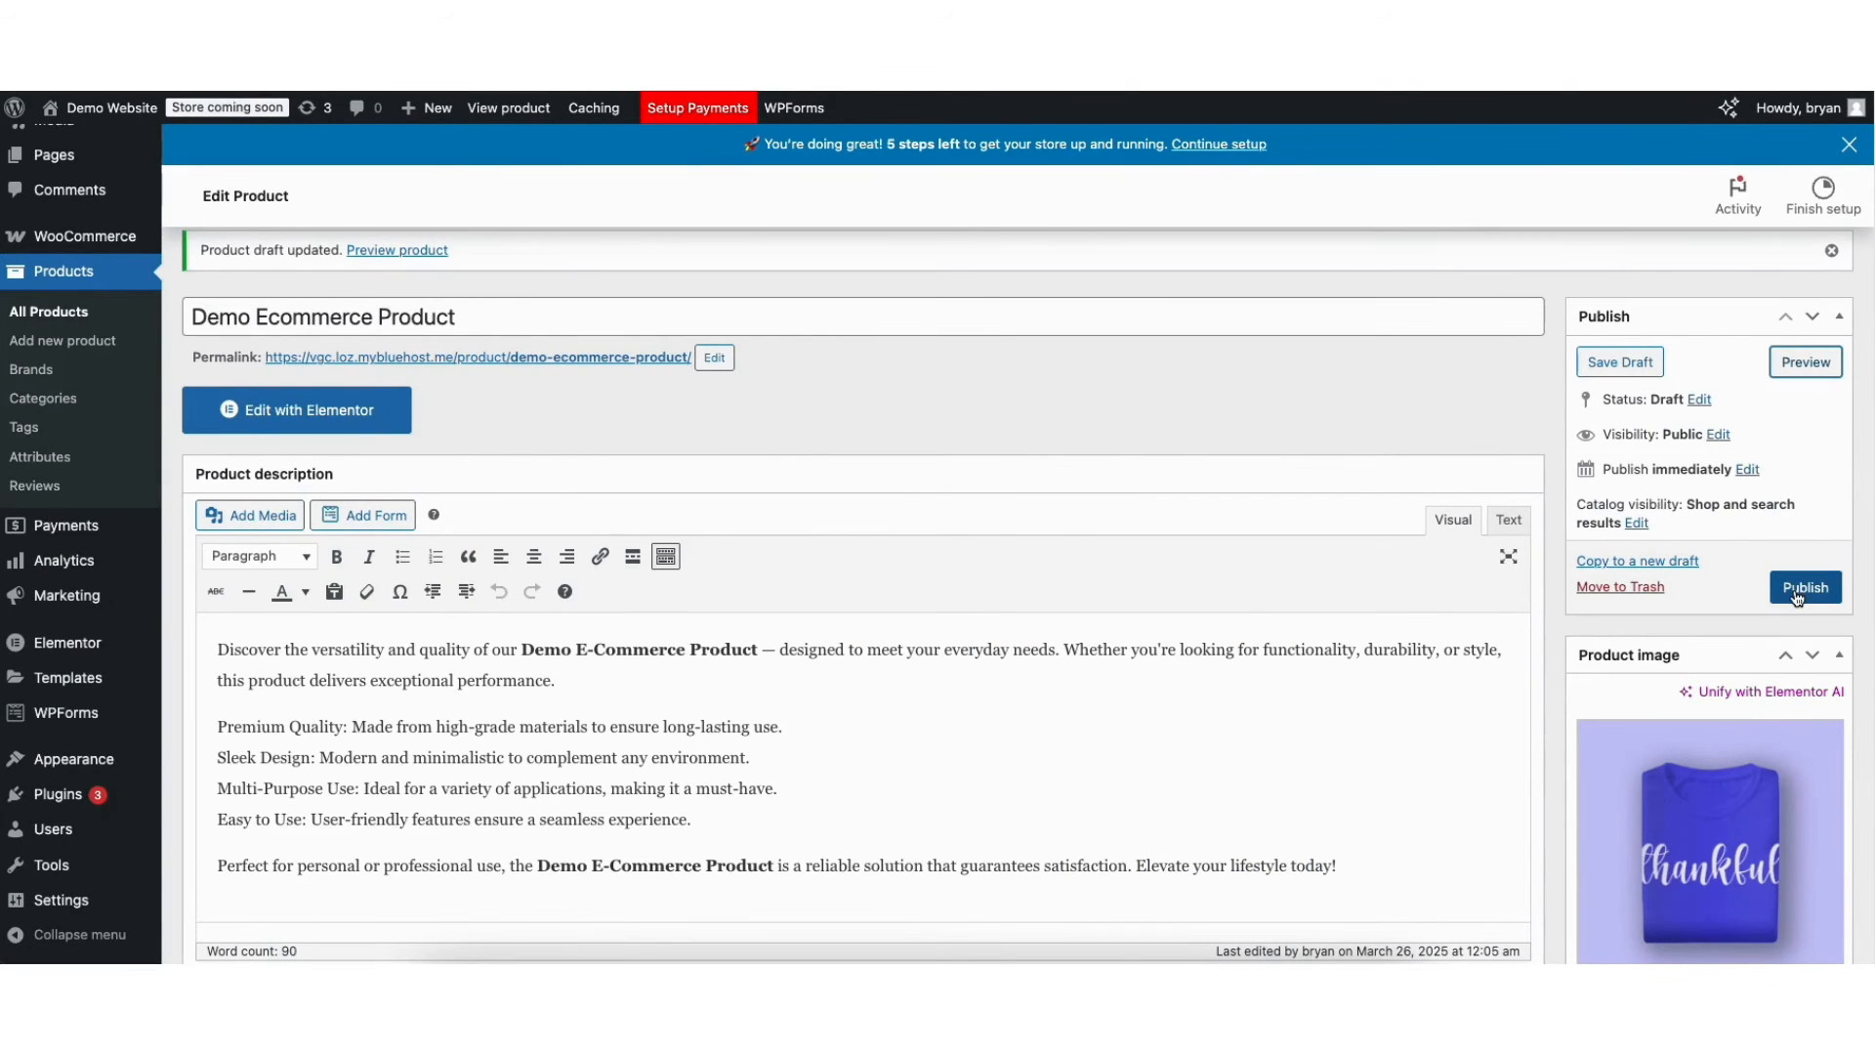
Step: Publish the Demo Ecommerce Product and update it once more
left_click(1797, 594)
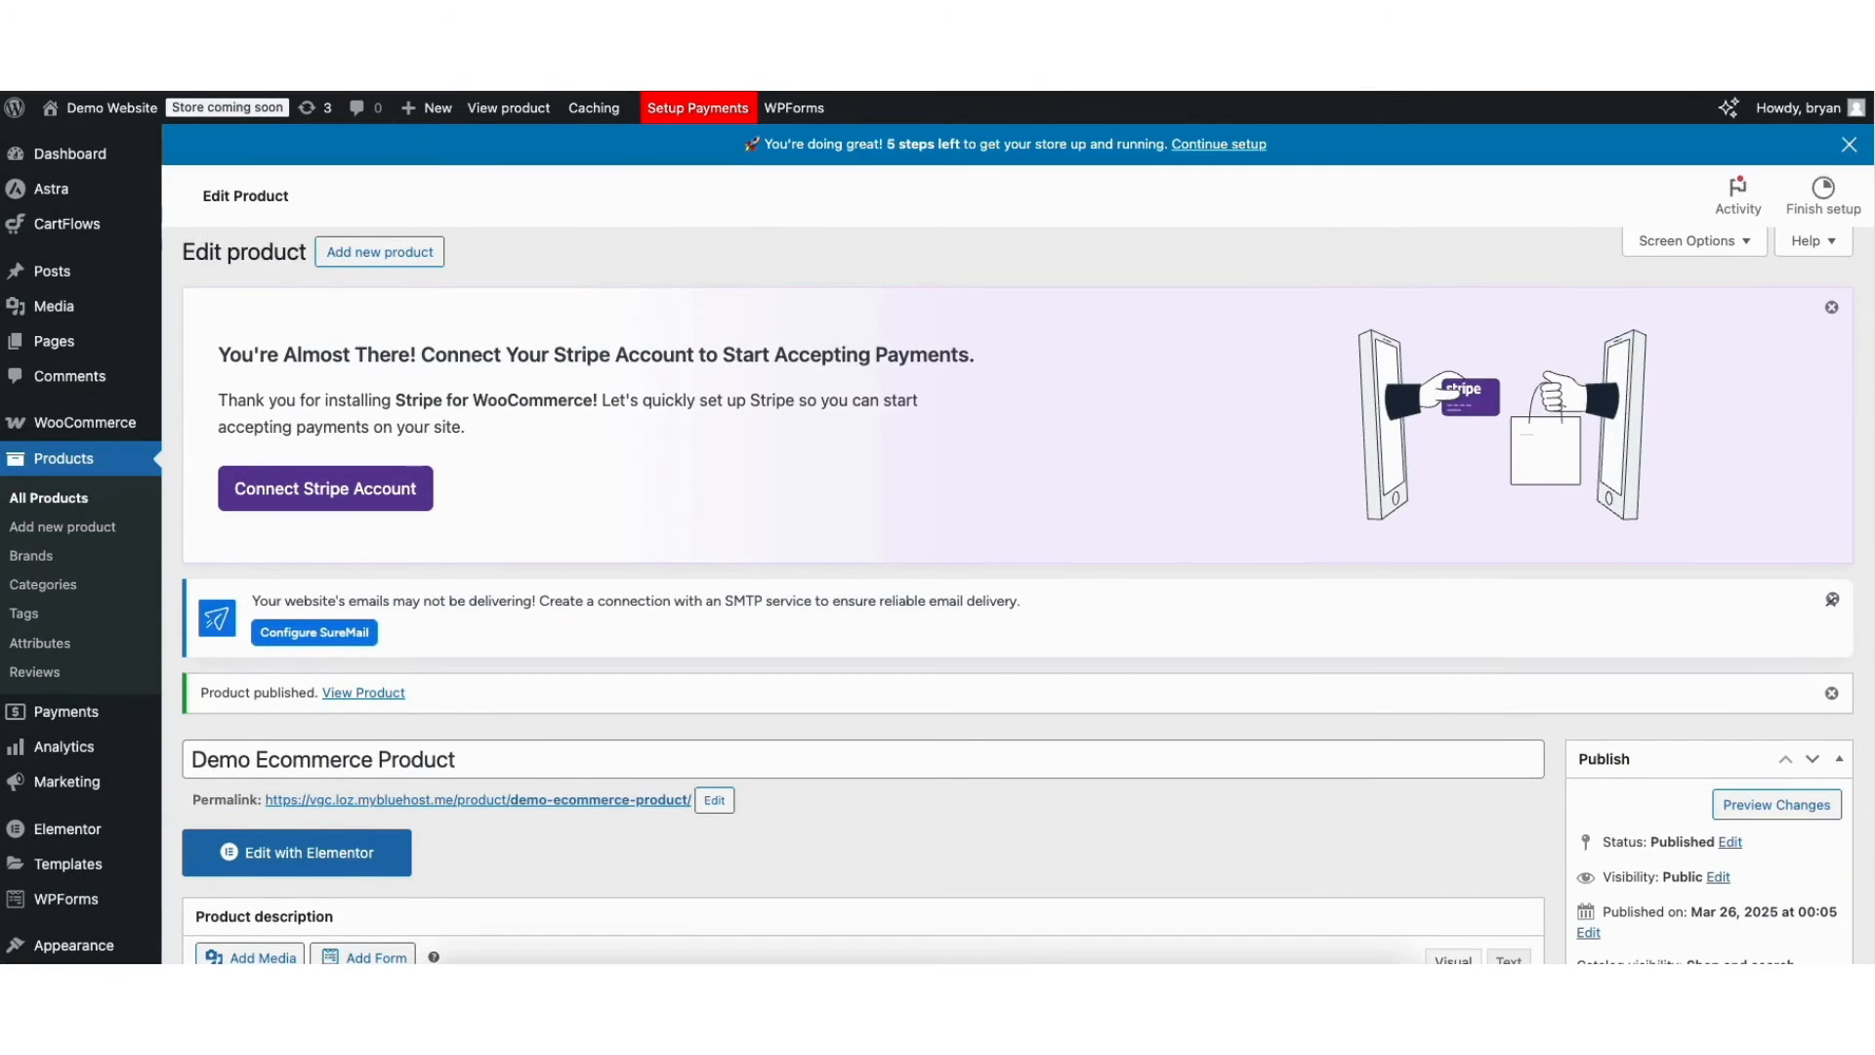
scroll(1797, 459, "down", 6)
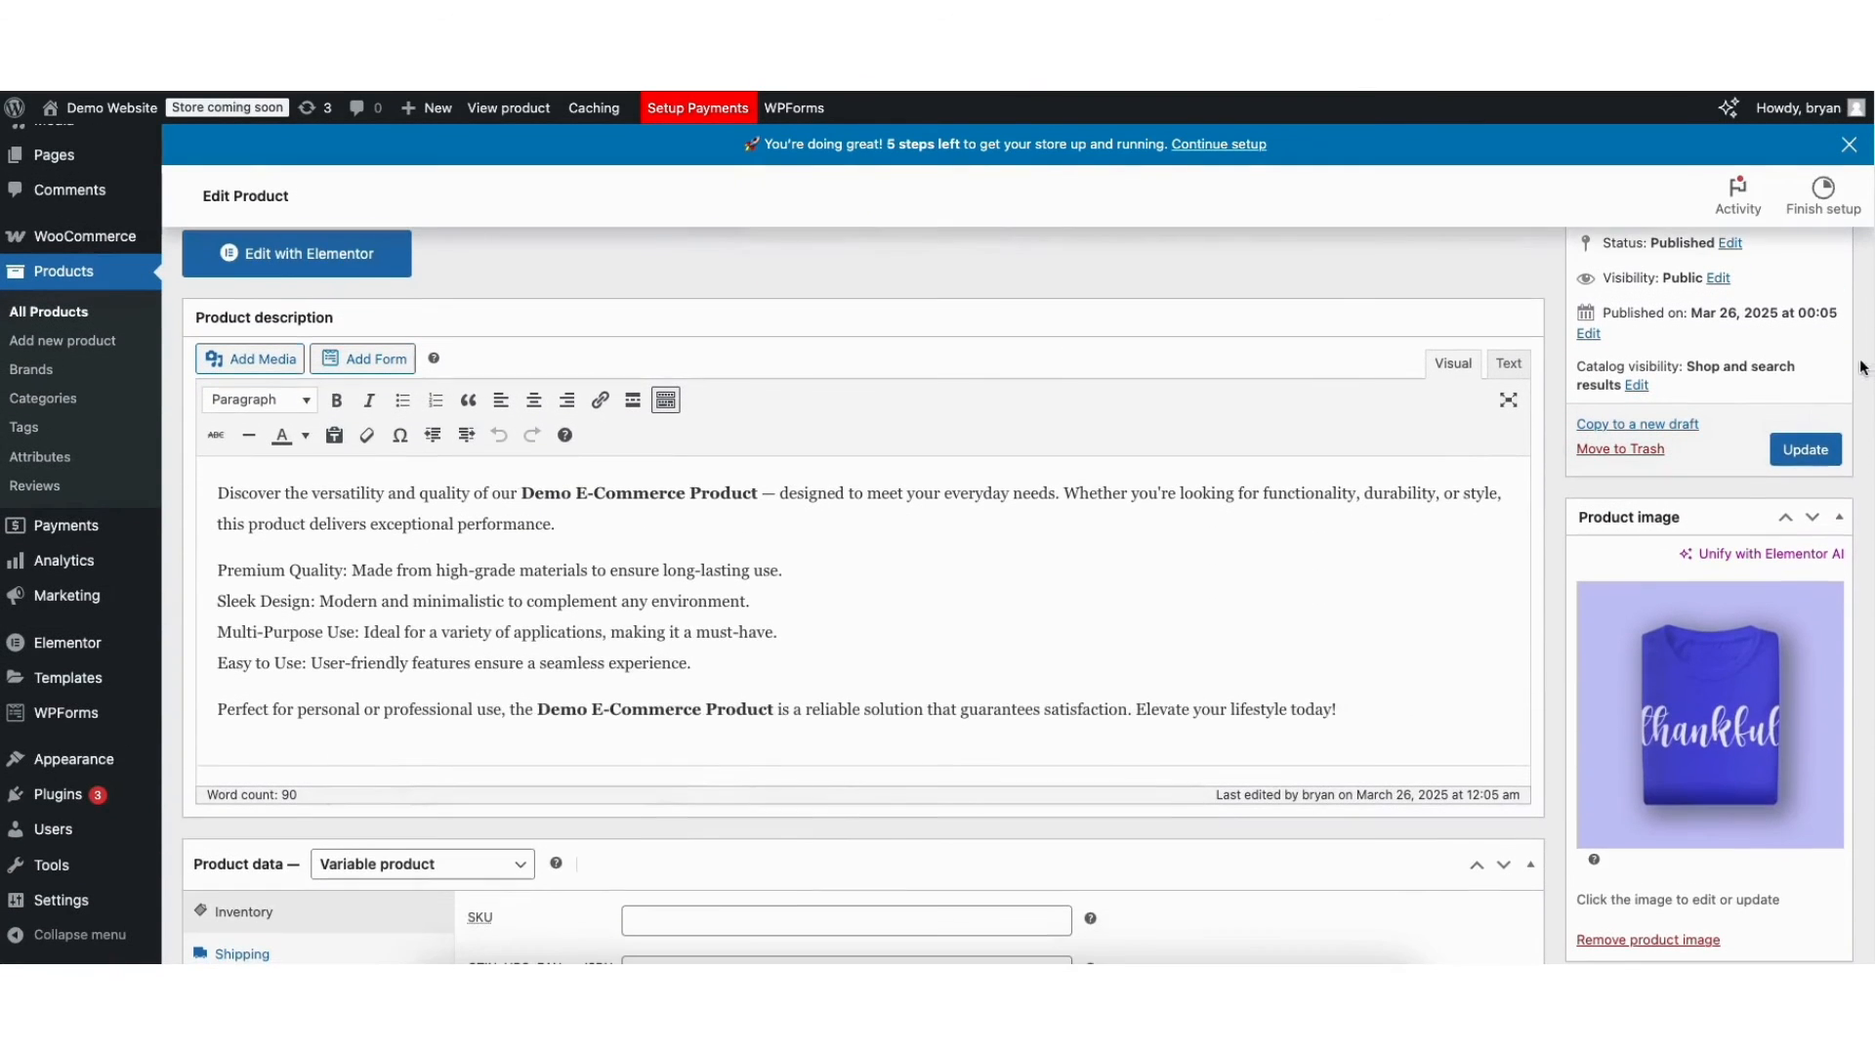
left_click(1797, 457)
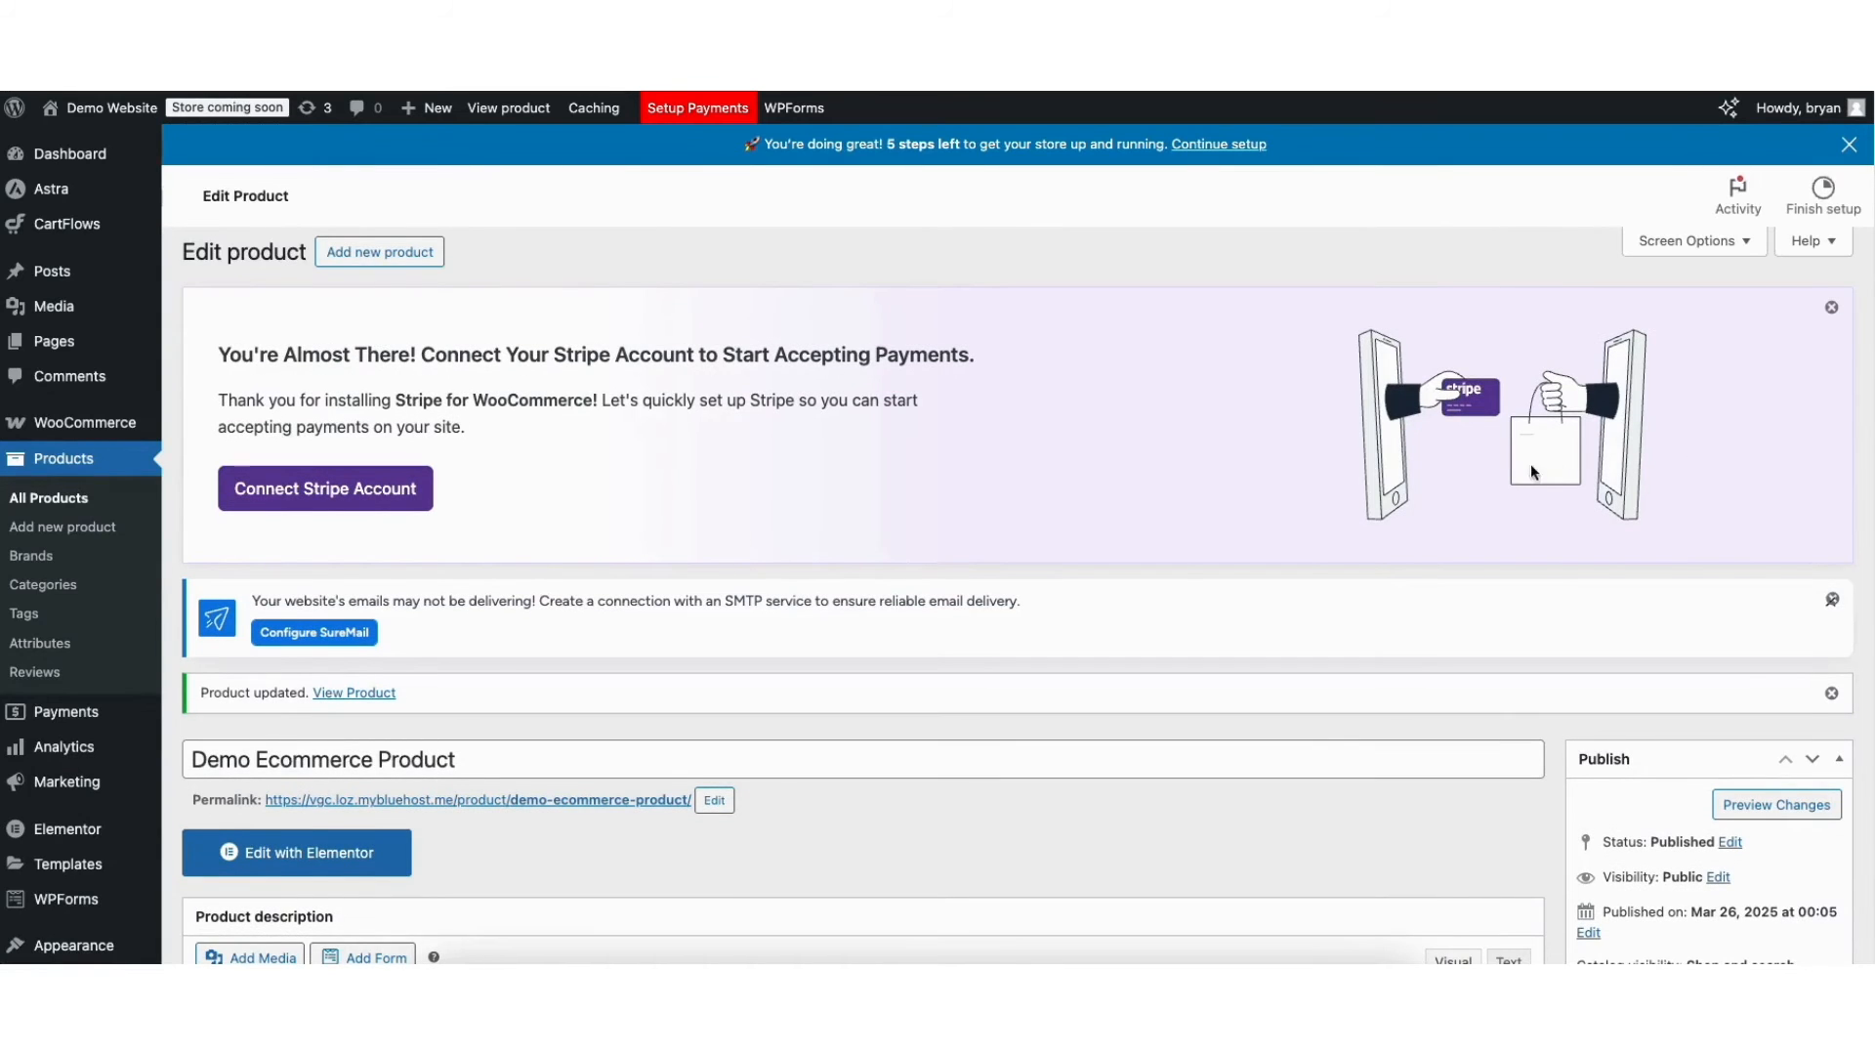
Step: Add a new product category named "Demo" with no parent category, leaving the slug and description empty
left_click(39, 591)
scroll(396, 448, "down", 3)
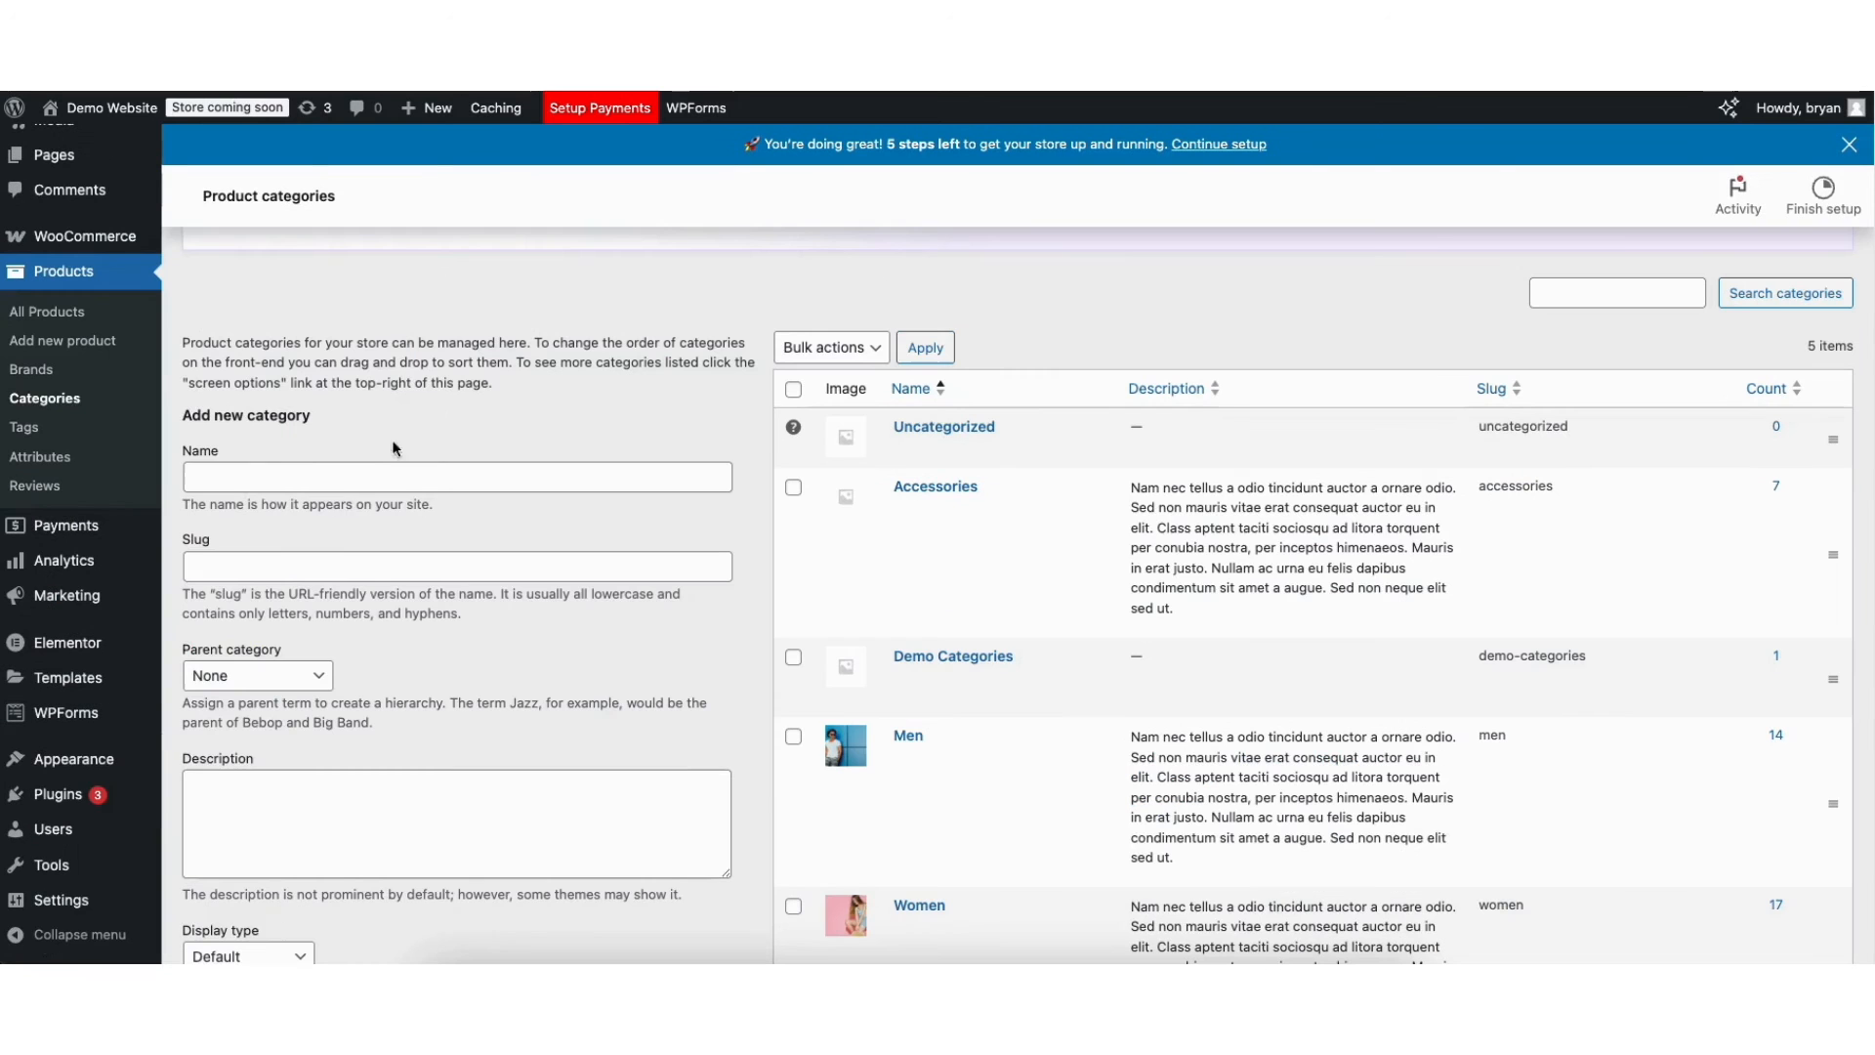
left_click(236, 478)
type("Demo")
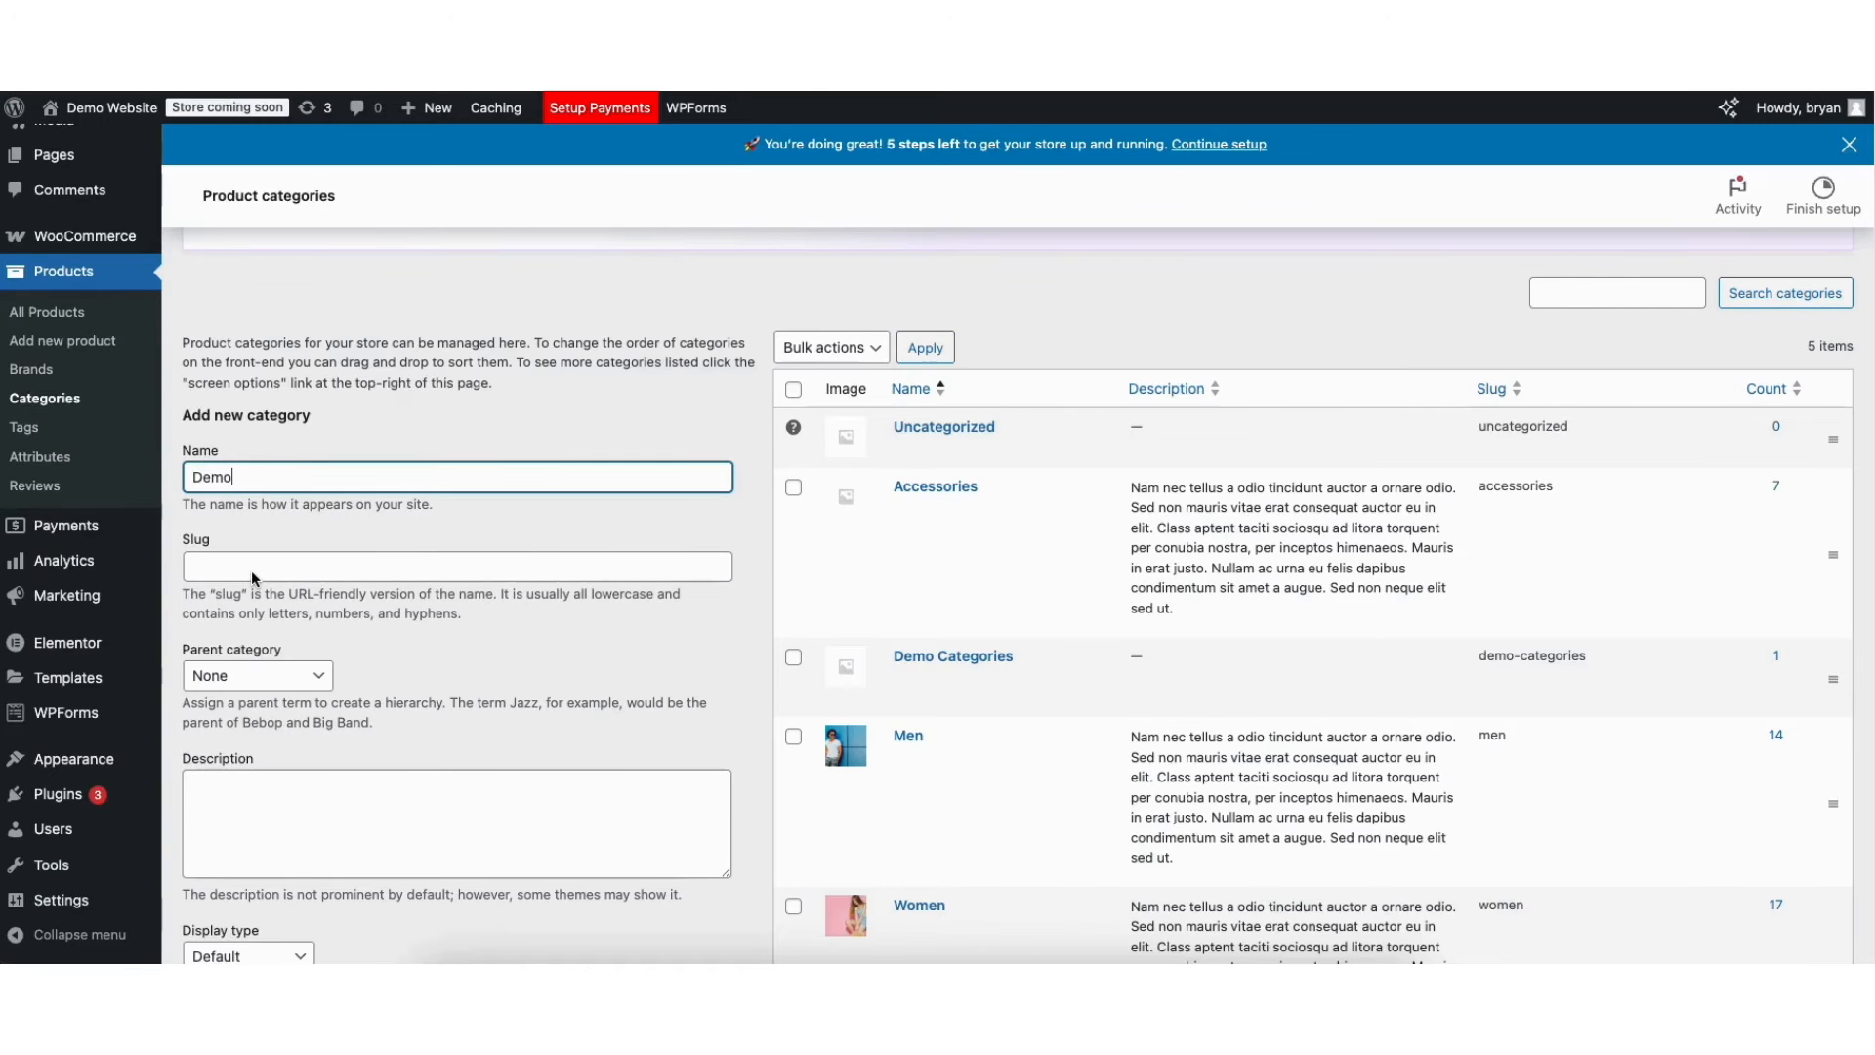
left_click(248, 565)
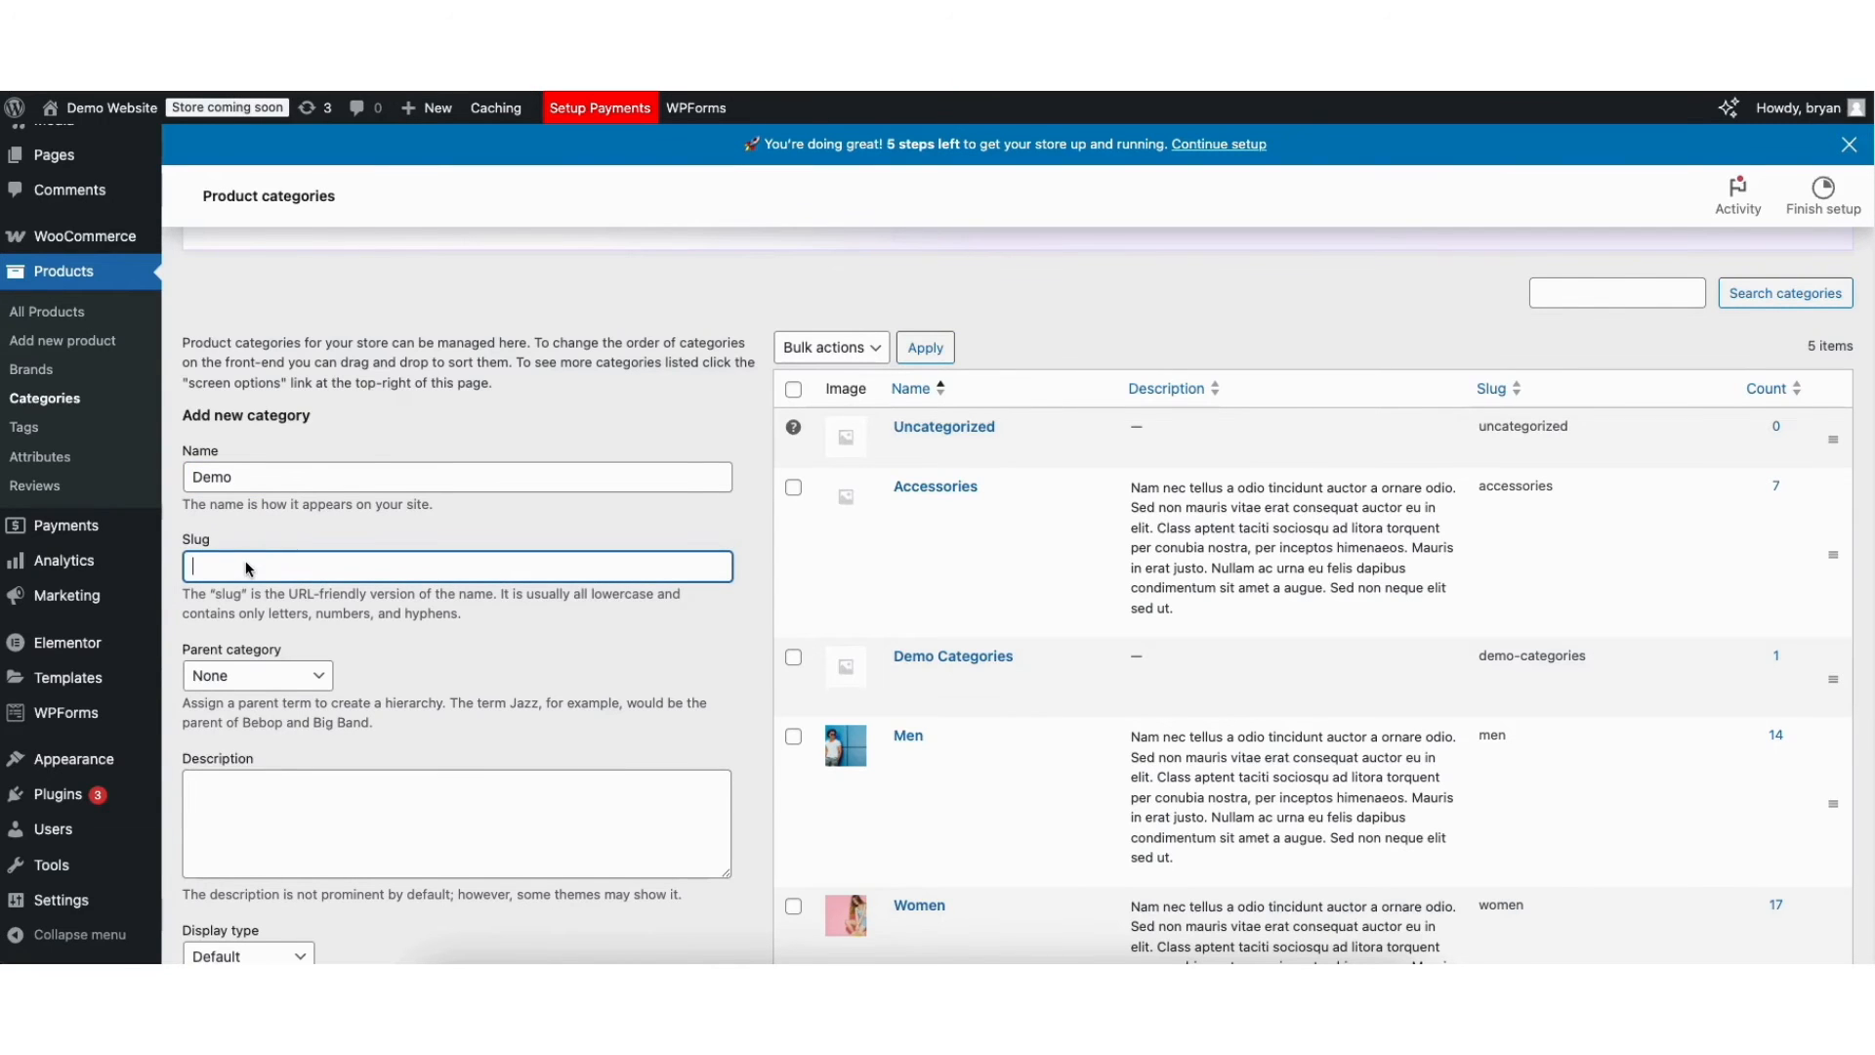
scroll(1263, 465, "down", 3)
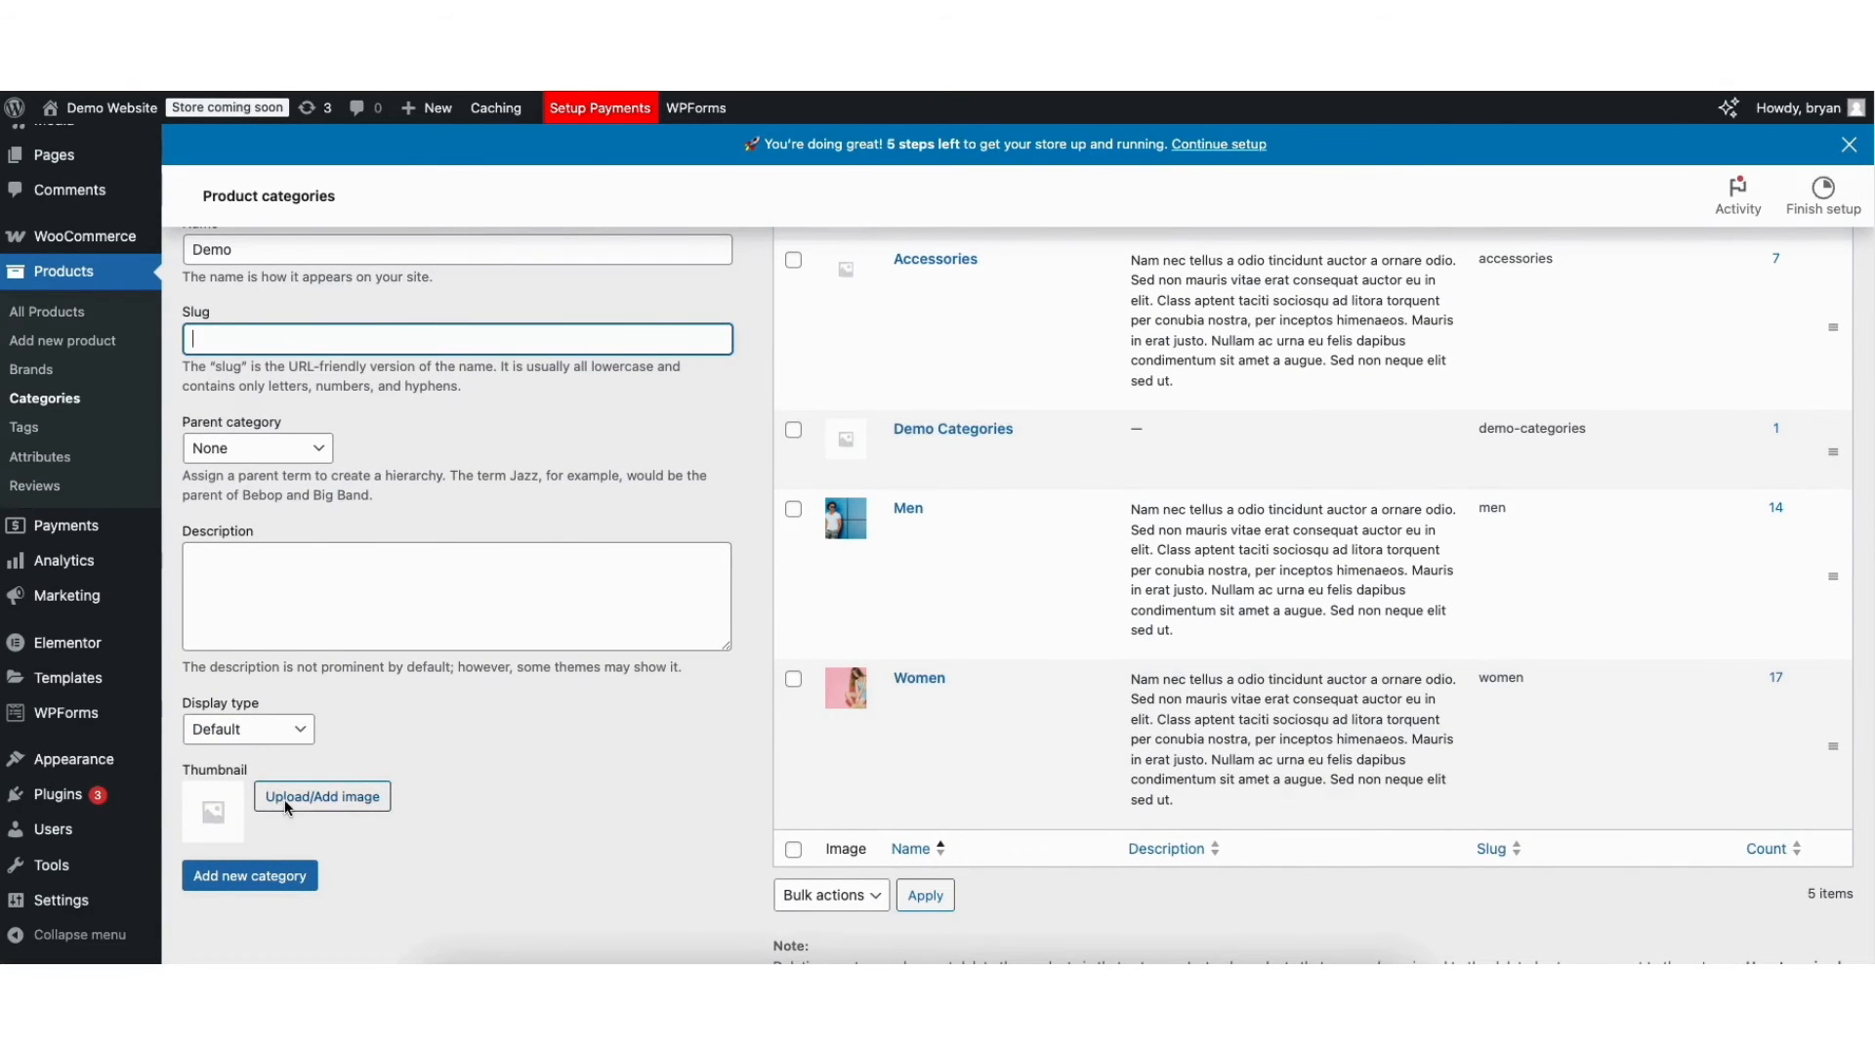
left_click(247, 880)
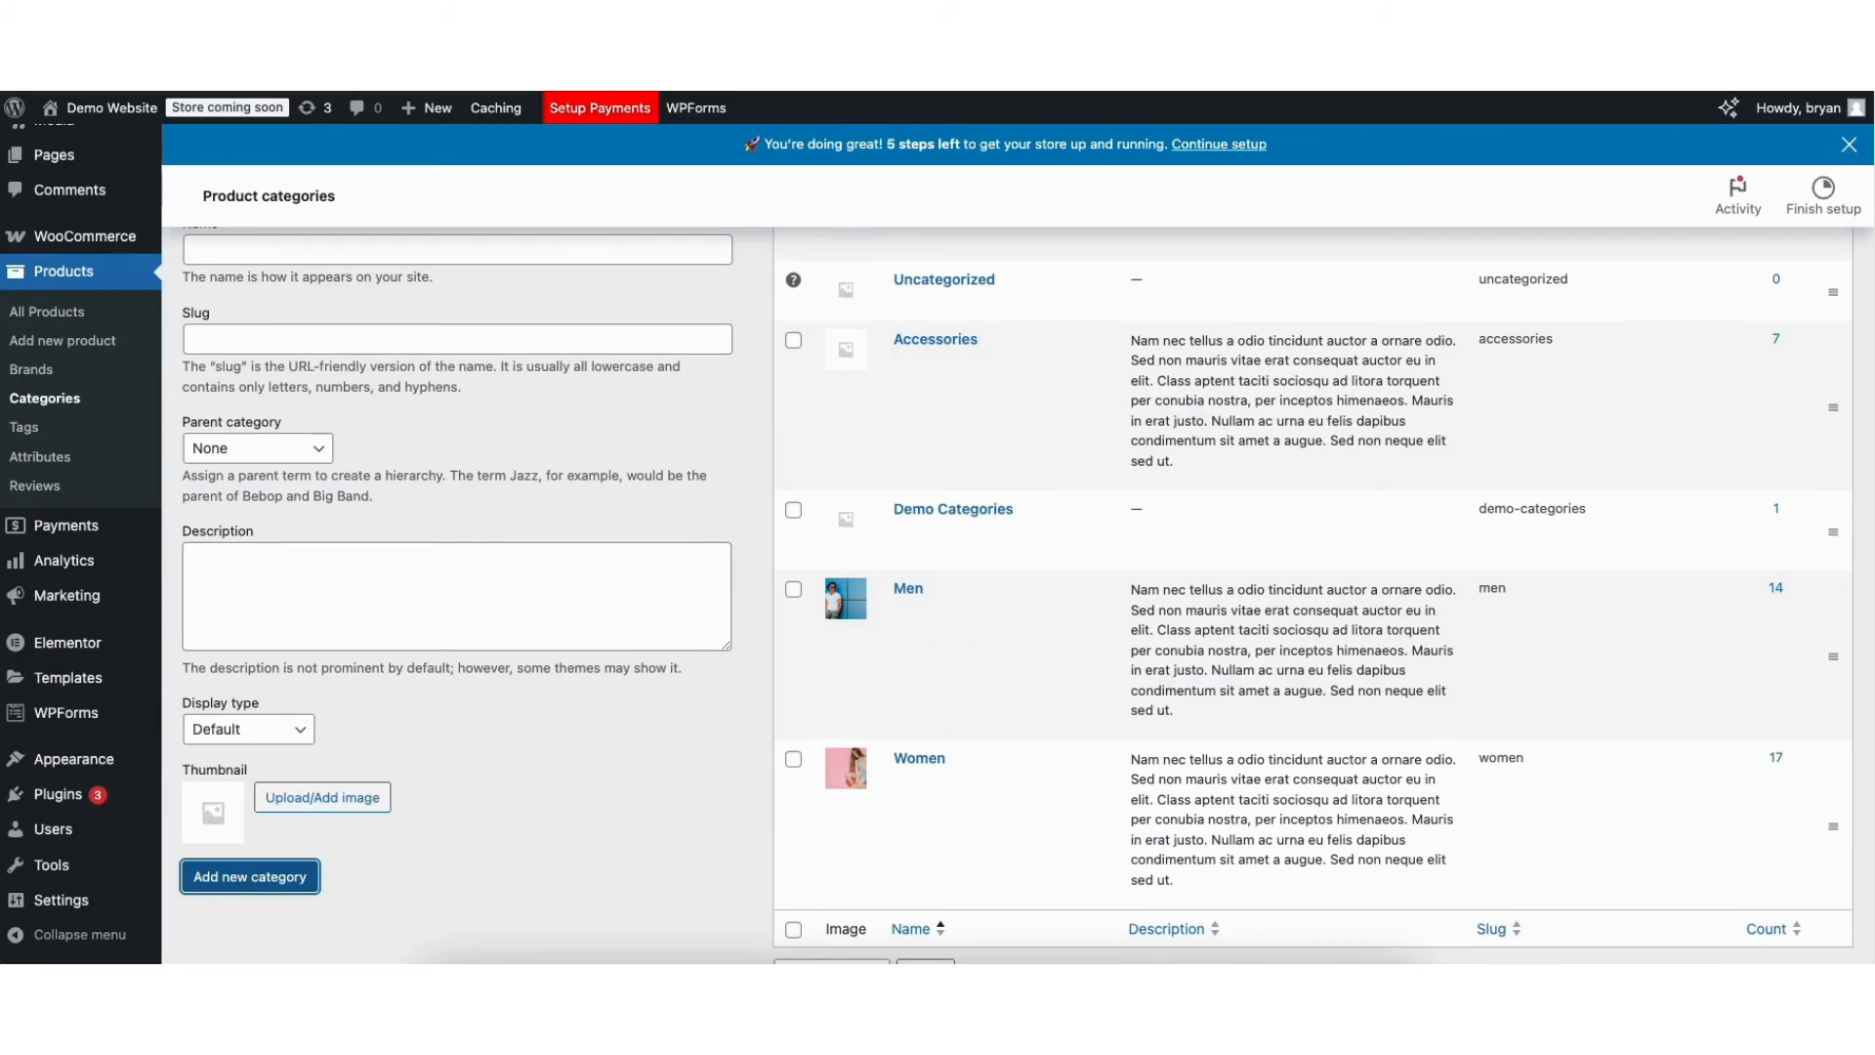
scroll(1006, 410, "up", 3)
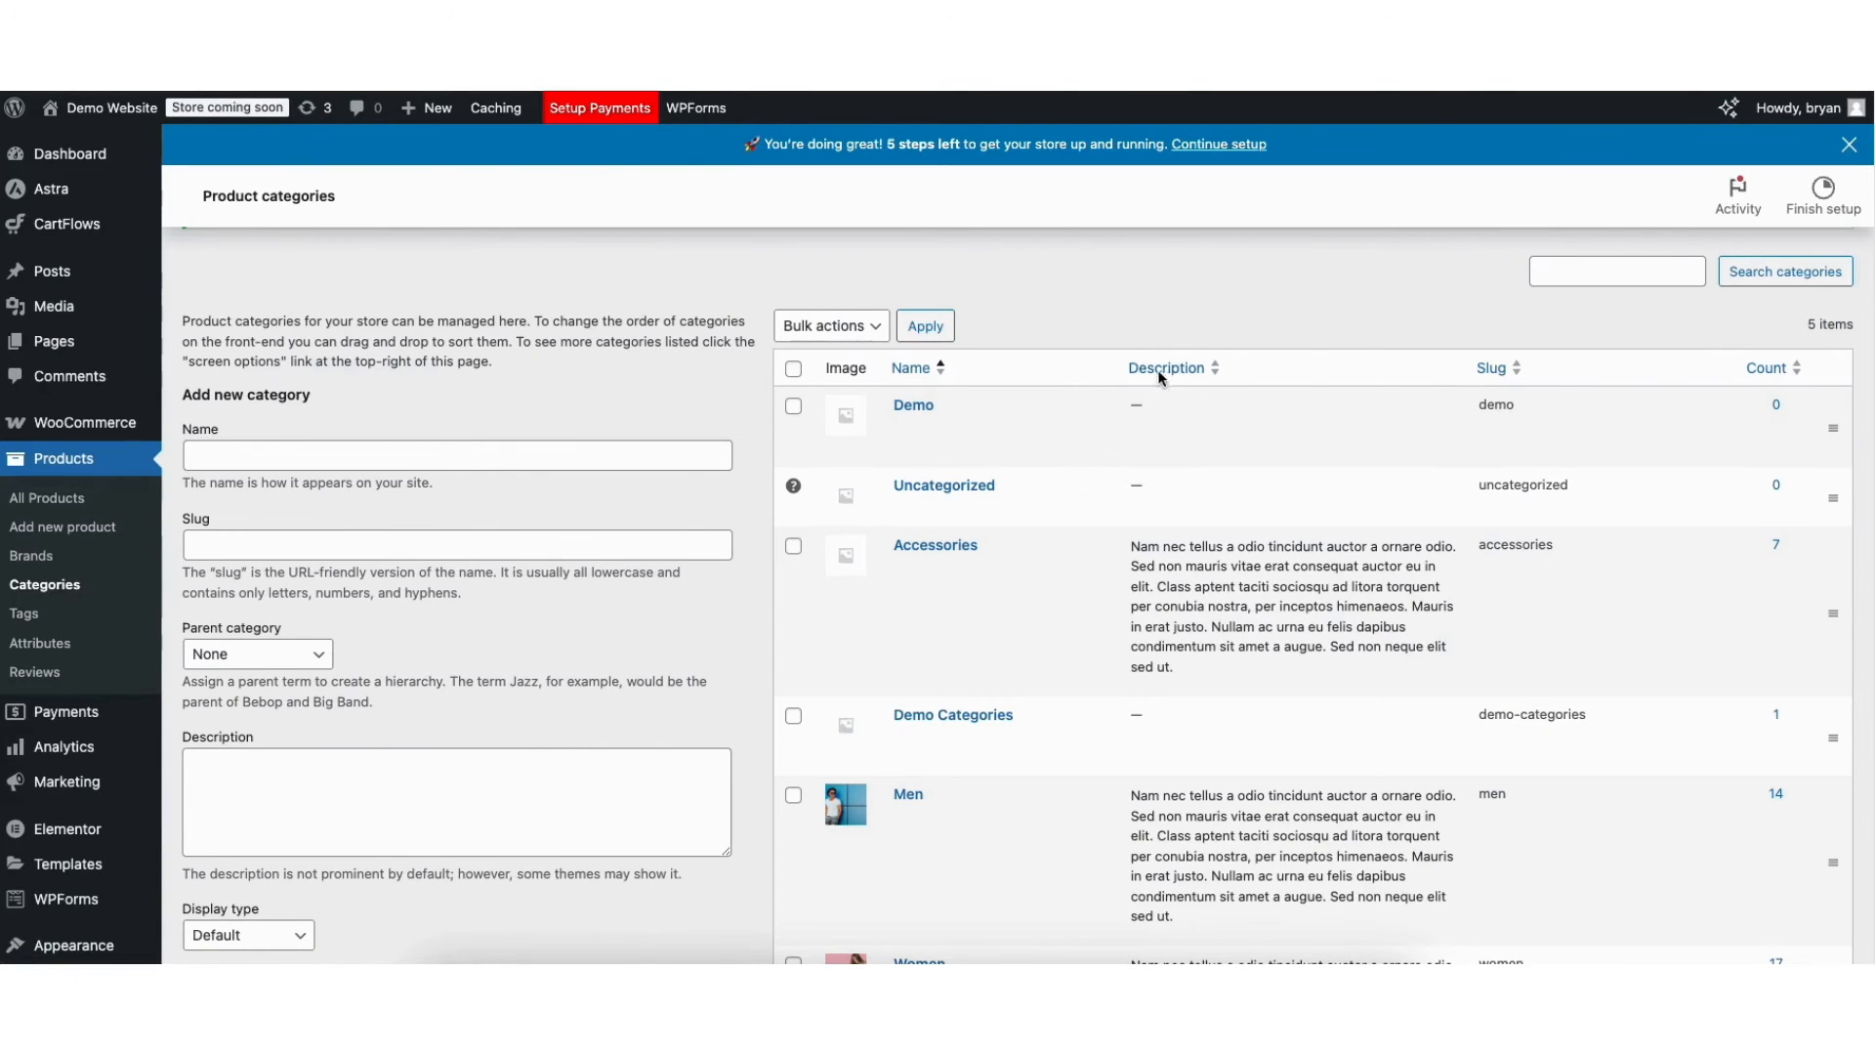
Step: Open the site's navigation menu settings and choose Main Menu (Primary Menu) as the menu to edit
mouse_move(63, 948)
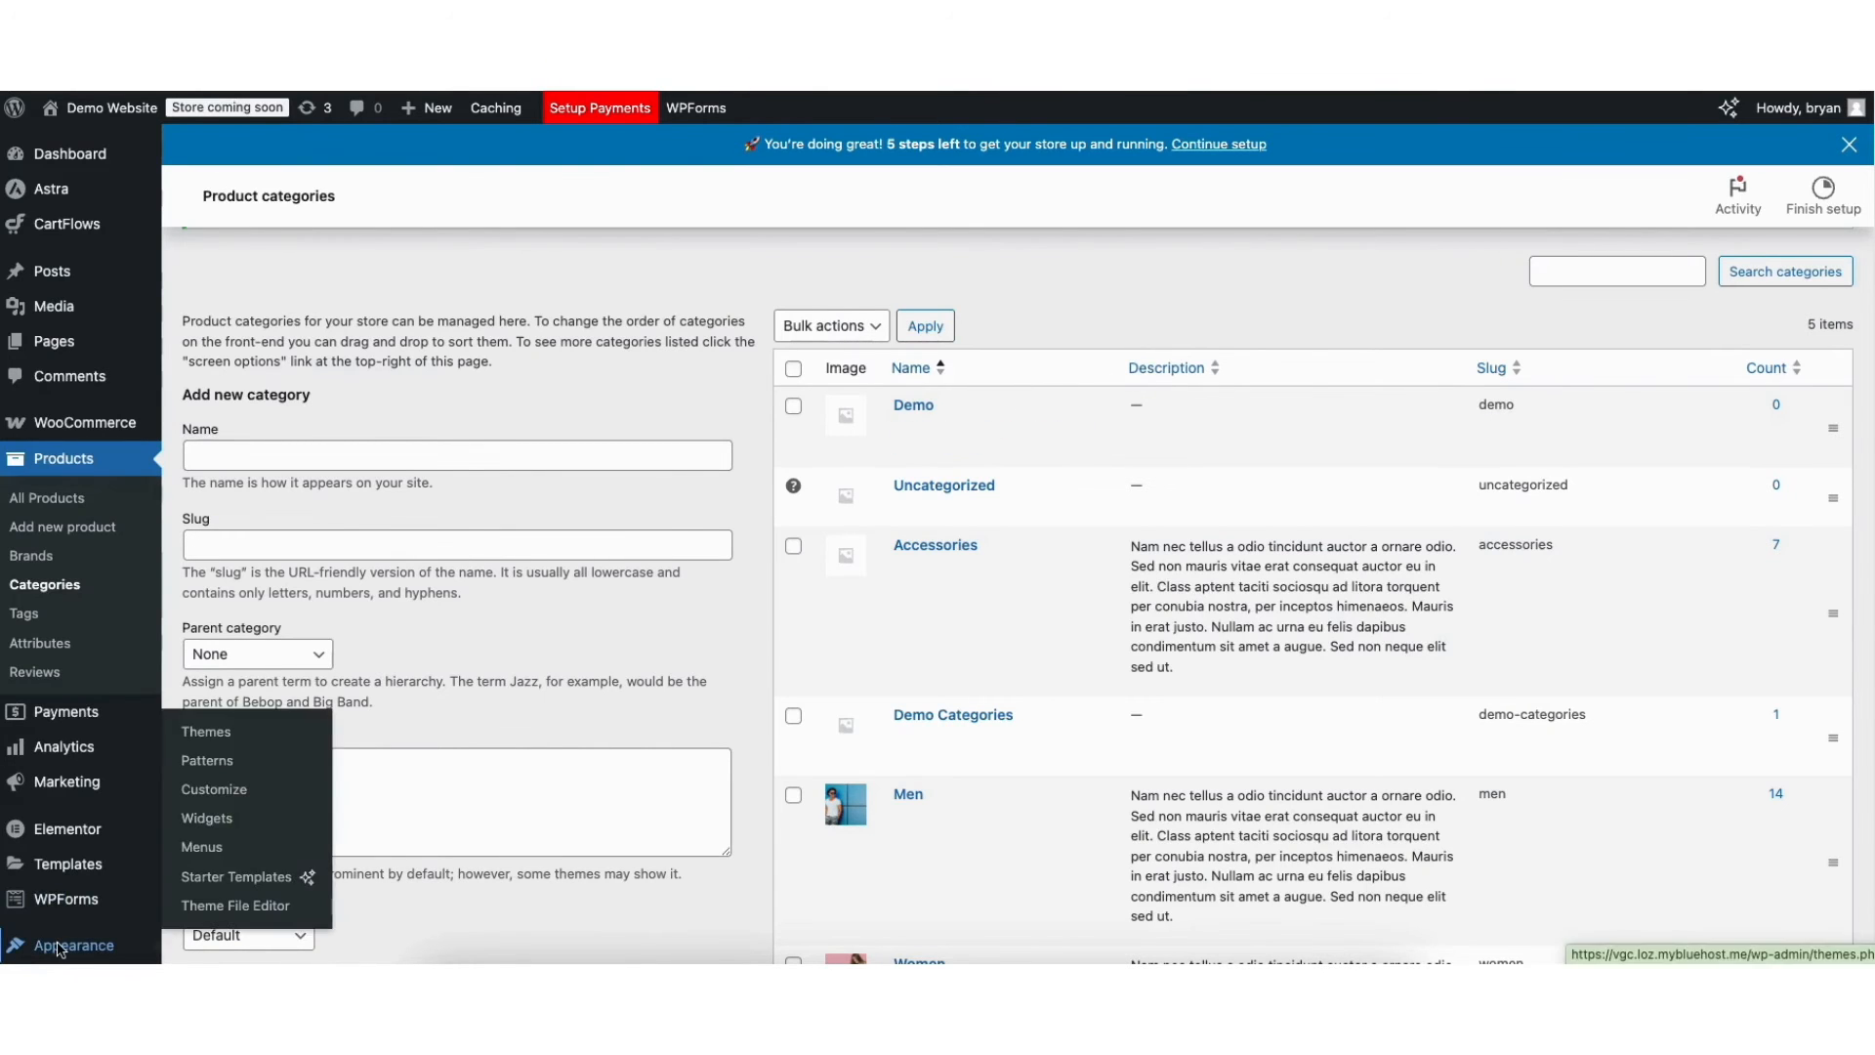
left_click(203, 849)
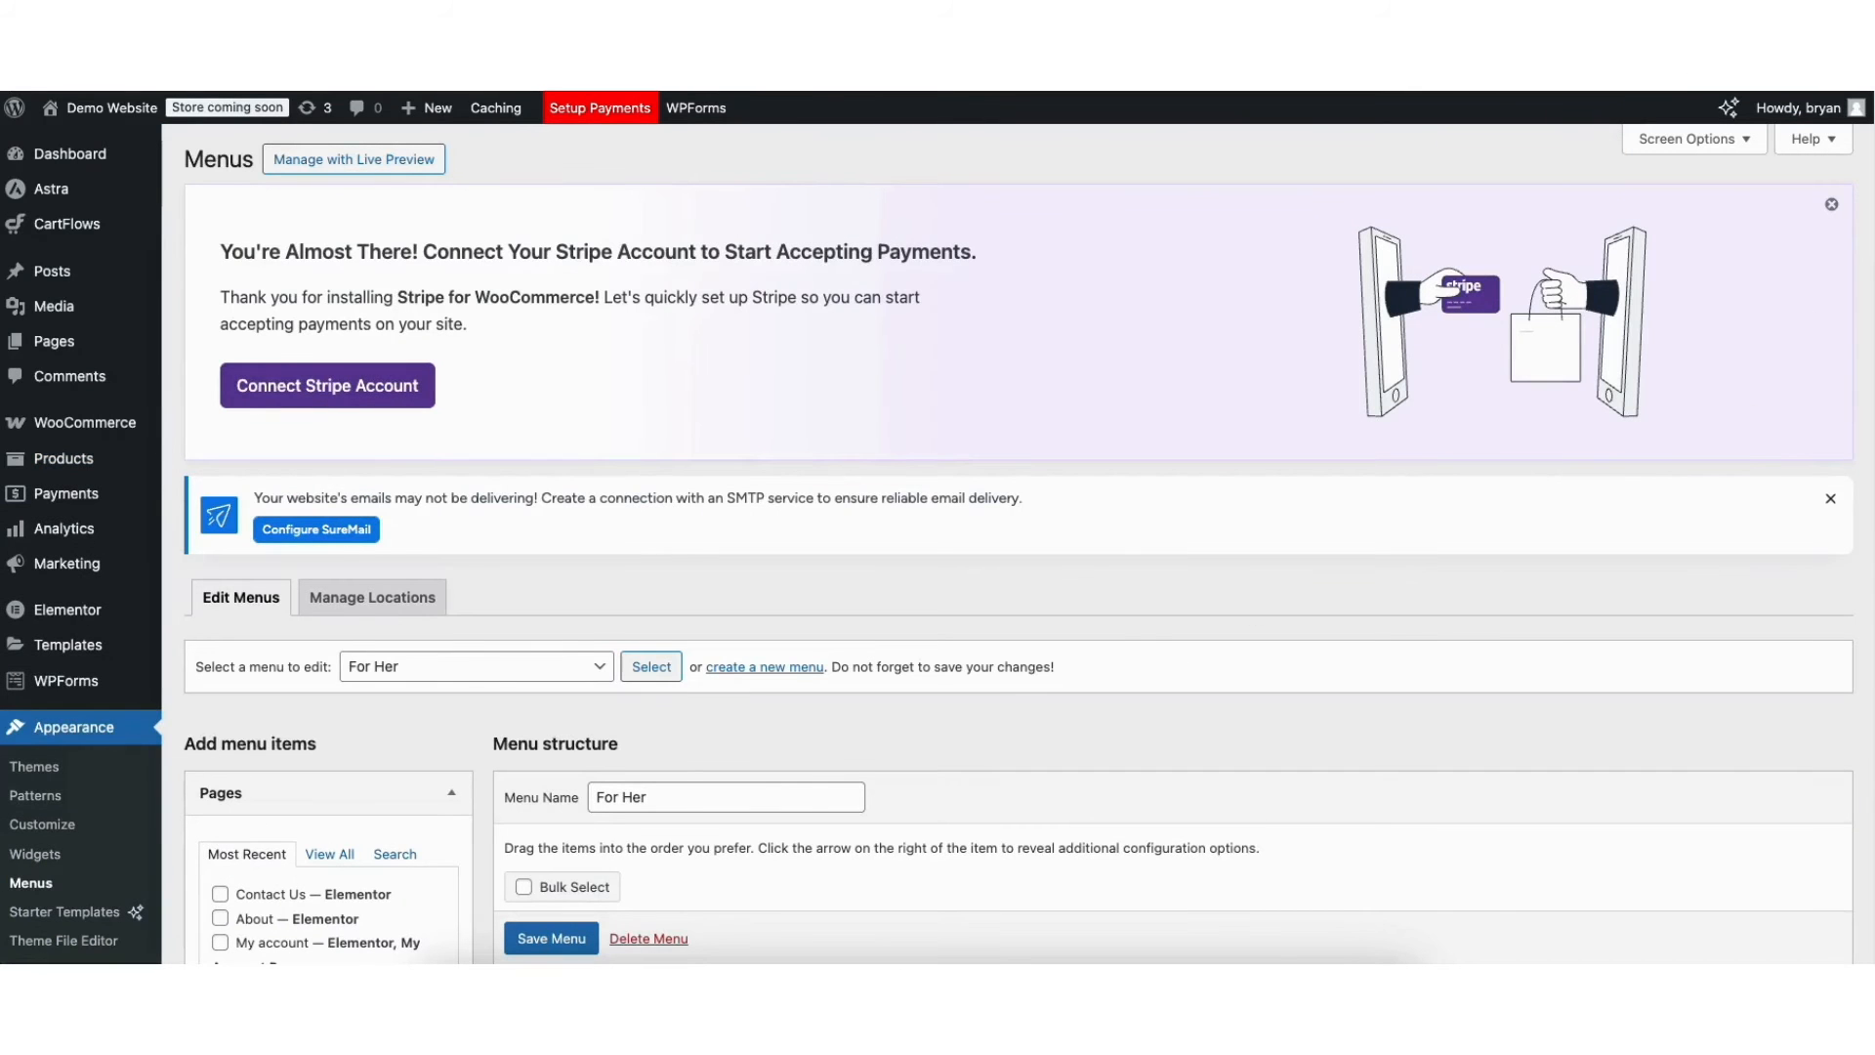
scroll(1345, 391, "down", 5)
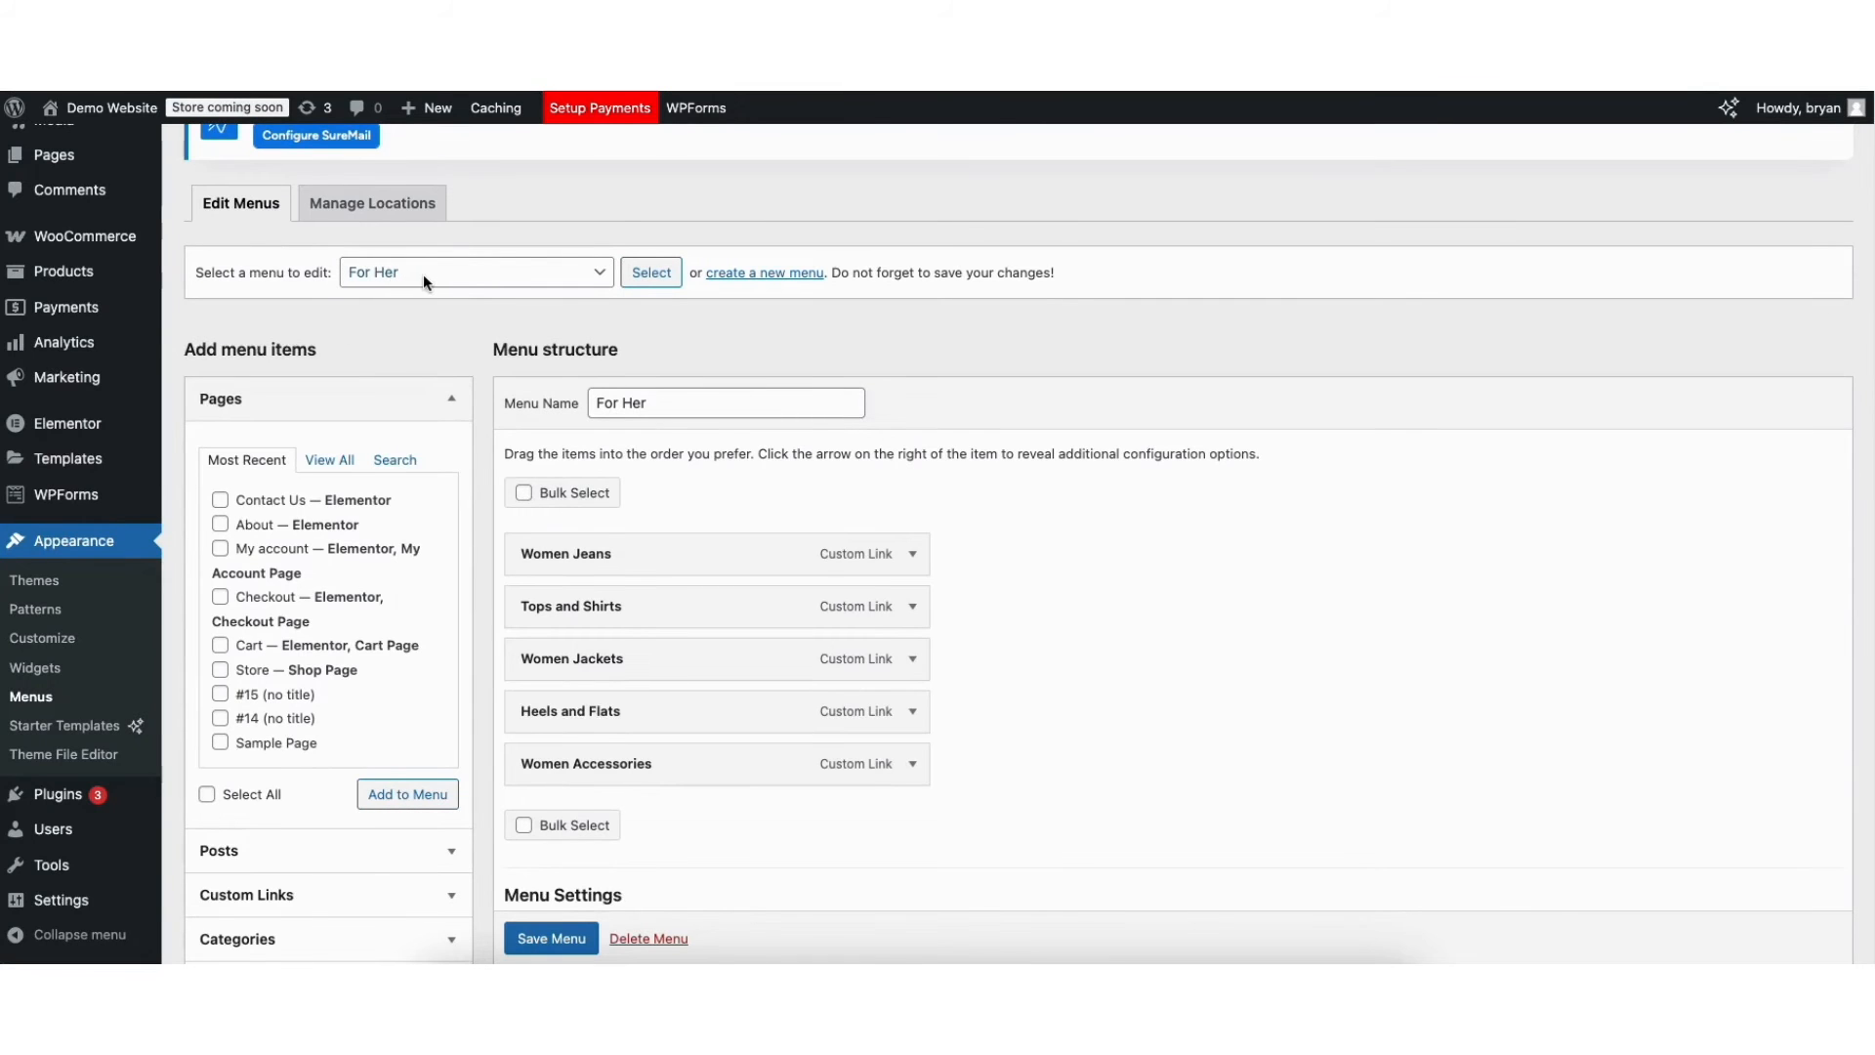
left_click(448, 273)
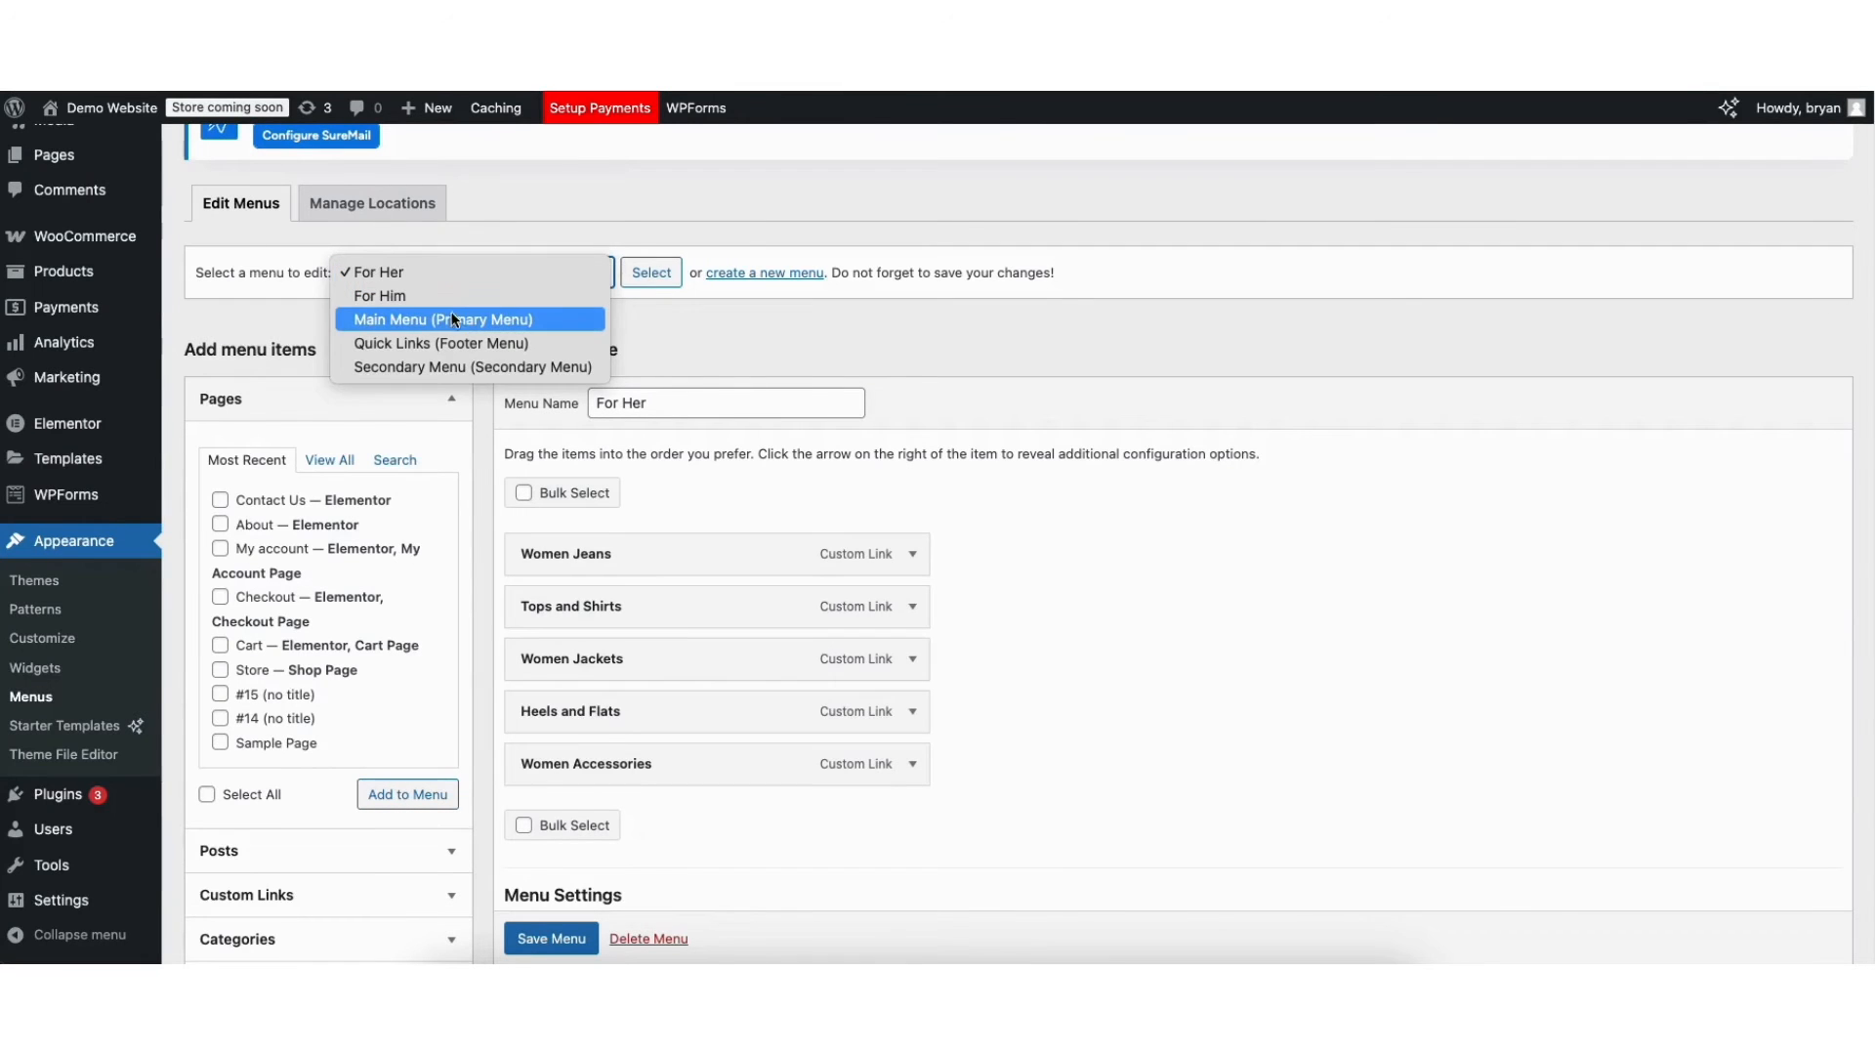
left_click(454, 321)
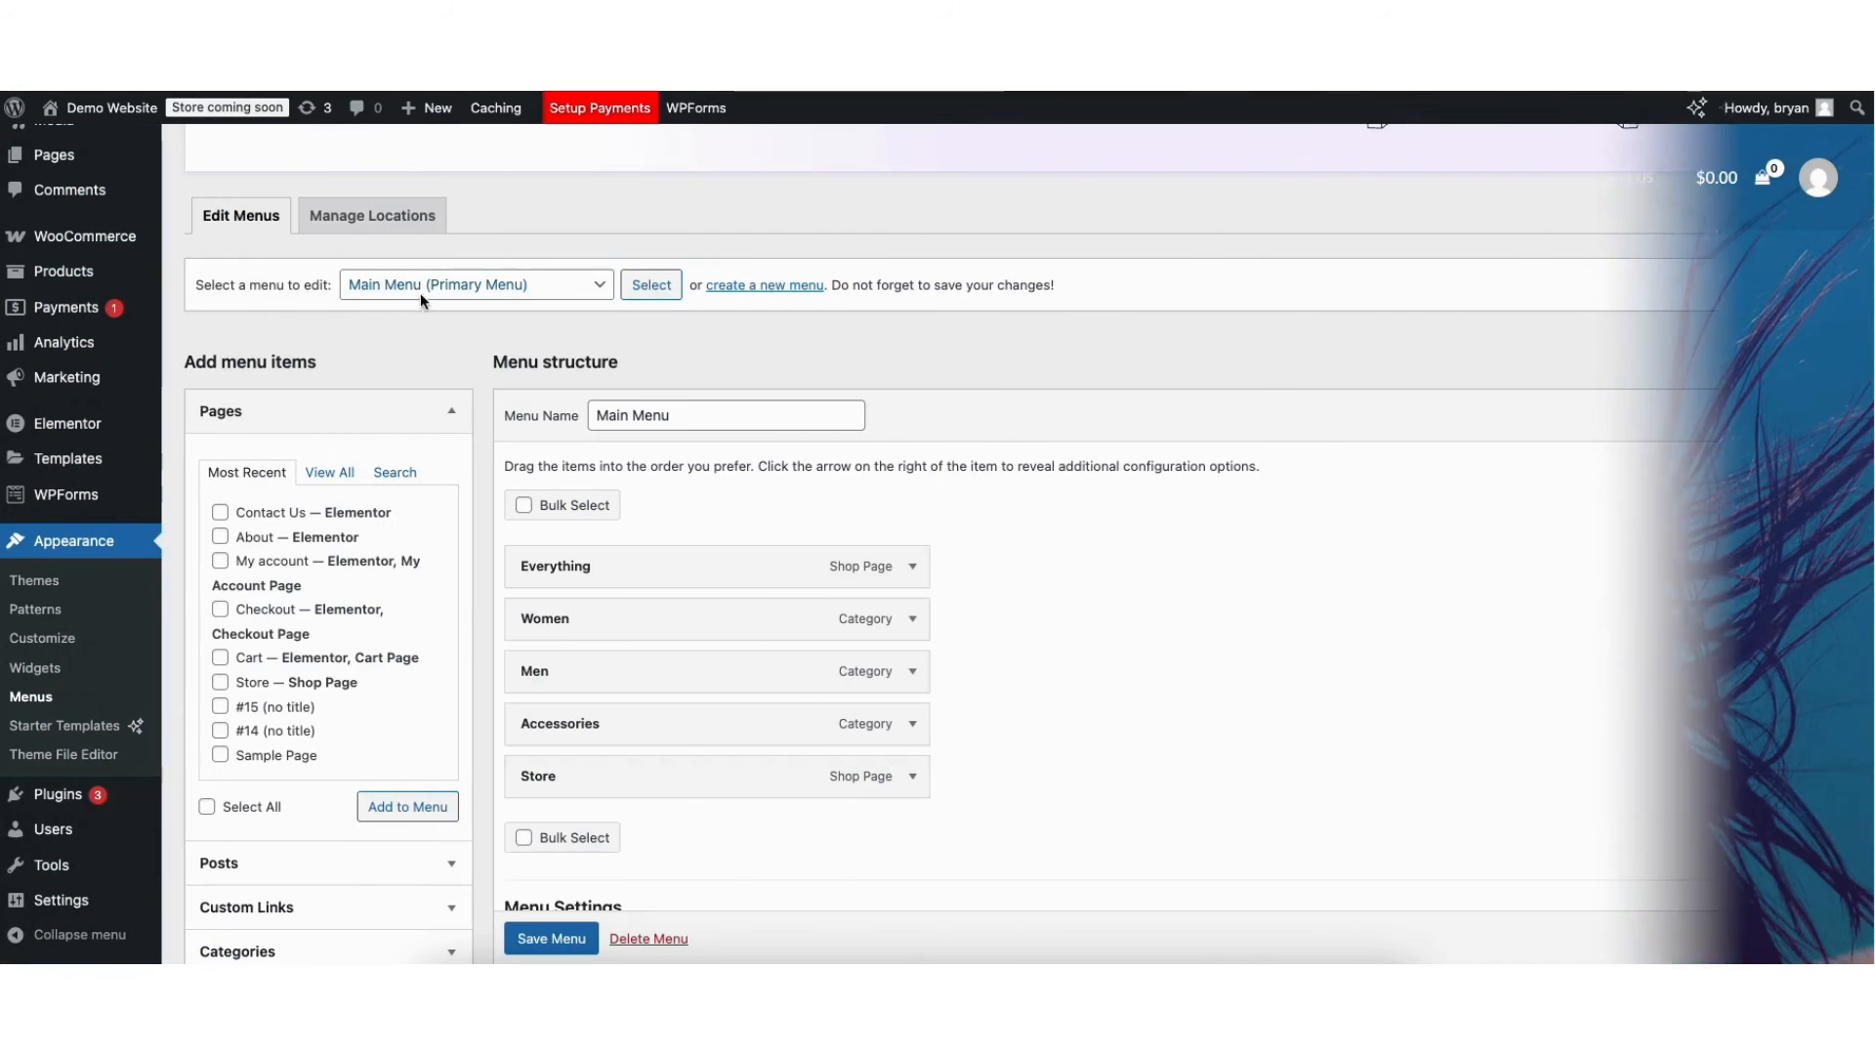
Step: Load the Secondary Menu for editing and add the Store shop page to it
left_click(418, 284)
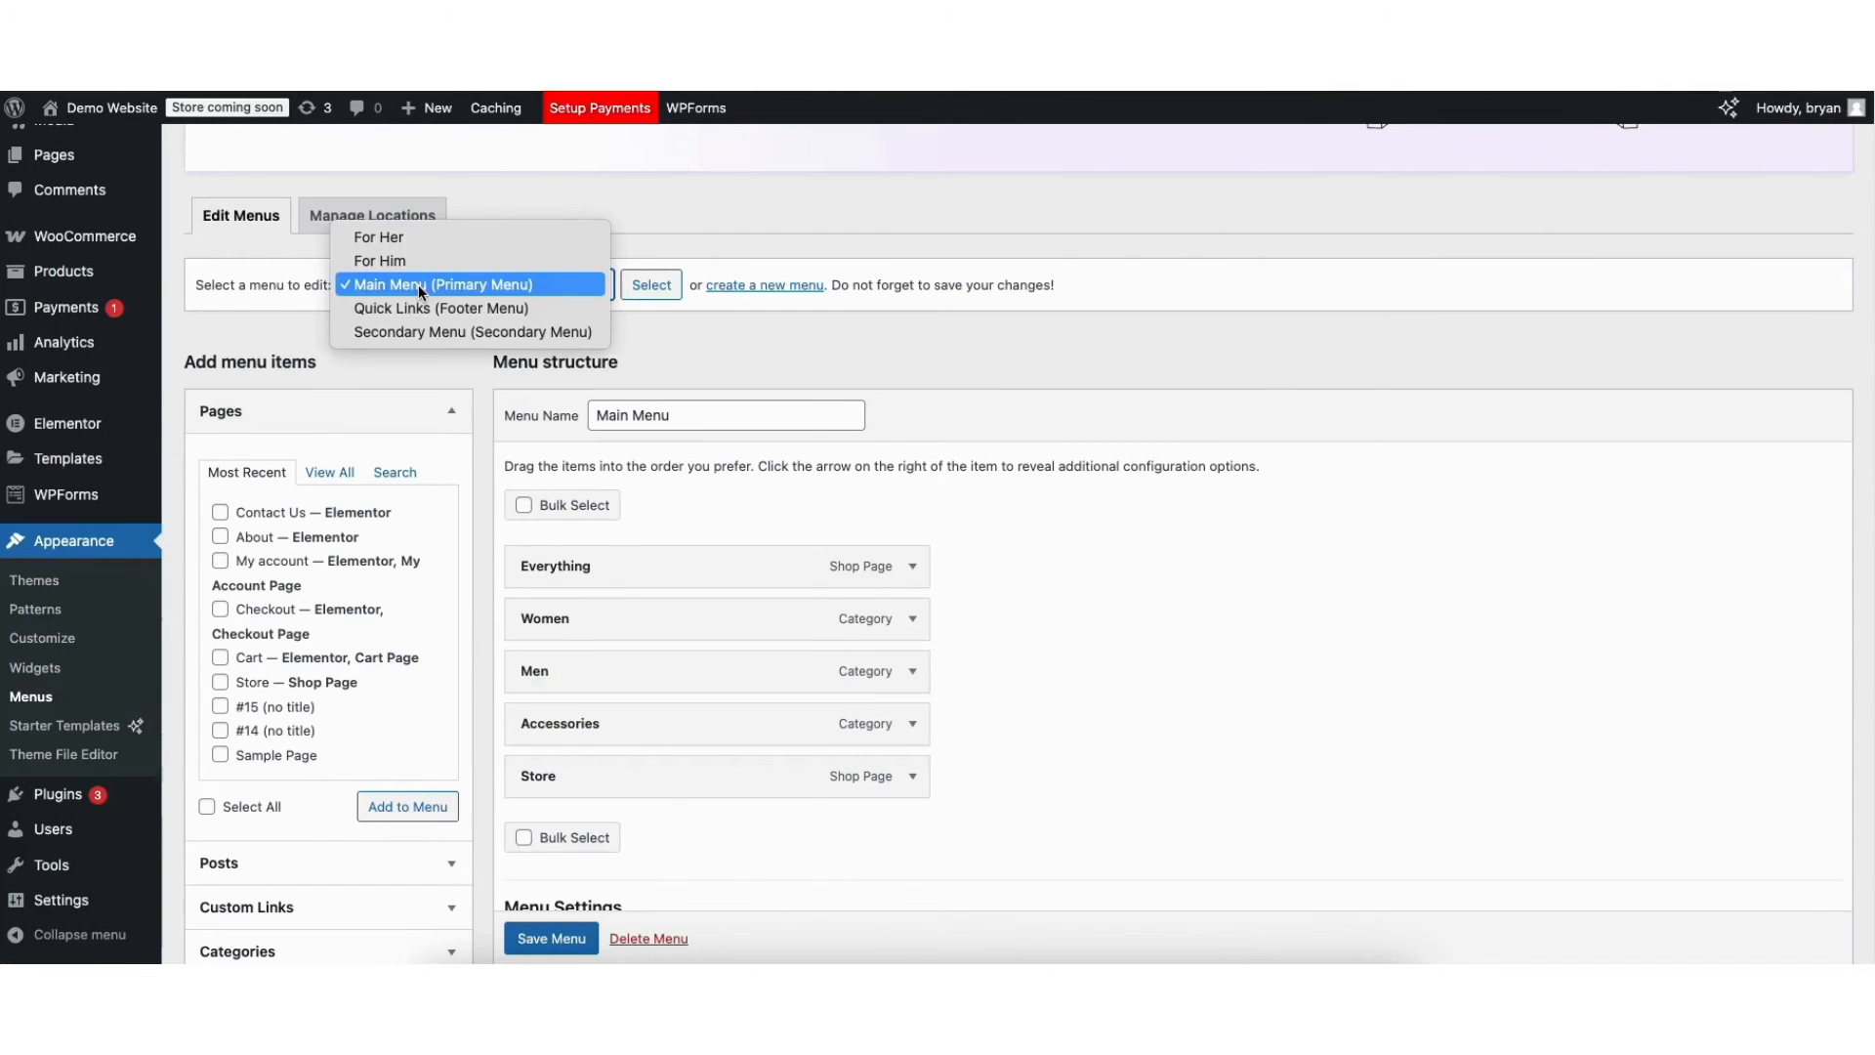
left_click(536, 332)
left_click(647, 285)
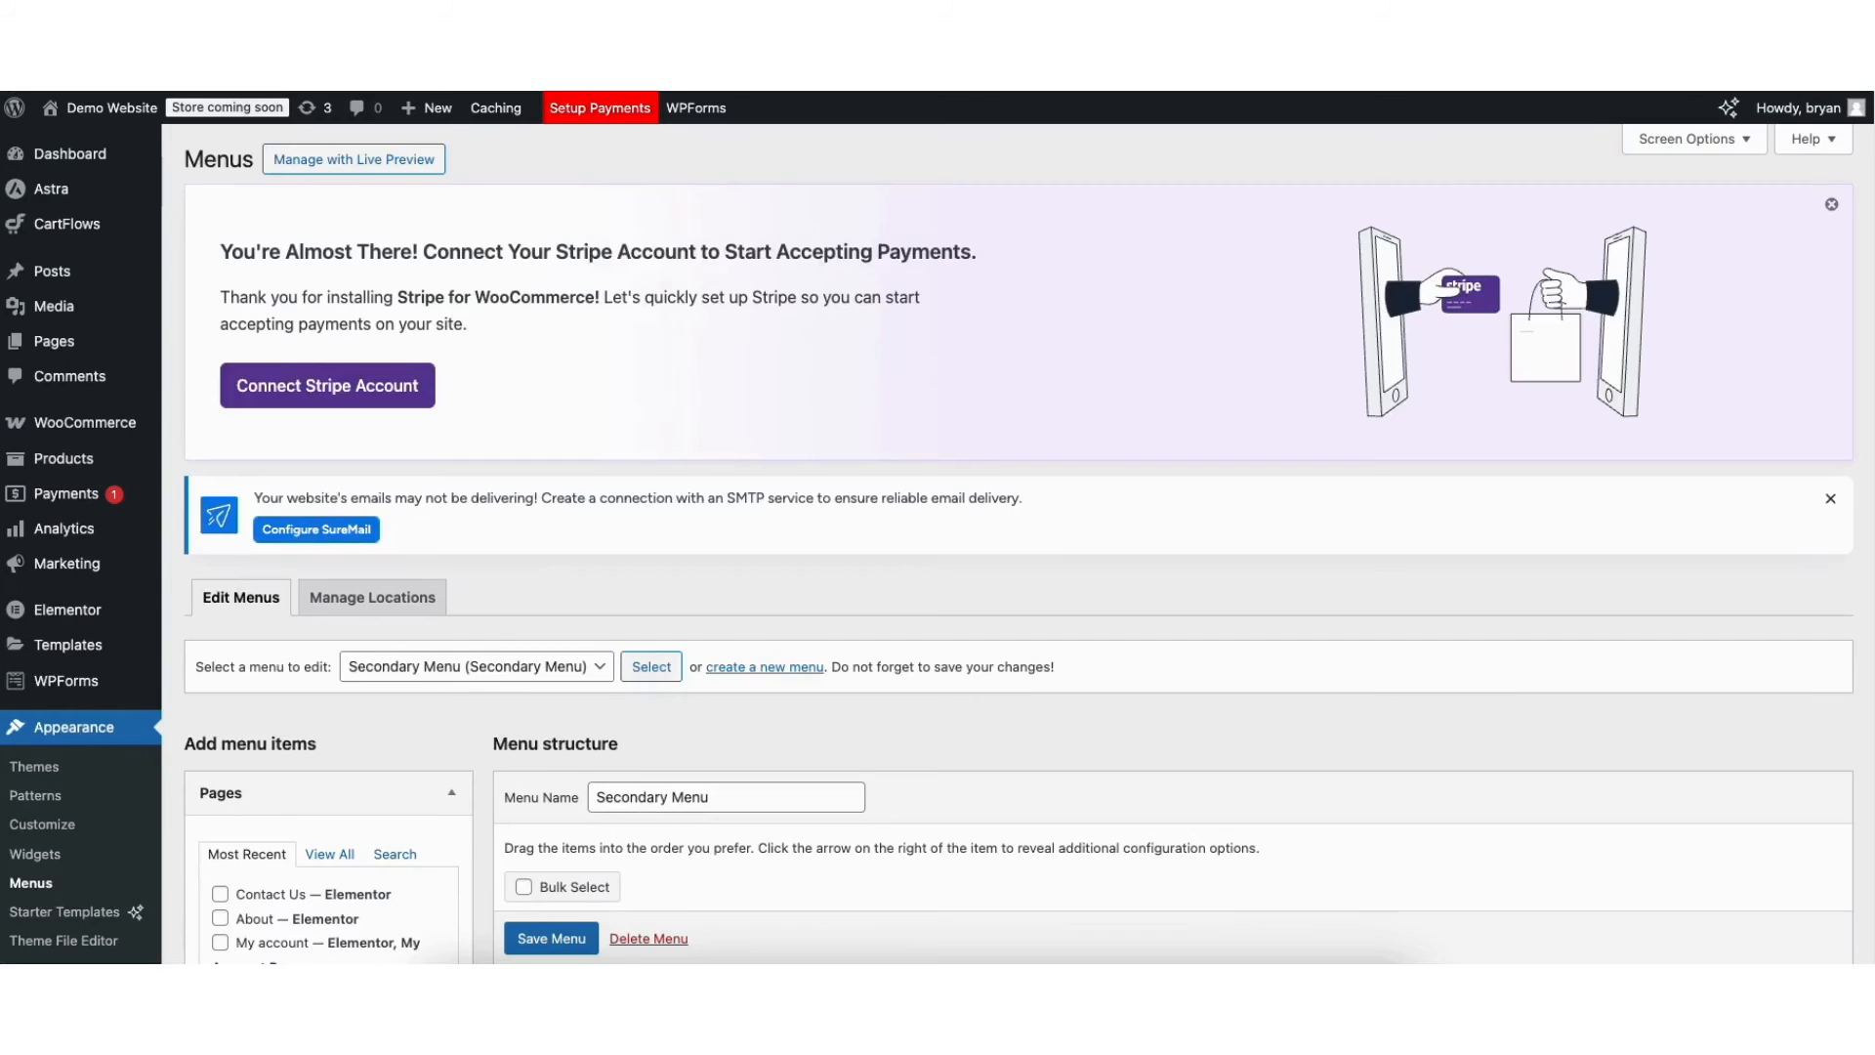
scroll(1847, 547, "down", 5)
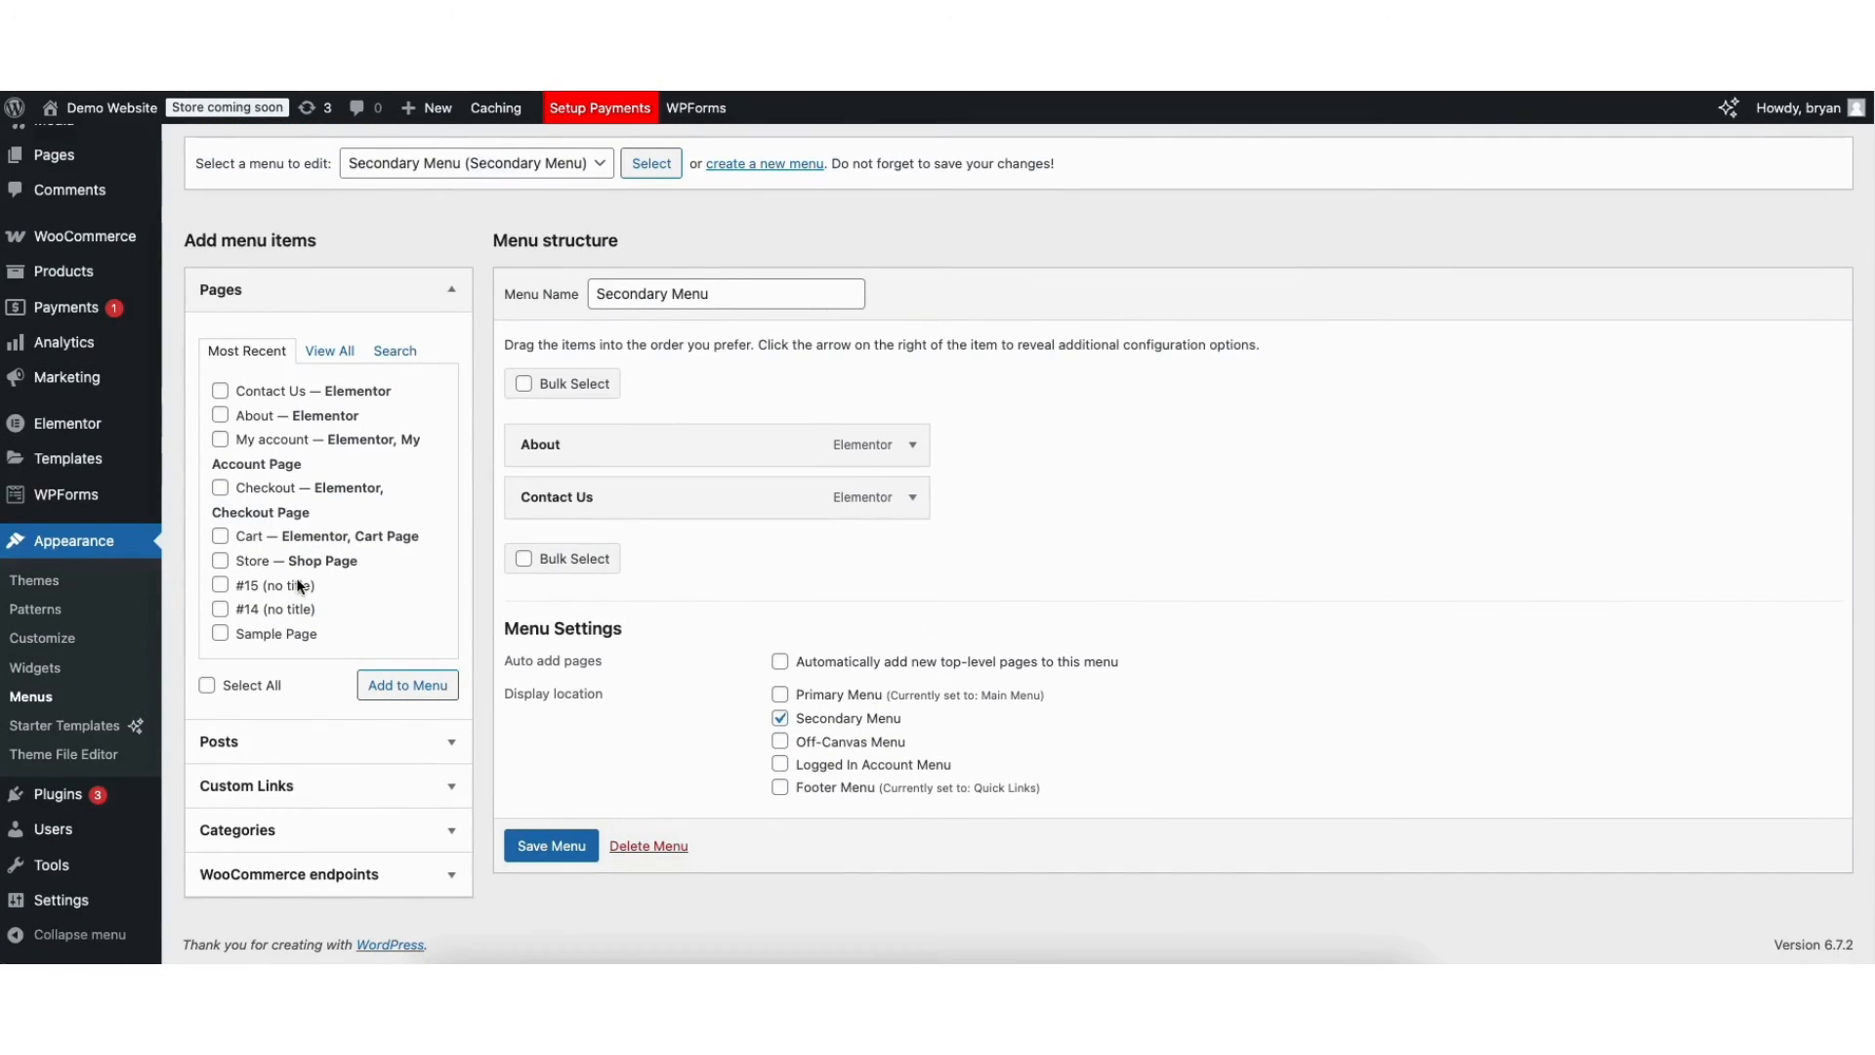
left_click(221, 562)
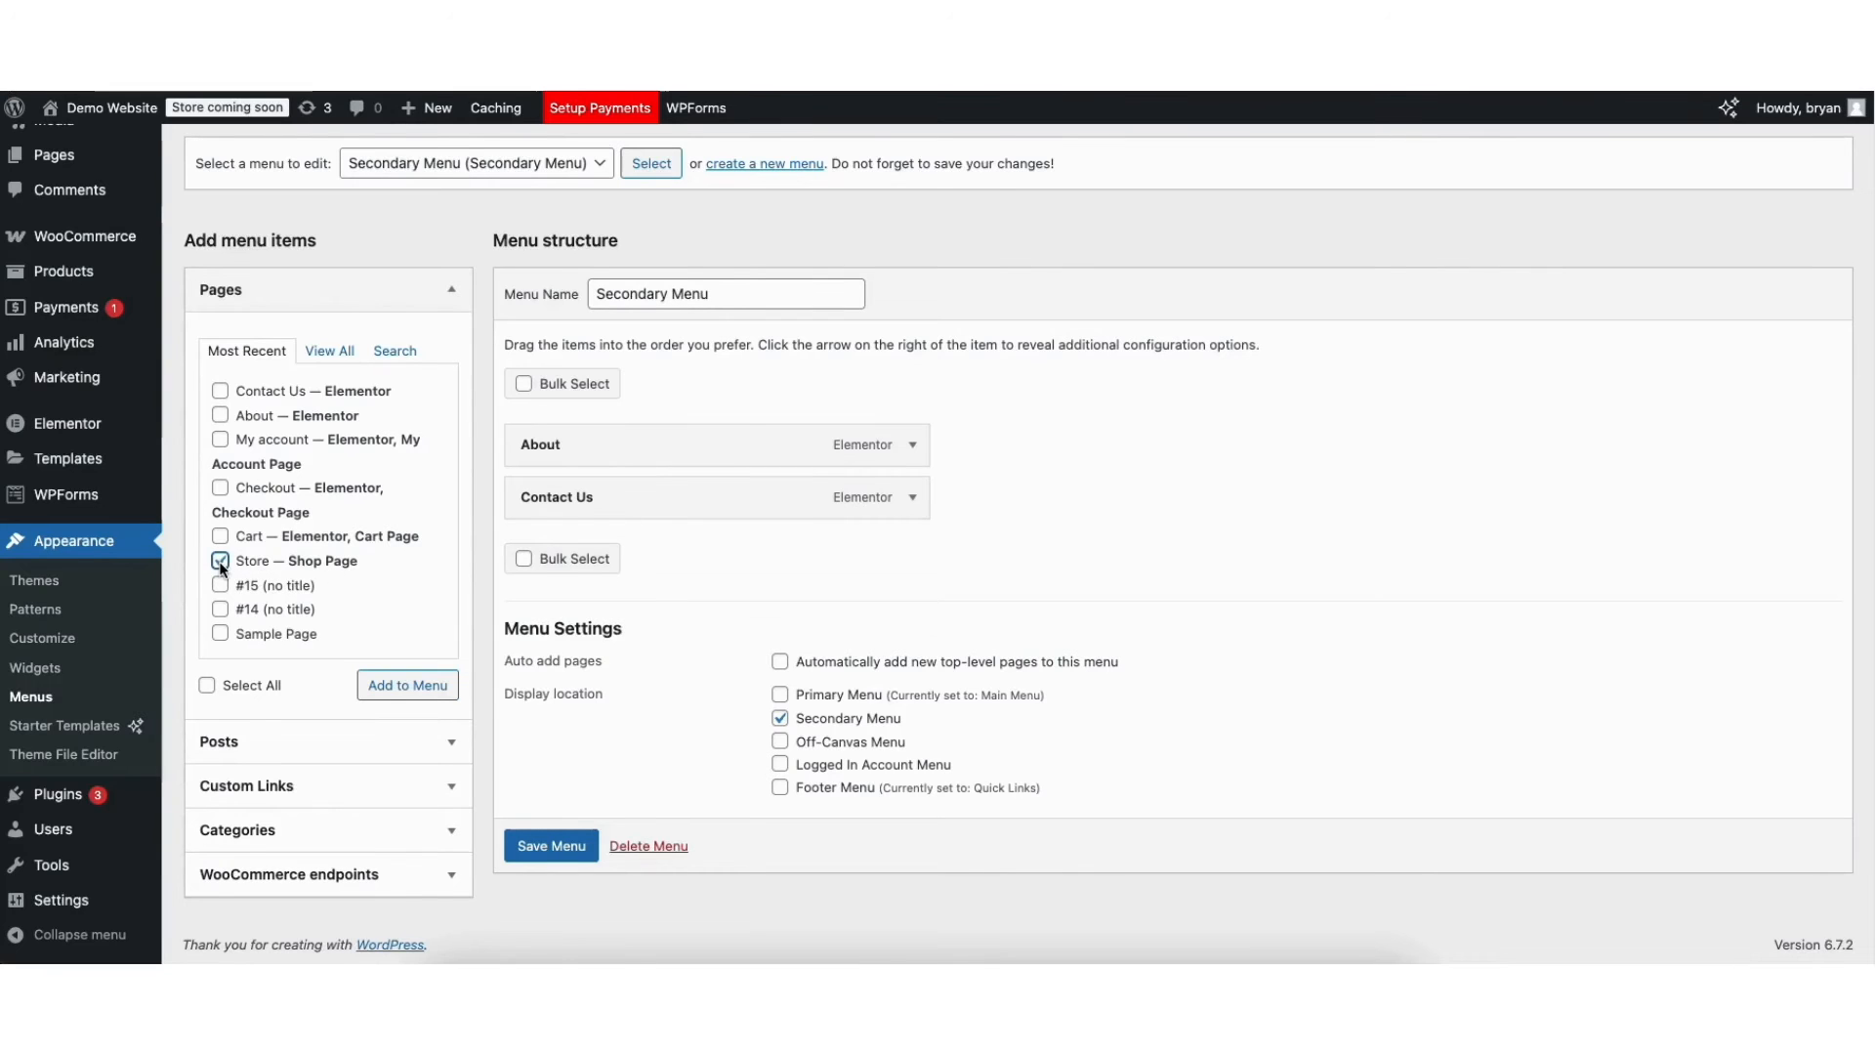
left_click(383, 686)
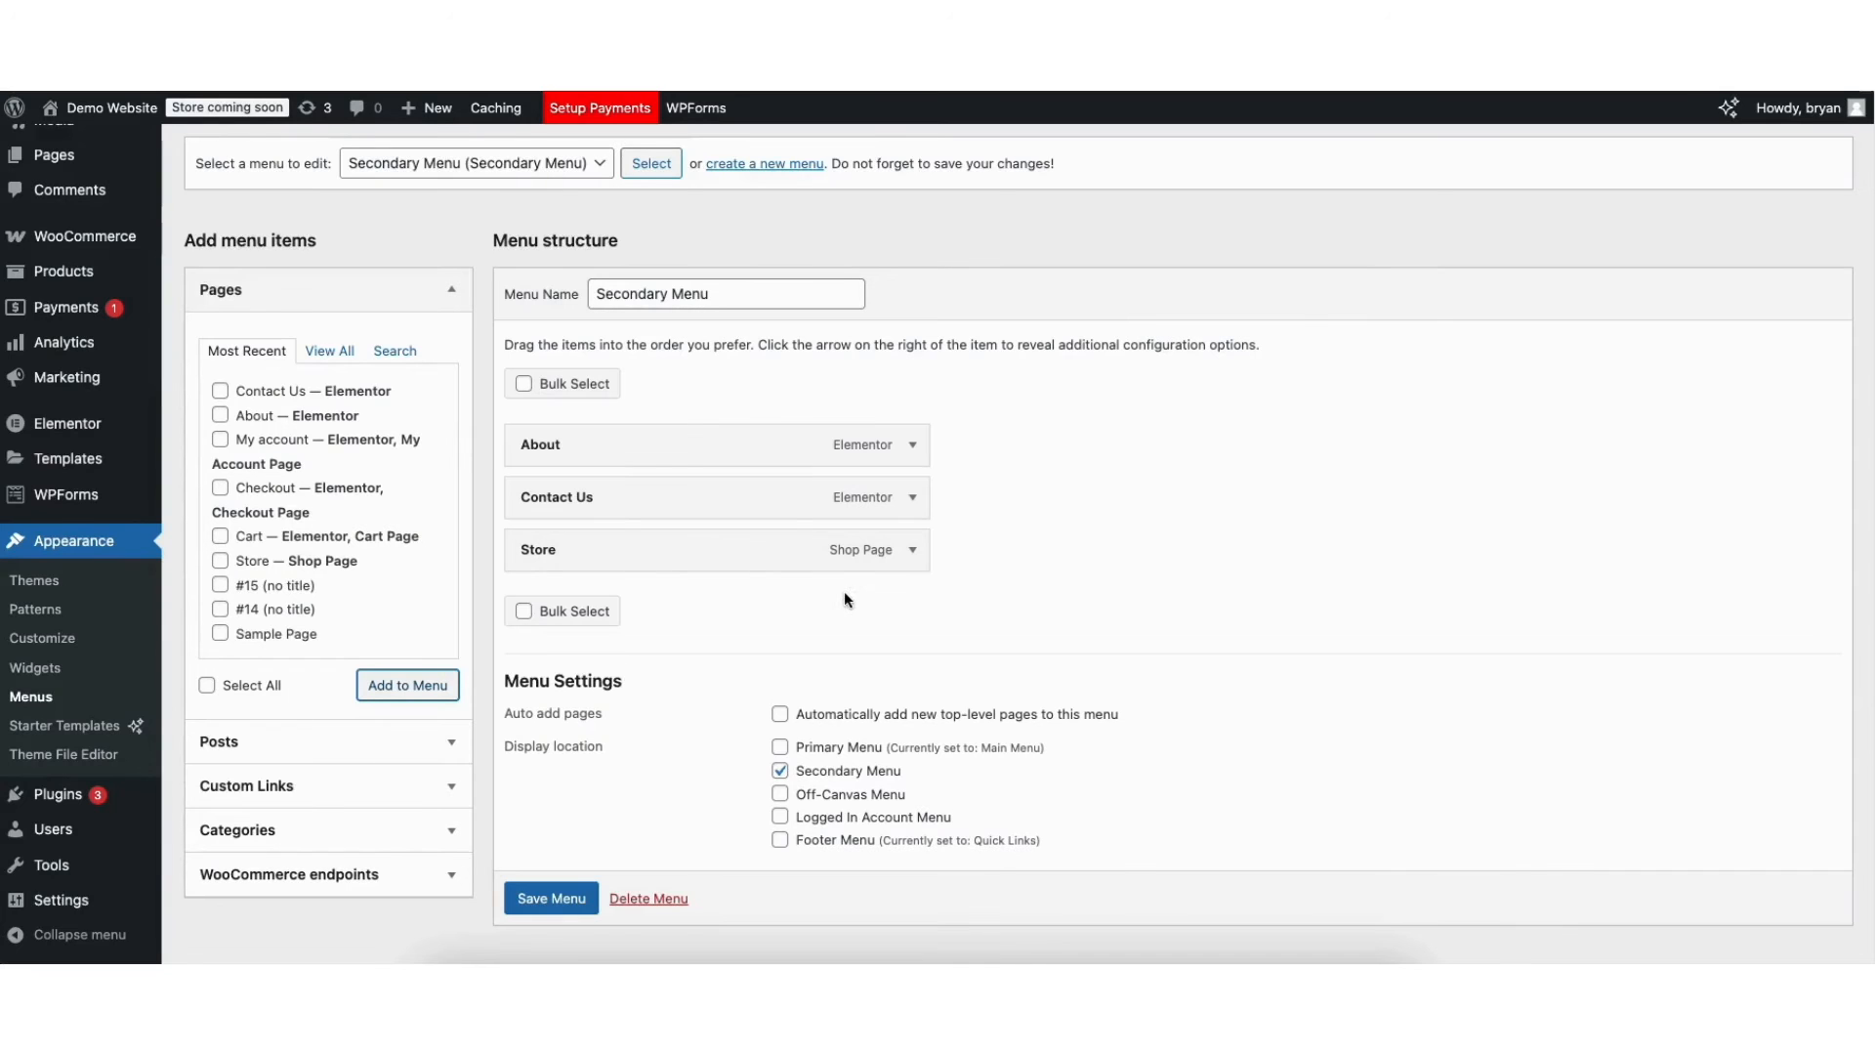
Step: Review the Store menu item's position and navigation label settings, leaving the label as it is
mouse_move(519, 547)
left_mouse_down()
mouse_move(523, 489)
mouse_move(524, 554)
left_mouse_up()
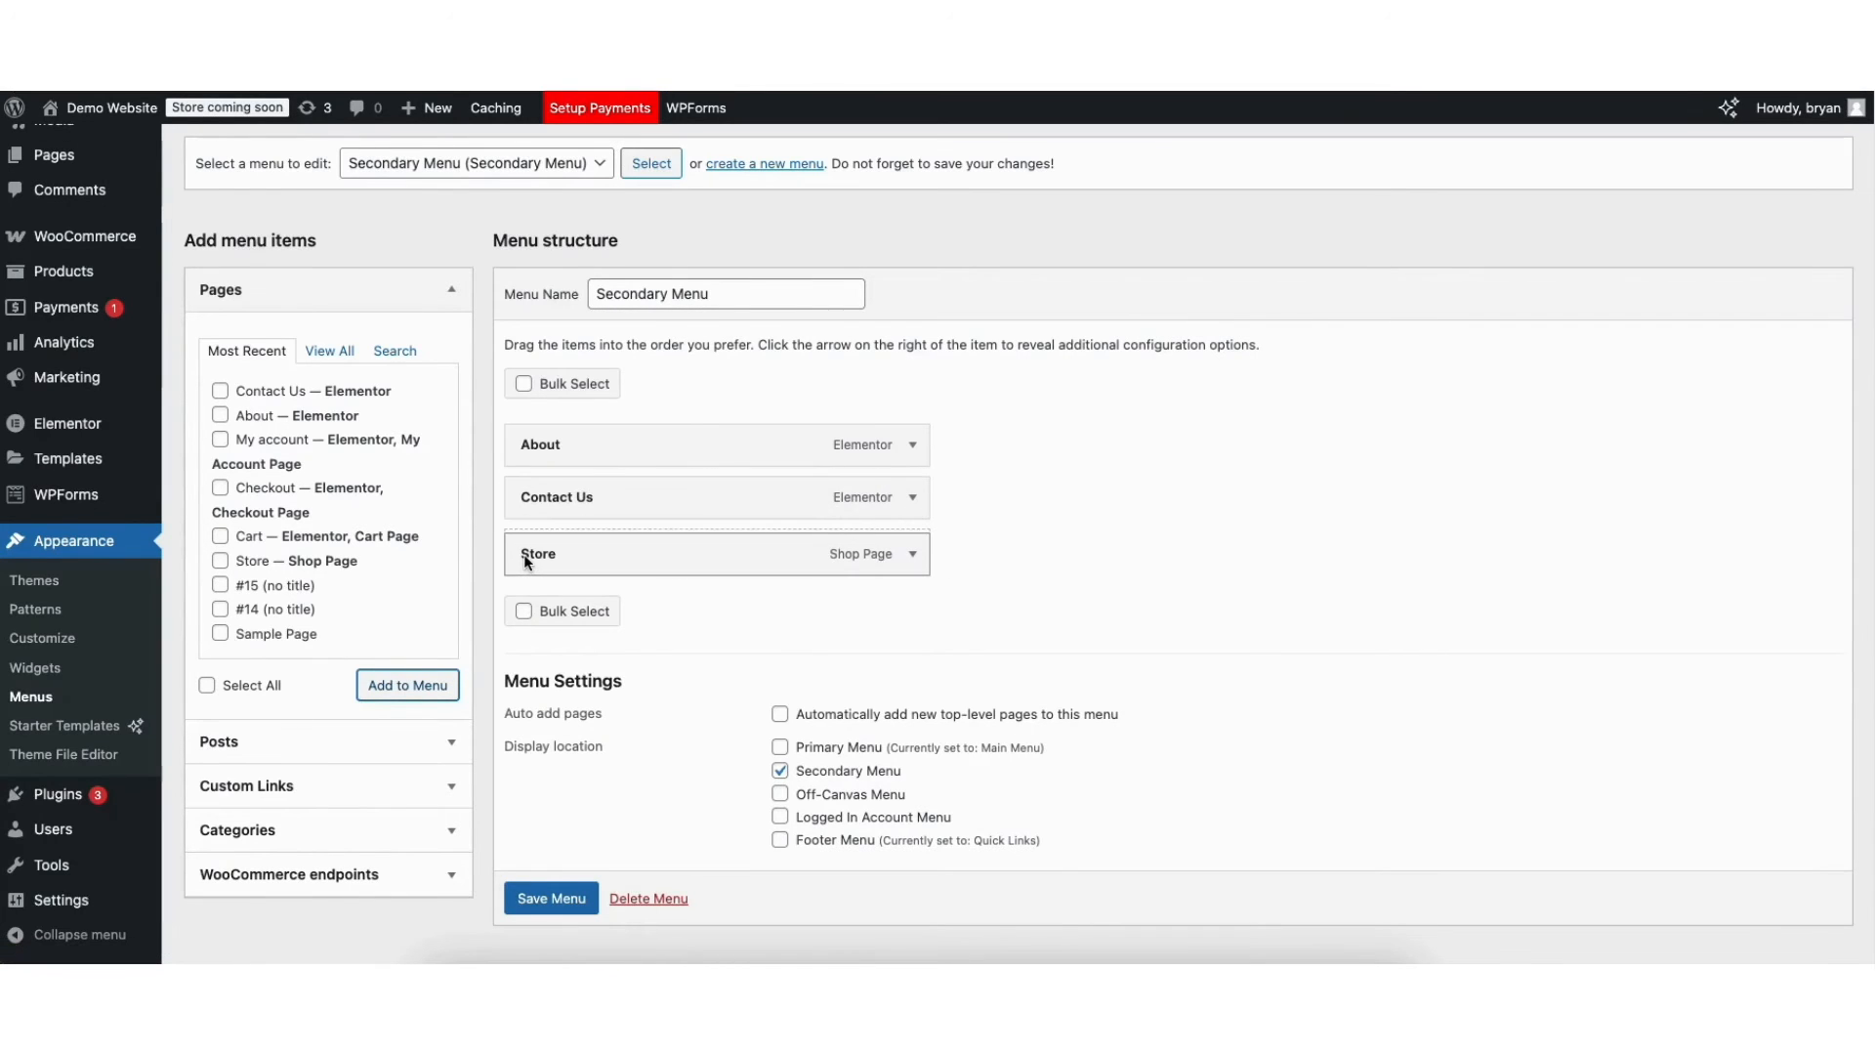
left_click(914, 552)
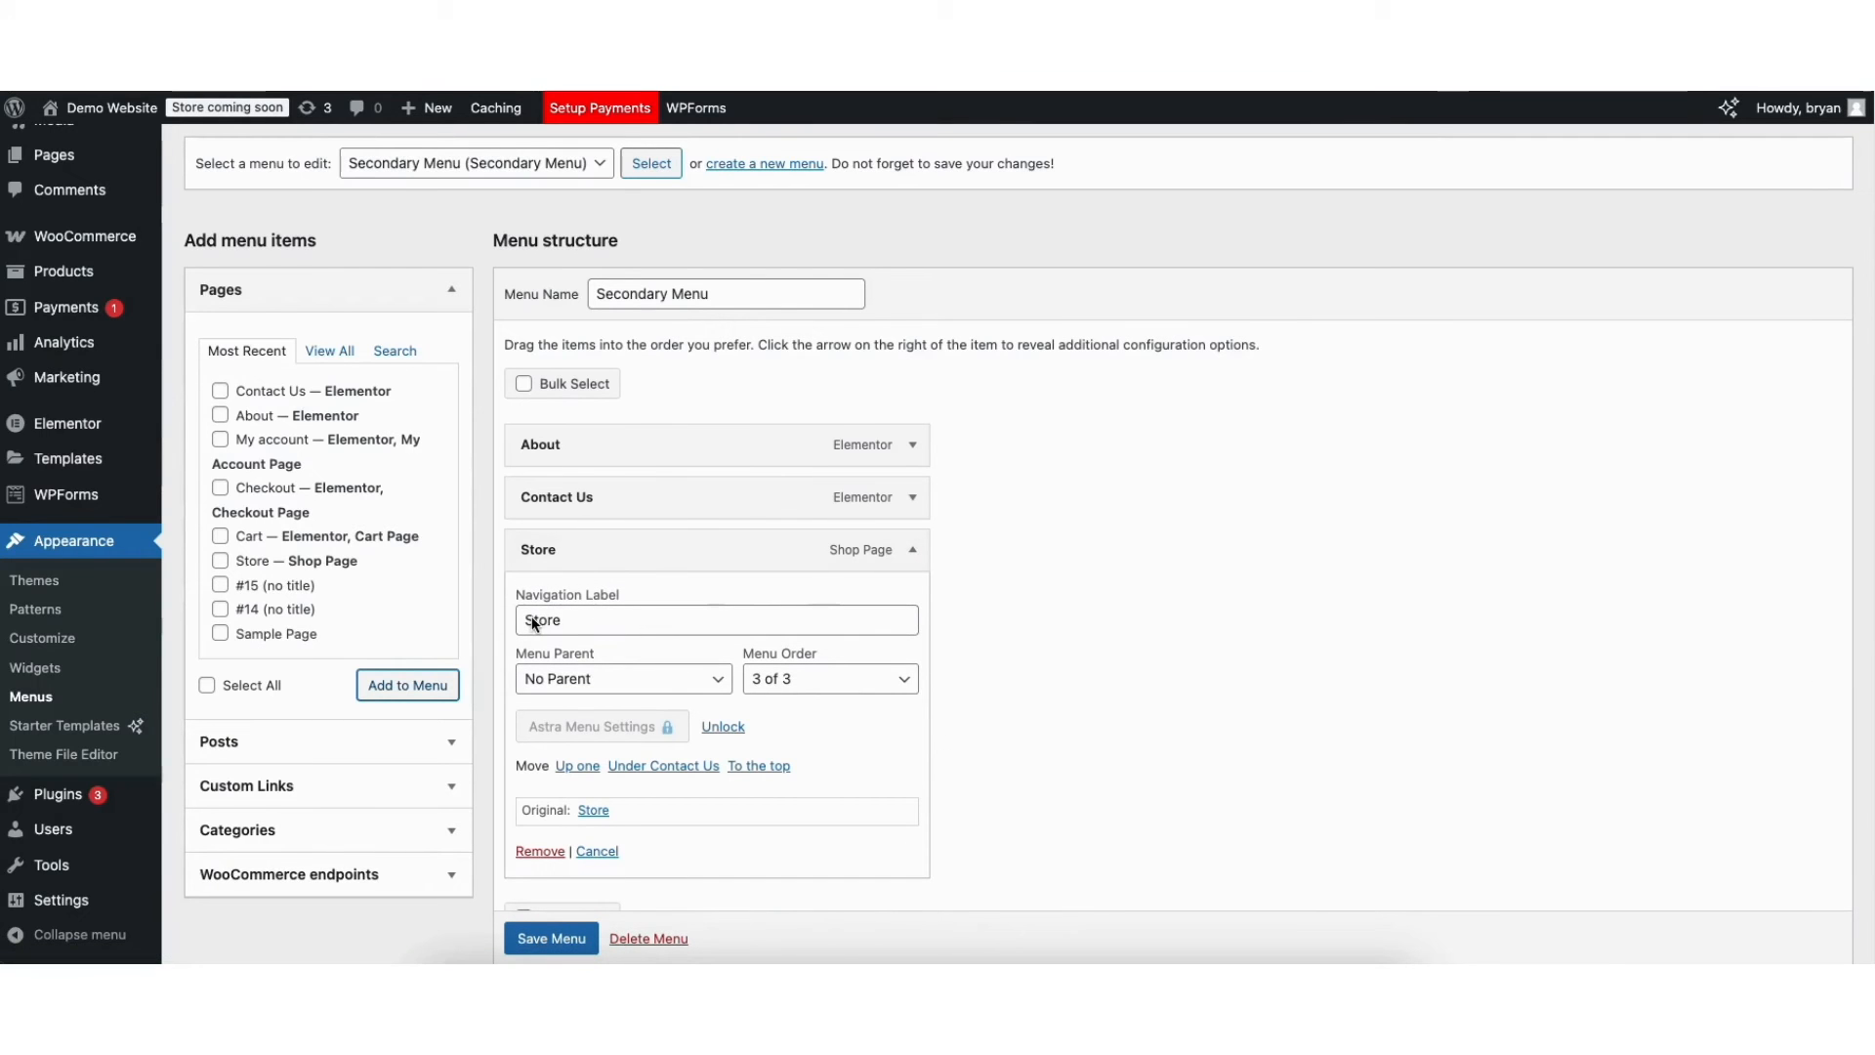
left_click_drag(528, 621, 589, 626)
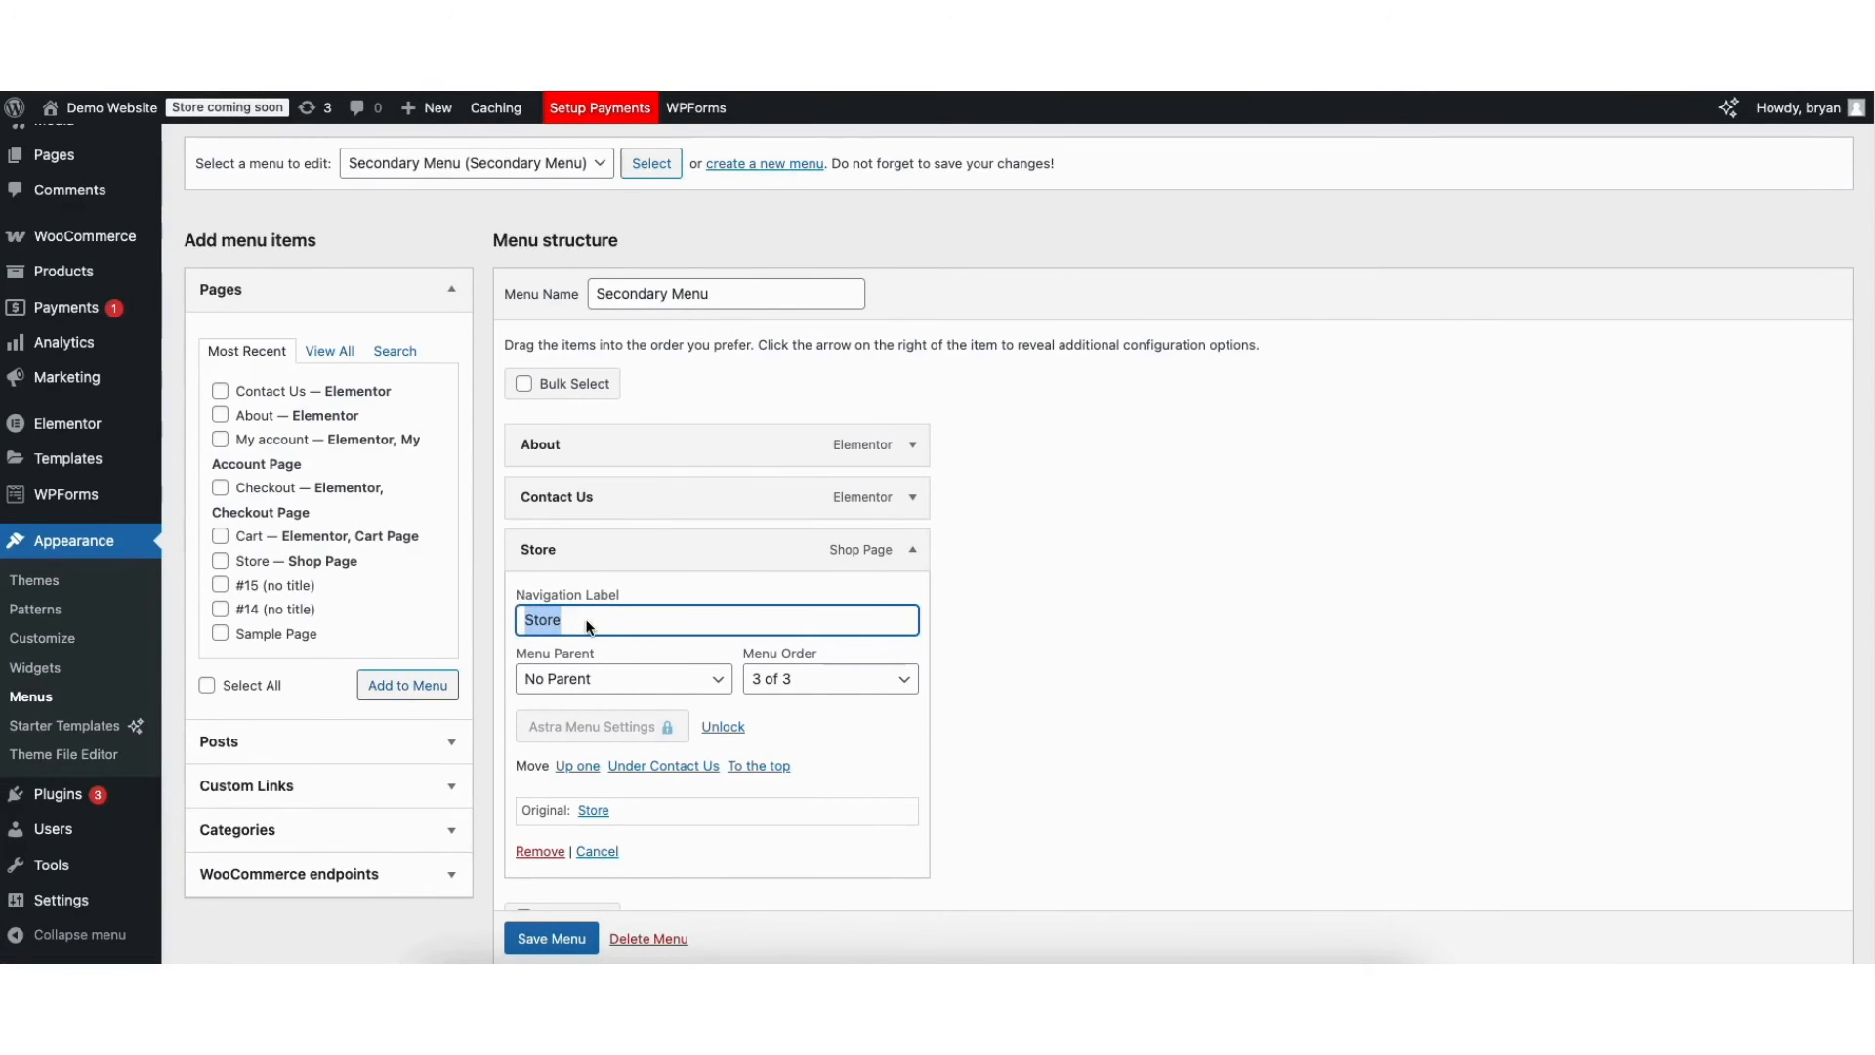
left_click(609, 612)
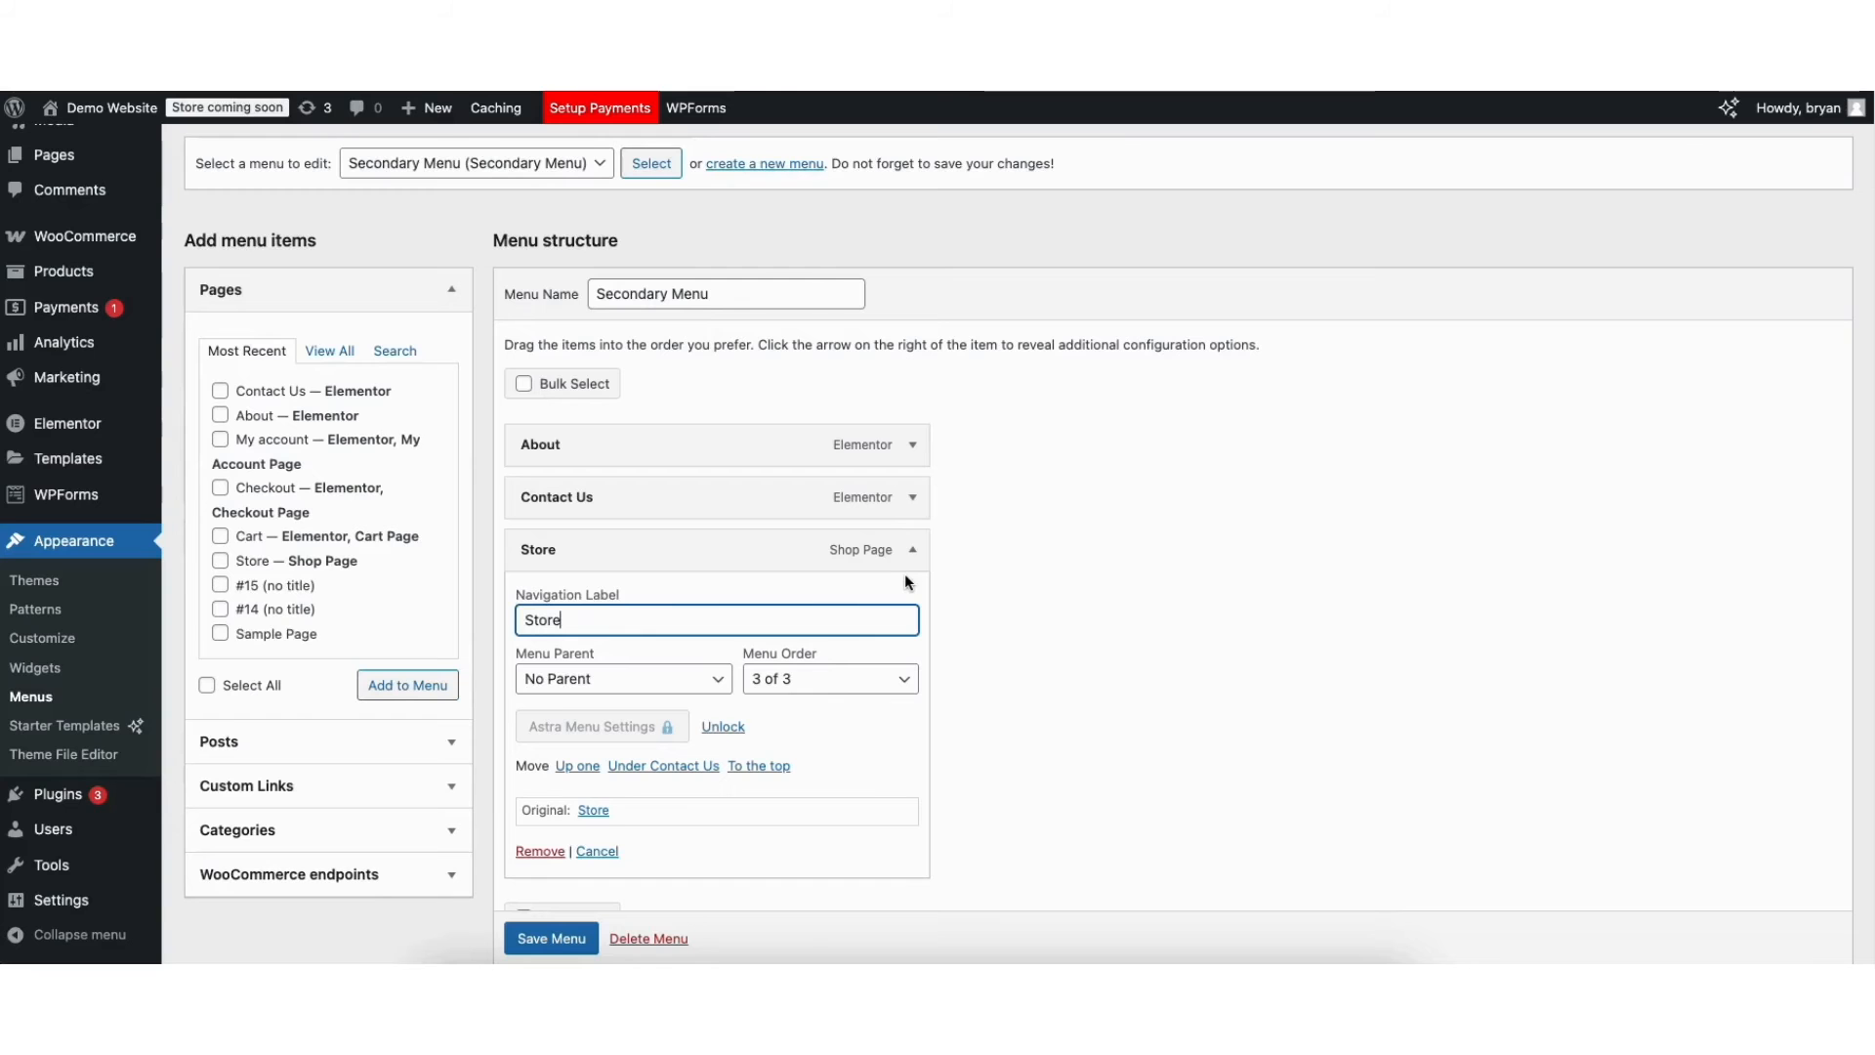
left_click(913, 549)
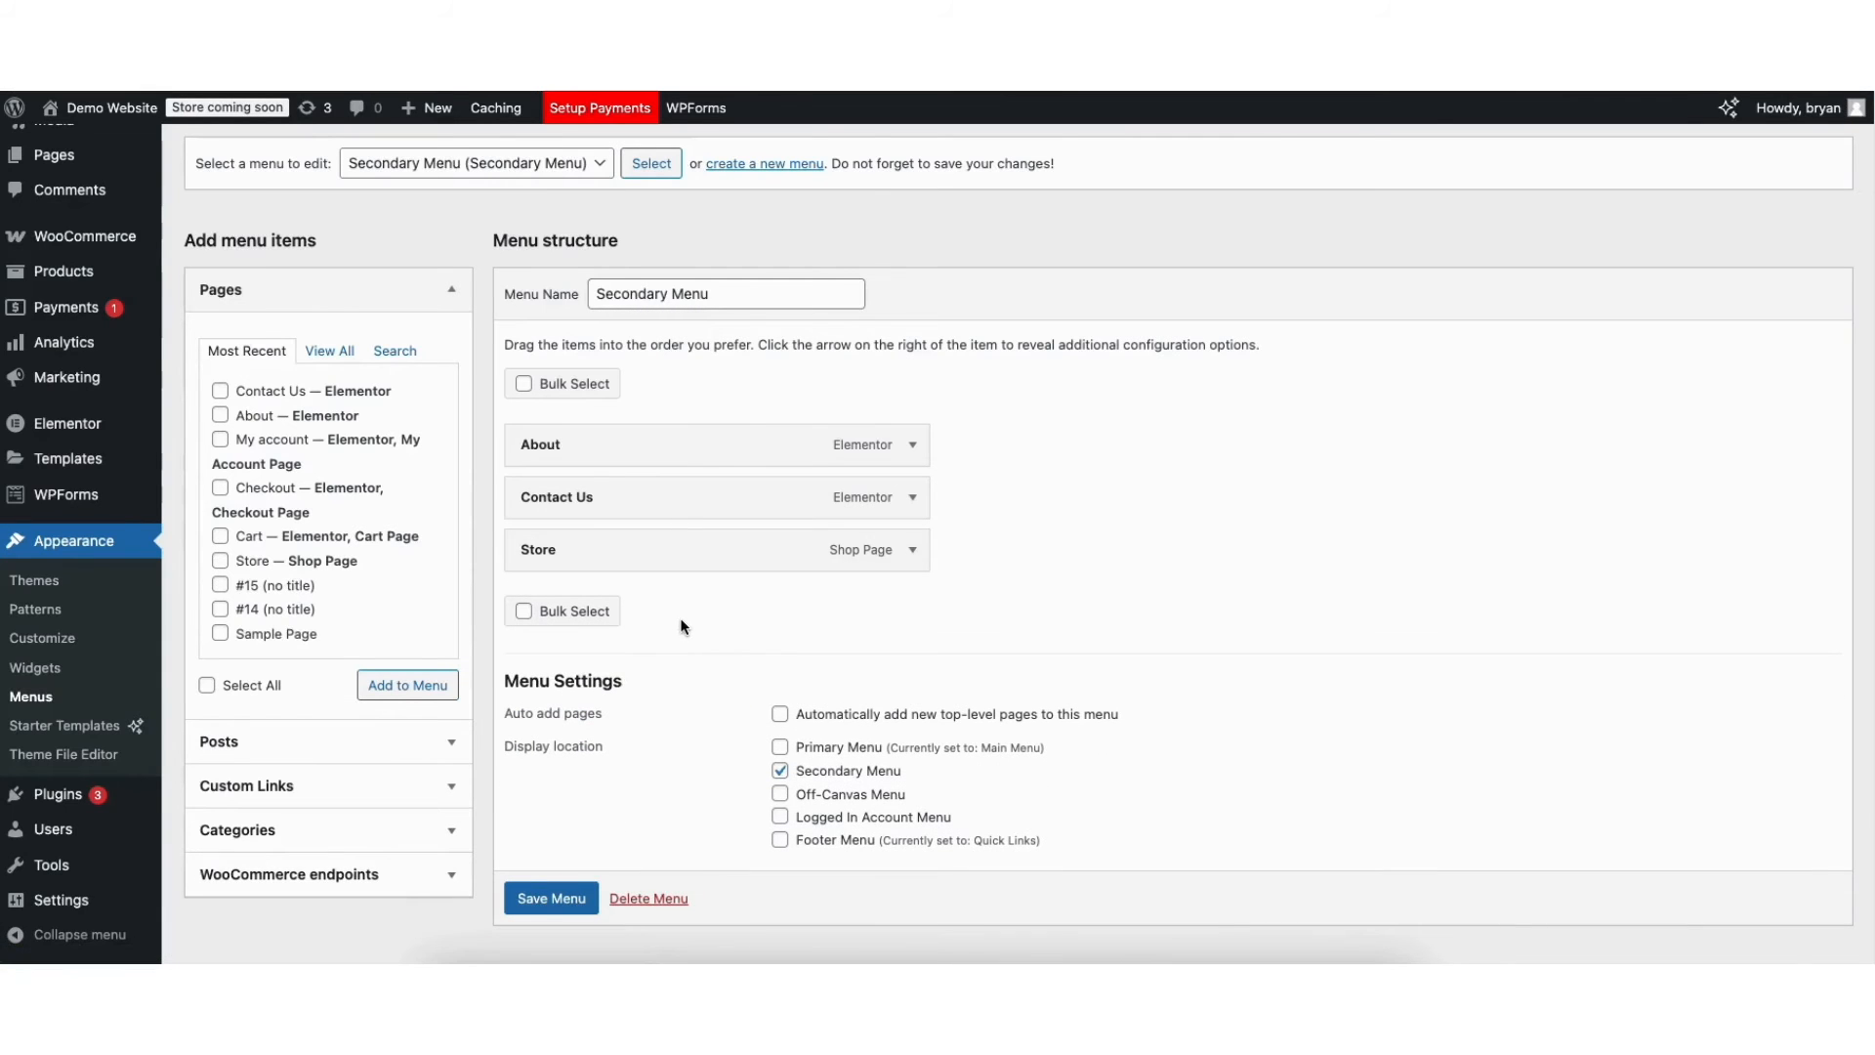
Step: Save the Secondary Menu and visit the public website
scroll(635, 684, "down", 1)
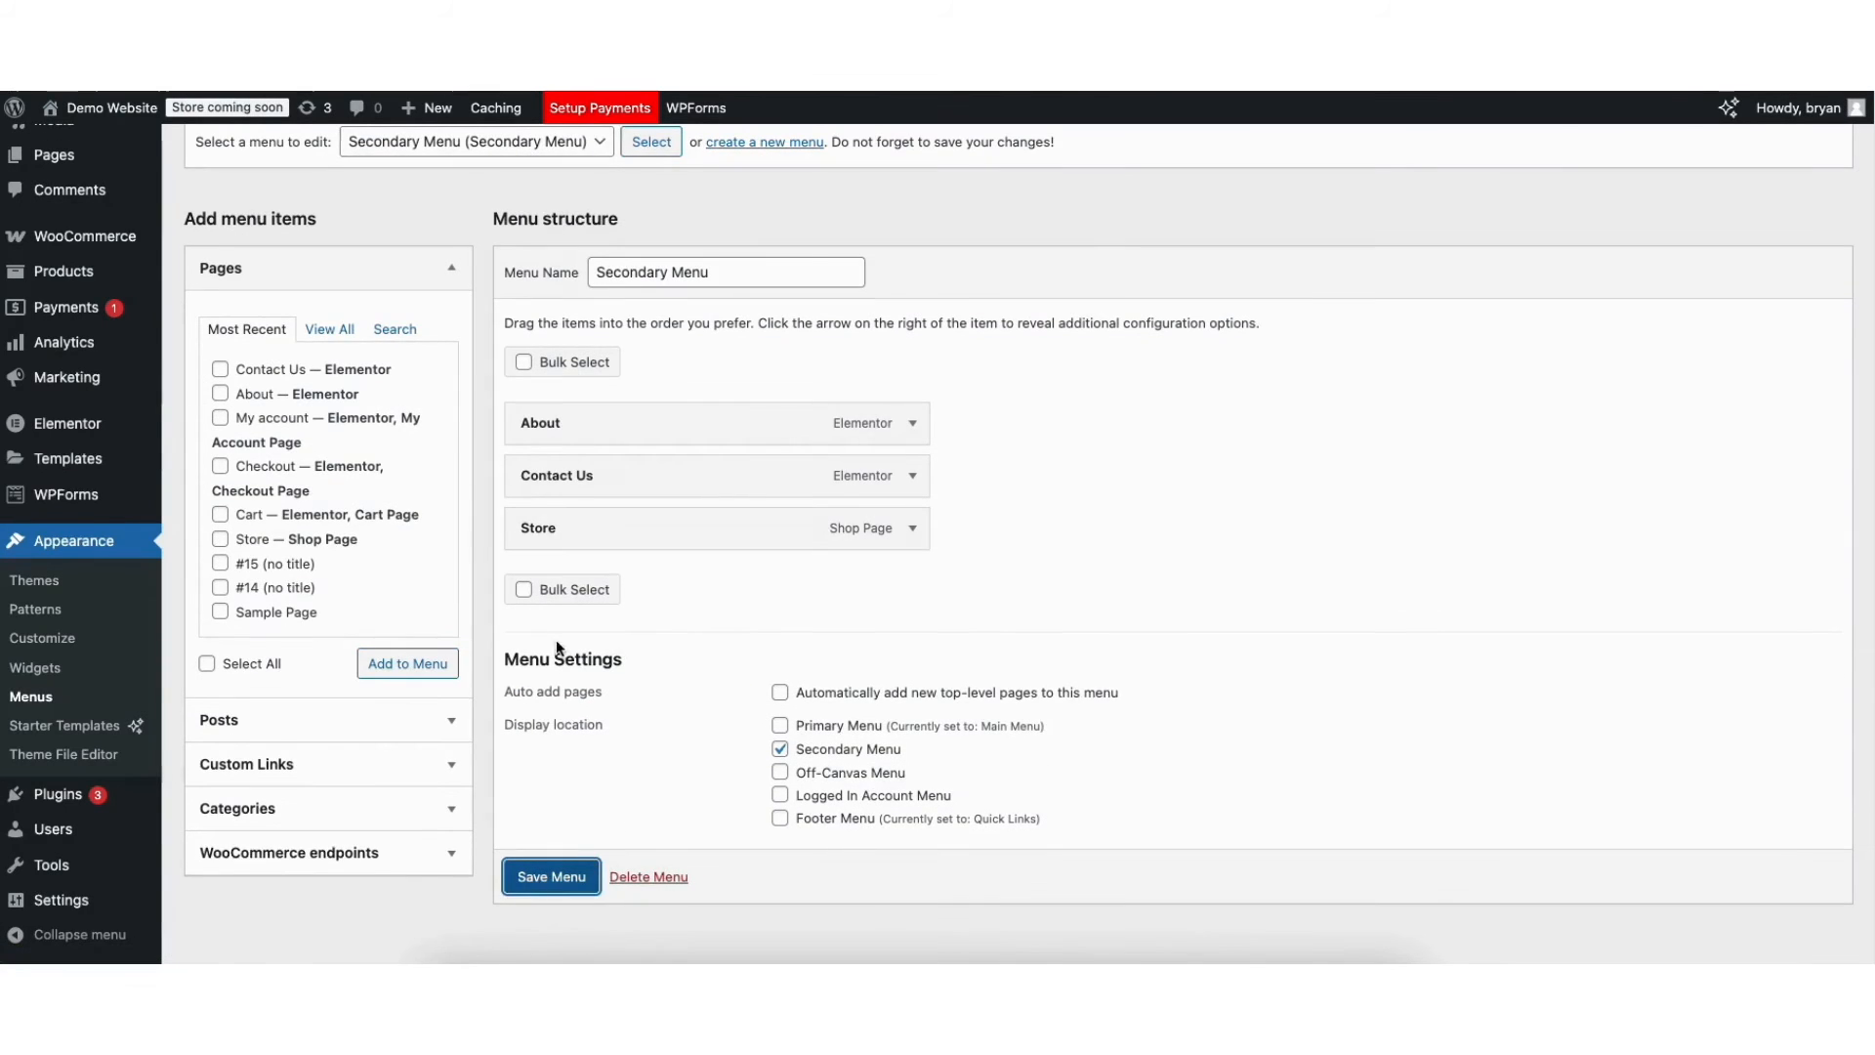
left_click(535, 879)
mouse_move(103, 109)
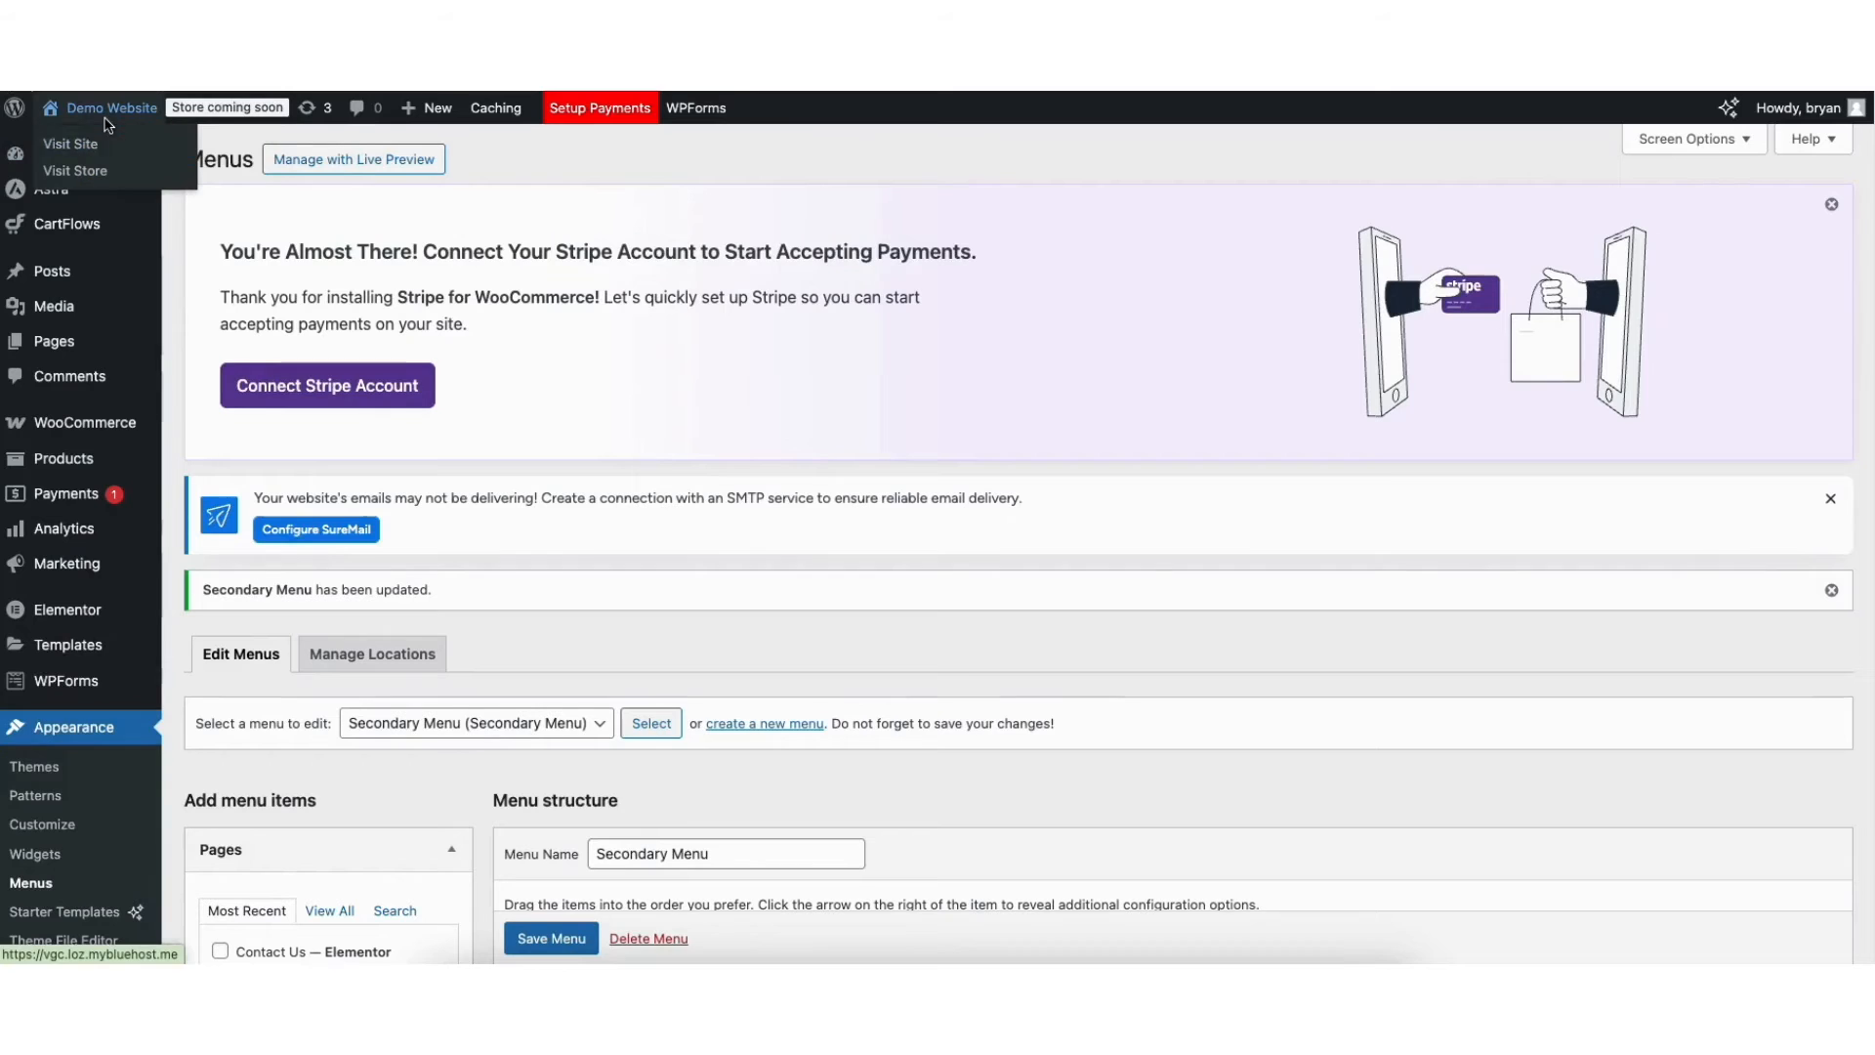
left_click(61, 139)
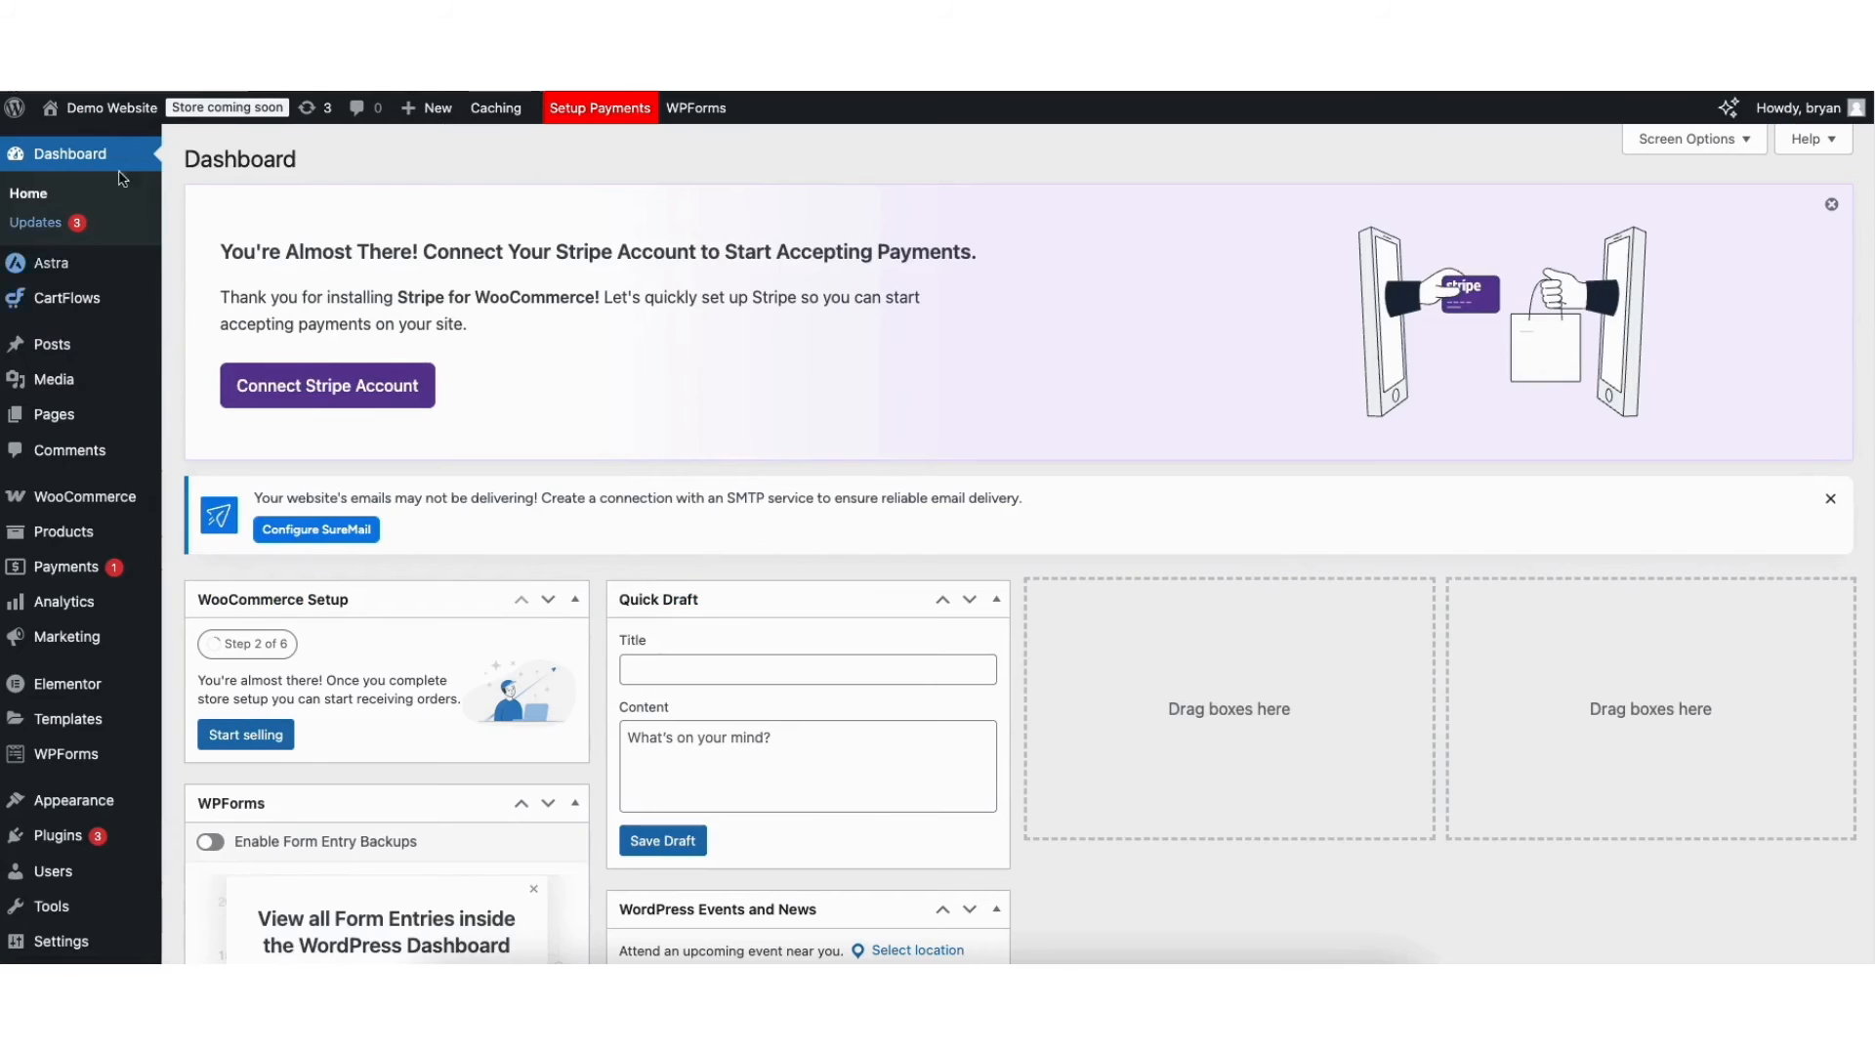
Step: Open the storefront from the dashboard and browse the product listing
mouse_move(88, 113)
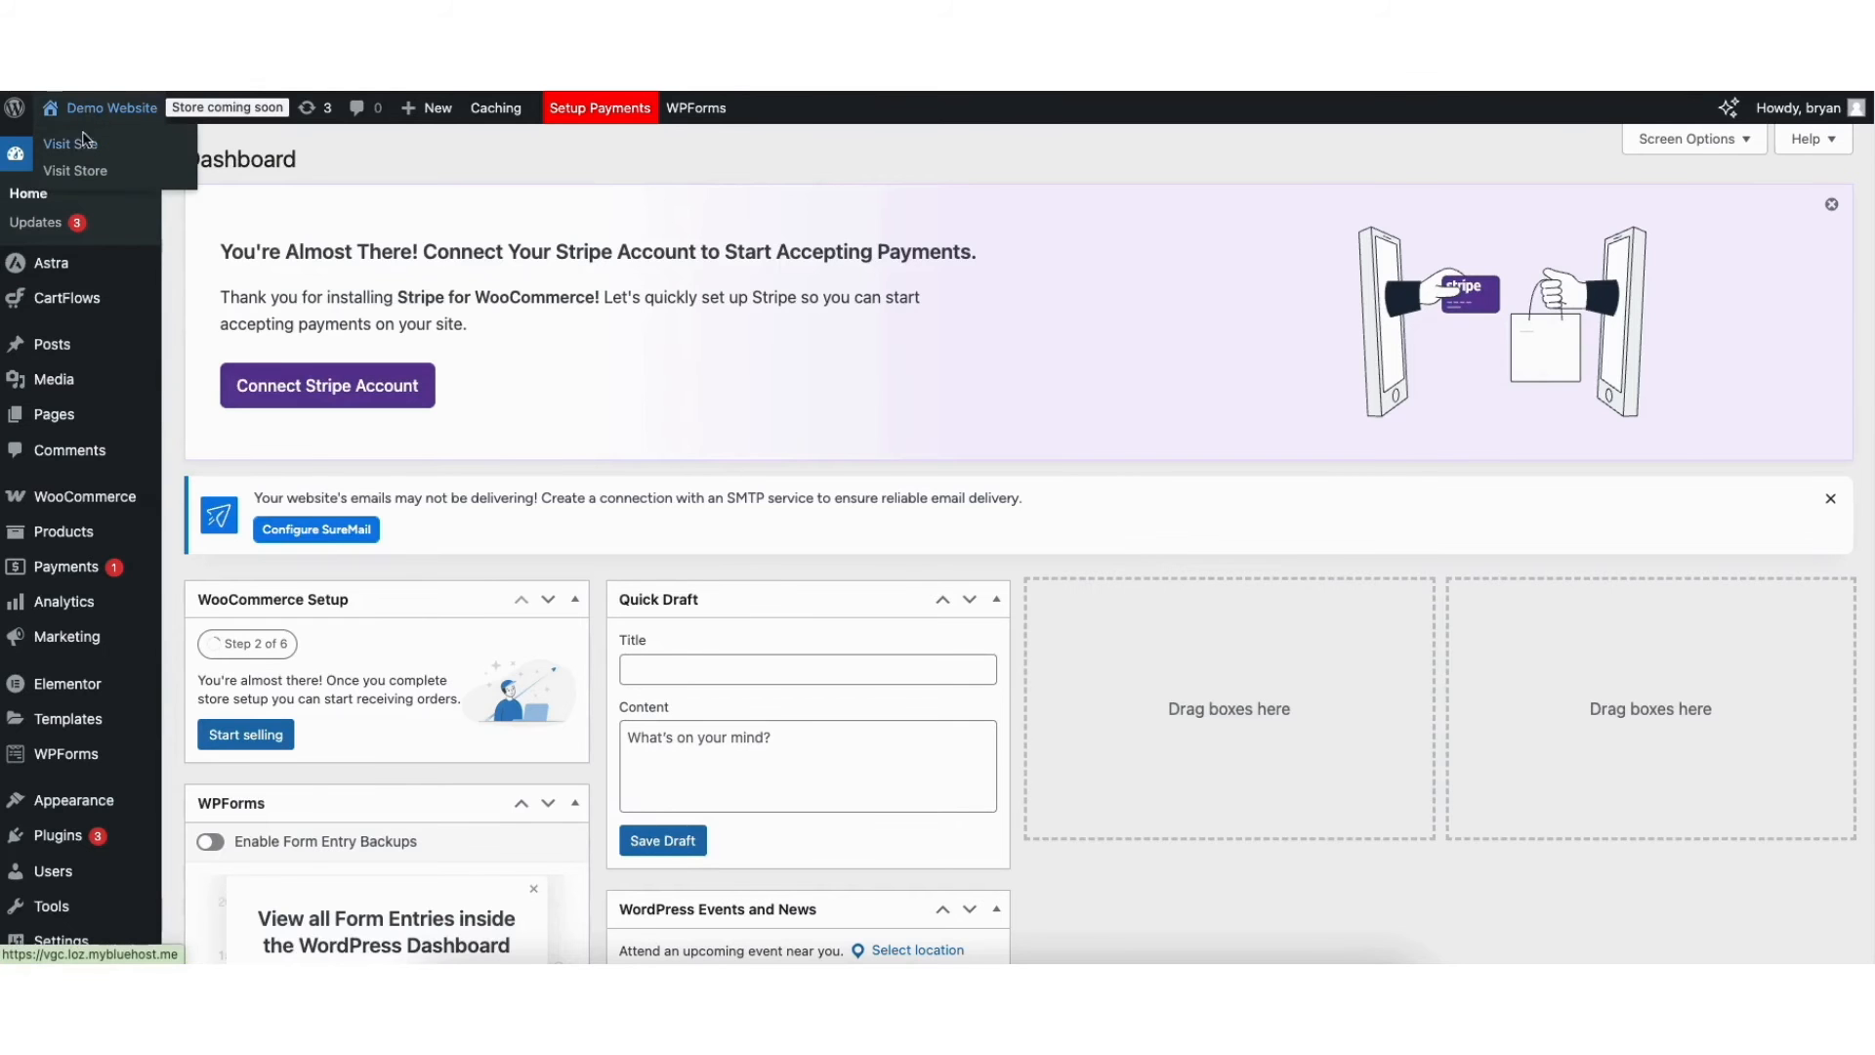
left_click(83, 183)
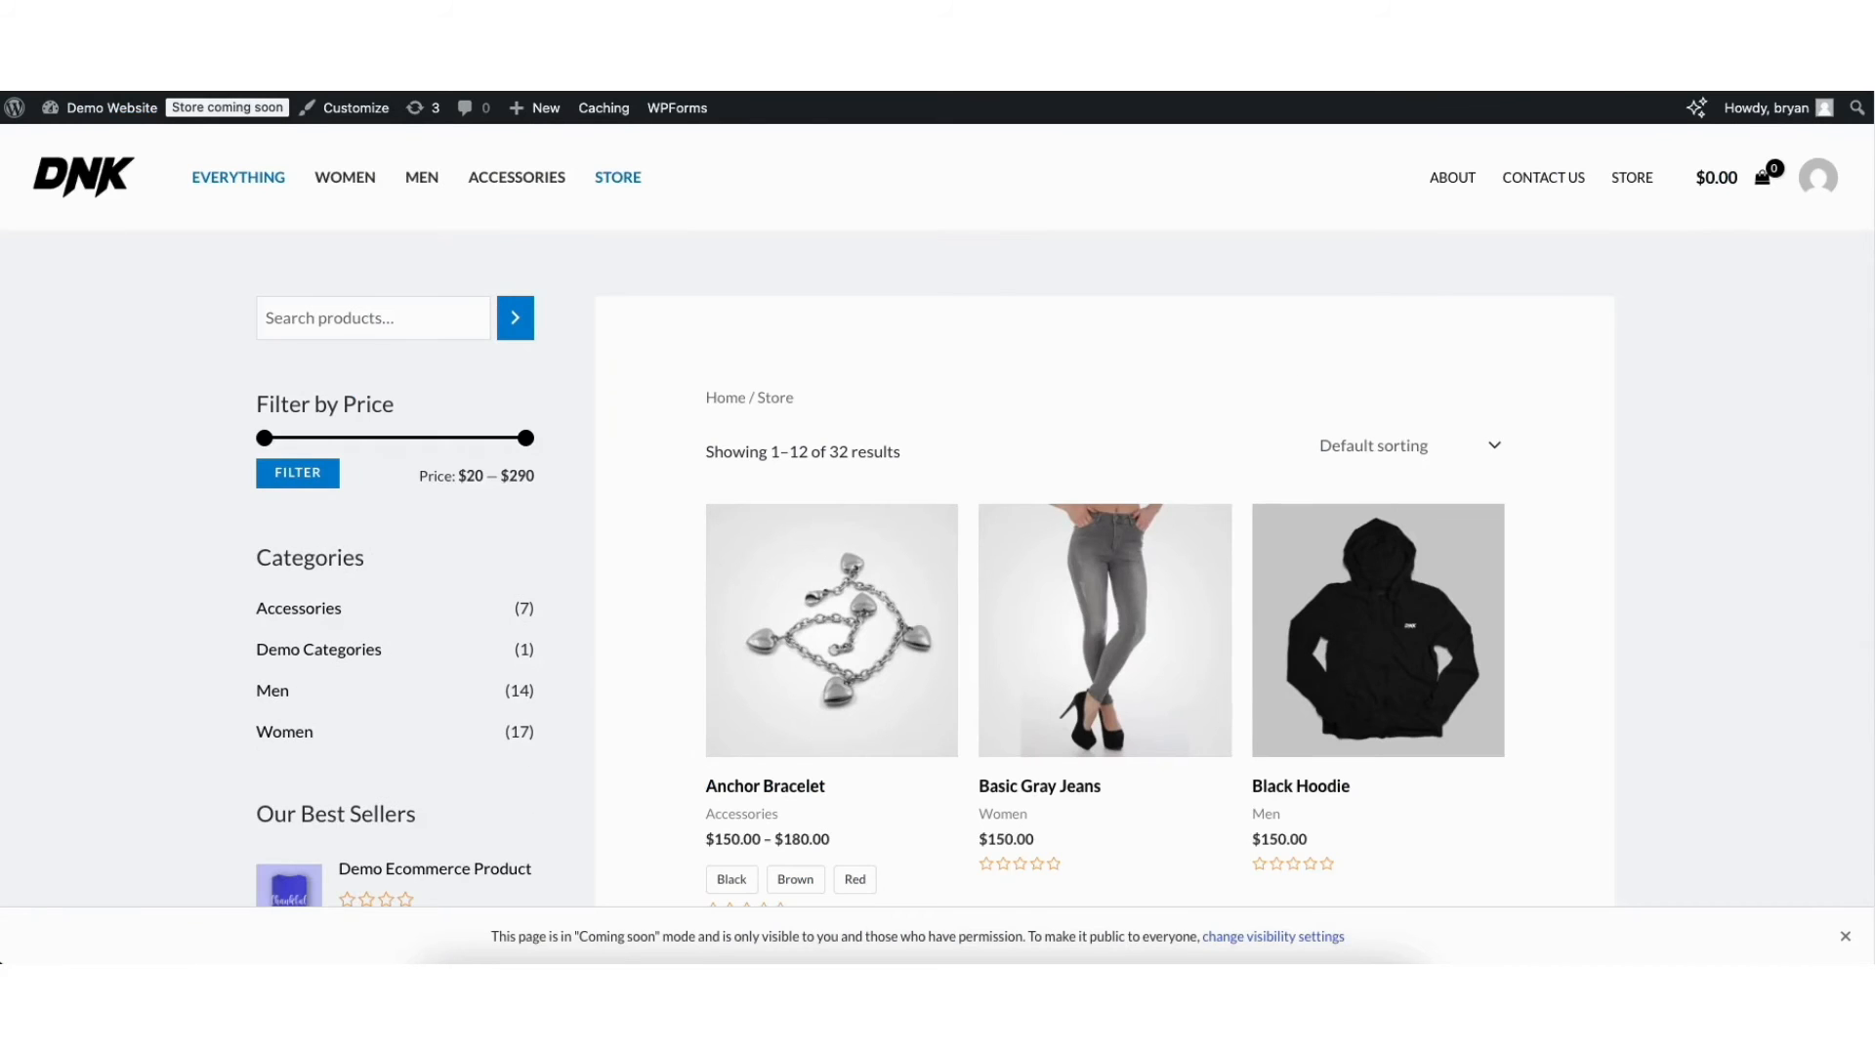
scroll(1863, 188, "down", 4)
scroll(1074, 518, "down", 11)
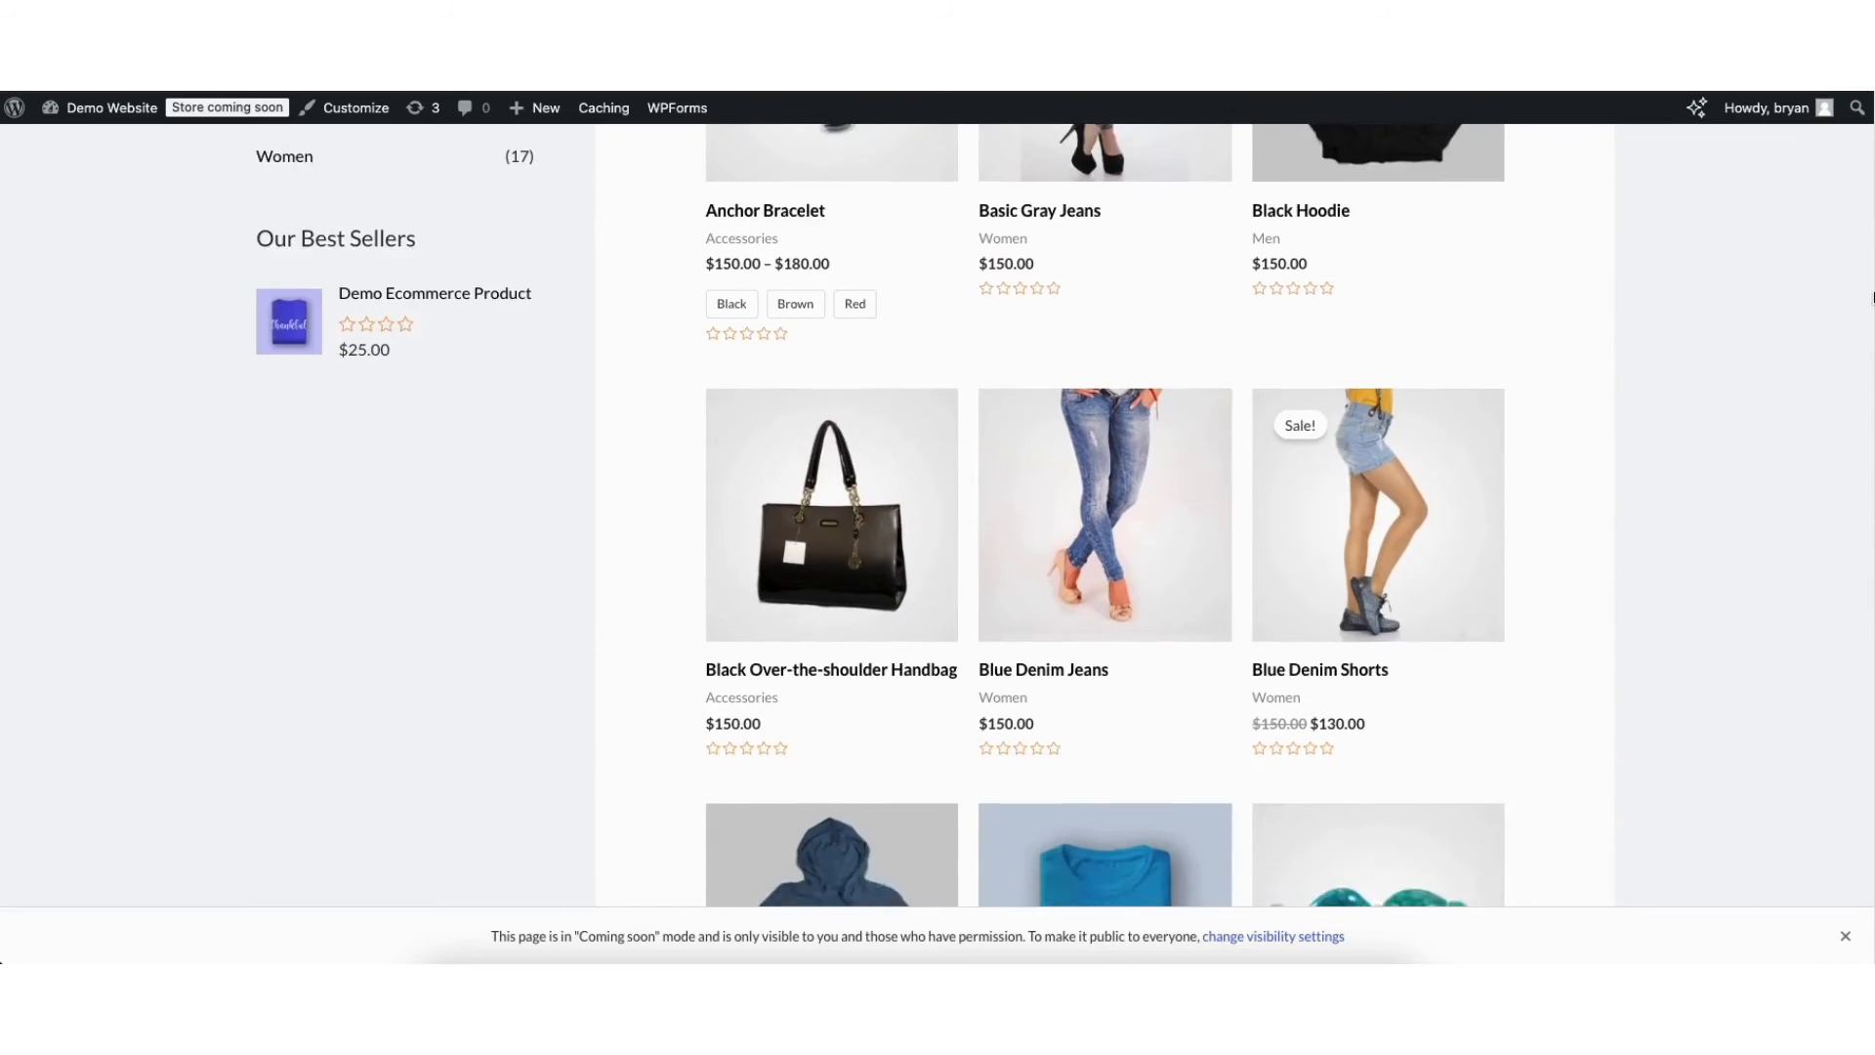
Step: Look through the rest of the Store page's product listing, from the products down to the footer
scroll(1870, 533, "down", 6)
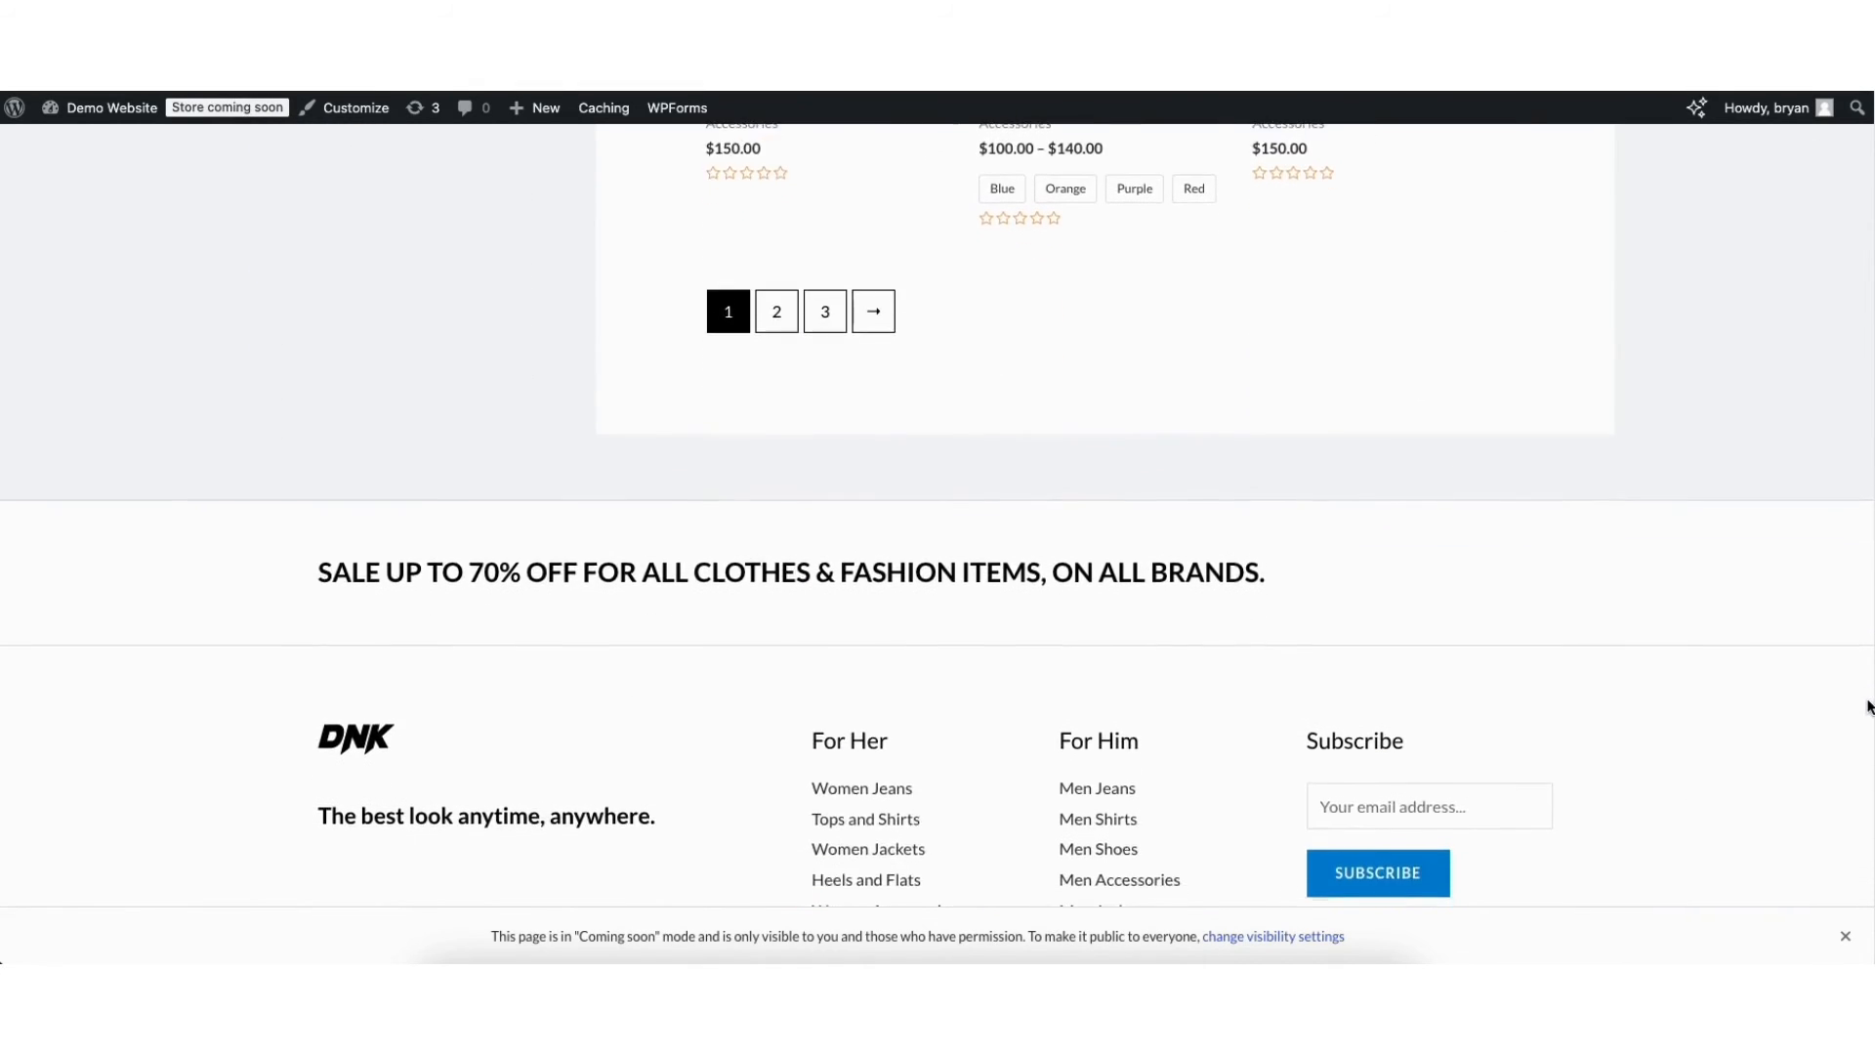
scroll(1868, 615, "up", 10)
scroll(1104, 517, "up", 11)
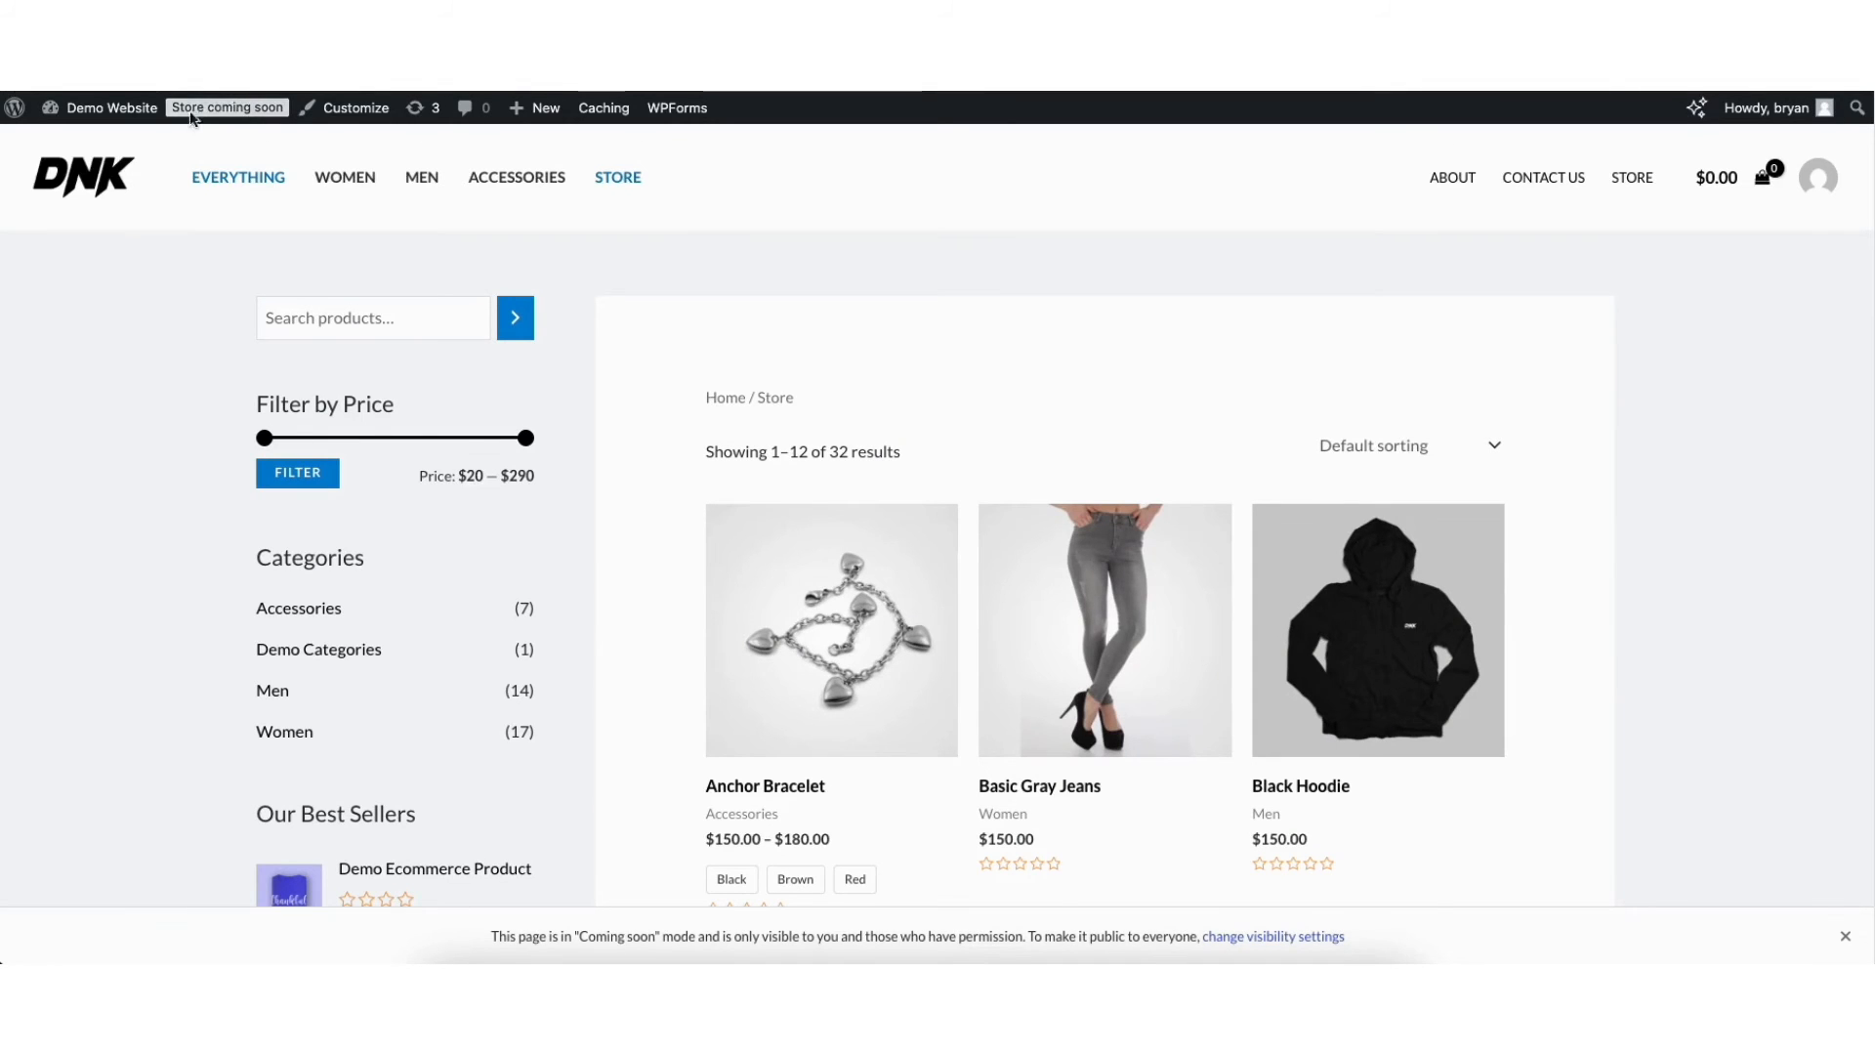
Step: Return to the site's dashboard and open the WooCommerce settings
mouse_move(95, 114)
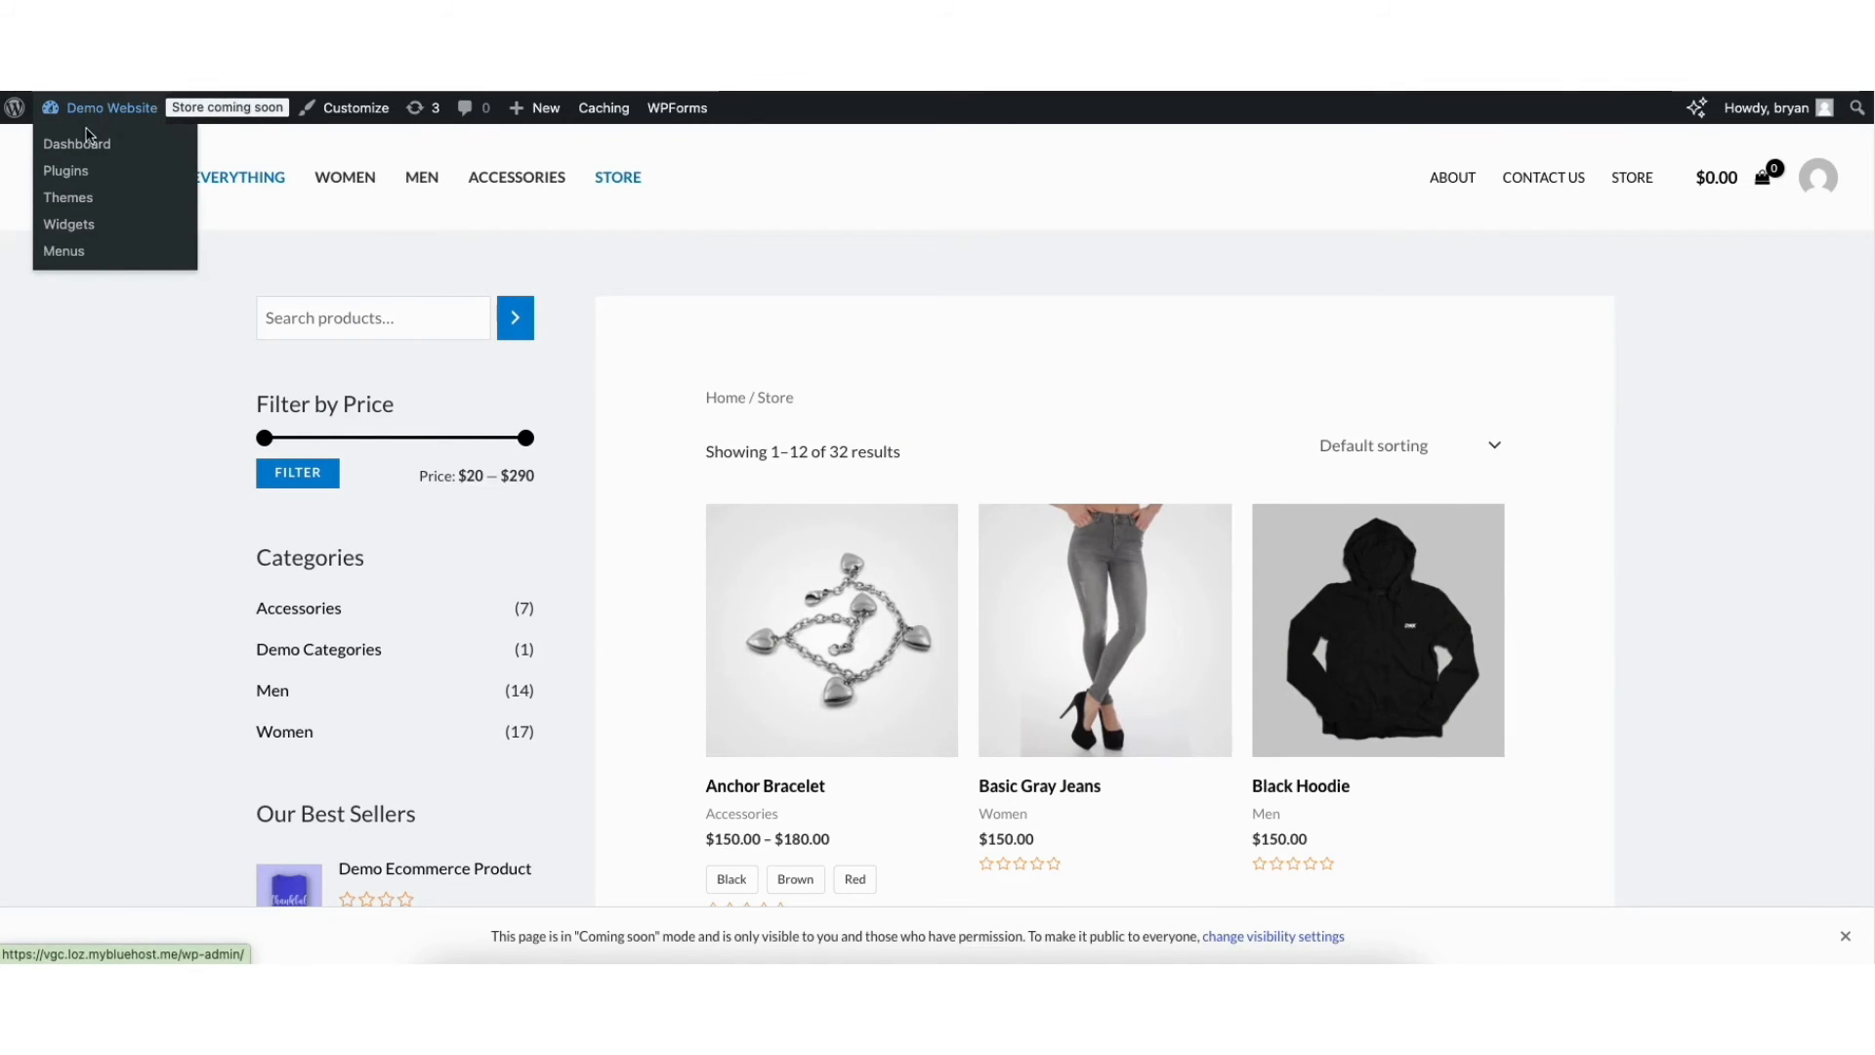
left_click(86, 146)
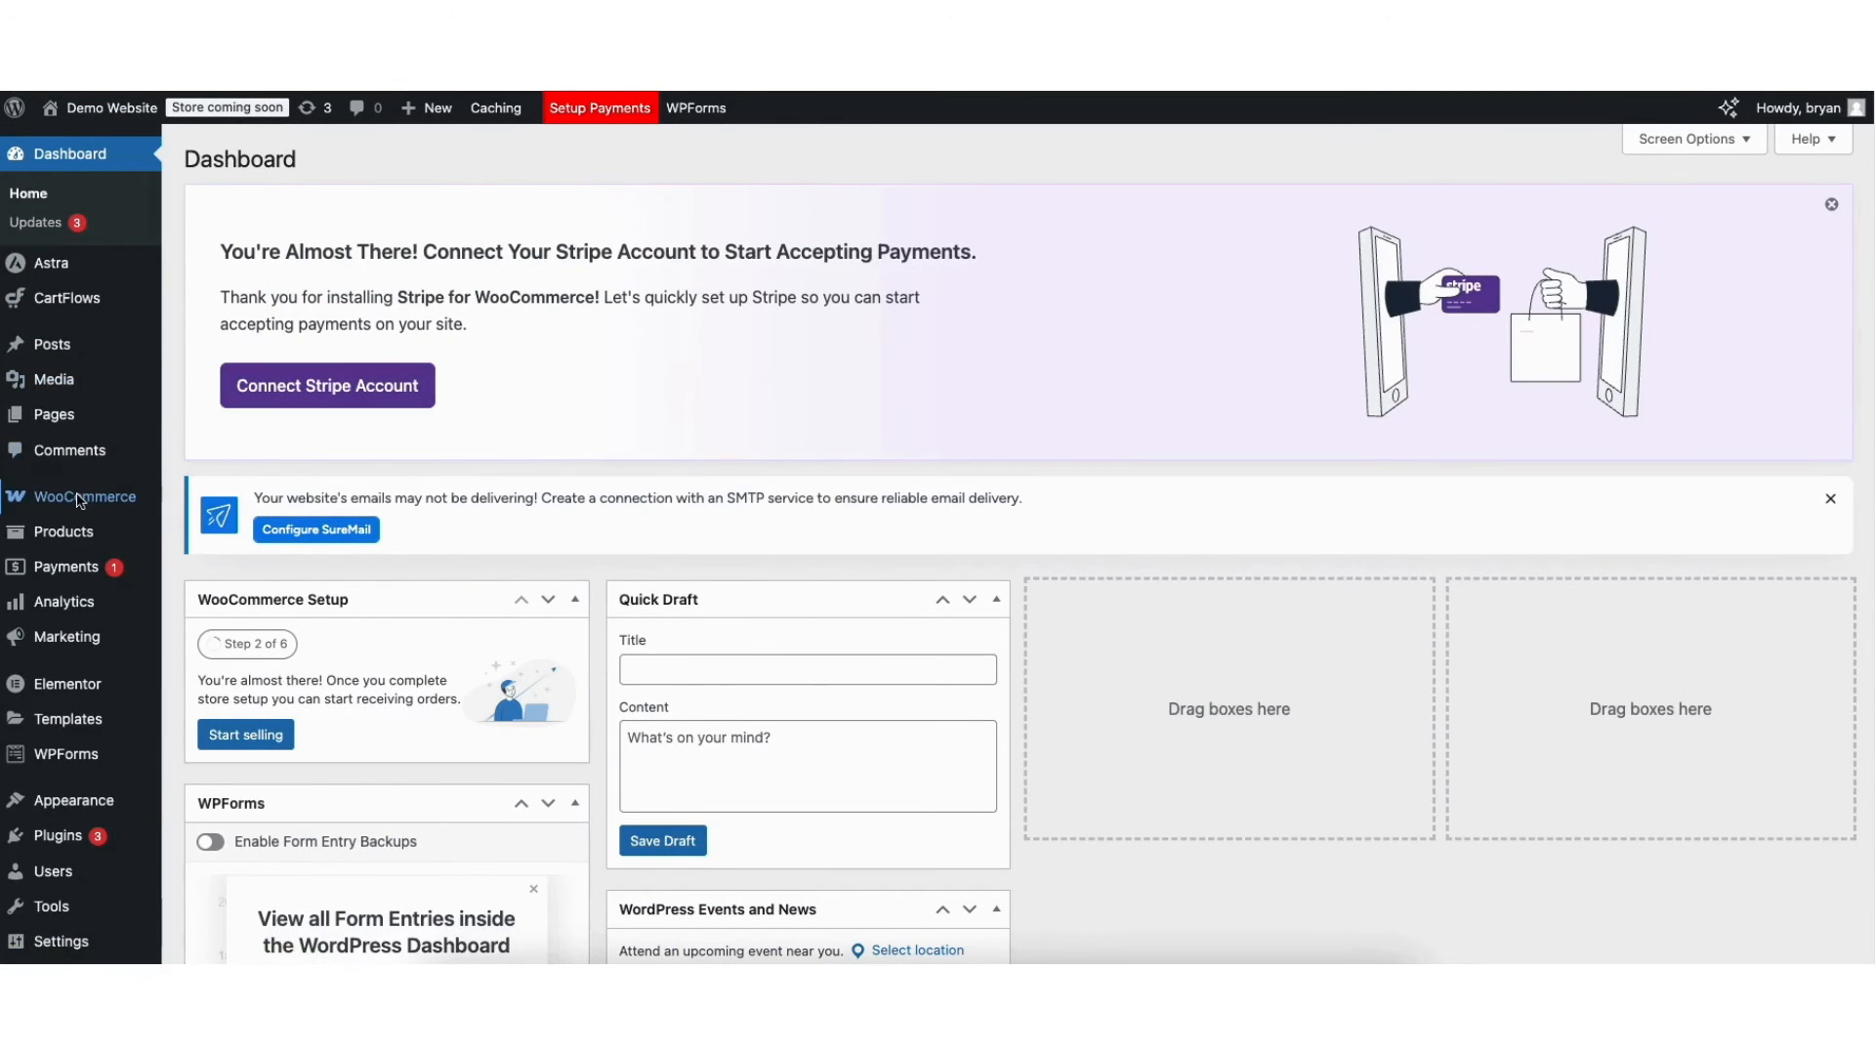
mouse_move(79, 501)
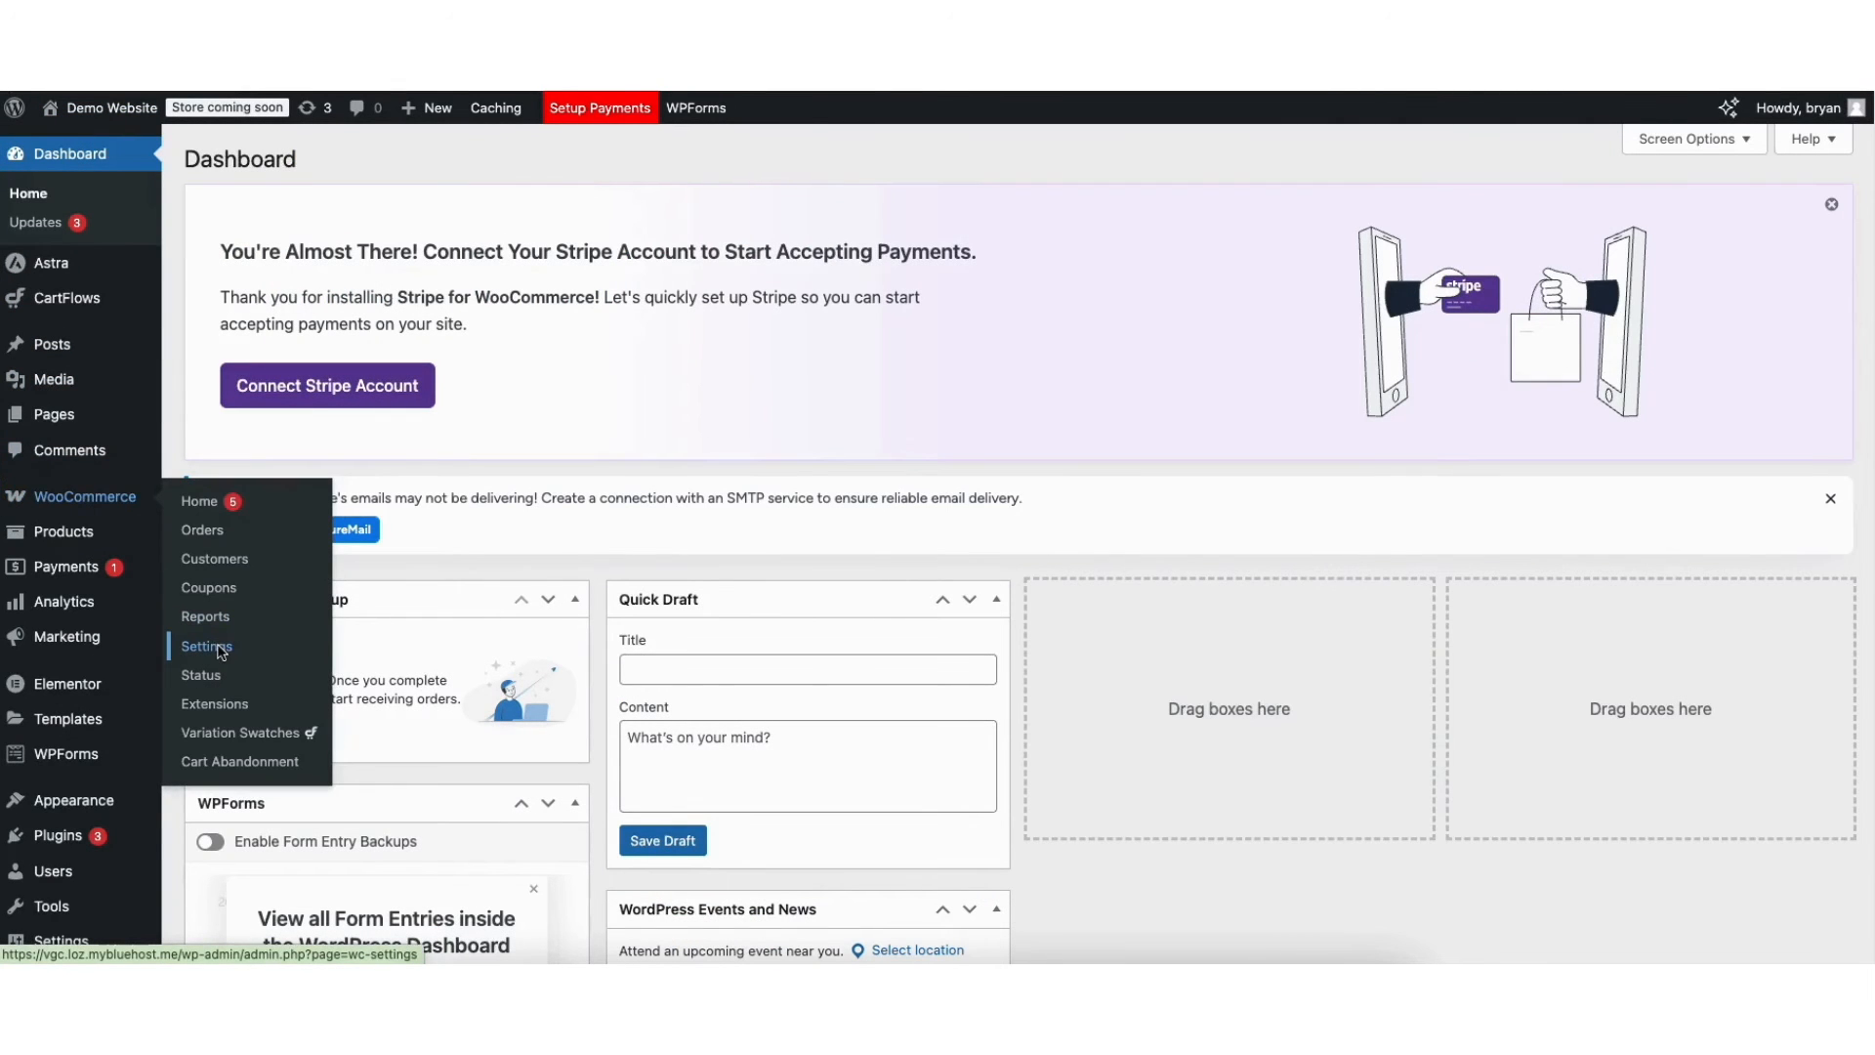
left_click(206, 647)
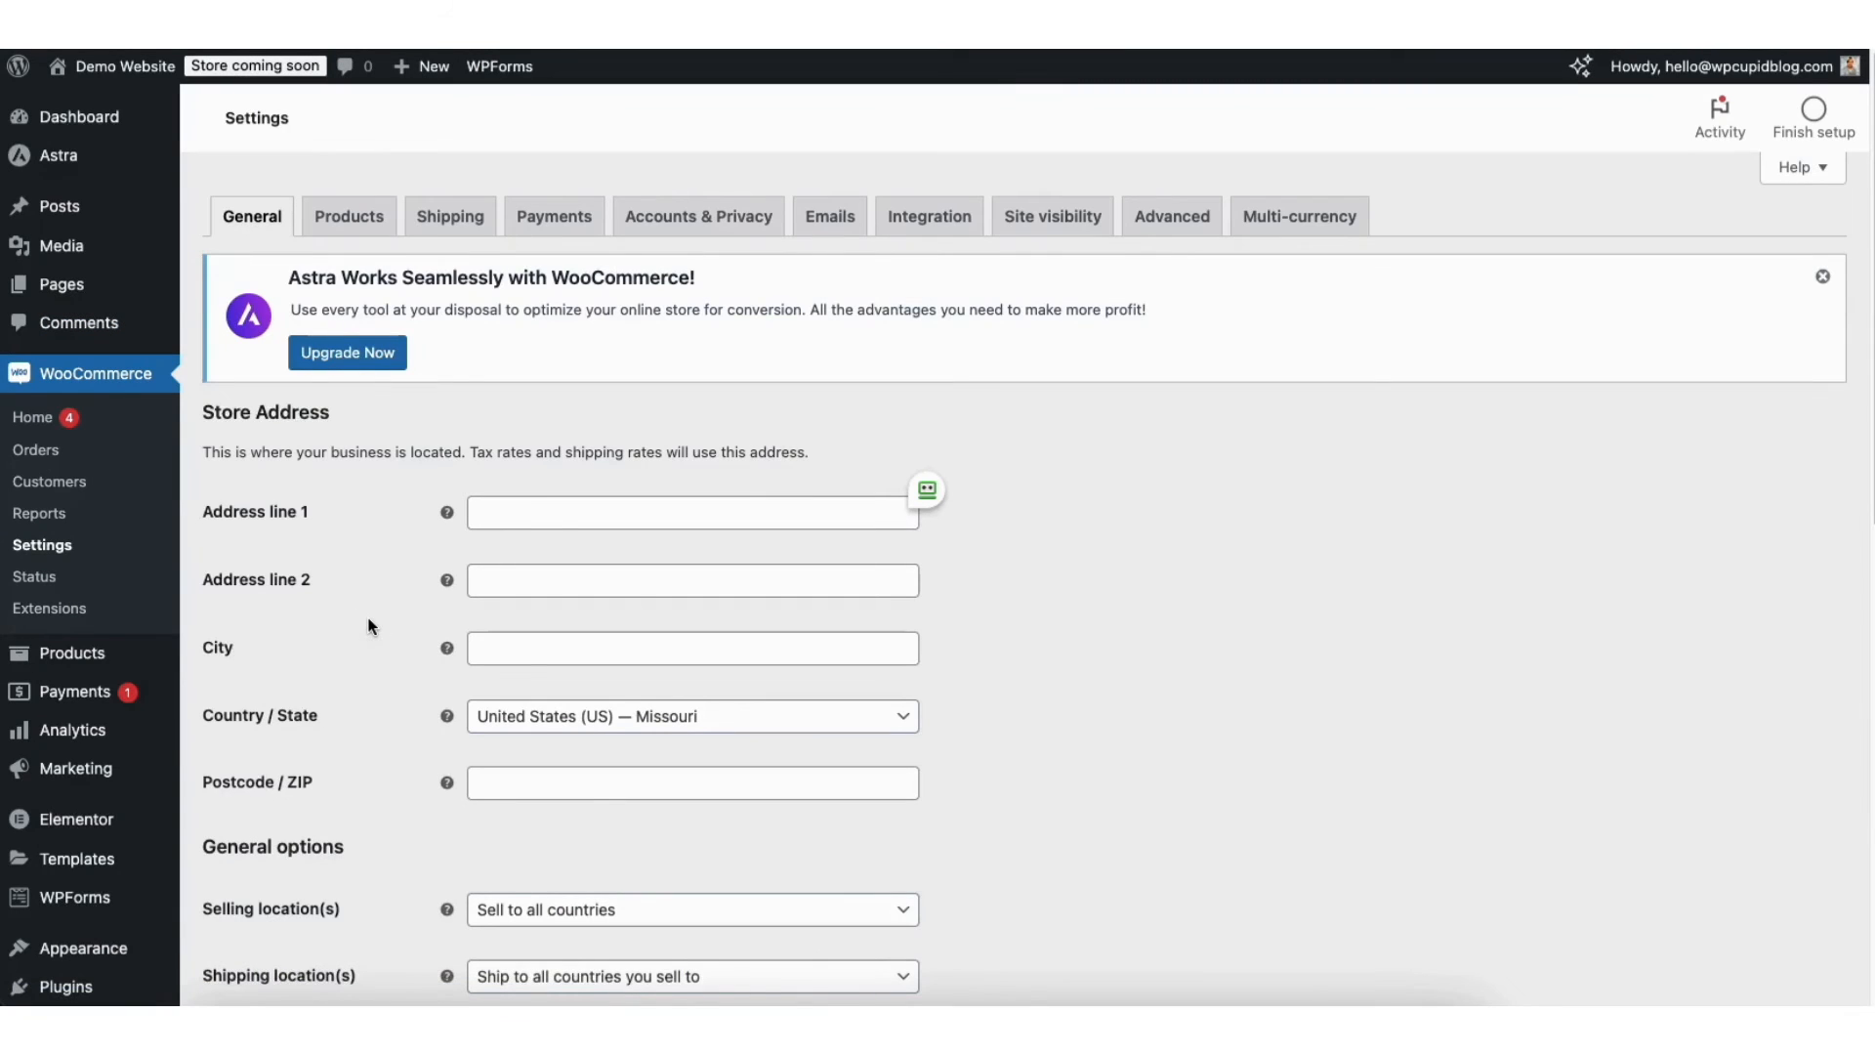
Step: Review the available choices for selling locations, shipping locations and default customer location in the general options
scroll(1749, 397, "down", 5)
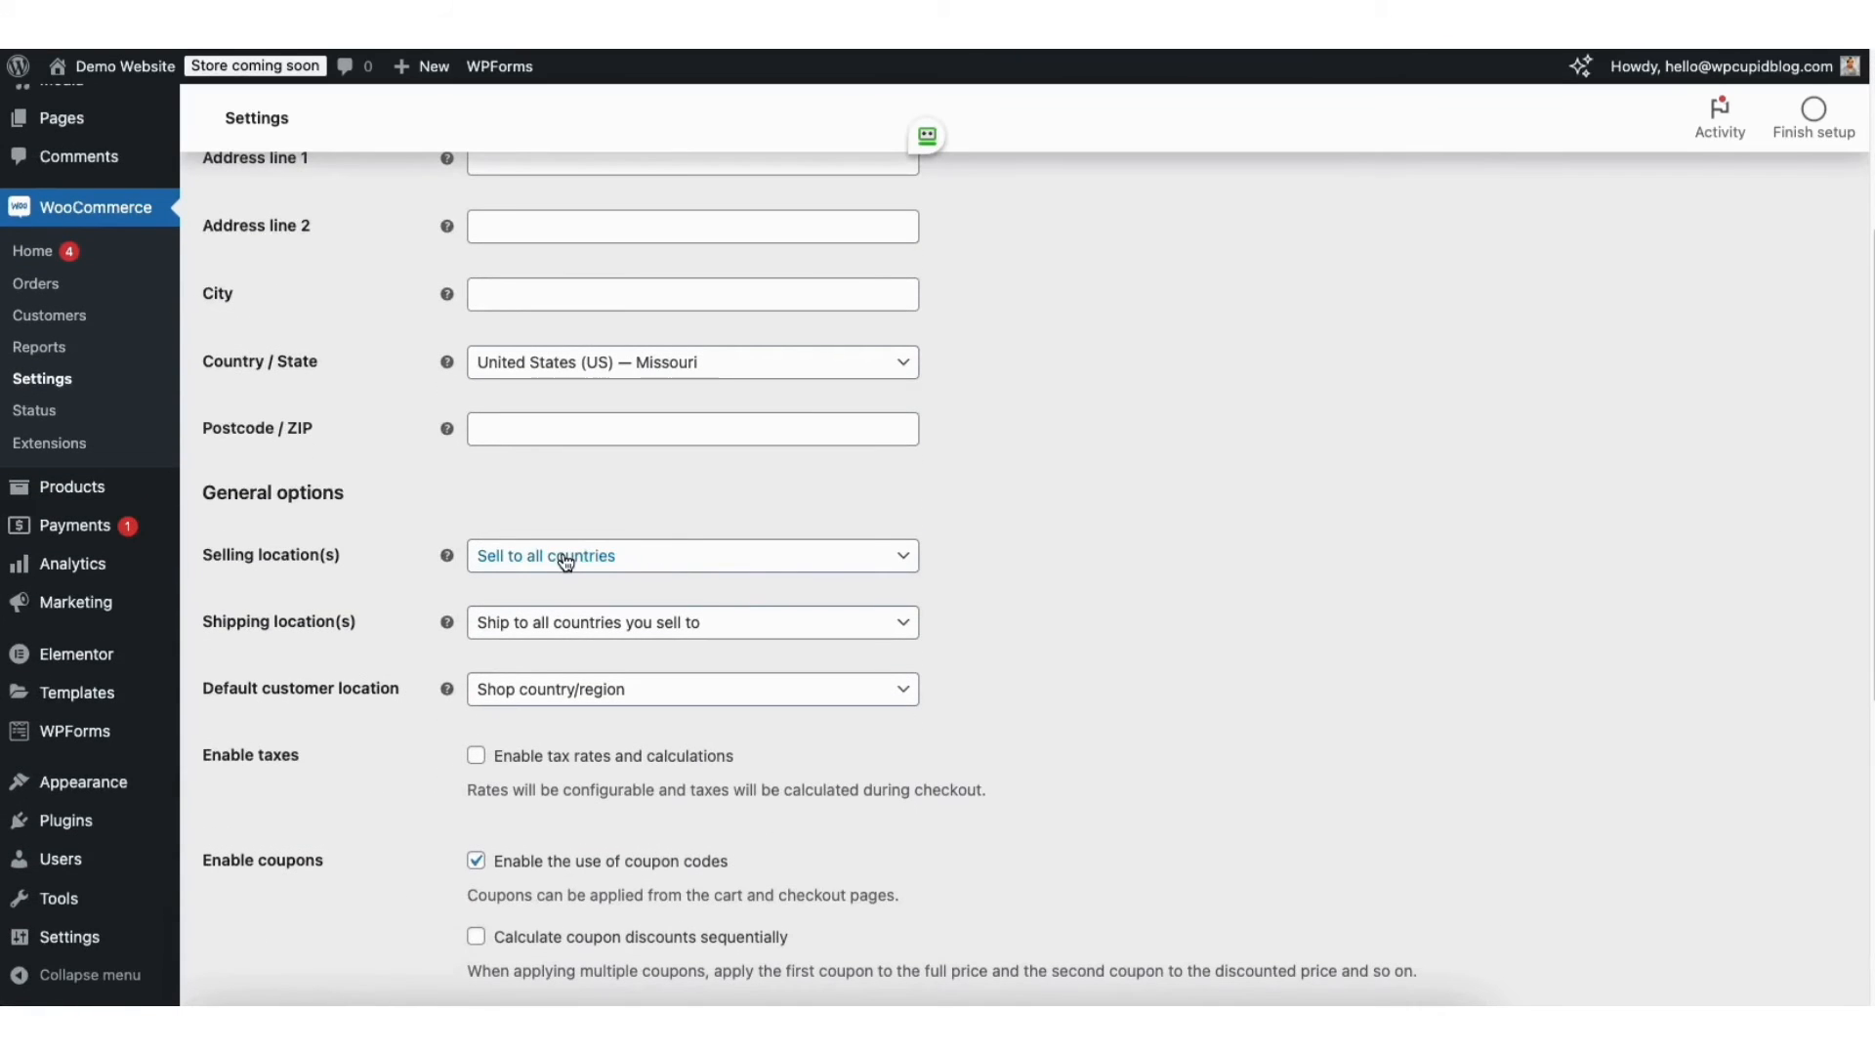
left_click(567, 559)
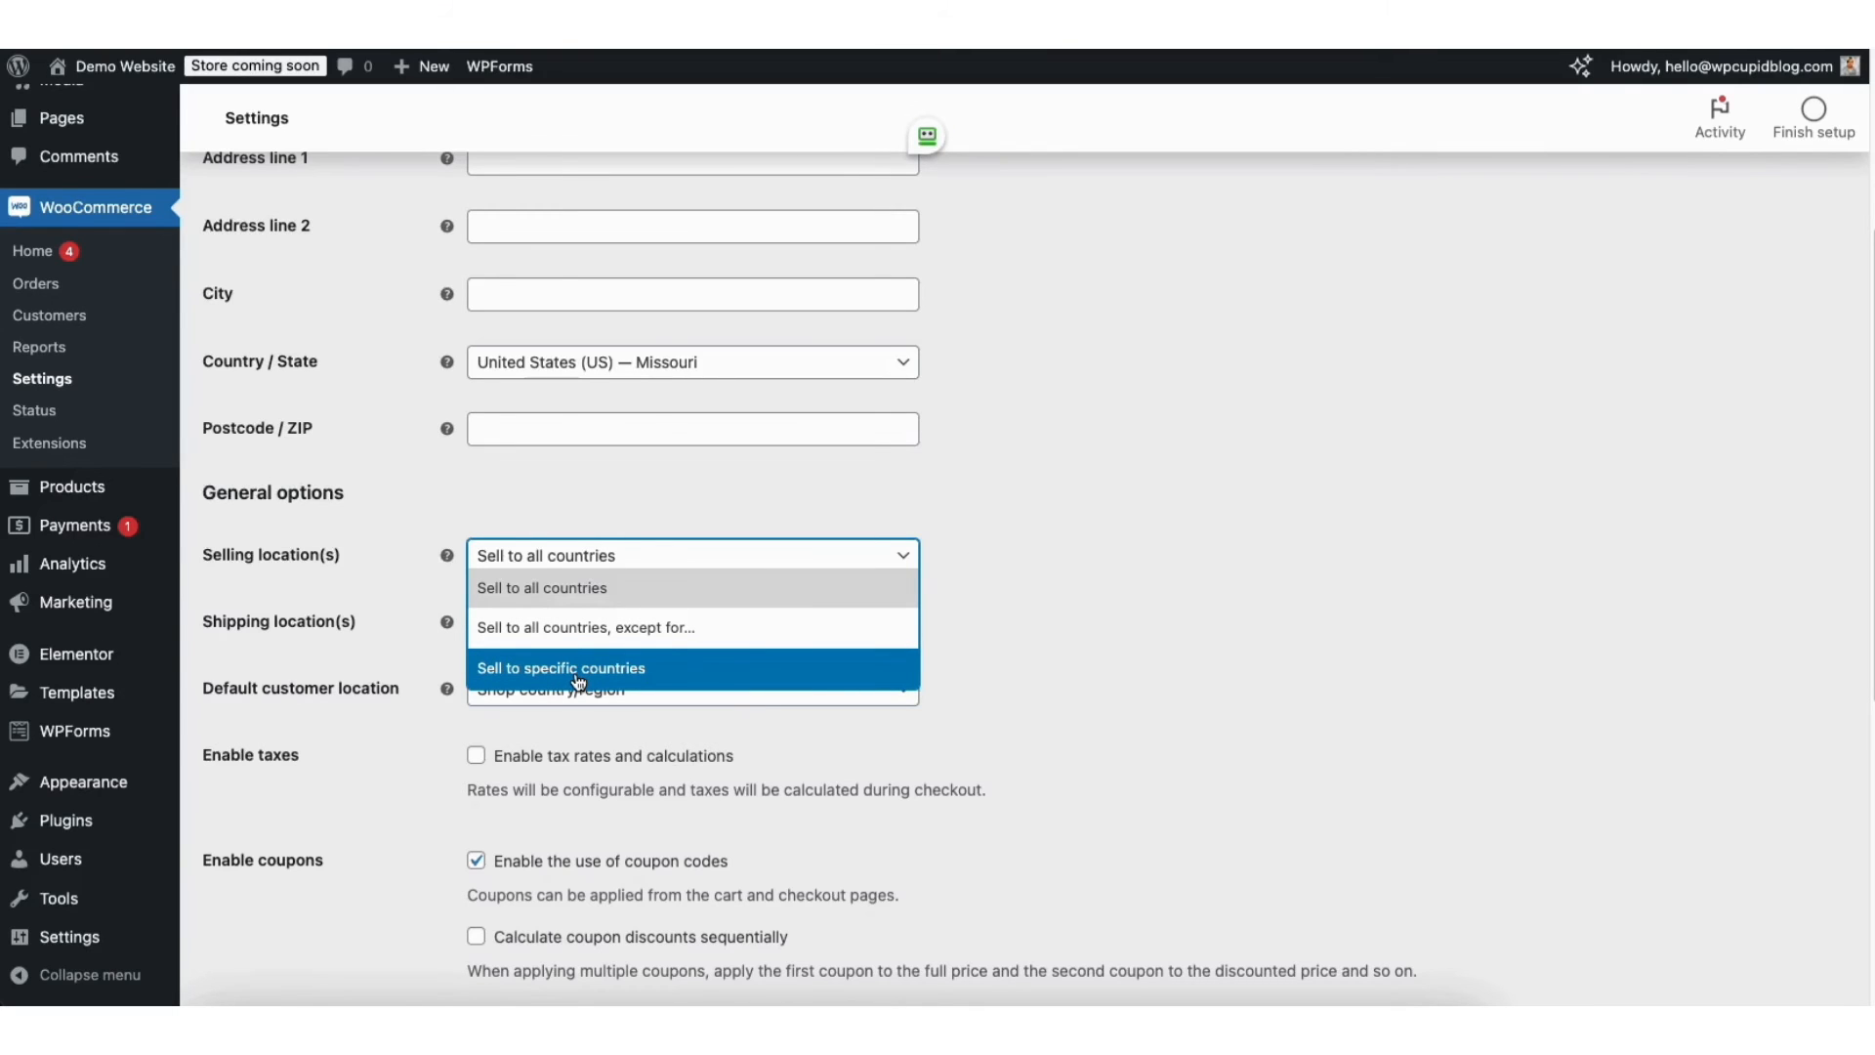
left_click(1102, 607)
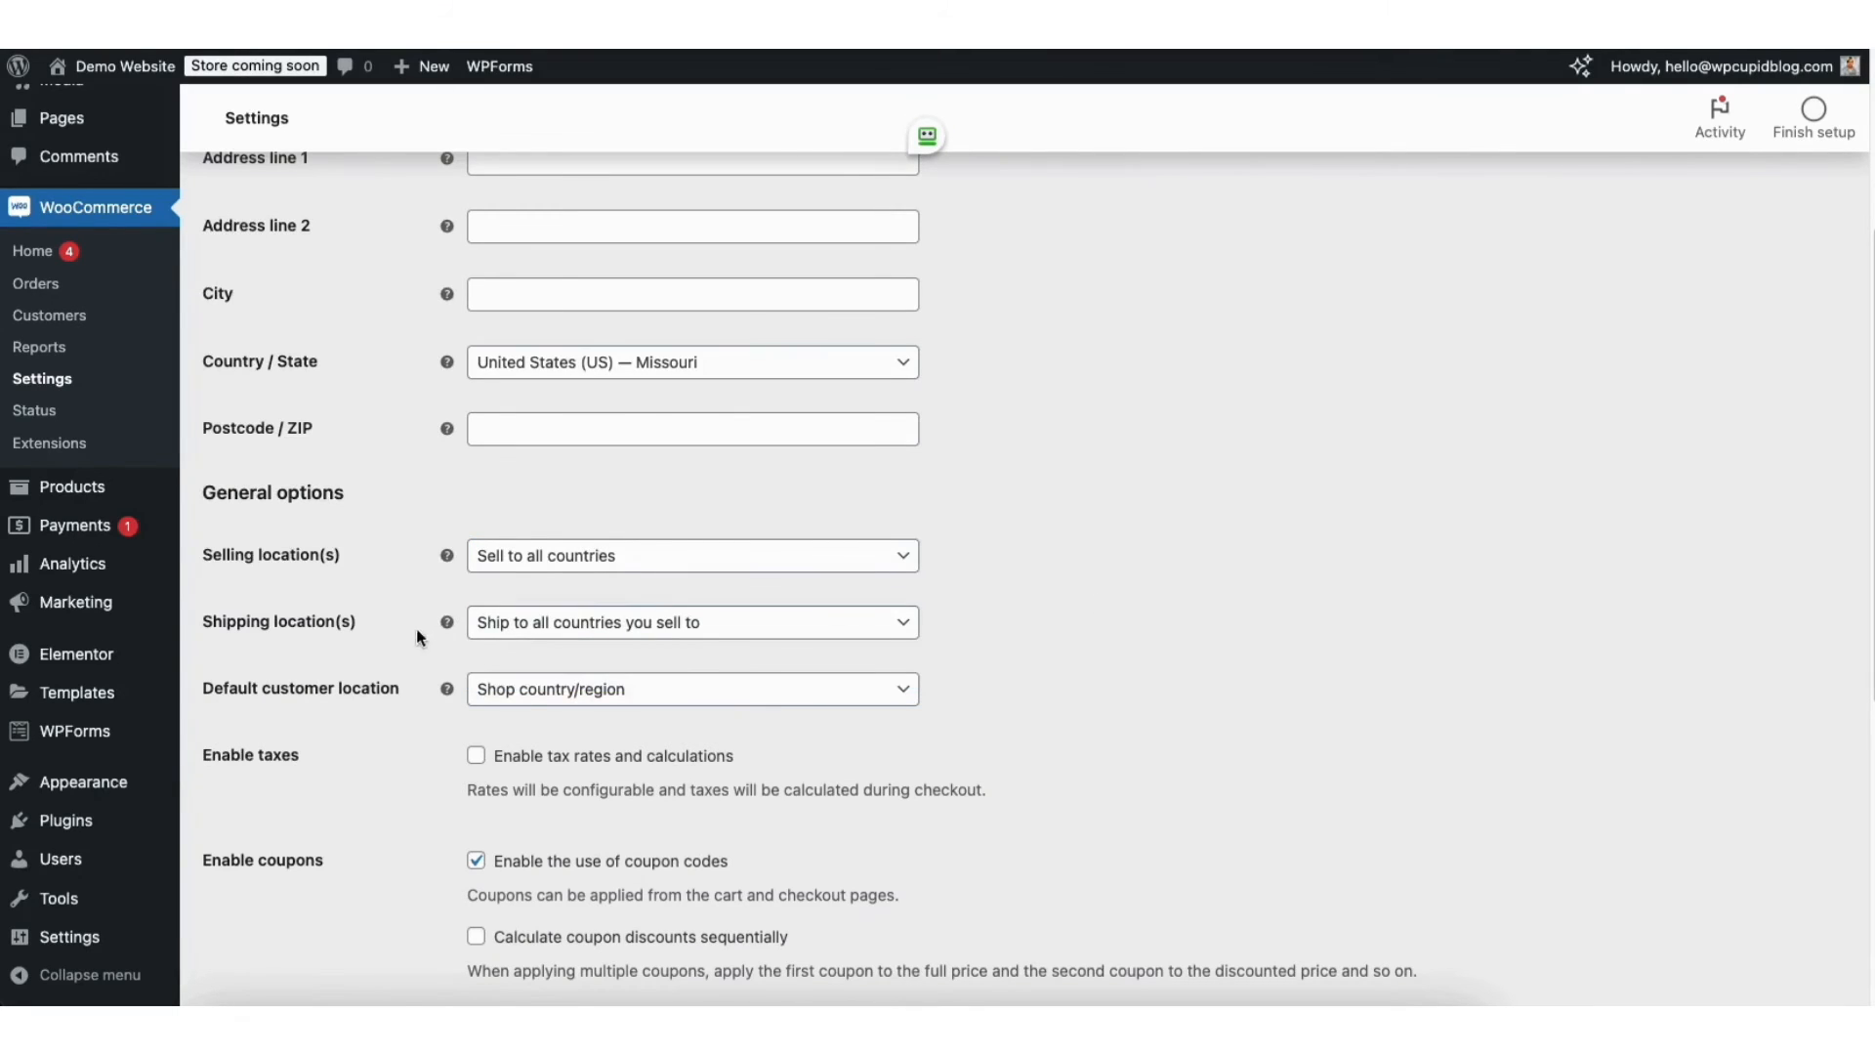
left_click(597, 633)
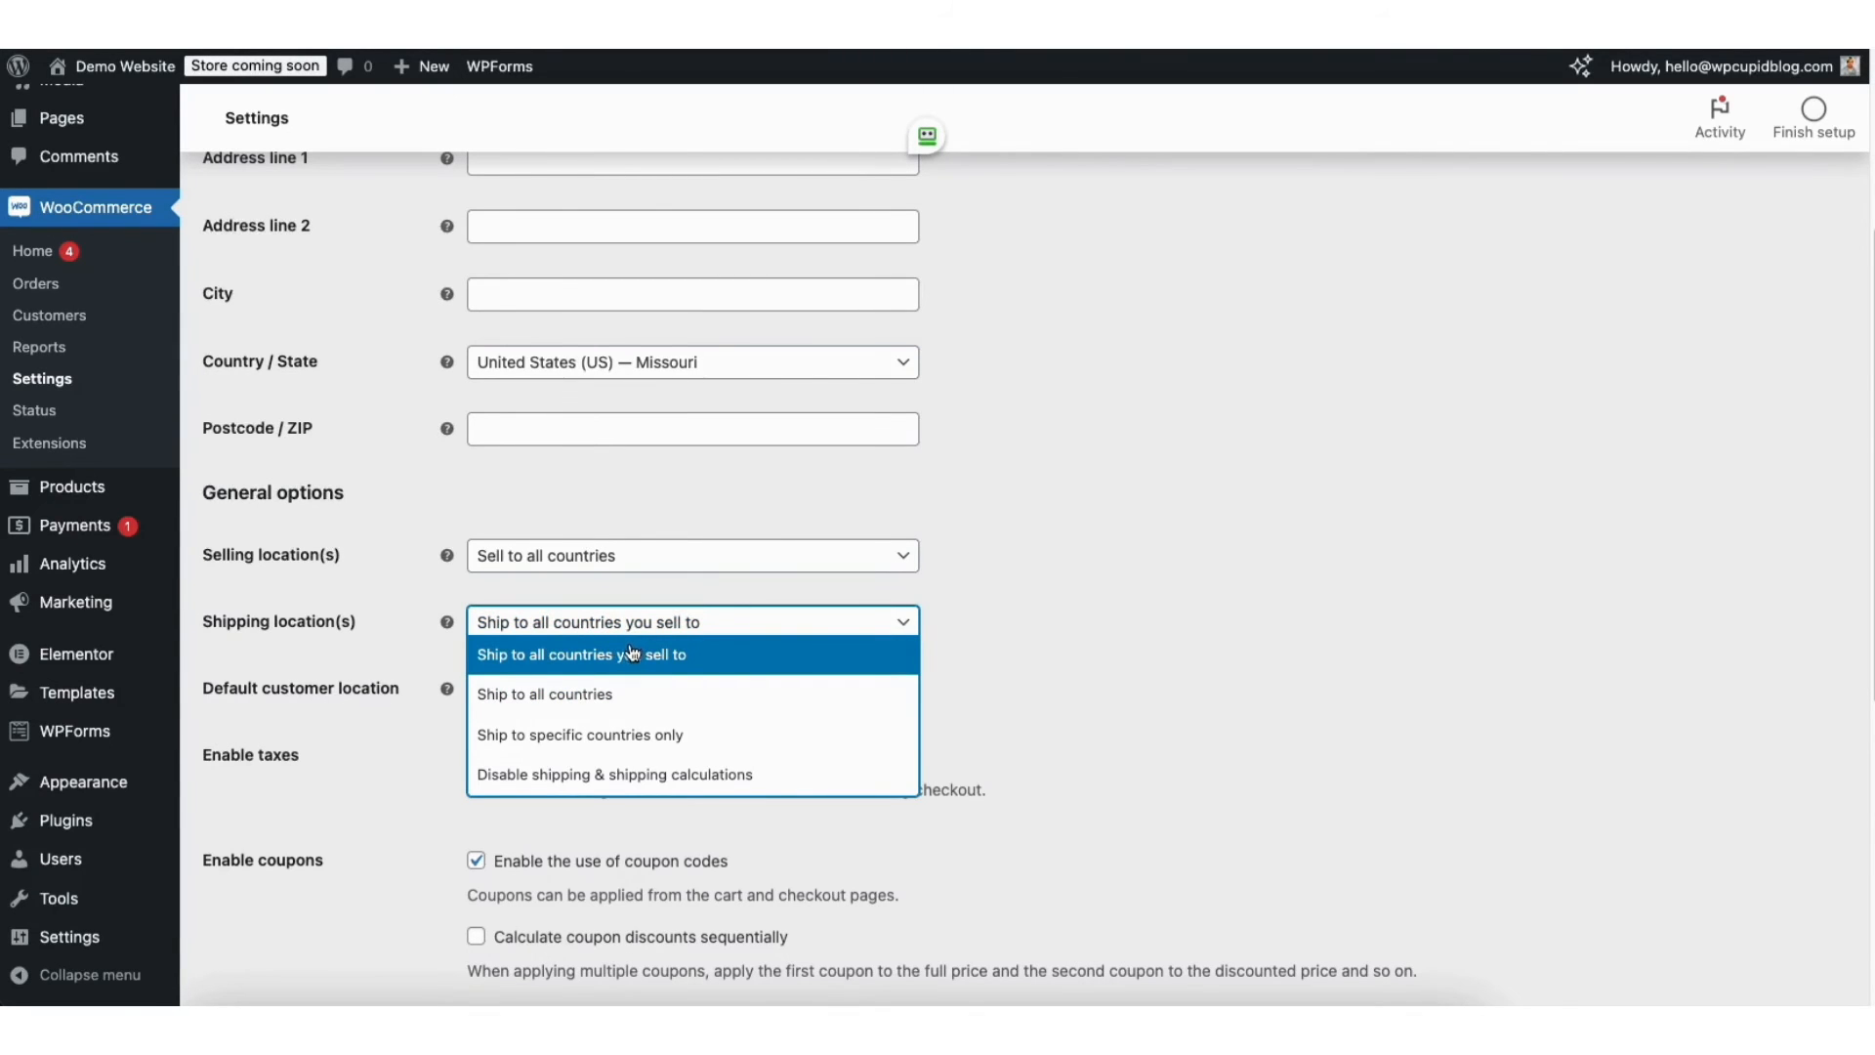
left_click(1016, 657)
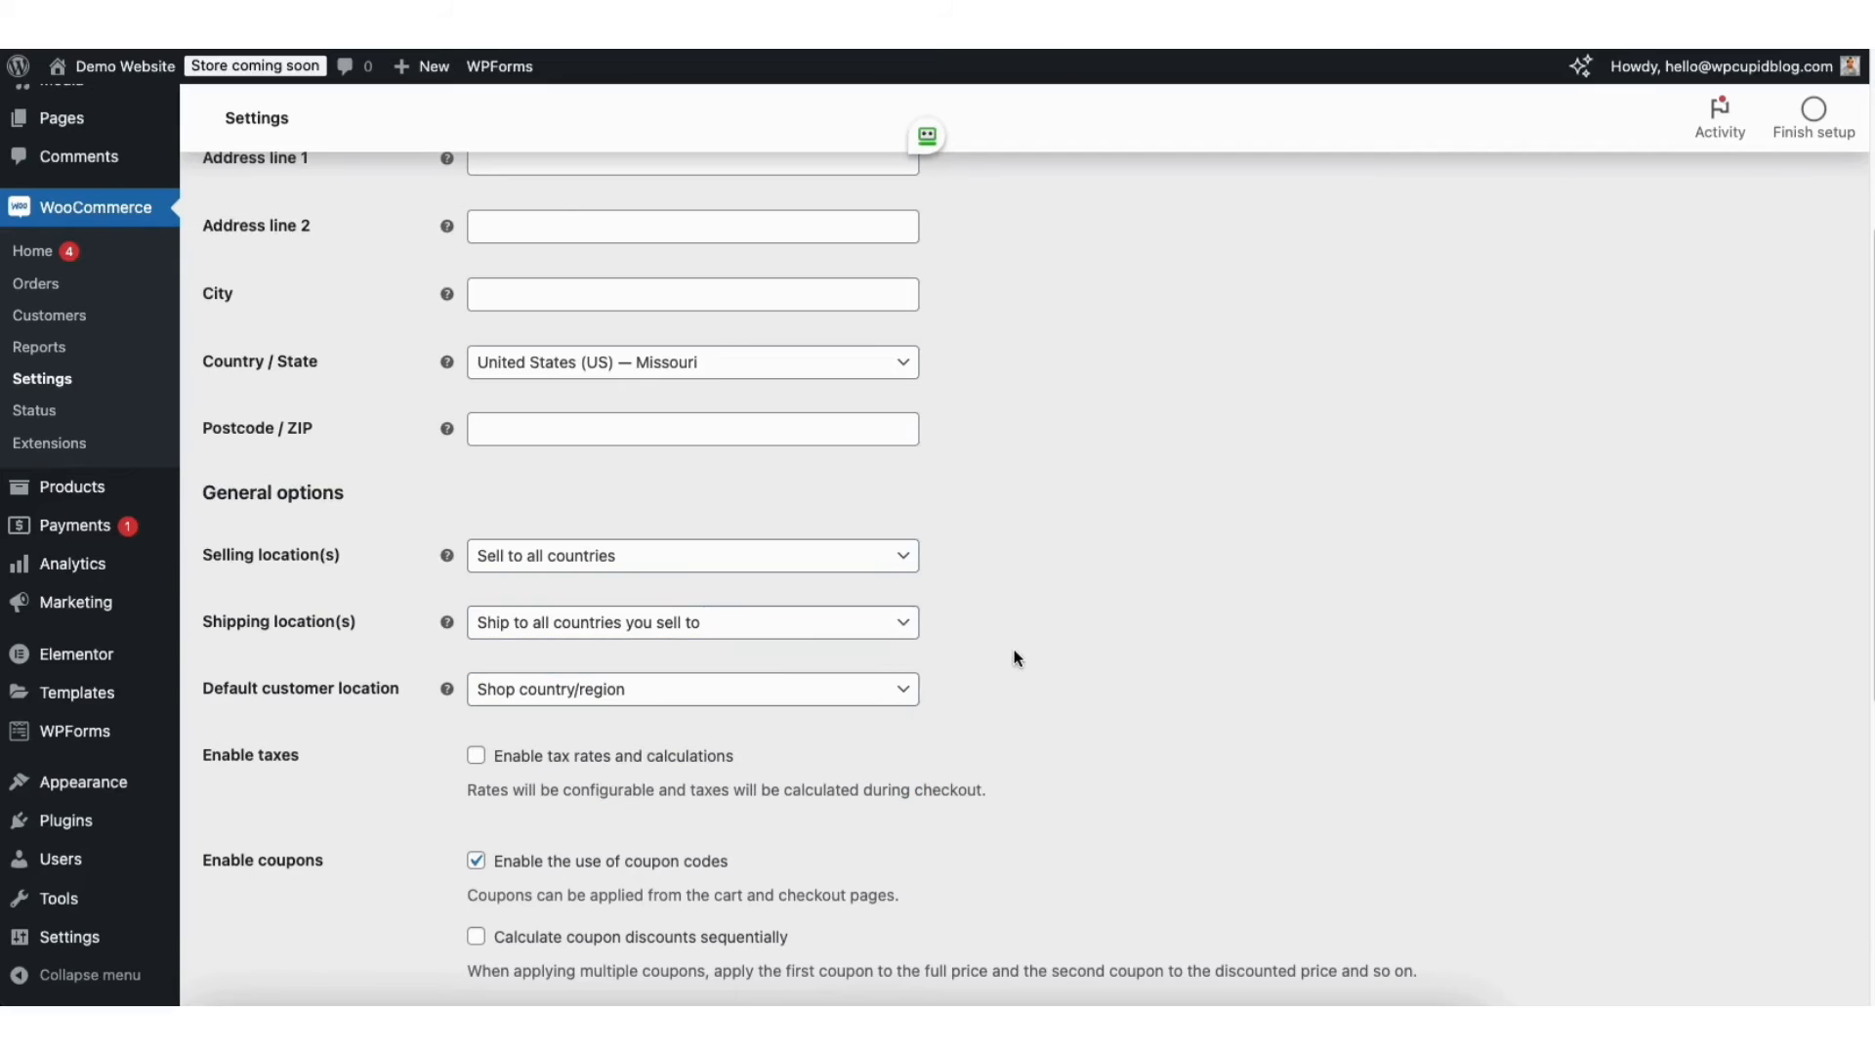
left_click(612, 693)
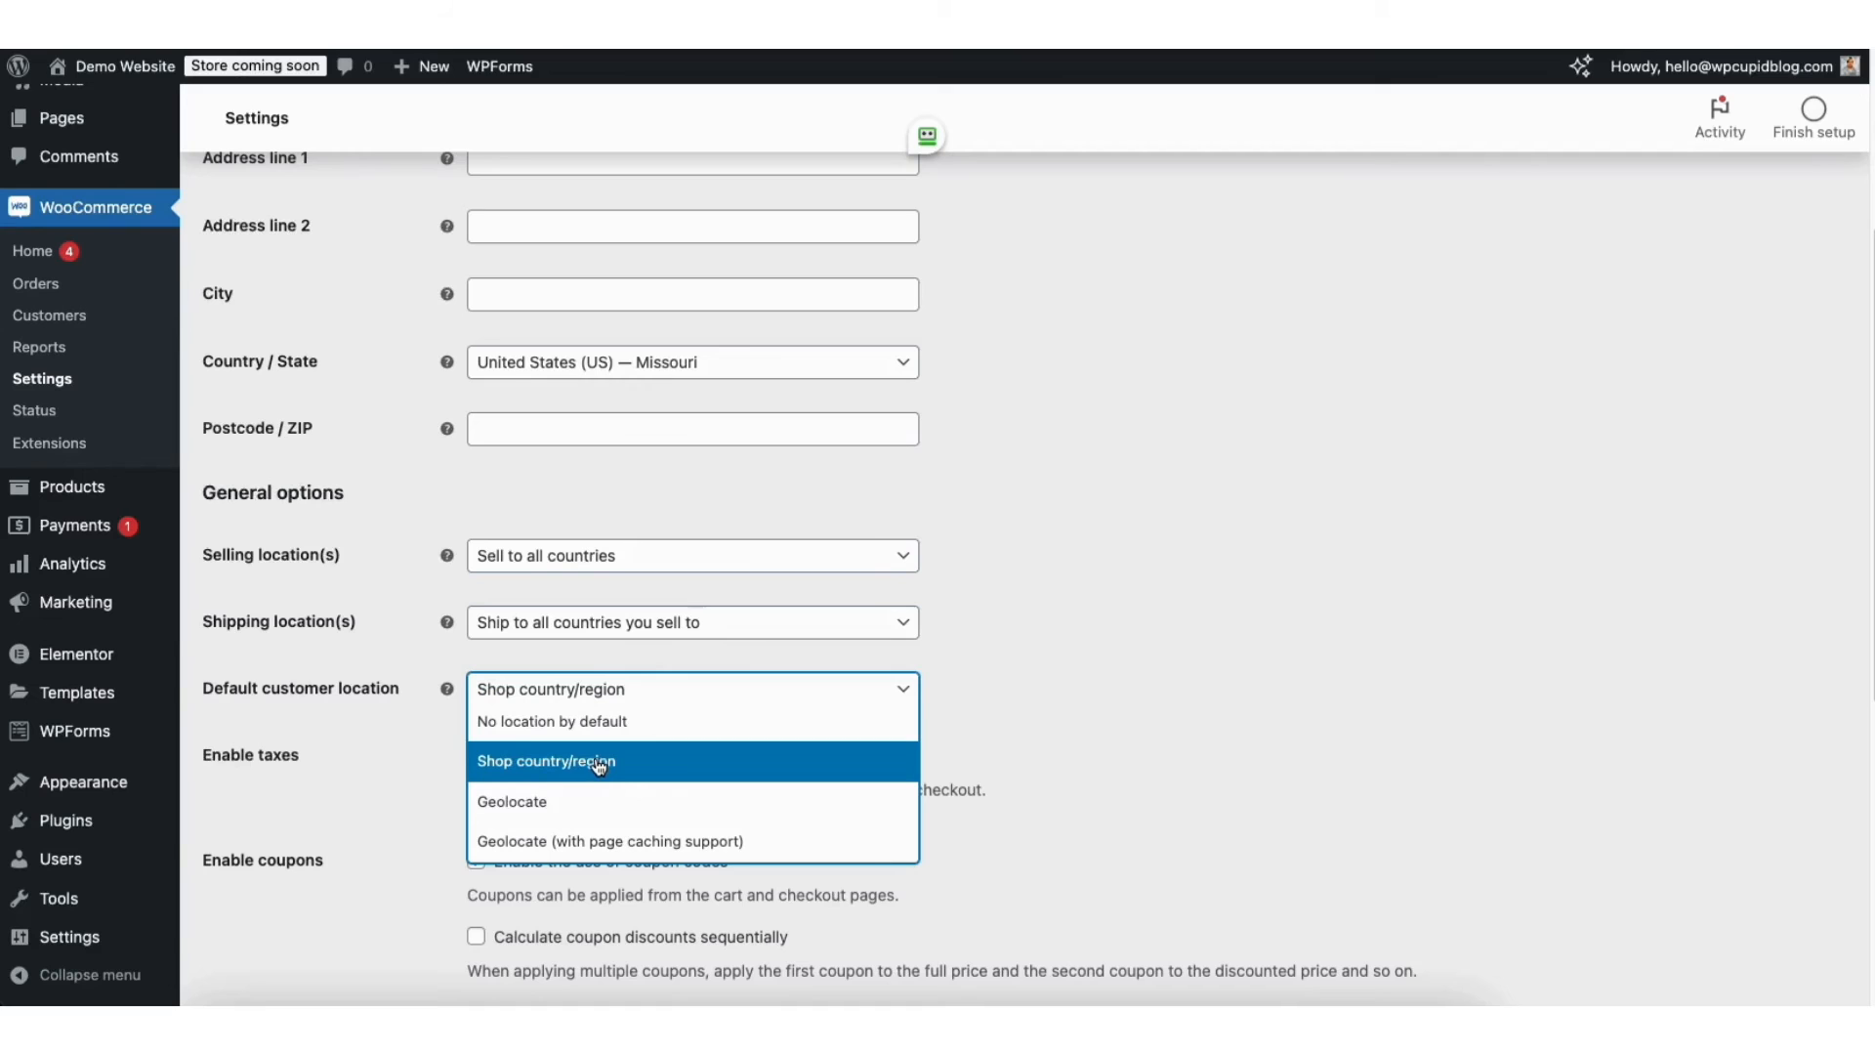
left_click(1086, 681)
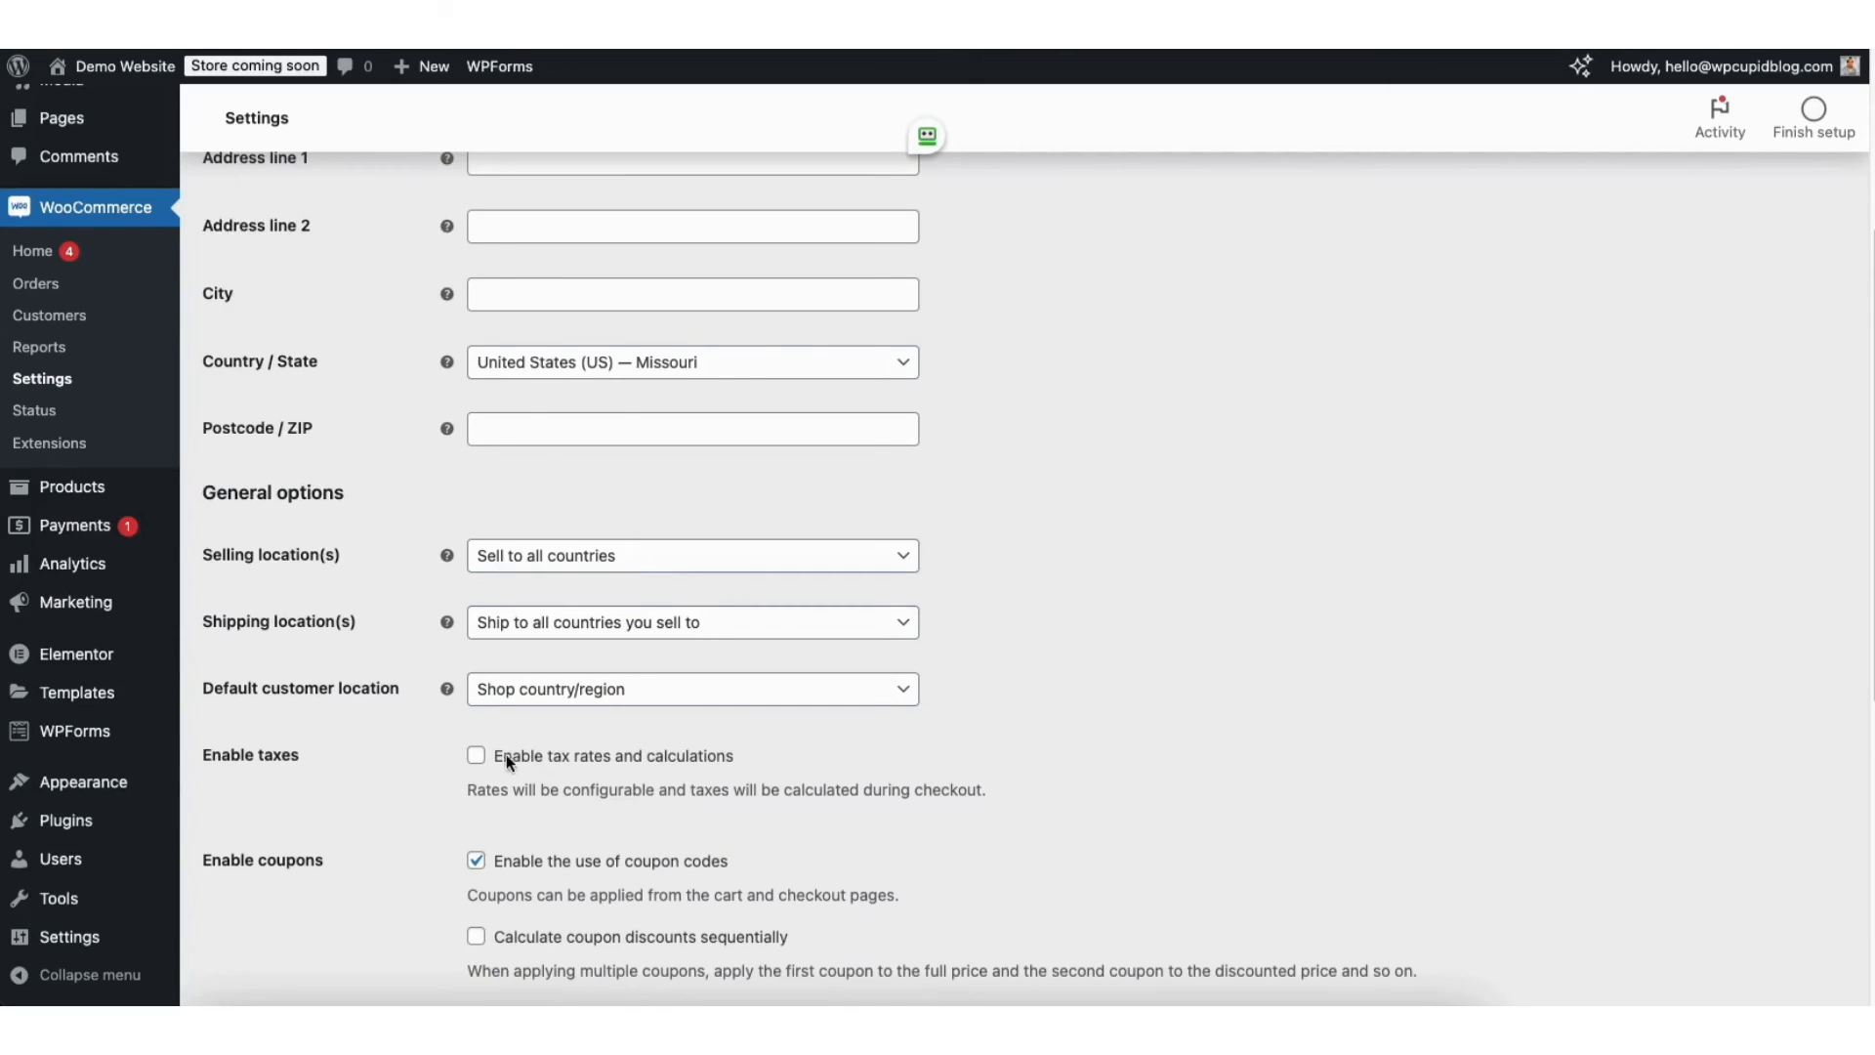
Step: Enable tax rates and calculations for the store, and keep the use of coupon codes enabled
left_click(476, 759)
scroll(1857, 730, "down", 2)
scroll(1857, 730, "down", 1)
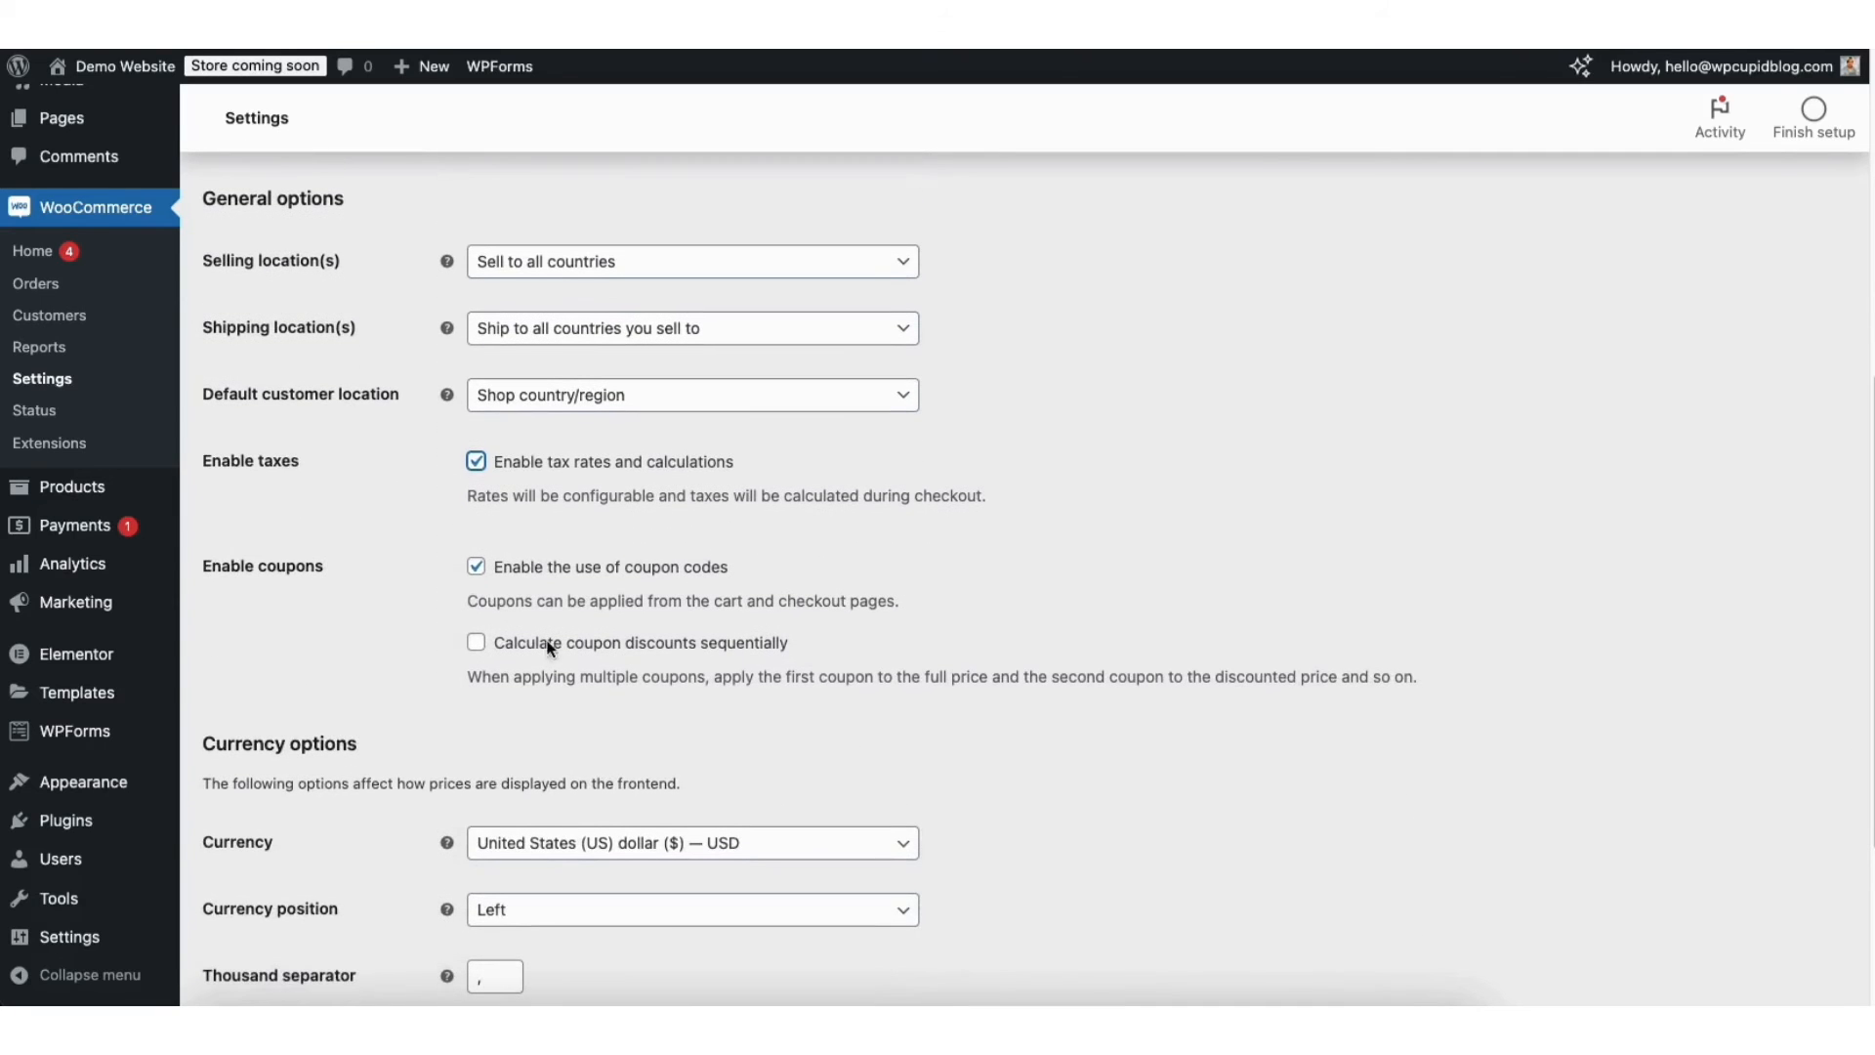
left_click(477, 568)
left_click(477, 567)
Step: Select United States (US) dollar ($) — USD as the store currency and save the general settings
scroll(1825, 684, "down", 4)
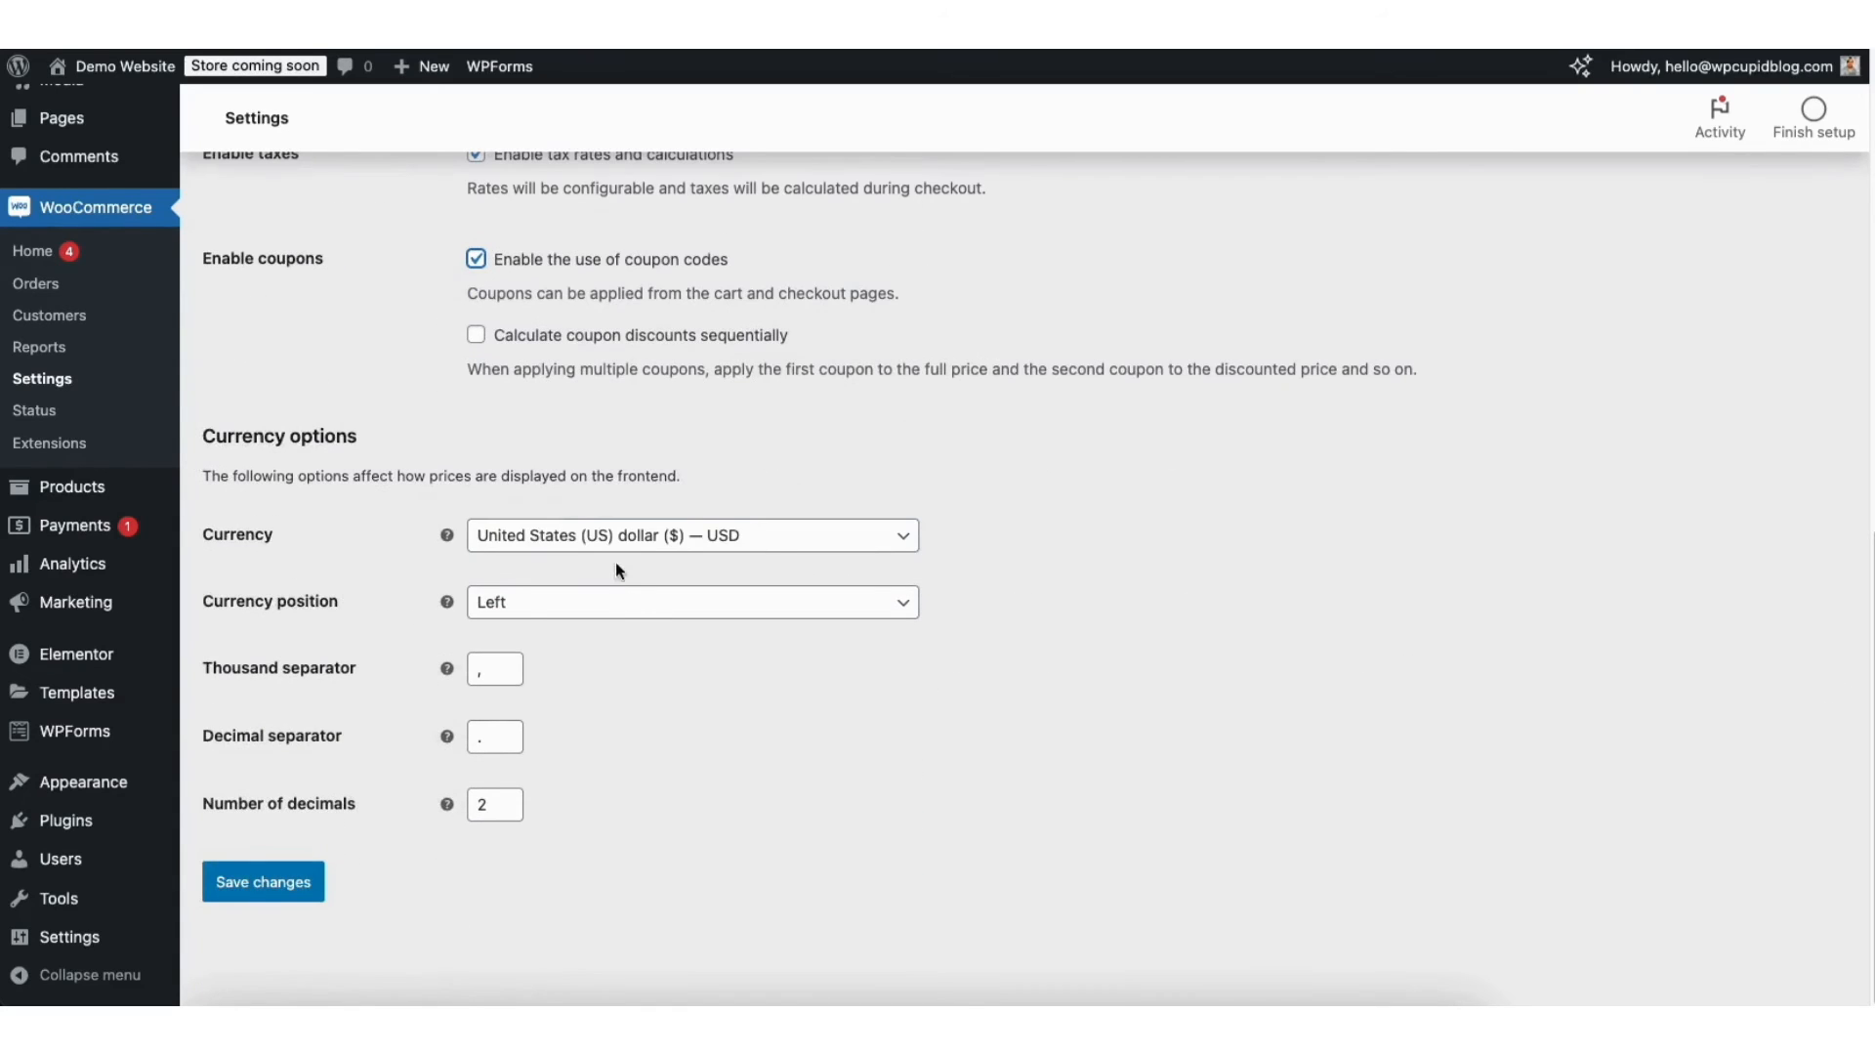
left_click(600, 538)
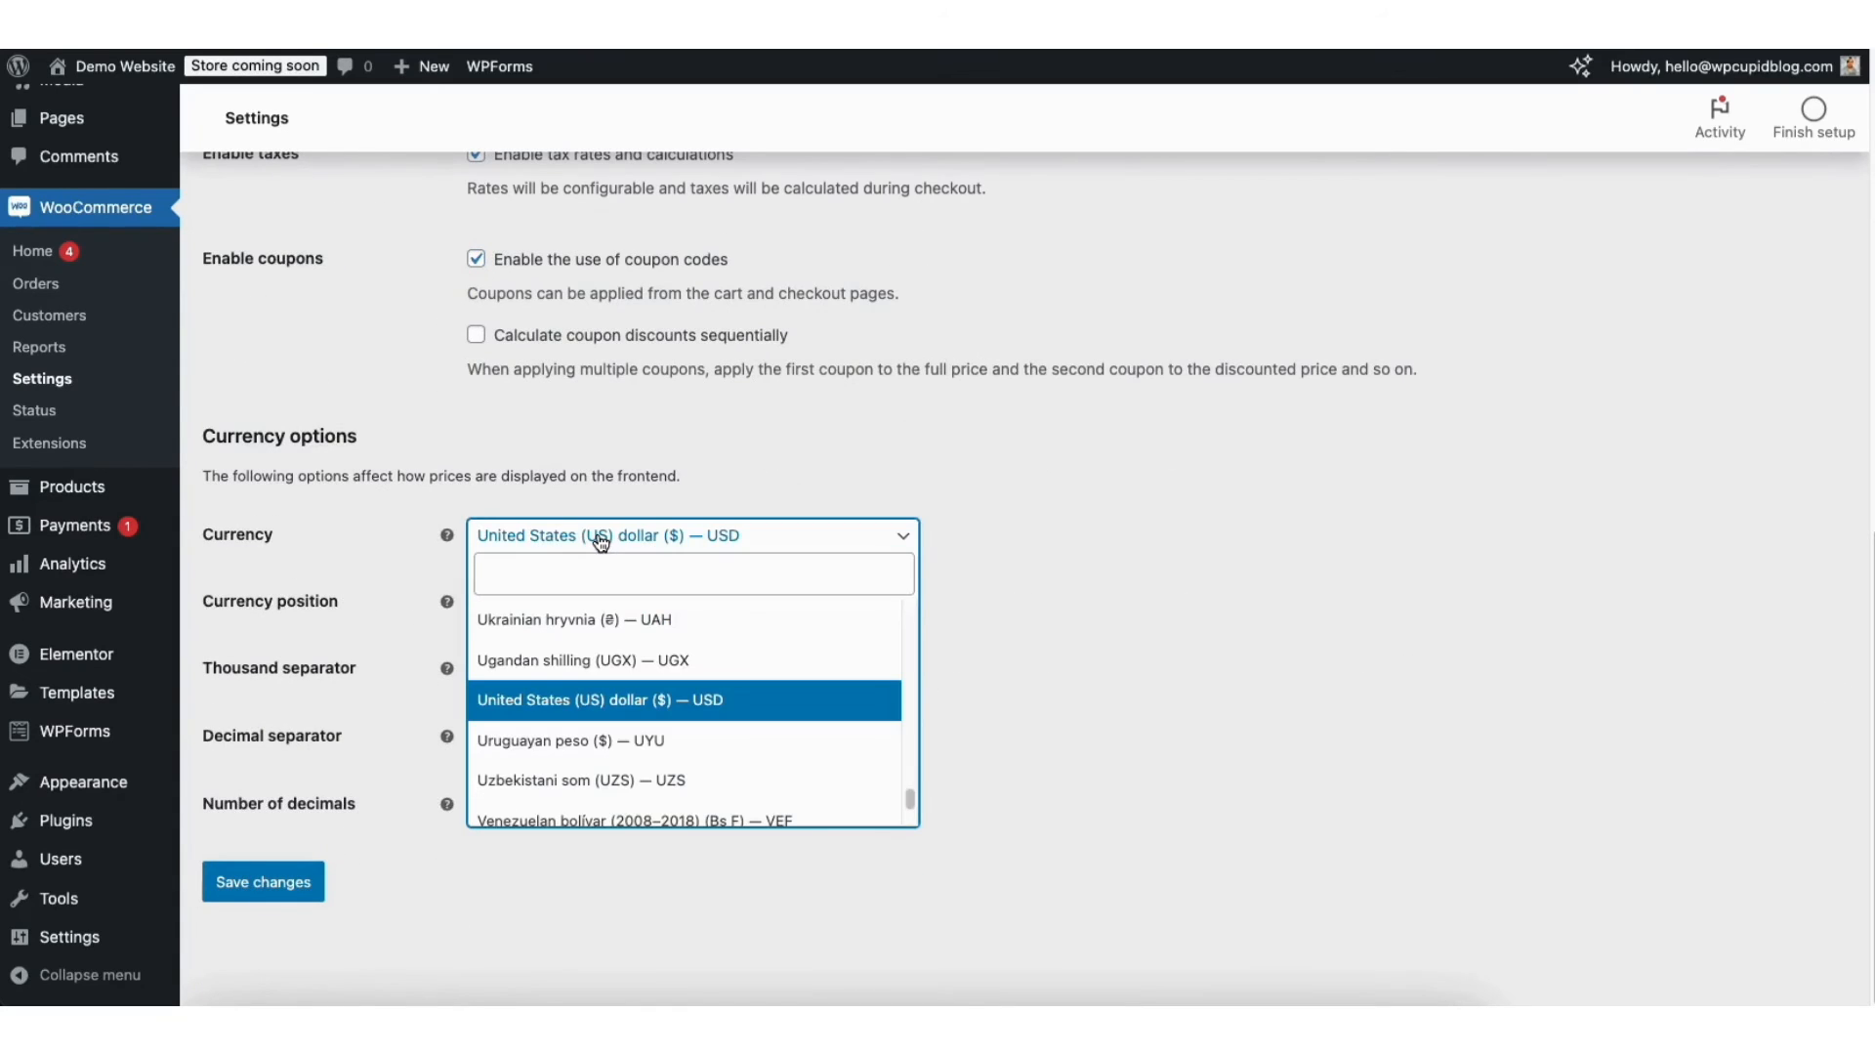
left_click(593, 704)
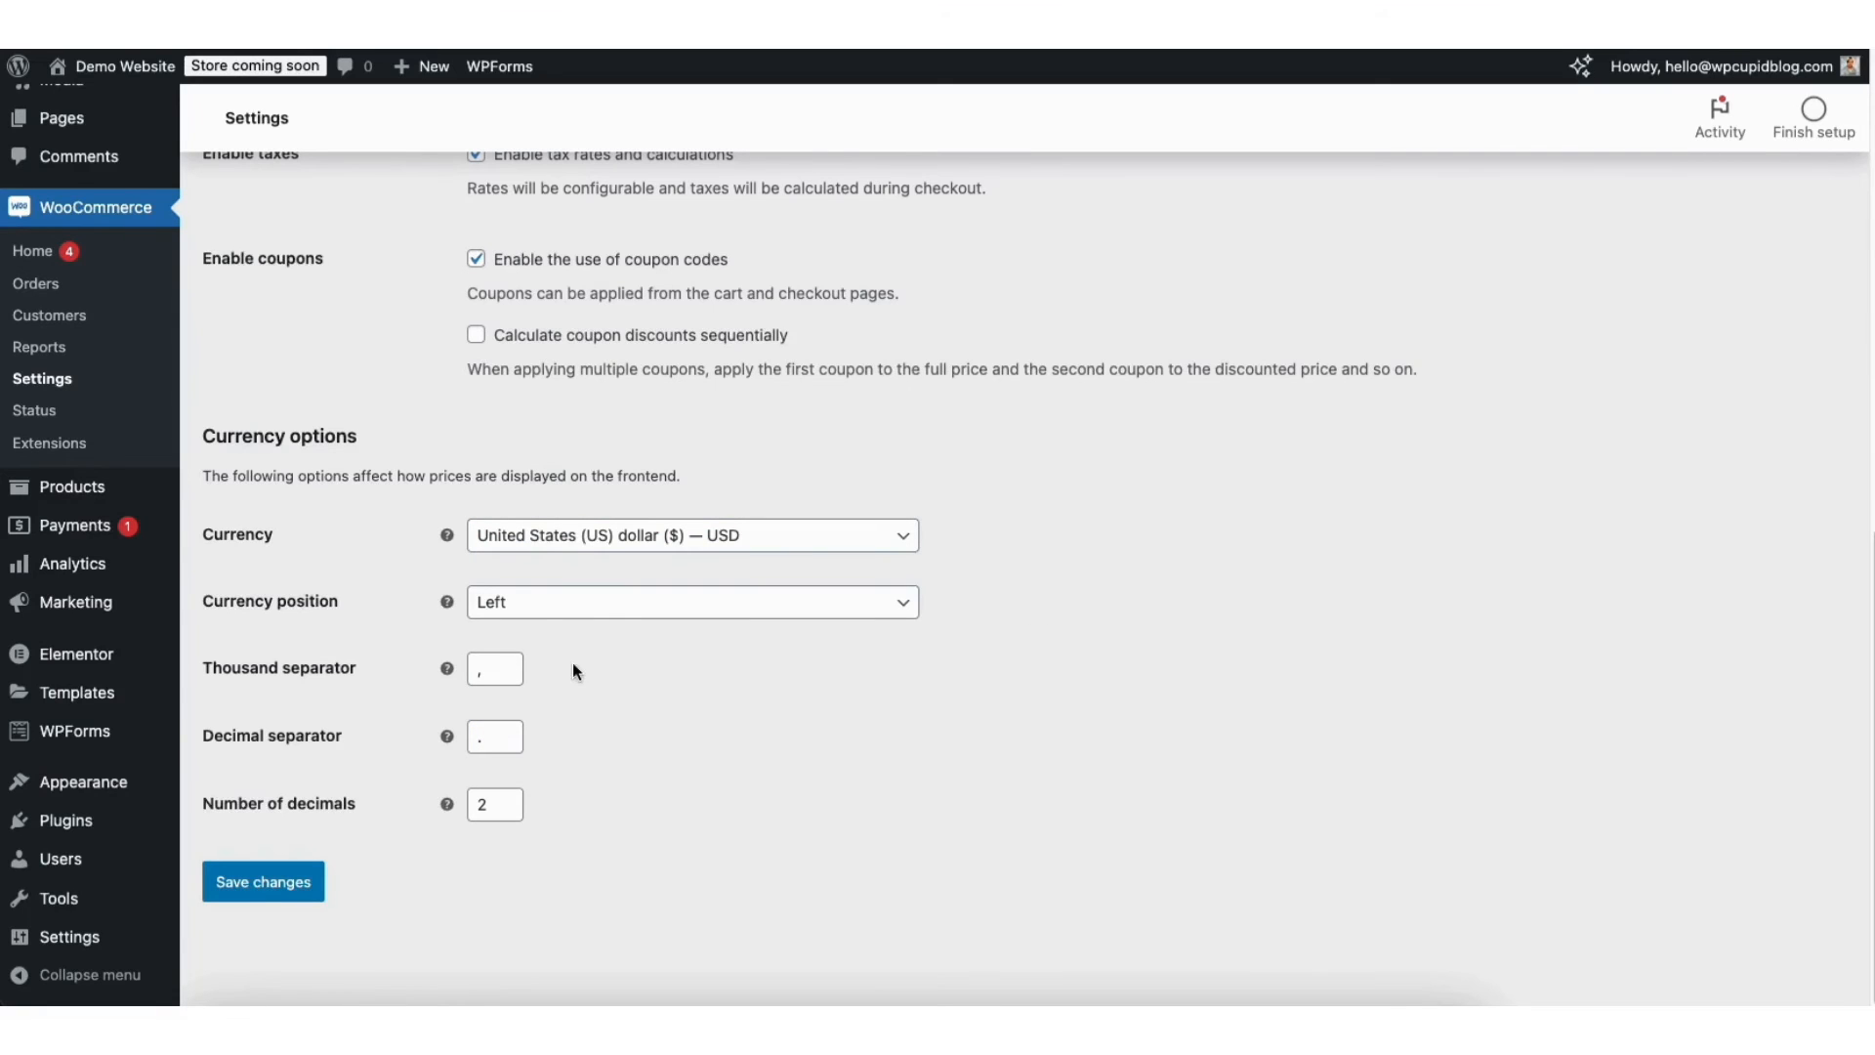
left_click(272, 884)
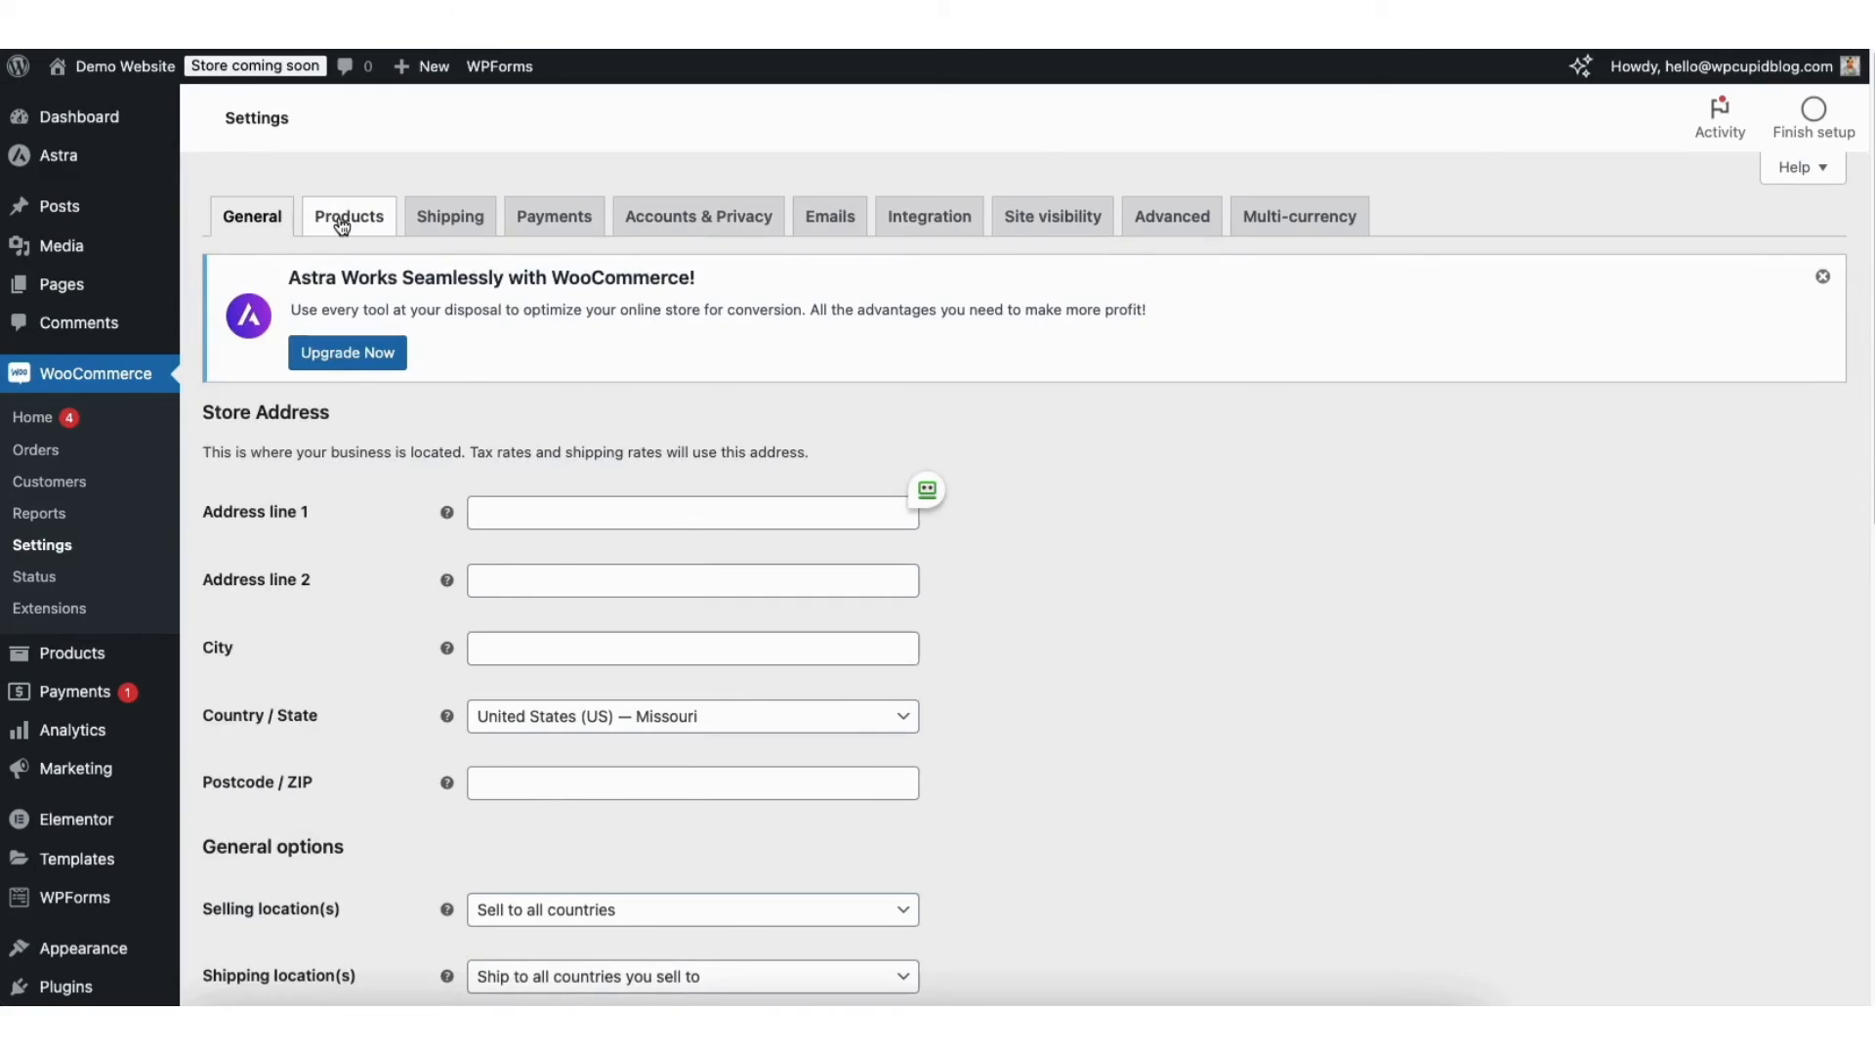
Step: Review the WooCommerce product settings for the shop page, add to cart behaviour, measurements, reviews and ratings
left_click(347, 217)
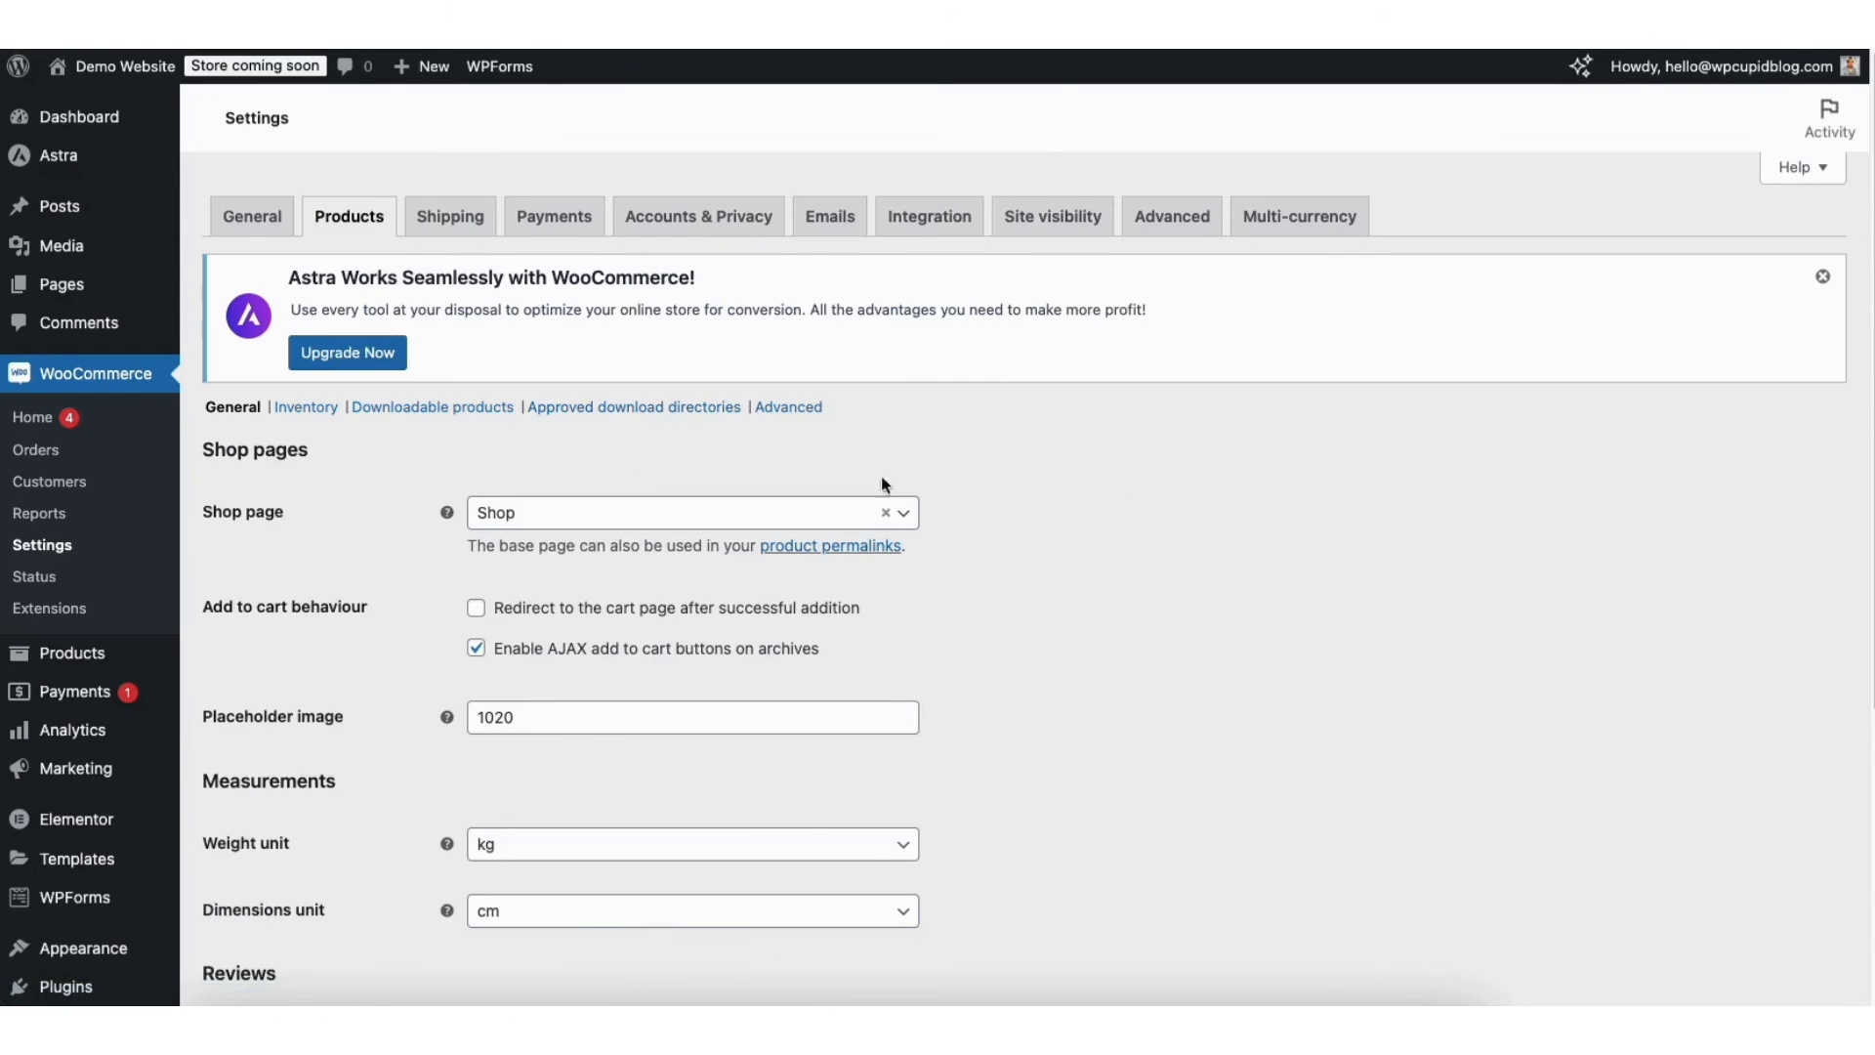
scroll(1797, 410, "down", 5)
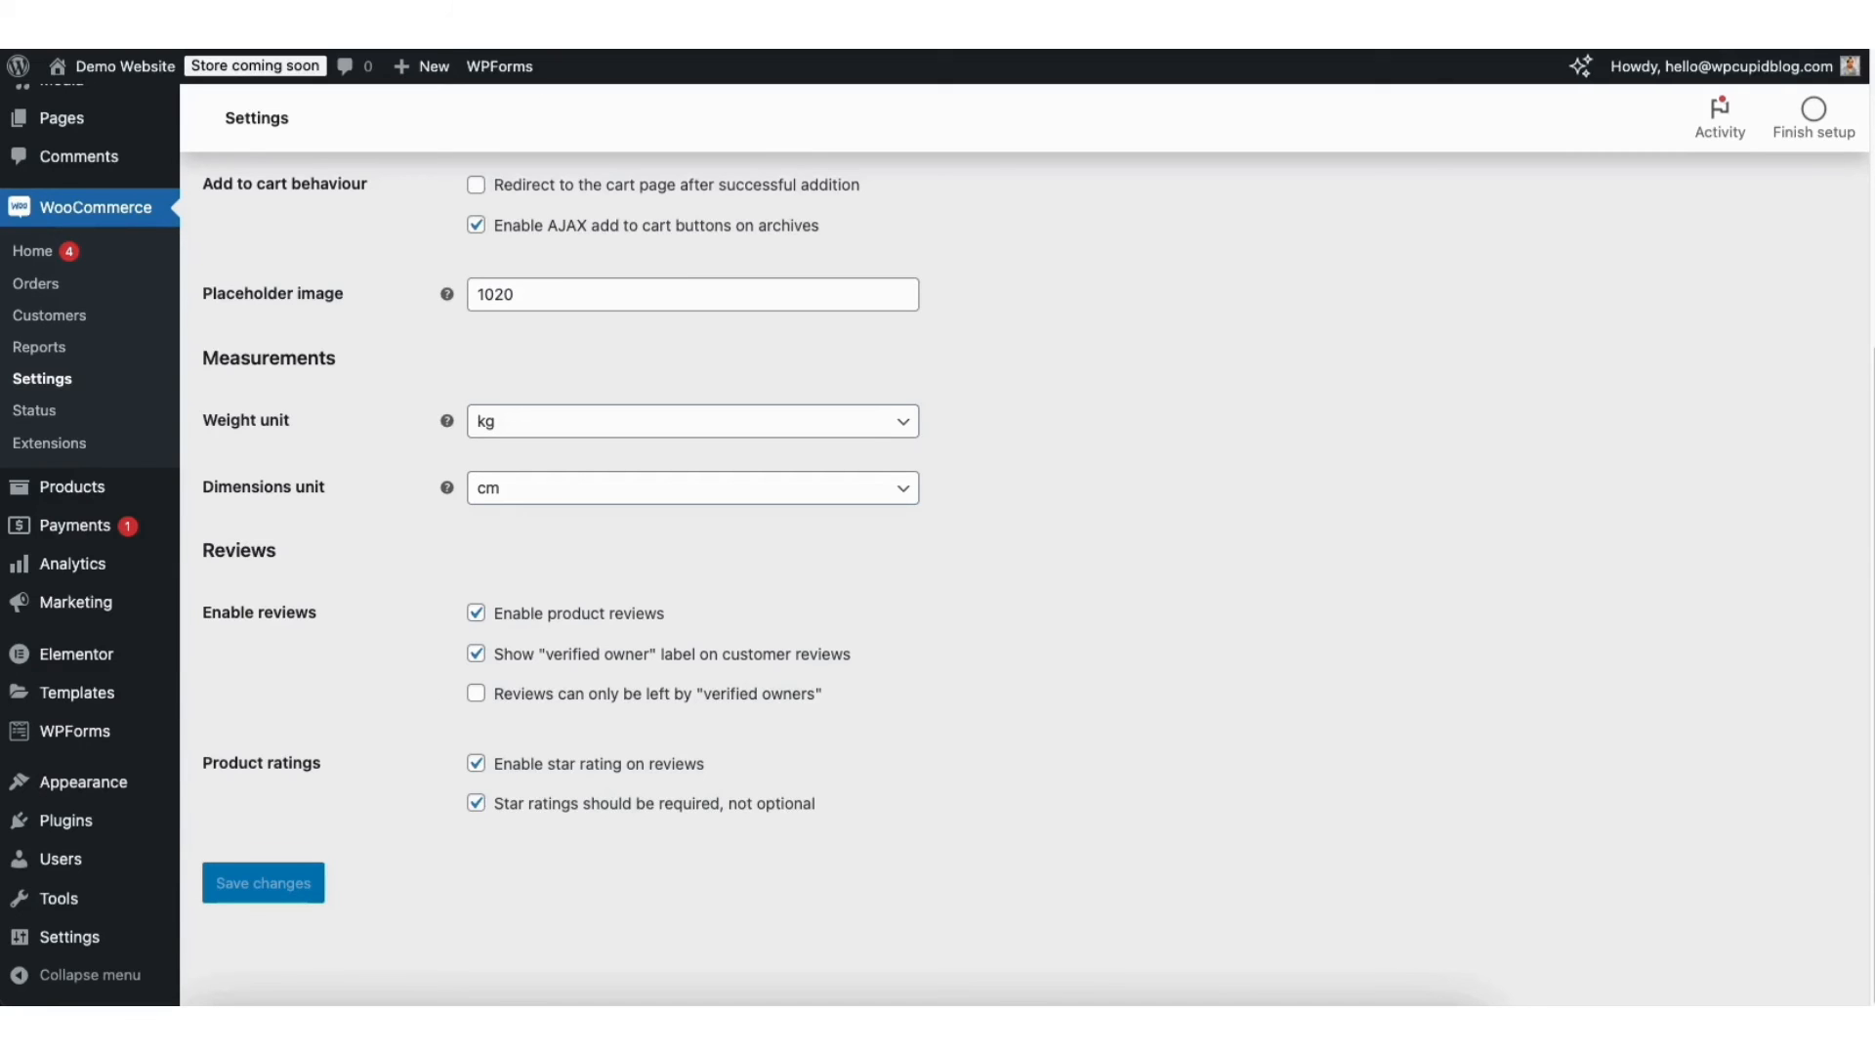
scroll(1791, 186, "up", 5)
Step: Review the Accounts & Privacy settings from guest checkout and account creation down to personal data retention
left_click(705, 219)
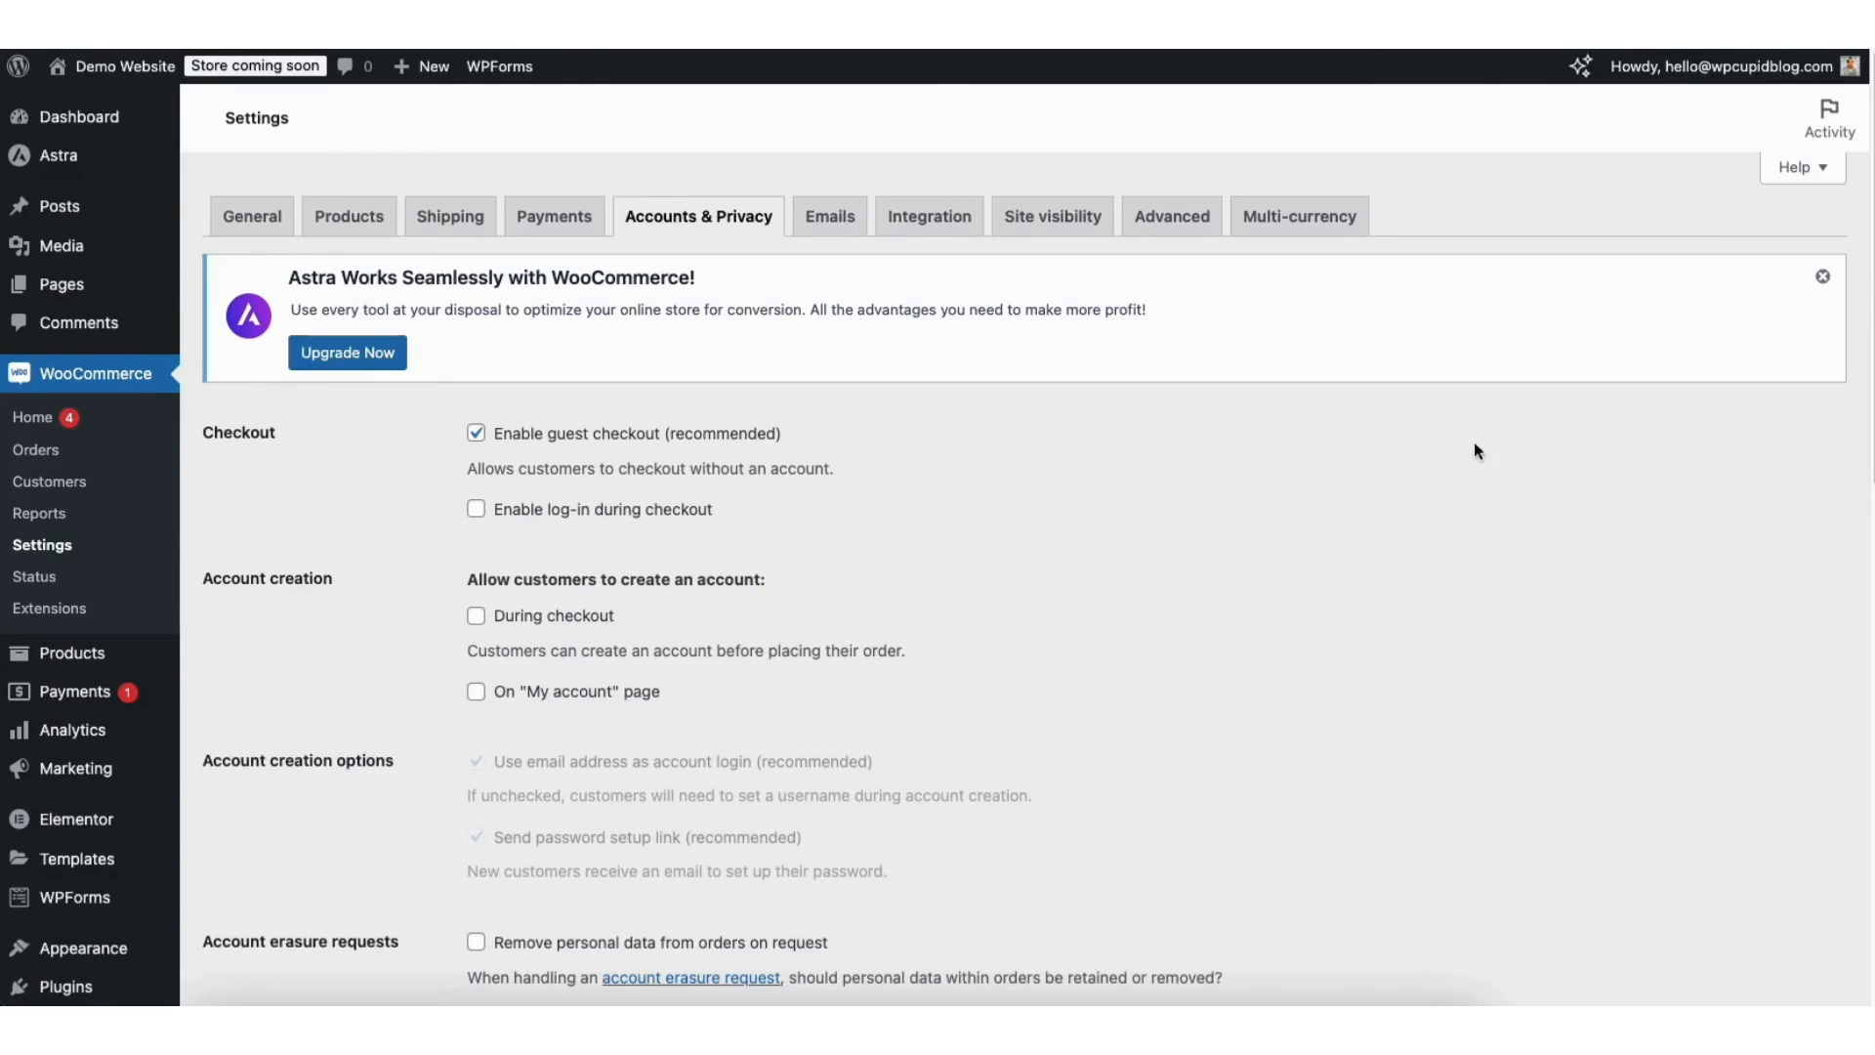
scroll(1866, 304, "down", 2)
scroll(1866, 303, "down", 10)
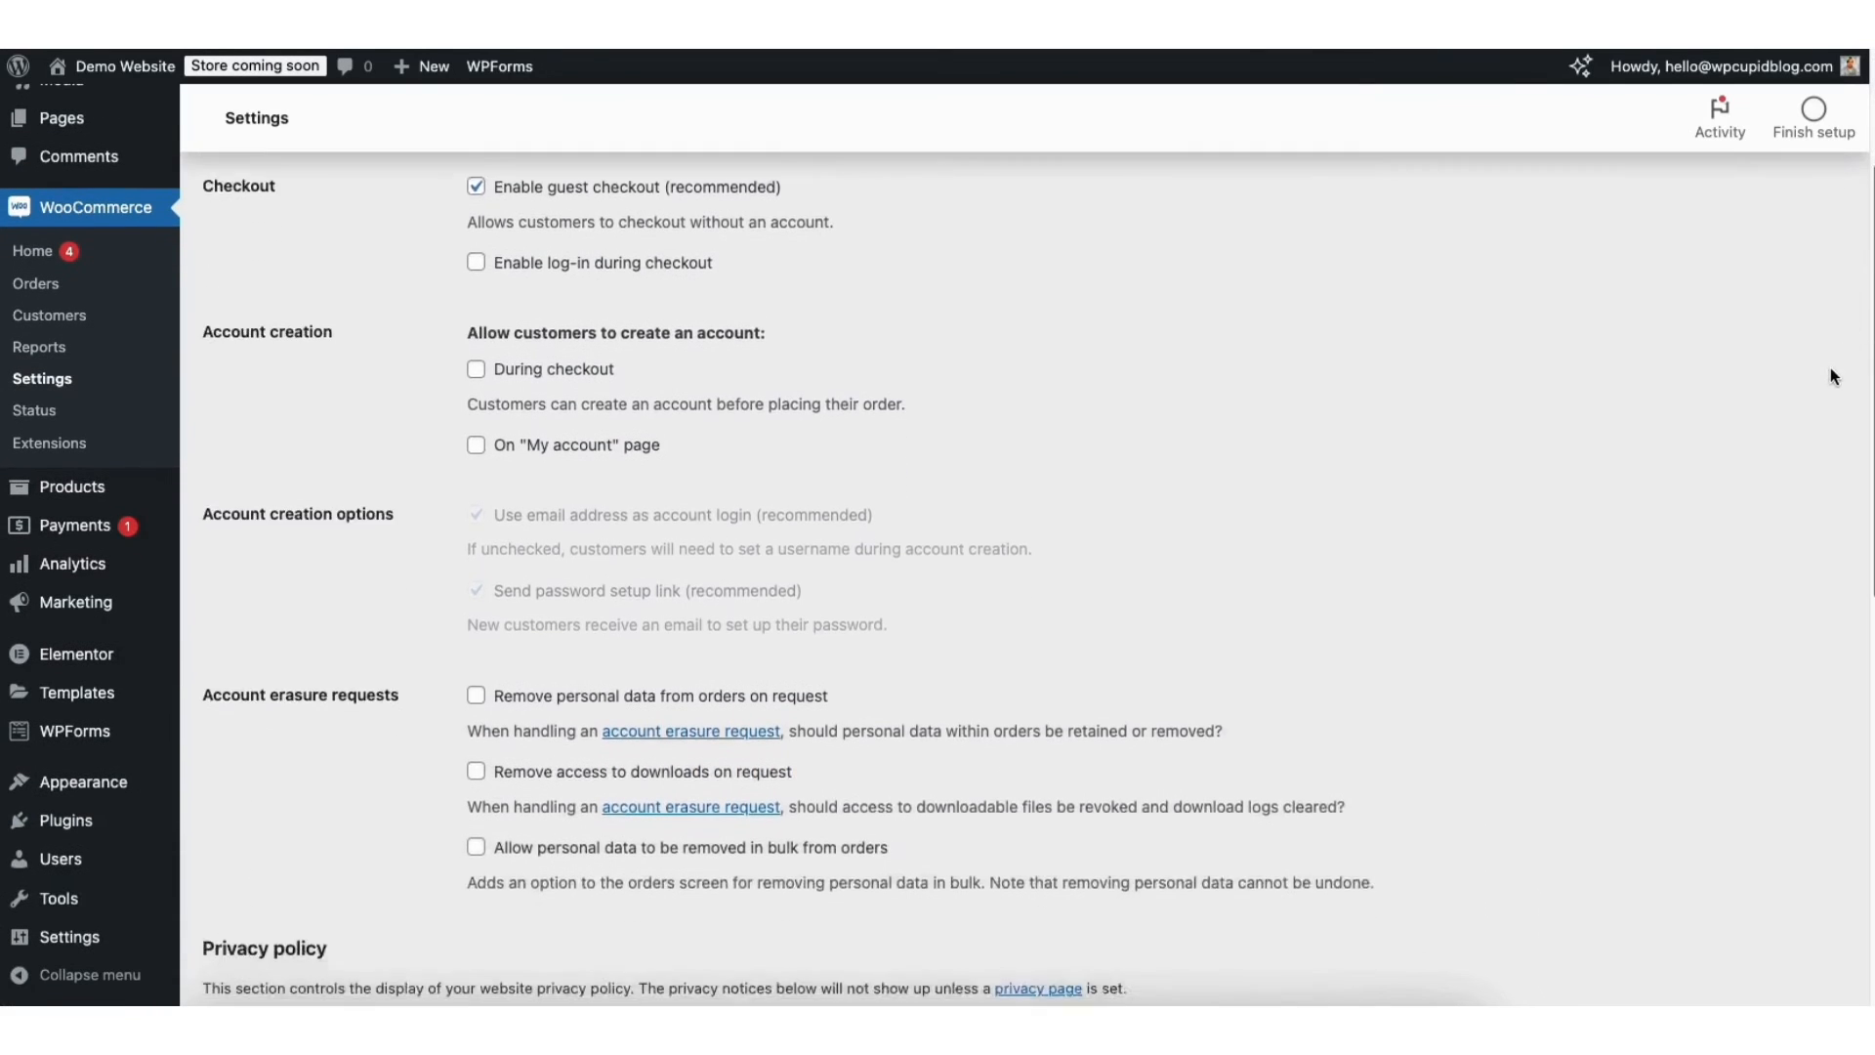
scroll(1798, 556, "down", 5)
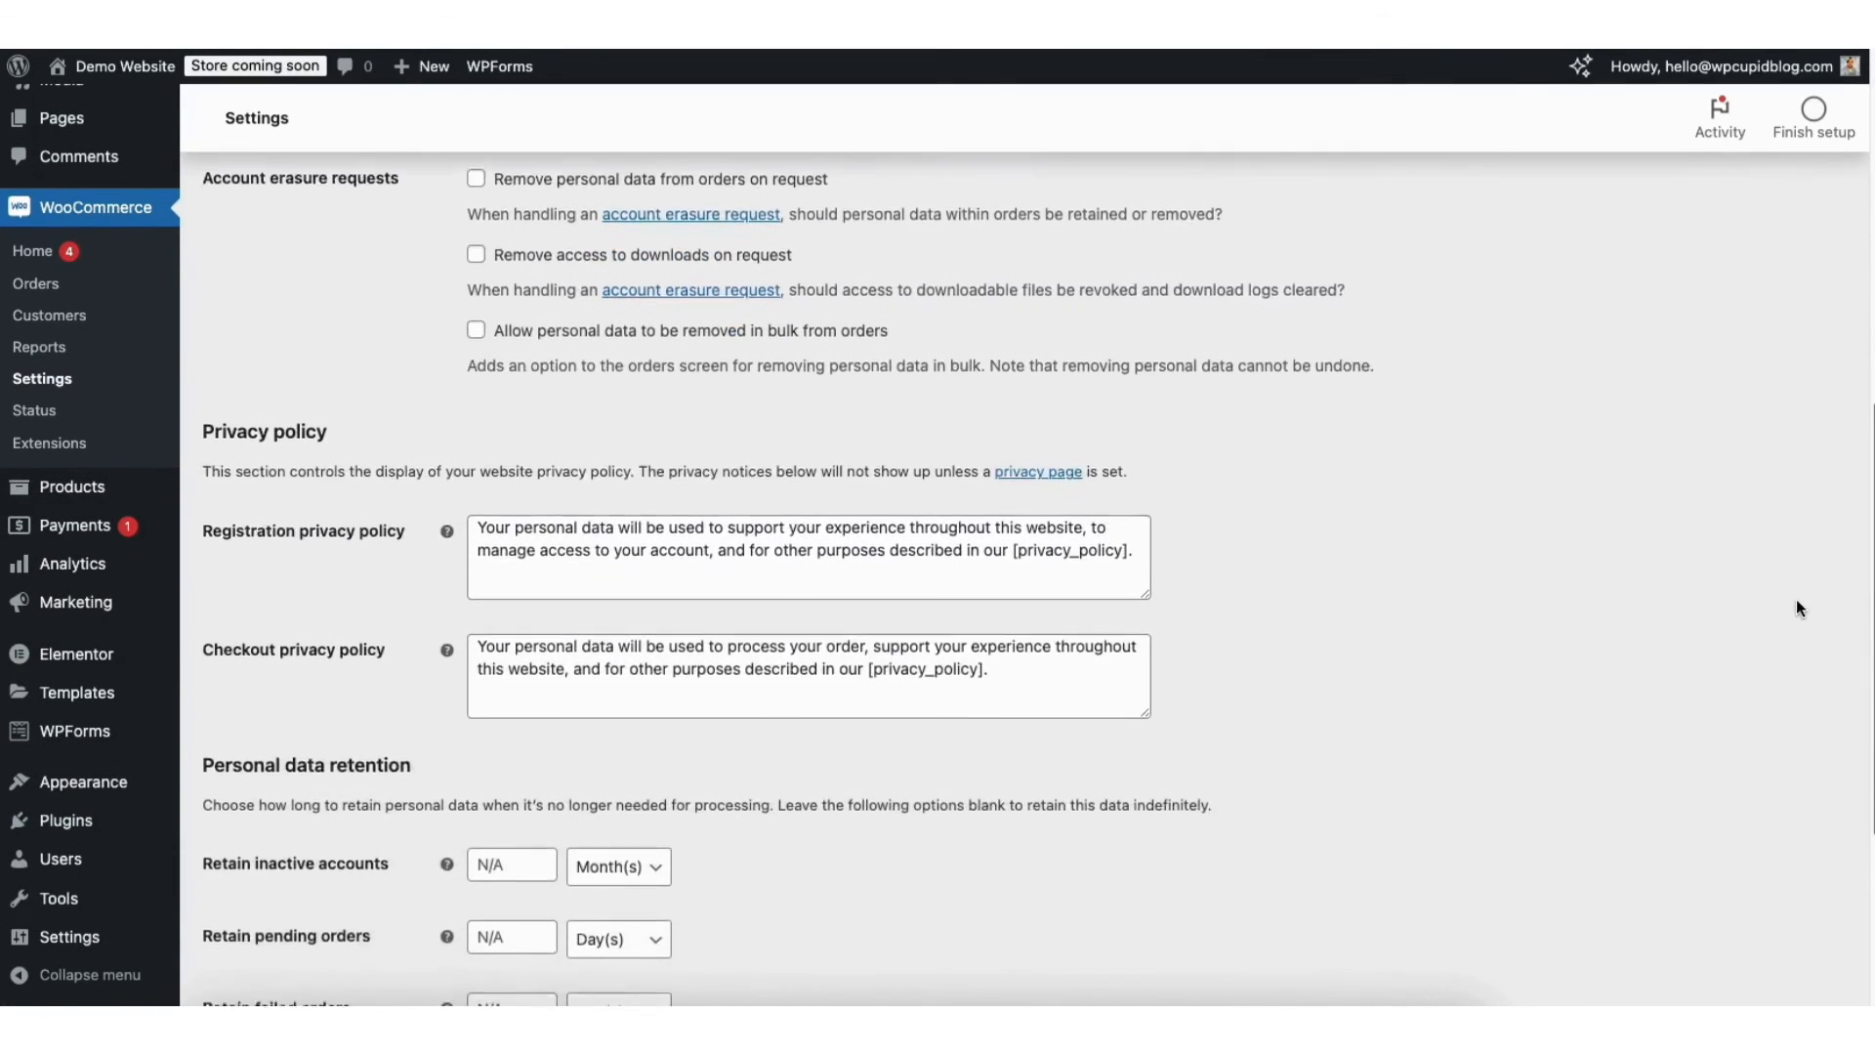
Step: Open the New order email from the store's email notifications to examine its recipient, subject and content settings
scroll(1796, 772, "up", 10)
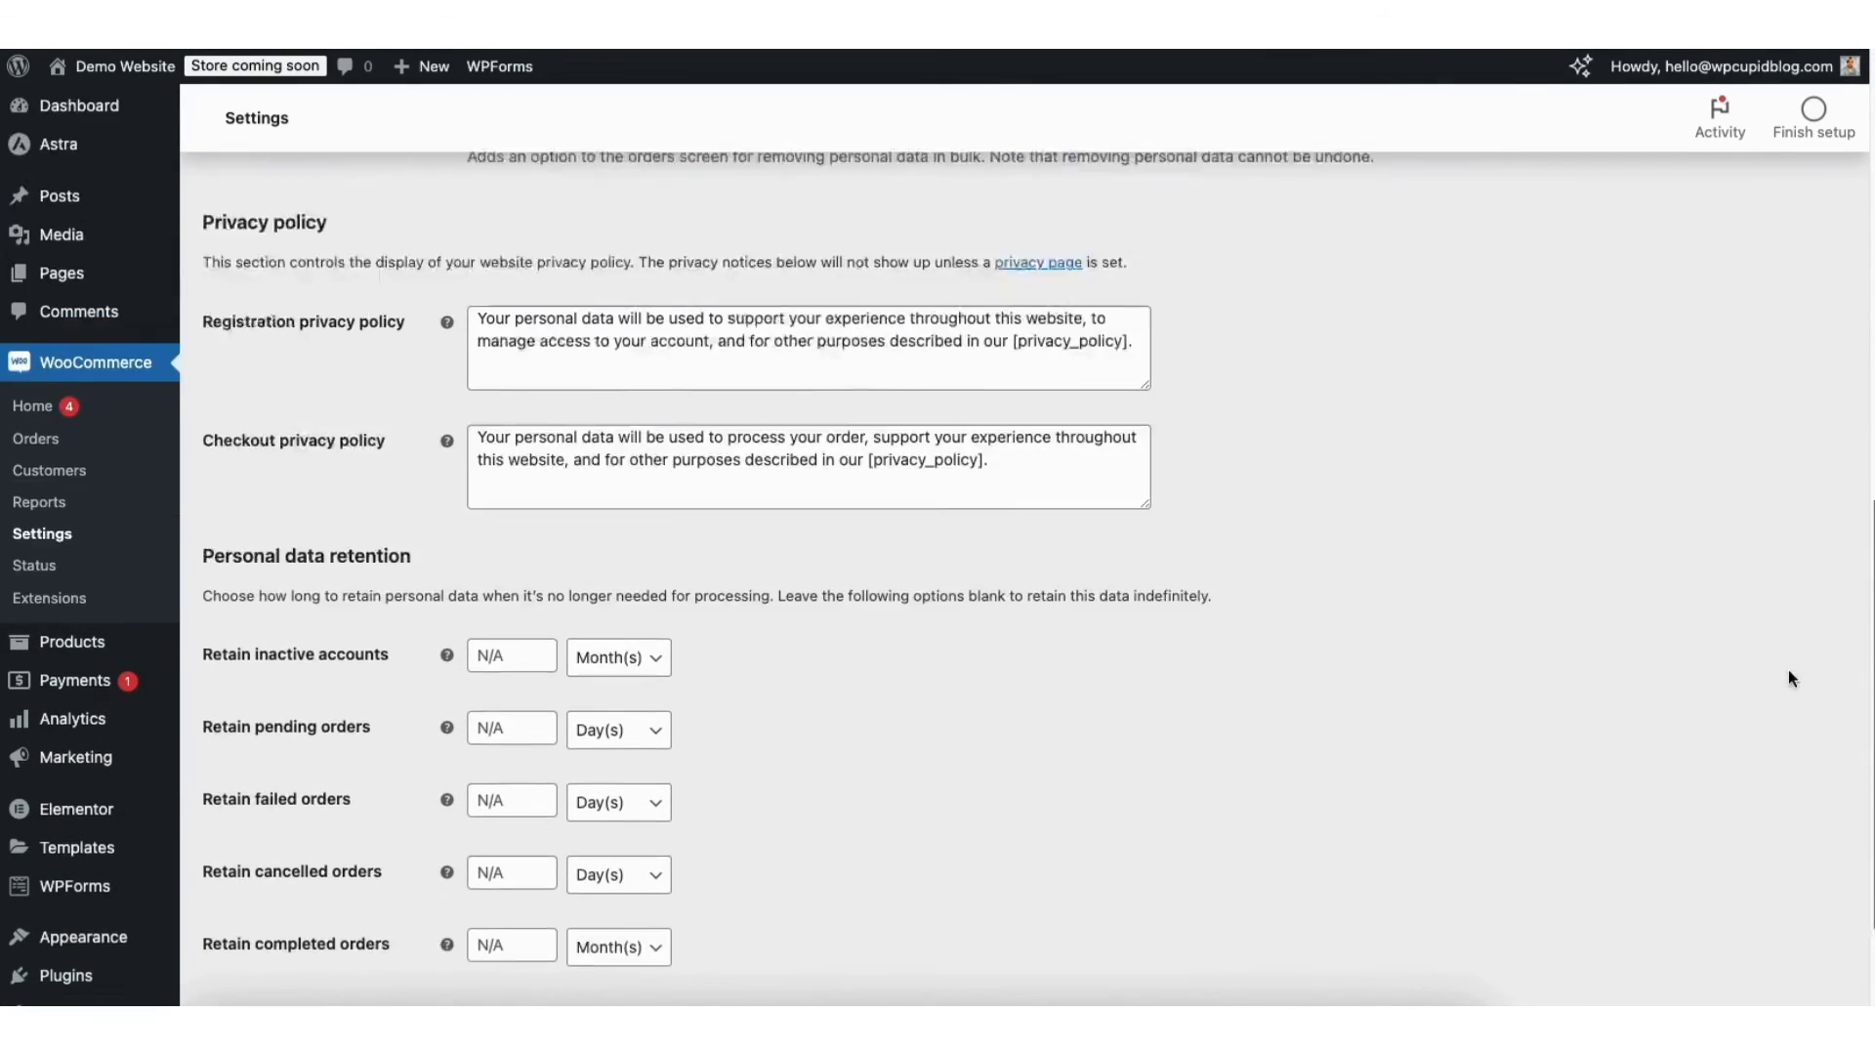
left_click(837, 228)
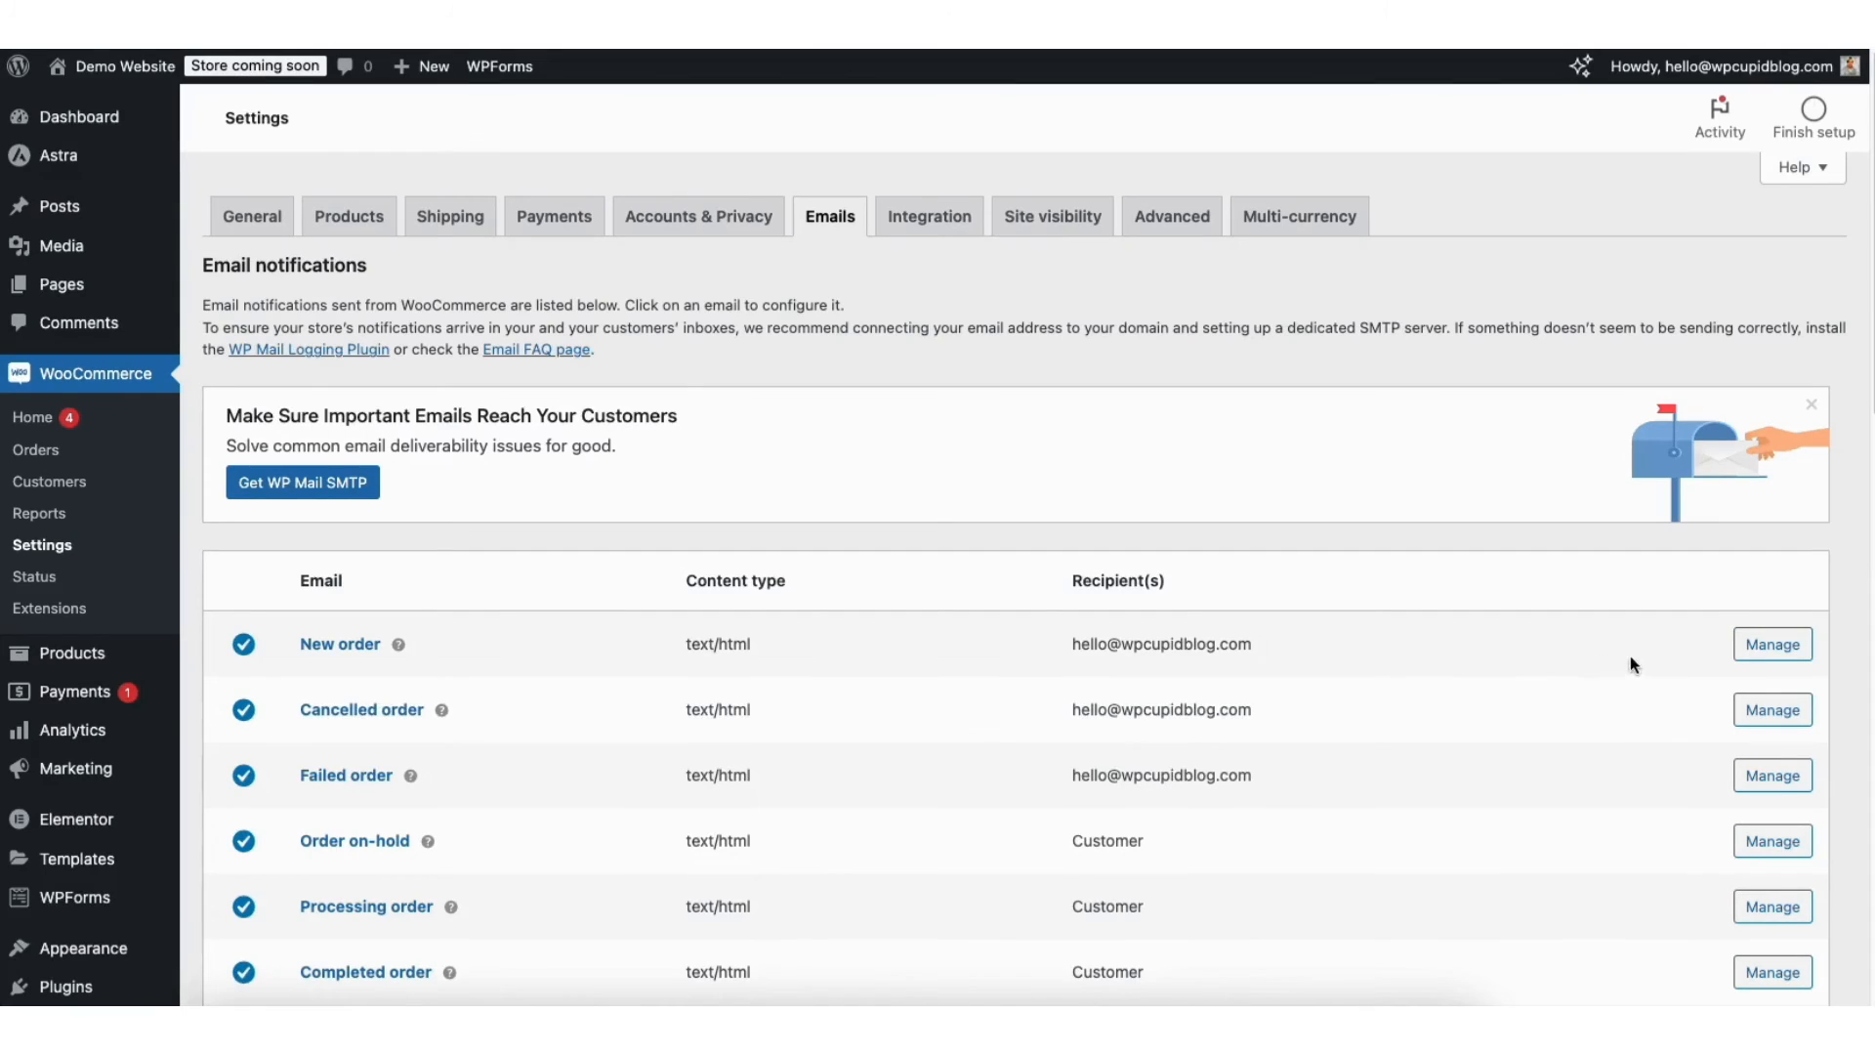
left_click(1773, 643)
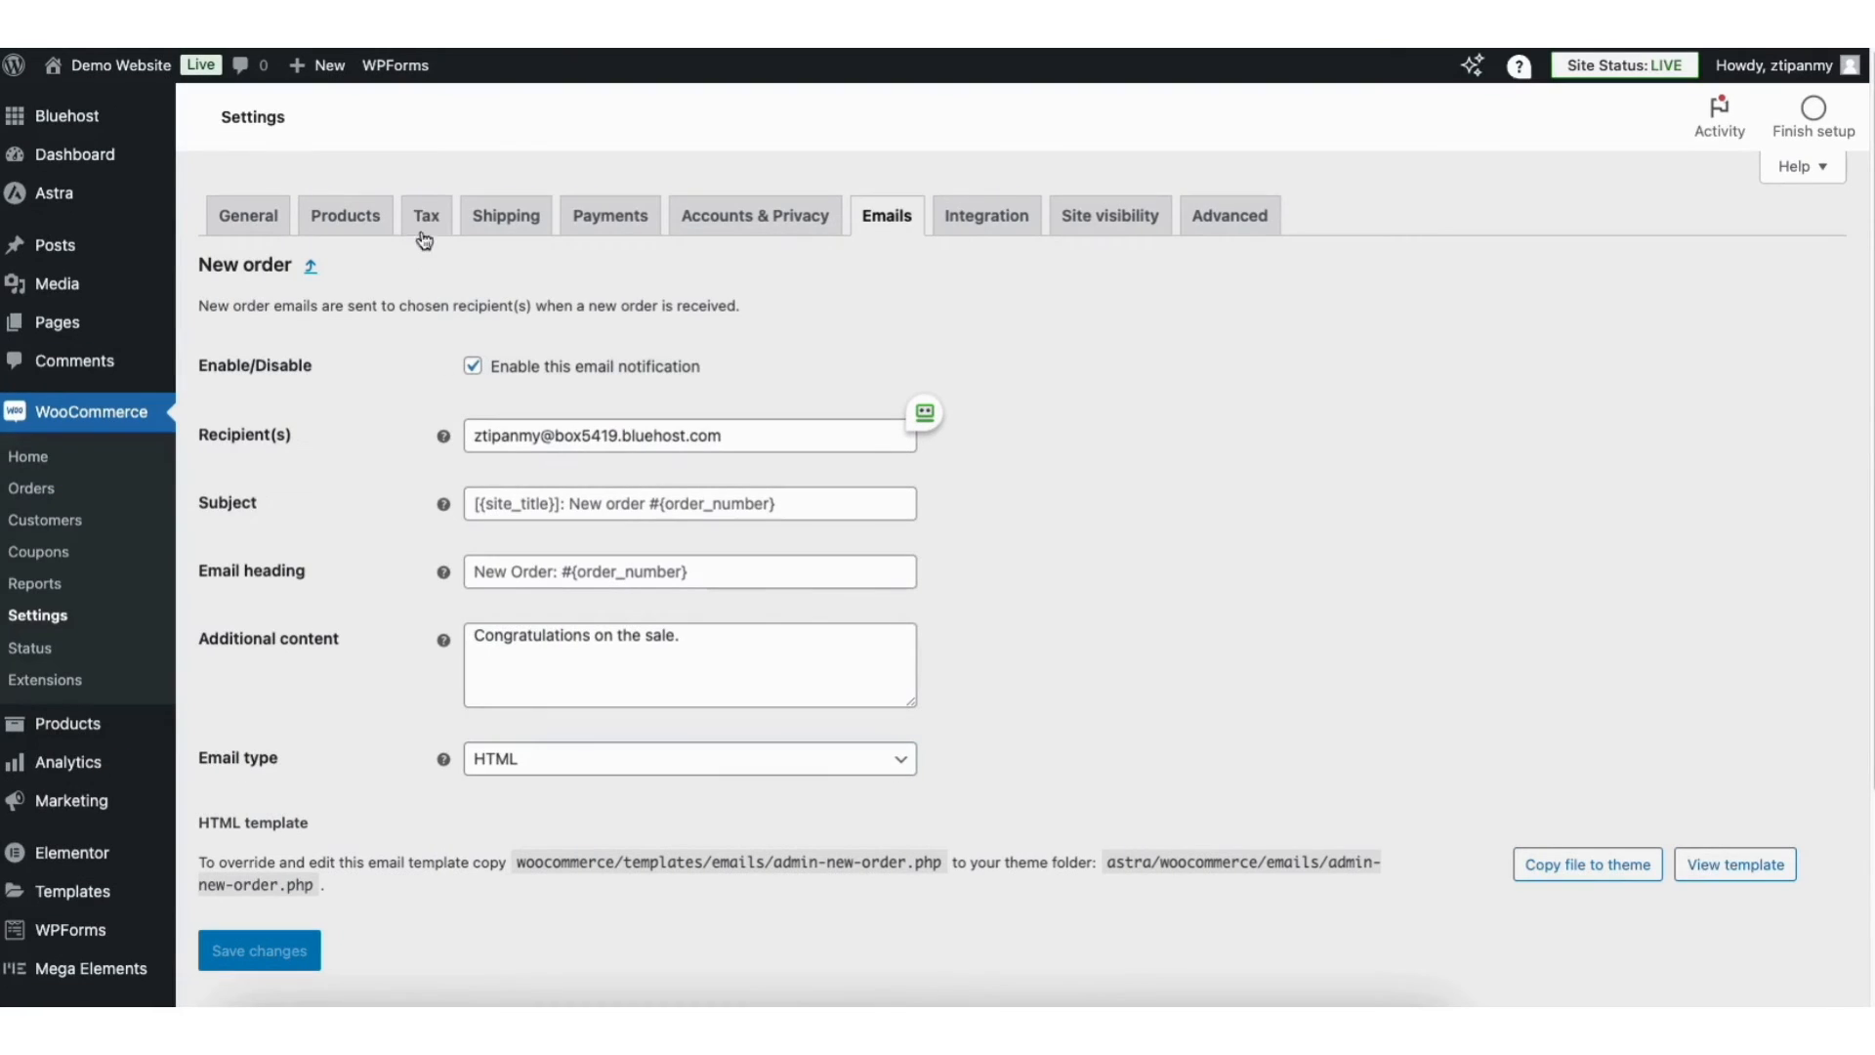
Step: In the tax options, set prices to display excluding tax both in the shop and during cart and checkout
left_click(425, 223)
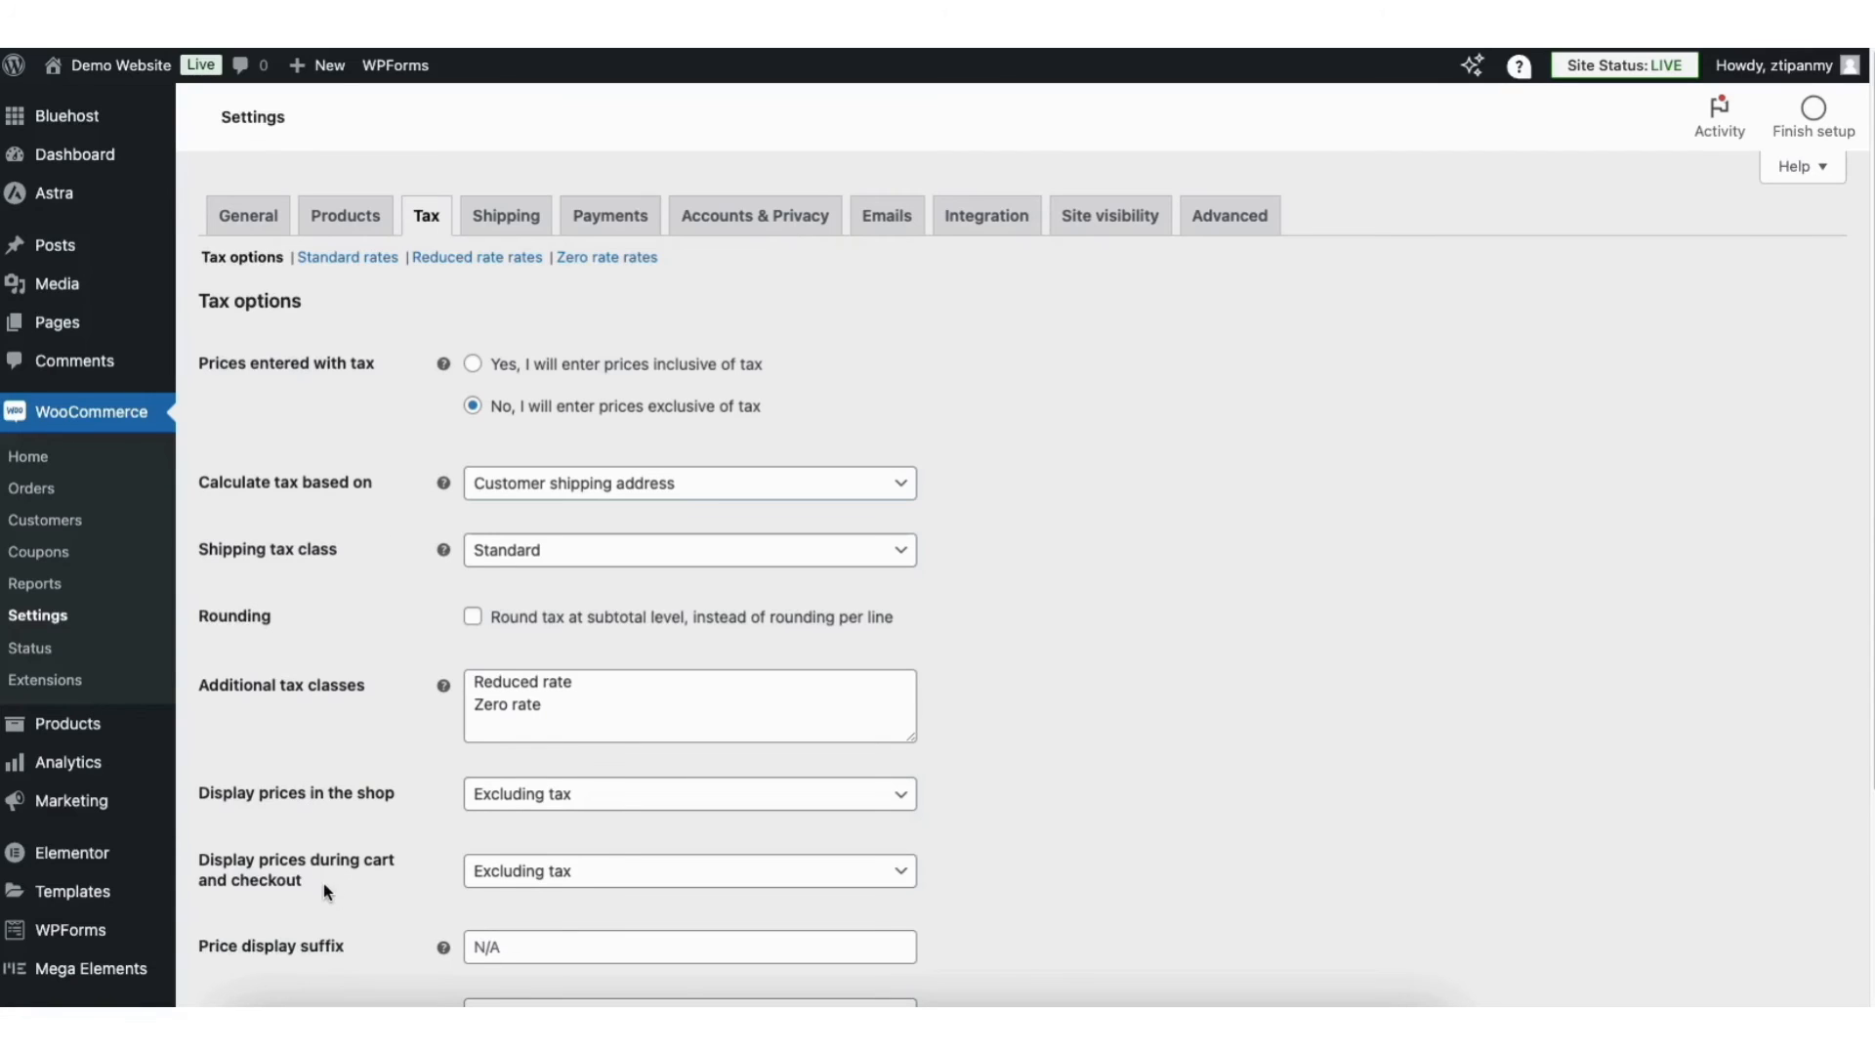
left_click(540, 796)
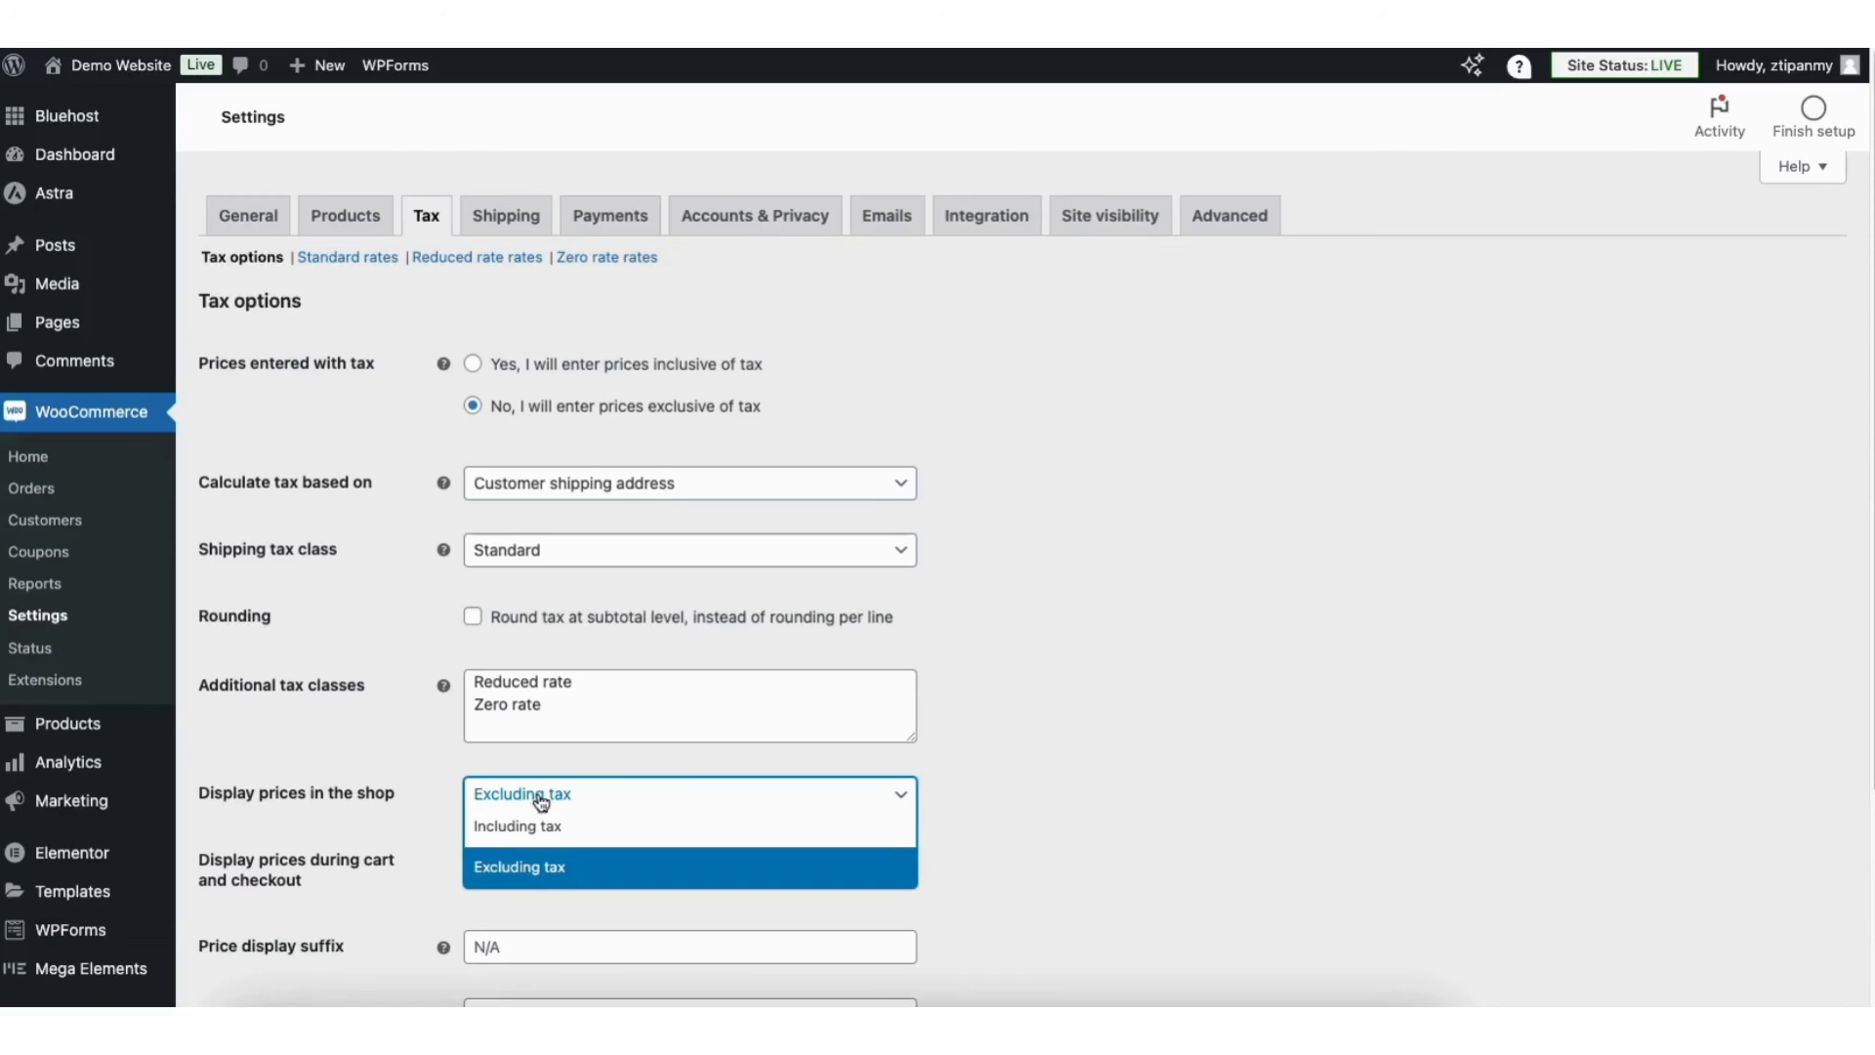
left_click(540, 867)
left_click(540, 871)
left_click(540, 874)
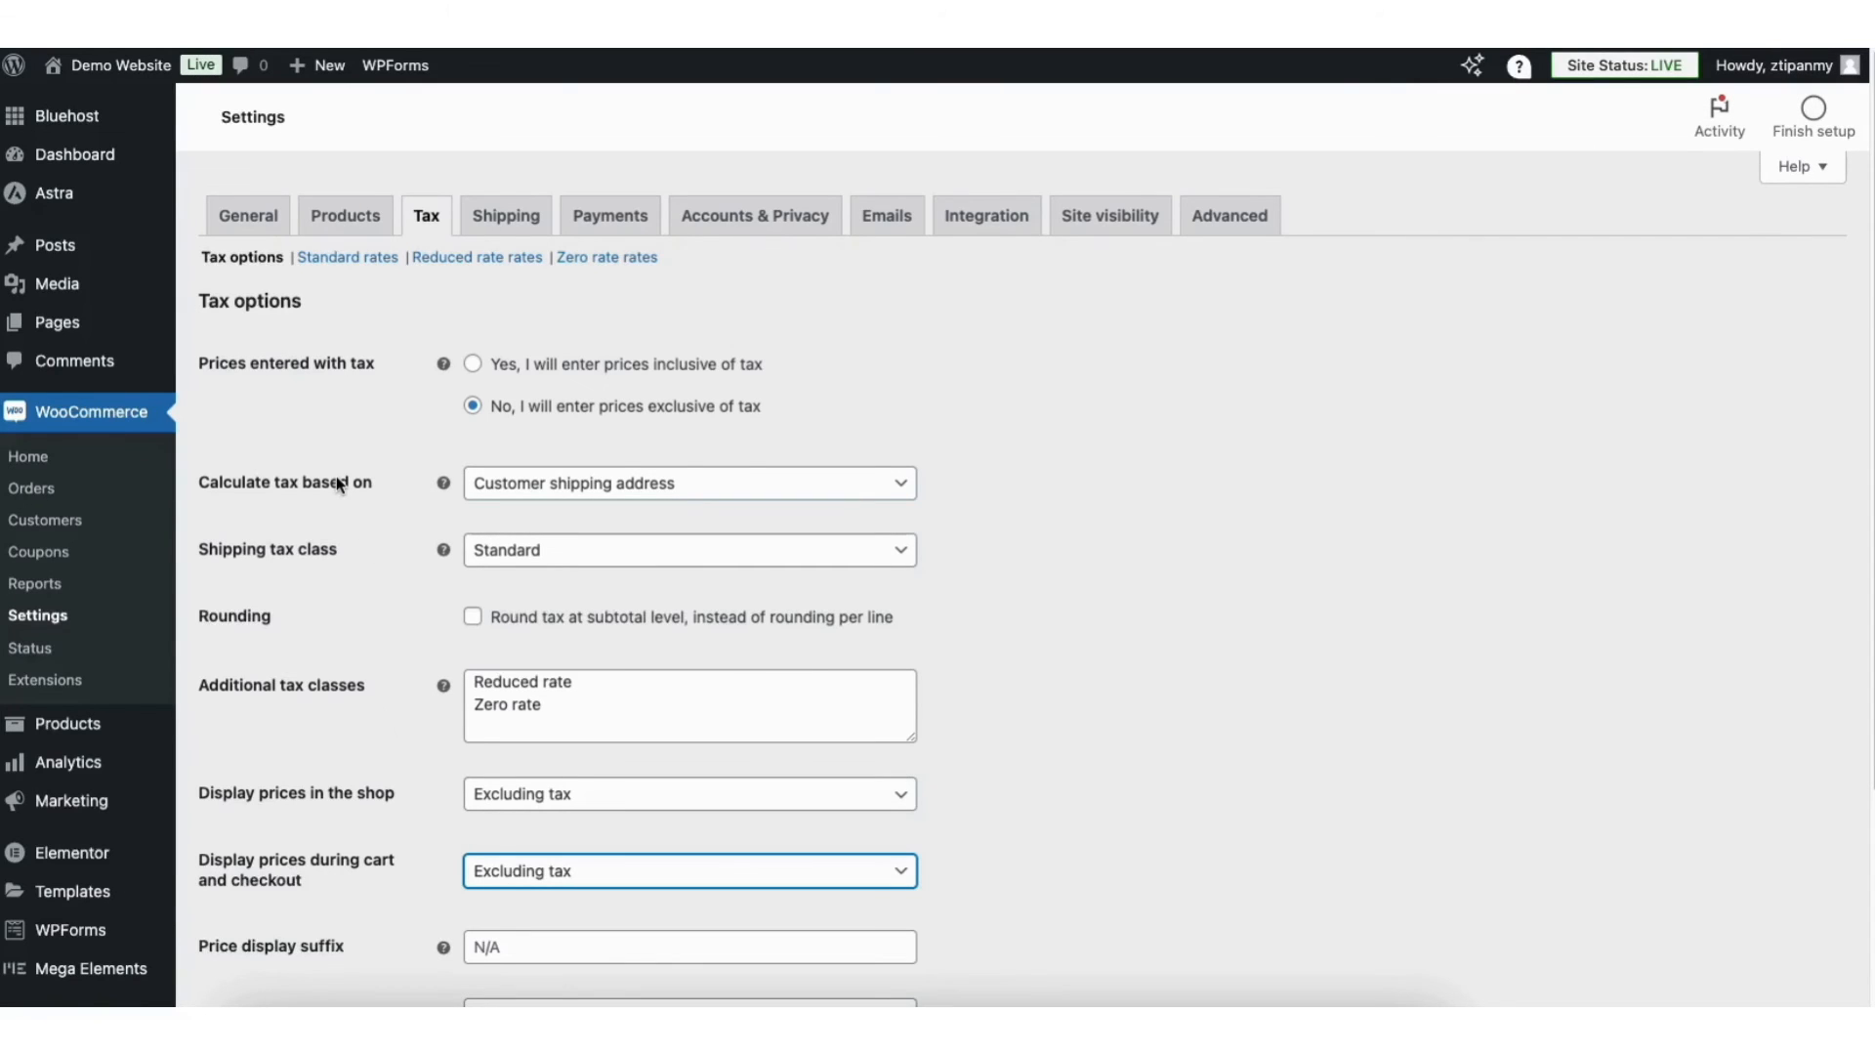
Step: Review the address choices for calculating tax, leaving it based on the customer shipping address
left_click(572, 488)
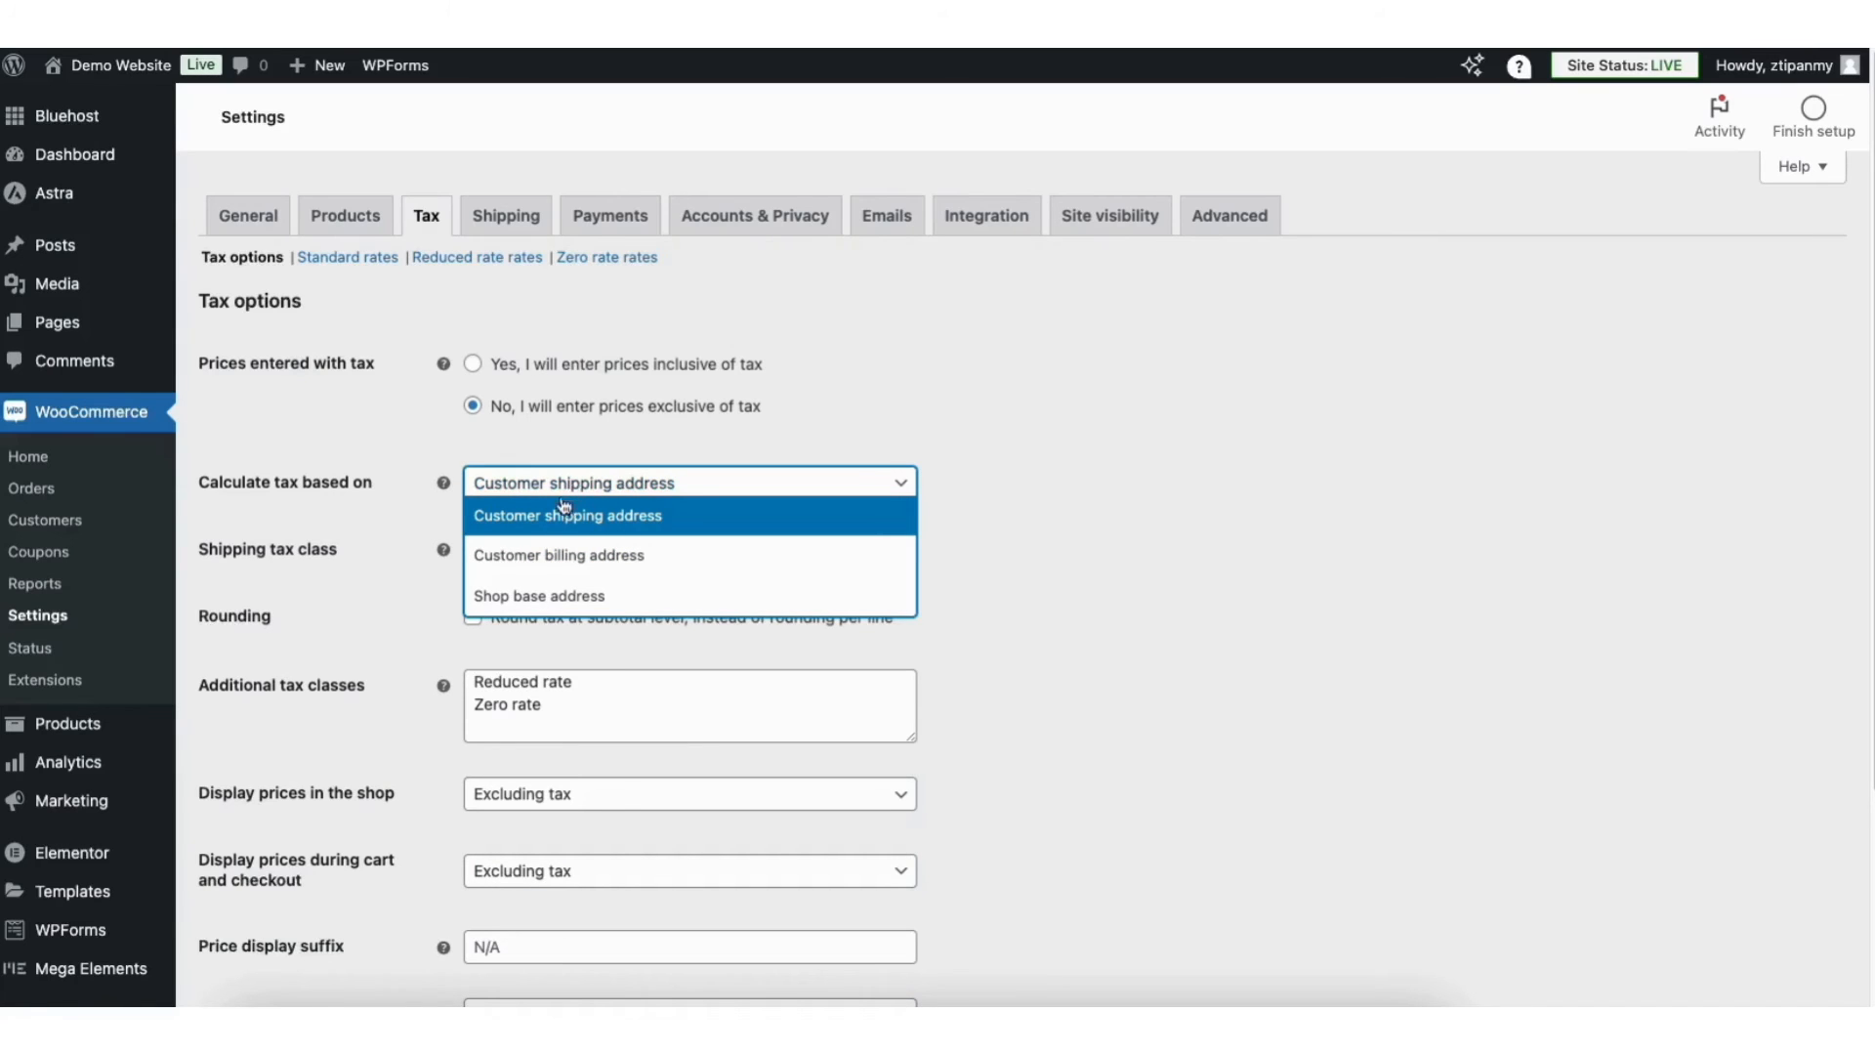
left_click(547, 486)
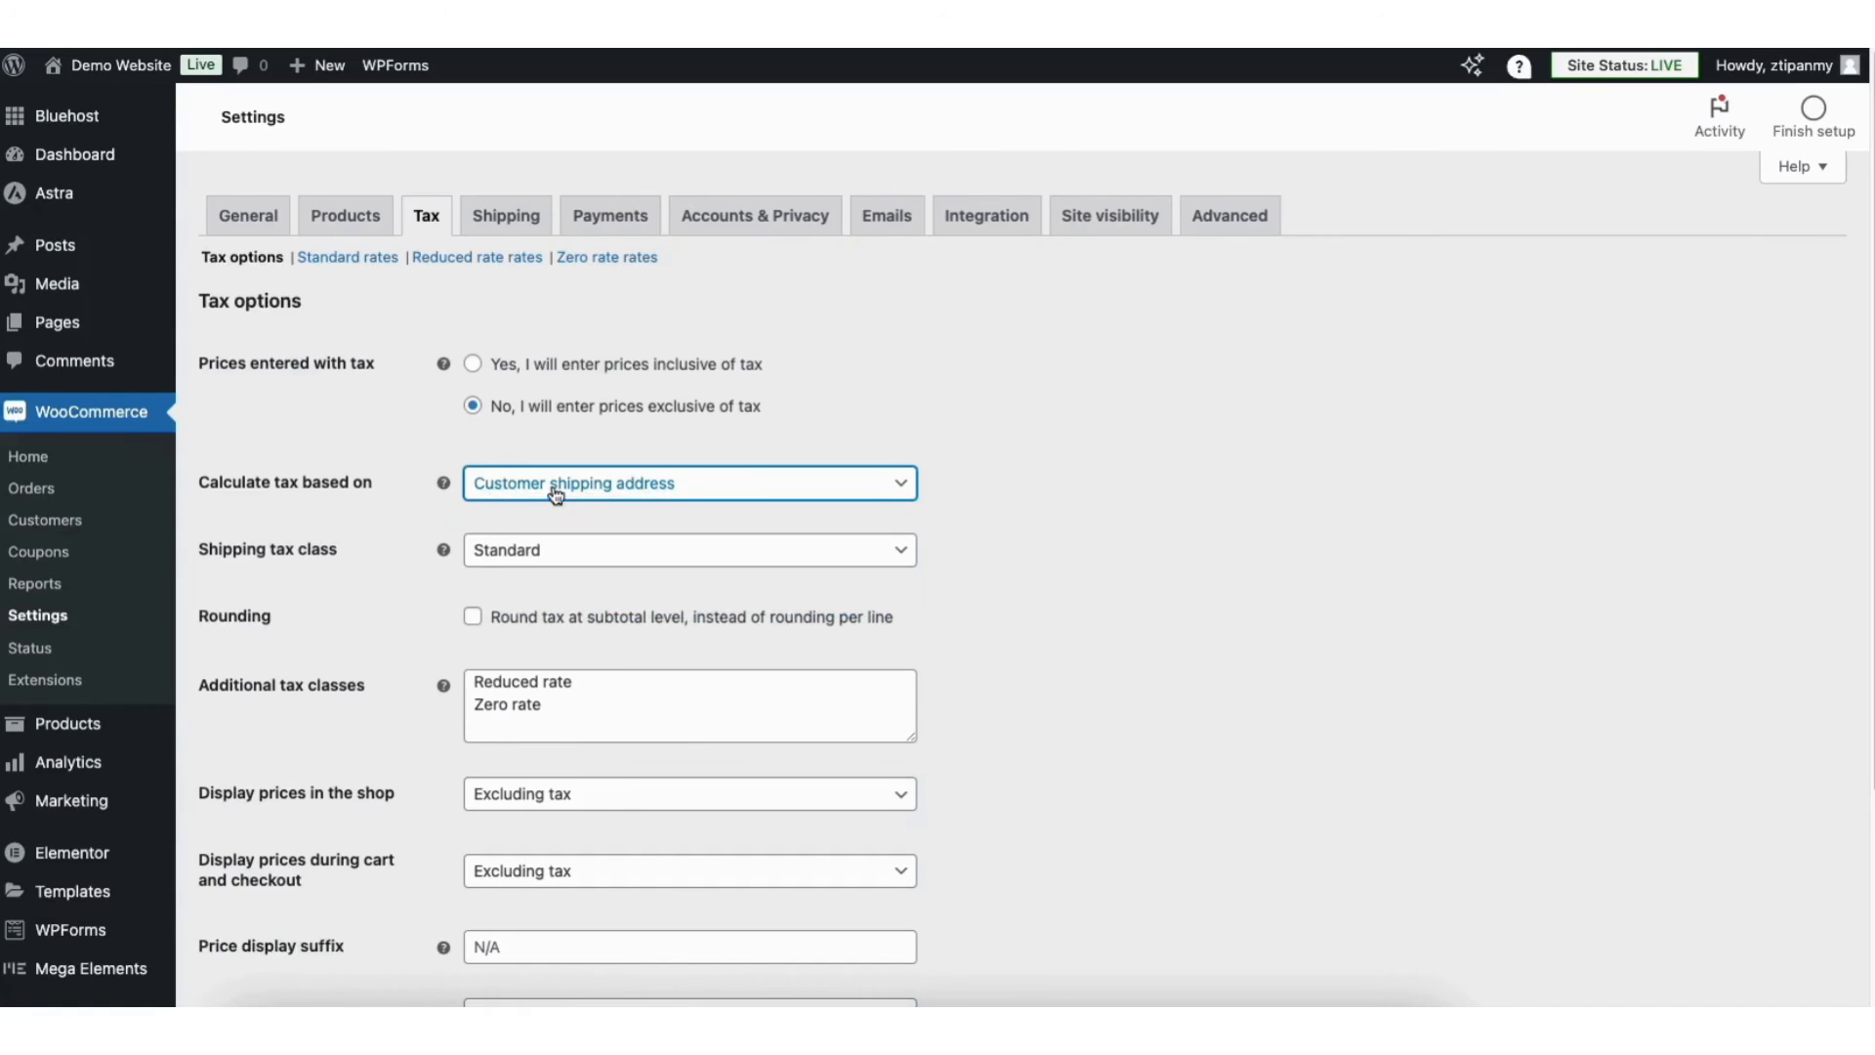
left_click(365, 449)
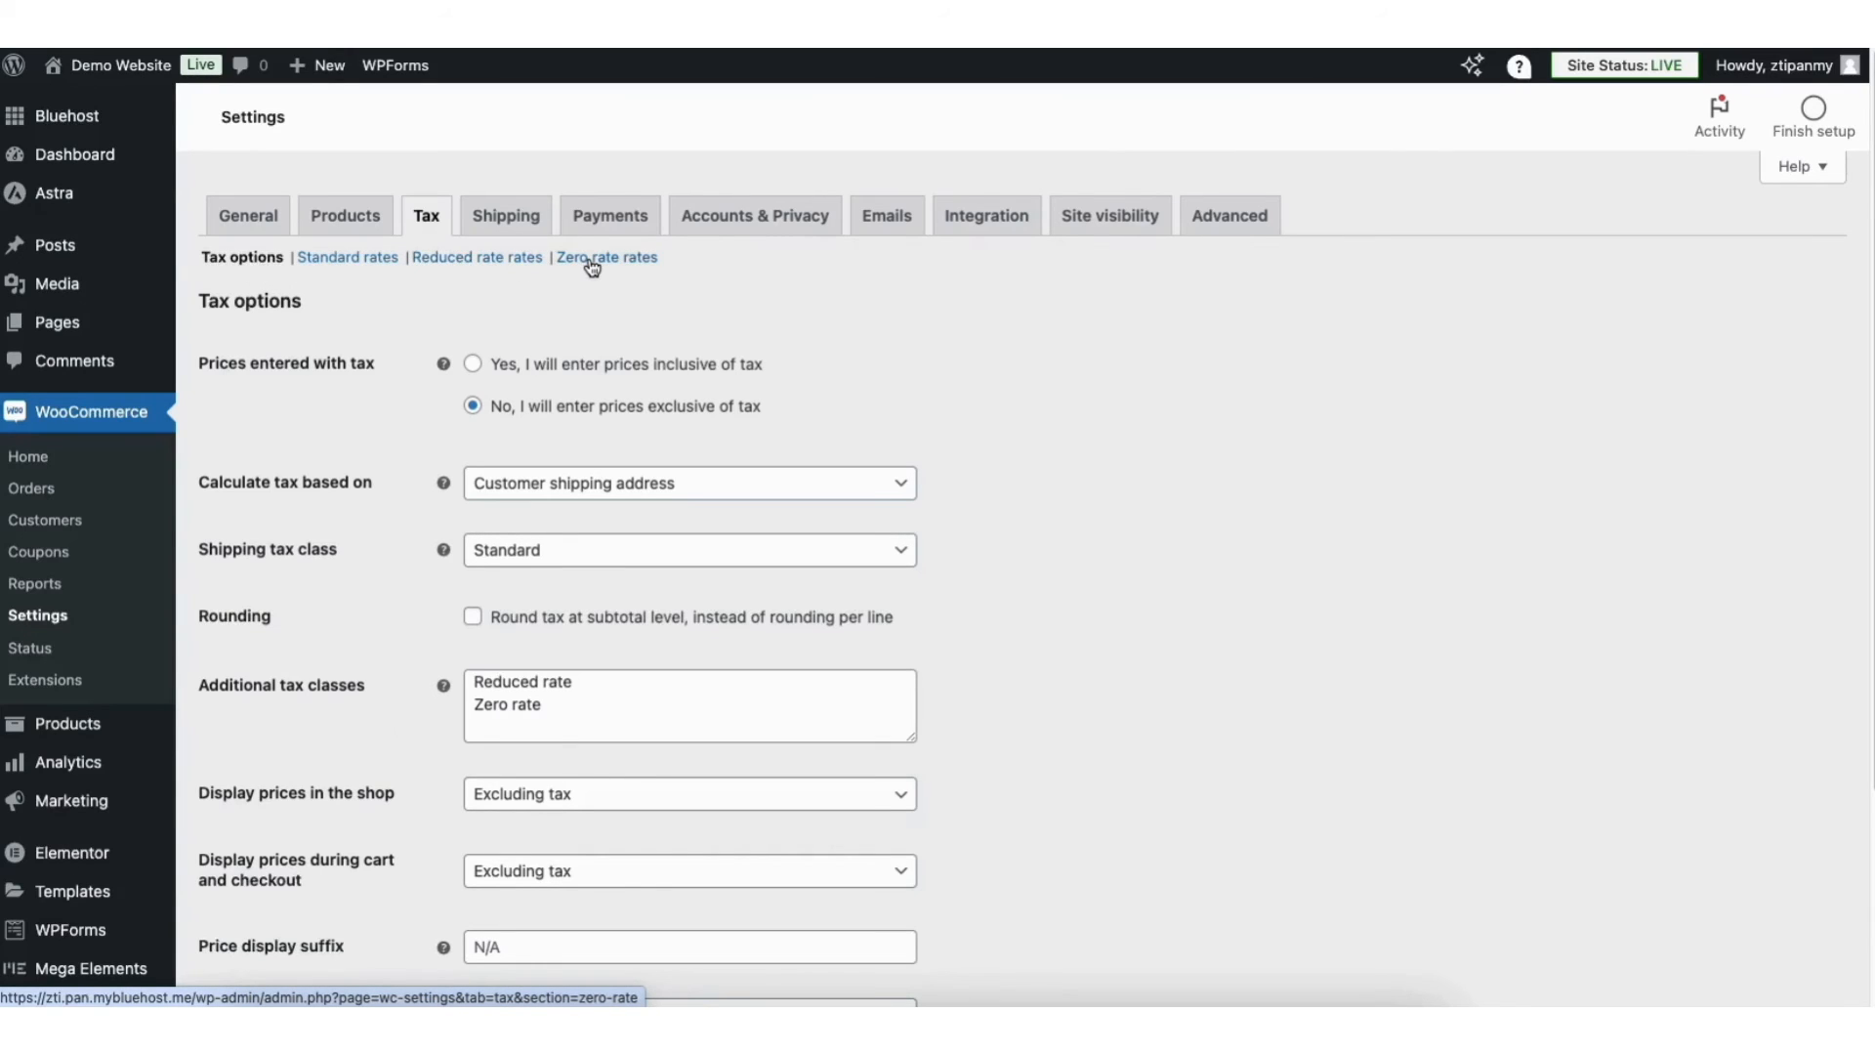
Step: Add a new row to the standard tax rates with United States (US) as its country
left_click(379, 267)
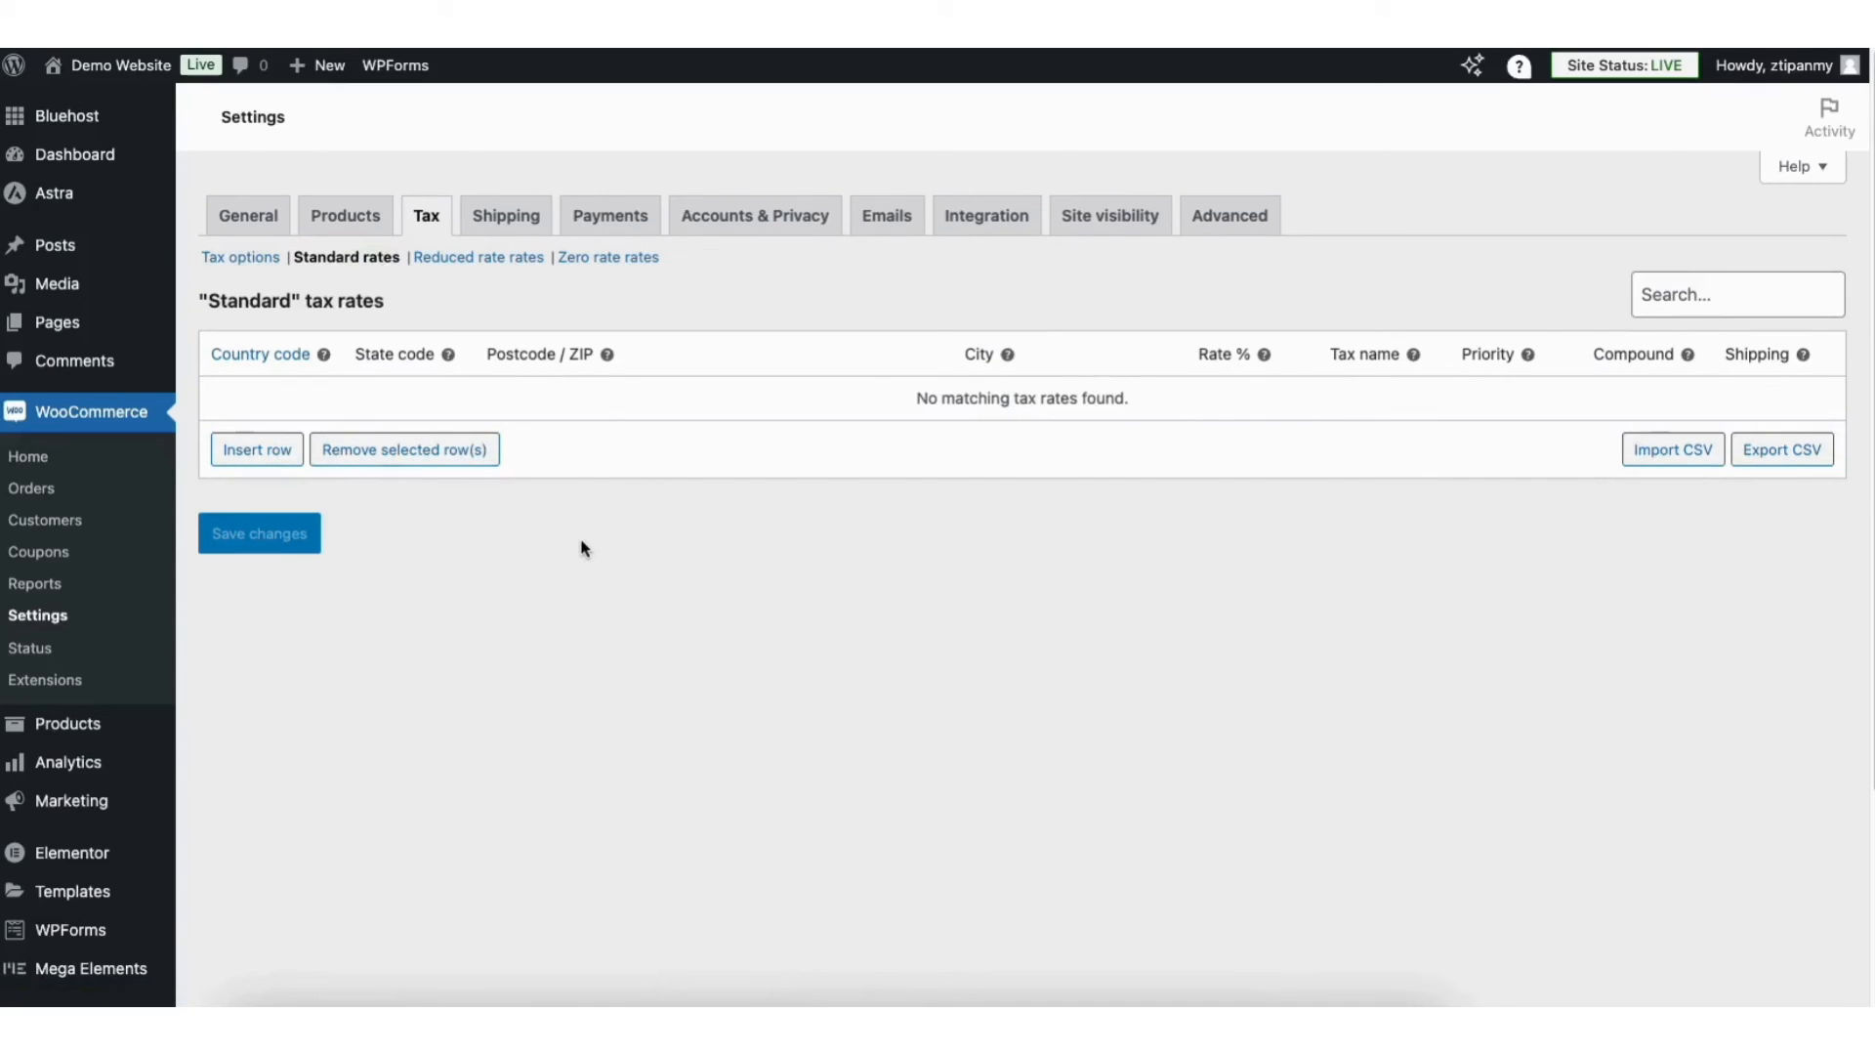
left_click(267, 452)
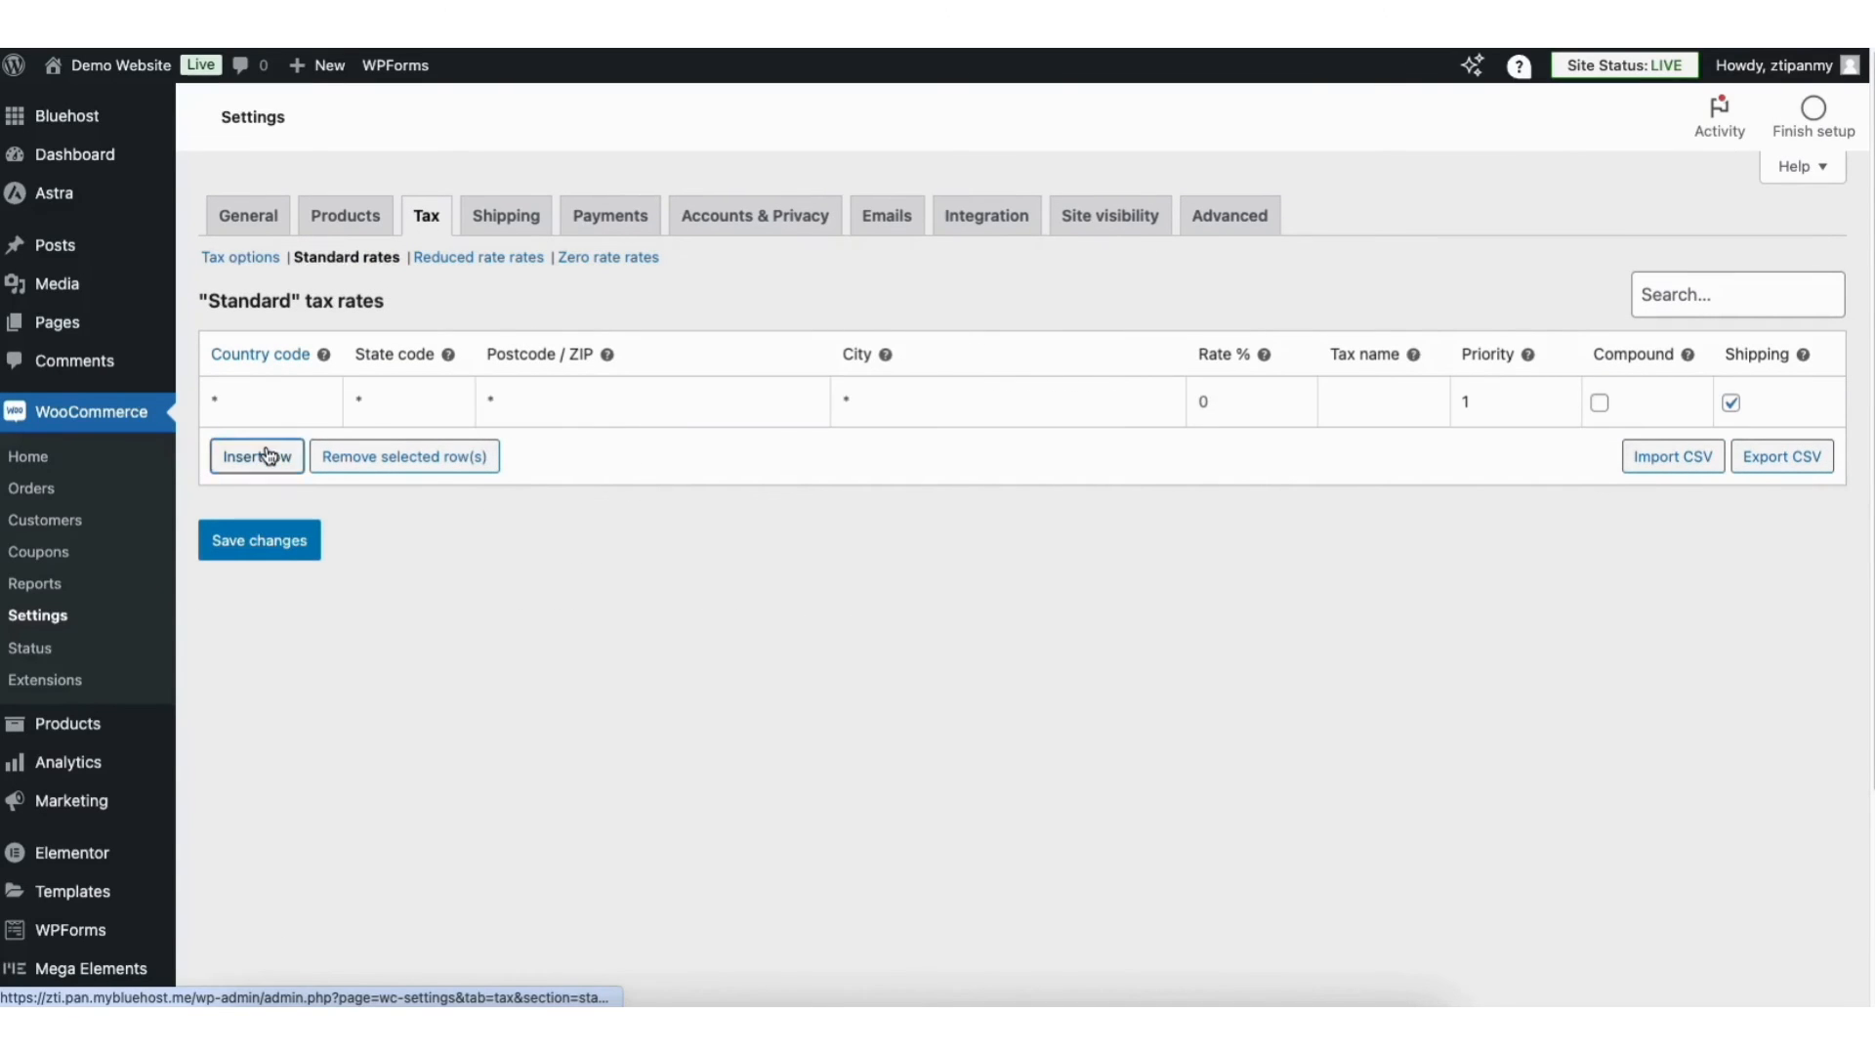
left_click(248, 396)
type("US")
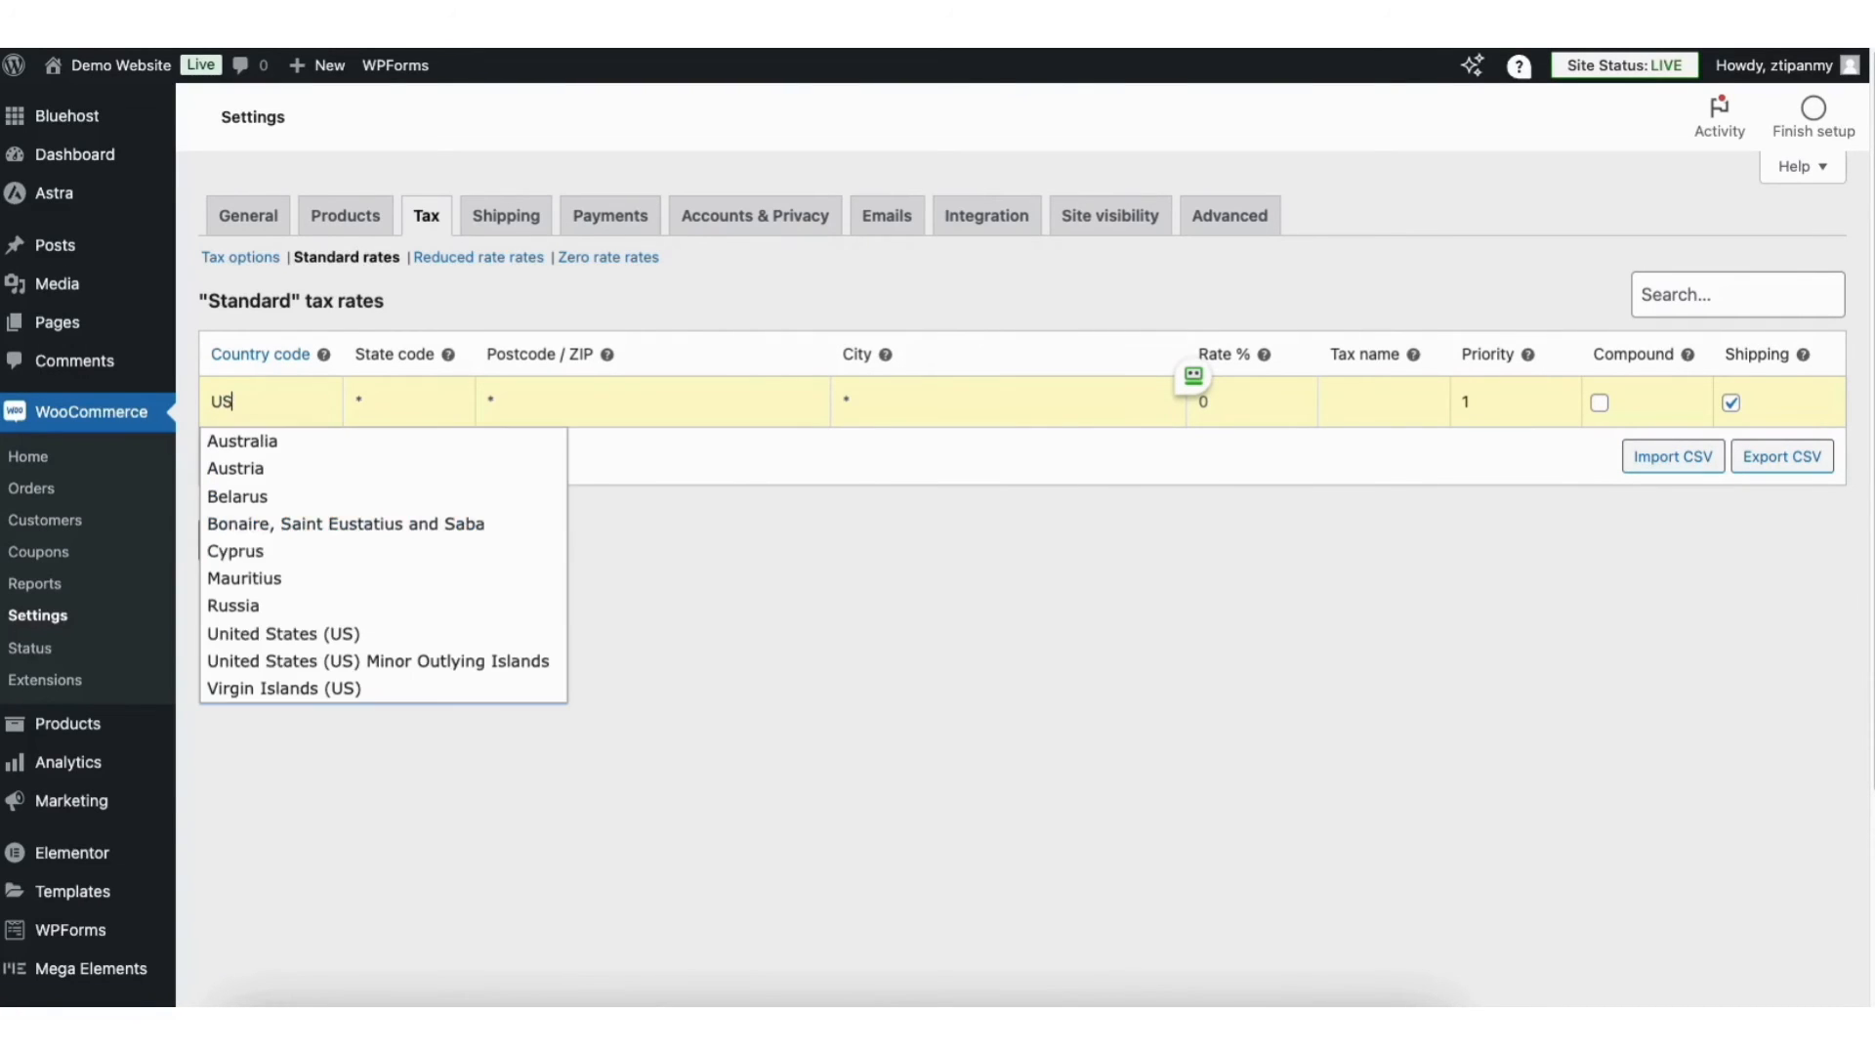
left_click(298, 636)
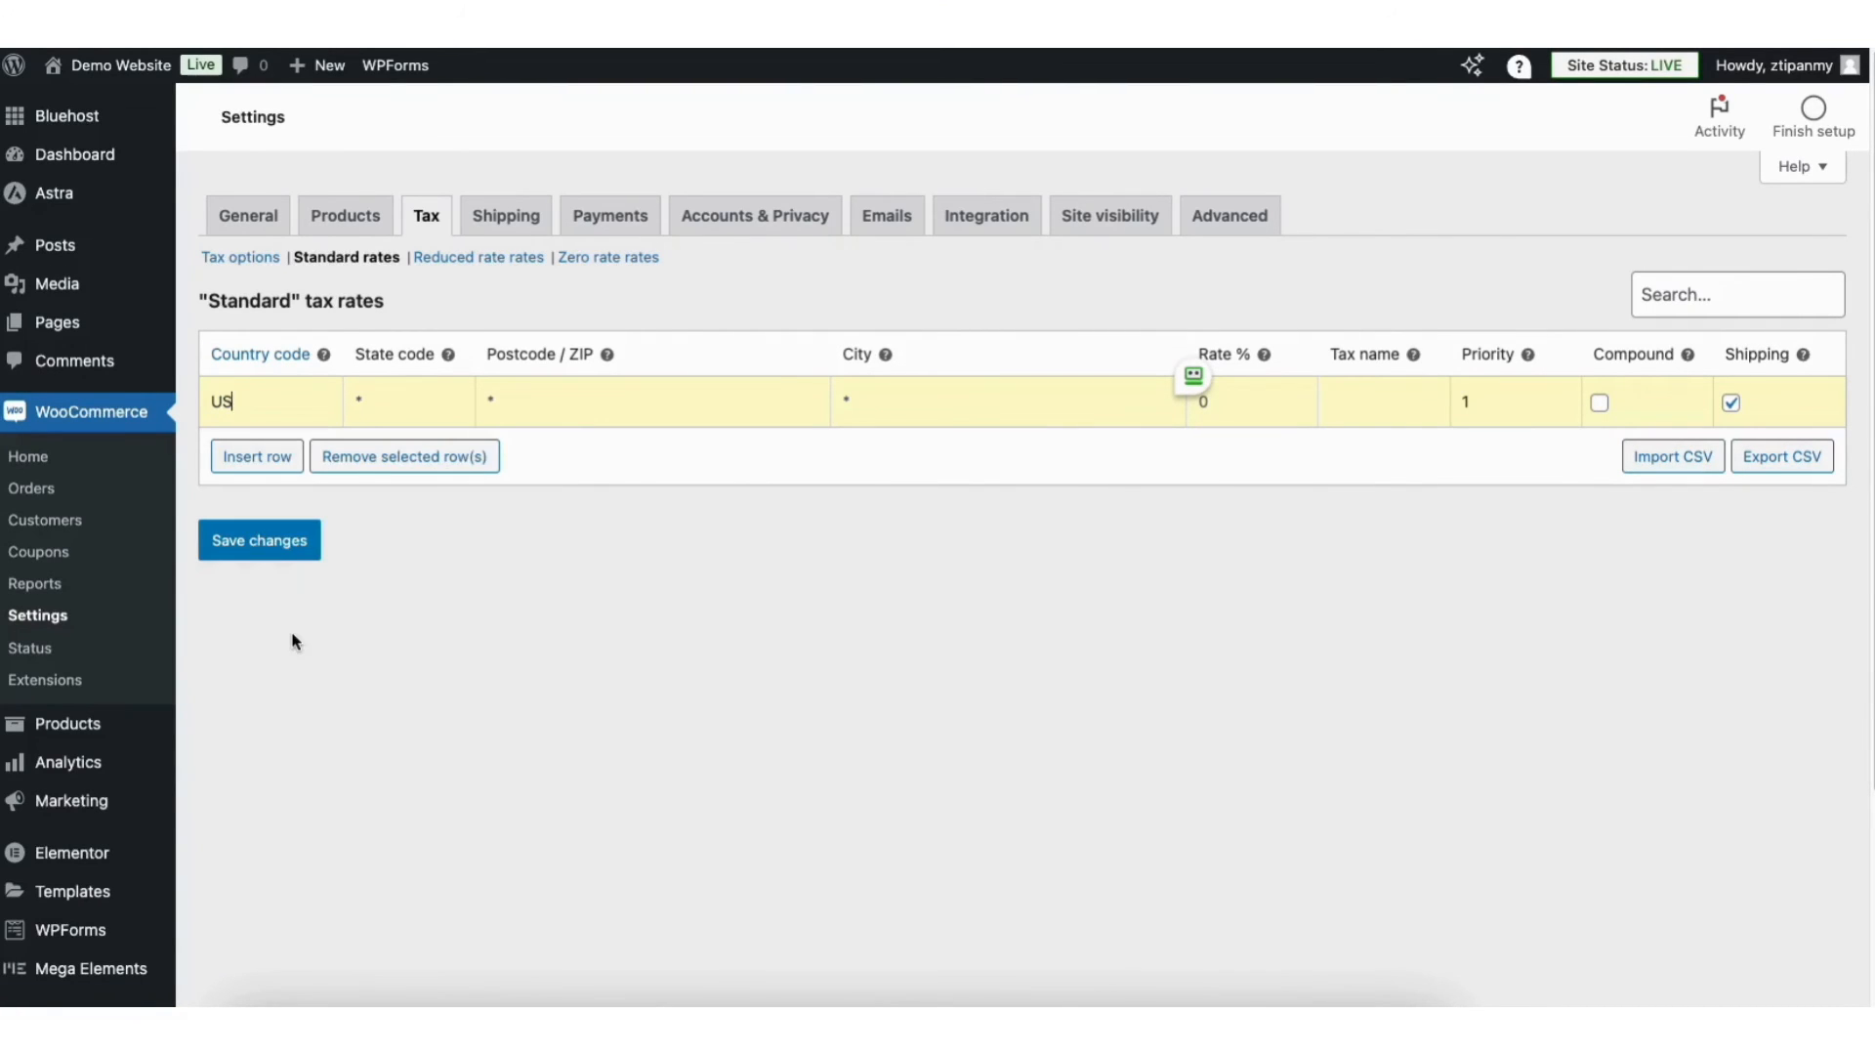
Step: For the new US tax rate, set the state code to GA, the postcode to 30305 and the city to Atlanta
left_click(403, 396)
type("GA")
left_click(539, 395)
type("30305")
left_click(905, 396)
type("Atlanta")
Step: Set the Atlanta tax rate to 8.9%, leave it non-compound and applied to shipping, and save the standard rates
left_click(1250, 404)
type("8.9")
left_click(1601, 404)
left_click(1601, 404)
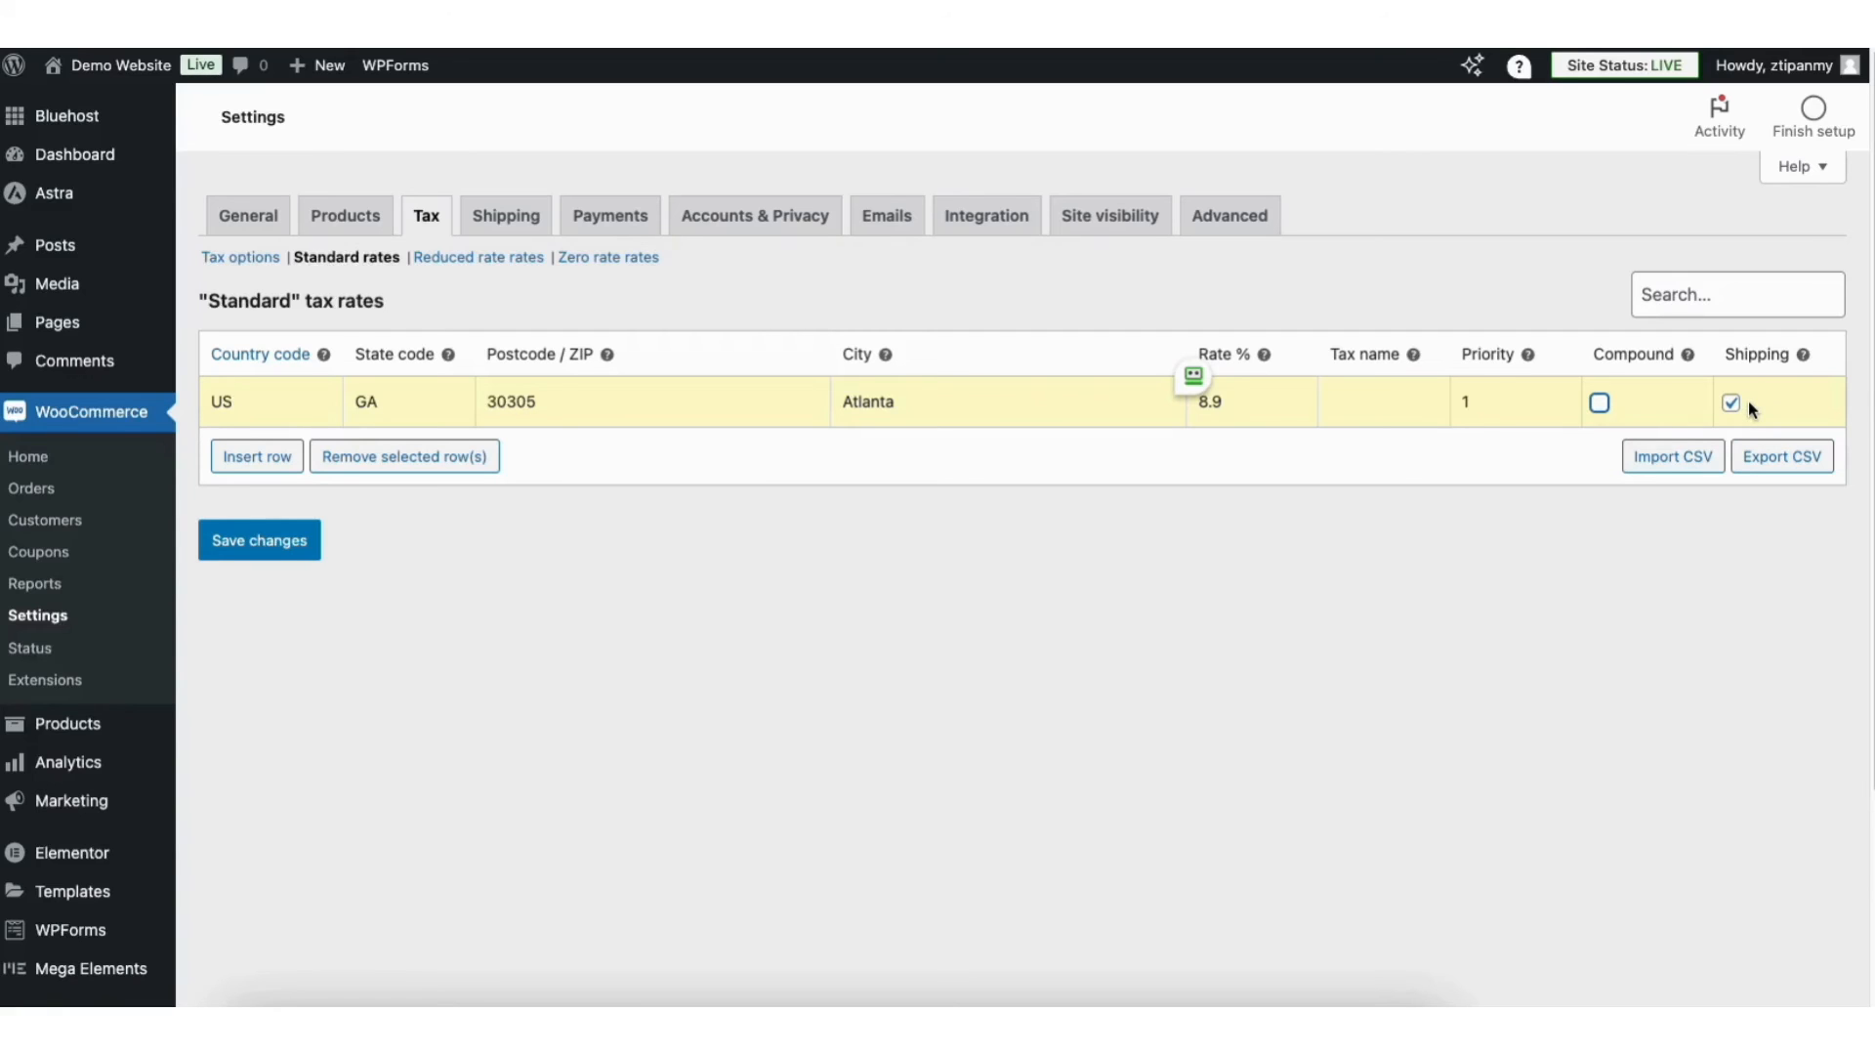
mouse_move(1805, 357)
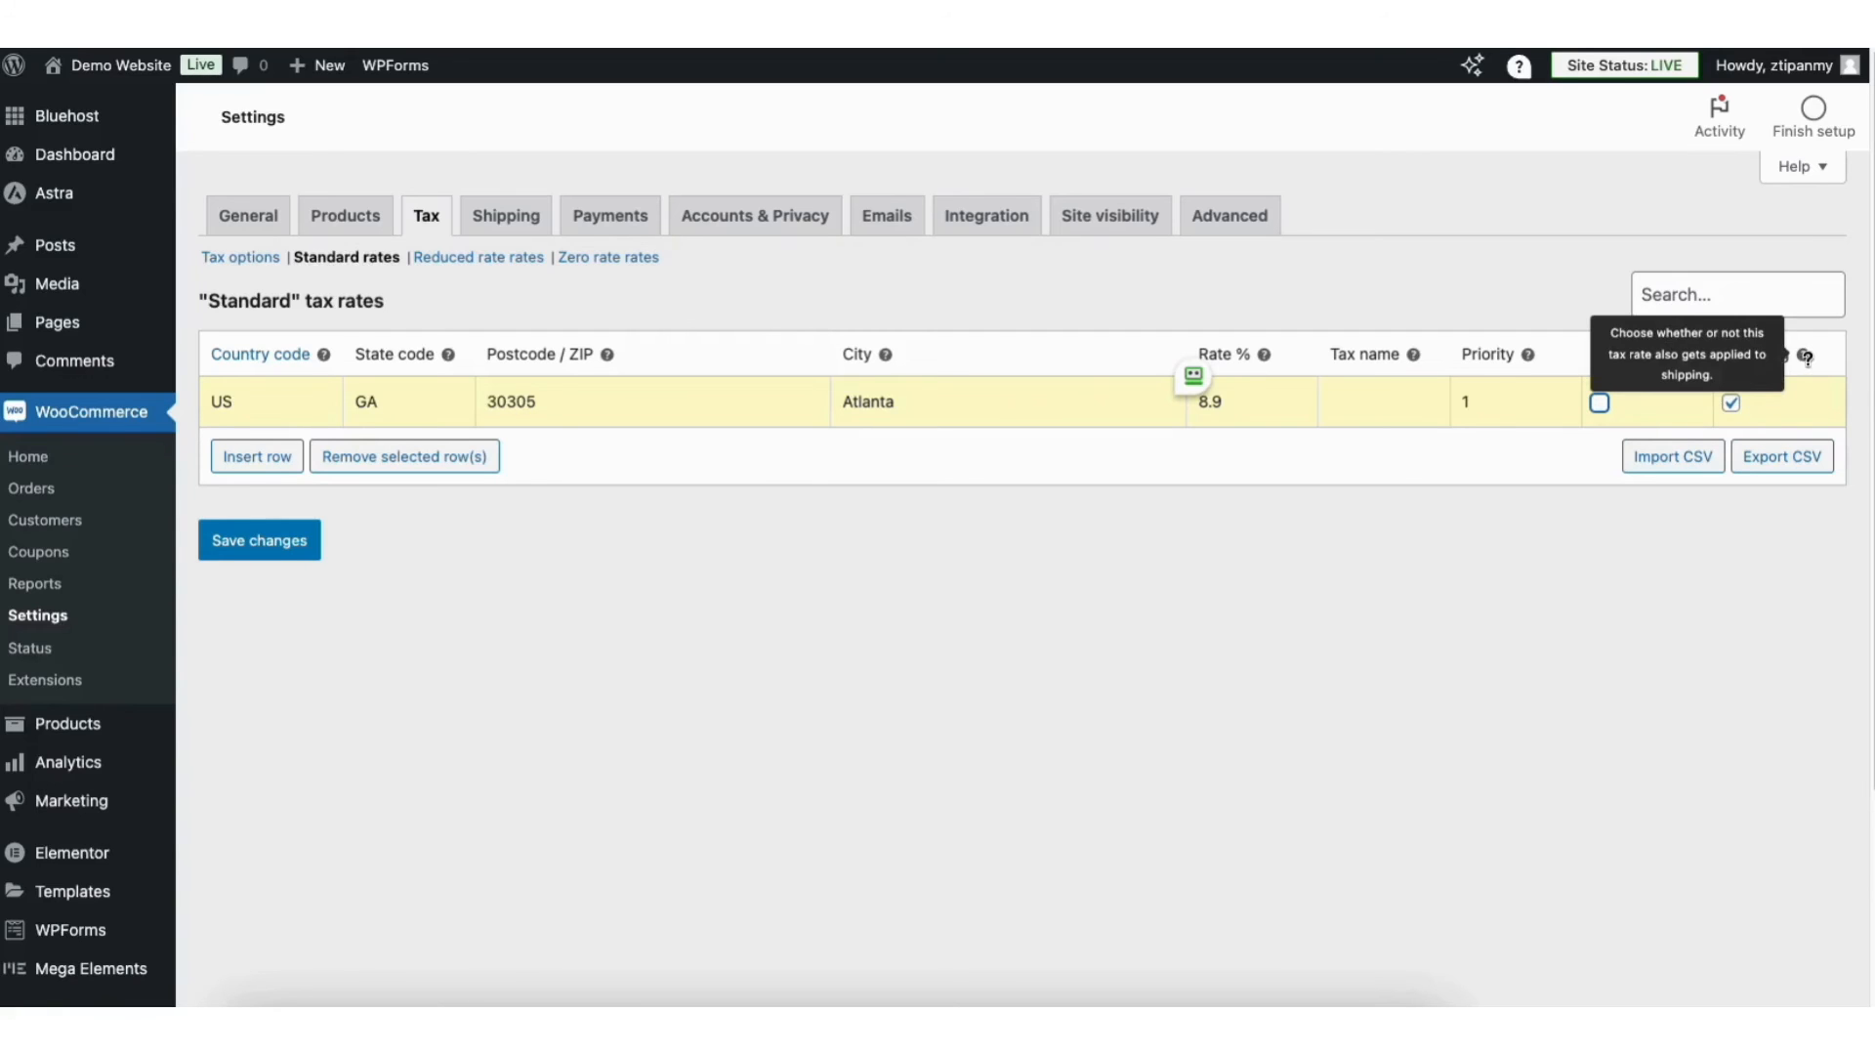
left_click(266, 545)
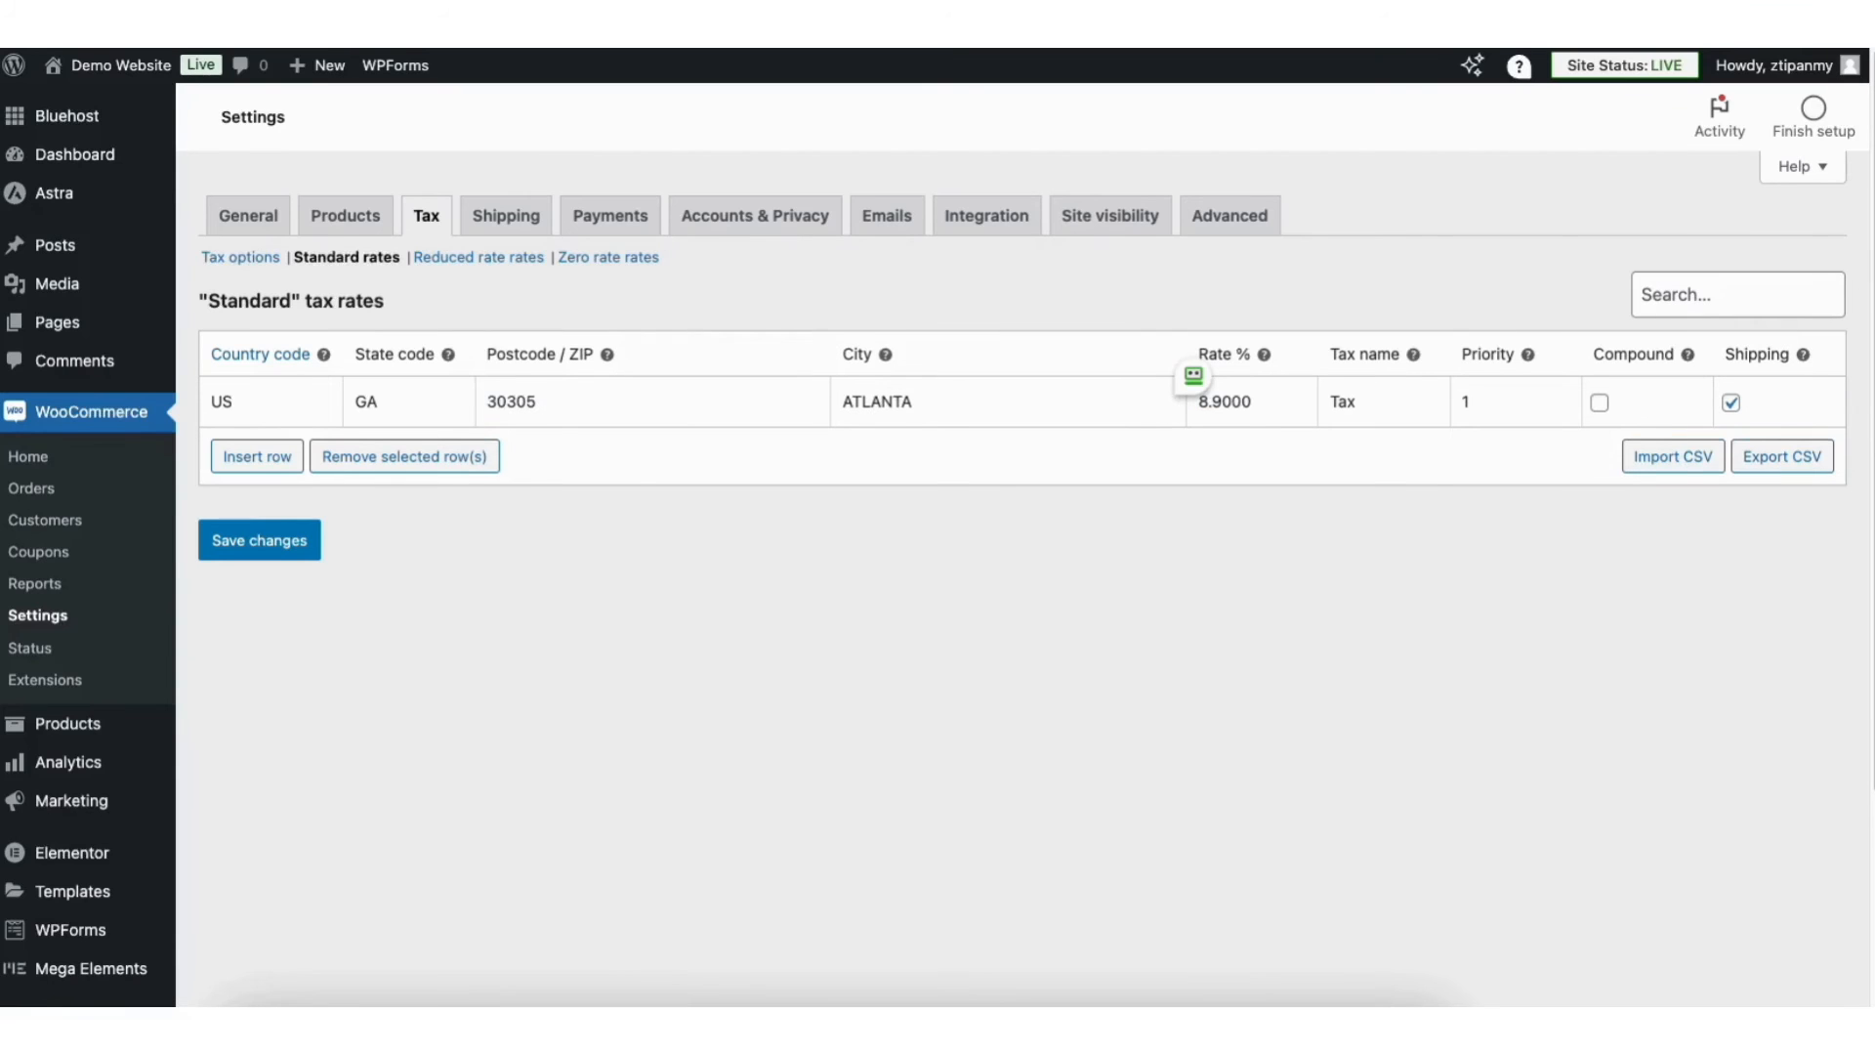
Step: Search the directory of new plugins for "woocommerce tax"
scroll(1862, 276, "down", 2)
scroll(937, 528, "down", 3)
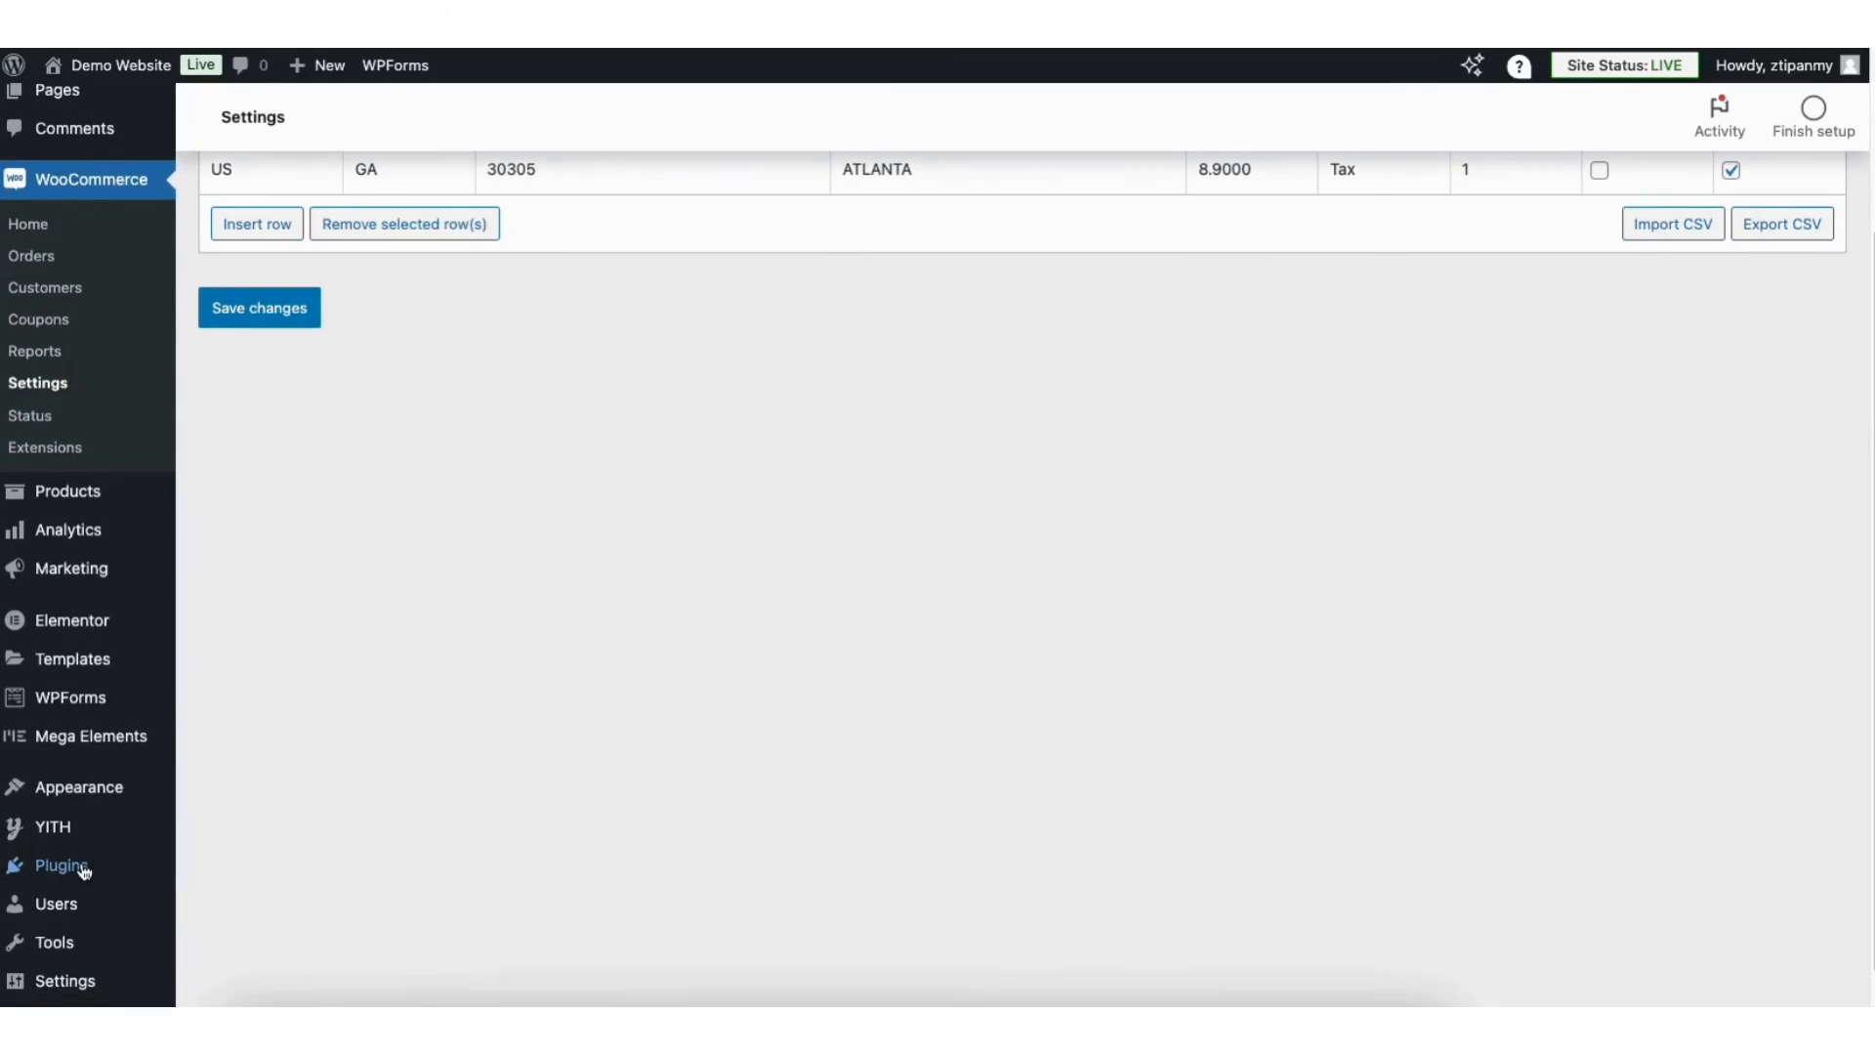
mouse_move(82, 873)
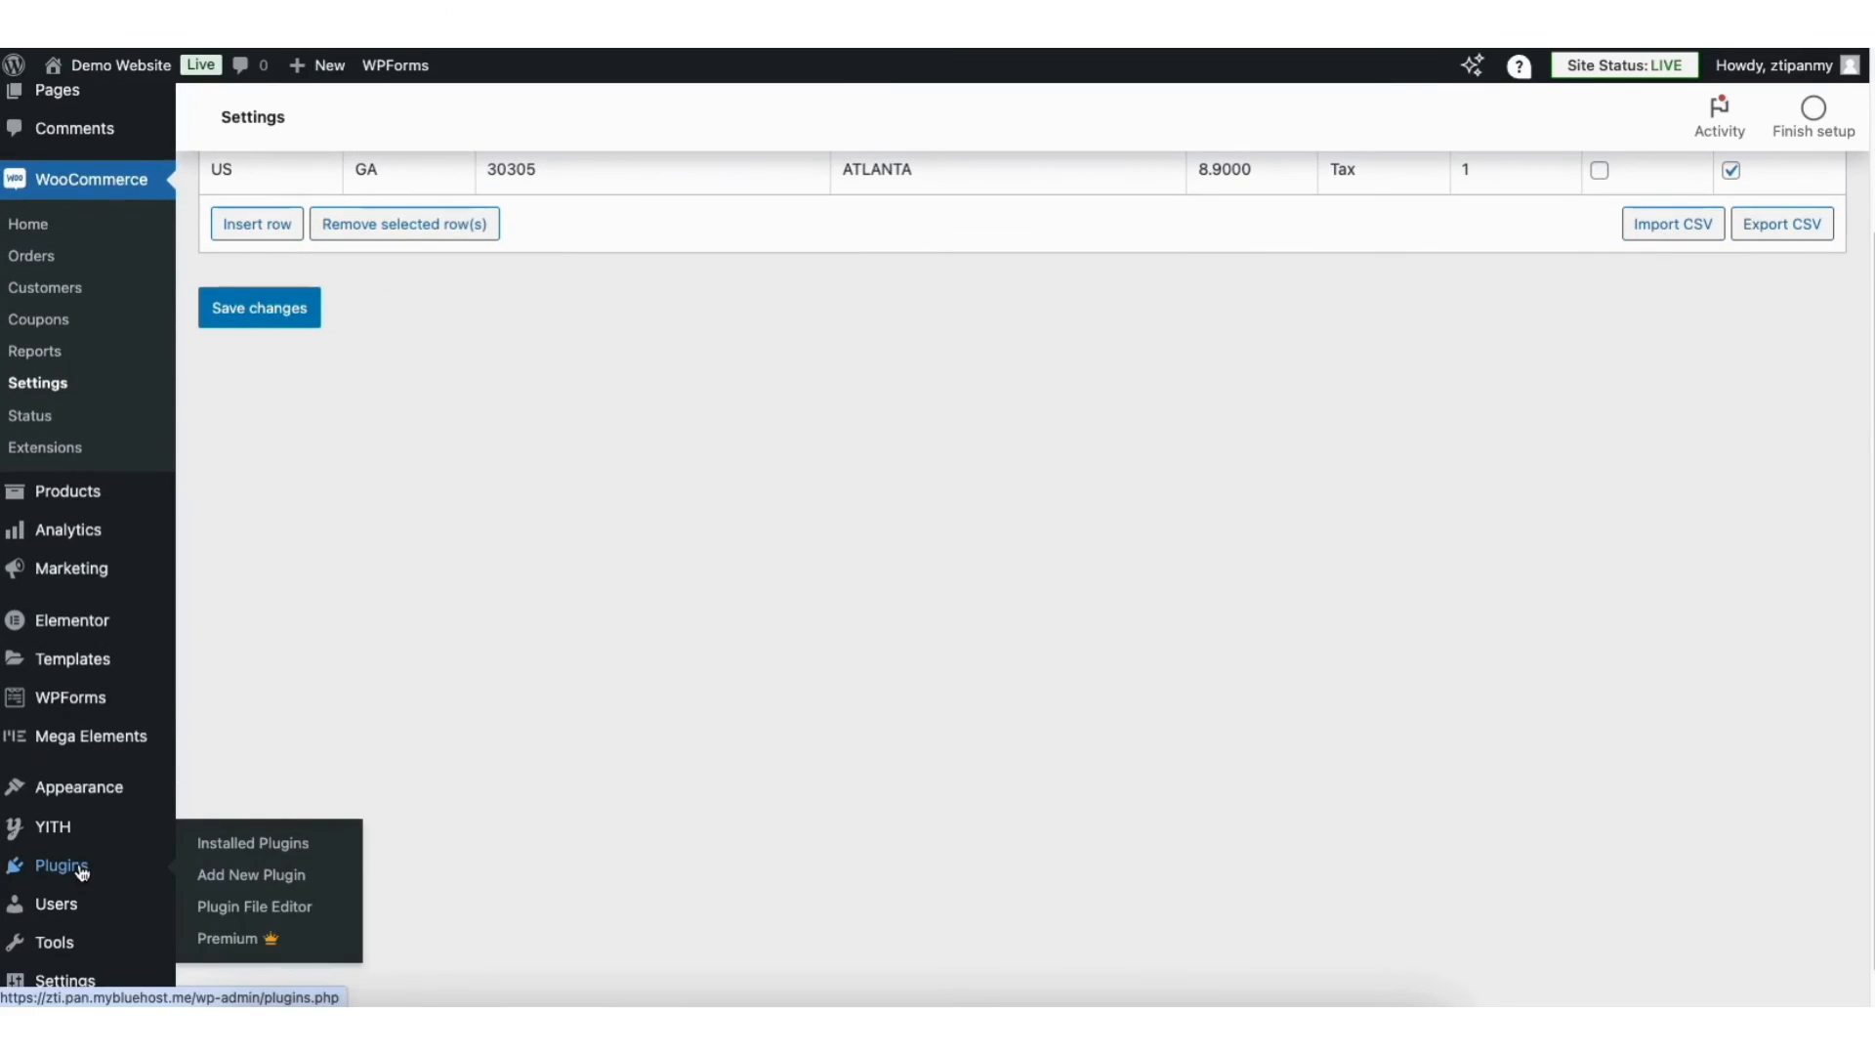
left_click(269, 881)
type("woocommerce tax")
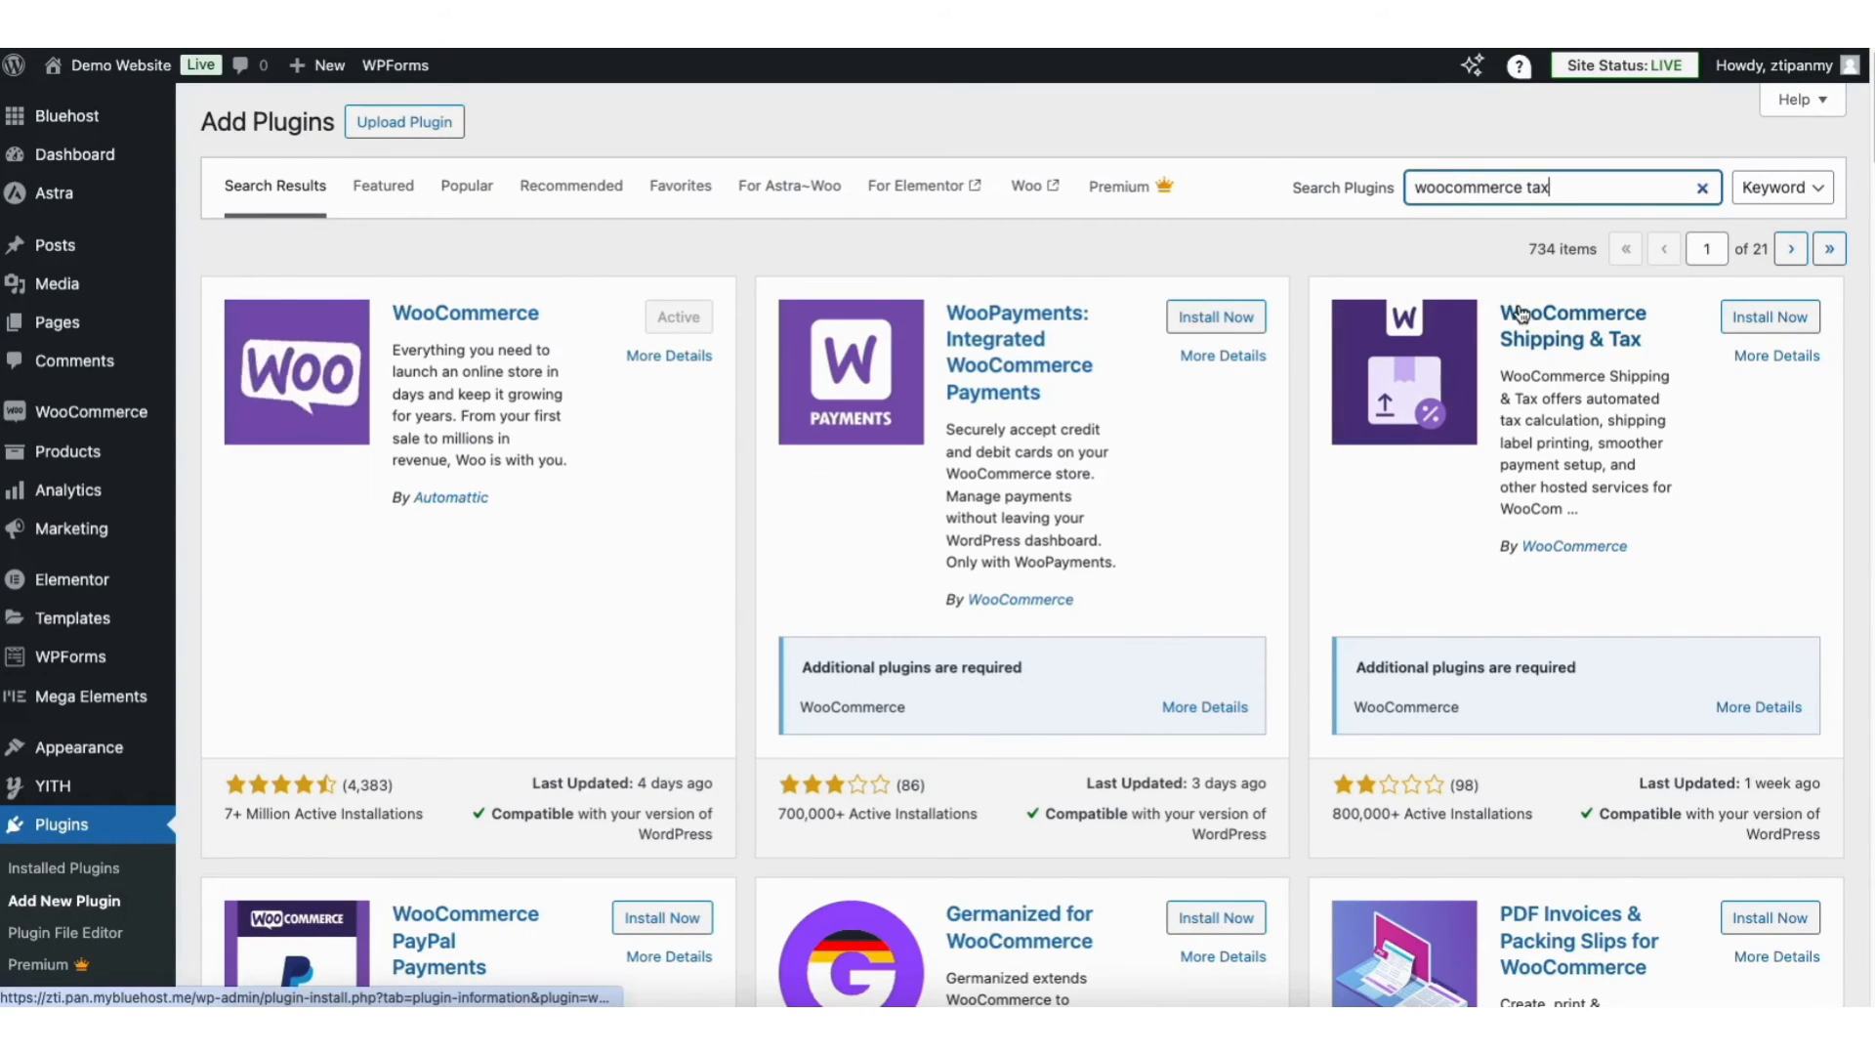
Step: Install and activate the WooCommerce Shipping & Tax plugin and connect the site to WordPress.com with the account's prefilled login
left_click(1743, 322)
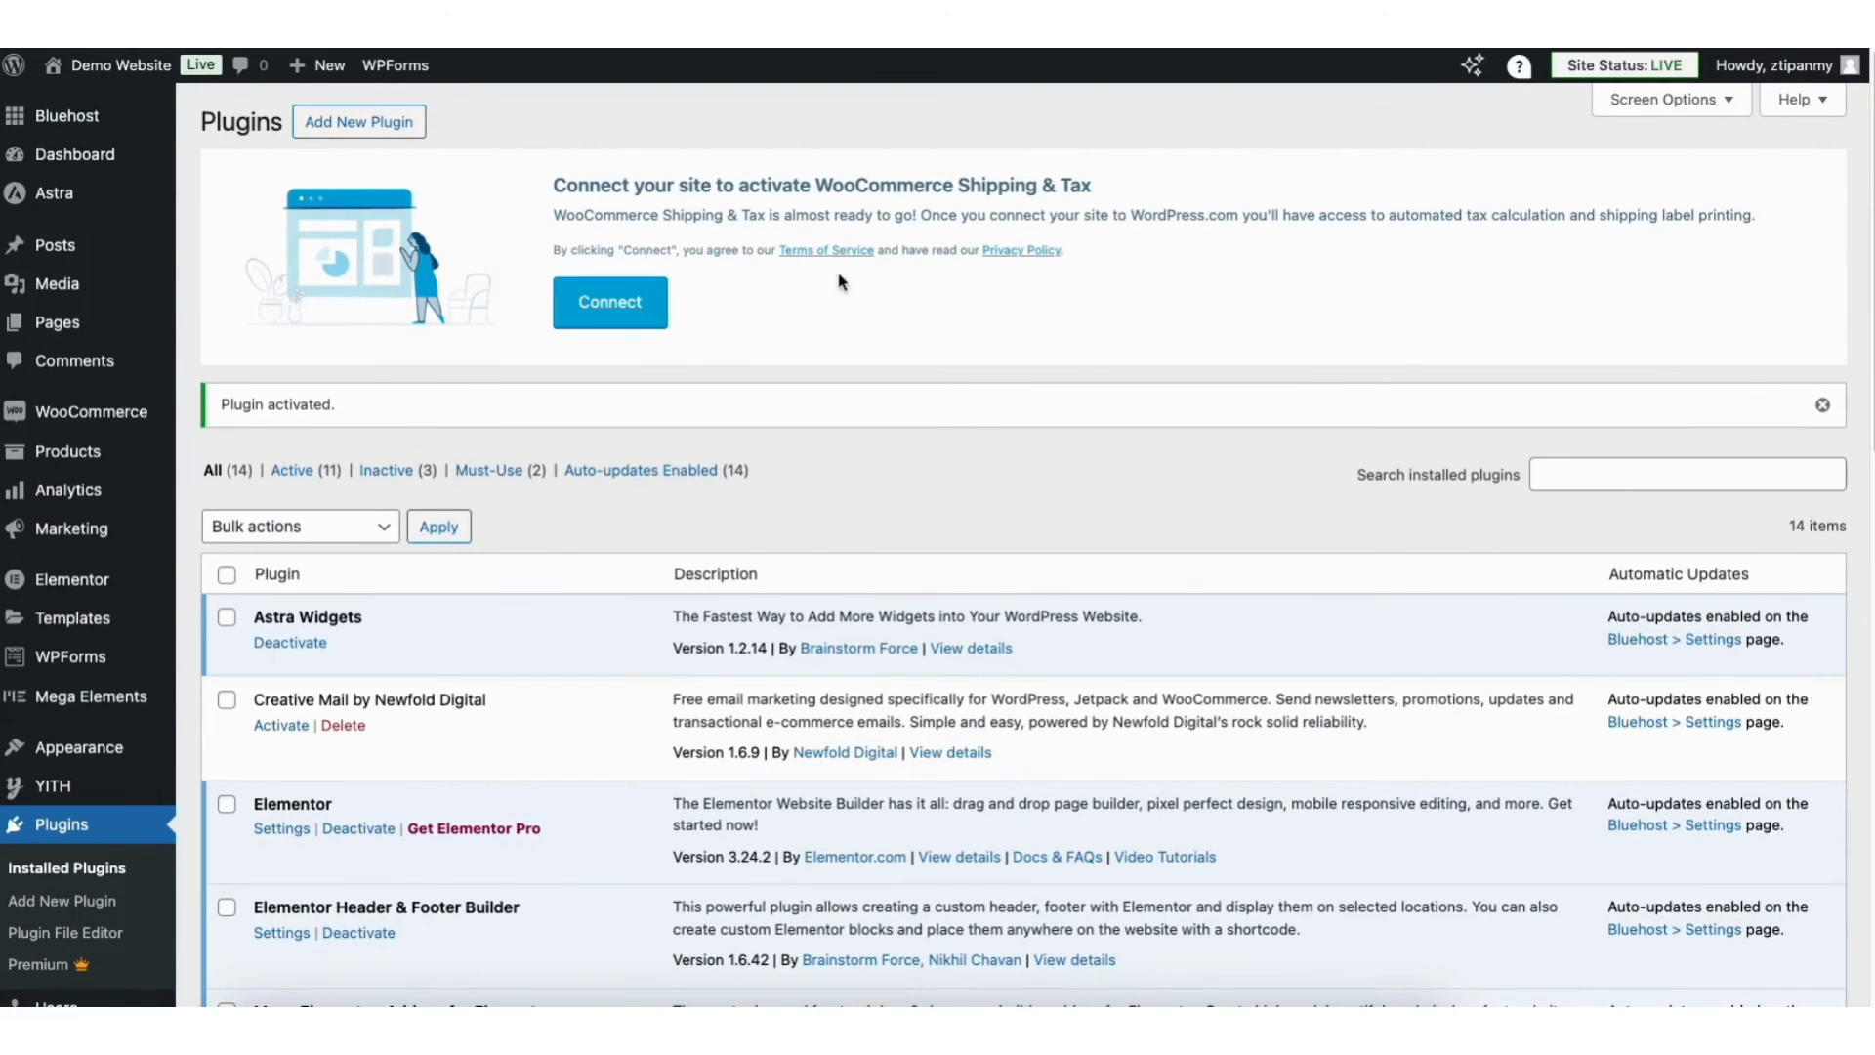
left_click(571, 312)
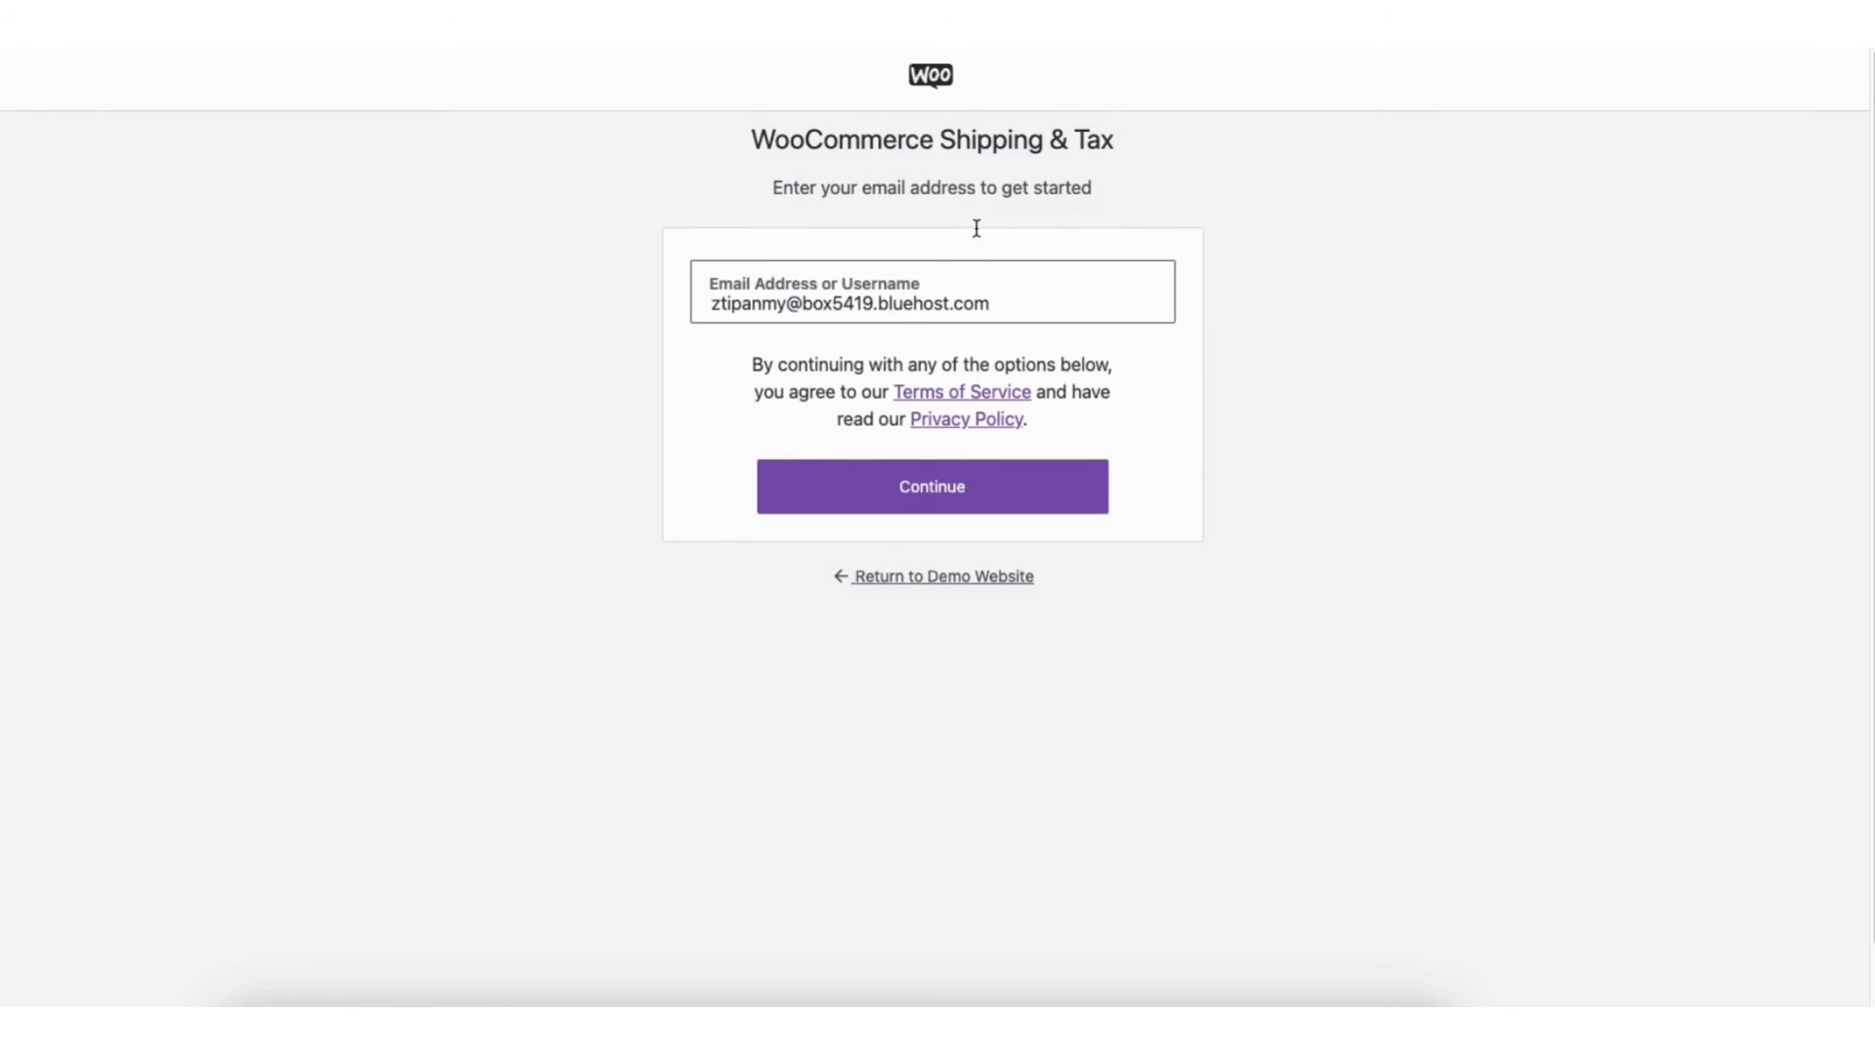
left_click(903, 488)
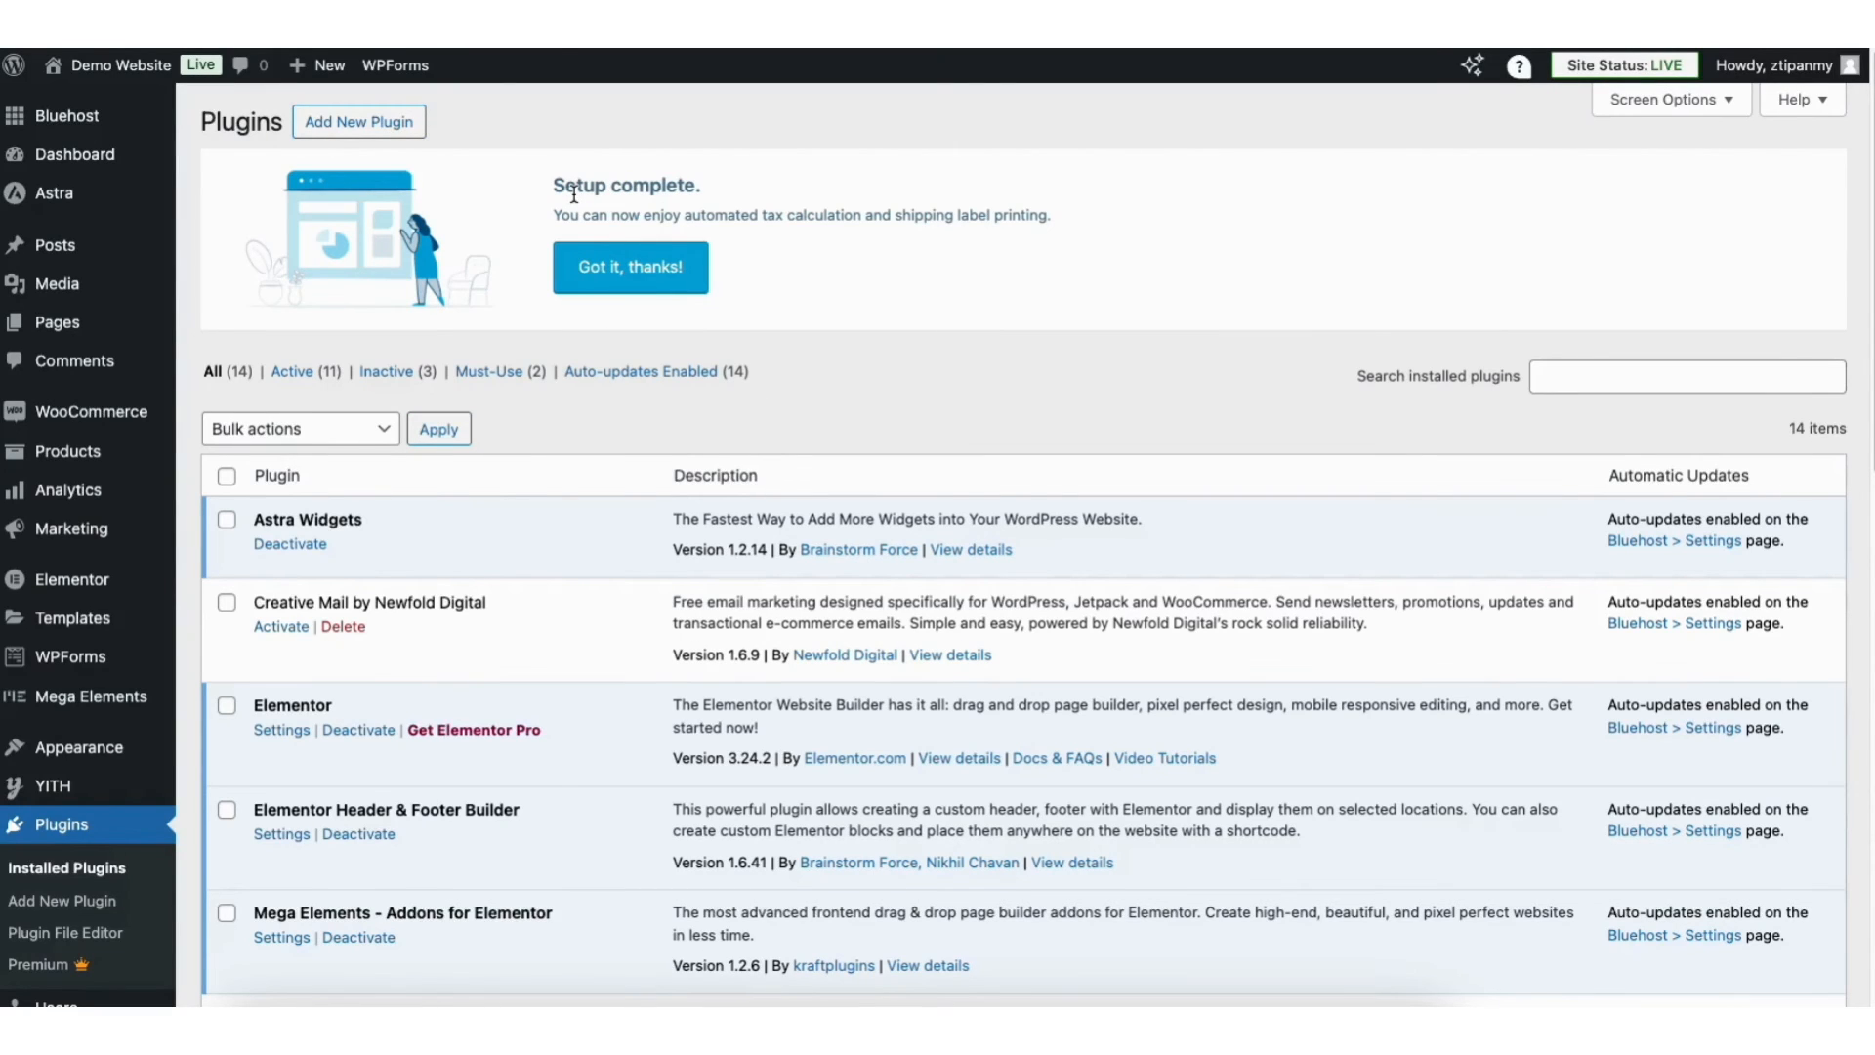
Step: In the store's tax options, dismiss the setup notice, choose Enable automated taxes and save the settings
mouse_move(93, 413)
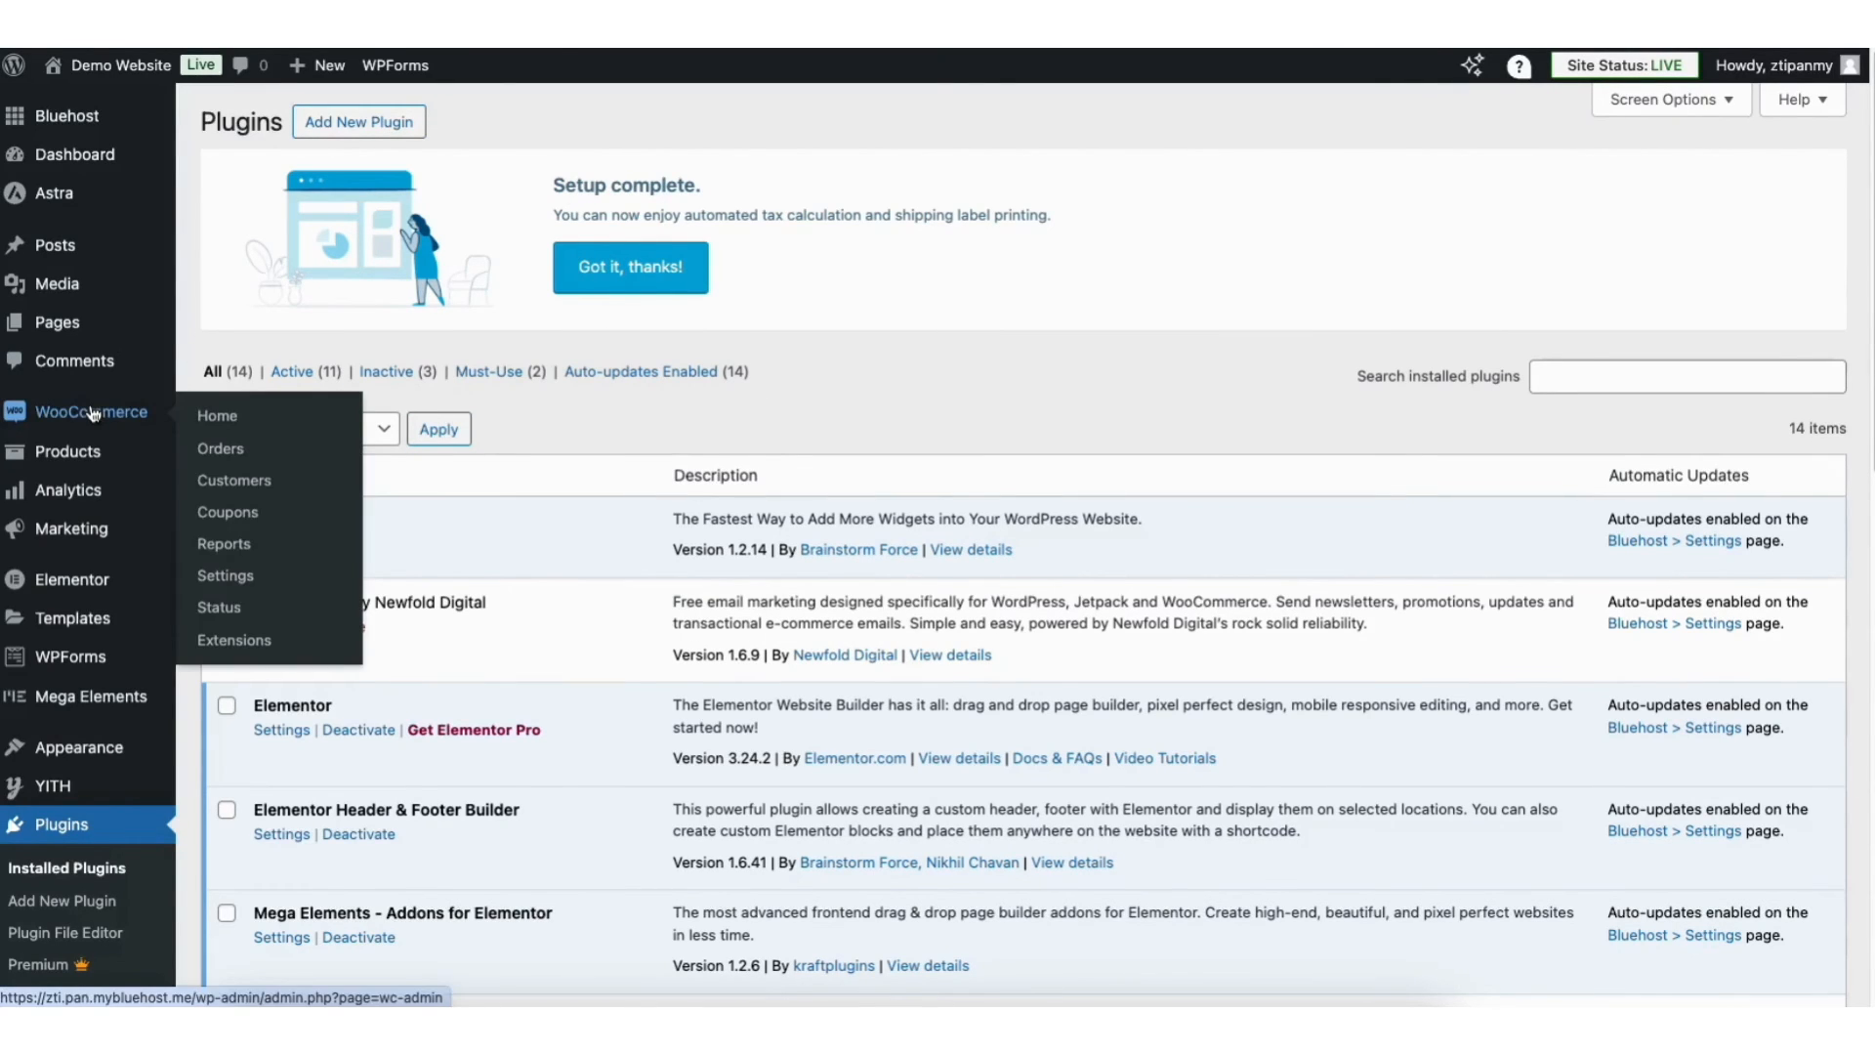
left_click(226, 578)
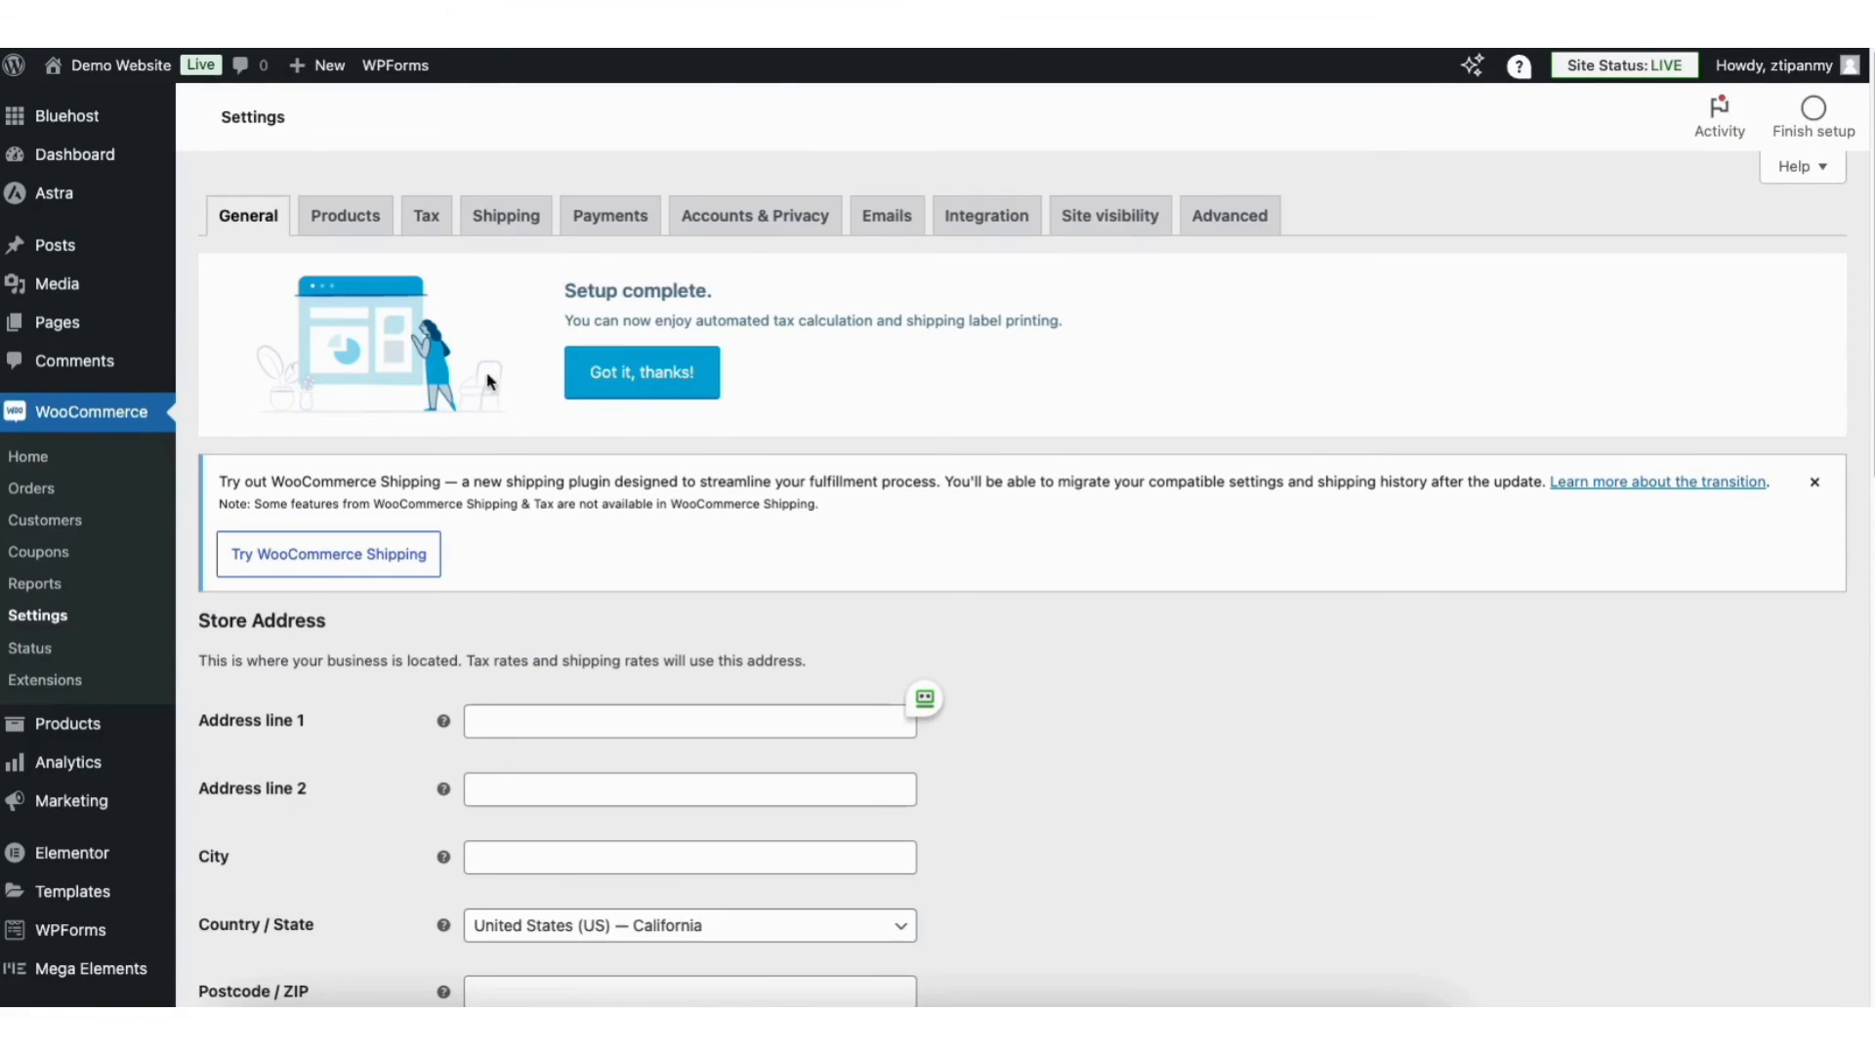
left_click(433, 224)
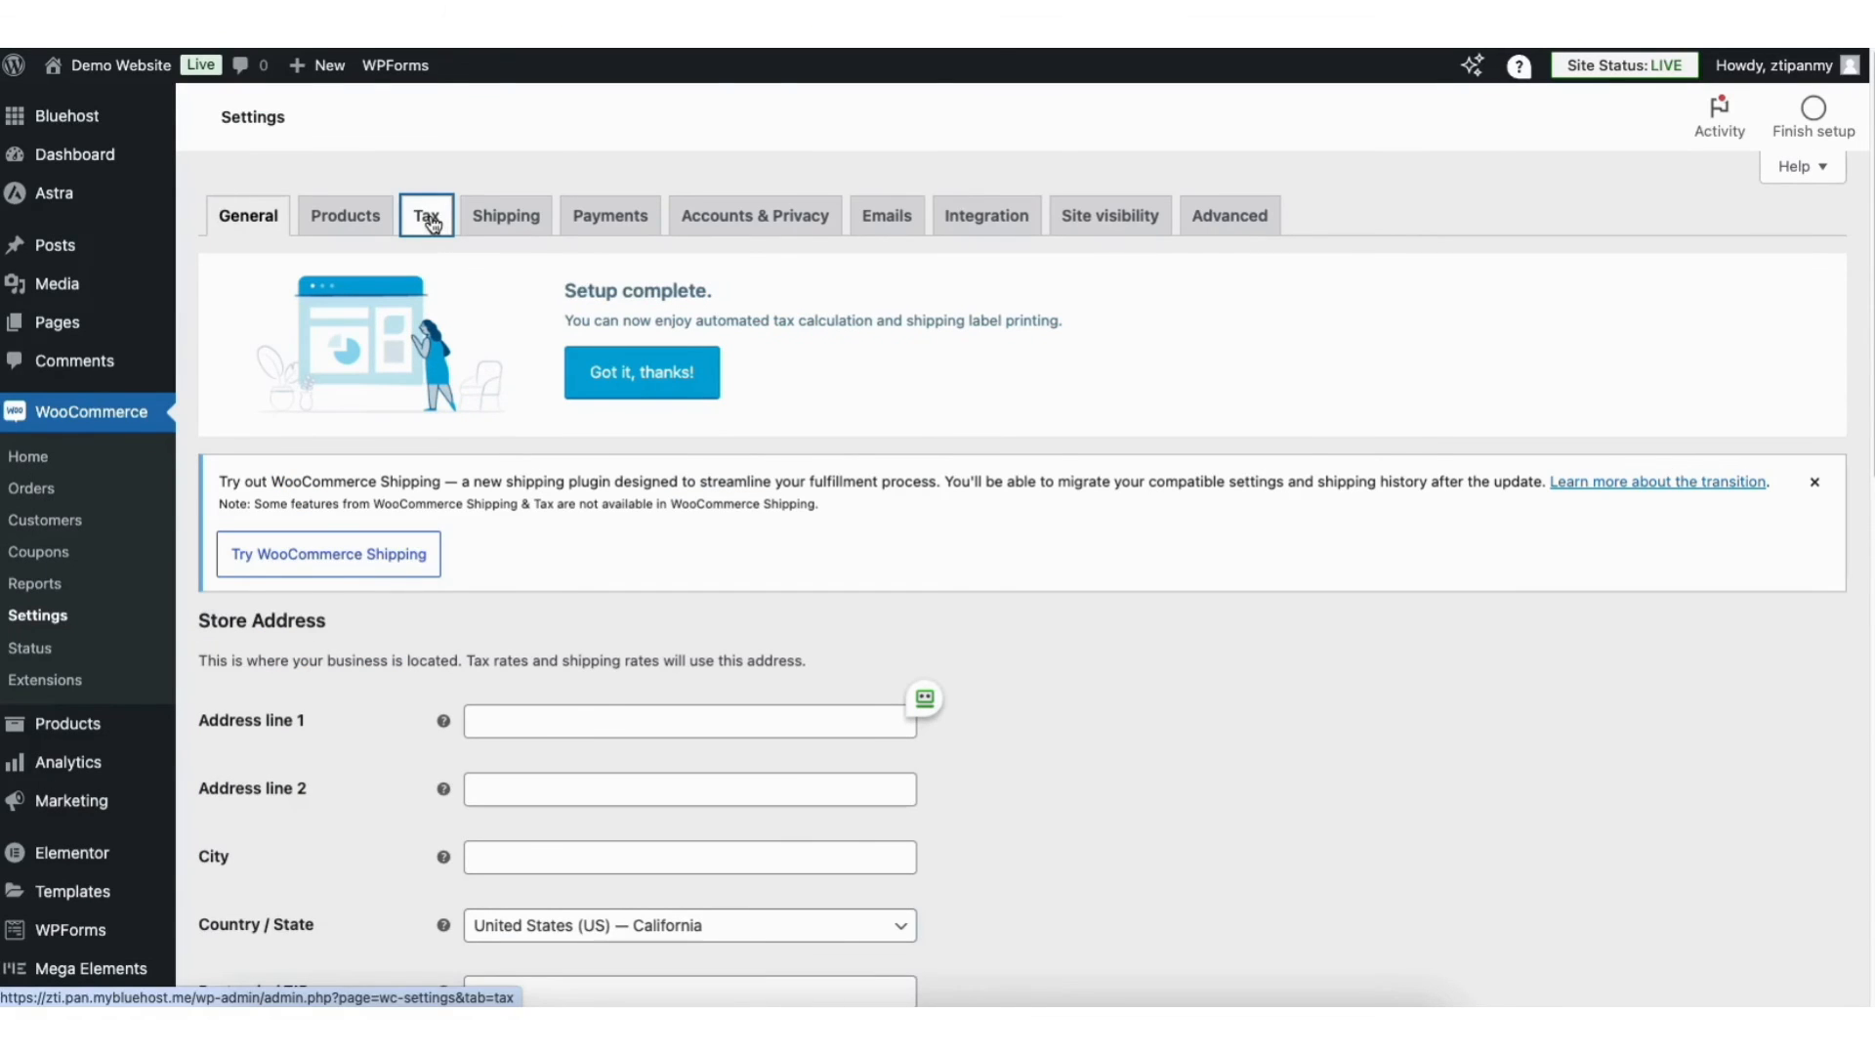
left_click(698, 371)
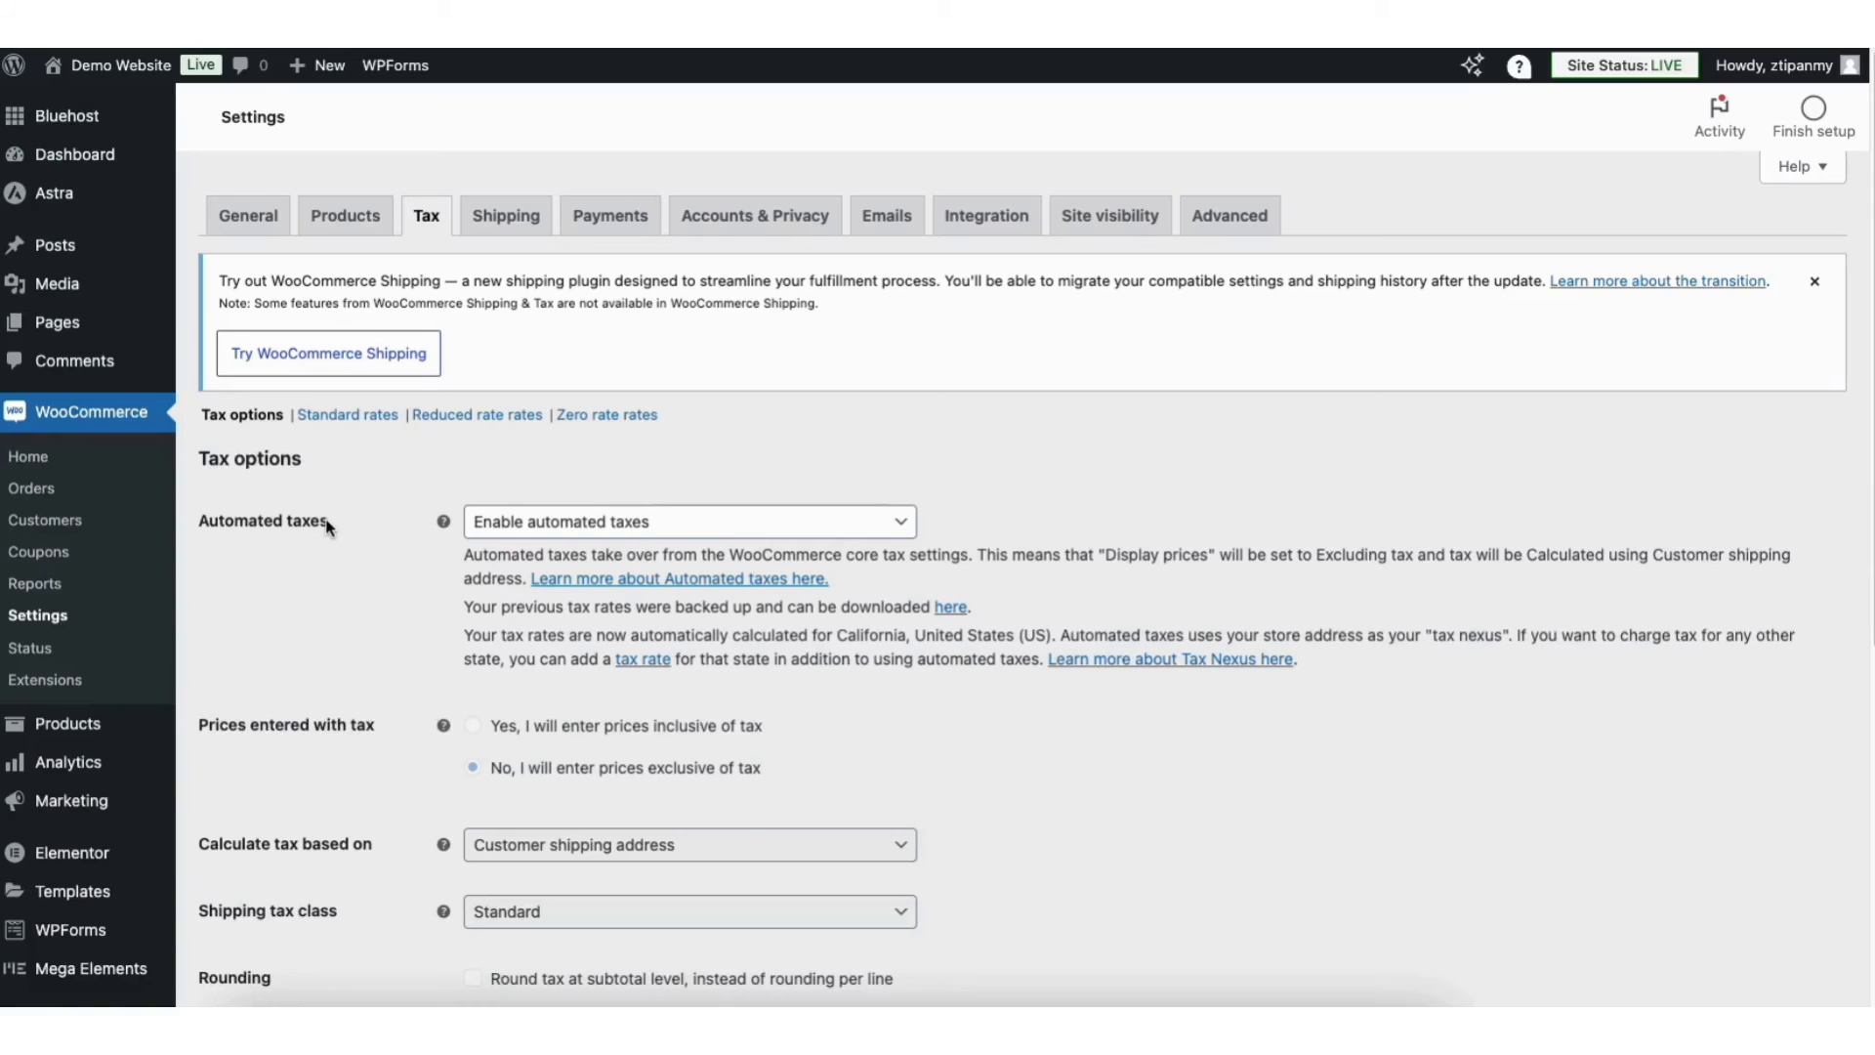
left_click(576, 522)
left_click(576, 598)
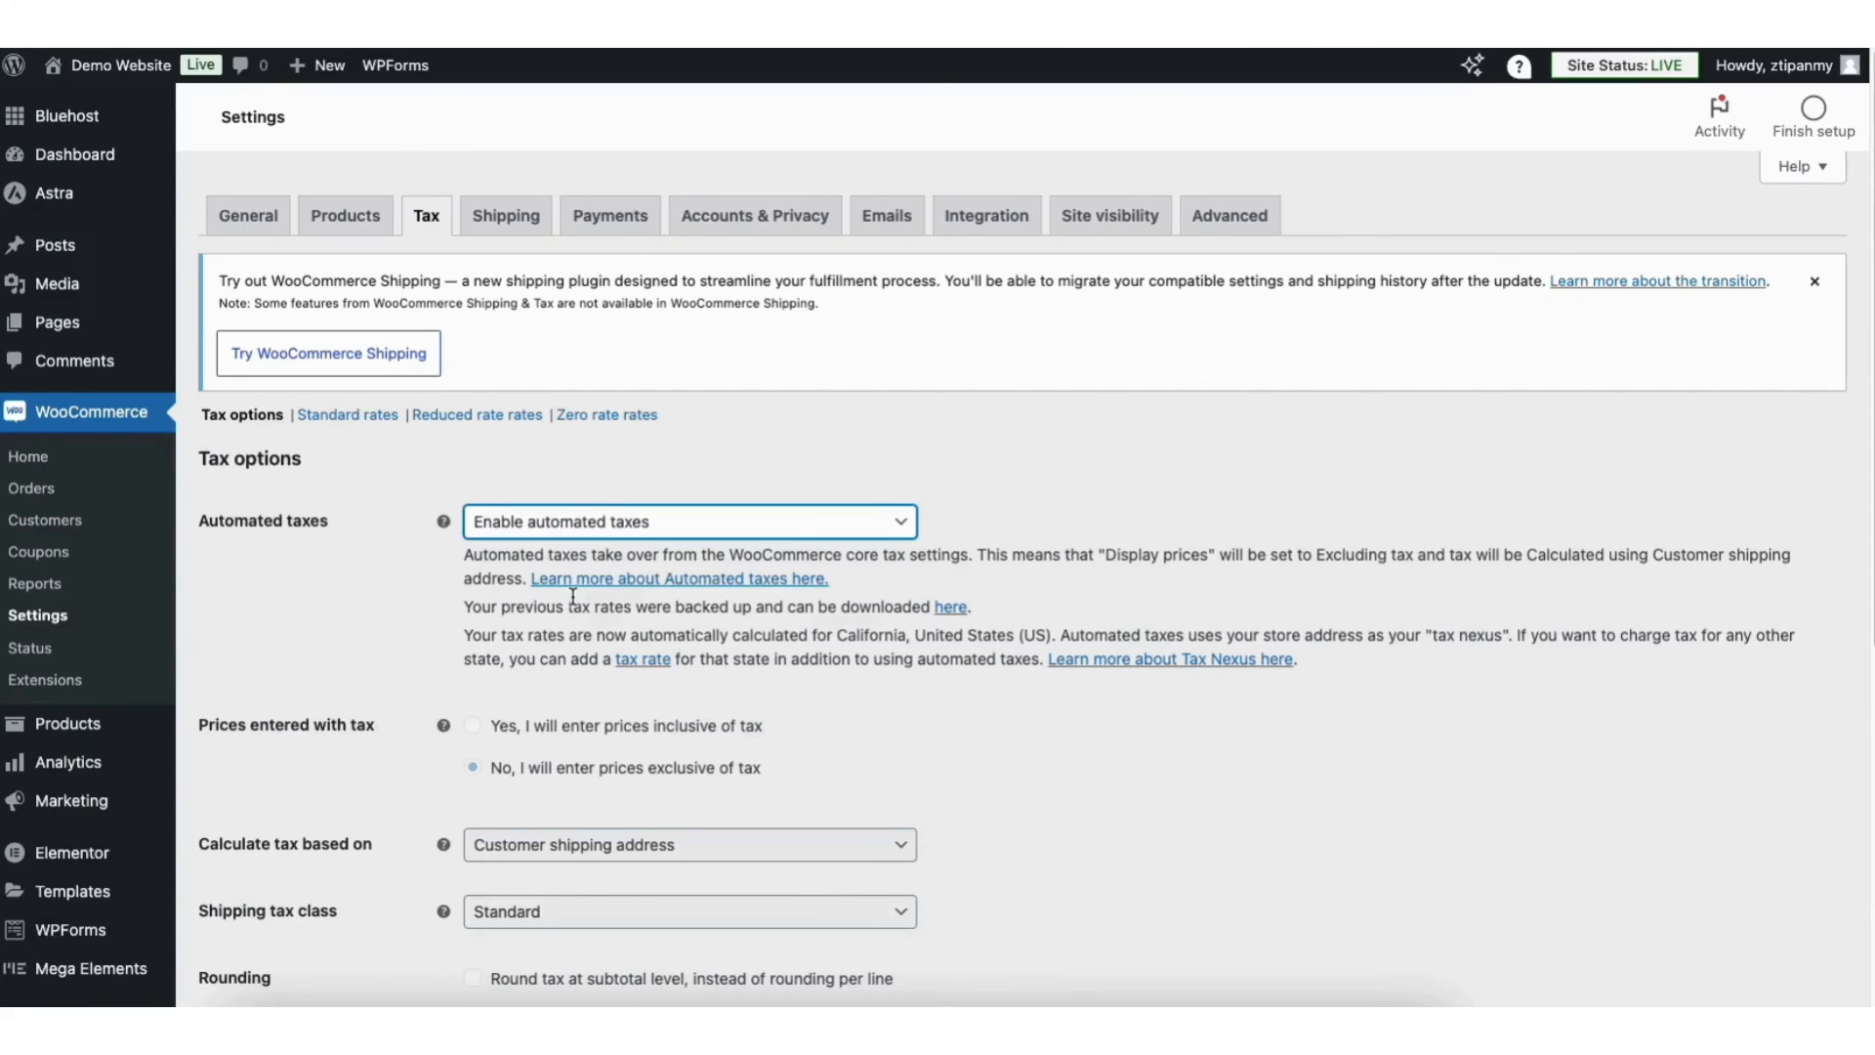
left_click(757, 462)
scroll(1821, 410, "down", 6)
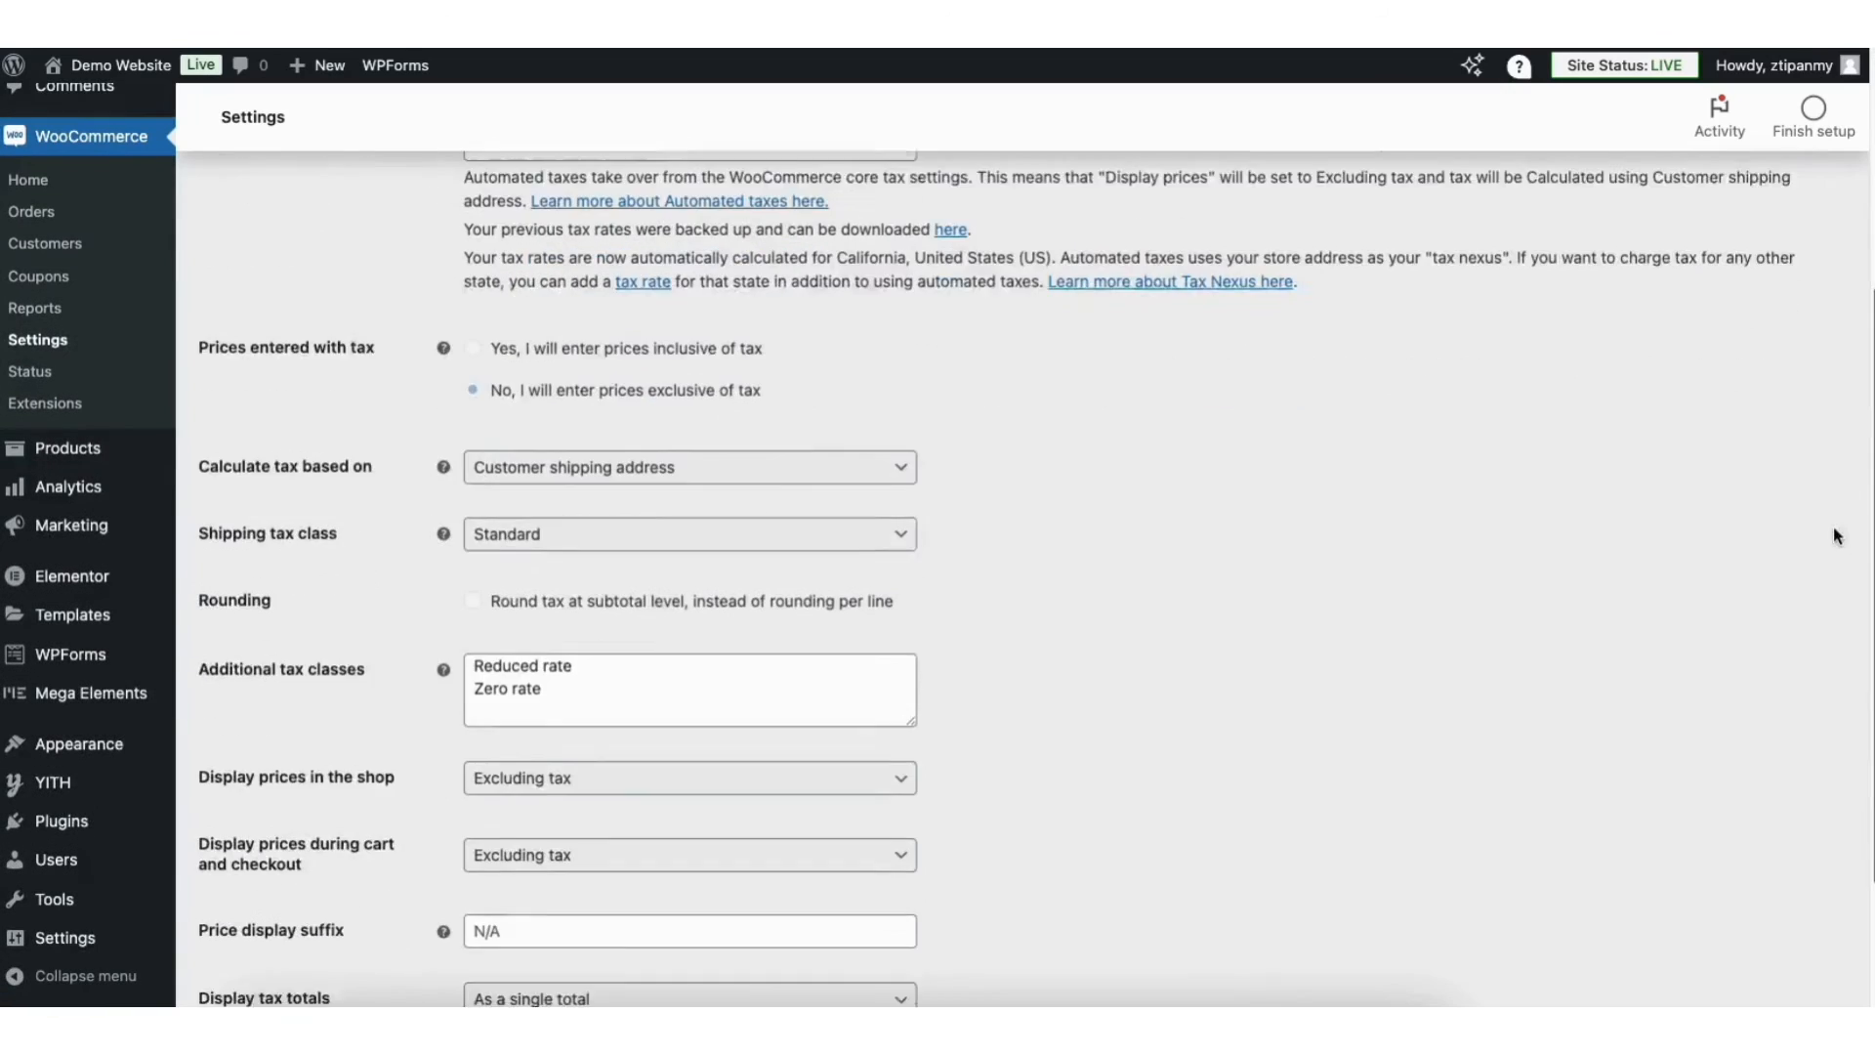
left_click(285, 881)
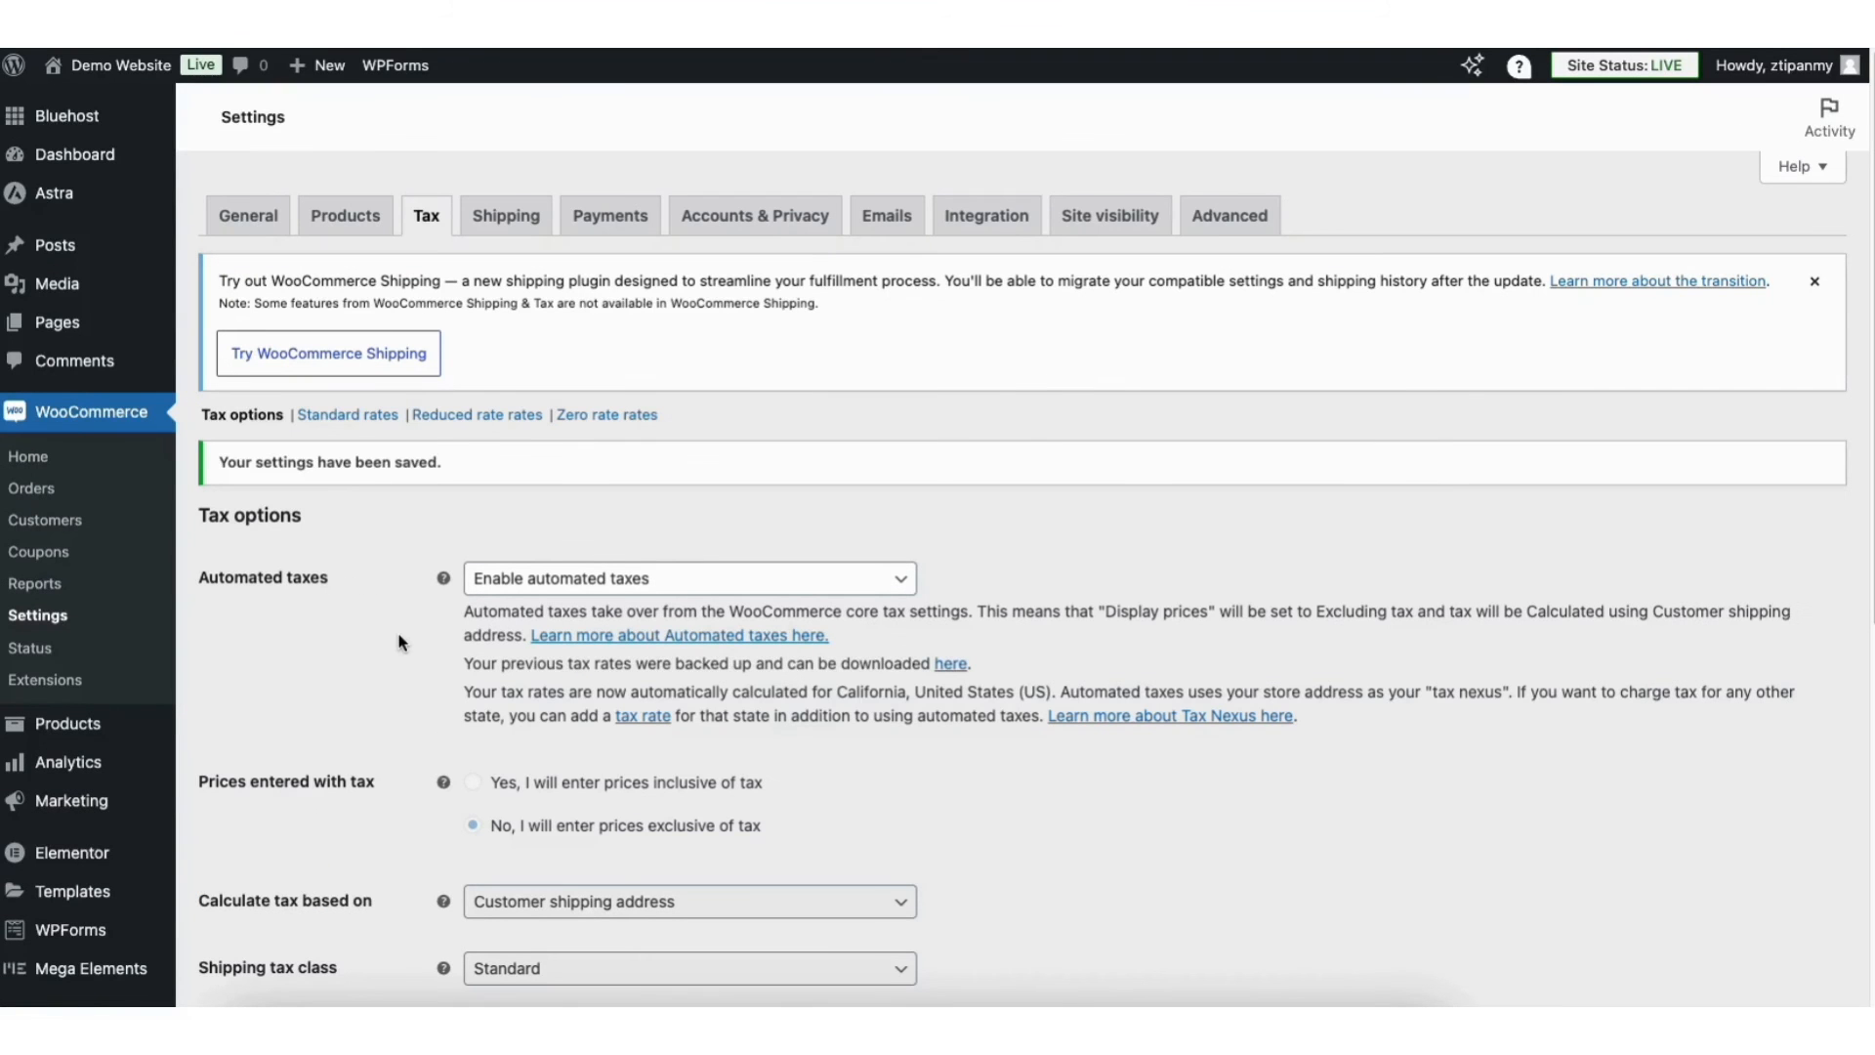
Step: Add a shipping zone to the store and name it United States
left_click(505, 217)
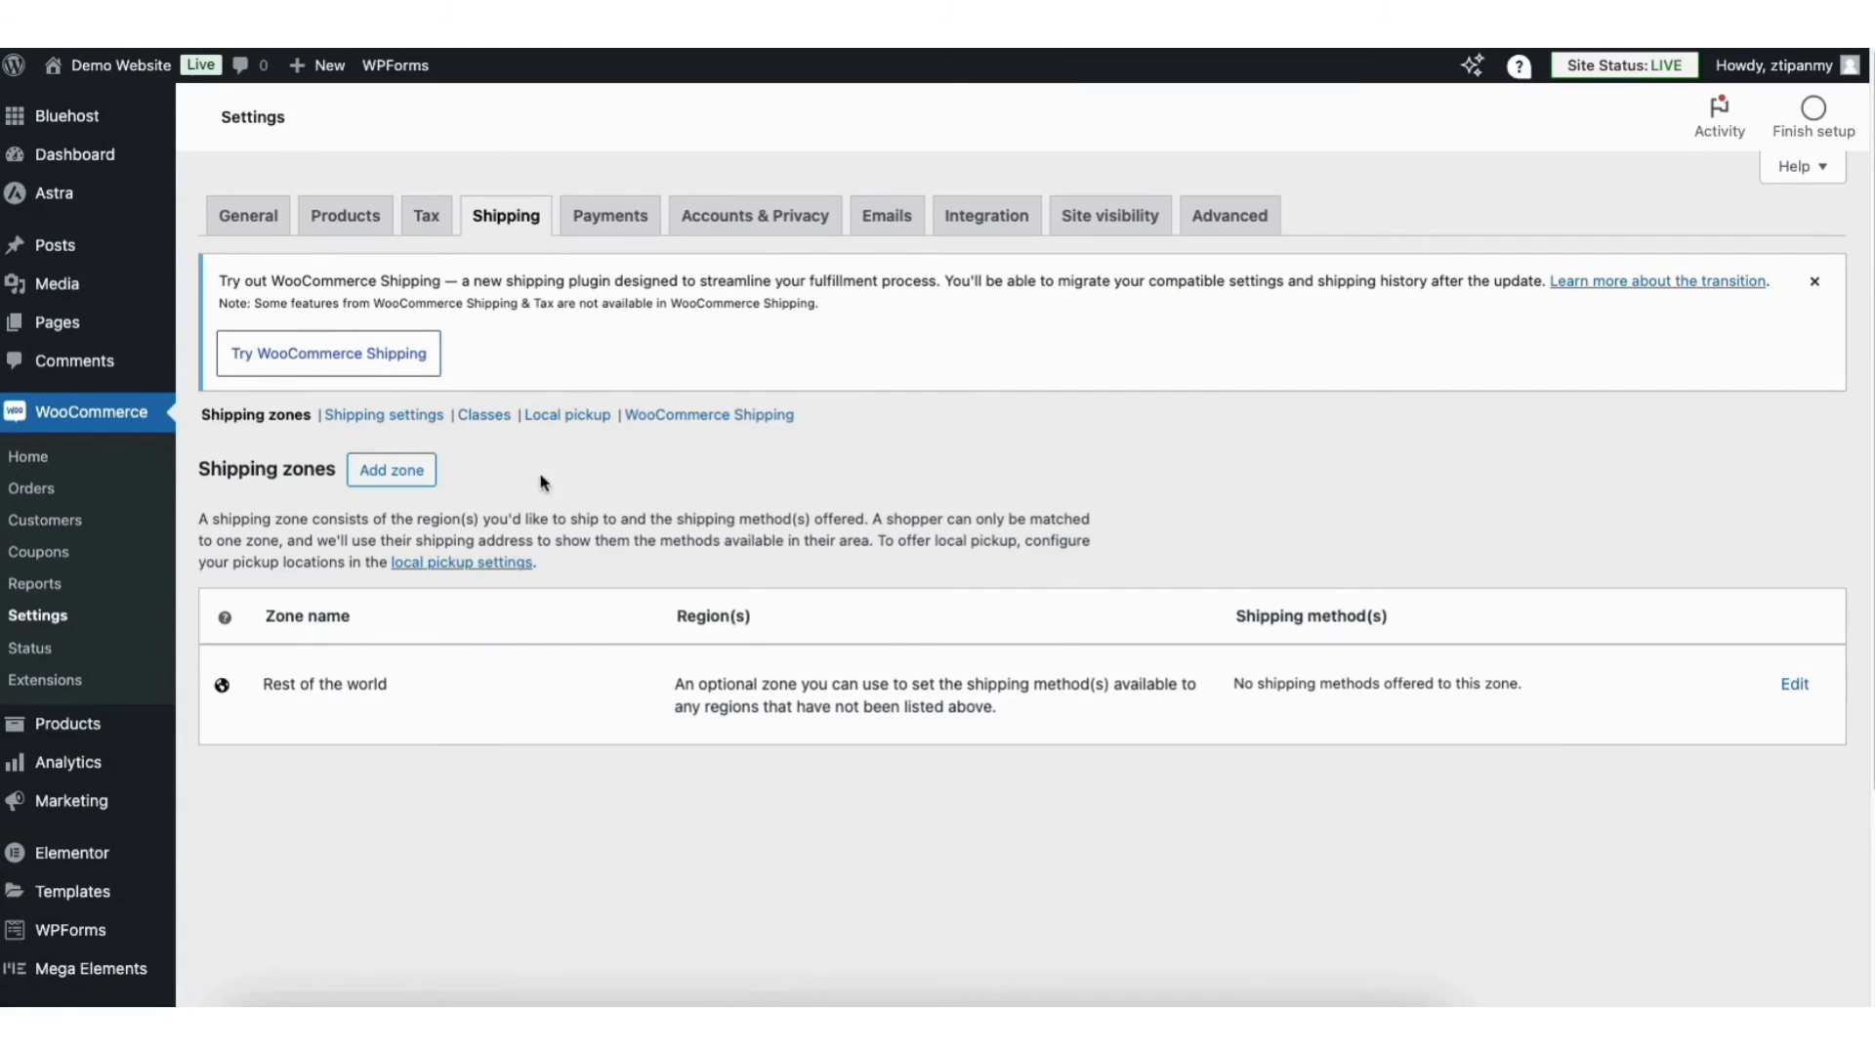
left_click(408, 481)
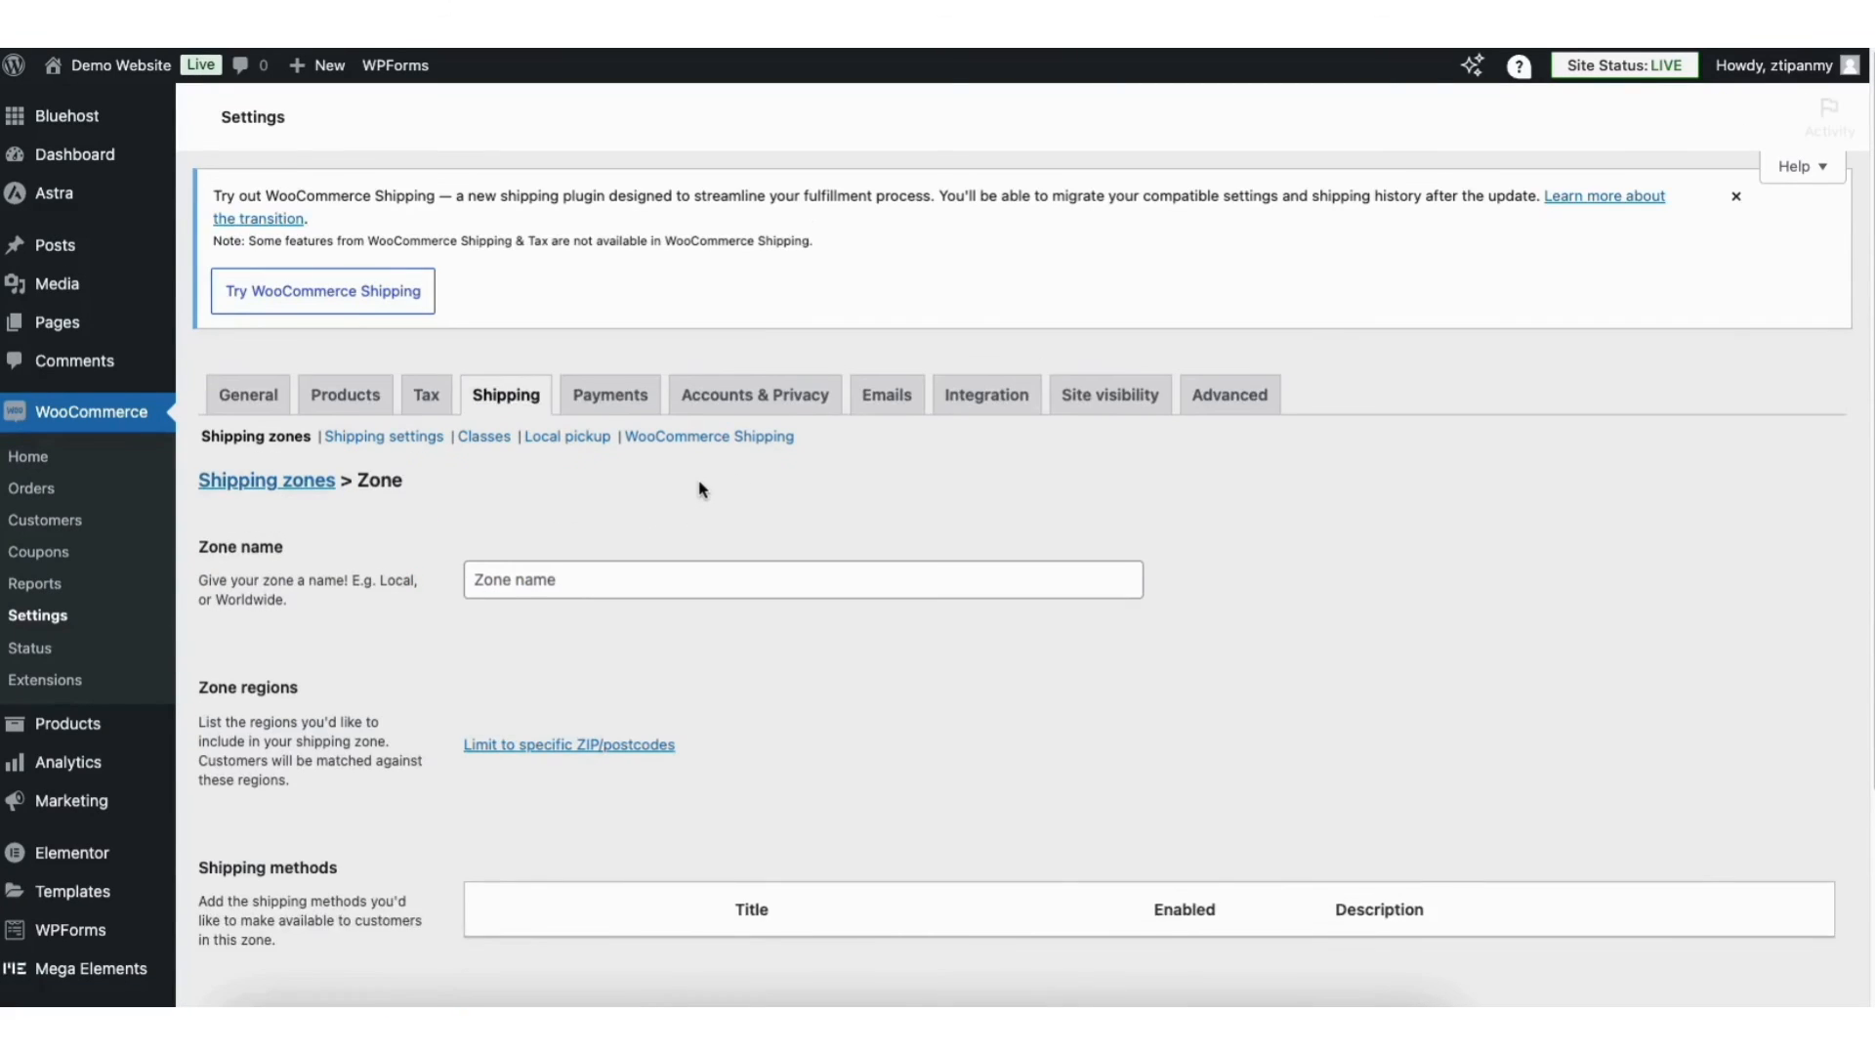
left_click(515, 560)
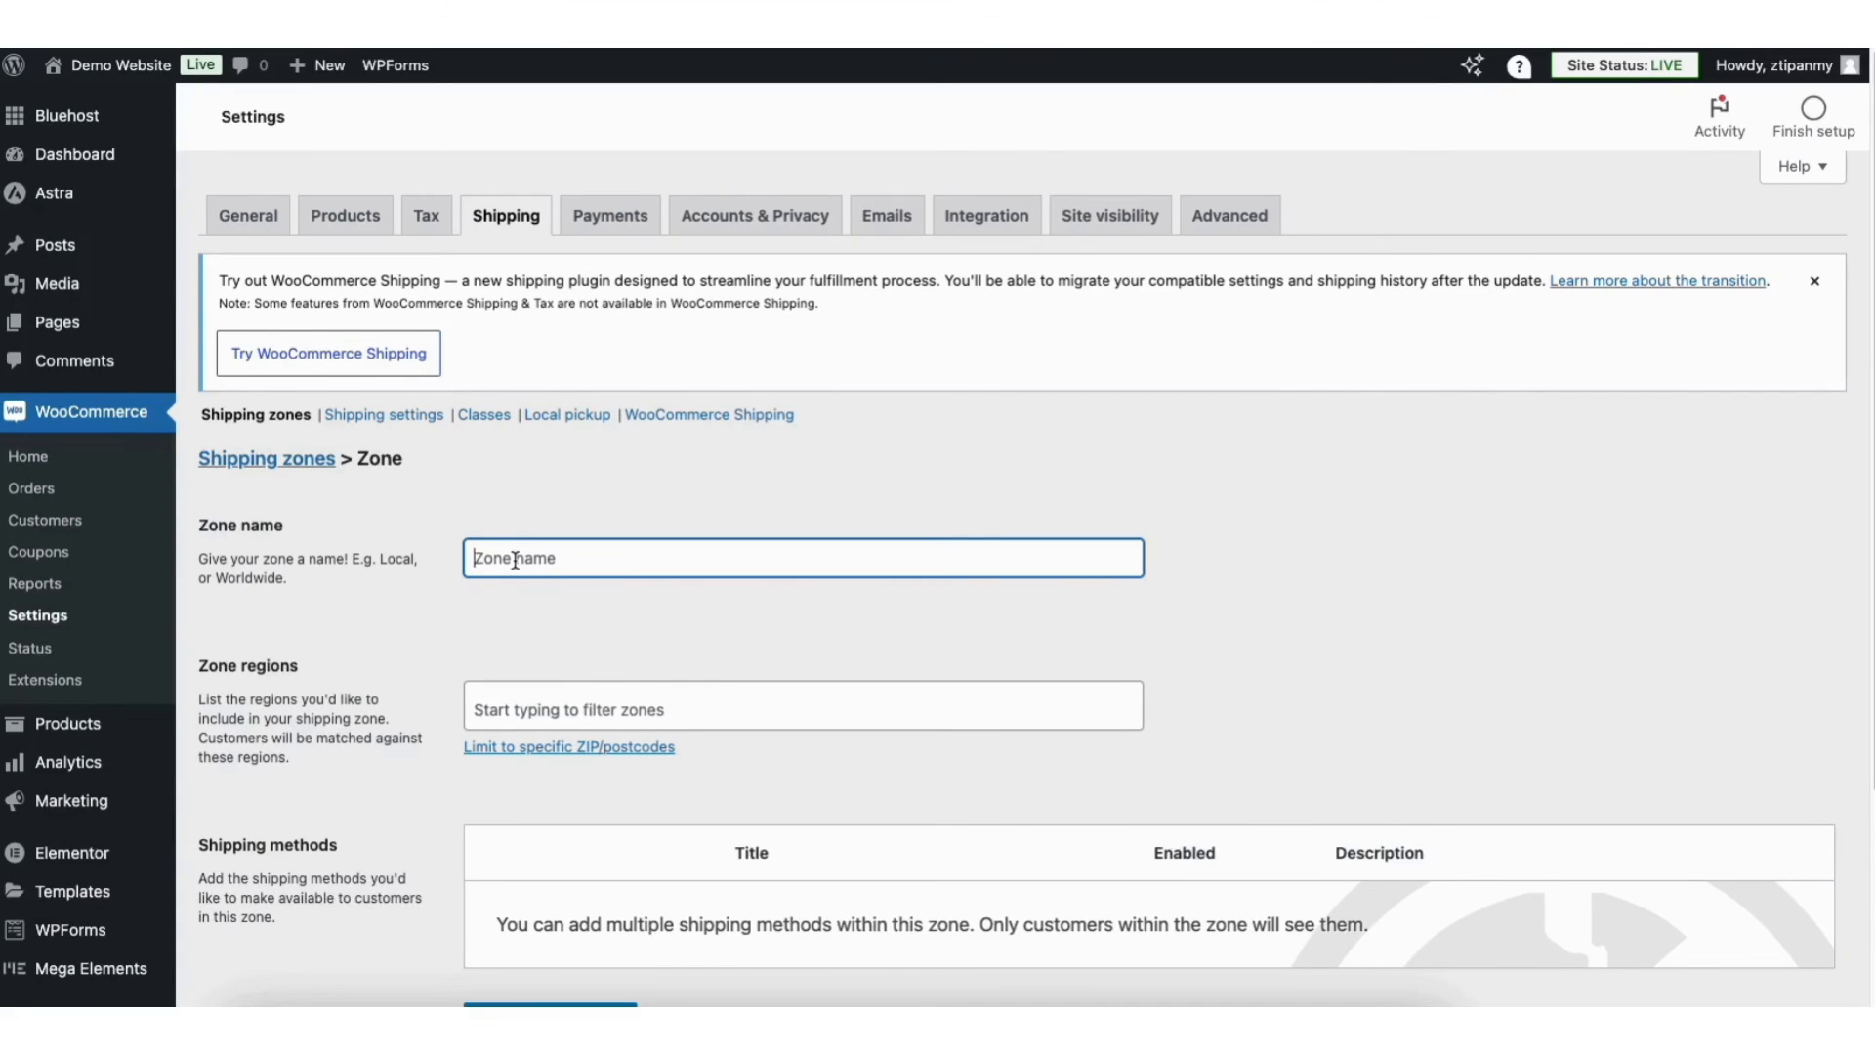
type("United States")
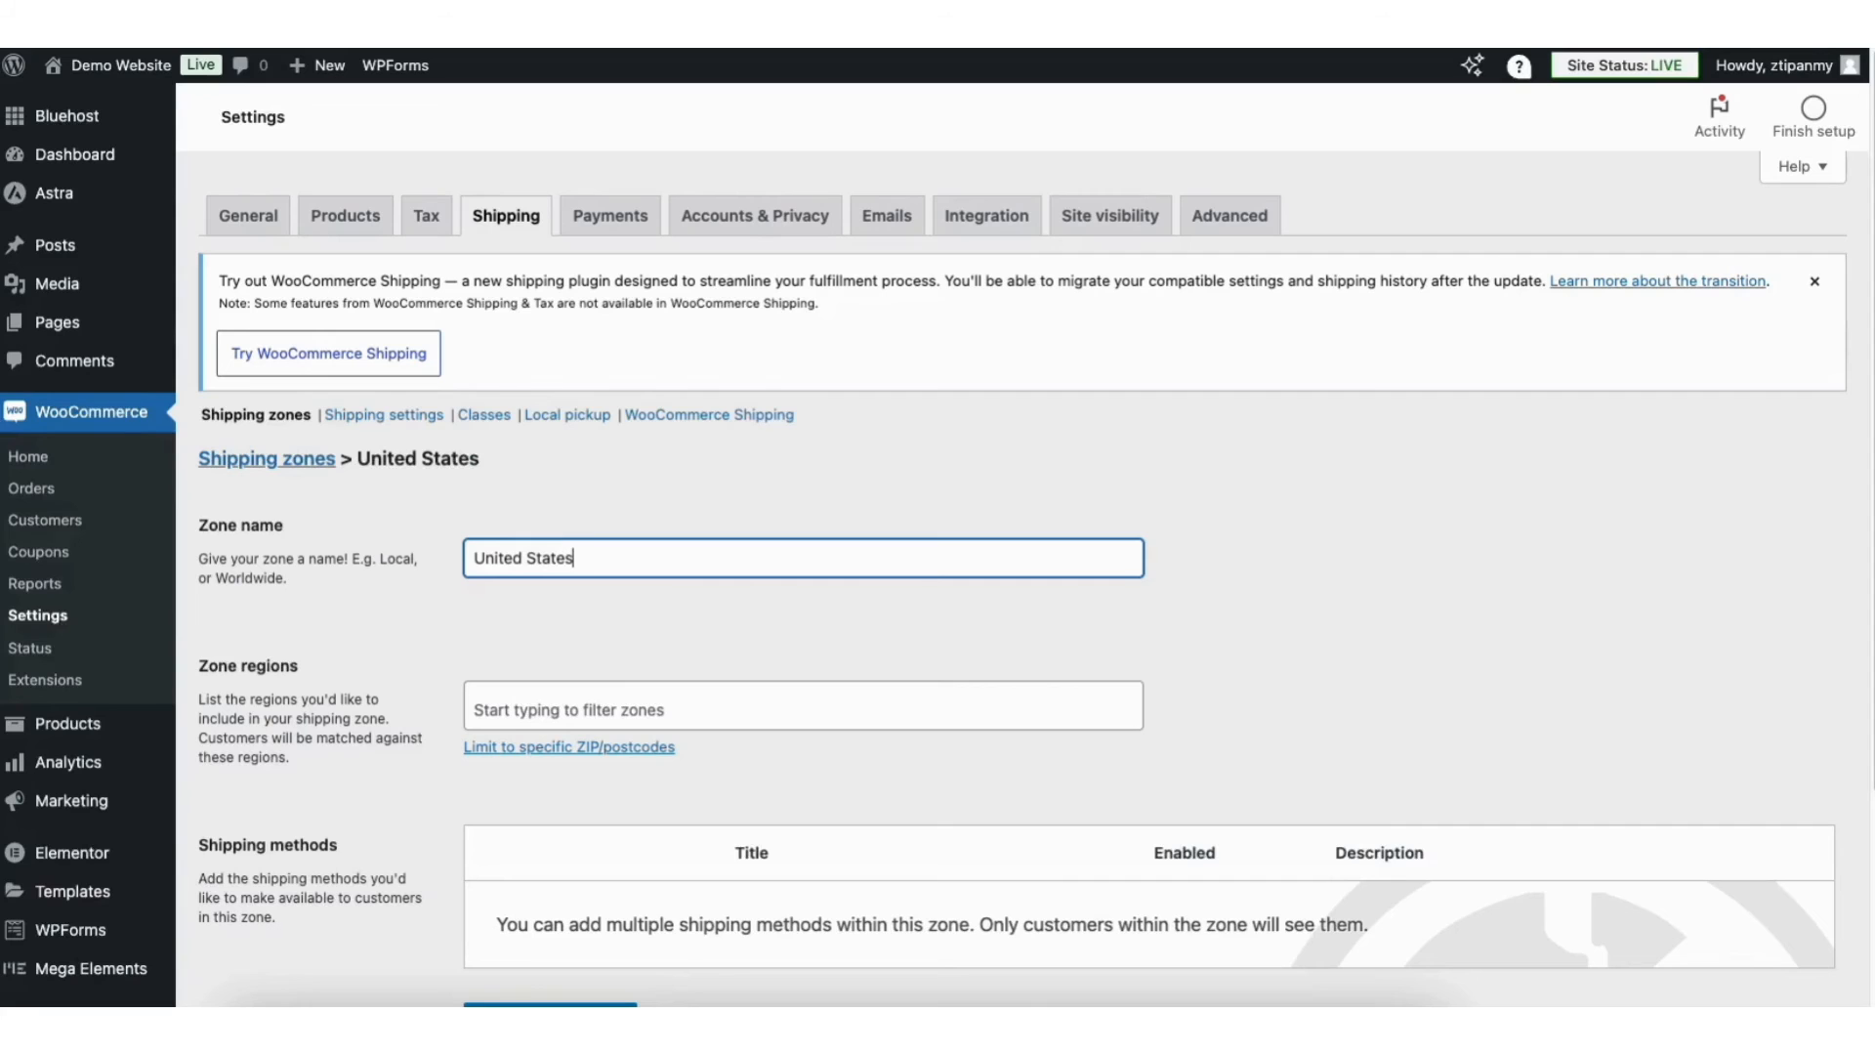
Step: Set the zone regions of the new shipping zone to United States (US)
left_click(534, 710)
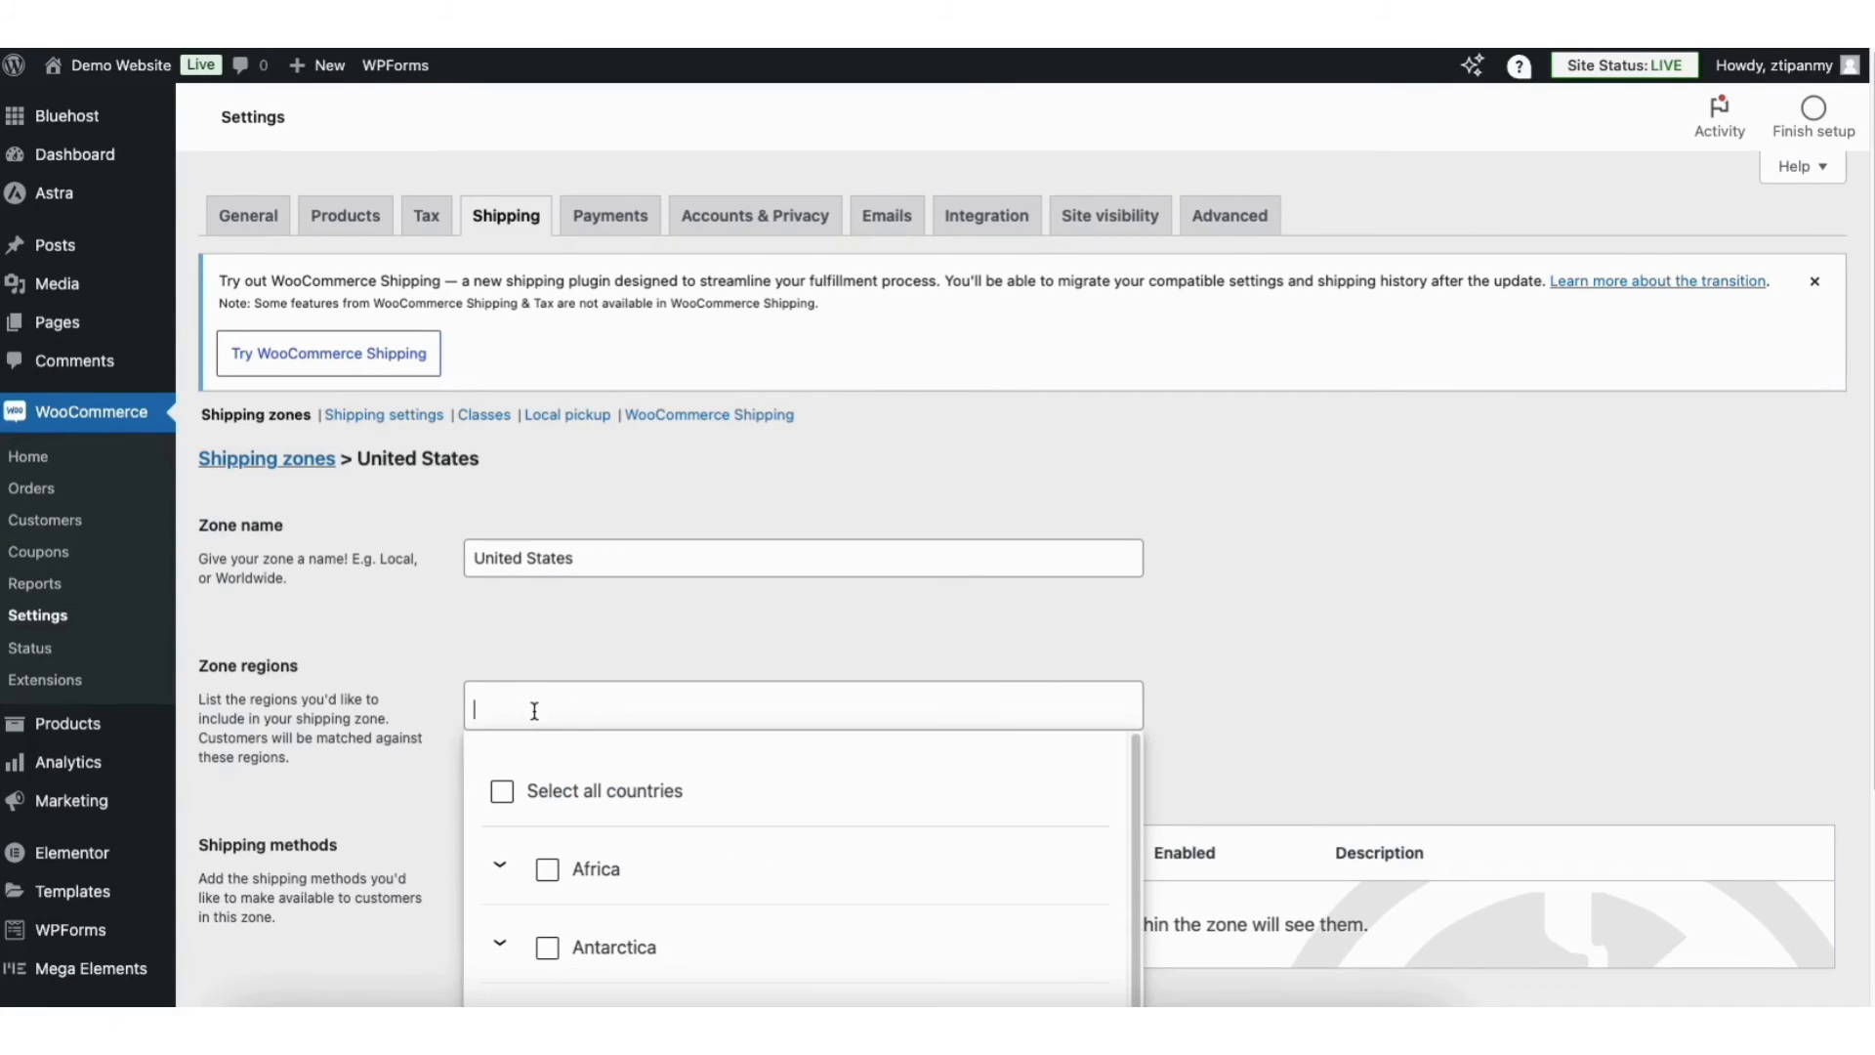
left_click(531, 664)
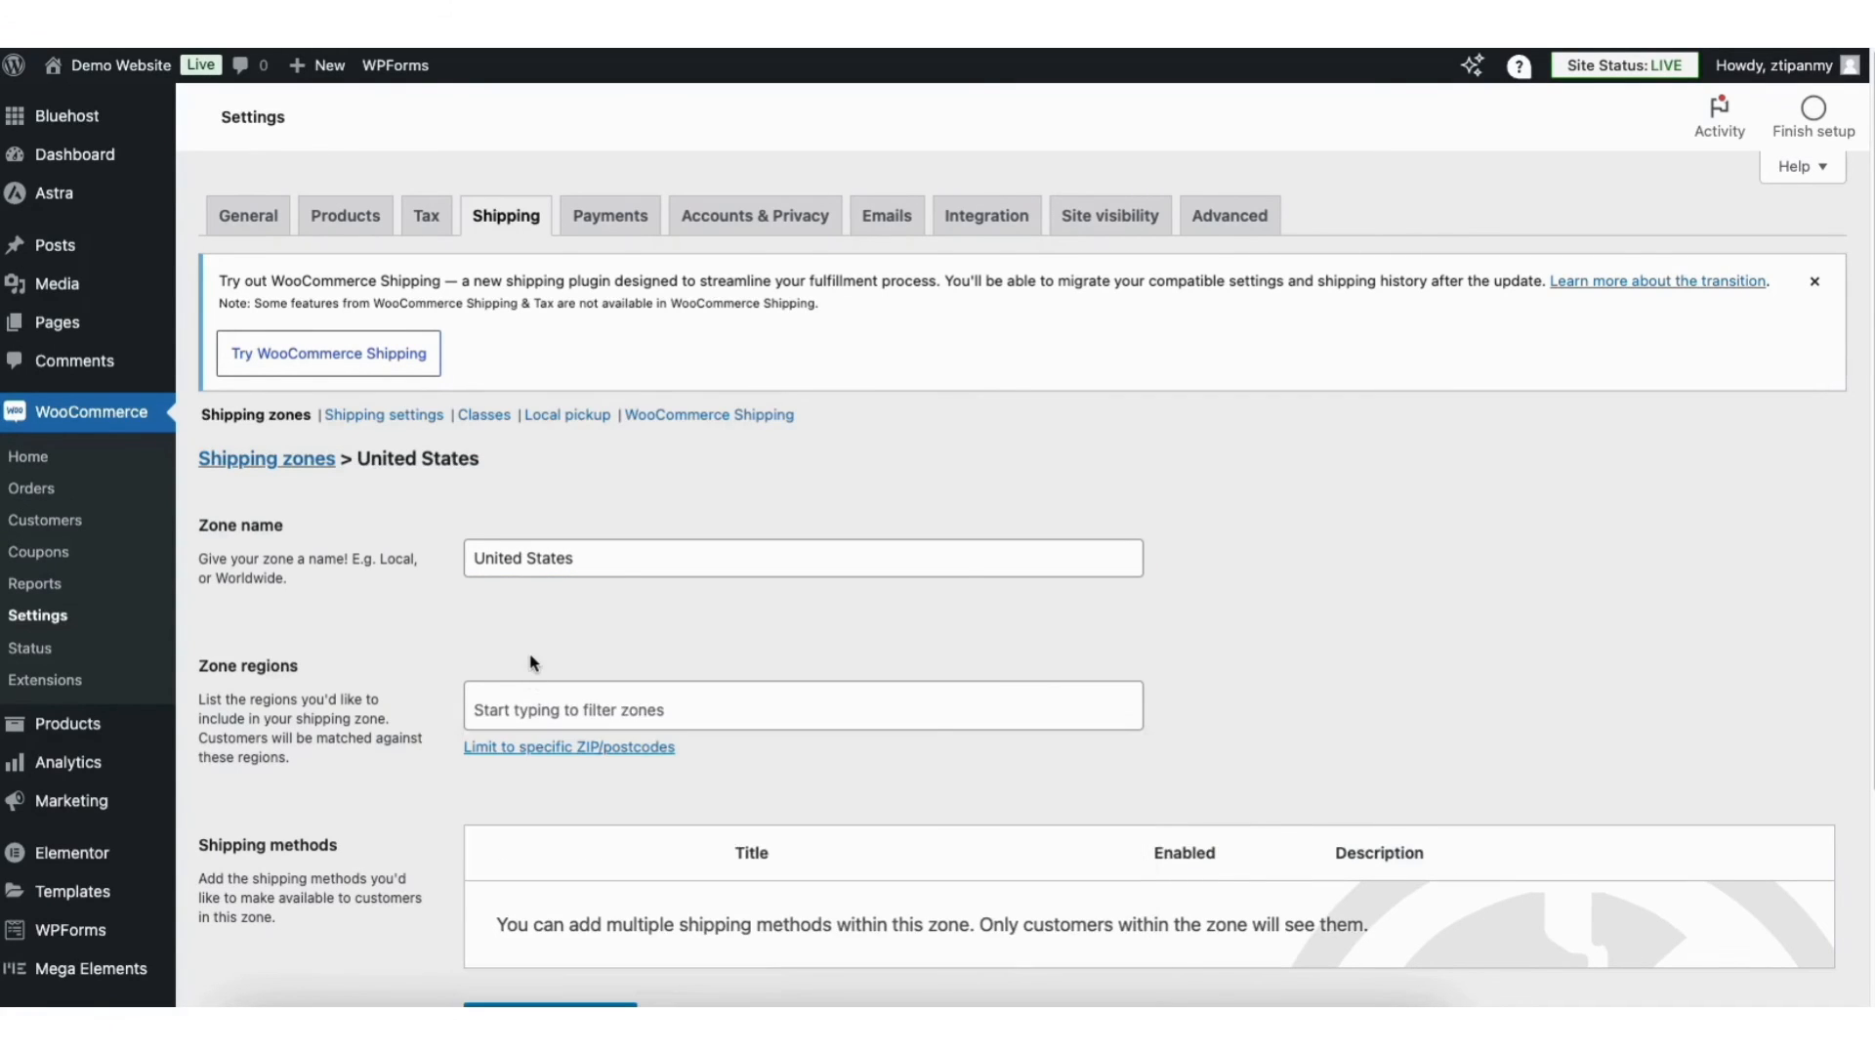
left_click(533, 707)
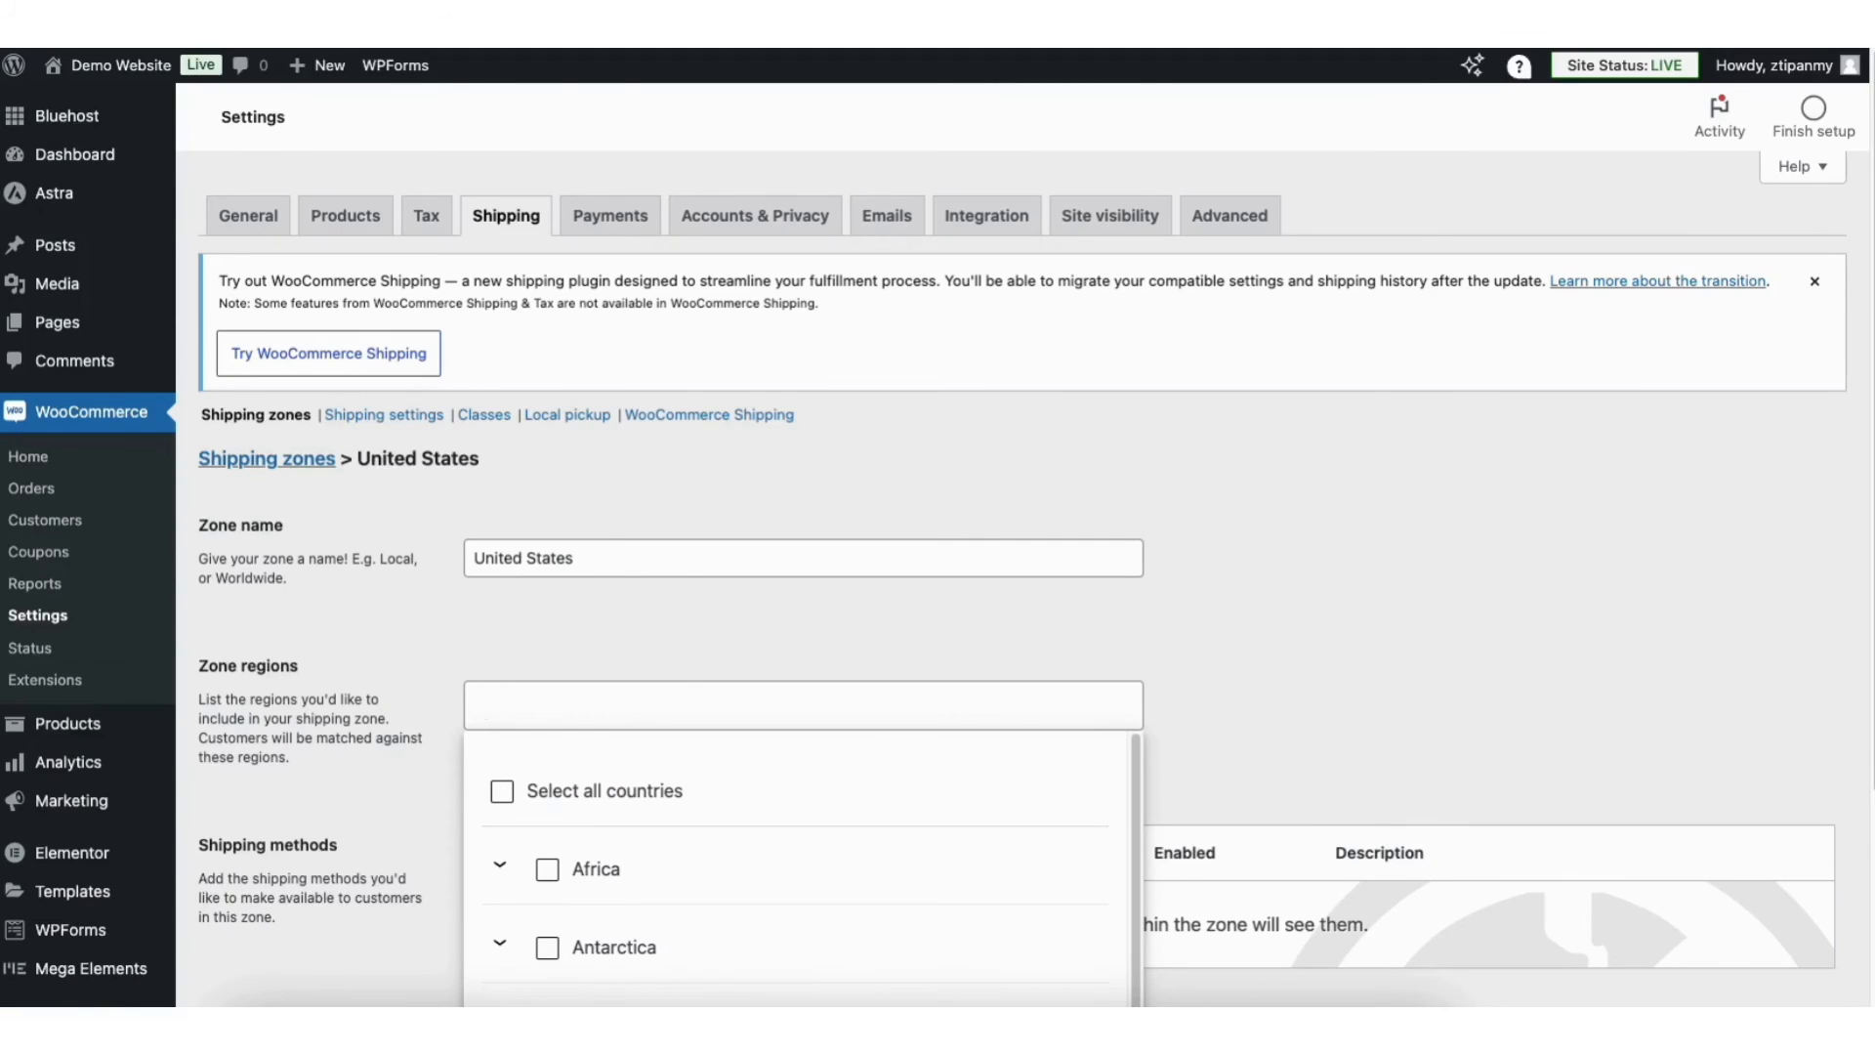
type("United States")
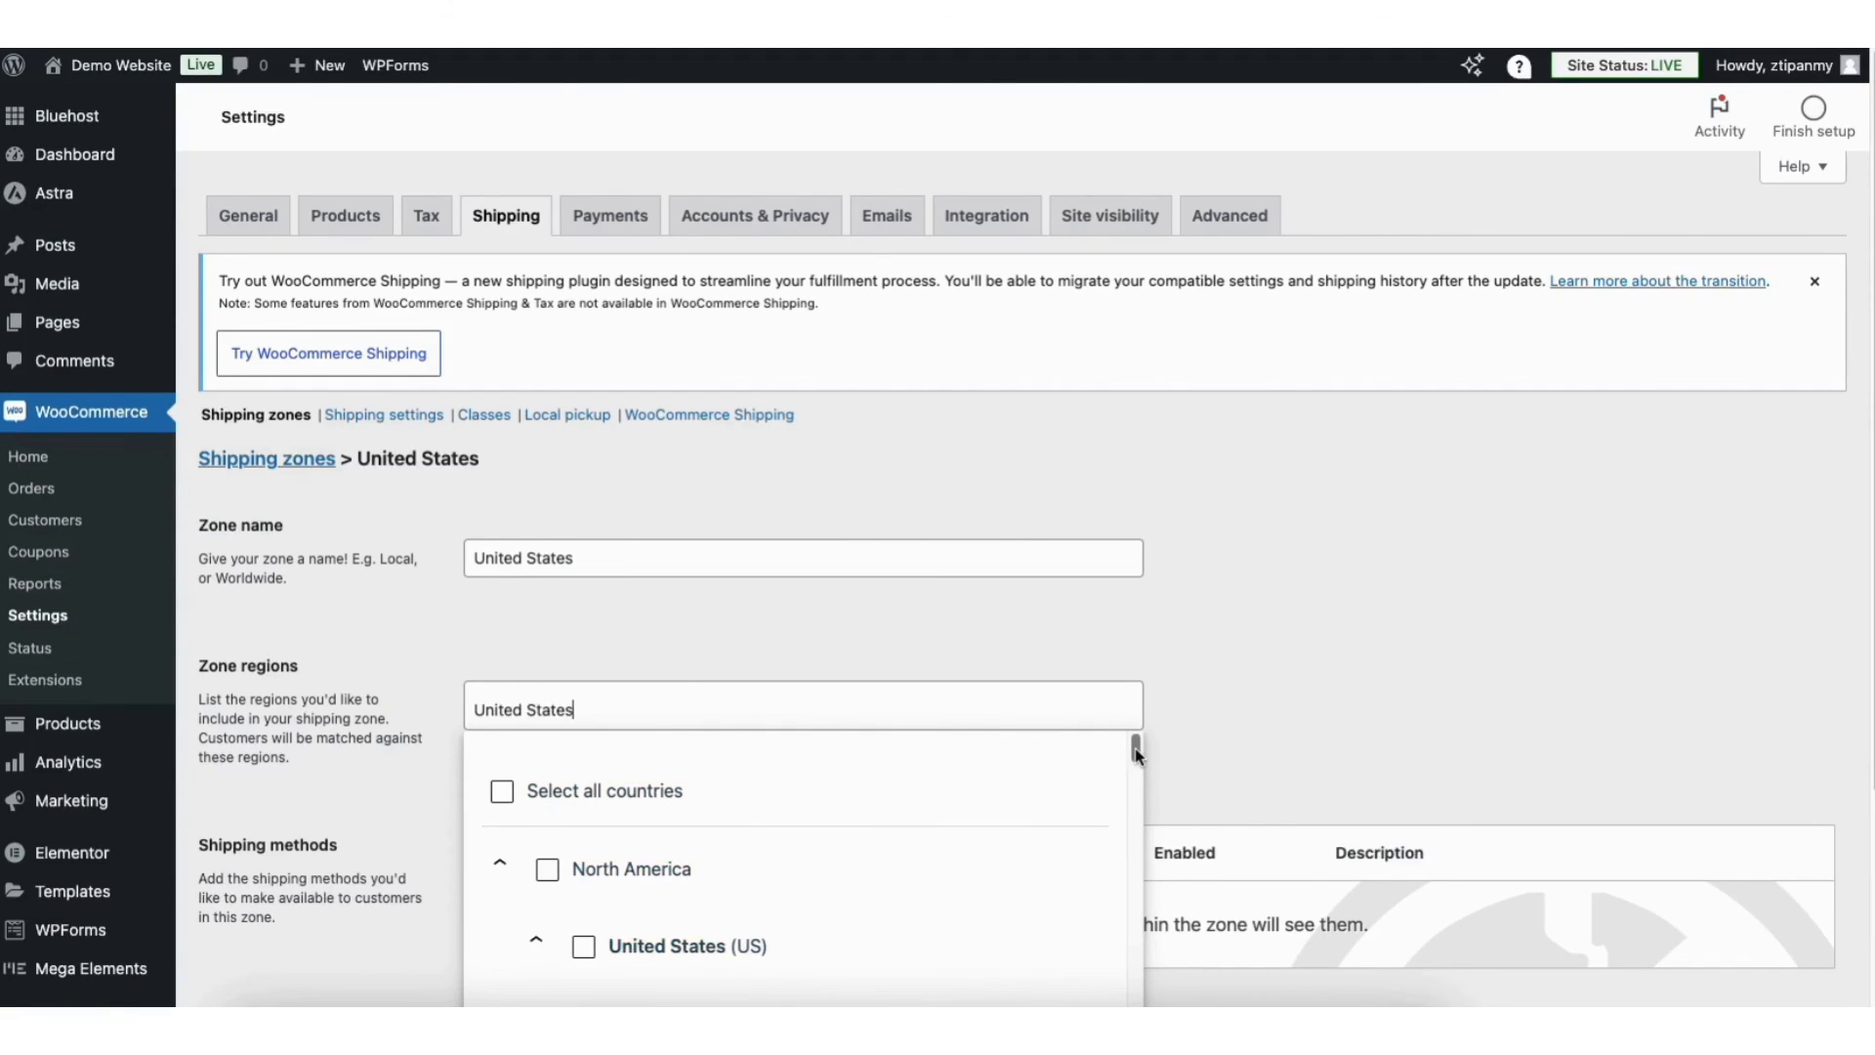
scroll(1136, 755, "down", 1)
left_click(584, 870)
left_click(584, 654)
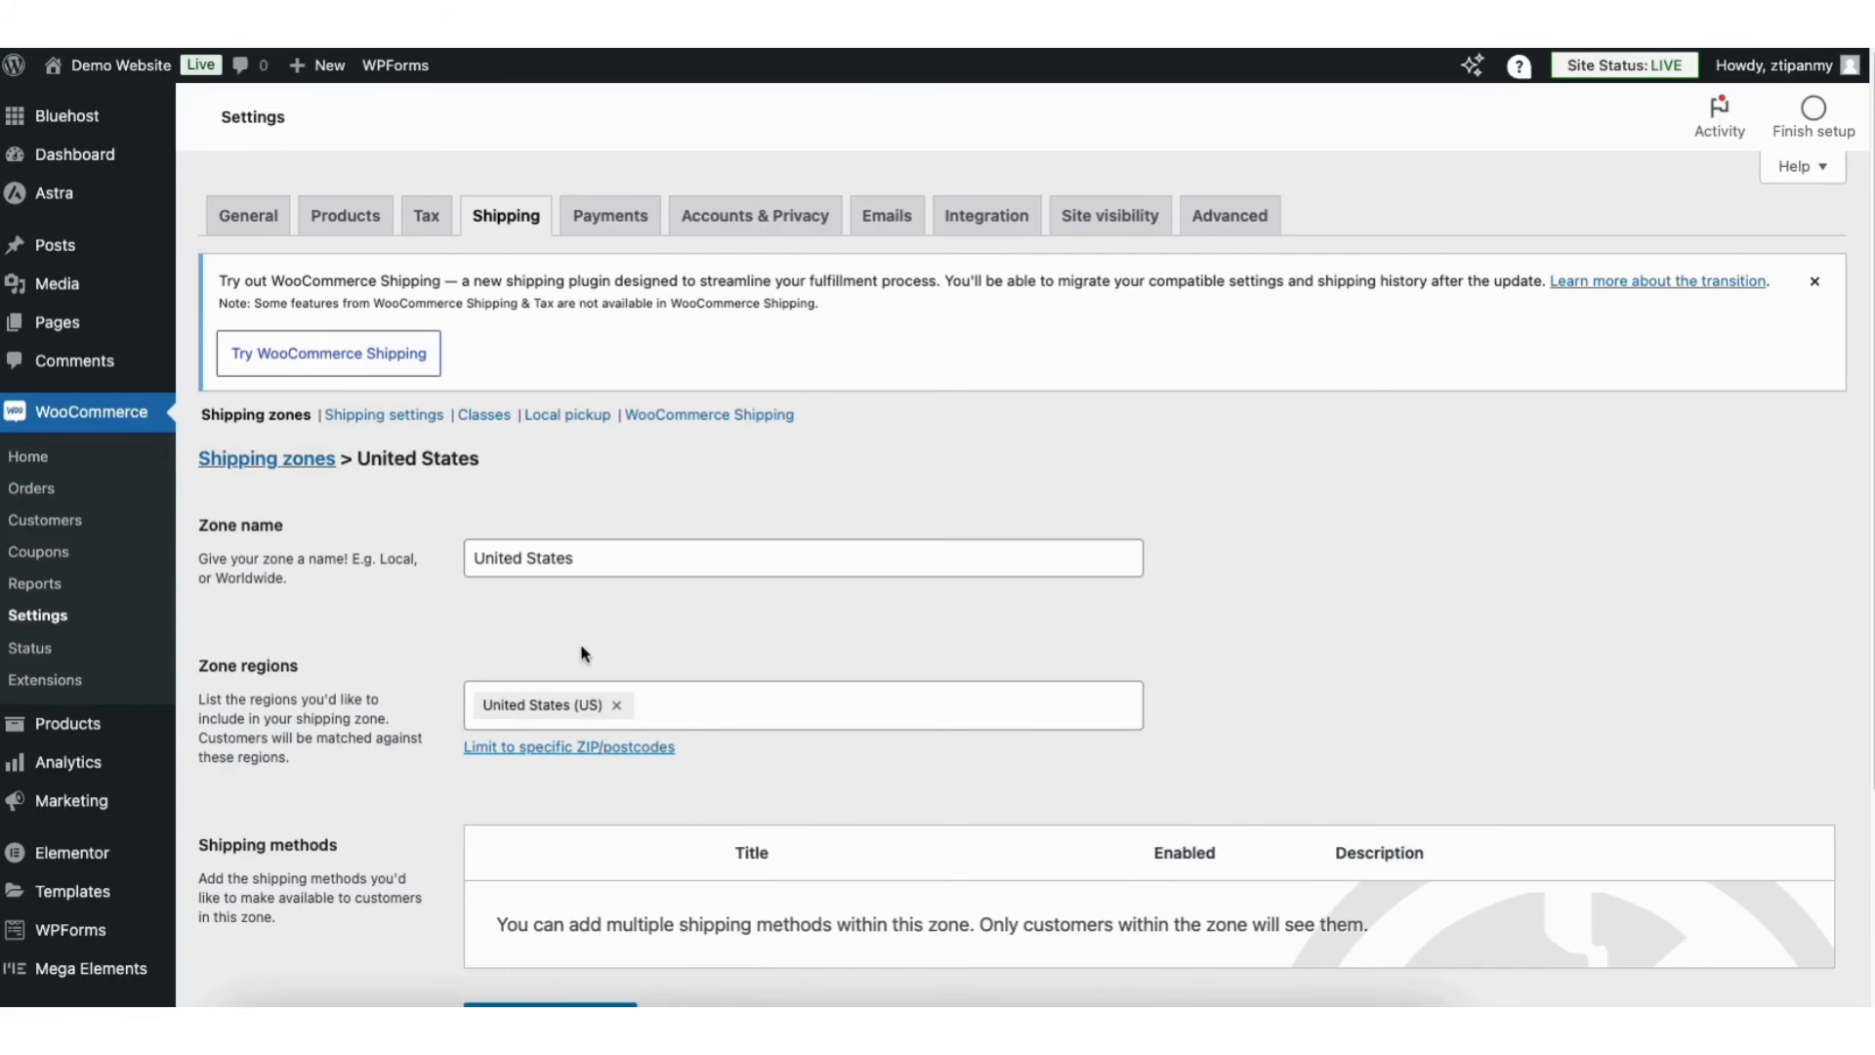
Step: Add a taxable Flat rate shipping method costing $5.00 to the United States zone and save it
scroll(1348, 612, "down", 3)
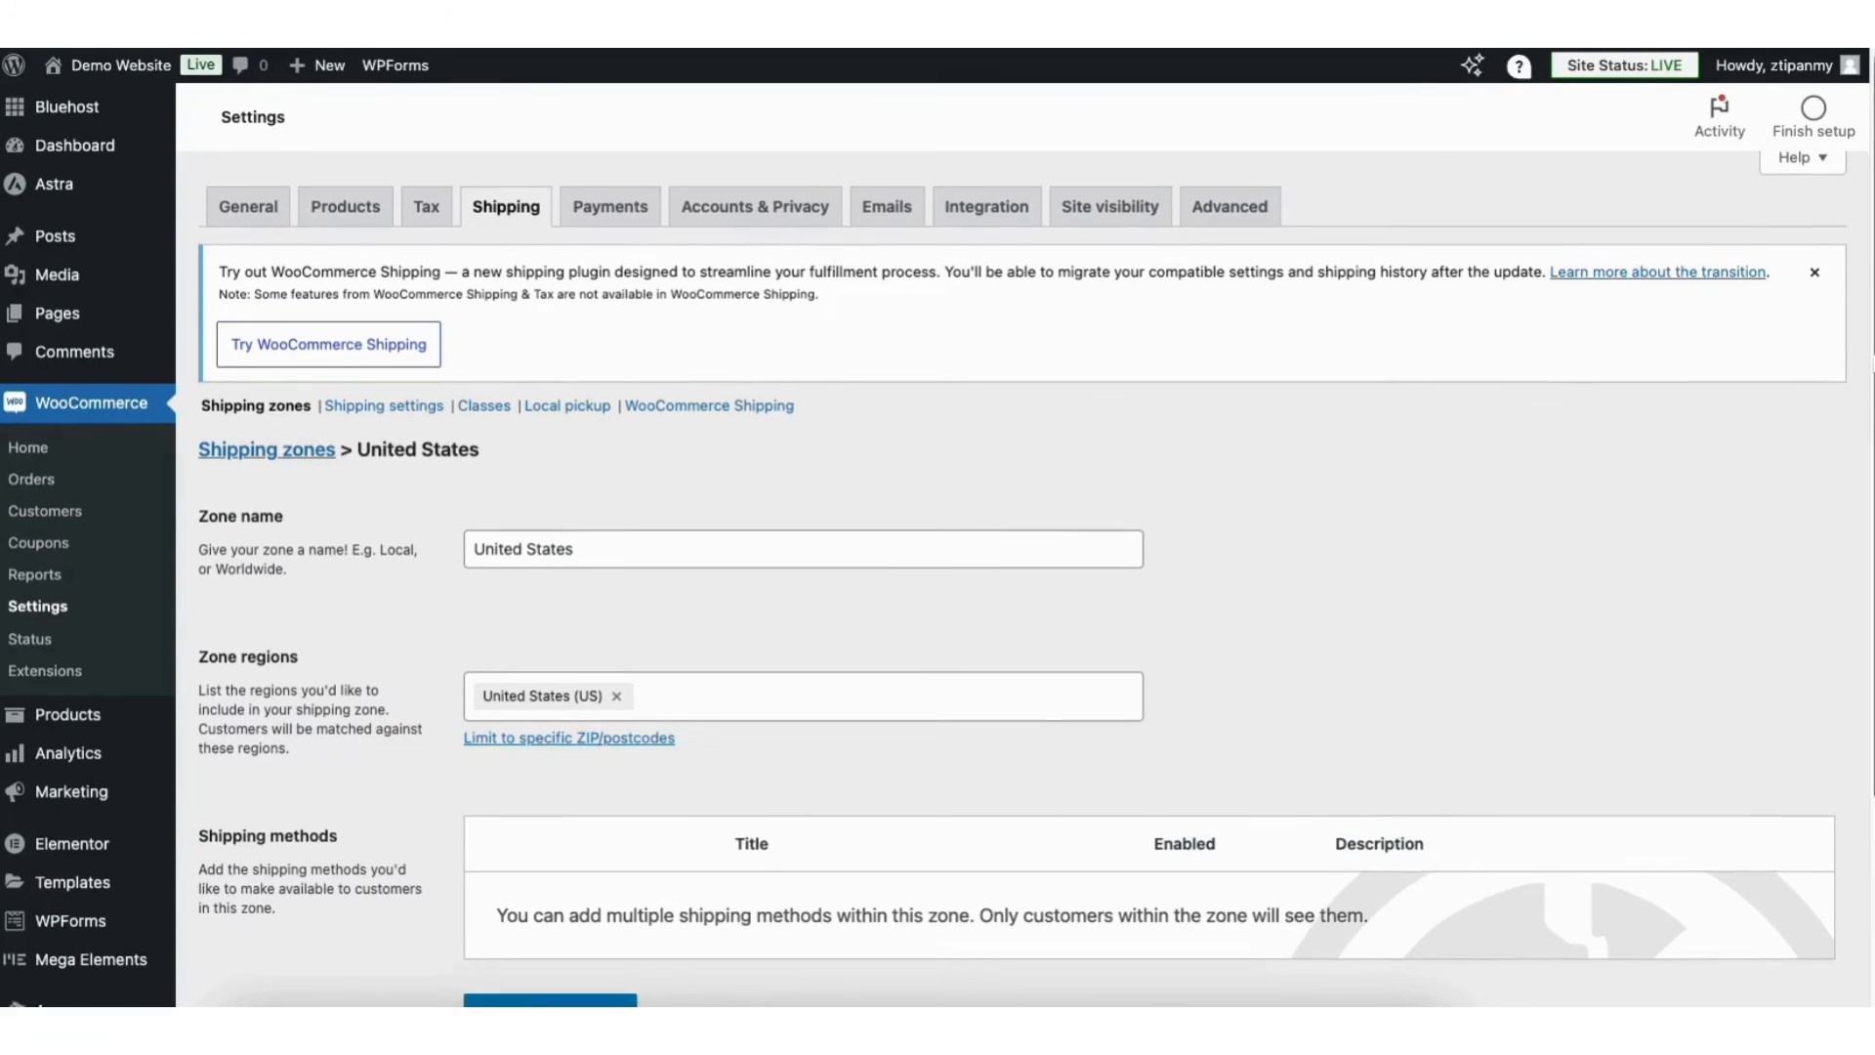
left_click(548, 842)
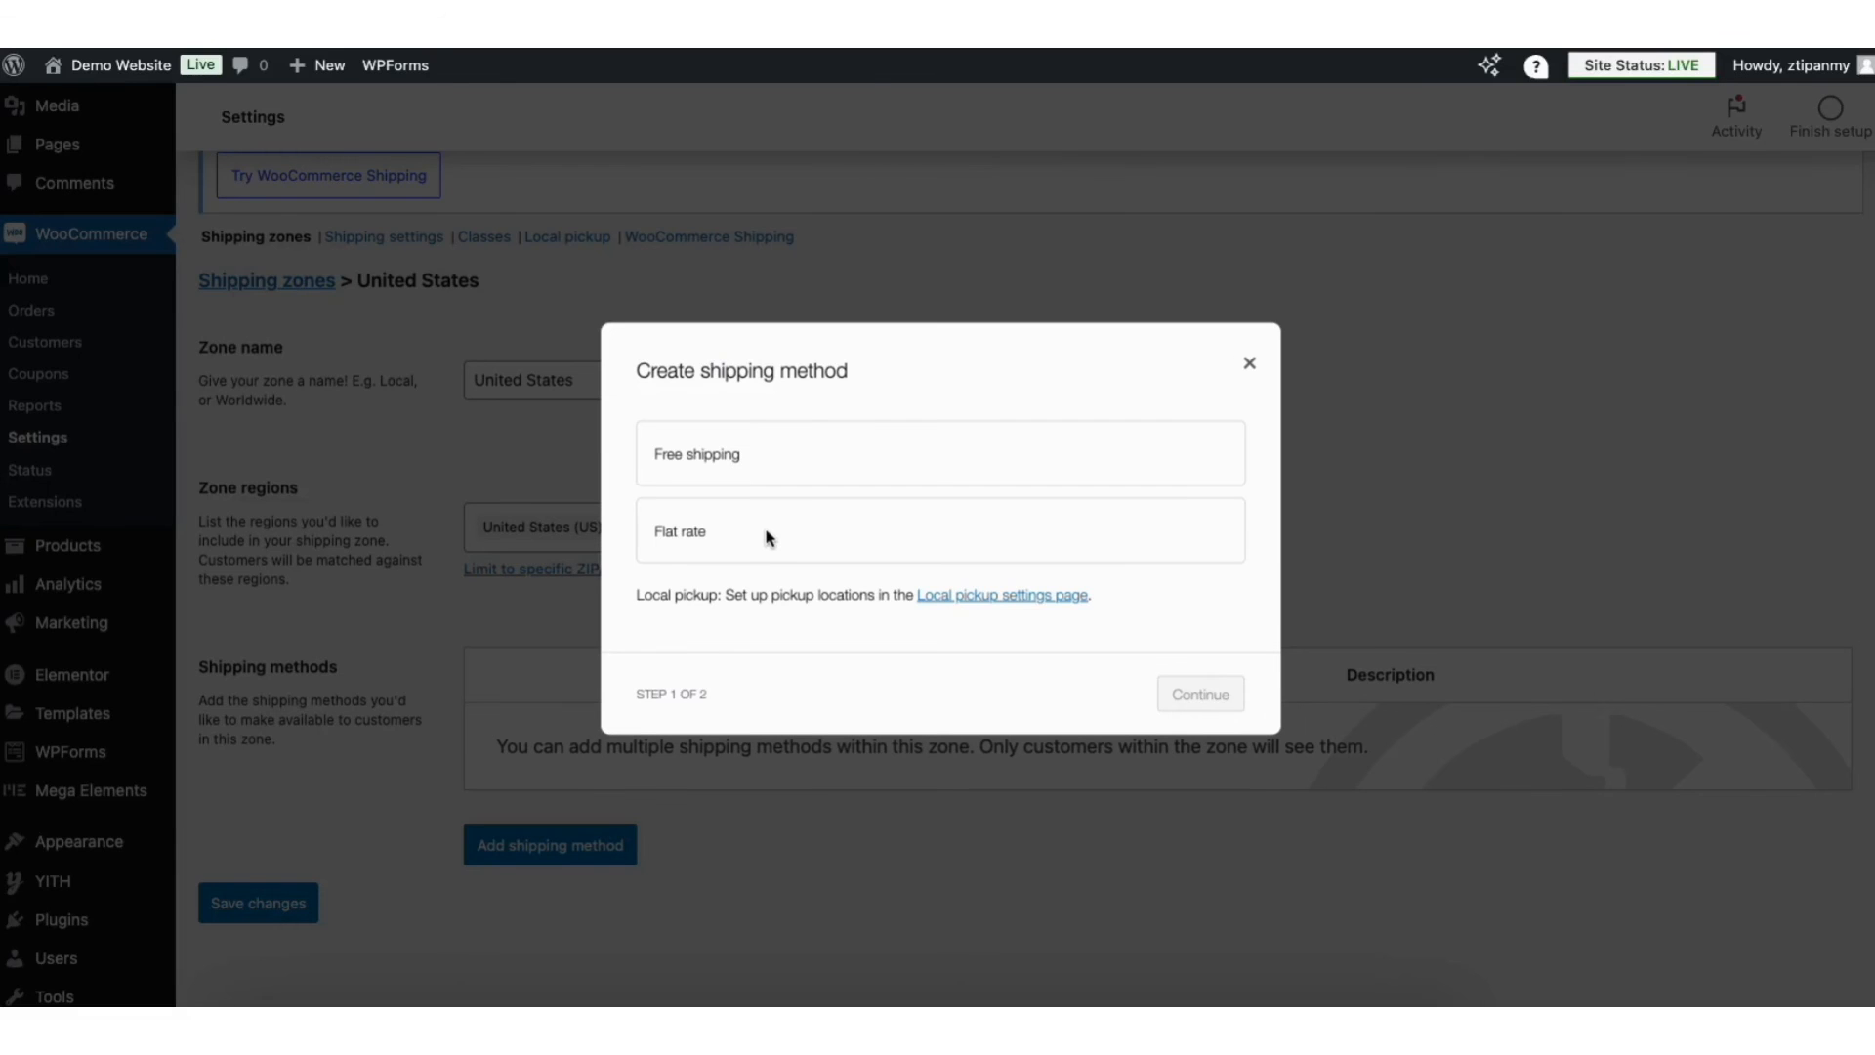
left_click(718, 535)
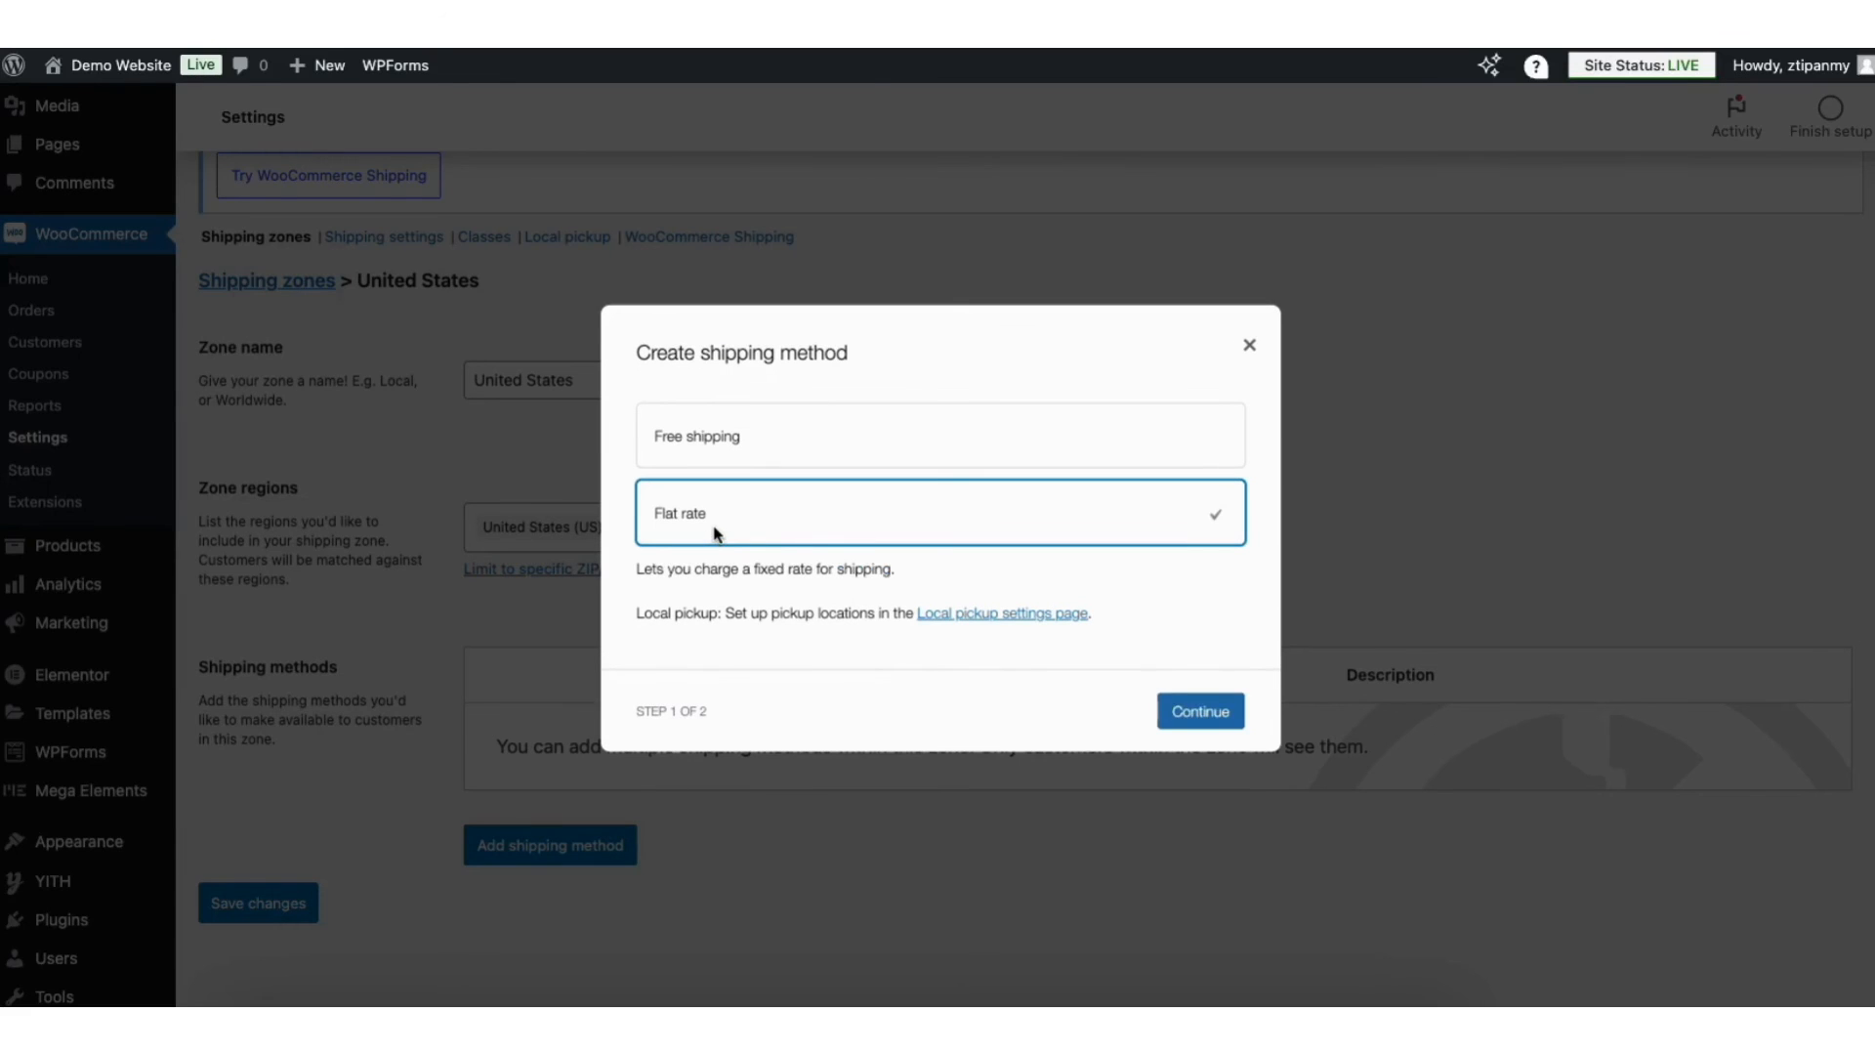
left_click(1200, 711)
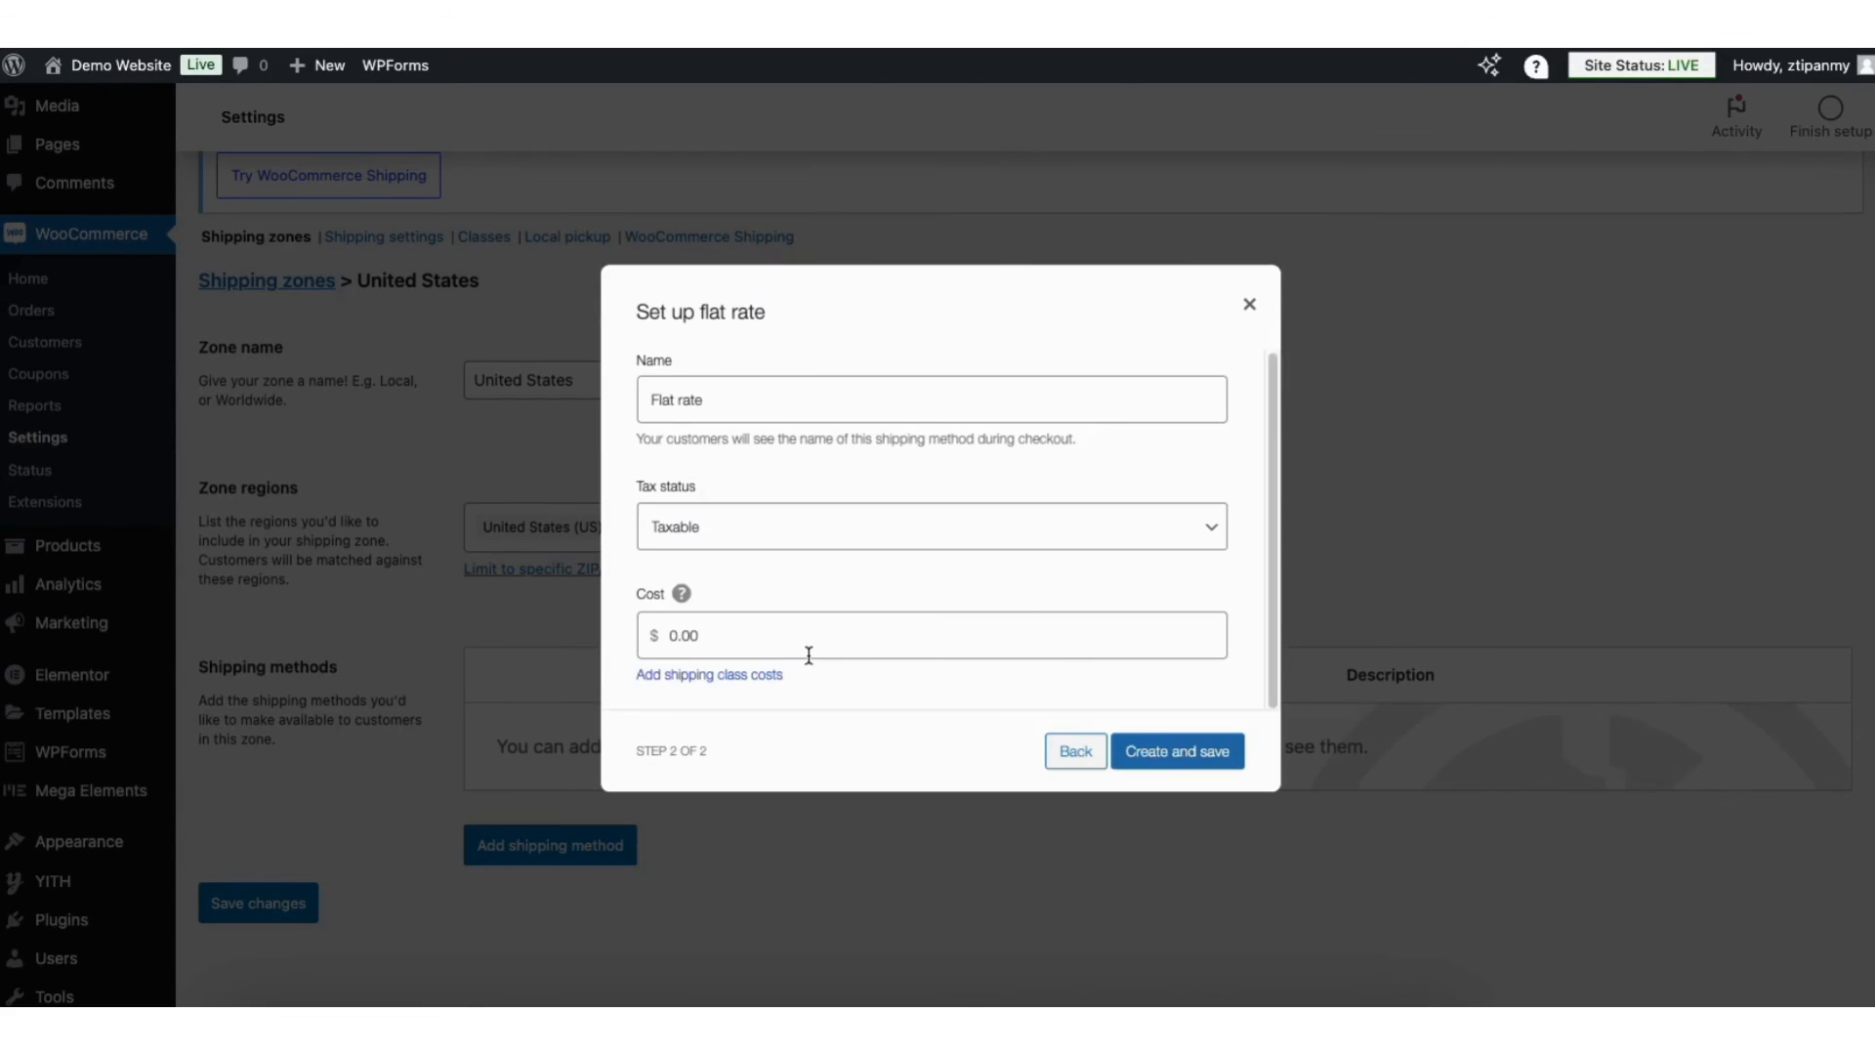
left_click(711, 637)
type("5.00")
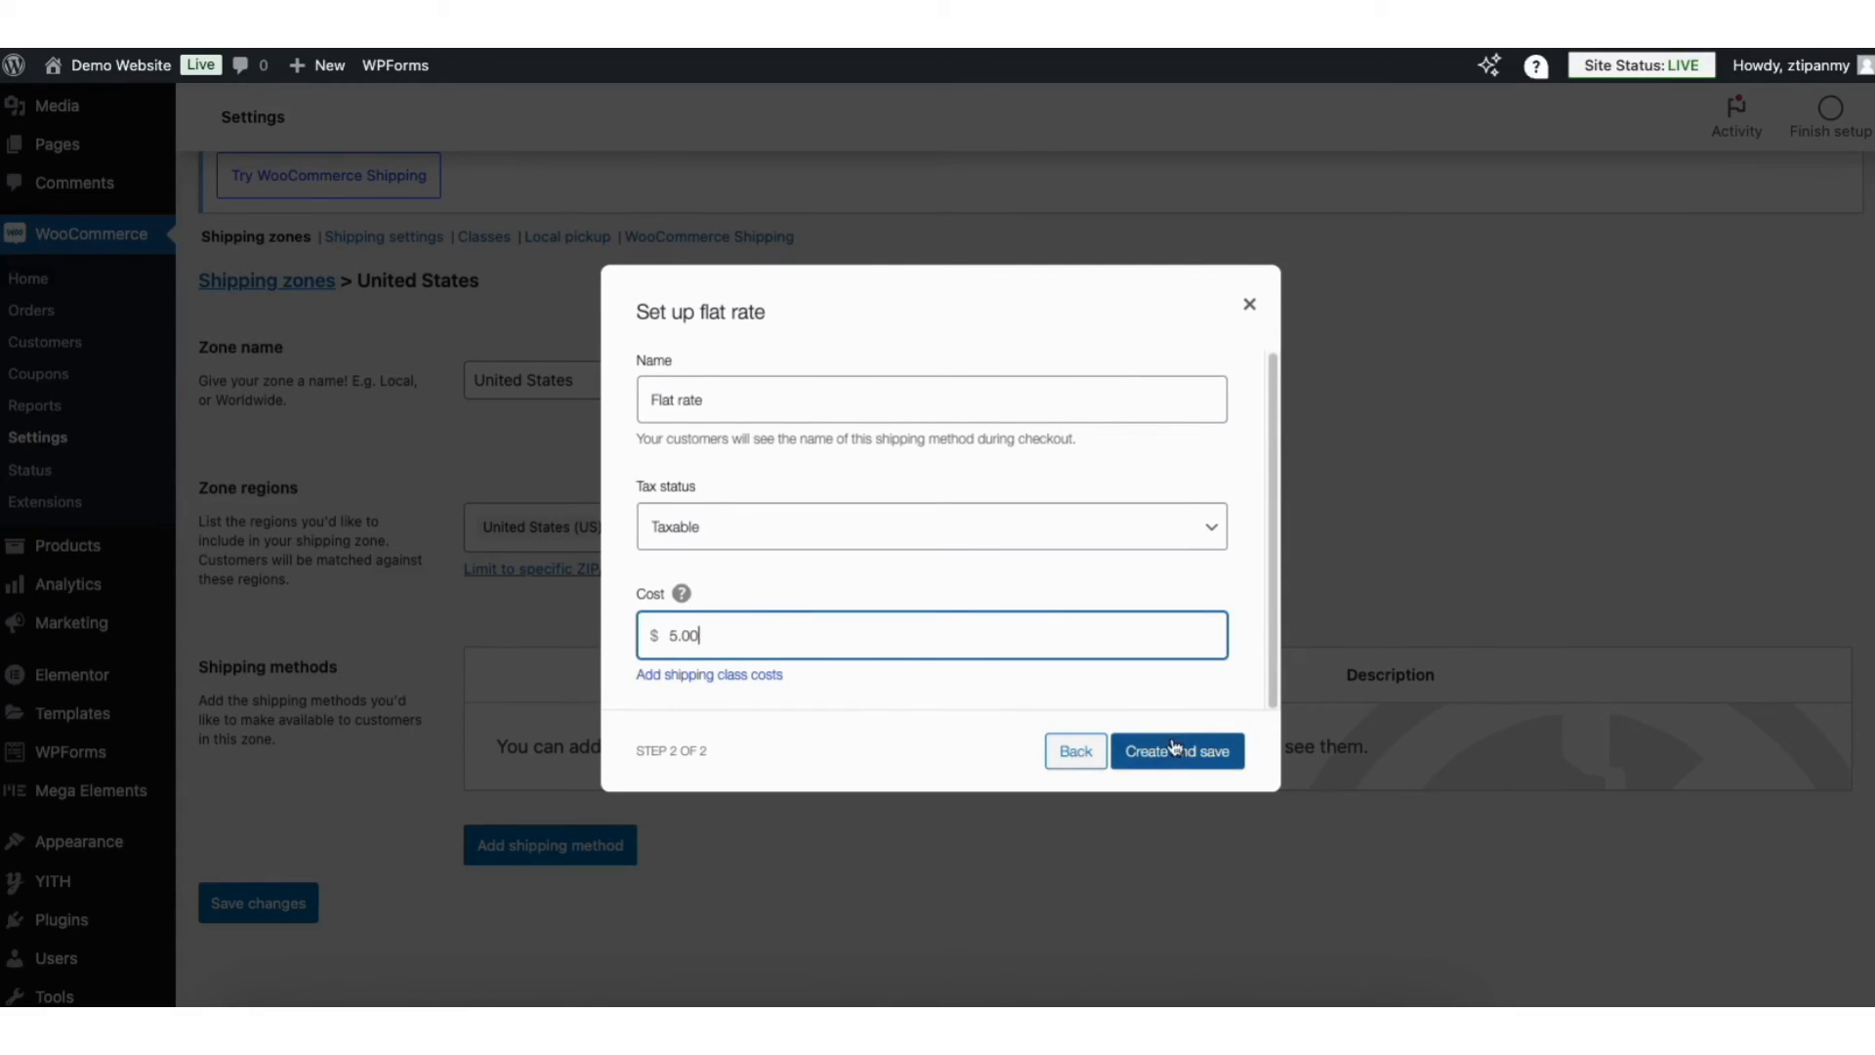
left_click(1175, 757)
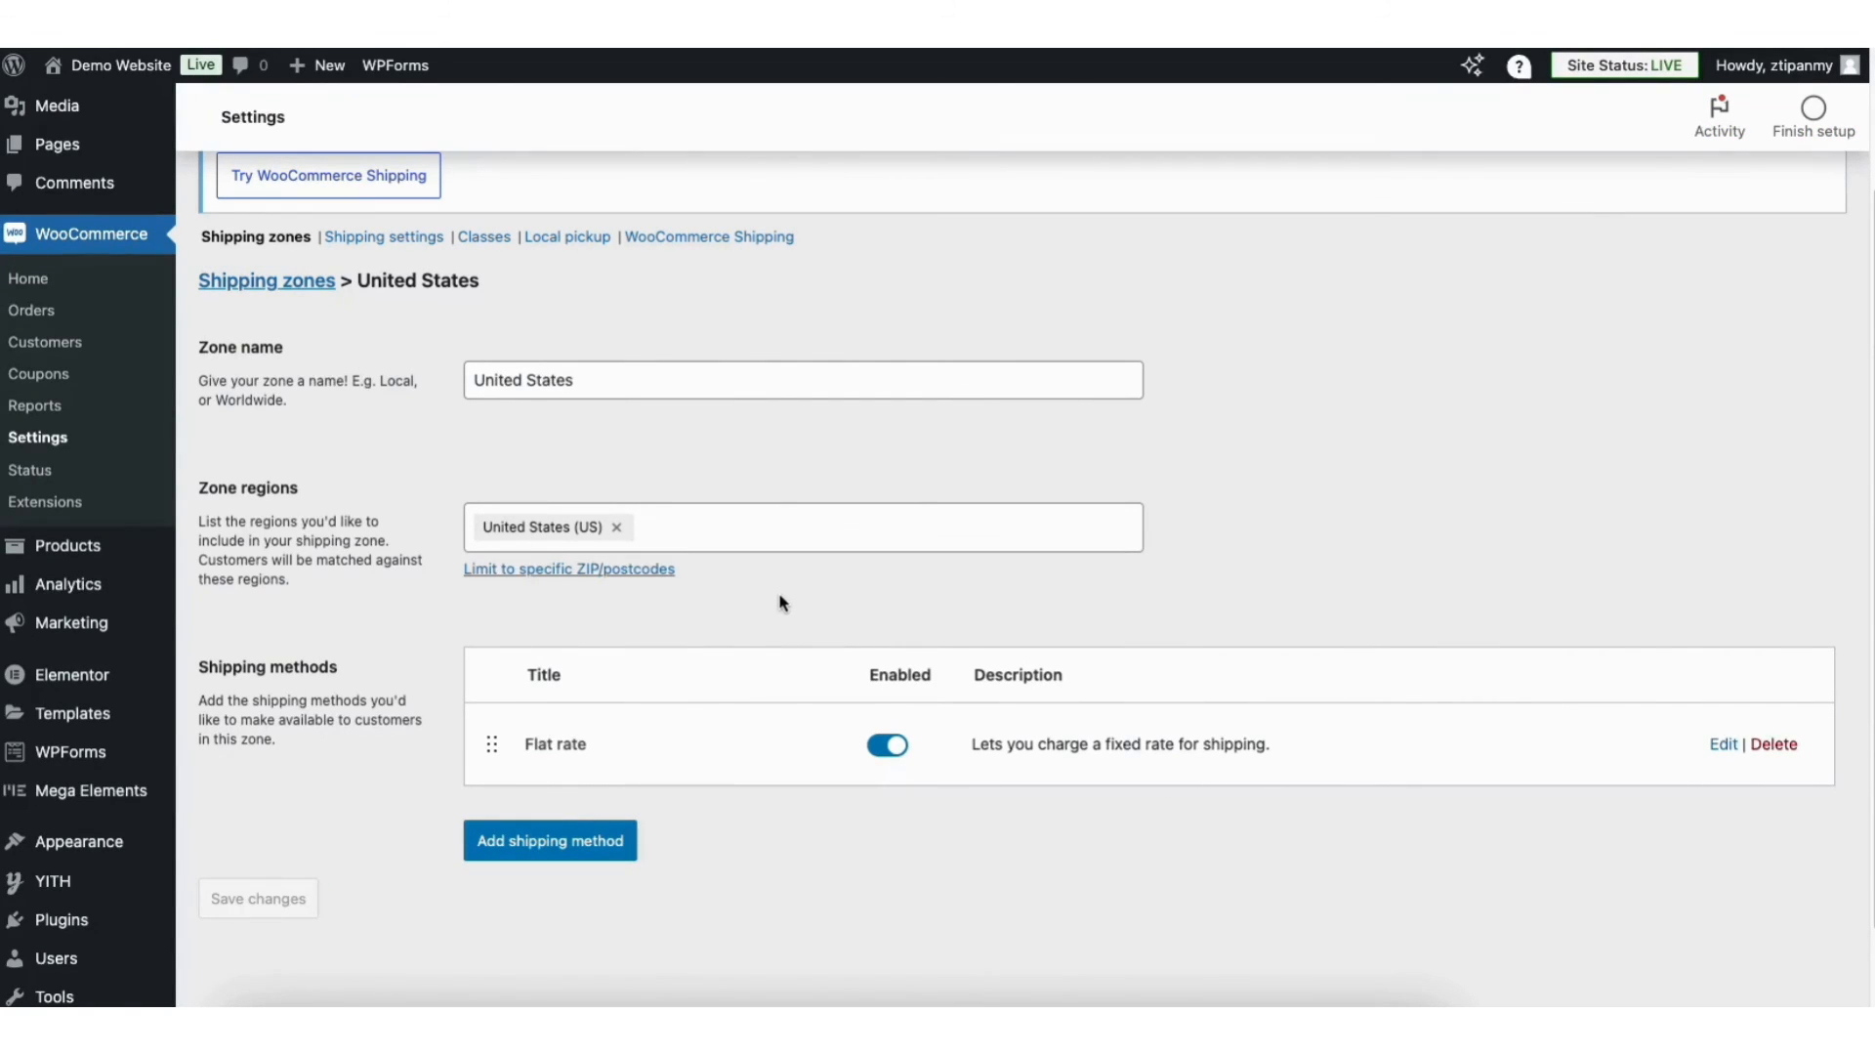
Step: Add a taxable Flat rate shipping method costing $15.00 to the Rest of the world zone and save it
left_click(278, 287)
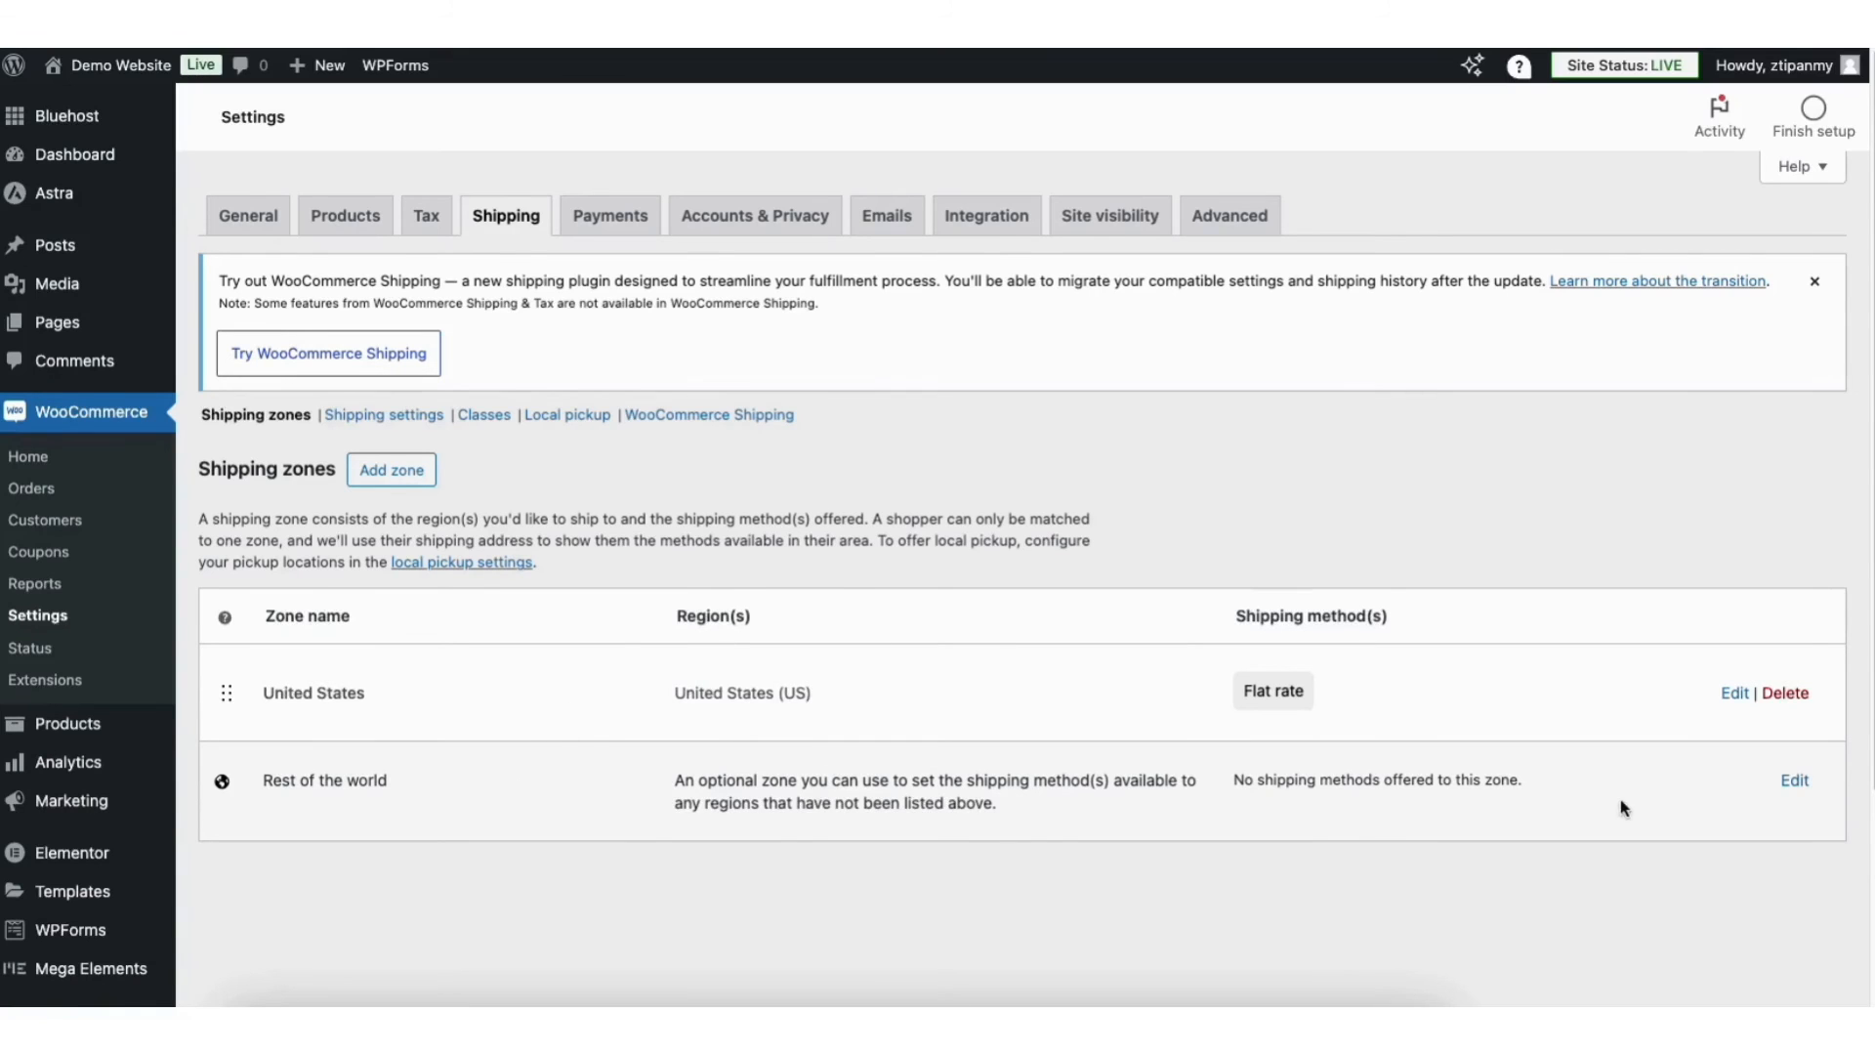
left_click(1796, 782)
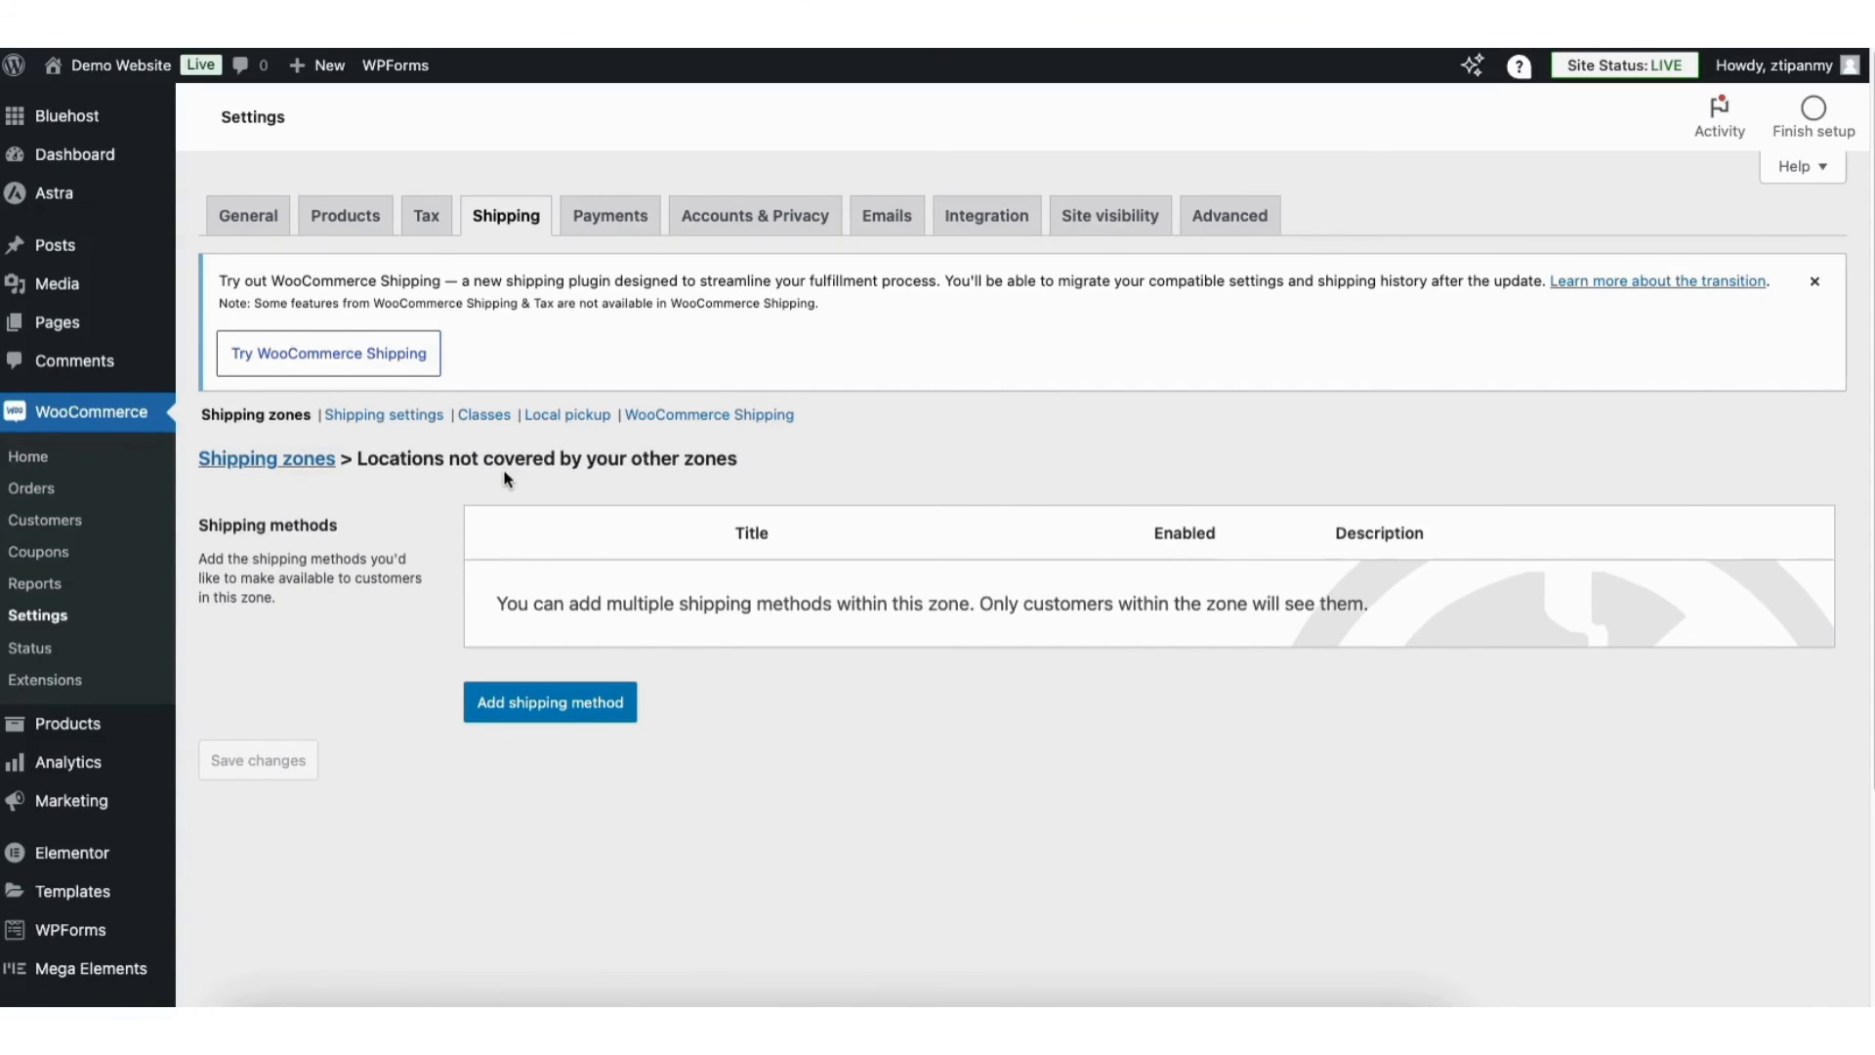
left_click(530, 700)
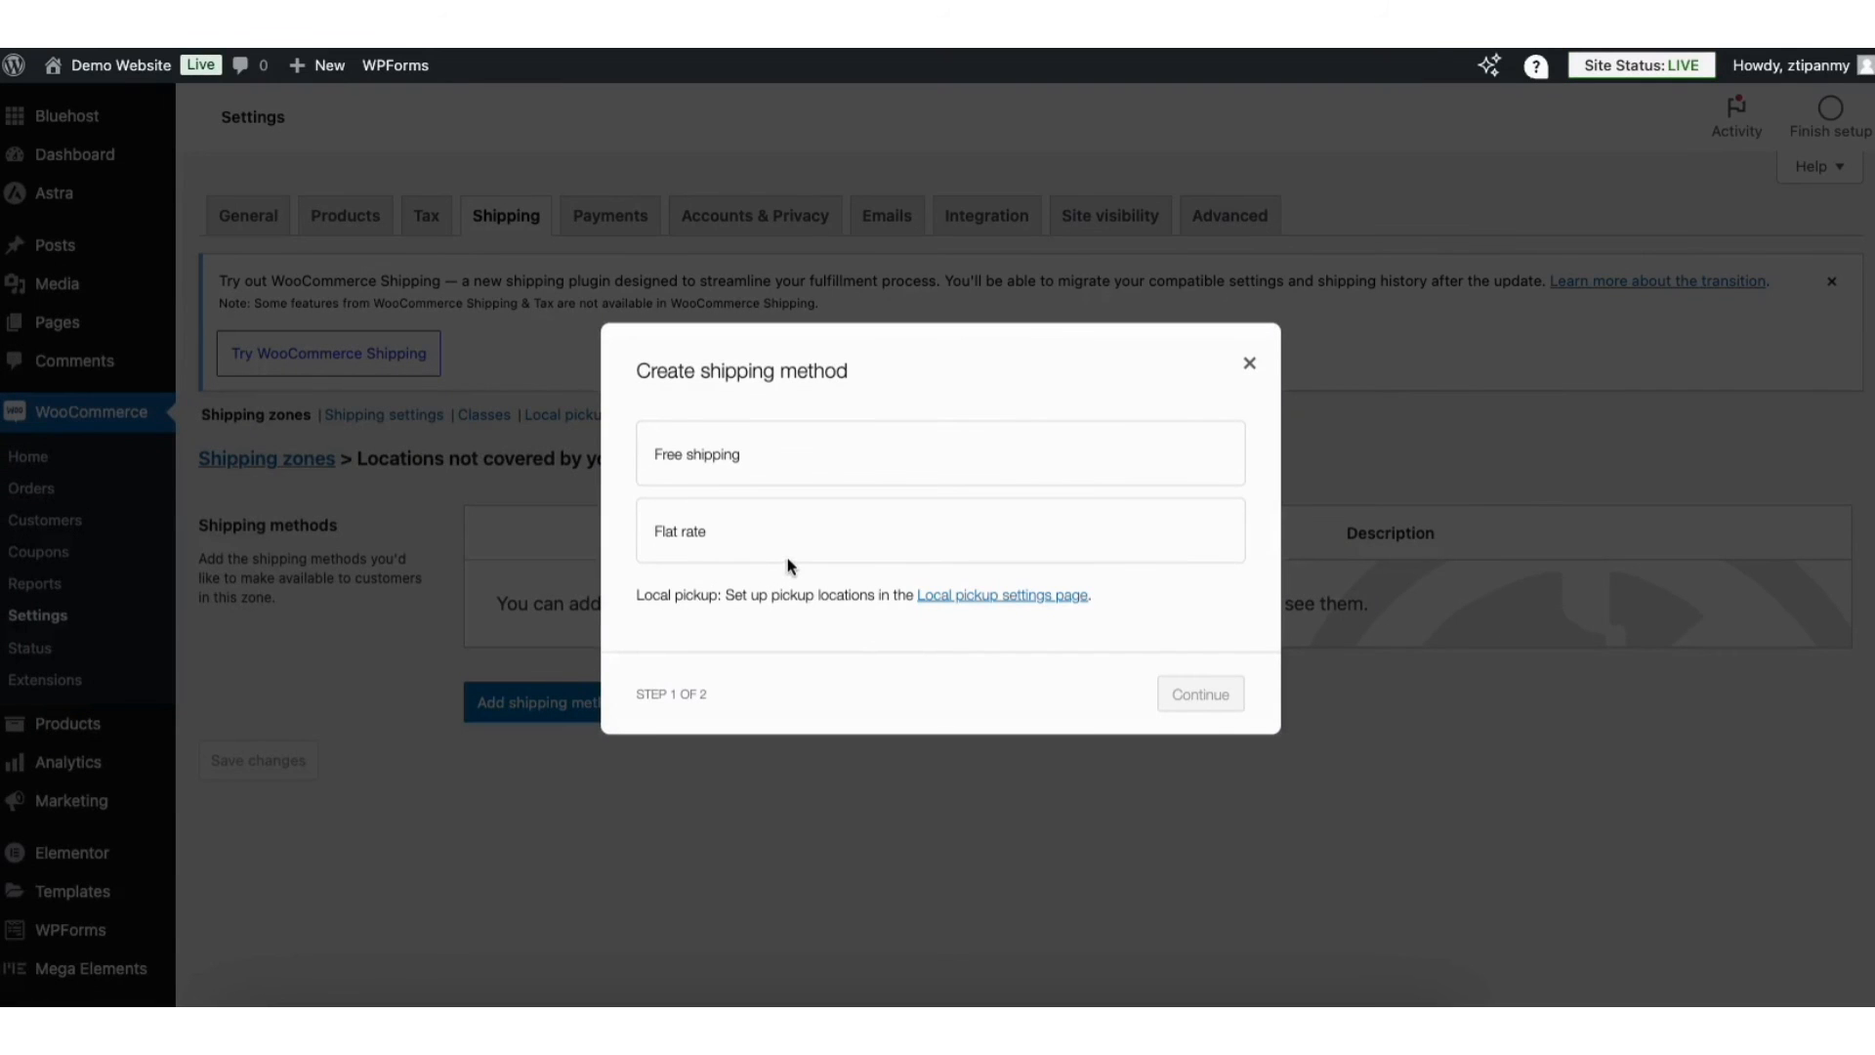
left_click(859, 543)
left_click(1205, 712)
left_click(695, 634)
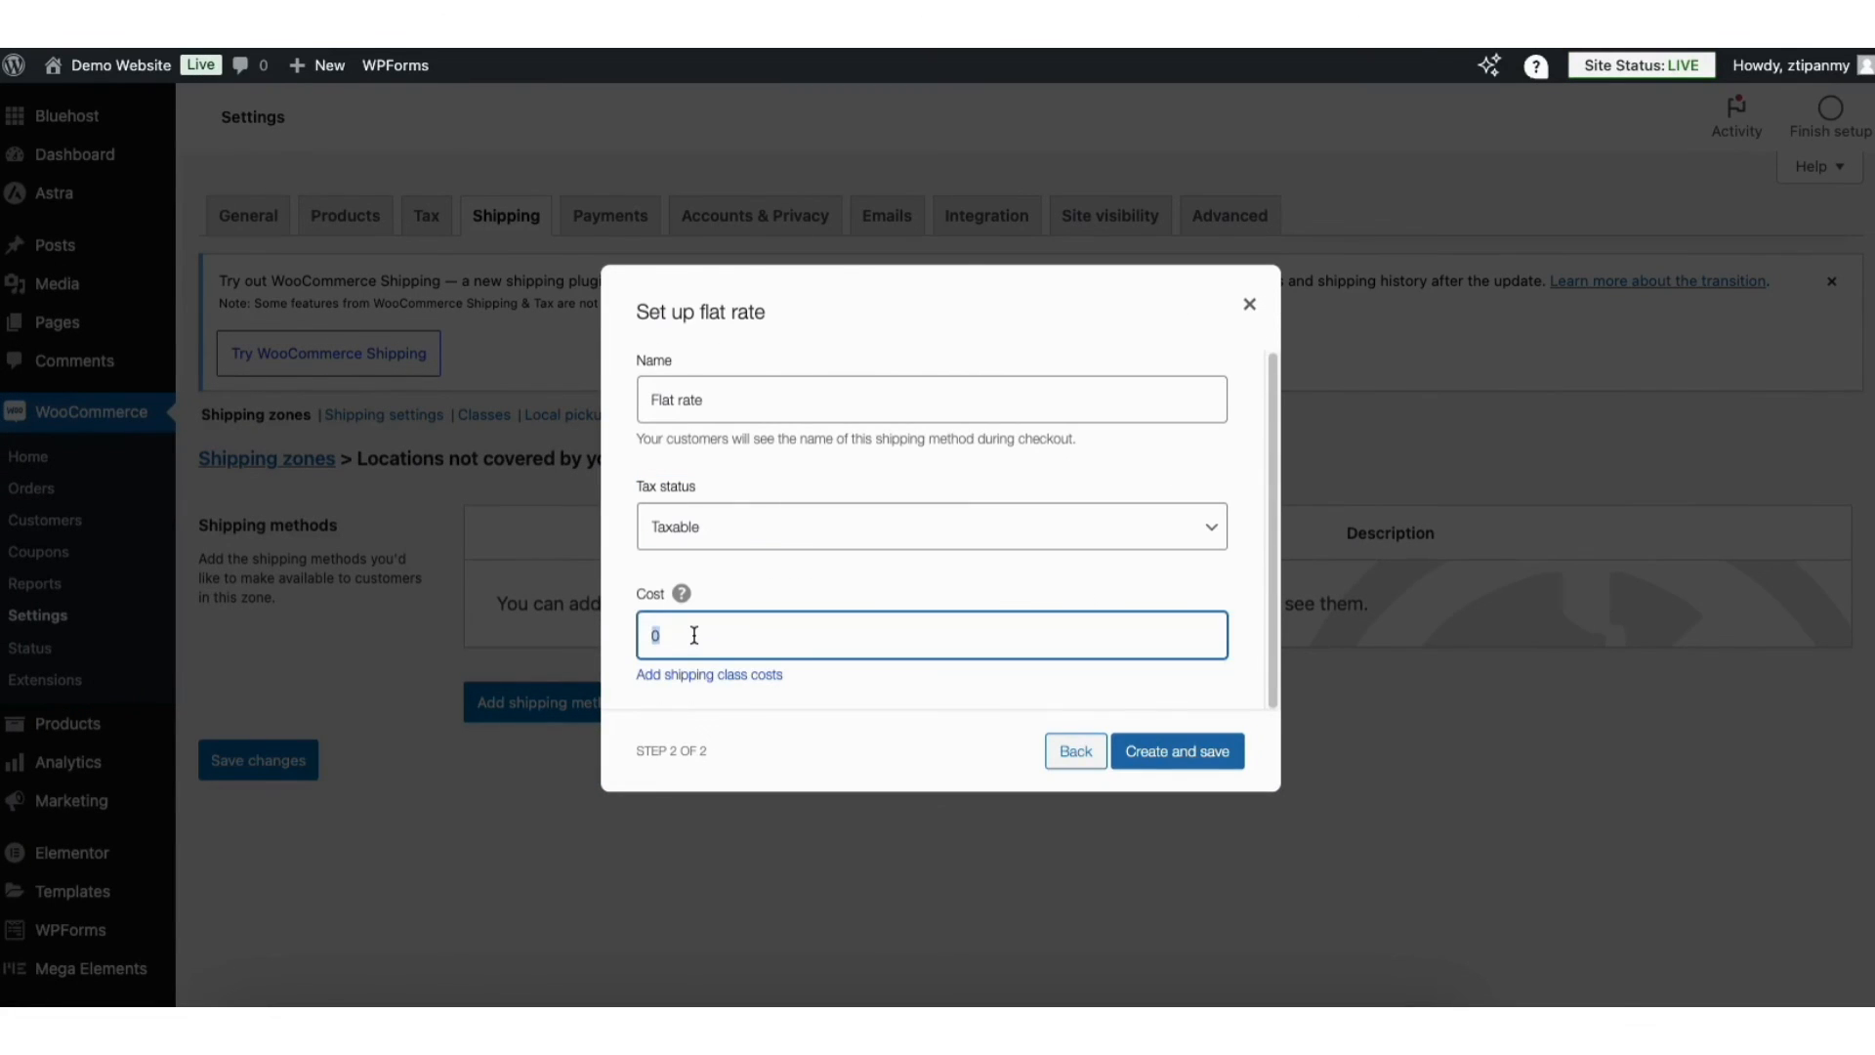
type("15.00")
left_click(1140, 761)
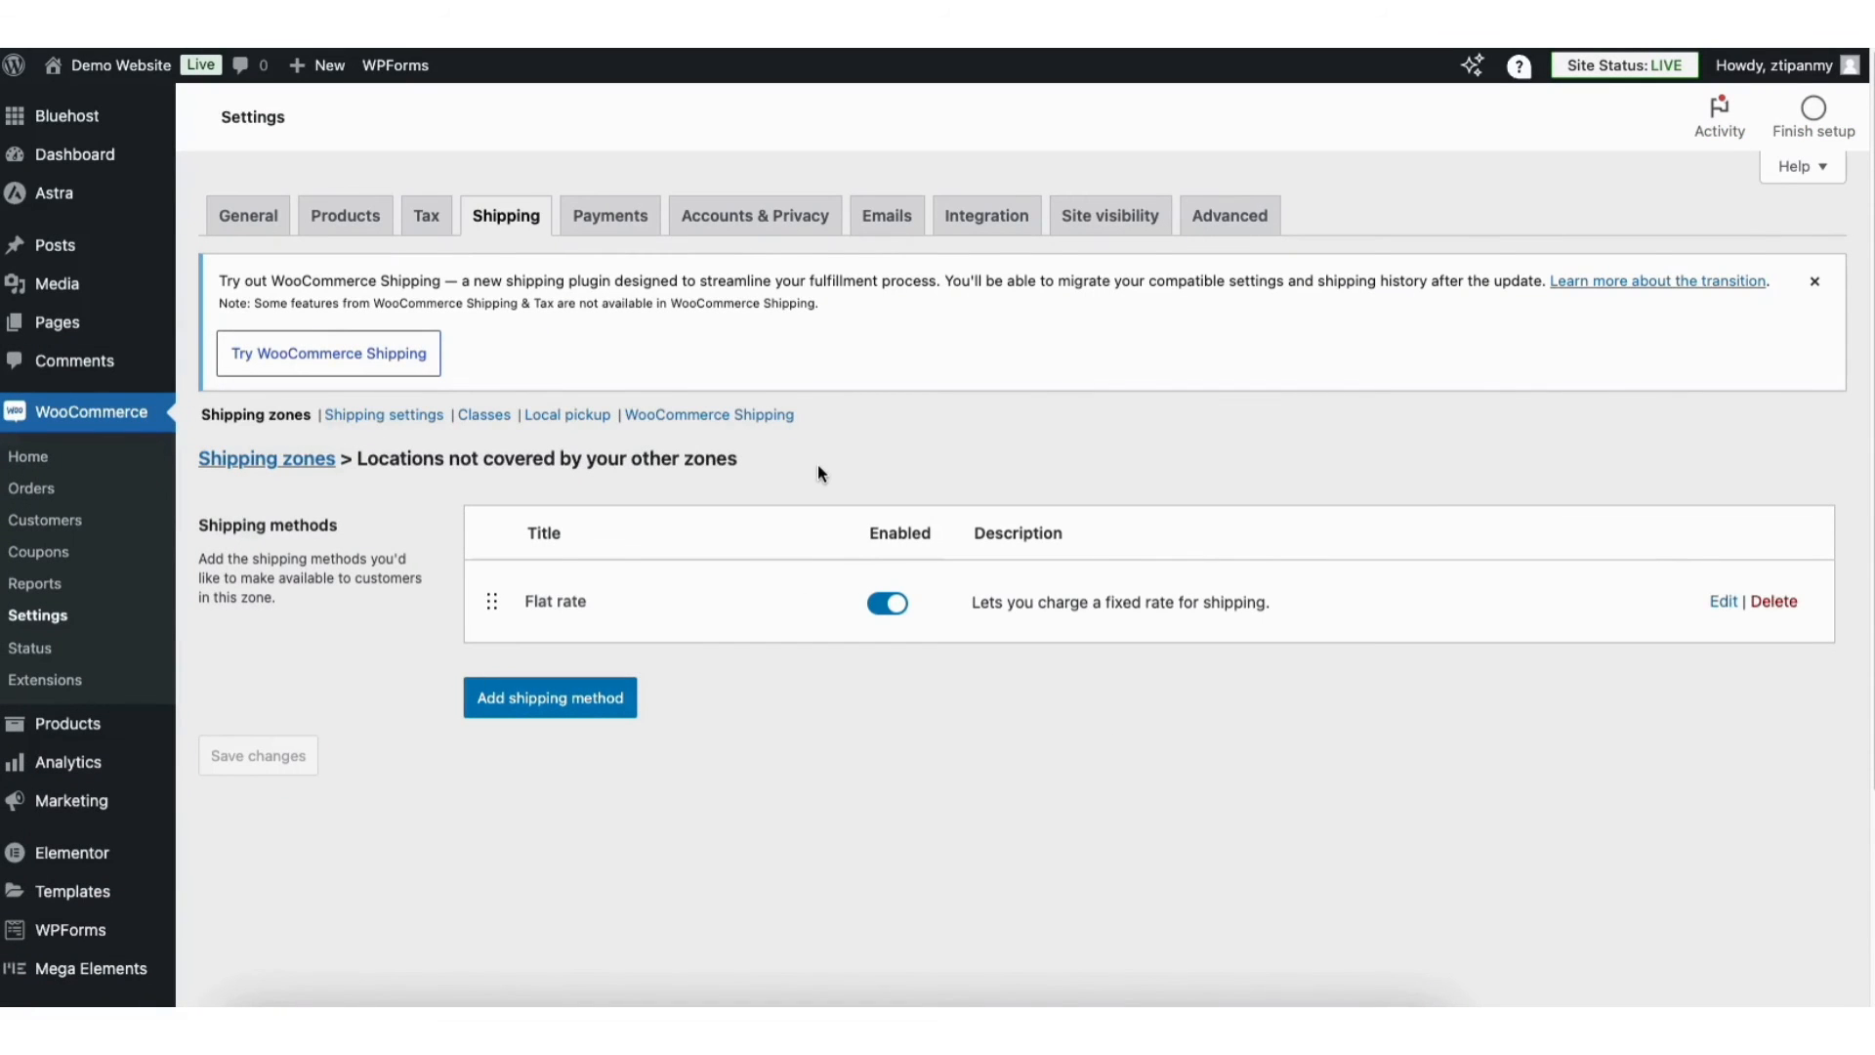
Step: Review the store's shipping settings for calculations, shipping destination and debug mode
left_click(386, 422)
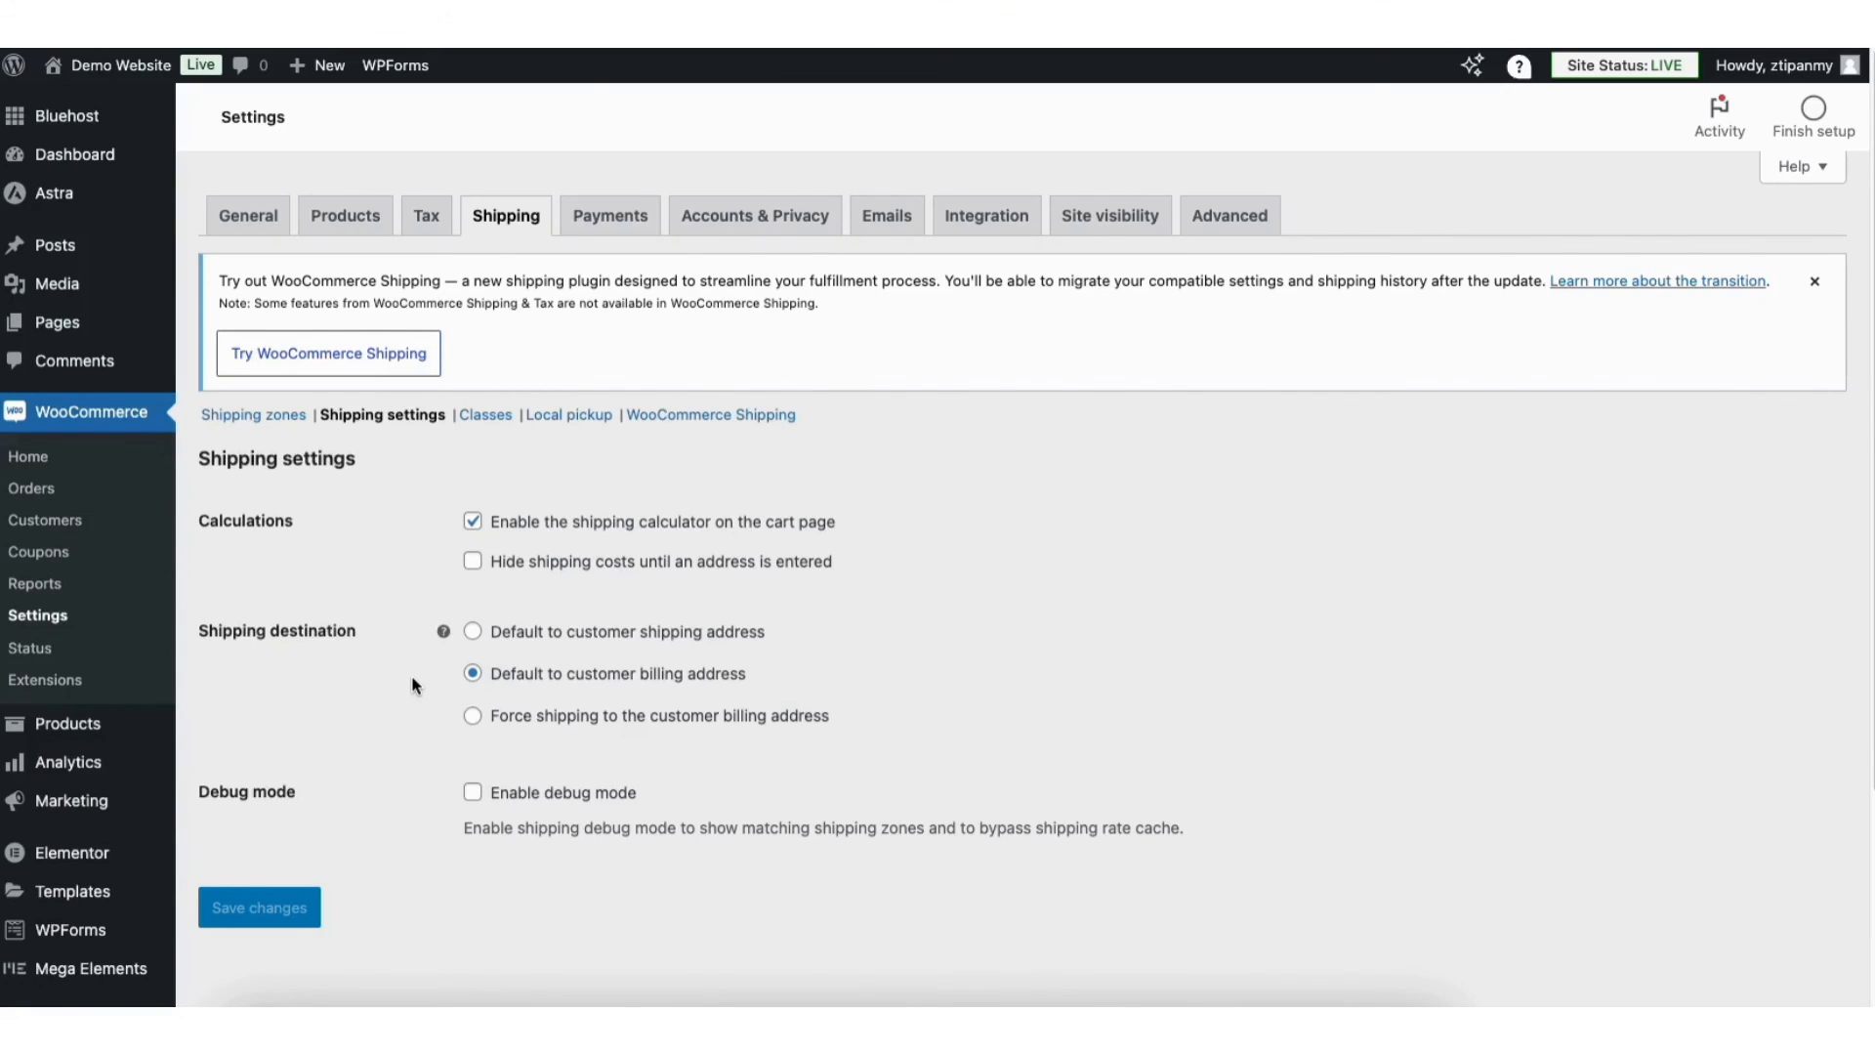
scroll(412, 676, "down", 1)
scroll(1703, 464, "down", 5)
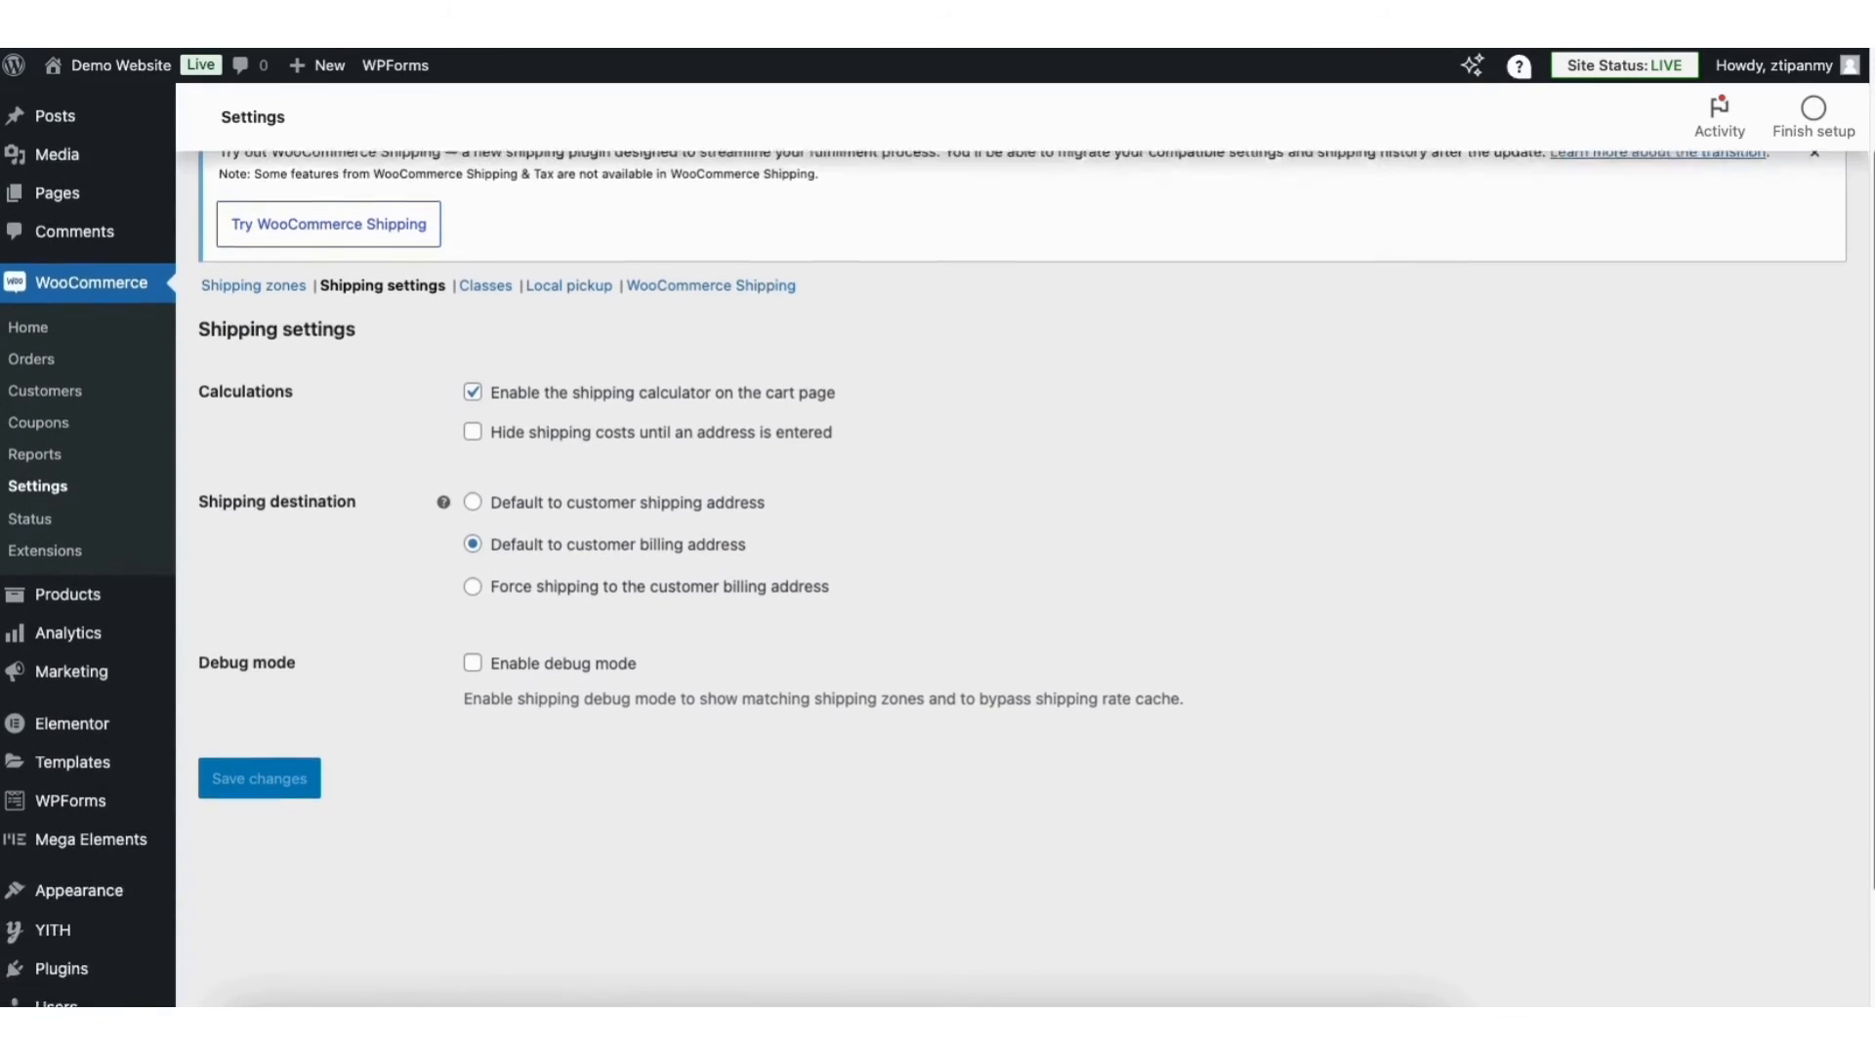
Step: Search the plugin directory for stripe, then install and activate WooCommerce Stripe Payment Gateway
mouse_move(55, 846)
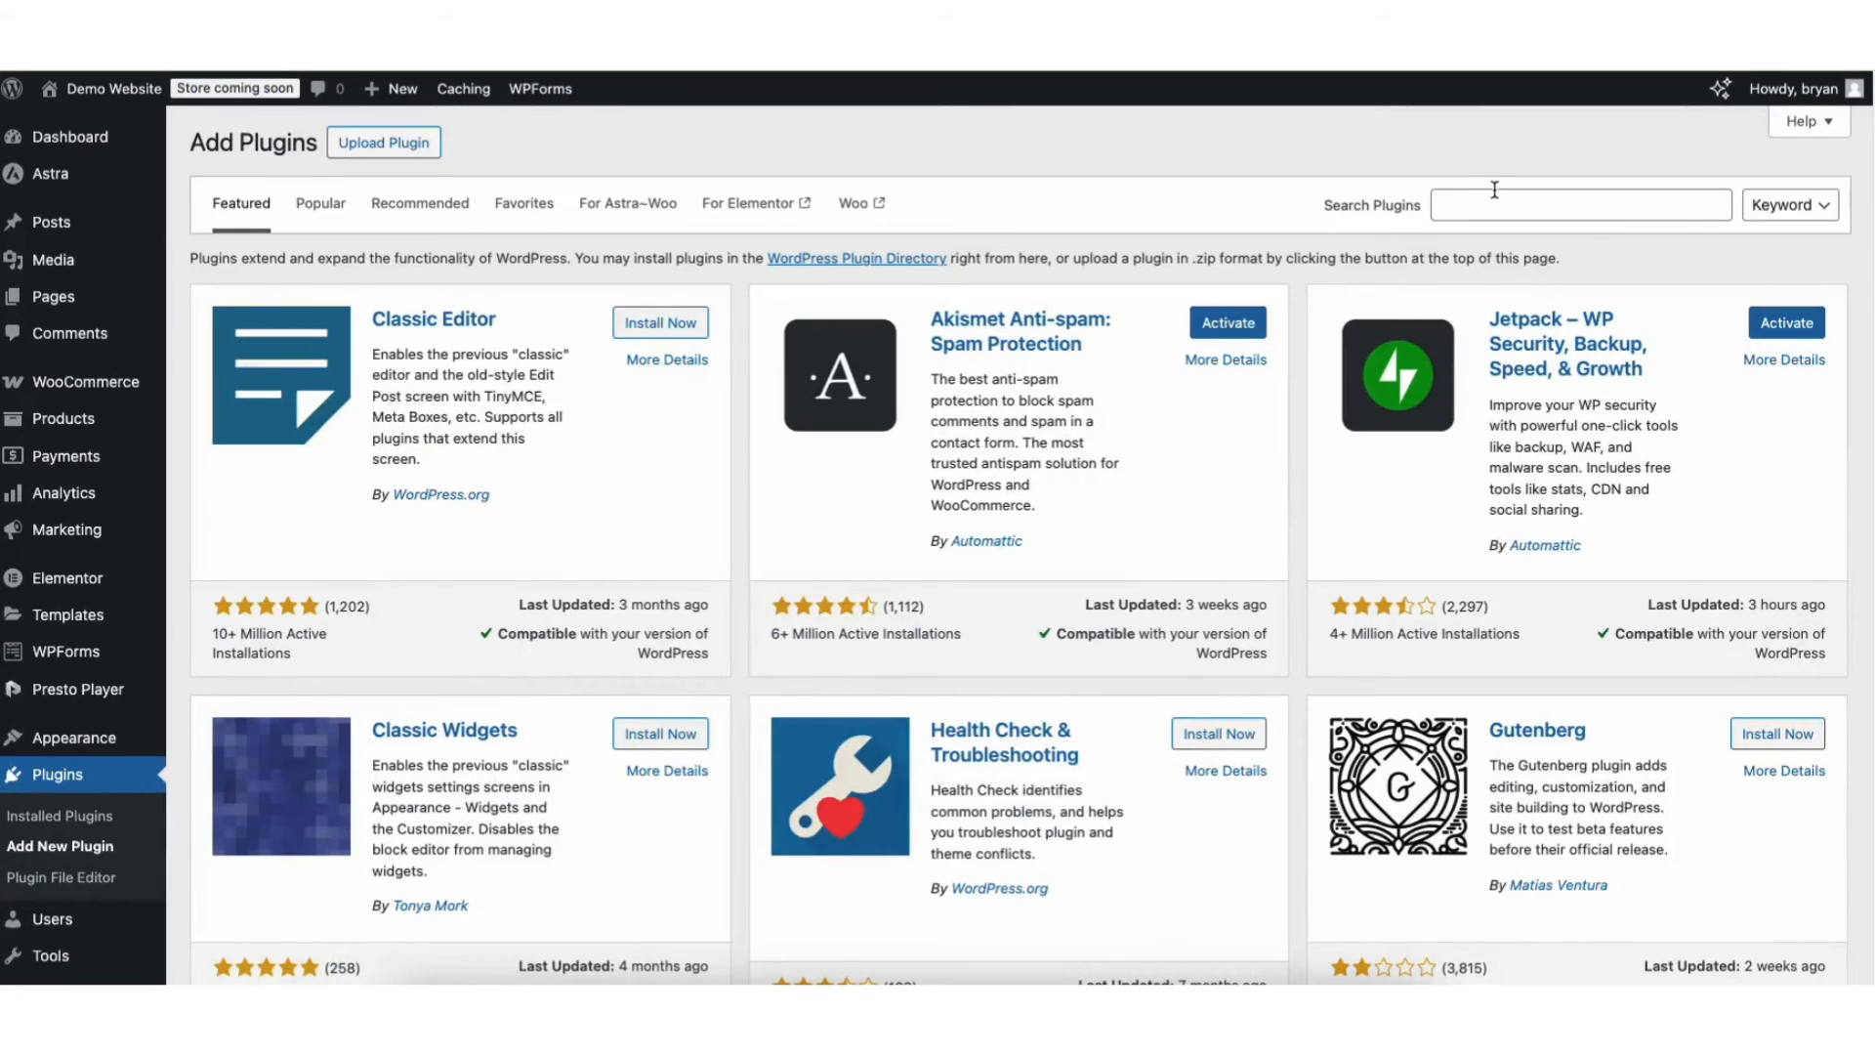
left_click(1493, 206)
type("stripe")
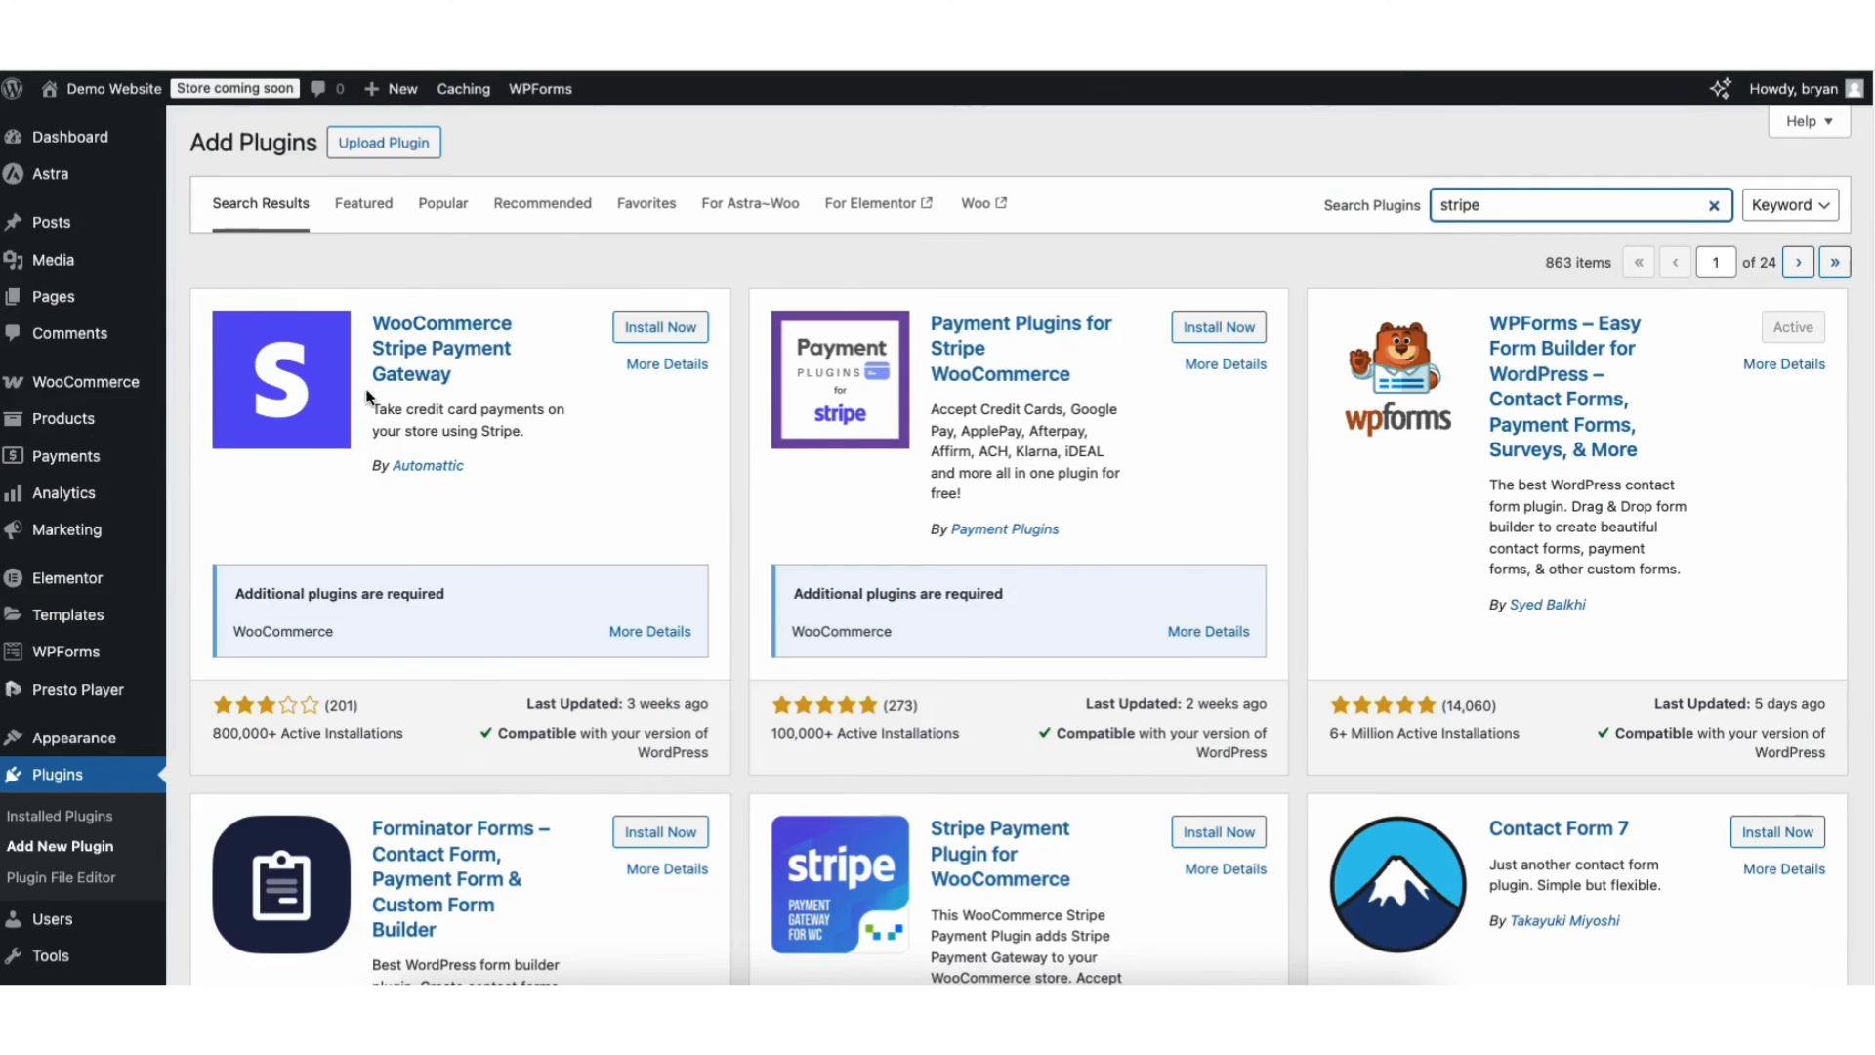
left_click(644, 330)
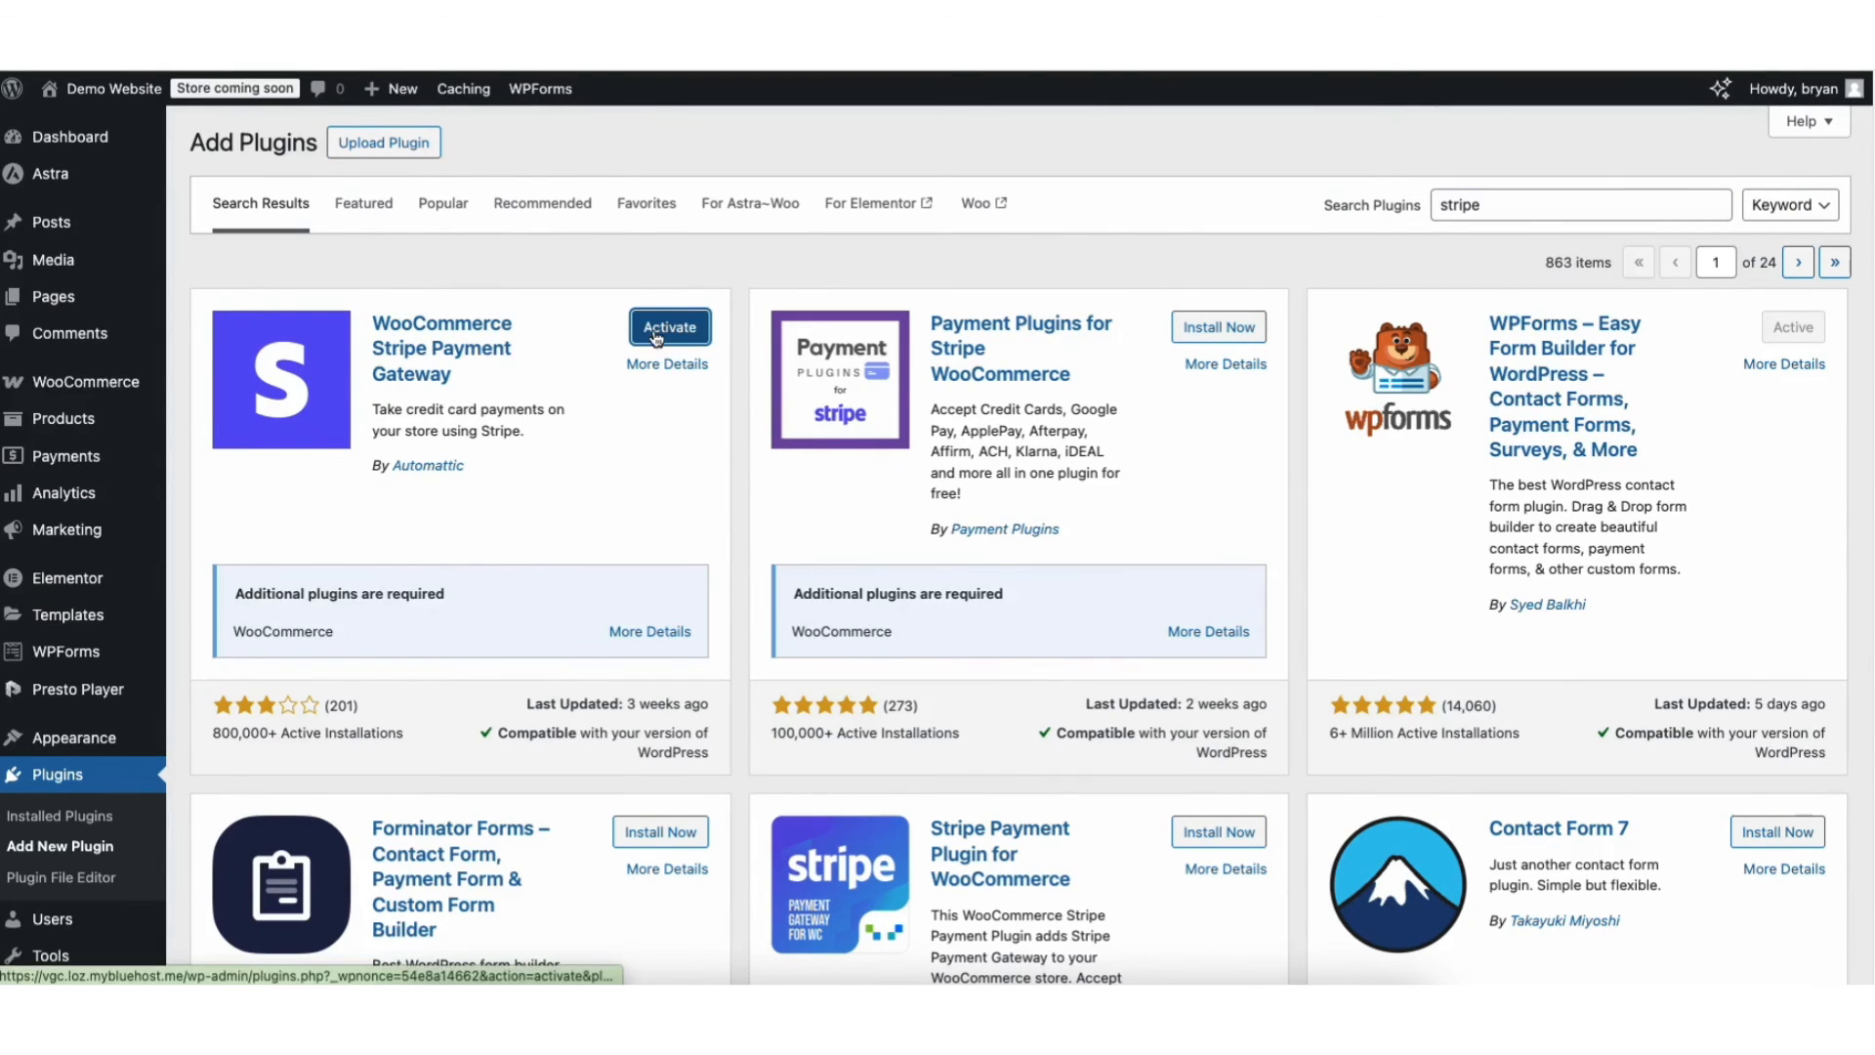
left_click(657, 338)
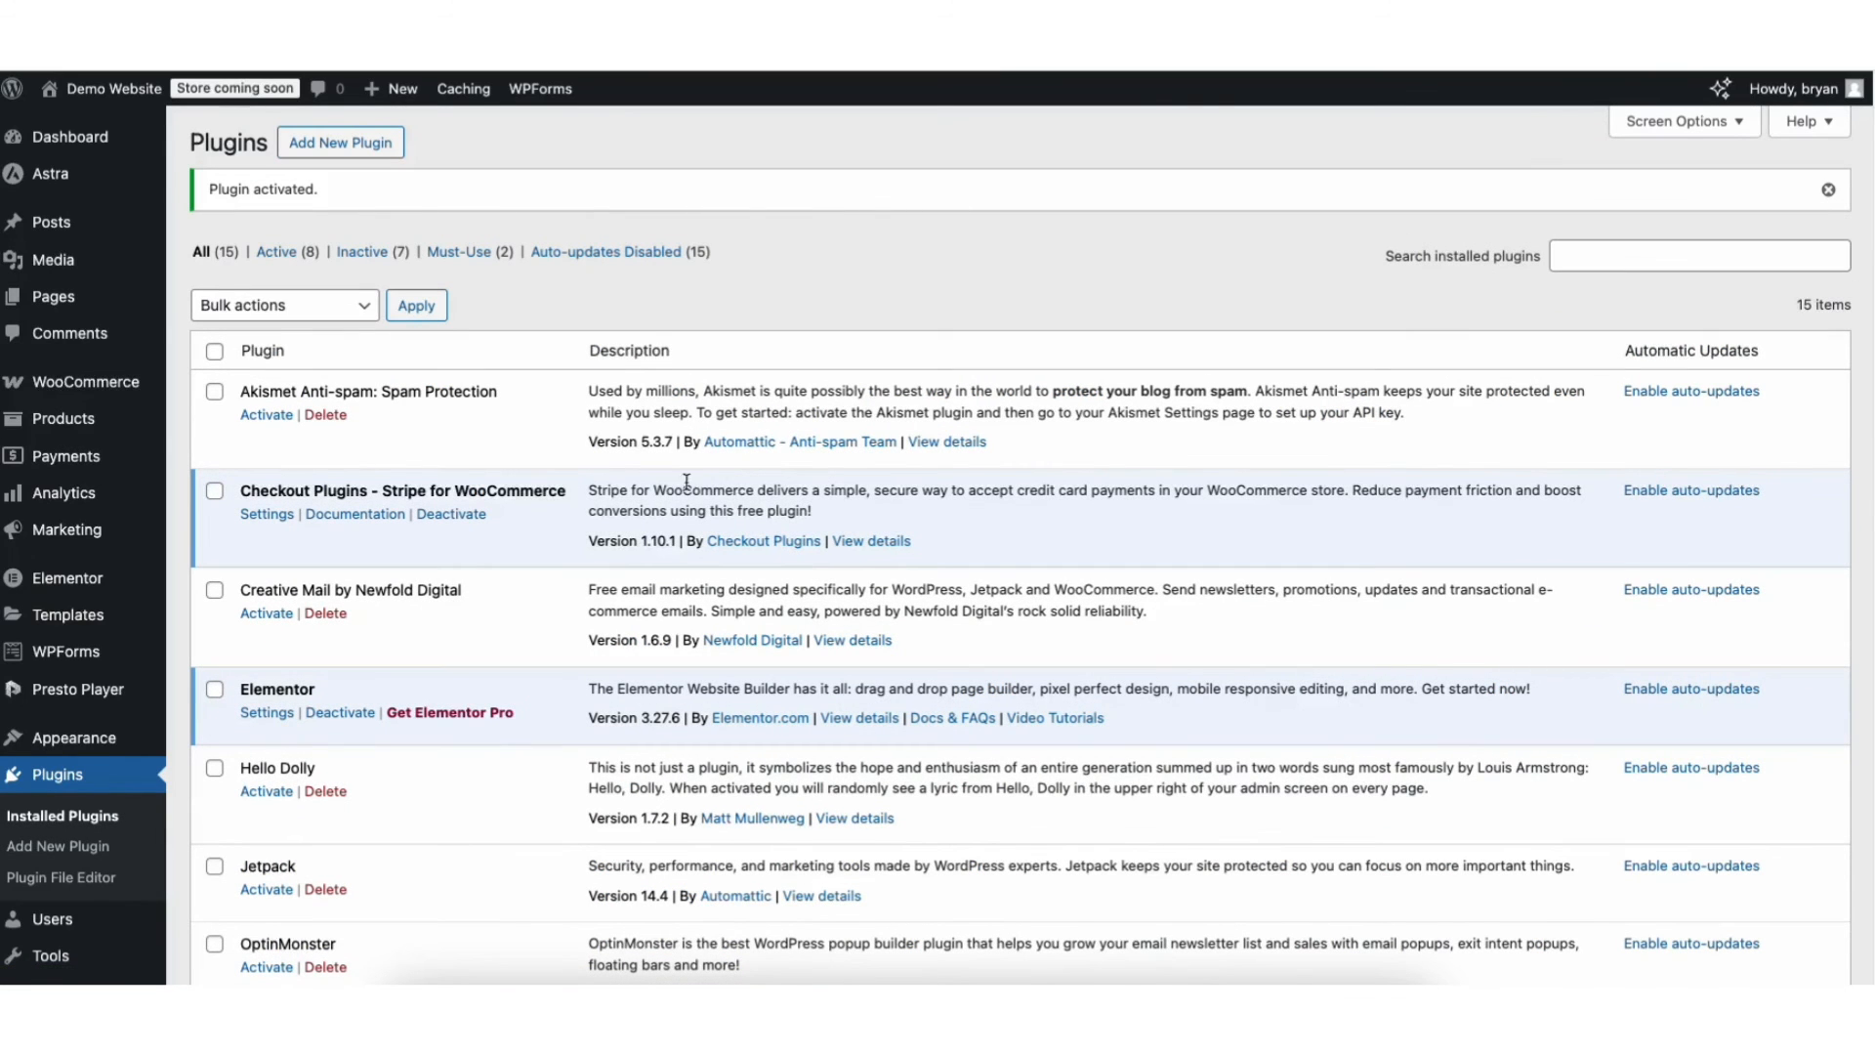
Step: Enable Stripe among the WooCommerce payment methods and connect a Stripe account to the store
mouse_move(94, 387)
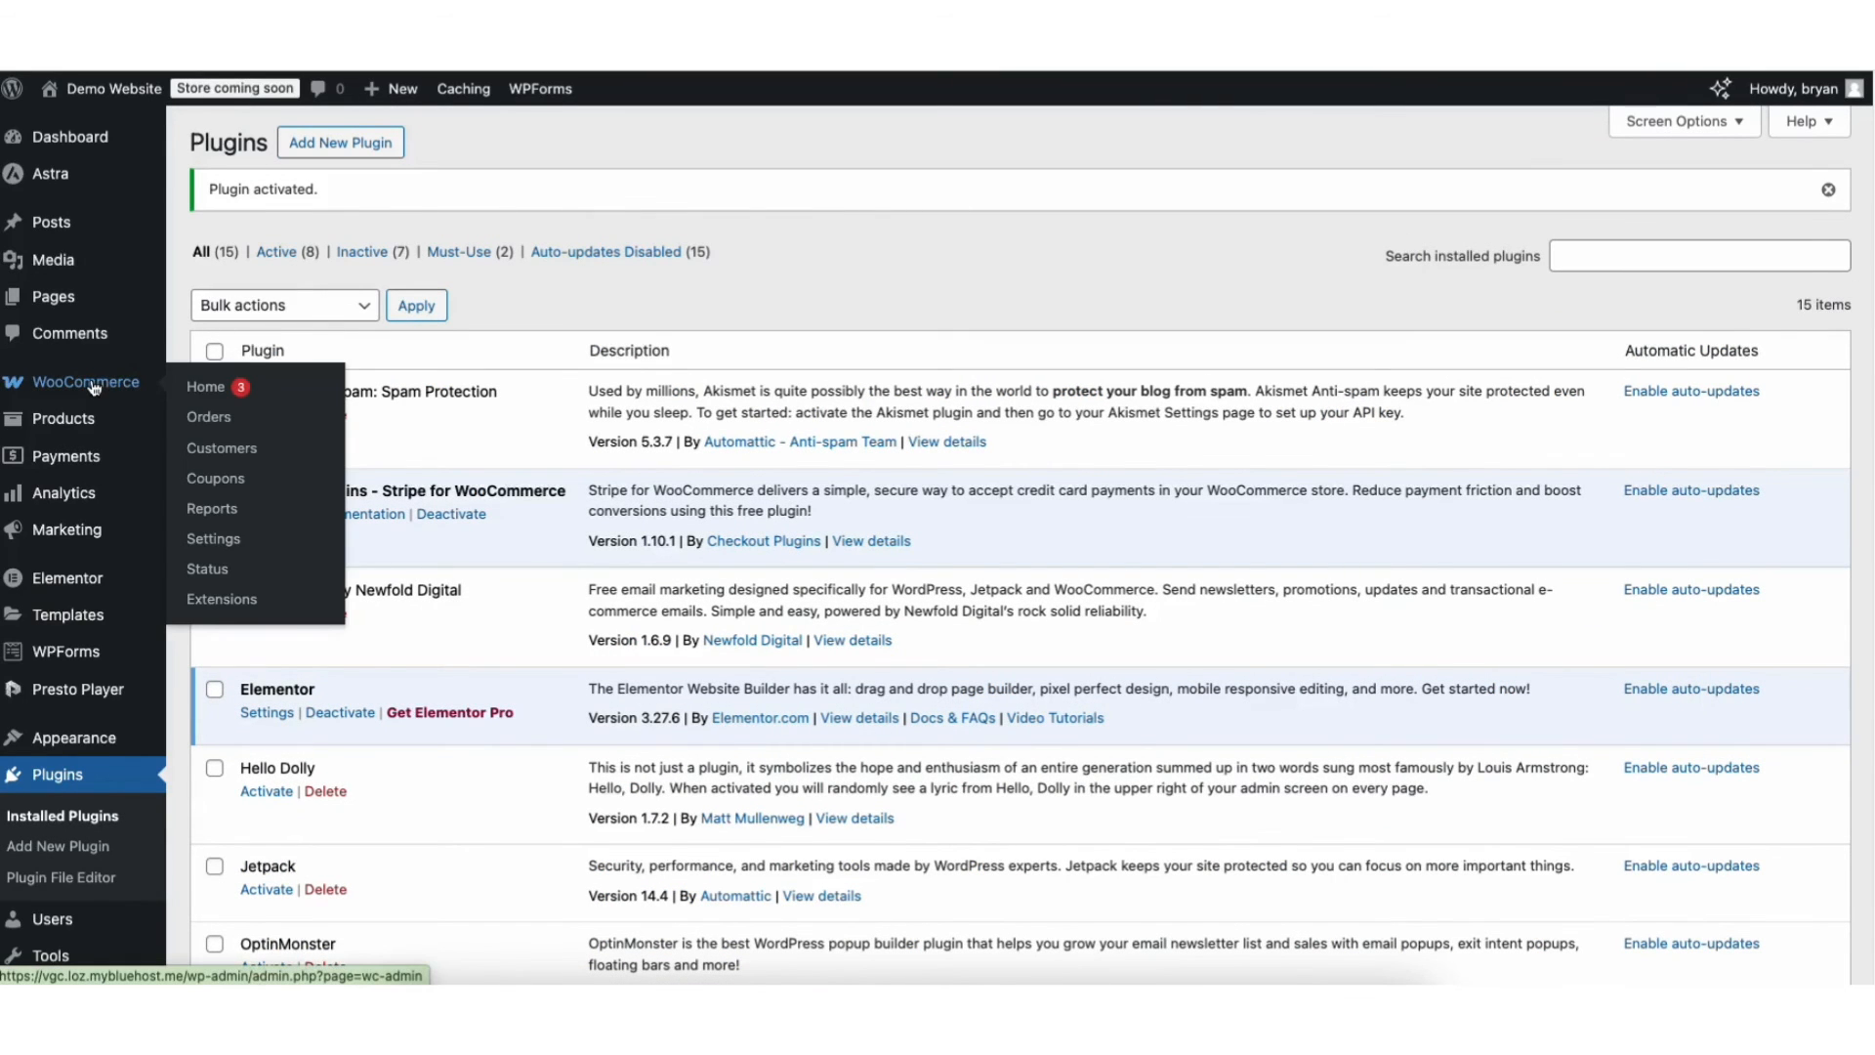
left_click(214, 540)
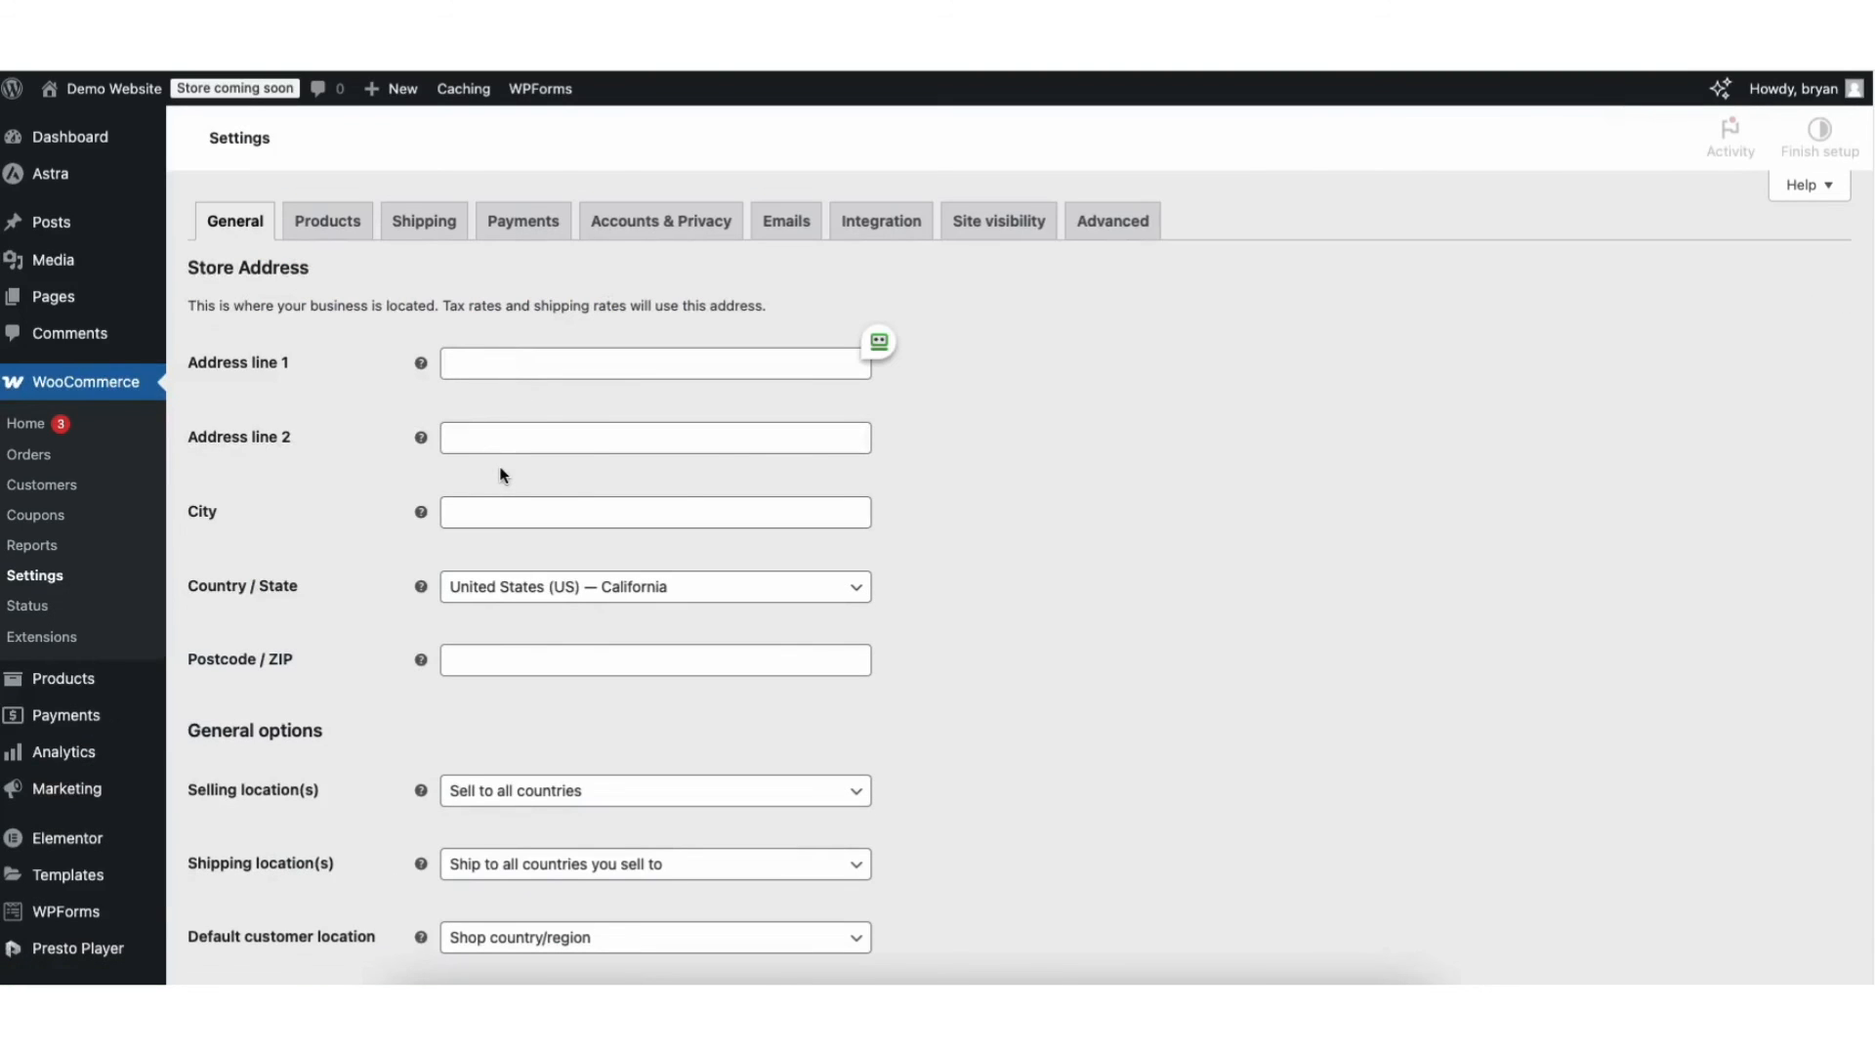
left_click(520, 223)
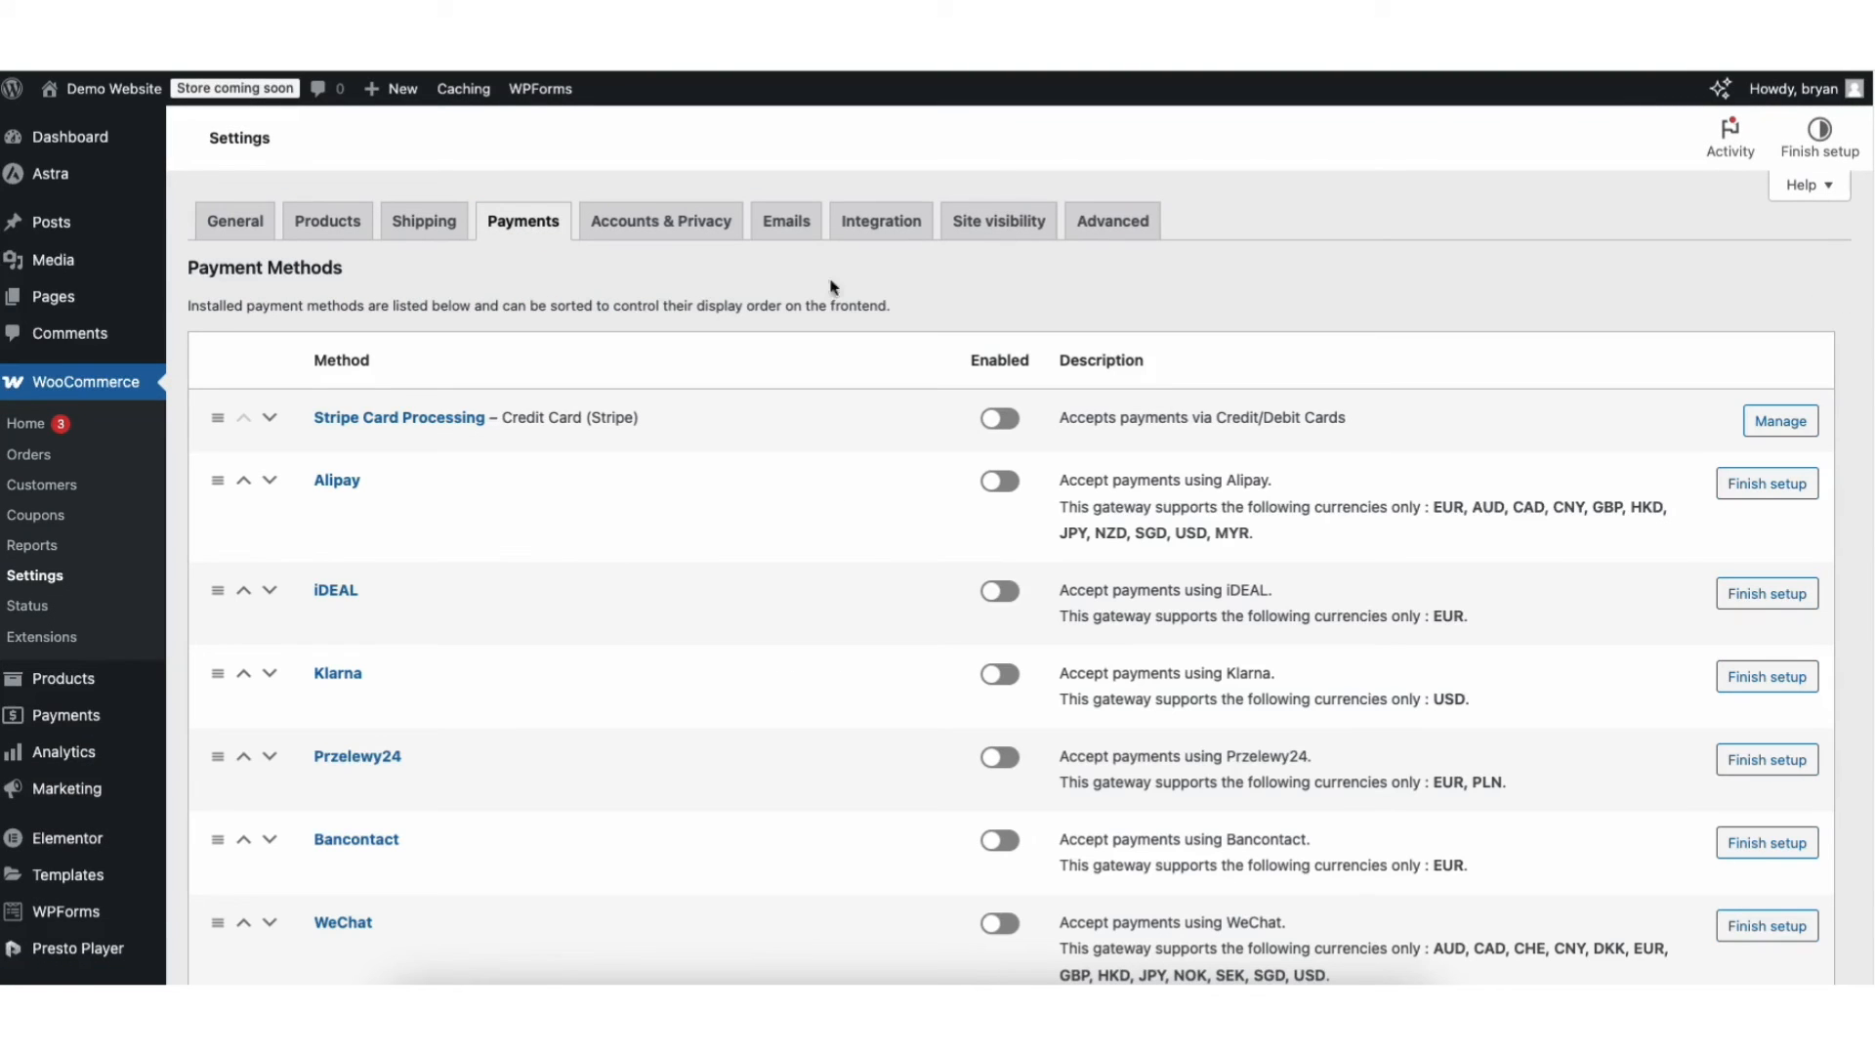
scroll(1104, 611, "down", 10)
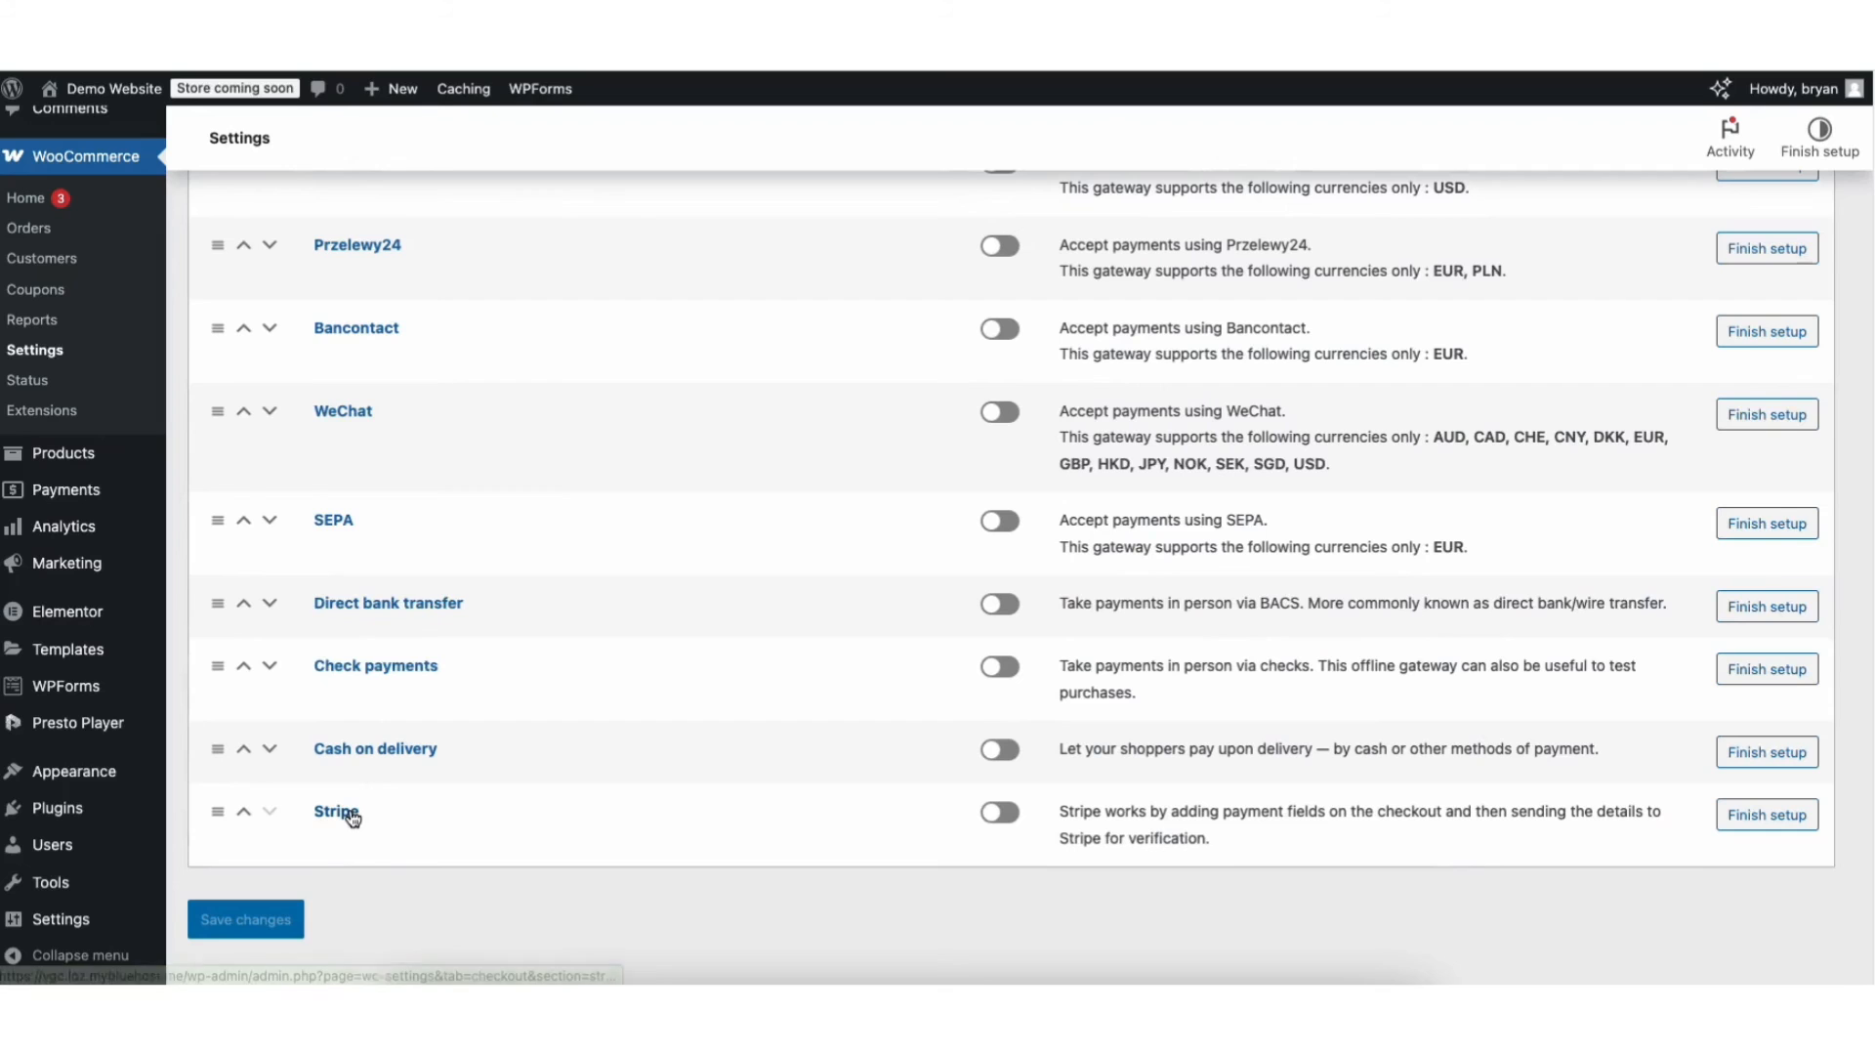
left_click(1006, 818)
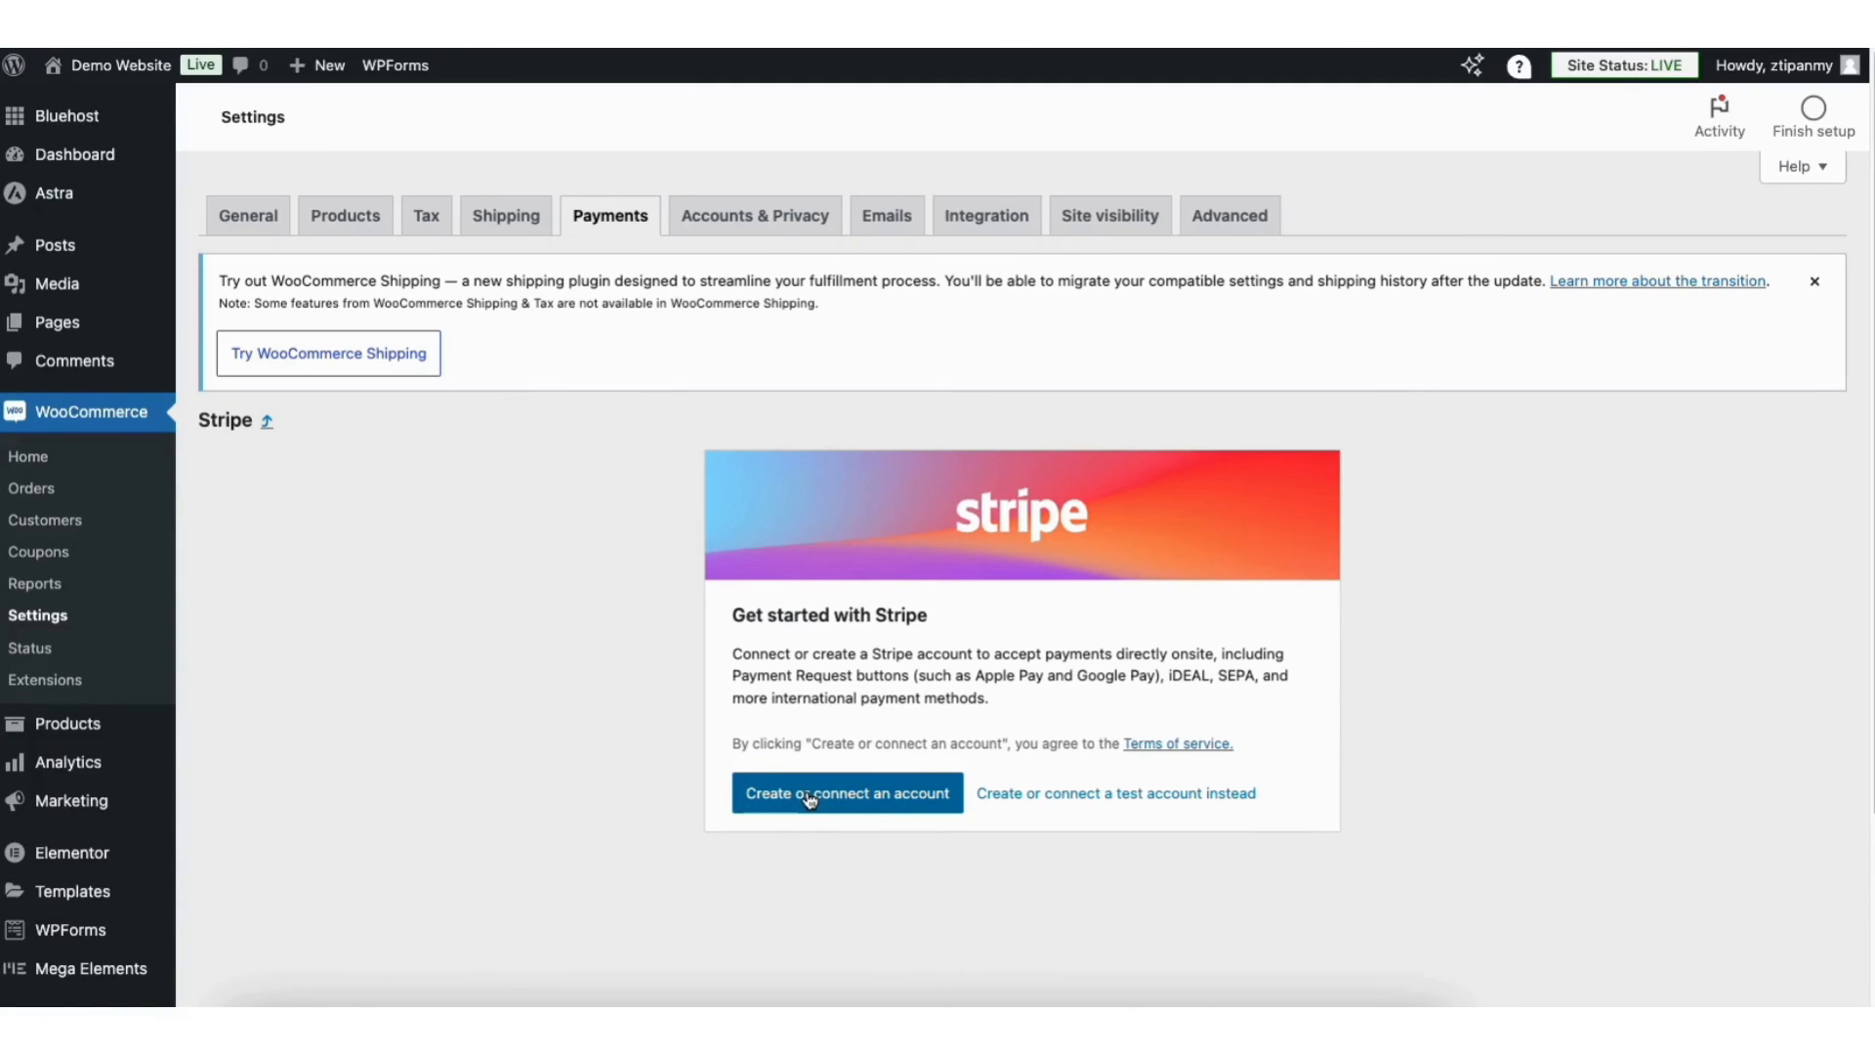
left_click(810, 794)
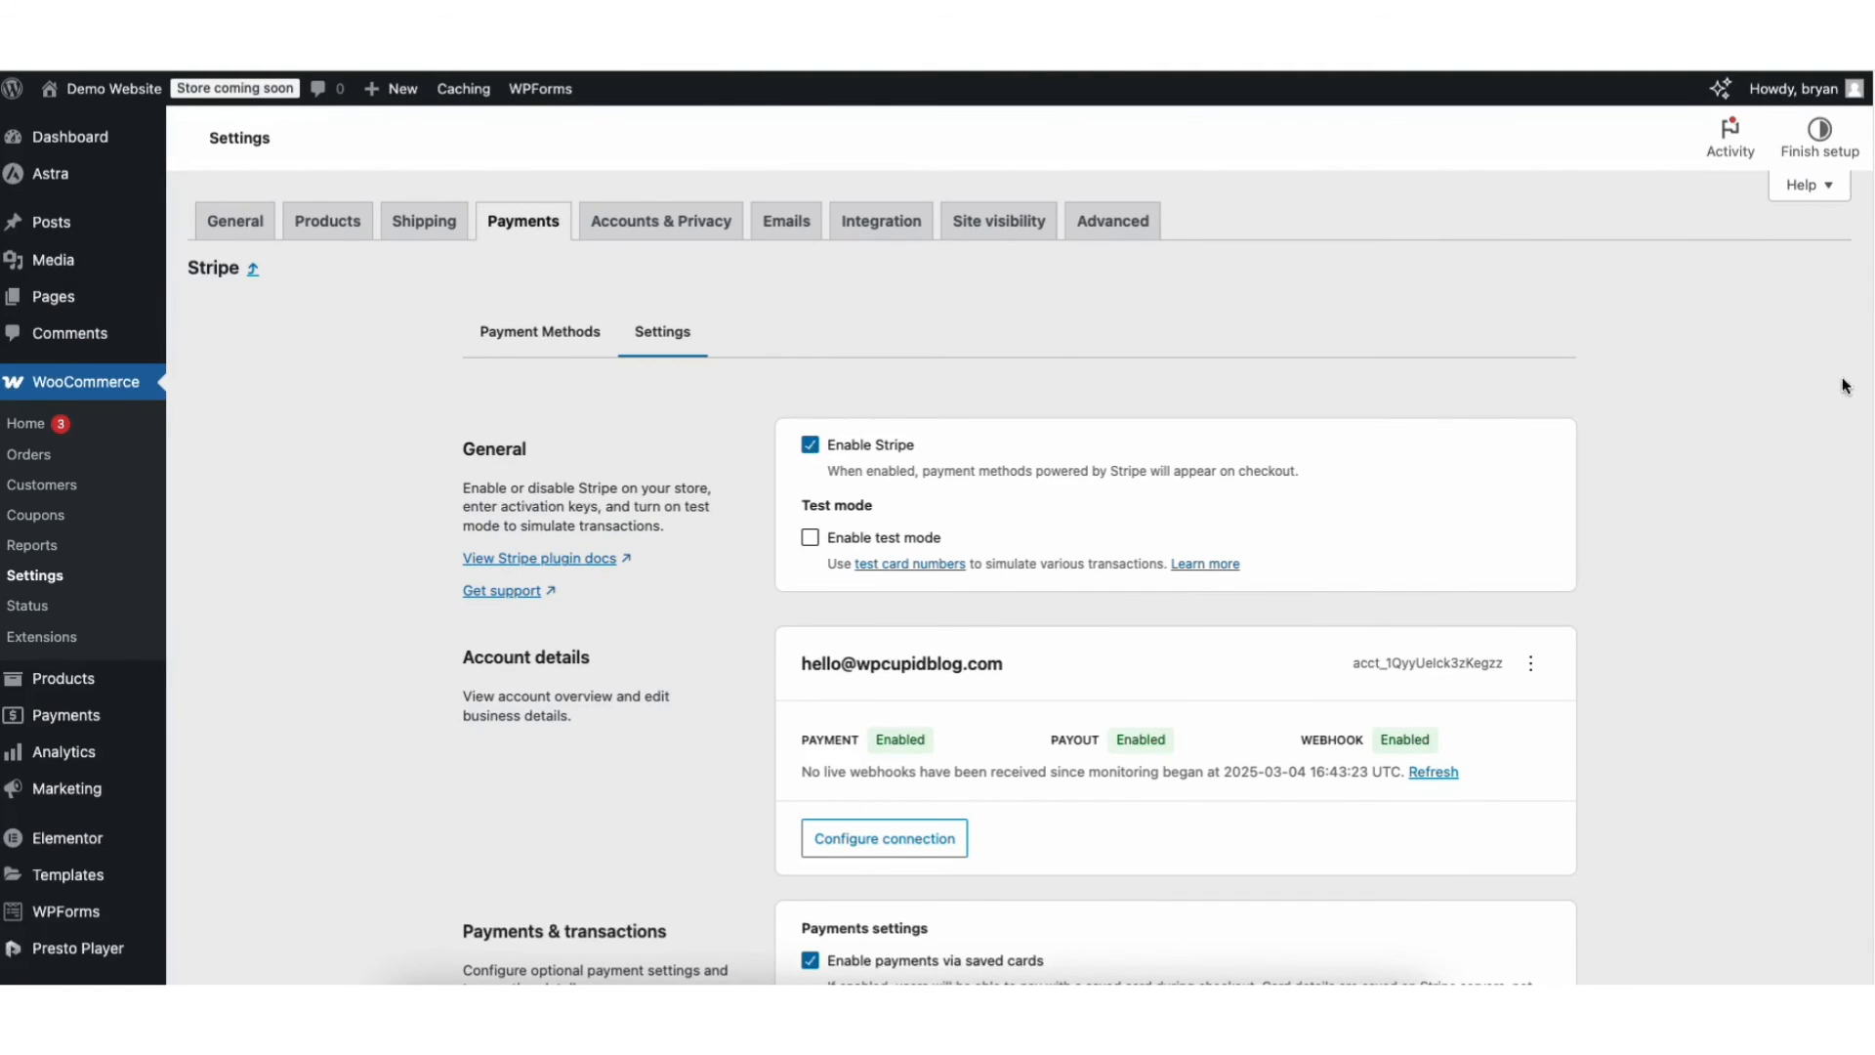
Step: Review Stripe's general, account, payments and transactions, and advanced settings
scroll(938, 547, "down", 3)
scroll(937, 547, "down", 3)
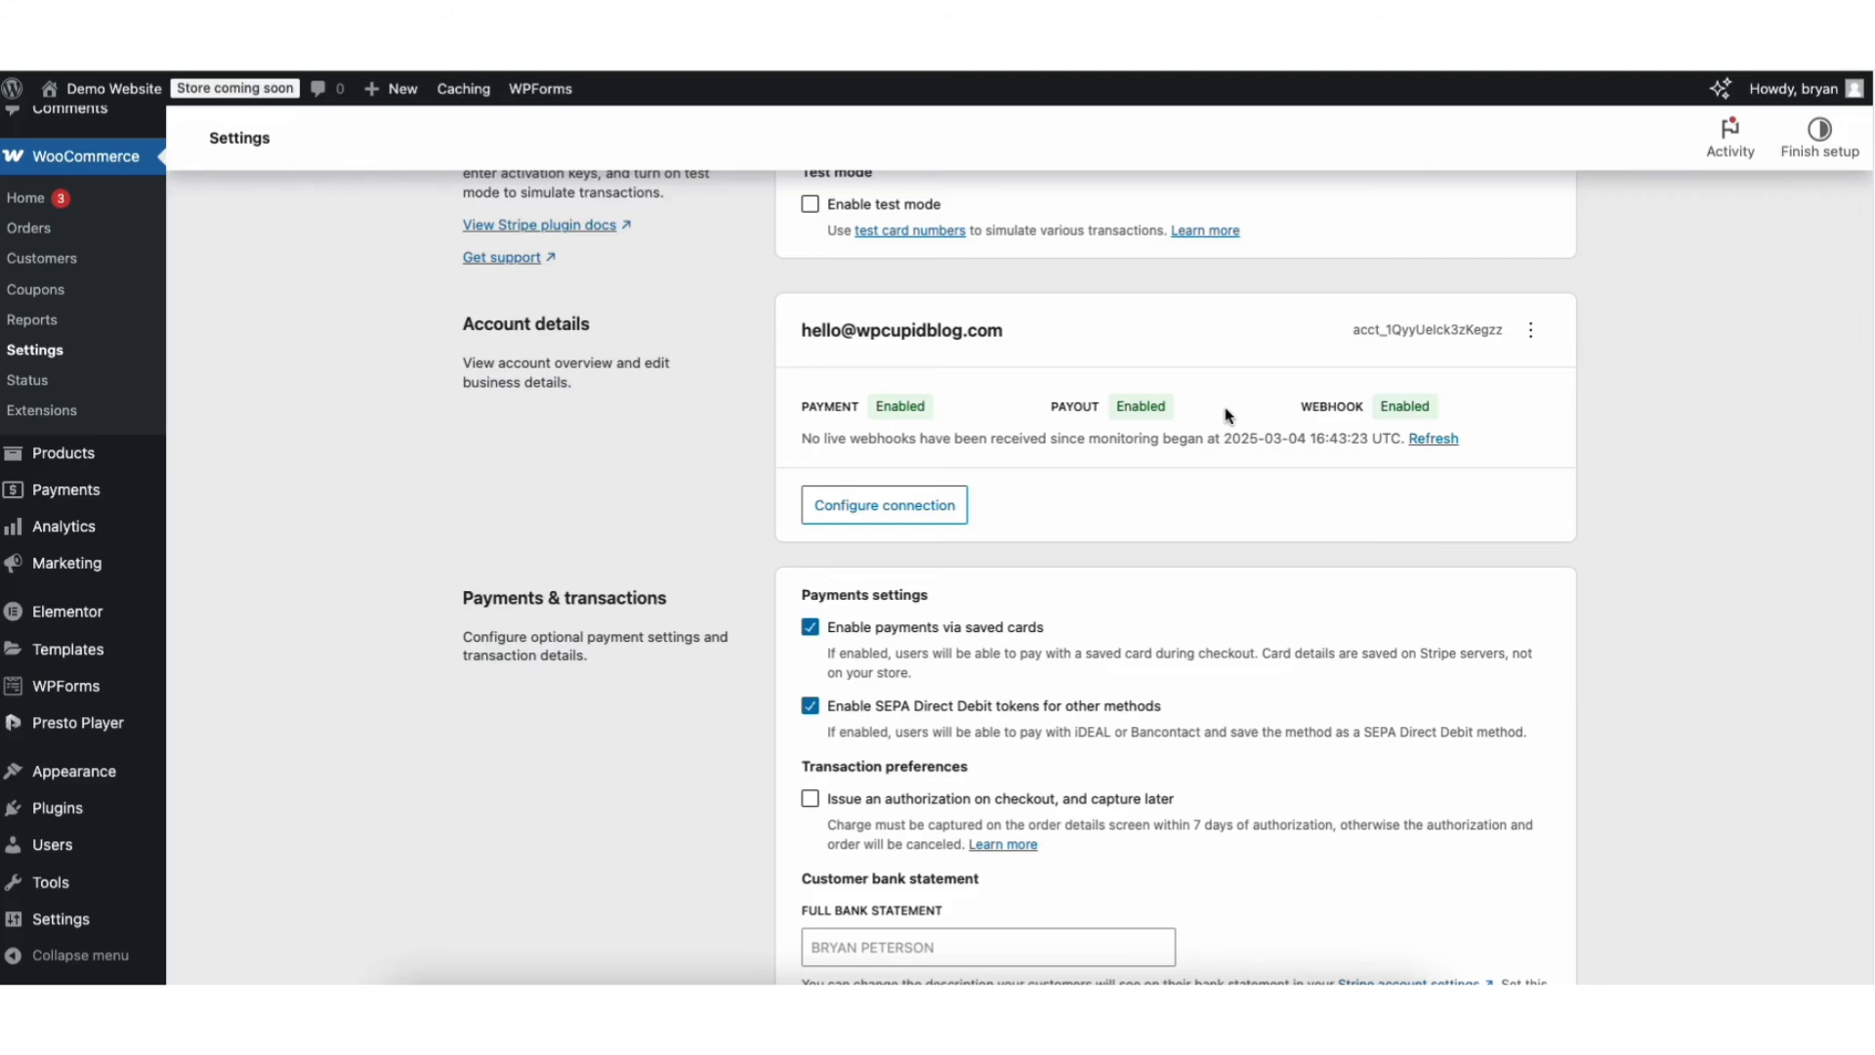
scroll(1119, 398, "down", 3)
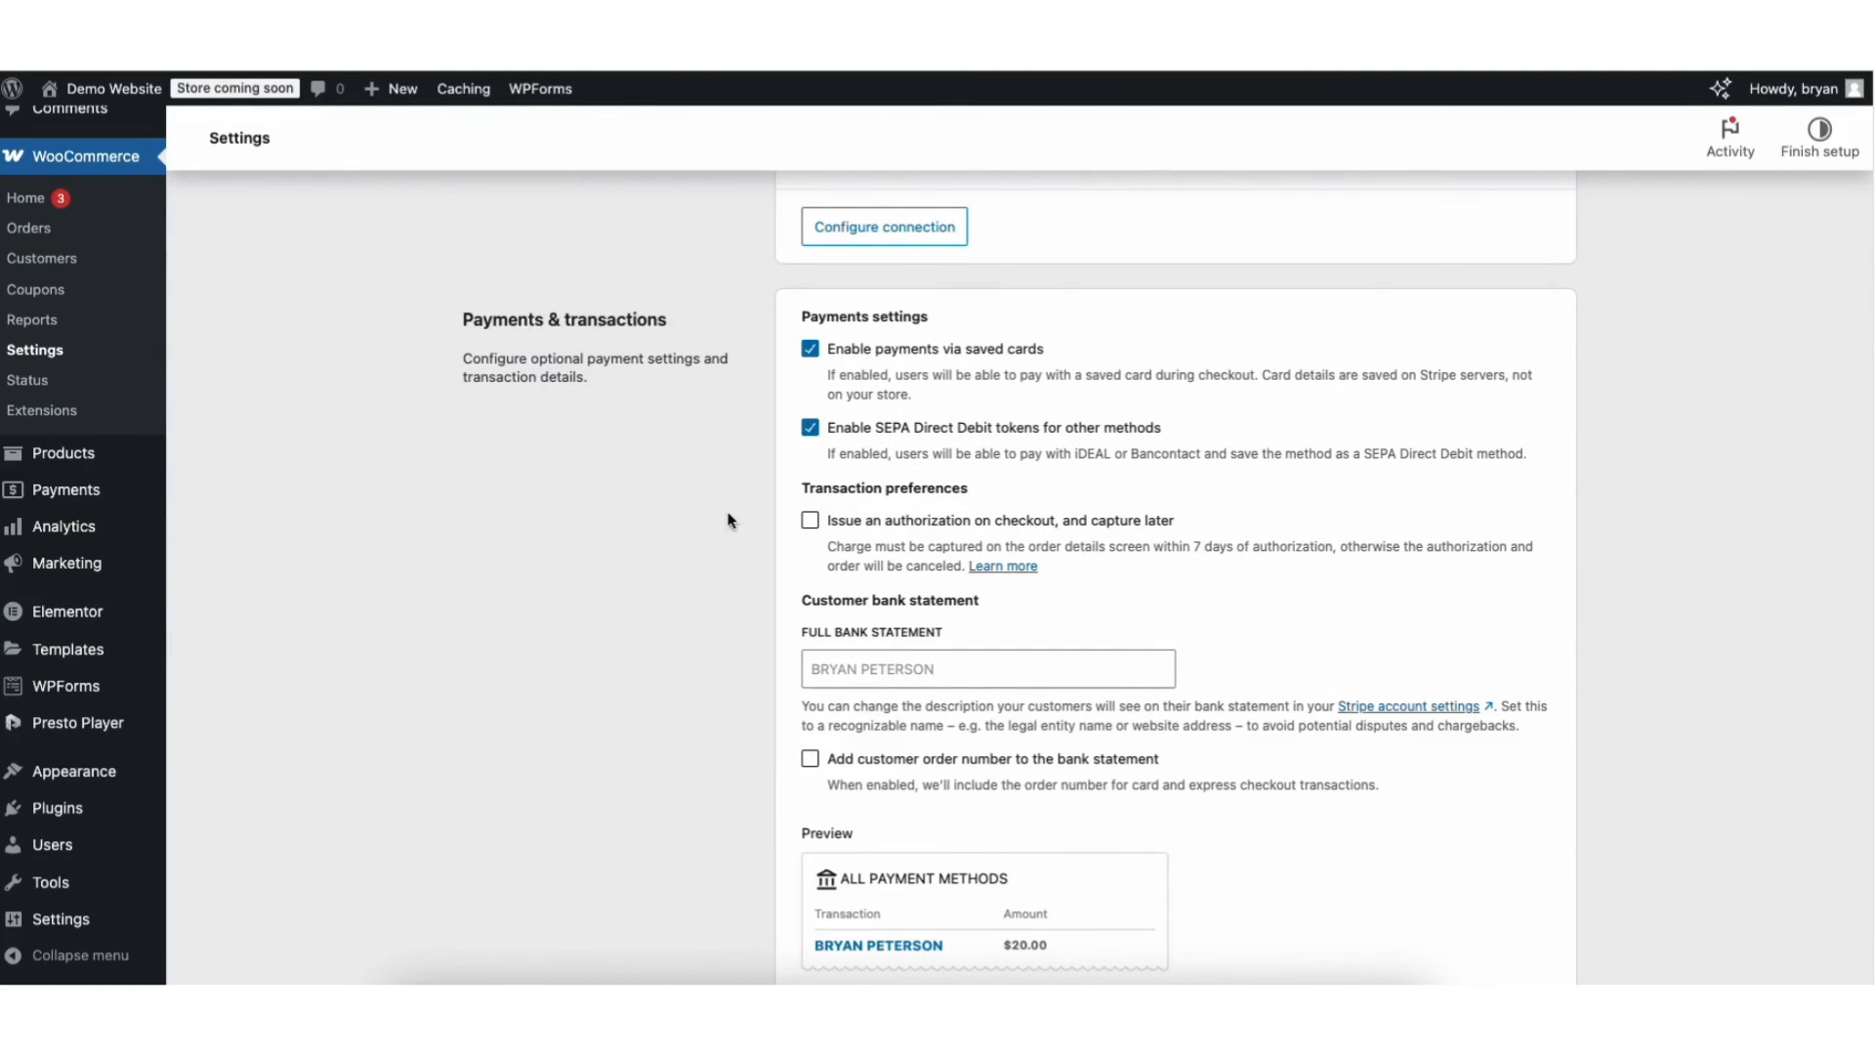
scroll(1864, 598, "down", 5)
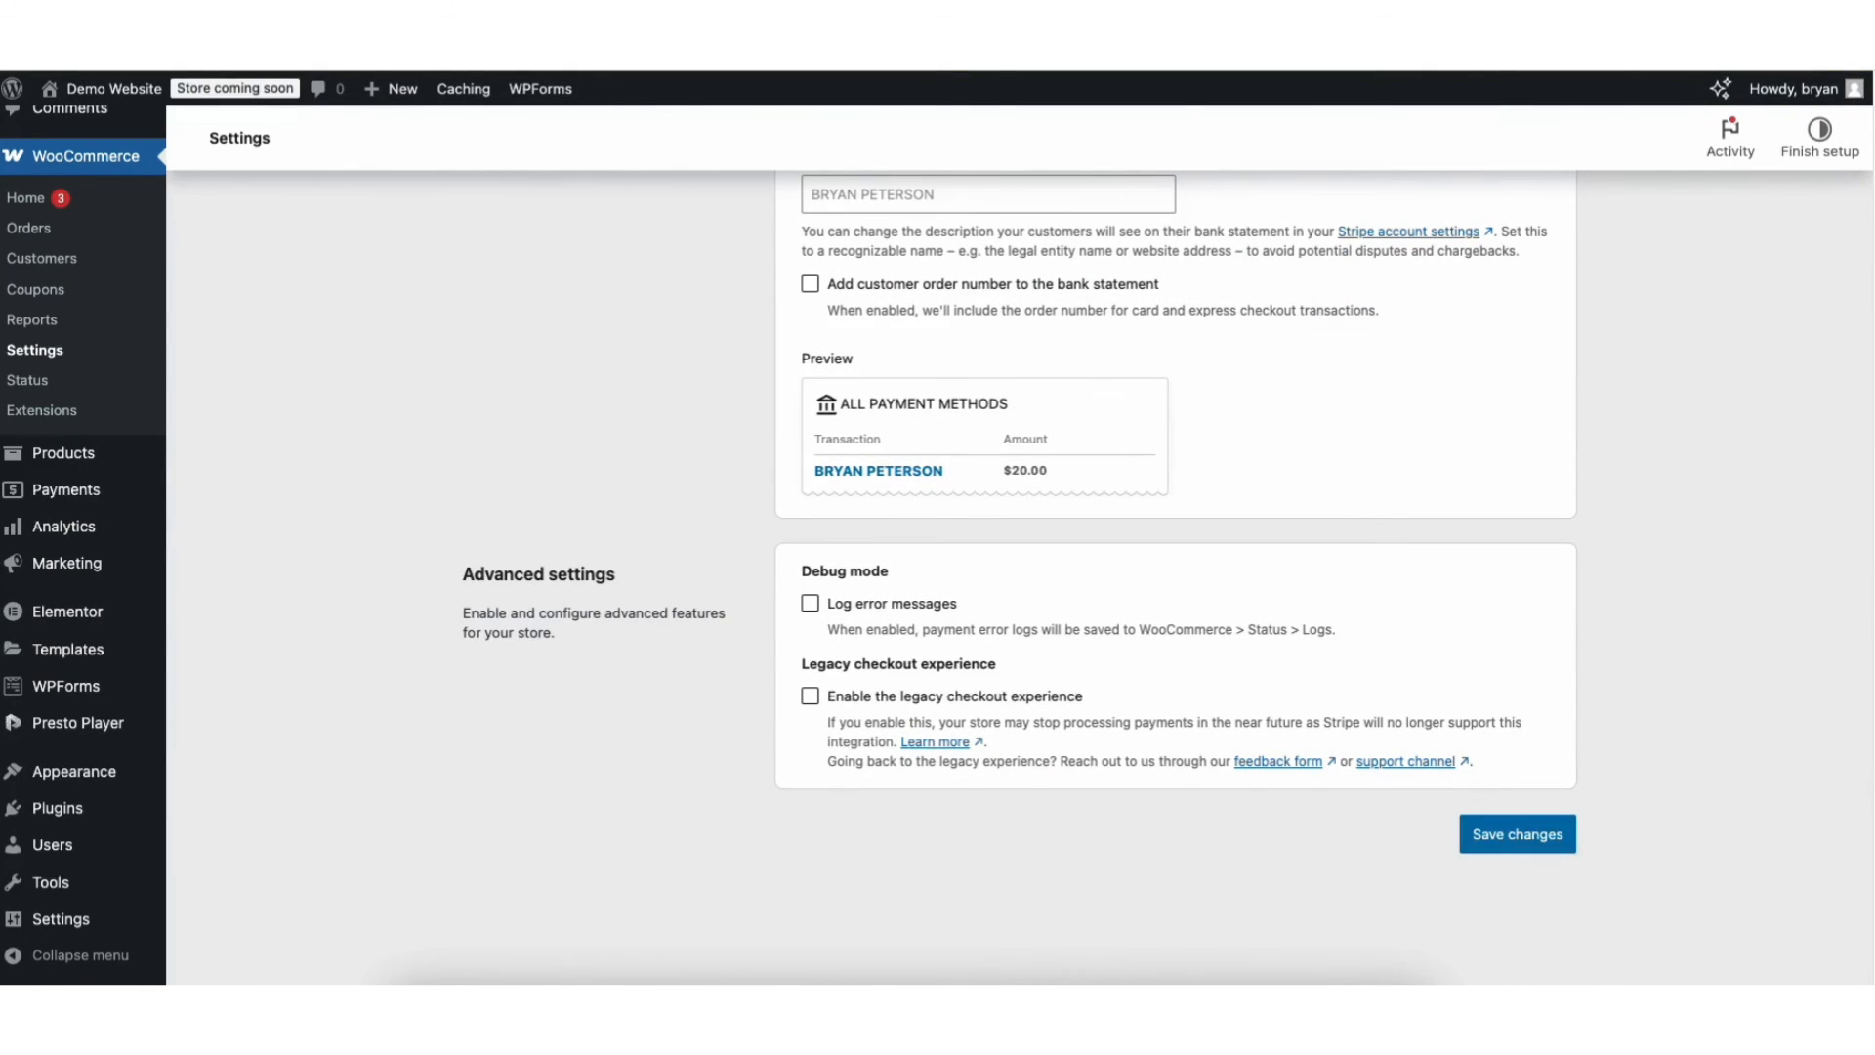
scroll(1531, 267, "up", 15)
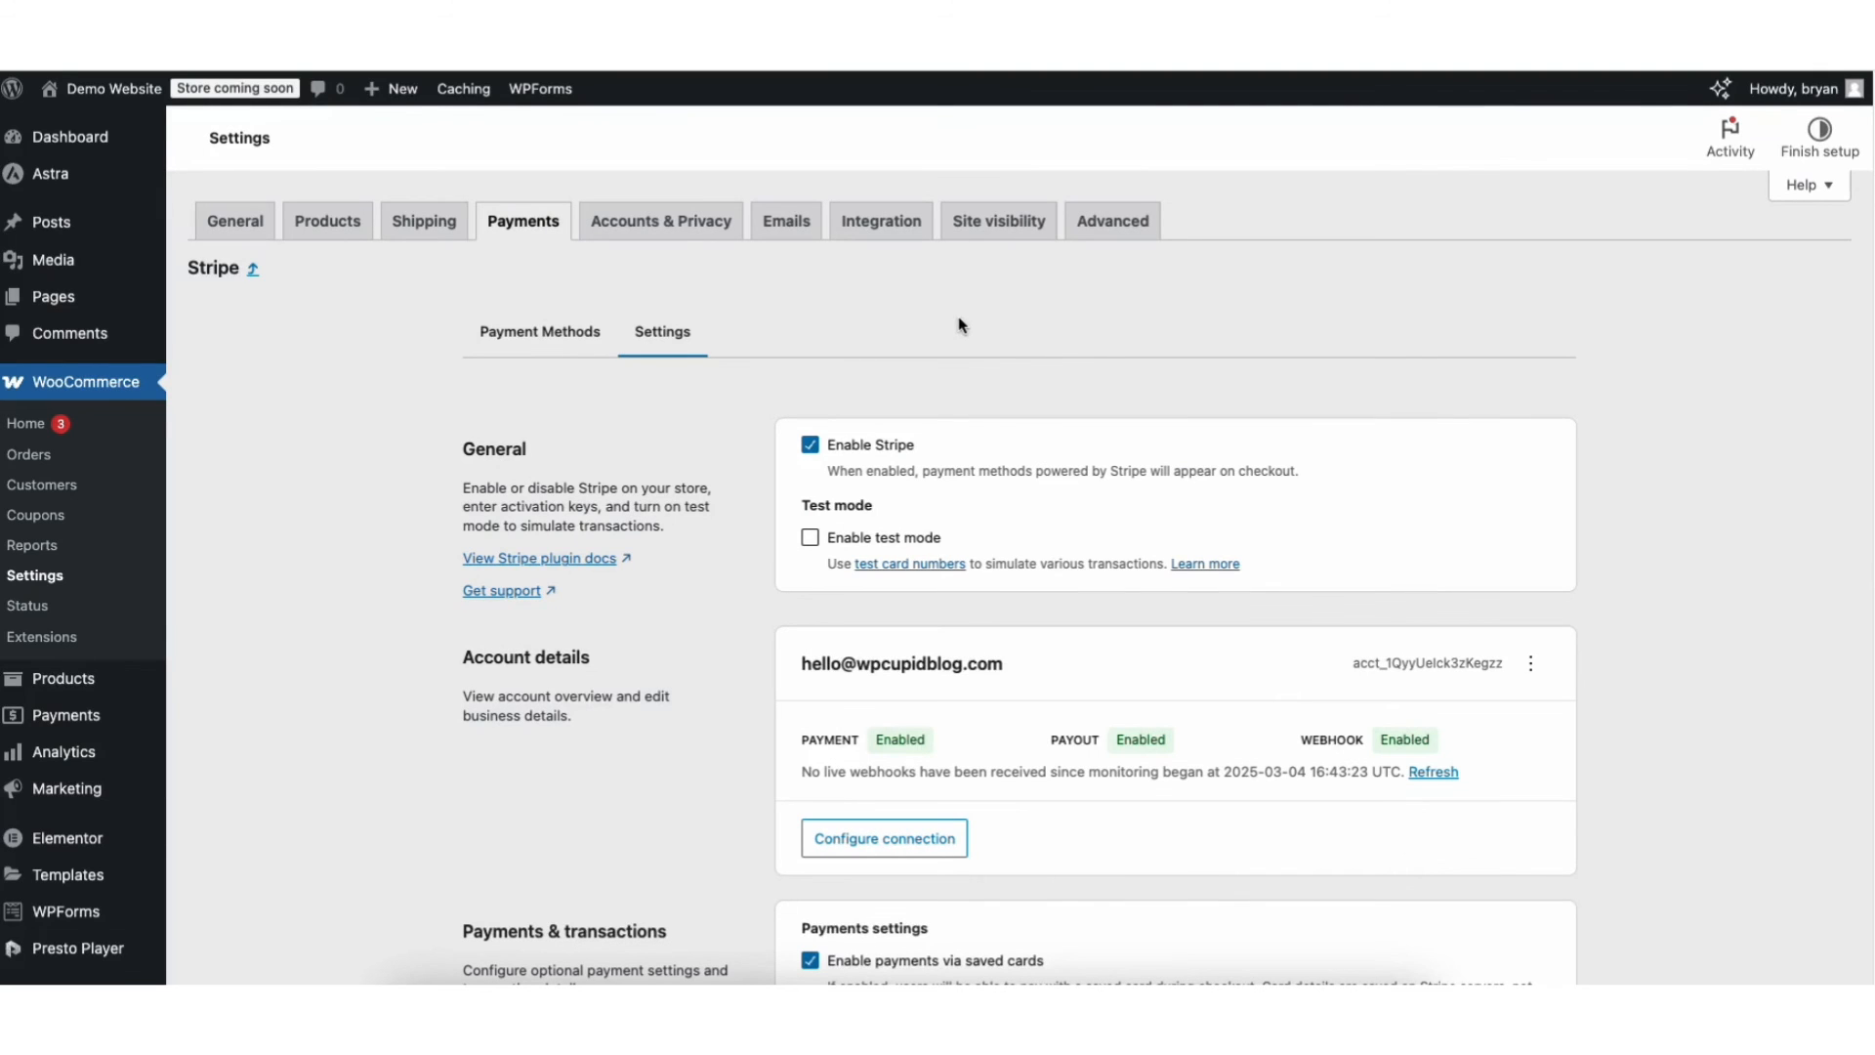
Step: Try Afterpay as a Stripe payment method at checkout, remove it again and review the remaining payment and express checkout options
left_click(541, 332)
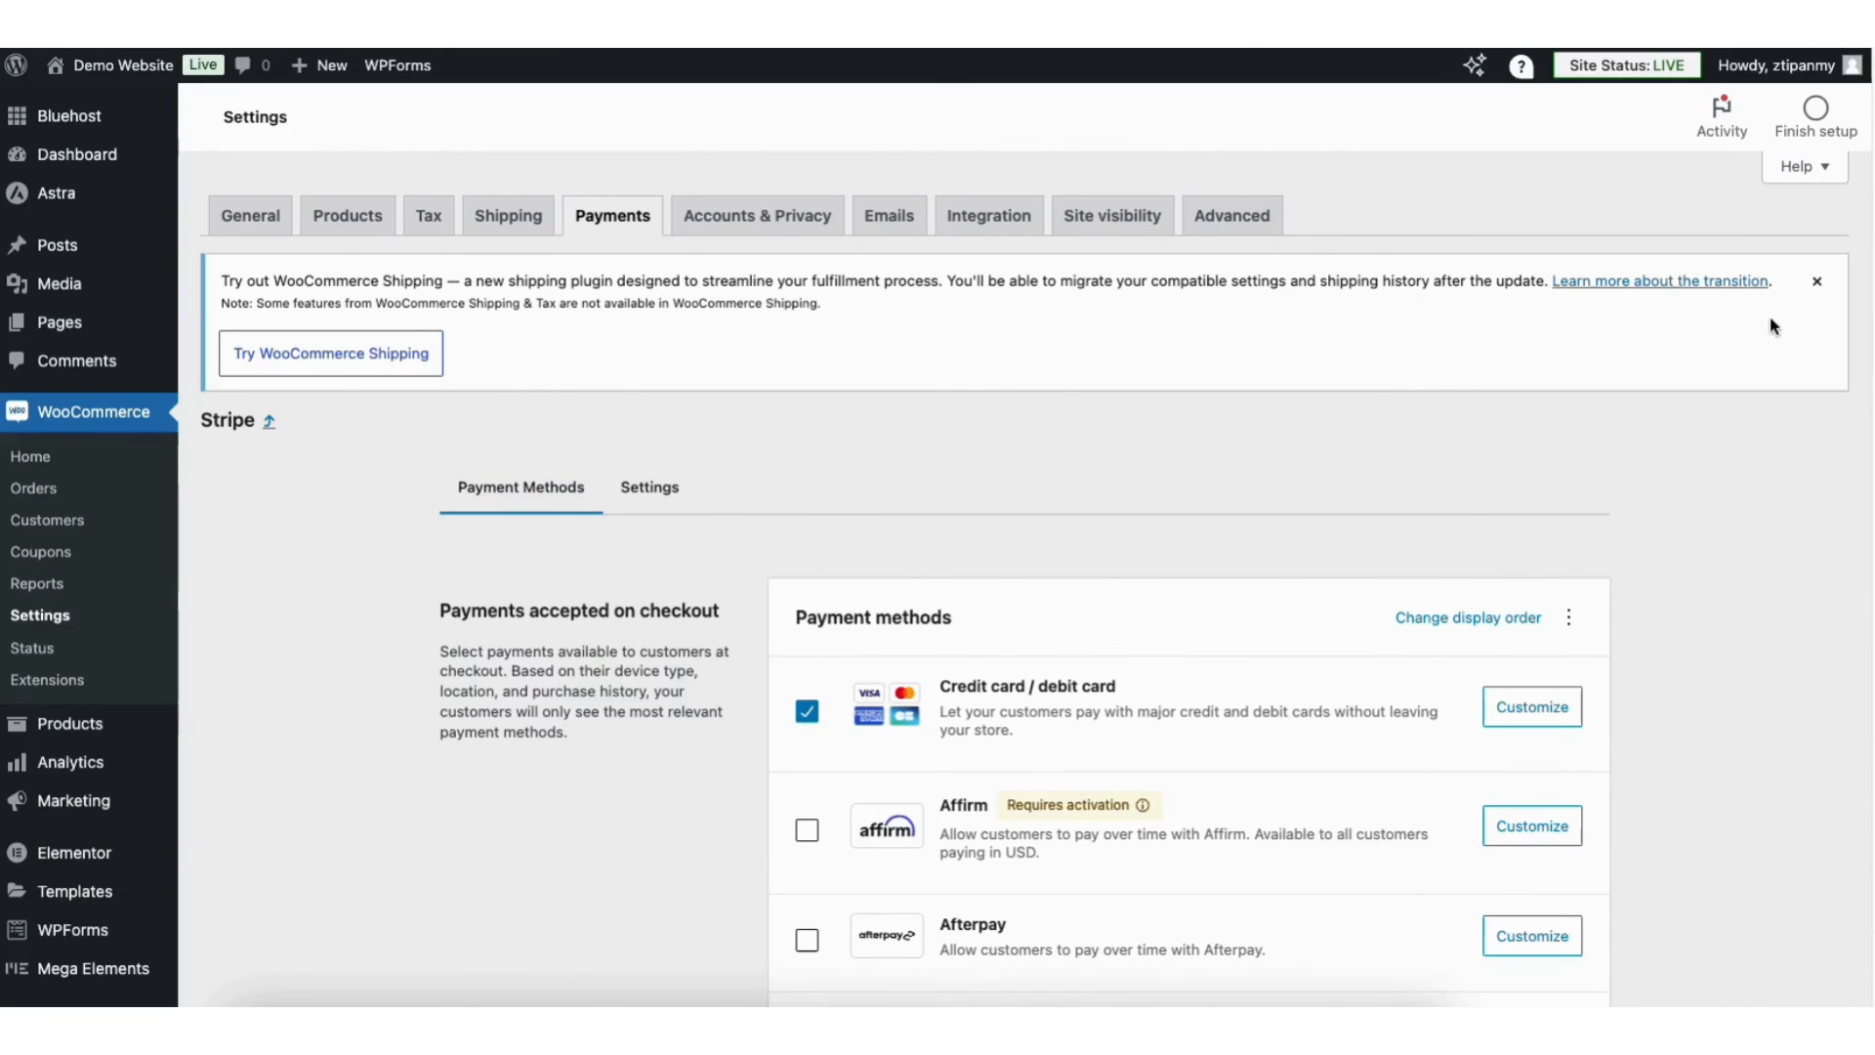
scroll(1172, 586, "down", 3)
scroll(1023, 586, "down", 2)
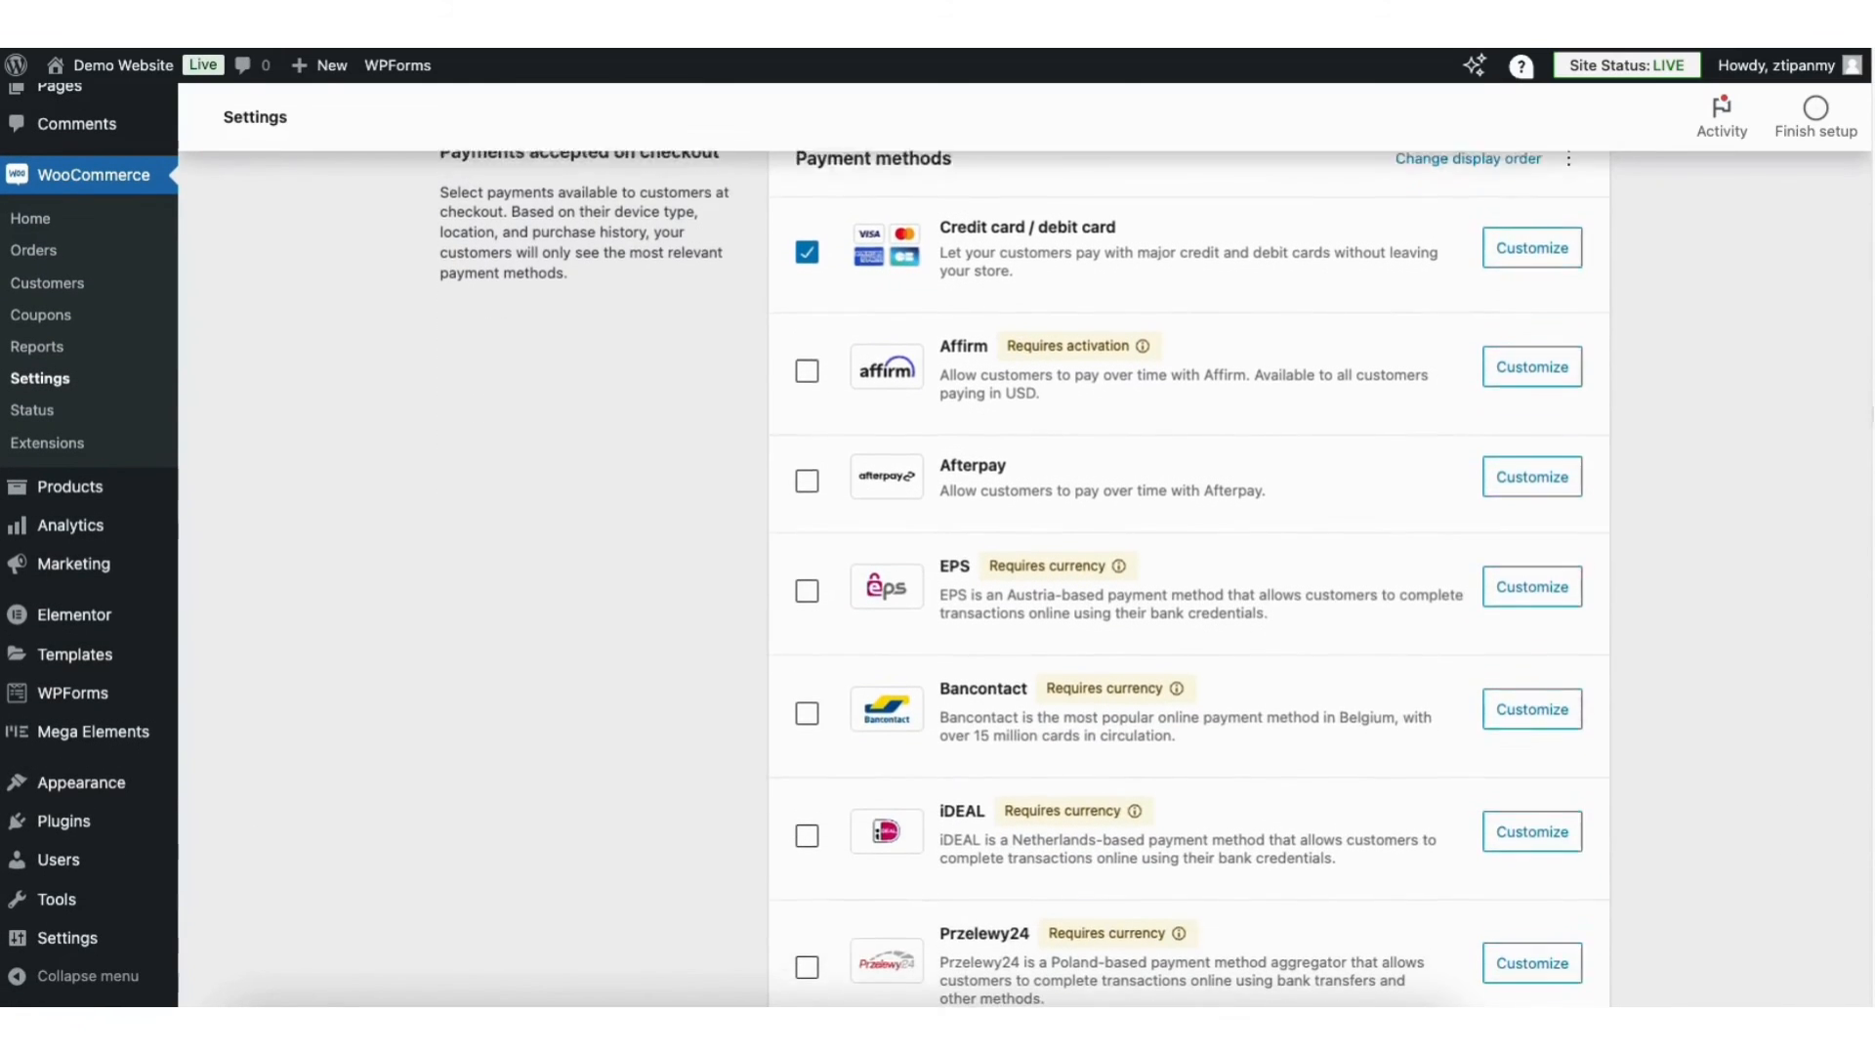
left_click(807, 442)
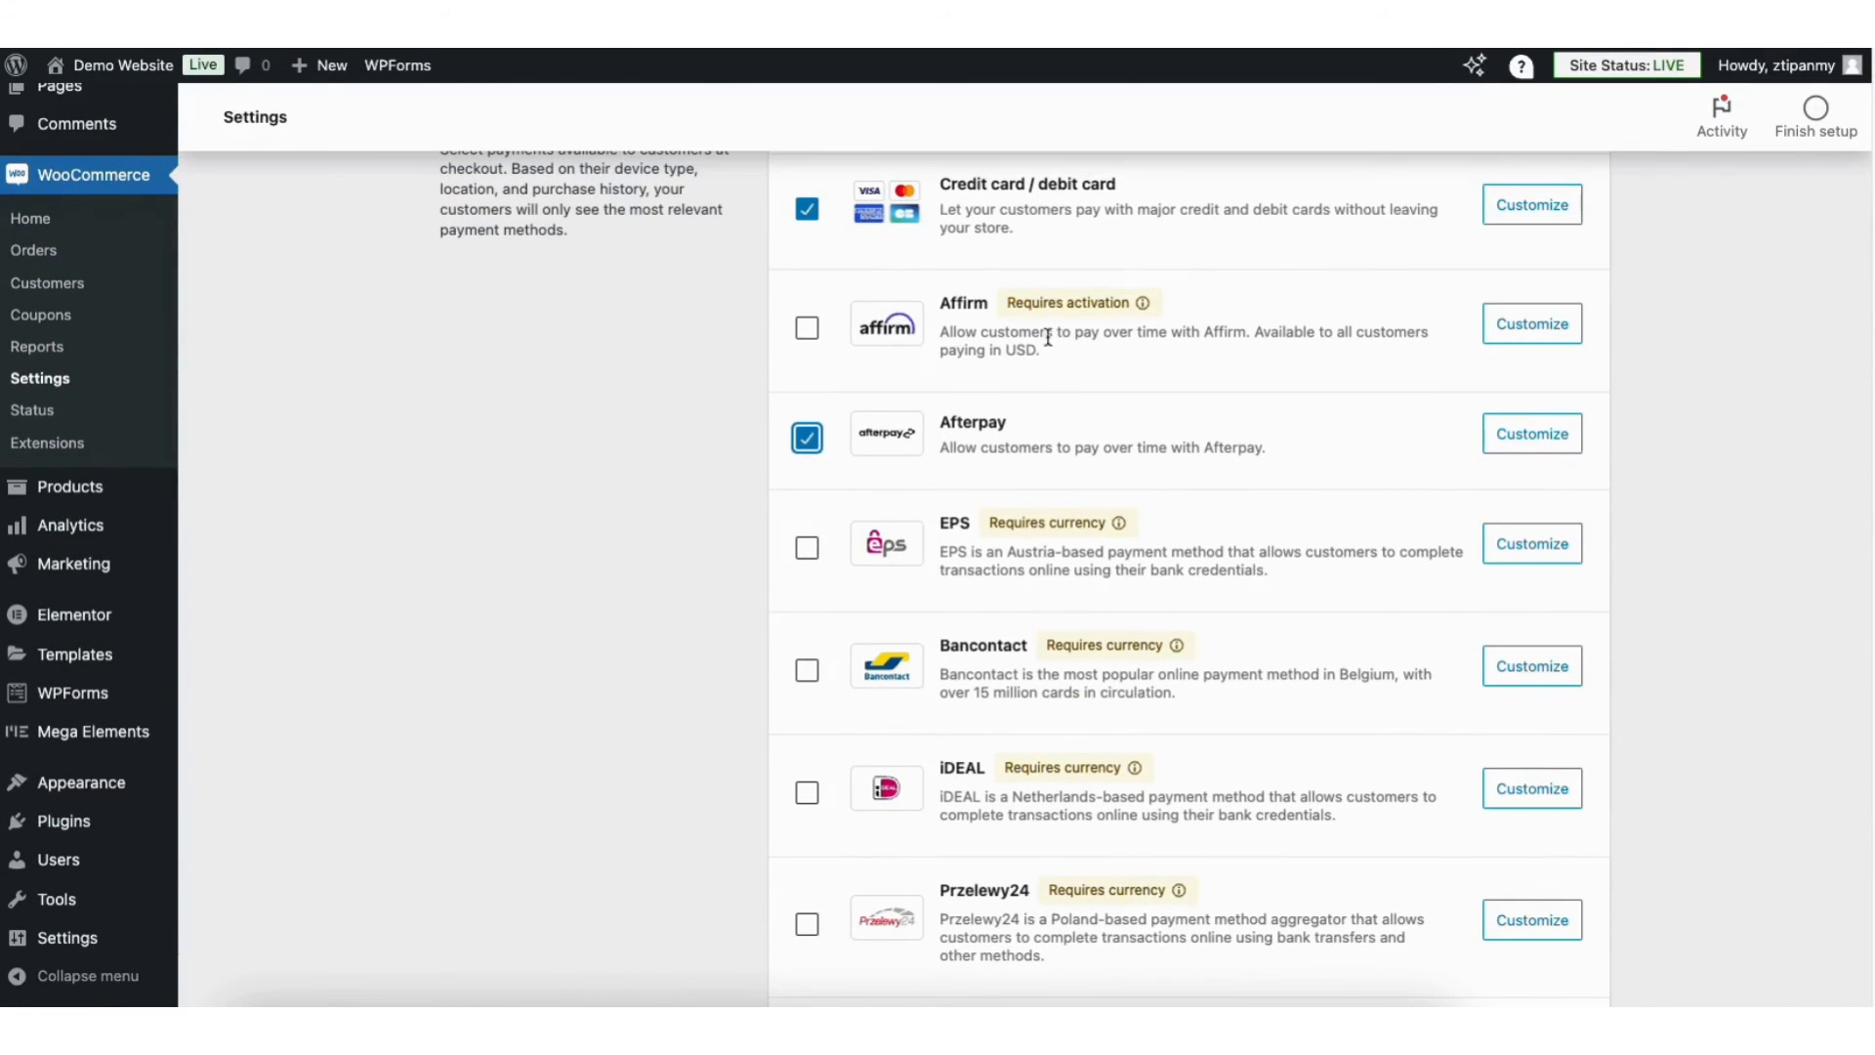
left_click(809, 442)
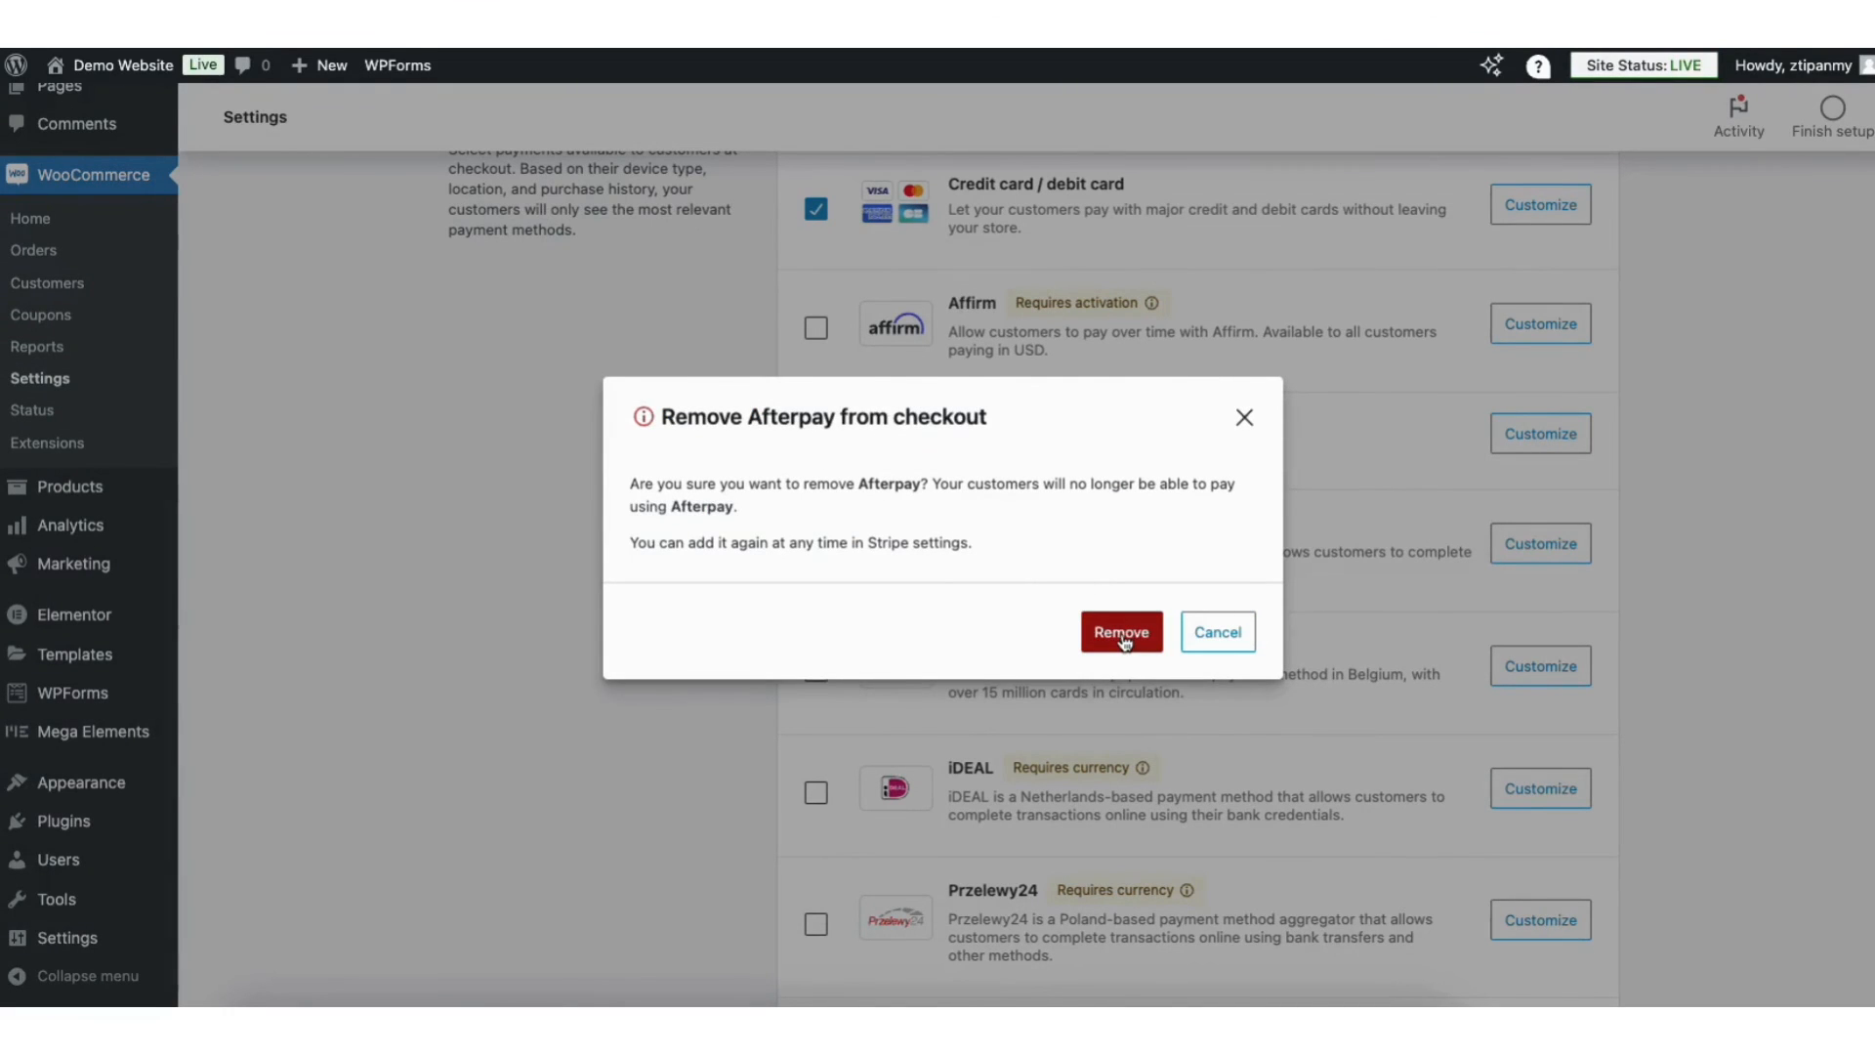
left_click(1123, 635)
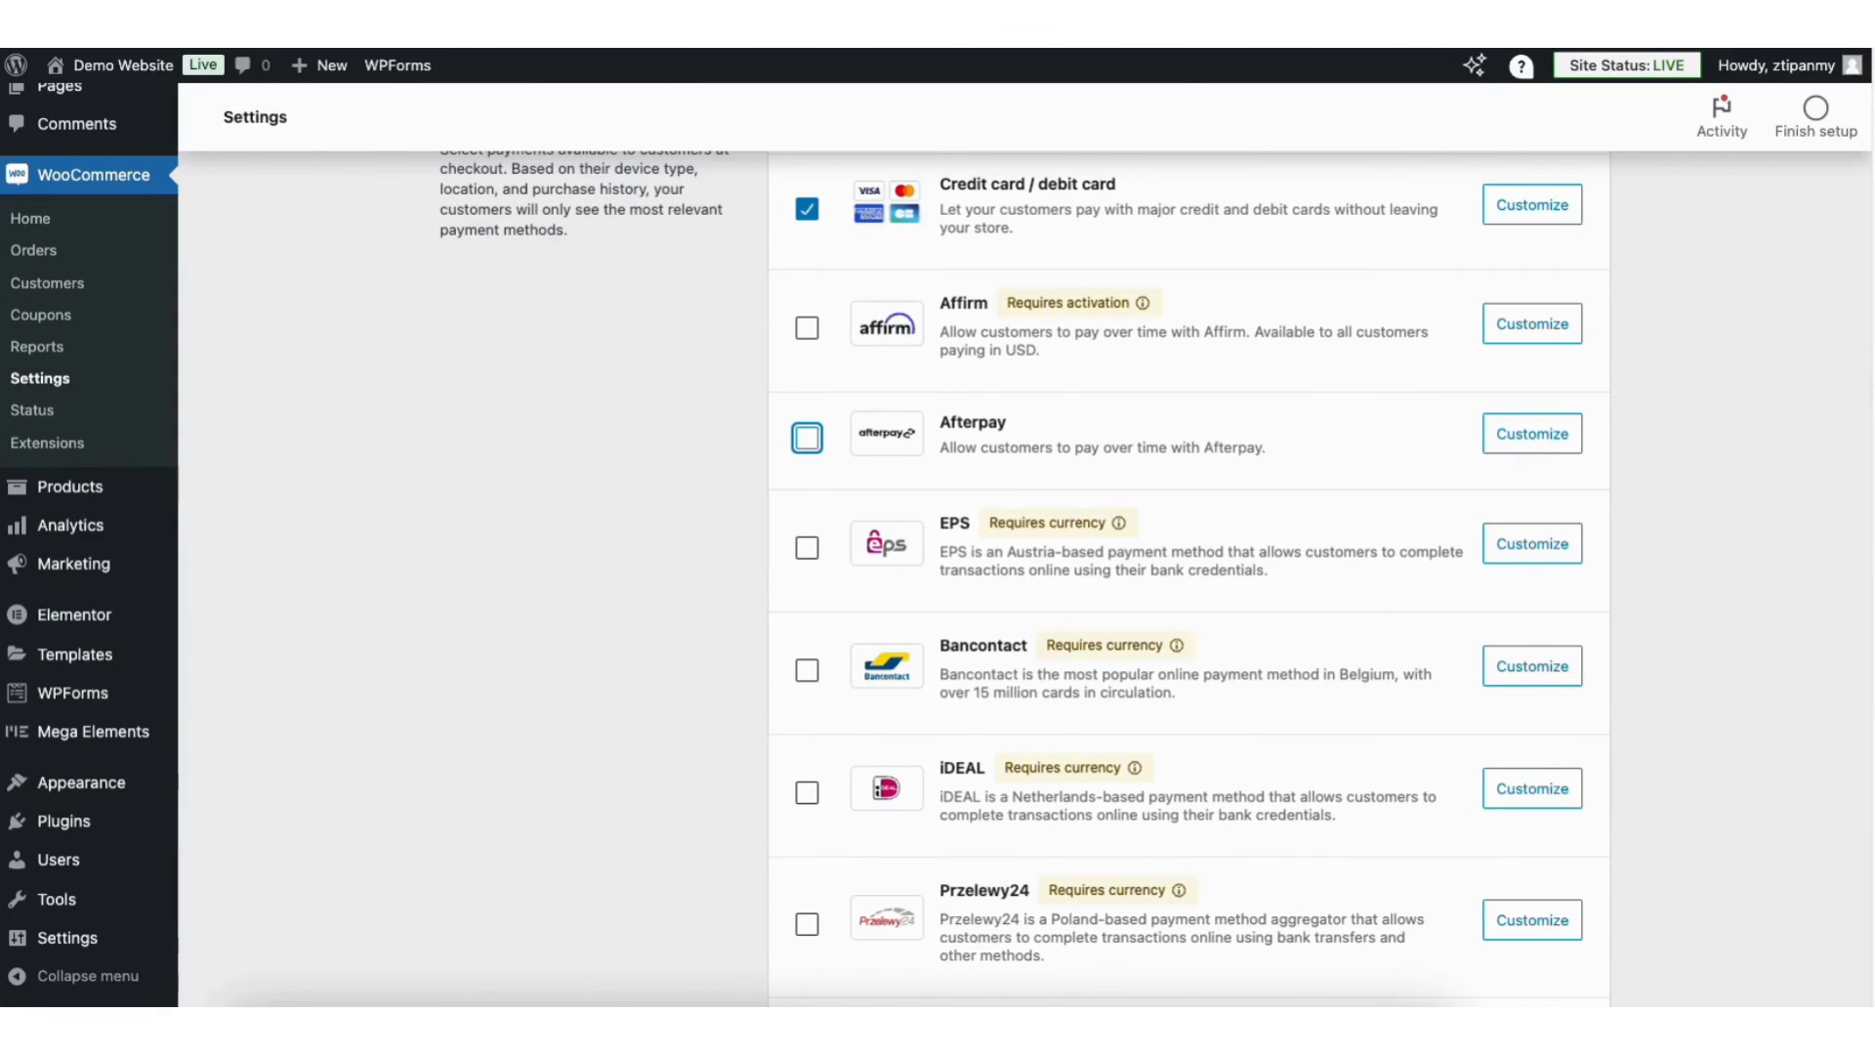
scroll(1854, 427, "down", 6)
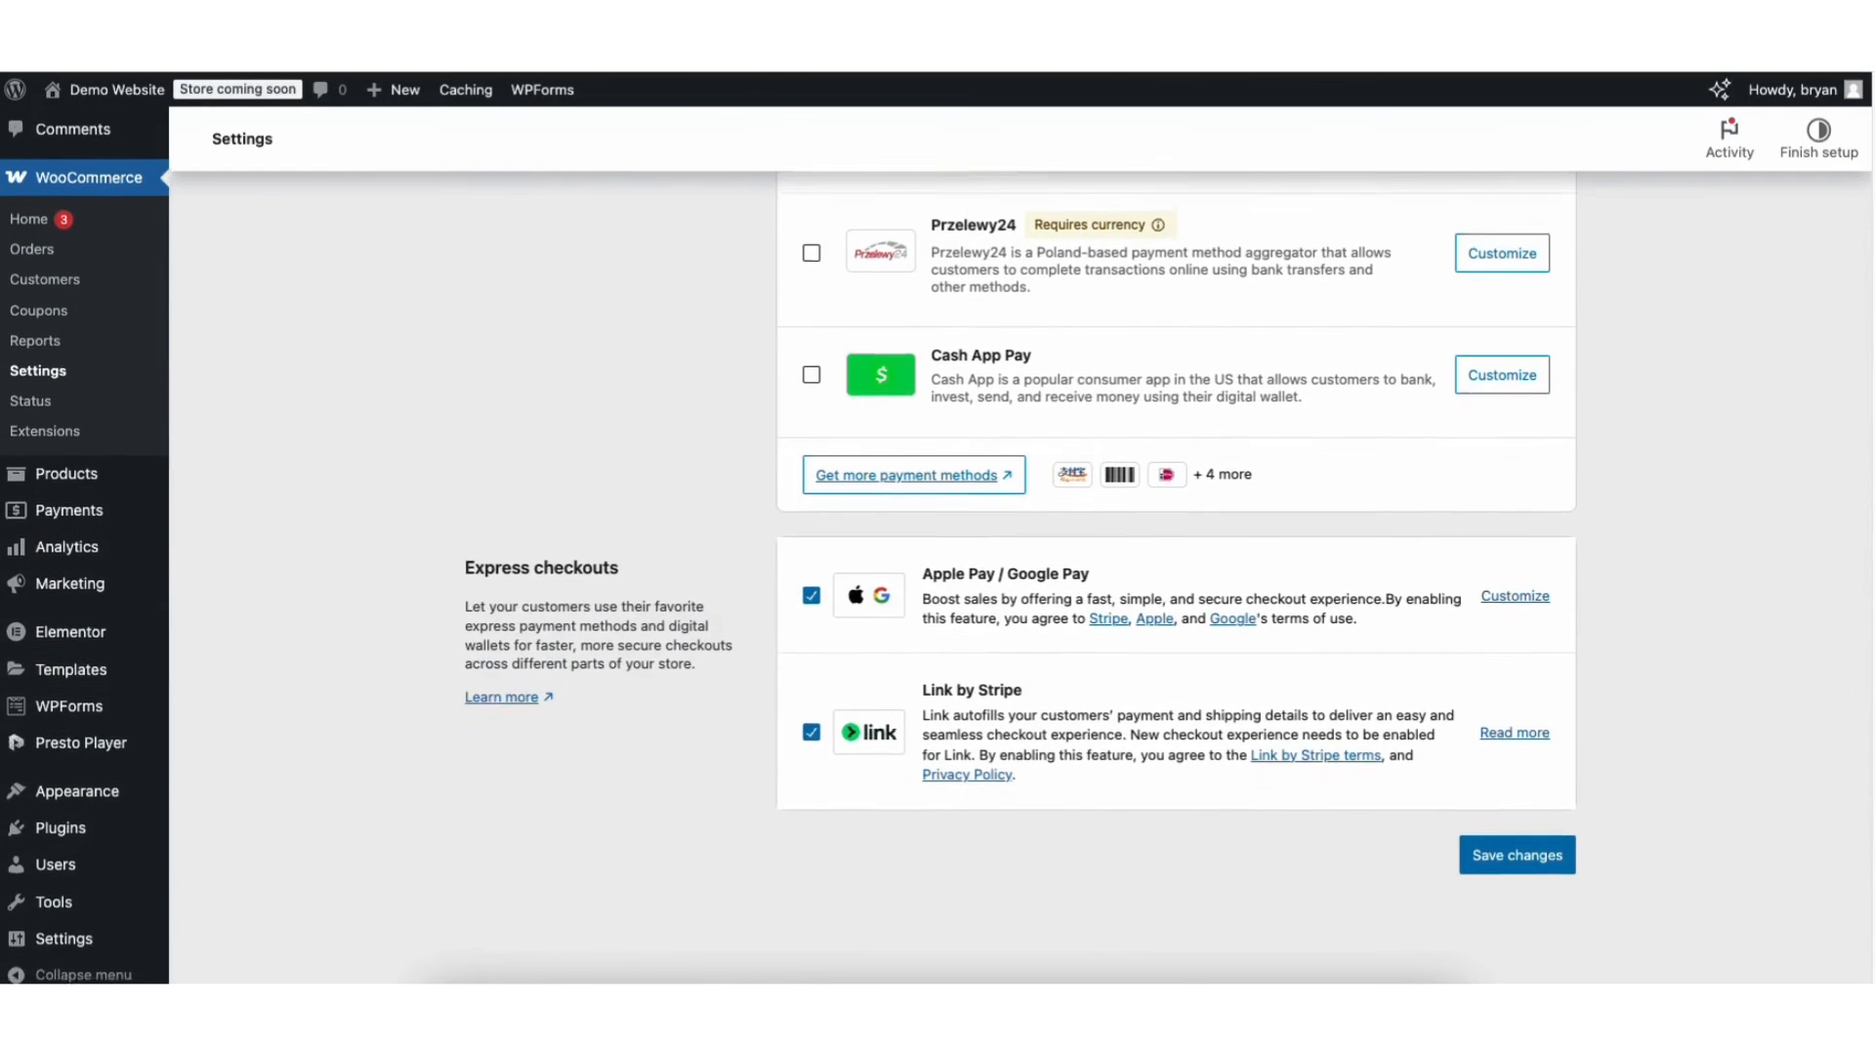
Step: Set the WooCommerce site visibility to Live and save the changes
scroll(1856, 488, "up", 15)
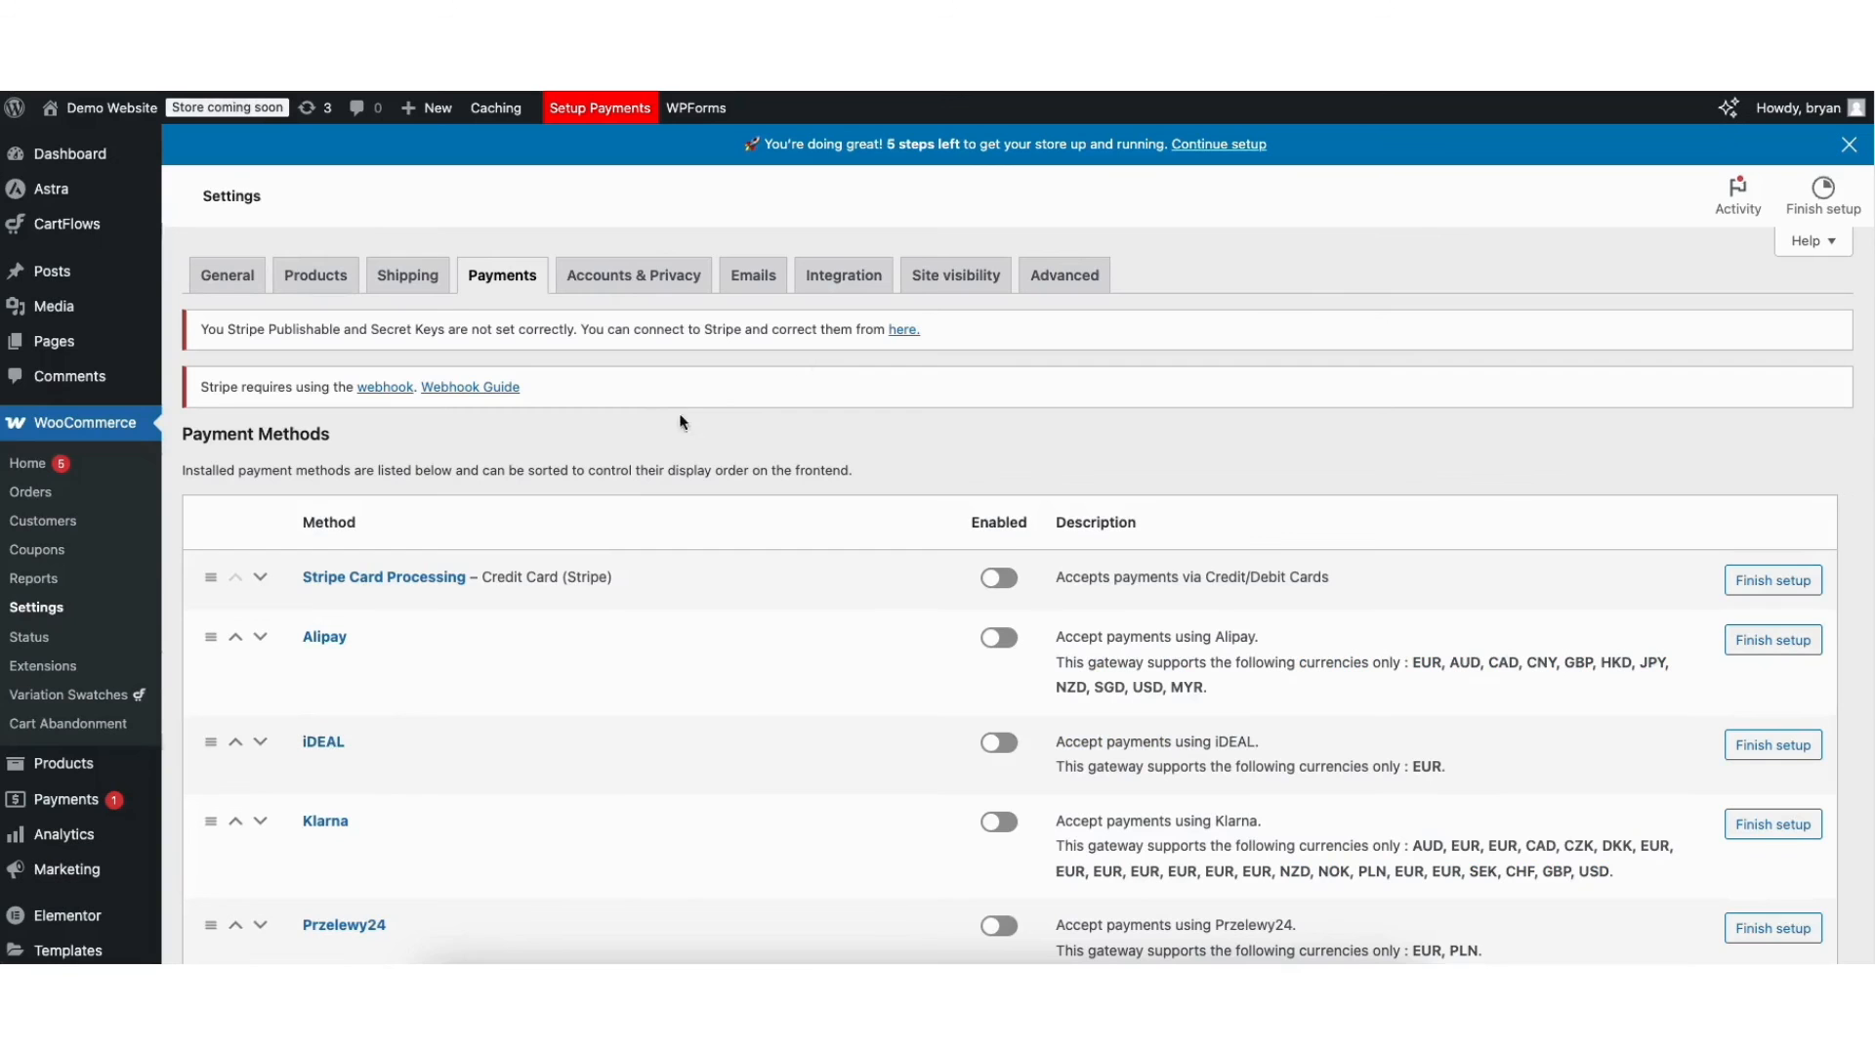
left_click(945, 278)
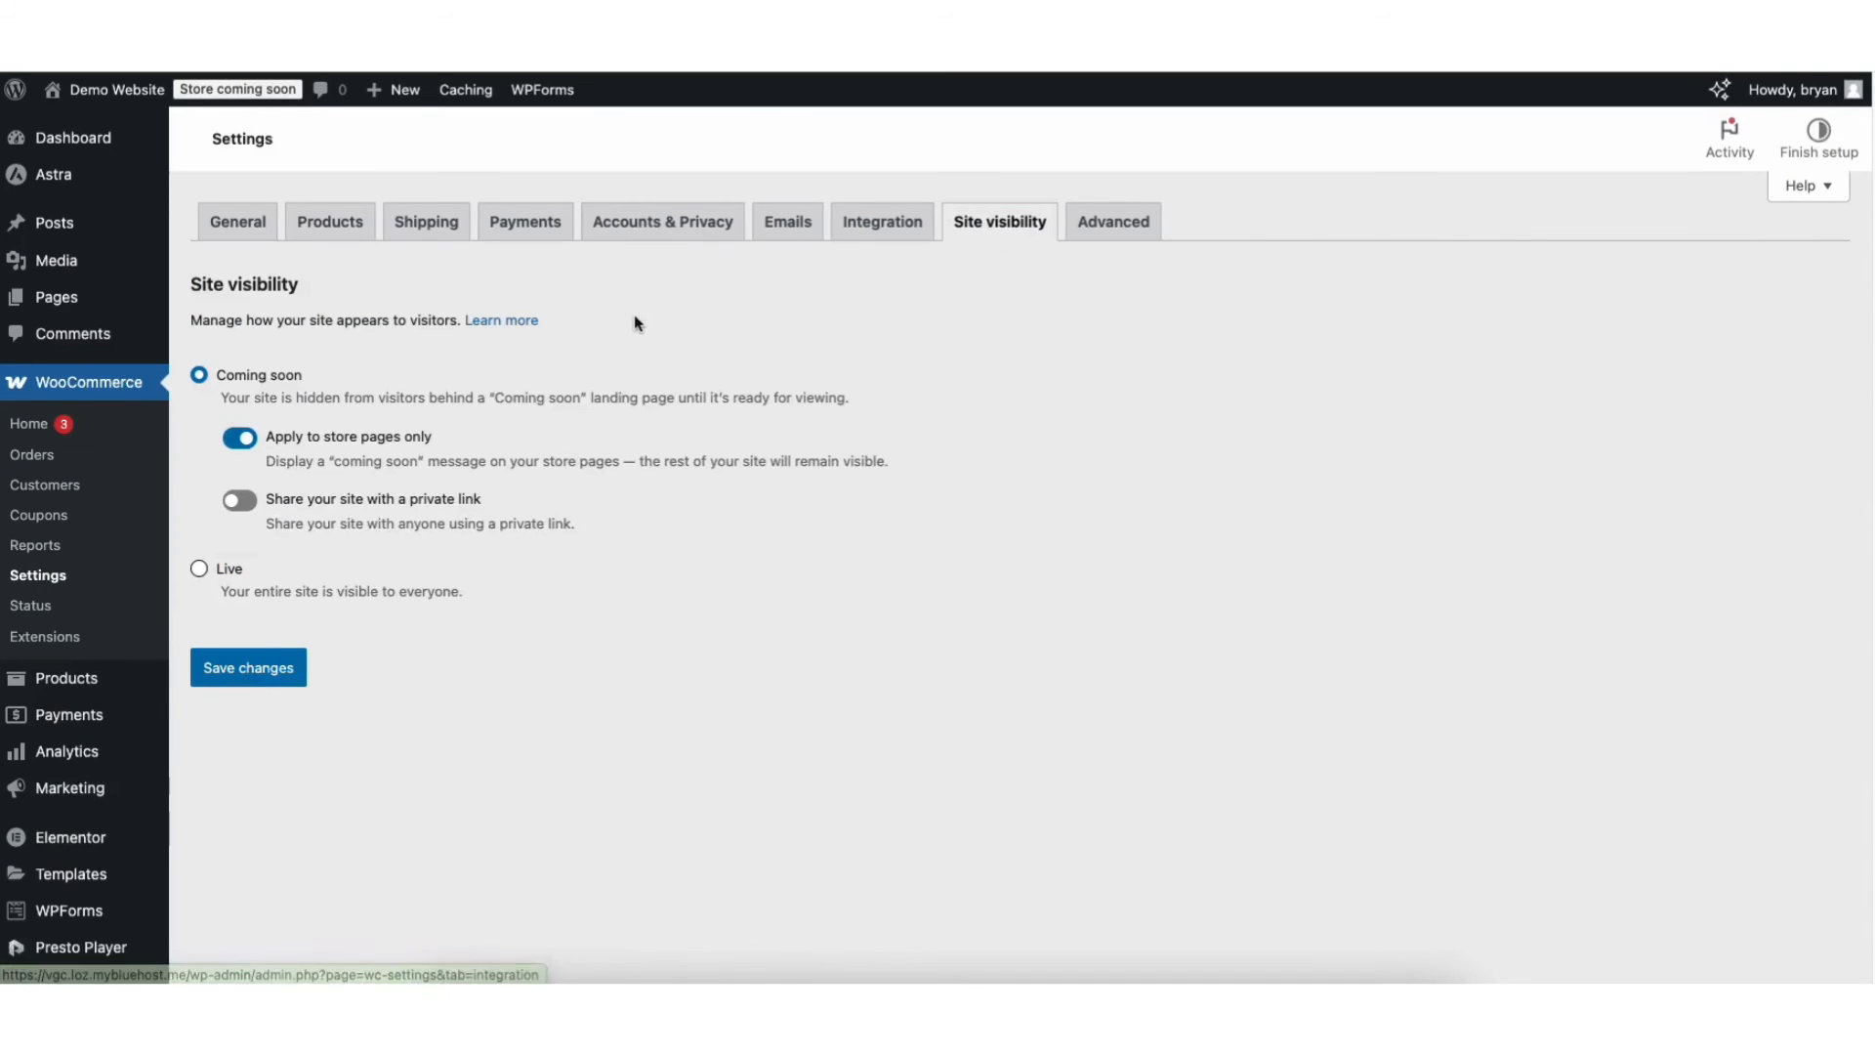
left_click(200, 570)
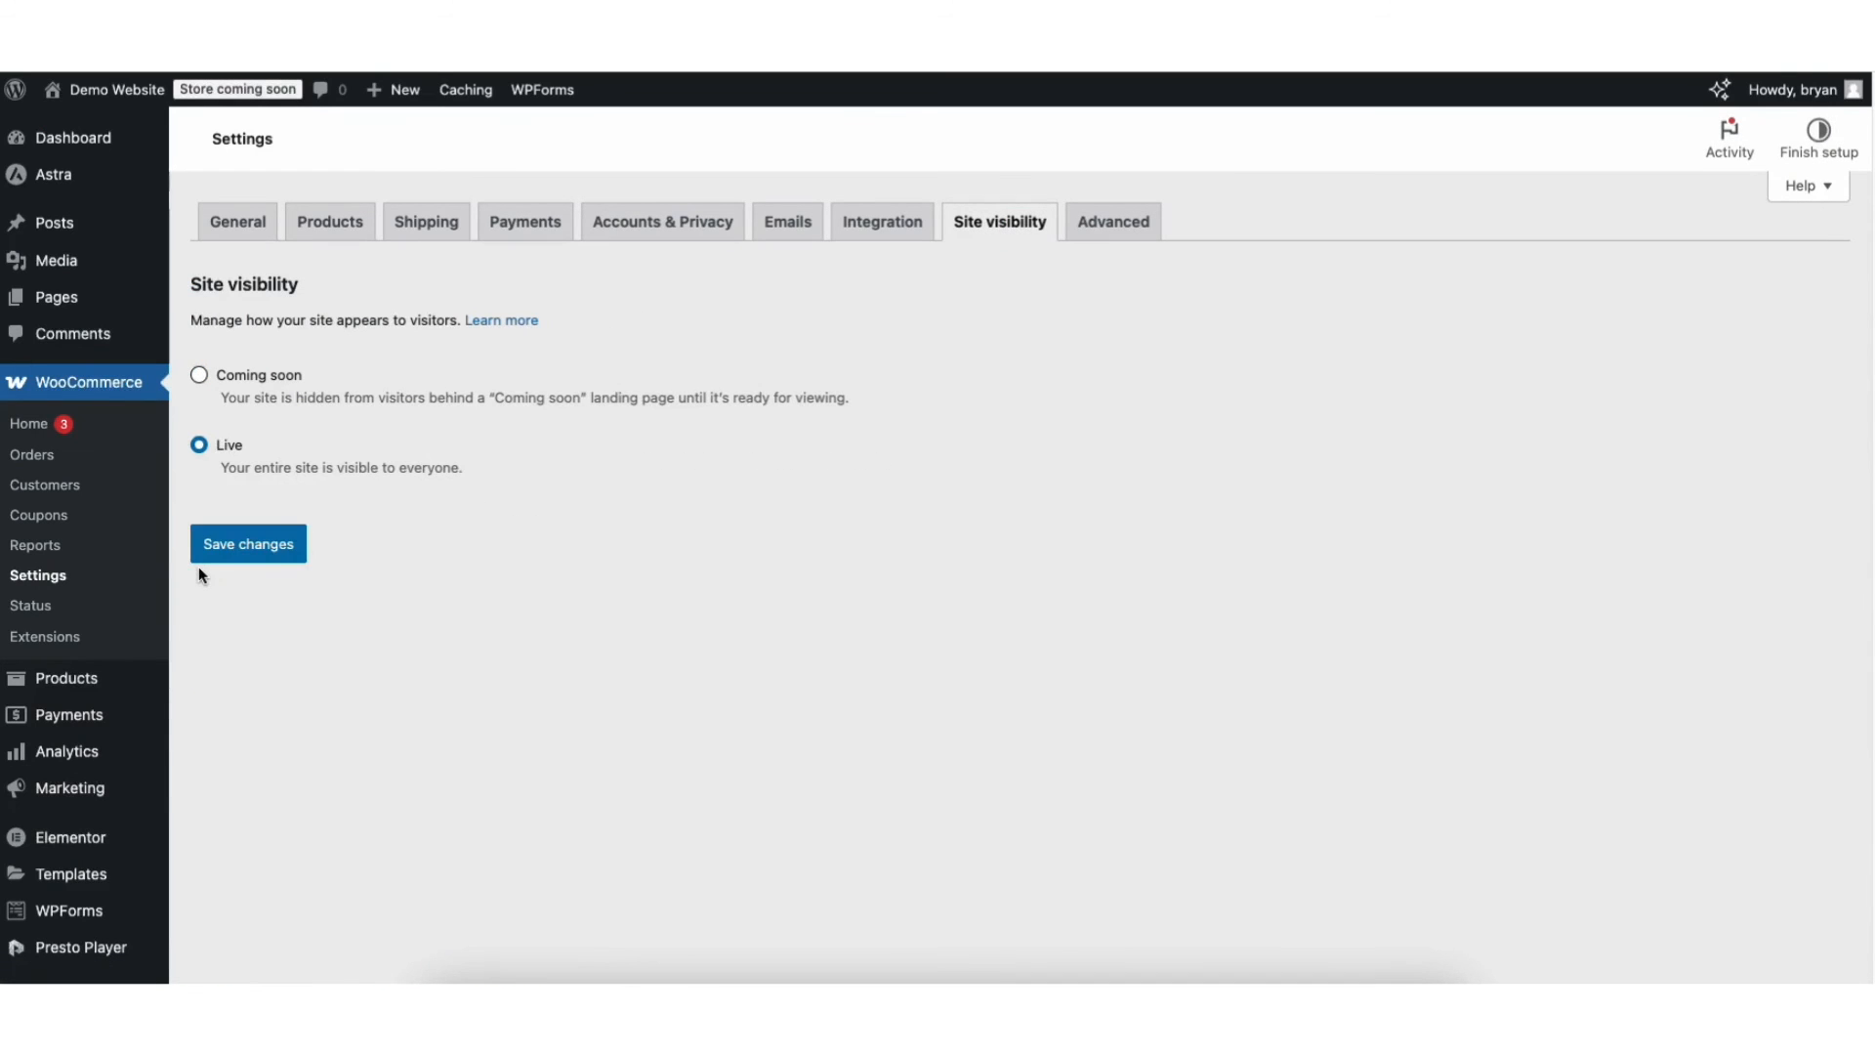
left_click(242, 545)
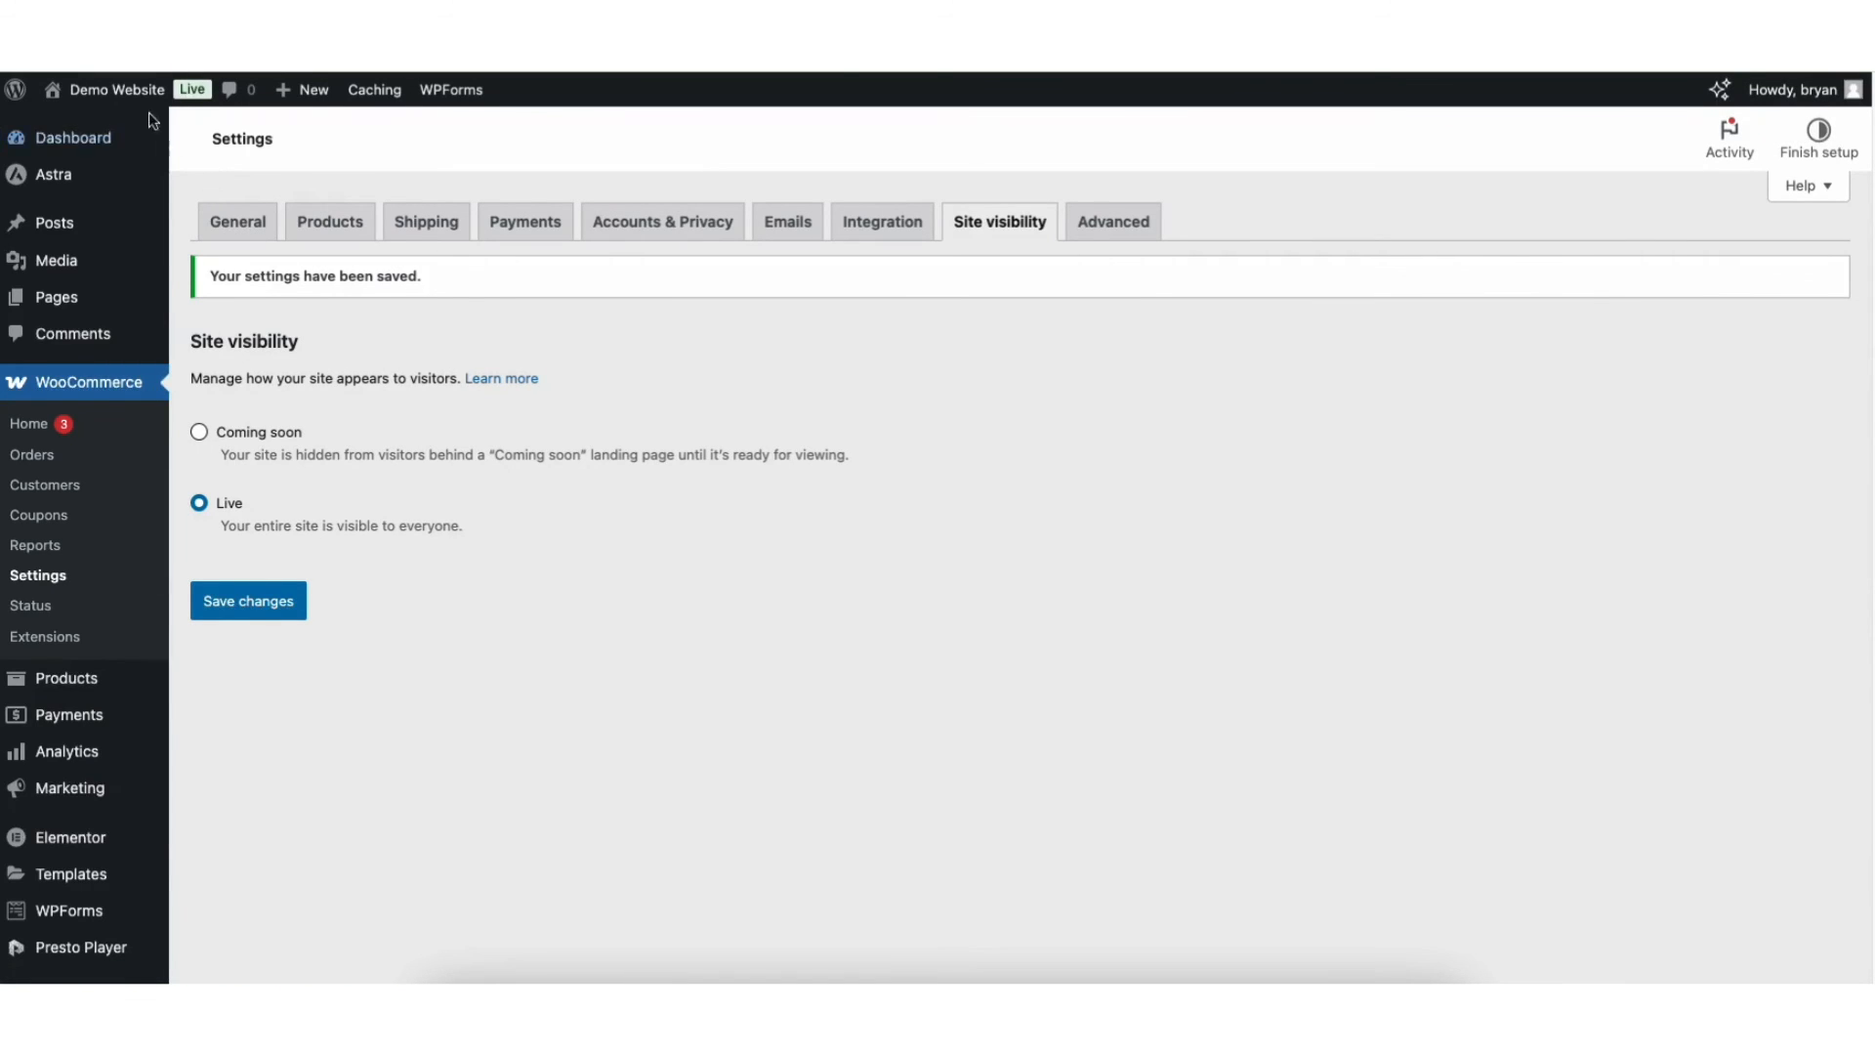
Step: Visit the store, browse its products and open the Basic Gray Jeans product page
mouse_move(111, 90)
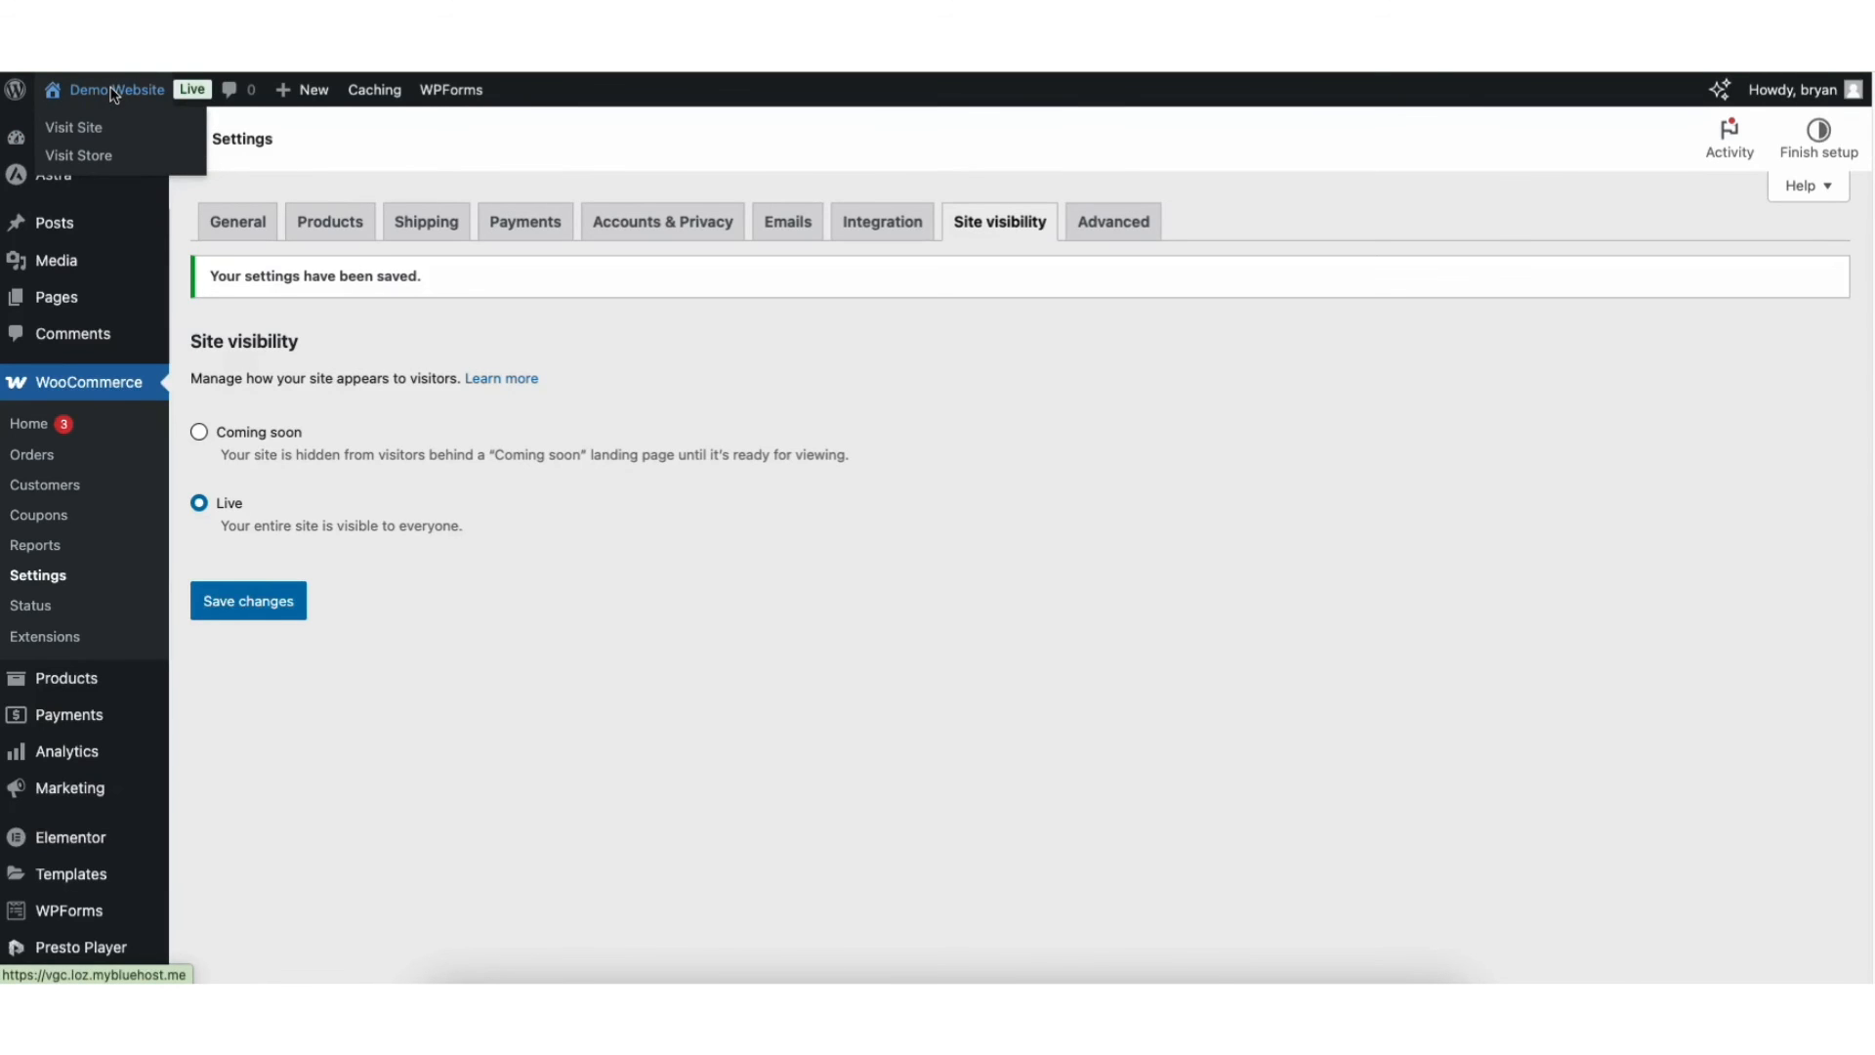
left_click(80, 156)
scroll(935, 518, "down", 3)
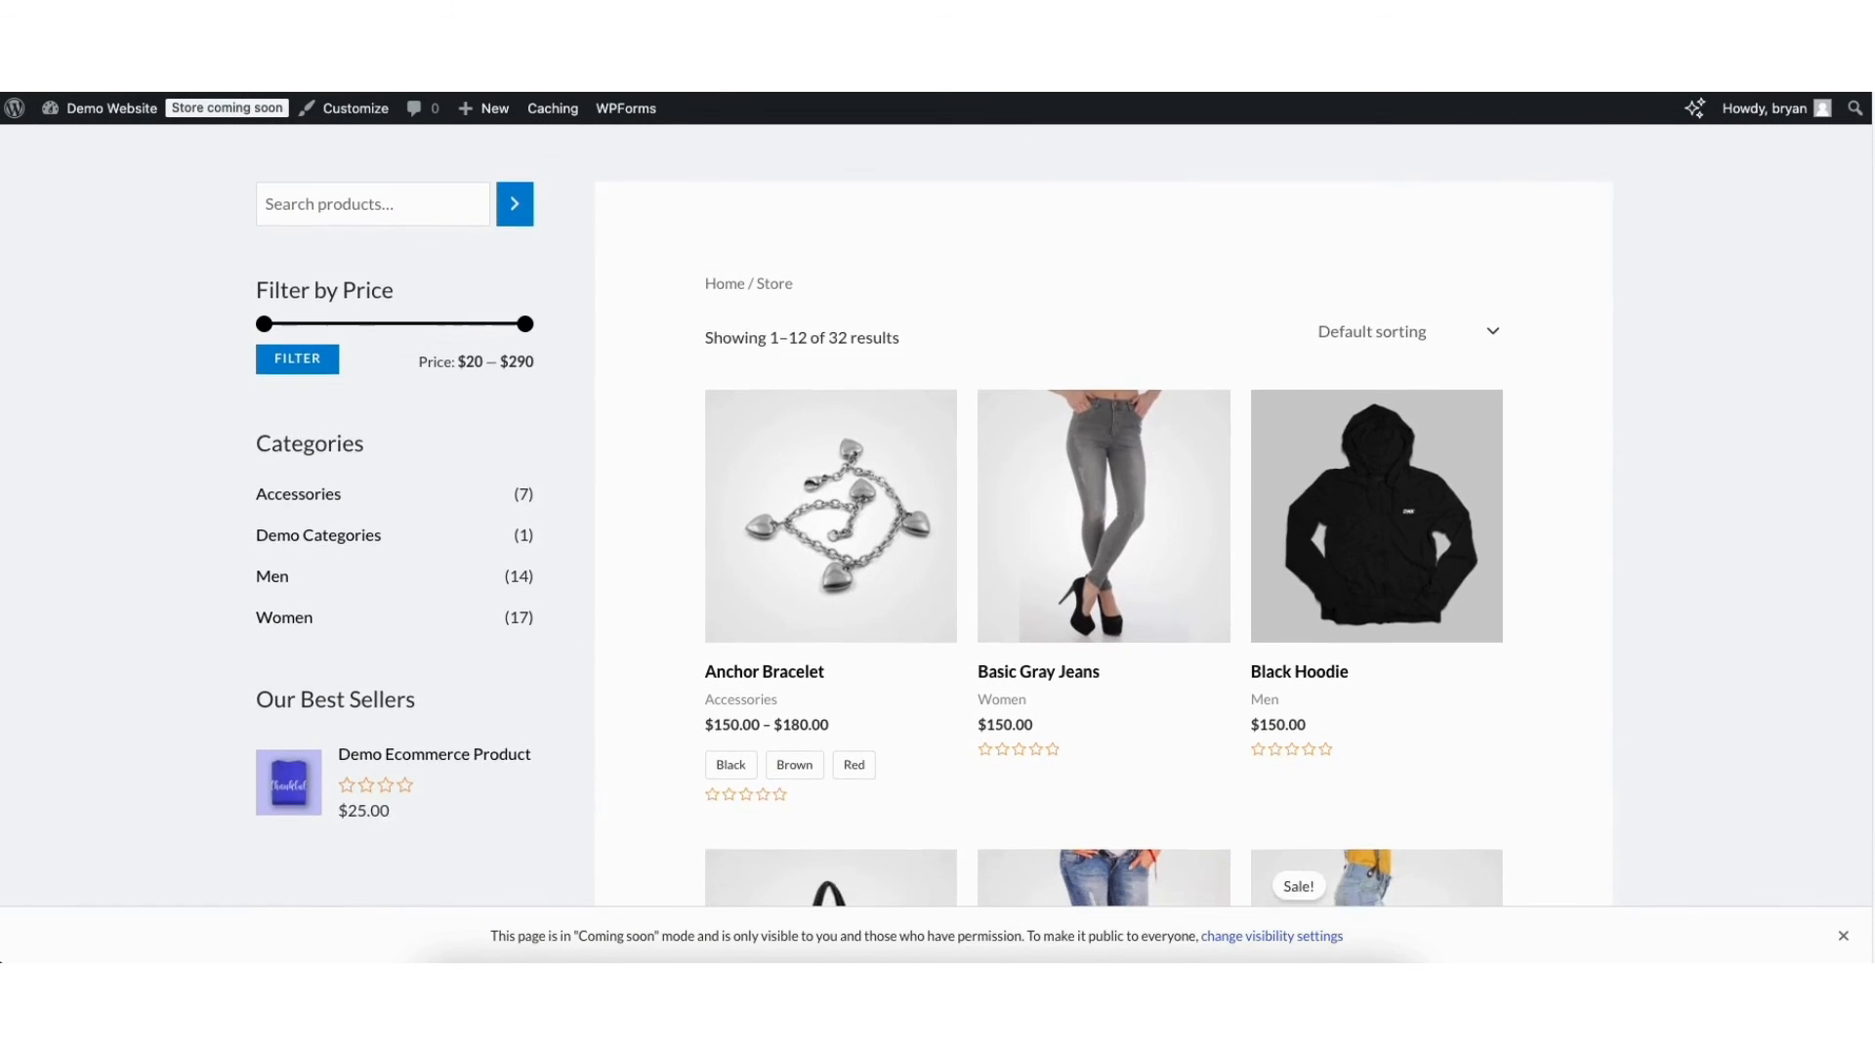
scroll(936, 518, "down", 1)
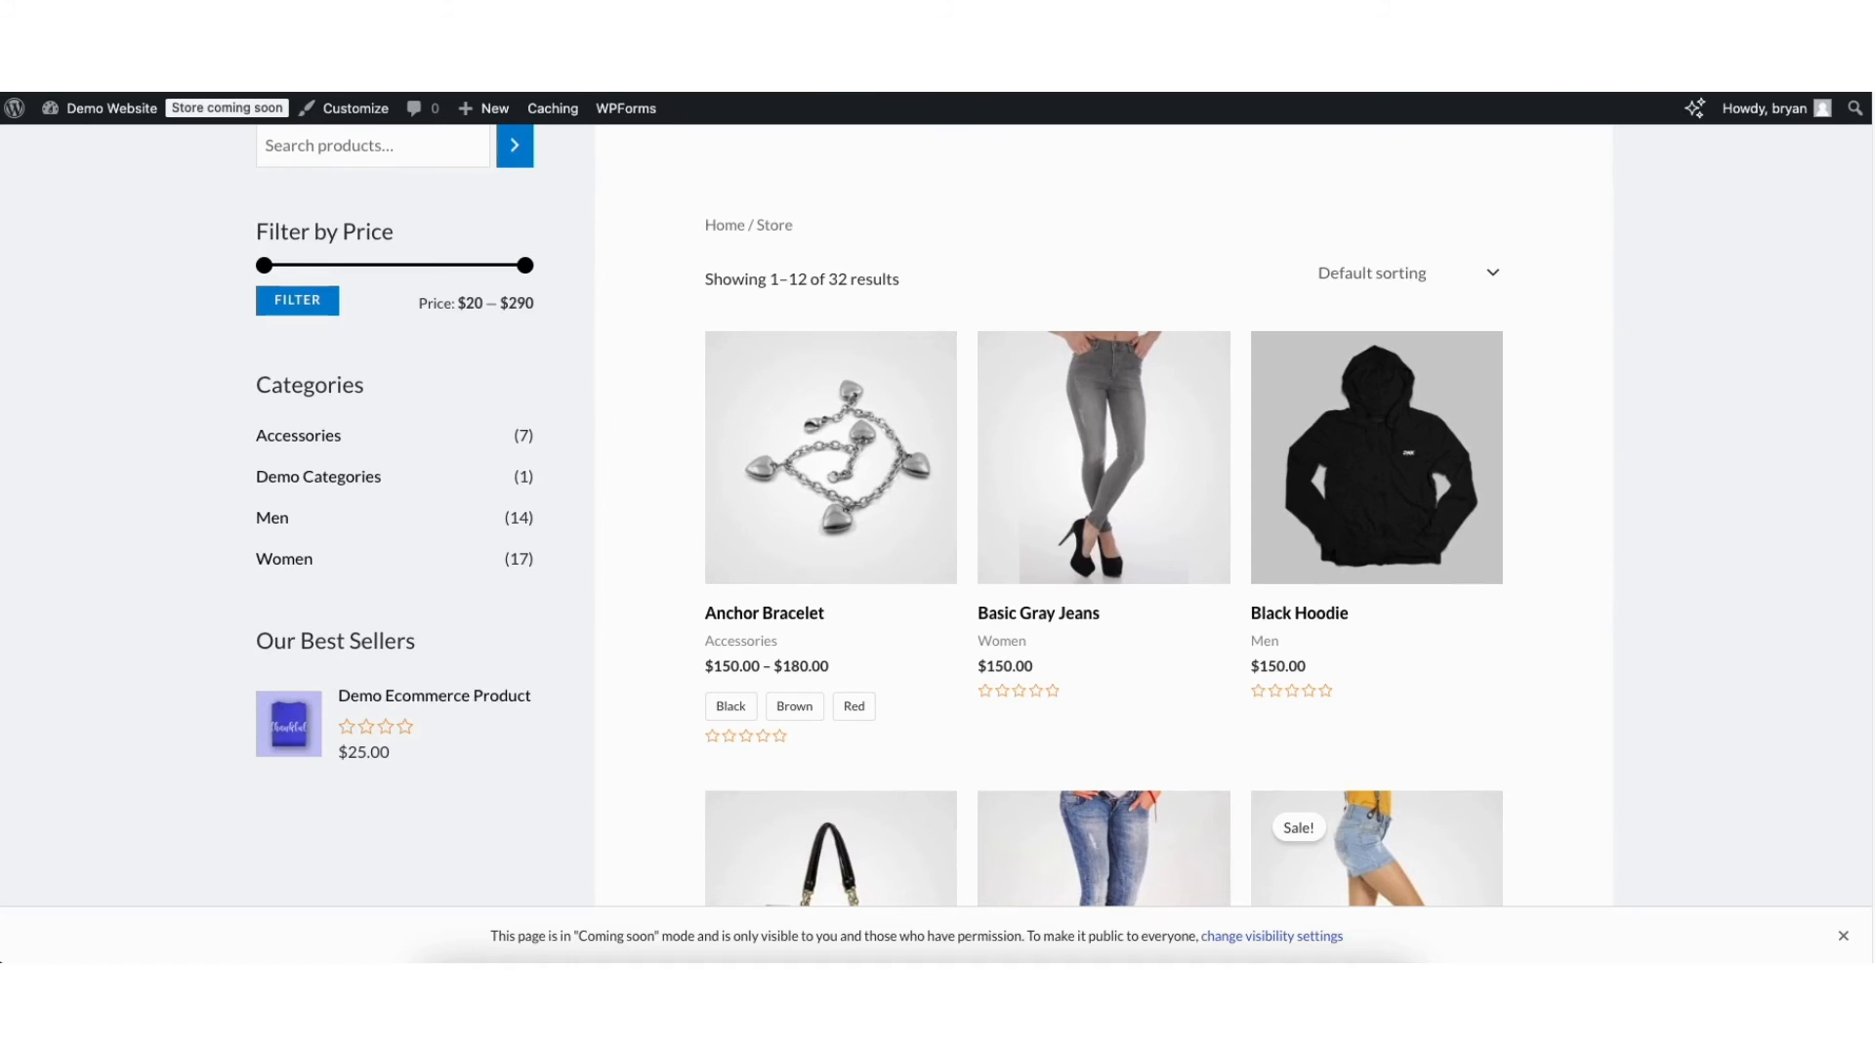
left_click(1109, 430)
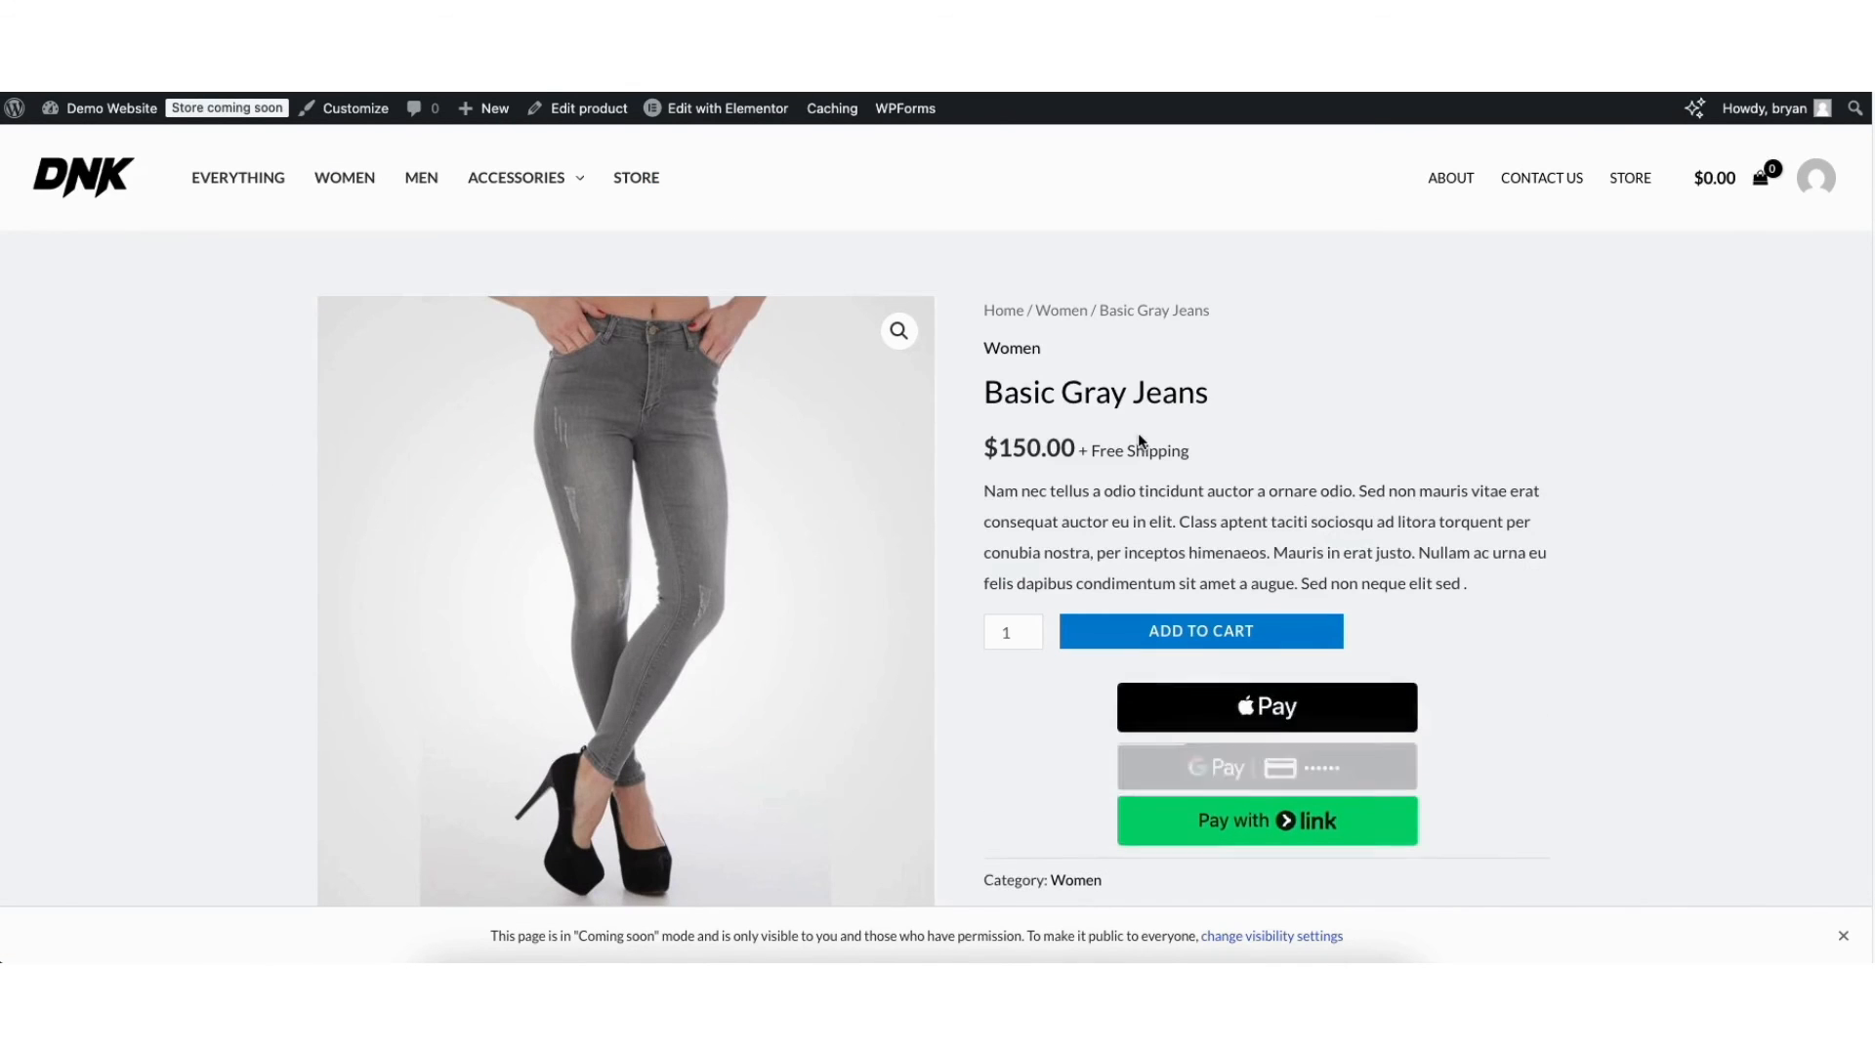
Step: Add one Basic Gray Jeans to the cart from its product page and view the cart
scroll(936, 518, "down", 2)
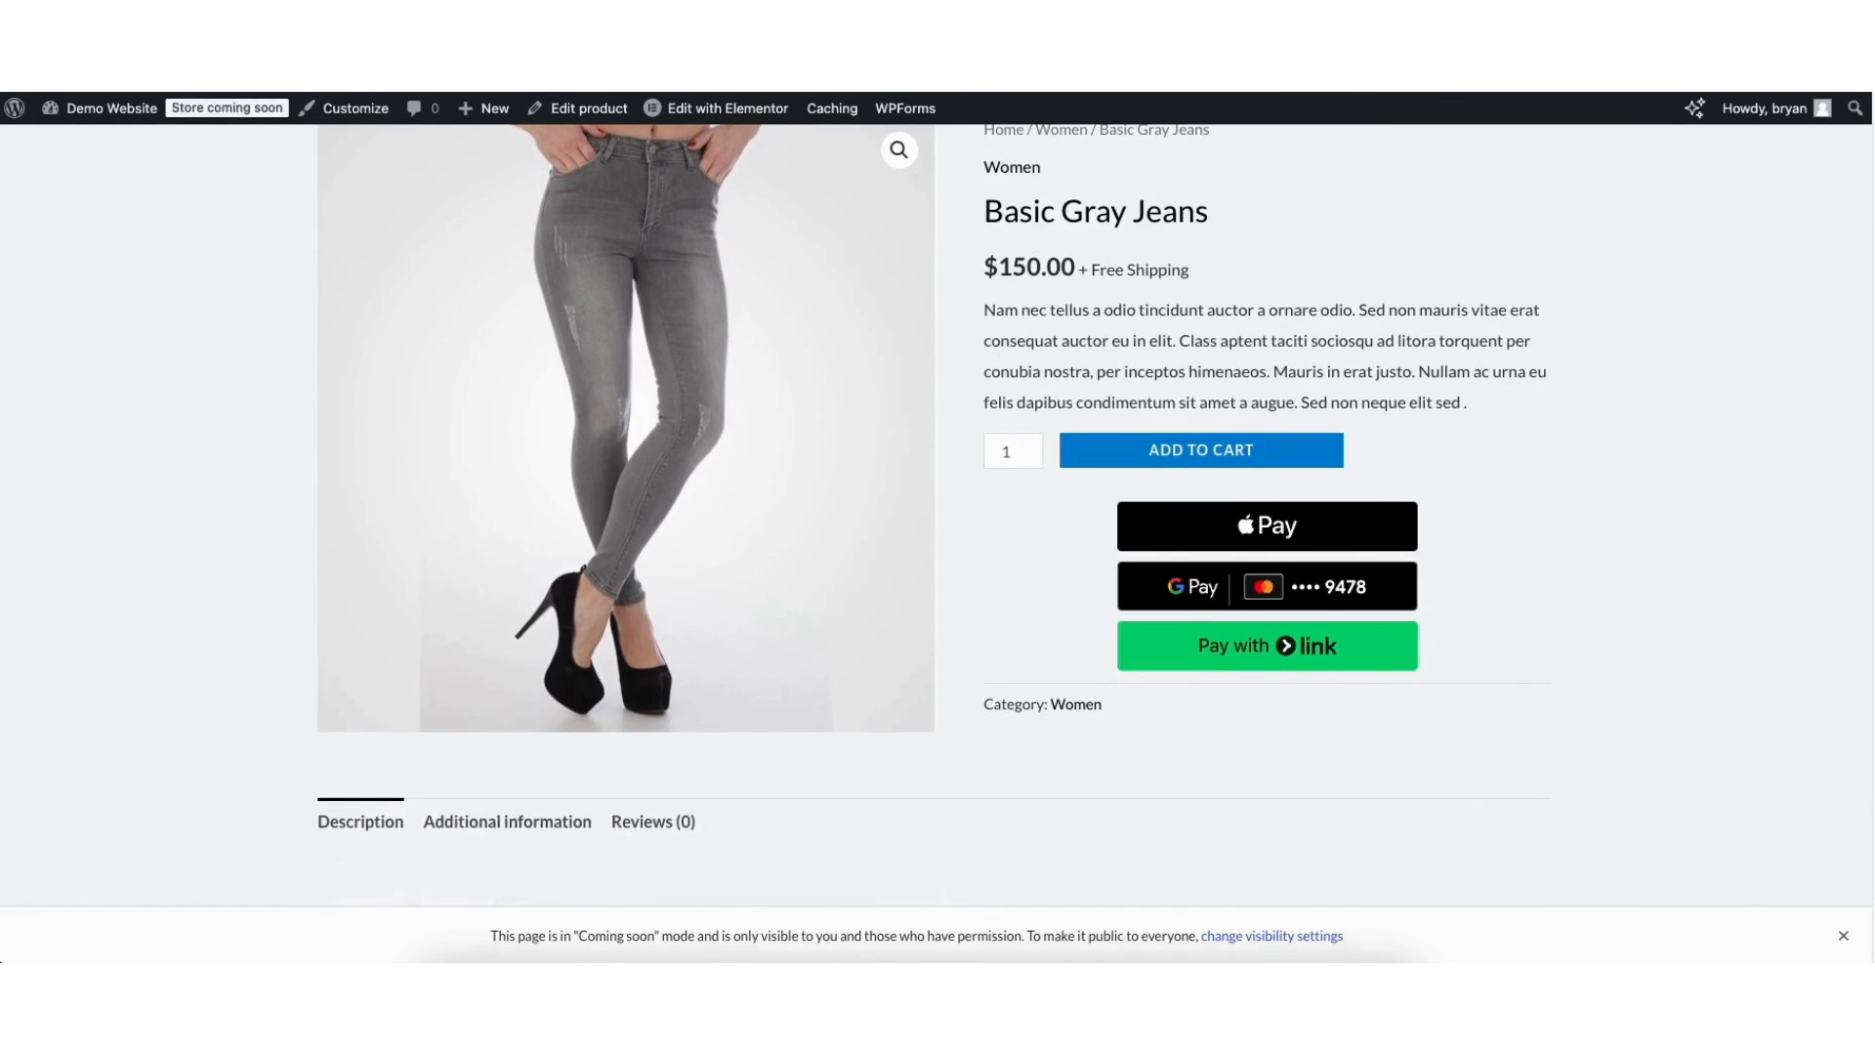
scroll(936, 518, "up", 3)
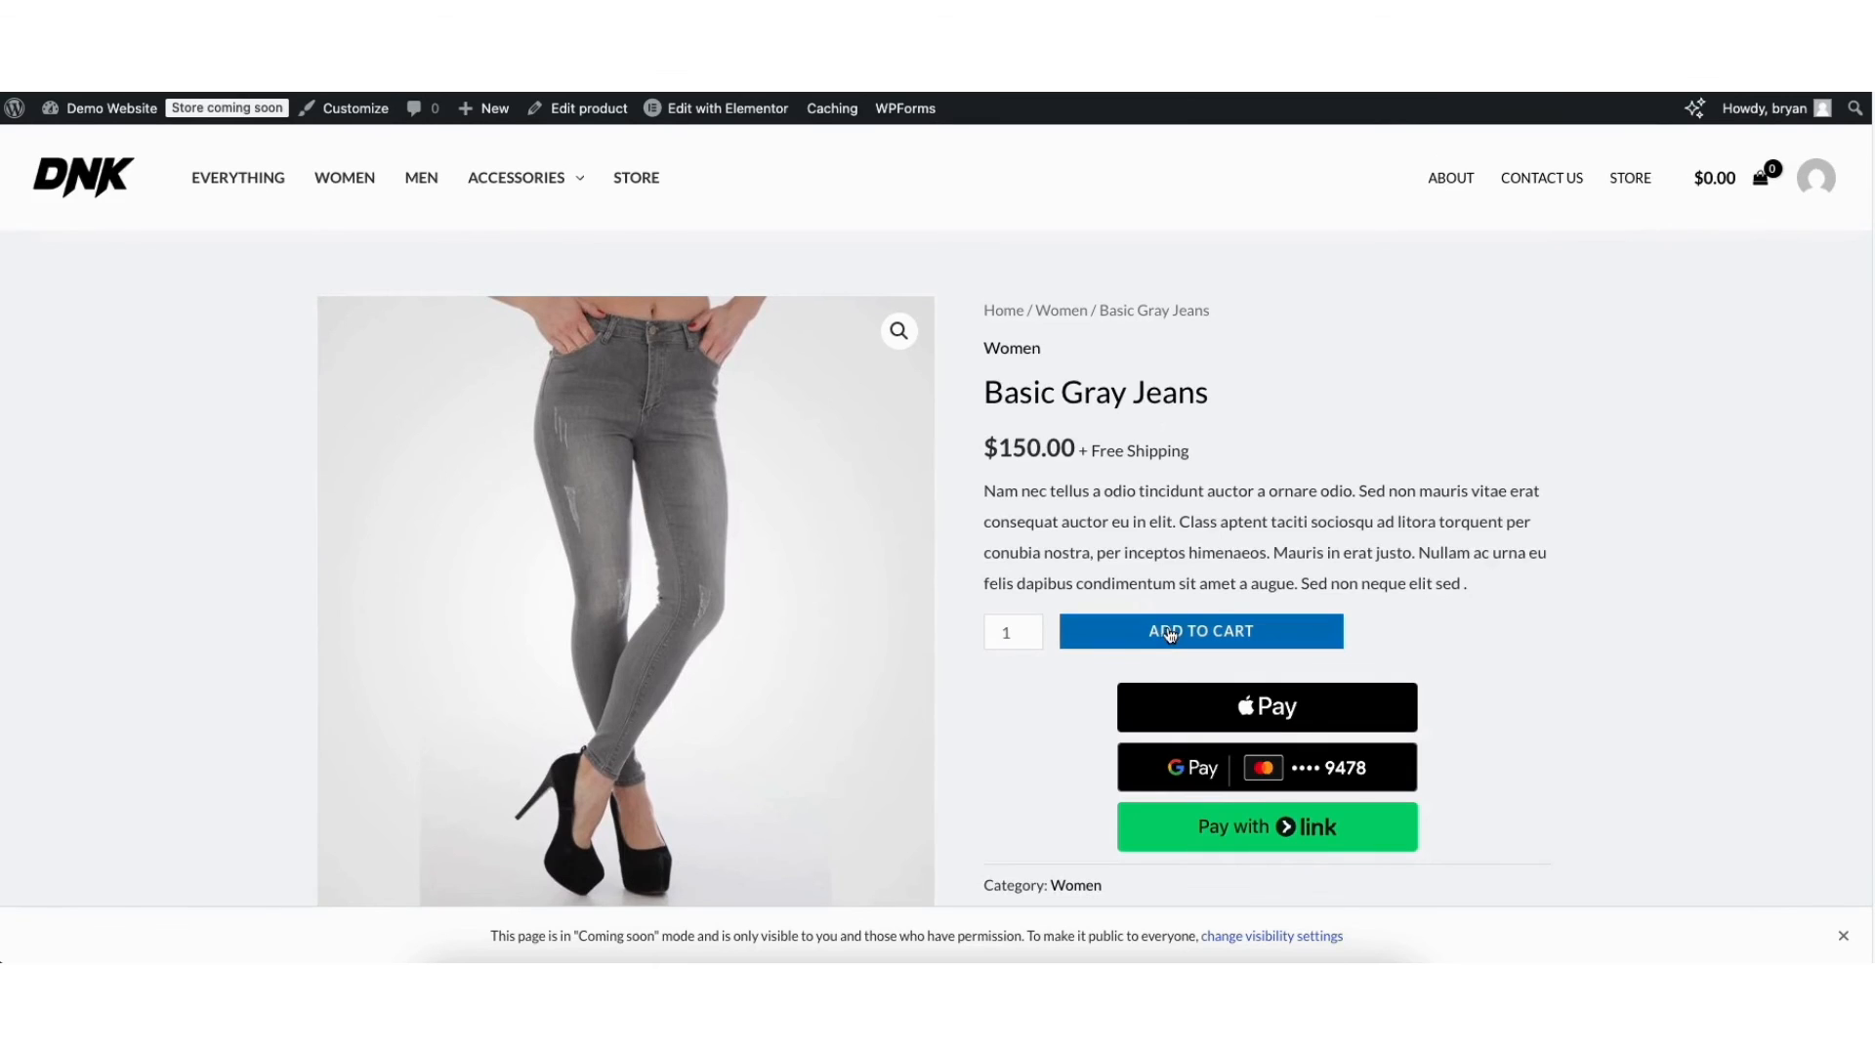
left_click(1209, 631)
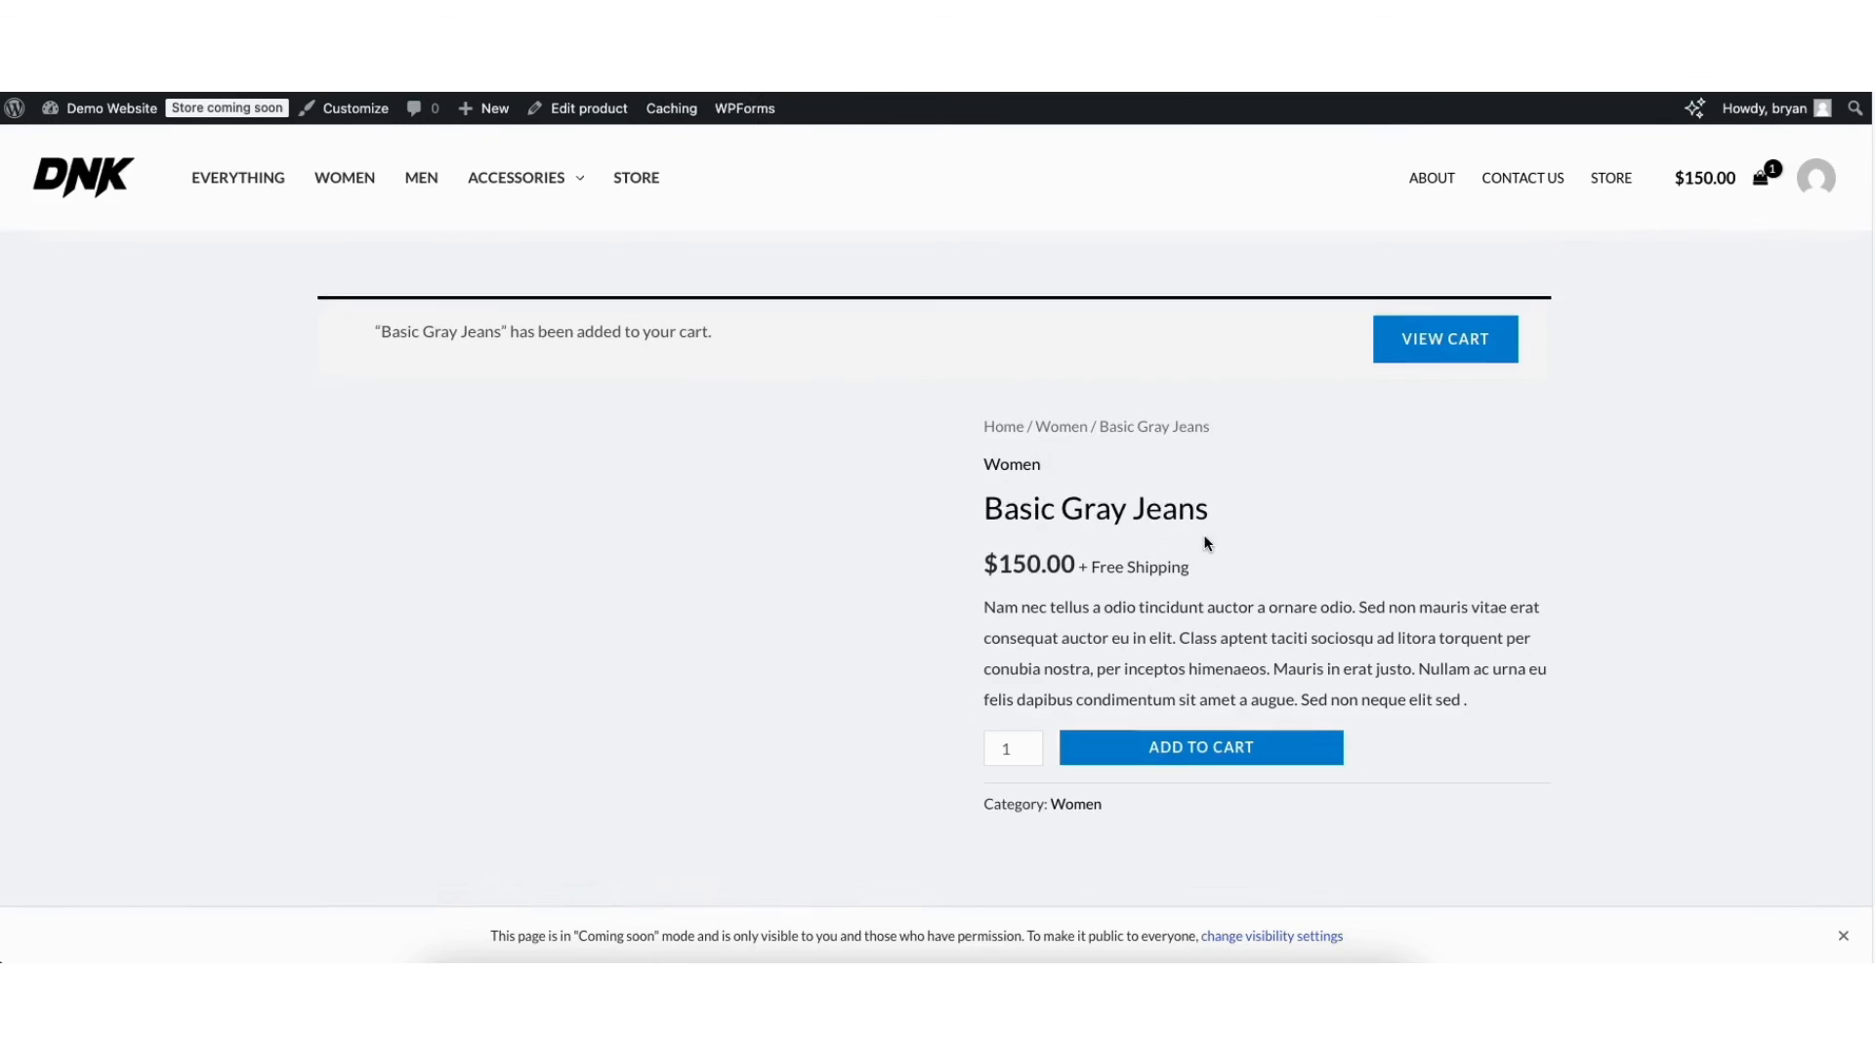
left_click(1413, 342)
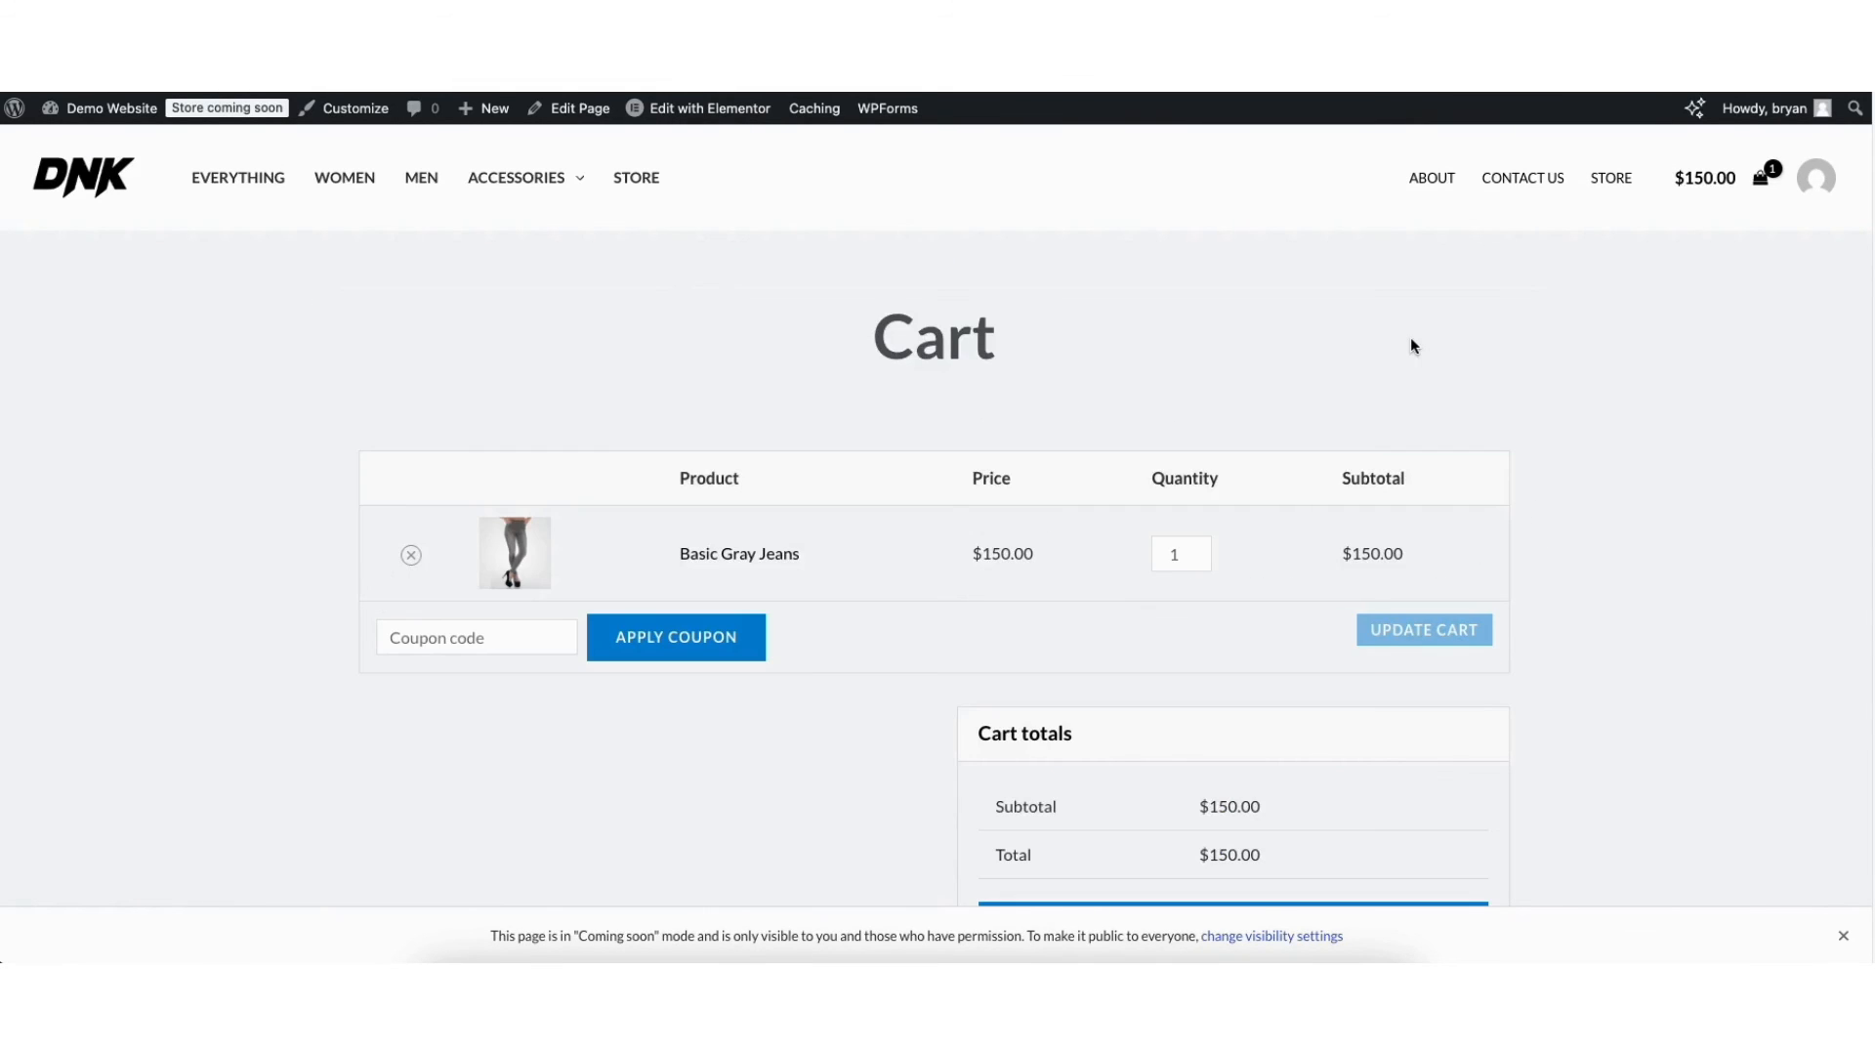
Step: Proceed from the cart to checkout and review the billing details form, order summary and card payment fields
scroll(938, 517, "down", 4)
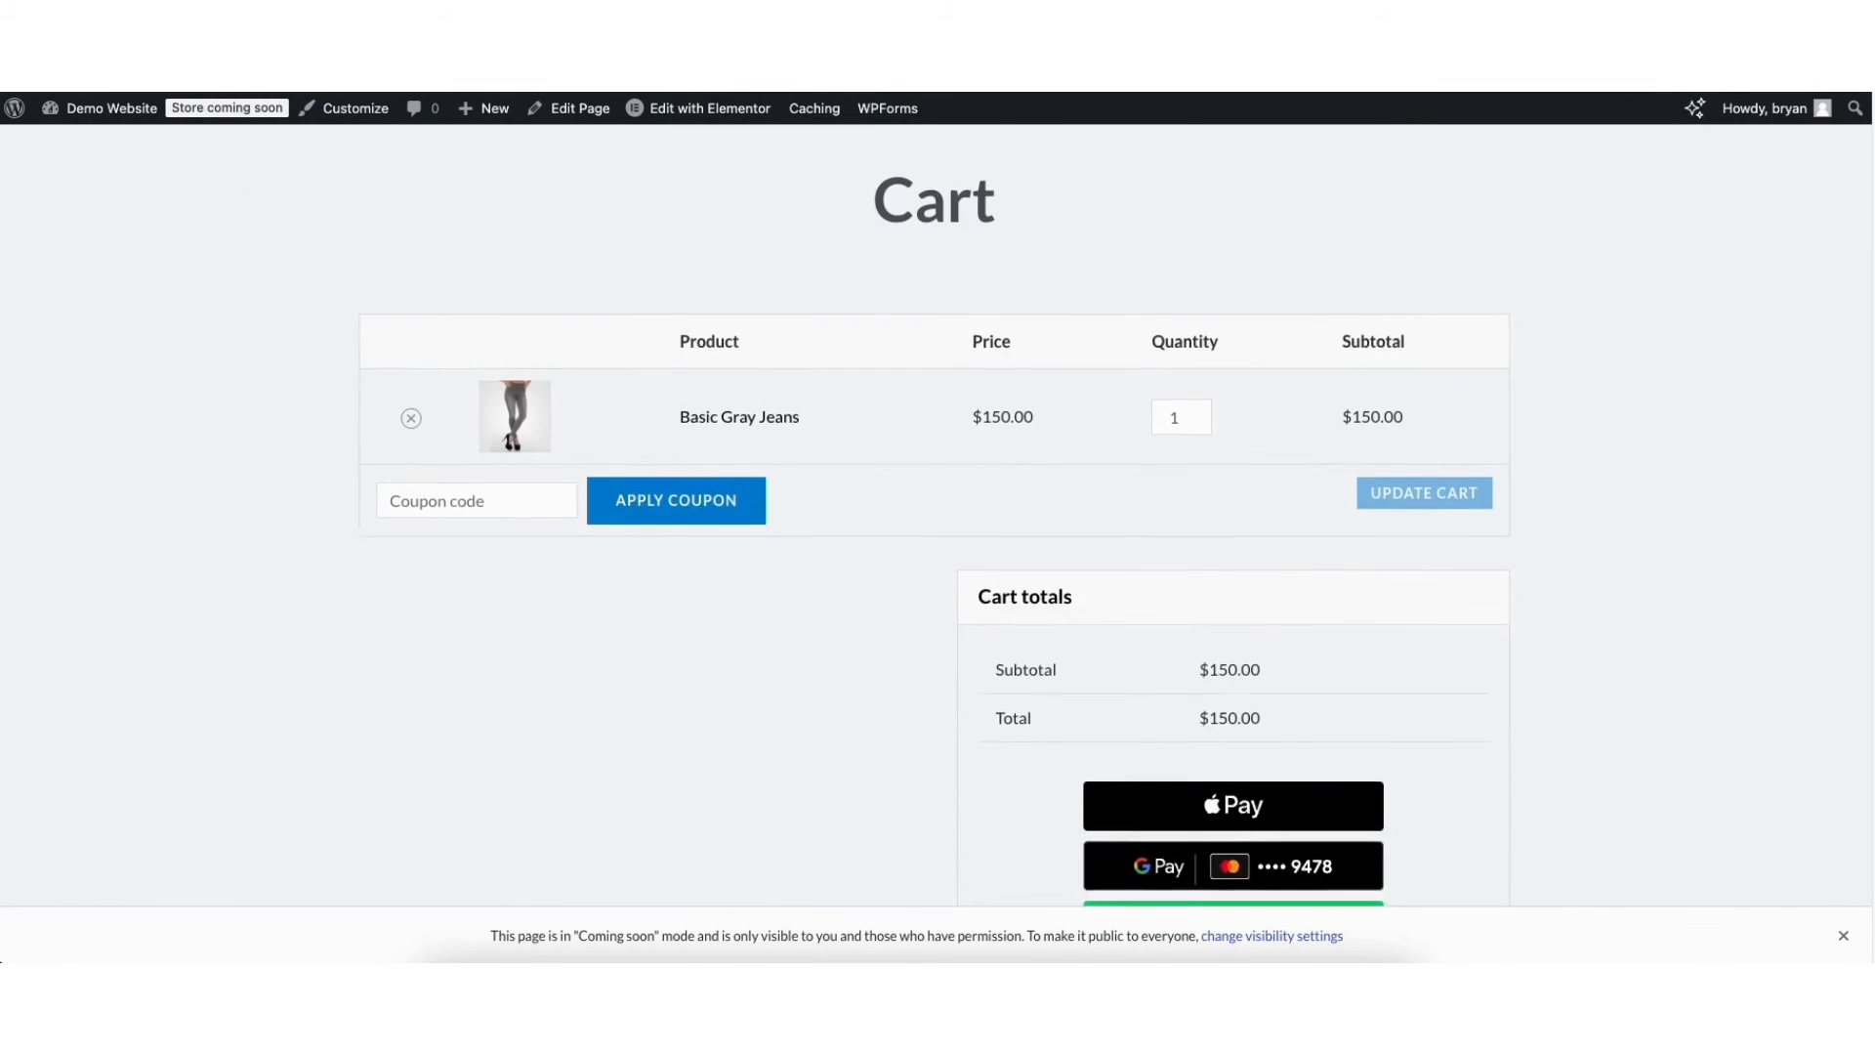
scroll(1871, 283, "down", 3)
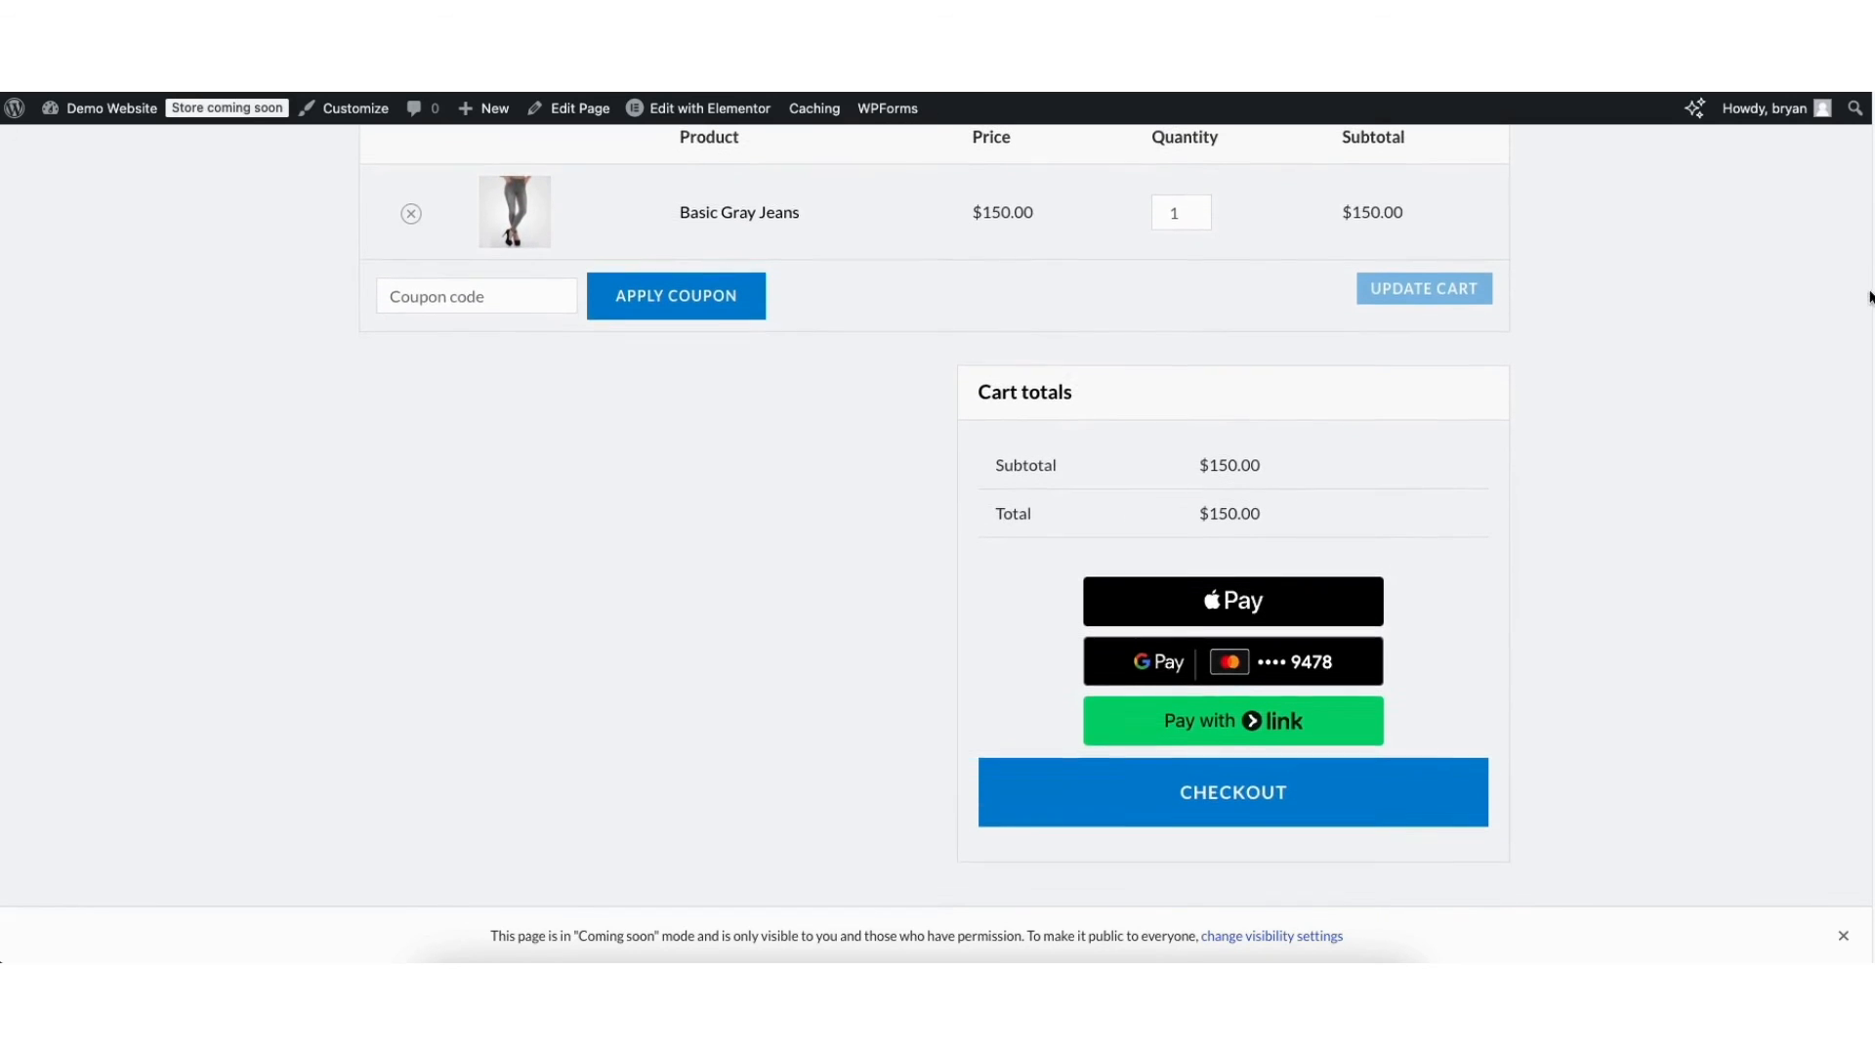
left_click(1165, 798)
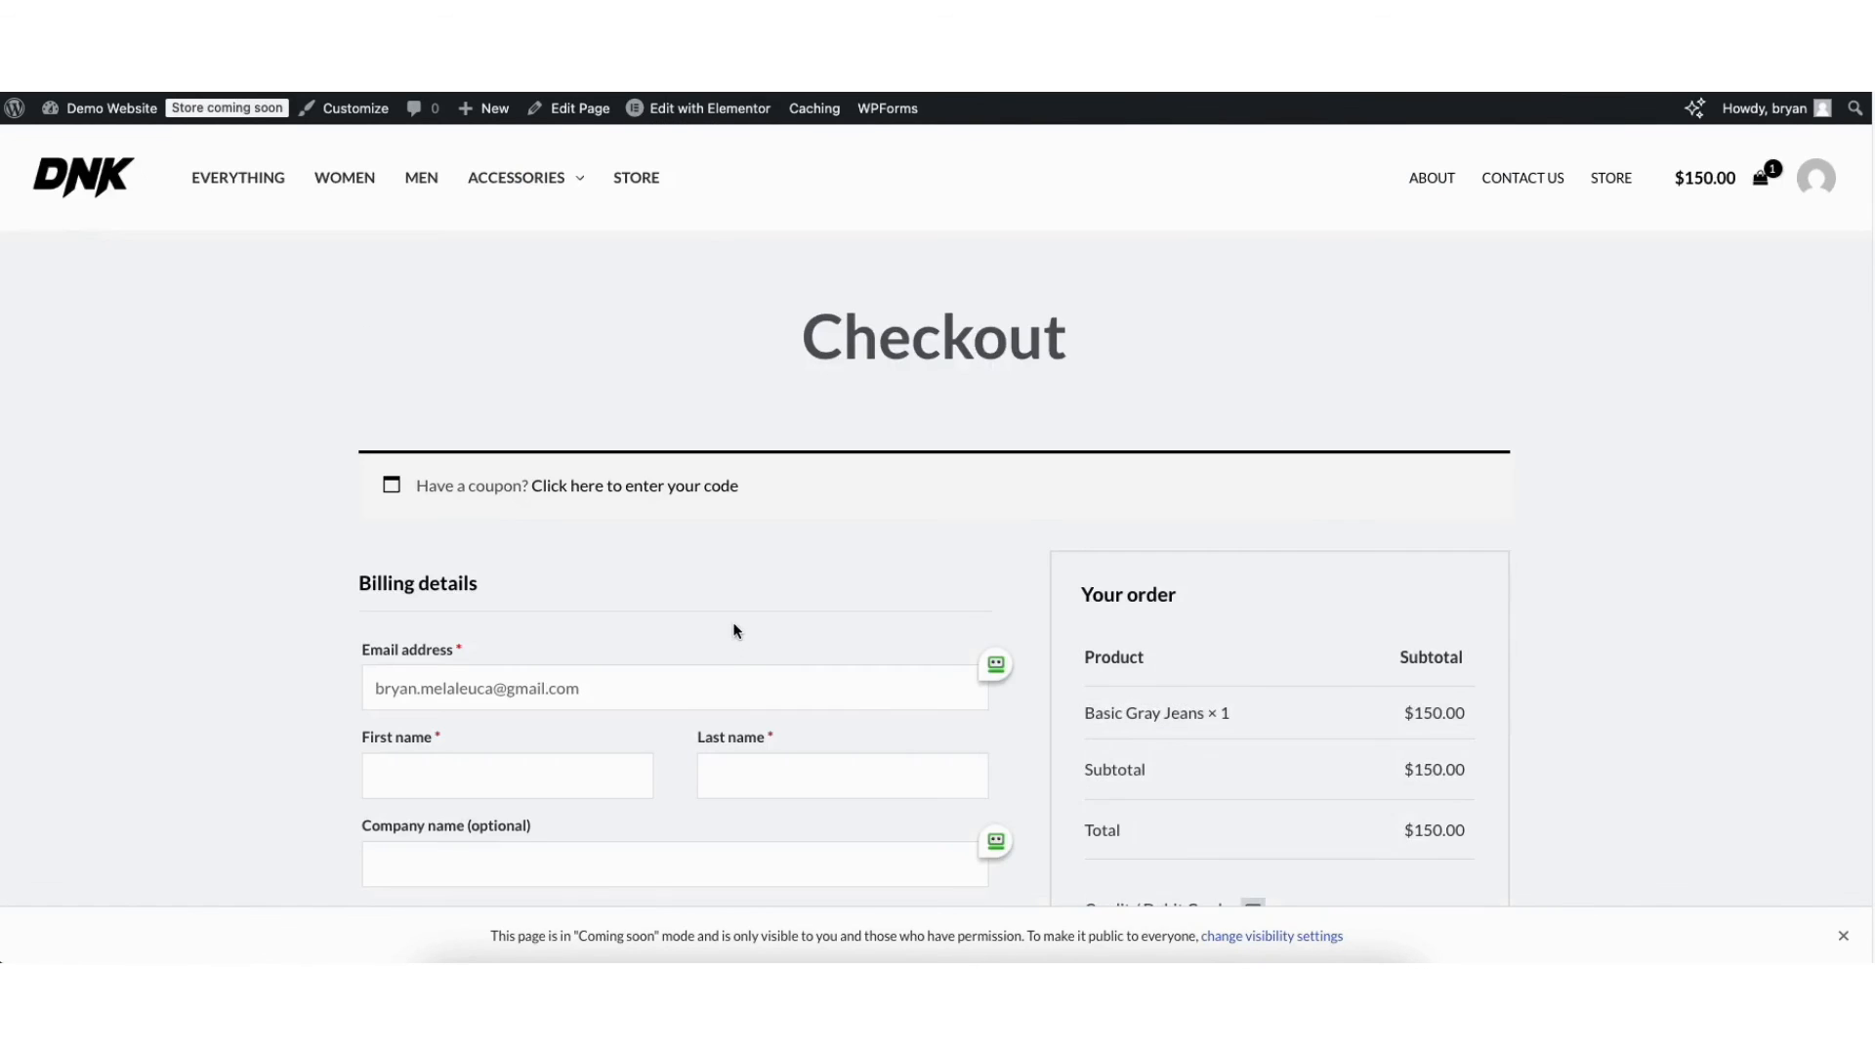
scroll(1871, 205, "down", 2)
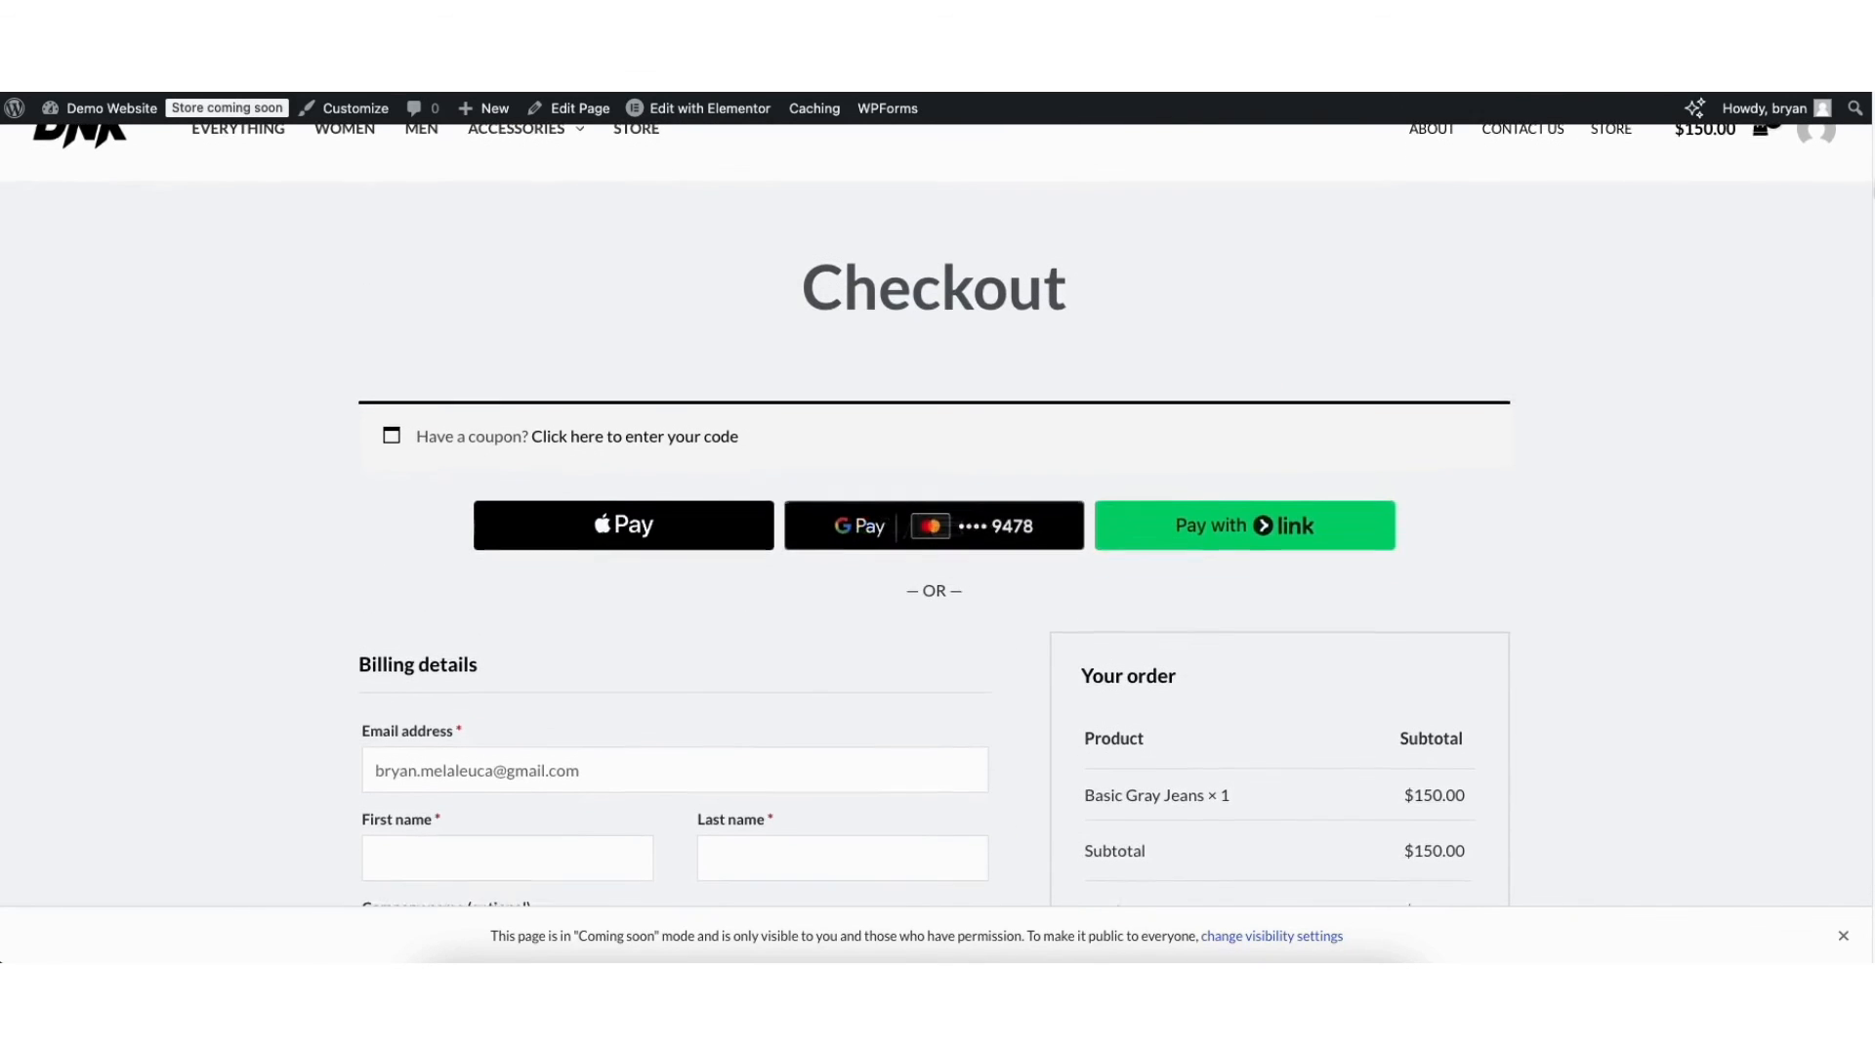
scroll(1871, 205, "down", 12)
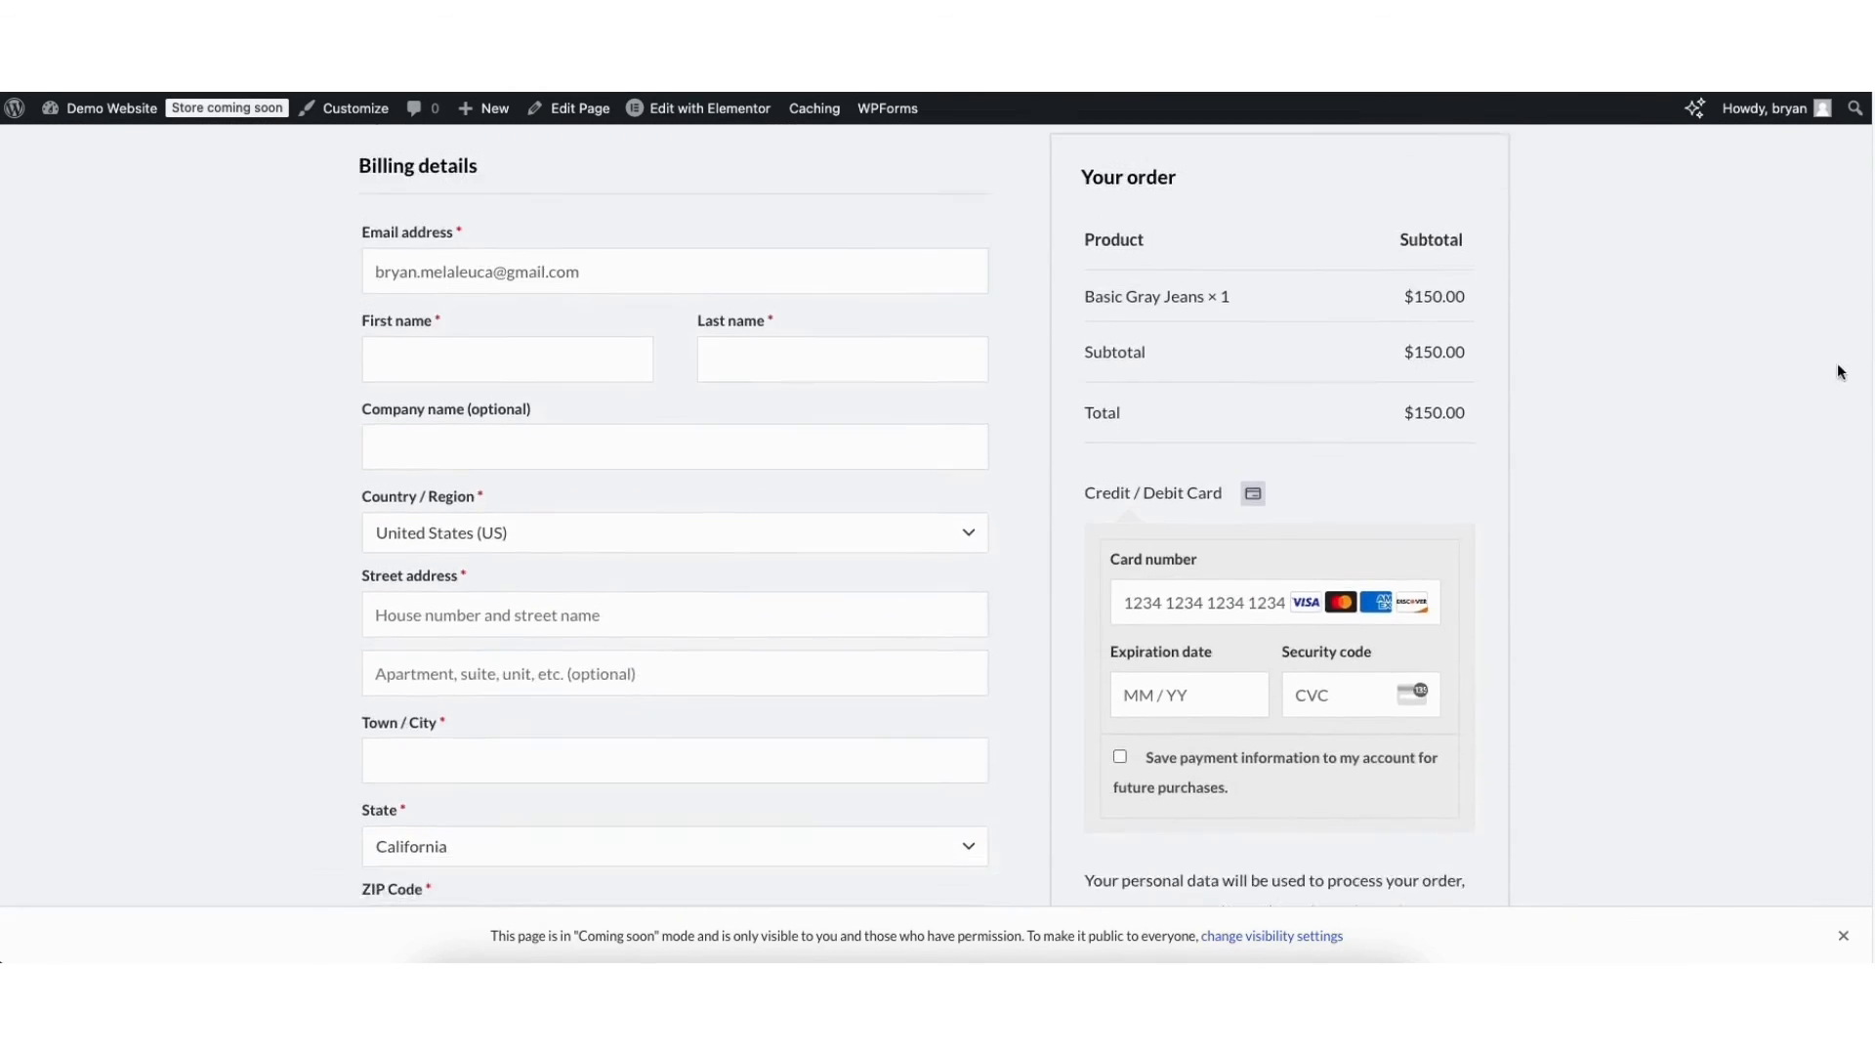
scroll(1823, 442, "down", 4)
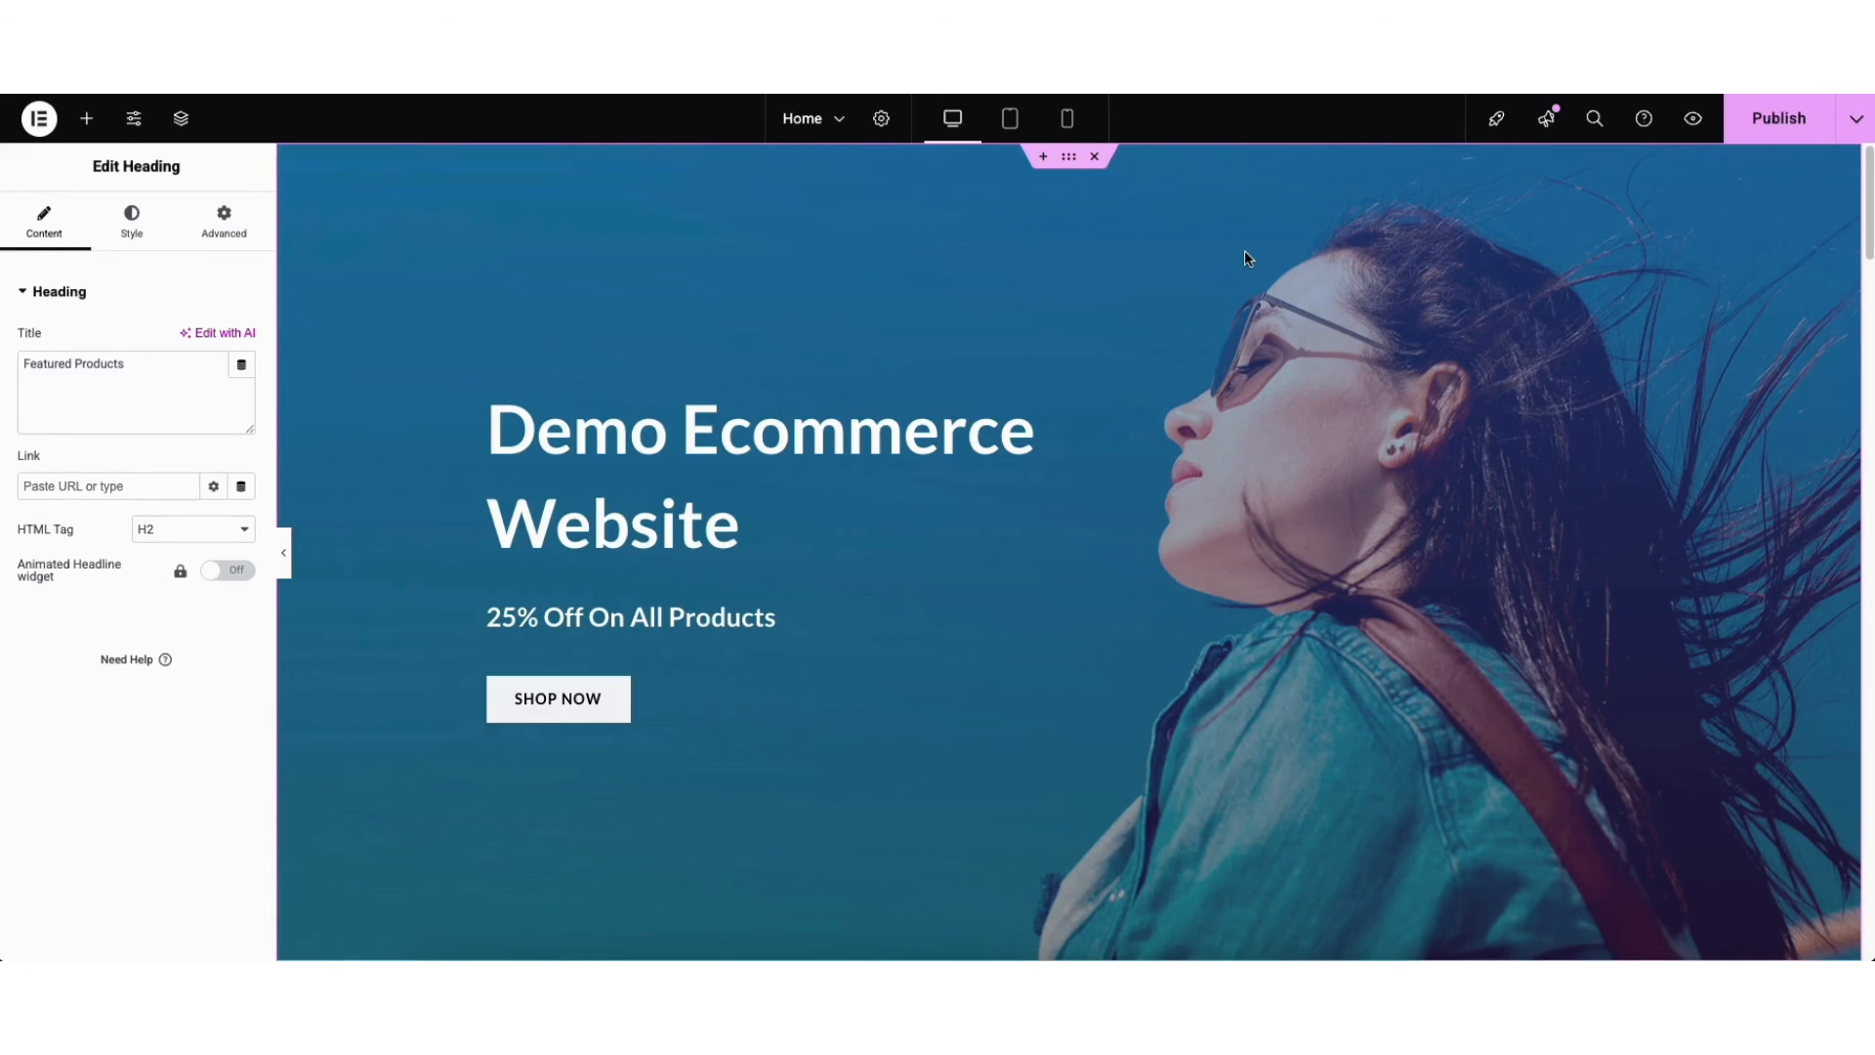
Step: Look at the draft, template and view options available when publishing the Home page in the Elementor editor
left_click(1189, 371)
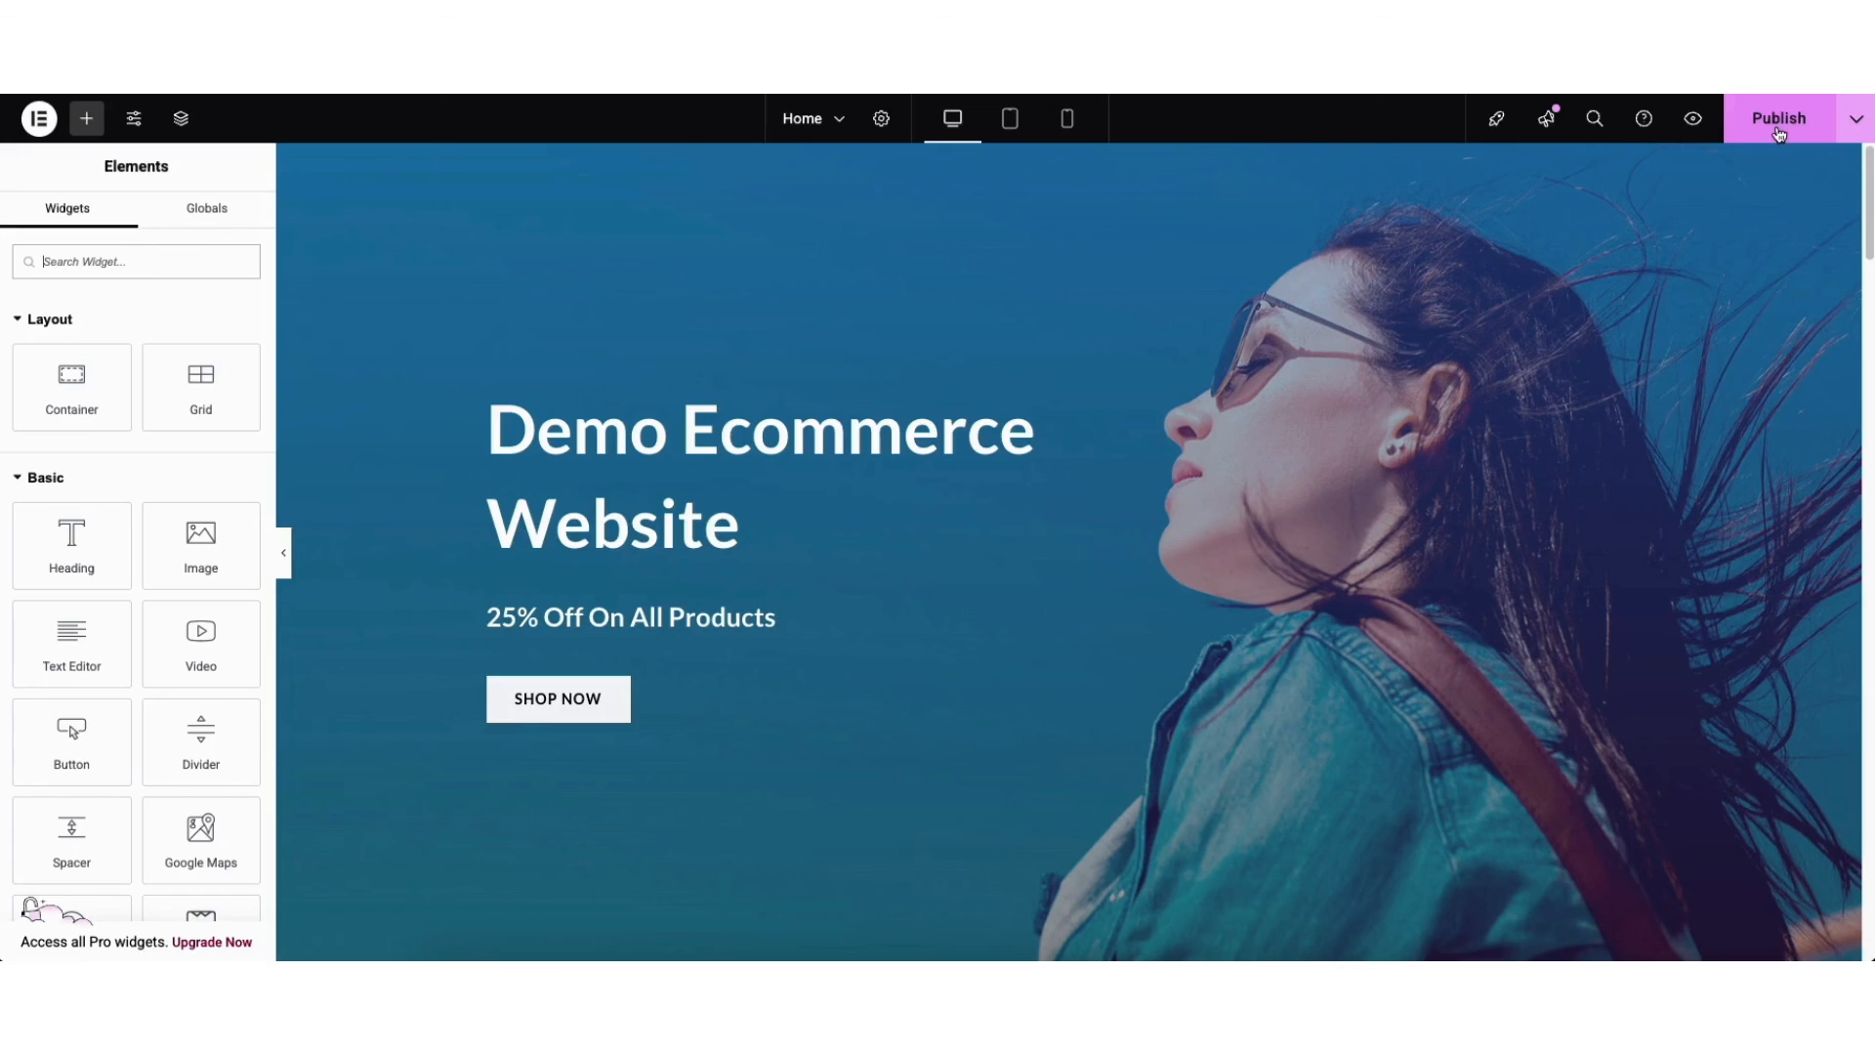
left_click(1855, 120)
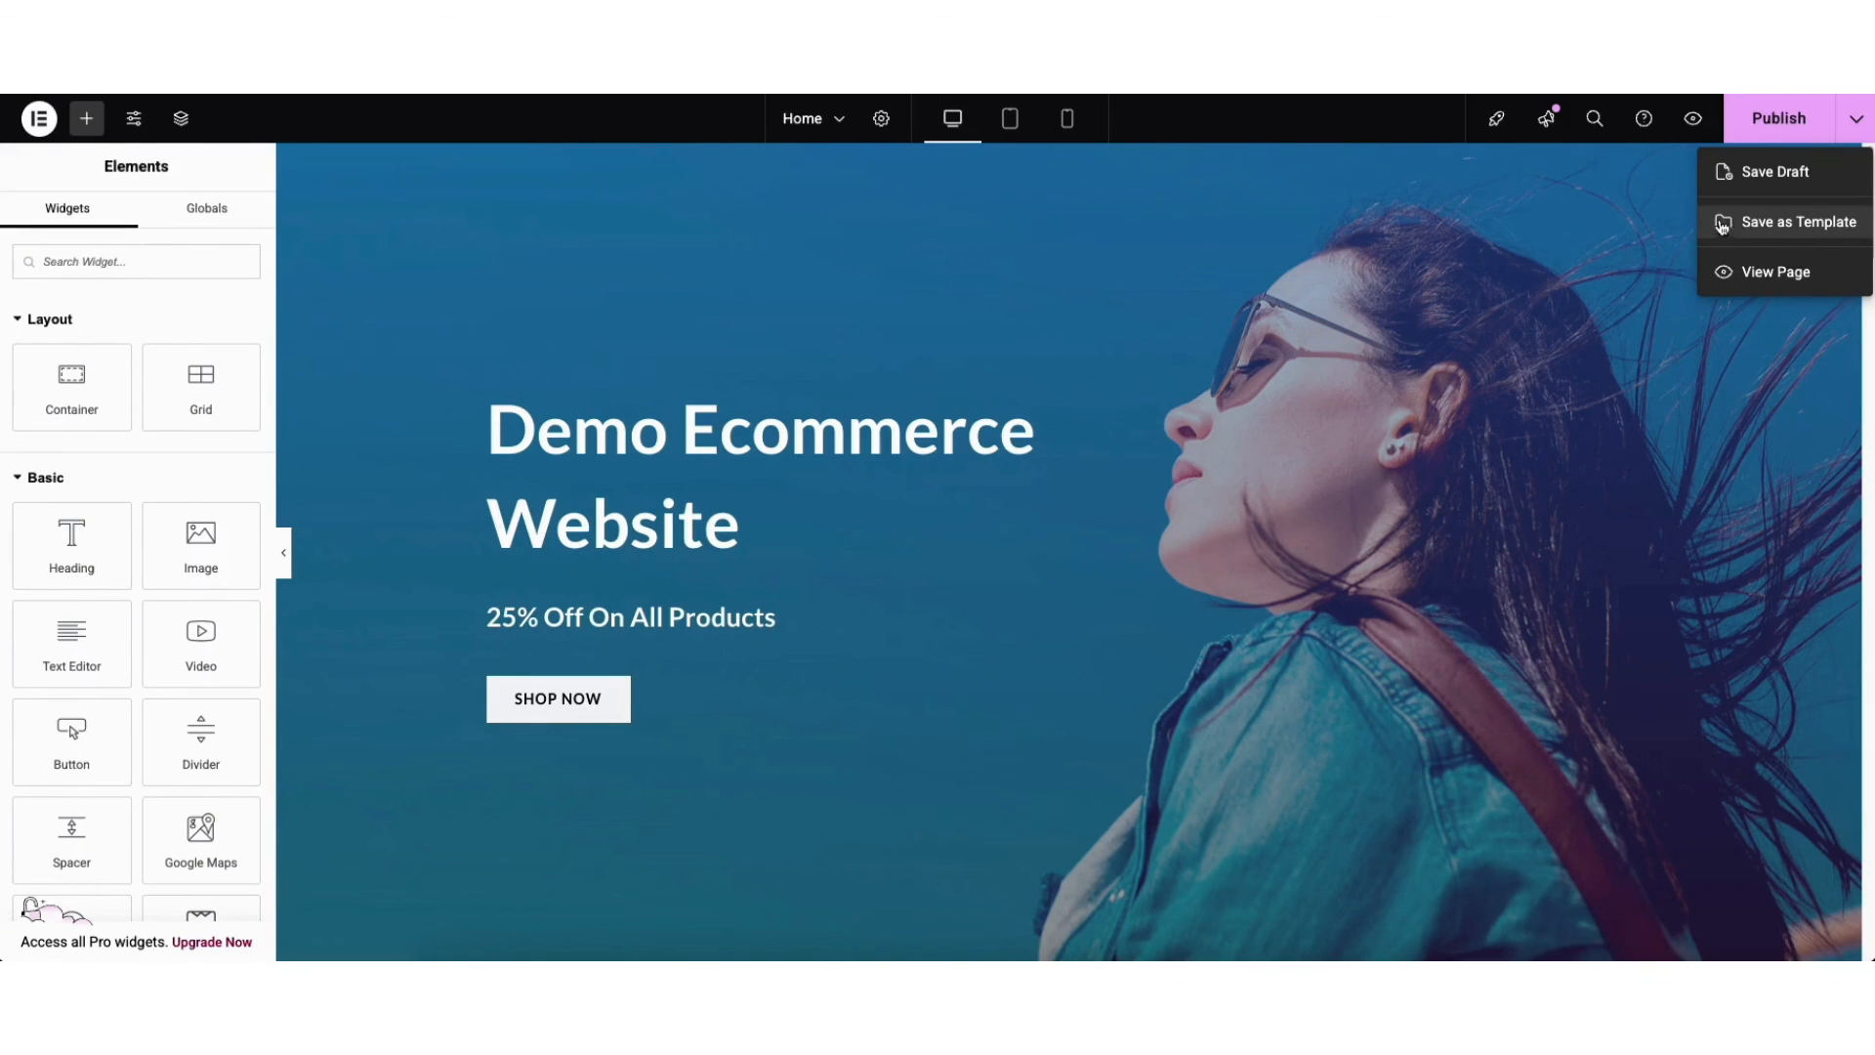
left_click(1670, 223)
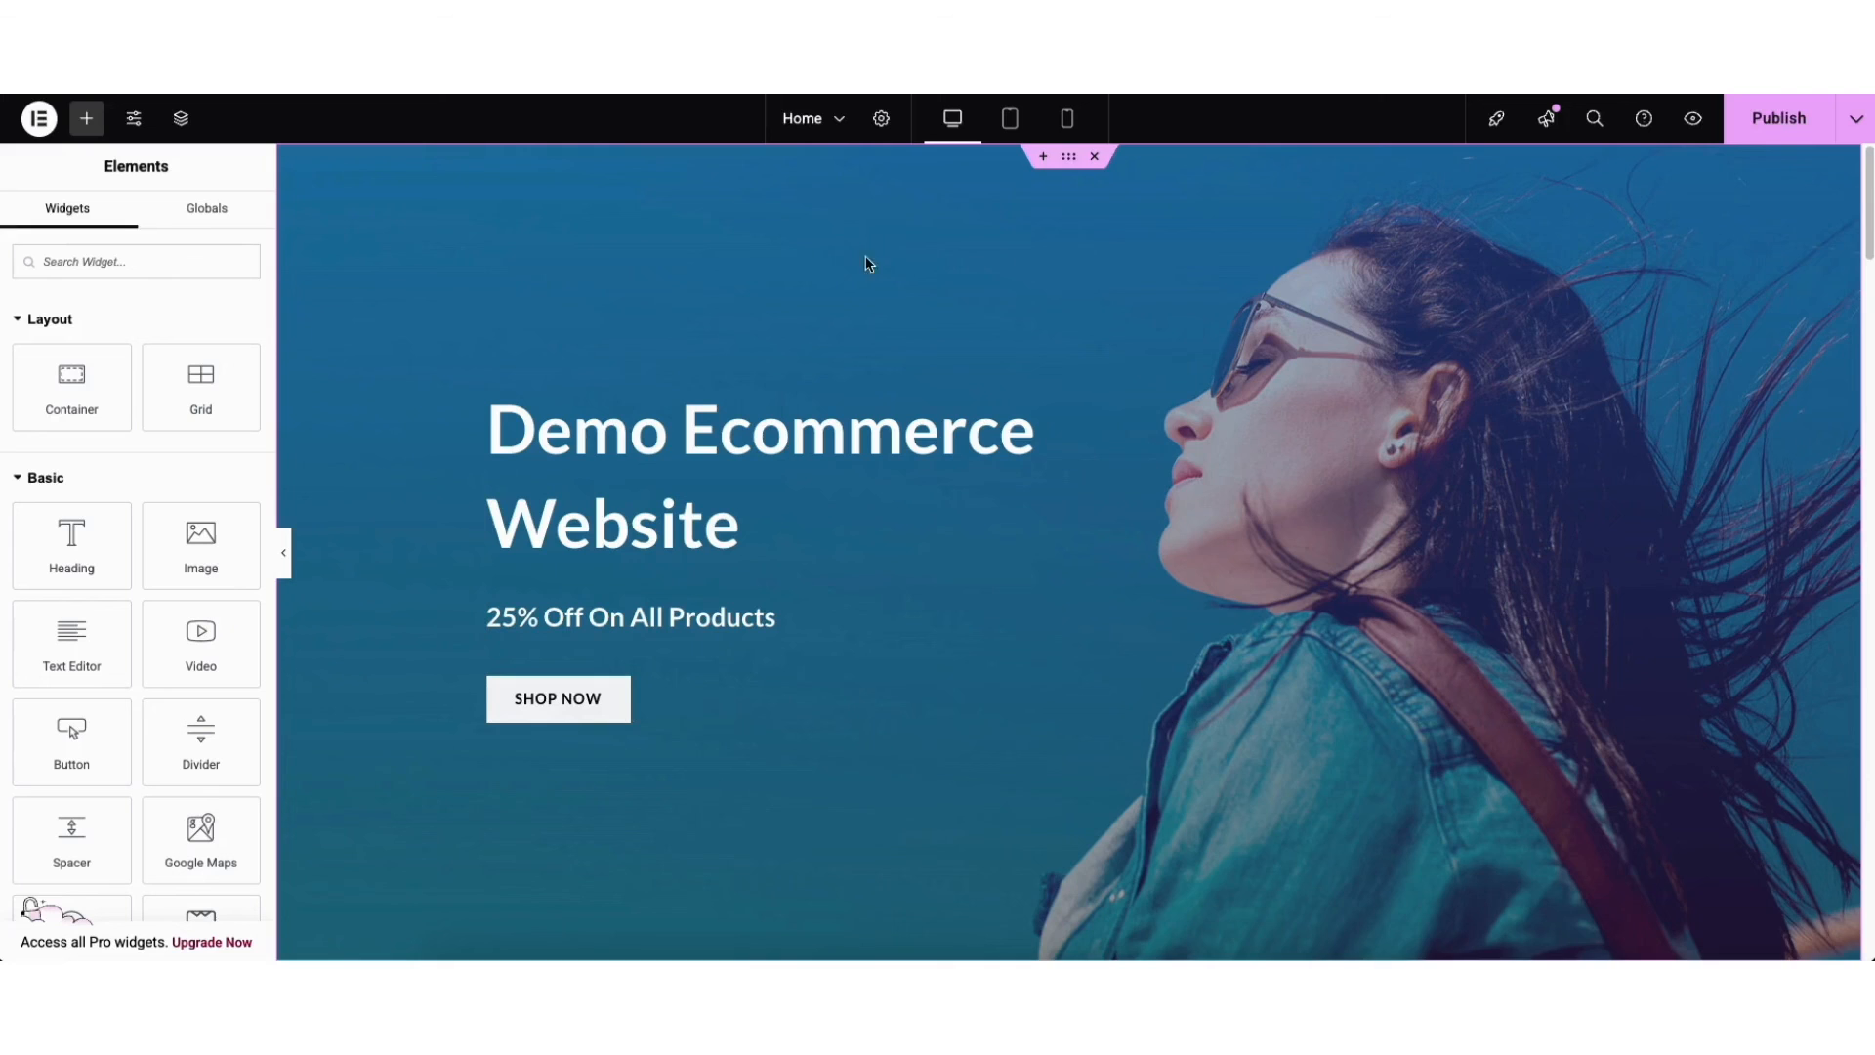
Step: Preview the Home page at tablet and mobile sizes and return to the desktop view
left_click(1012, 125)
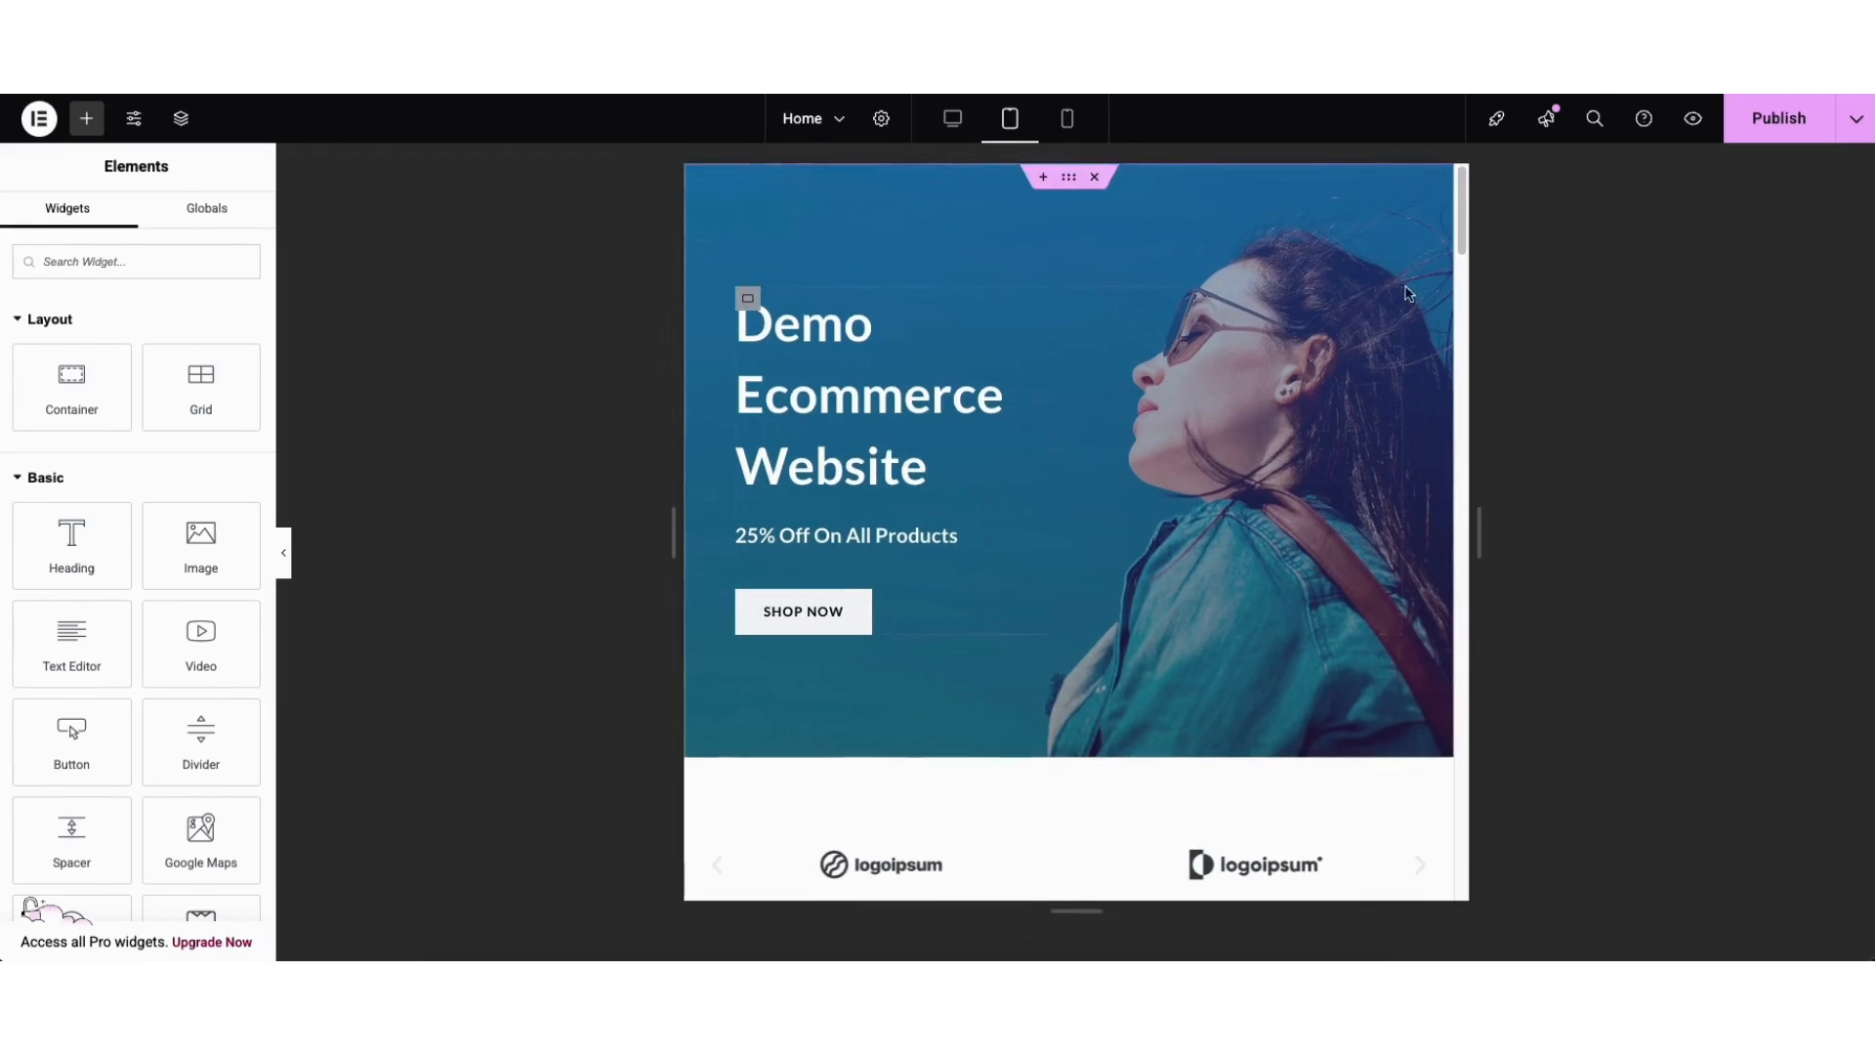
left_click_drag(1462, 201, 1123, 138)
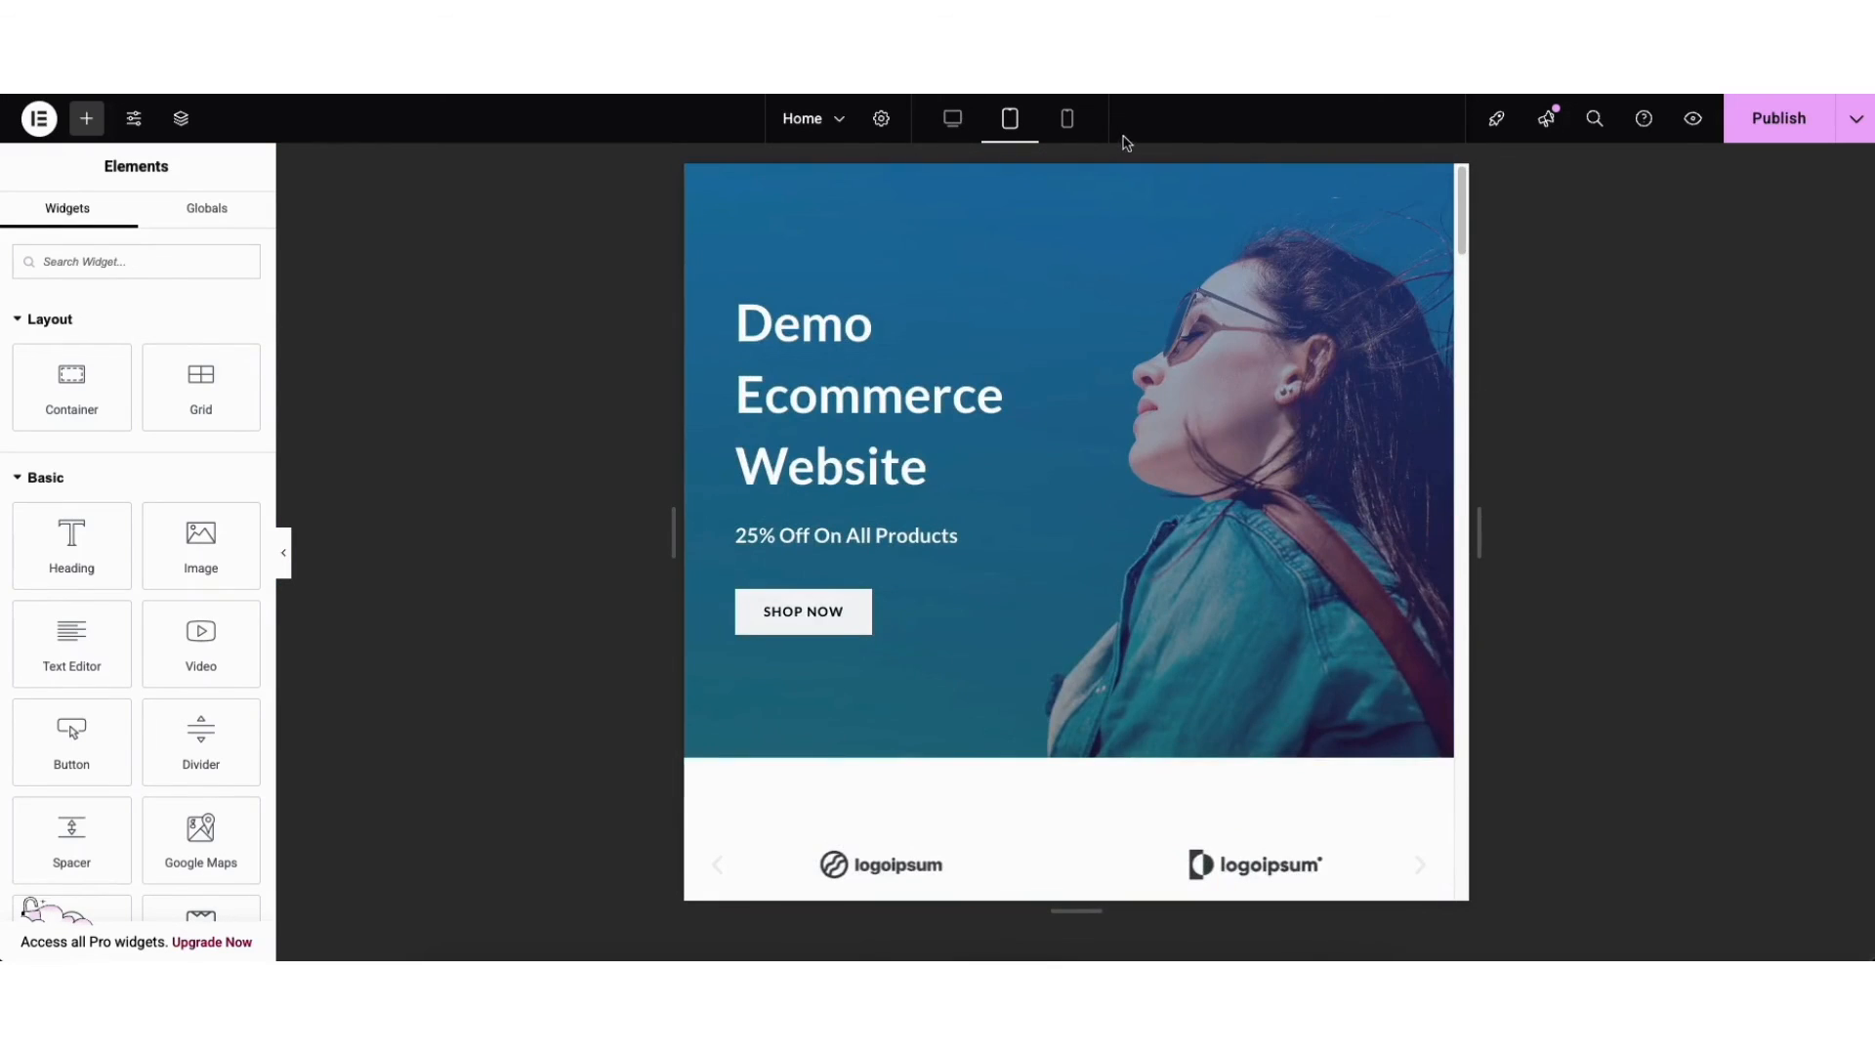
left_click(1067, 118)
mouse_move(1254, 192)
left_mouse_down()
mouse_move(1254, 293)
mouse_move(1260, 156)
left_mouse_up()
left_click(954, 121)
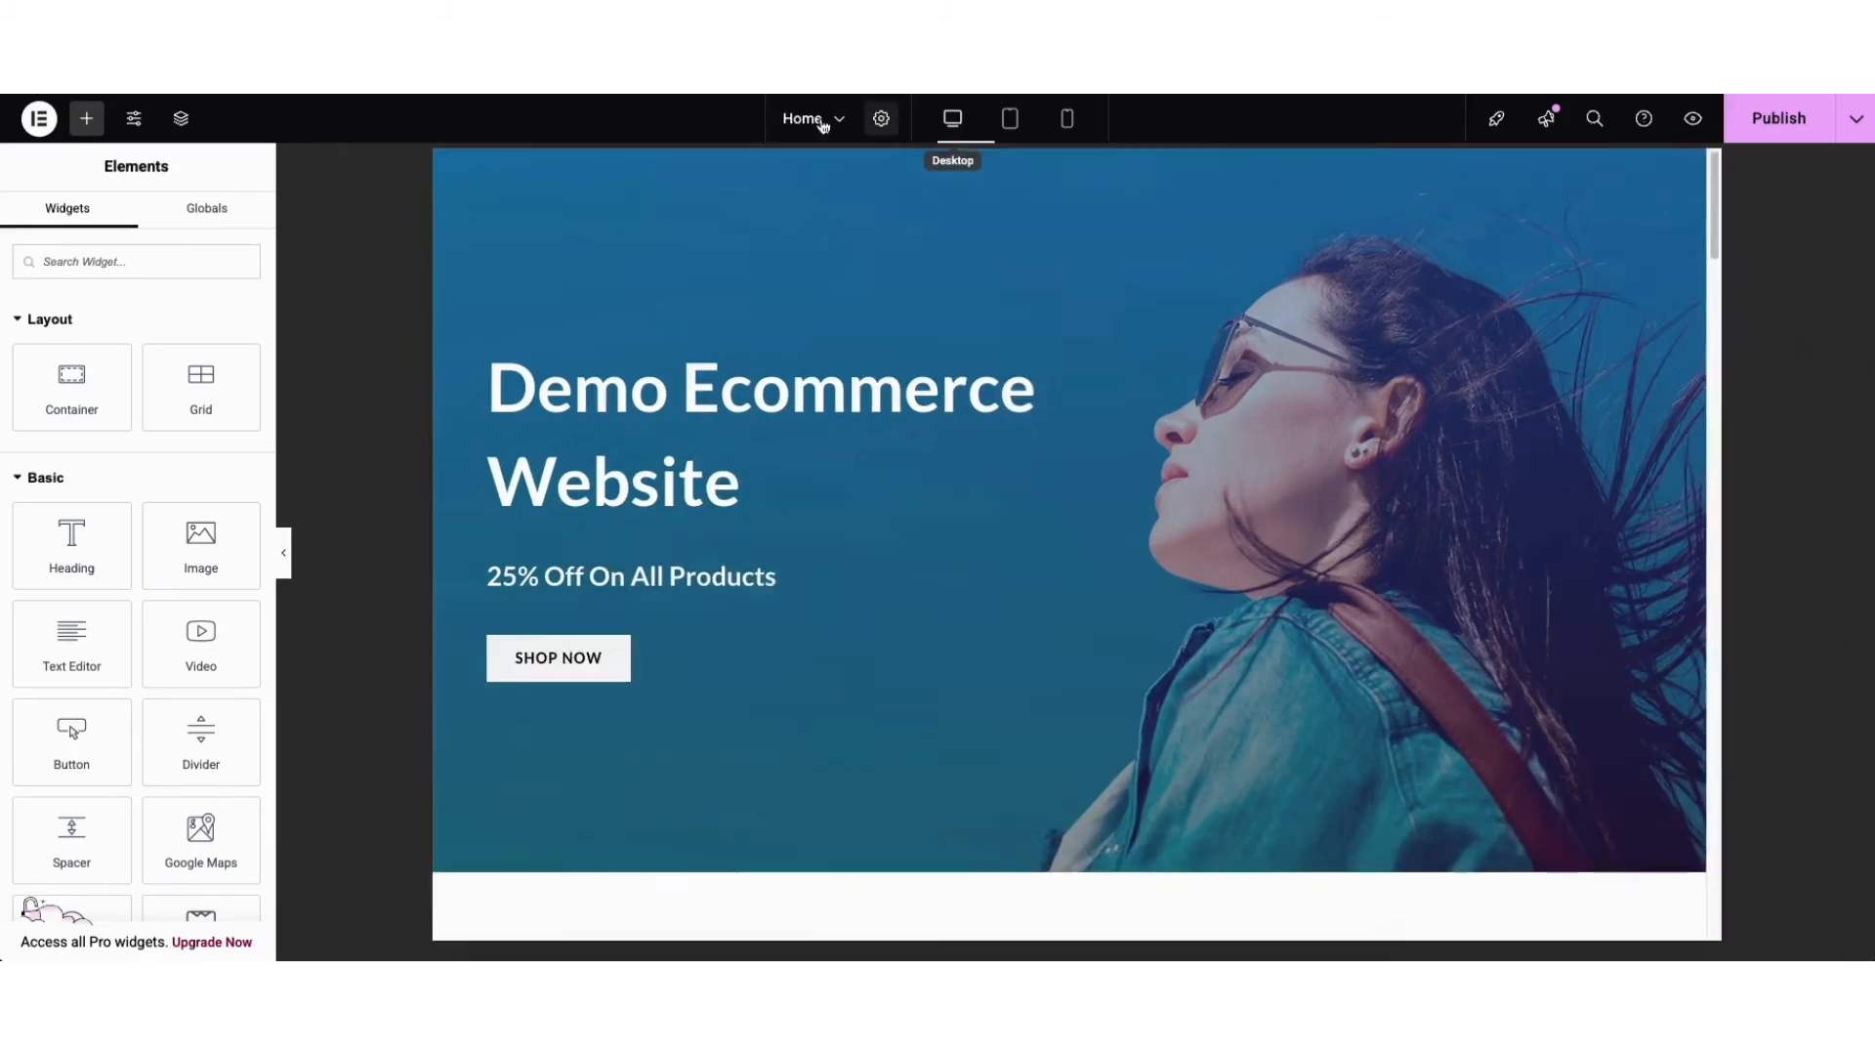
Step: Review the global site settings and the Home page's revision history
left_click(134, 125)
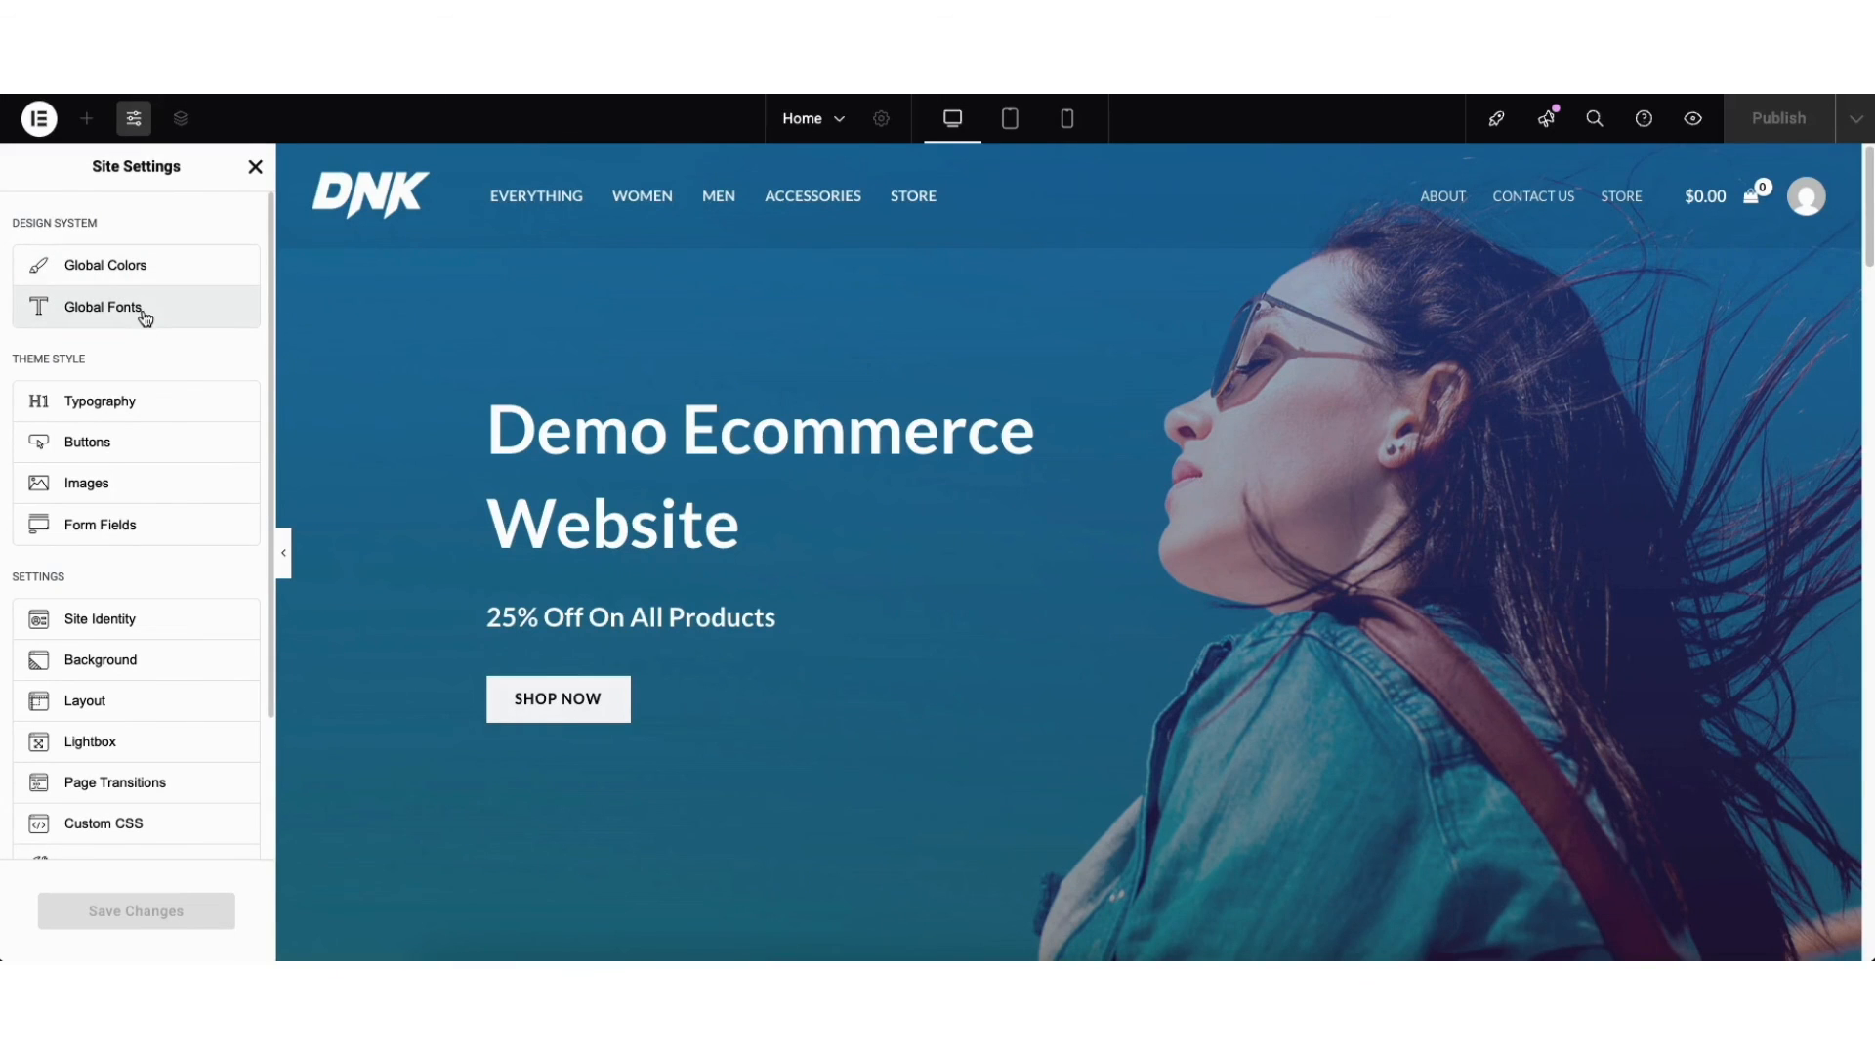
left_click(256, 168)
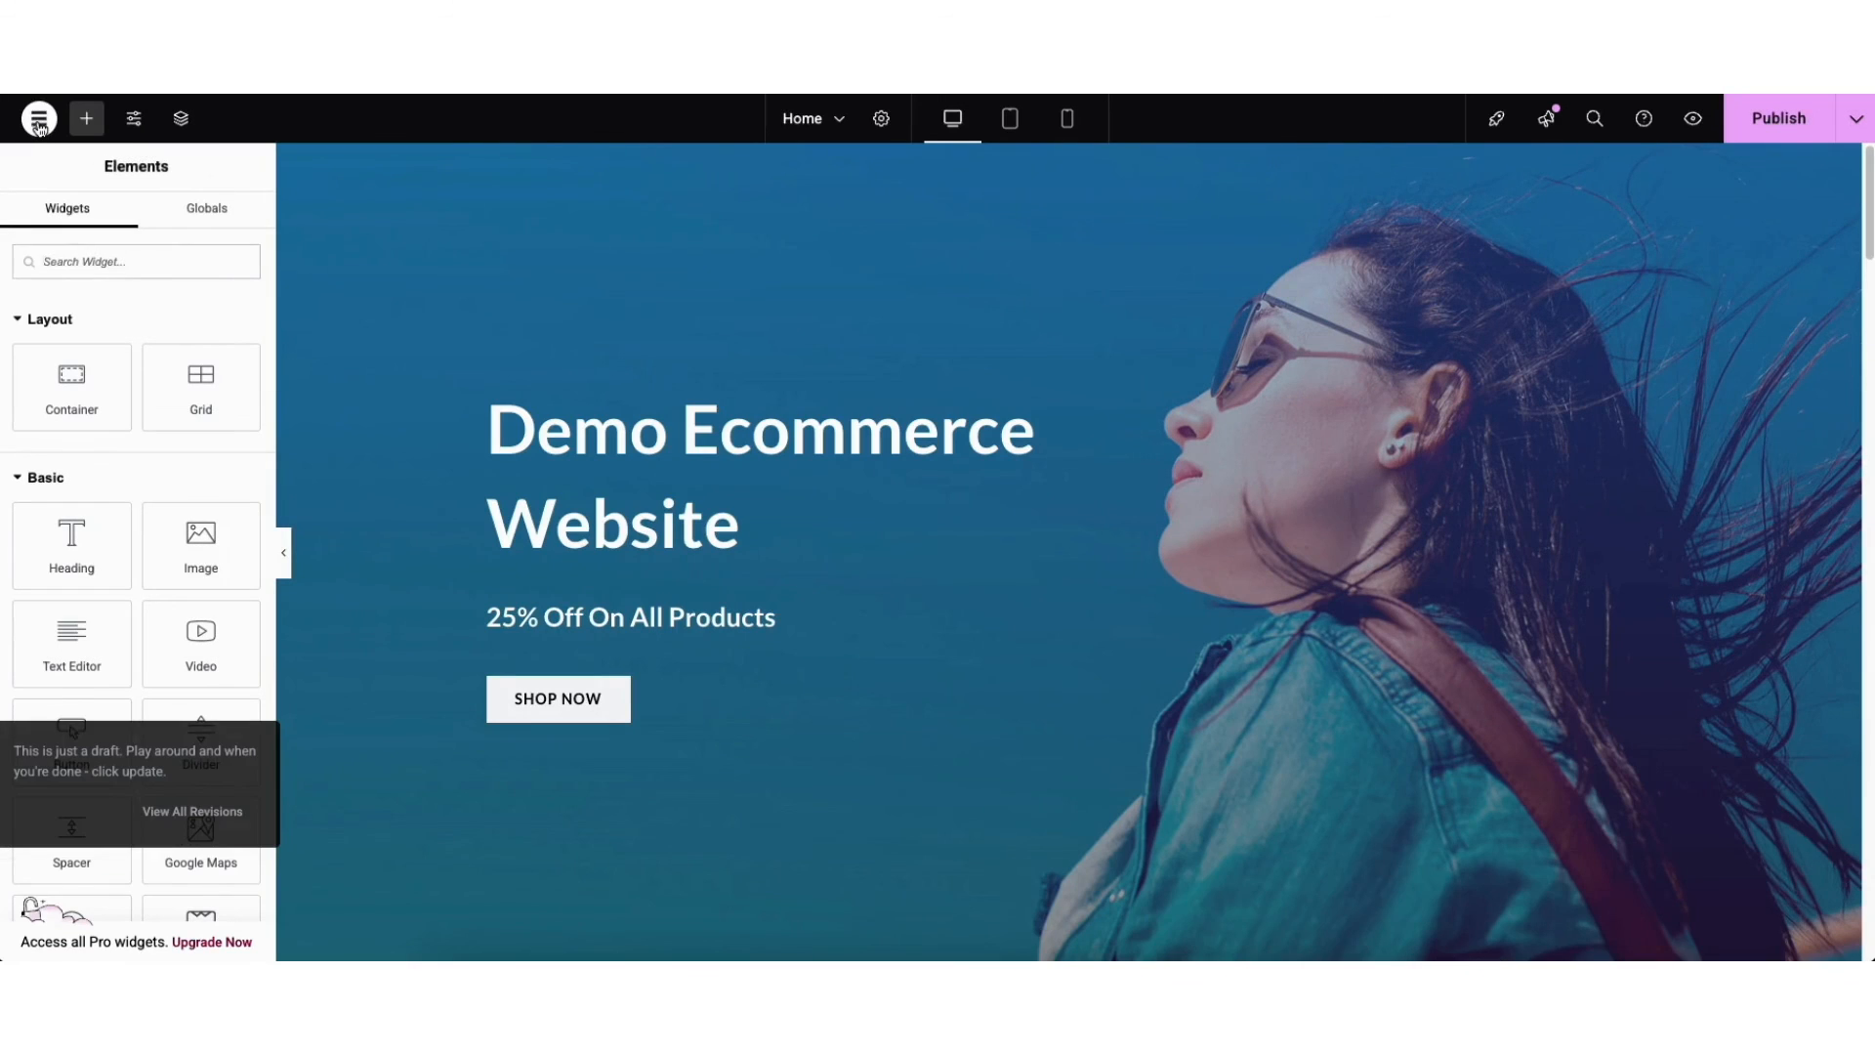
left_click(39, 120)
left_click(78, 201)
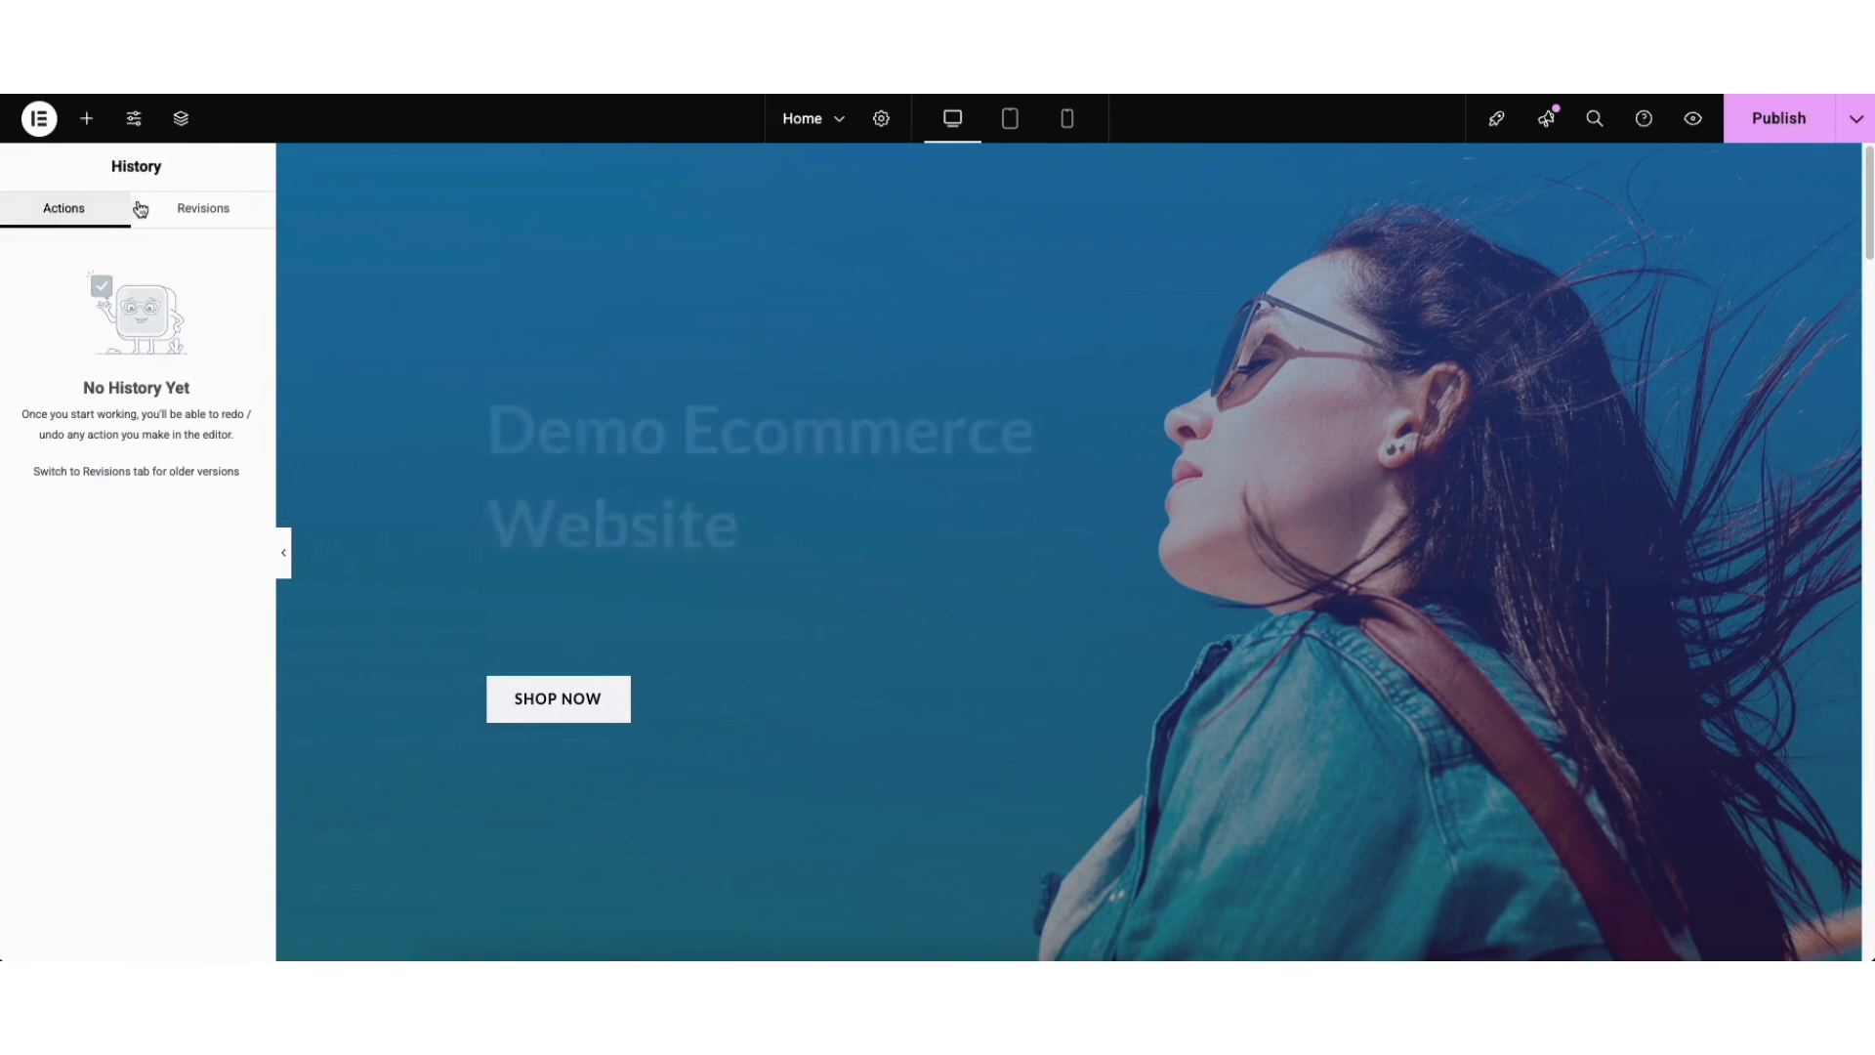
left_click(195, 209)
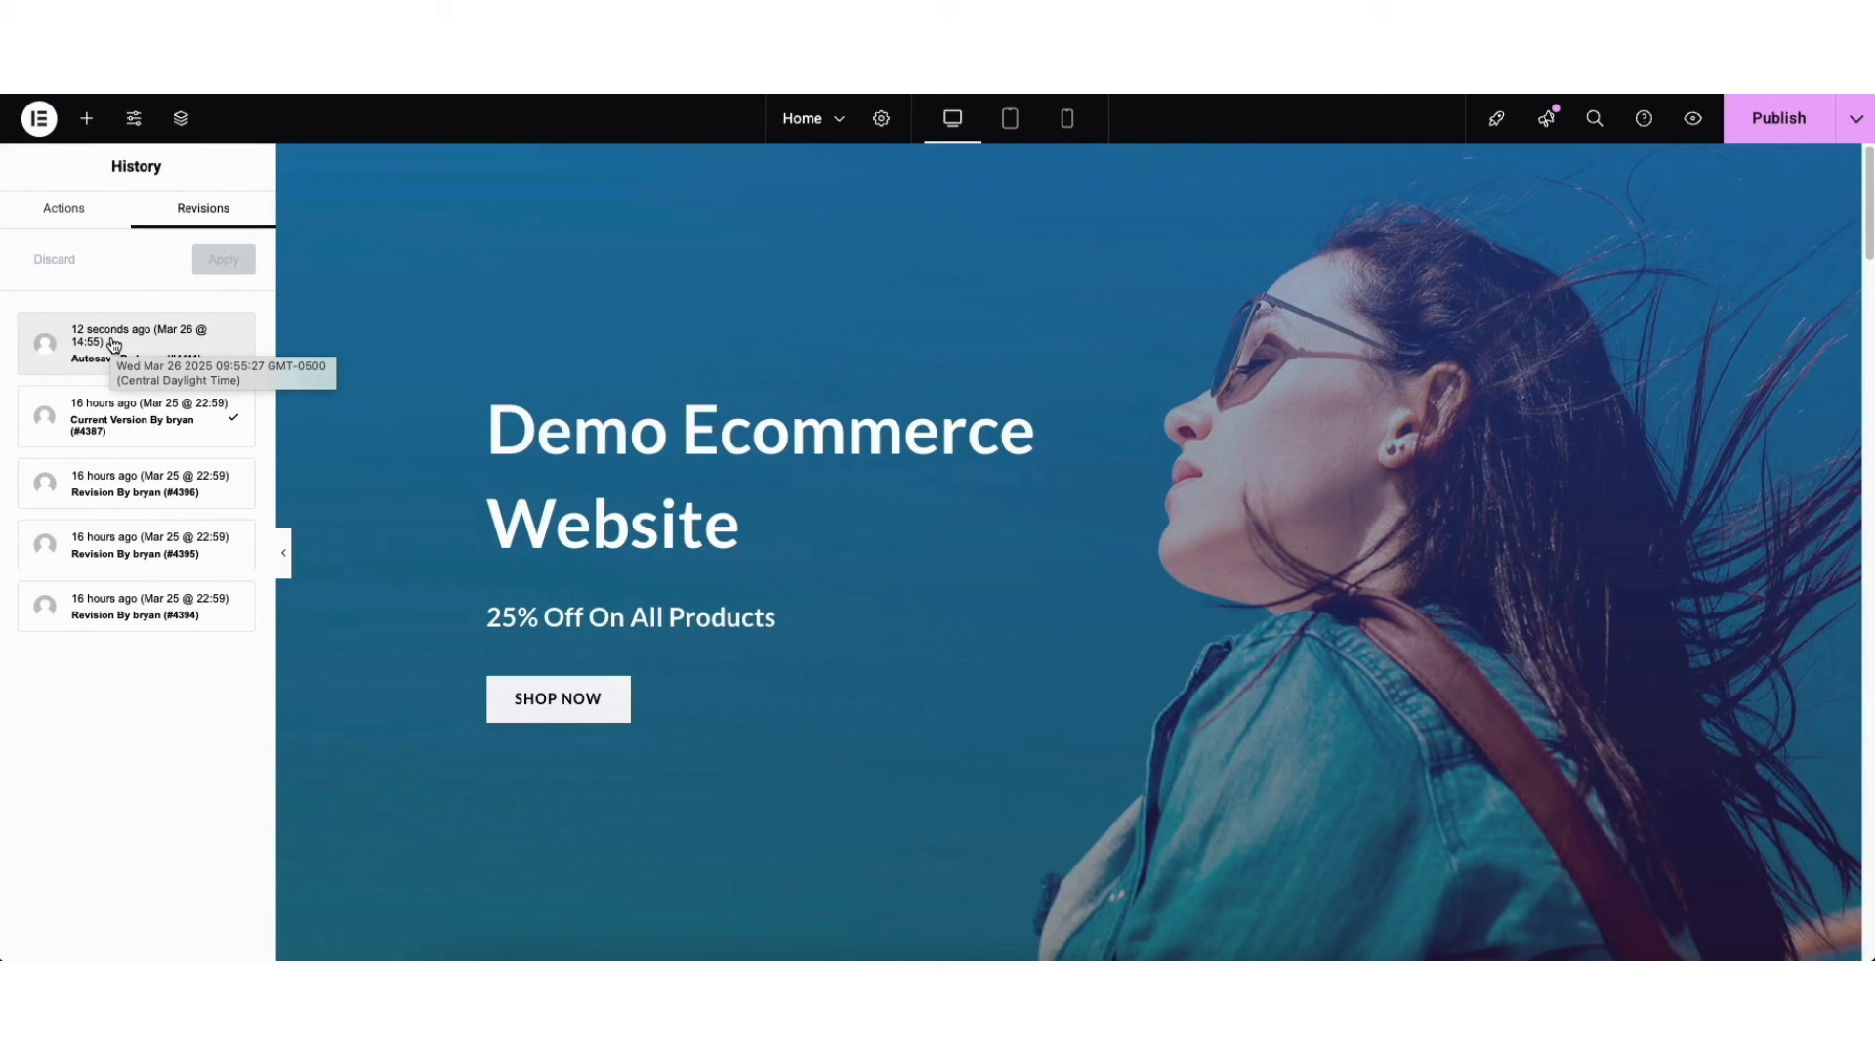
left_click(39, 121)
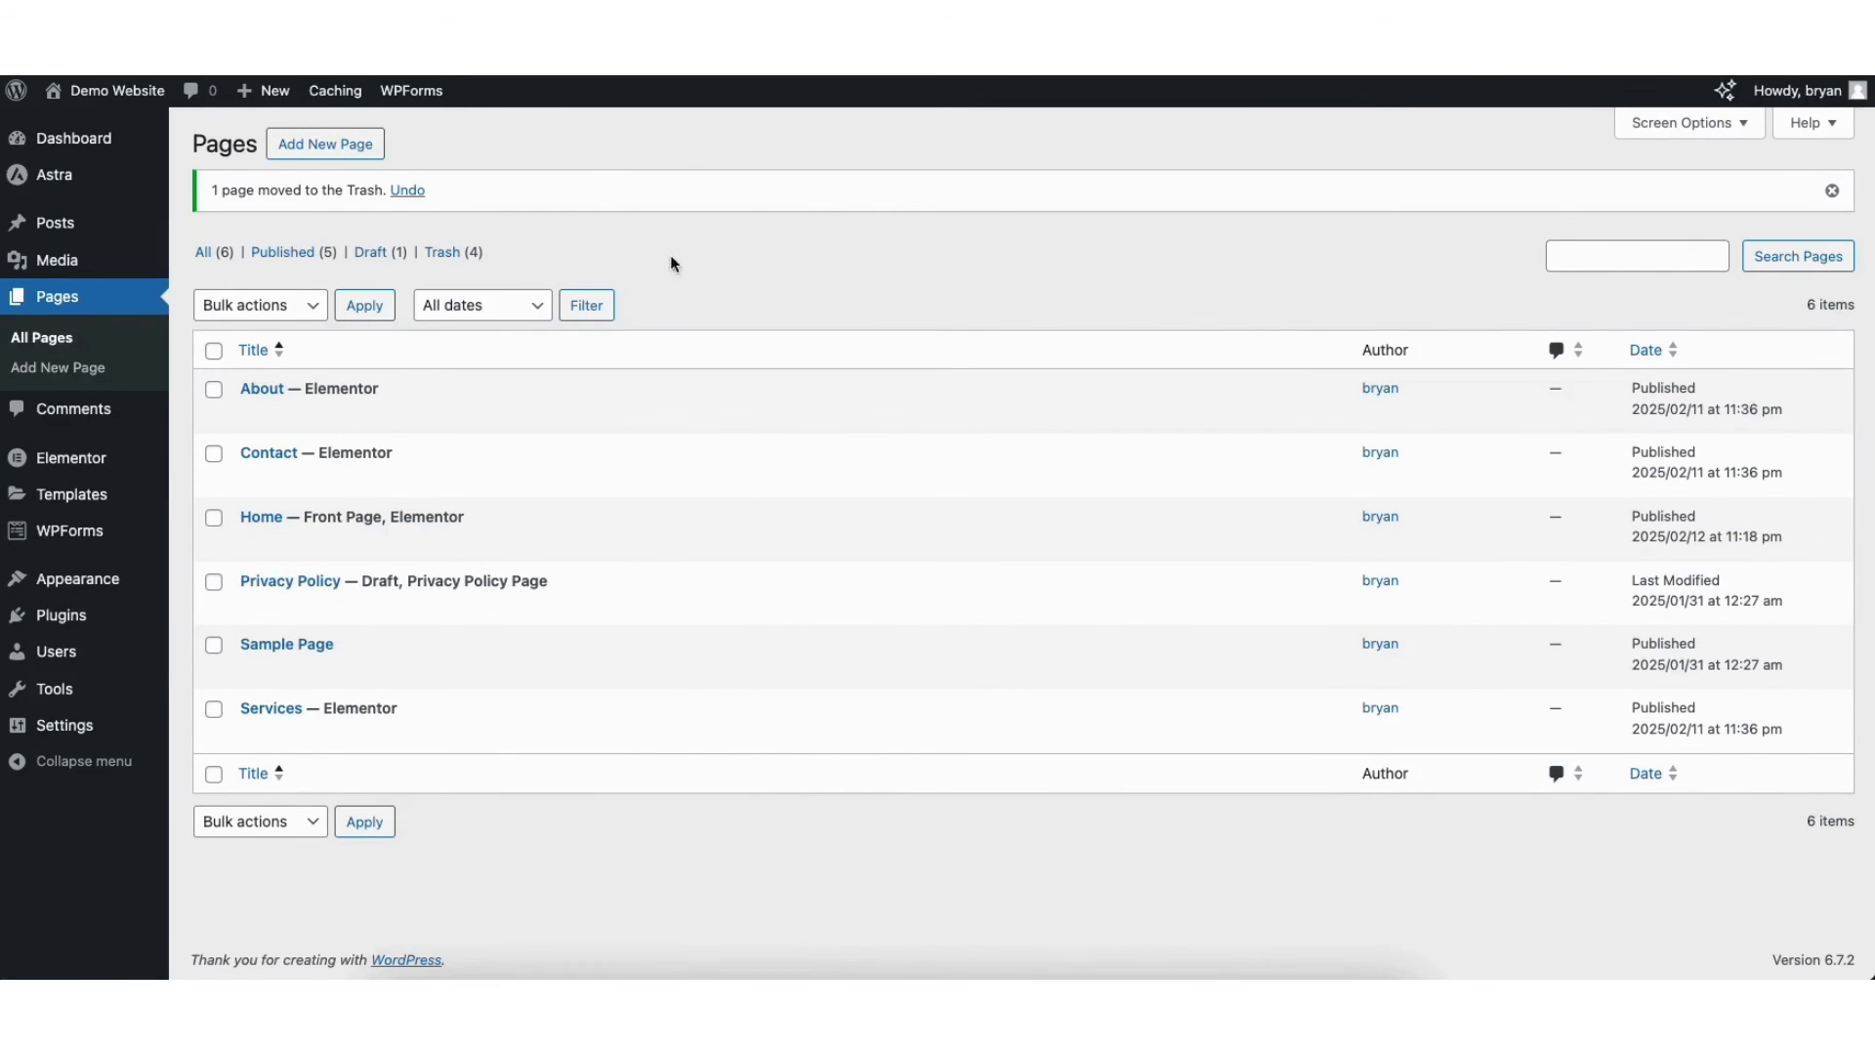
Step: View the list of all pages and the media library in the WordPress dashboard
left_click(42, 342)
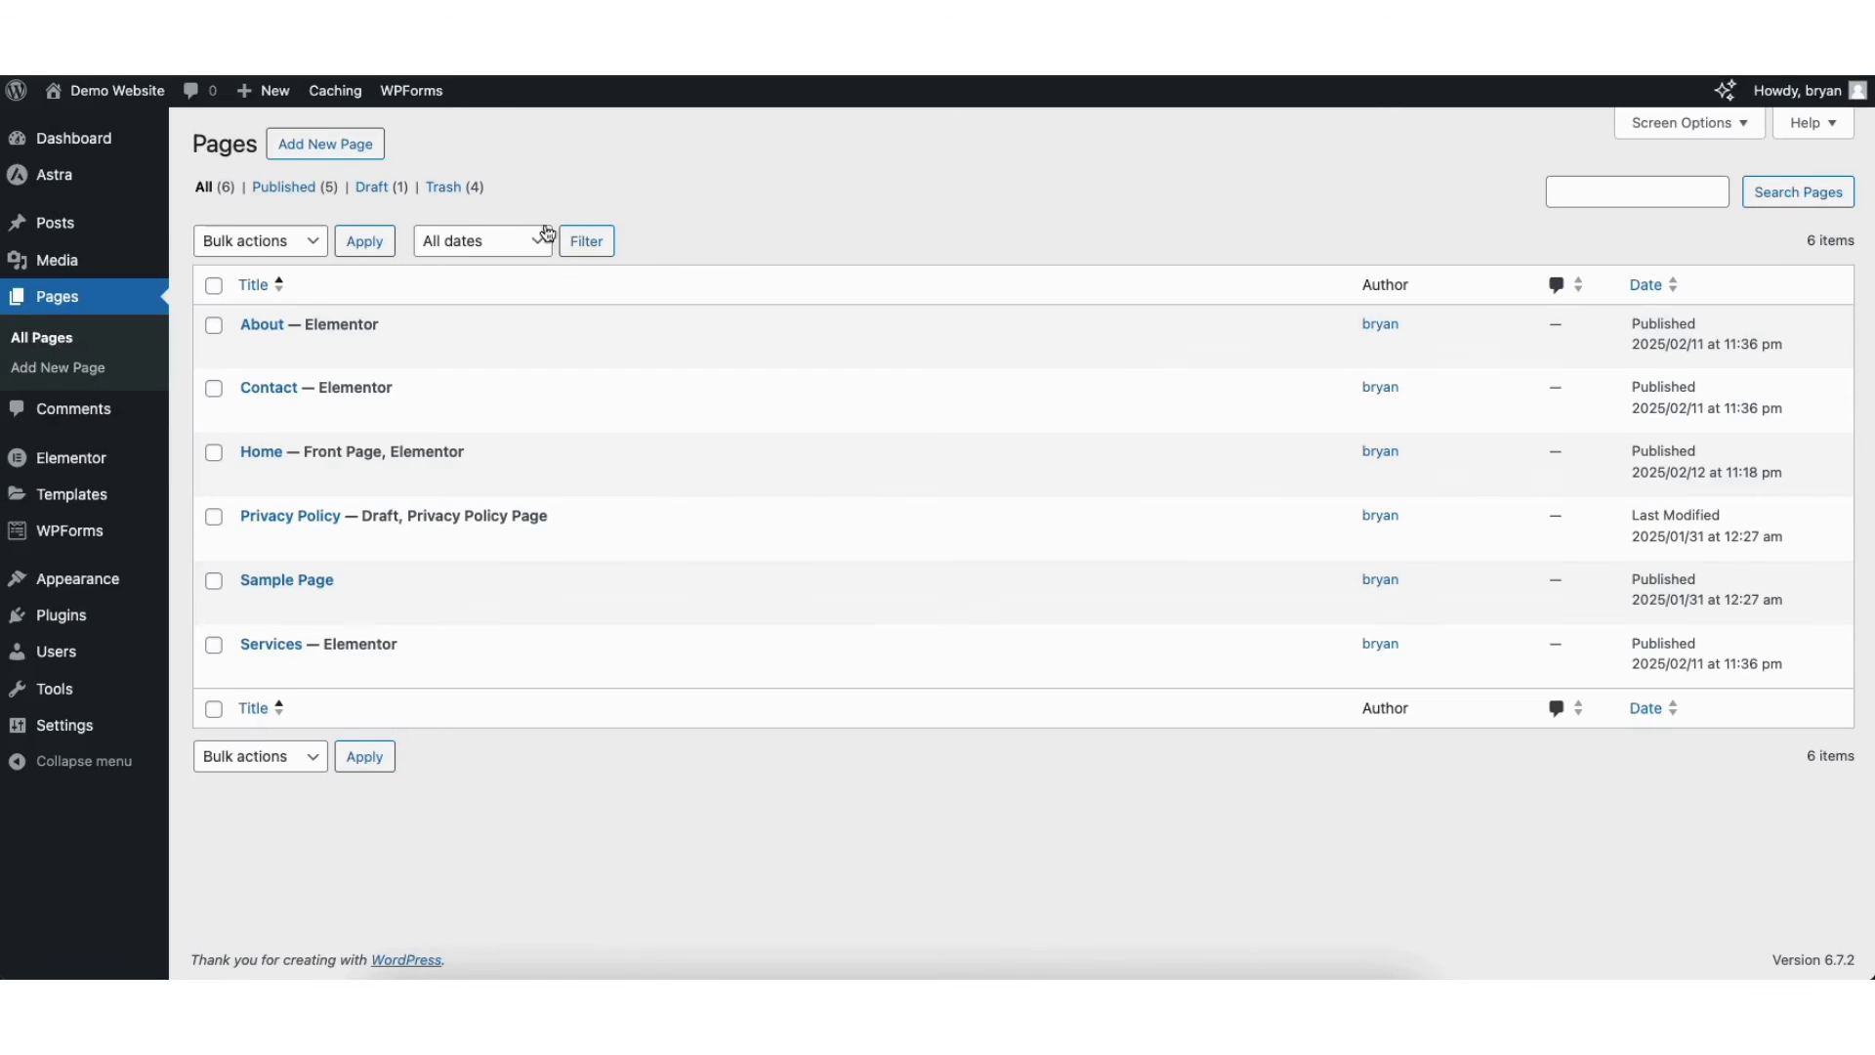
mouse_move(54, 264)
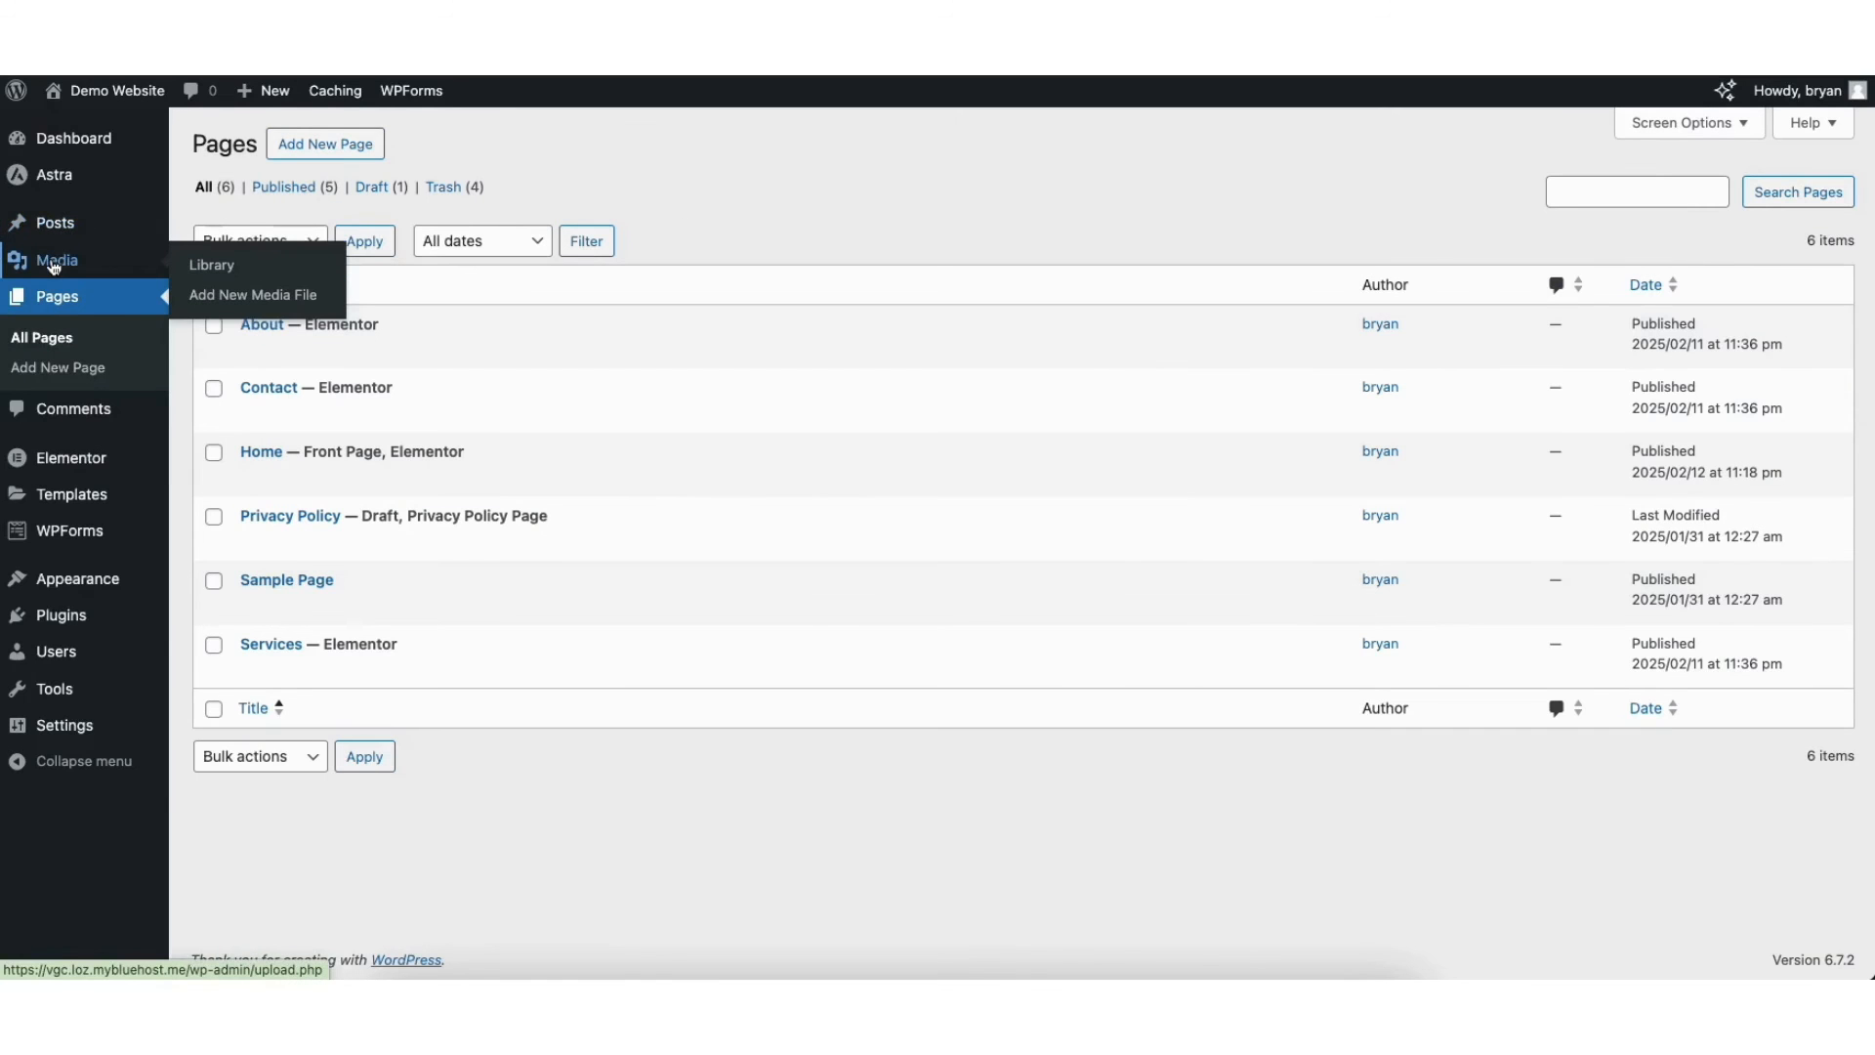
left_click(213, 272)
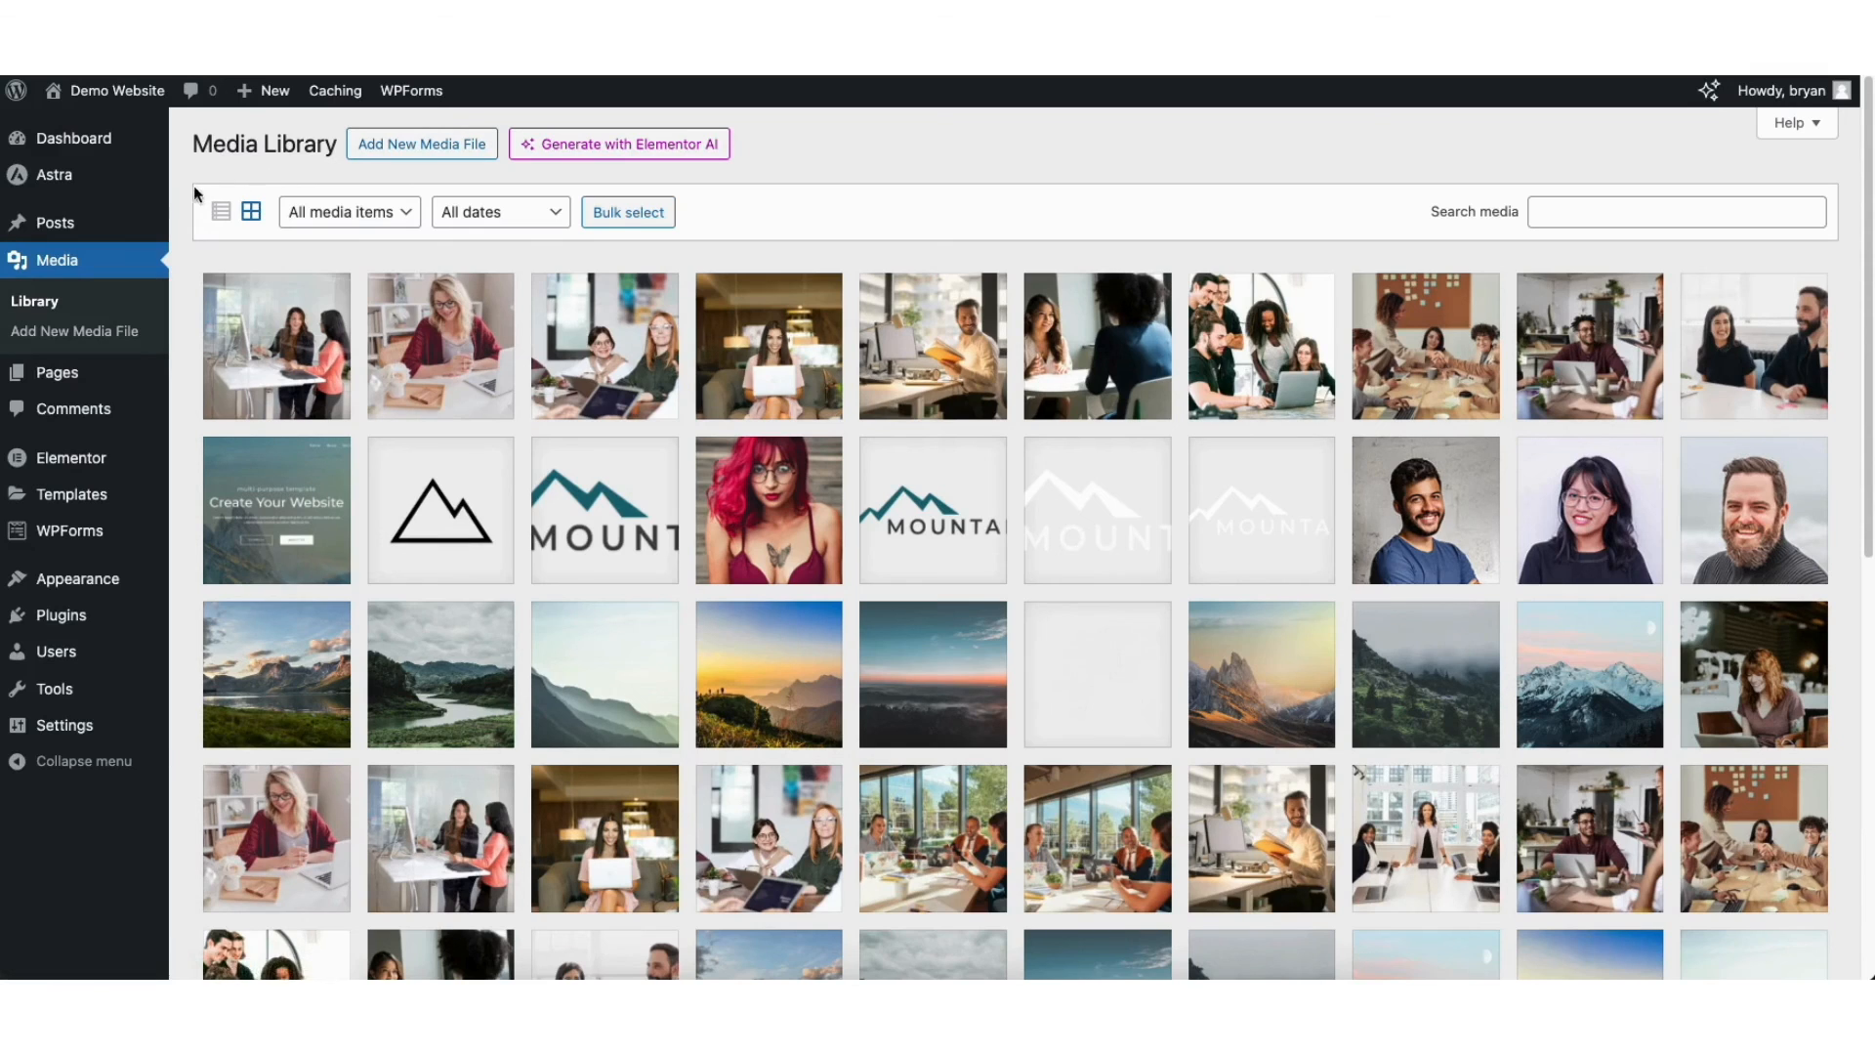
Step: View the list of all posts and the site's comments with their moderation options
mouse_move(57, 226)
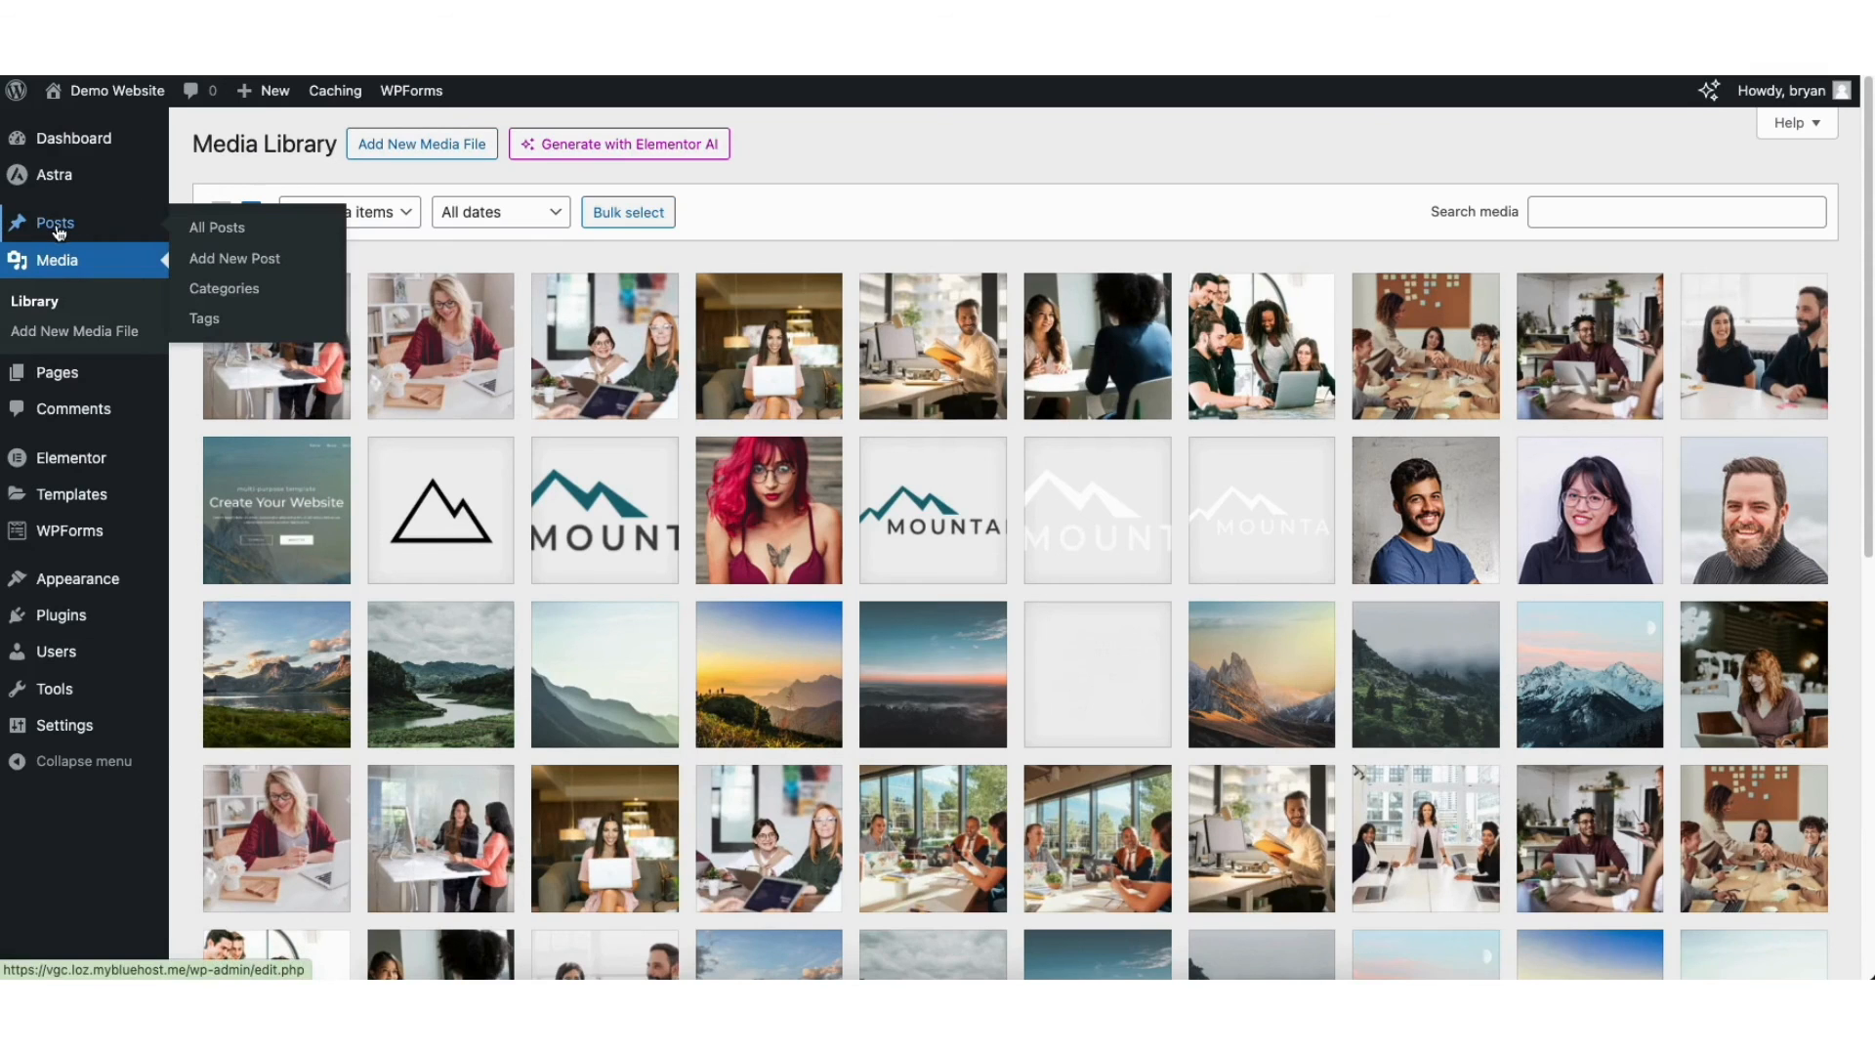
left_click(223, 233)
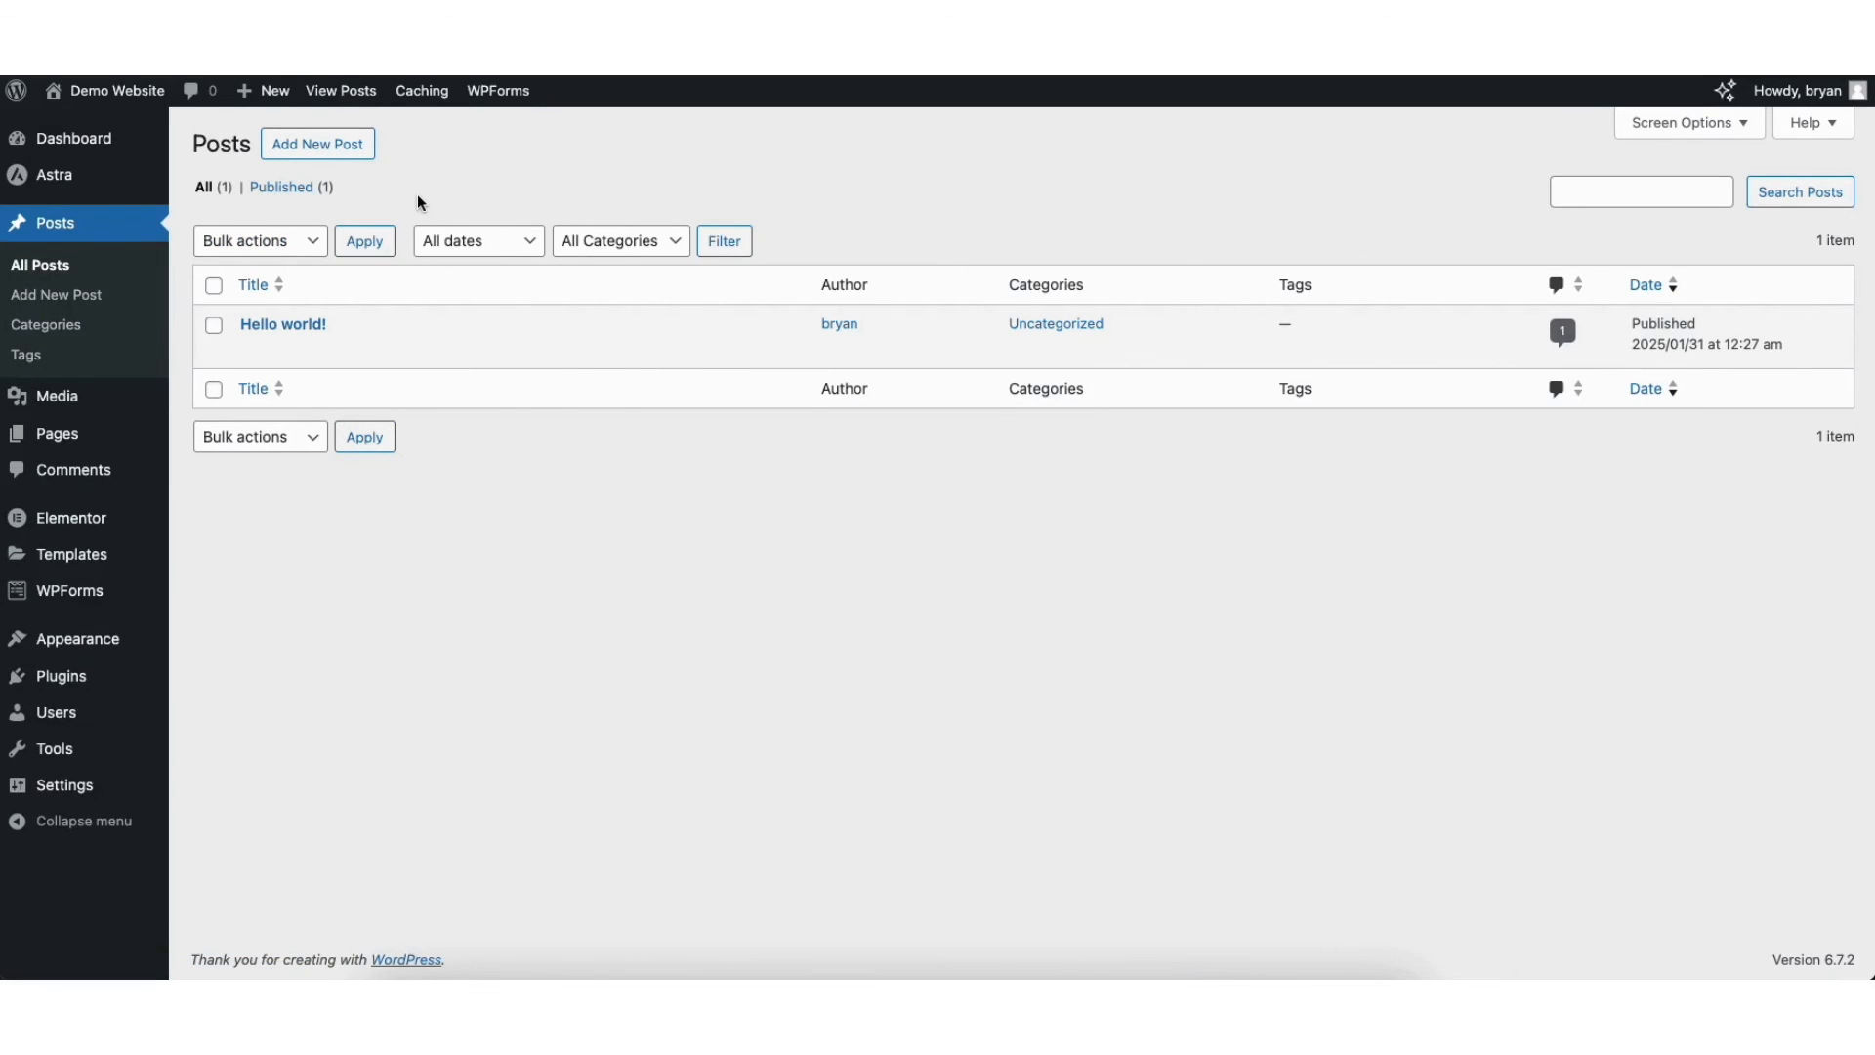
left_click(76, 472)
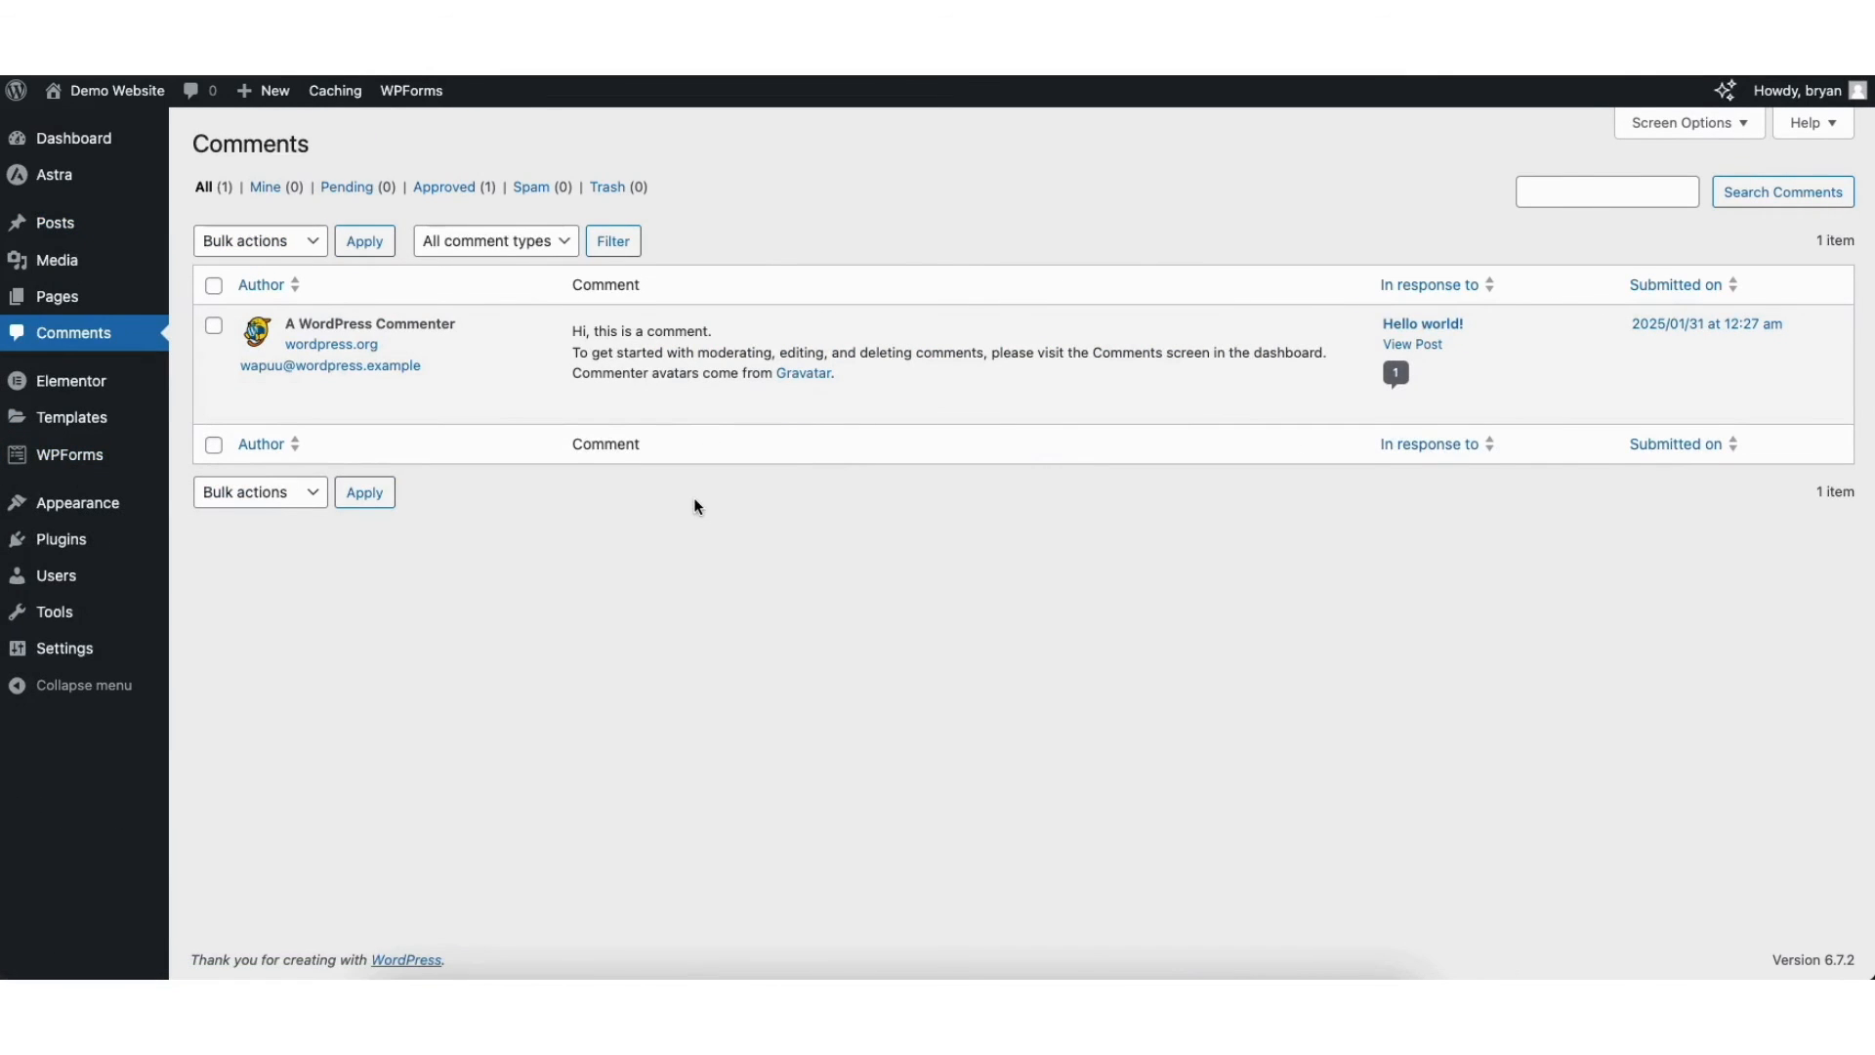
mouse_move(671, 407)
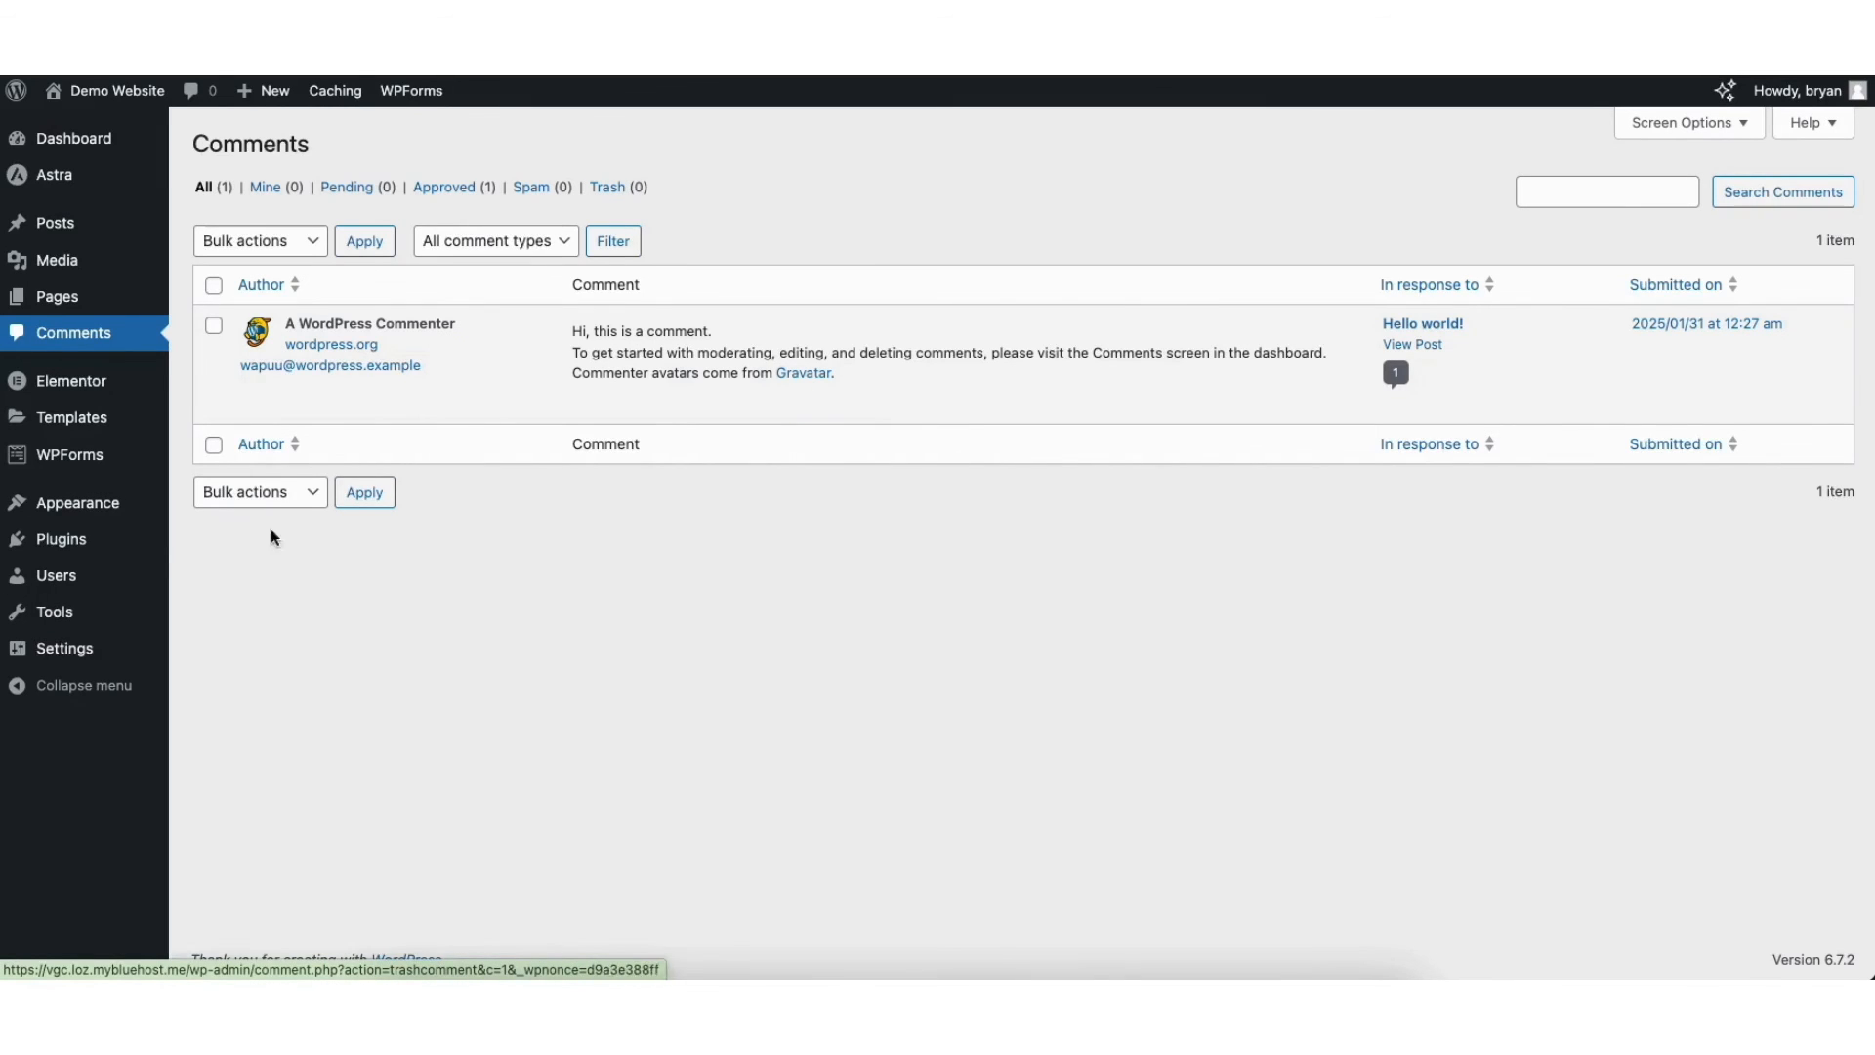
Step: Open the catalogue for adding new plugins and view the featured ones
mouse_move(73, 544)
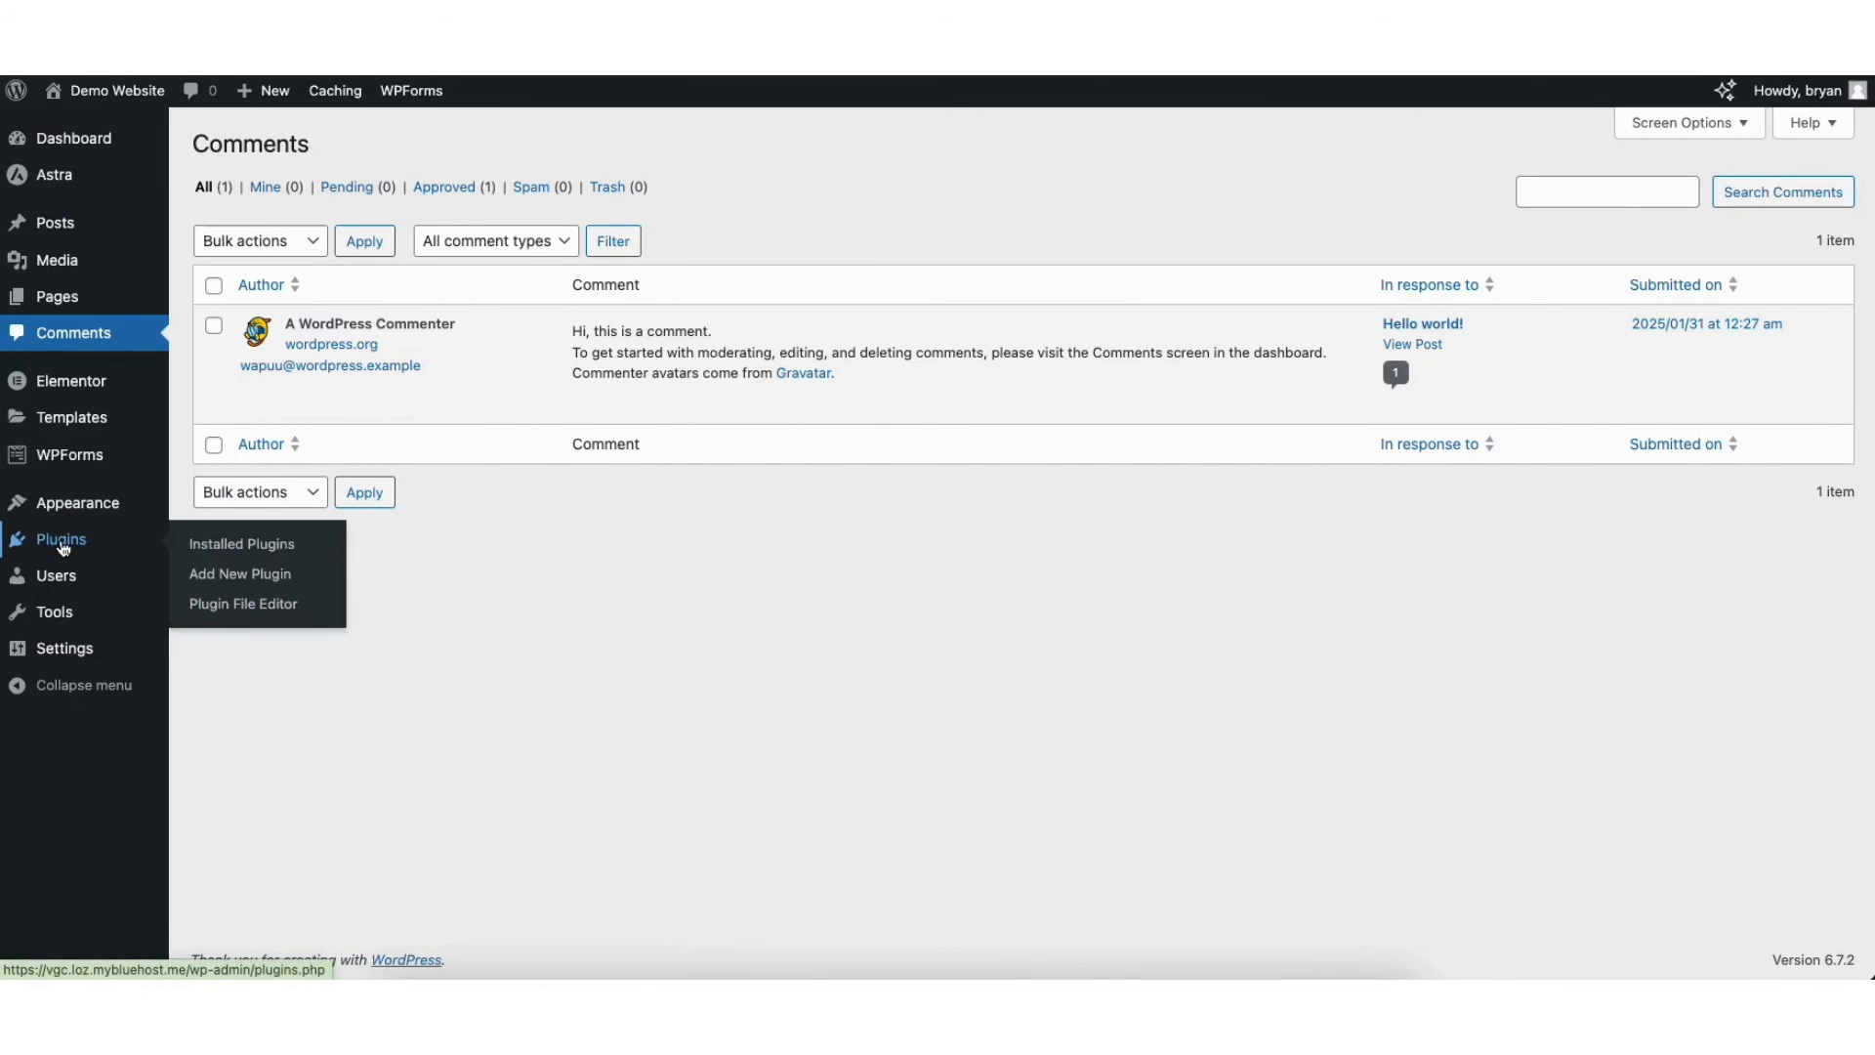
left_click(237, 577)
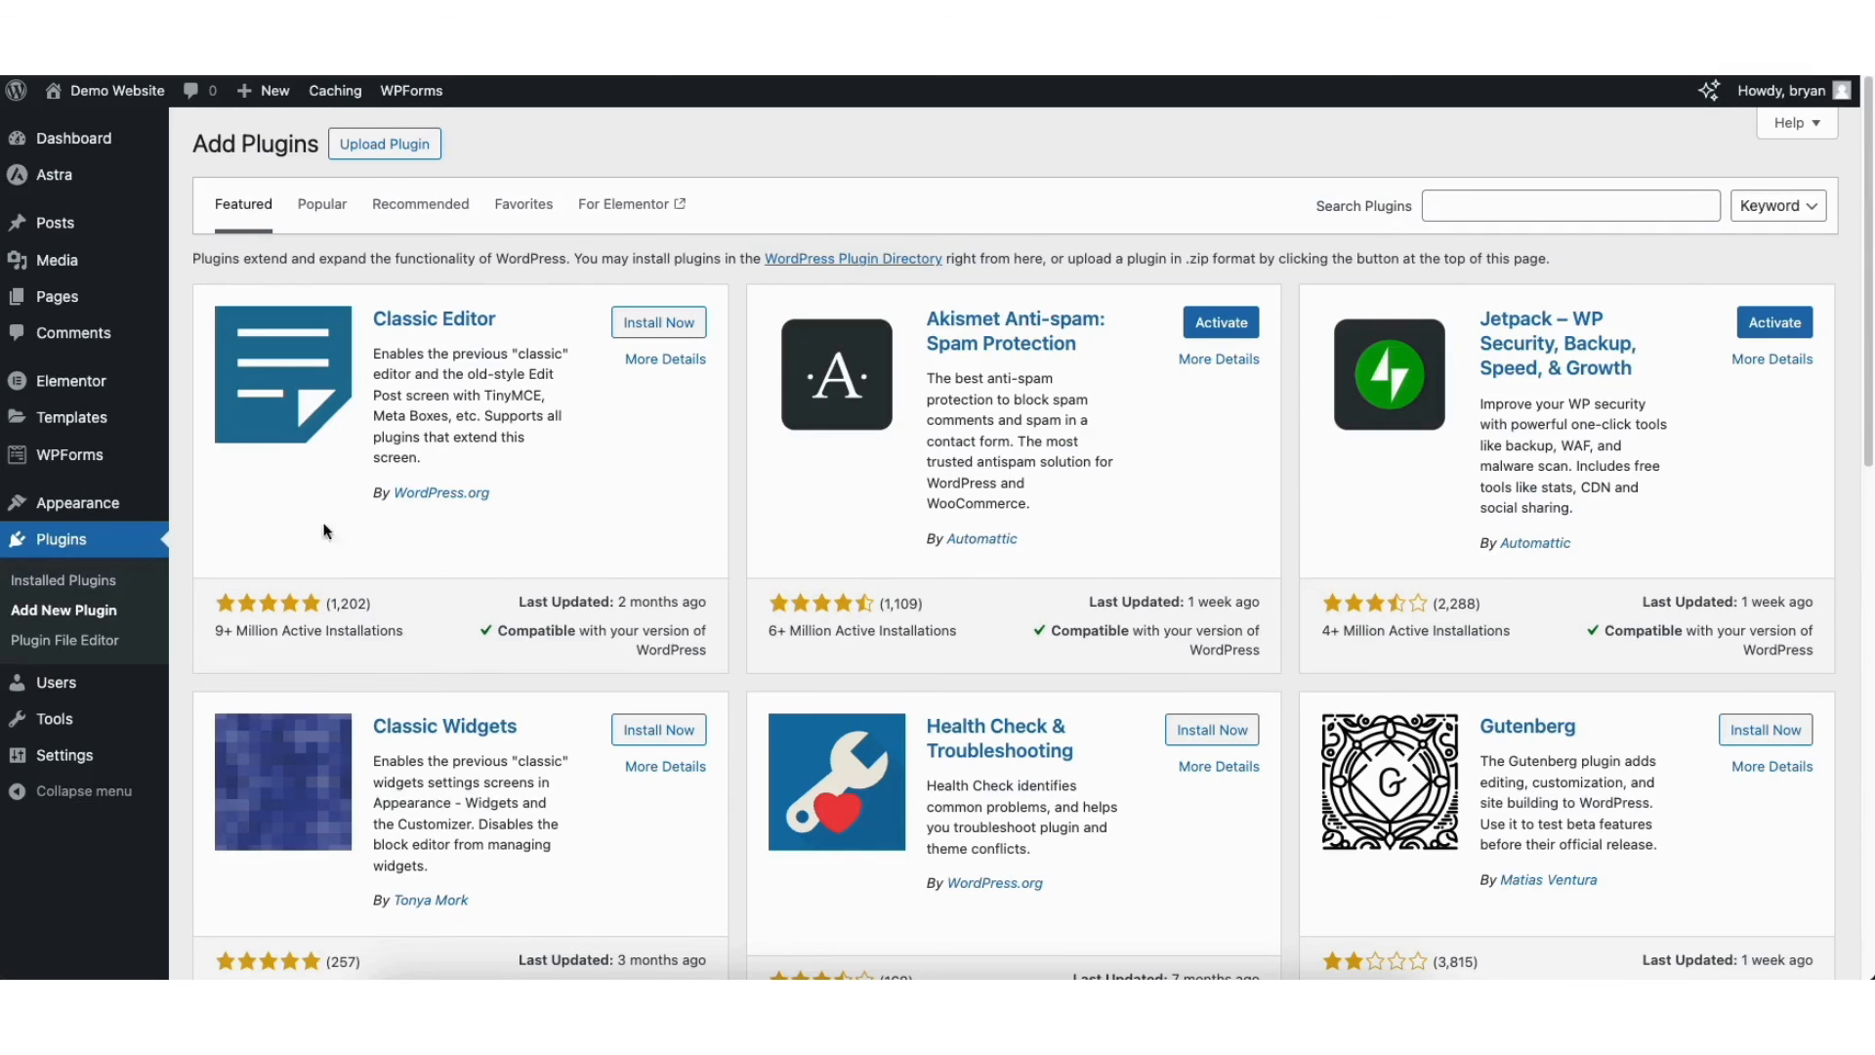
Step: Open the site's menu management and load the Main Menu (Primary Menu) for editing
mouse_move(70, 513)
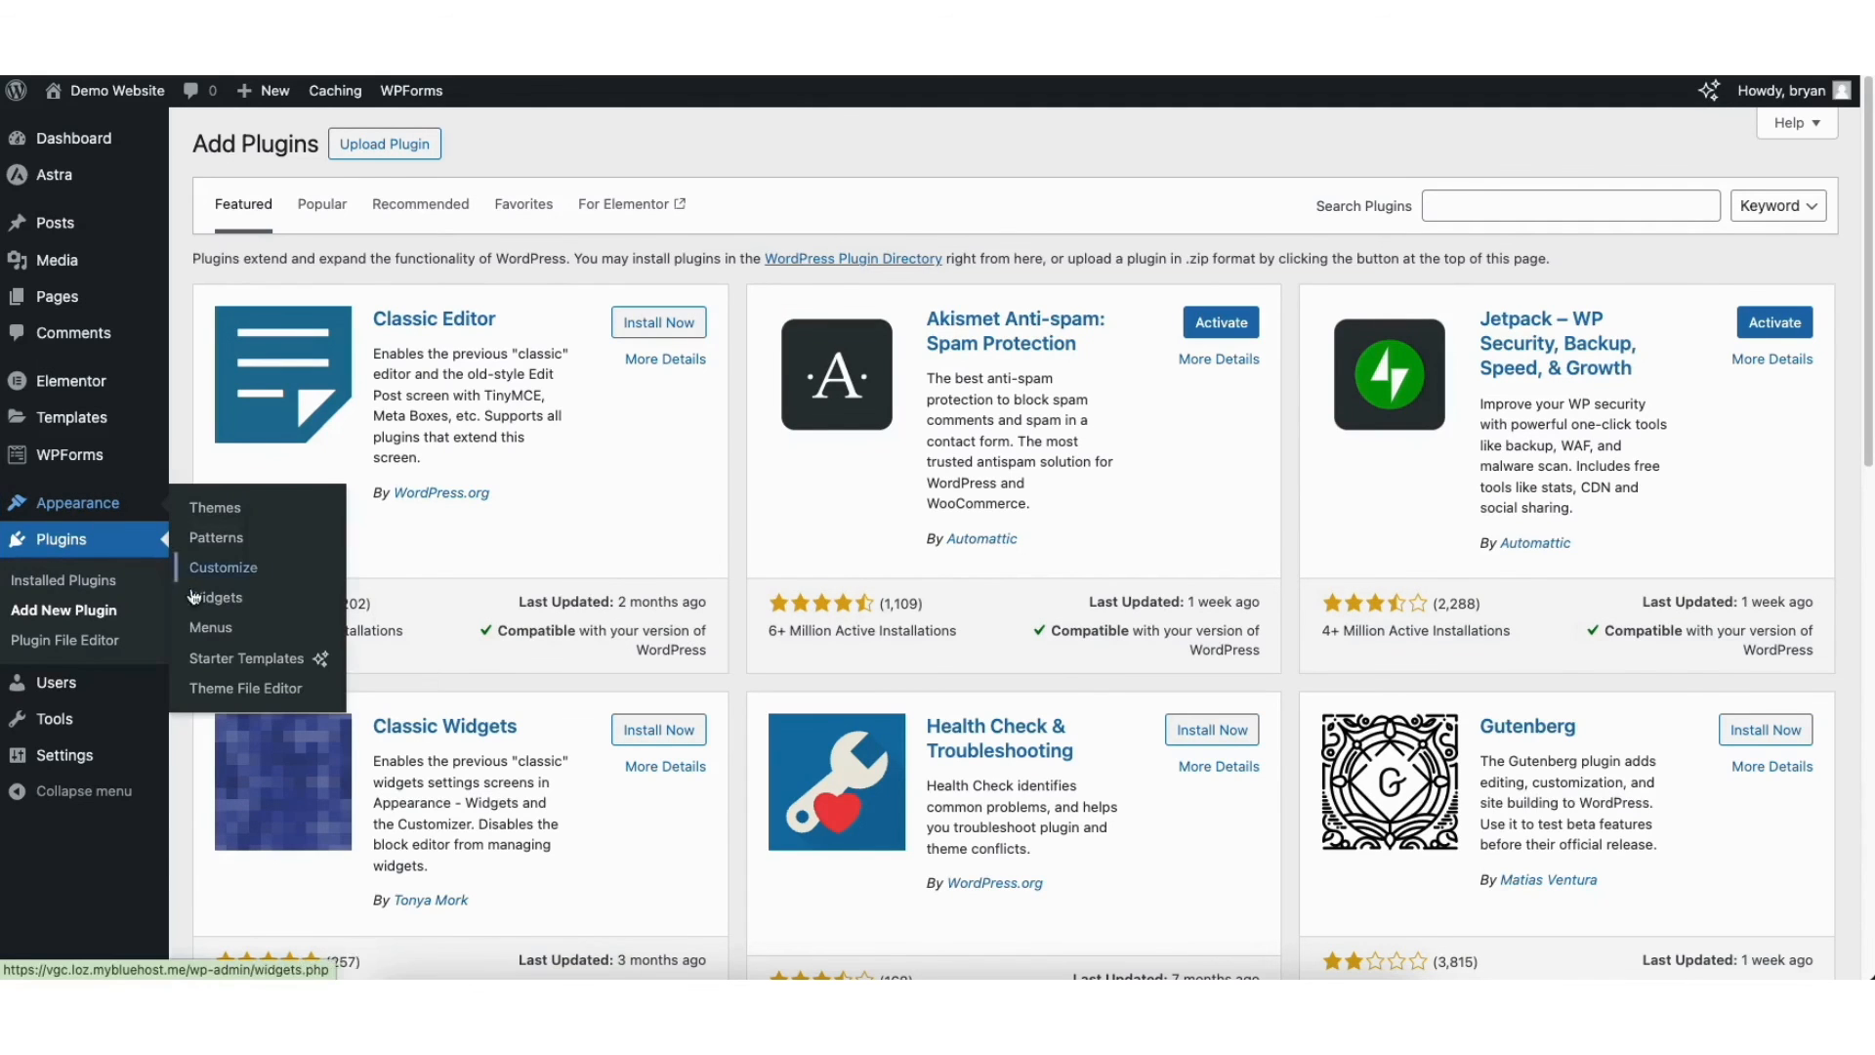
left_click(211, 628)
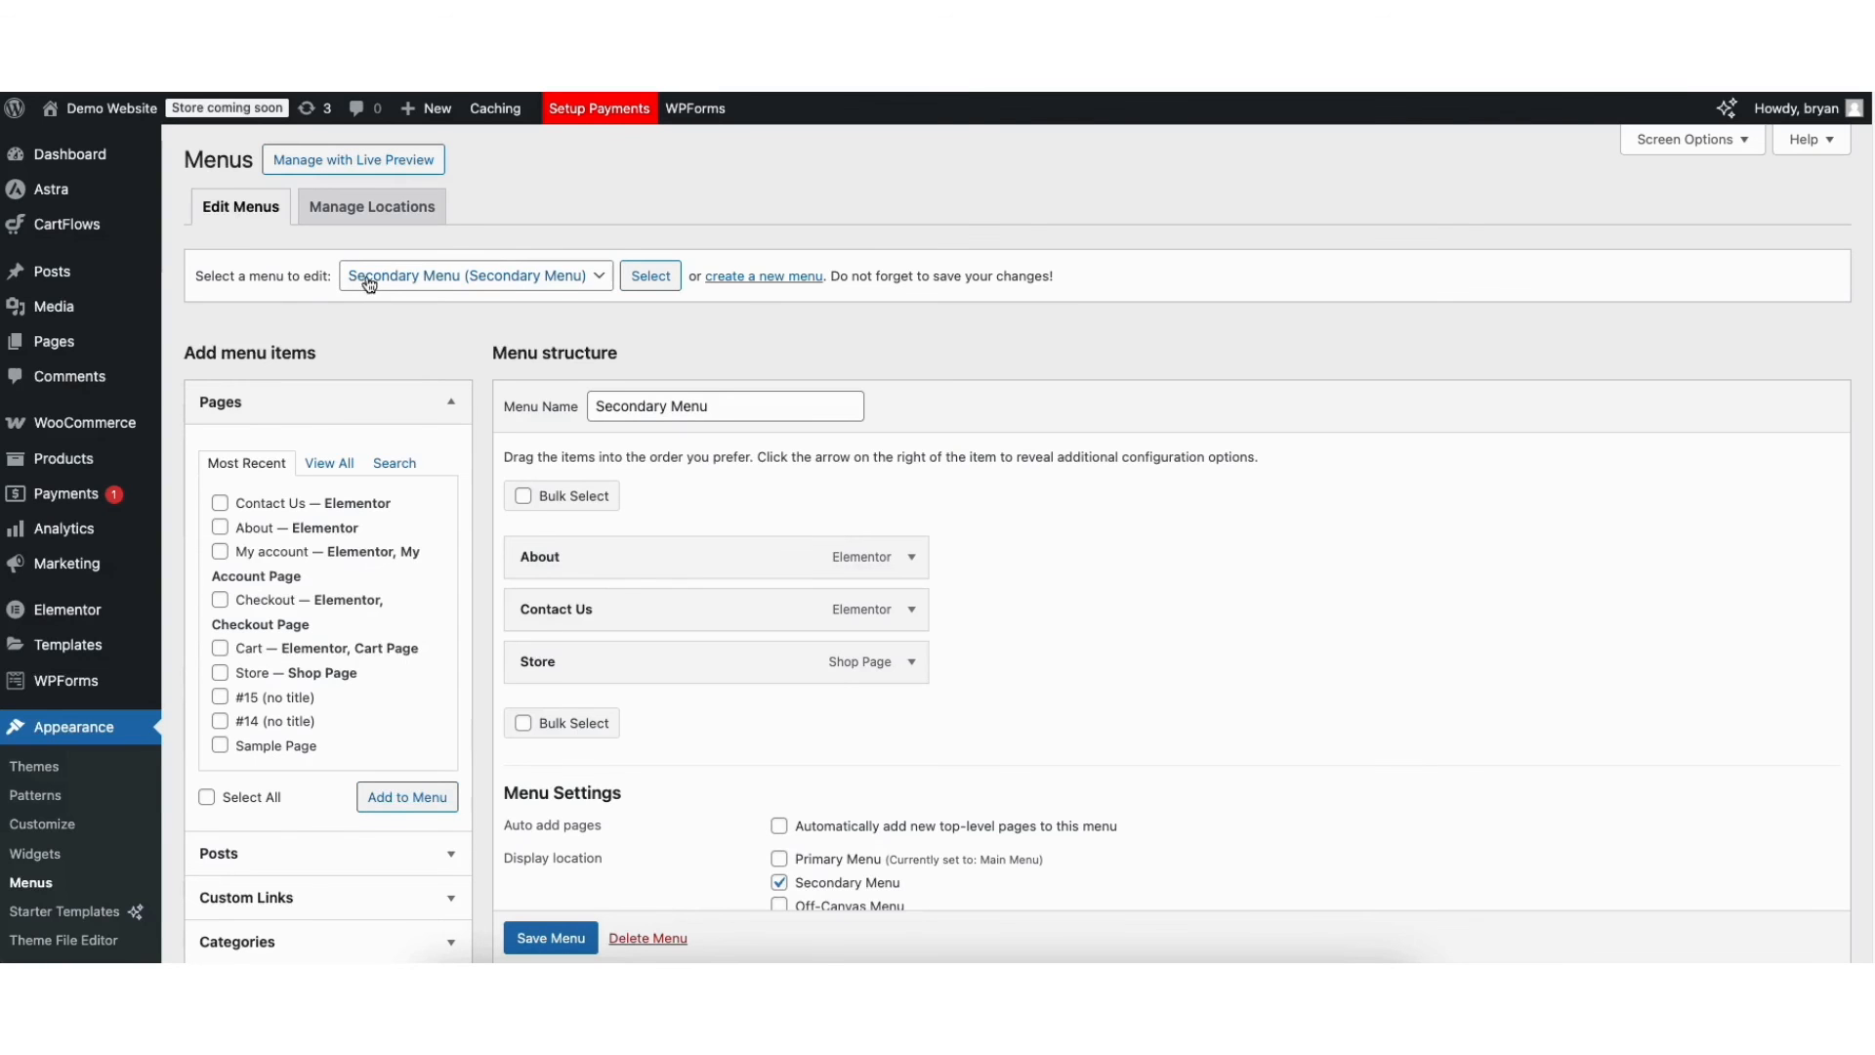
left_click(403, 283)
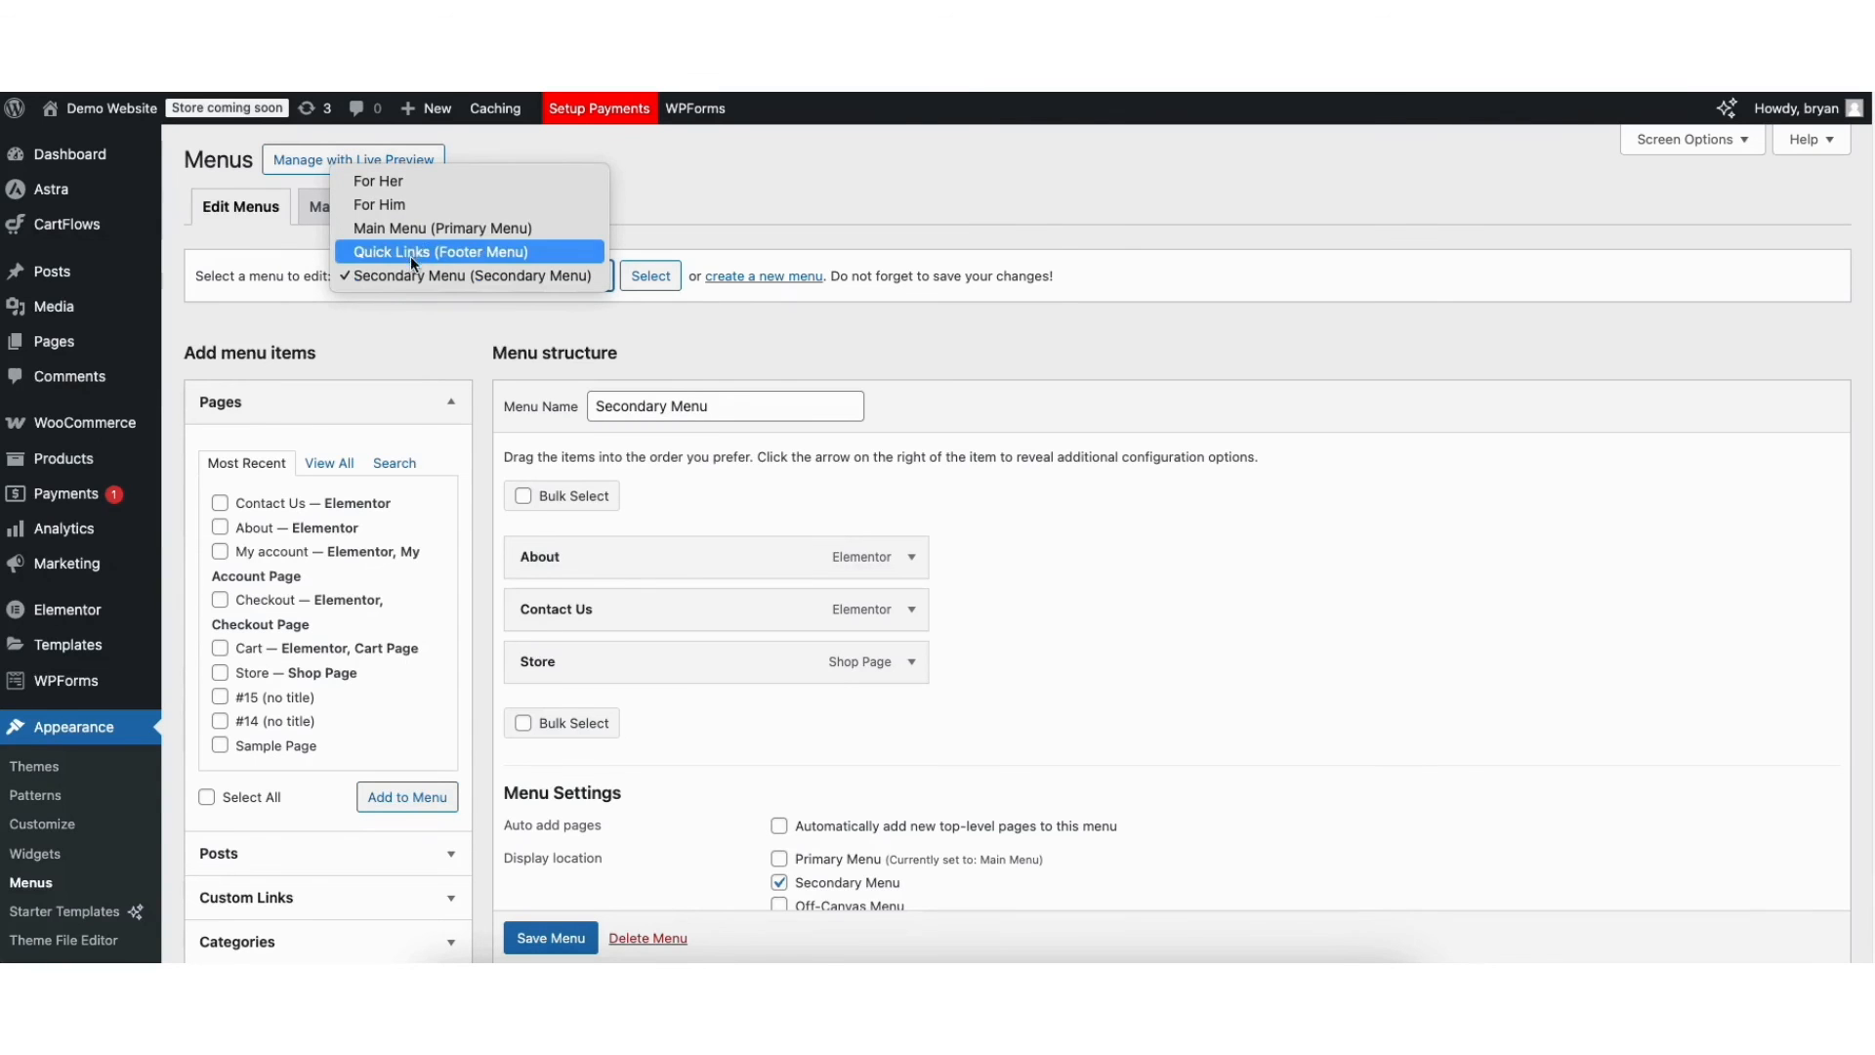
left_click(425, 229)
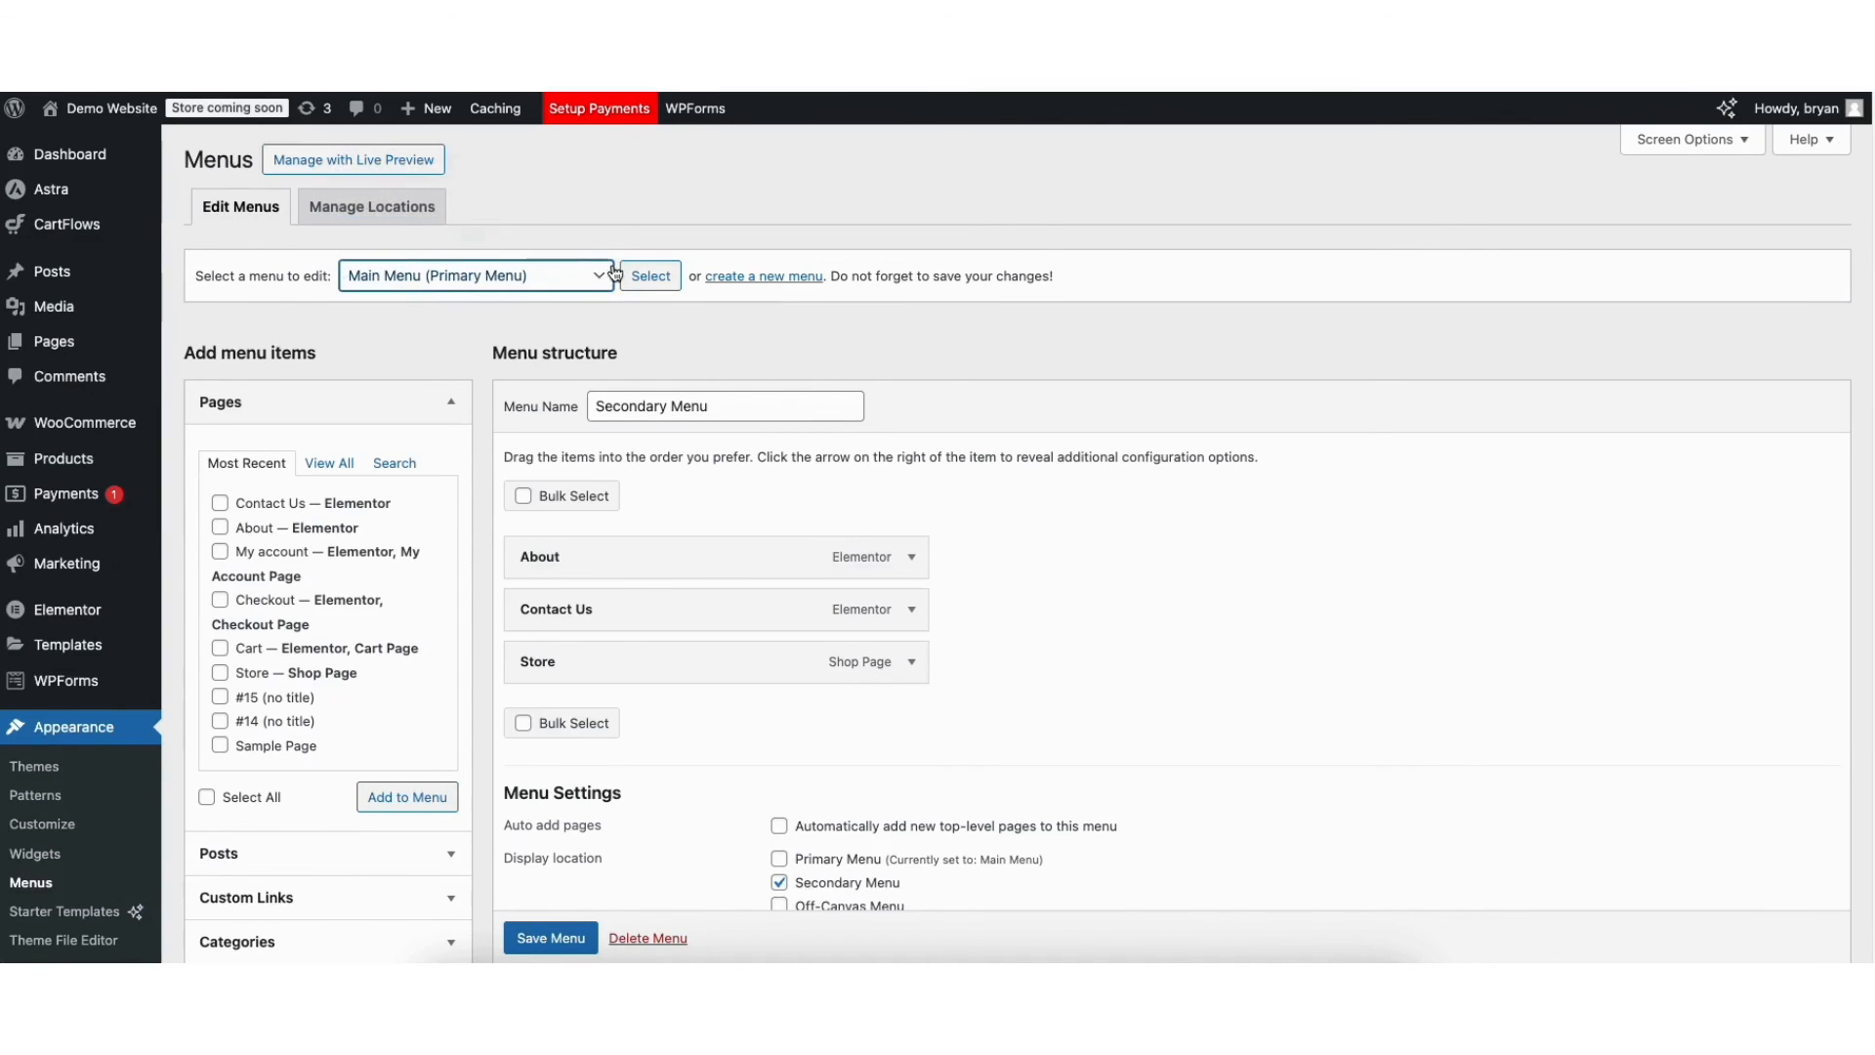
left_click(640, 279)
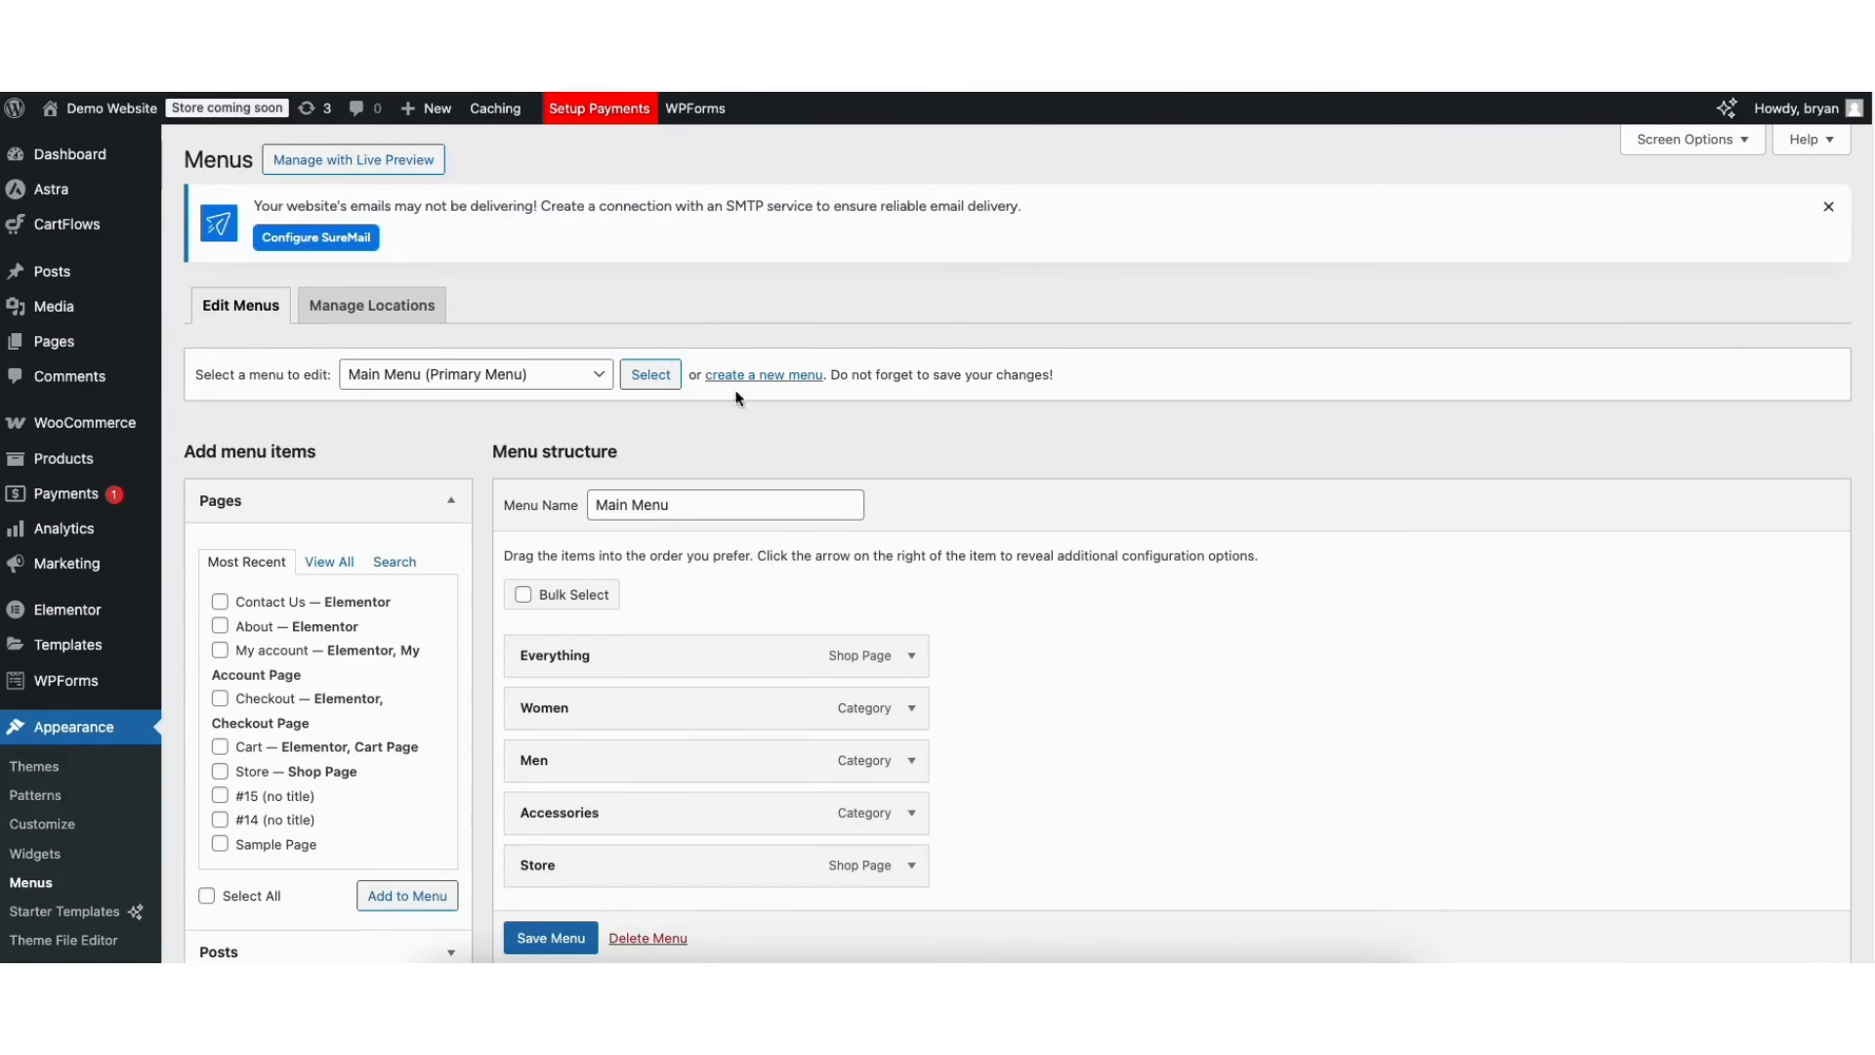
Step: Add the Sample Page to the Main Menu and place it between Accessories and Store
scroll(1289, 368, "down", 3)
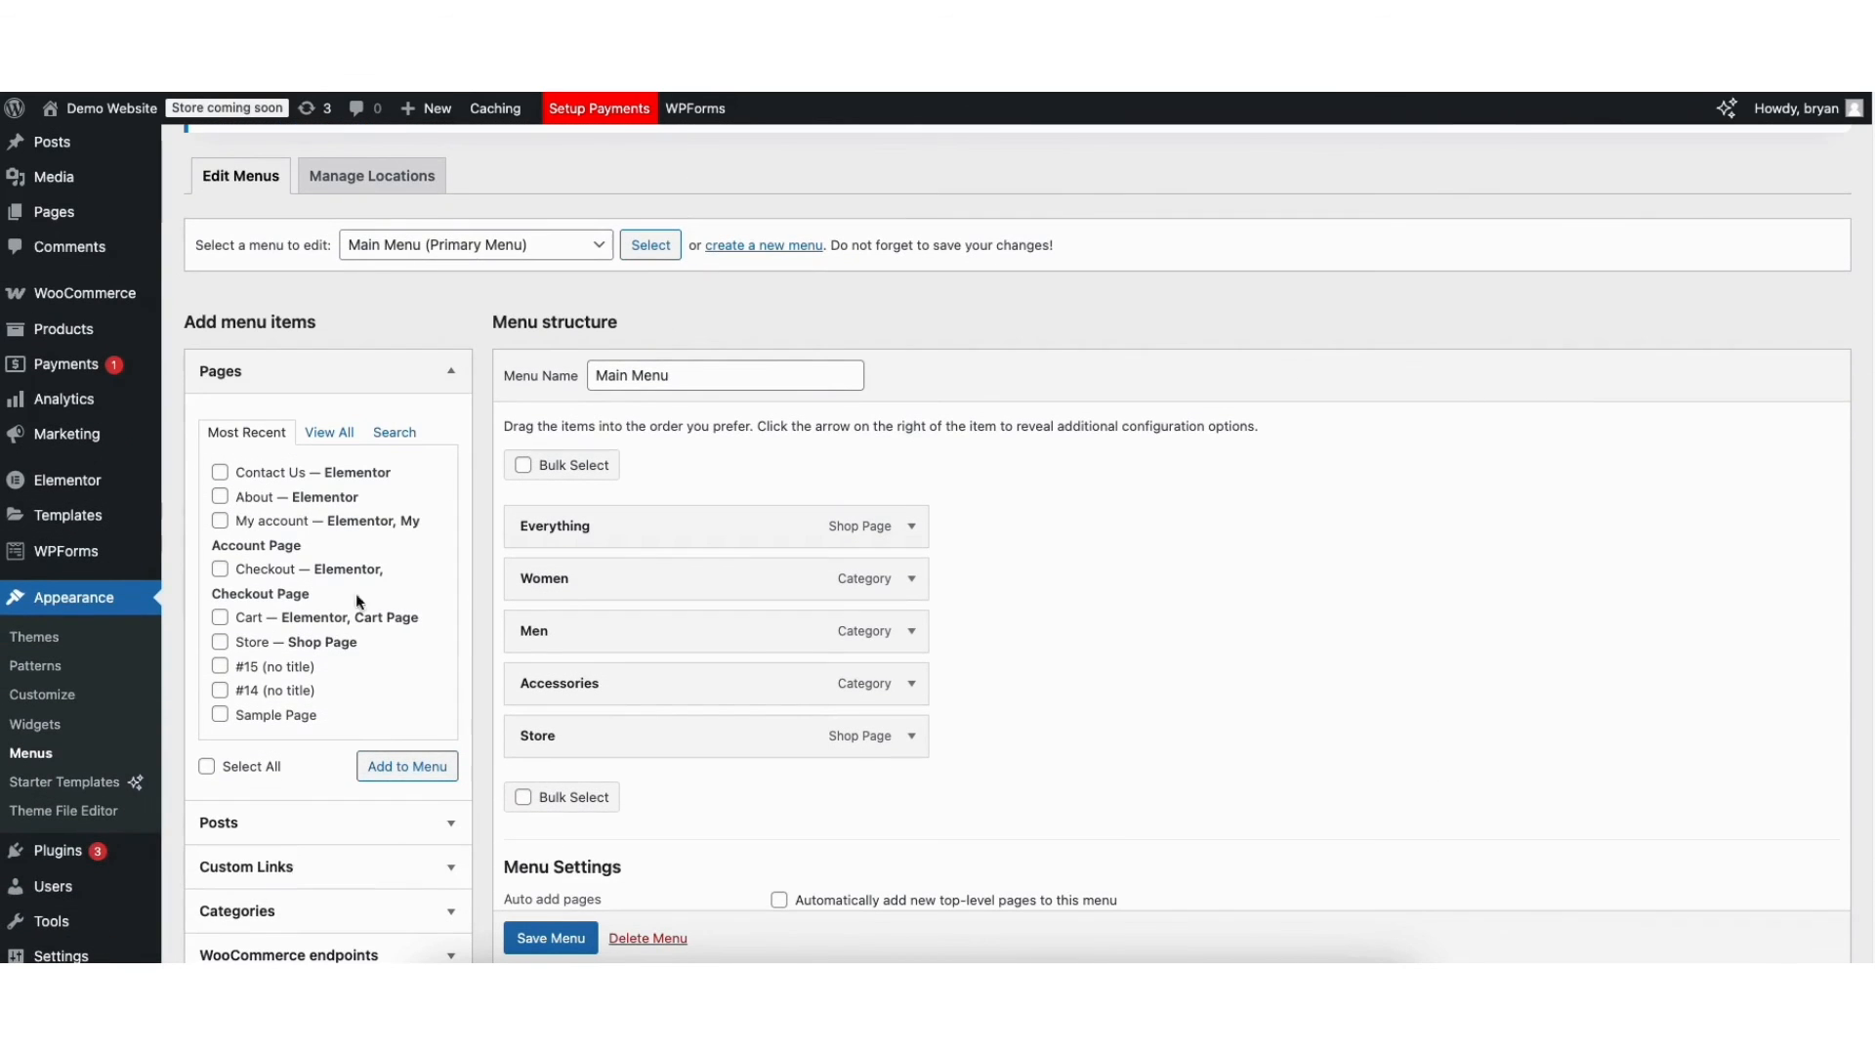
left_click(221, 716)
left_click(391, 766)
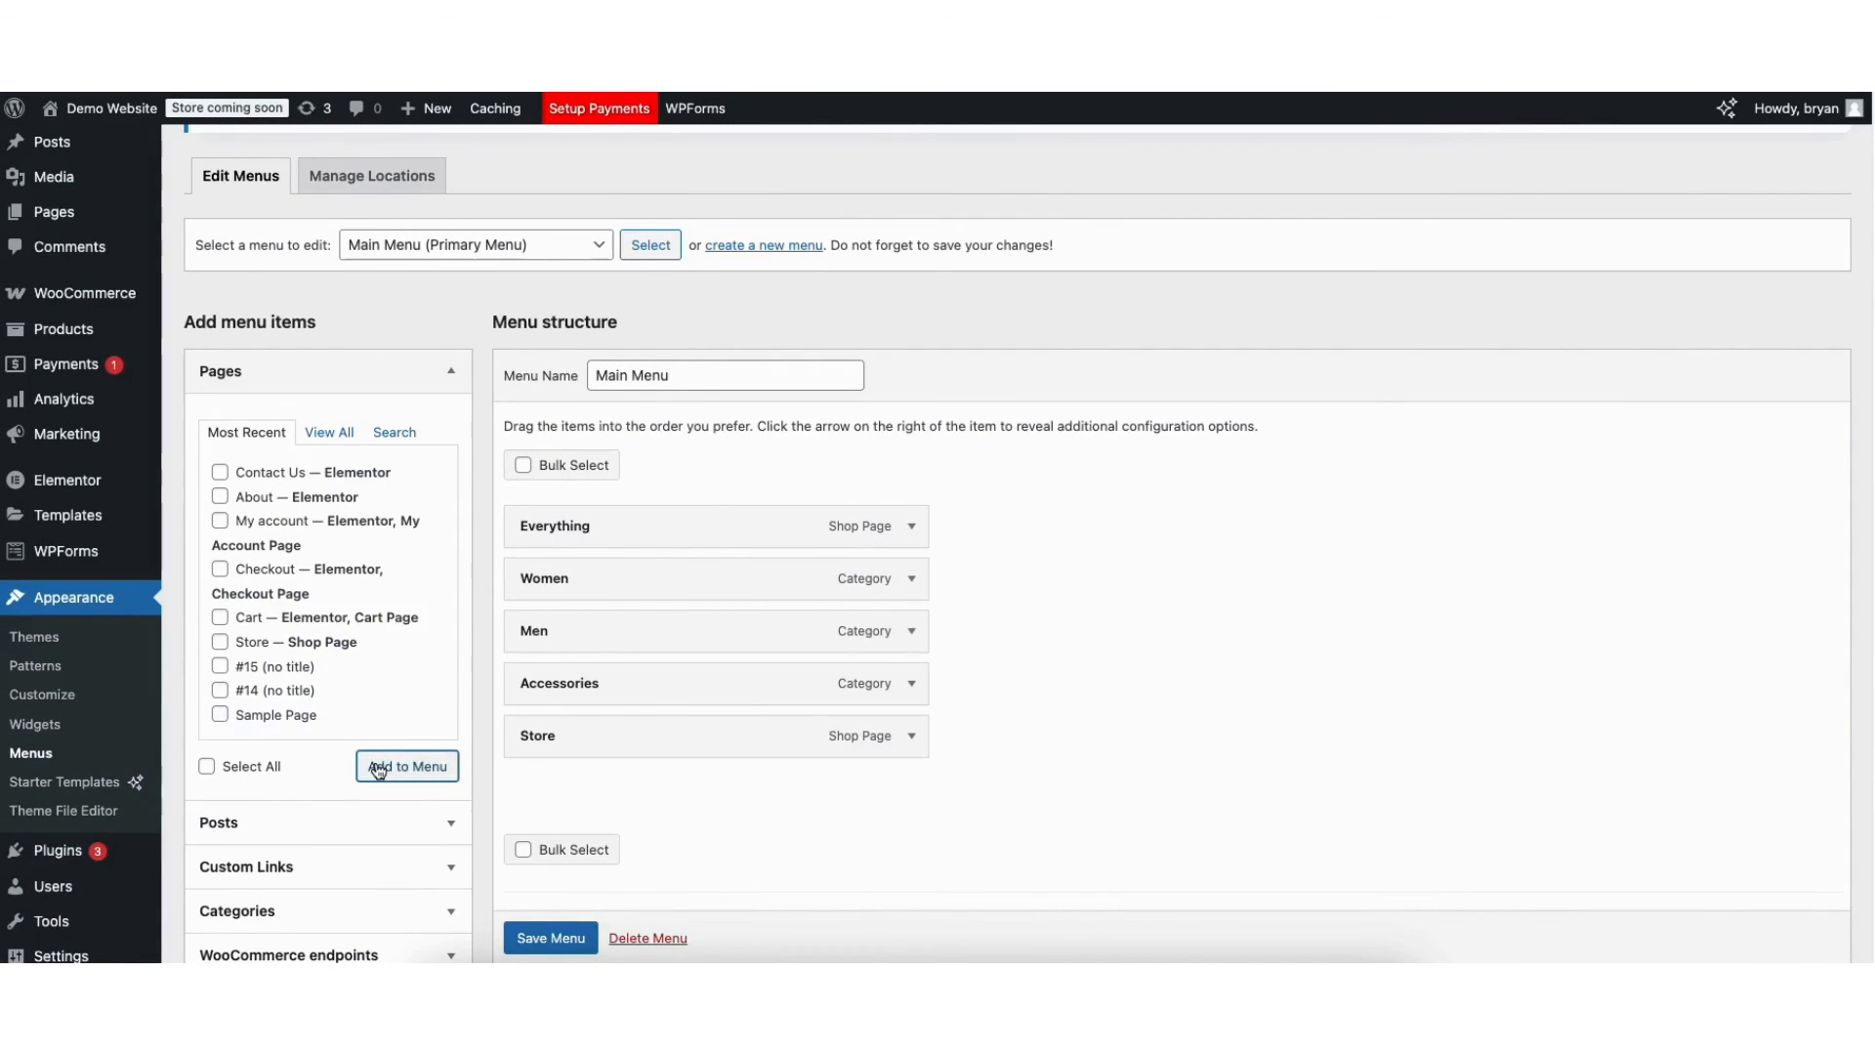
left_click_drag(544, 792, 541, 733)
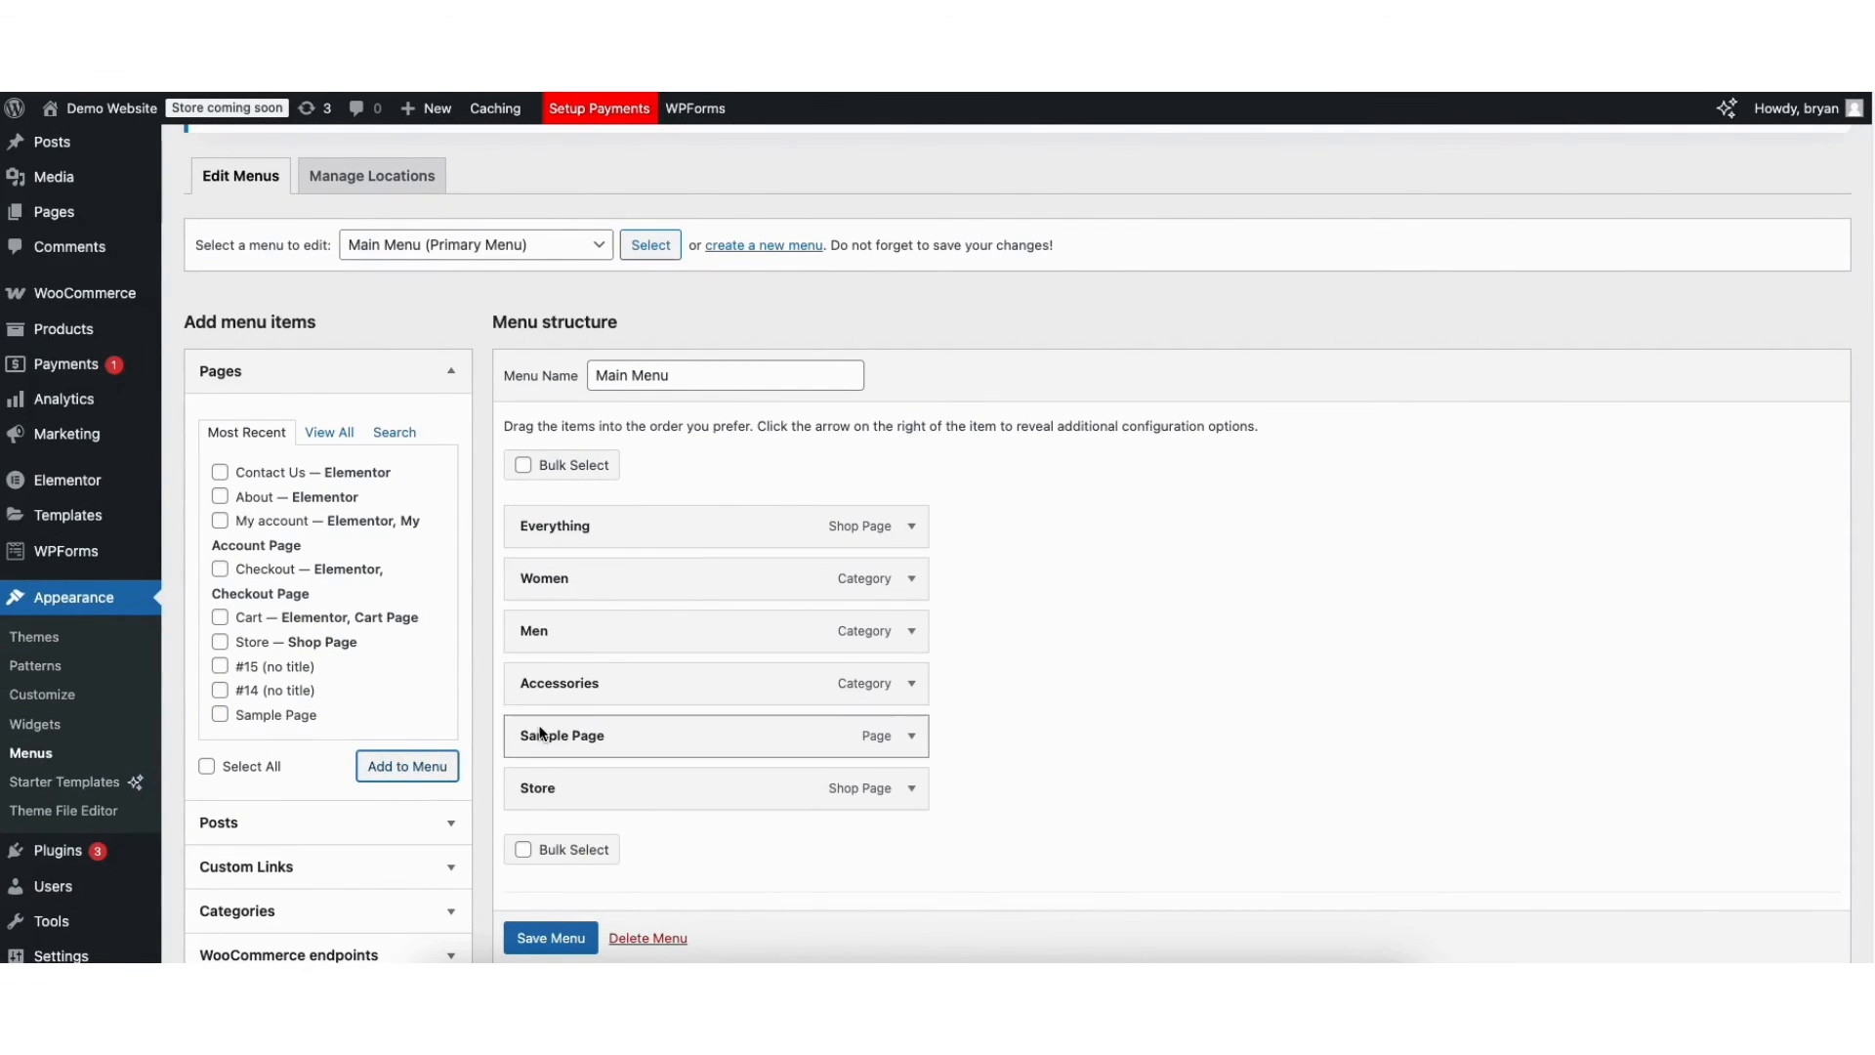
Step: View the Sample Page menu item's settings, including its navigation label, parent and order options
left_click(911, 737)
scroll(755, 498, "down", 4)
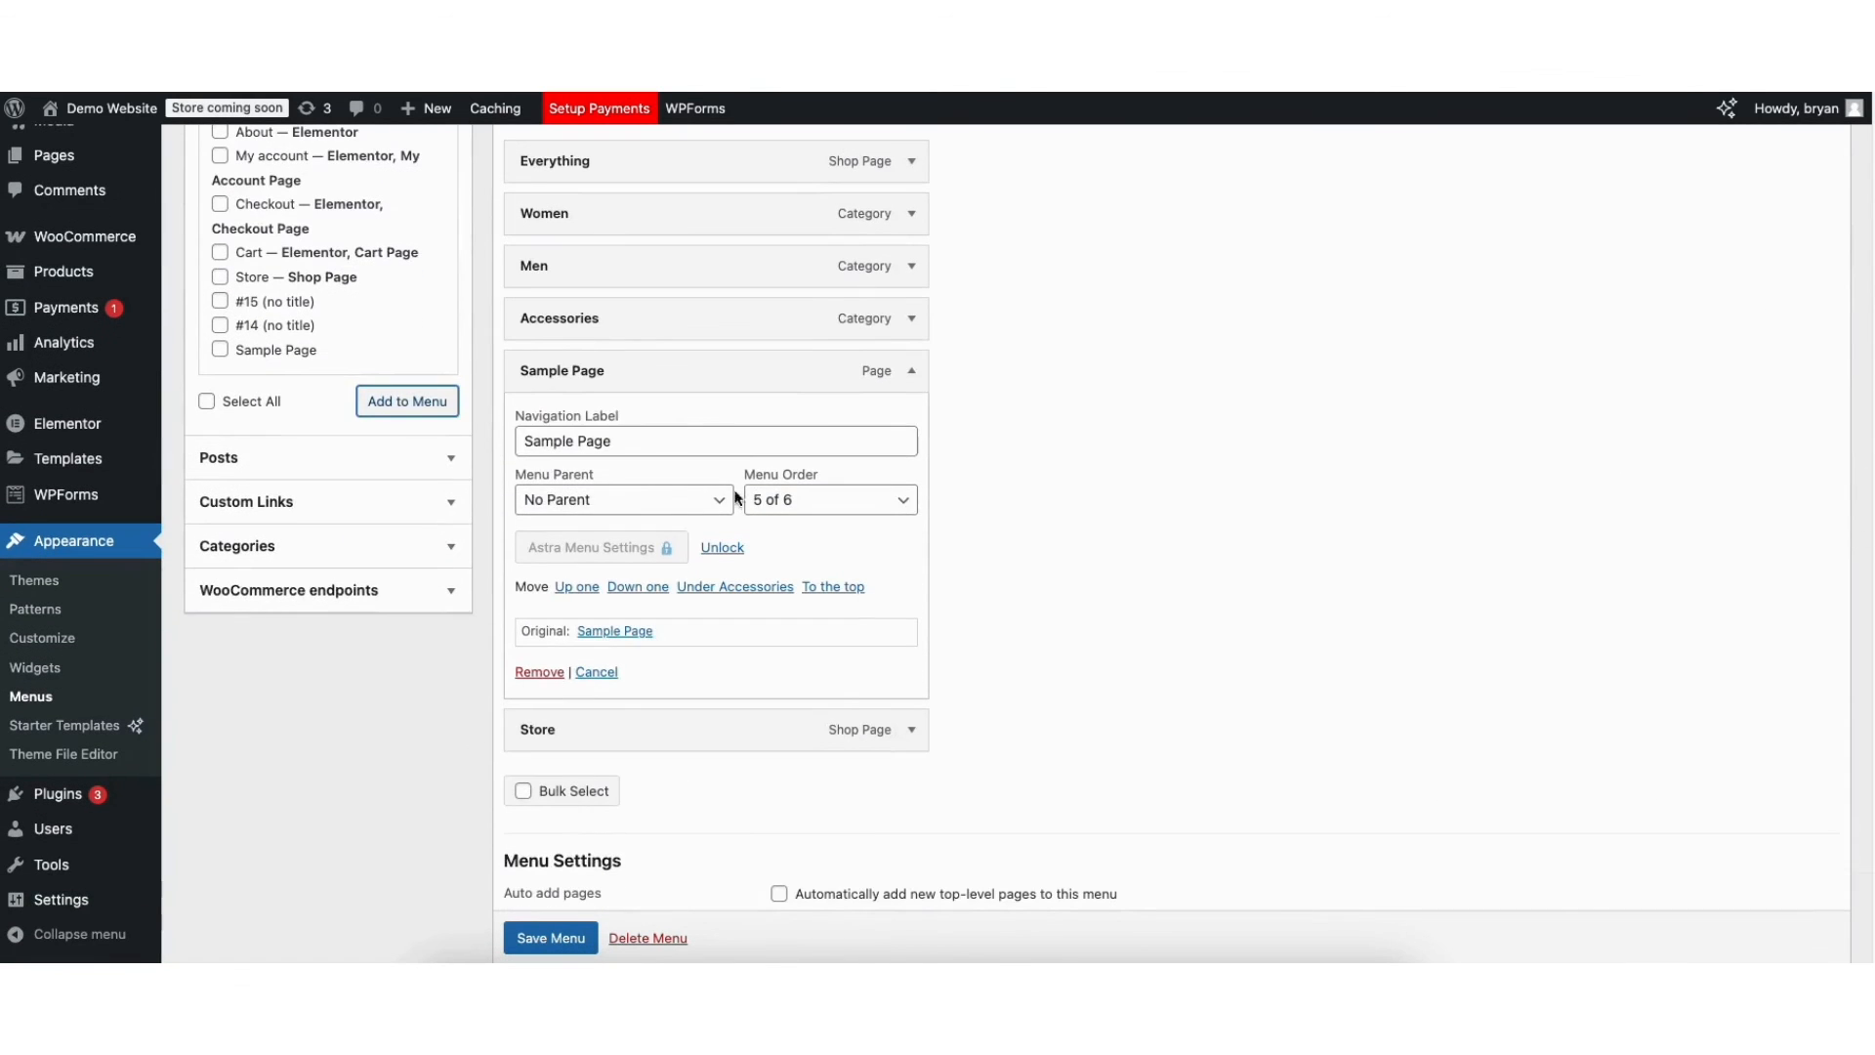
left_click_drag(524, 441, 642, 445)
left_click(590, 441)
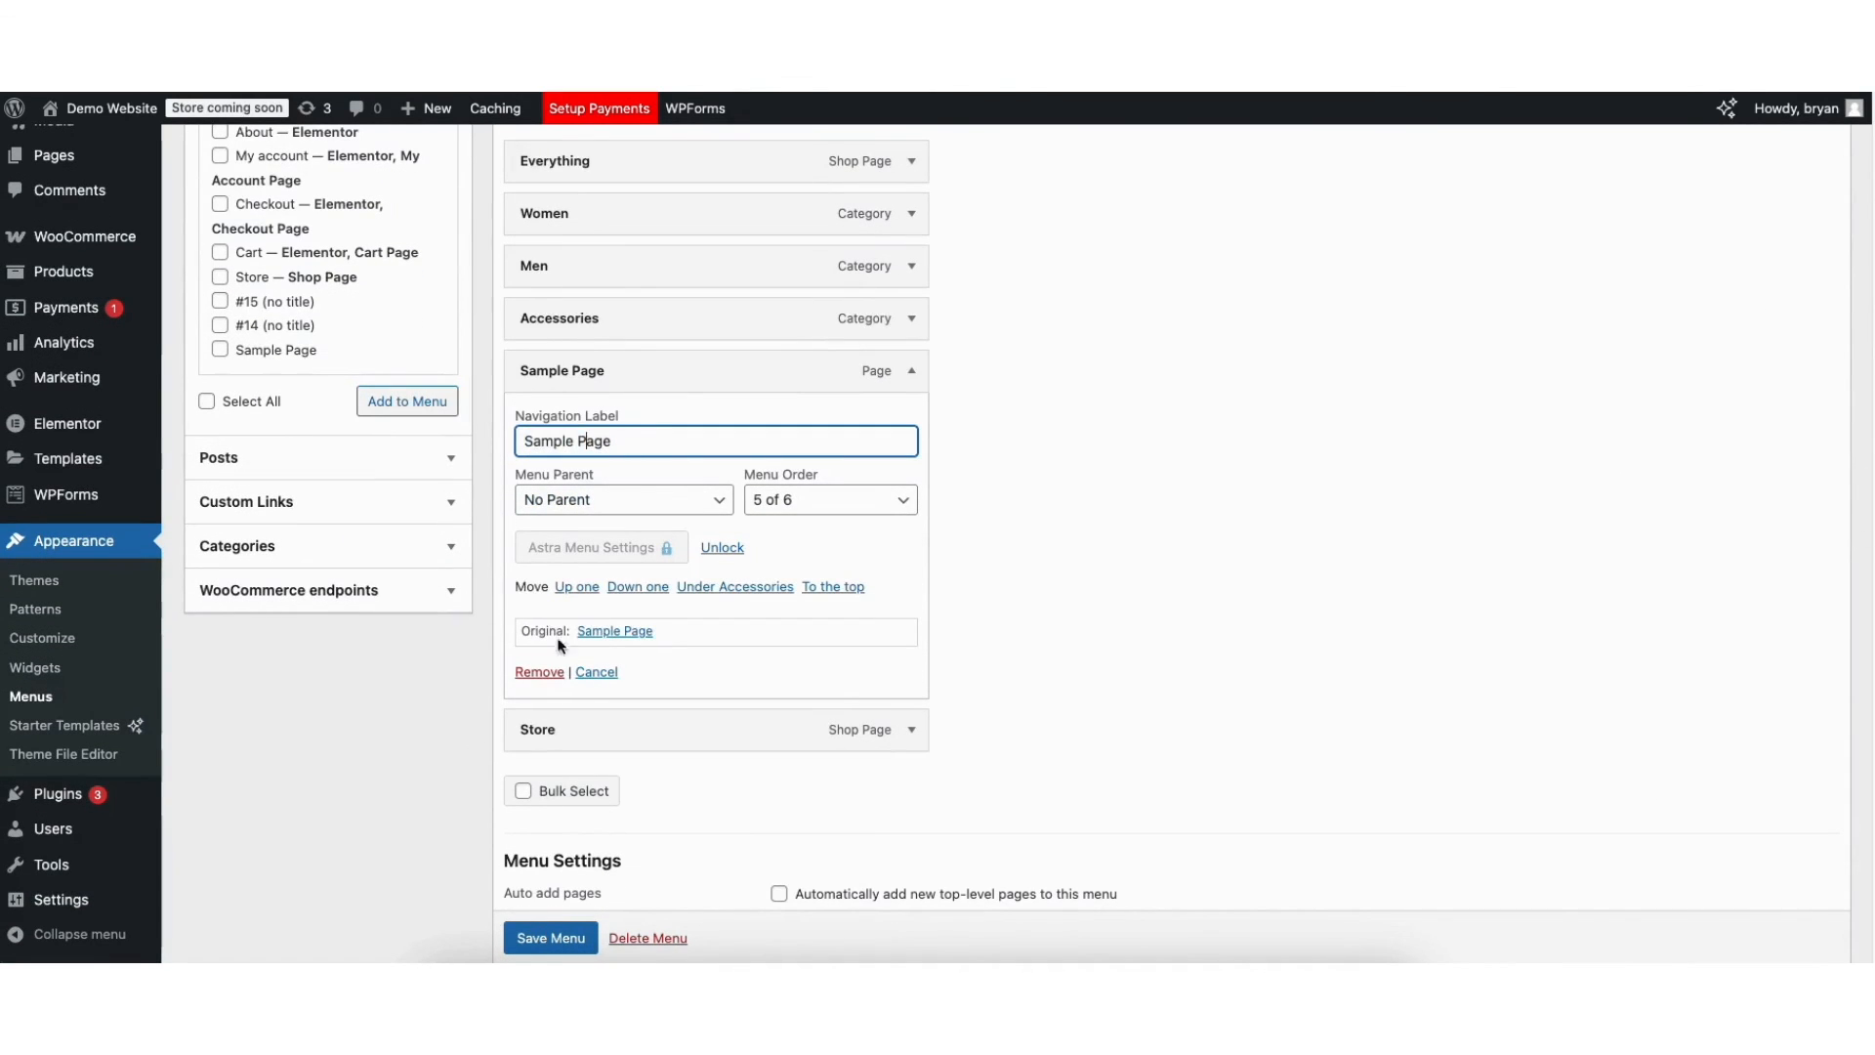
left_click(912, 372)
scroll(818, 261, "up", 5)
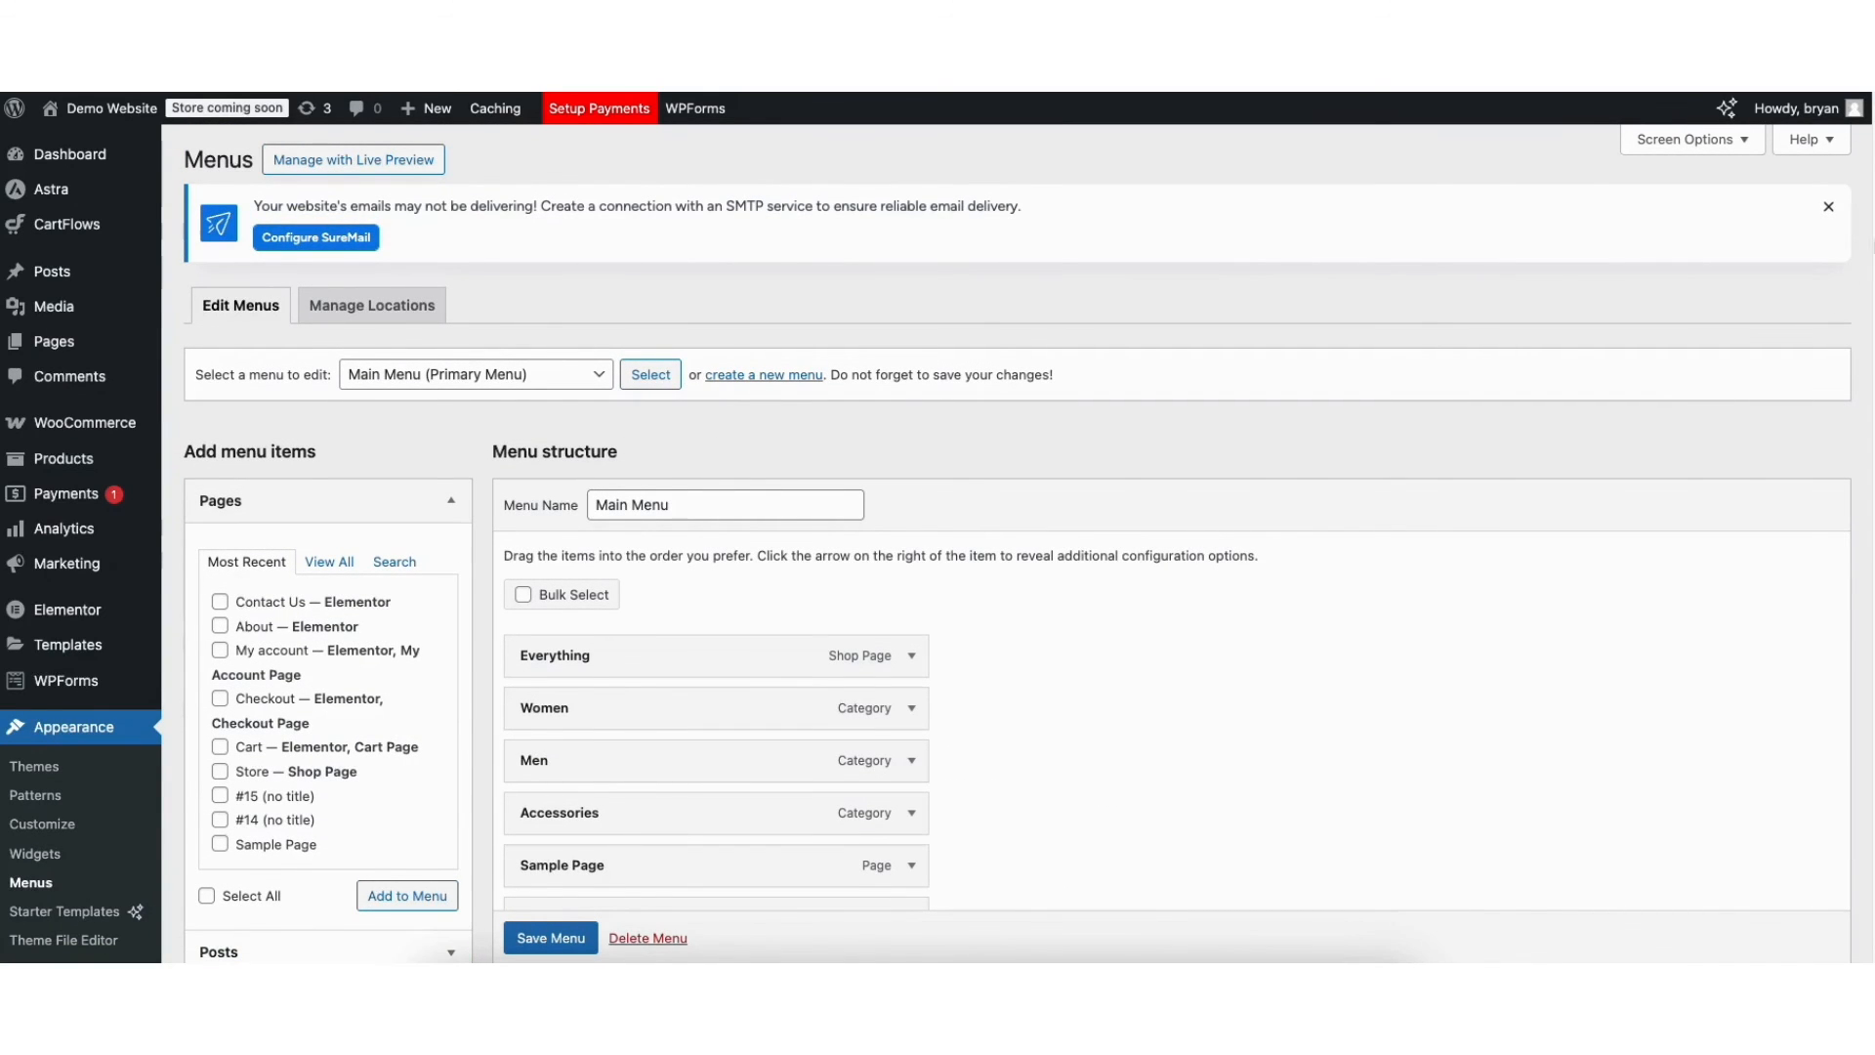
Step: Add the Sample Page to the Main Menu again and nest both Sample Page entries as sub items under Accessories
scroll(1856, 274, "down", 1)
scroll(1867, 369, "down", 3)
left_click(220, 632)
left_click(429, 683)
left_click_drag(549, 754, 602, 709)
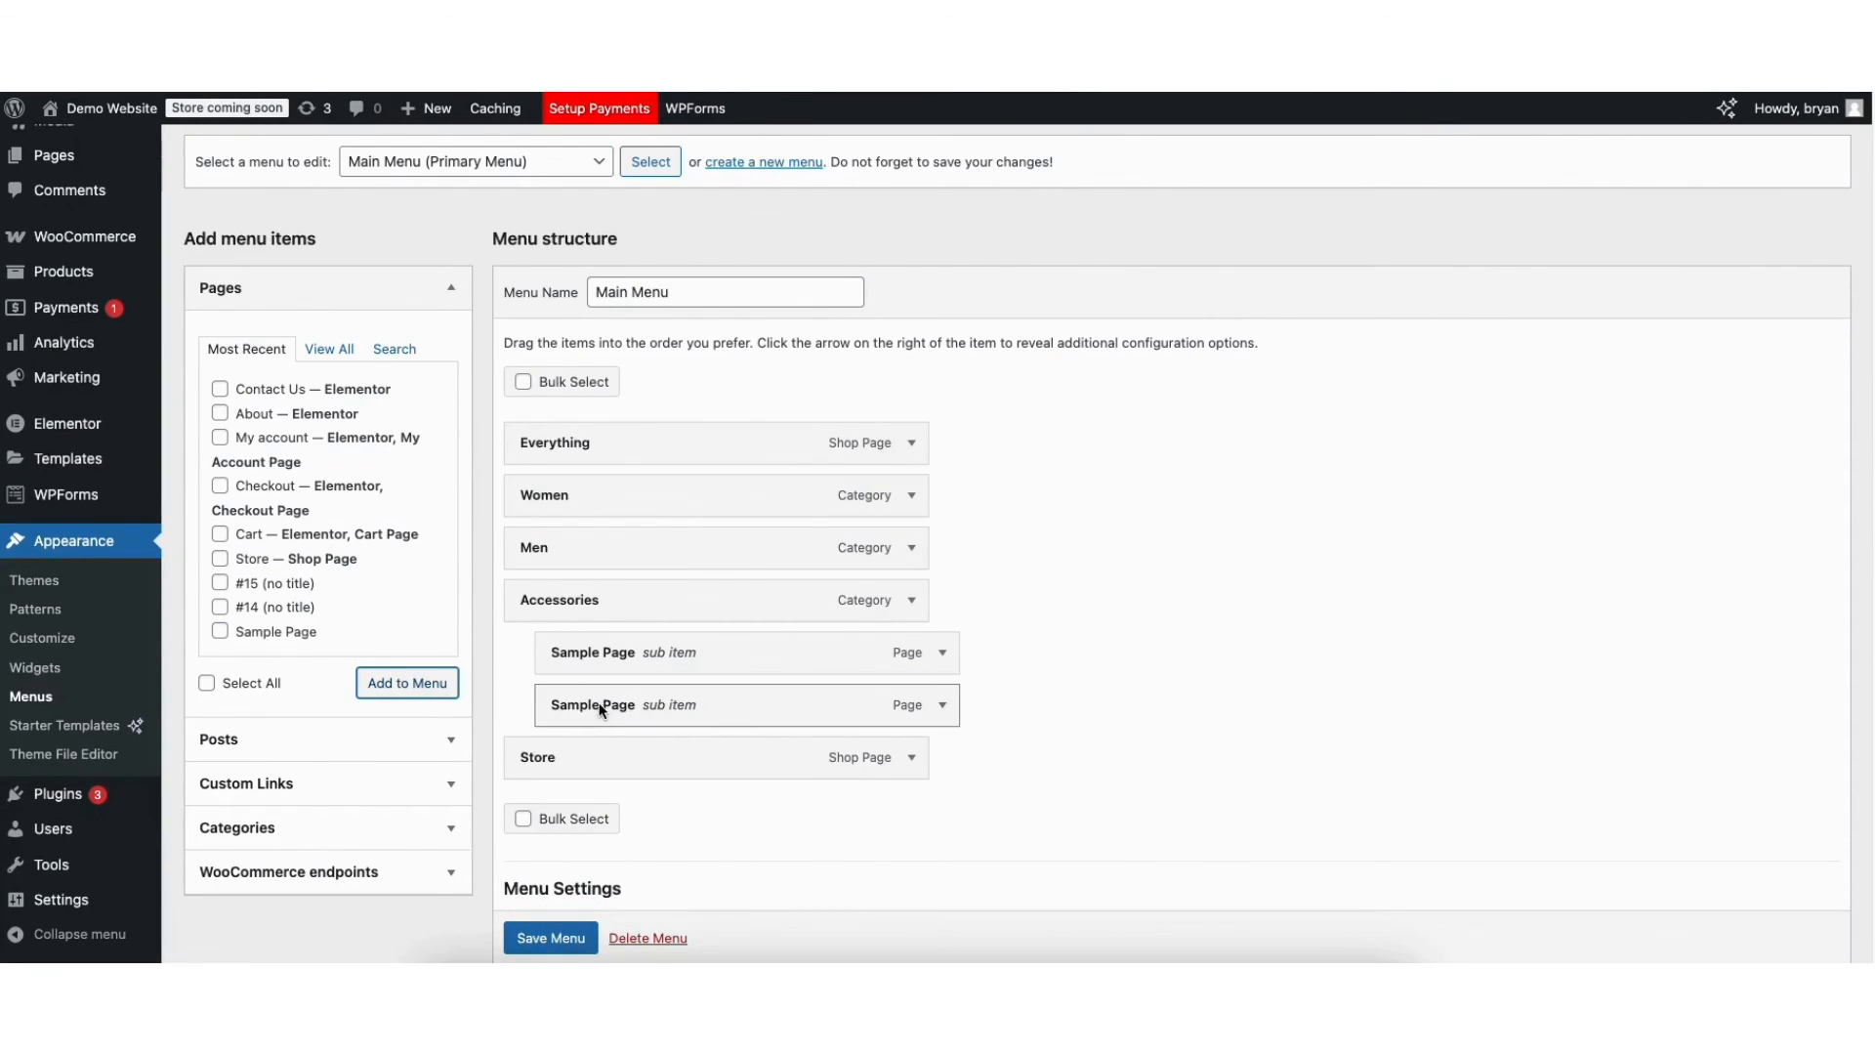
Step: Save the Main Menu and check the Accessories submenu on the website's homepage
left_click(536, 940)
scroll(536, 940, "down", 1)
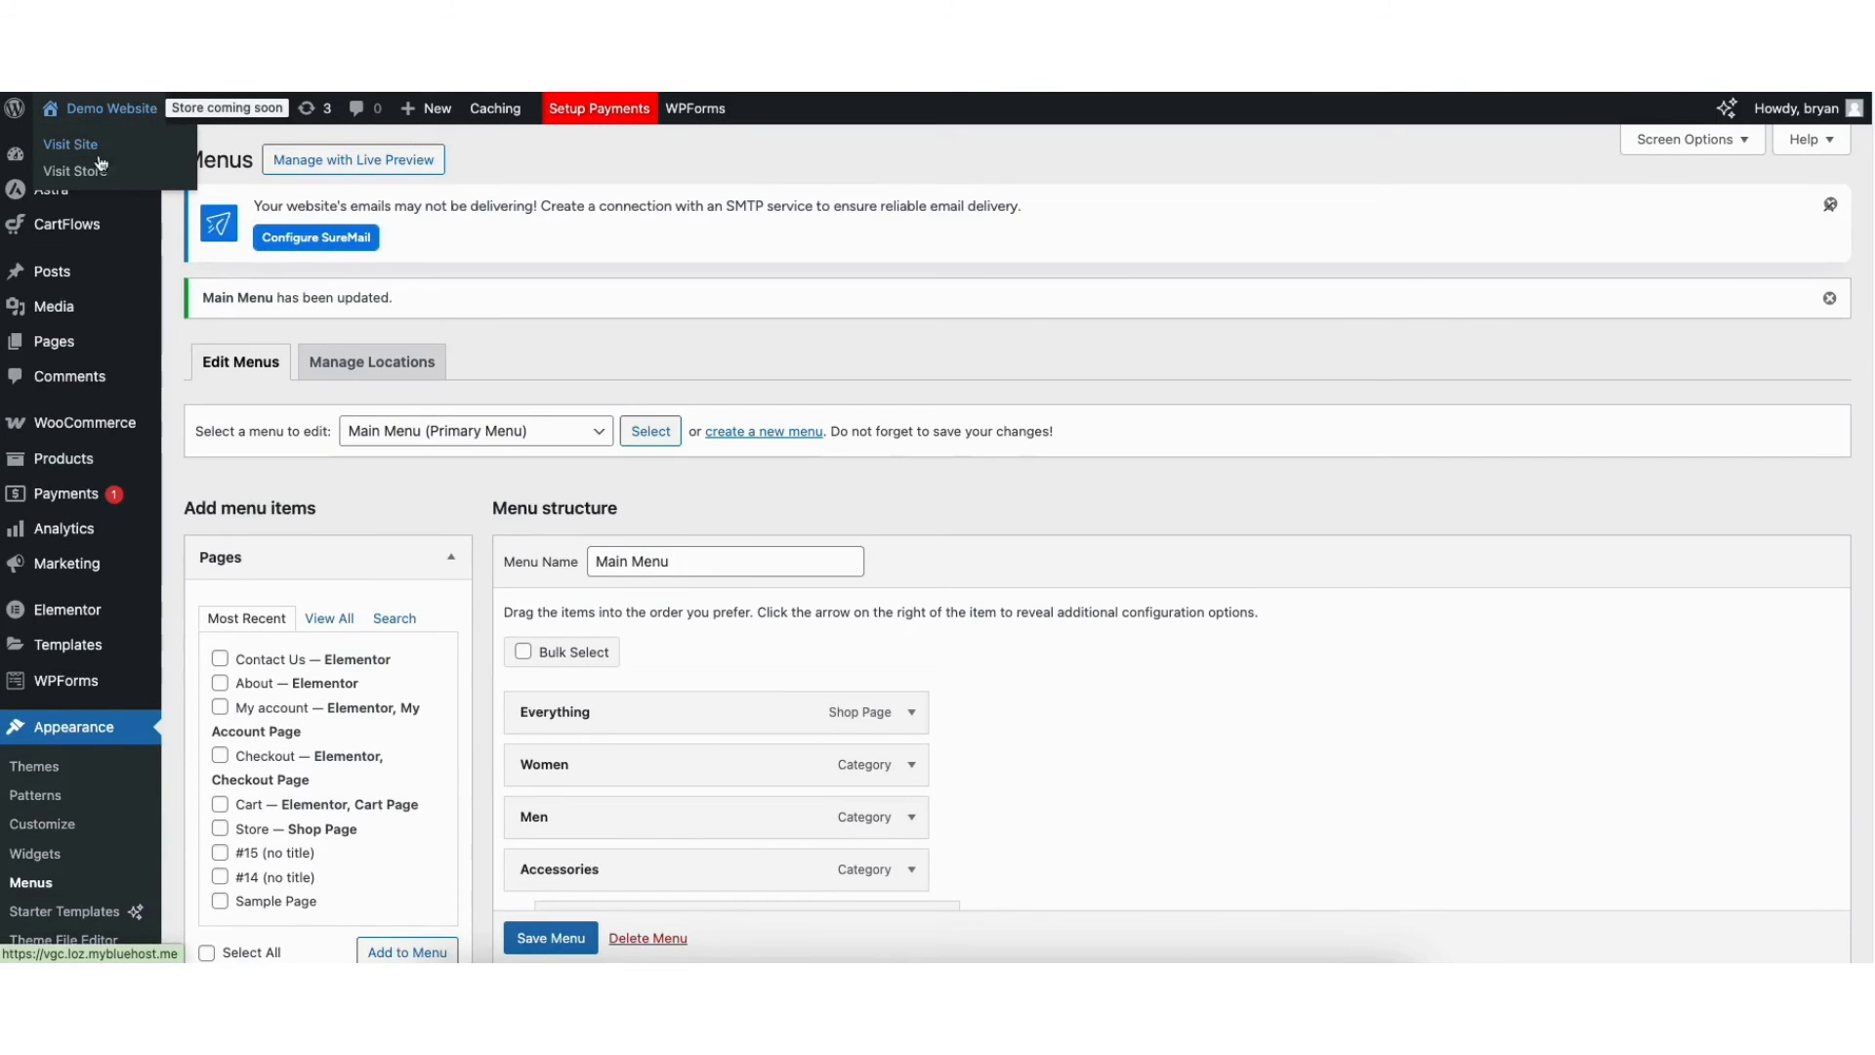
left_click(88, 145)
mouse_move(549, 179)
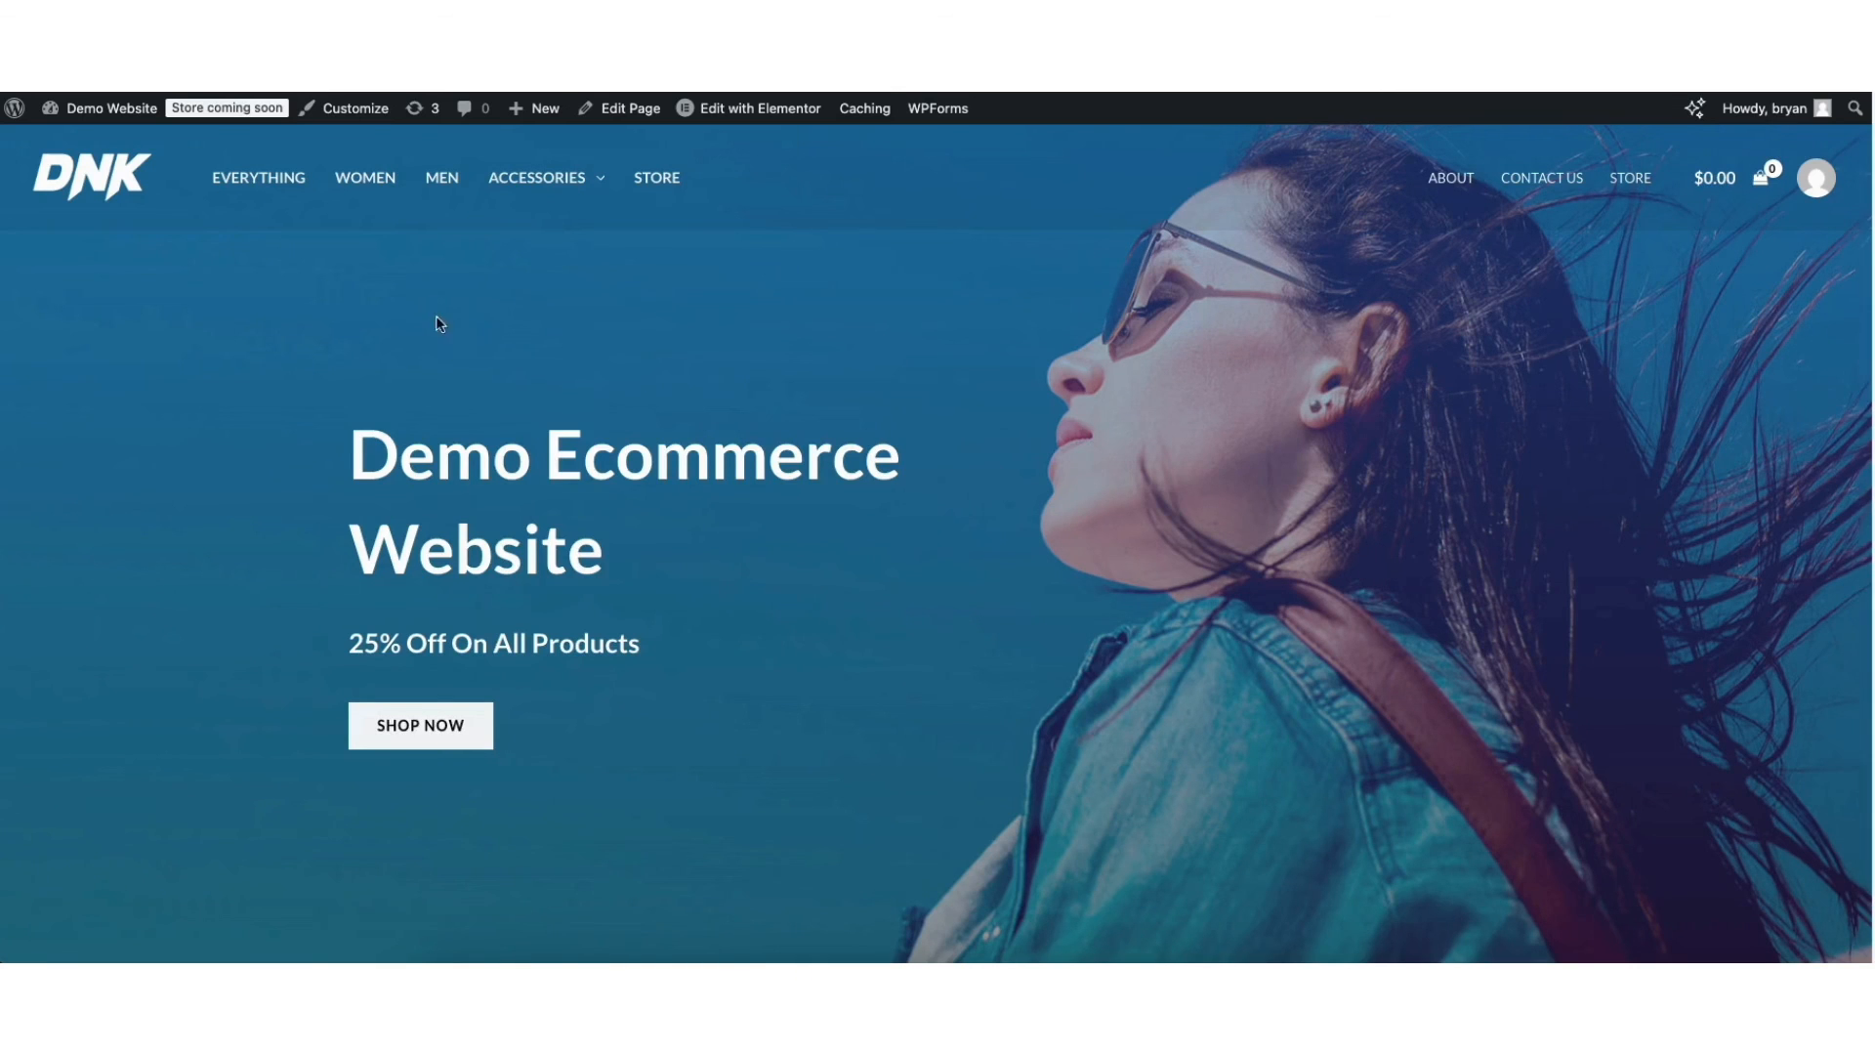
Step: Open the Footer Builder in the site customizer and view Widget 4's tagline heading and the block types that can be added below it
left_click(354, 109)
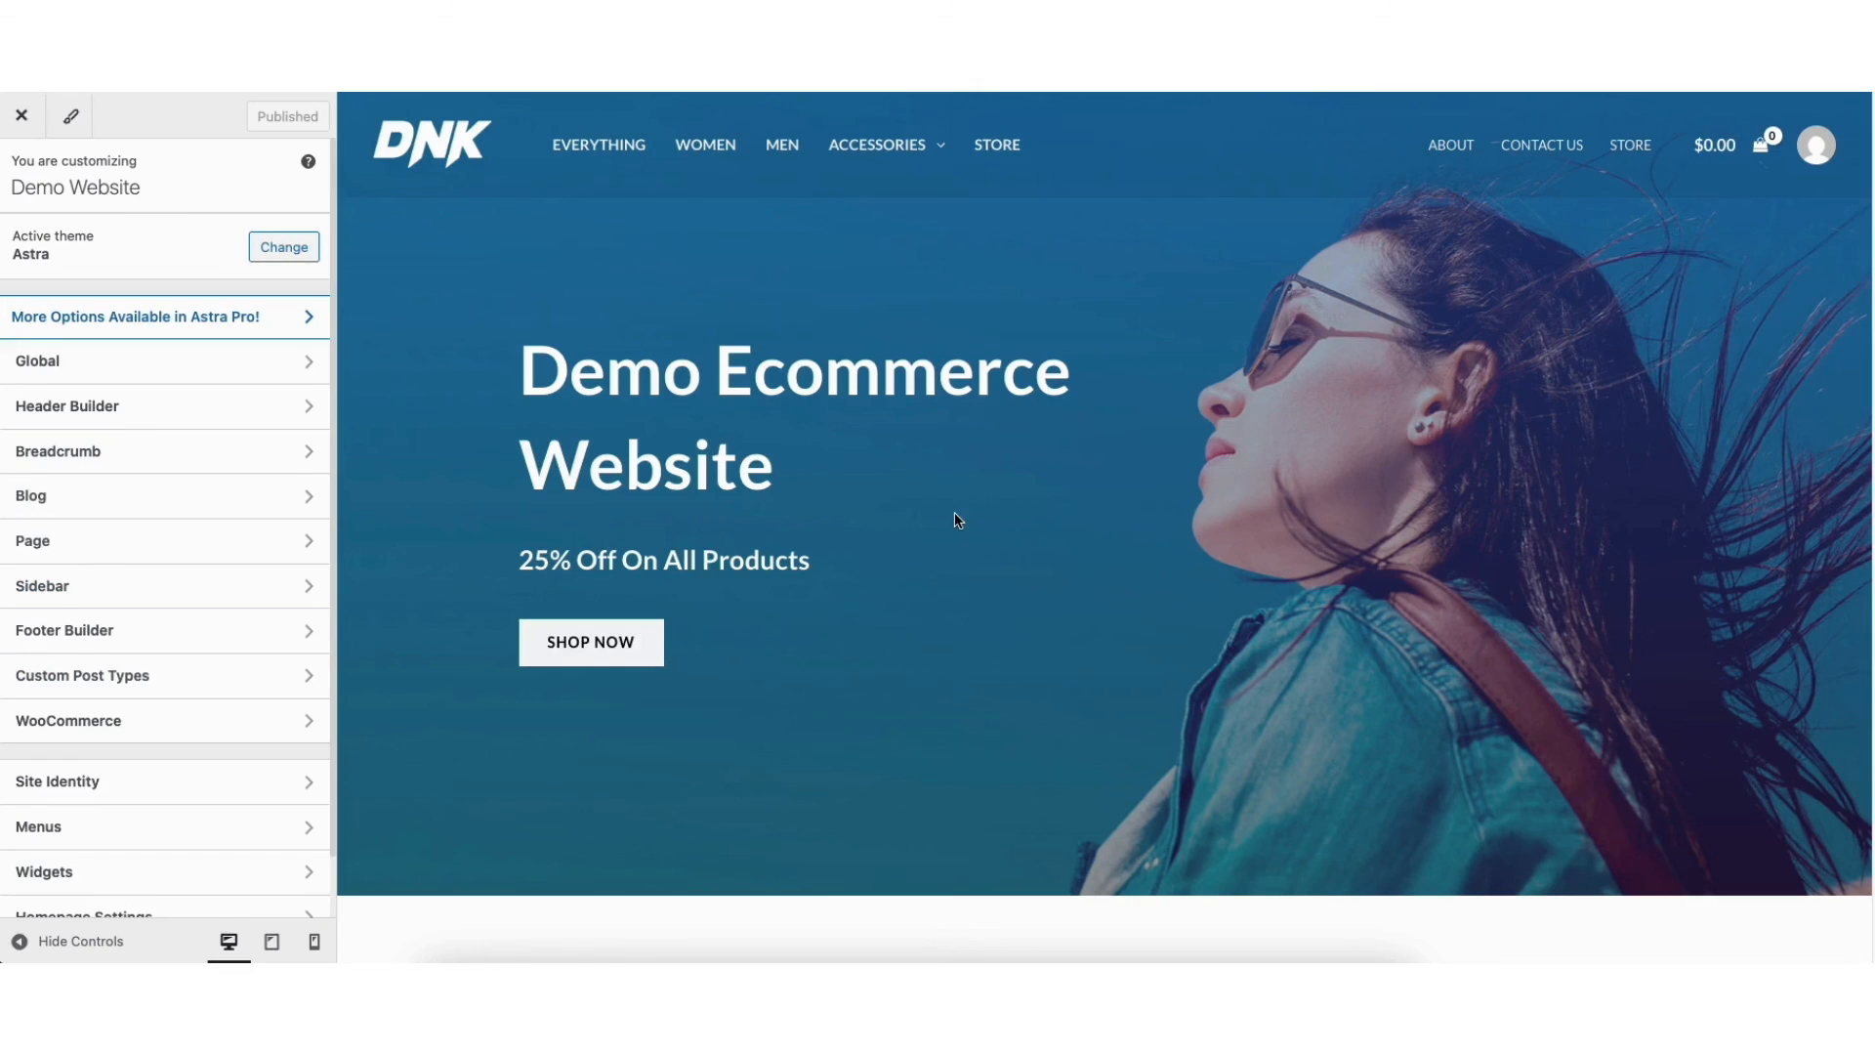
left_click(48, 639)
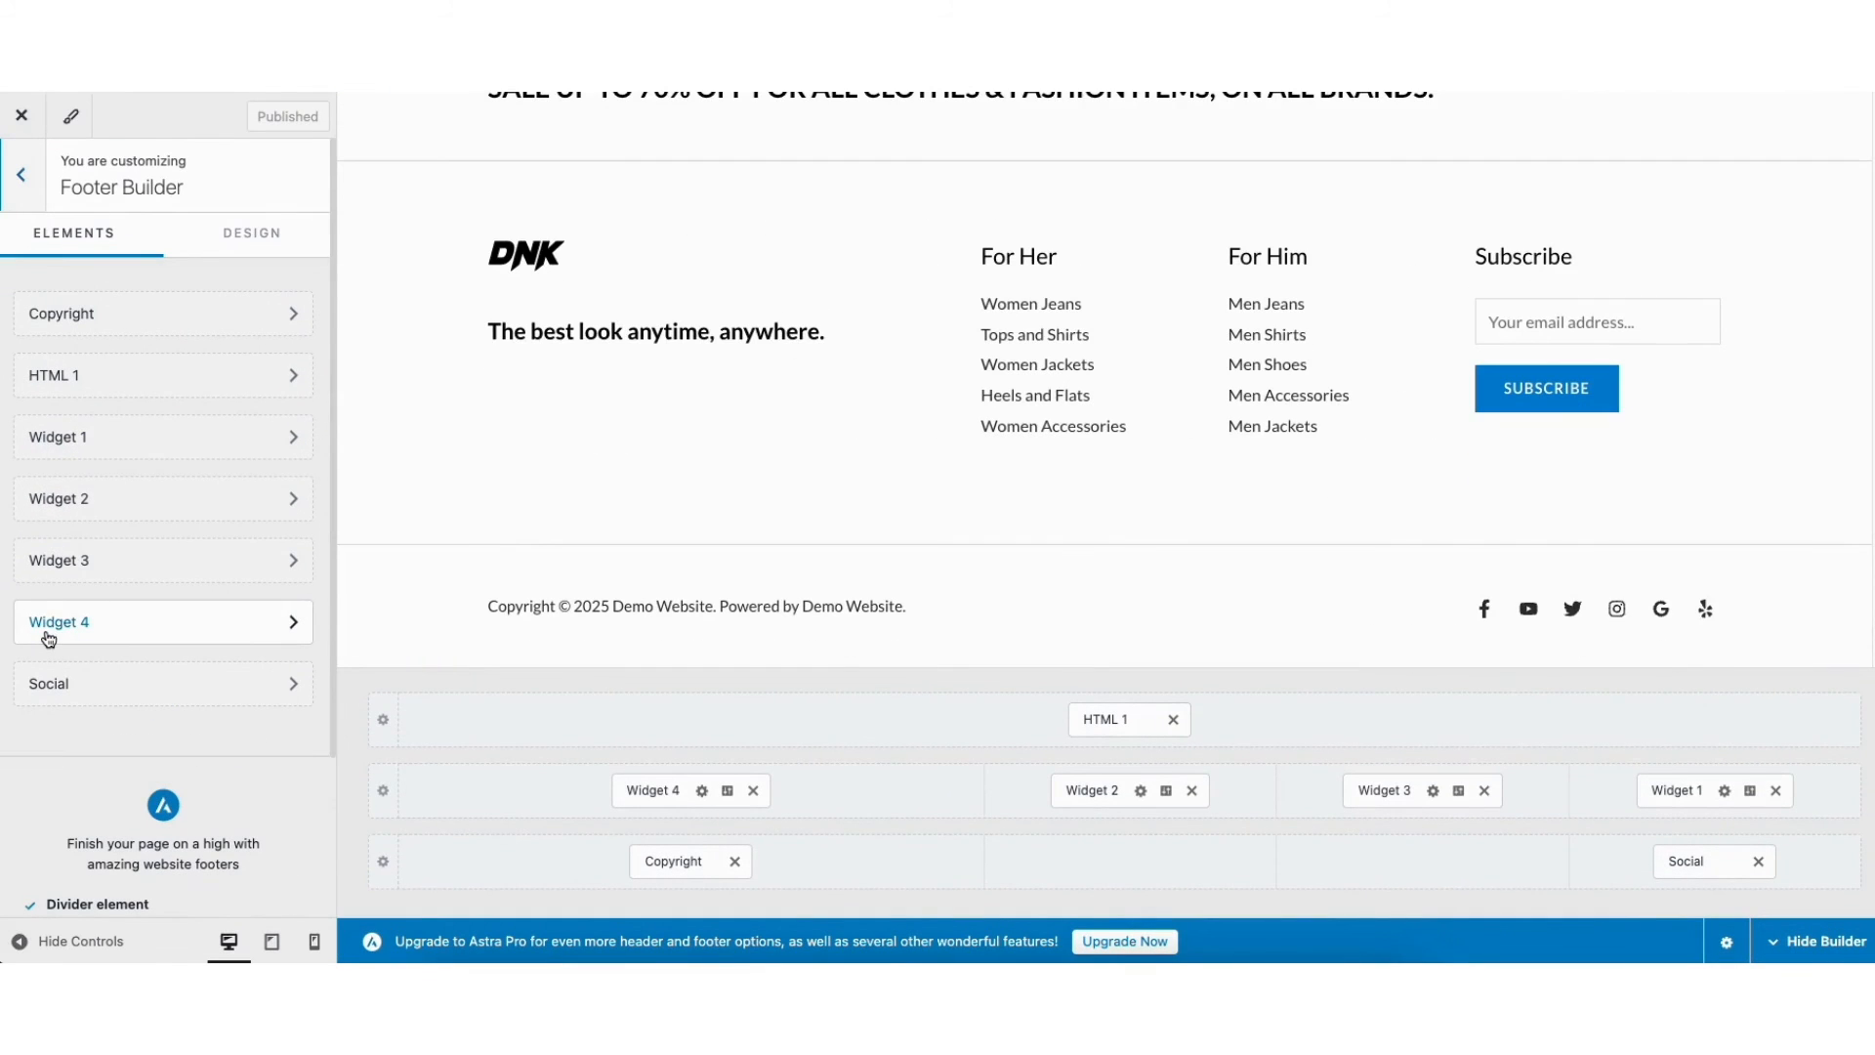
left_click(48, 639)
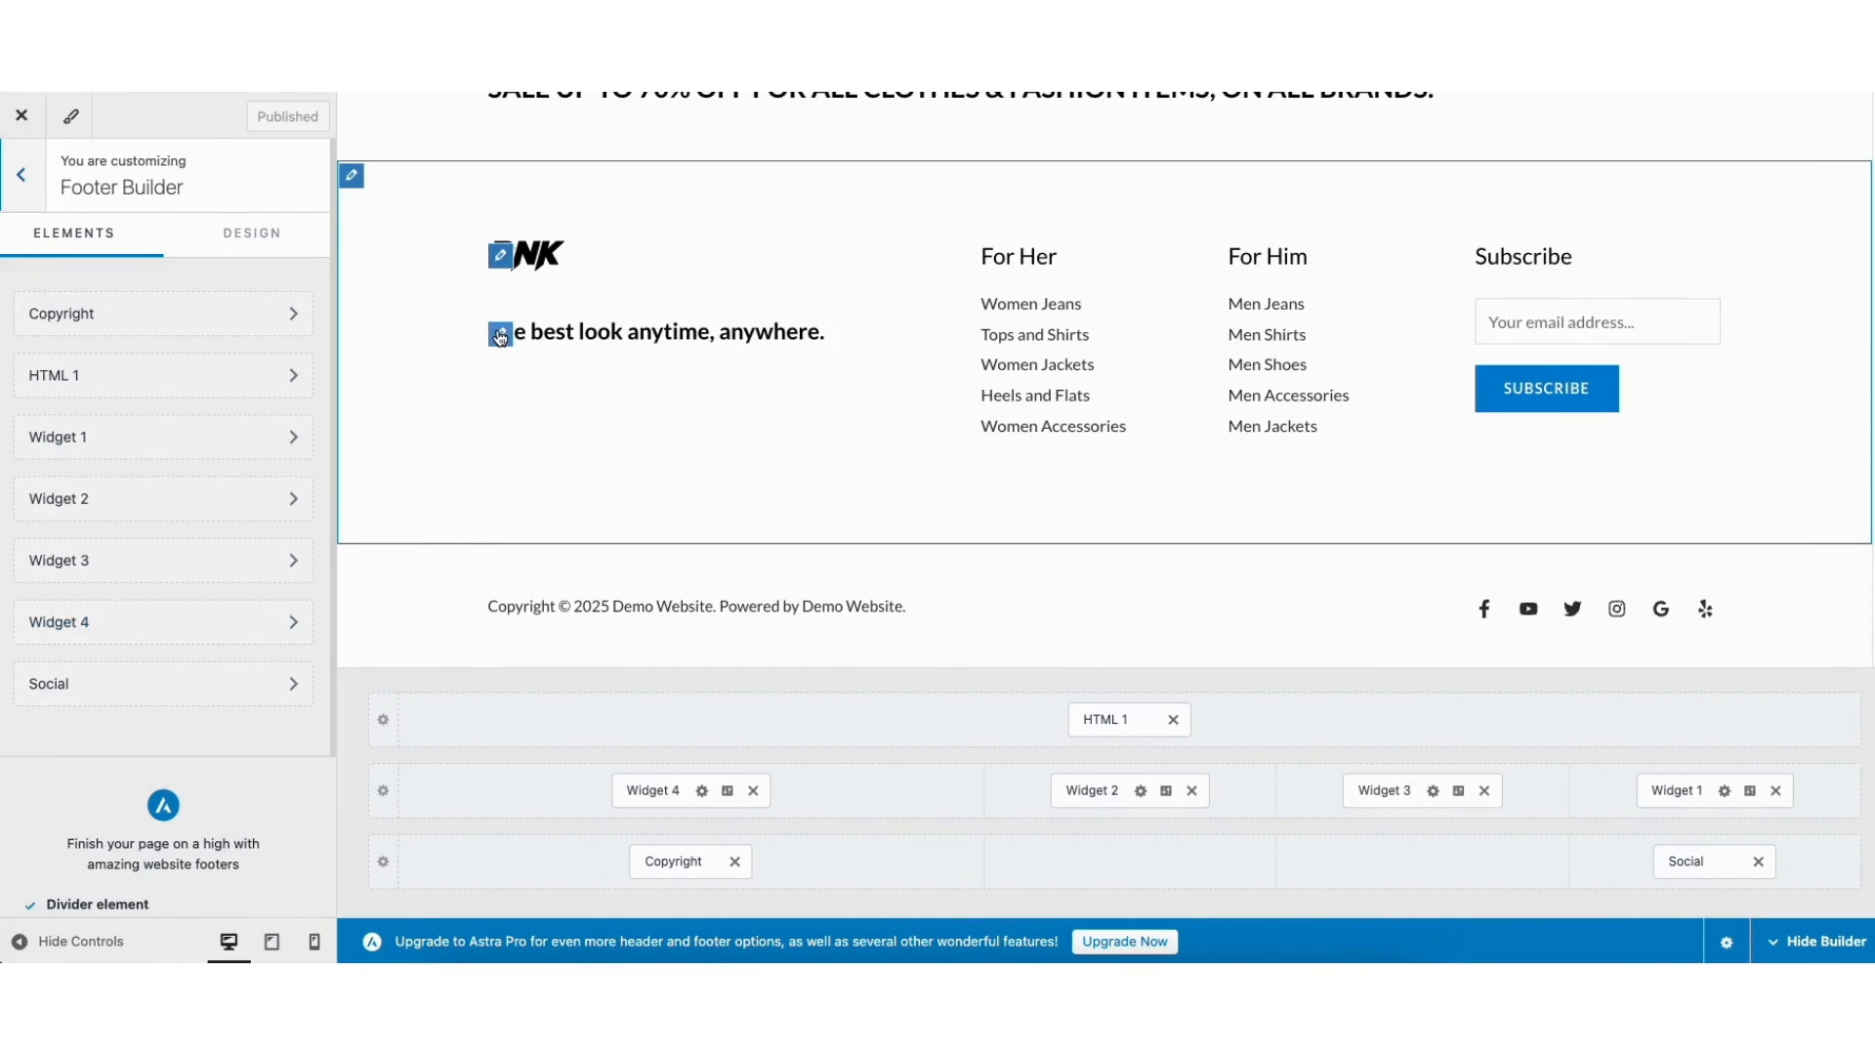
left_click_drag(22, 377, 166, 411)
left_click(137, 379)
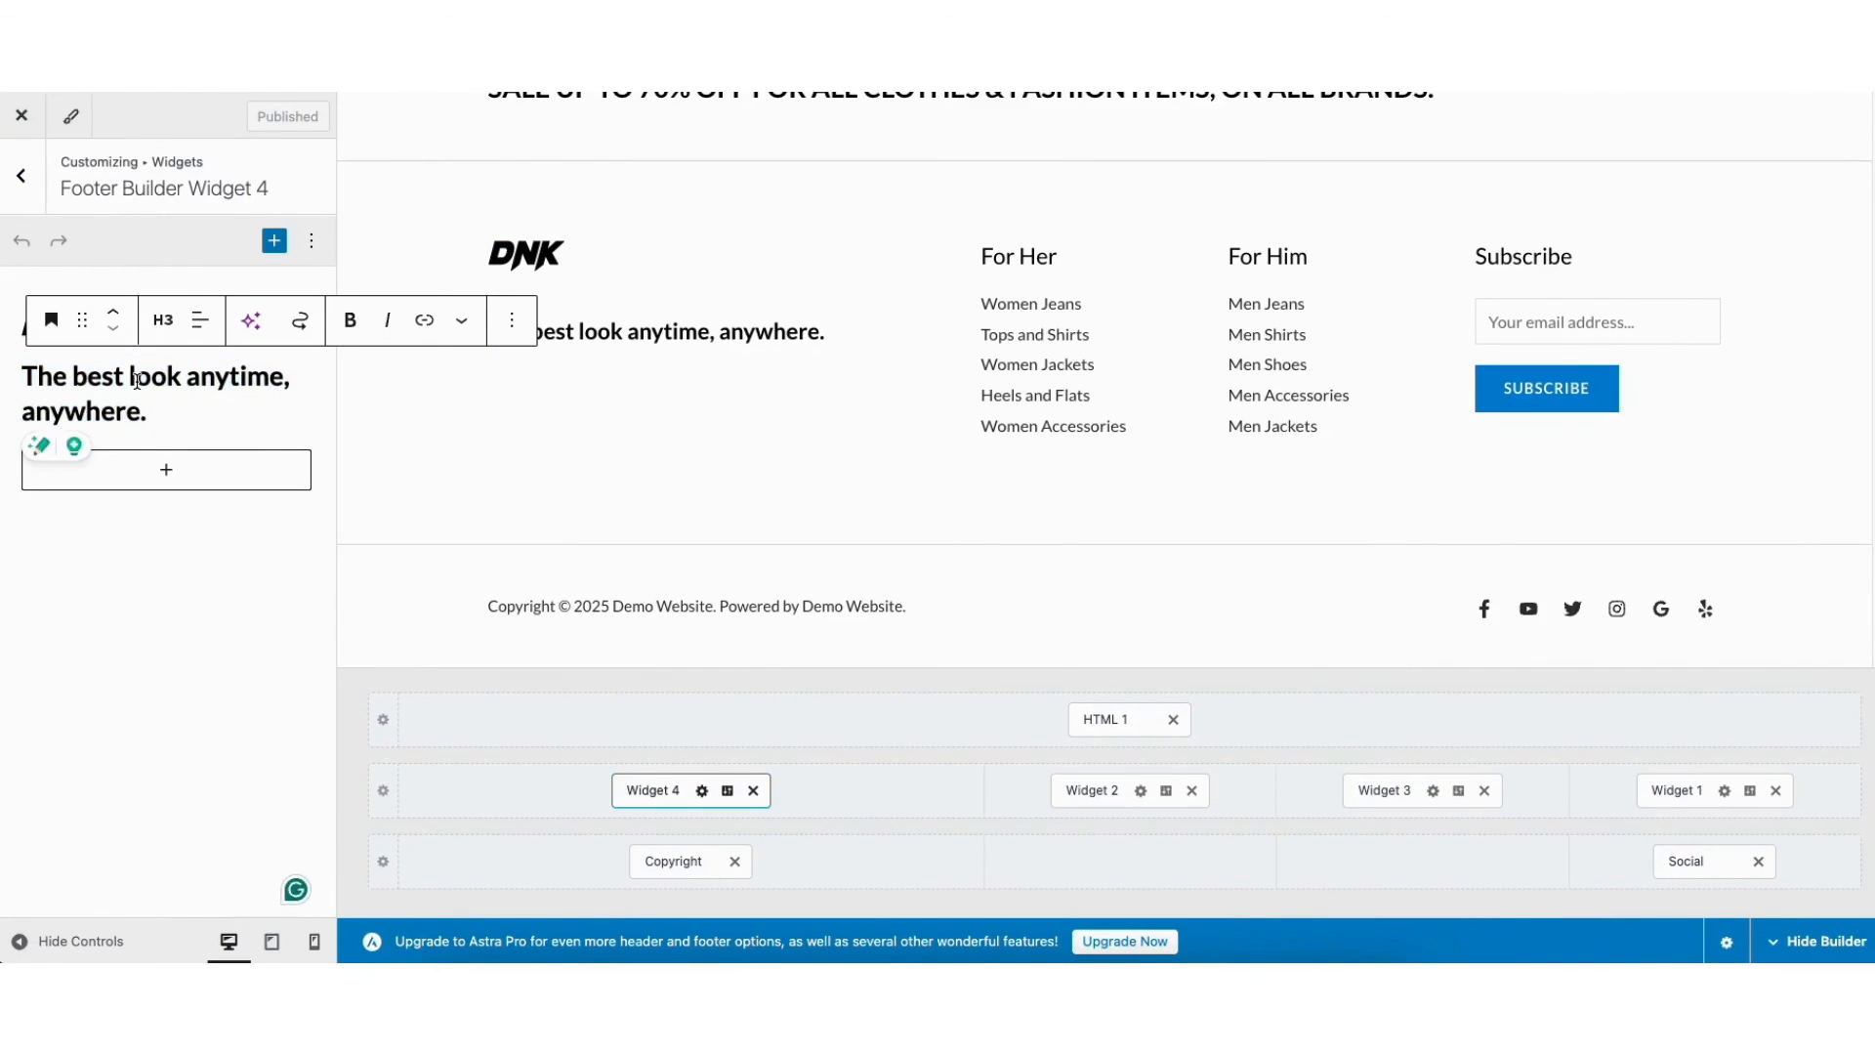
left_click(166, 472)
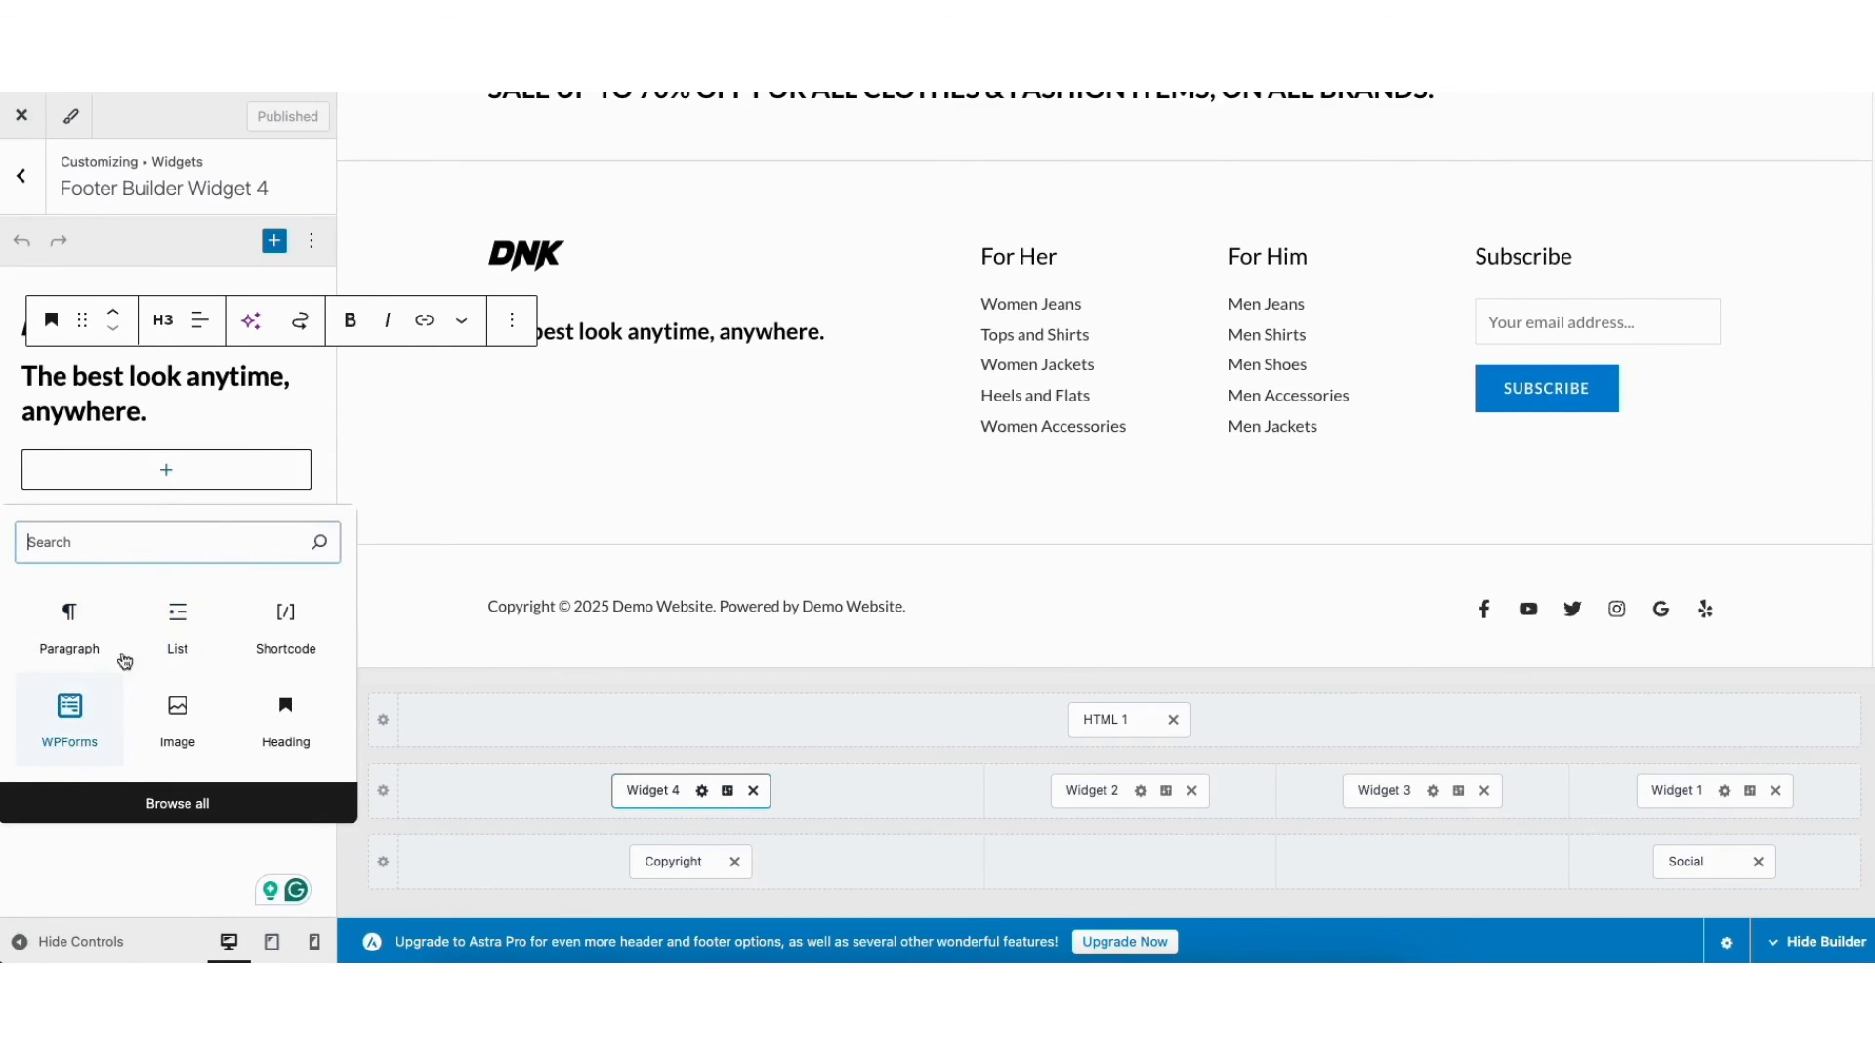
left_click(266, 418)
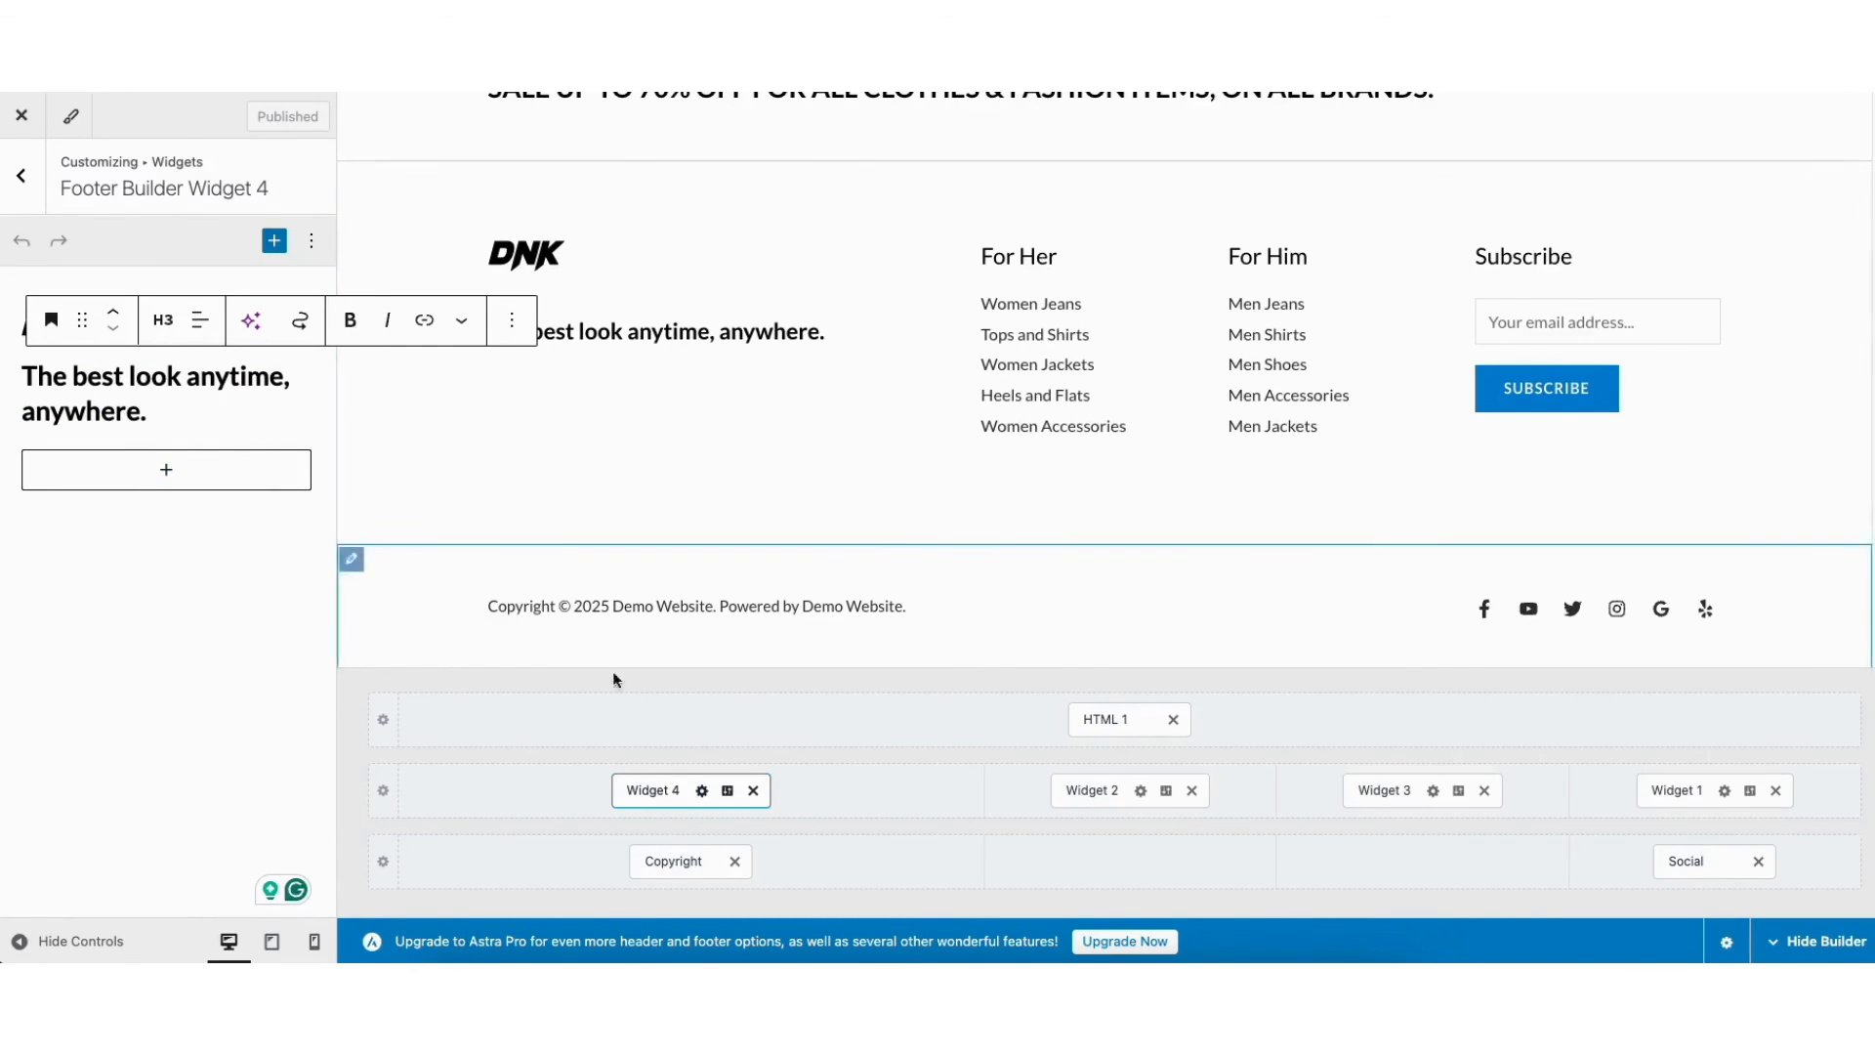
Step: View Widget 4's alignment, color and font size settings and the Primary Footer's column and layout options
left_click(726, 791)
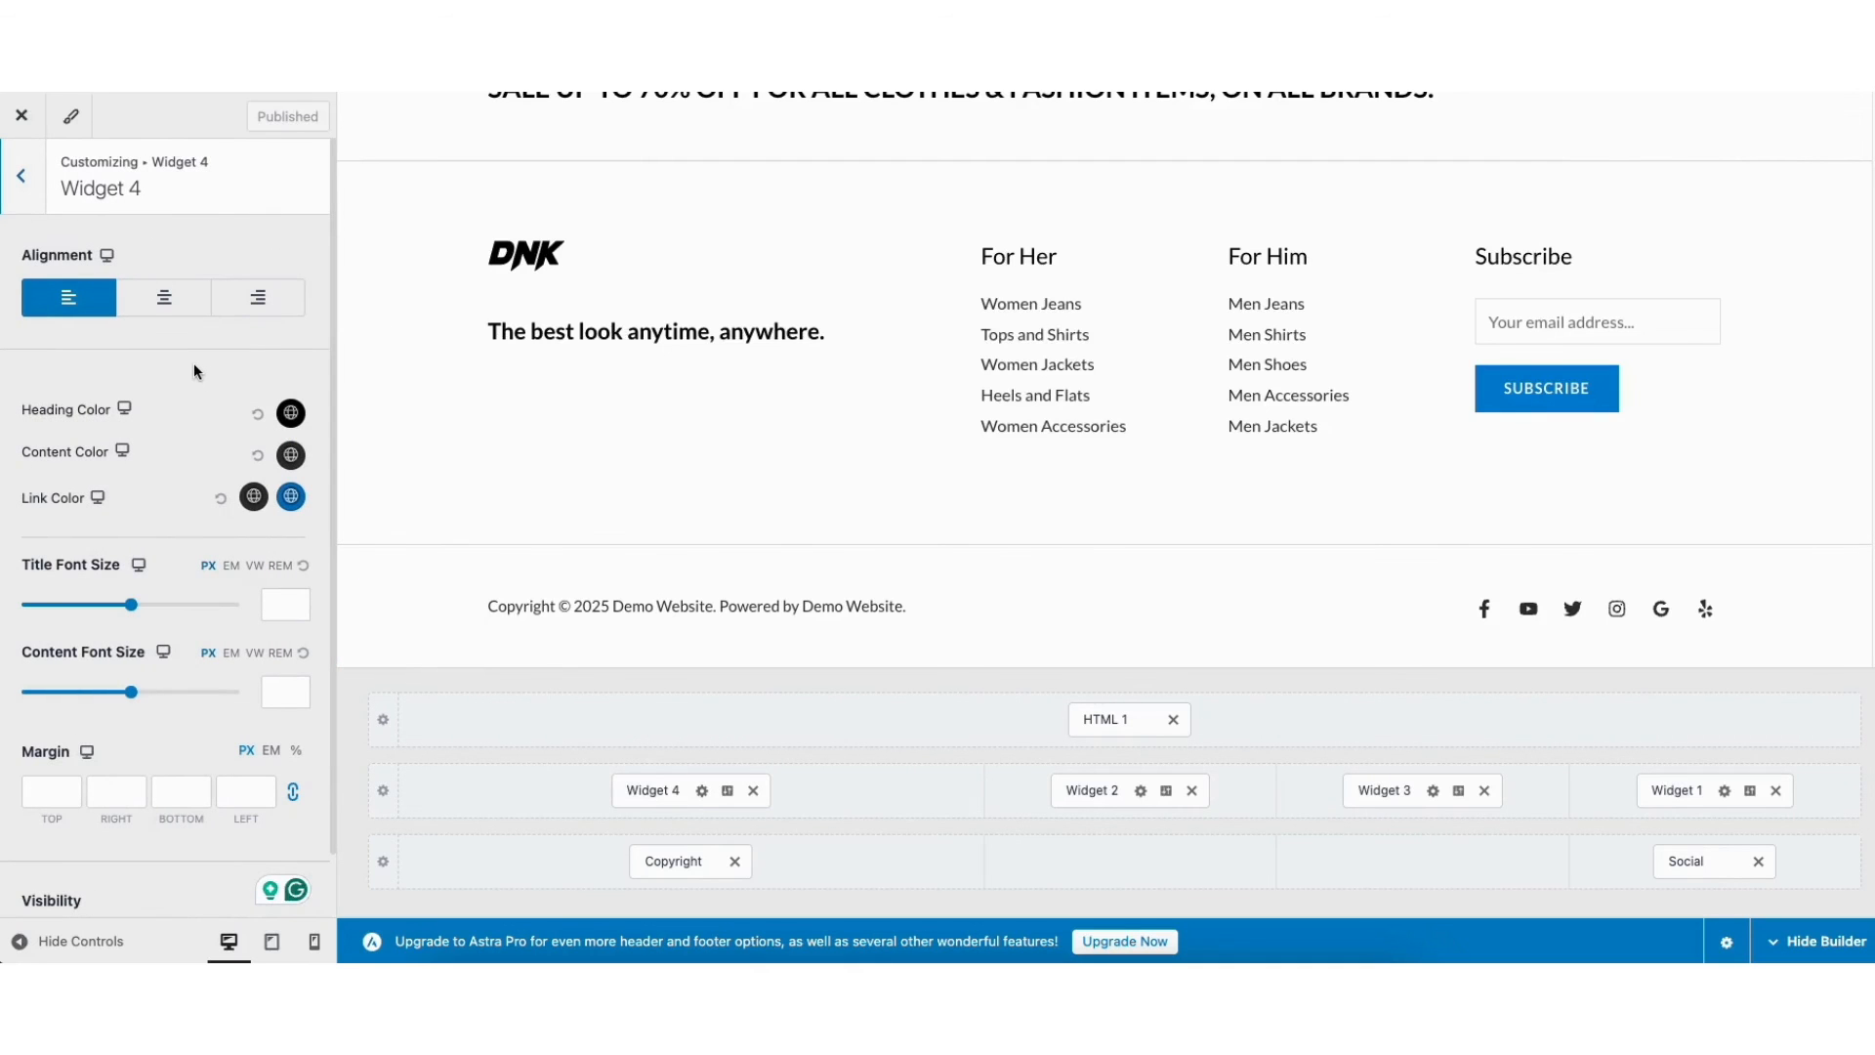
mouse_move(434, 248)
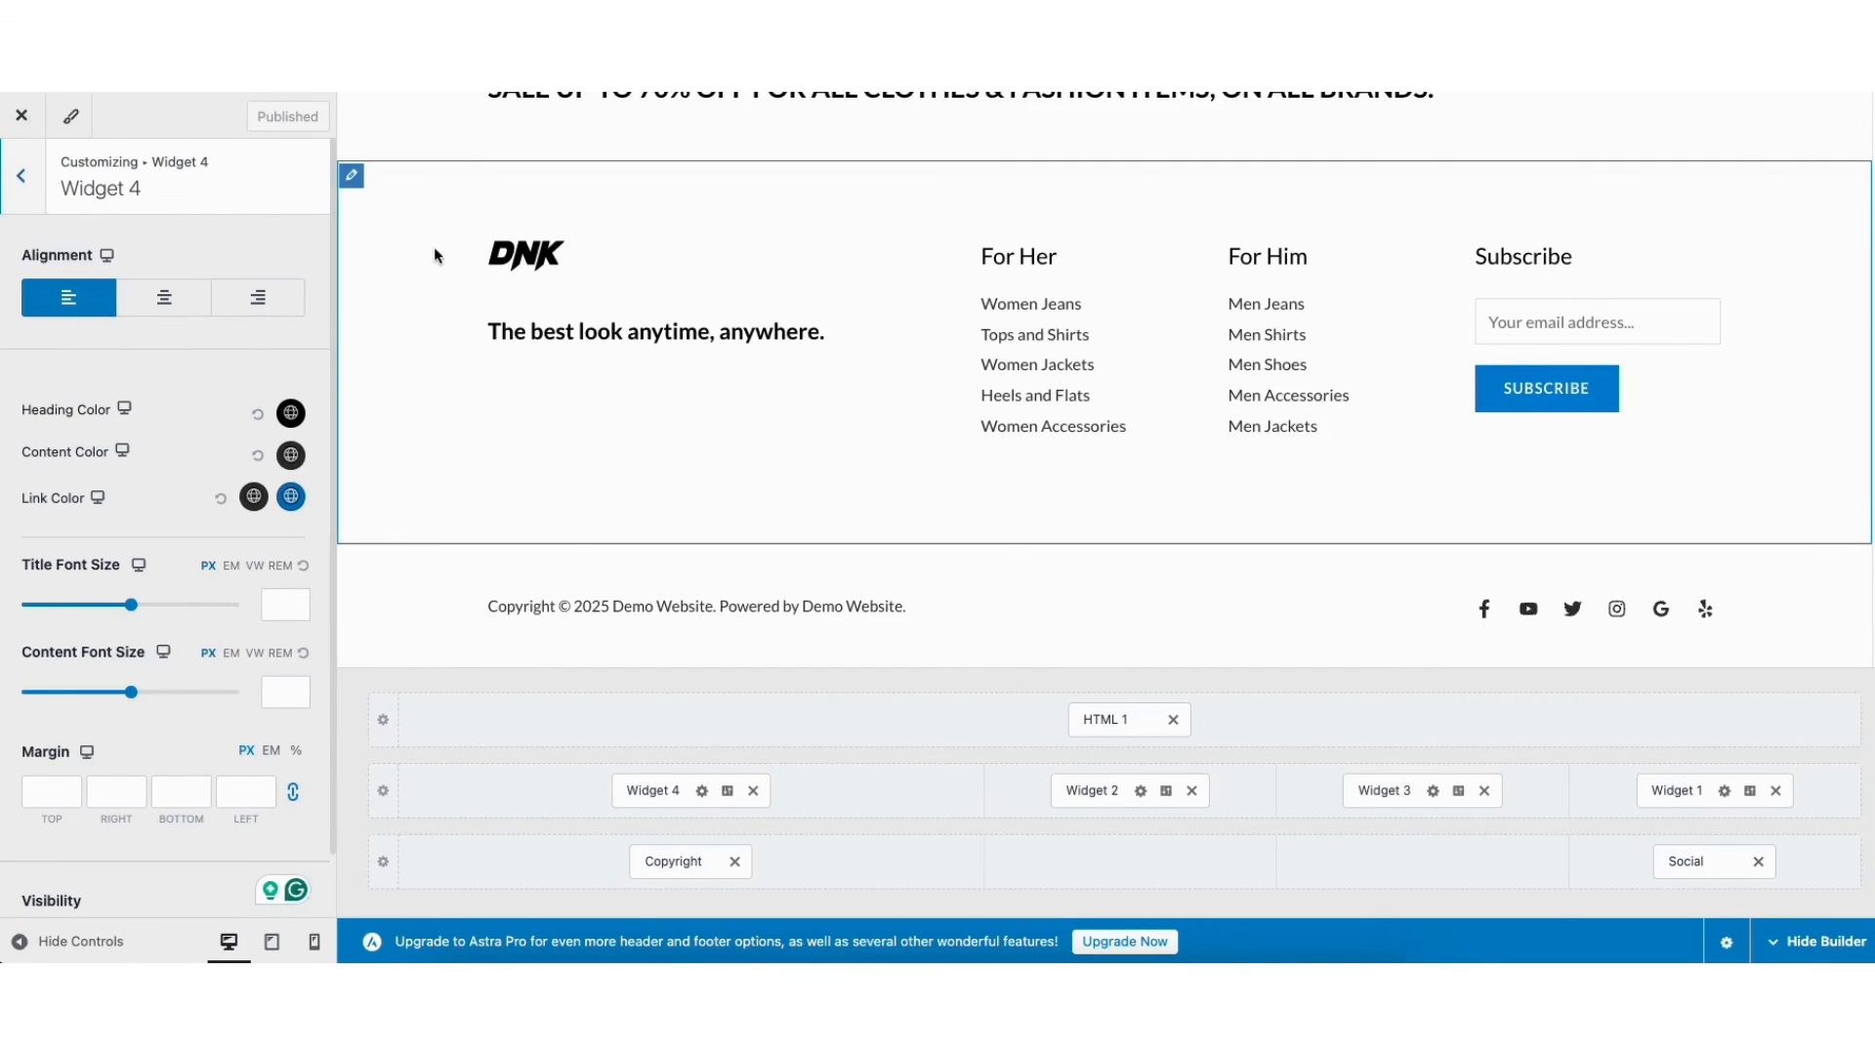
left_click(352, 180)
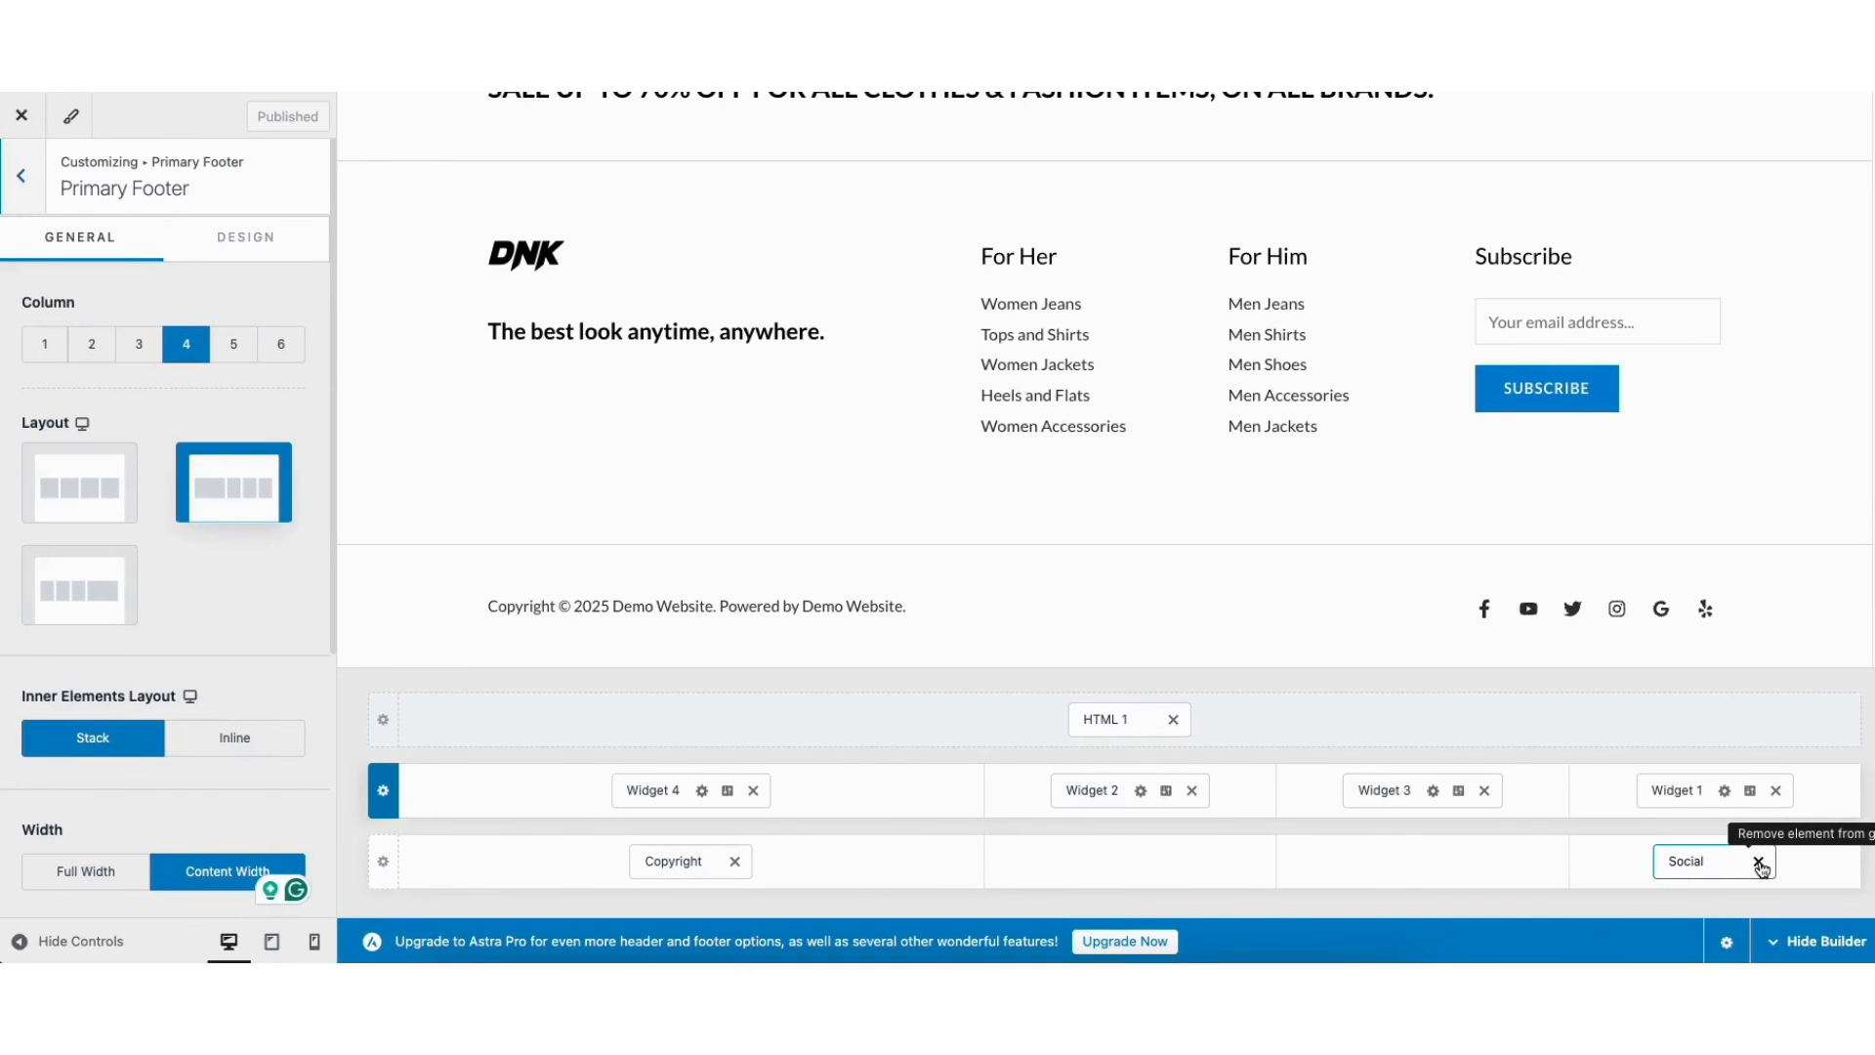
Step: Open the header's Secondary Menu element for editing and view the header layout and the menu's design options
left_click_drag(1872, 590, 1873, 98)
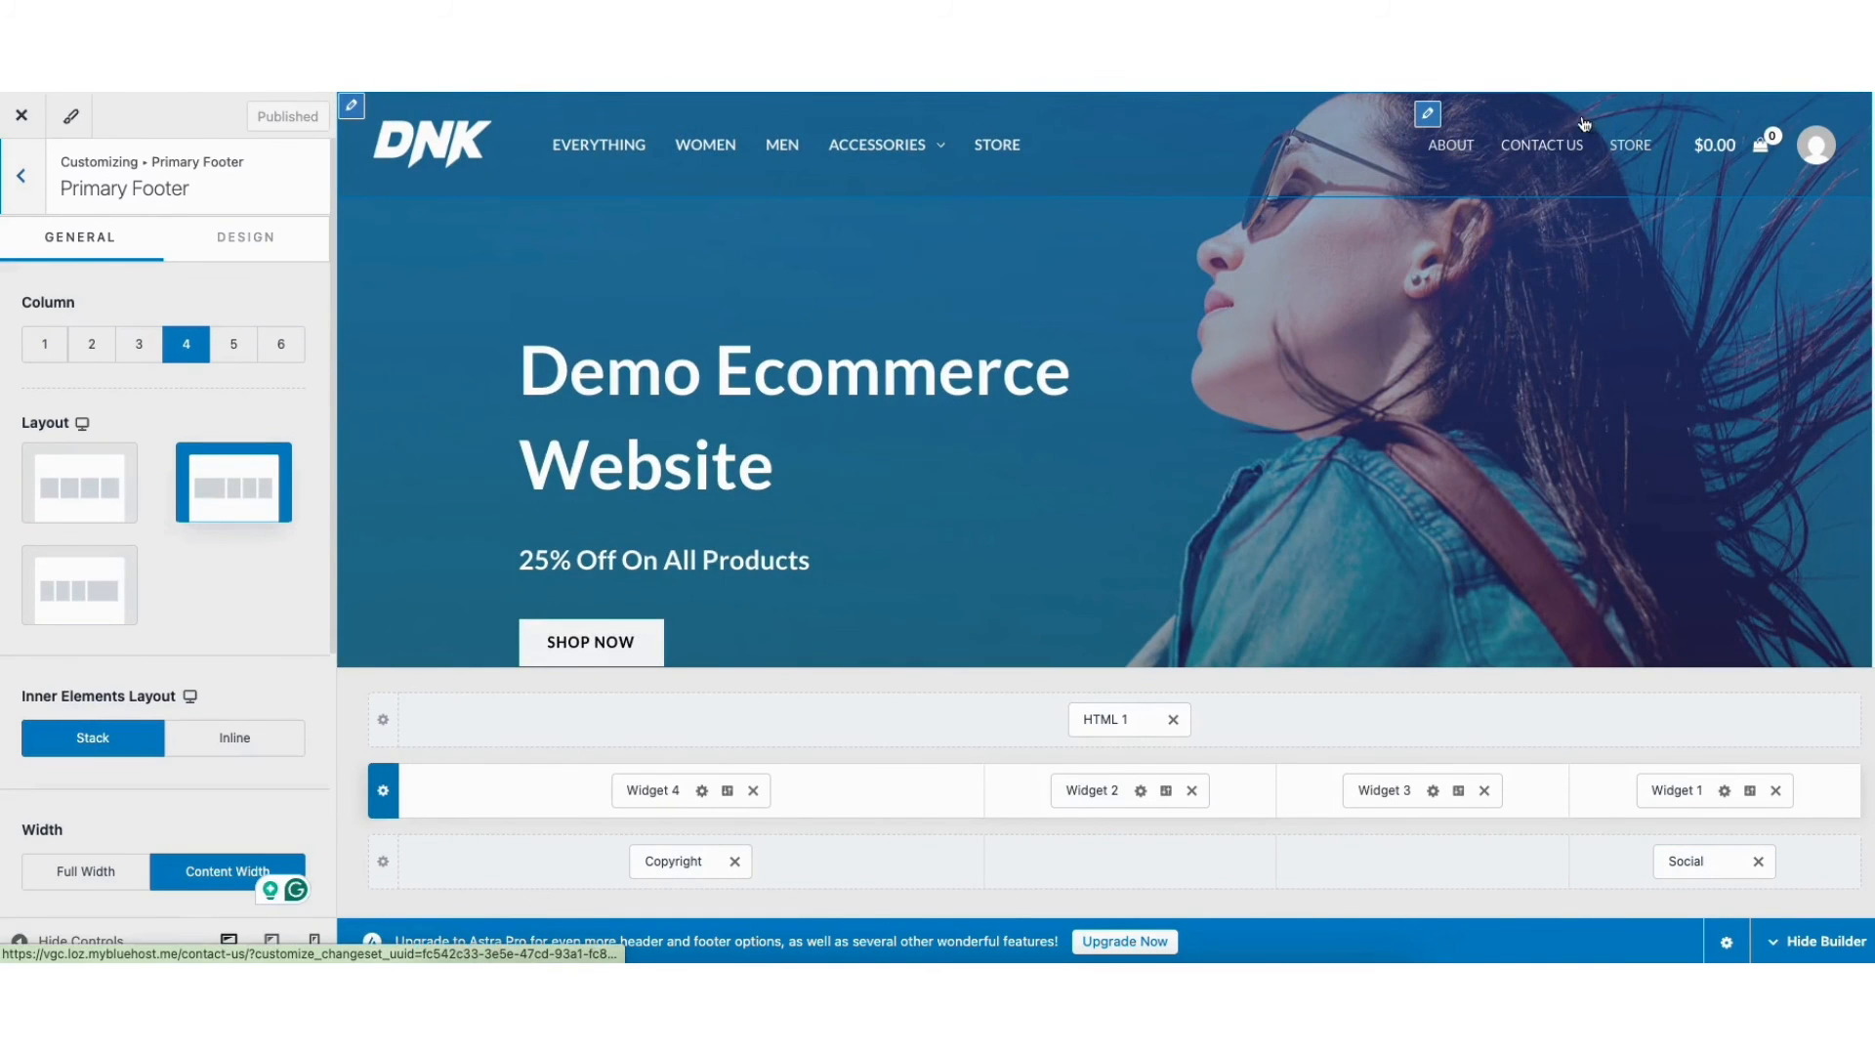
left_click(1428, 117)
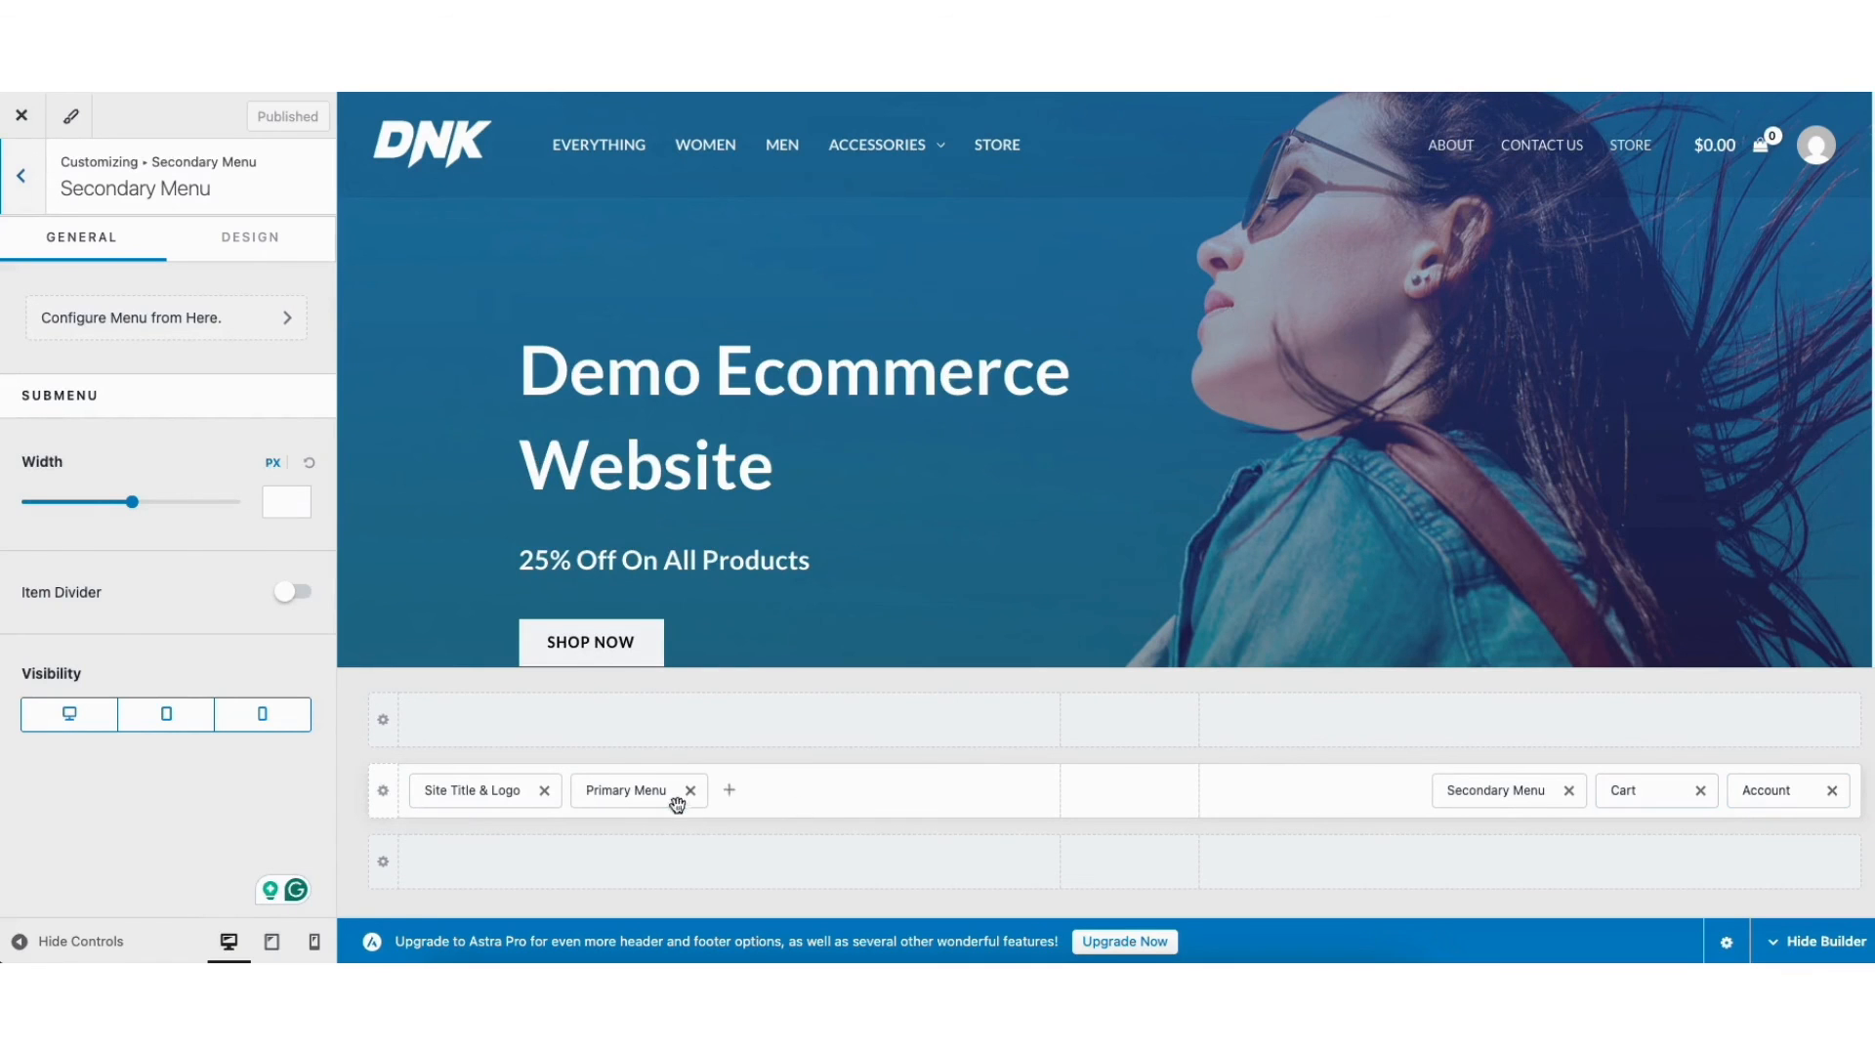
left_click_drag(630, 789, 681, 802)
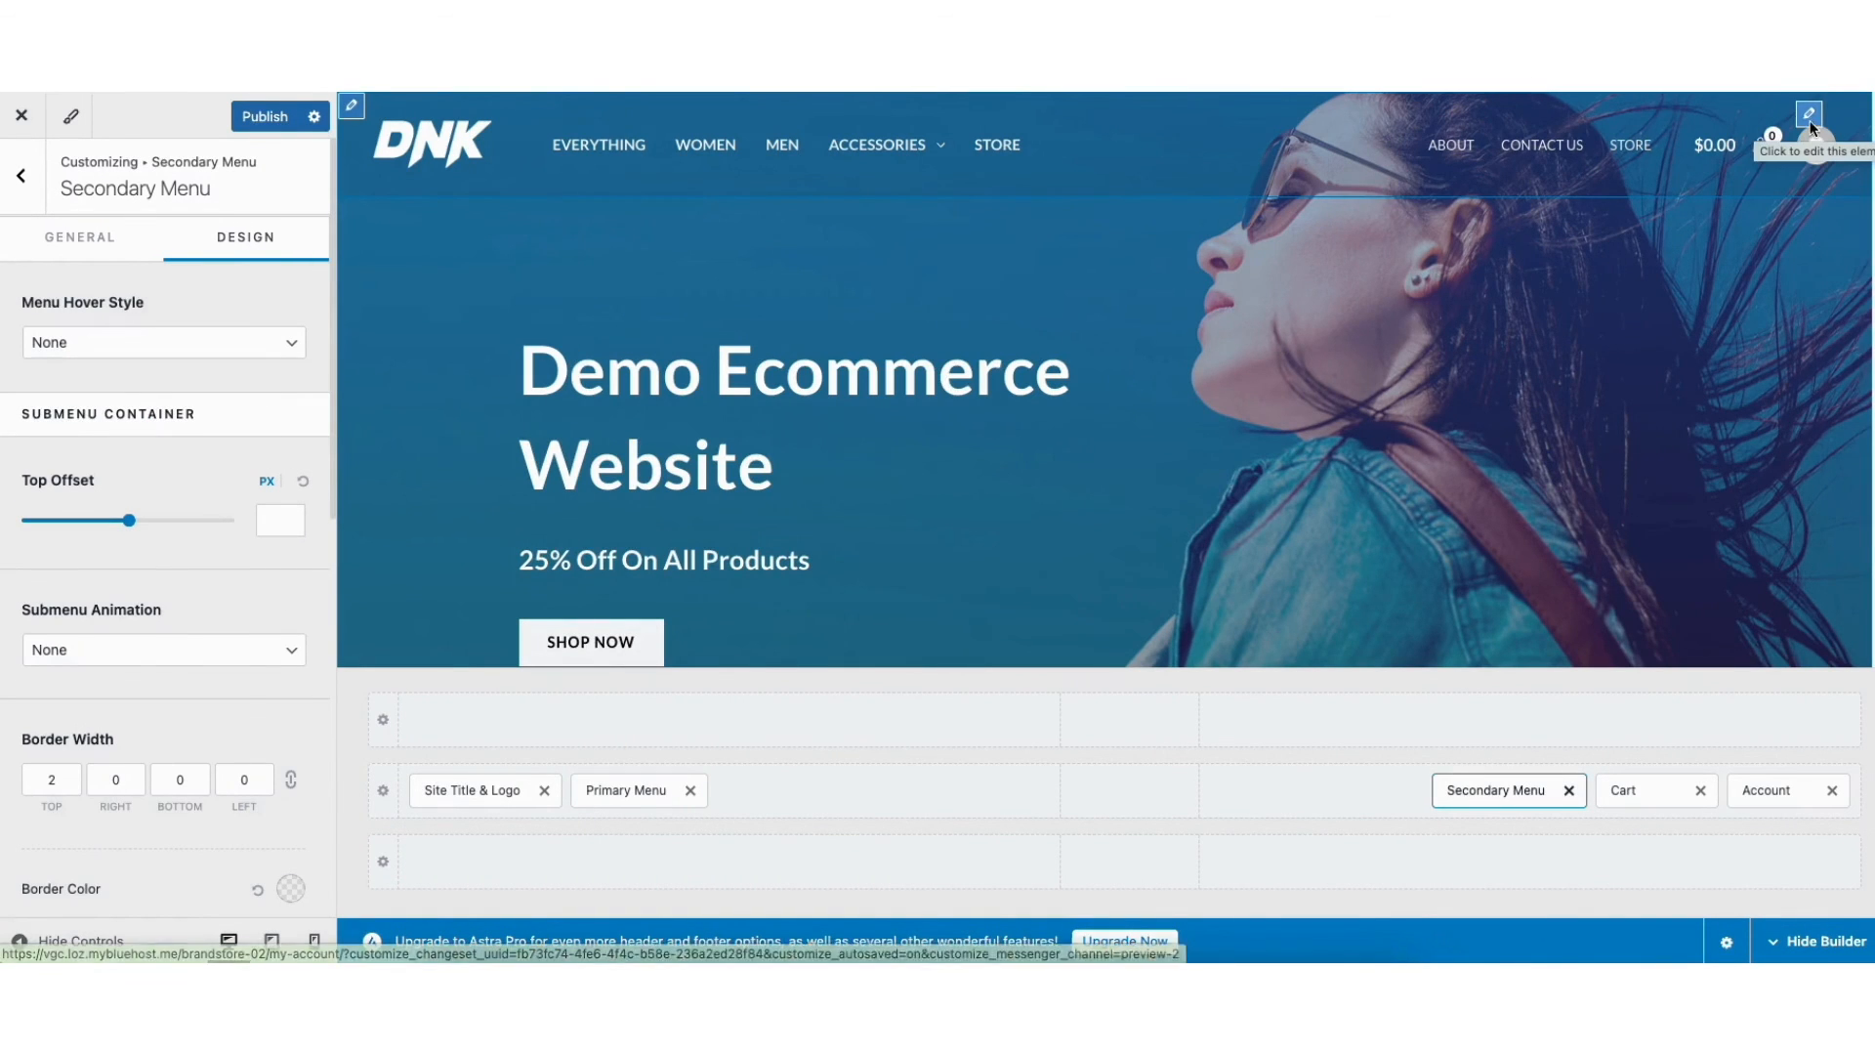
Step: Set the header Account element's logged-in profile type to Icon and view its icon size and color options
left_click(1809, 113)
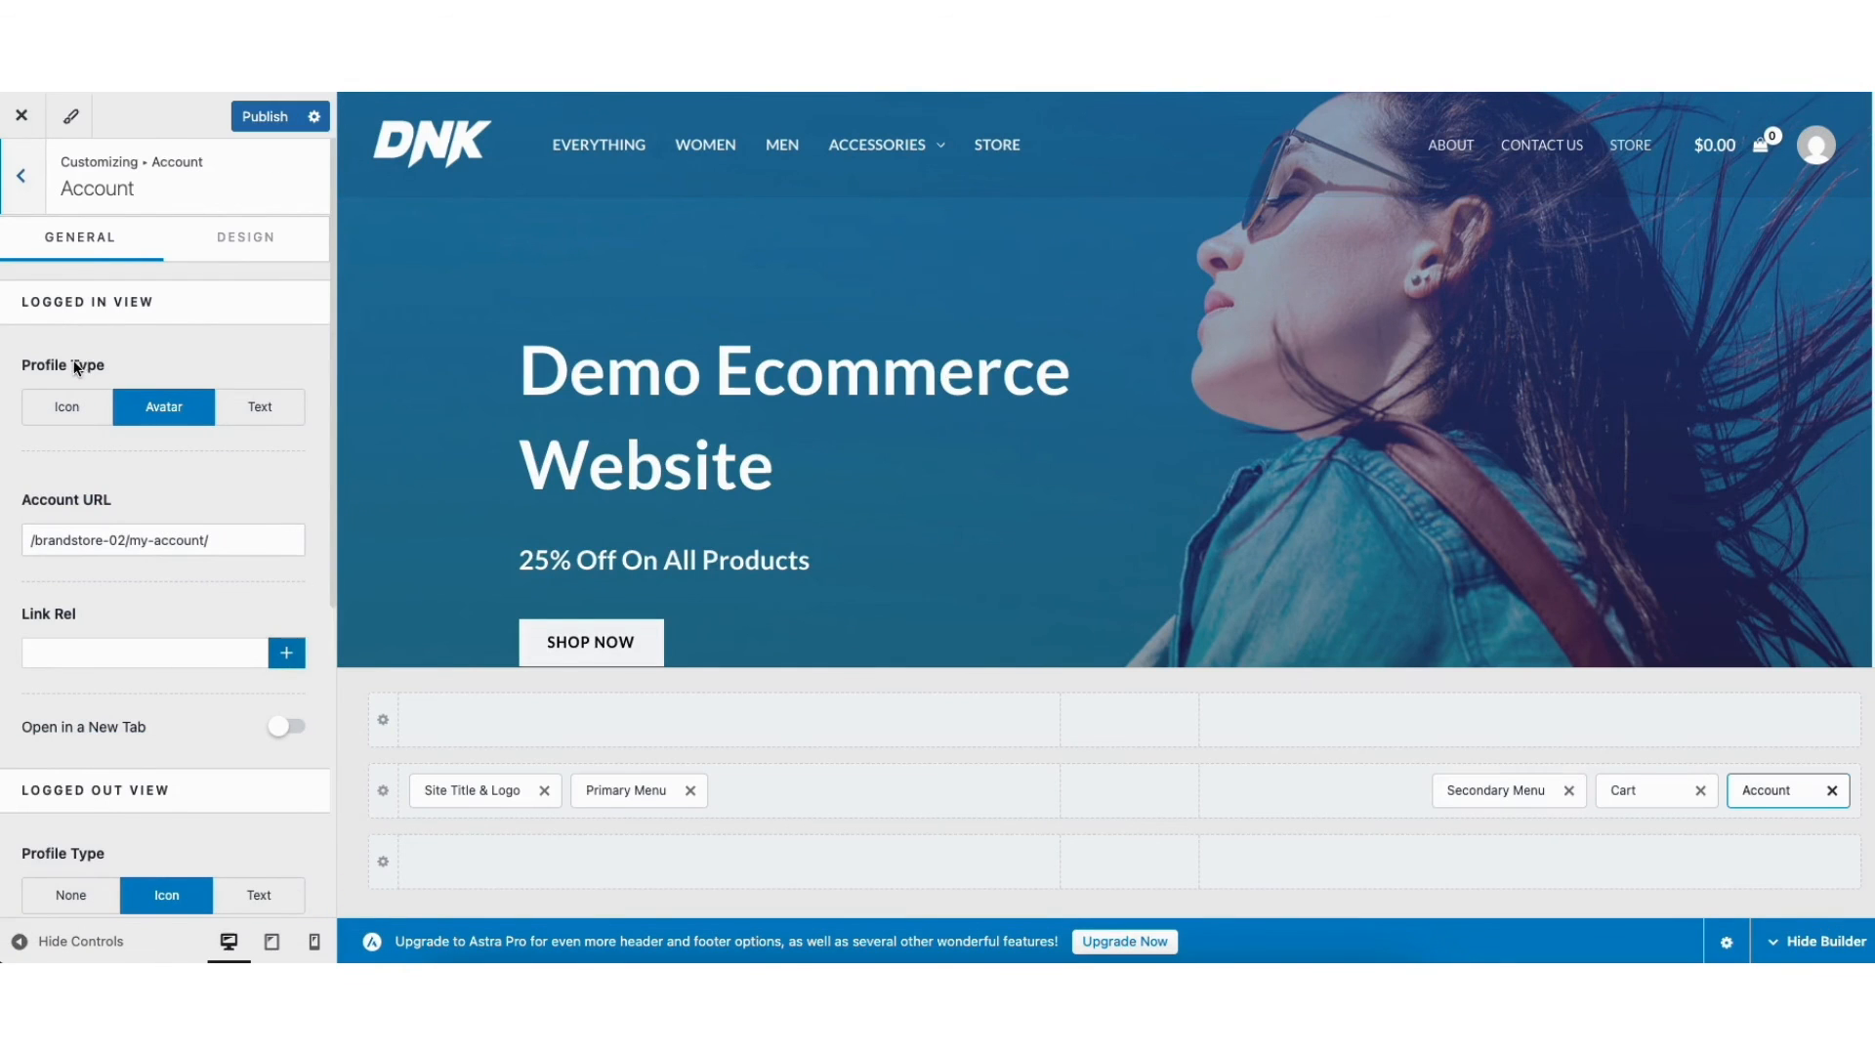
left_click(68, 409)
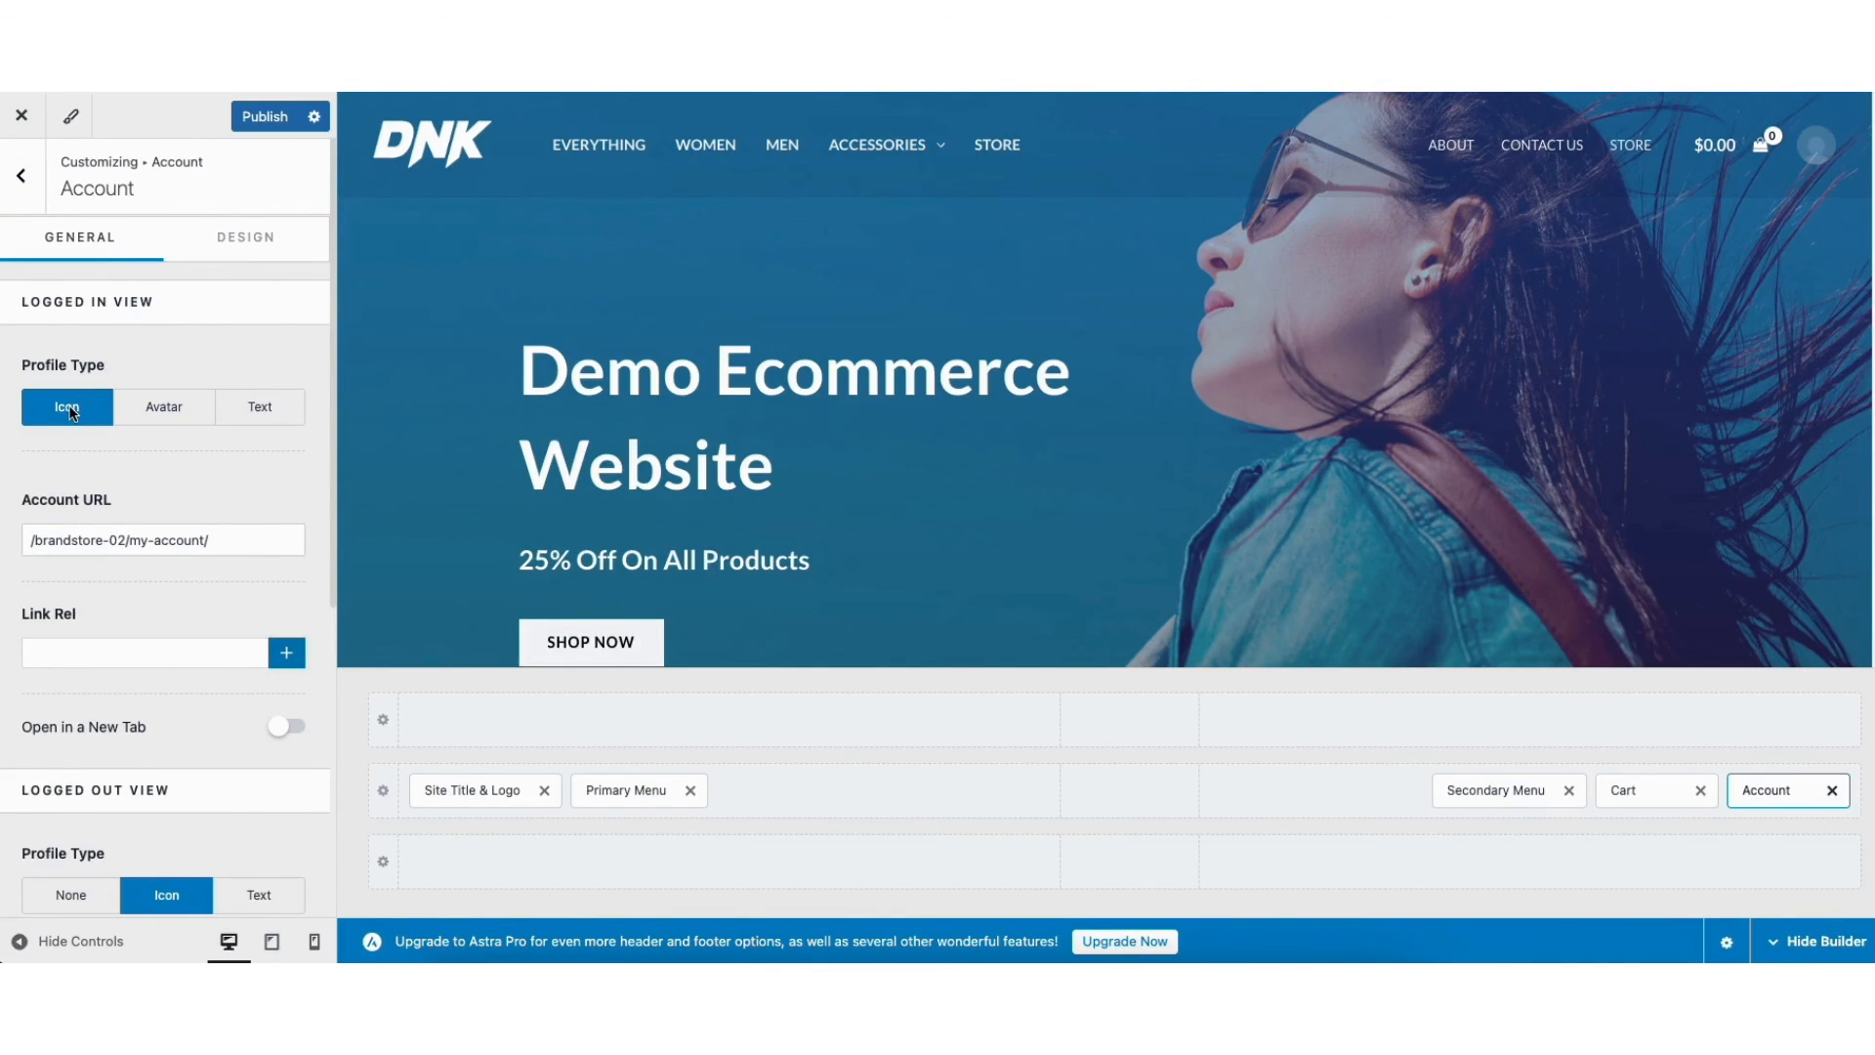
left_click(151, 406)
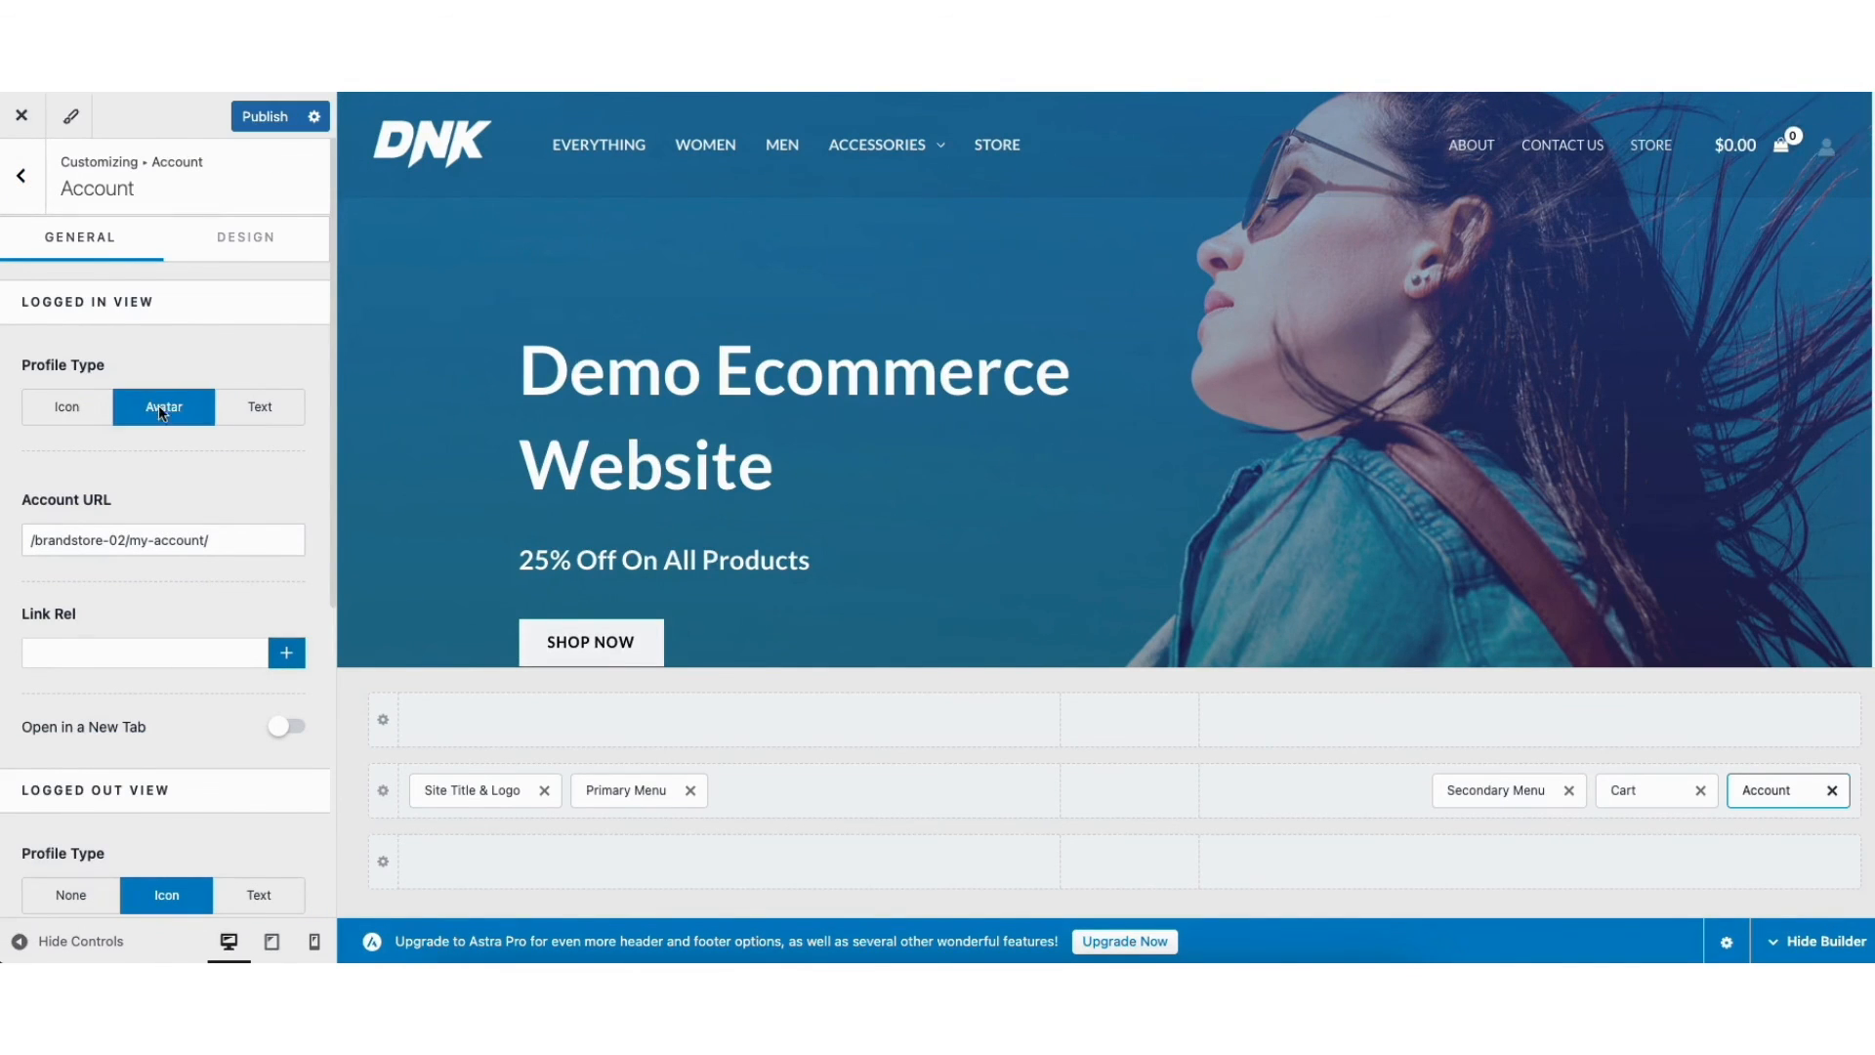
left_click(250, 407)
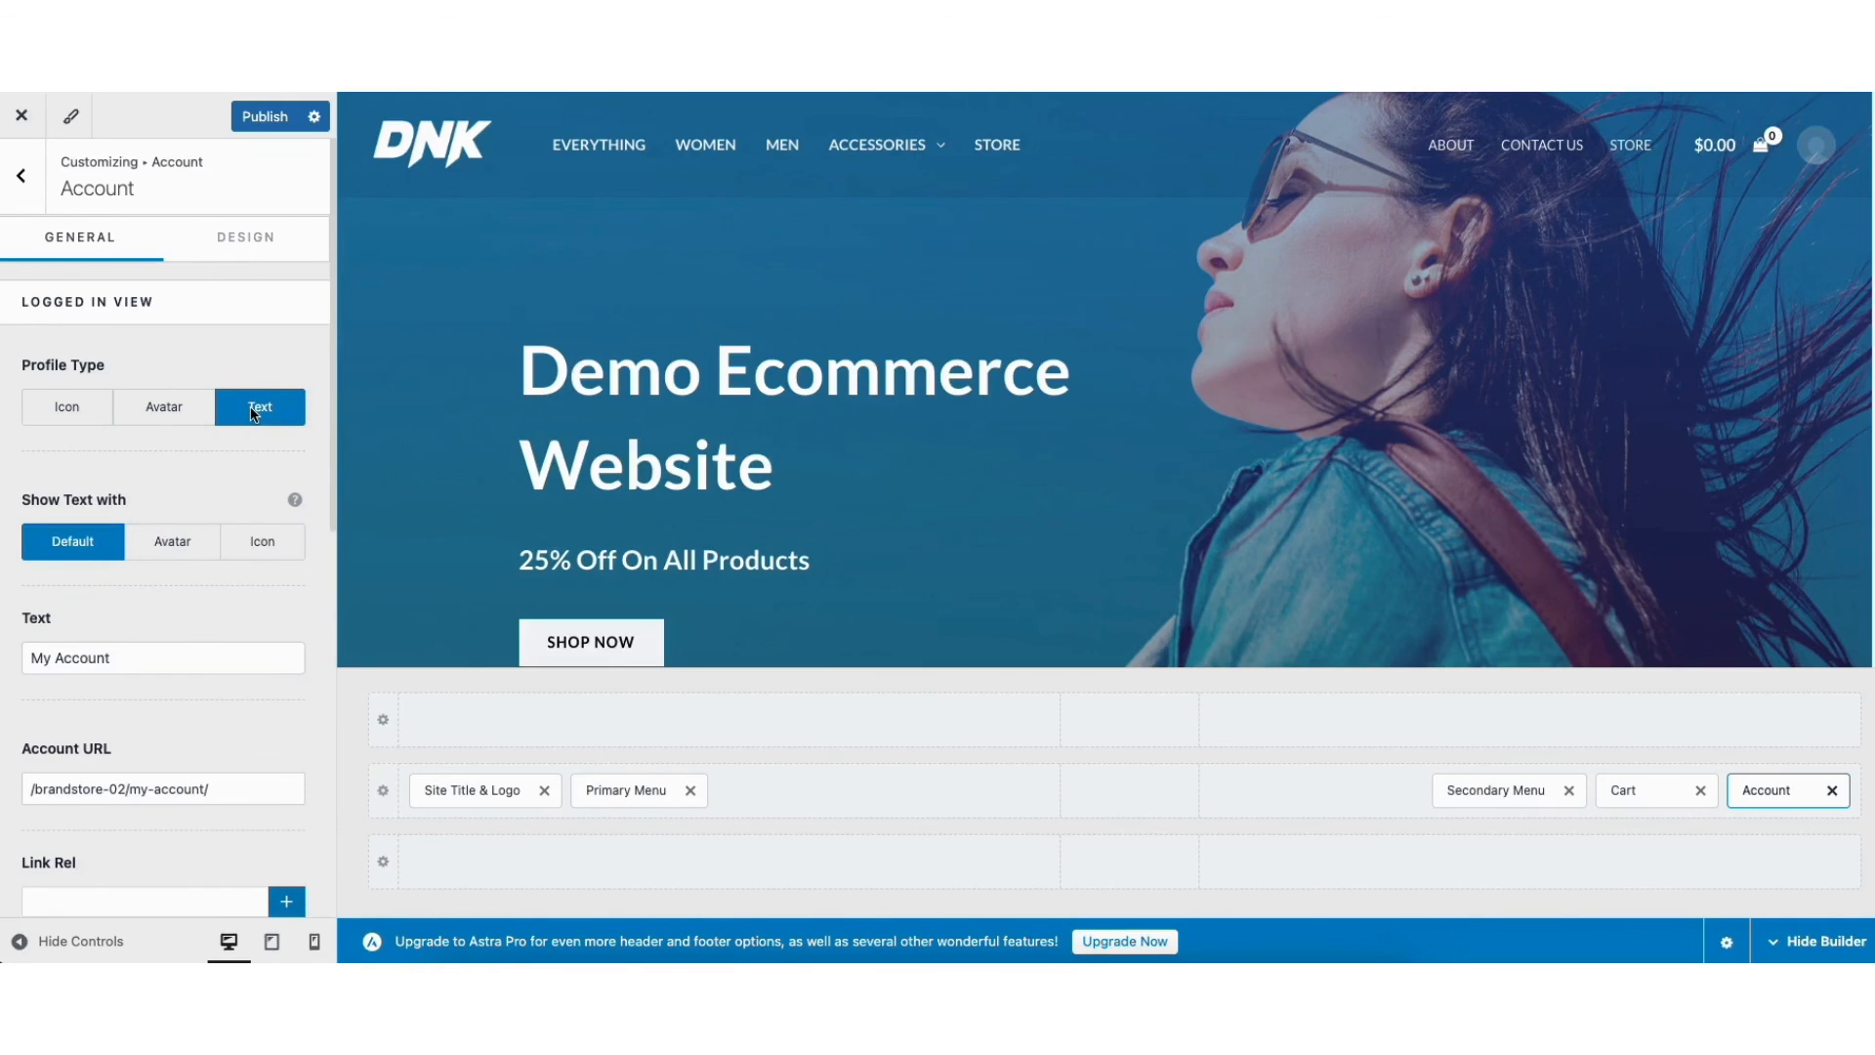
left_click(84, 405)
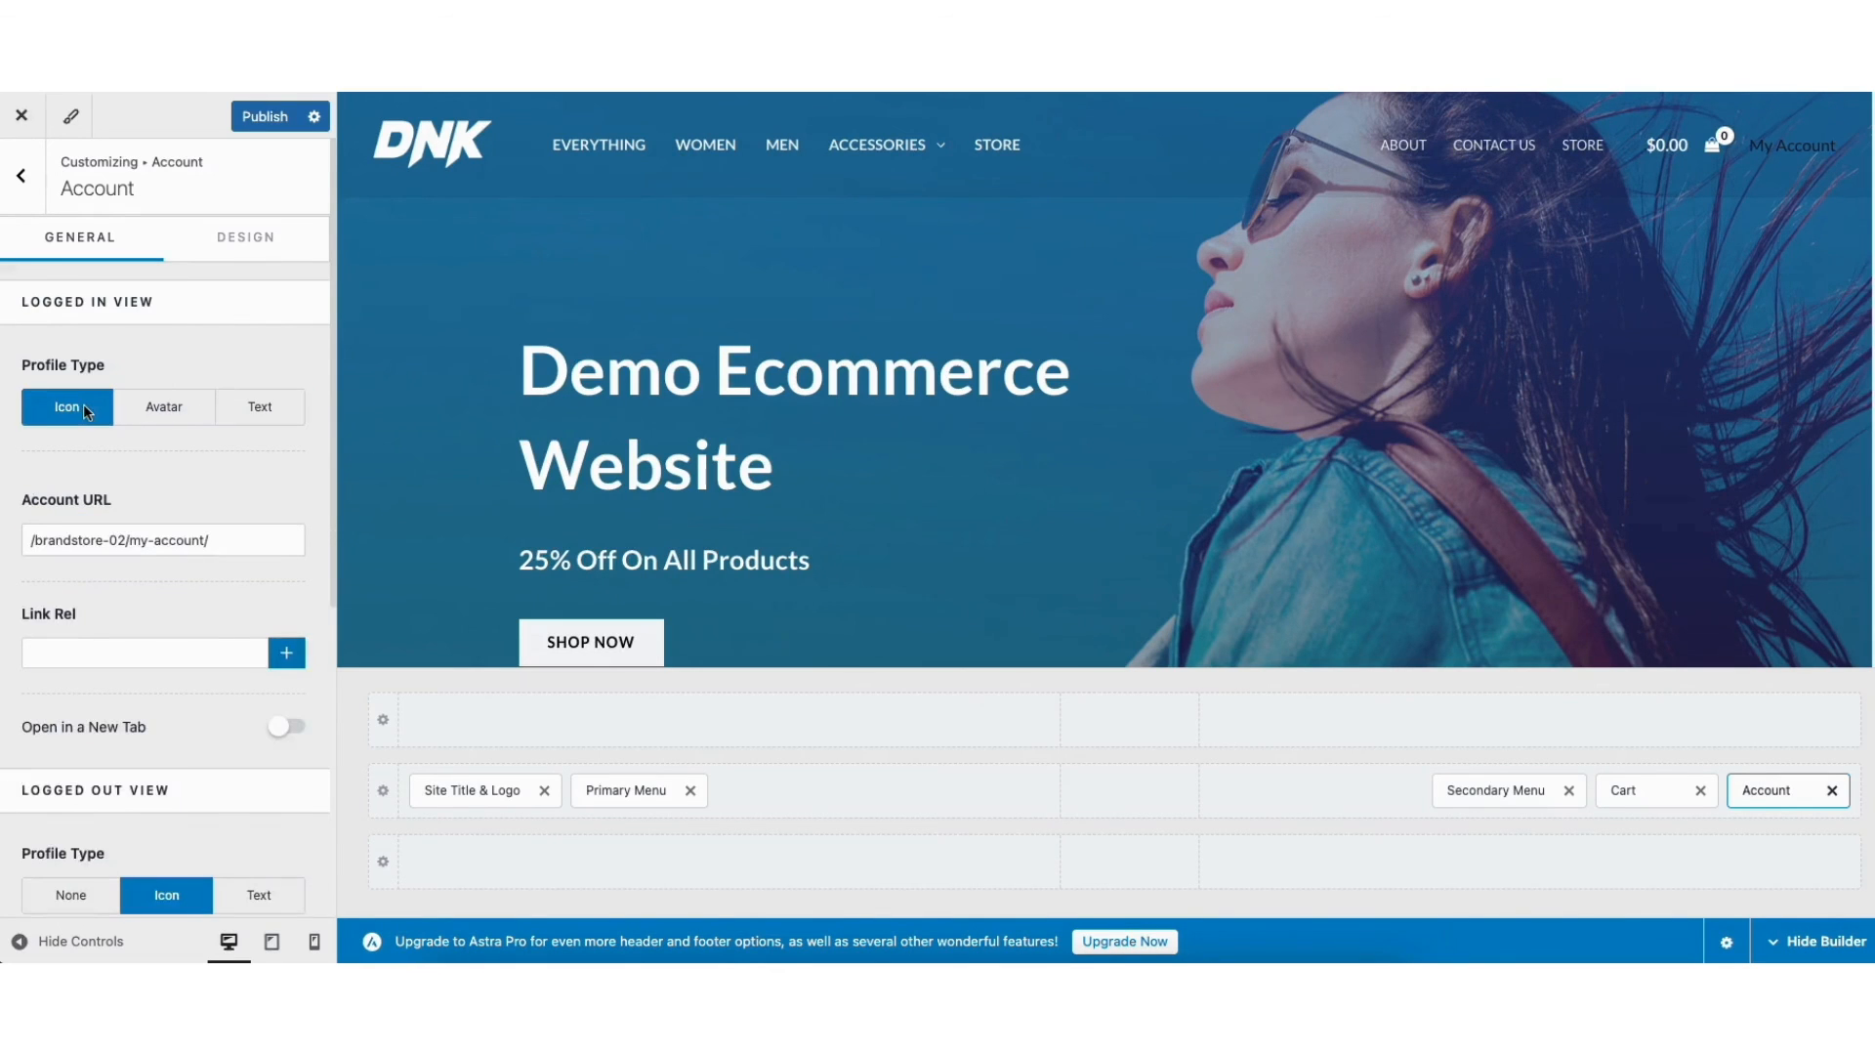
left_click(247, 240)
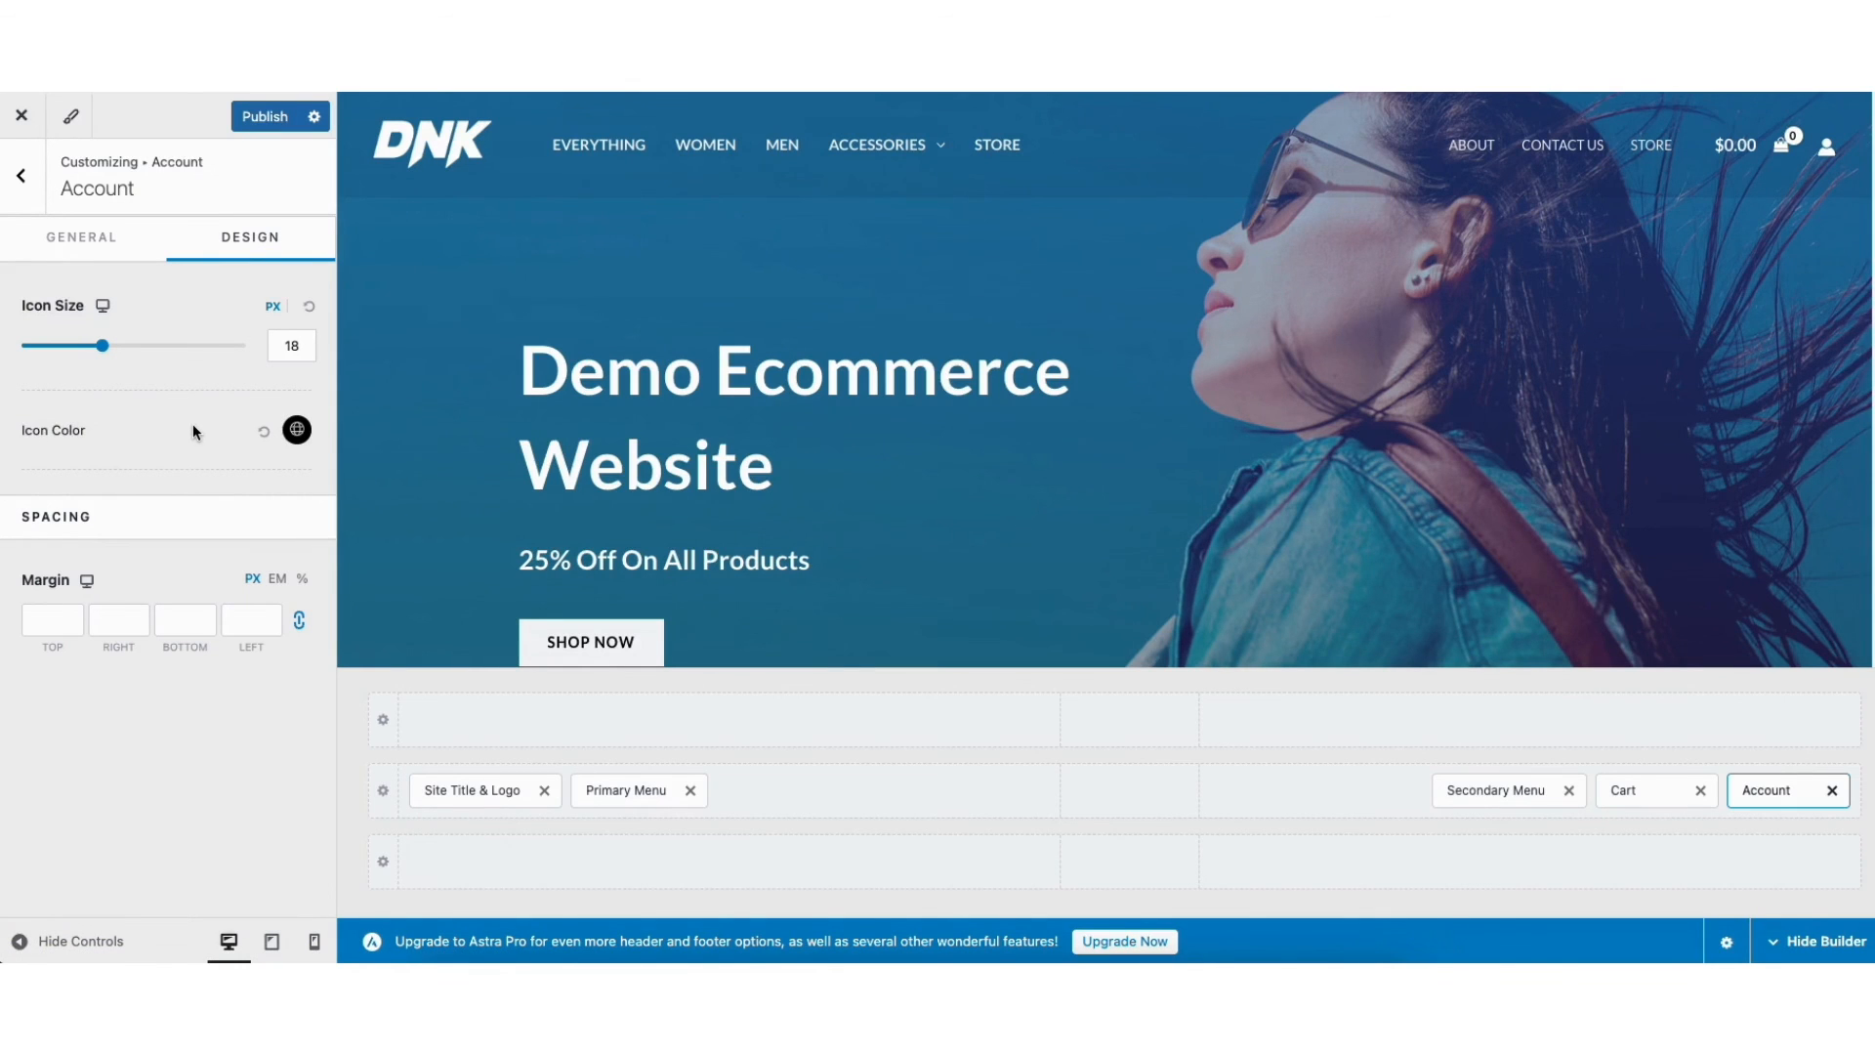
Step: Change the header cart's icon to the shopping cart and review the cart click action and design options
left_click(1693, 114)
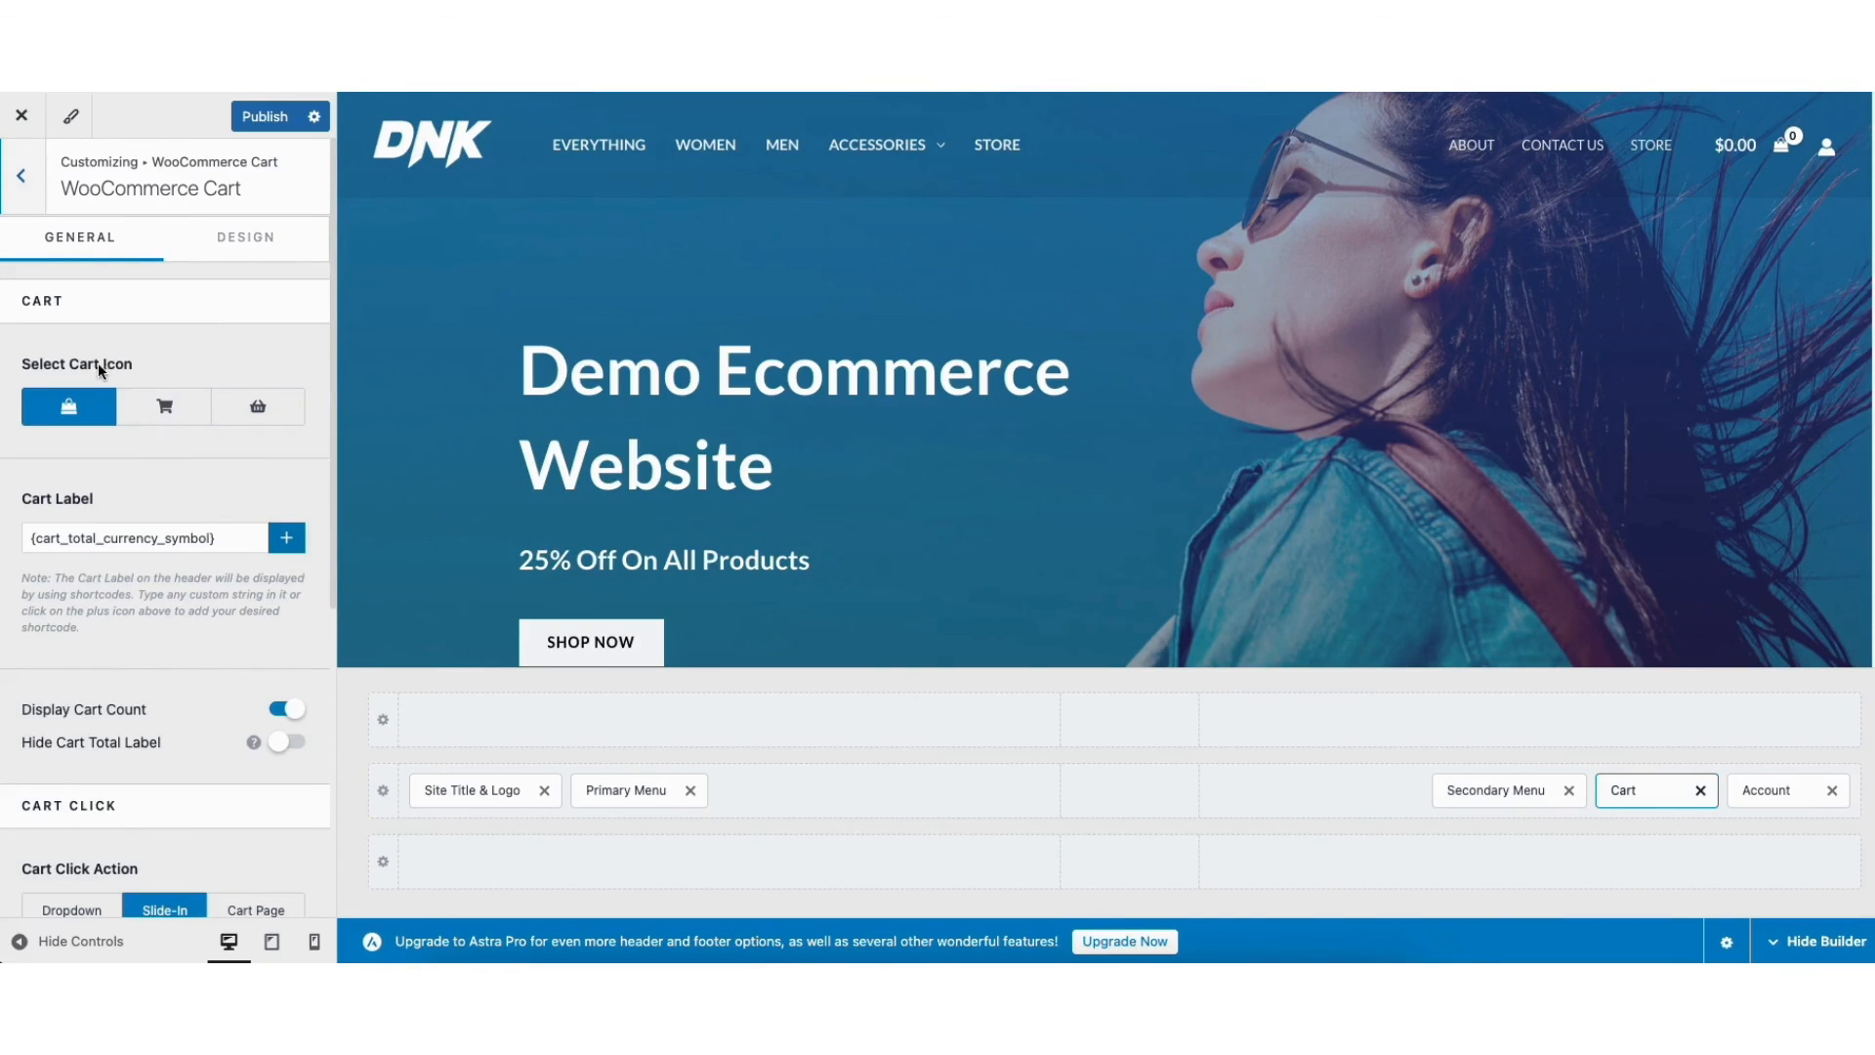
left_click(160, 410)
left_click(230, 410)
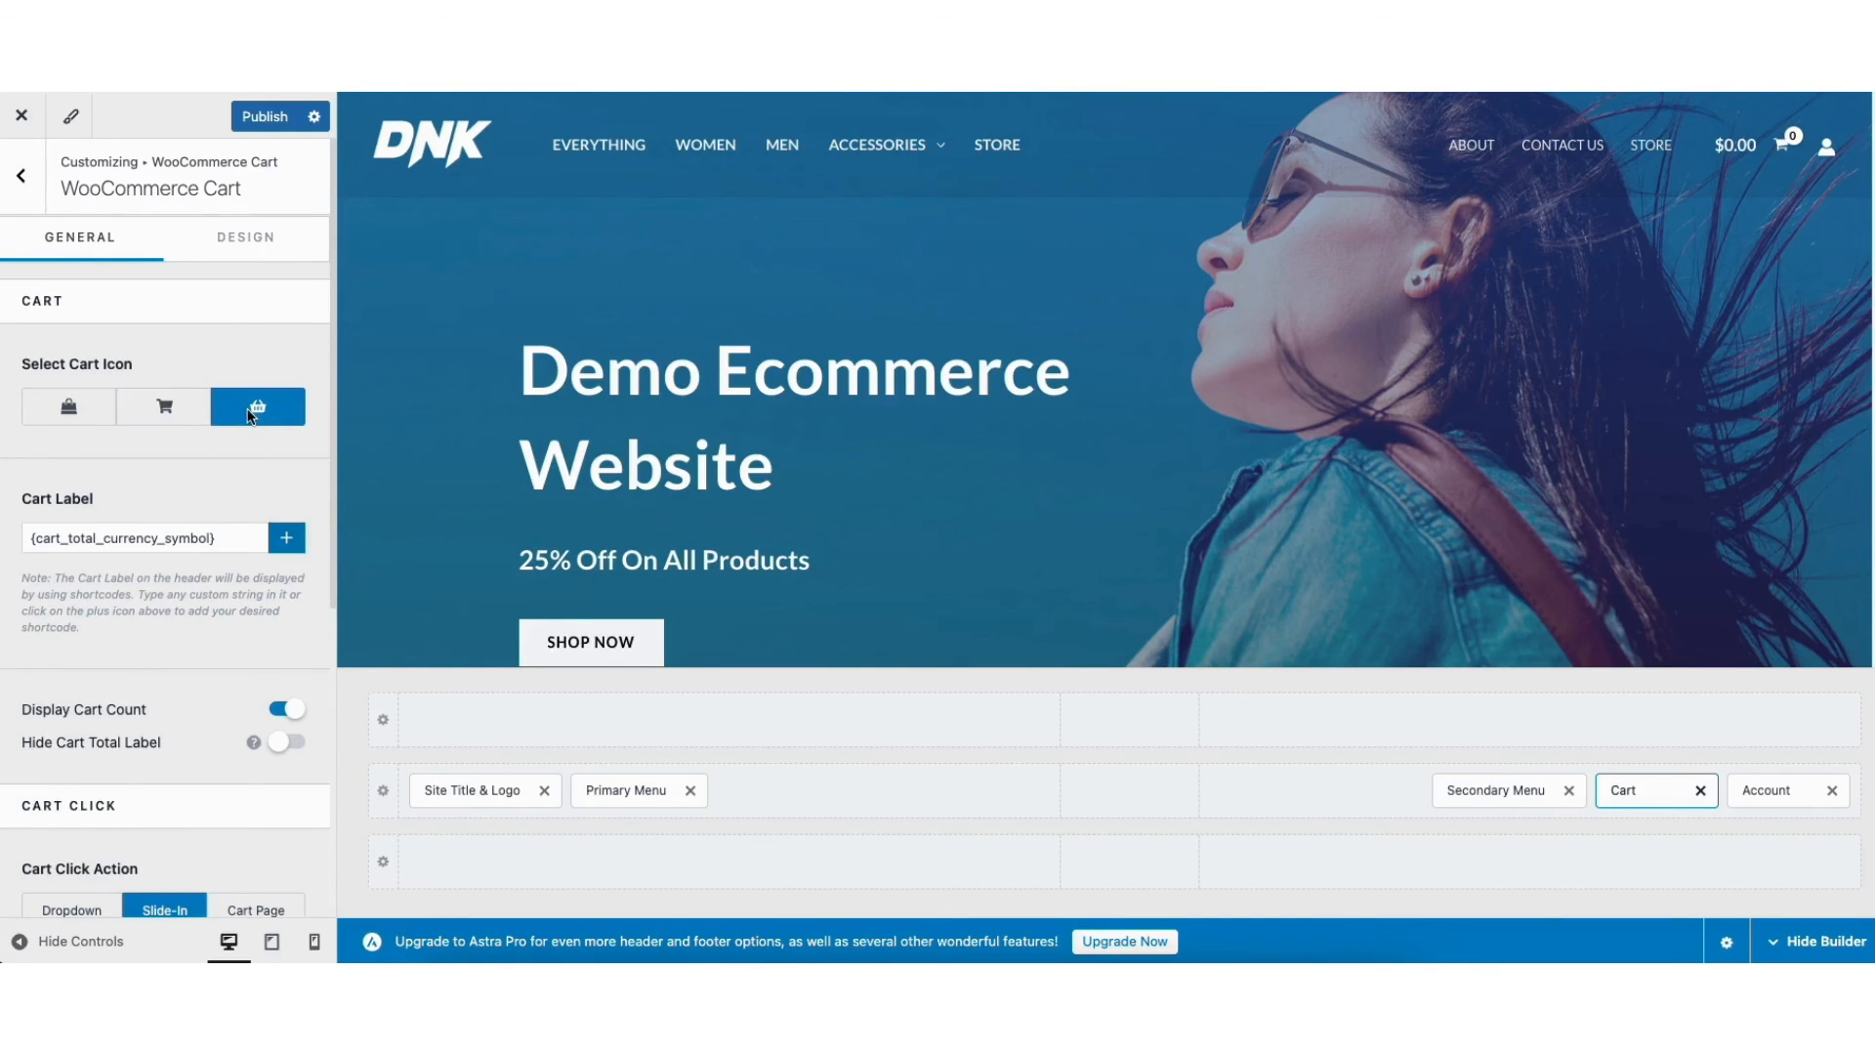
left_click(185, 414)
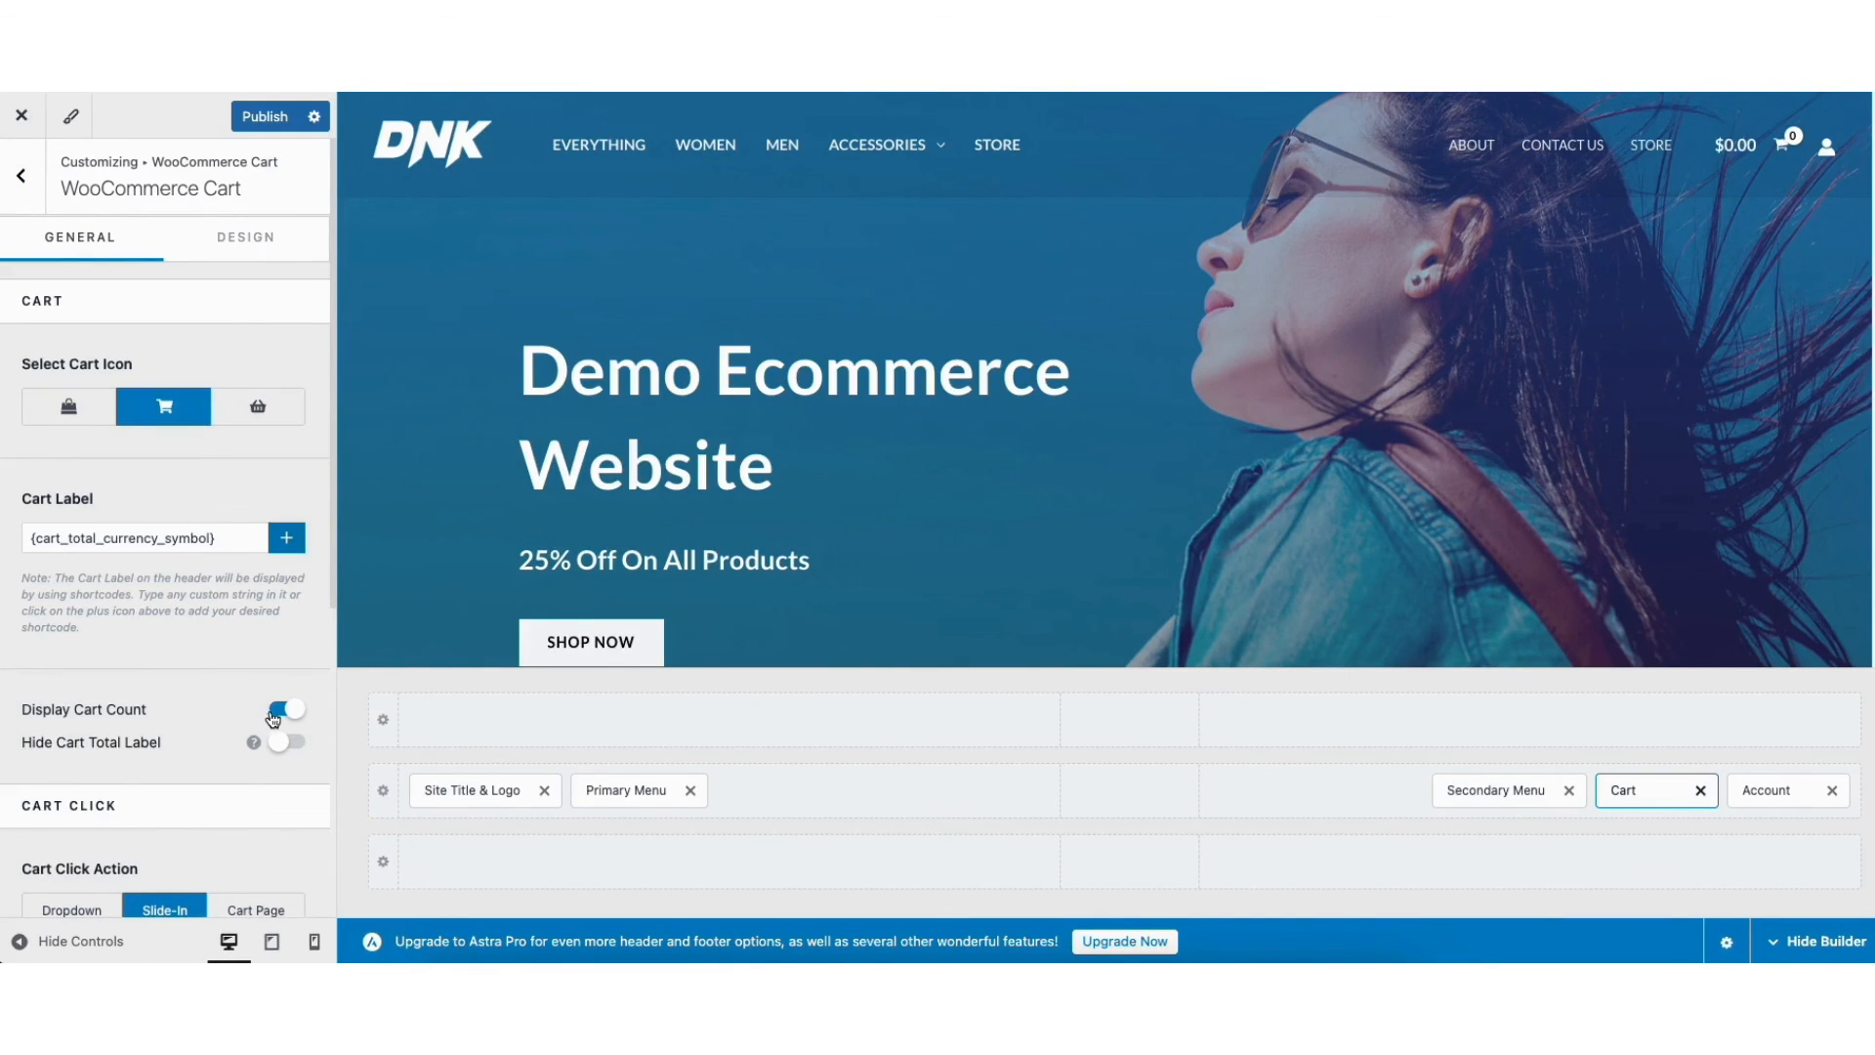
left_click_drag(330, 582, 338, 840)
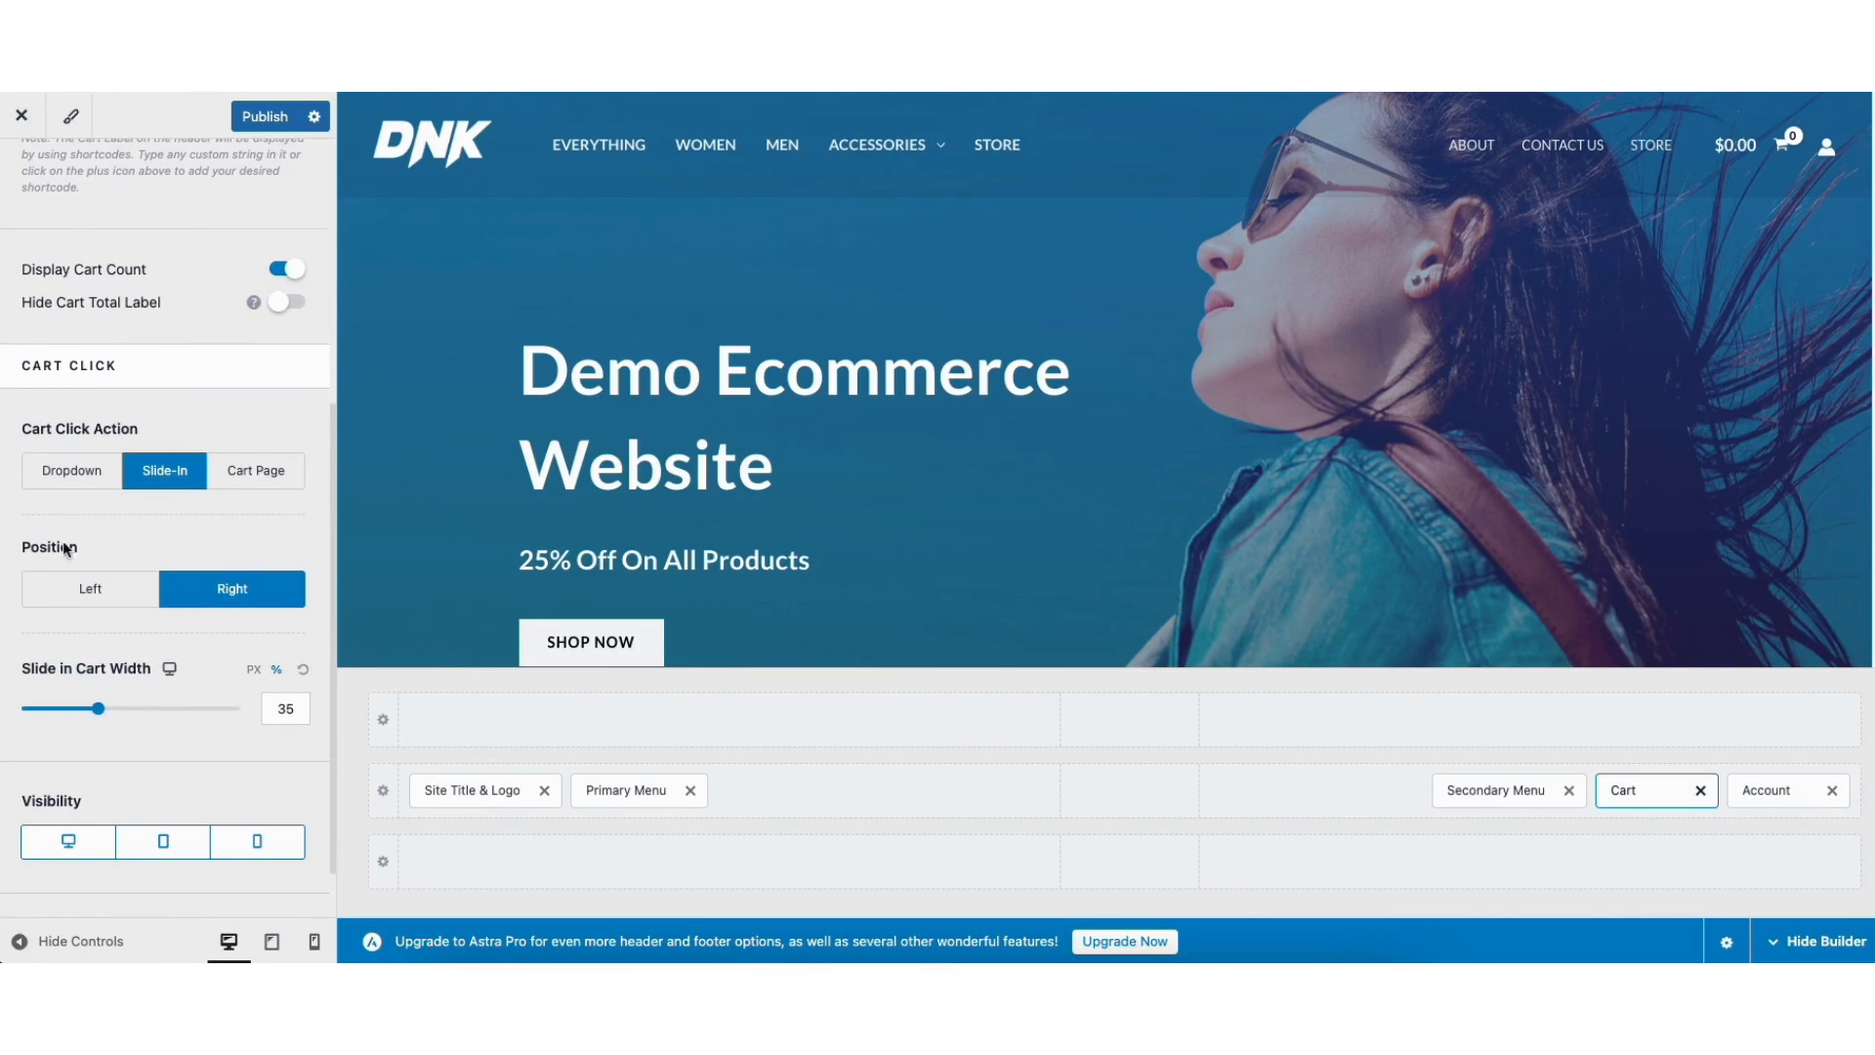
left_click_drag(332, 660, 330, 350)
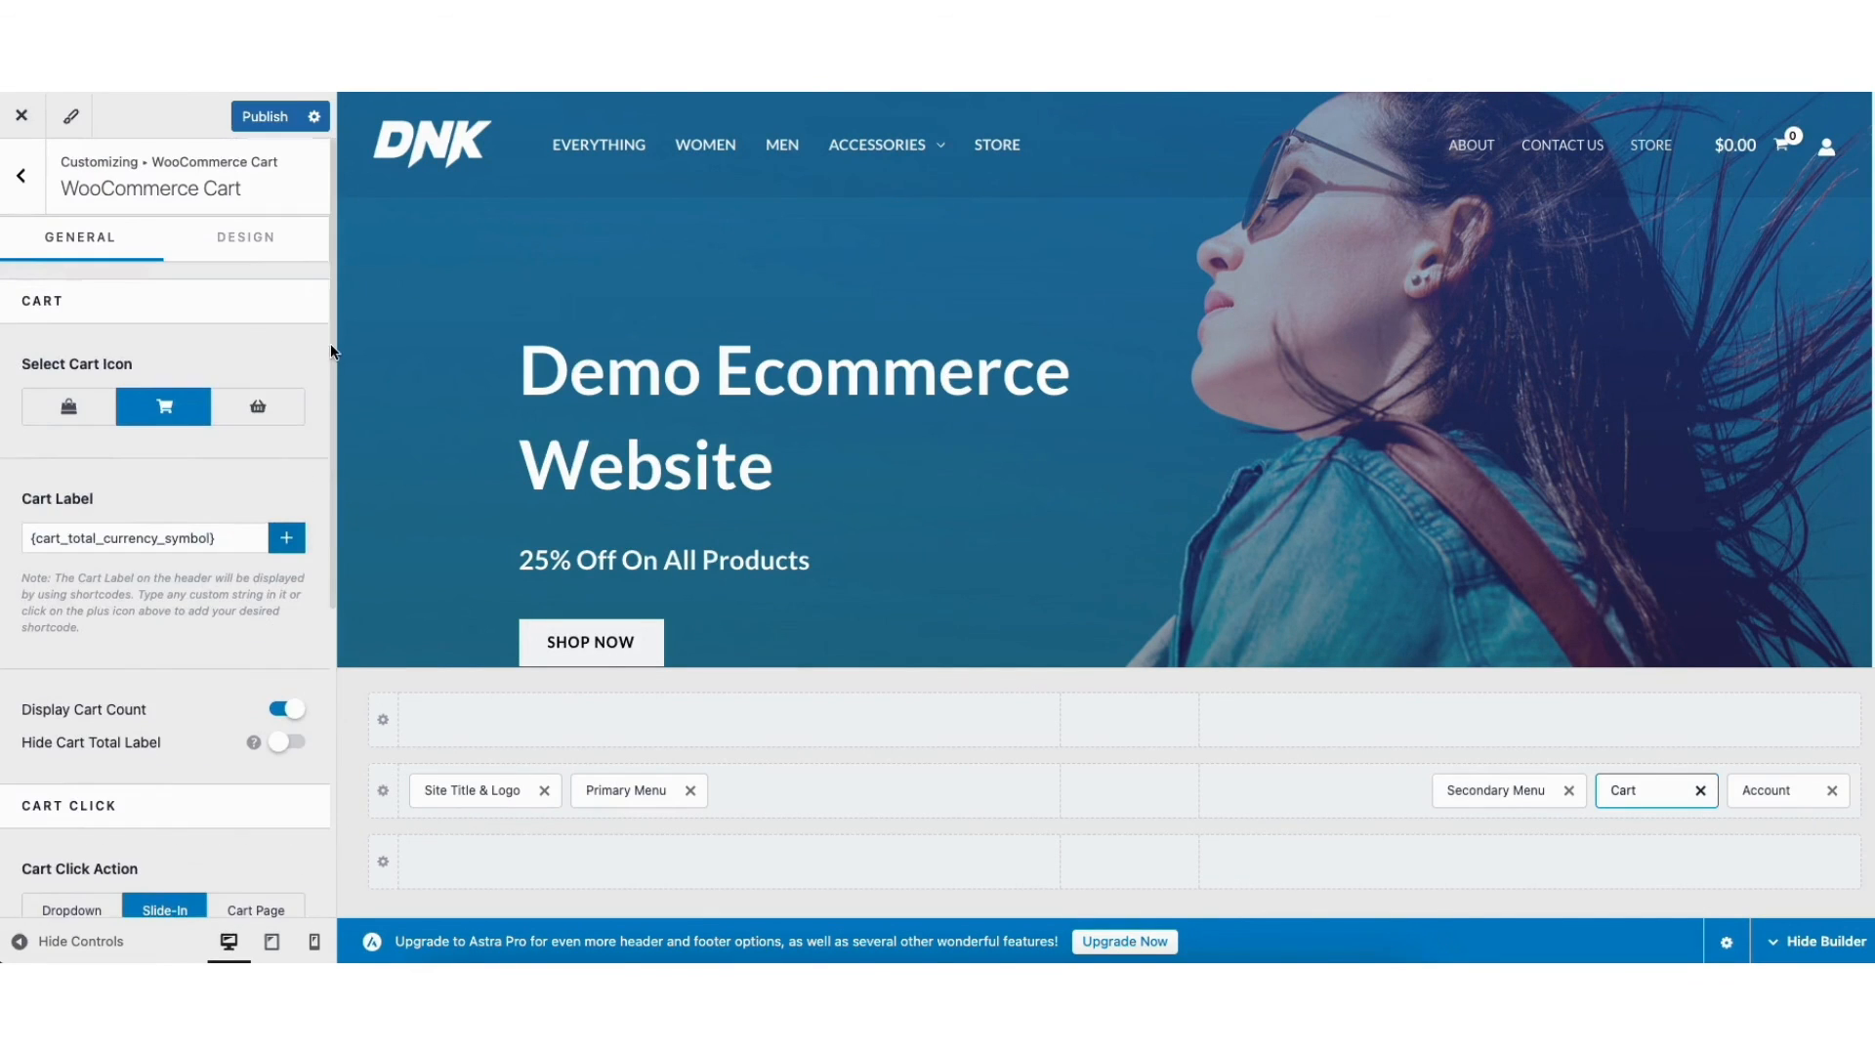
left_click(256, 236)
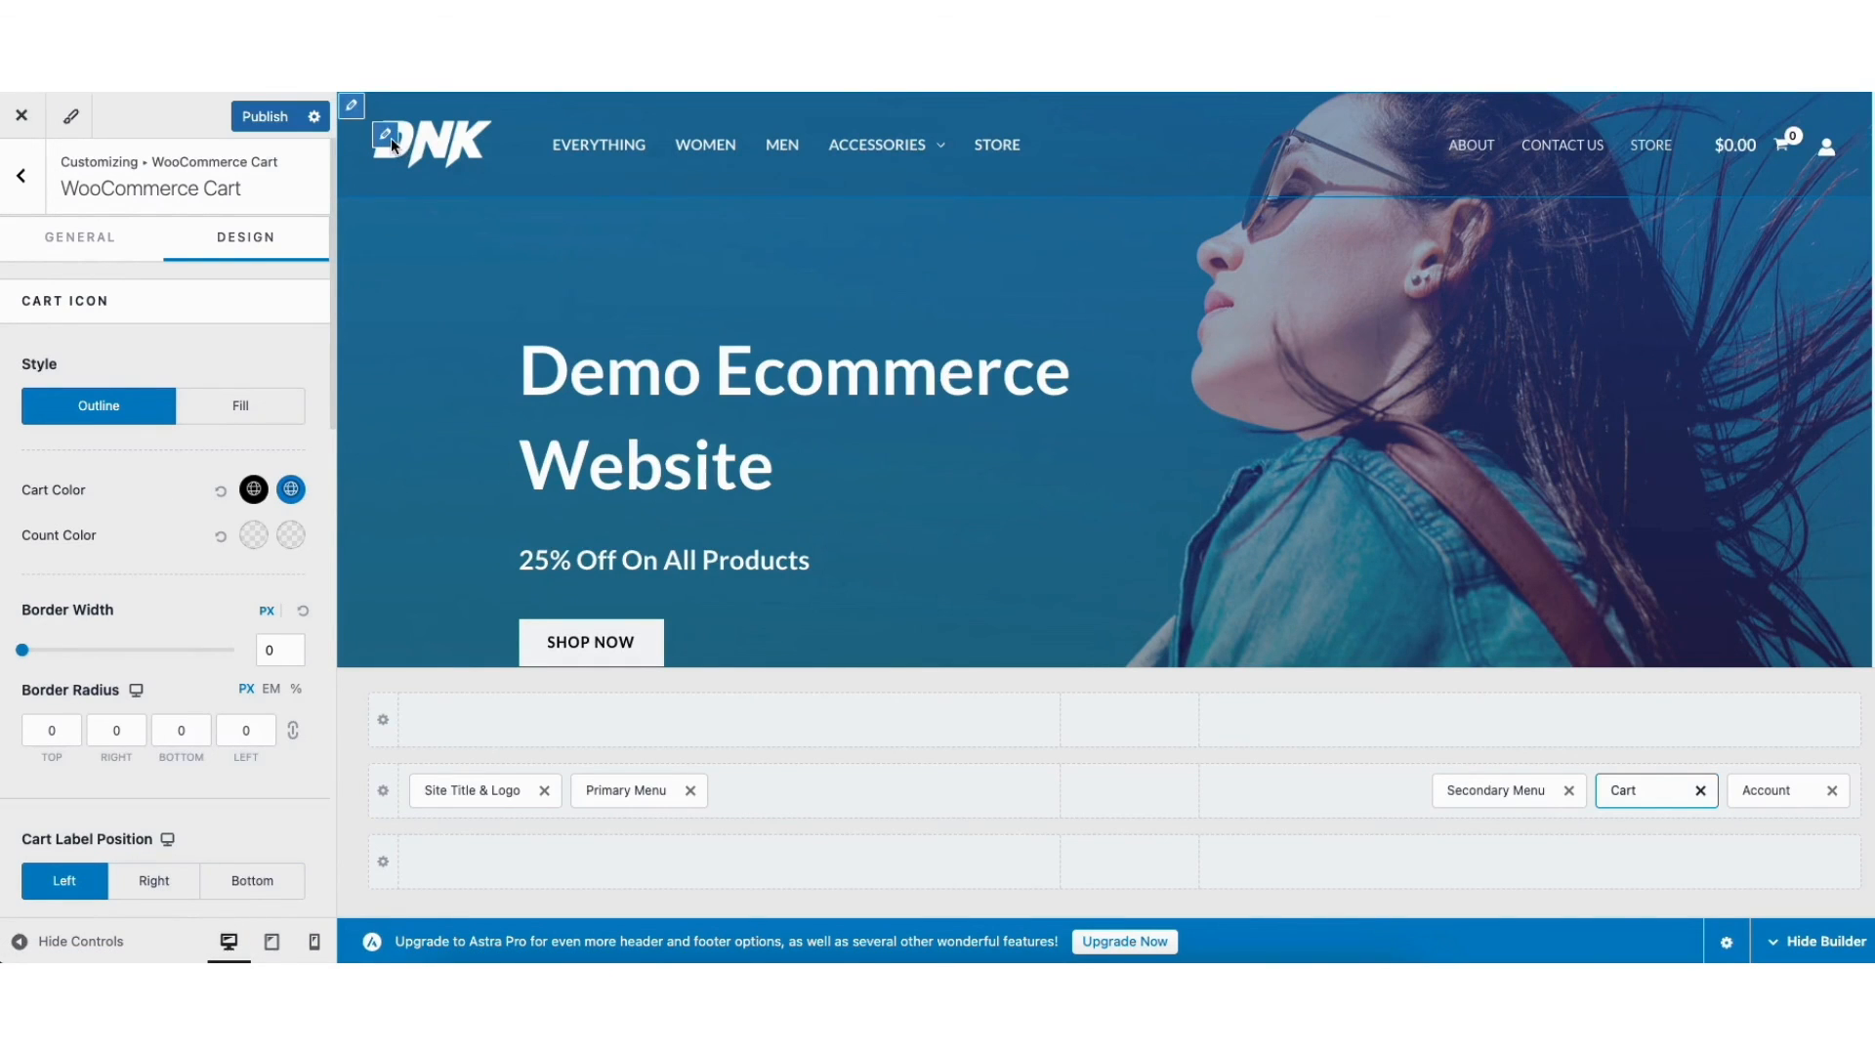
Step: Open the site logo's Transparent Header settings and view the logo, color and background overlay options
left_click(387, 135)
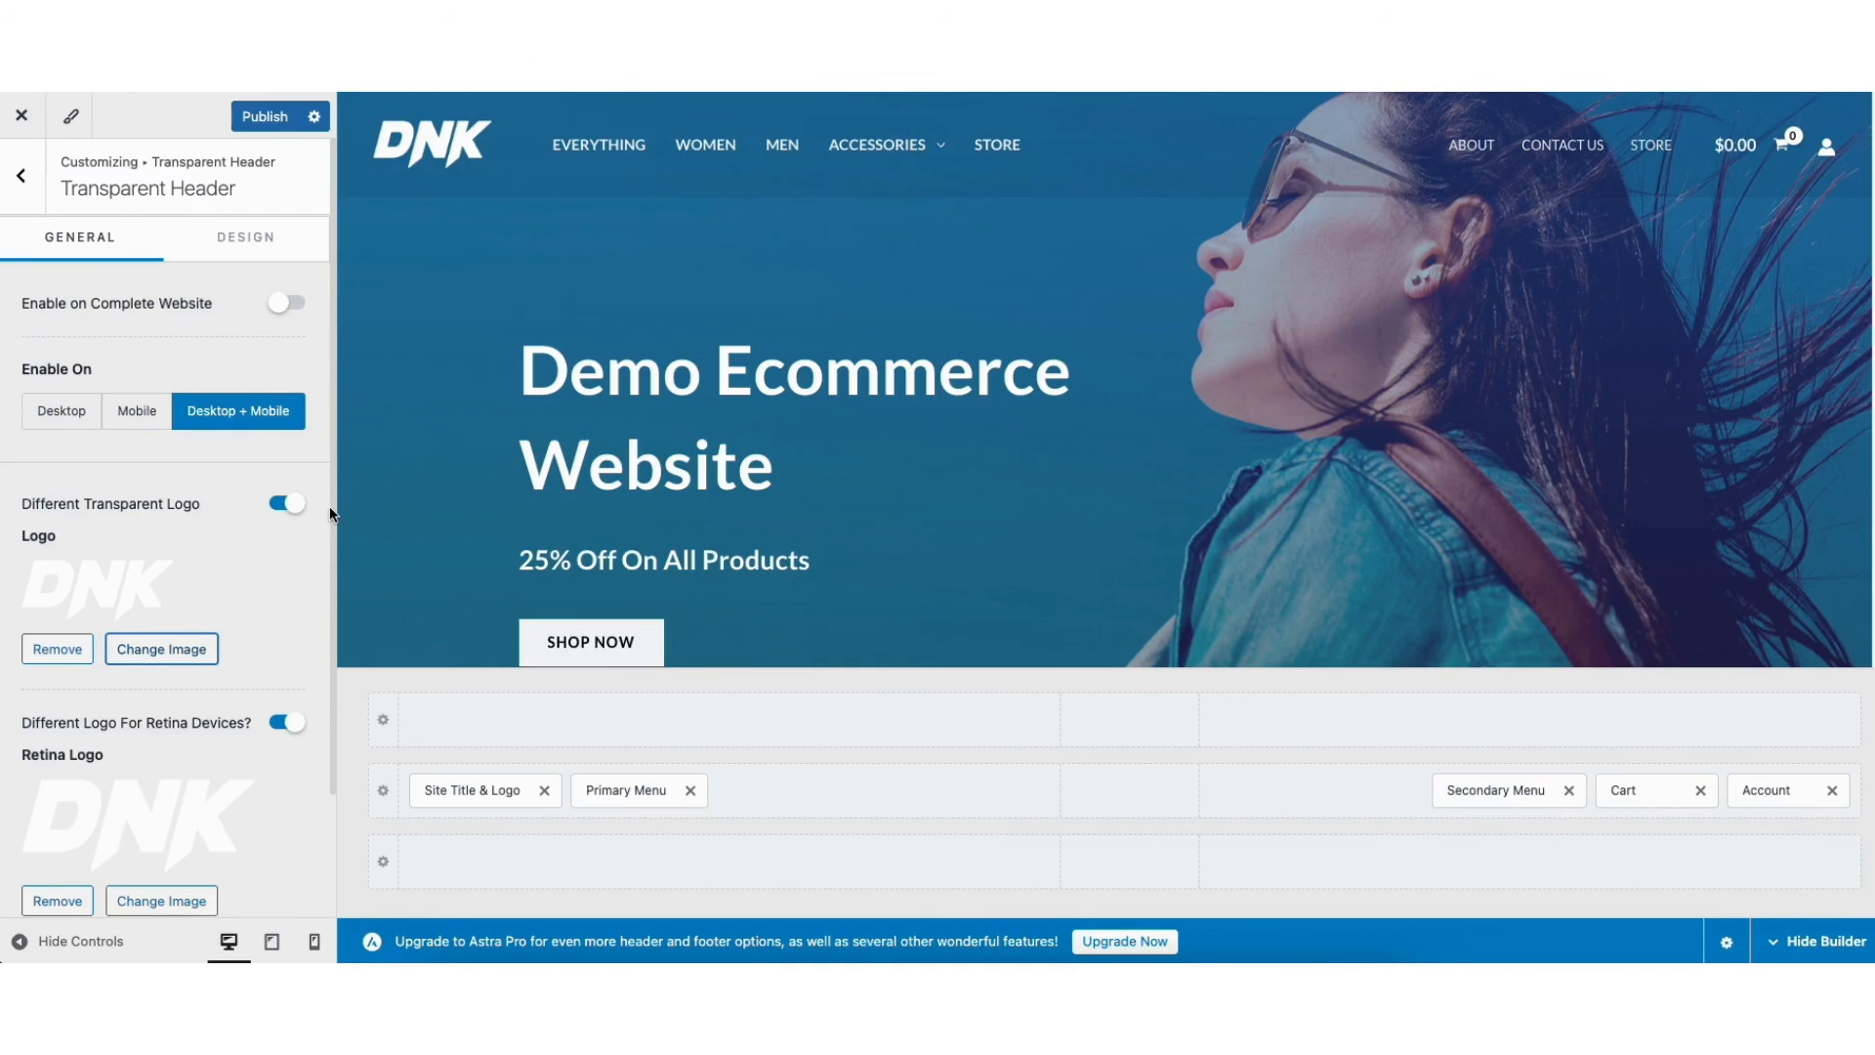
left_click(236, 237)
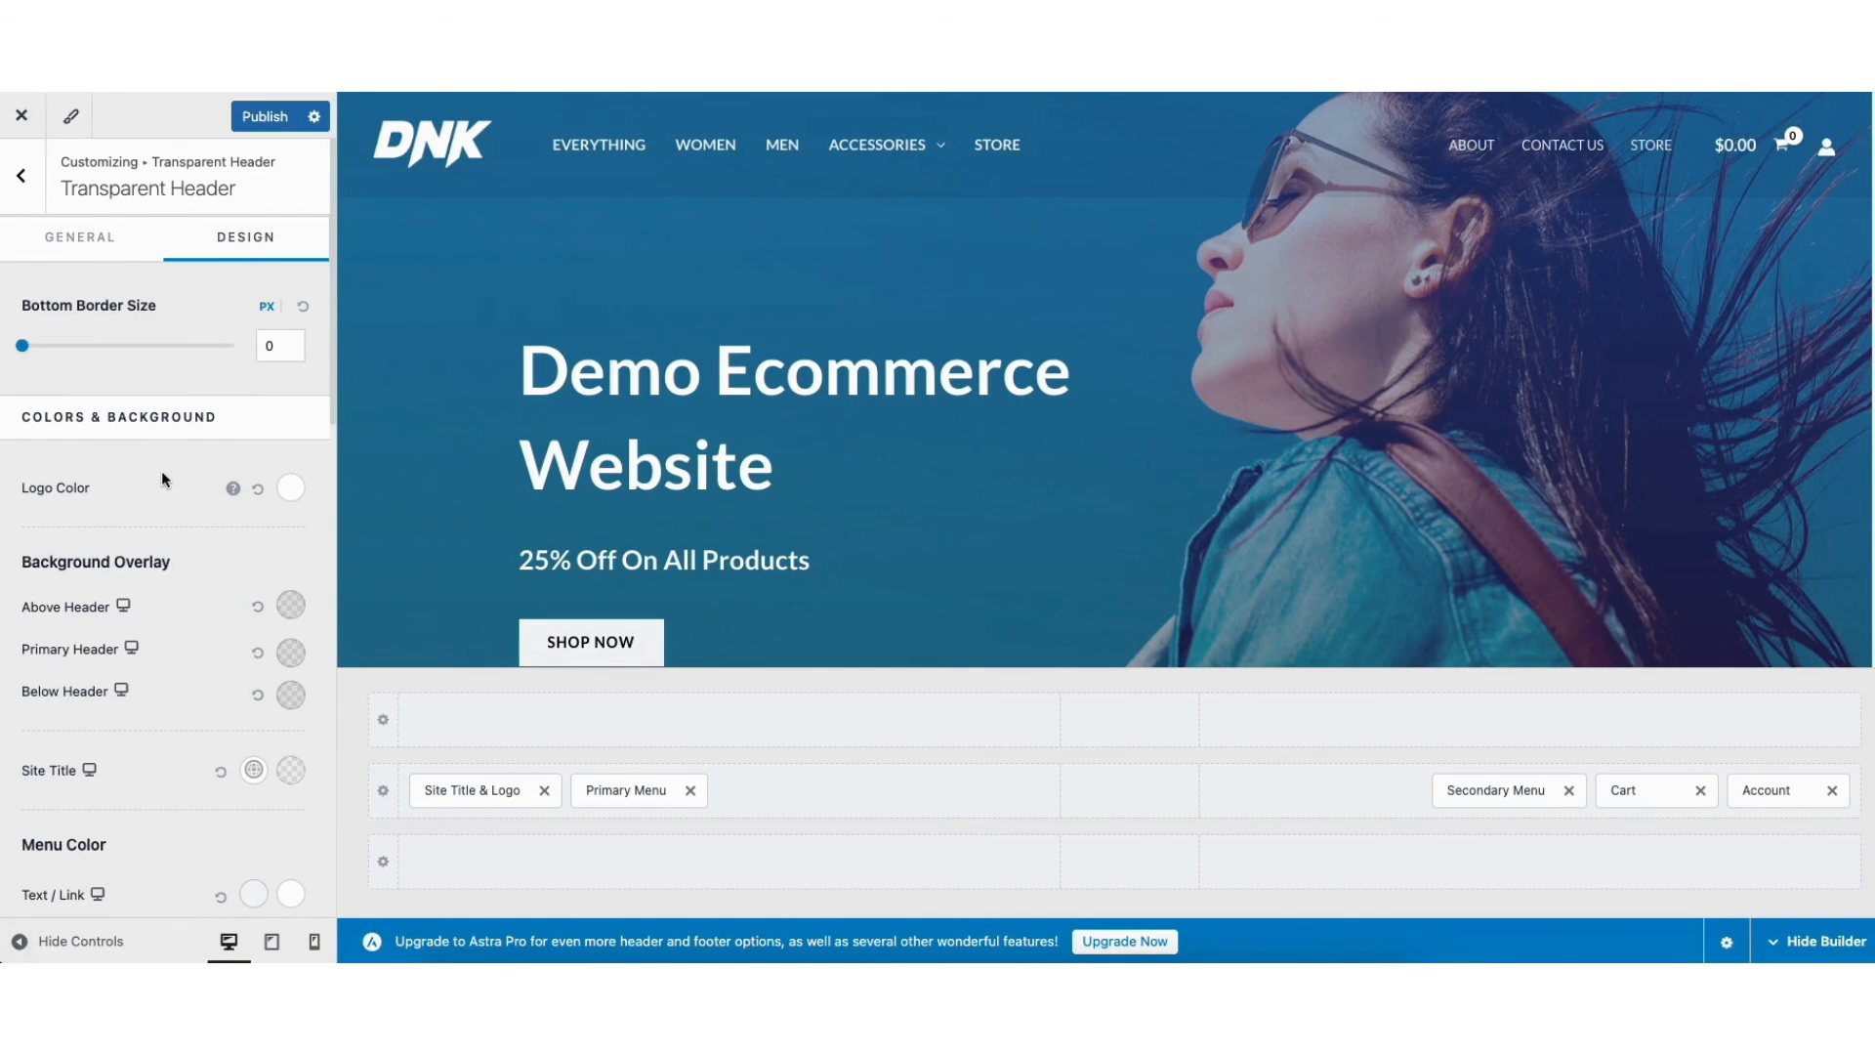
Step: Open the Site Identity's Site Title & Logo settings and review the logo width, site title, tagline and visibility options
left_click(21, 178)
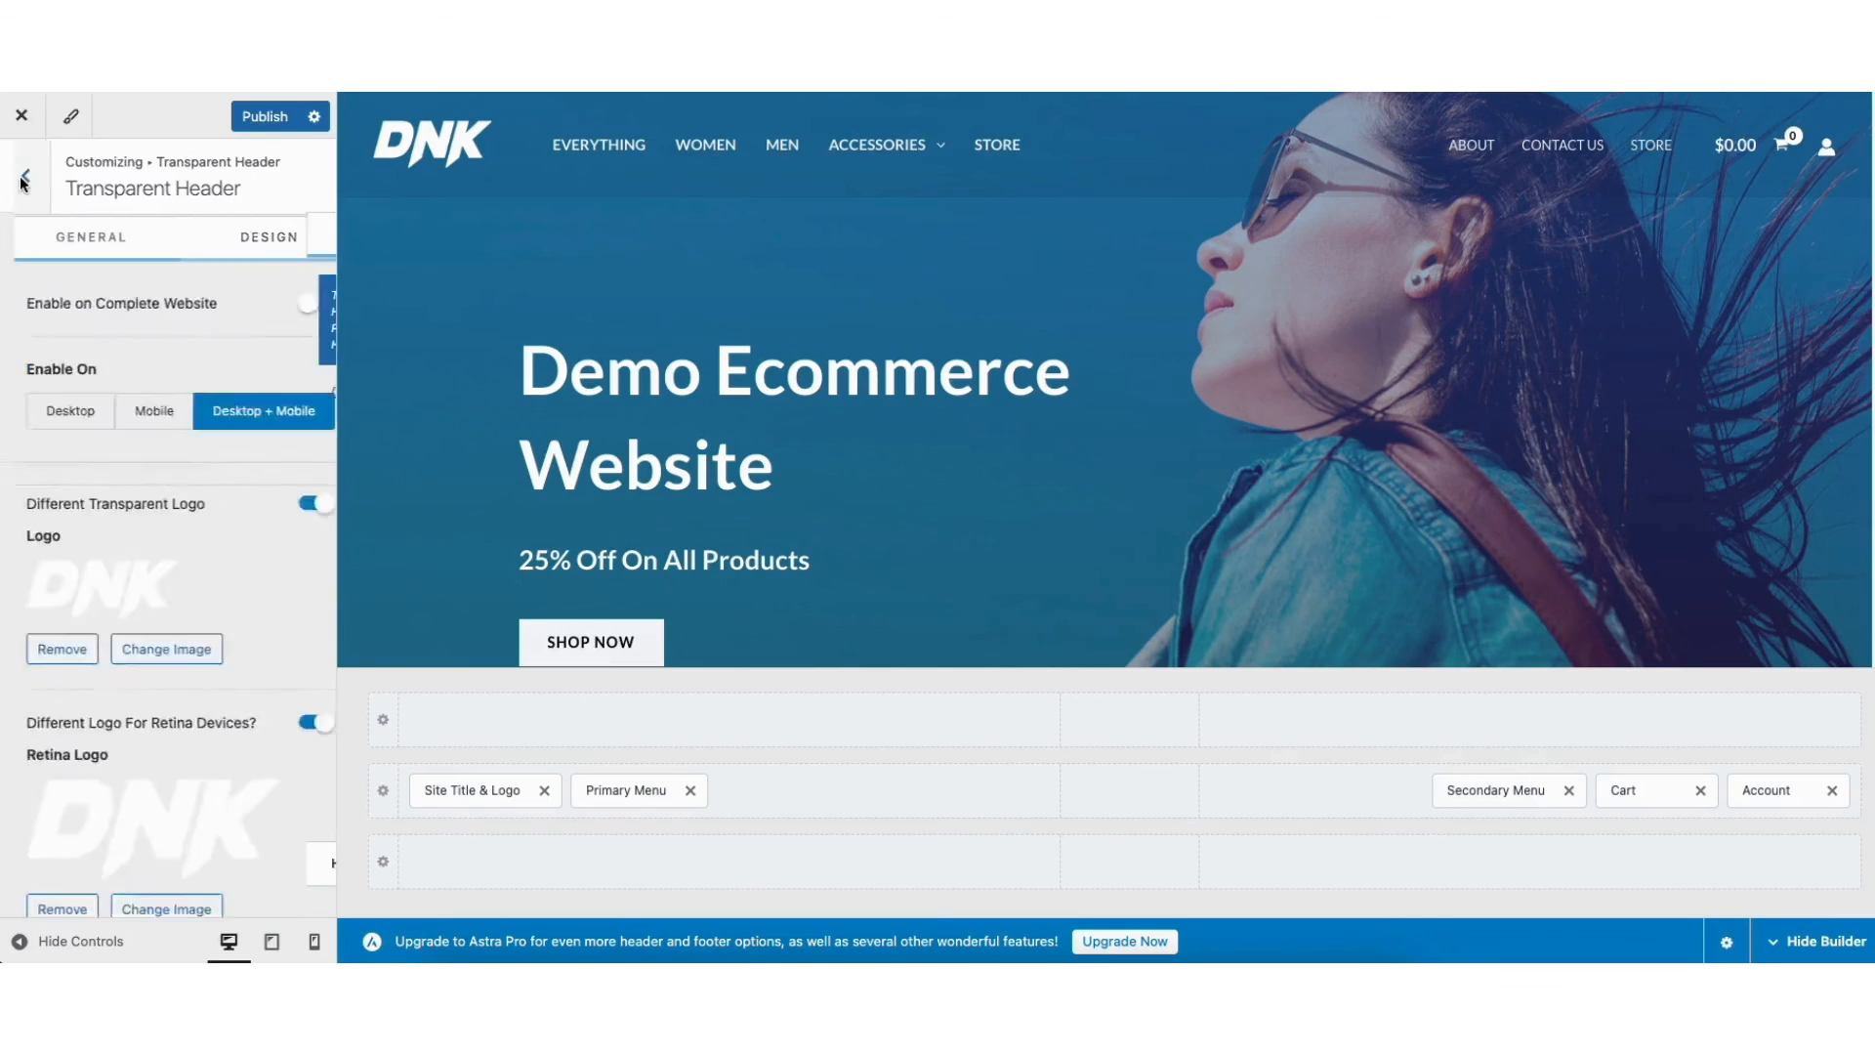
left_click(21, 178)
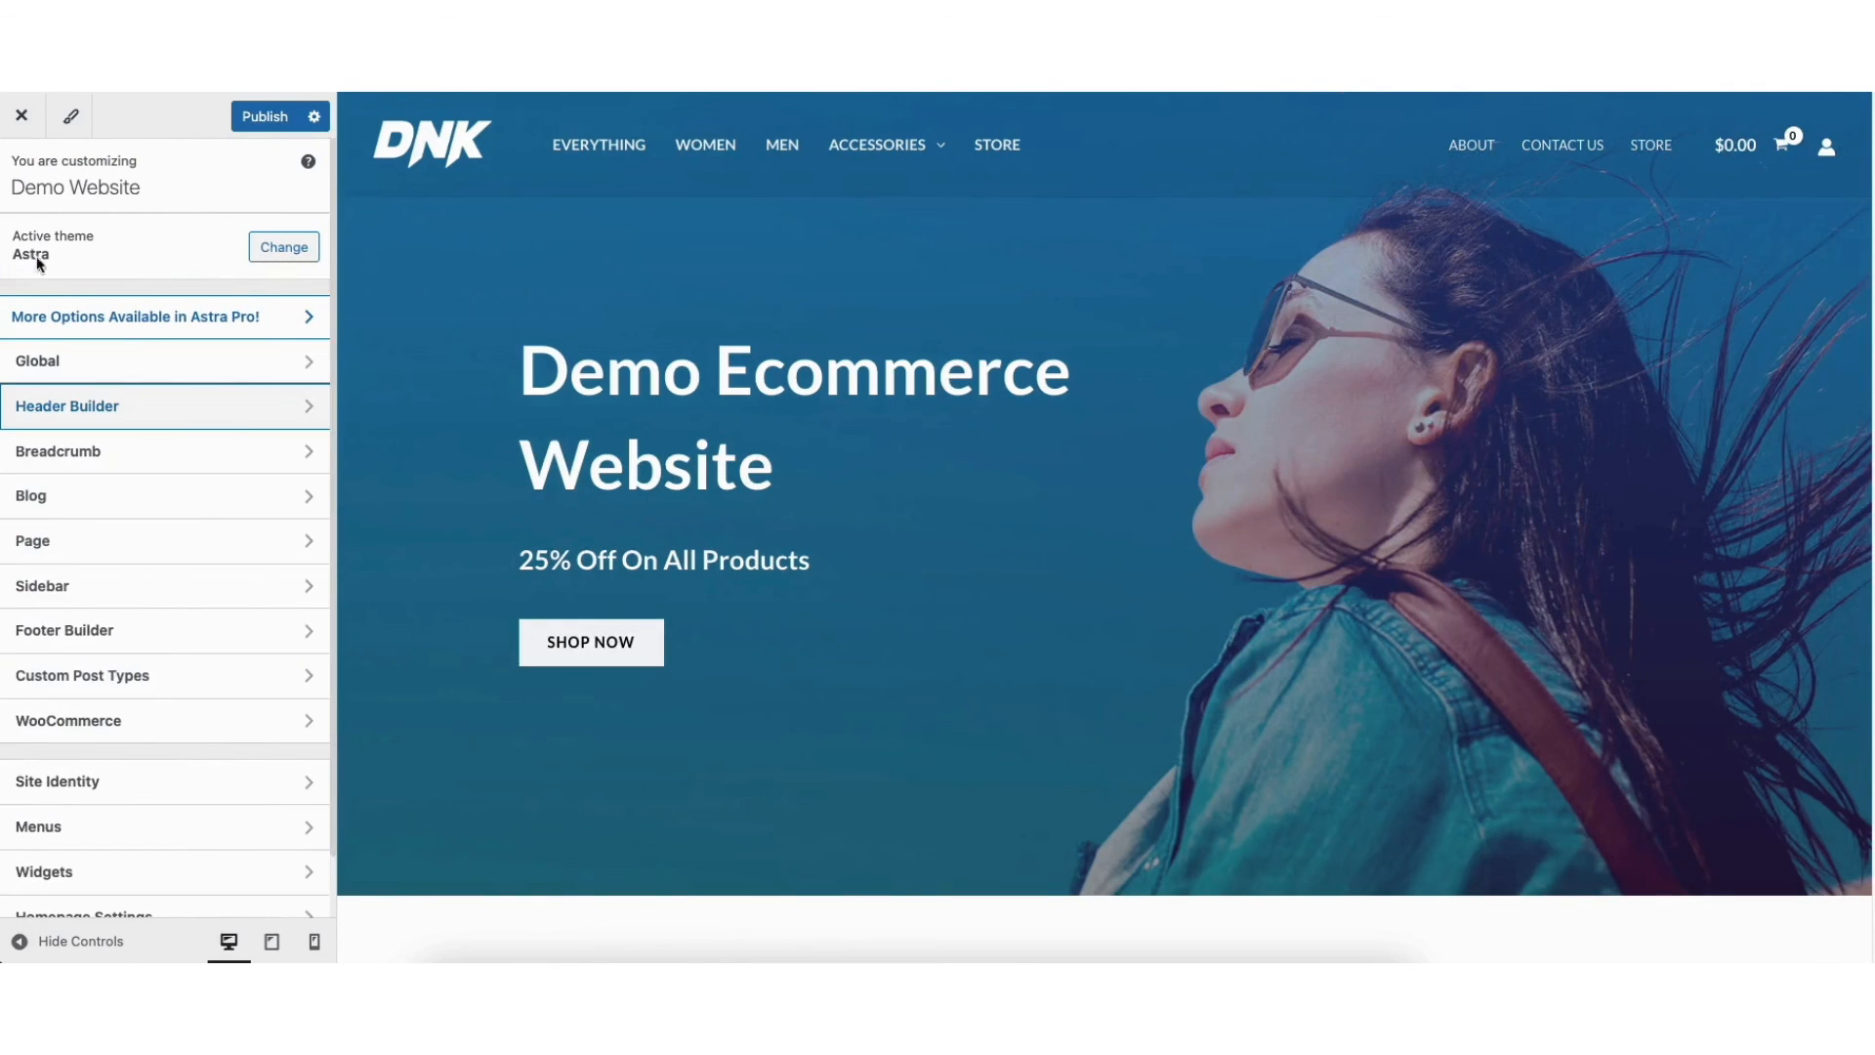
left_click(44, 781)
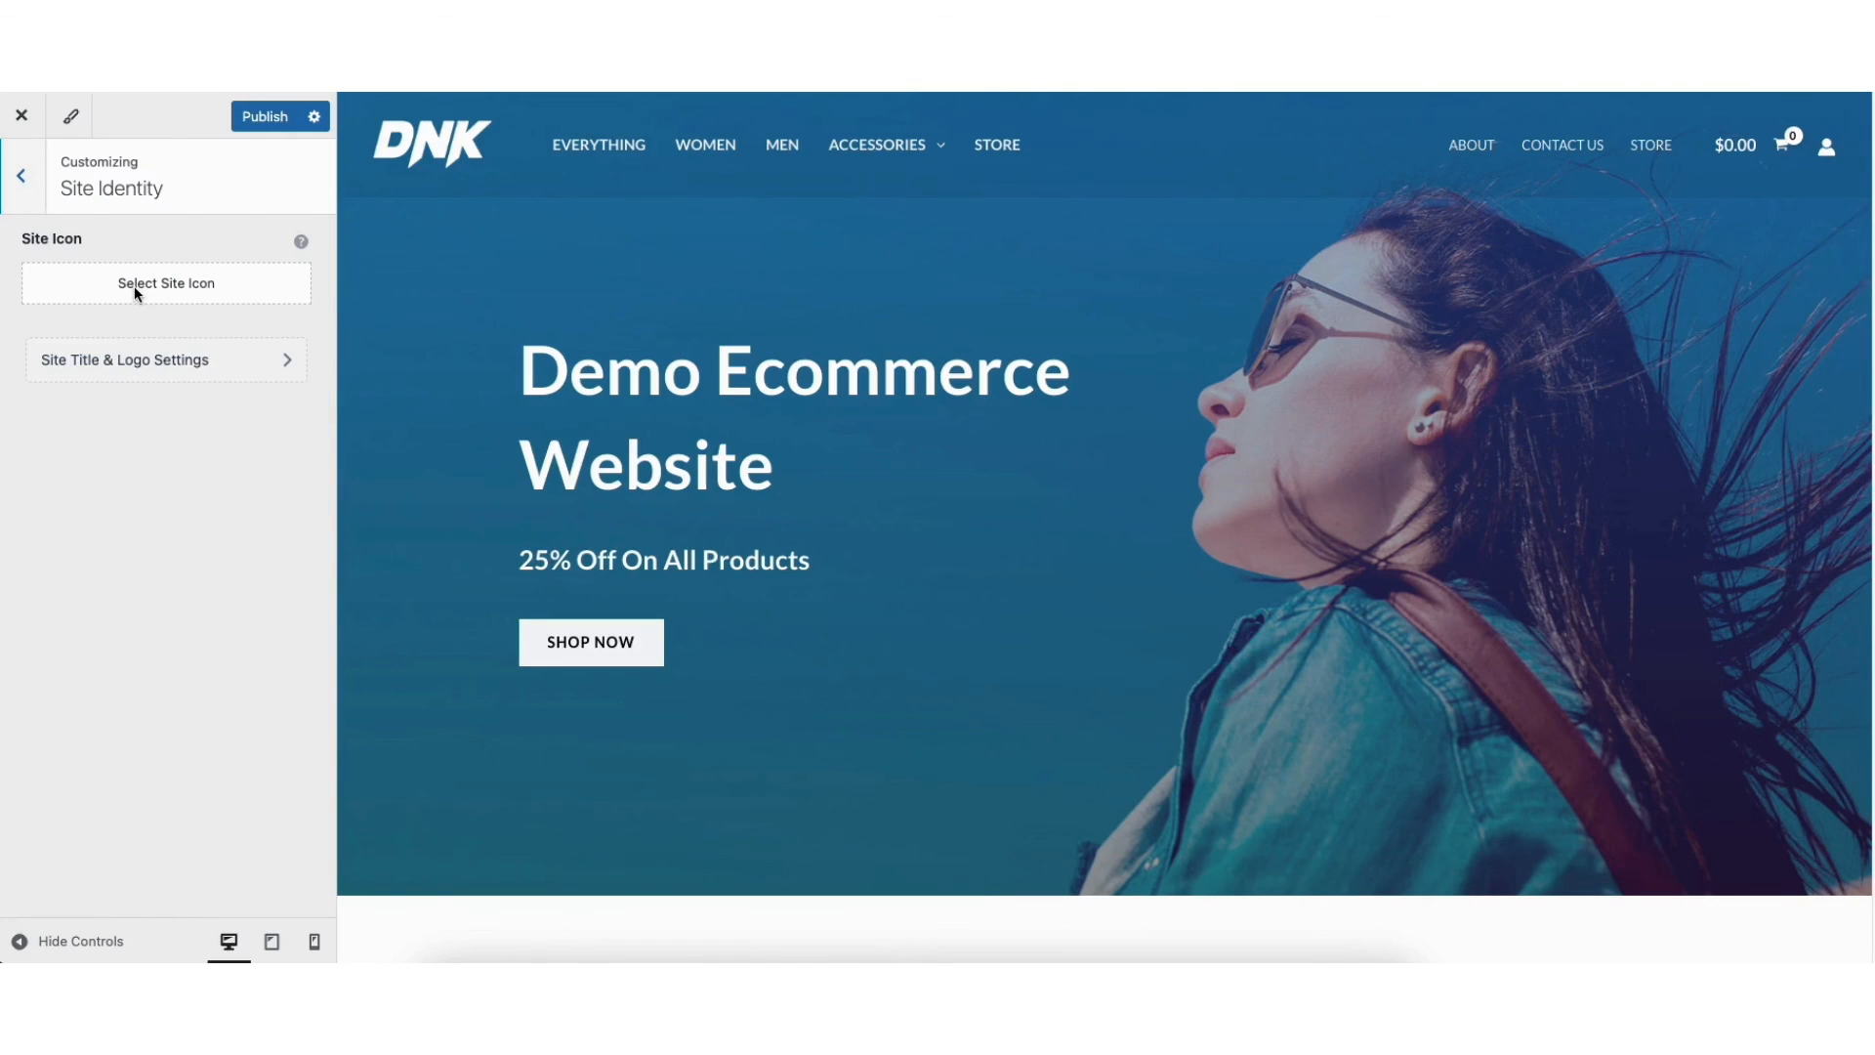
left_click(138, 361)
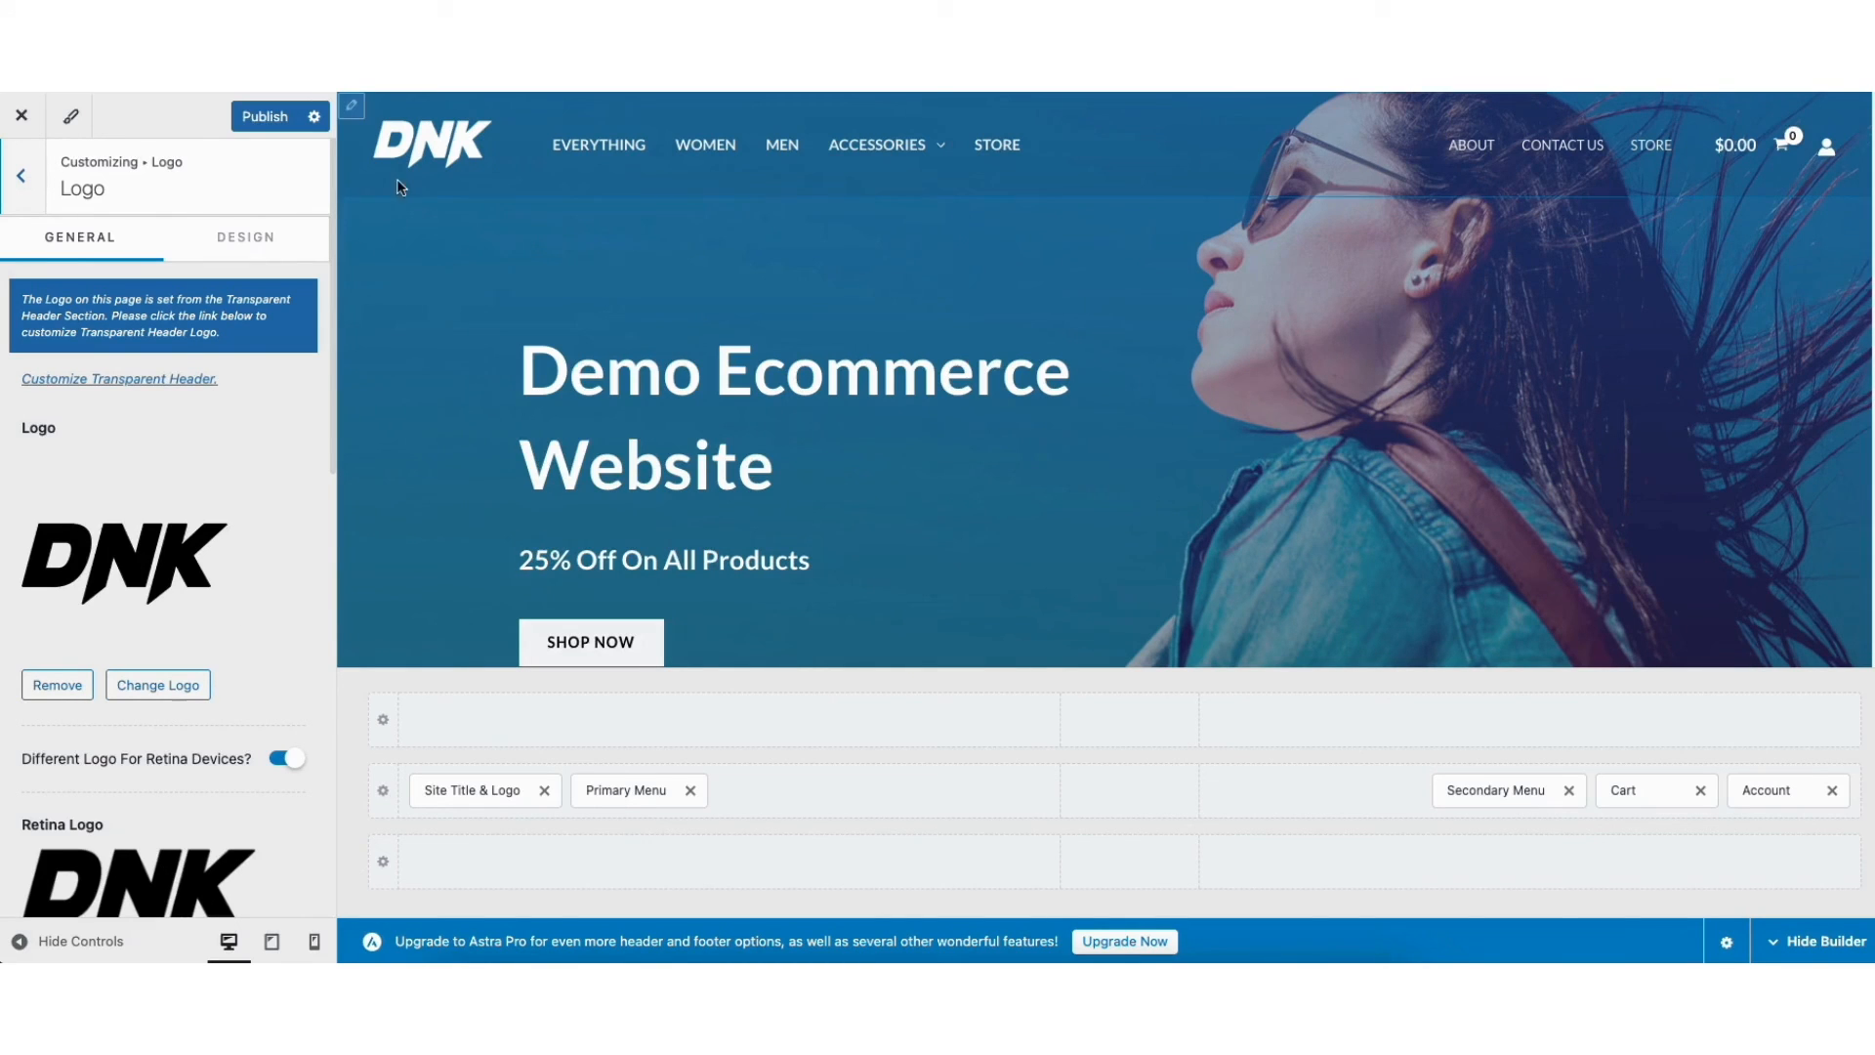
left_click_drag(332, 392, 336, 727)
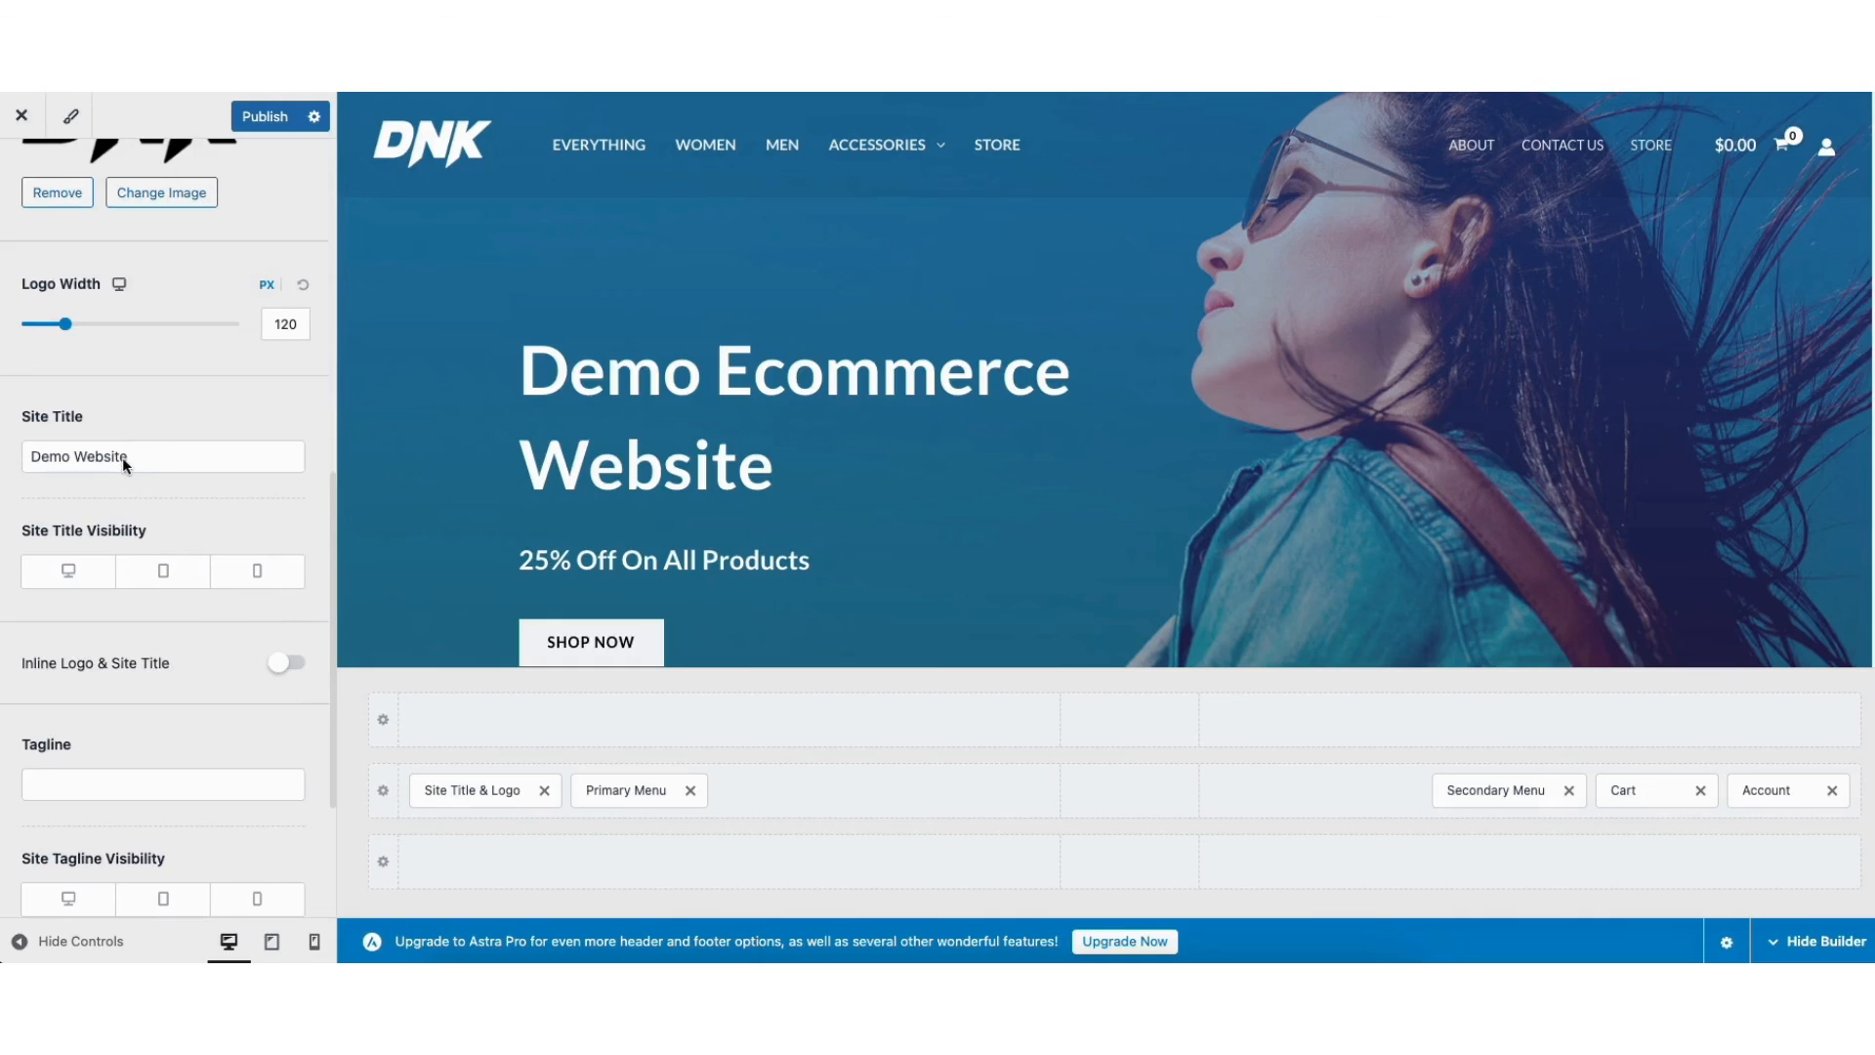
left_click_drag(331, 482, 332, 528)
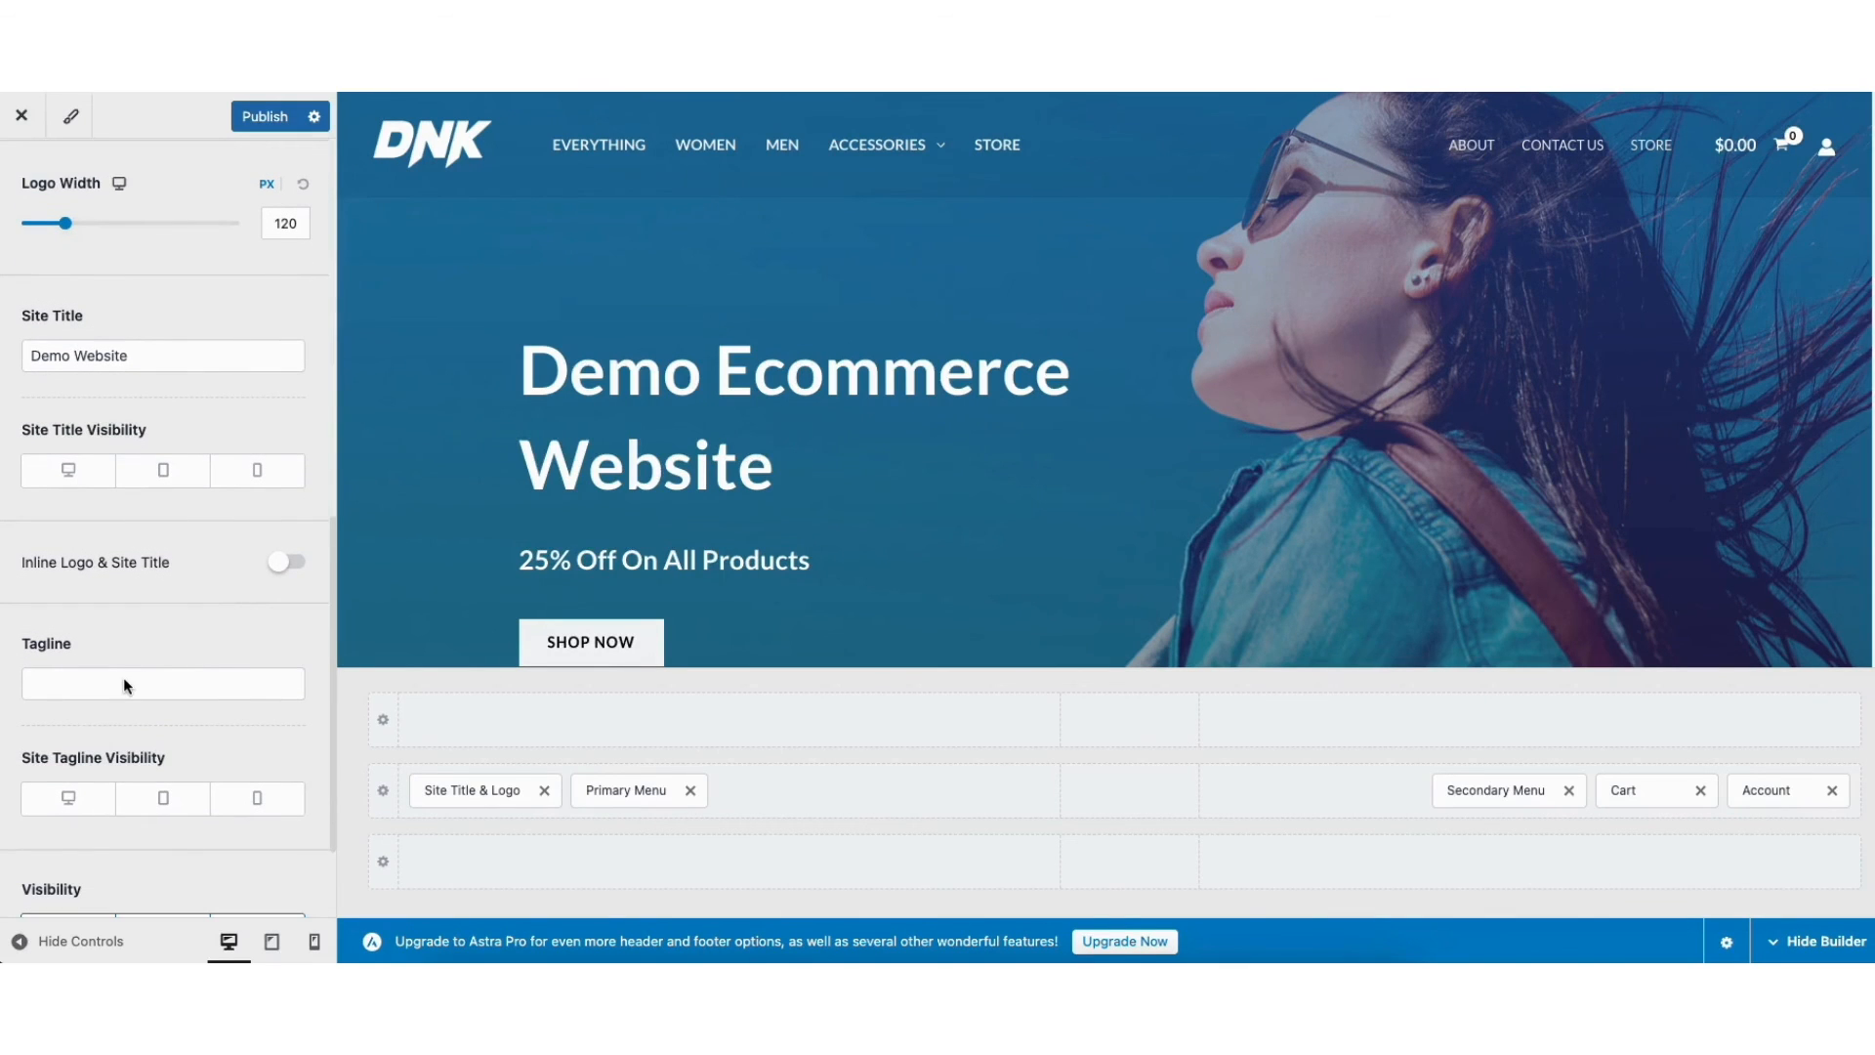
left_click_drag(330, 665, 337, 359)
Step: Open the theme's global Typography settings and view the font presets and base and heading font options
left_click(22, 177)
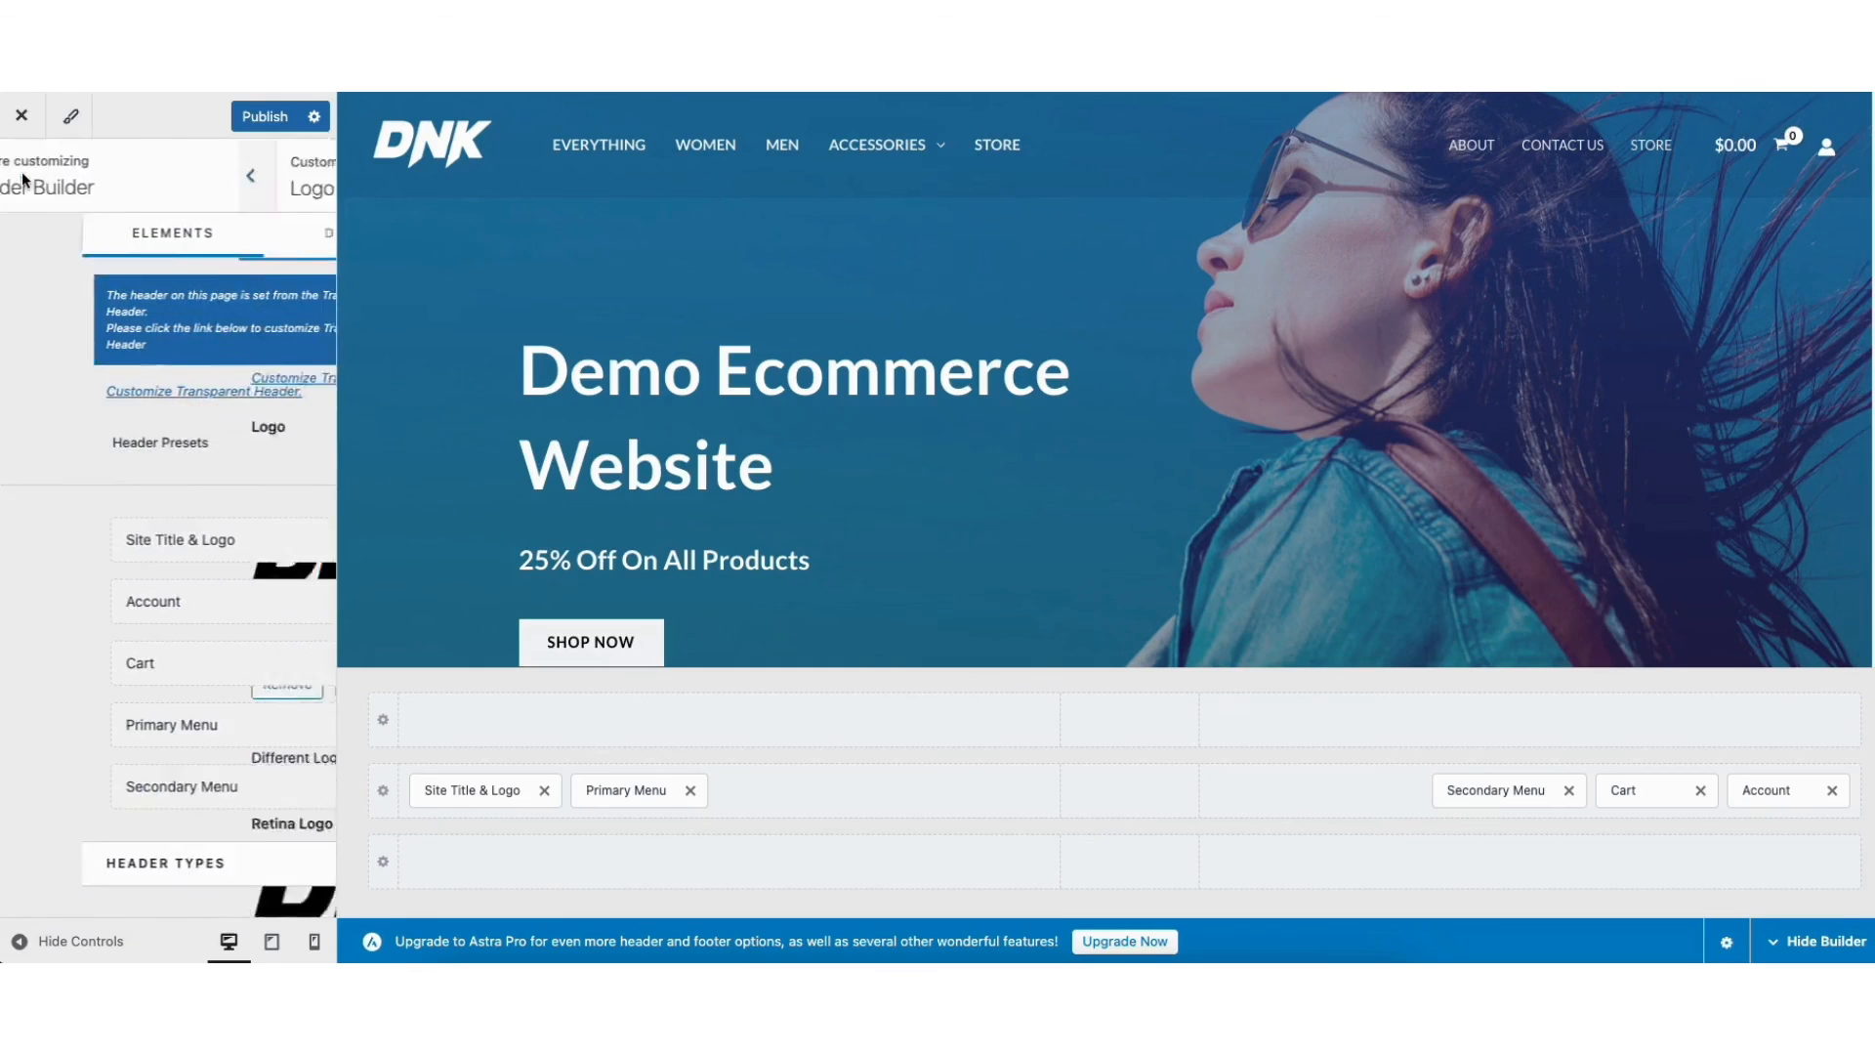
left_click(22, 178)
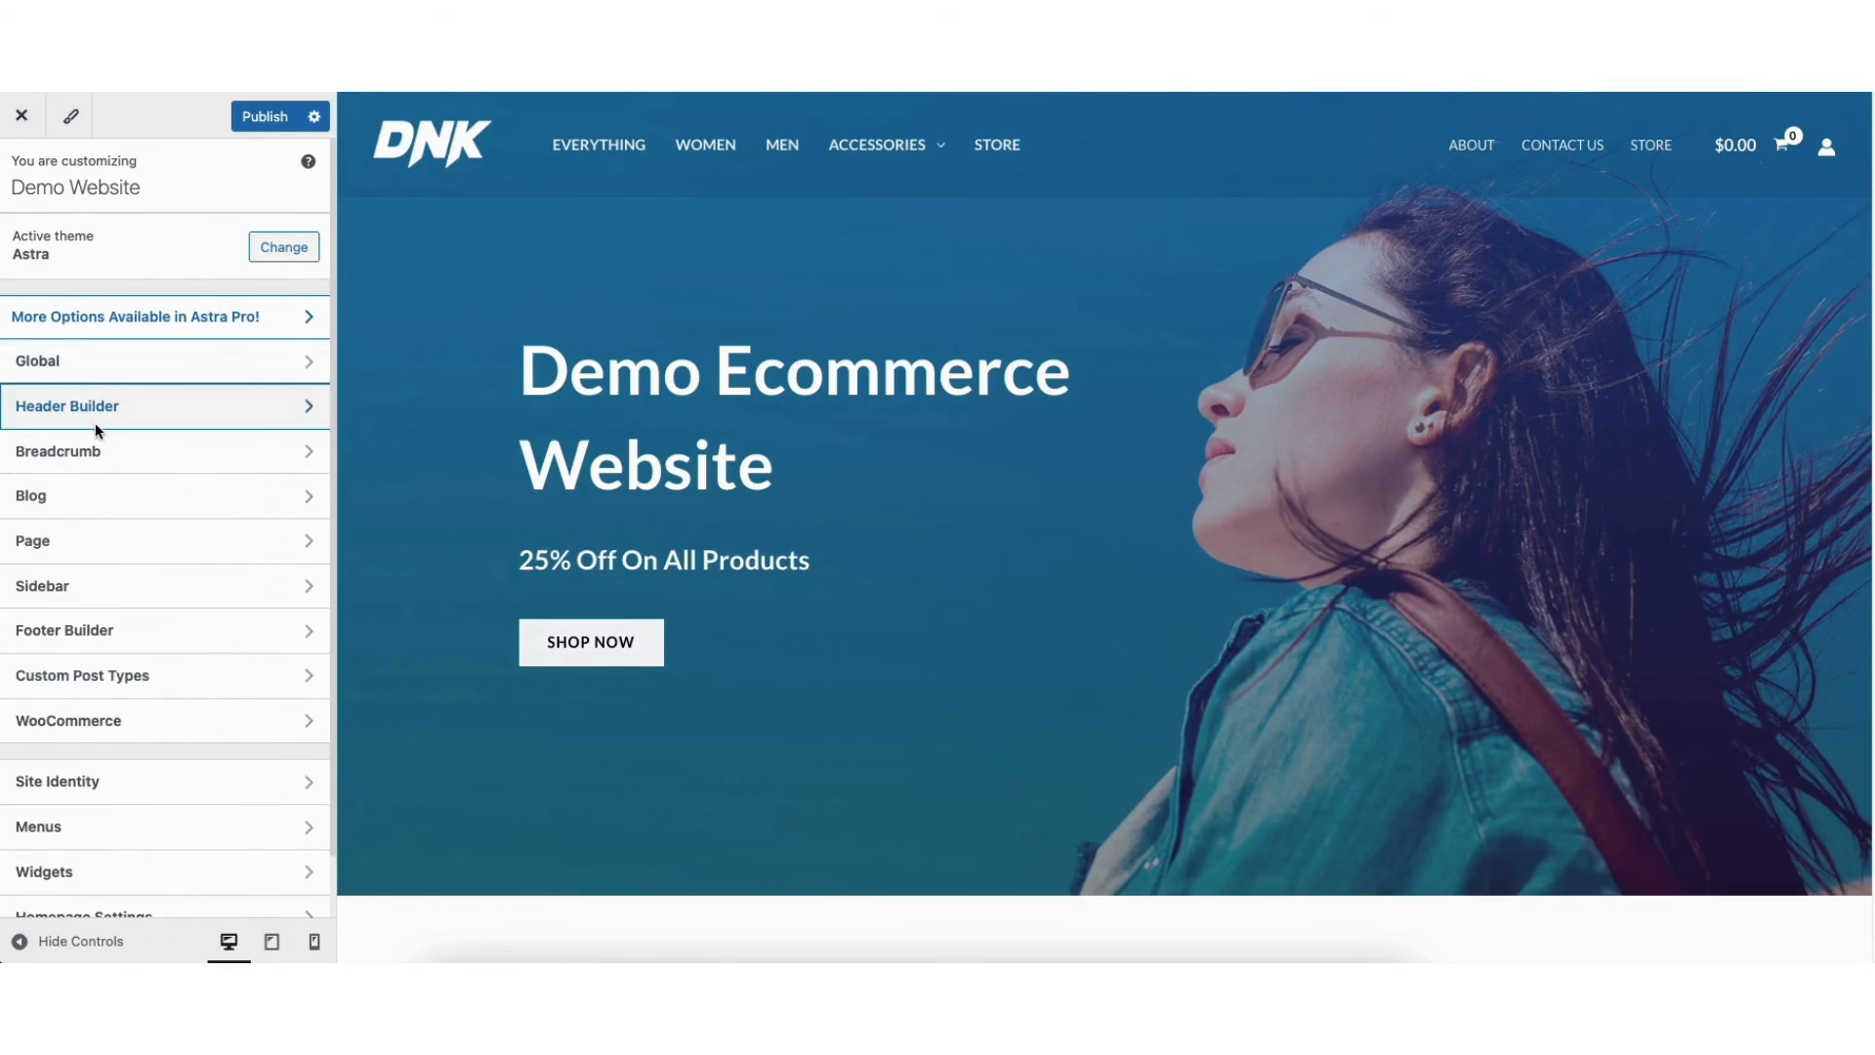
left_click(109, 362)
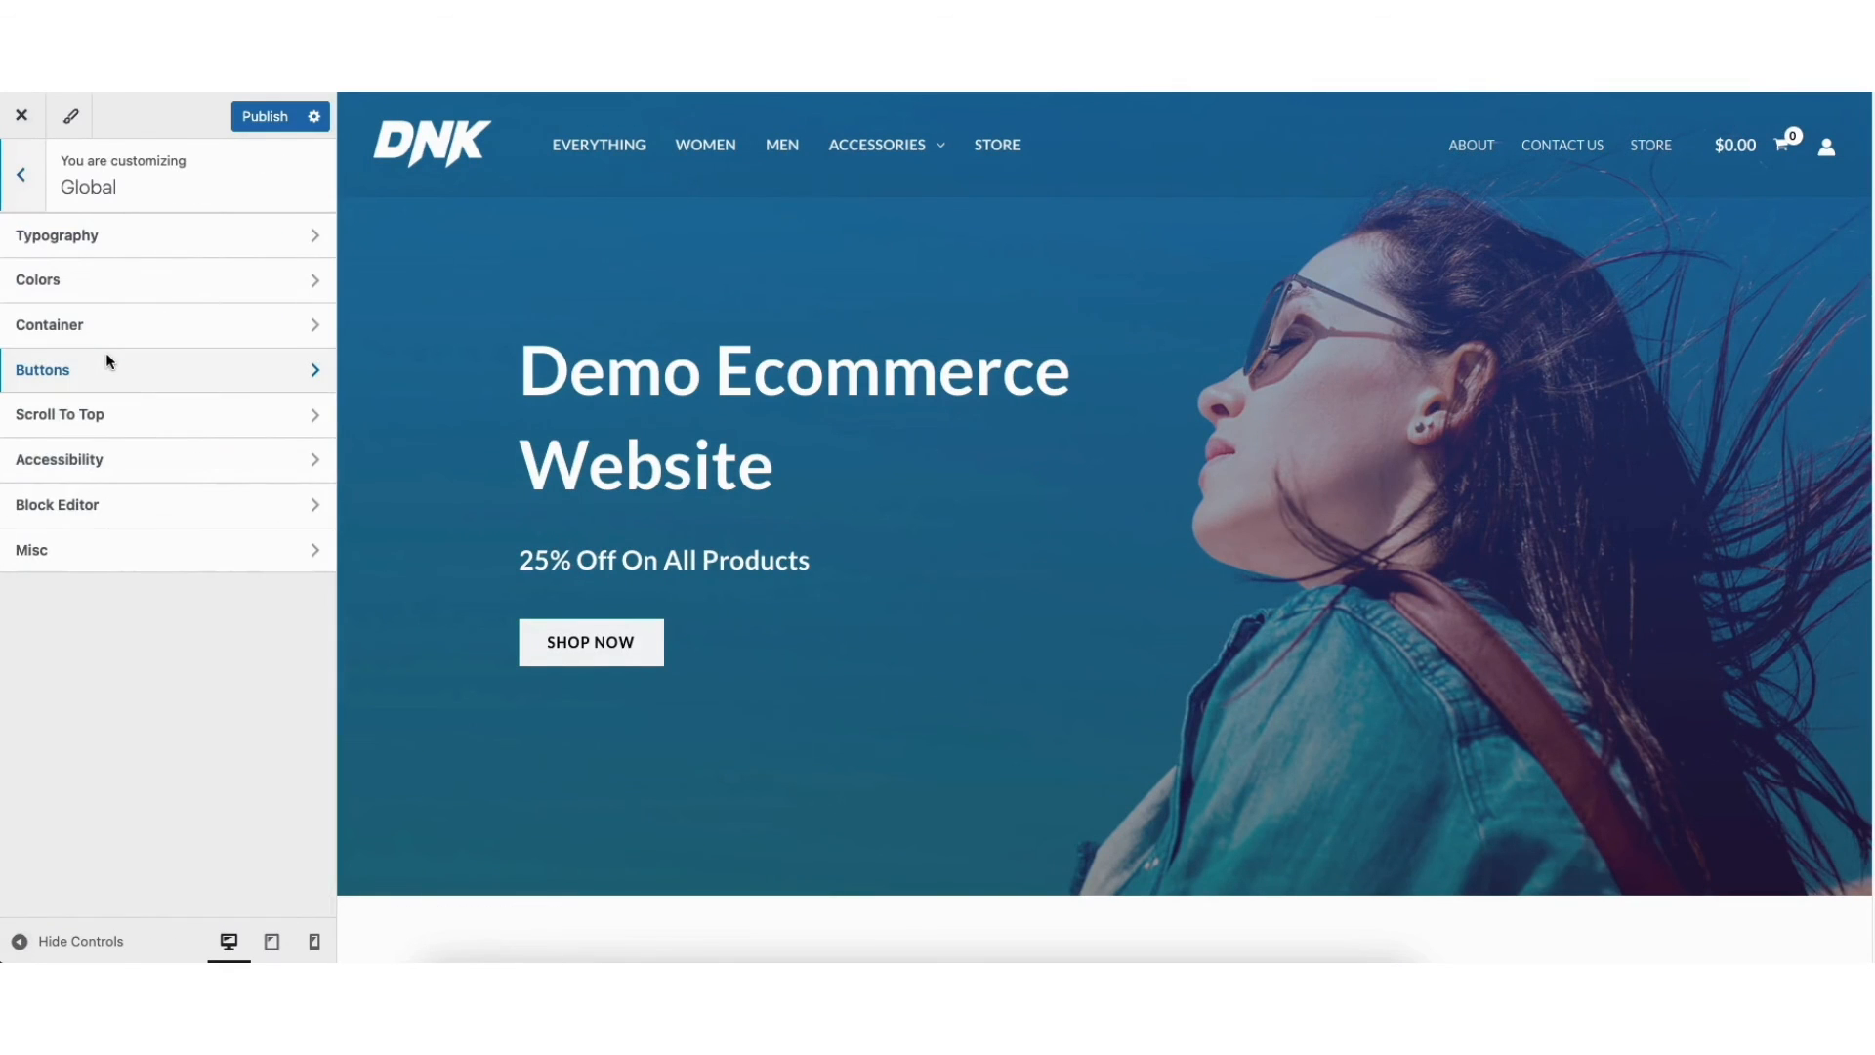
left_click(115, 243)
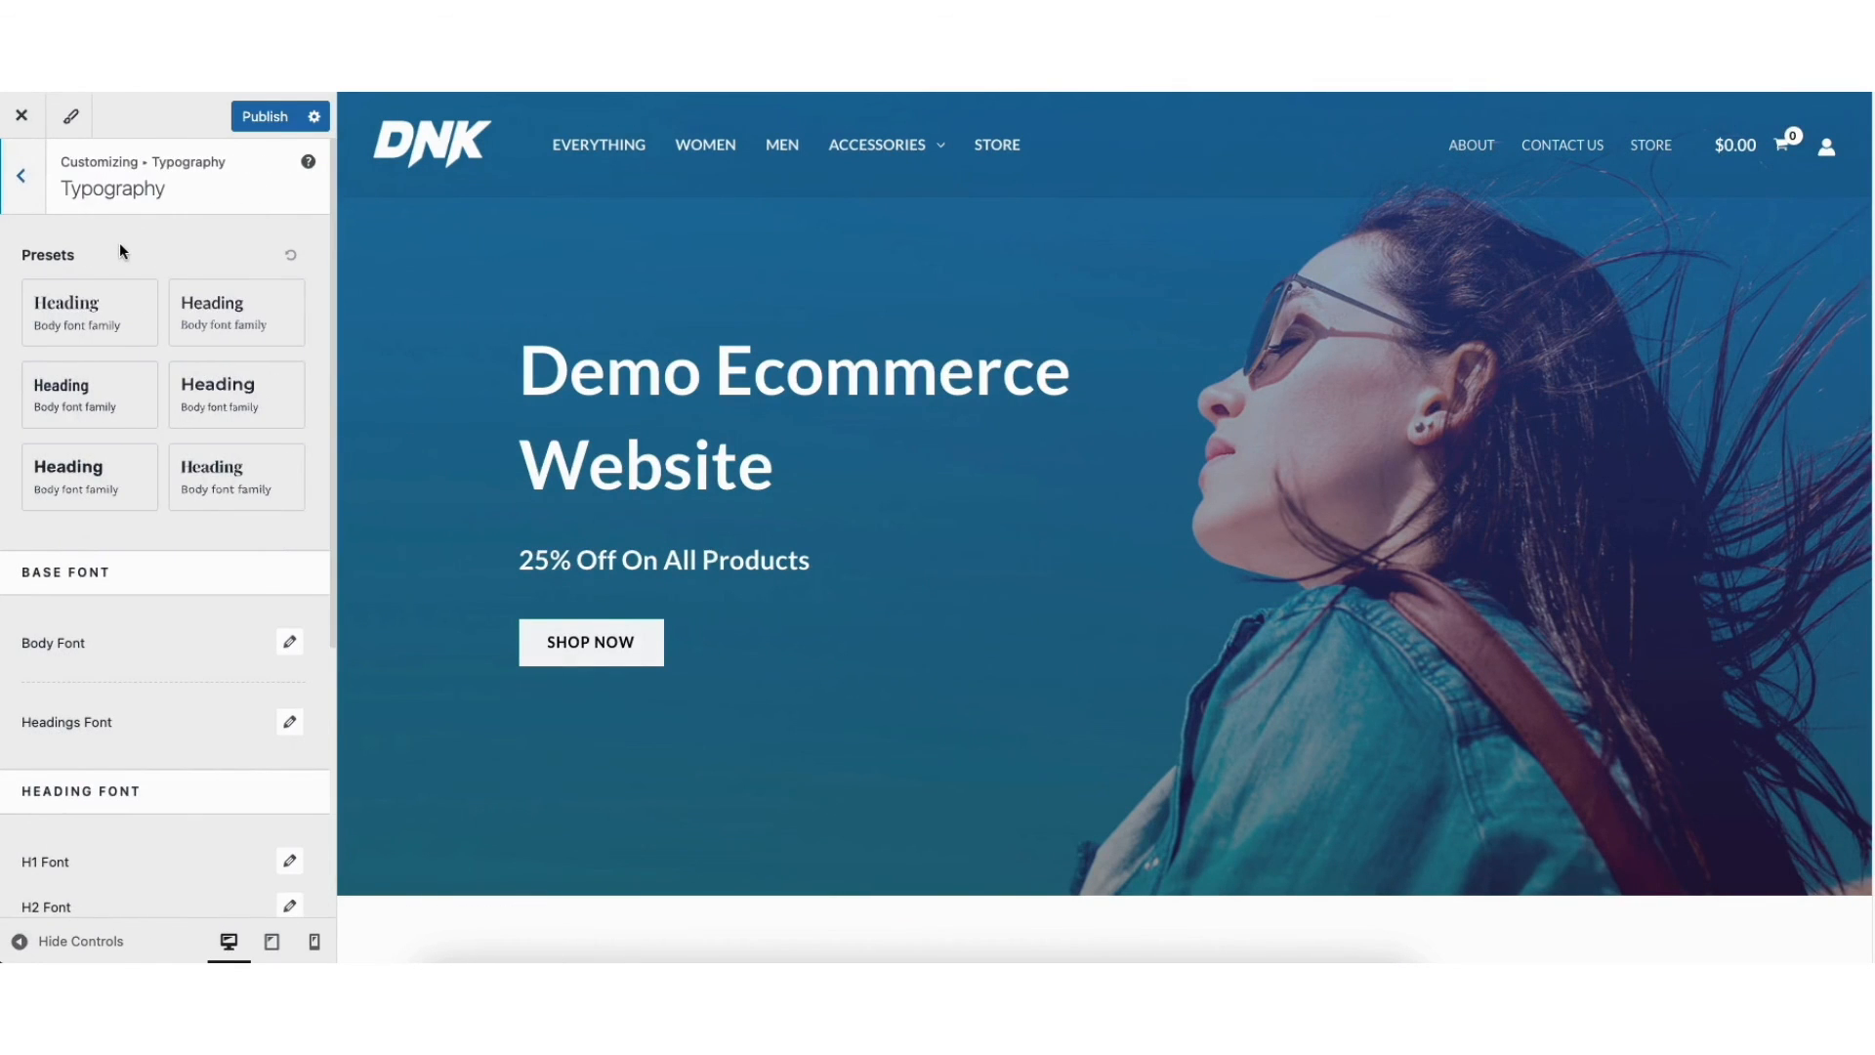
Step: View the global color palette and theme colors, and open the global Buttons settings
left_click(22, 177)
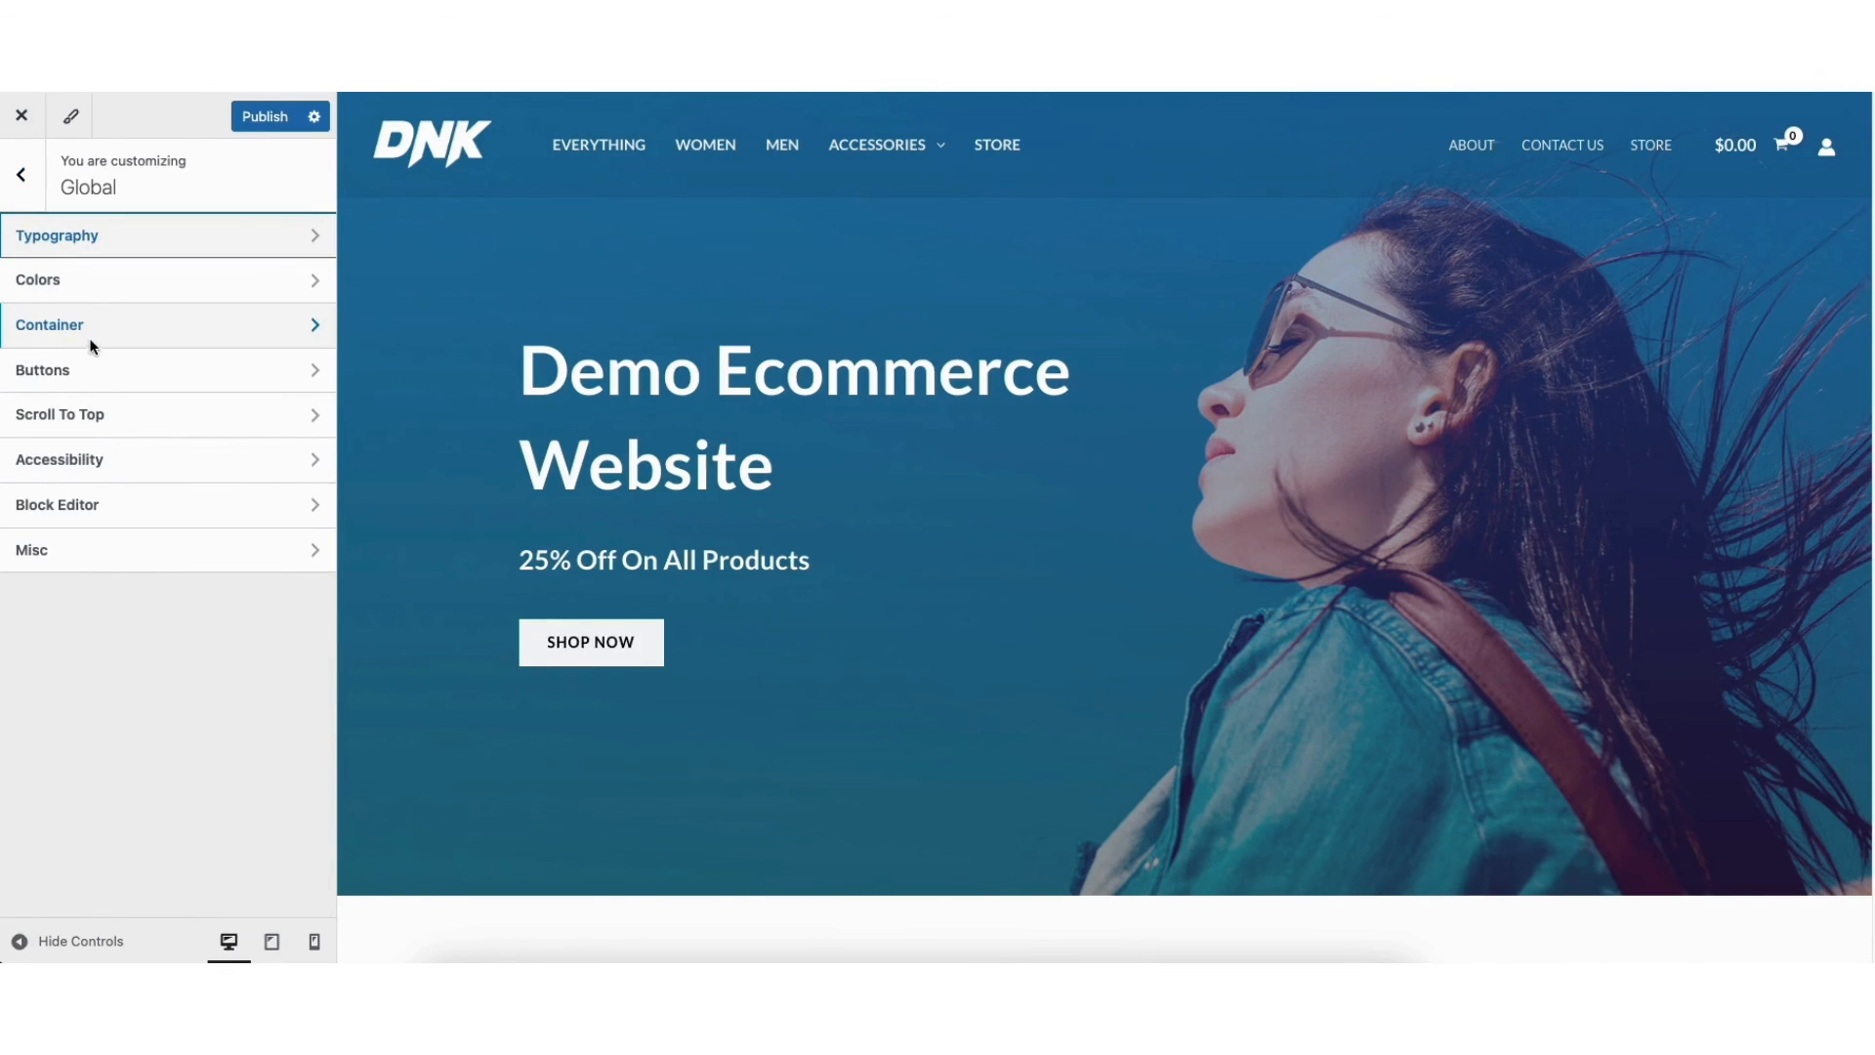
left_click(103, 289)
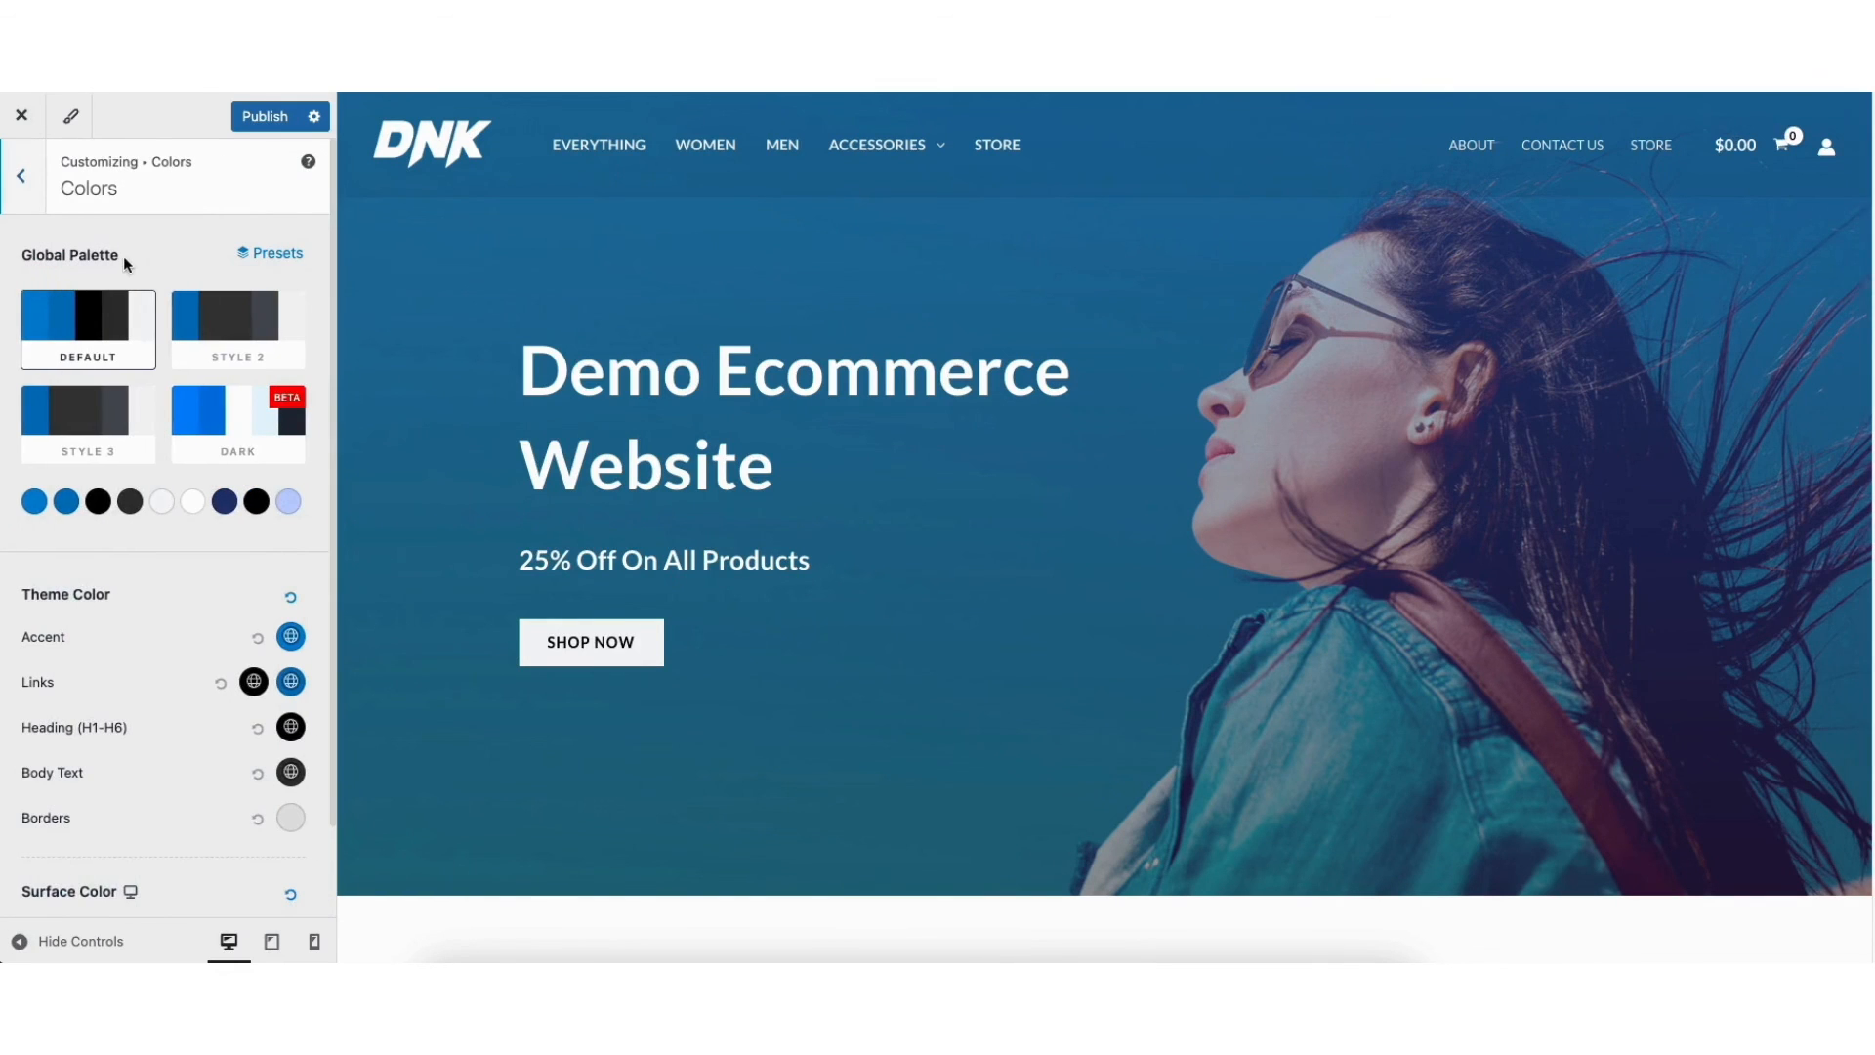
left_click(22, 177)
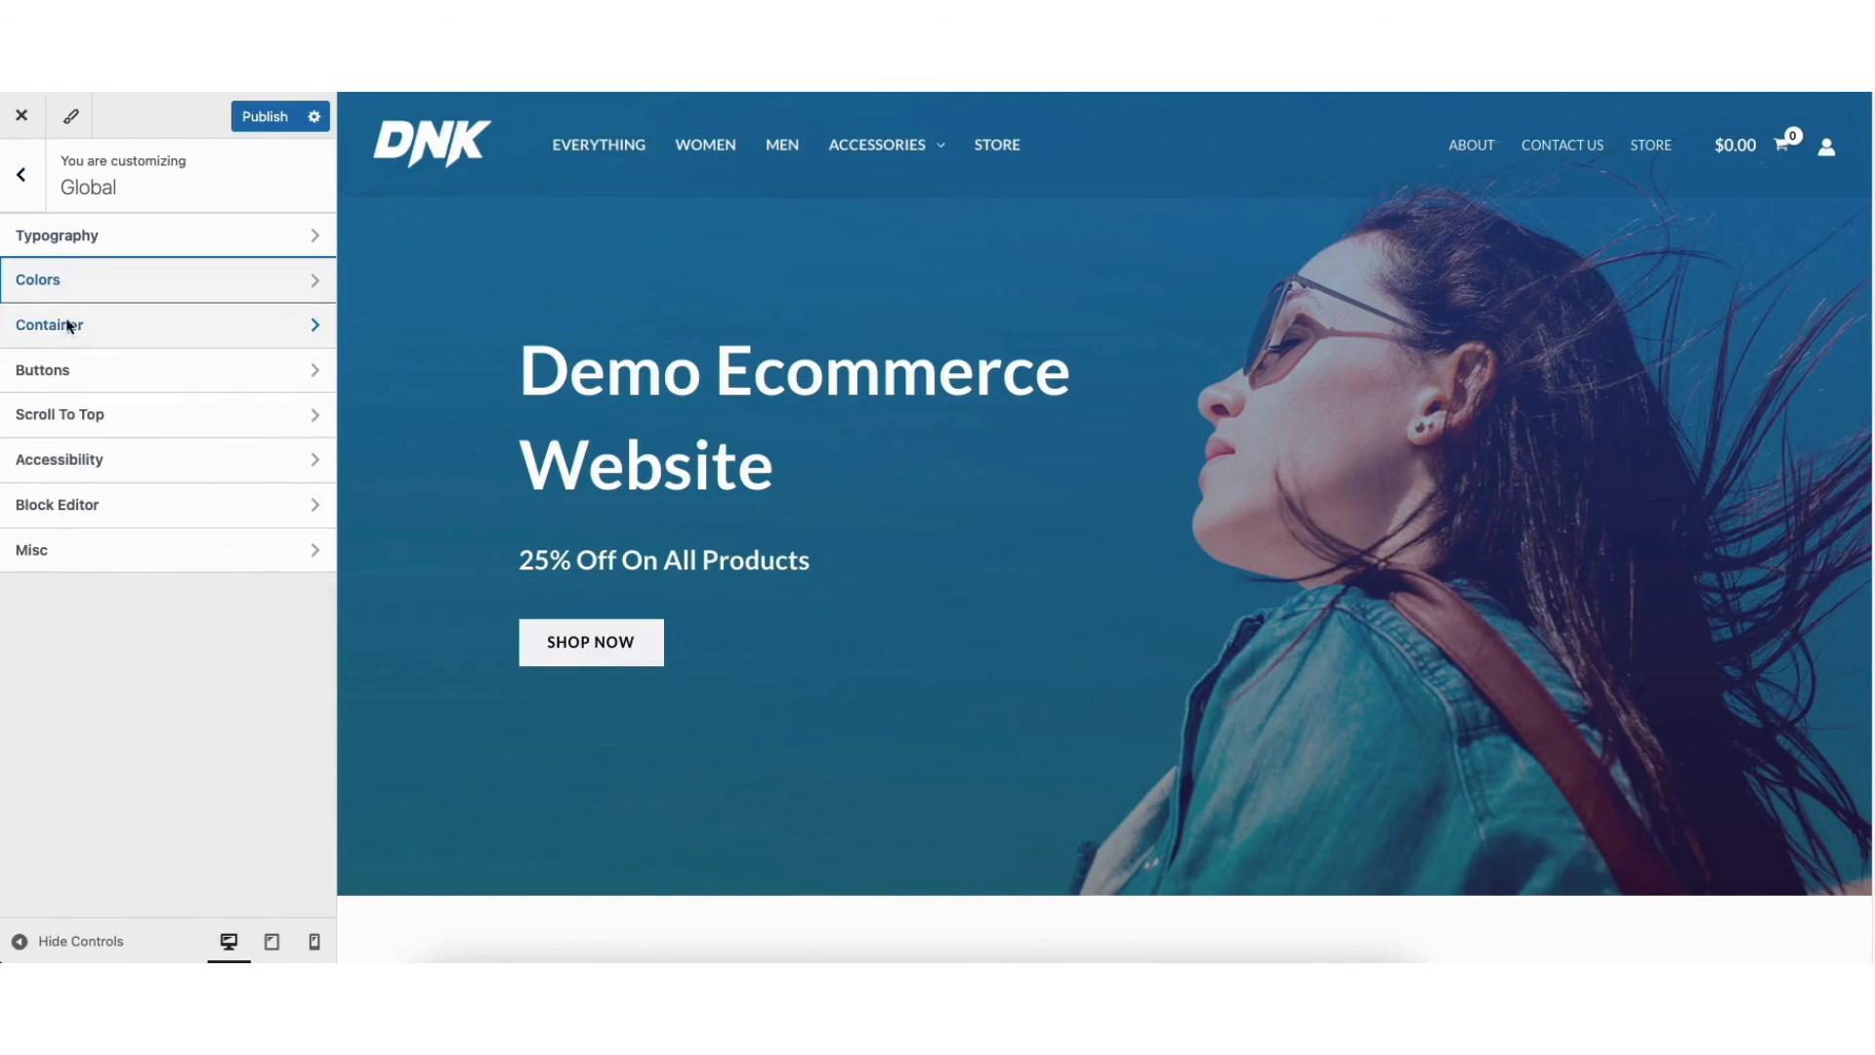
left_click(73, 375)
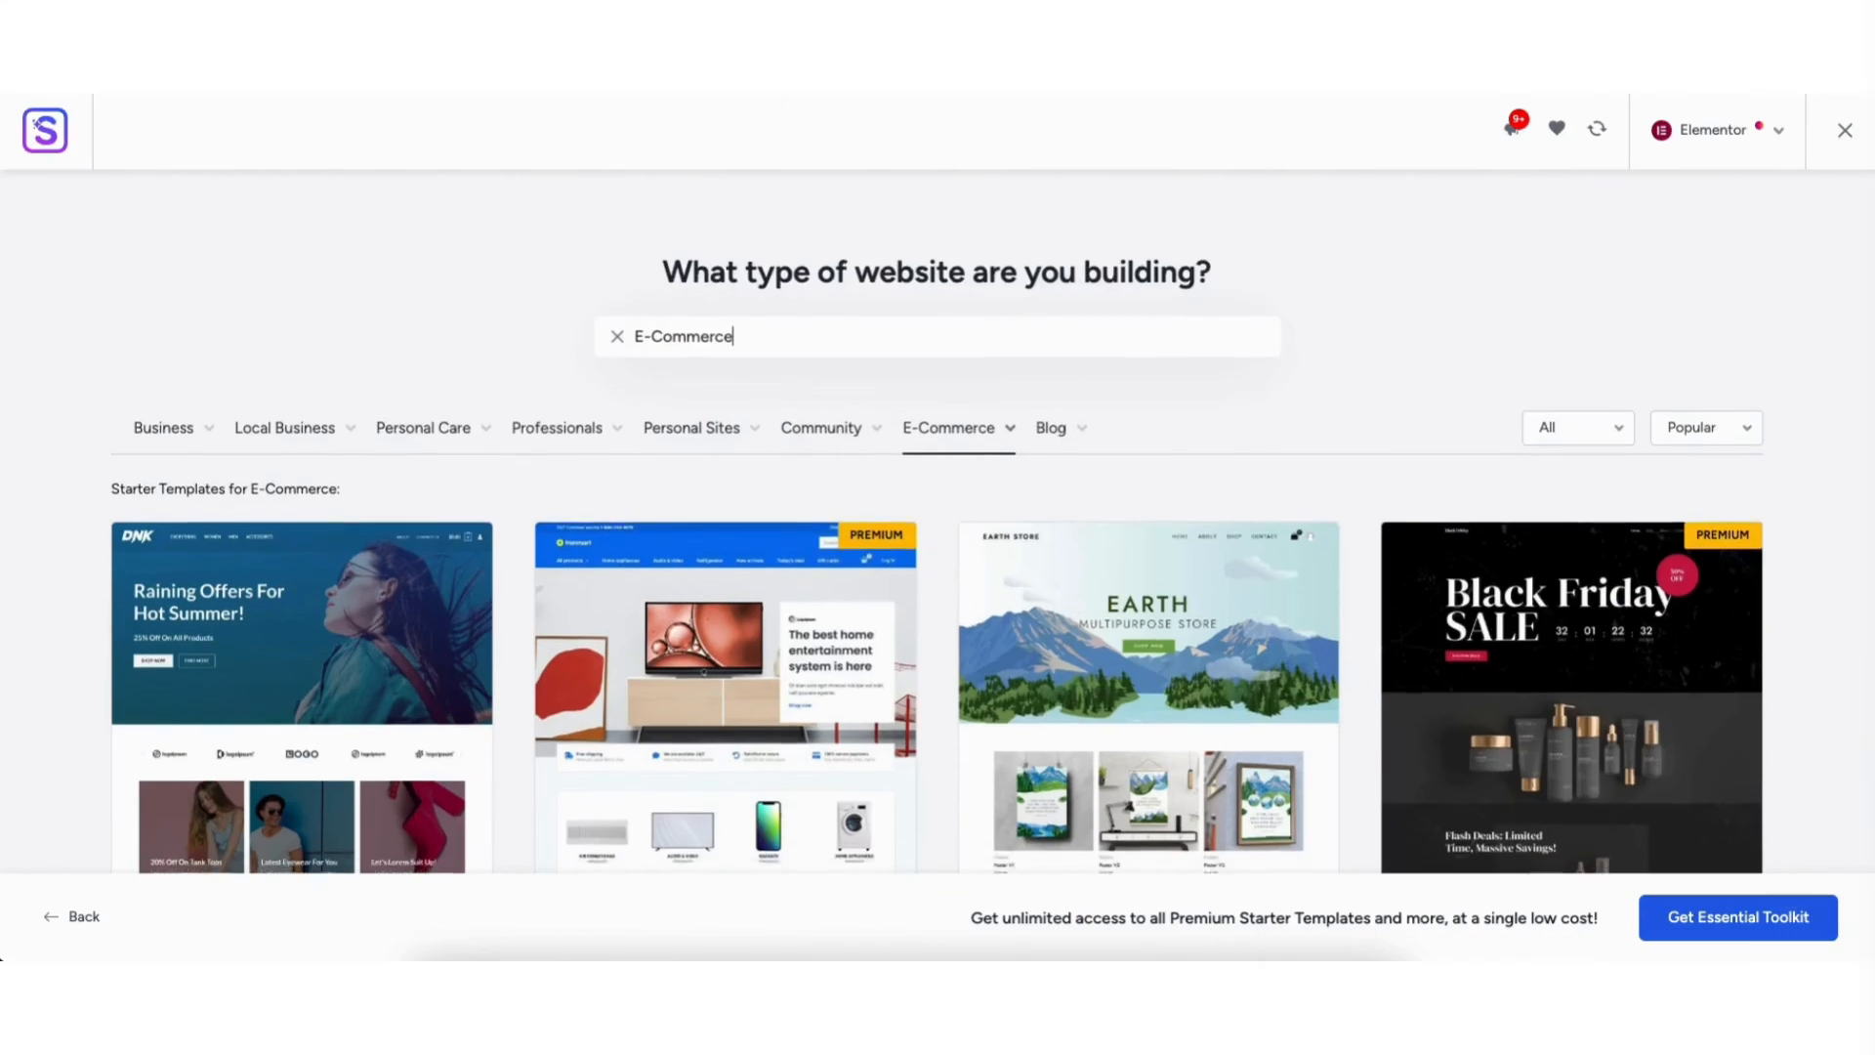
Step: Browse the E-Commerce starter templates and retitle the home page's hero heading "Demo Ecommerce" in Elementor
scroll(938, 538, "down", 8)
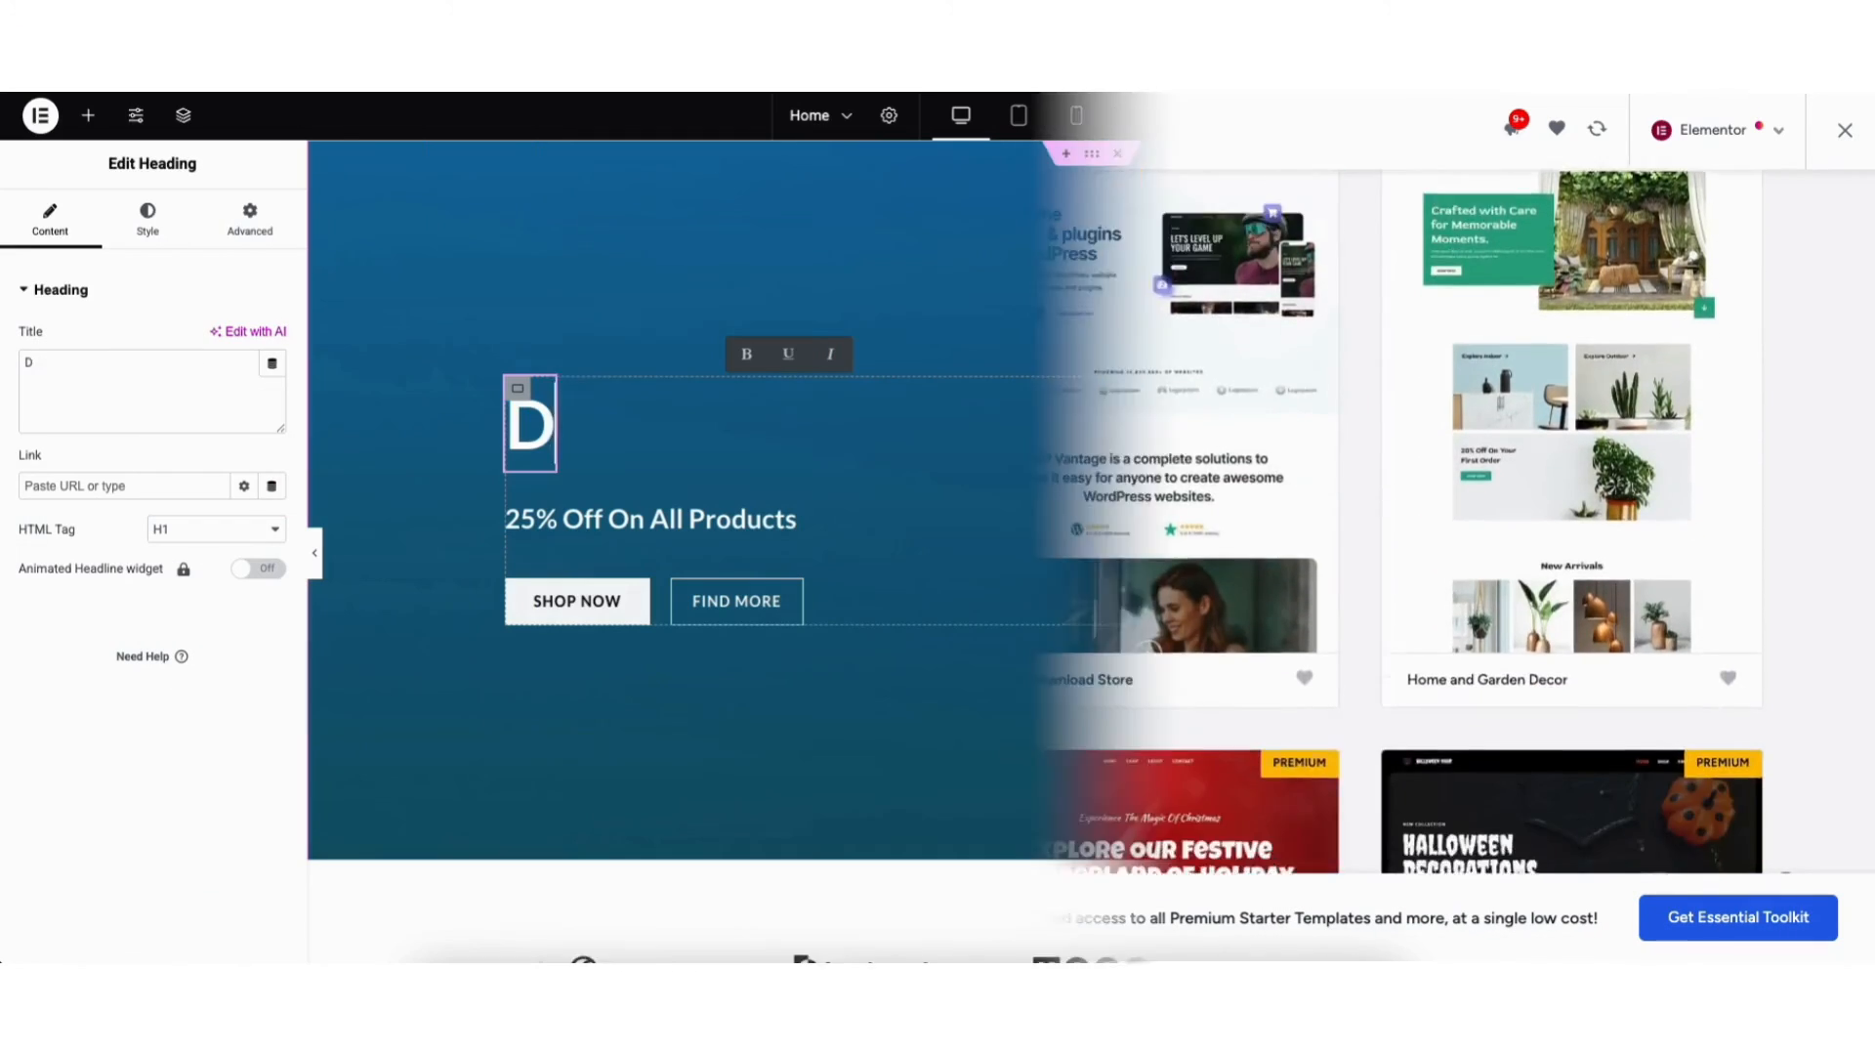
type("emo Eco")
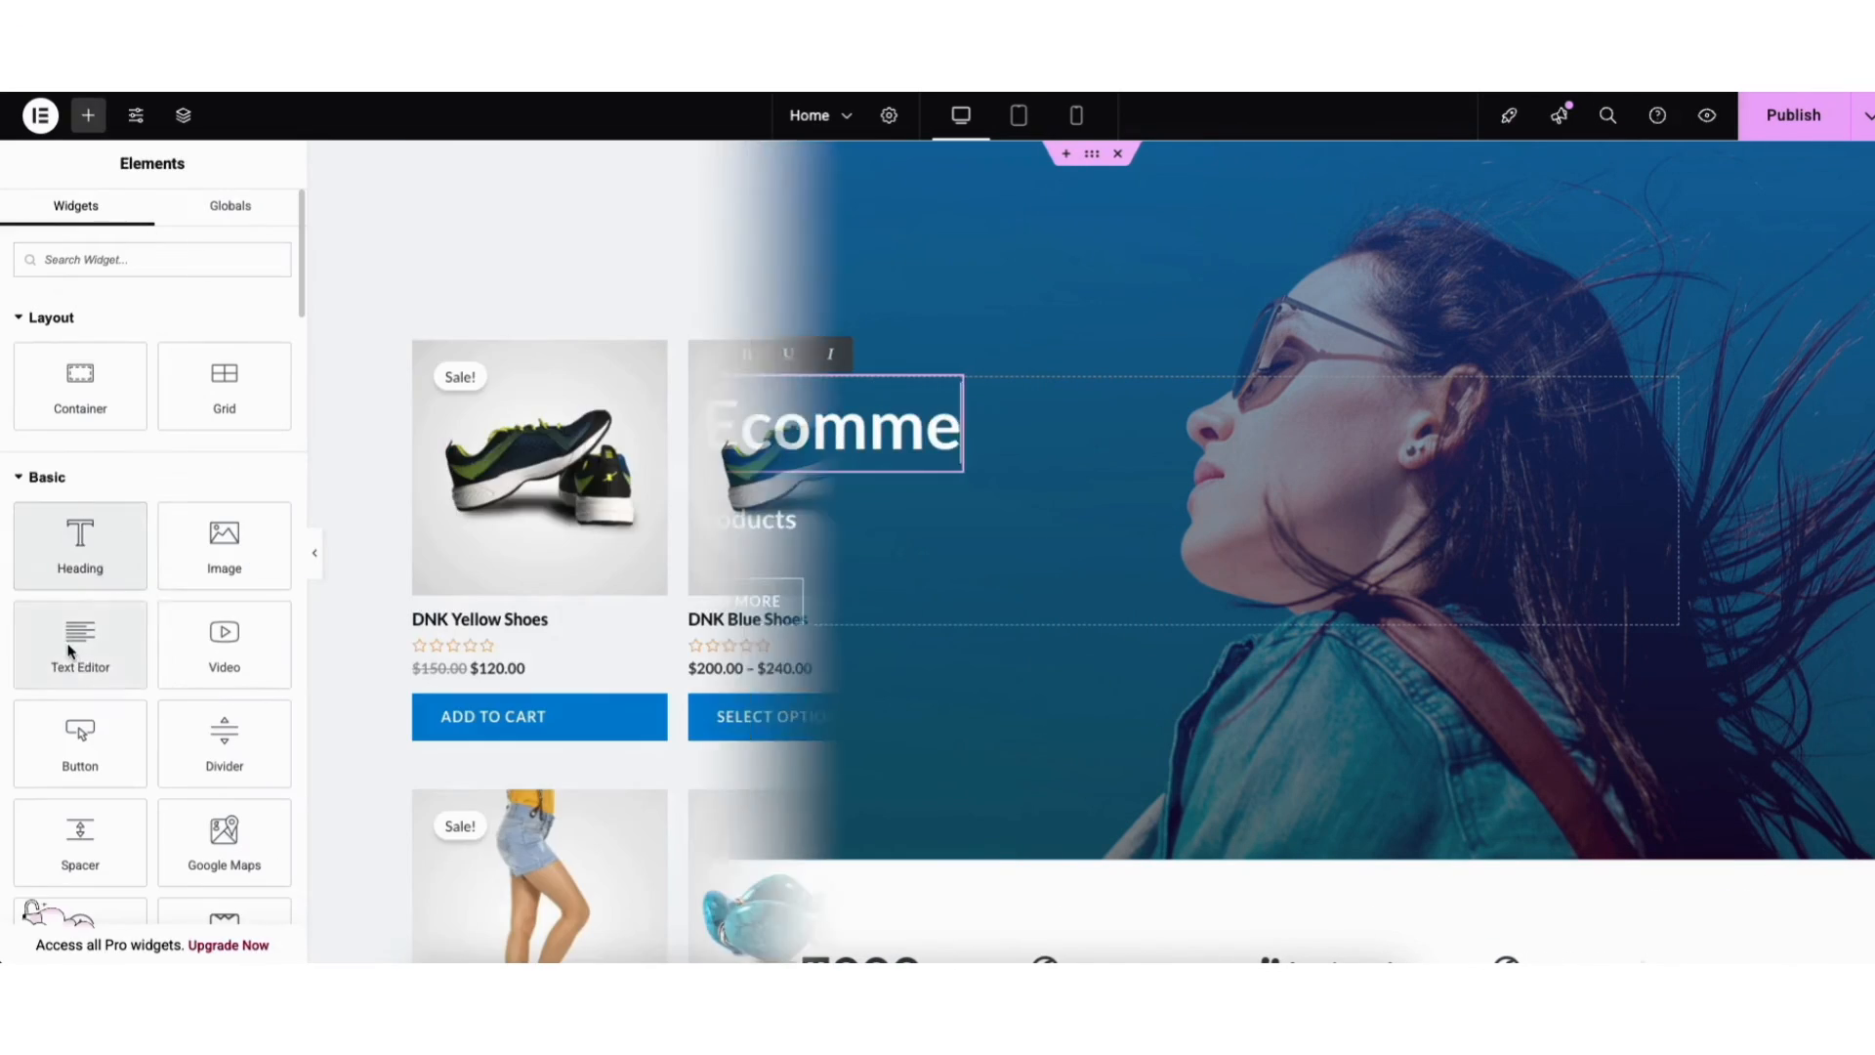
Step: Add a Text Editor widget to the page and set the middle image box's title to "Demo Ecommerce"
left_click_drag(70, 651, 1056, 326)
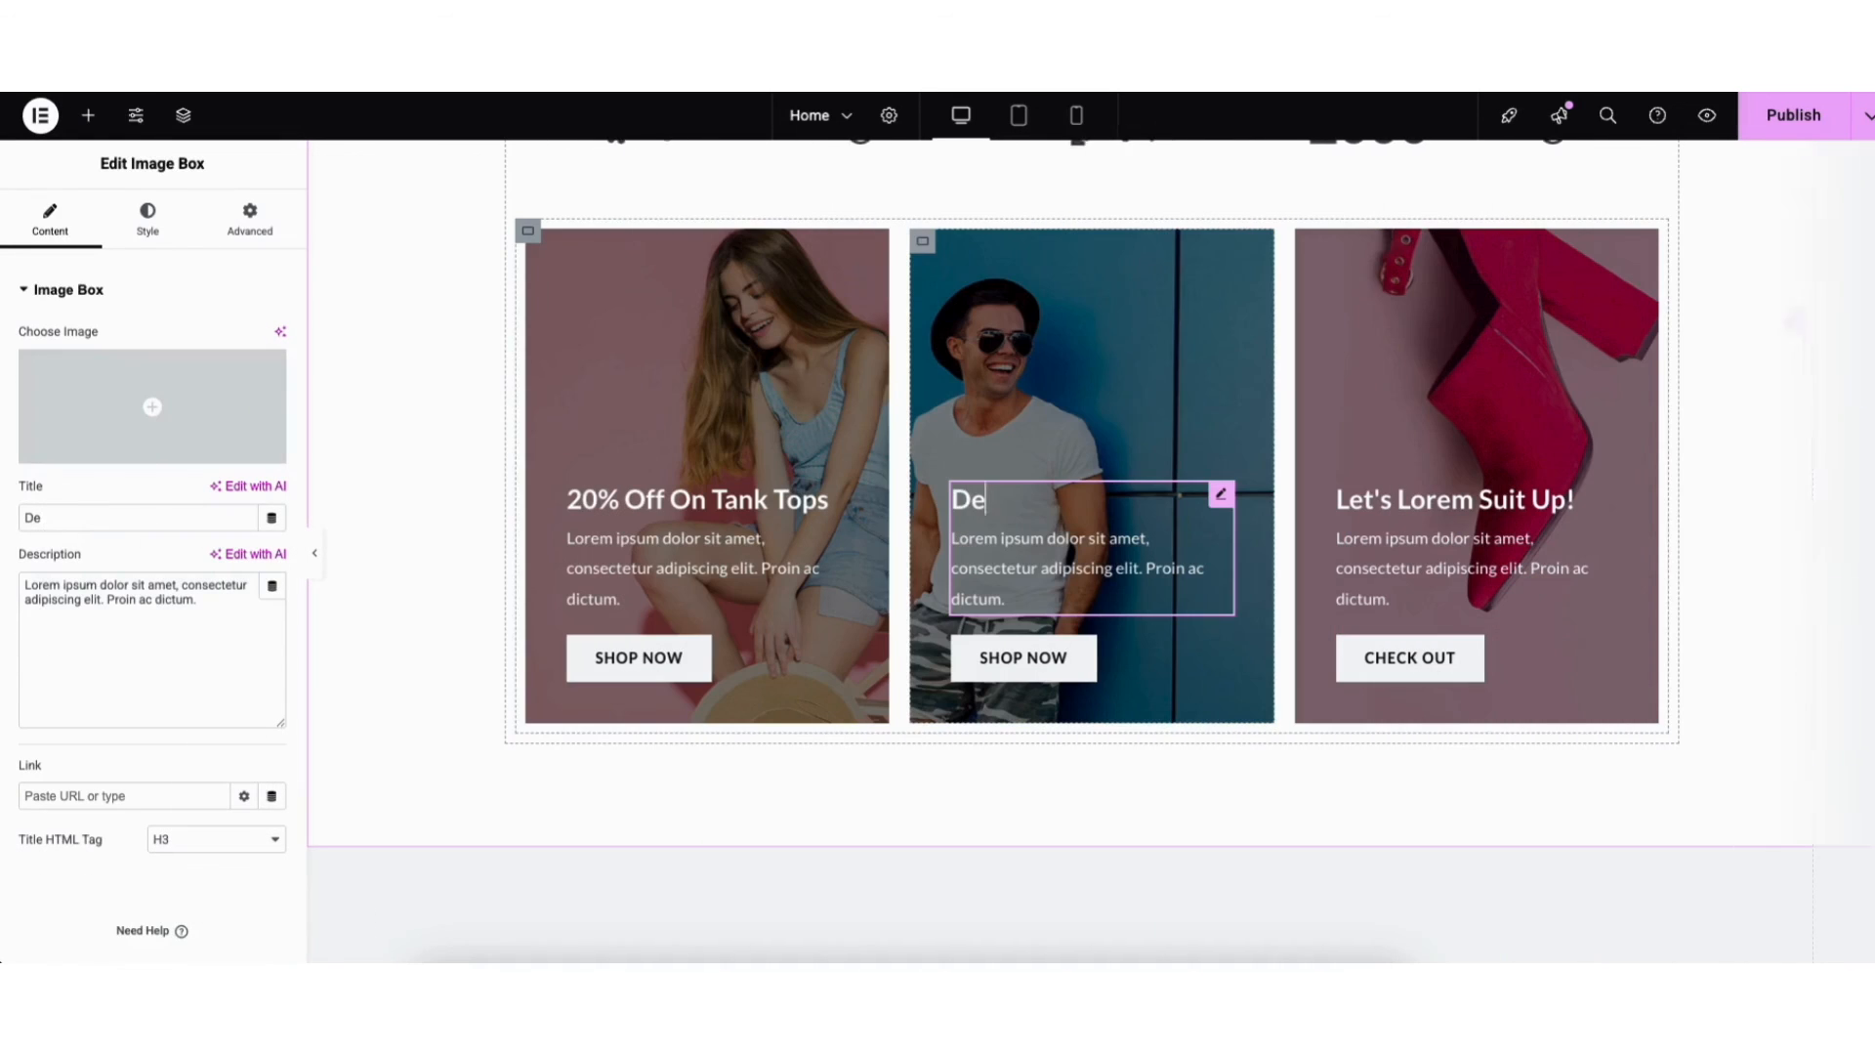
type("mo Ecommer")
type("ce")
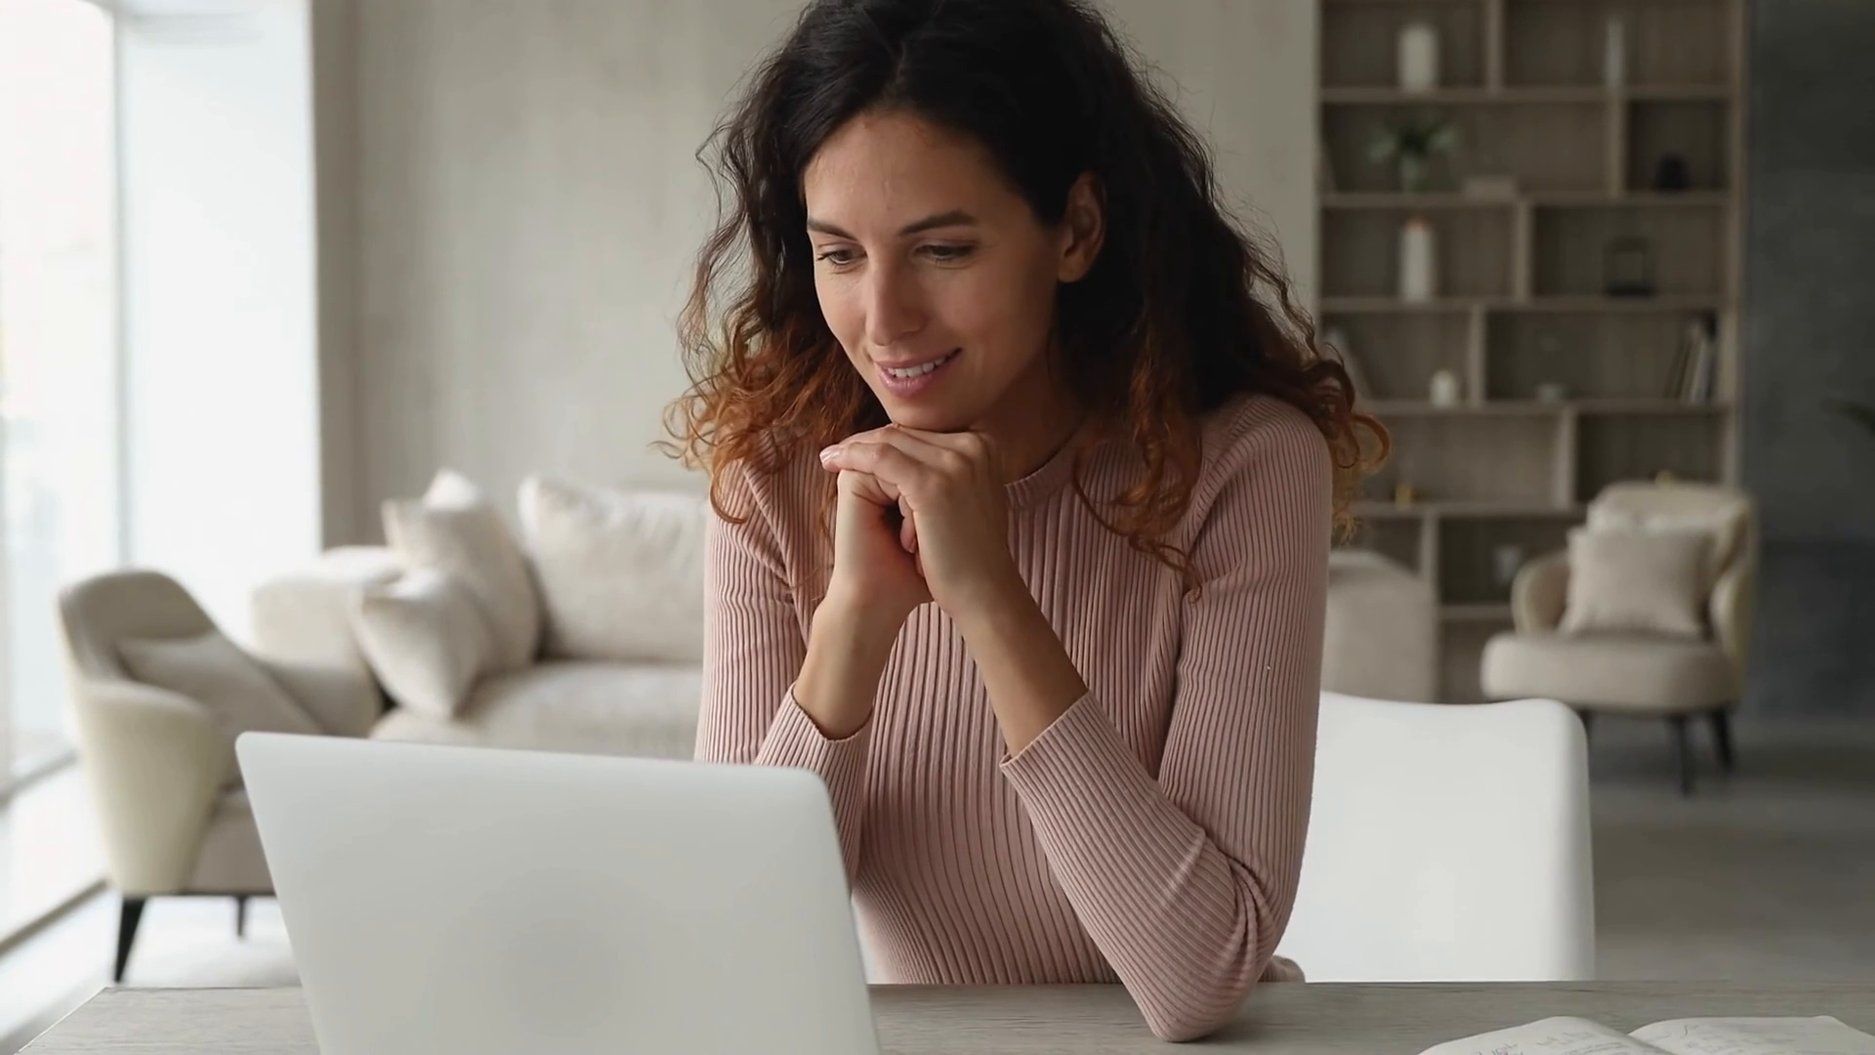
Step: Review the hosting plans, their included features and the website migration information on the Hostinger site
scroll(938, 586, "down", 8)
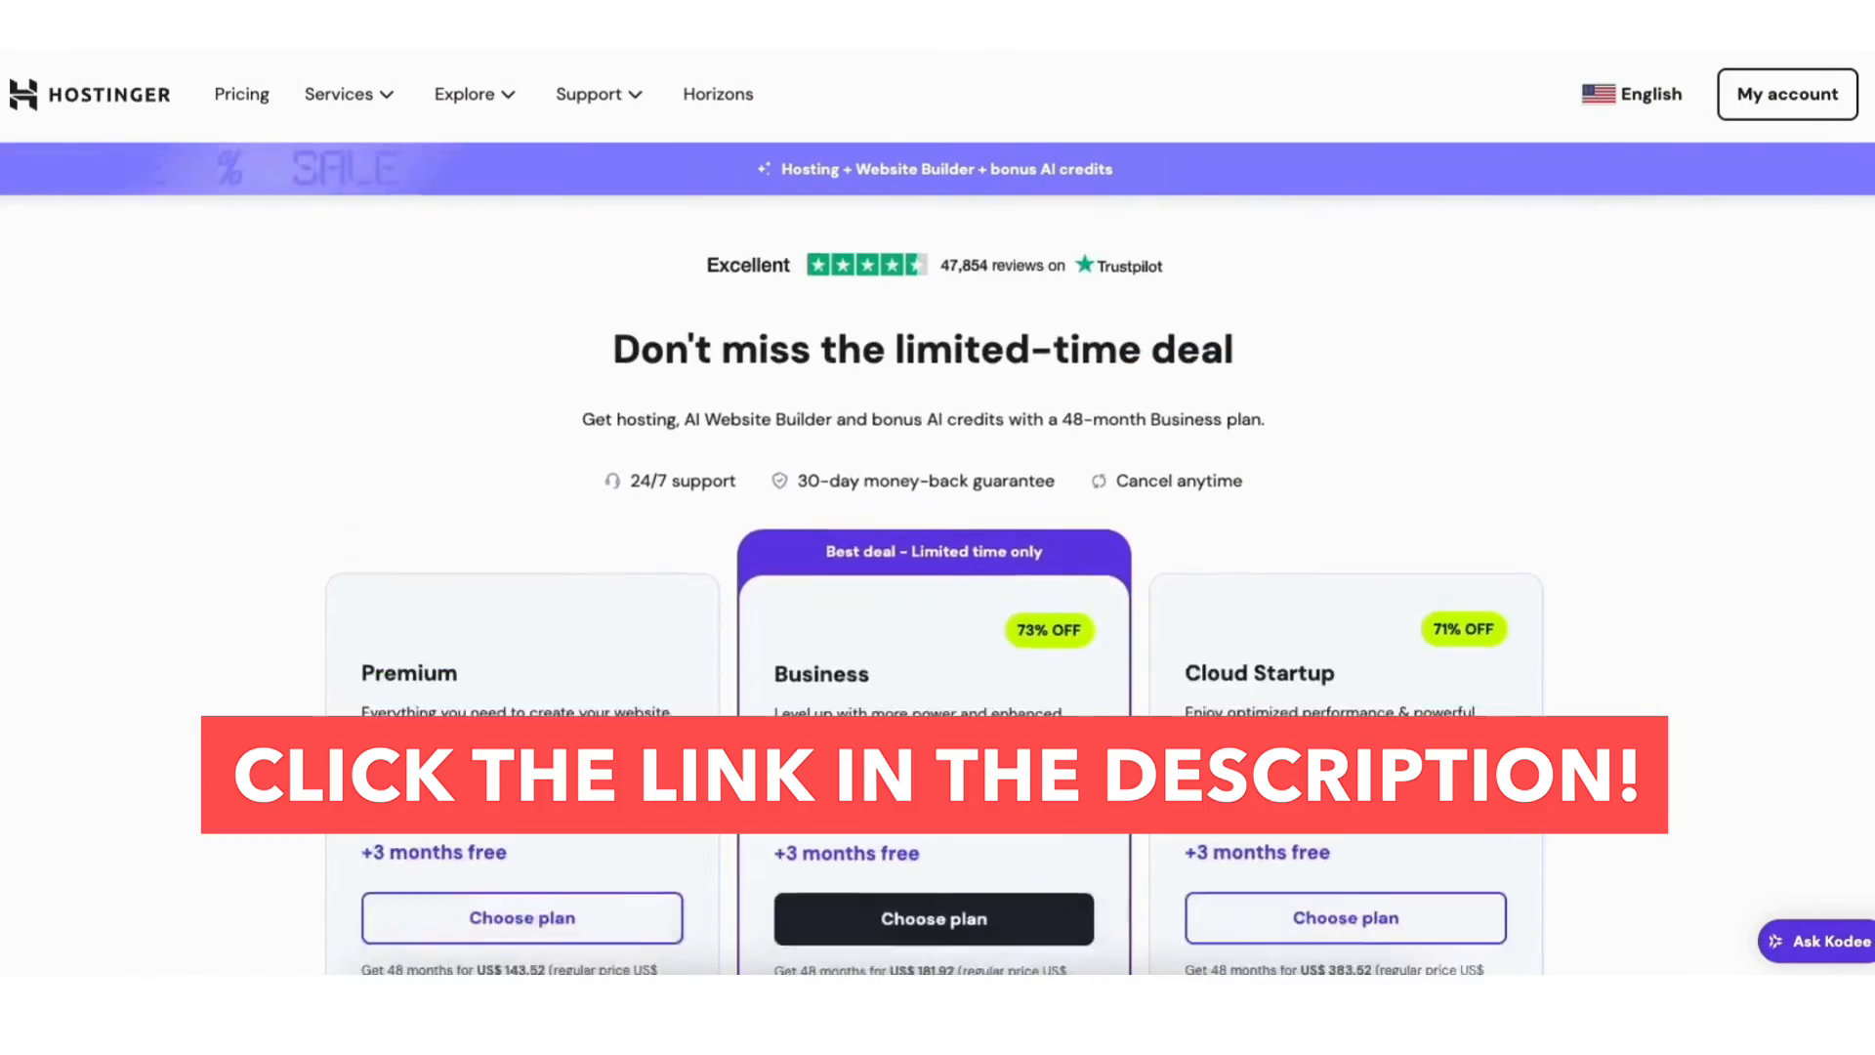
scroll(938, 586, "down", 10)
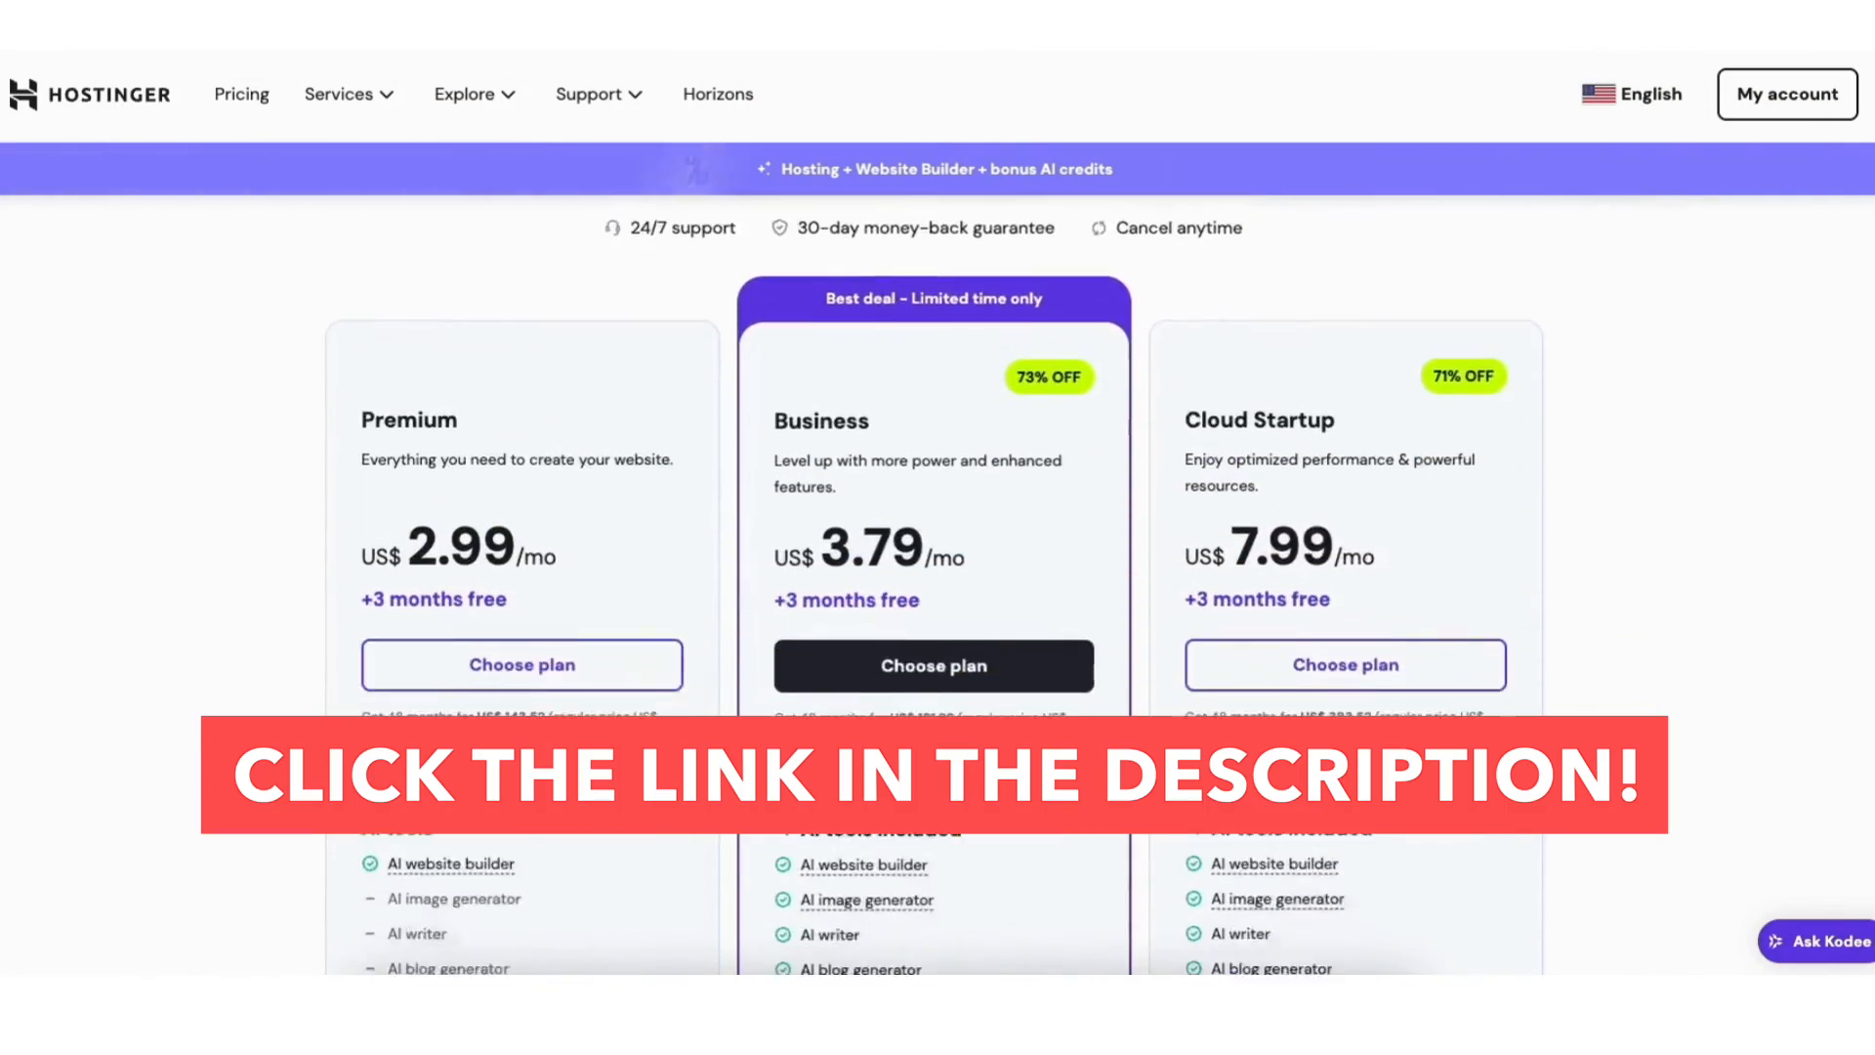
scroll(937, 586, "down", 10)
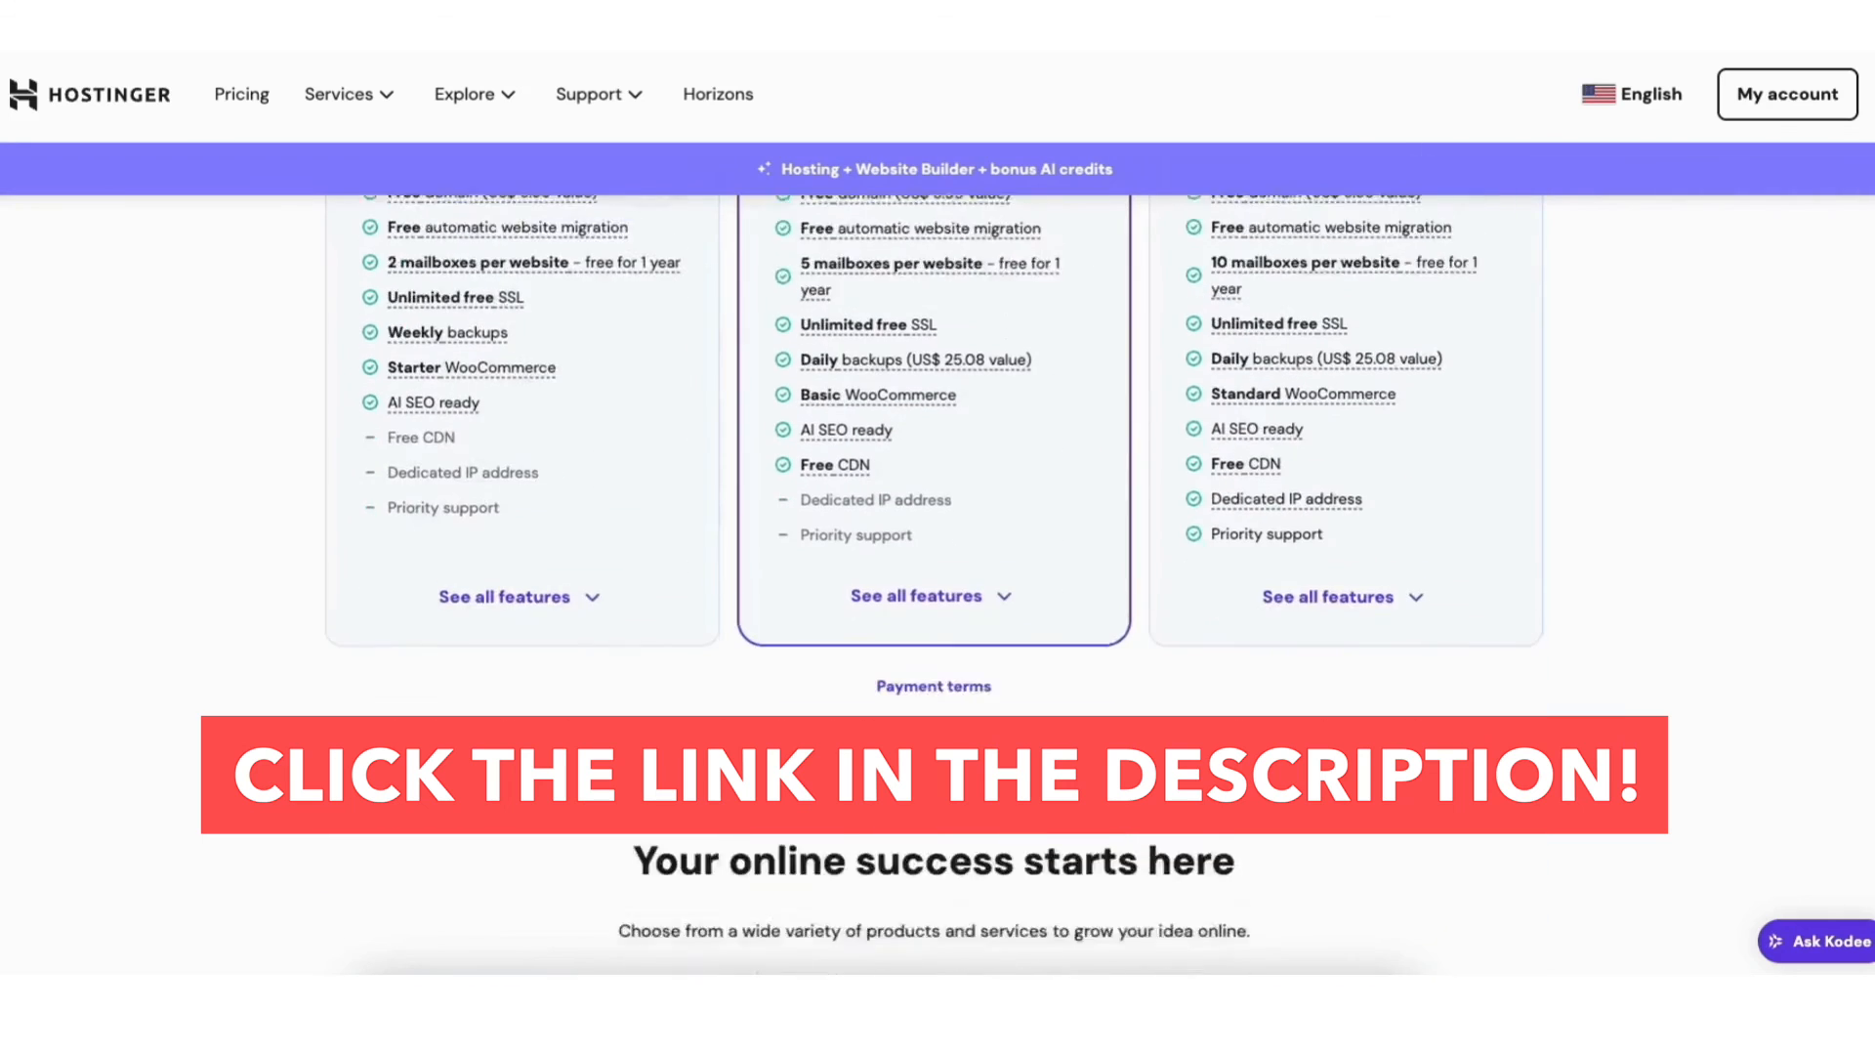
scroll(937, 586, "down", 10)
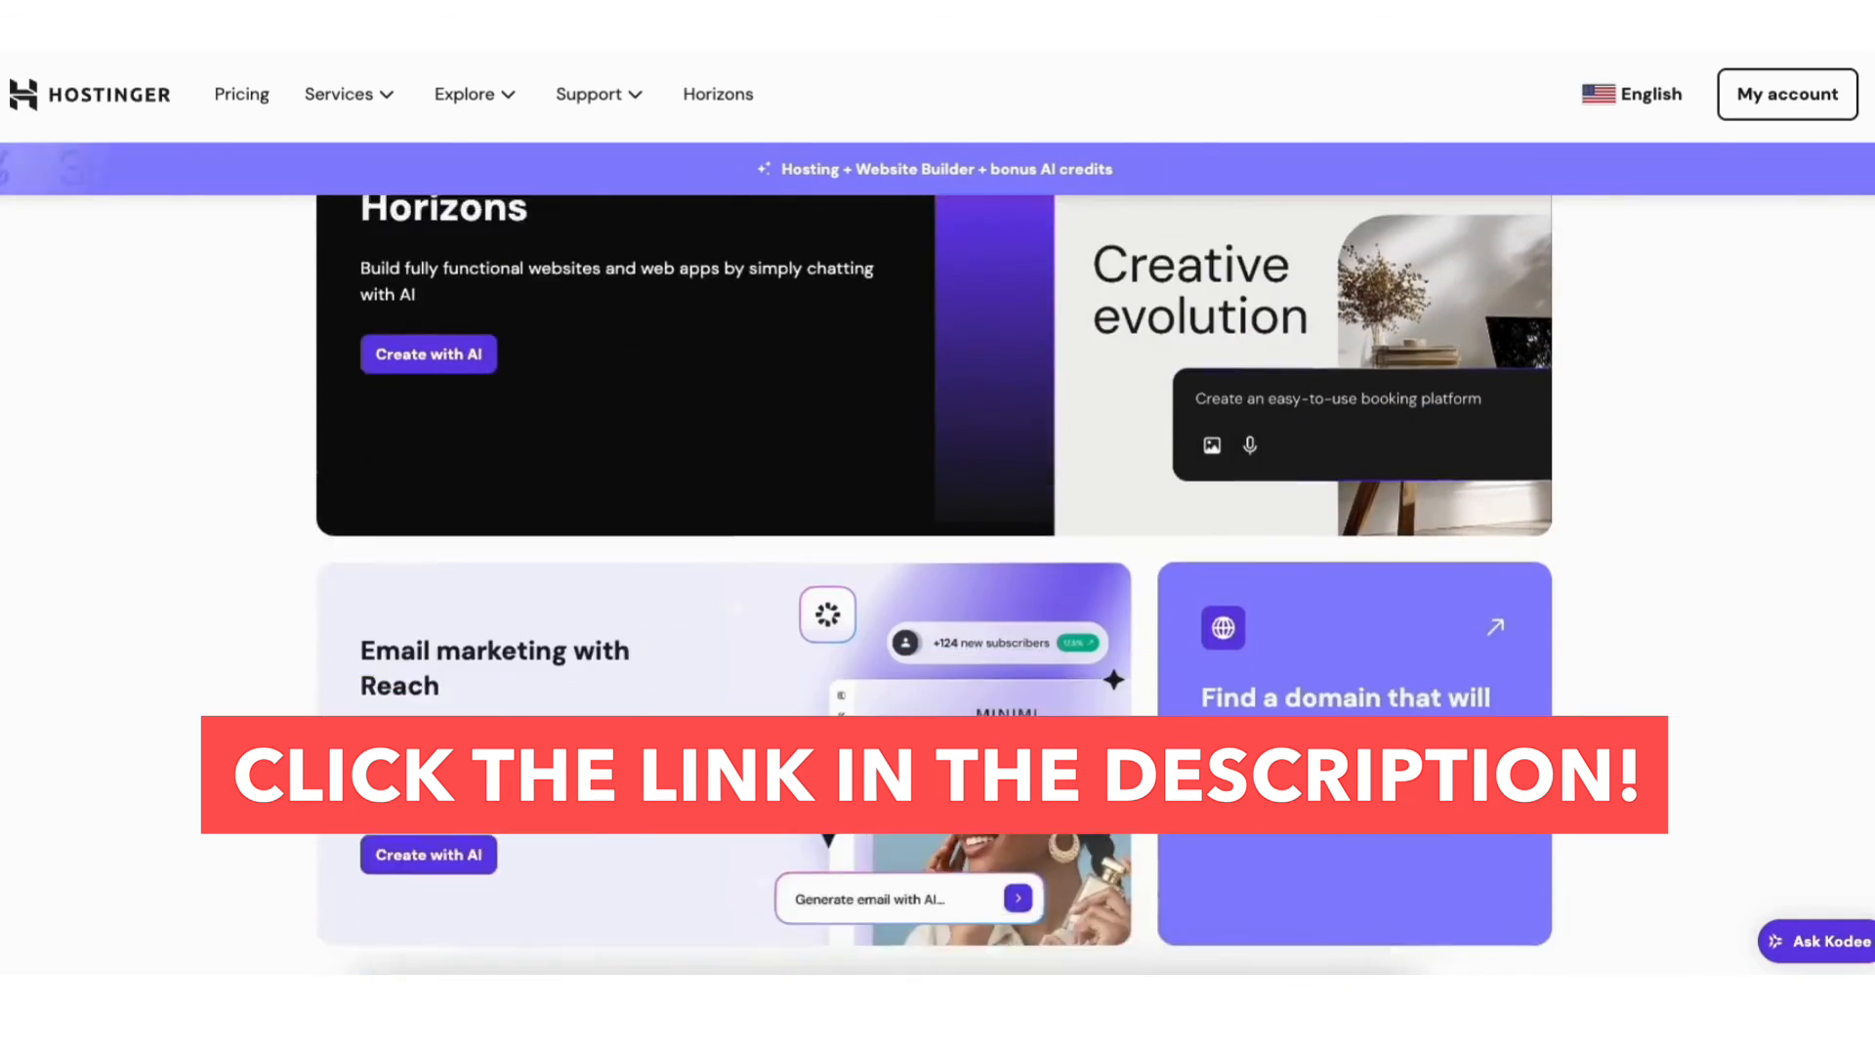
scroll(937, 586, "down", 8)
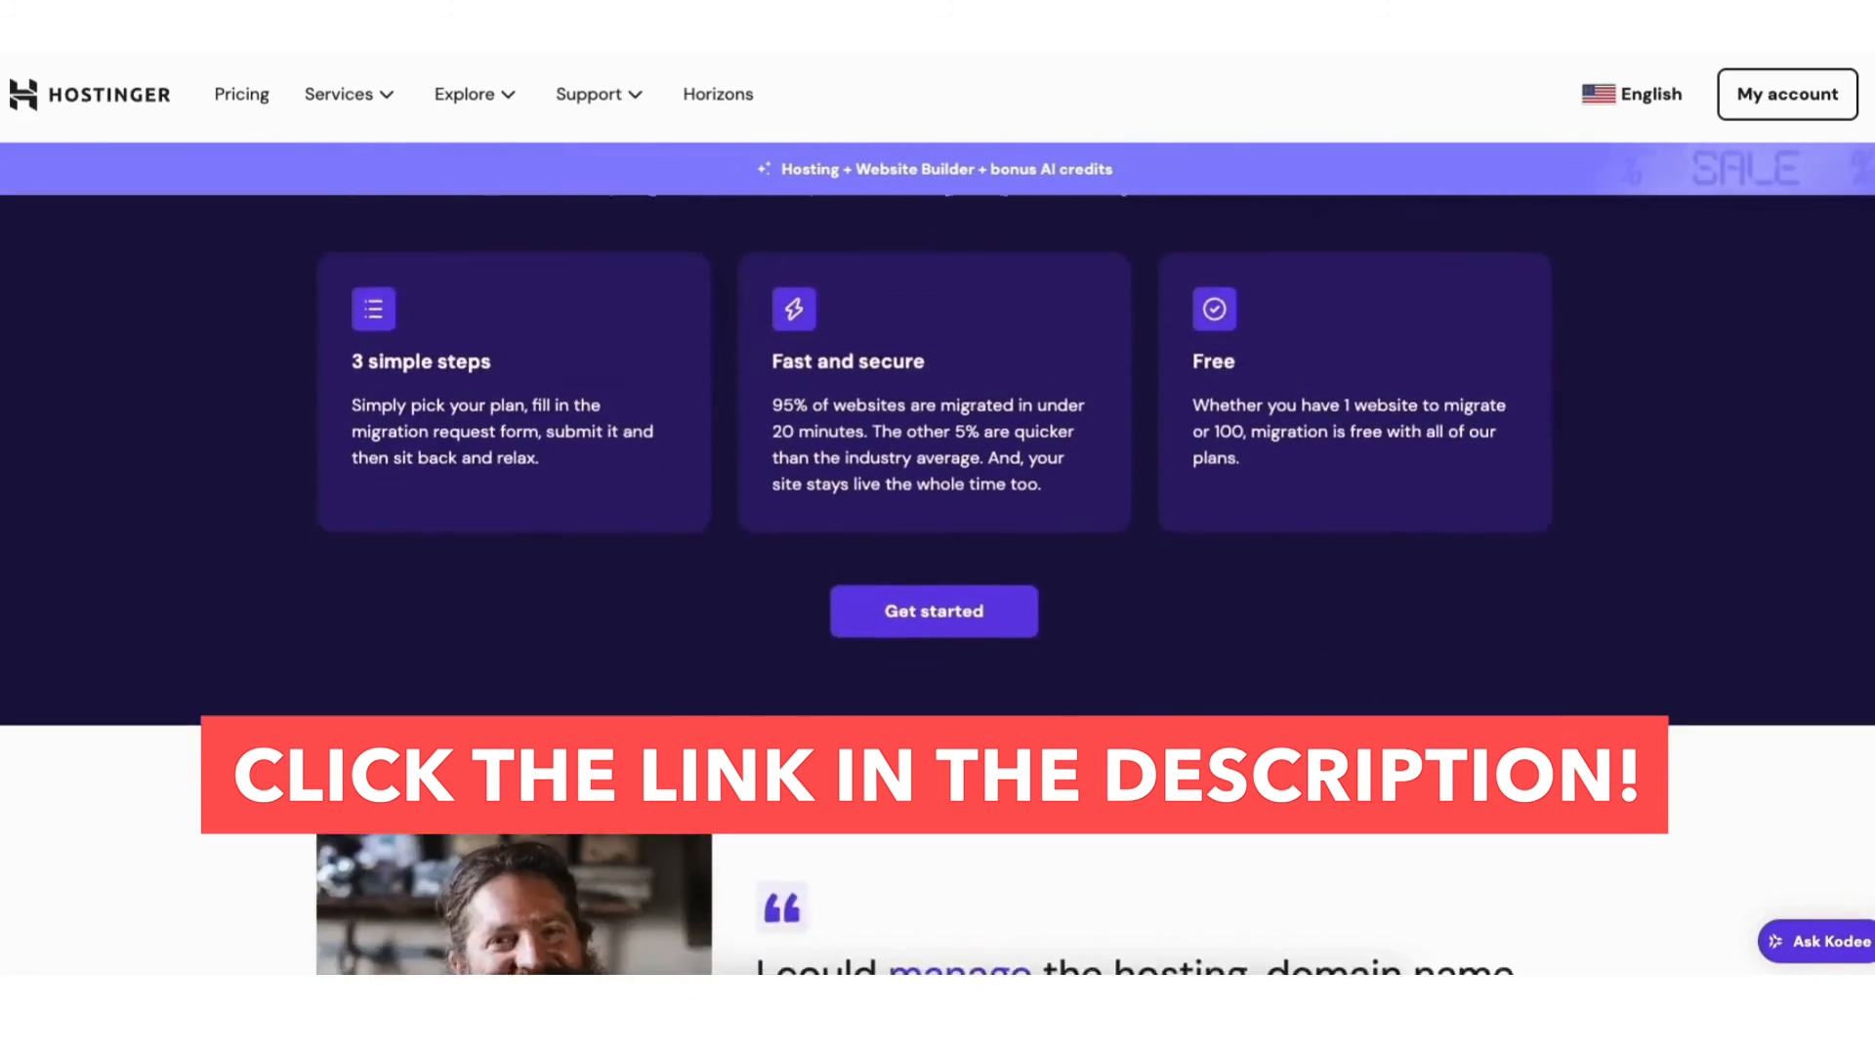